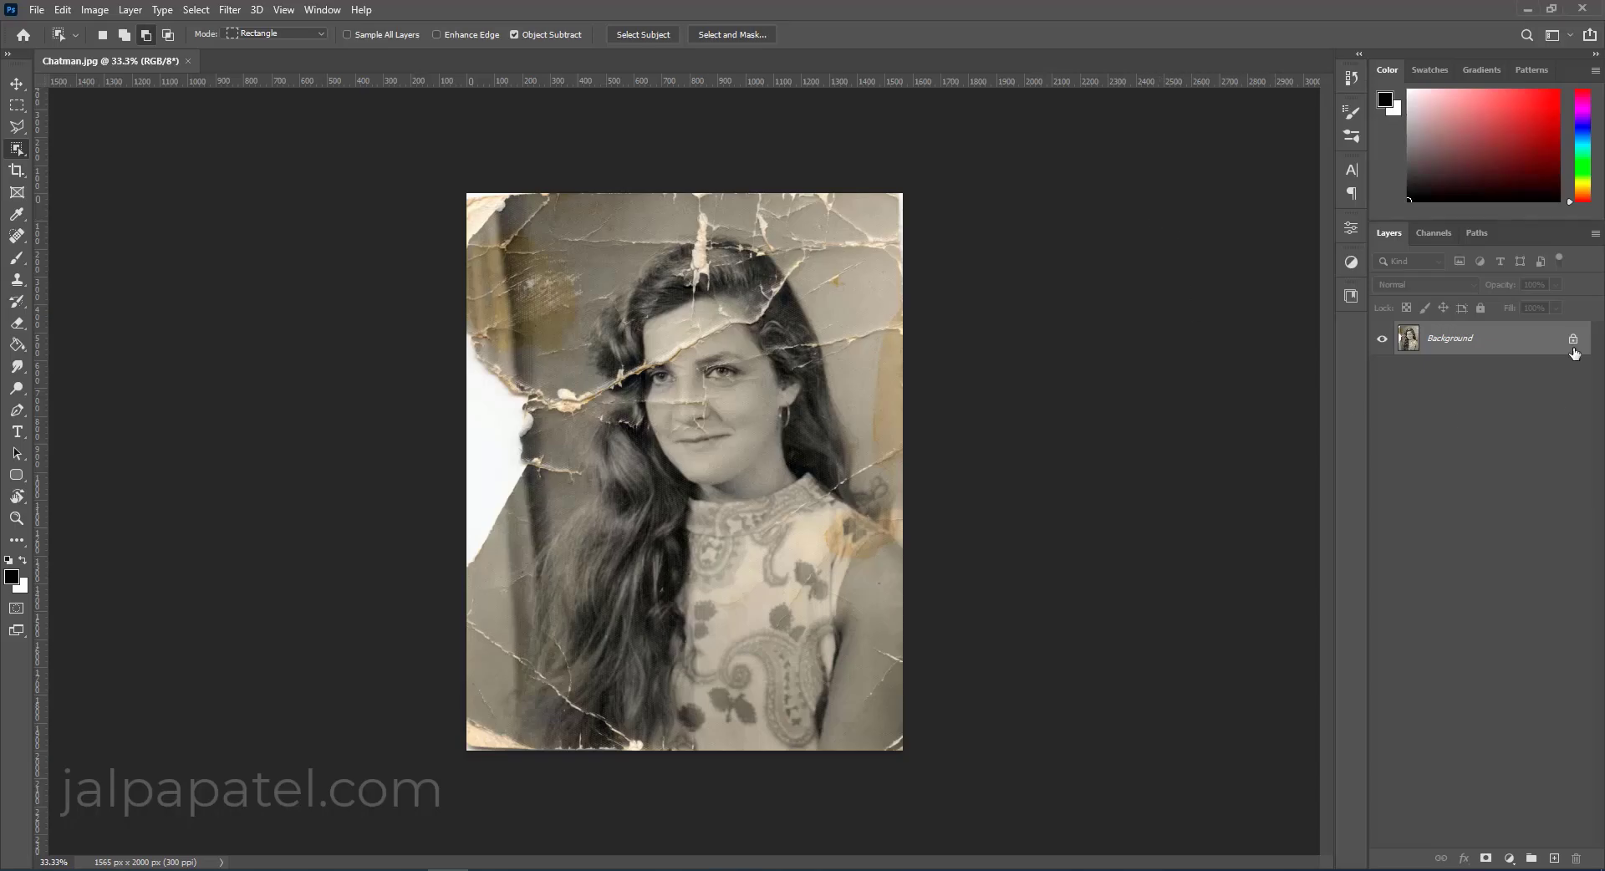
# Unlock the background as Layer 0, duplicate it to Layer 0 copy, and zoom to 50%.
pyautogui.click(1572, 338)
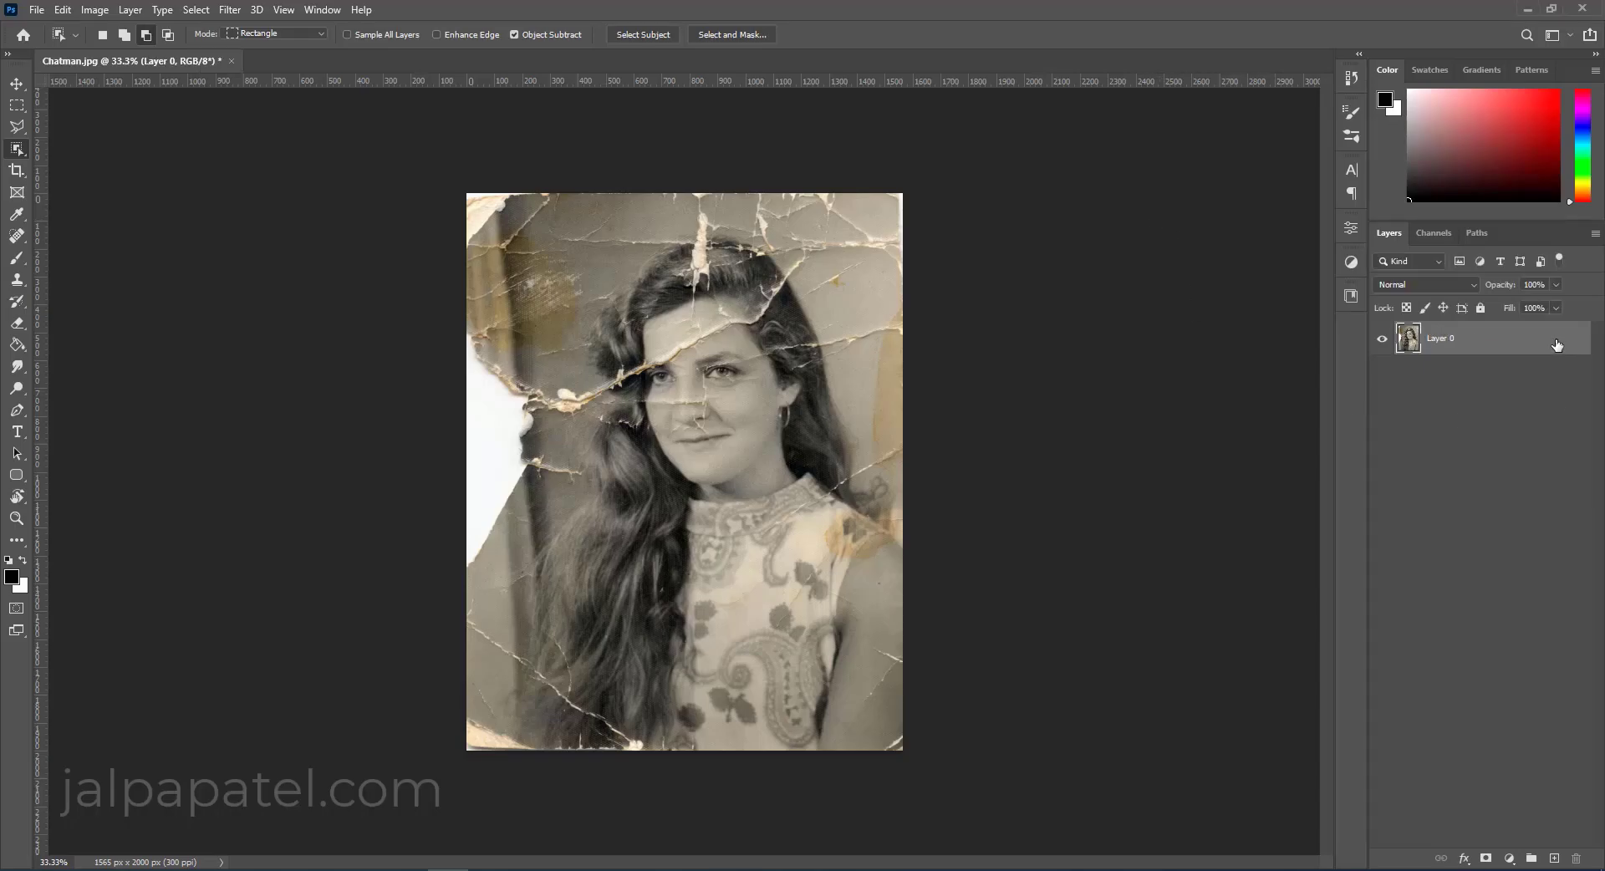
pyautogui.hotkey('ctrl', 'j')
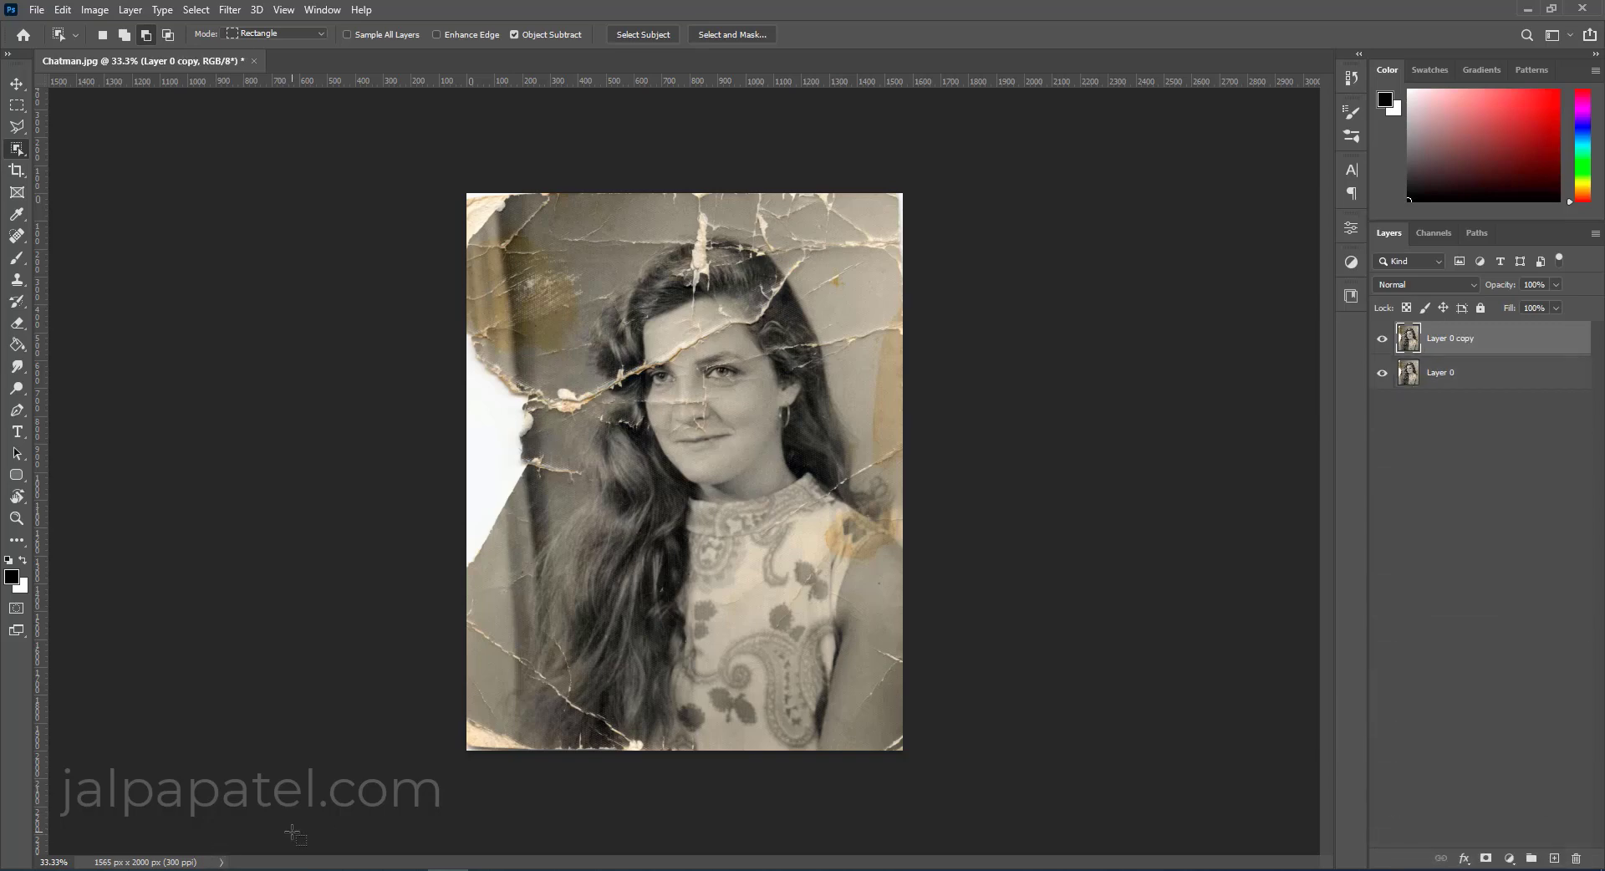
pyautogui.hotkey('ctrl', '+')
pyautogui.hotkey('ctrl', '-')
pyautogui.hotkey('ctrl', '+')
pyautogui.click(16, 83)
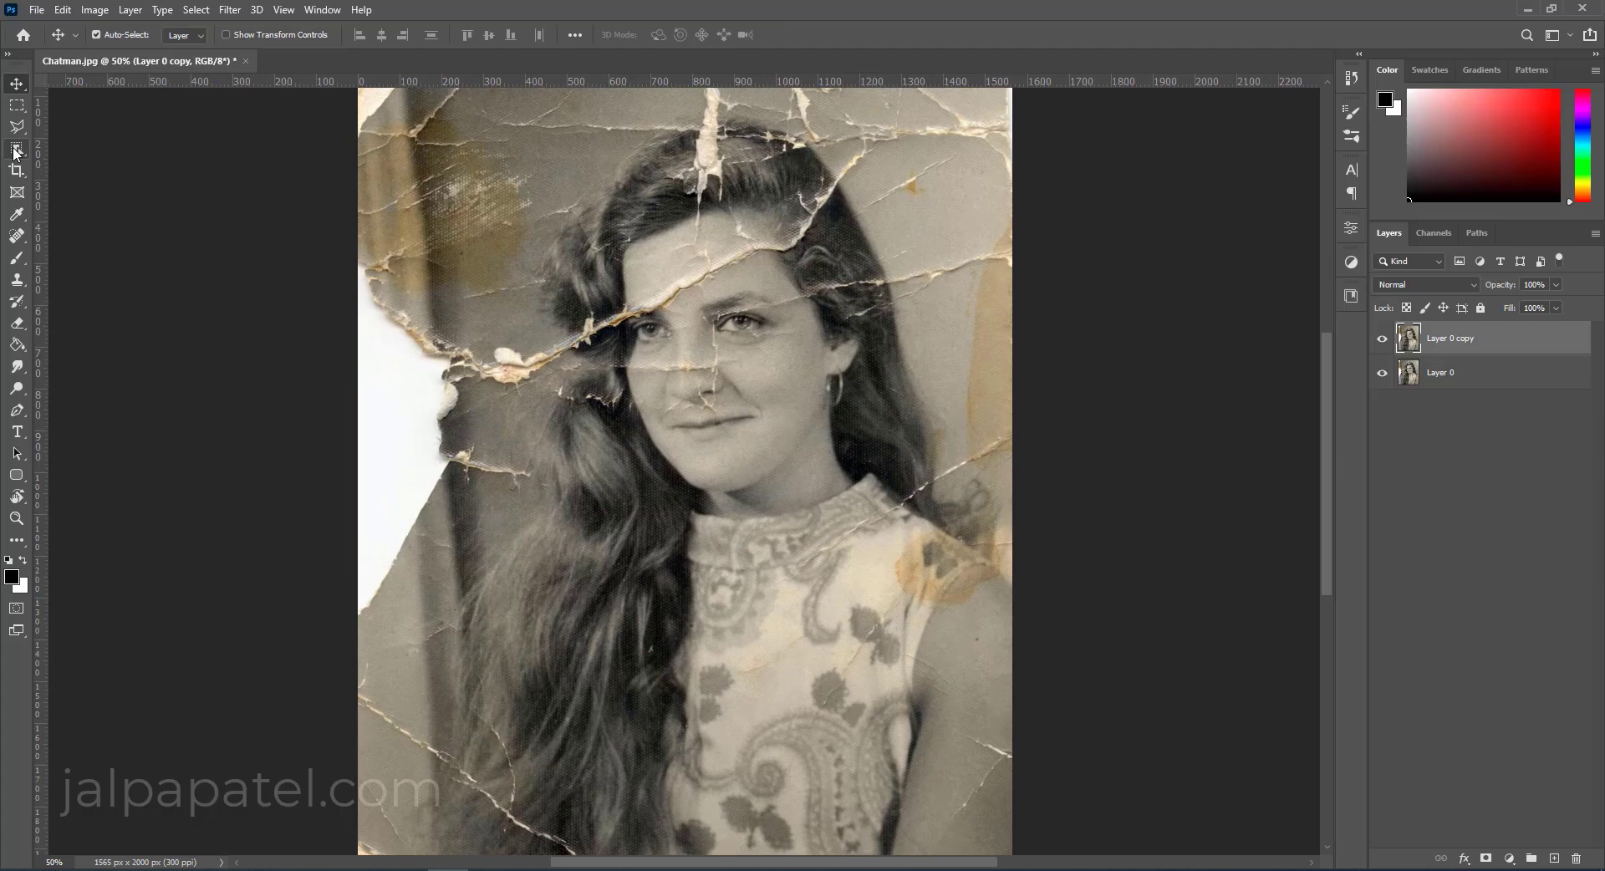
pyautogui.click(17, 236)
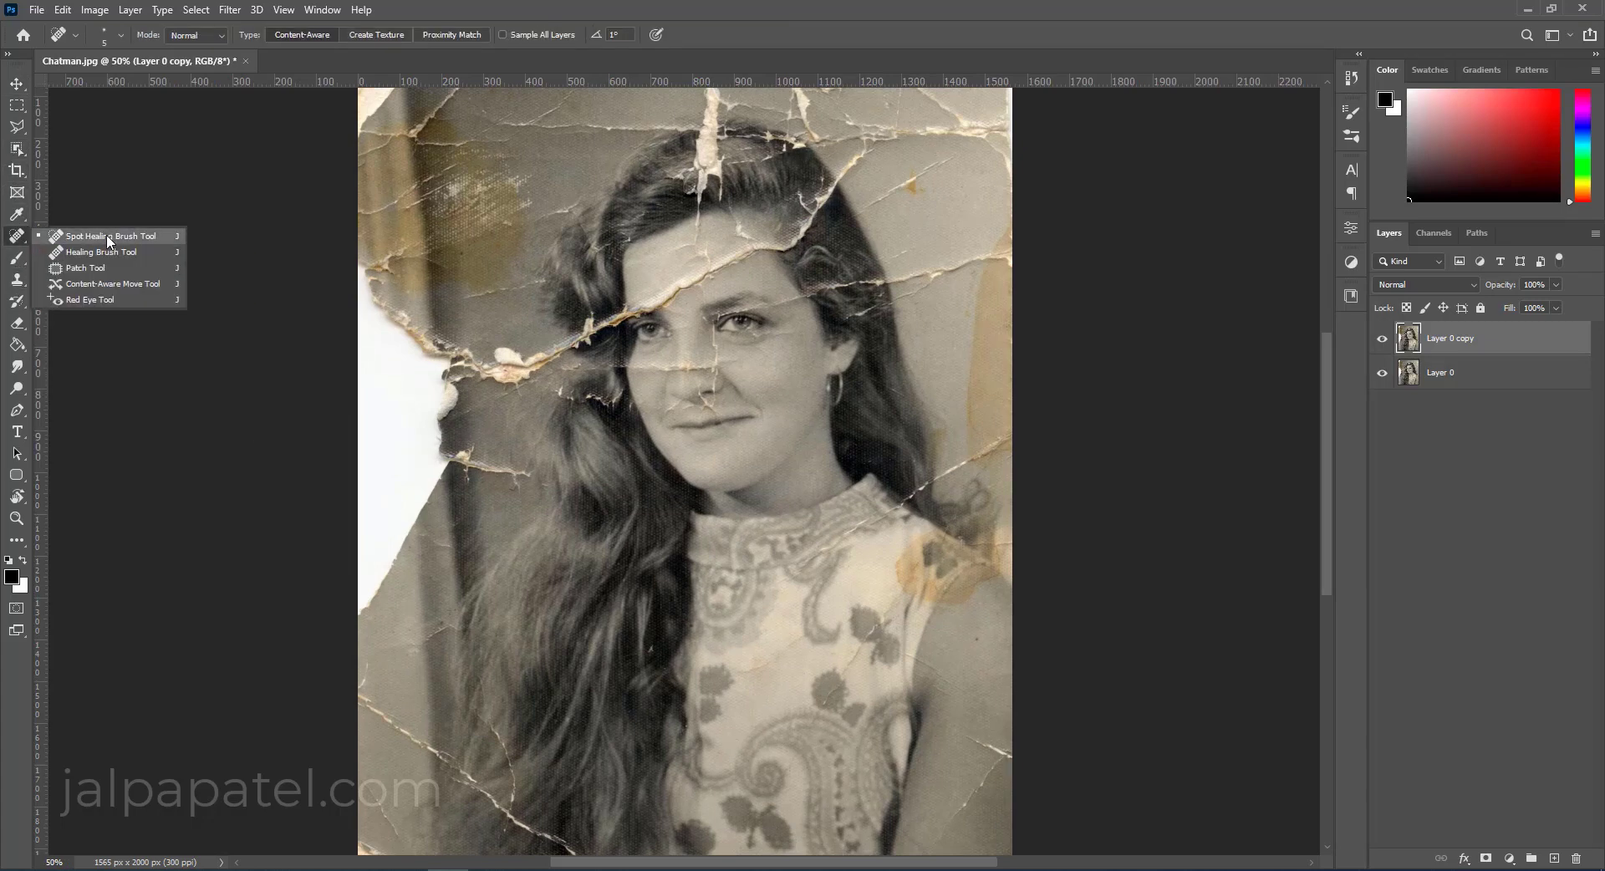
# Select the Spot Healing Brush at size 90 and dismiss its notice.
pyautogui.click(109, 235)
pyautogui.scroll(2, 684, 468)
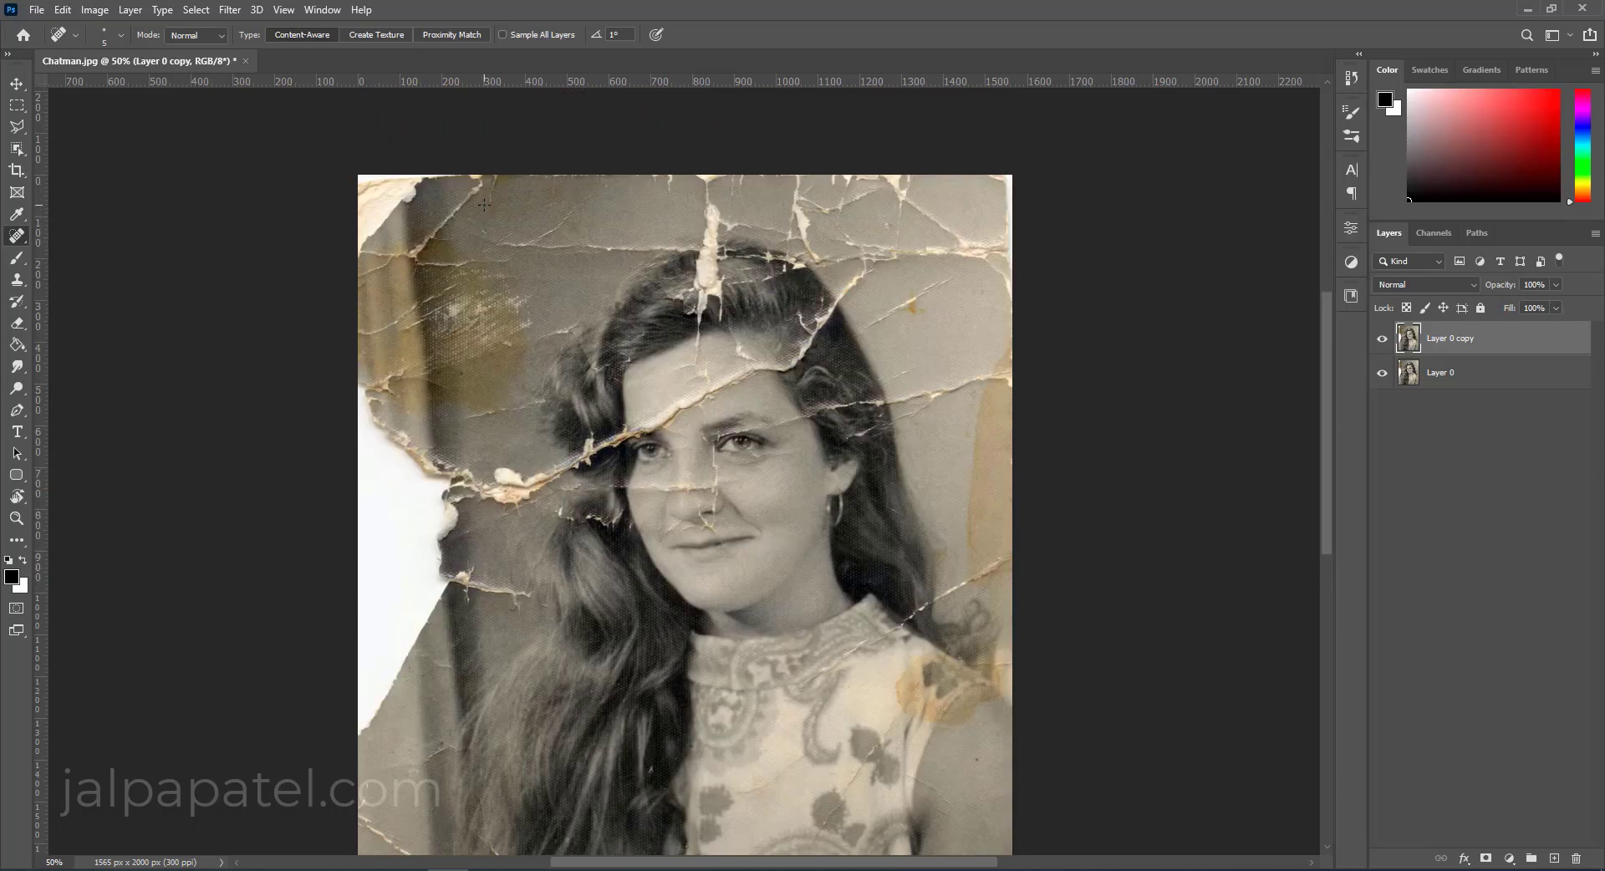
pyautogui.press(']')
pyautogui.press(']')
pyautogui.keyDown('alt'); pyautogui.click(533, 199); pyautogui.keyUp('alt')
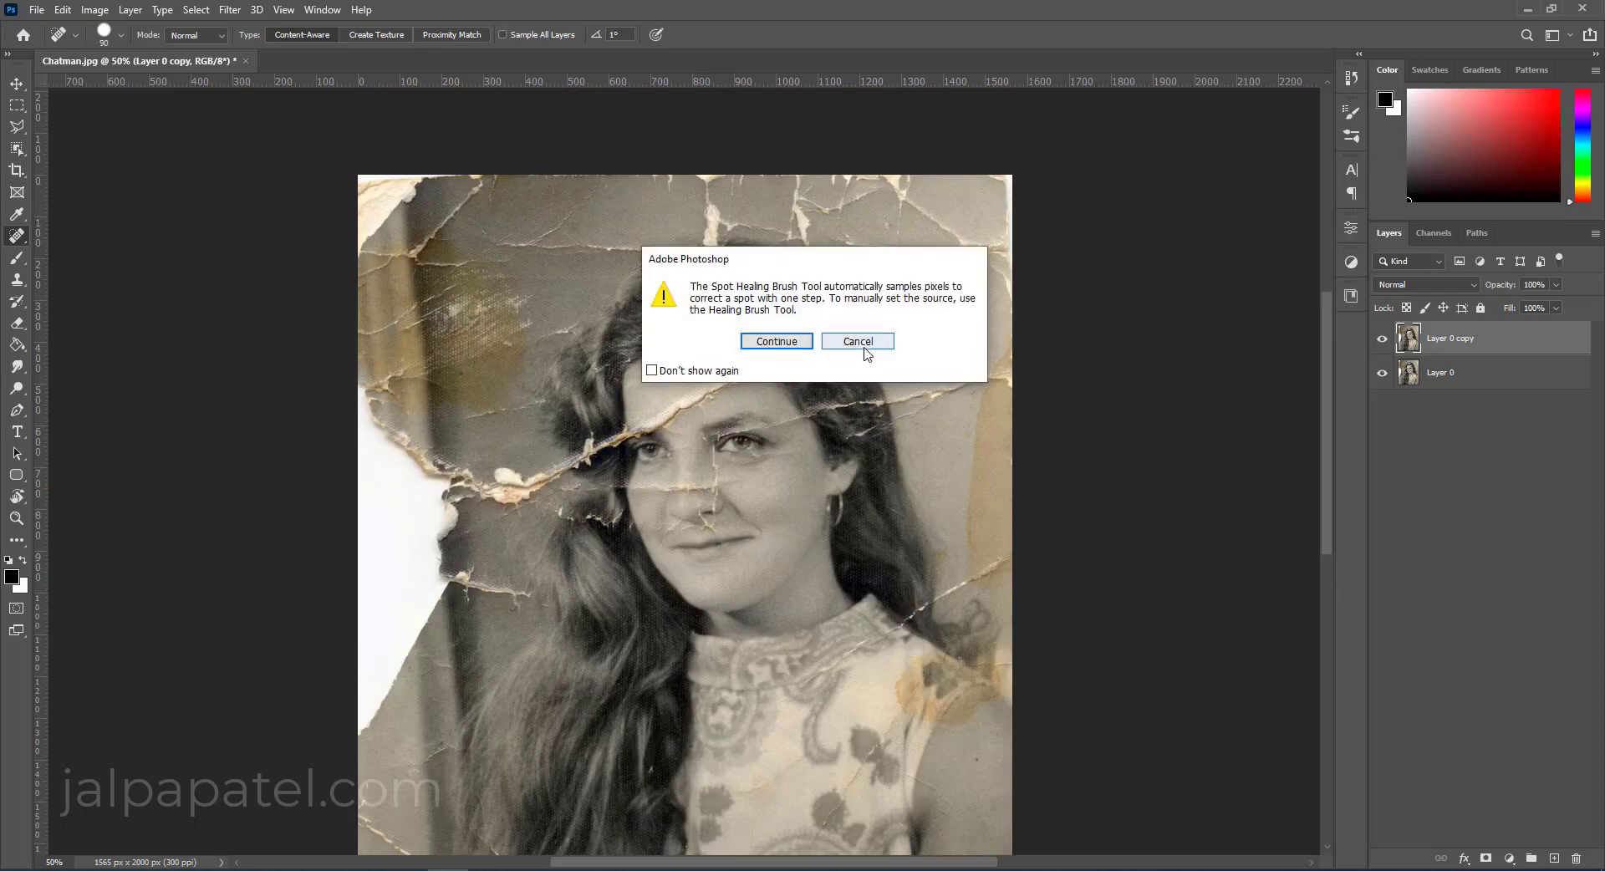
pyautogui.click(857, 343)
# Spot-heal the cracks along the top edge and into the top-left corner.
pyautogui.moveTo(480, 197)
pyautogui.mouseDown()
pyautogui.moveTo(368, 182)
pyautogui.moveTo(427, 244)
pyautogui.moveTo(506, 191)
pyautogui.moveTo(558, 219)
pyautogui.moveTo(575, 179)
pyautogui.moveTo(556, 176)
pyautogui.moveTo(595, 171)
pyautogui.mouseUp()
pyautogui.click(498, 201)
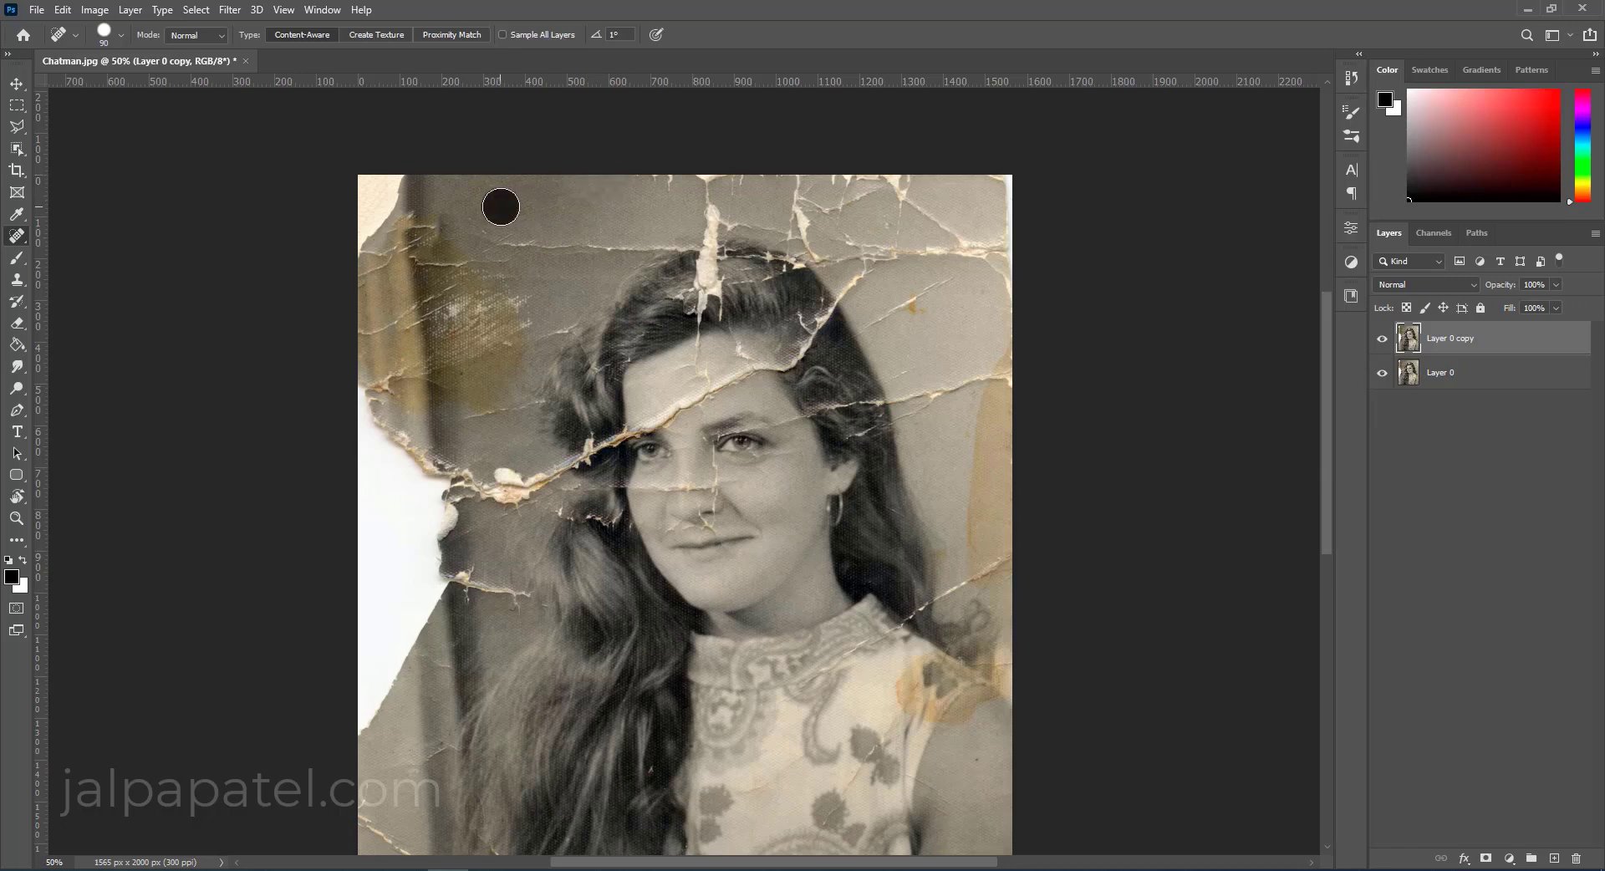
pyautogui.click(559, 205)
pyautogui.moveTo(587, 201); pyautogui.dragTo(367, 181)
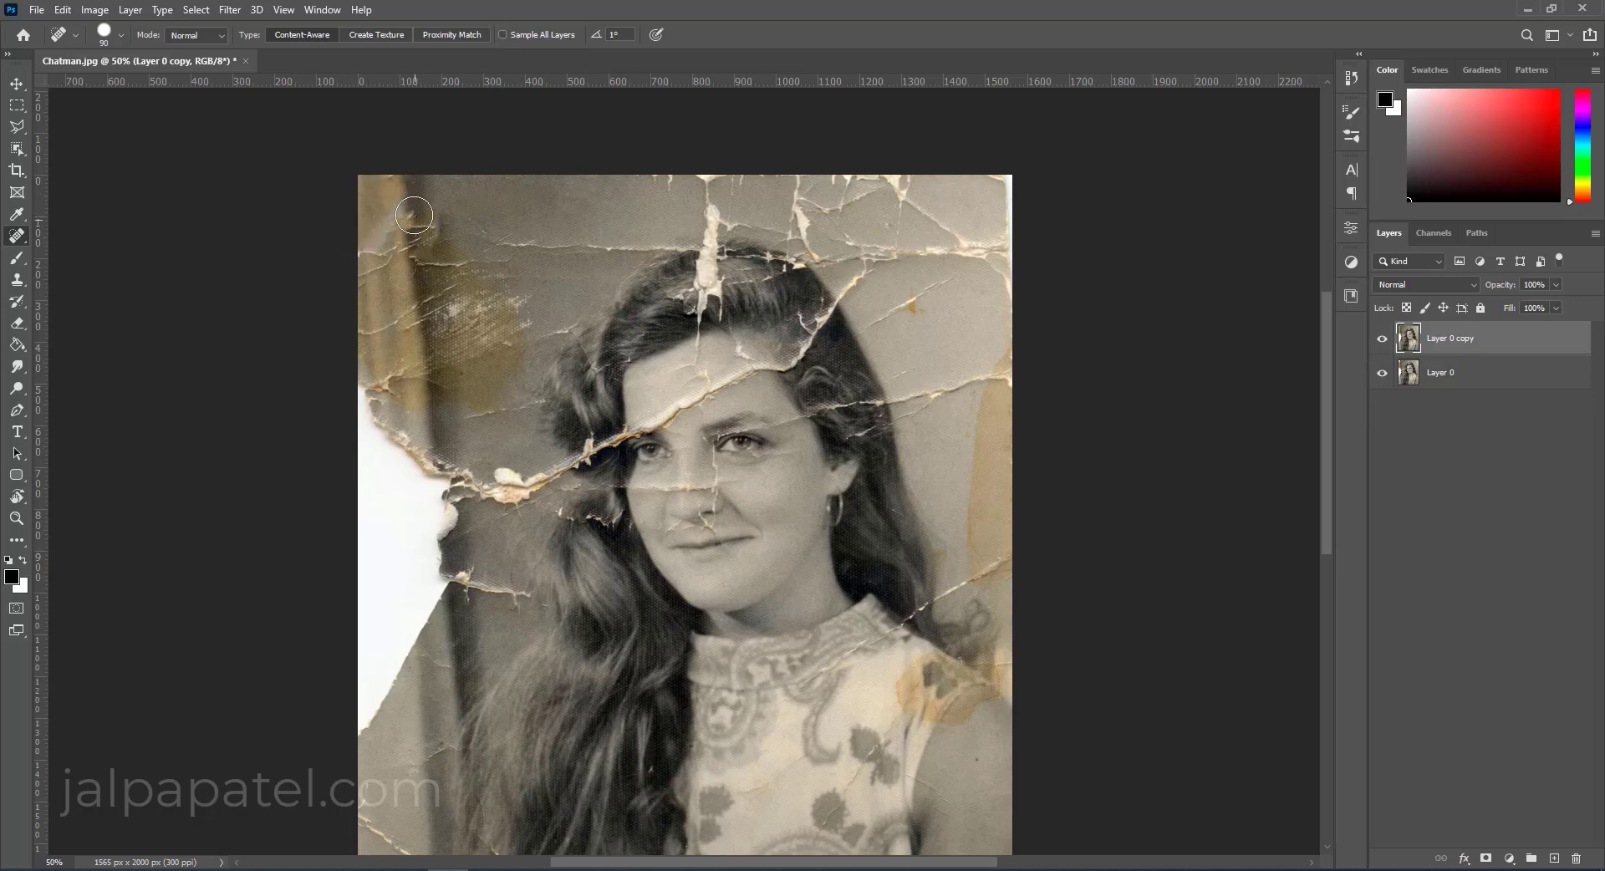
pyautogui.moveTo(599, 243); pyautogui.dragTo(502, 253)
pyautogui.moveTo(604, 251); pyautogui.dragTo(622, 245)
pyautogui.moveTo(418, 194); pyautogui.dragTo(372, 238)
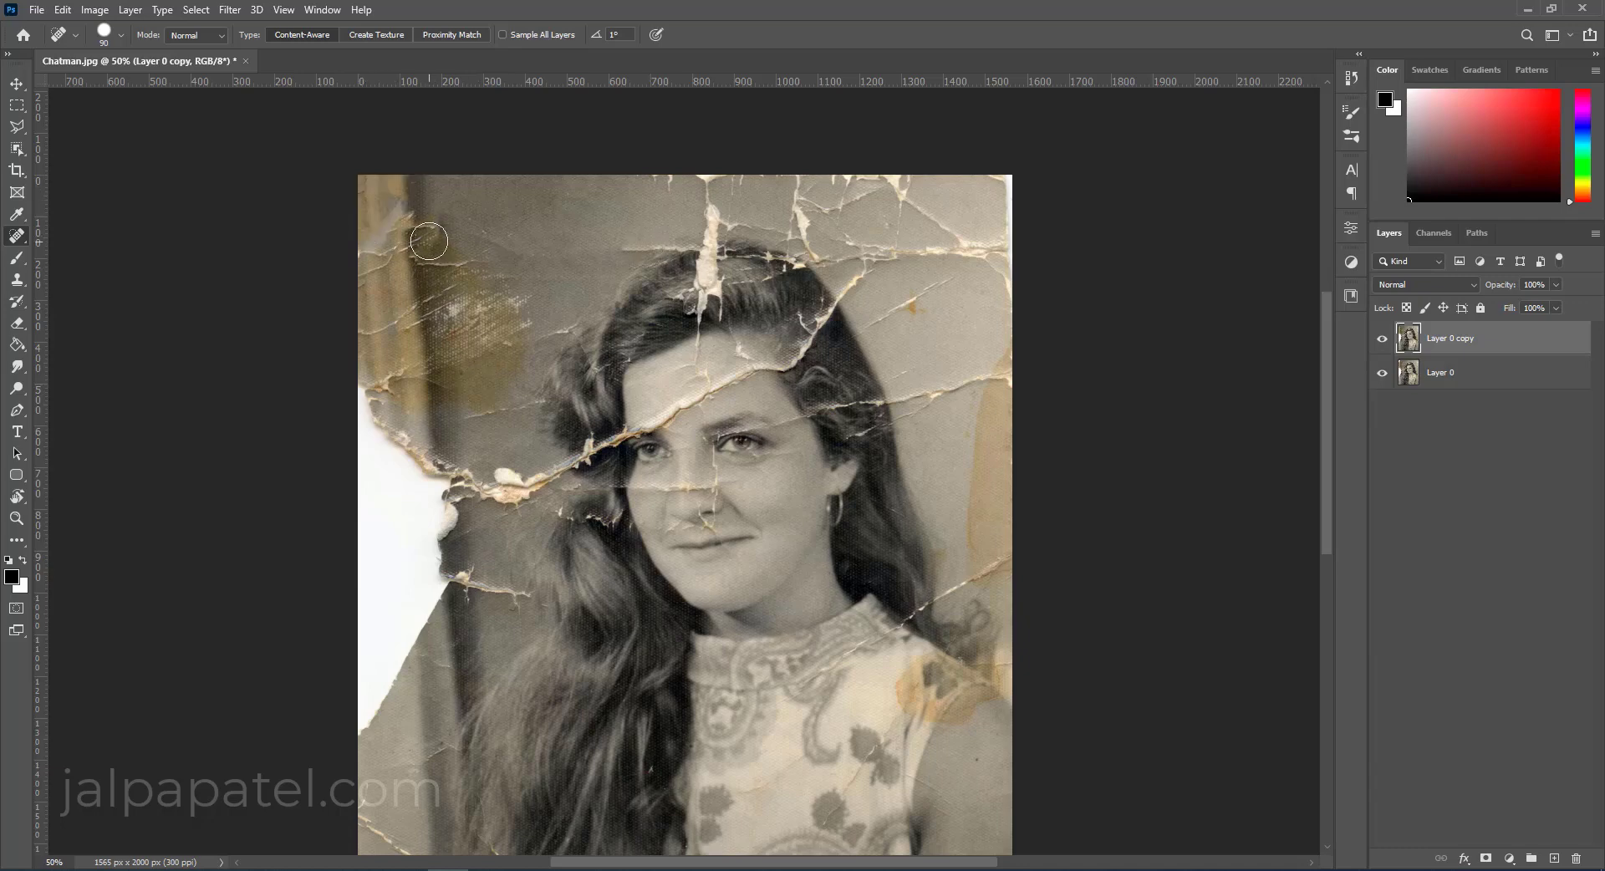
pyautogui.moveTo(637, 185); pyautogui.dragTo(1091, 177)
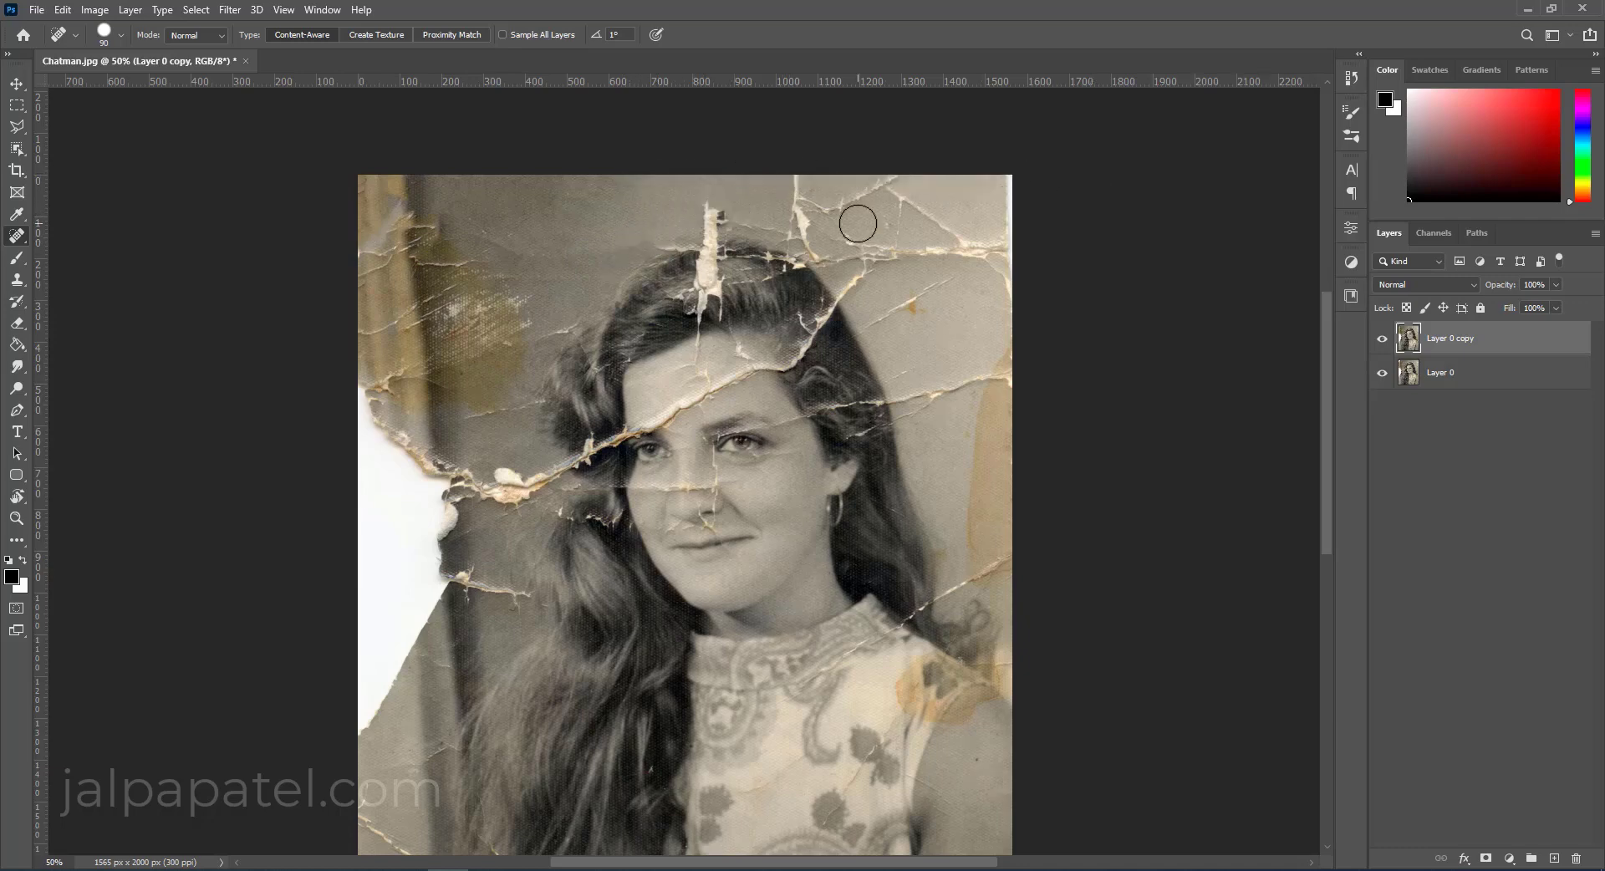
# Heal the vertical crack near the top edge and the top-left background cracks.
pyautogui.click(706, 207)
pyautogui.moveTo(795, 181)
pyautogui.mouseDown()
pyautogui.moveTo(804, 232)
pyautogui.moveTo(923, 179)
pyautogui.moveTo(1003, 251)
pyautogui.mouseUp()
pyautogui.moveTo(899, 184)
pyautogui.mouseDown()
pyautogui.moveTo(893, 244)
pyautogui.moveTo(1027, 303)
pyautogui.mouseUp()
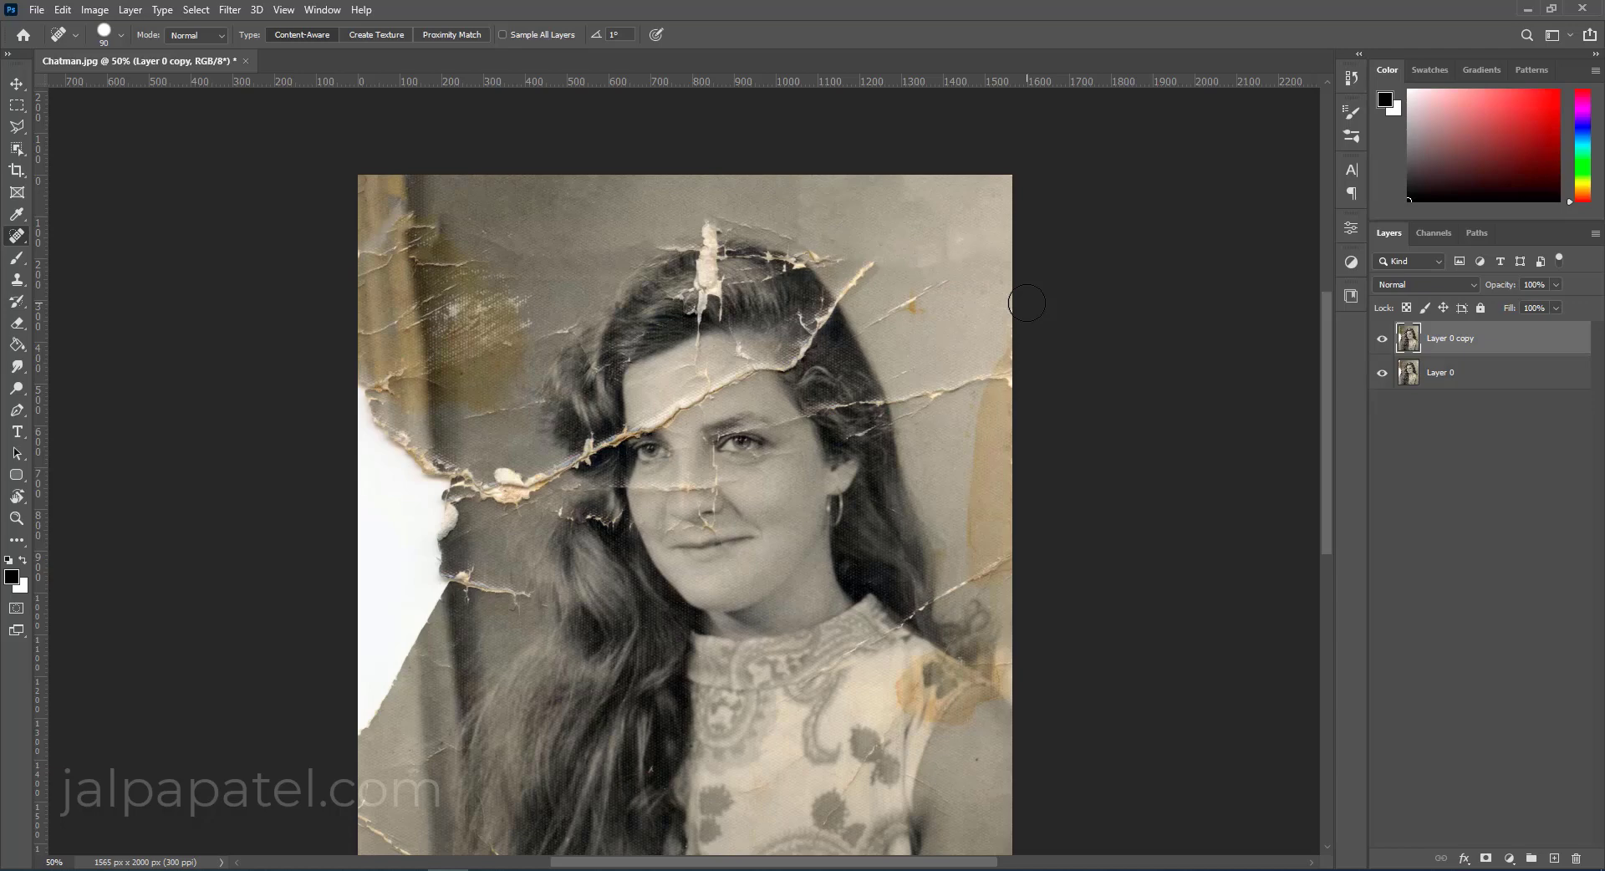
pyautogui.moveTo(392, 186); pyautogui.dragTo(418, 191)
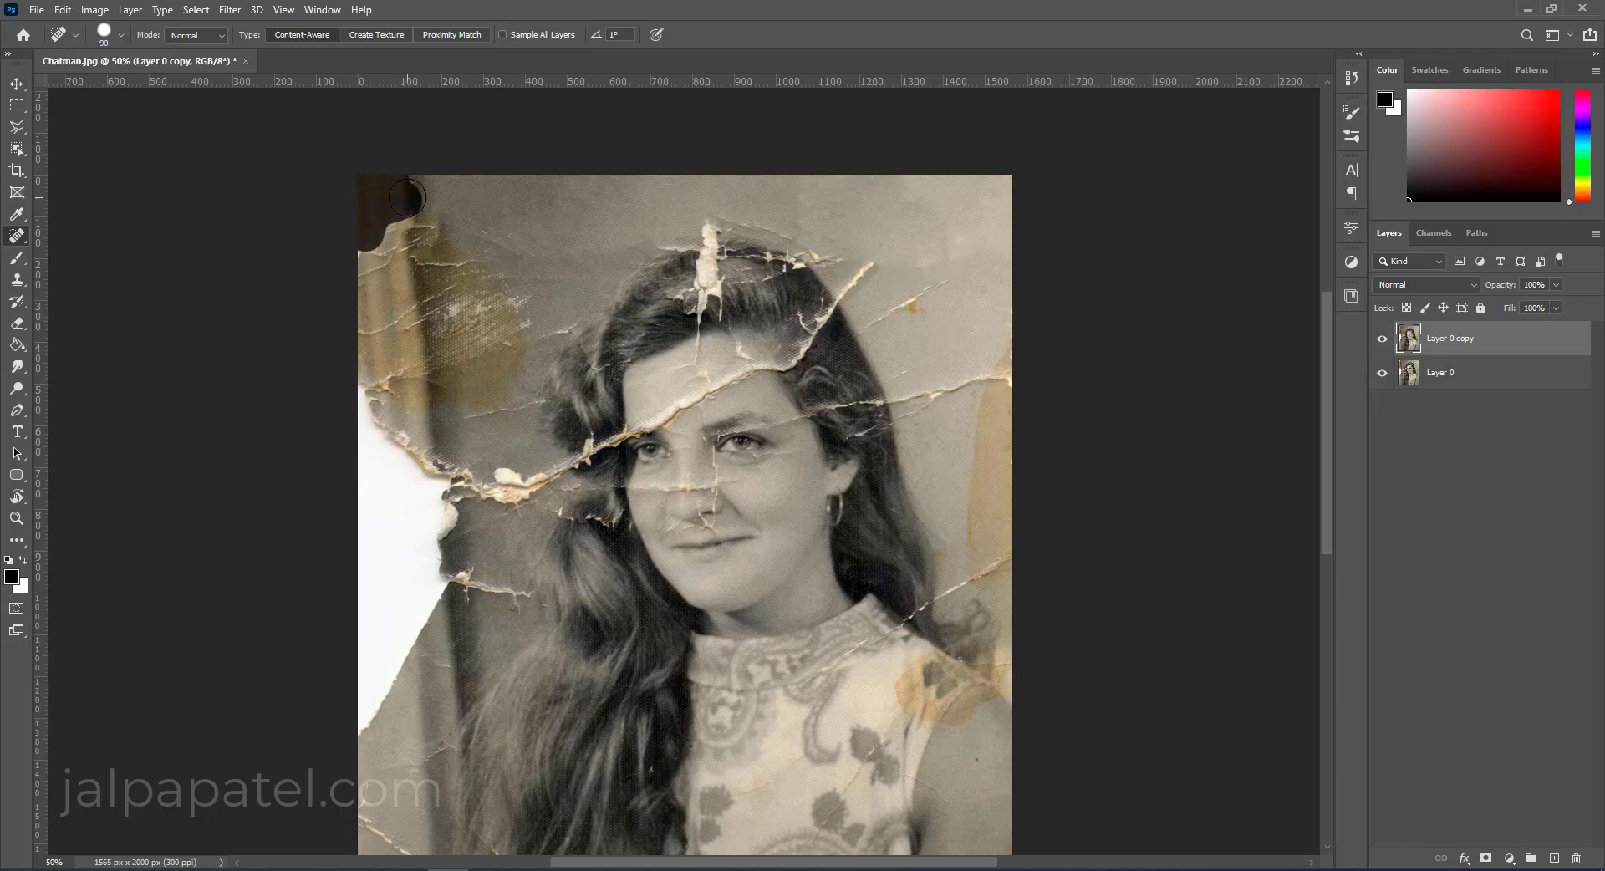
pyautogui.moveTo(496, 326); pyautogui.dragTo(360, 368)
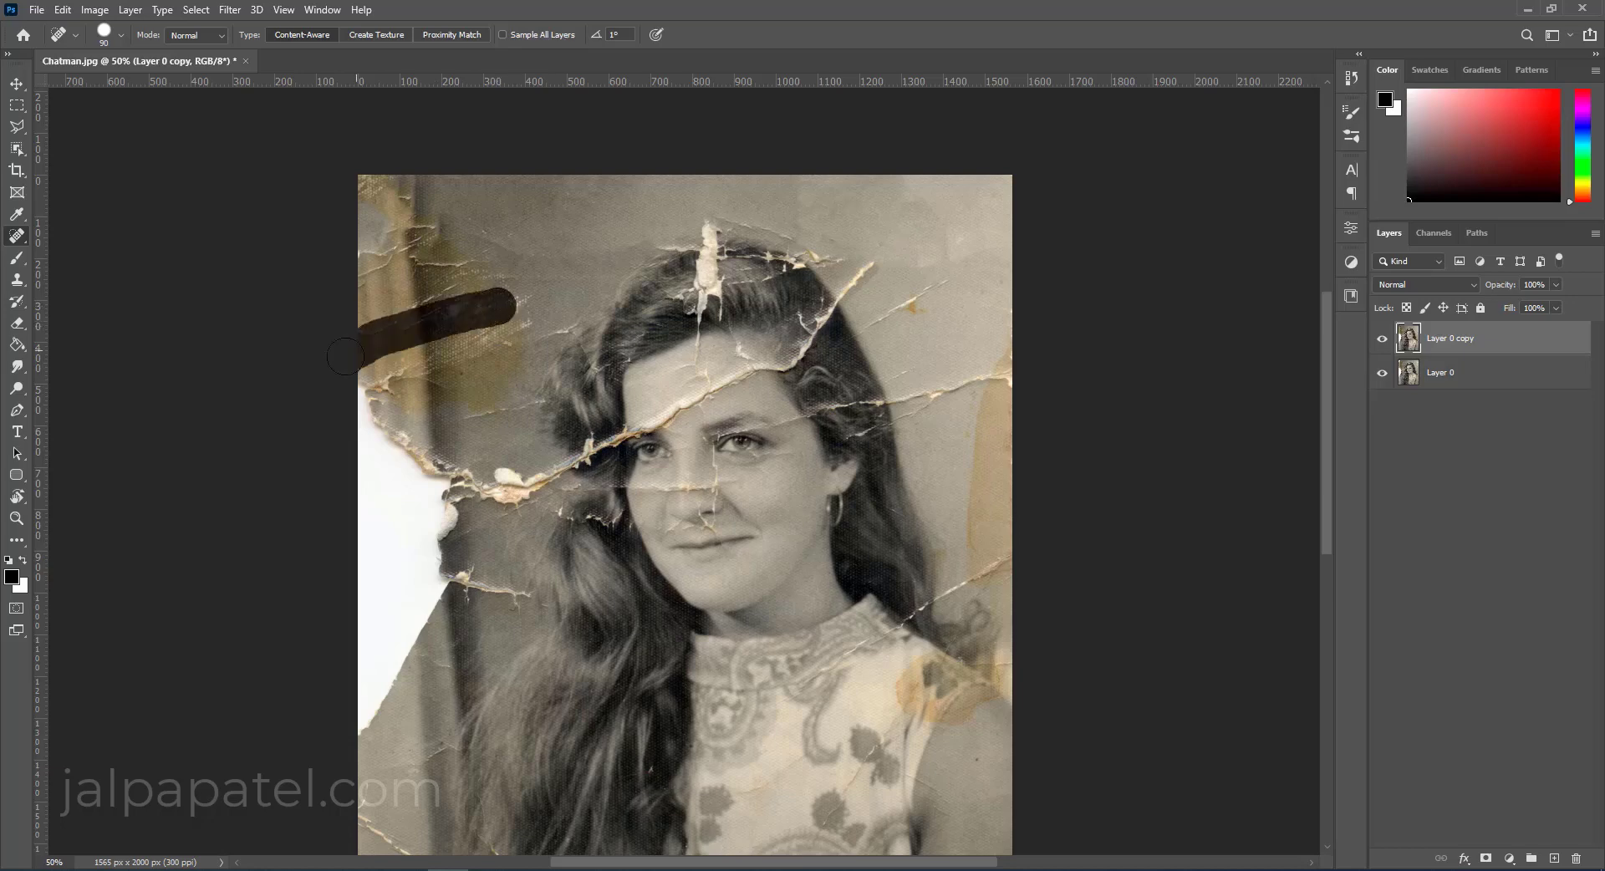
pyautogui.moveTo(456, 263); pyautogui.dragTo(356, 255)
pyautogui.moveTo(418, 192); pyautogui.dragTo(327, 182)
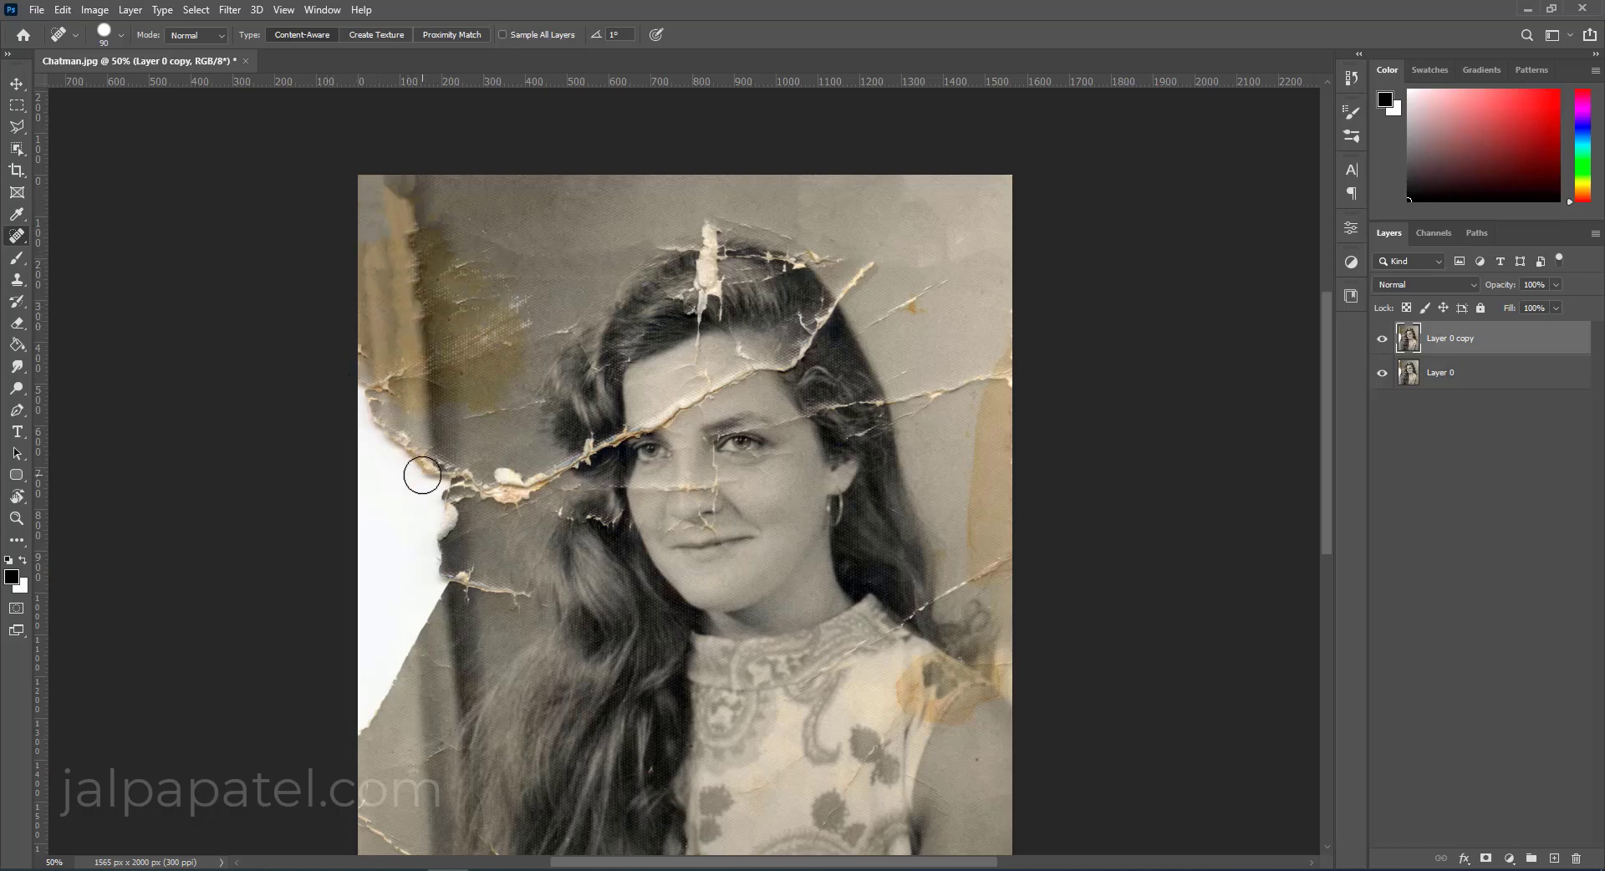
# Heal the cracks along the hair edge, the right-edge stains and spots above her hair.
pyautogui.moveTo(910, 399); pyautogui.dragTo(1009, 378)
pyautogui.moveTo(882, 315)
pyautogui.mouseDown()
pyautogui.moveTo(954, 280)
pyautogui.moveTo(840, 293)
pyautogui.mouseUp()
pyautogui.moveTo(977, 382); pyautogui.dragTo(1005, 342)
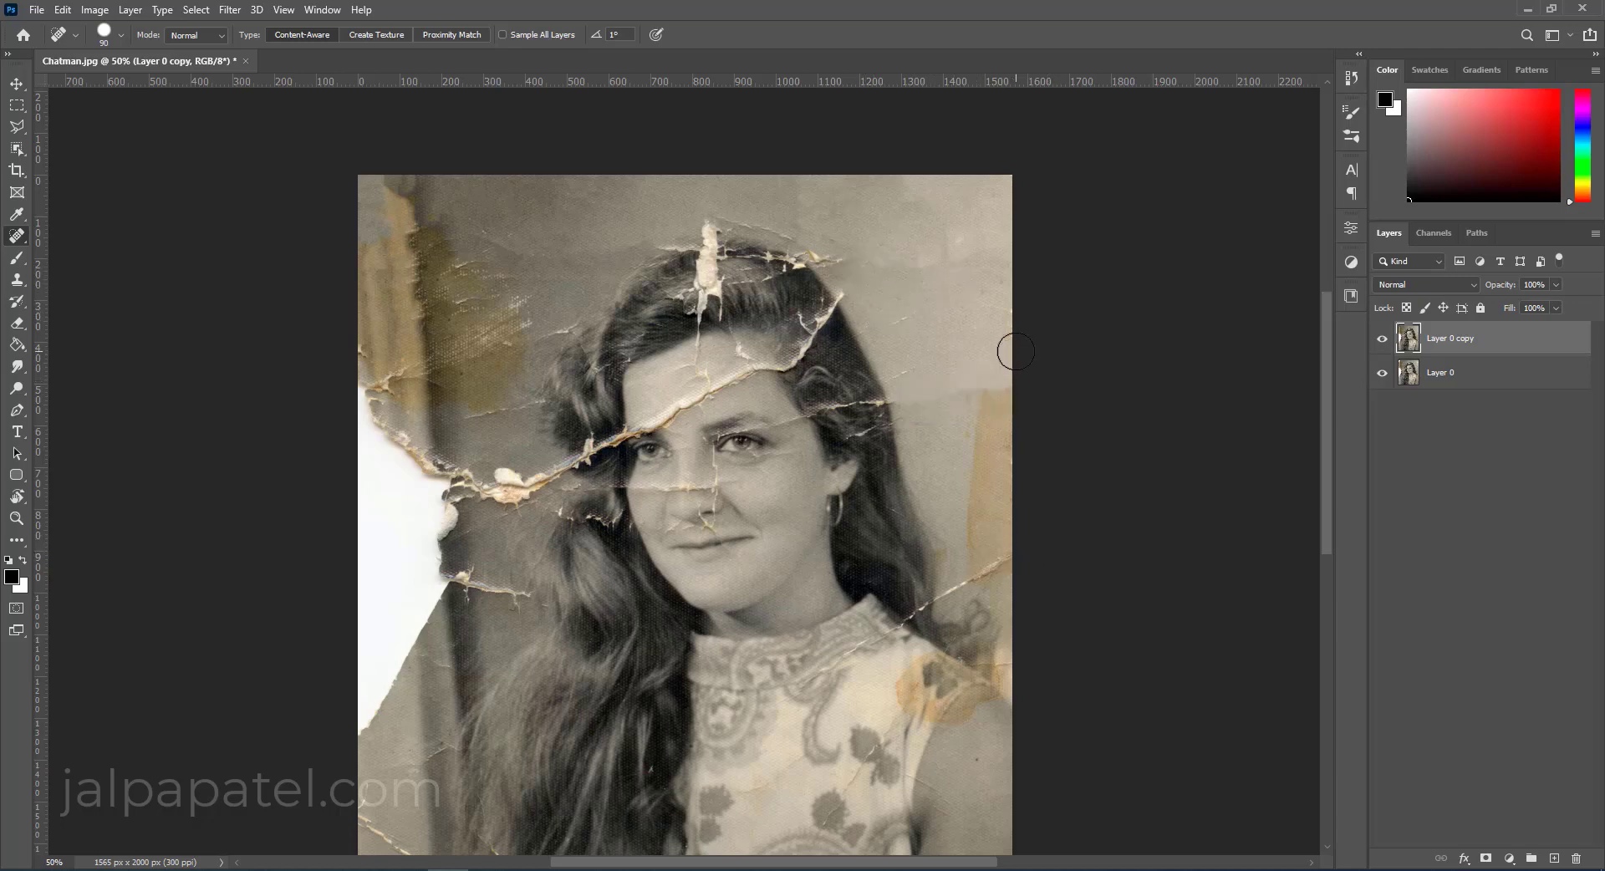
pyautogui.moveTo(899, 321); pyautogui.dragTo(886, 303)
pyautogui.click(926, 256)
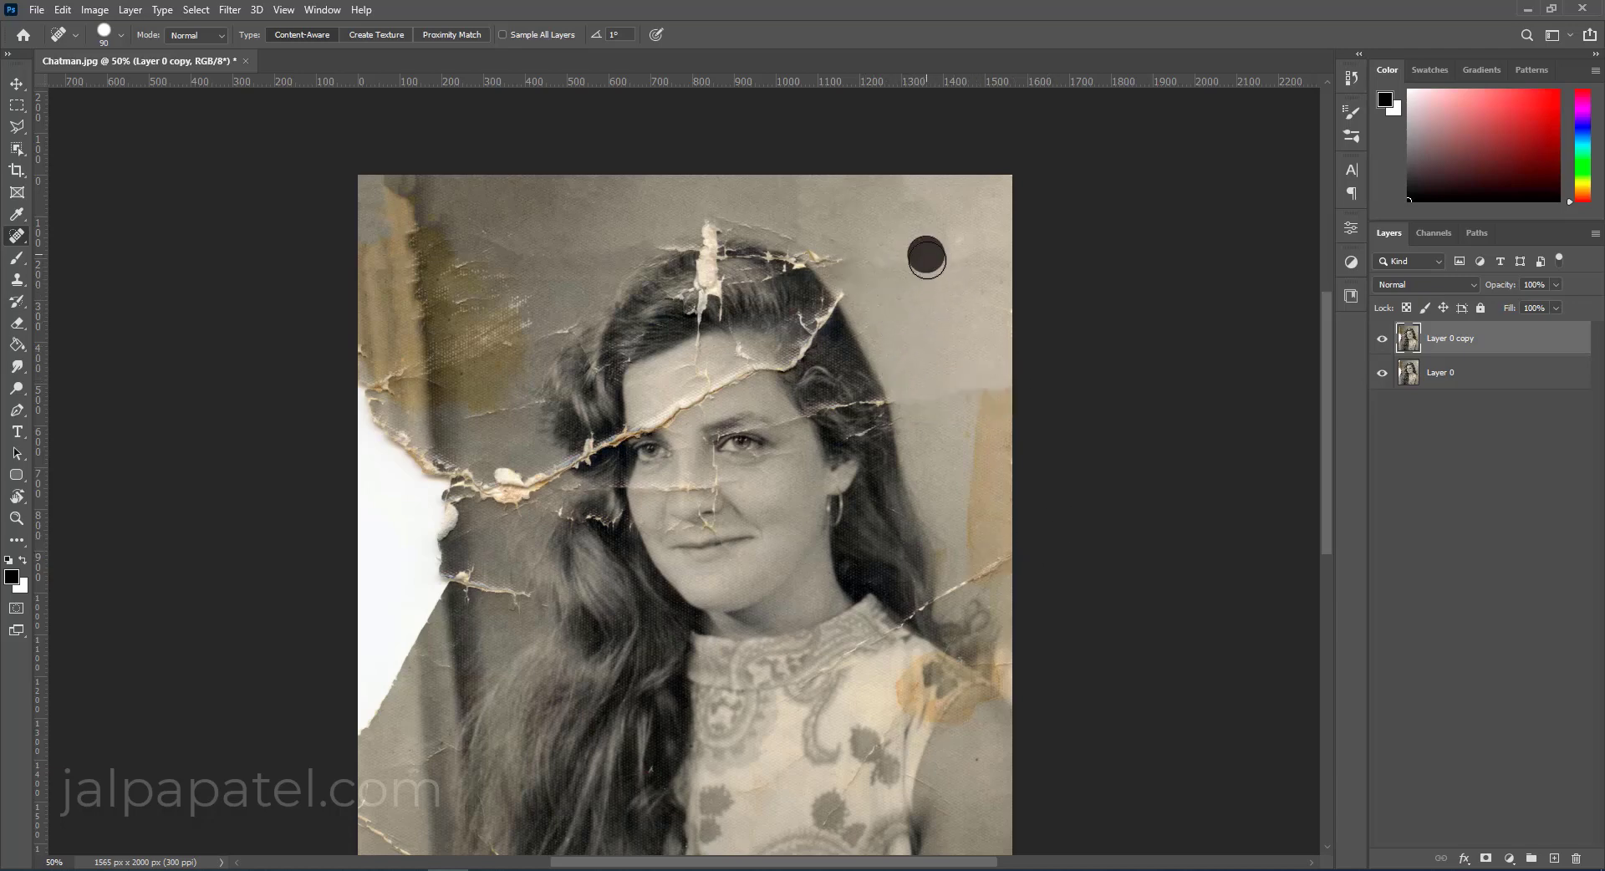
pyautogui.click(873, 255)
pyautogui.moveTo(786, 205)
pyautogui.mouseDown()
pyautogui.moveTo(822, 202)
pyautogui.moveTo(798, 215)
pyautogui.mouseUp()
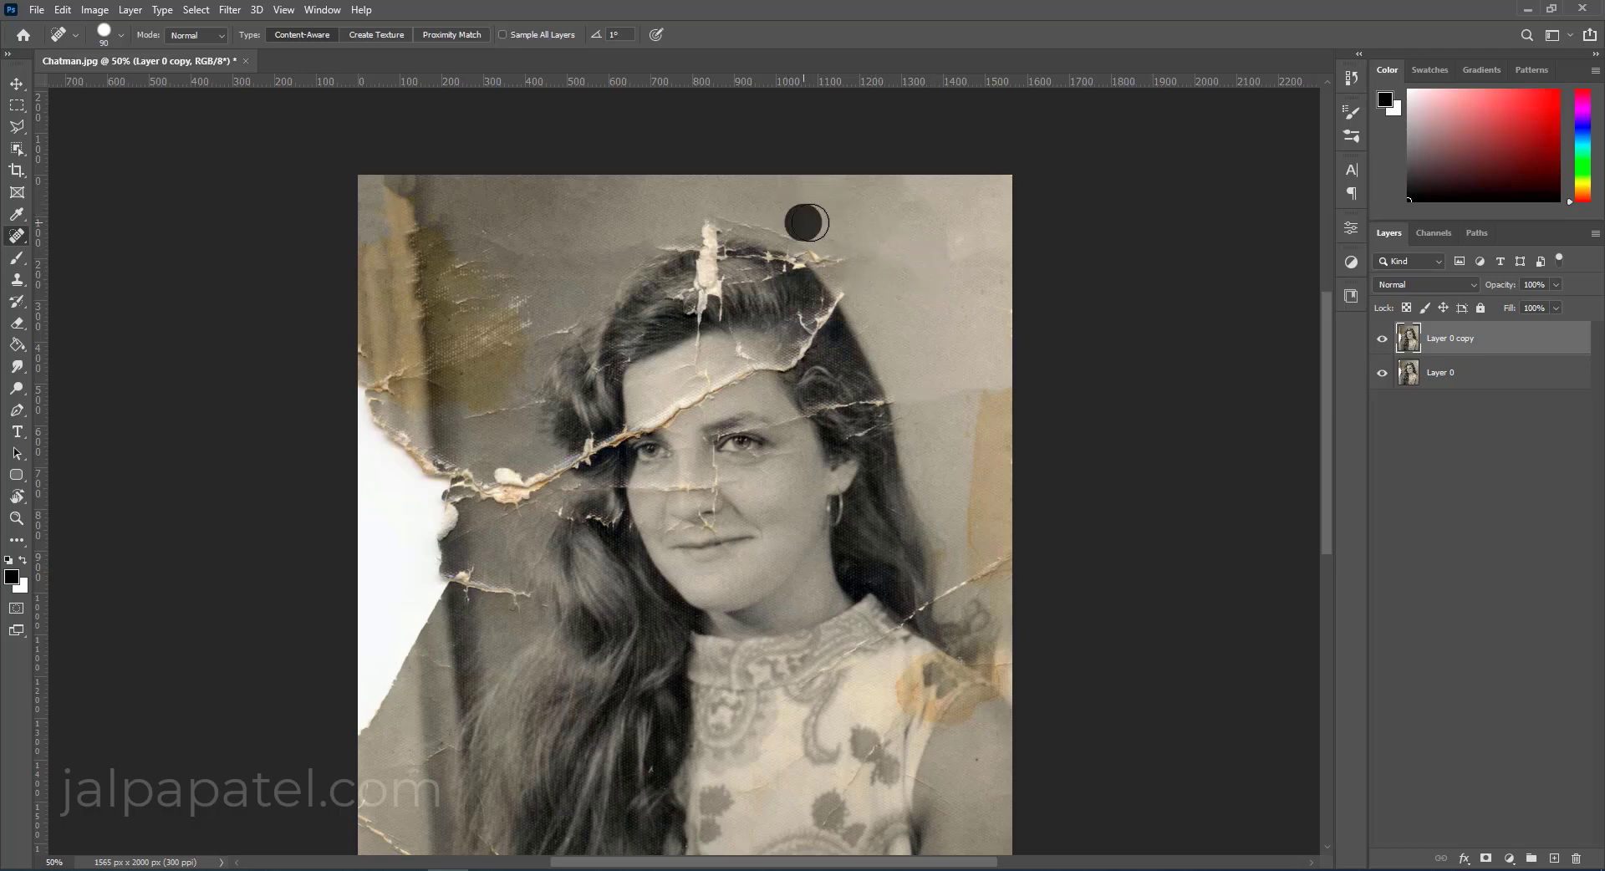
# Heal the remaining right-edge stains and marks, then the top-left corner and stained background.
pyautogui.moveTo(945, 223)
pyautogui.mouseDown()
pyautogui.moveTo(1003, 297)
pyautogui.moveTo(953, 244)
pyautogui.moveTo(982, 197)
pyautogui.mouseUp()
pyautogui.click(924, 449)
pyautogui.moveTo(931, 398)
pyautogui.mouseDown()
pyautogui.moveTo(1021, 398)
pyautogui.moveTo(961, 460)
pyautogui.moveTo(985, 410)
pyautogui.moveTo(996, 430)
pyautogui.mouseUp()
pyautogui.click(983, 408)
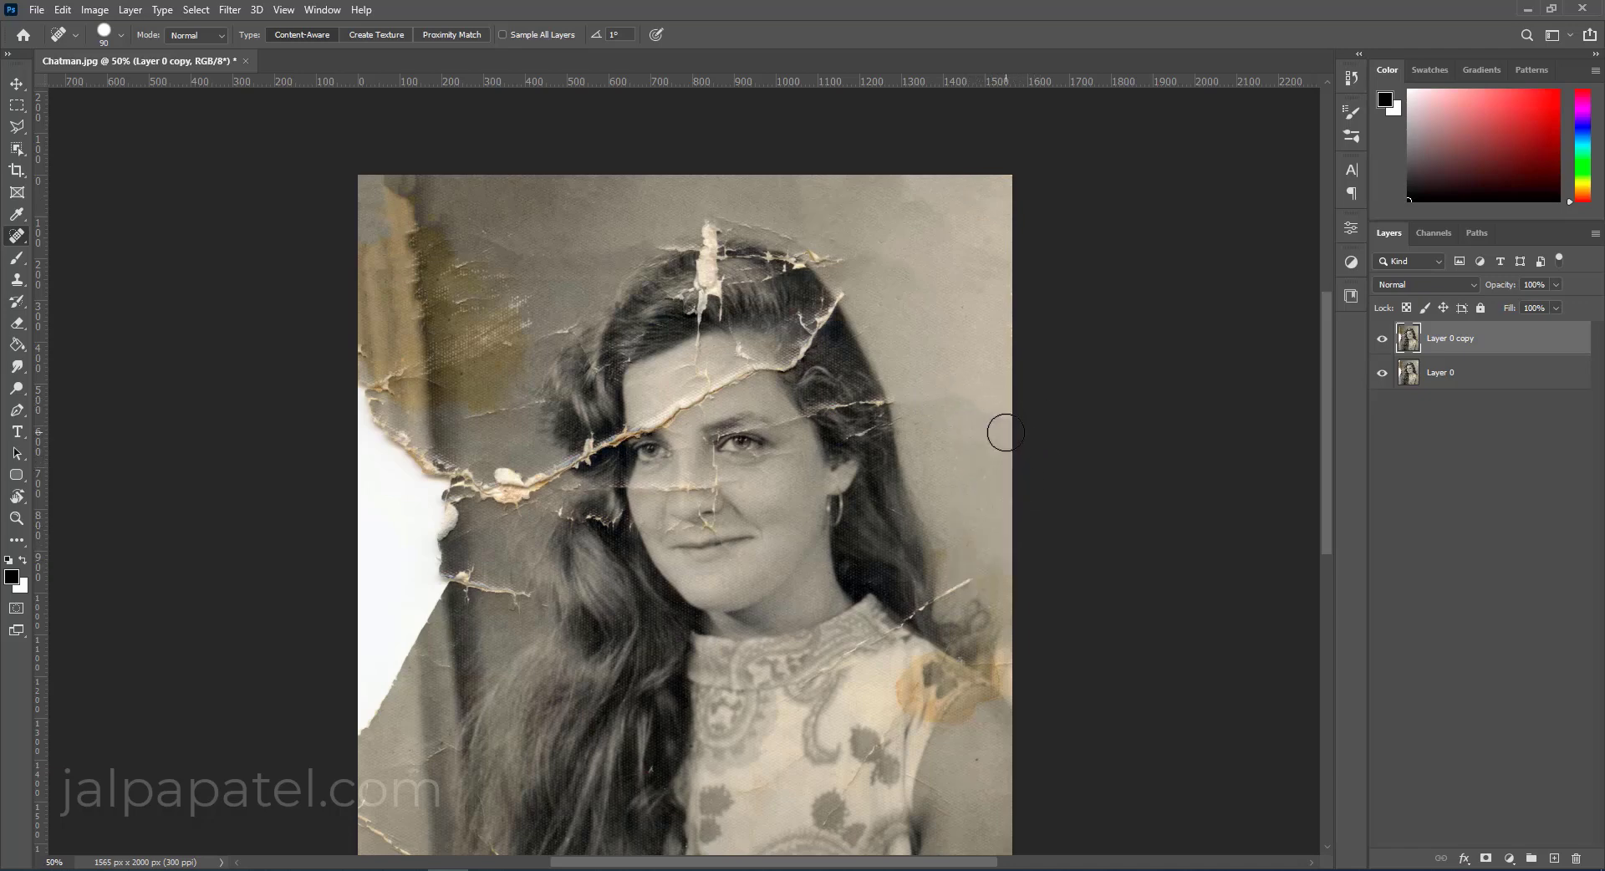
pyautogui.moveTo(973, 549)
pyautogui.mouseDown()
pyautogui.moveTo(992, 560)
pyautogui.moveTo(961, 586)
pyautogui.mouseUp()
pyautogui.moveTo(402, 189); pyautogui.dragTo(348, 230)
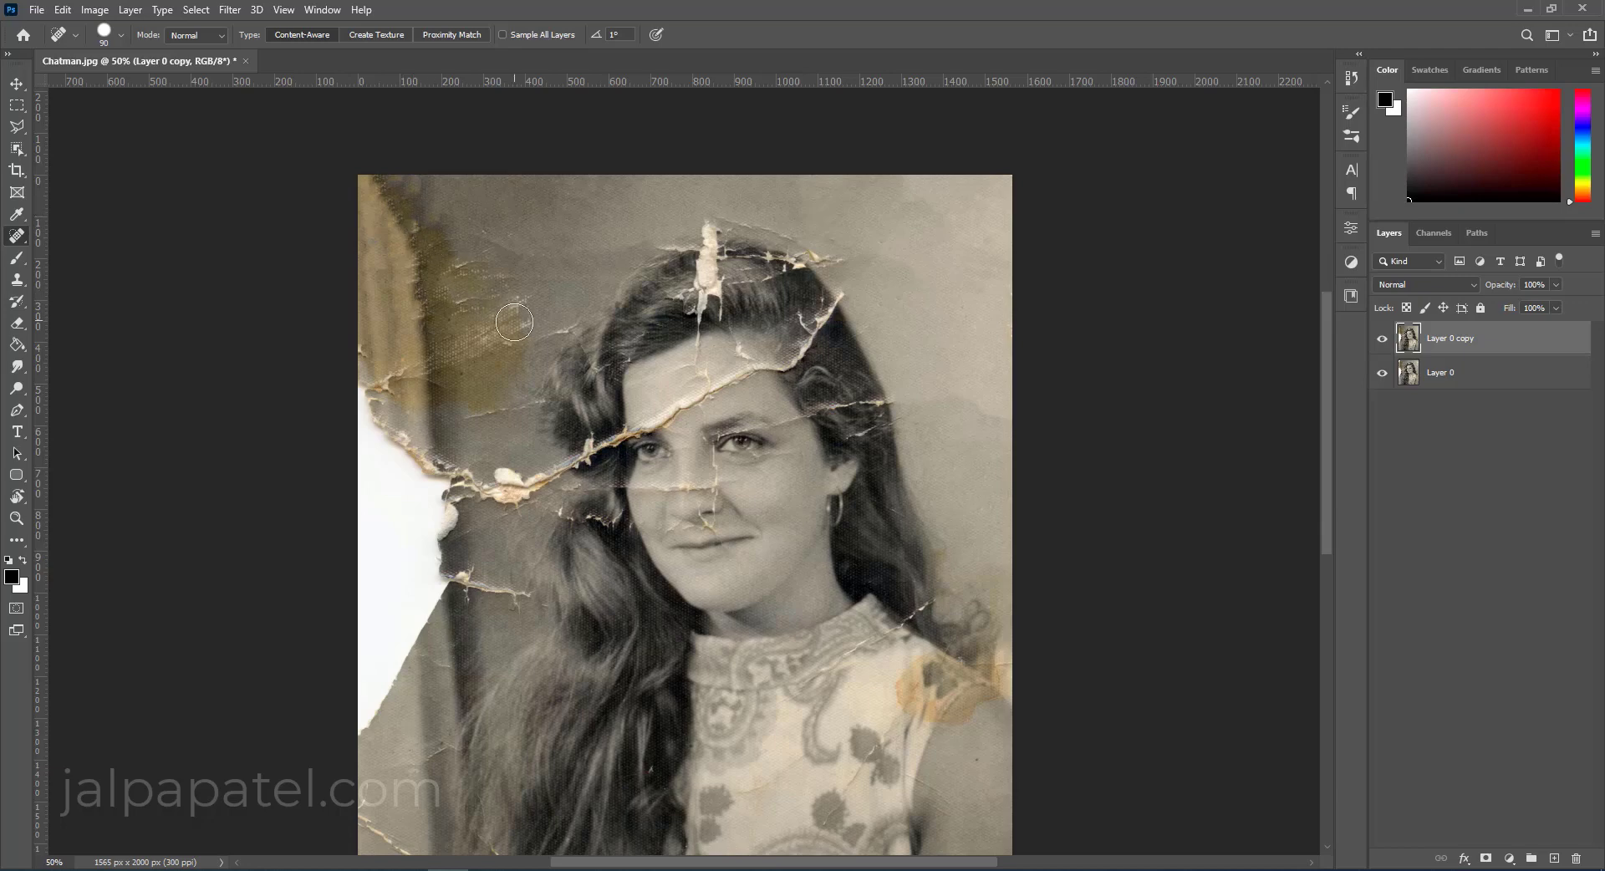
pyautogui.moveTo(514, 321)
pyautogui.mouseDown()
pyautogui.moveTo(502, 234)
pyautogui.moveTo(466, 304)
pyautogui.moveTo(431, 310)
pyautogui.mouseUp()
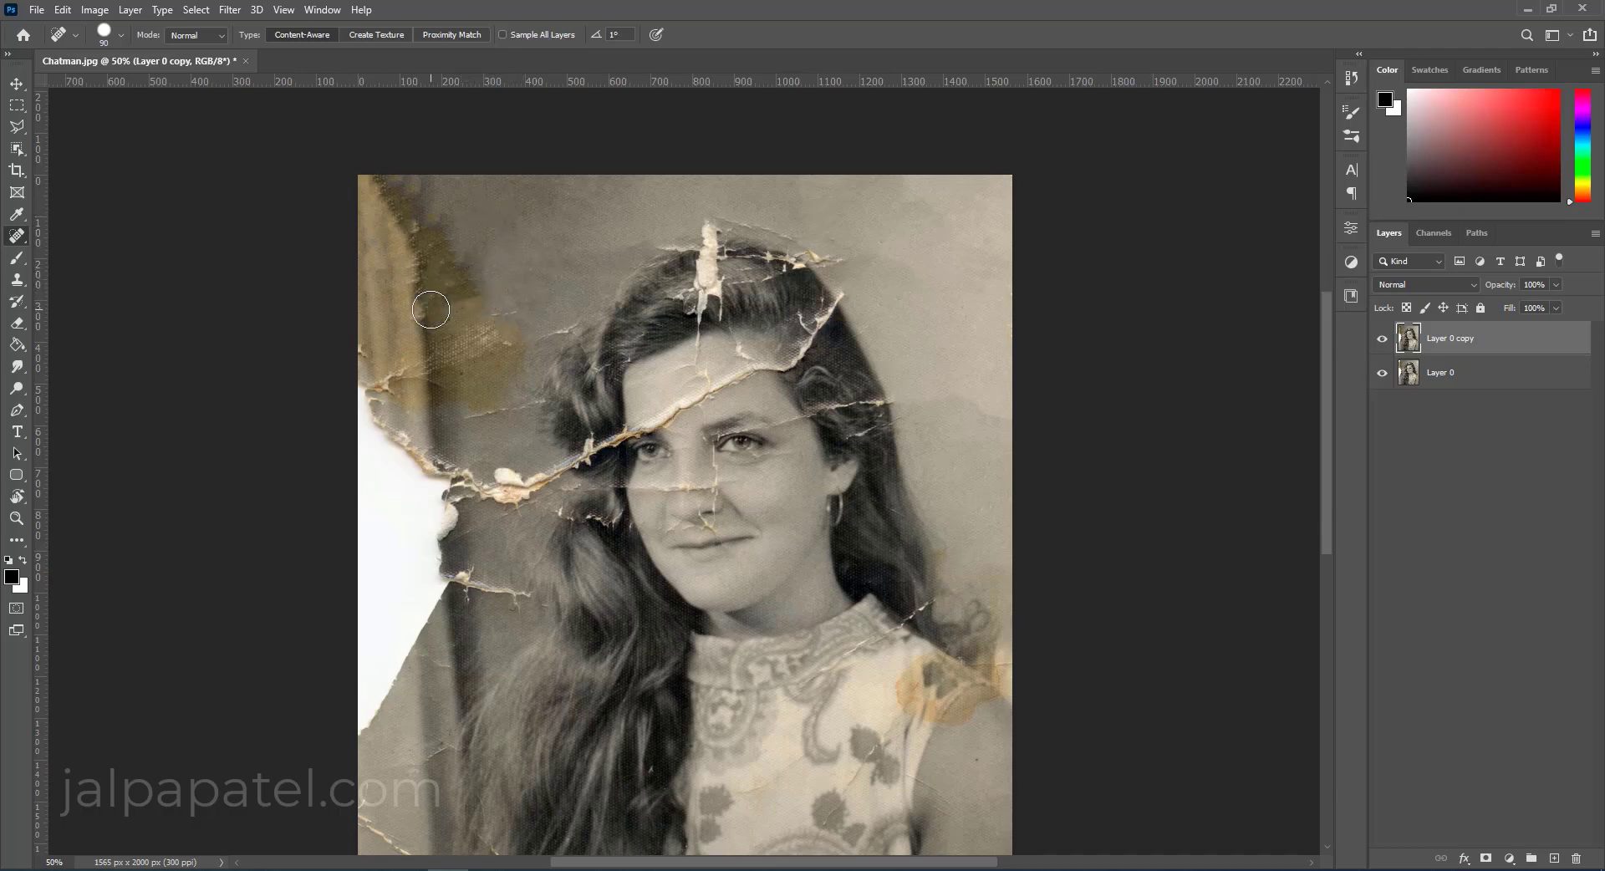
# Shrink the healing brush to 50 and heal the white crack on the right shoulder.
pyautogui.scroll(-3, 644, 510)
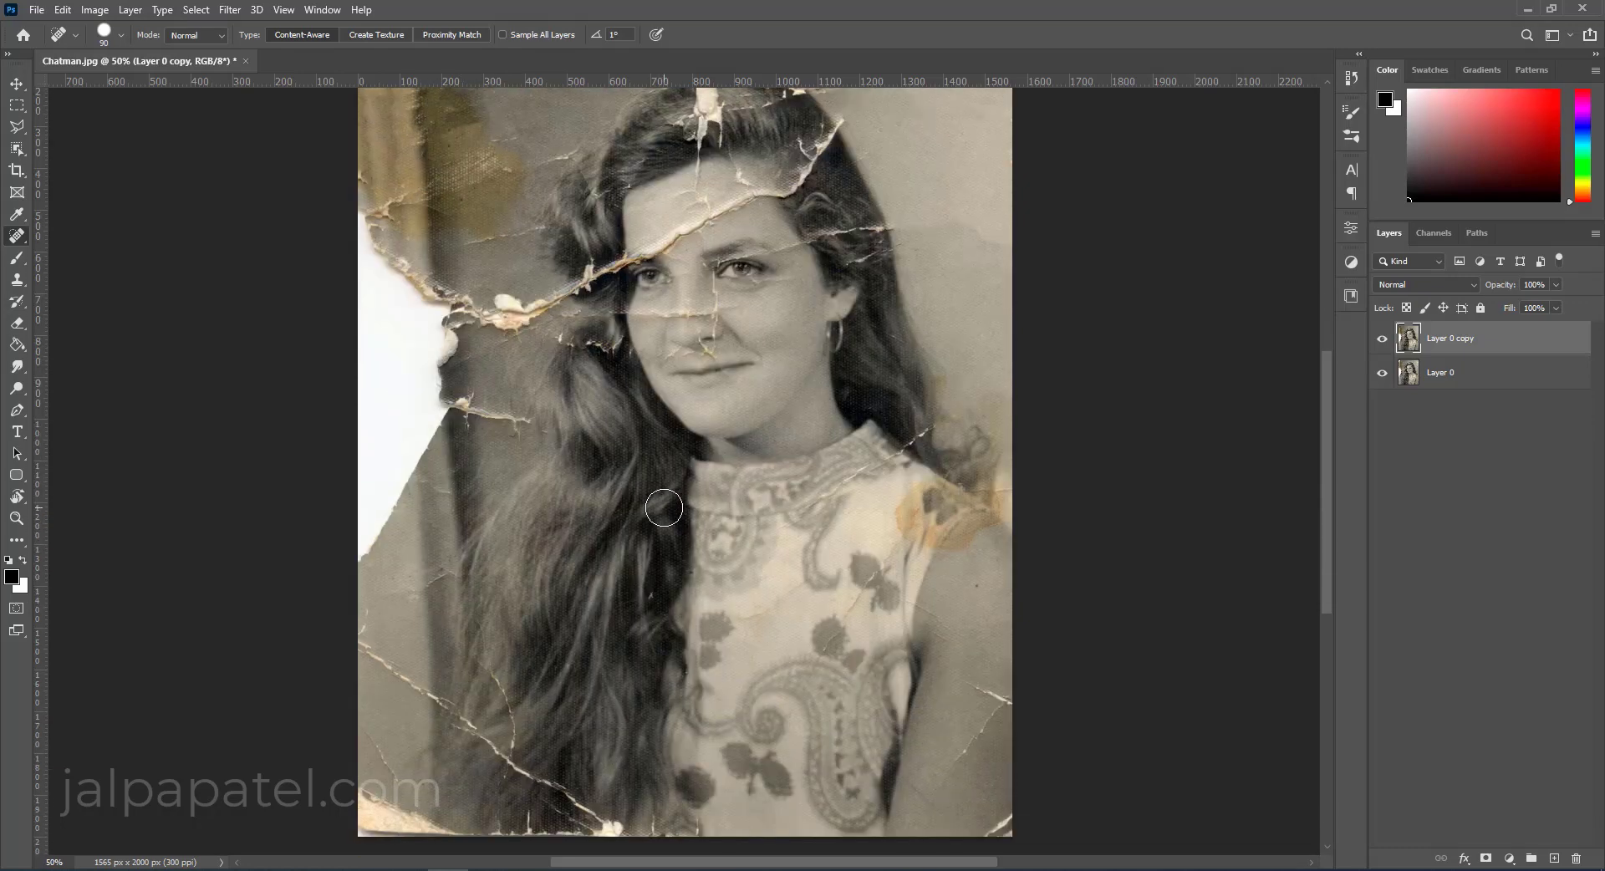
pyautogui.moveTo(972, 673); pyautogui.dragTo(1003, 701)
pyautogui.press('[')
pyautogui.press('[')
pyautogui.press('[')
pyautogui.moveTo(953, 768); pyautogui.dragTo(1012, 690)
pyautogui.moveTo(985, 754); pyautogui.dragTo(1008, 694)
# Heal the left-edge crack, bottom-left patch, bottom edge and the crack in the lower hair.
pyautogui.scroll(-2, 1007, 759)
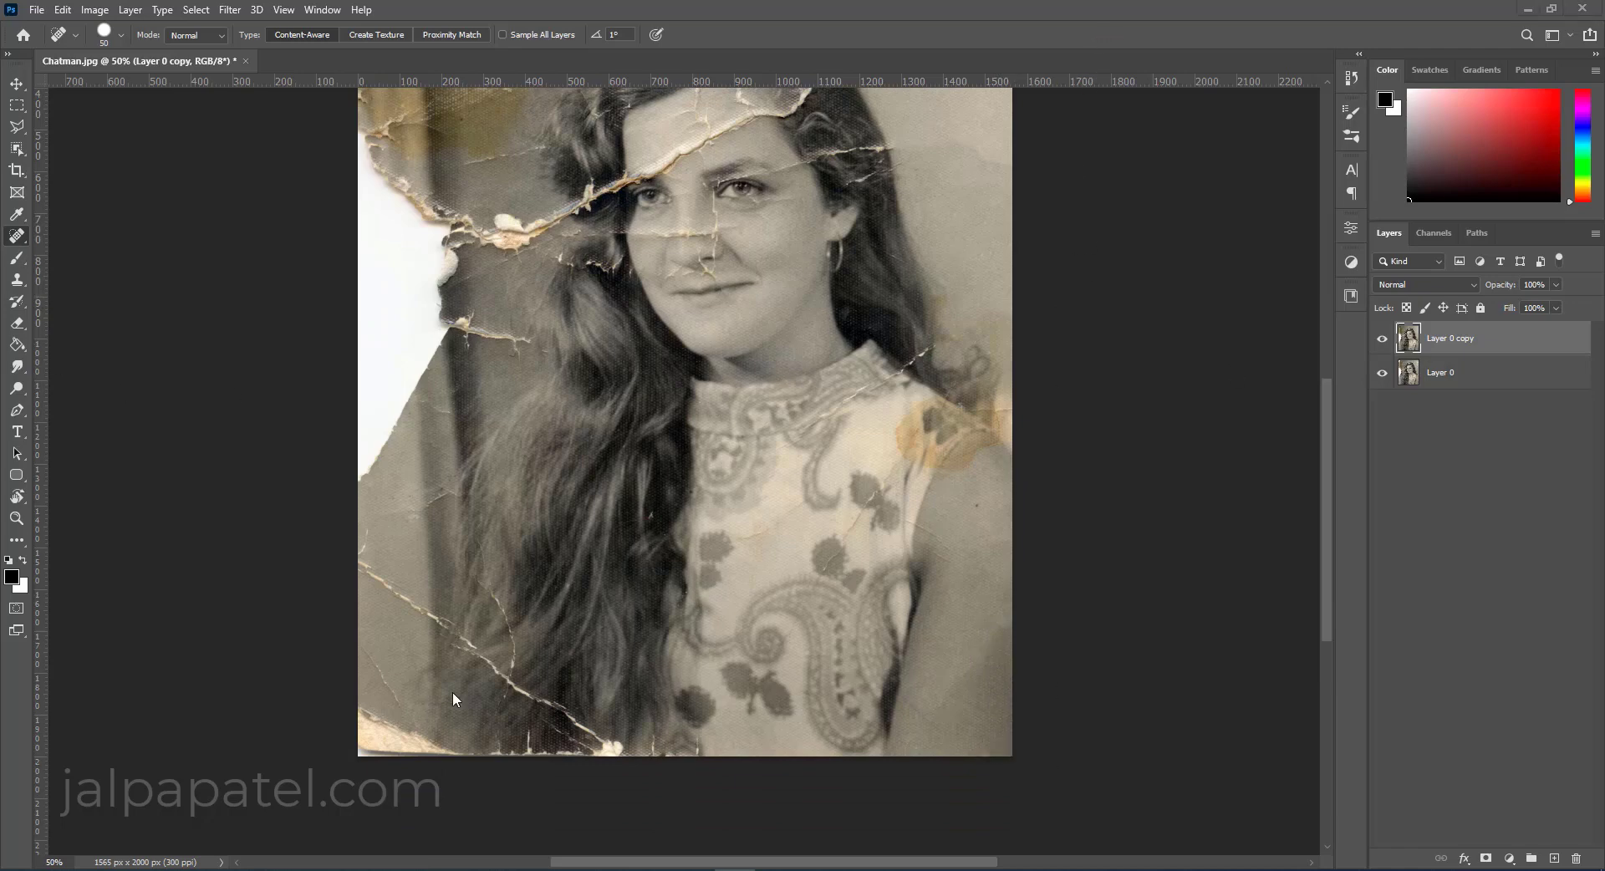
pyautogui.moveTo(365, 559)
pyautogui.mouseDown()
pyautogui.moveTo(413, 609)
pyautogui.moveTo(383, 710)
pyautogui.moveTo(425, 754)
pyautogui.moveTo(350, 762)
pyautogui.moveTo(589, 760)
pyautogui.moveTo(564, 737)
pyautogui.moveTo(623, 796)
pyautogui.mouseUp()
pyautogui.click(384, 577)
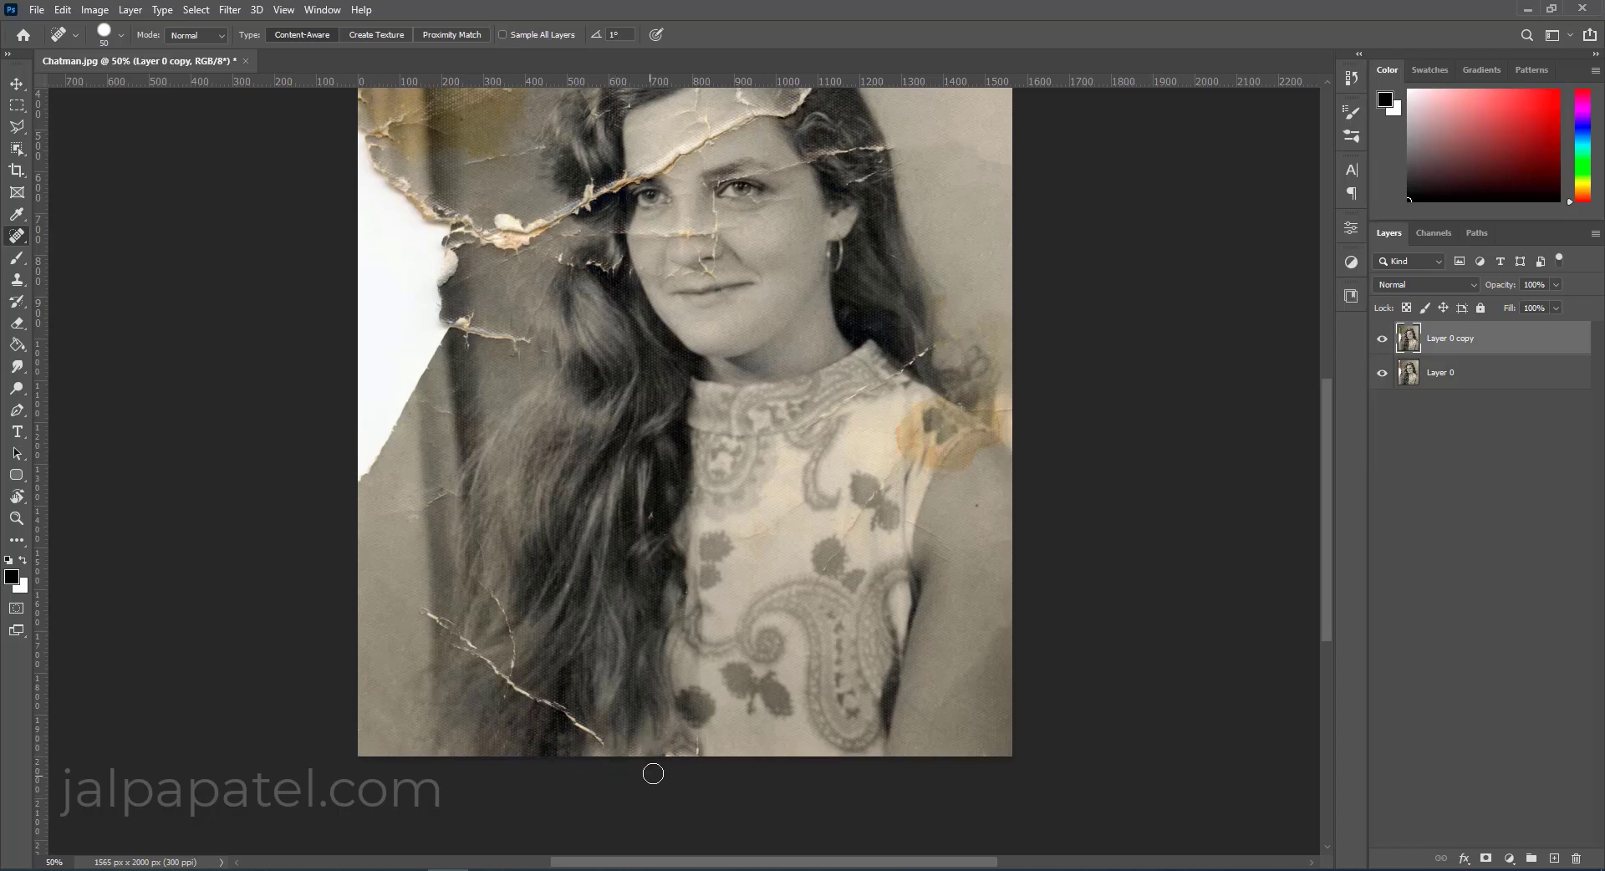
pyautogui.click(699, 752)
pyautogui.moveTo(558, 723); pyautogui.dragTo(581, 722)
# Clone Stamp out the bright cracks in the lower-left hair and begin covering the white tear.
pyautogui.click(17, 279)
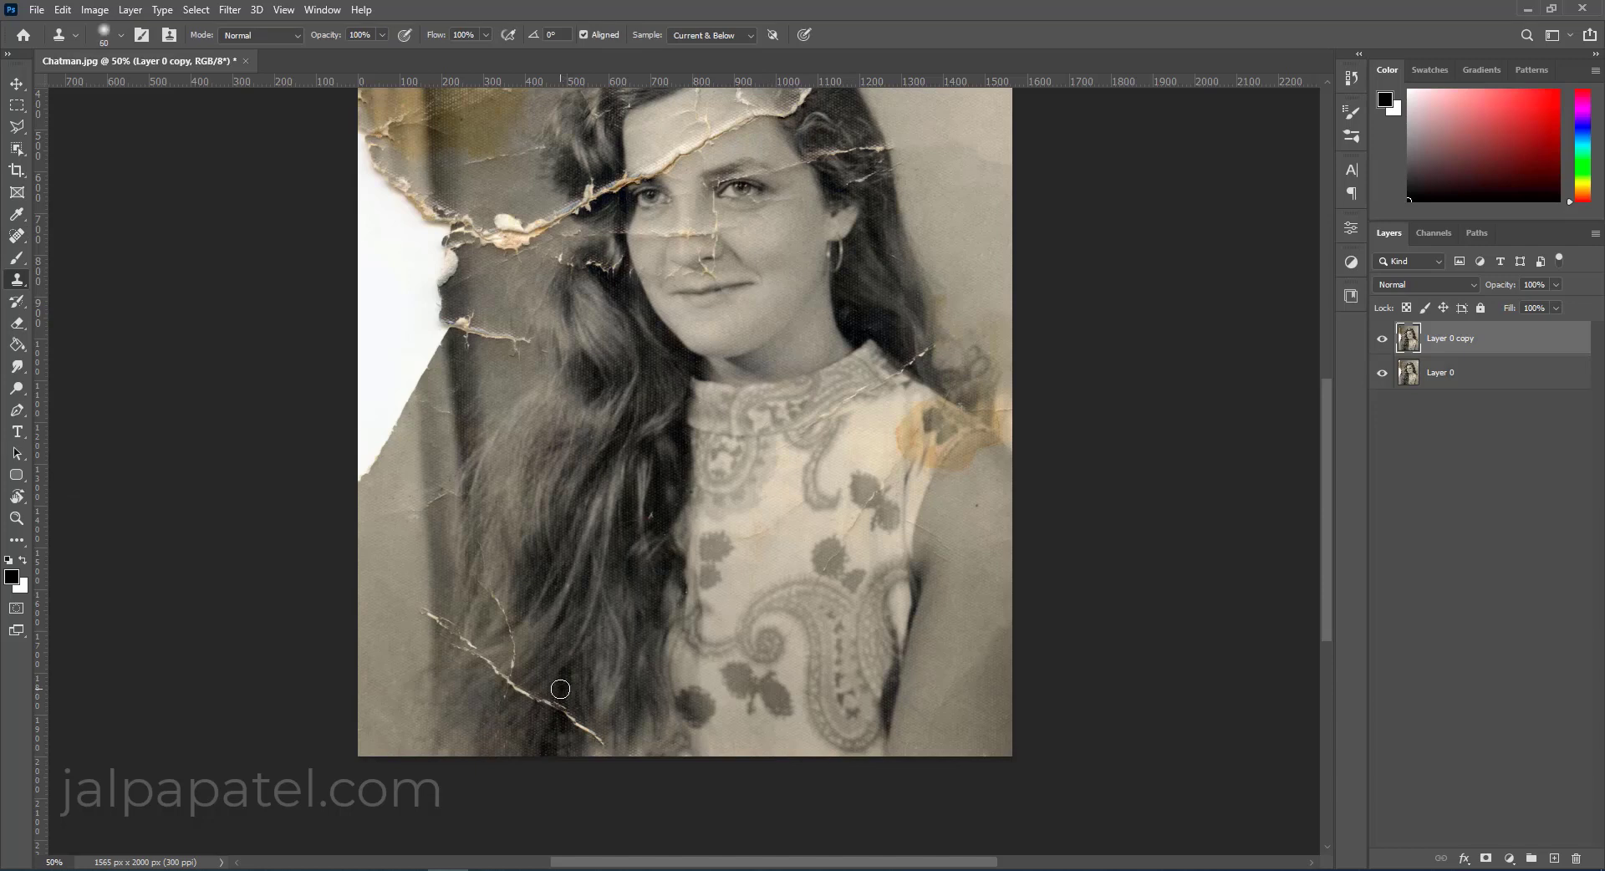
pyautogui.moveTo(558, 707); pyautogui.dragTo(587, 751)
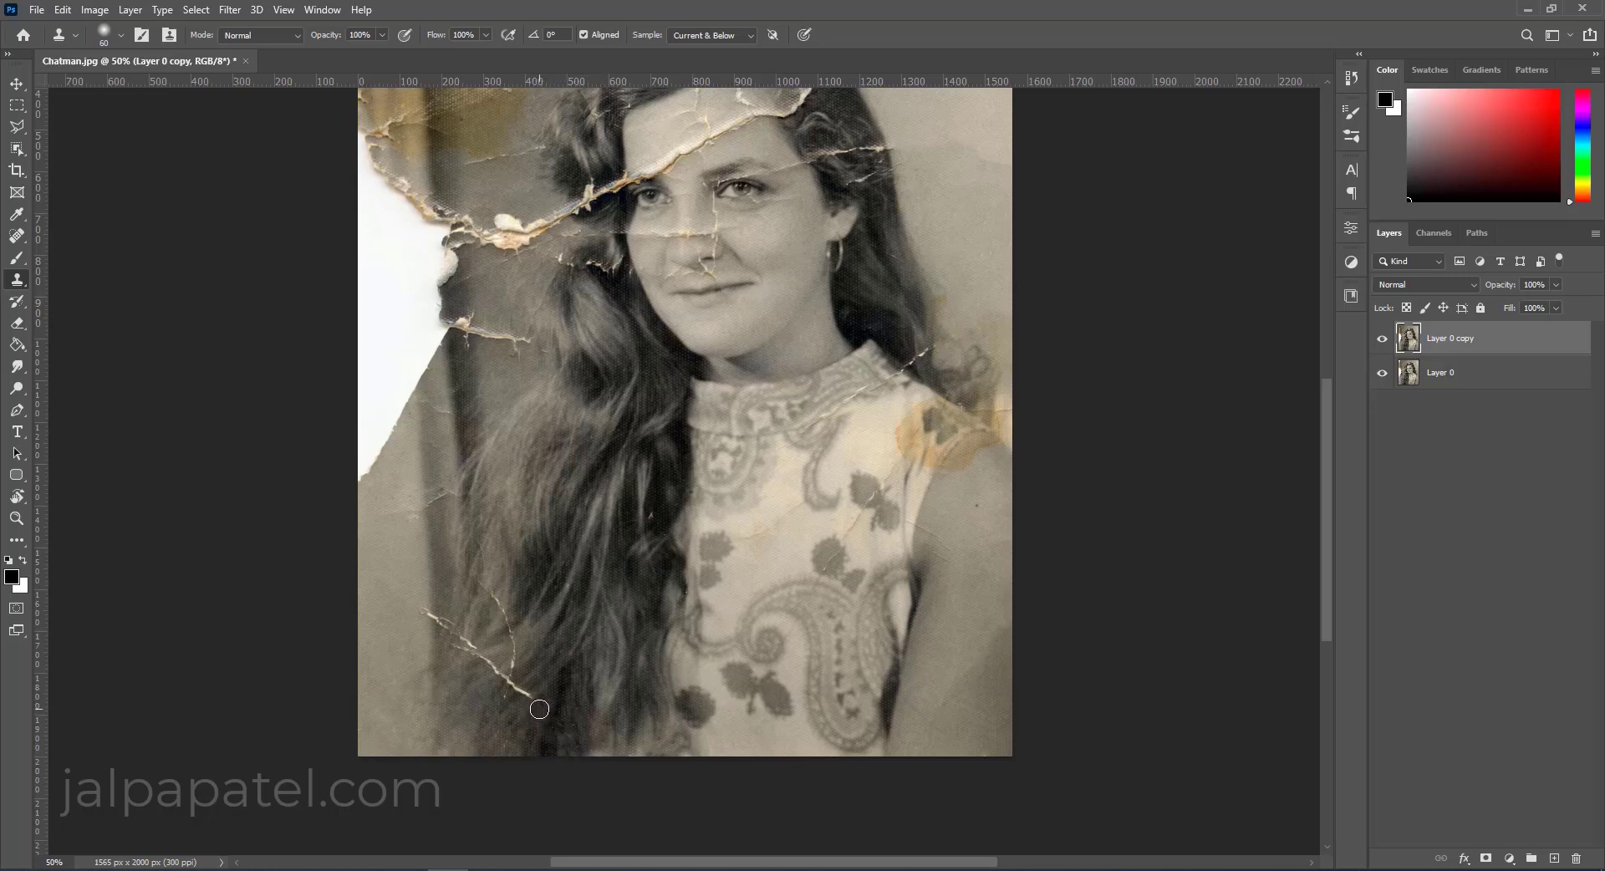
pyautogui.moveTo(525, 695); pyautogui.dragTo(506, 688)
pyautogui.moveTo(515, 651); pyautogui.dragTo(520, 618)
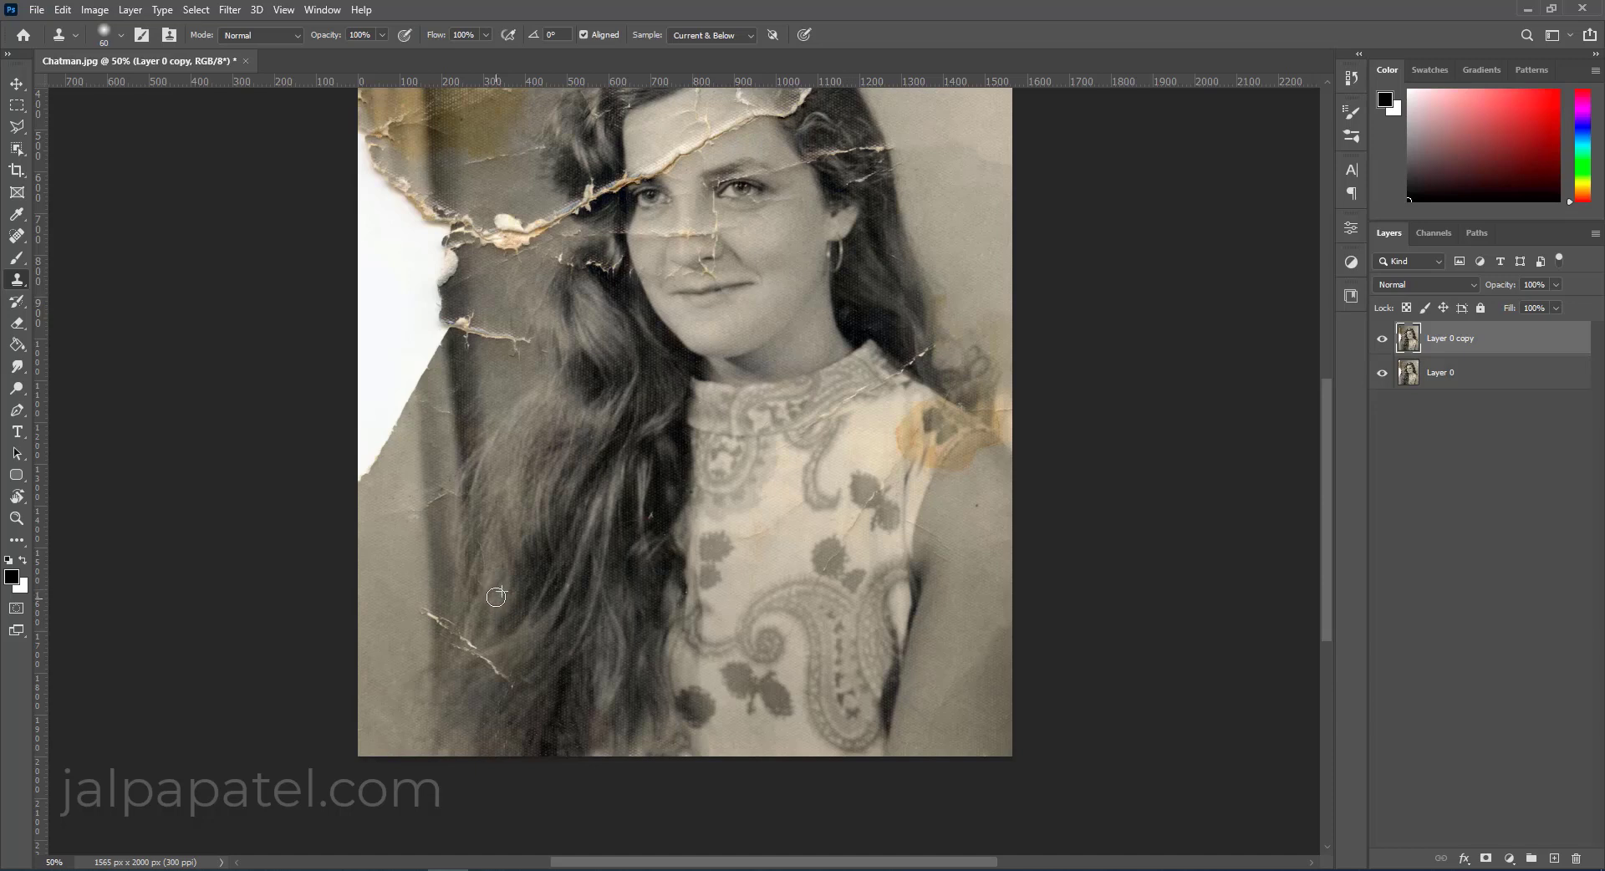
pyautogui.moveTo(456, 620); pyautogui.dragTo(496, 664)
pyautogui.click(432, 610)
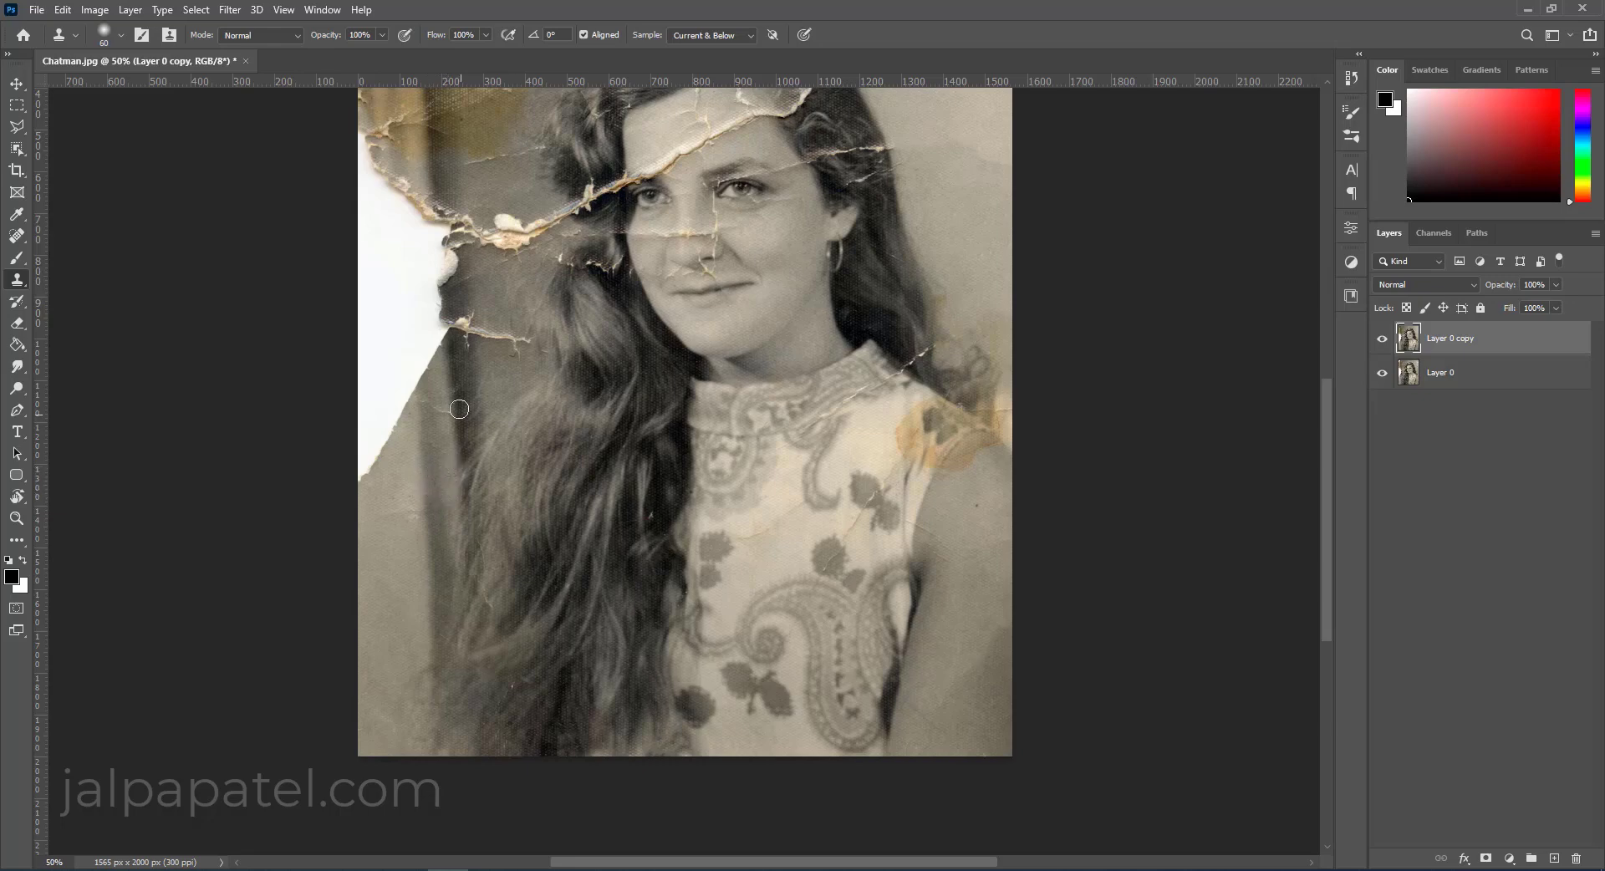
pyautogui.keyDown('alt'); pyautogui.click(437, 428); pyautogui.keyUp('alt')
pyautogui.moveTo(404, 524); pyautogui.dragTo(408, 494)
# Clone grey background tone over the white torn patch at the left edge beside the hair.
pyautogui.scroll(2, 400, 552)
pyautogui.scroll(2, 400, 551)
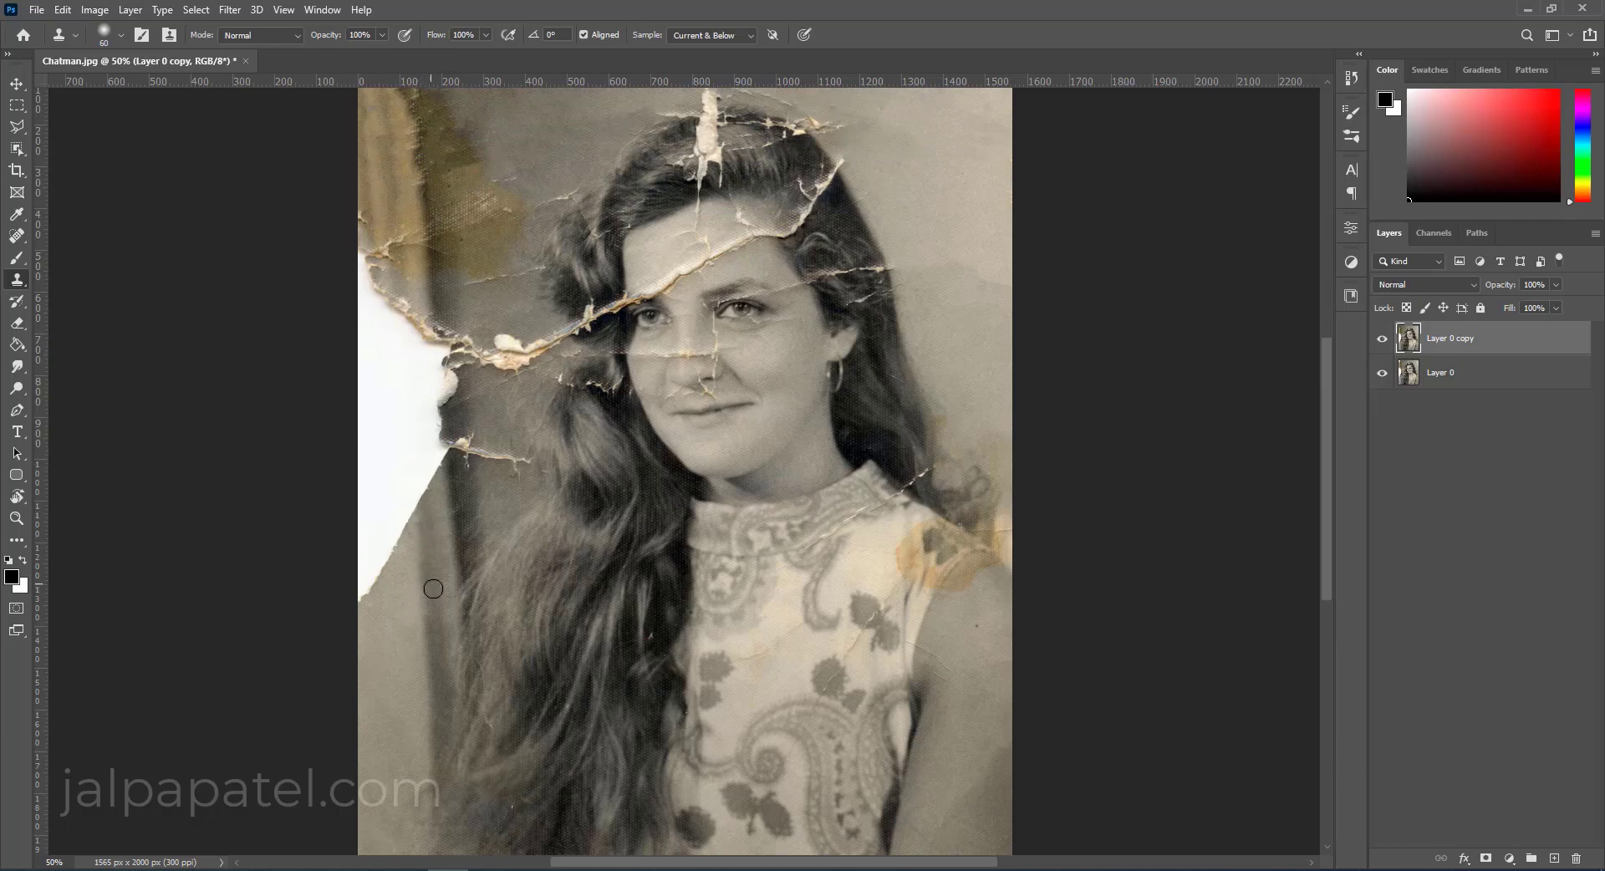
pyautogui.moveTo(409, 538)
pyautogui.mouseDown()
pyautogui.moveTo(437, 481)
pyautogui.moveTo(394, 460)
pyautogui.moveTo(353, 595)
pyautogui.mouseUp()
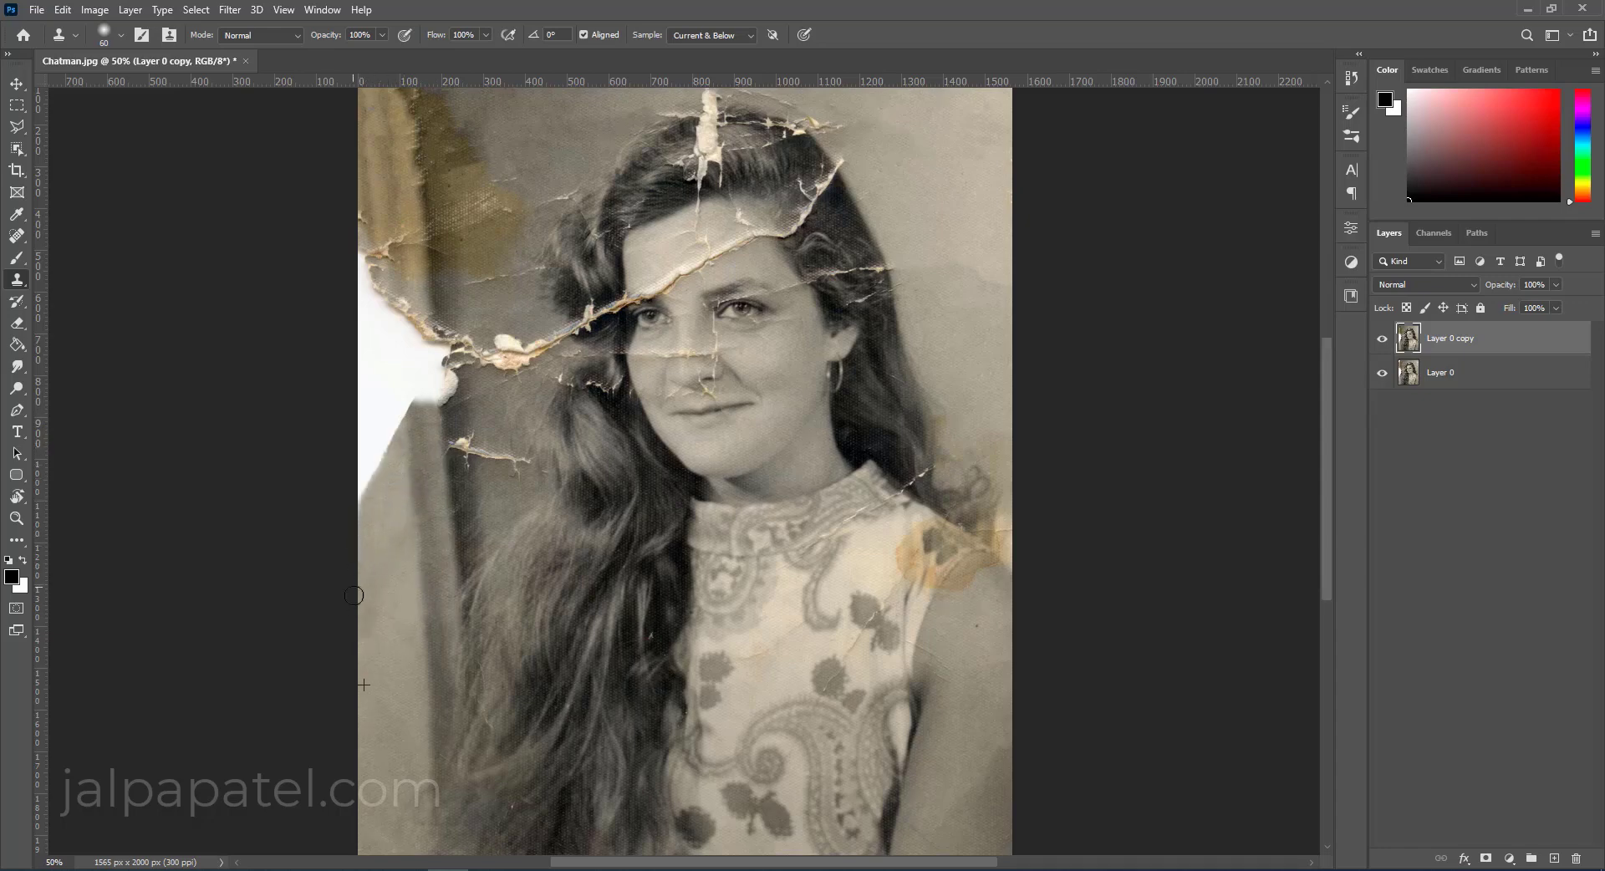
pyautogui.moveTo(408, 418)
pyautogui.mouseDown()
pyautogui.moveTo(413, 343)
pyautogui.moveTo(442, 374)
pyautogui.moveTo(389, 422)
pyautogui.moveTo(386, 384)
pyautogui.moveTo(359, 431)
pyautogui.moveTo(372, 334)
pyautogui.moveTo(373, 347)
pyautogui.mouseUp()
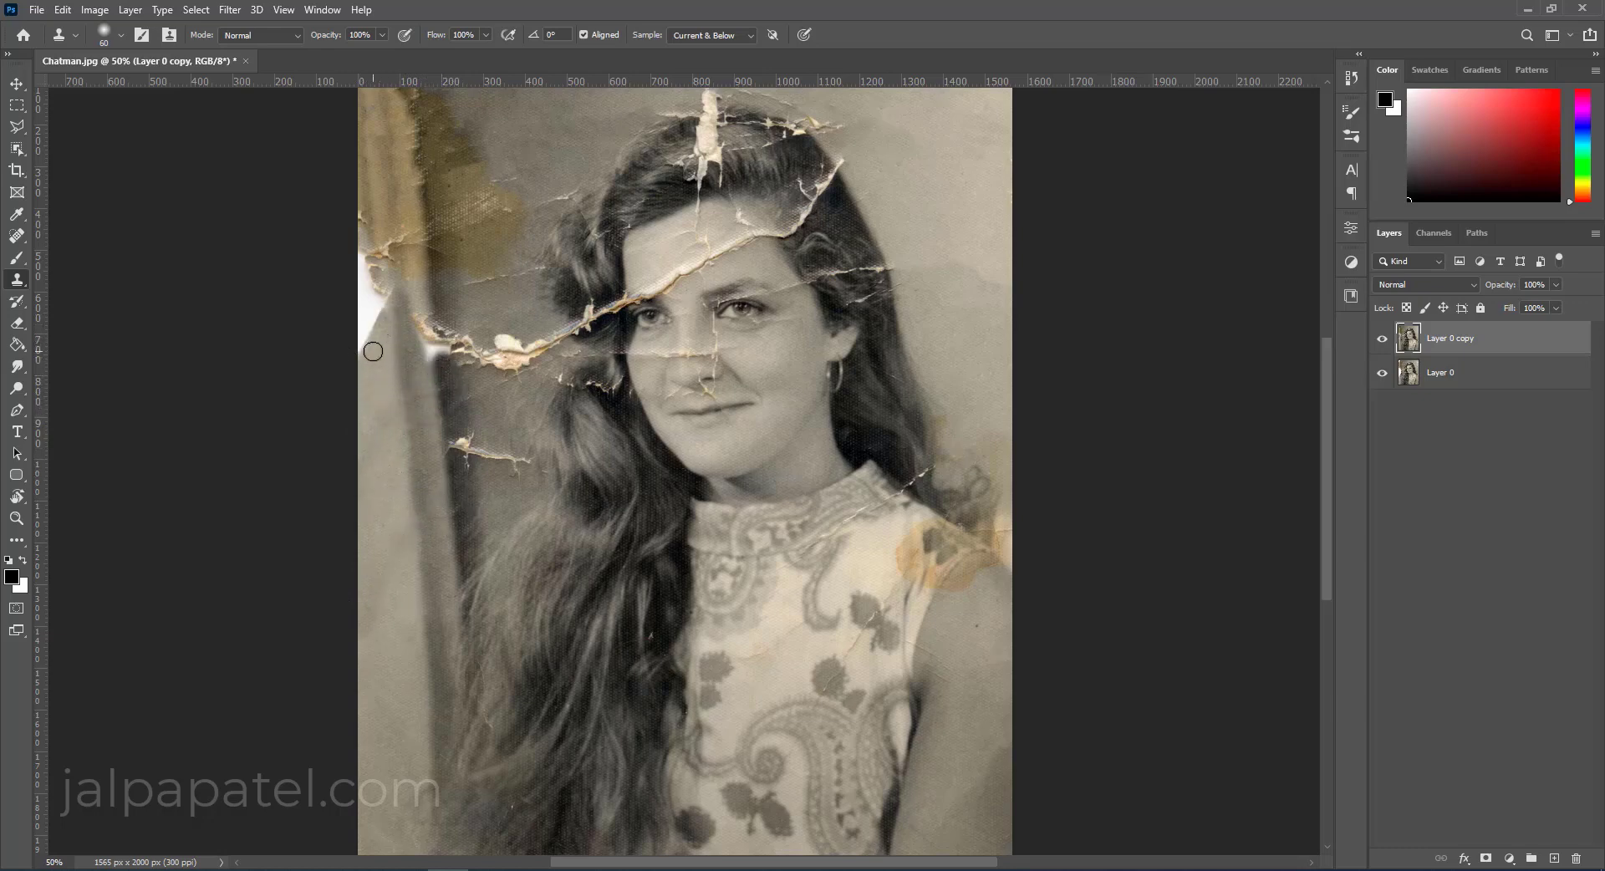
pyautogui.moveTo(463, 489)
pyautogui.mouseDown()
pyautogui.moveTo(466, 465)
pyautogui.moveTo(515, 471)
pyautogui.mouseUp()
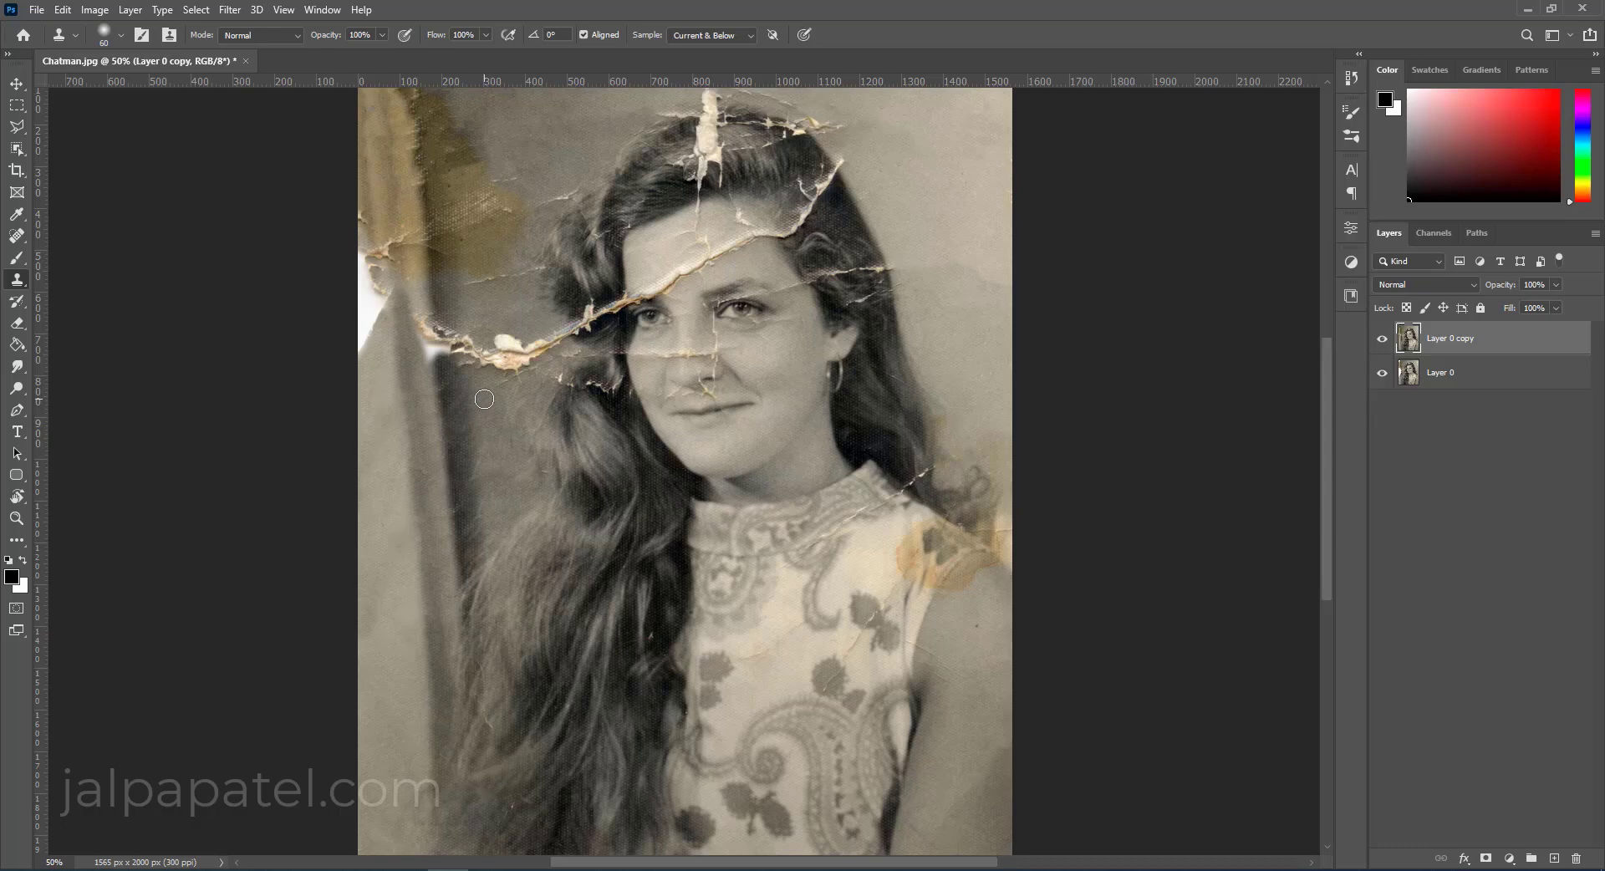
pyautogui.moveTo(439, 377)
pyautogui.mouseDown()
pyautogui.moveTo(430, 350)
pyautogui.moveTo(362, 316)
pyautogui.moveTo(359, 254)
pyautogui.moveTo(358, 308)
pyautogui.moveTo(456, 322)
pyautogui.mouseUp()
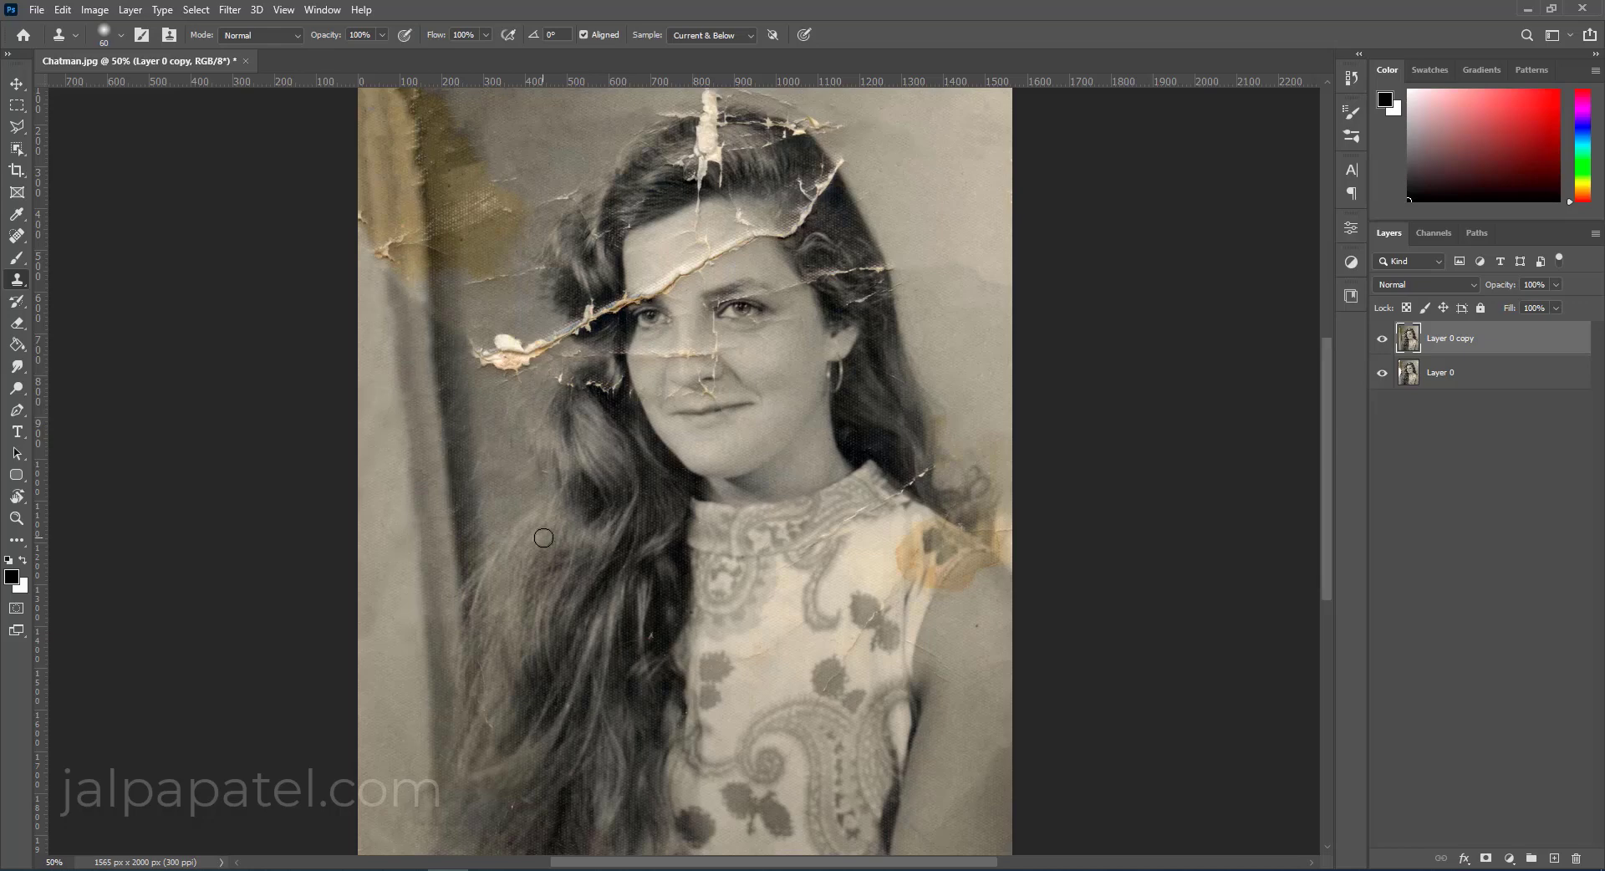
# Clone over the cracks along the hair edge, the top of the hair and the forehead.
pyautogui.scroll(3, 635, 334)
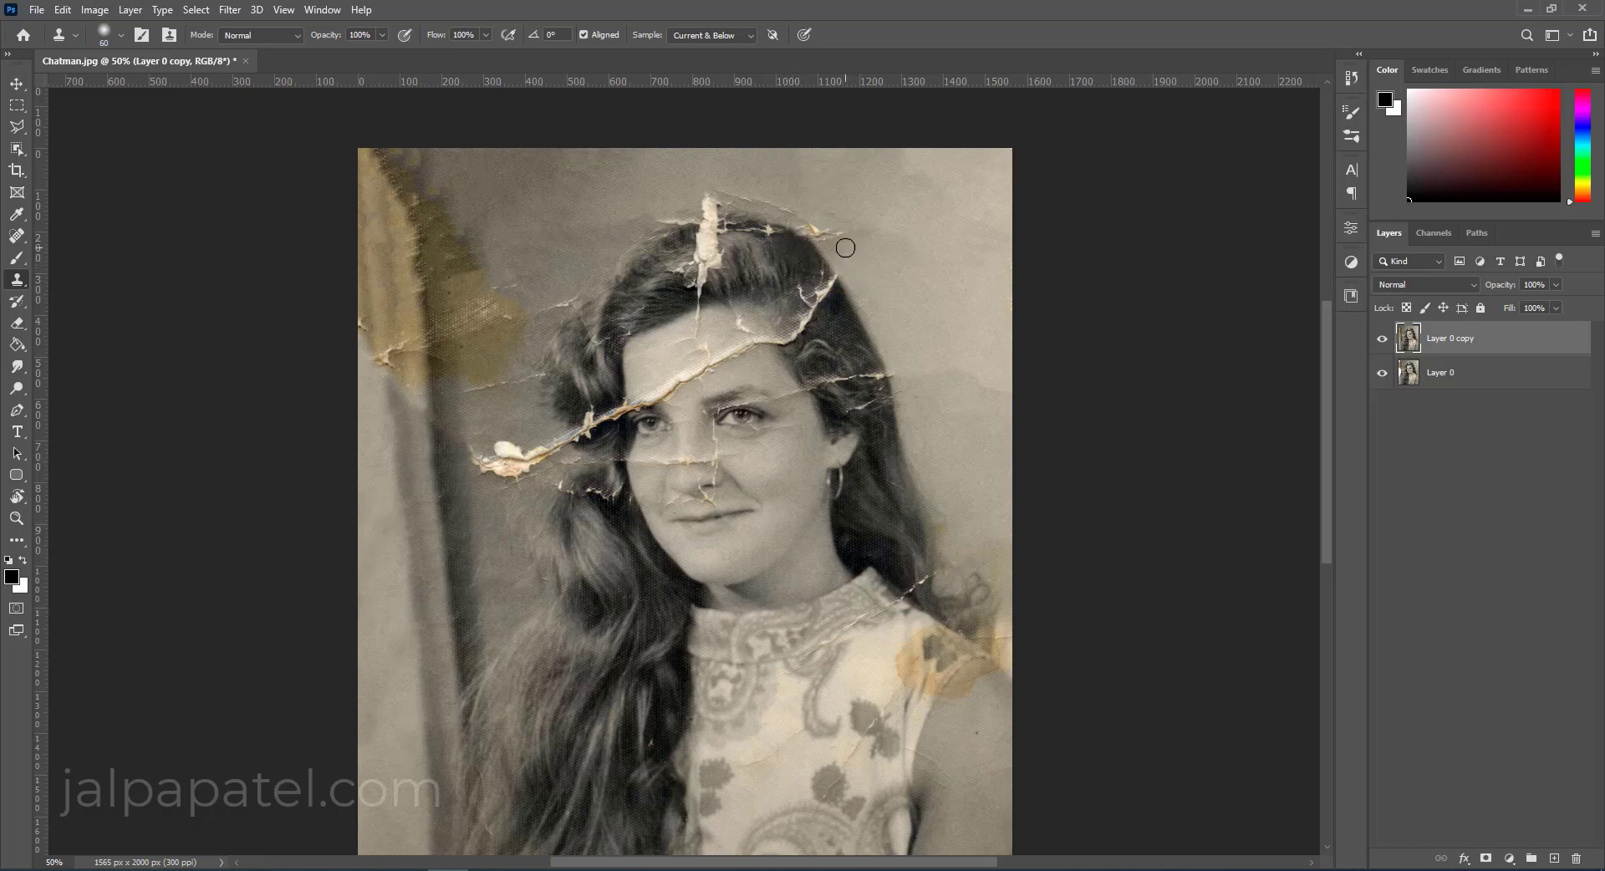
pyautogui.moveTo(839, 244); pyautogui.dragTo(832, 236)
pyautogui.moveTo(794, 203); pyautogui.dragTo(711, 201)
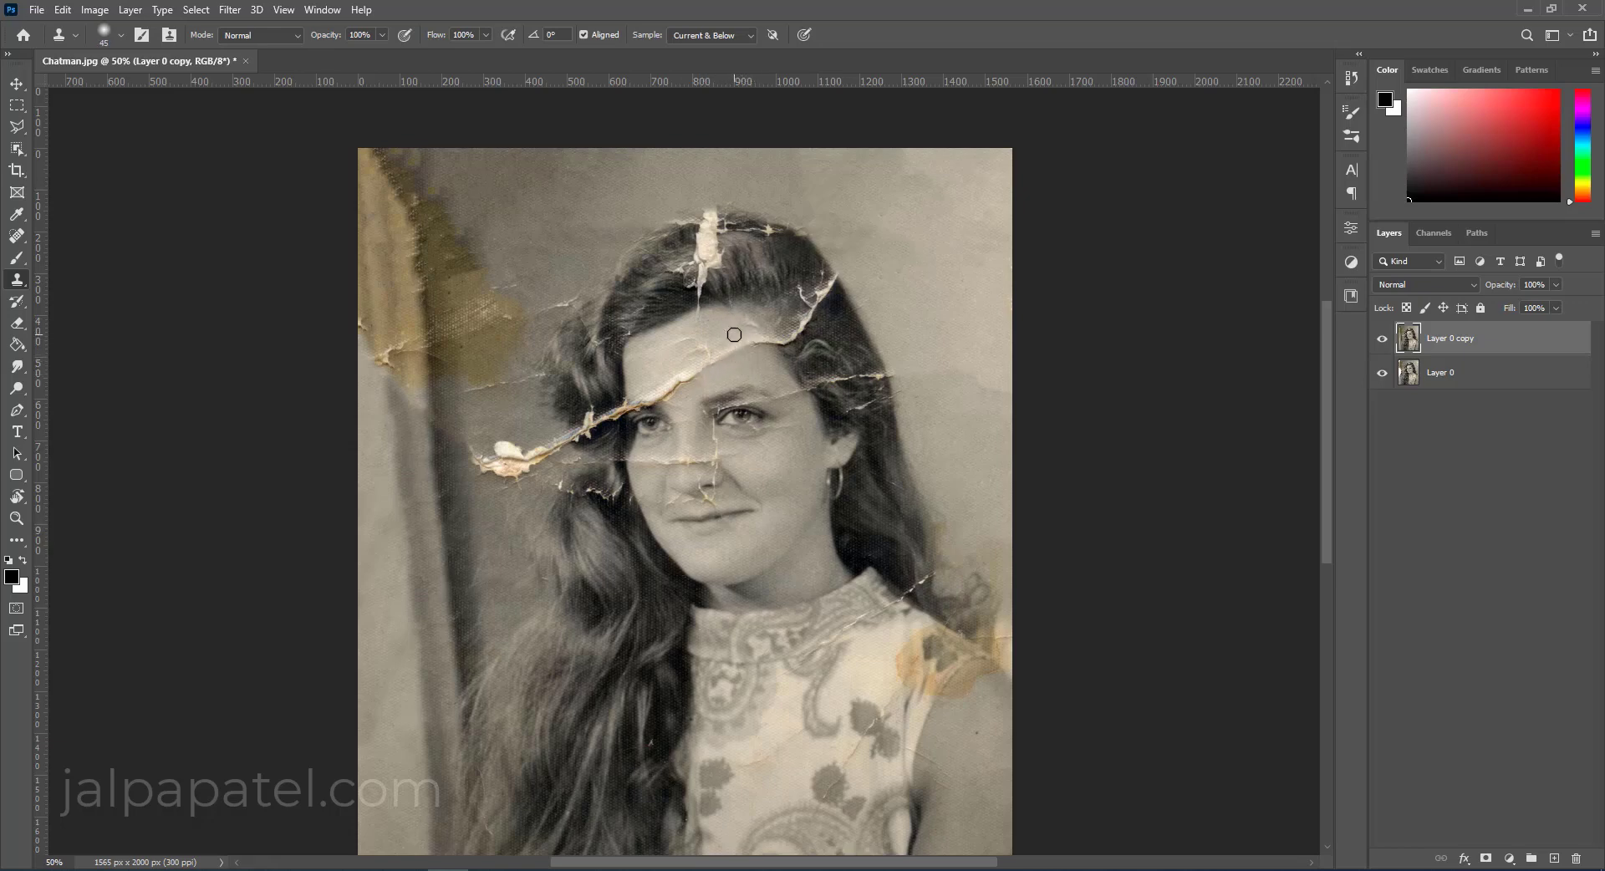
pyautogui.moveTo(746, 328); pyautogui.dragTo(736, 317)
# Finish the forehead crack and clone sampled hair over the white cracks in the right hair.
pyautogui.moveTo(752, 336)
pyautogui.mouseDown()
pyautogui.moveTo(675, 357)
pyautogui.moveTo(681, 342)
pyautogui.moveTo(720, 358)
pyautogui.moveTo(674, 368)
pyautogui.moveTo(731, 368)
pyautogui.moveTo(699, 348)
pyautogui.moveTo(720, 370)
pyautogui.moveTo(676, 383)
pyautogui.moveTo(727, 378)
pyautogui.moveTo(694, 397)
pyautogui.moveTo(670, 370)
pyautogui.moveTo(675, 423)
pyautogui.mouseUp()
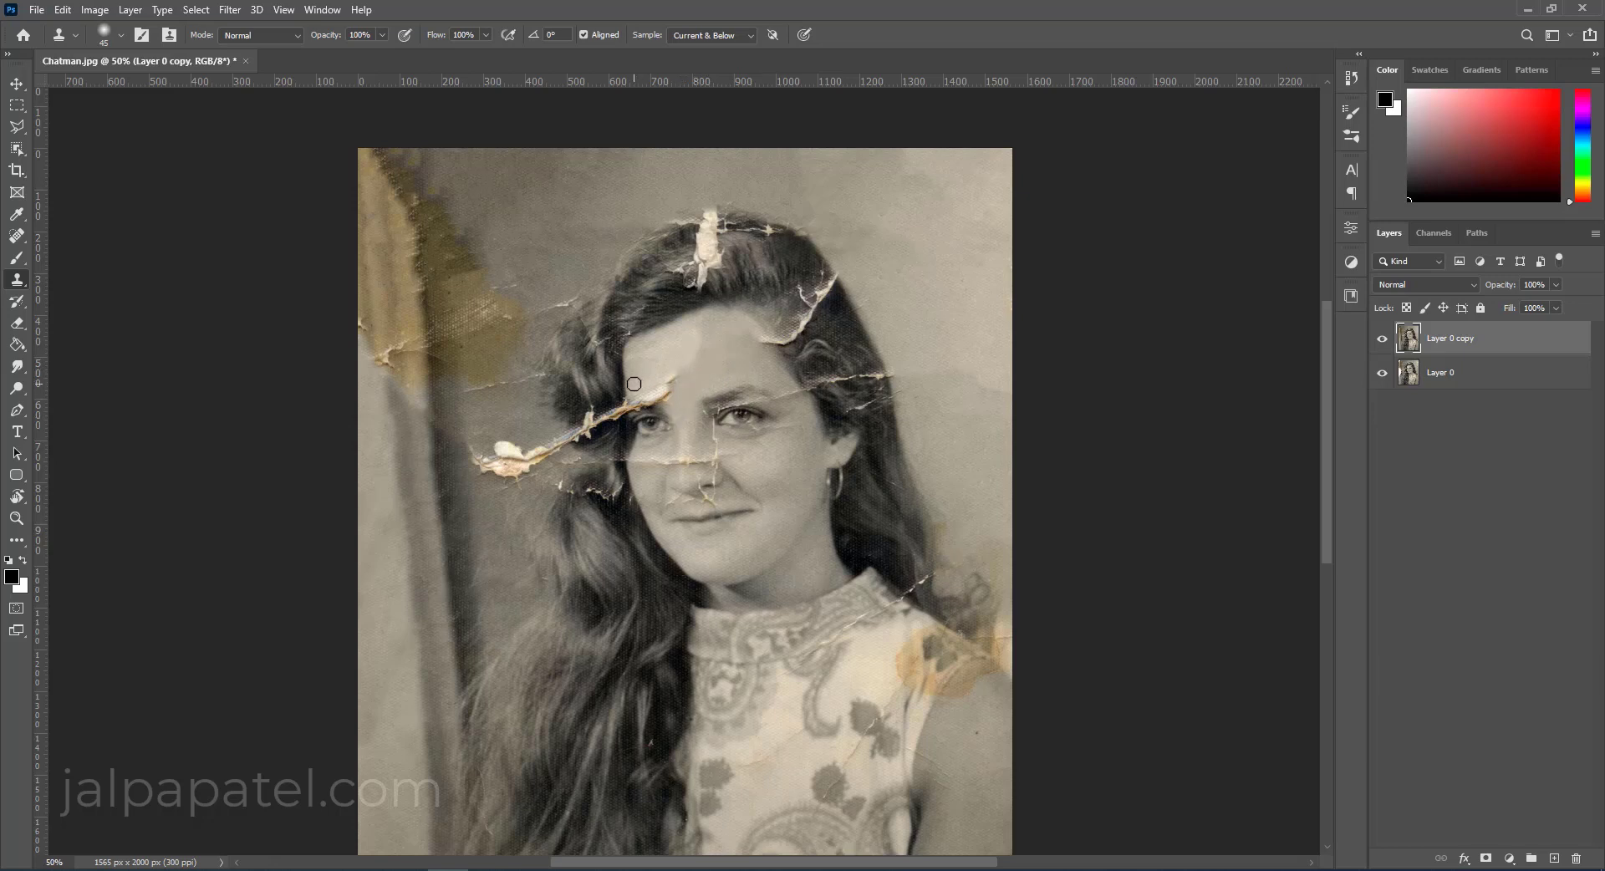
pyautogui.keyDown('alt'); pyautogui.click(743, 458); pyautogui.keyUp('alt')
pyautogui.moveTo(821, 321); pyautogui.dragTo(830, 292)
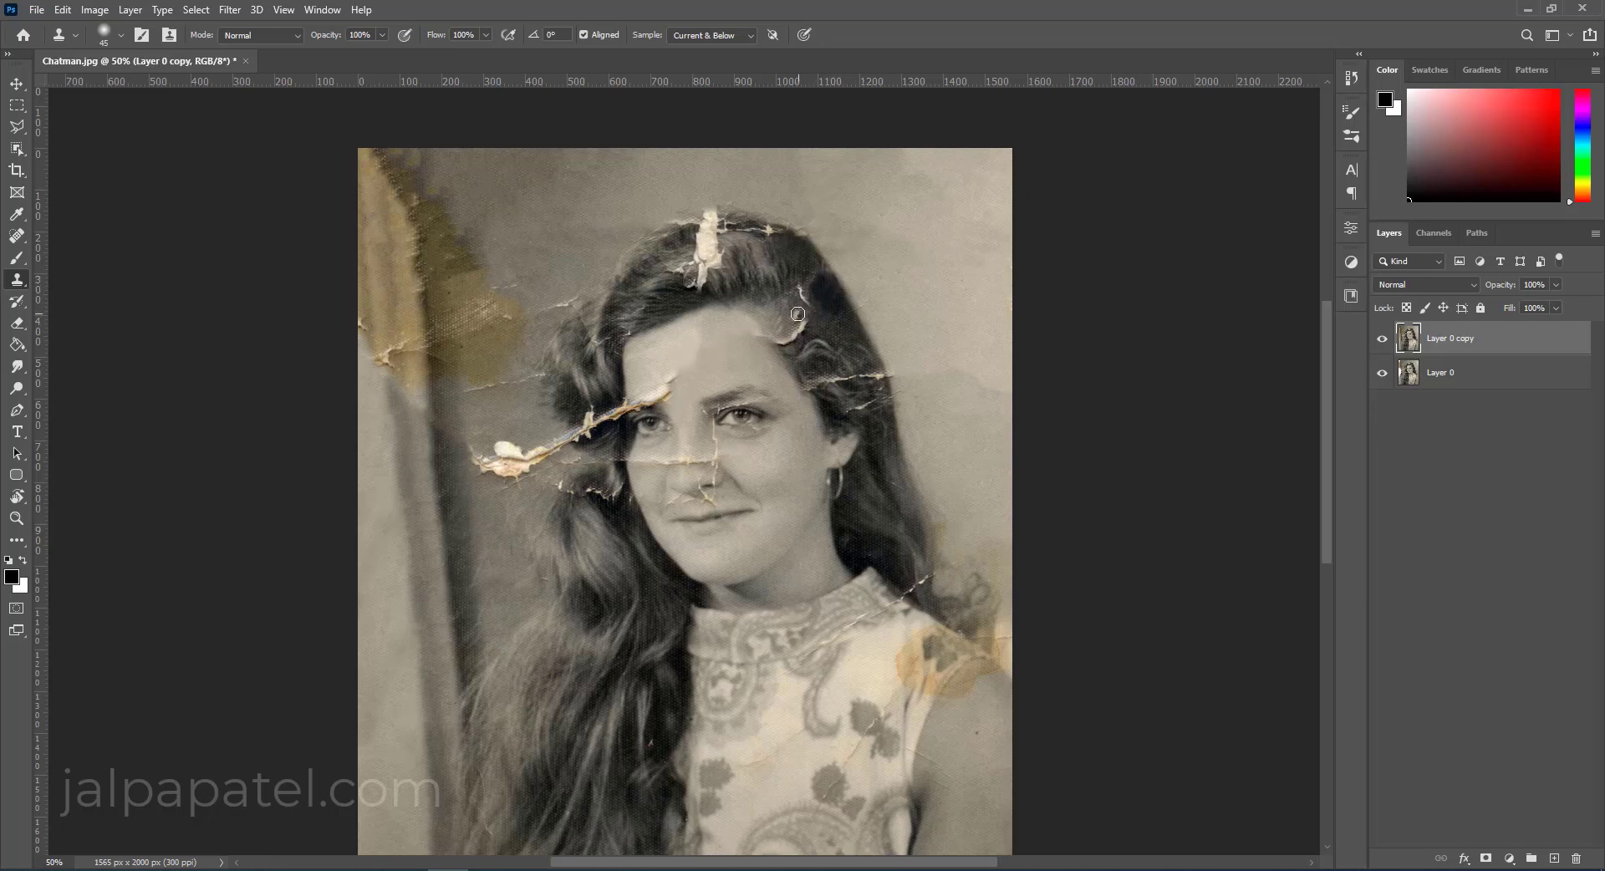
pyautogui.keyDown('alt'); pyautogui.click(803, 272); pyautogui.keyUp('alt')
pyautogui.moveTo(794, 284); pyautogui.dragTo(804, 299)
pyautogui.moveTo(783, 342); pyautogui.dragTo(807, 316)
pyautogui.moveTo(804, 376); pyautogui.dragTo(882, 375)
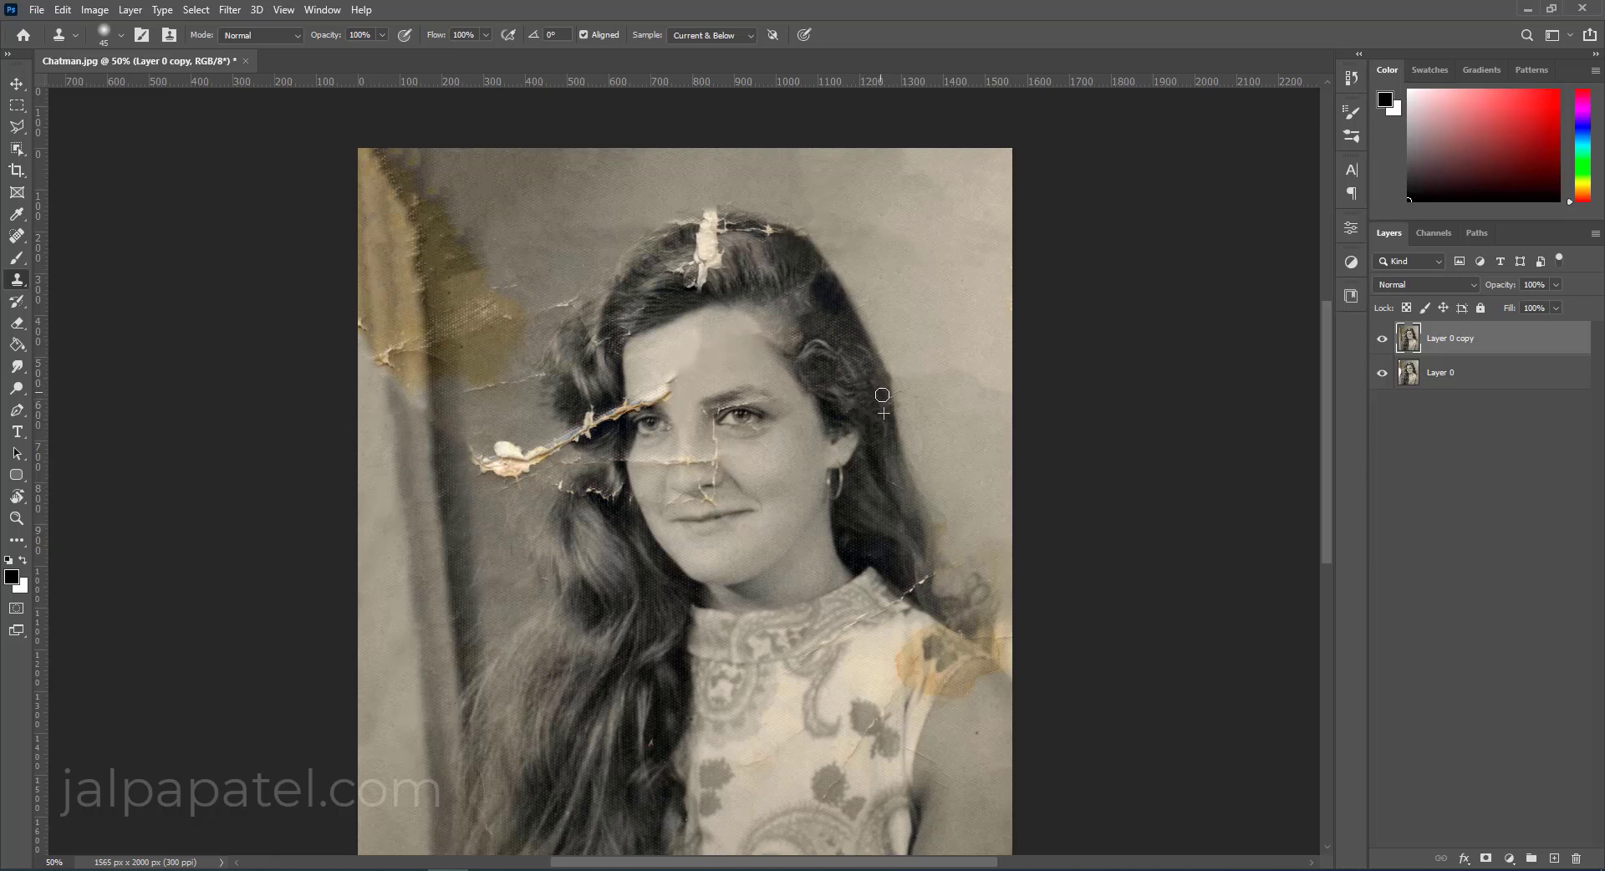
pyautogui.moveTo(890, 397); pyautogui.dragTo(948, 398)
# Clone over the tear marks on the nose and left cheek, then zoom in with a smaller brush.
pyautogui.moveTo(684, 461); pyautogui.dragTo(695, 450)
pyautogui.keyDown('alt'); pyautogui.click(645, 480); pyautogui.keyUp('alt')
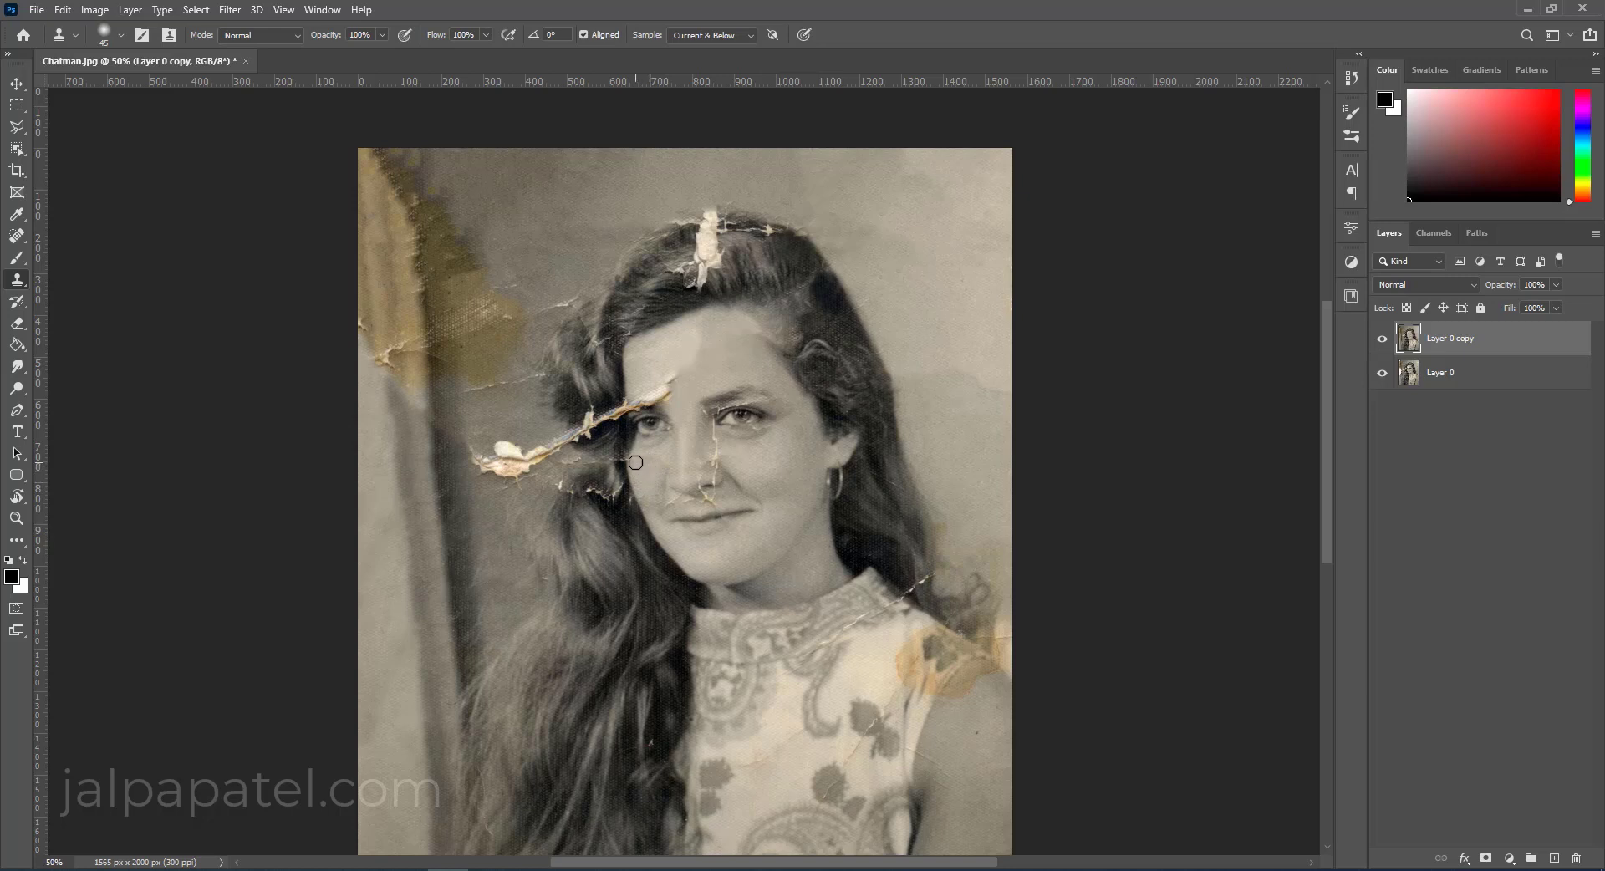
pyautogui.click(645, 487)
pyautogui.hotkey('ctrl', '+')
pyautogui.press('[')
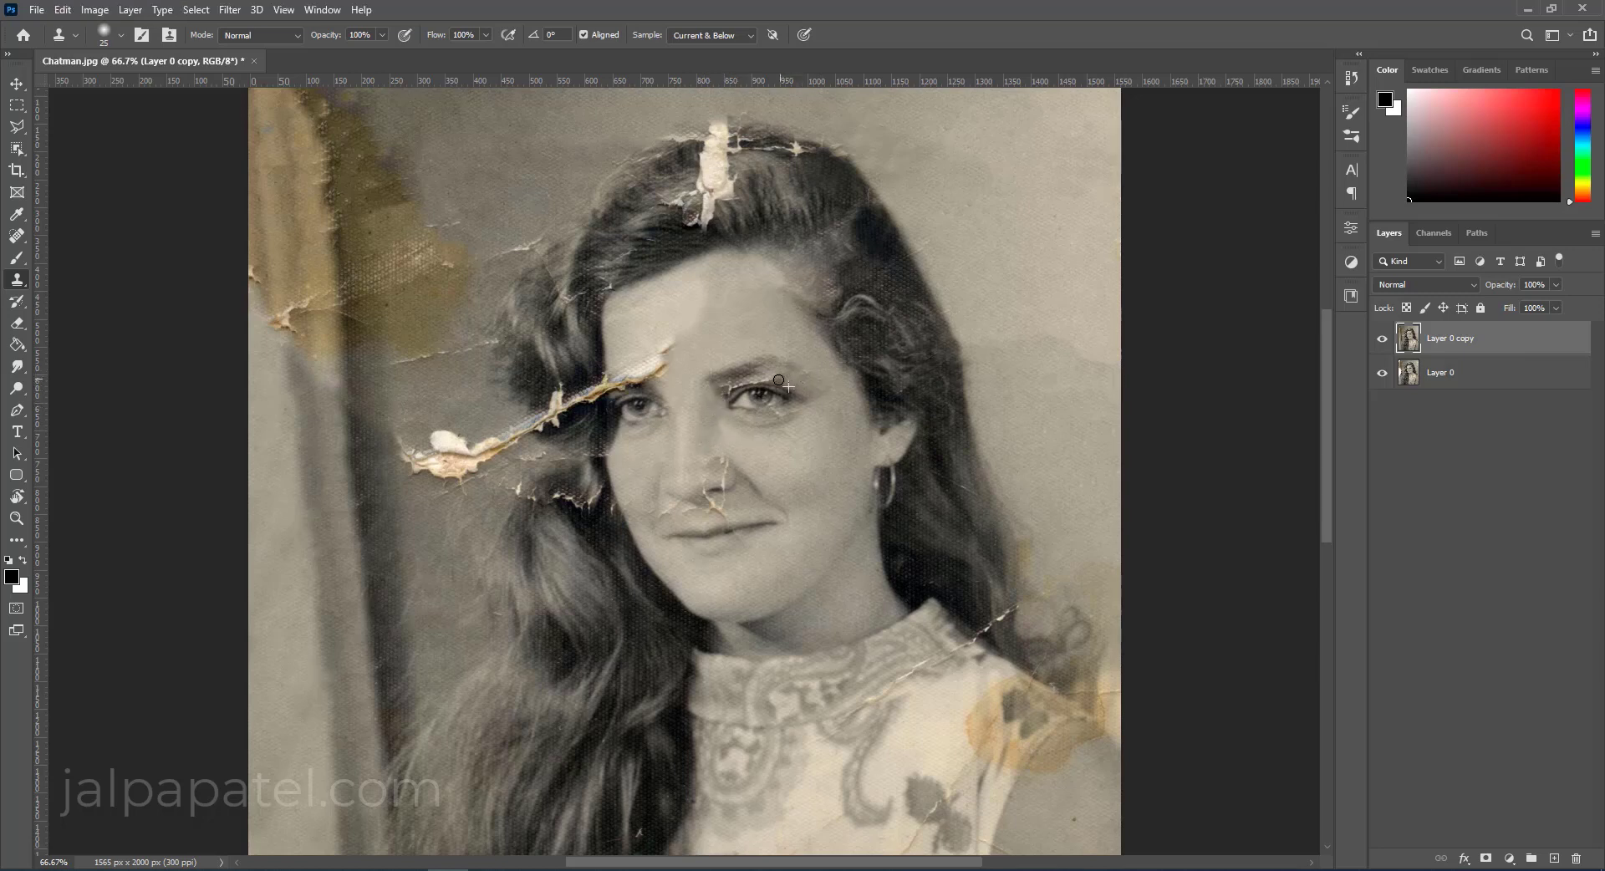
# Retouch near the eye corner, then zoom to 100% with a small brush.
pyautogui.moveTo(791, 373); pyautogui.dragTo(785, 391)
pyautogui.press('[')
pyautogui.press(']')
pyautogui.hotkey('ctrl', '+')
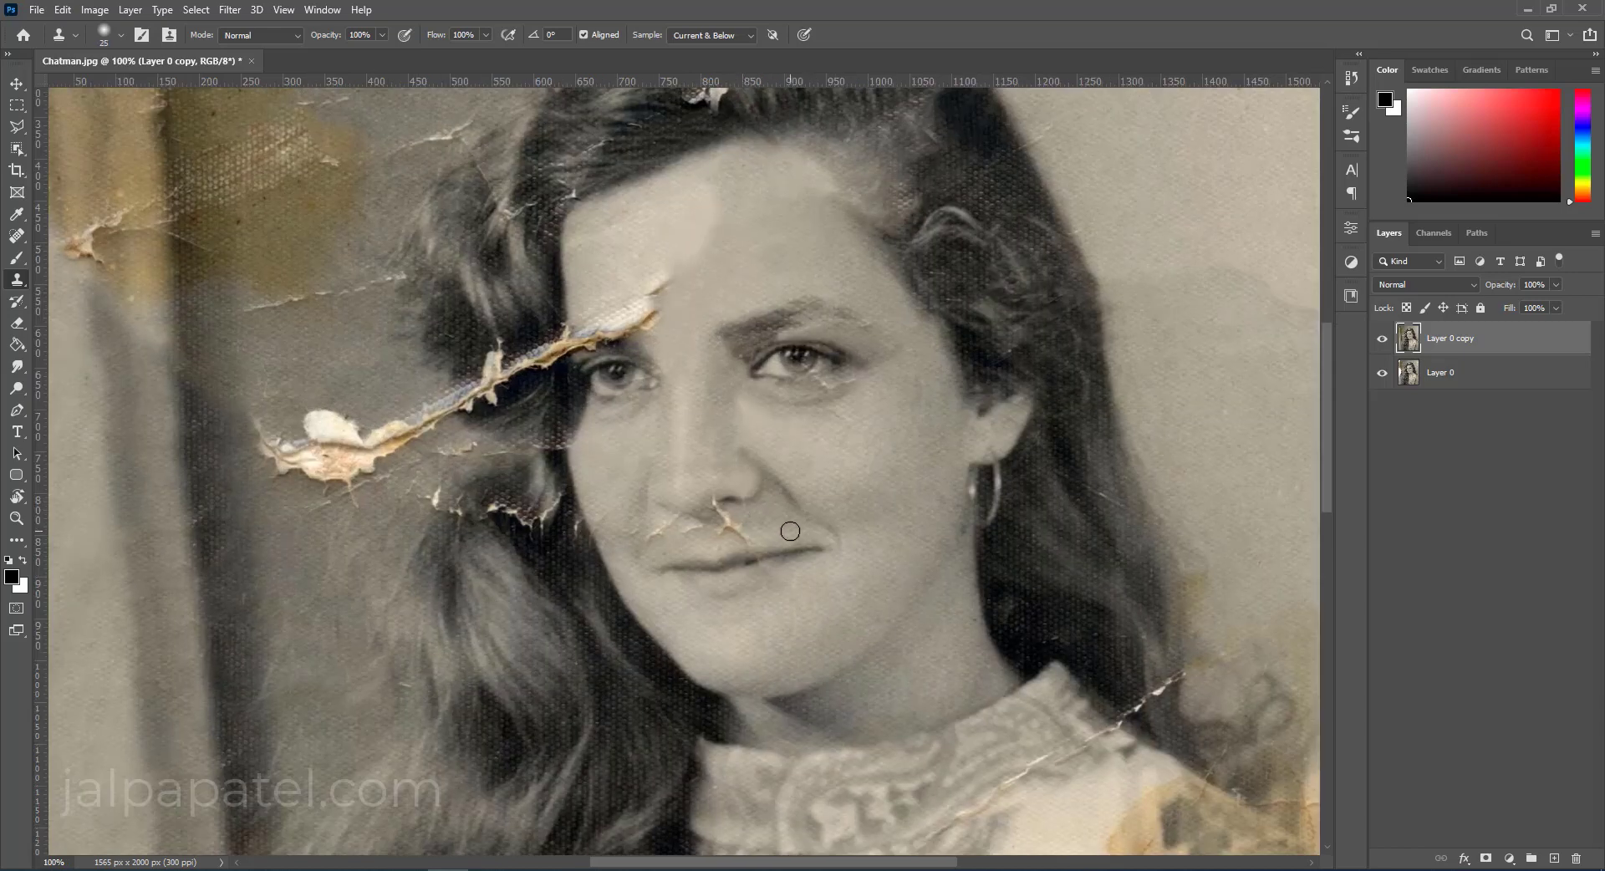
pyautogui.press('[')
pyautogui.press('[')
pyautogui.press('[')
# Clone out the white tear flakes between the nose and the upper lip.
pyautogui.moveTo(713, 500); pyautogui.dragTo(717, 511)
pyautogui.moveTo(709, 517); pyautogui.dragTo(723, 523)
pyautogui.moveTo(720, 532)
pyautogui.mouseDown()
pyautogui.moveTo(756, 516)
pyautogui.moveTo(751, 545)
pyautogui.moveTo(722, 532)
pyautogui.mouseUp()
pyautogui.press(']')
pyautogui.press(']')
pyautogui.press(']')
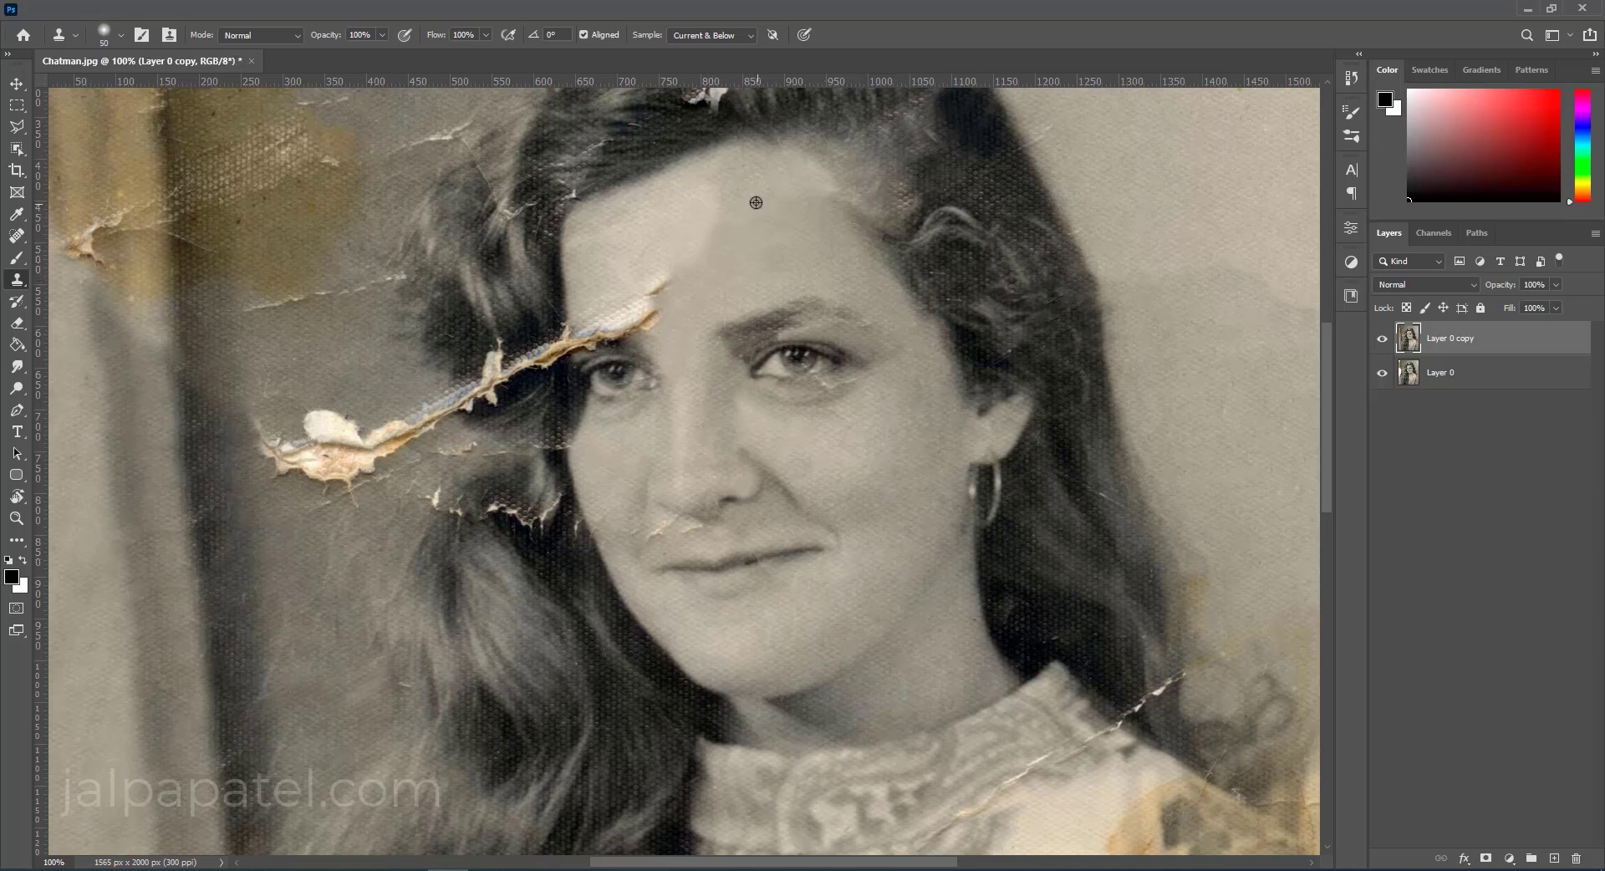
# Lower Clone Stamp opacity to 52% and sample clean skin to even out the forehead.
pyautogui.keyDown('alt'); pyautogui.click(734, 230); pyautogui.keyUp('alt')
pyautogui.moveTo(699, 241); pyautogui.dragTo(700, 204)
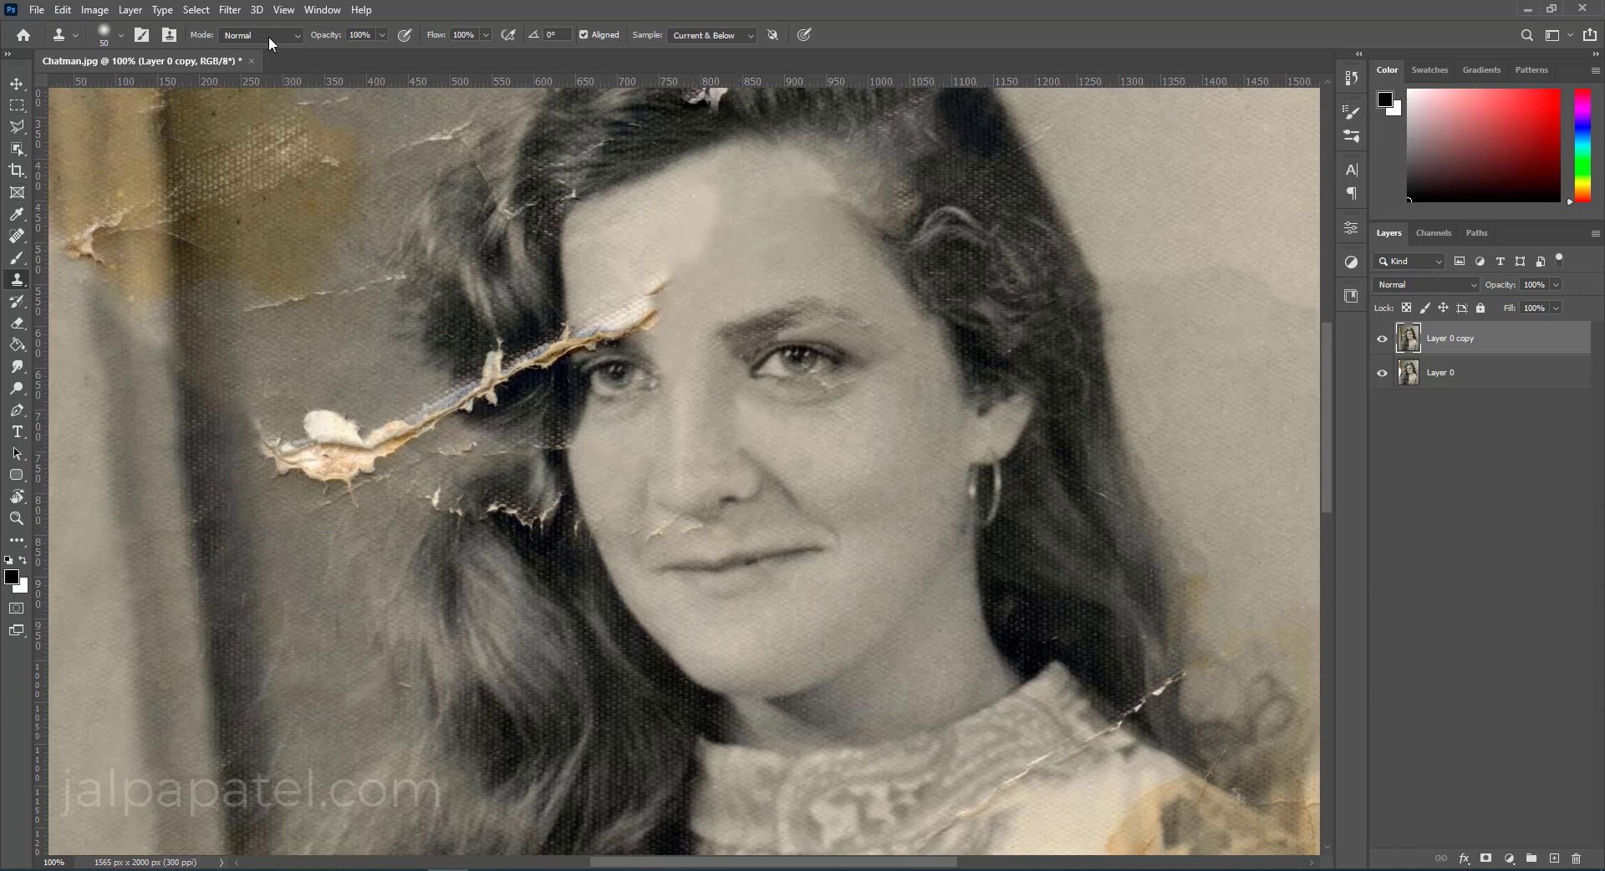
pyautogui.hotkey('ctrl', '-')
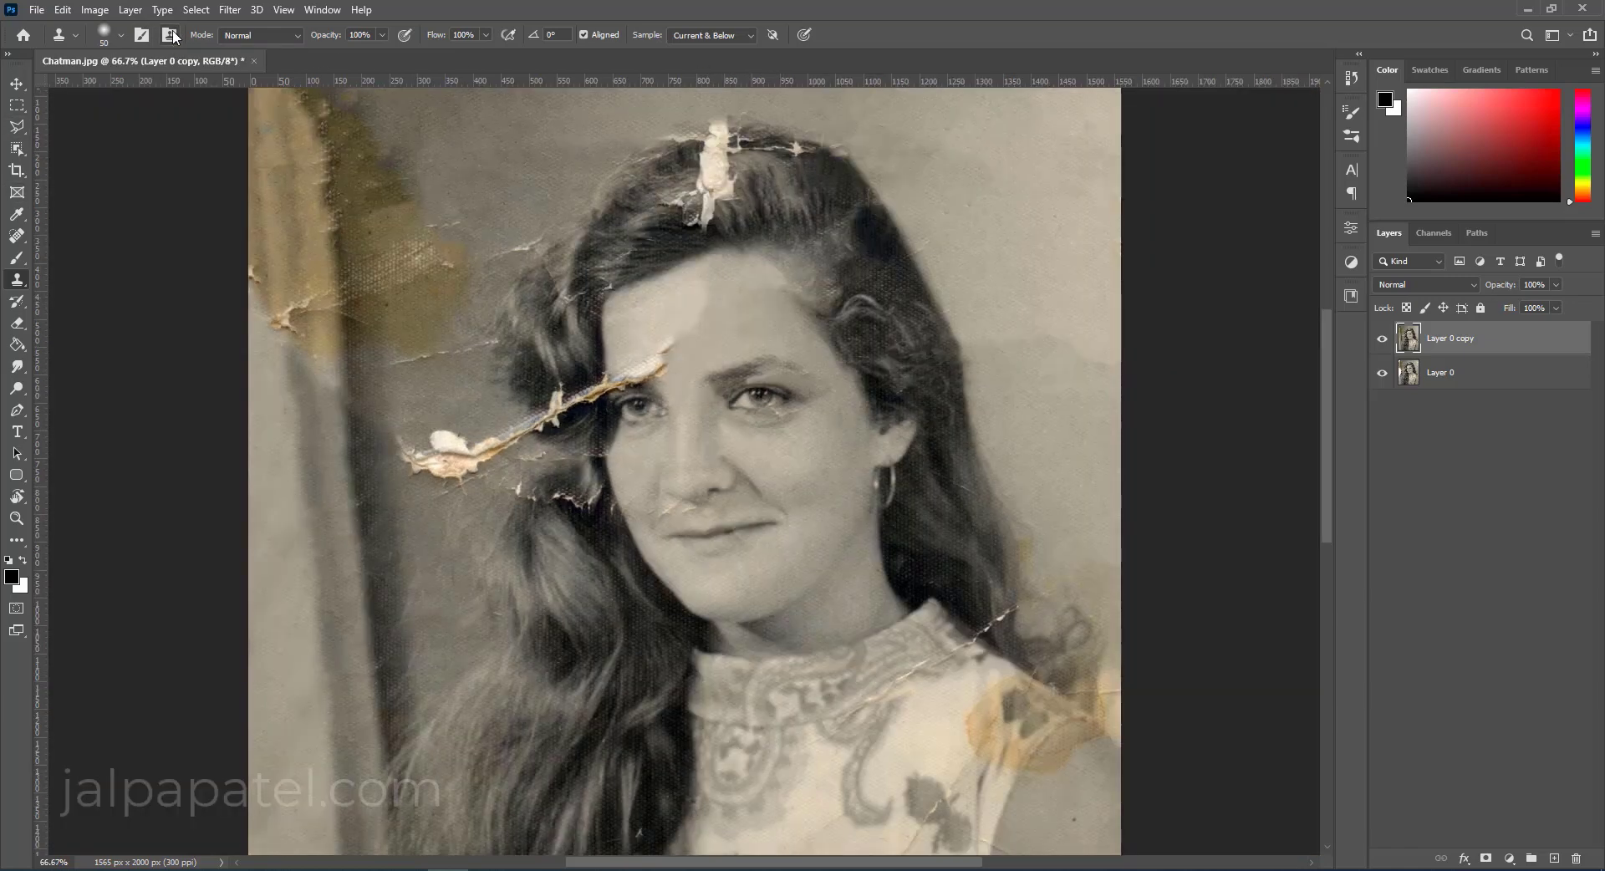
pyautogui.scroll(1, 296, 38)
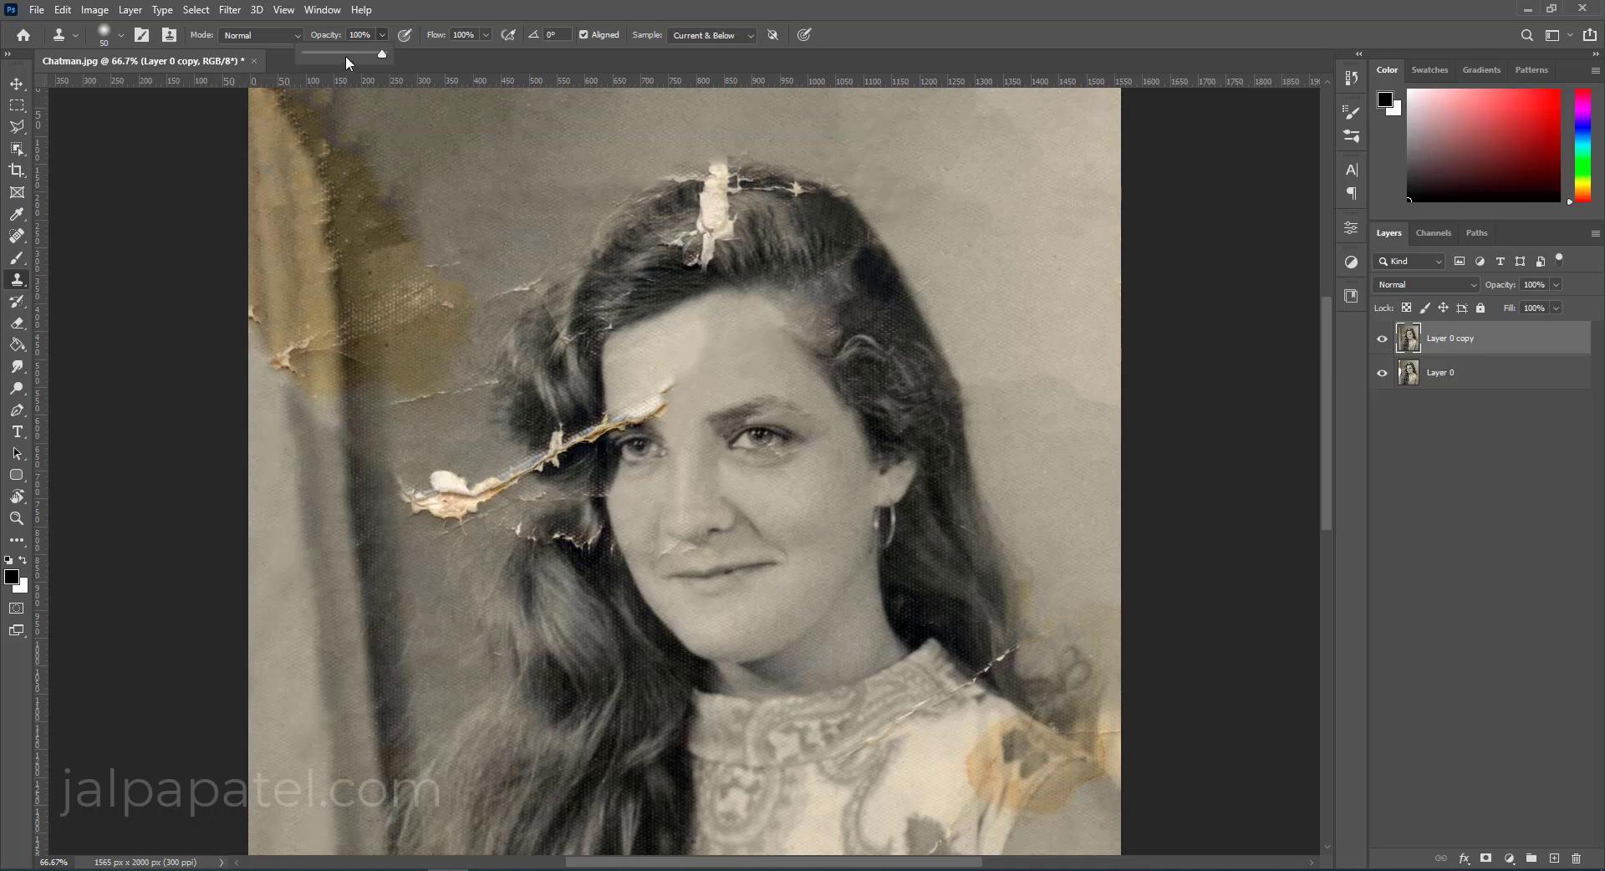
pyautogui.press('5')
pyautogui.press('2')
pyautogui.press(']')
pyautogui.keyDown('alt'); pyautogui.click(727, 320); pyautogui.keyUp('alt')
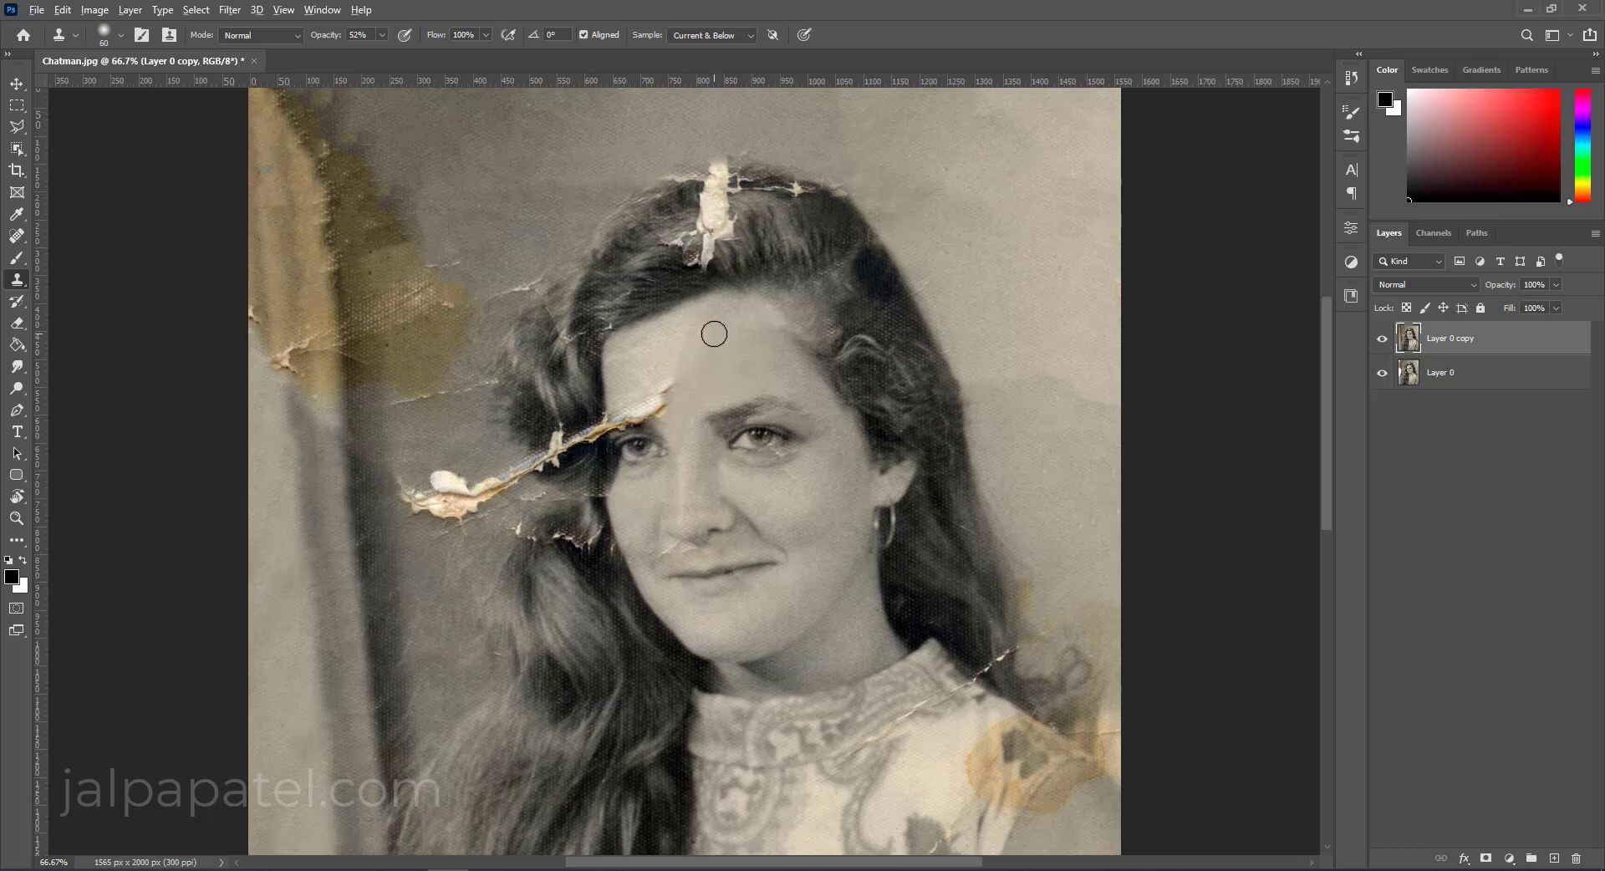
# Shrink the brush and restore Clone Stamp opacity to 100%.
pyautogui.scroll(-1, 757, 388)
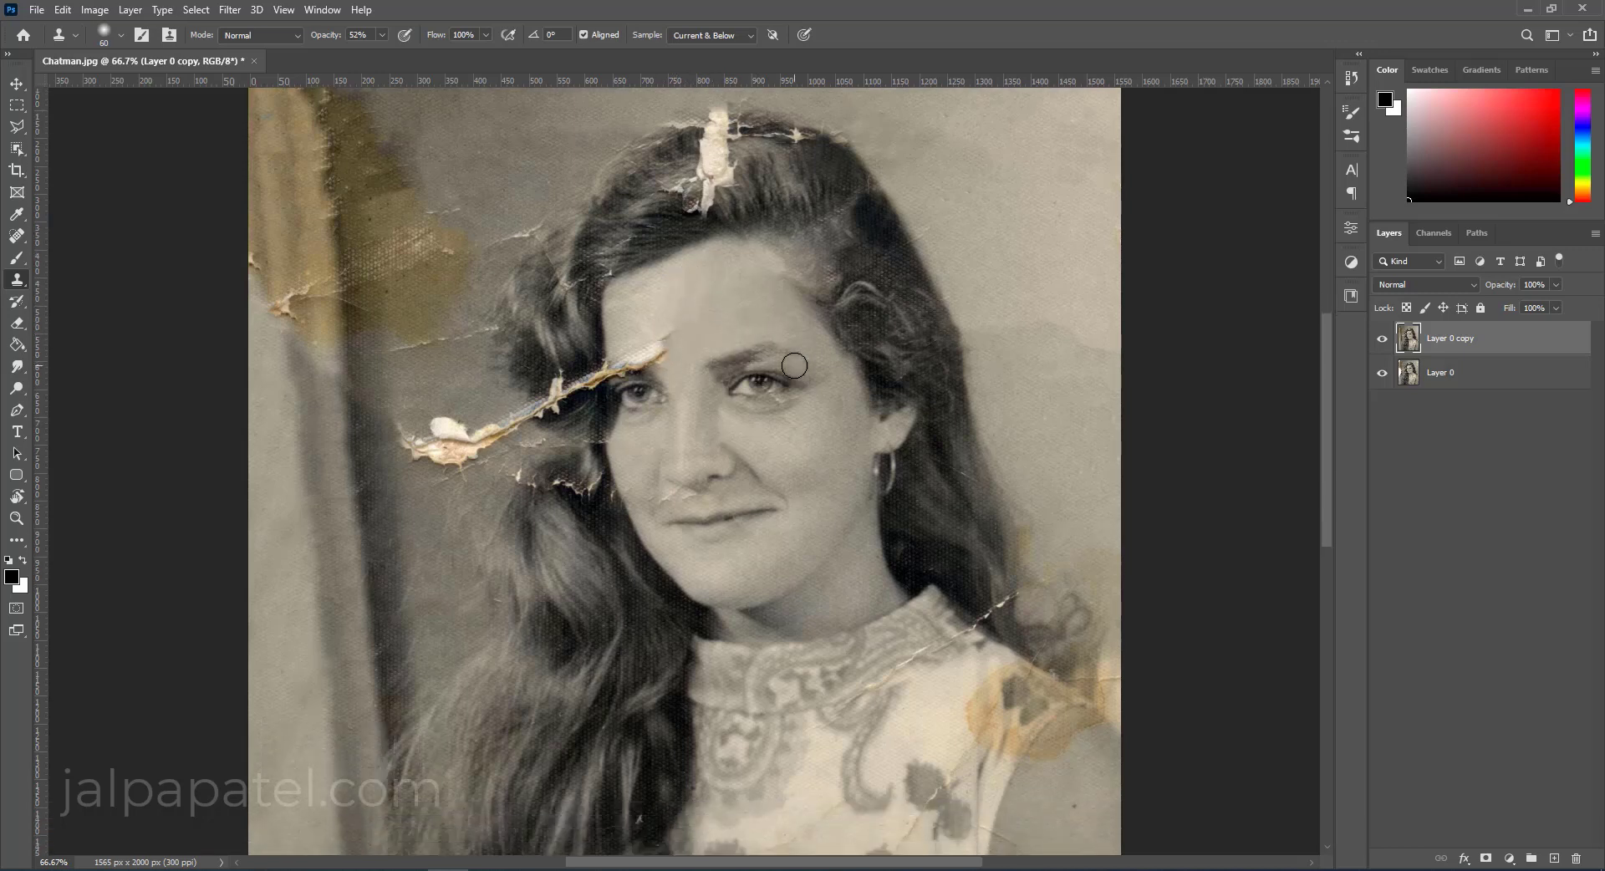
pyautogui.scroll(-2, 789, 451)
pyautogui.press('[')
pyautogui.press('[')
pyautogui.press('[')
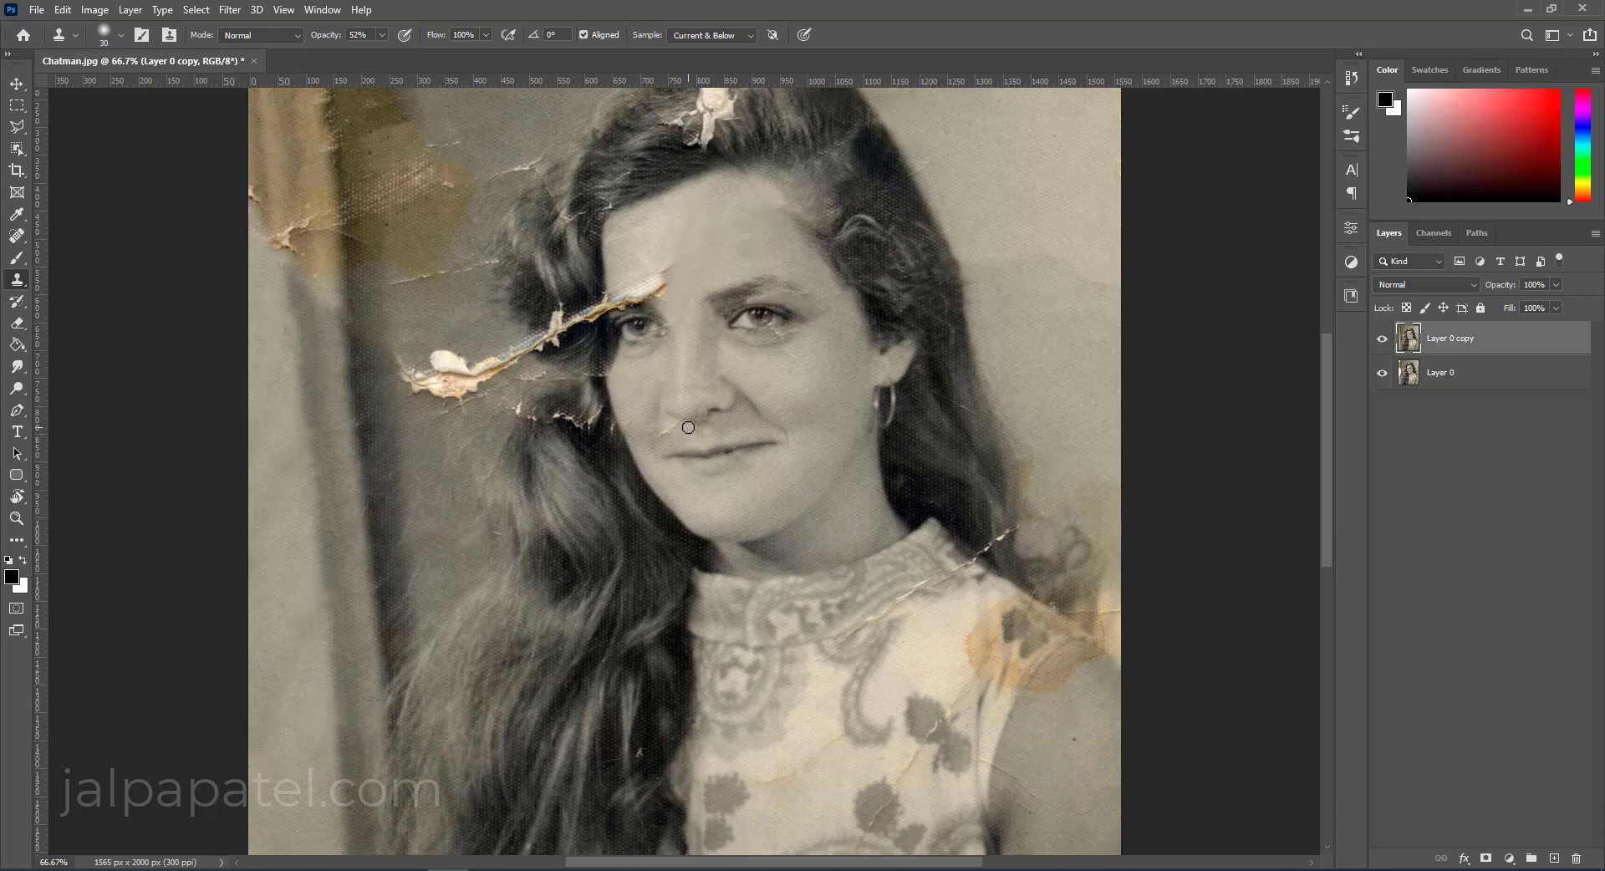
pyautogui.moveTo(379, 55); pyautogui.dragTo(693, 441)
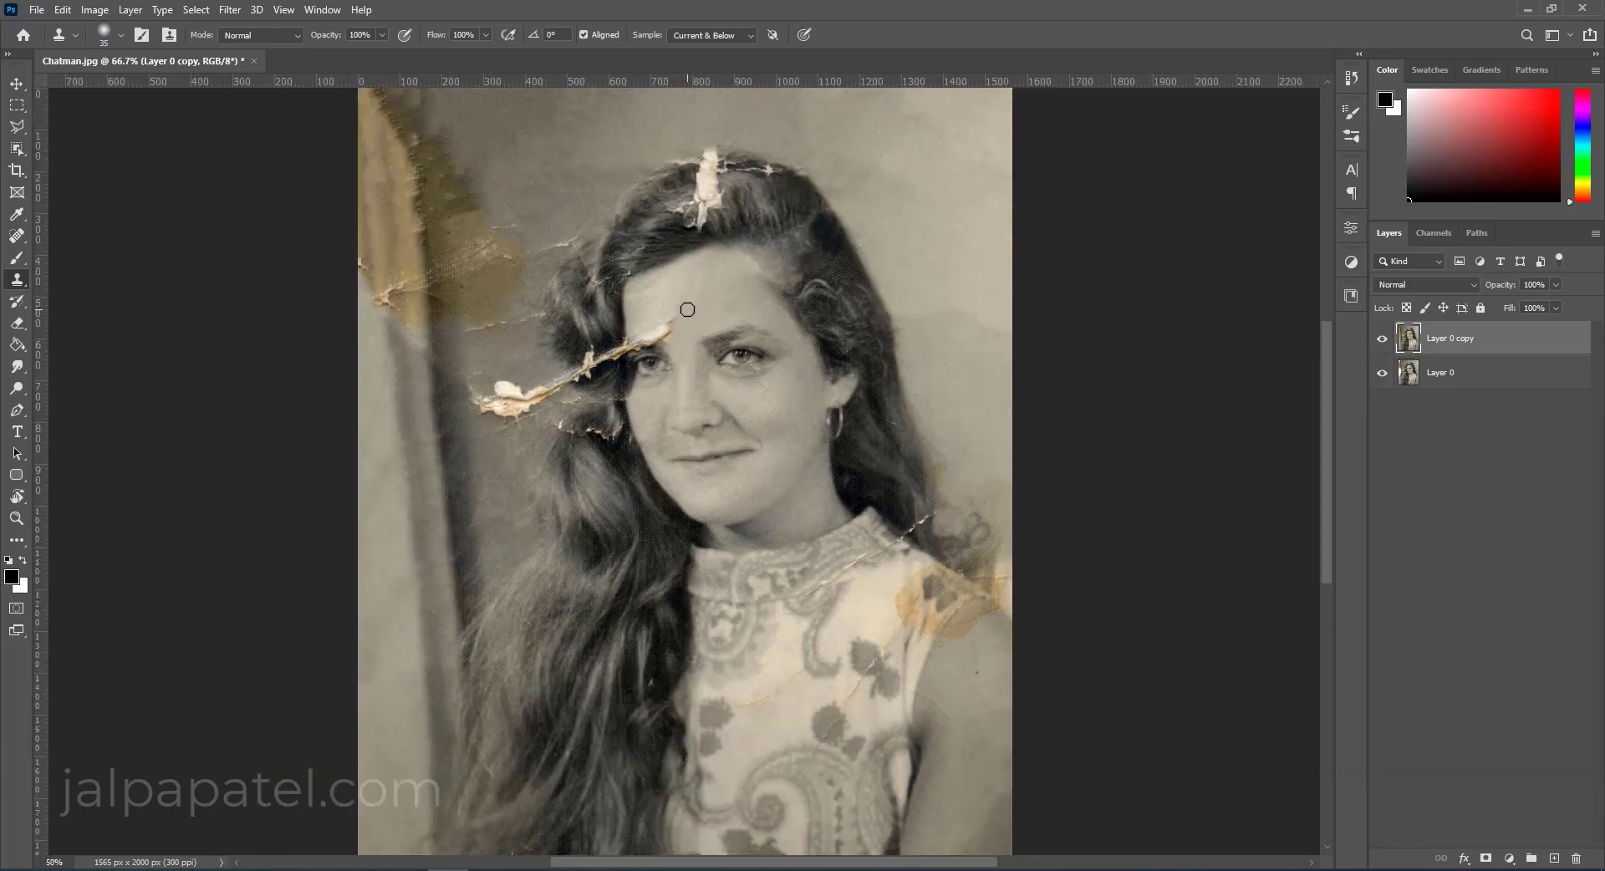
pyautogui.moveTo(690, 311); pyautogui.dragTo(662, 321)
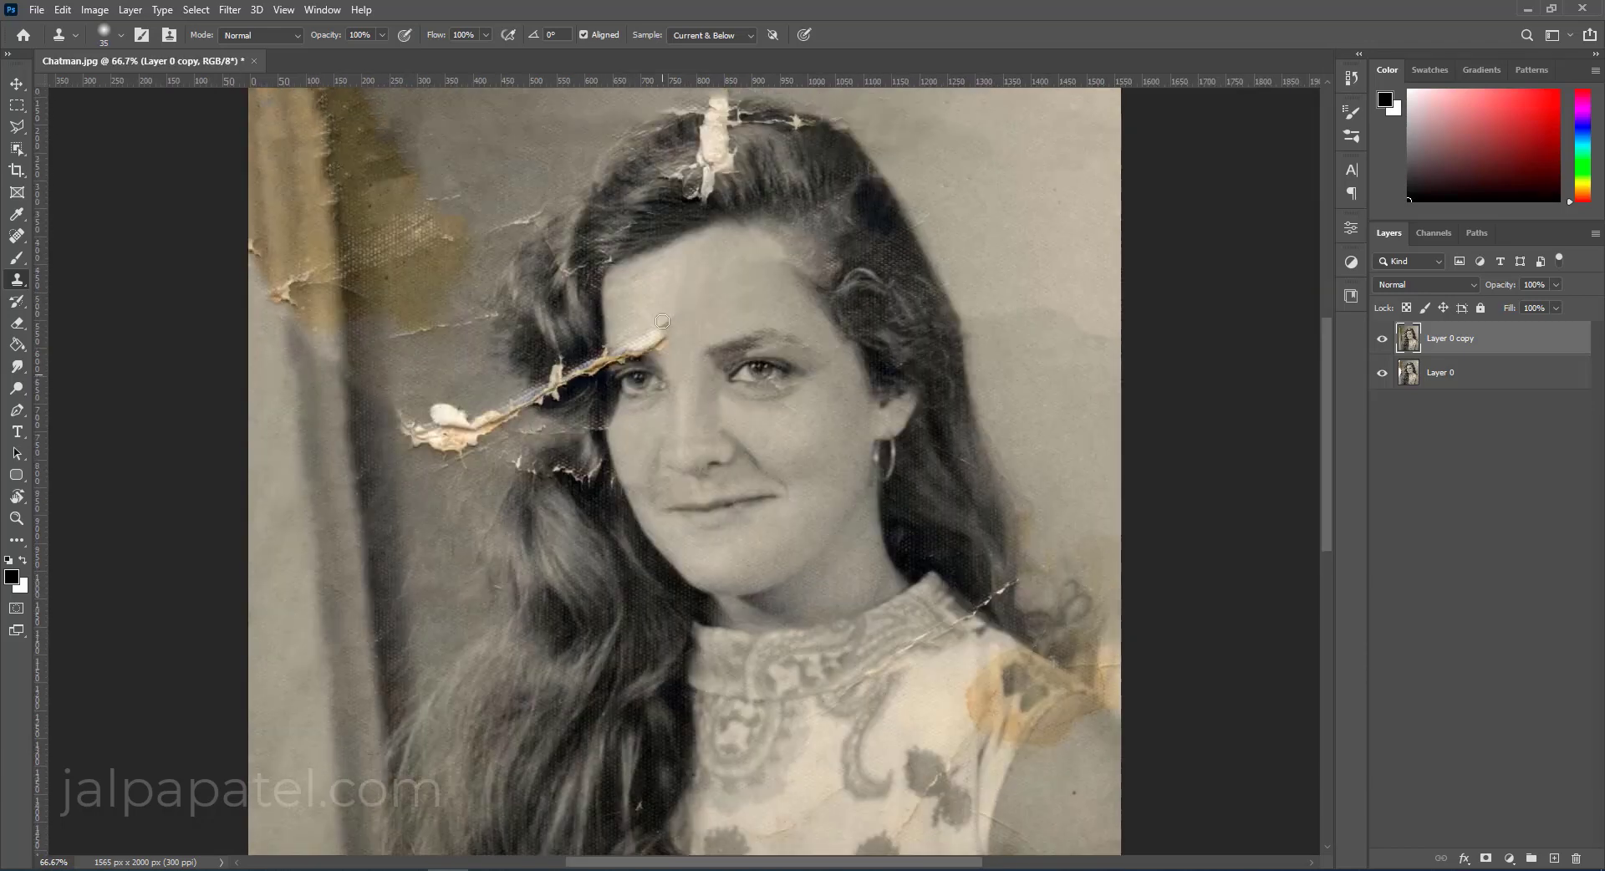
pyautogui.scroll(5, 636, 314)
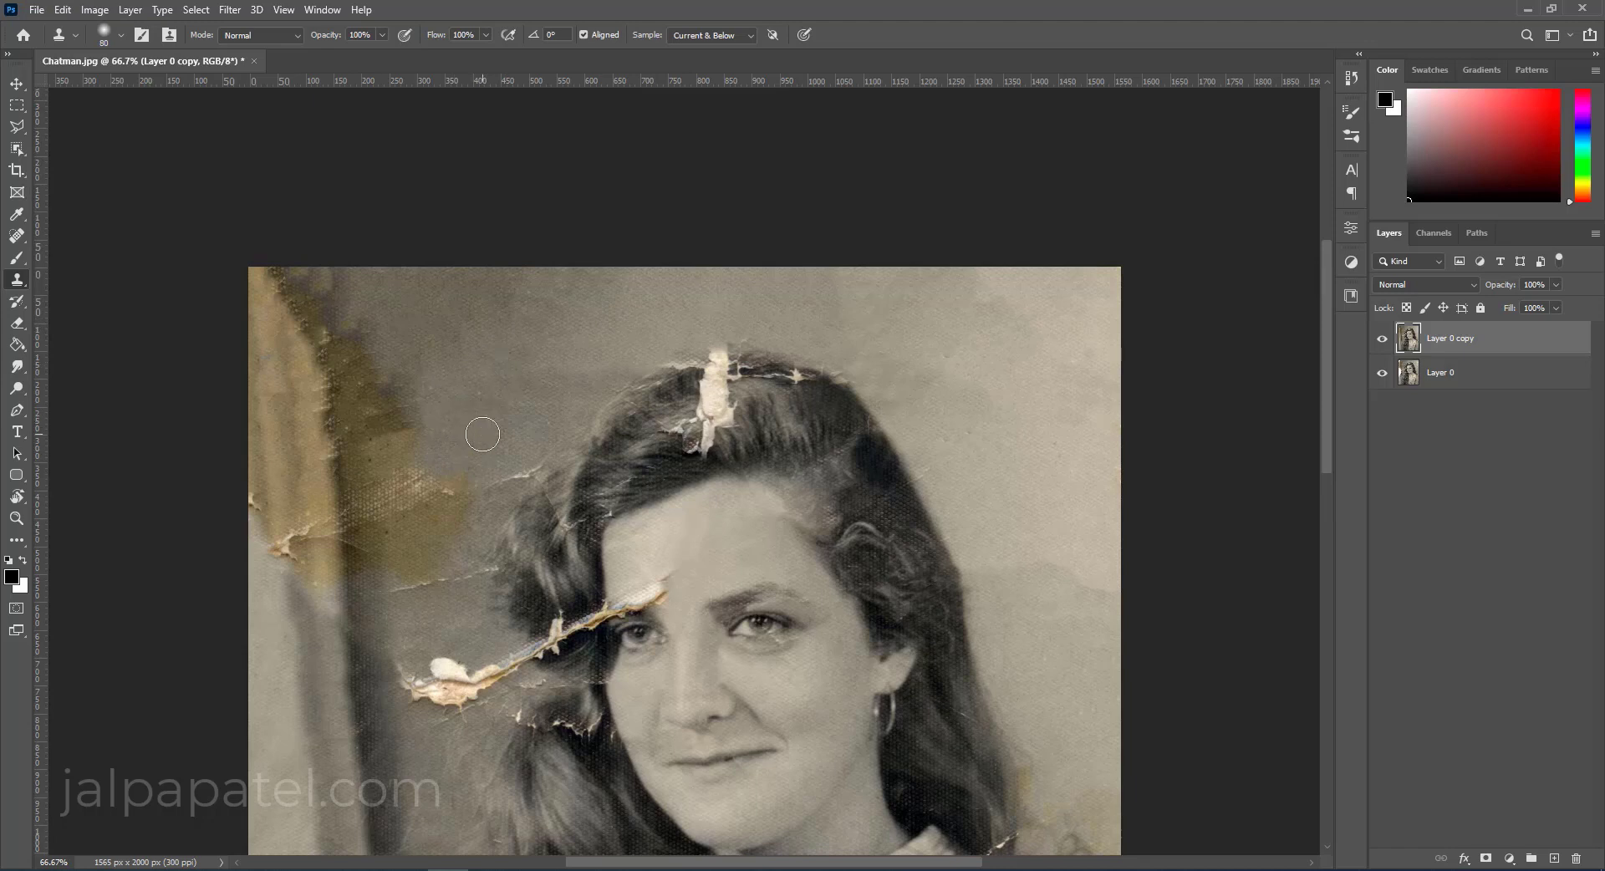
# Clone grey over the top-left stain, then start covering the hairline tear with a smaller brush.
pyautogui.moveTo(445, 437)
pyautogui.mouseDown()
pyautogui.moveTo(398, 351)
pyautogui.moveTo(381, 388)
pyautogui.moveTo(360, 365)
pyautogui.mouseUp()
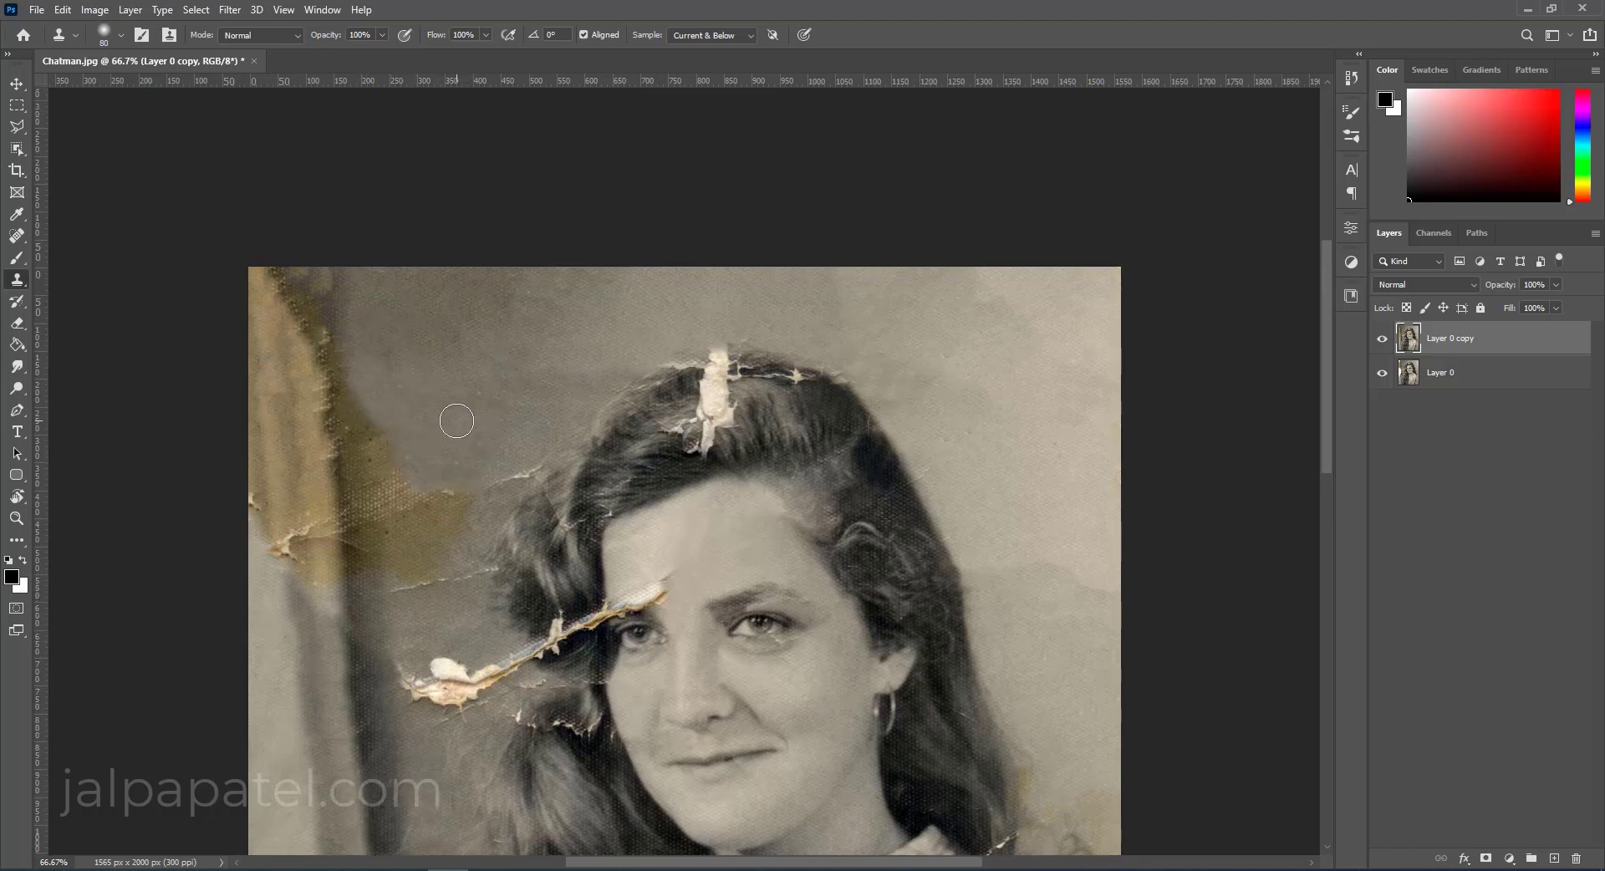
pyautogui.scroll(-1, 456, 421)
pyautogui.press('[')
pyautogui.press('[')
pyautogui.press('[')
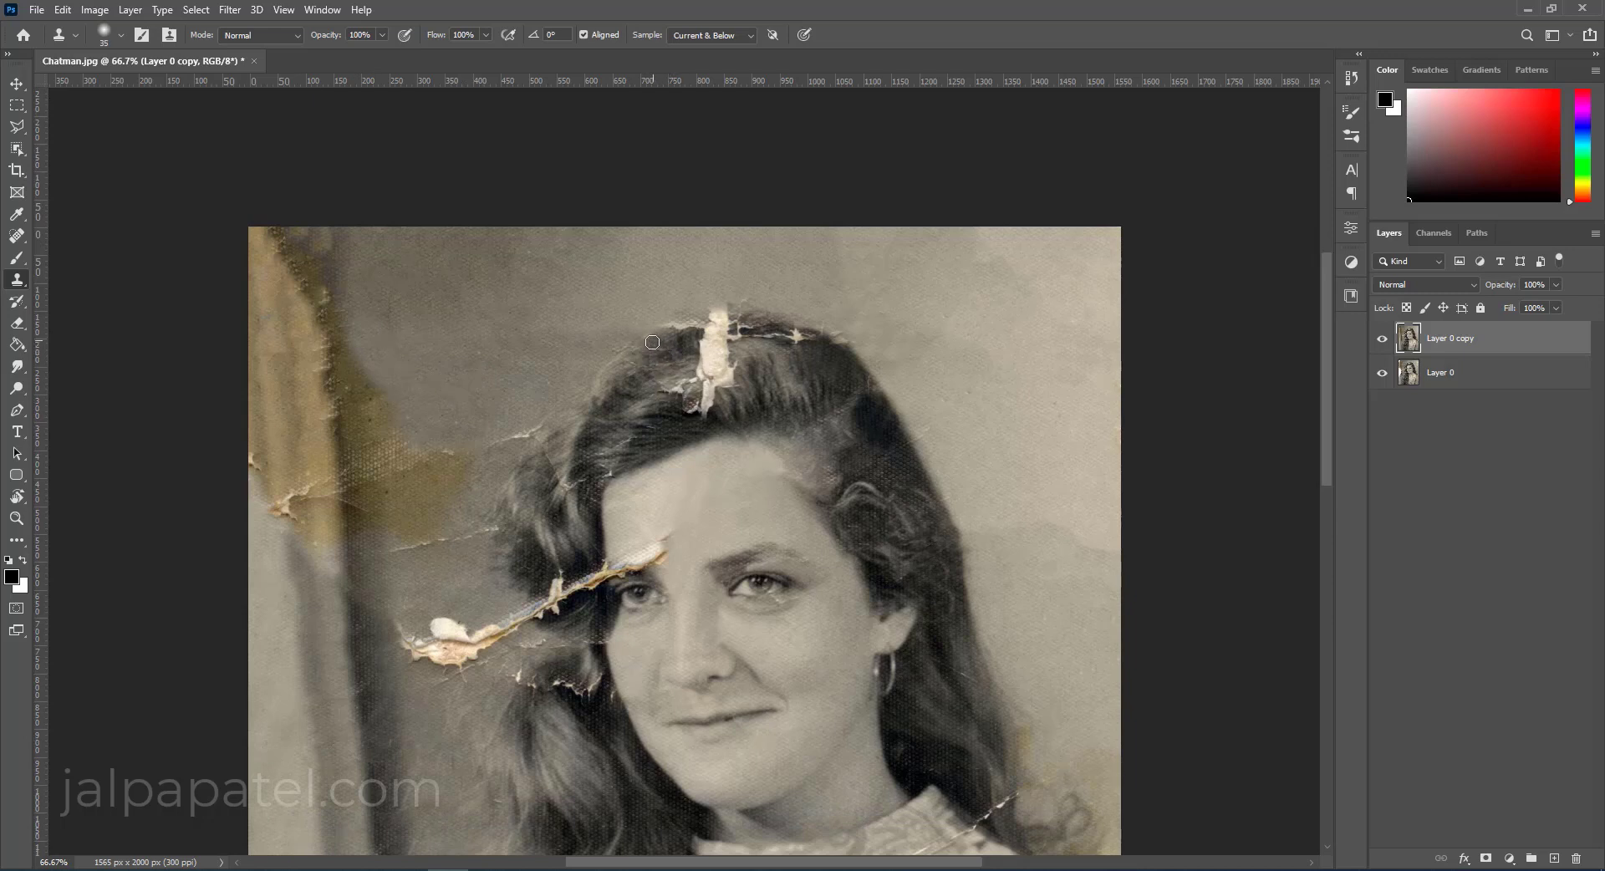
pyautogui.moveTo(652, 342); pyautogui.dragTo(701, 333)
pyautogui.hotkey('ctrl', 'z')
pyautogui.moveTo(728, 313); pyautogui.dragTo(744, 343)
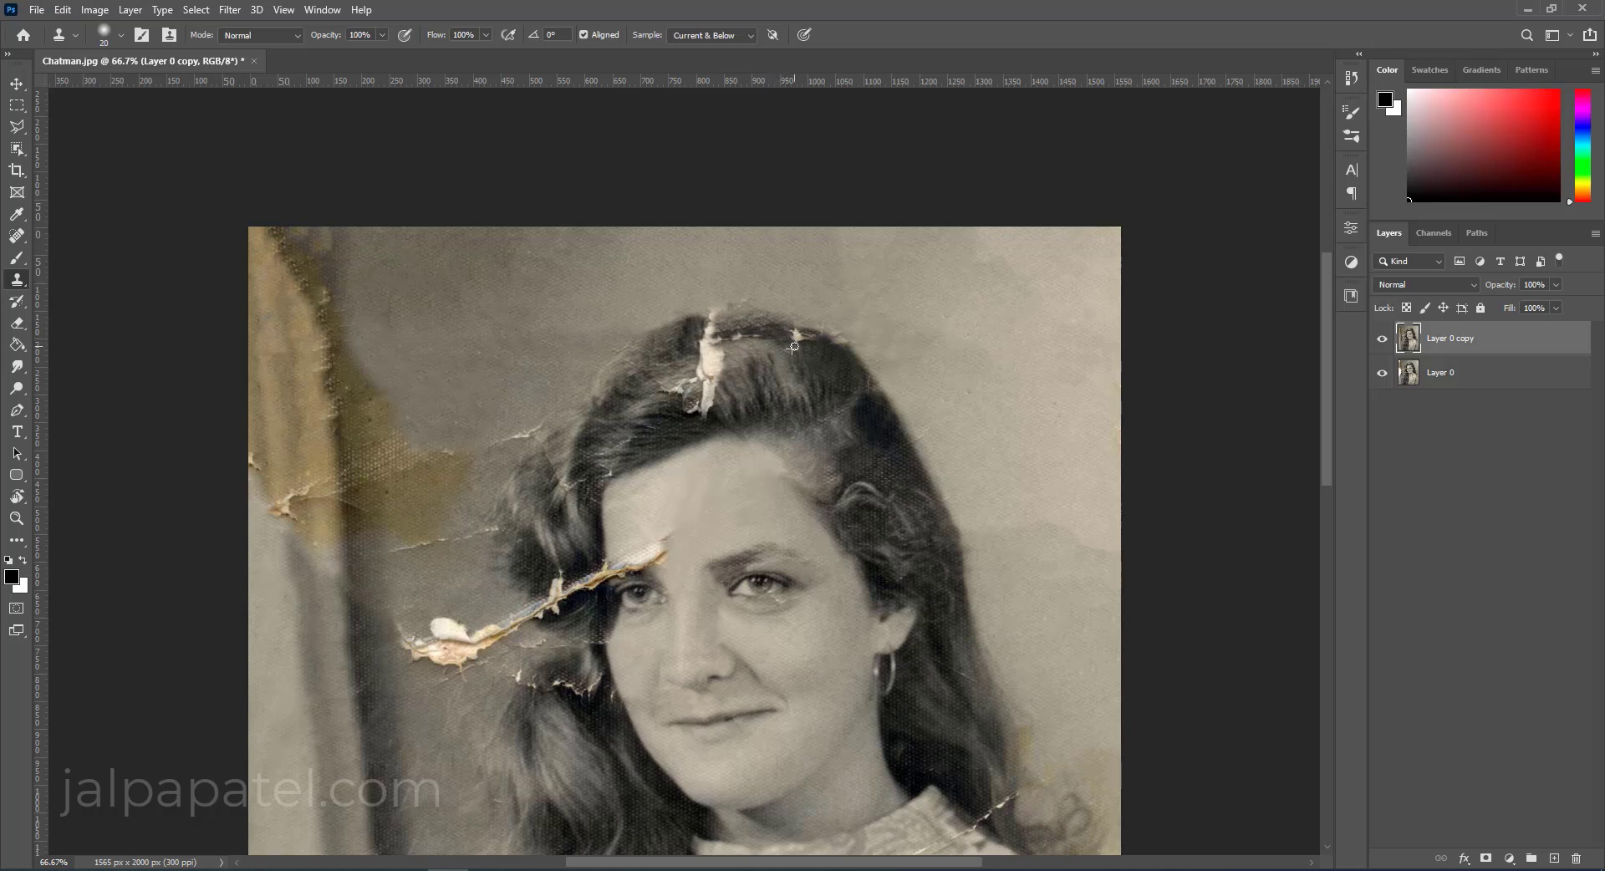
# Paint dark hair texture over the white crack fleck and the top of the tear.
pyautogui.moveTo(805, 346); pyautogui.dragTo(834, 358)
pyautogui.press(']')
pyautogui.press(']')
pyautogui.press(']')
pyautogui.moveTo(707, 328); pyautogui.dragTo(711, 313)
pyautogui.click(709, 355)
pyautogui.moveTo(722, 351)
pyautogui.mouseDown()
pyautogui.moveTo(715, 365)
pyautogui.moveTo(705, 346)
pyautogui.mouseUp()
pyautogui.keyDown('alt'); pyautogui.click(683, 361); pyautogui.keyUp('alt')
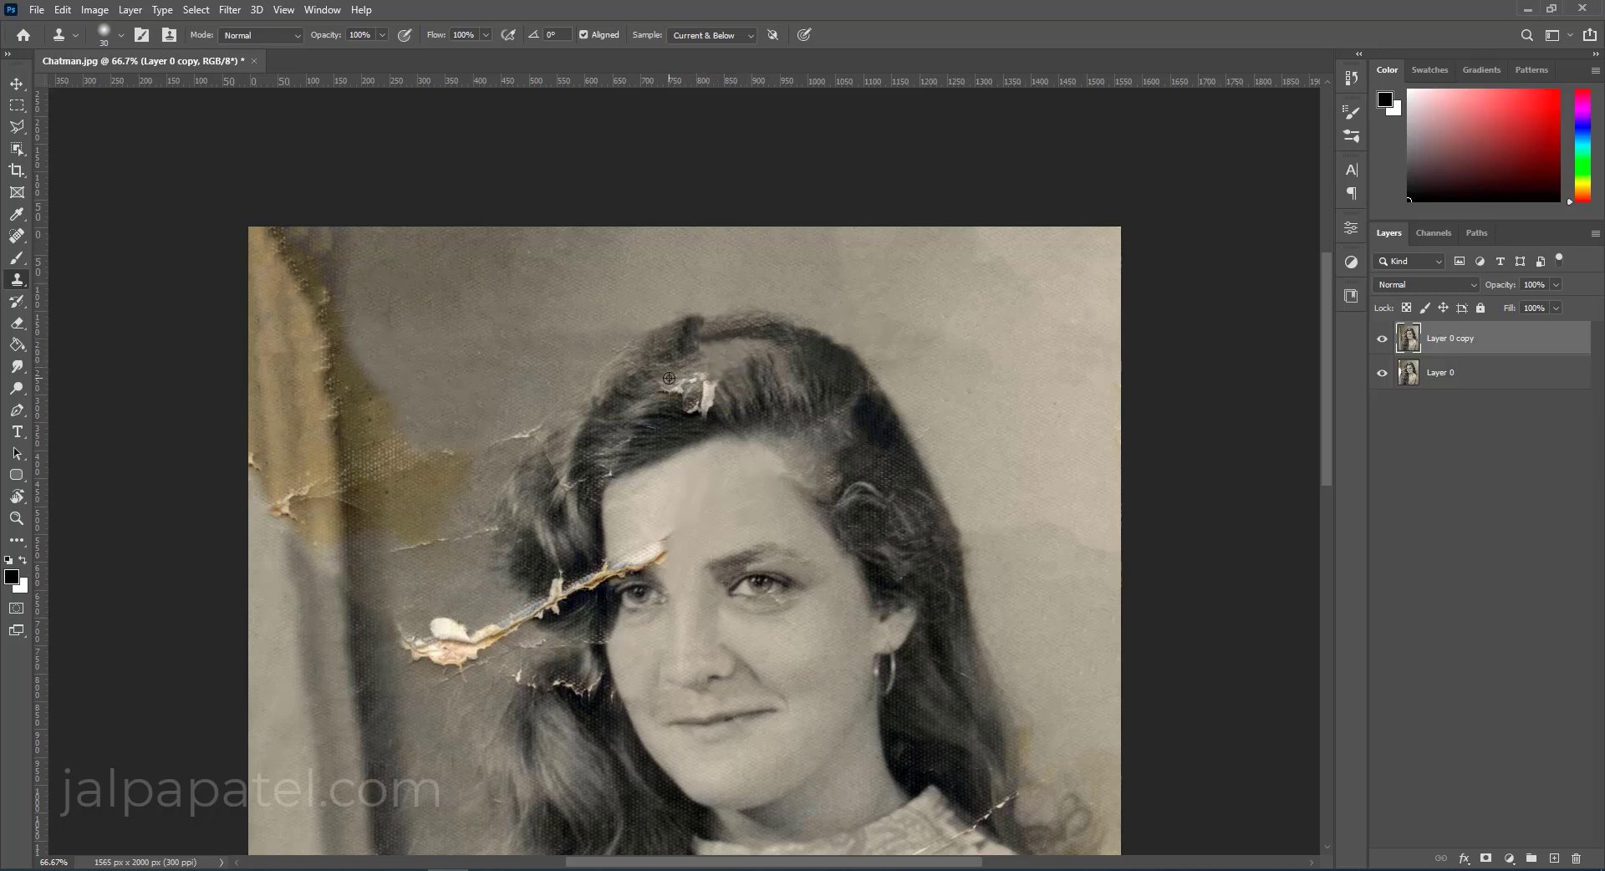
# Resample dark hair and cover the remaining light streaks and pale torn spot.
pyautogui.keyDown('alt'); pyautogui.click(633, 368); pyautogui.keyUp('alt')
pyautogui.moveTo(660, 378)
pyautogui.mouseDown()
pyautogui.moveTo(684, 384)
pyautogui.moveTo(686, 407)
pyautogui.mouseUp()
pyautogui.click(691, 403)
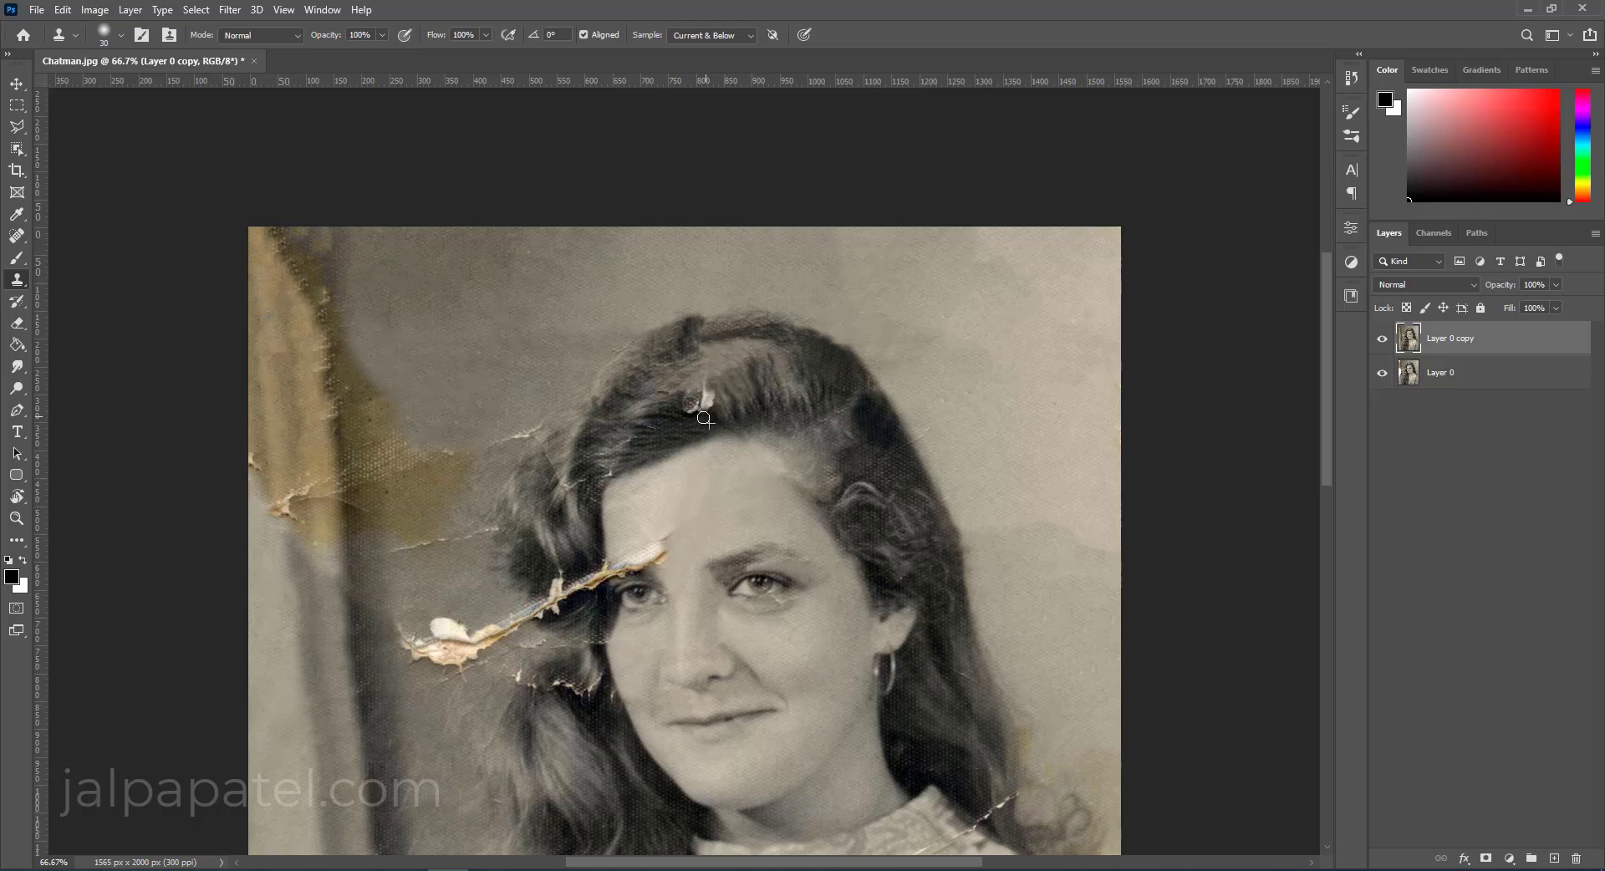
pyautogui.moveTo(711, 414)
pyautogui.mouseDown()
pyautogui.moveTo(692, 412)
pyautogui.moveTo(707, 403)
pyautogui.moveTo(695, 385)
pyautogui.mouseUp()
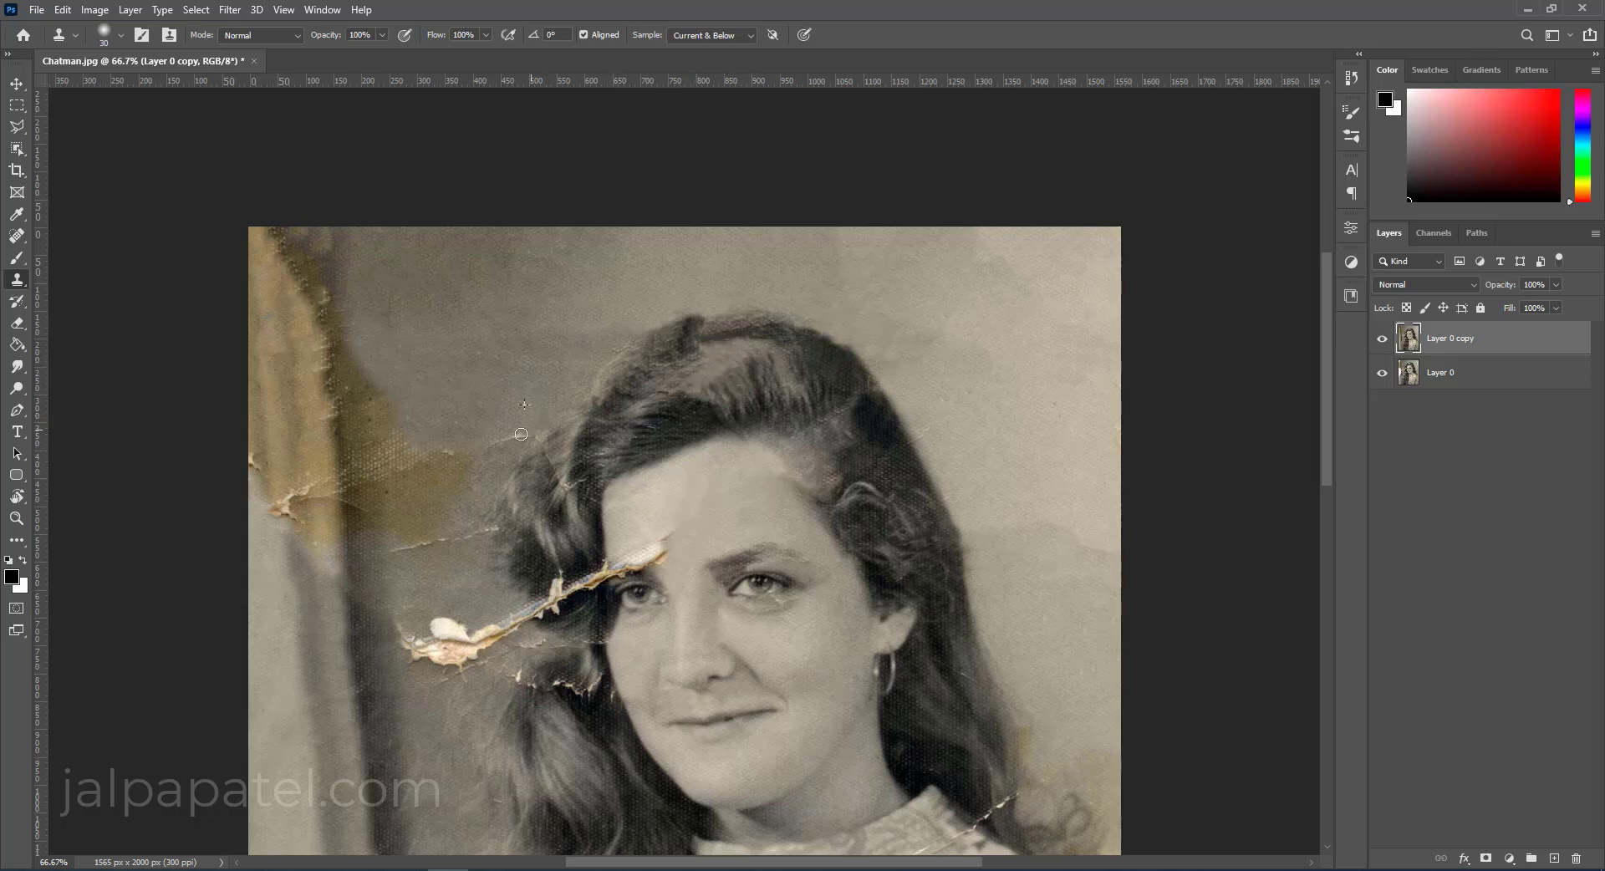
pyautogui.moveTo(575, 469); pyautogui.dragTo(580, 478)
# Clone hair and background texture over the white torn blob beside the hair.
pyautogui.scroll(-1, 580, 478)
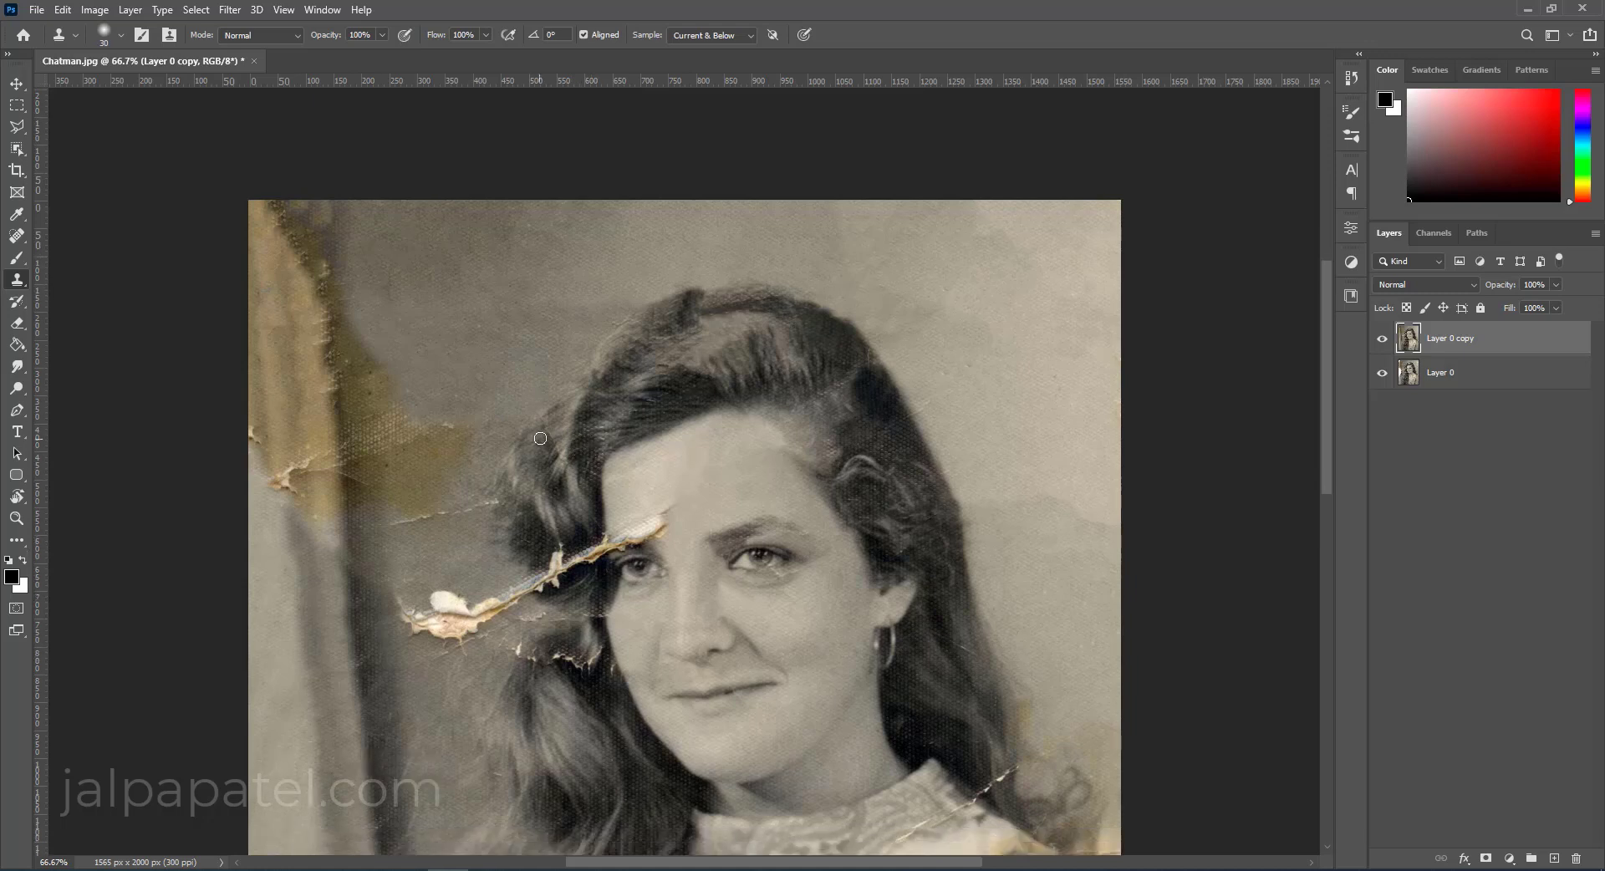
pyautogui.scroll(-1, 539, 460)
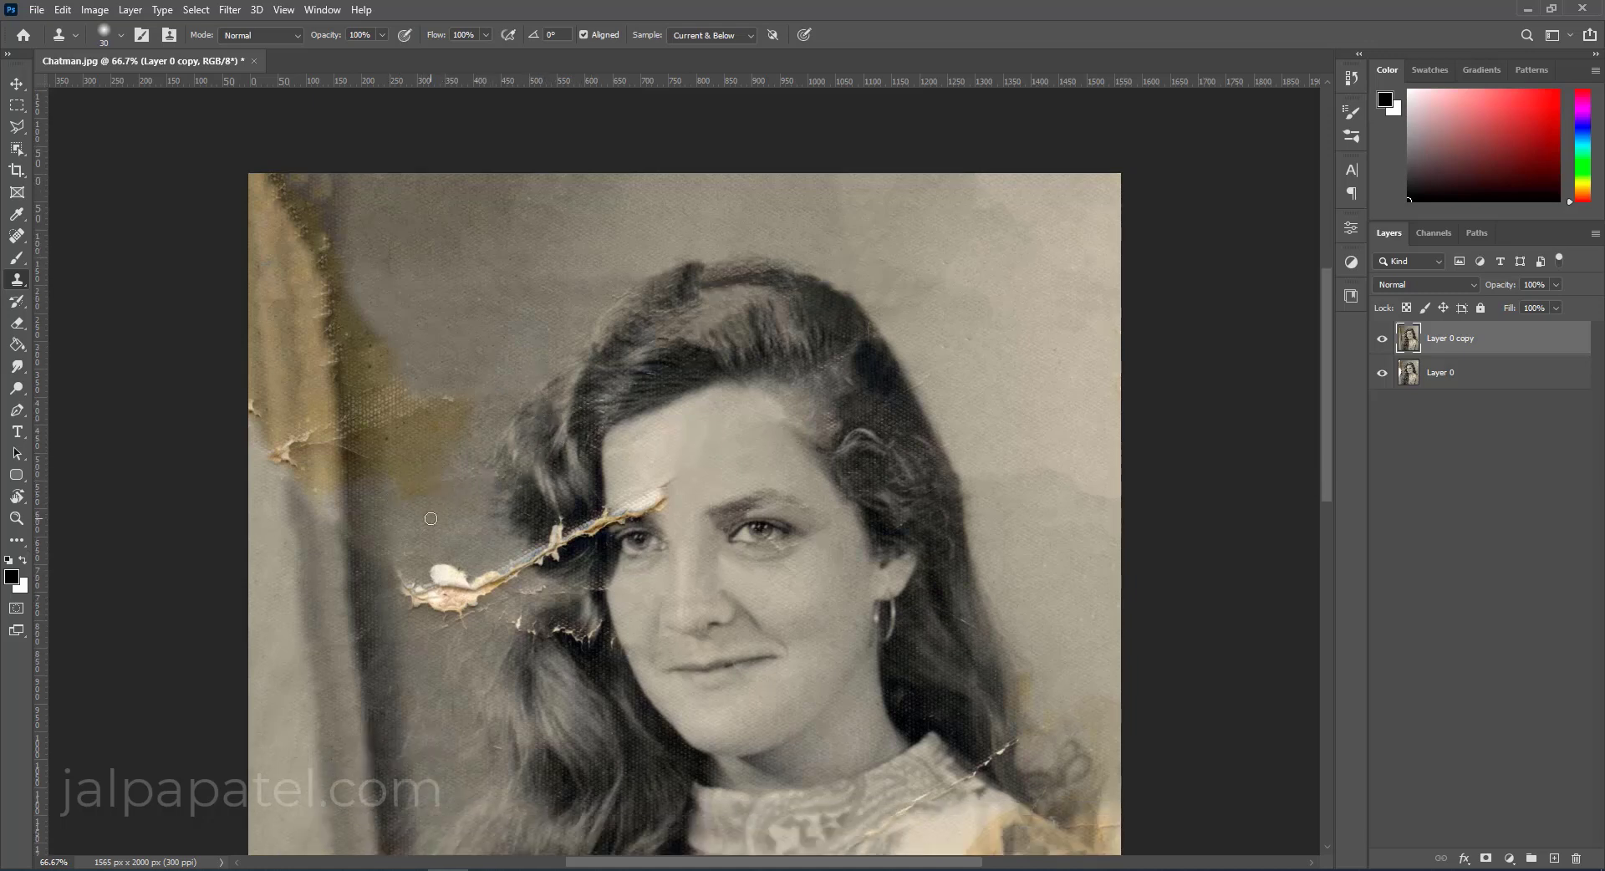
pyautogui.scroll(-5, 440, 472)
pyautogui.moveTo(513, 422); pyautogui.dragTo(464, 458)
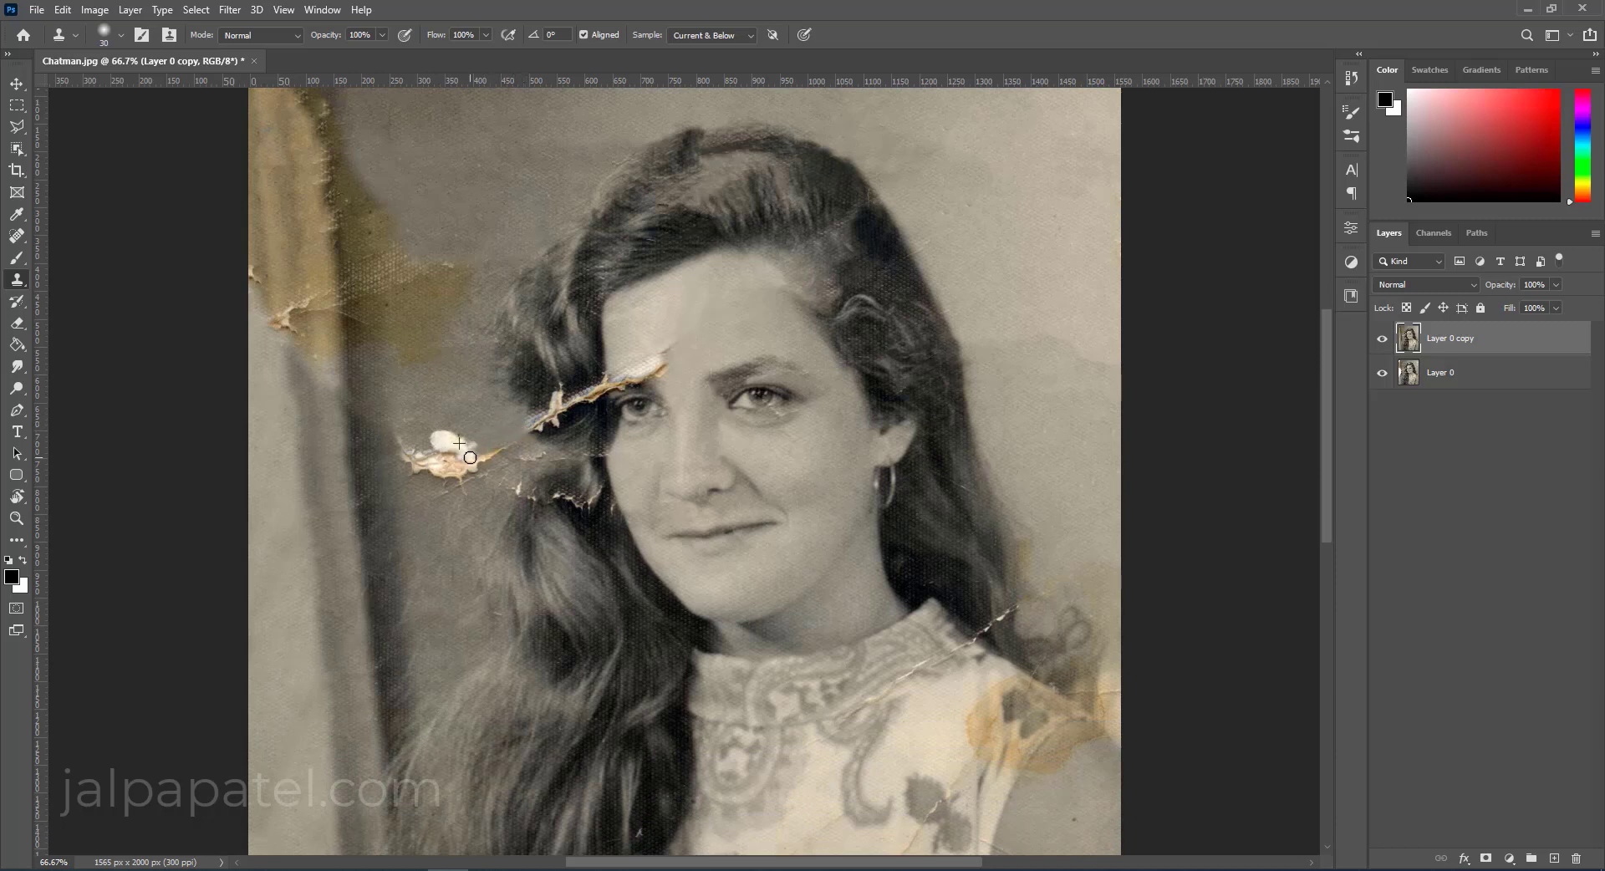
pyautogui.moveTo(585, 462); pyautogui.dragTo(518, 459)
pyautogui.moveTo(454, 408)
pyautogui.mouseDown()
pyautogui.moveTo(460, 439)
pyautogui.moveTo(398, 438)
pyautogui.moveTo(418, 465)
pyautogui.moveTo(565, 481)
pyautogui.moveTo(605, 535)
pyautogui.moveTo(615, 527)
pyautogui.moveTo(590, 498)
pyautogui.moveTo(590, 517)
pyautogui.mouseUp()
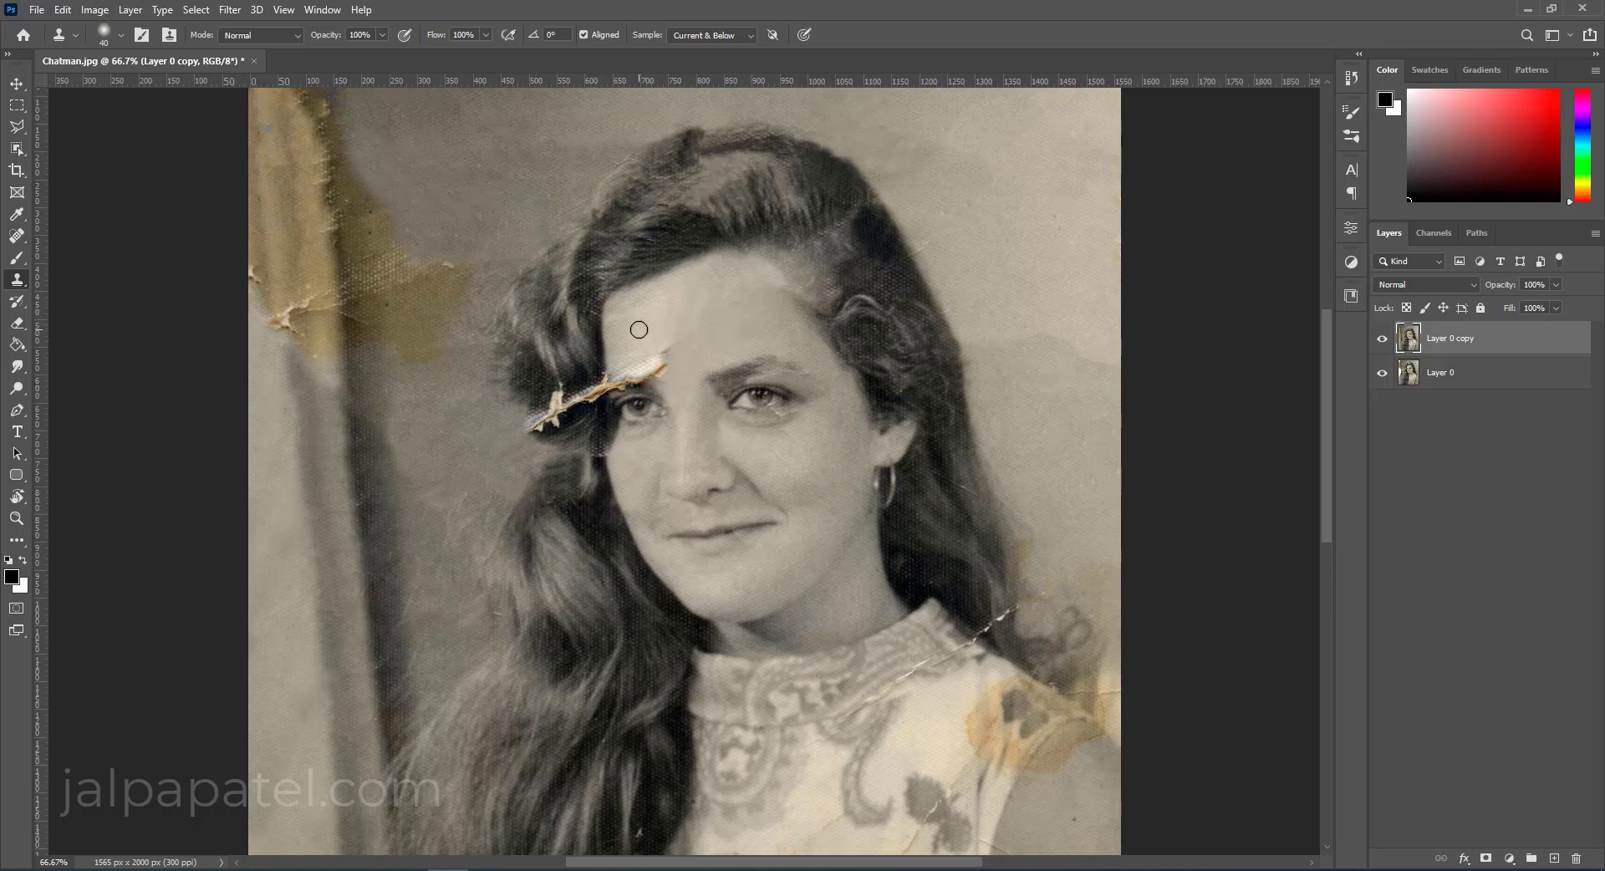
# With a 60 px brush, clone over the tear's top end by the eyebrow, then move down to the collar.
pyautogui.press(']')
pyautogui.moveTo(666, 369); pyautogui.dragTo(630, 359)
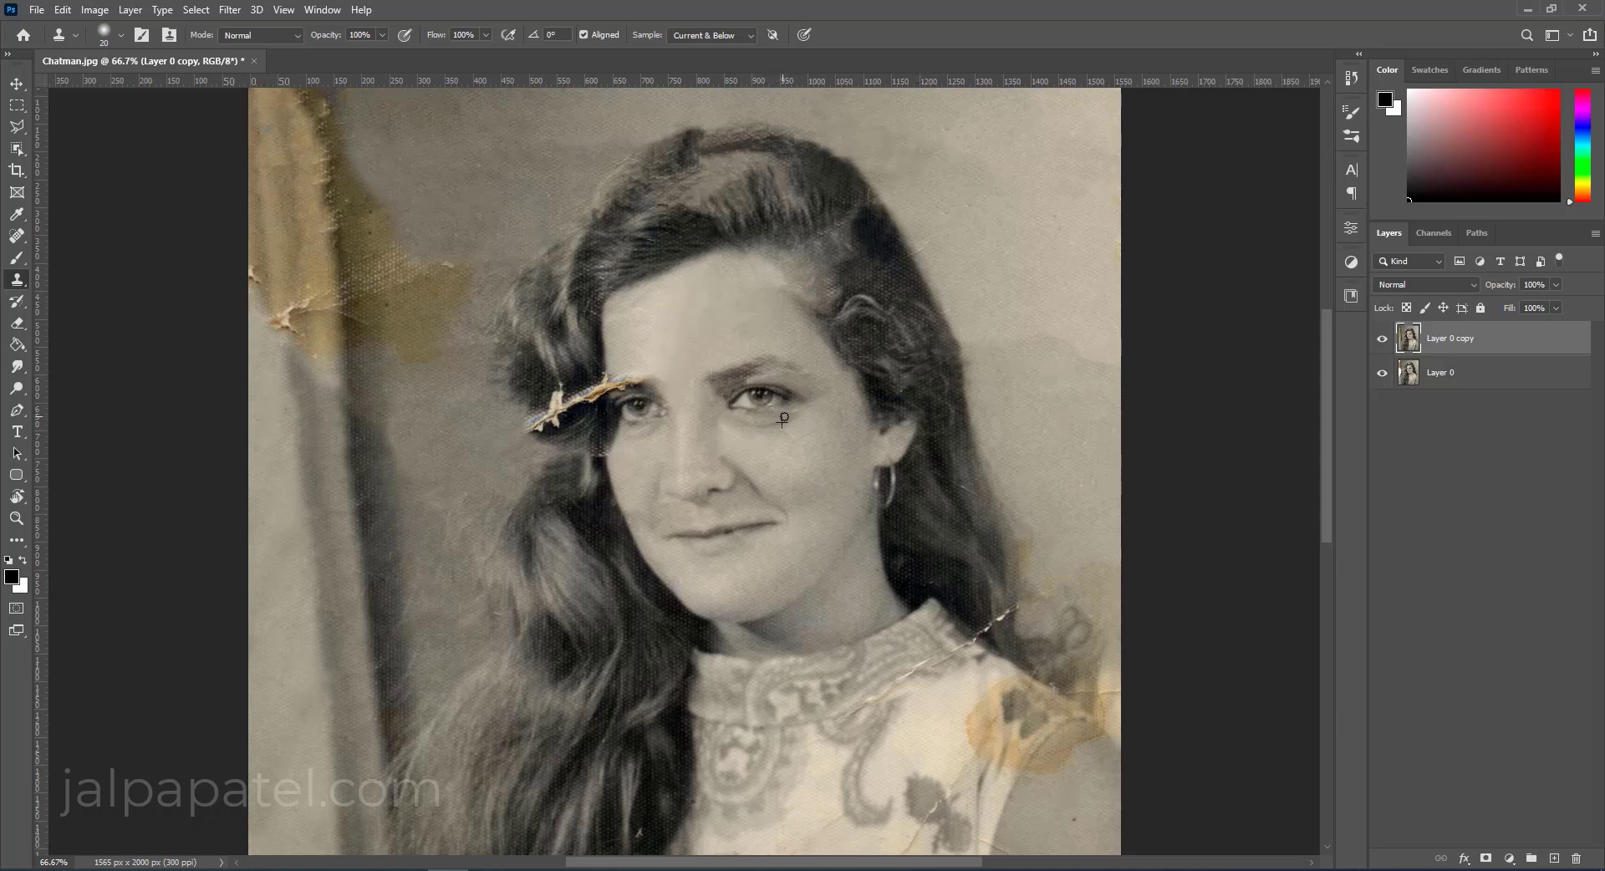
pyautogui.scroll(-1, 866, 444)
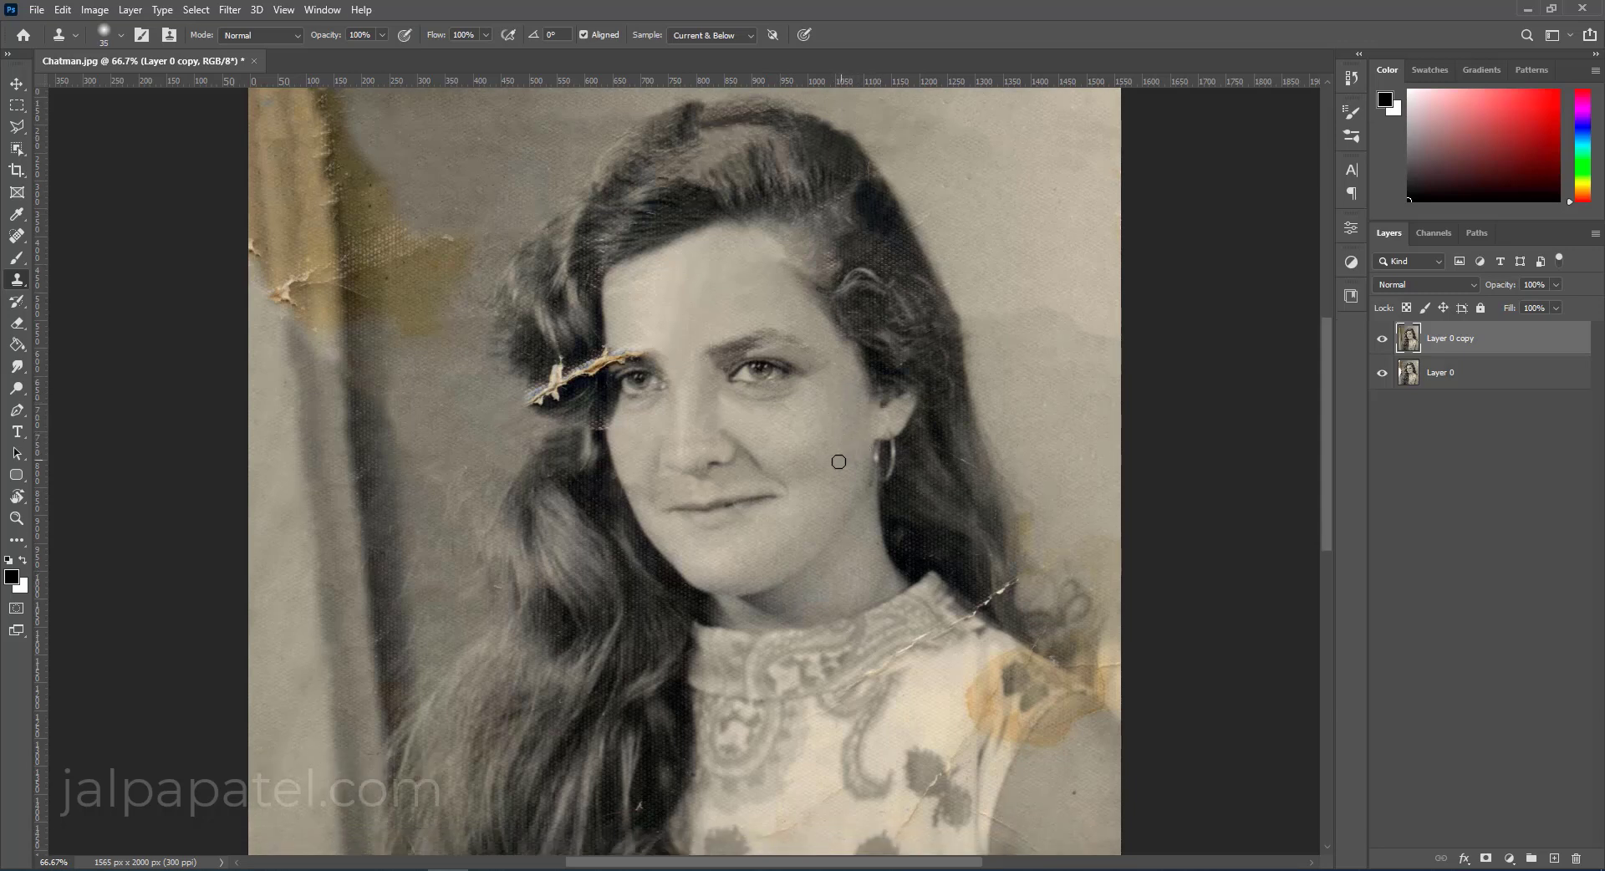
pyautogui.scroll(-1, 838, 462)
# Clone away the white cracks on the shoulder, collar and blouse, plus a small dark mark.
pyautogui.scroll(-3, 726, 455)
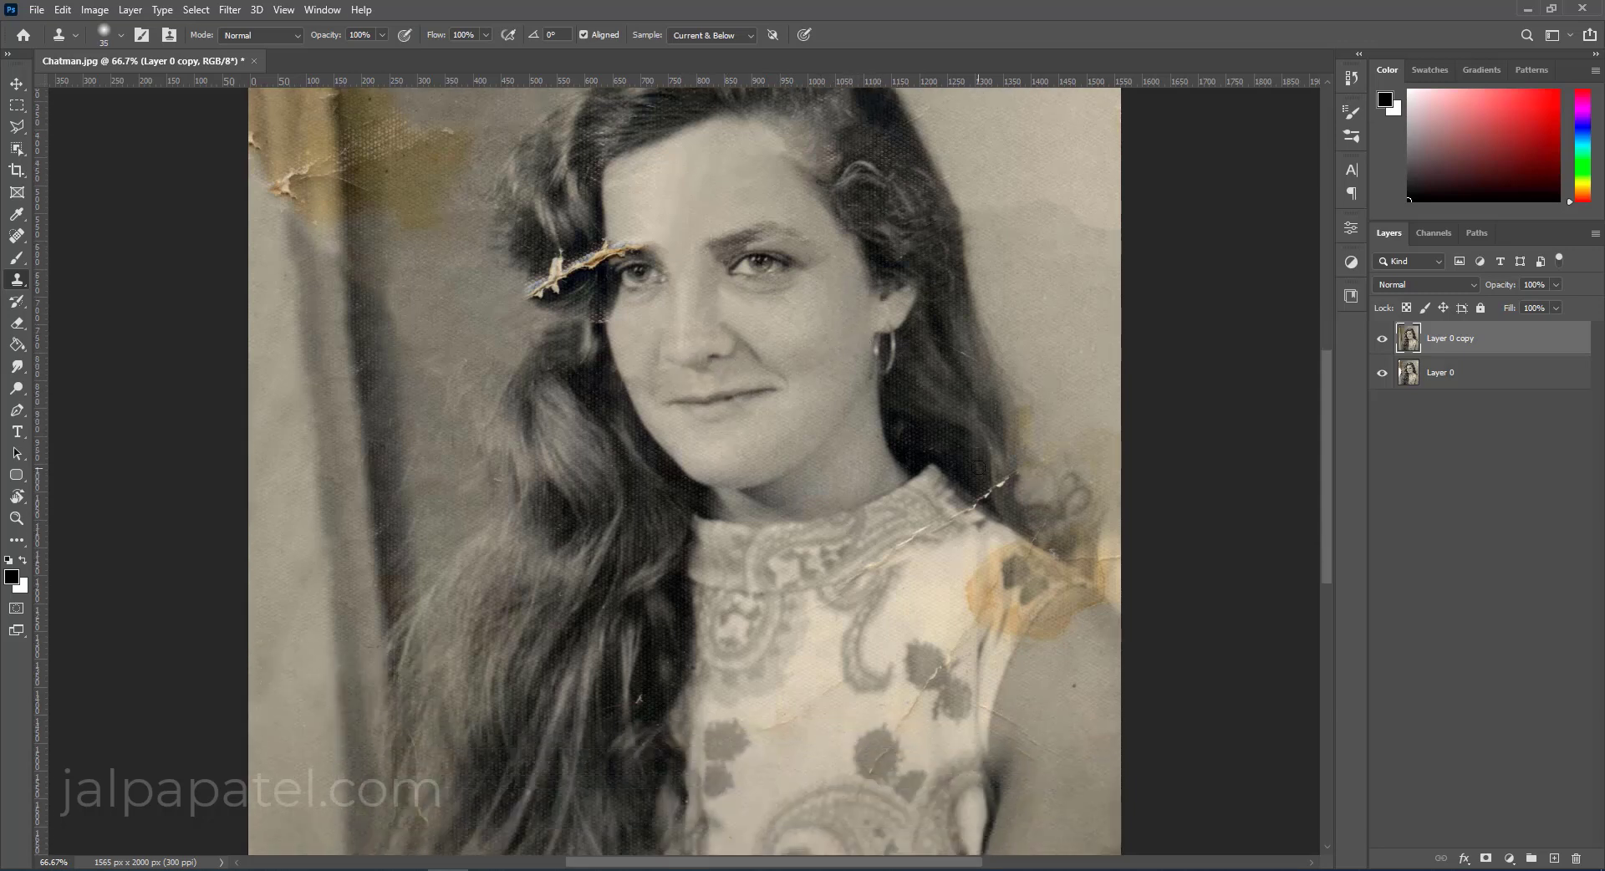
pyautogui.moveTo(991, 493); pyautogui.dragTo(1012, 475)
pyautogui.scroll(-3, 941, 335)
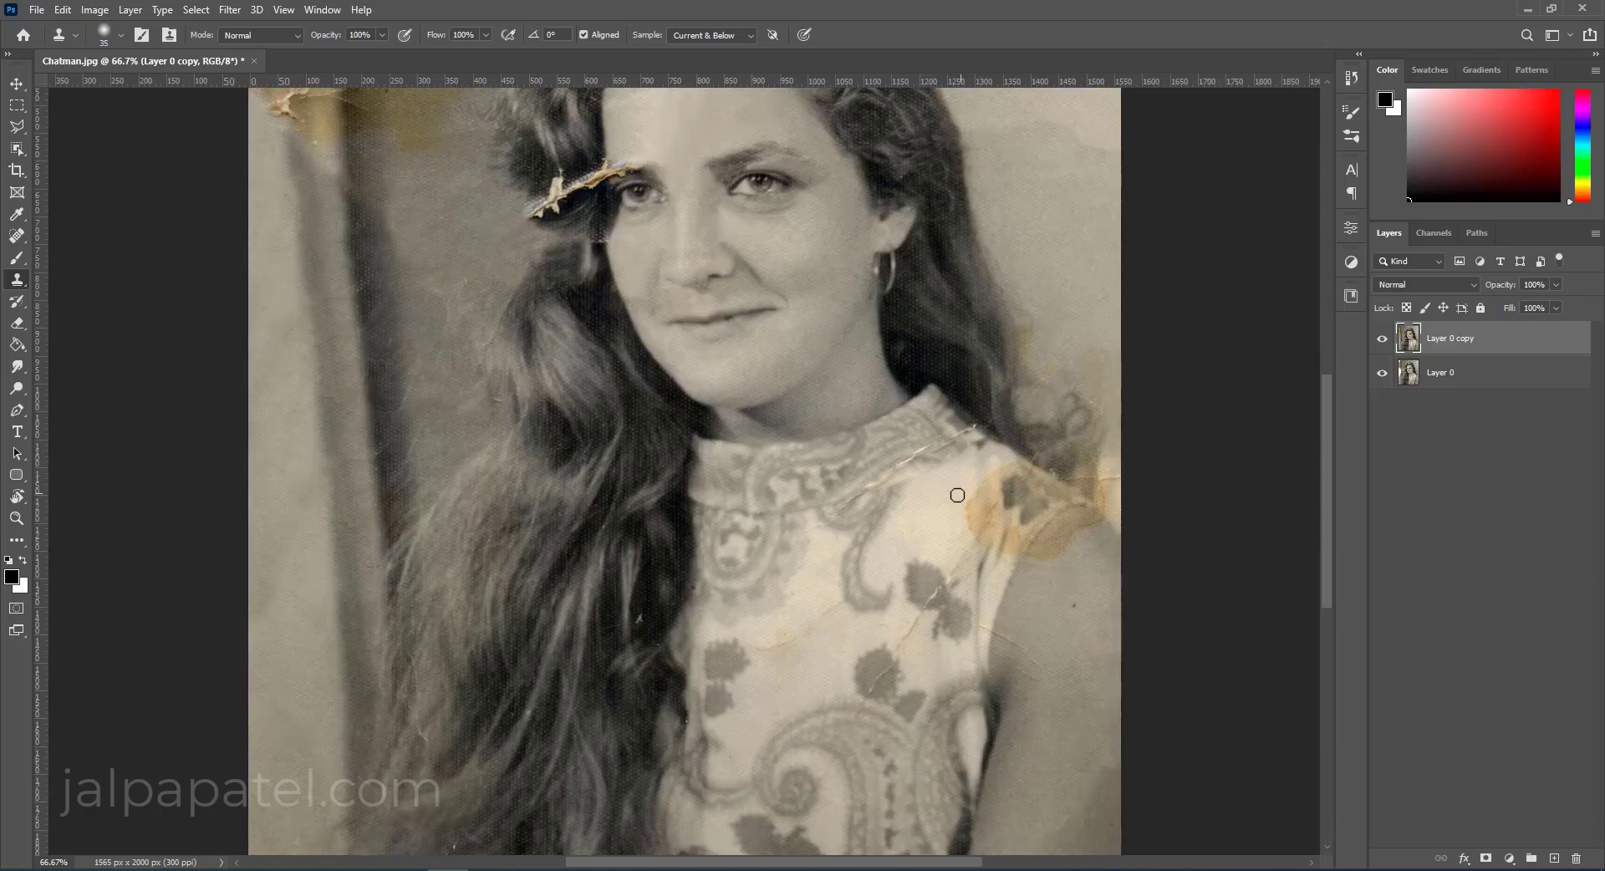
pyautogui.moveTo(934, 416); pyautogui.dragTo(890, 468)
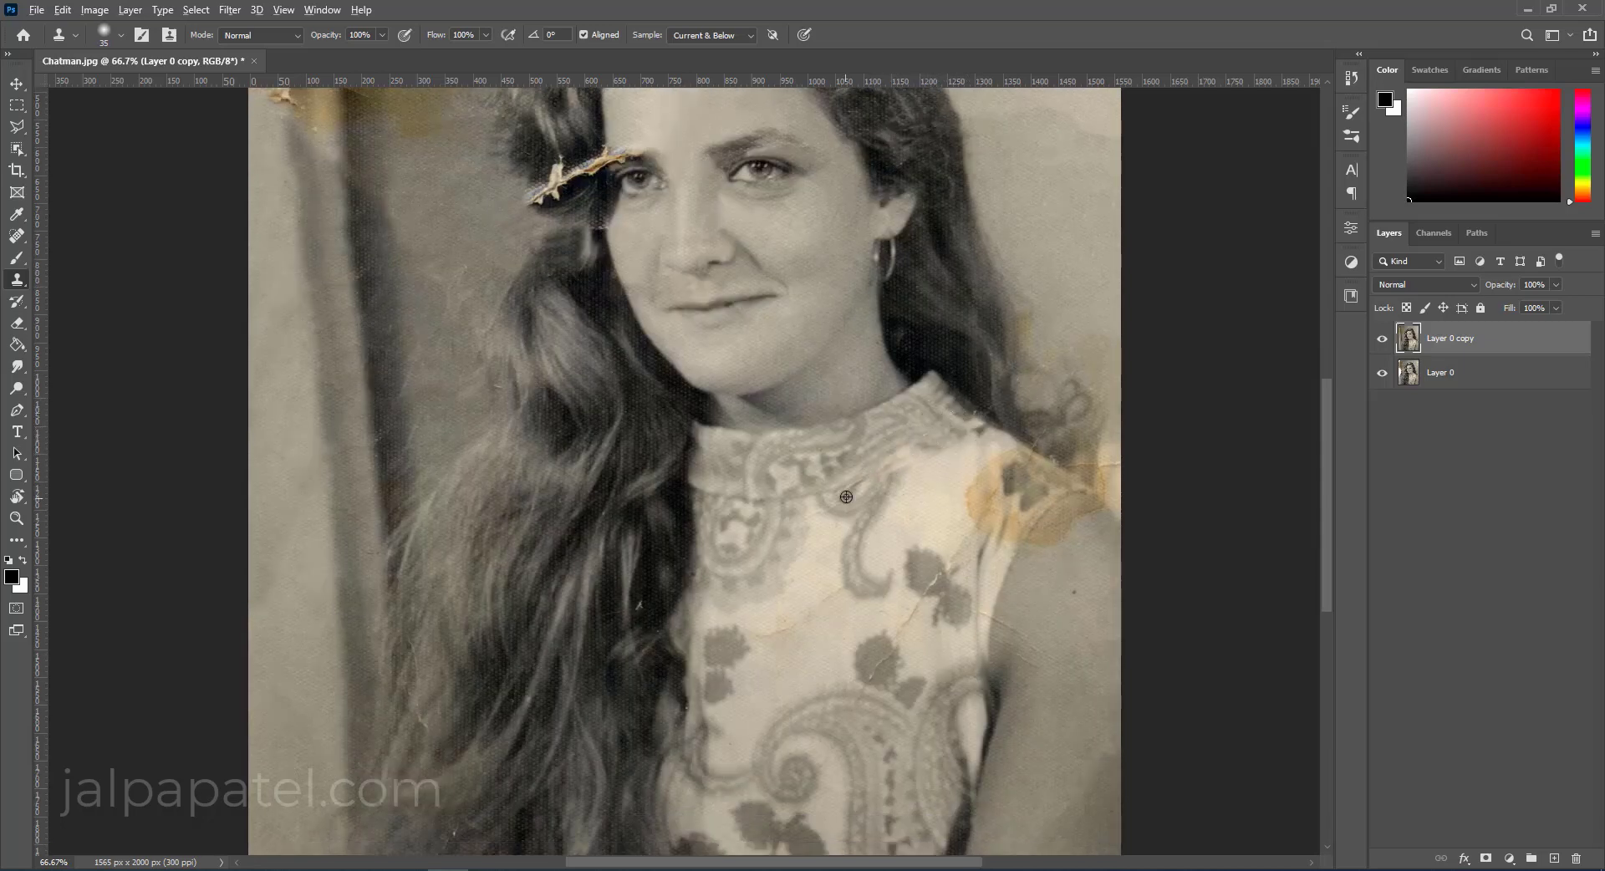
pyautogui.scroll(-2, 824, 519)
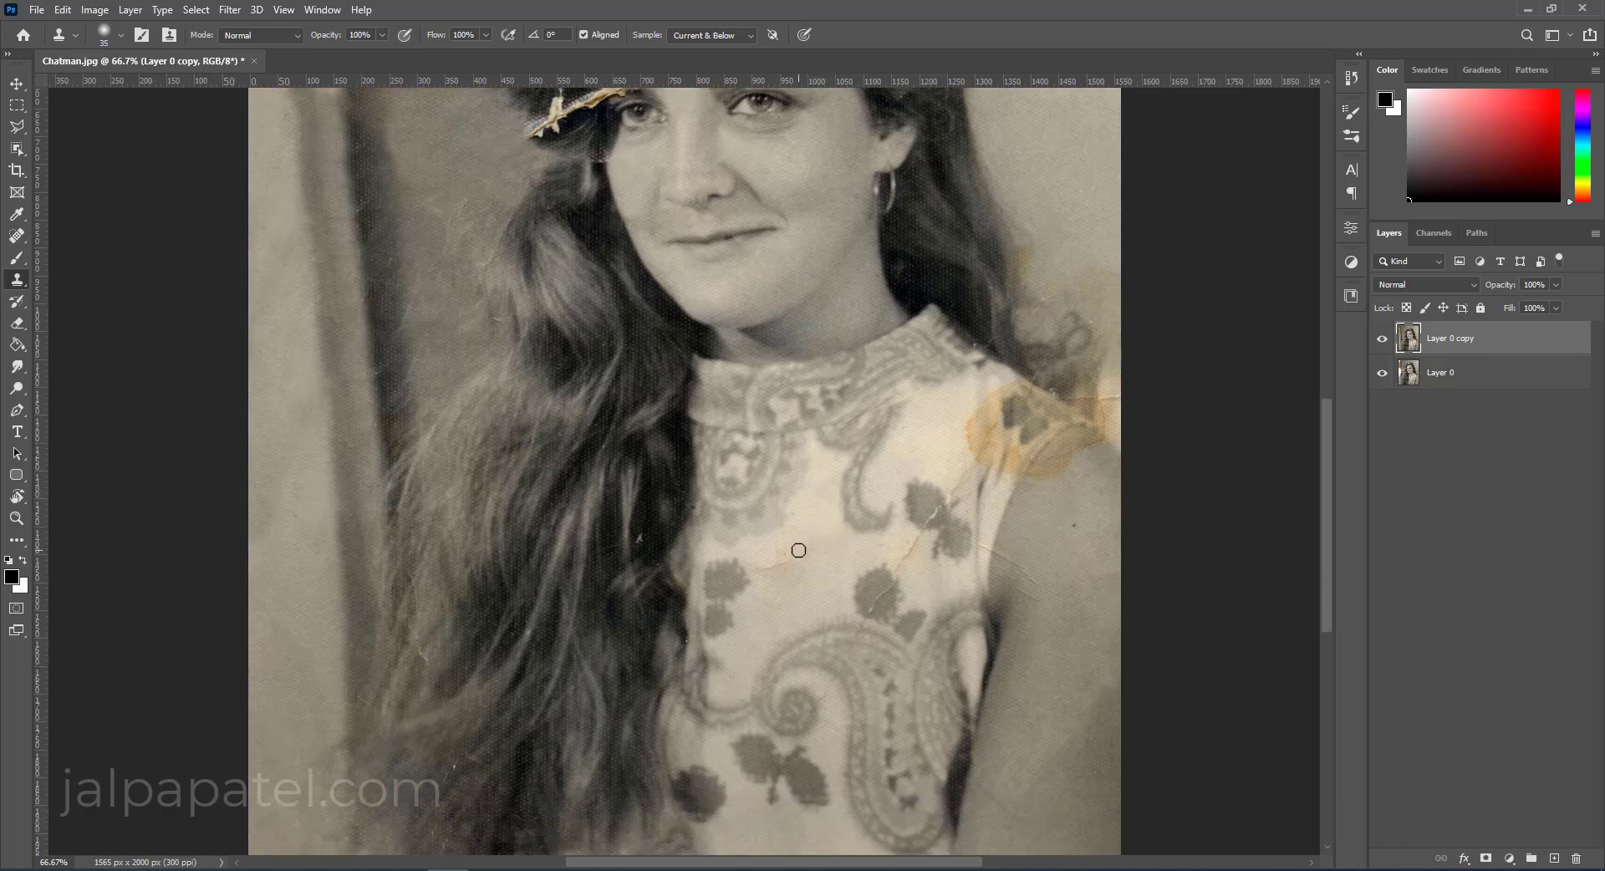
pyautogui.moveTo(799, 549)
pyautogui.mouseDown()
pyautogui.moveTo(766, 563)
pyautogui.moveTo(809, 577)
pyautogui.mouseUp()
pyautogui.press(']')
pyautogui.press(']')
pyautogui.press('[')
pyautogui.moveTo(906, 561); pyautogui.dragTo(914, 558)
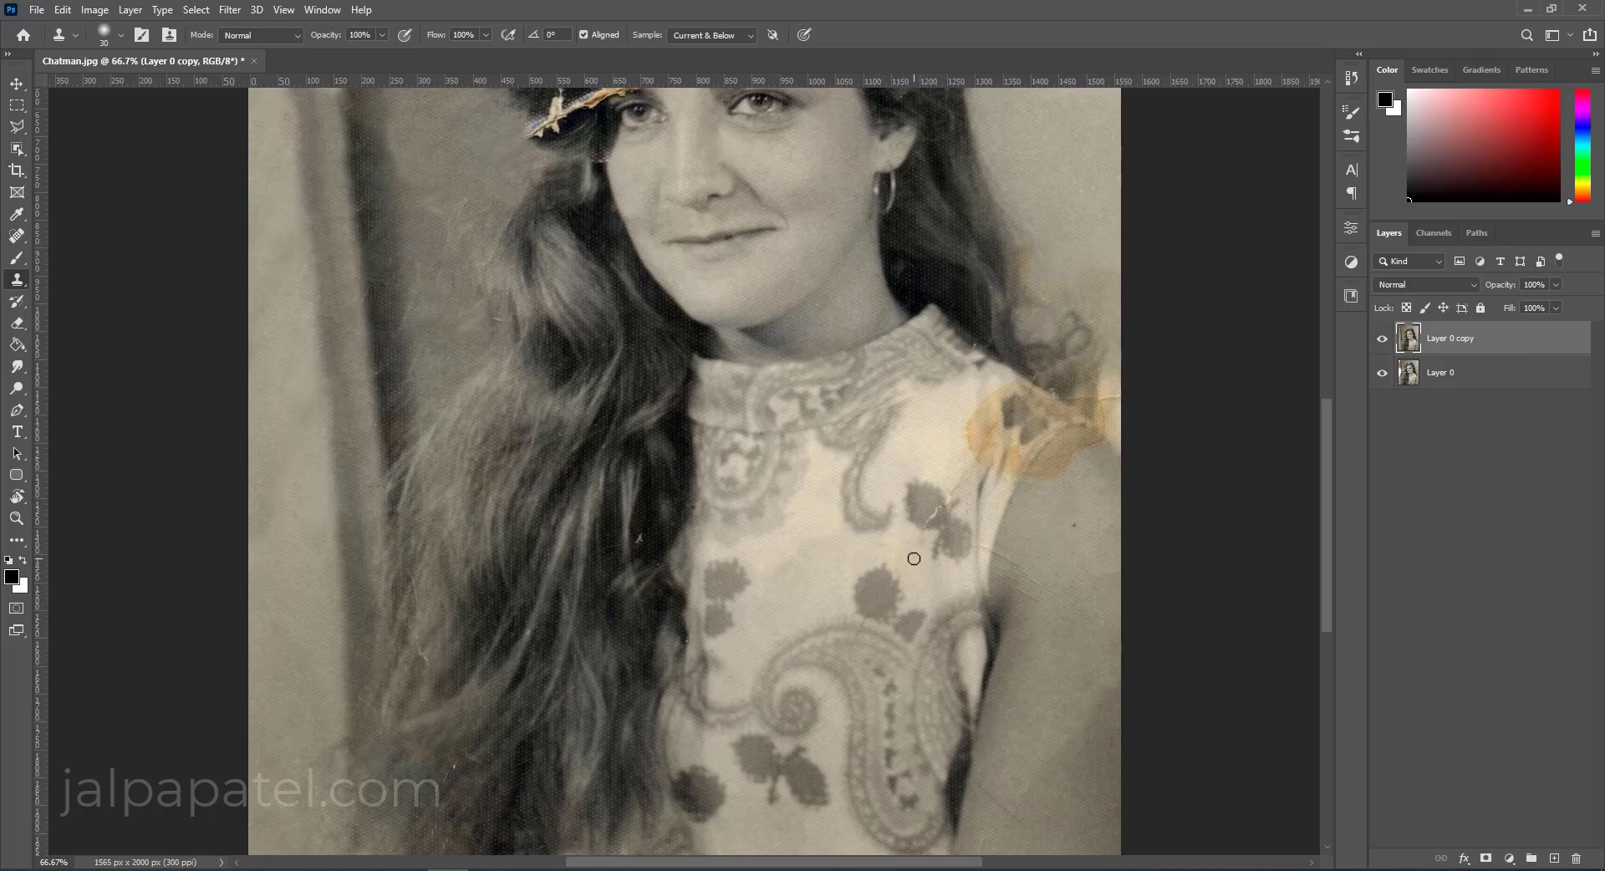
pyautogui.click(951, 491)
# Clone over the orange shoulder stain, then soften the stain near the arm at 55% opacity.
pyautogui.press(']')
pyautogui.press(']')
pyautogui.press(']')
pyautogui.moveTo(975, 404)
pyautogui.mouseDown()
pyautogui.moveTo(974, 480)
pyautogui.moveTo(1017, 586)
pyautogui.mouseUp()
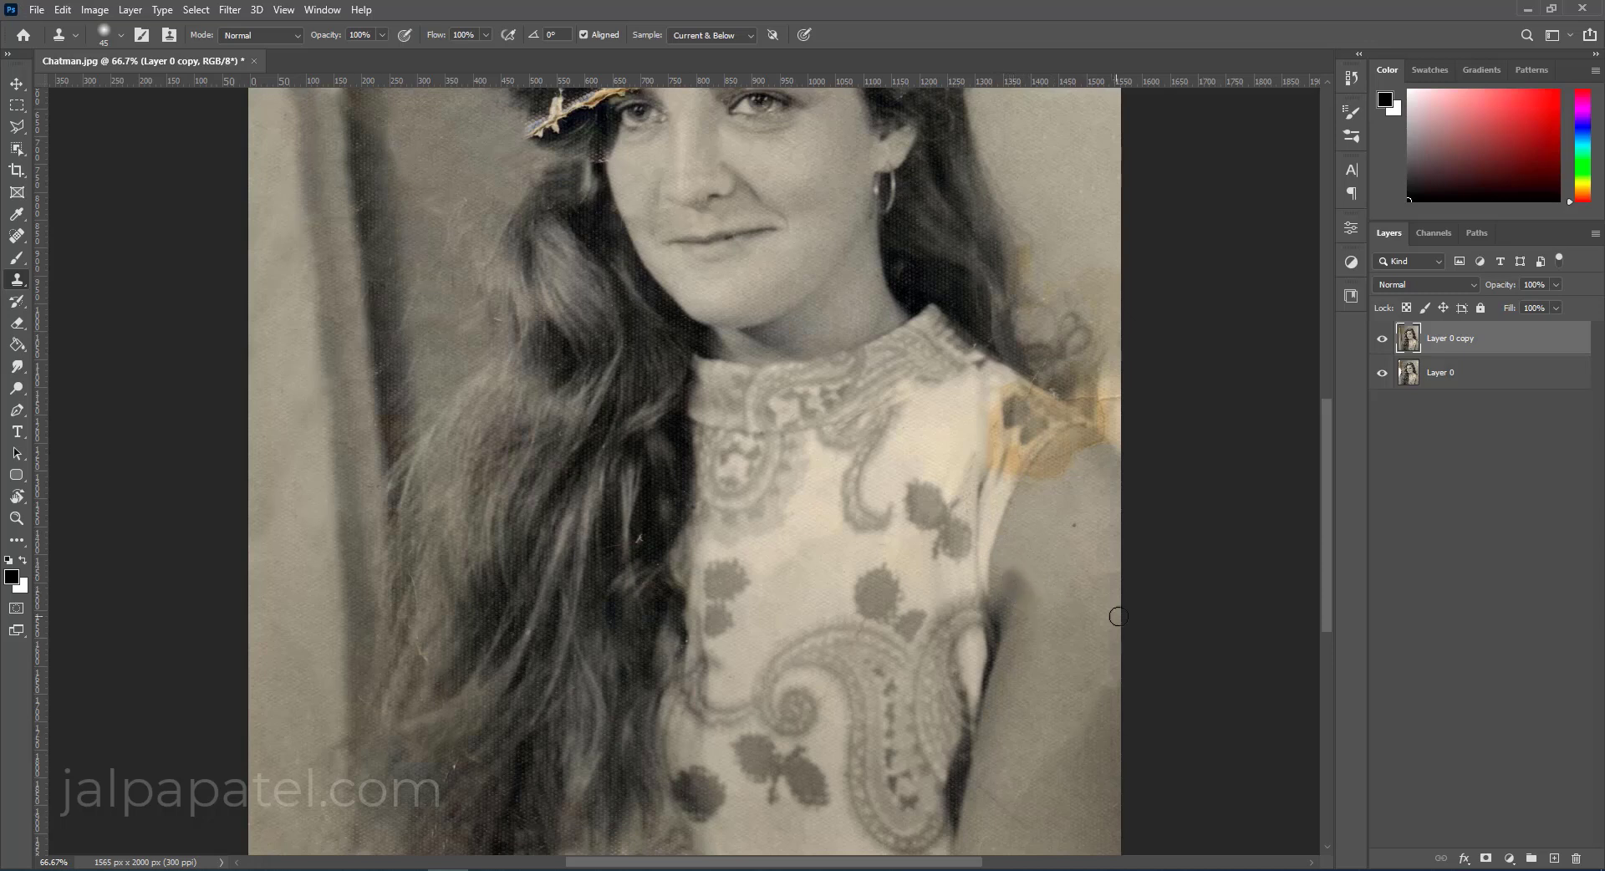
pyautogui.click(259, 35)
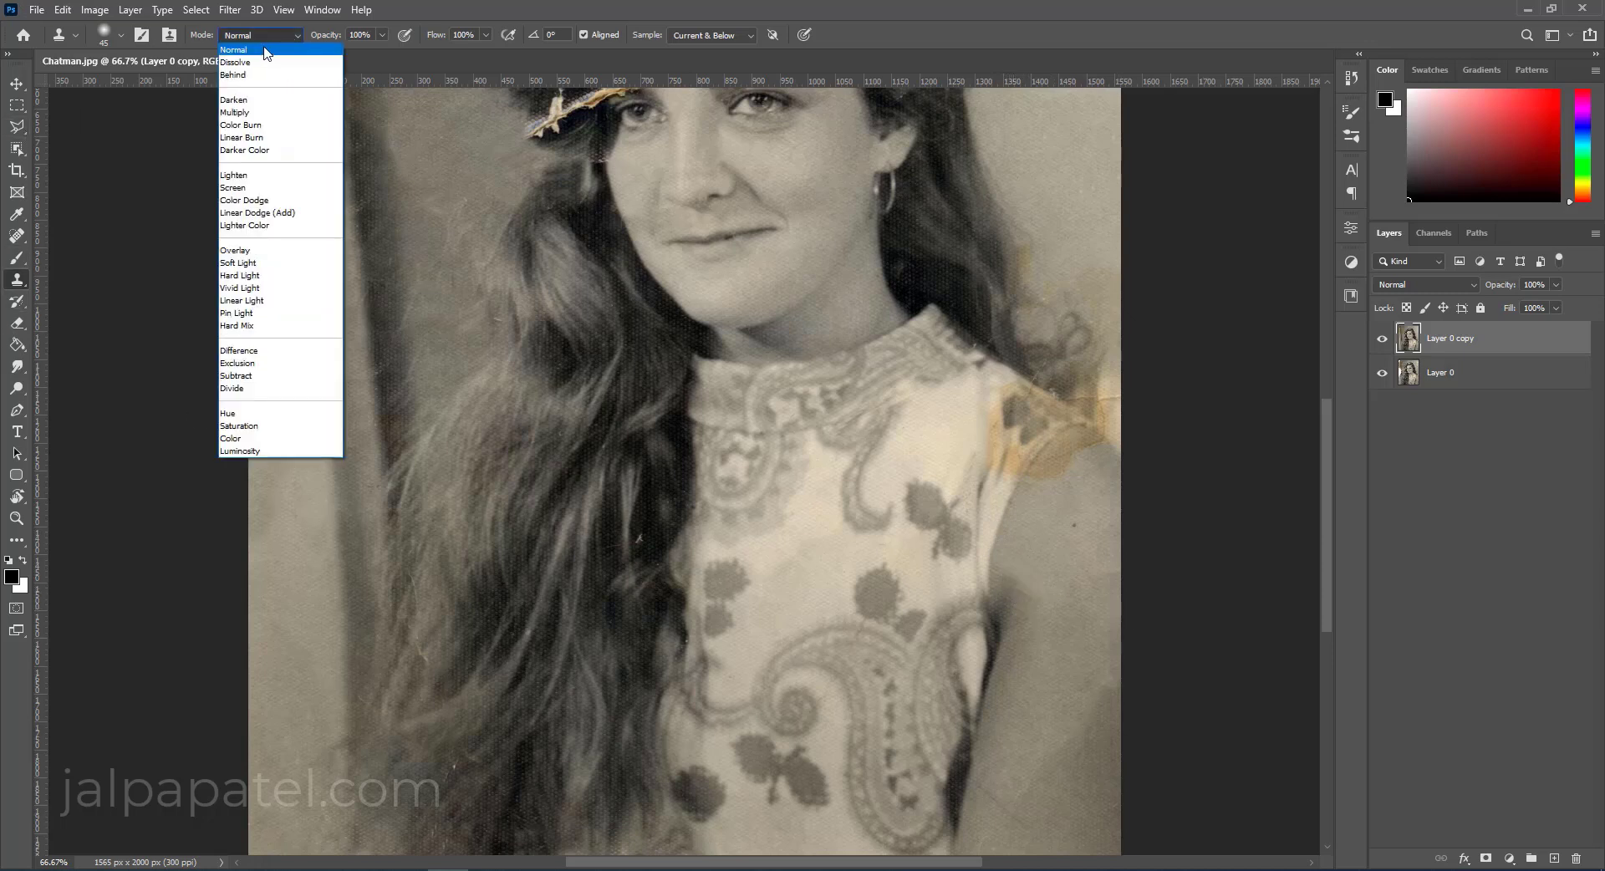
pyautogui.click(378, 35)
pyautogui.write('55')
pyautogui.click(1019, 586)
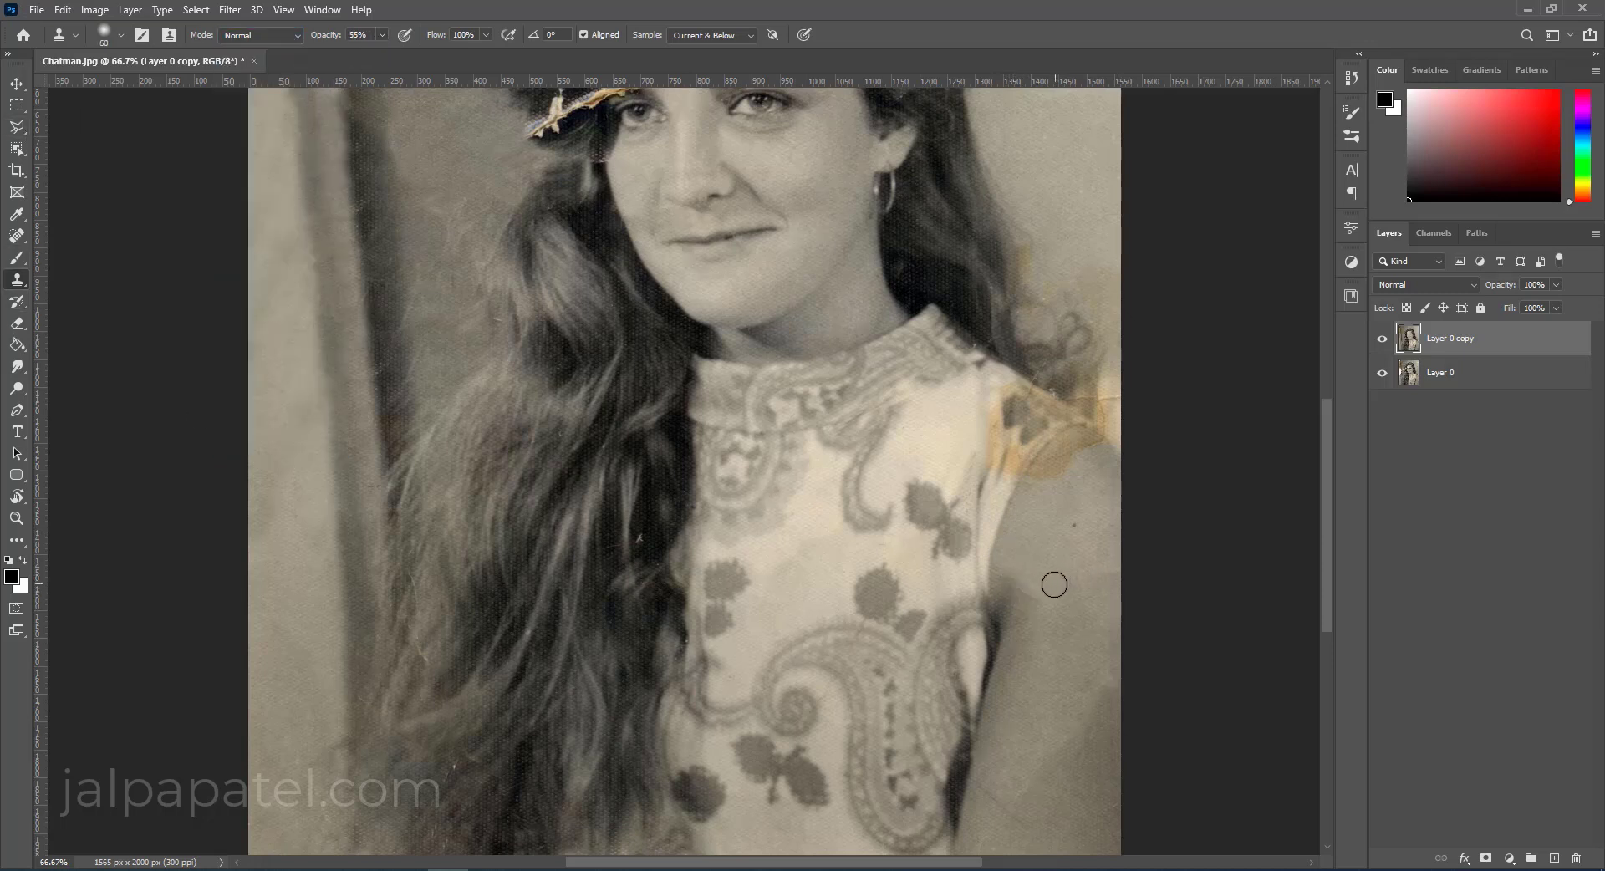
pyautogui.press(']')
pyautogui.press(']')
pyautogui.press(']')
pyautogui.moveTo(1011, 589)
pyautogui.mouseDown()
pyautogui.moveTo(1017, 560)
pyautogui.moveTo(1046, 598)
pyautogui.moveTo(1035, 566)
pyautogui.moveTo(1032, 595)
pyautogui.mouseUp()
pyautogui.hotkey('ctrl', '-')
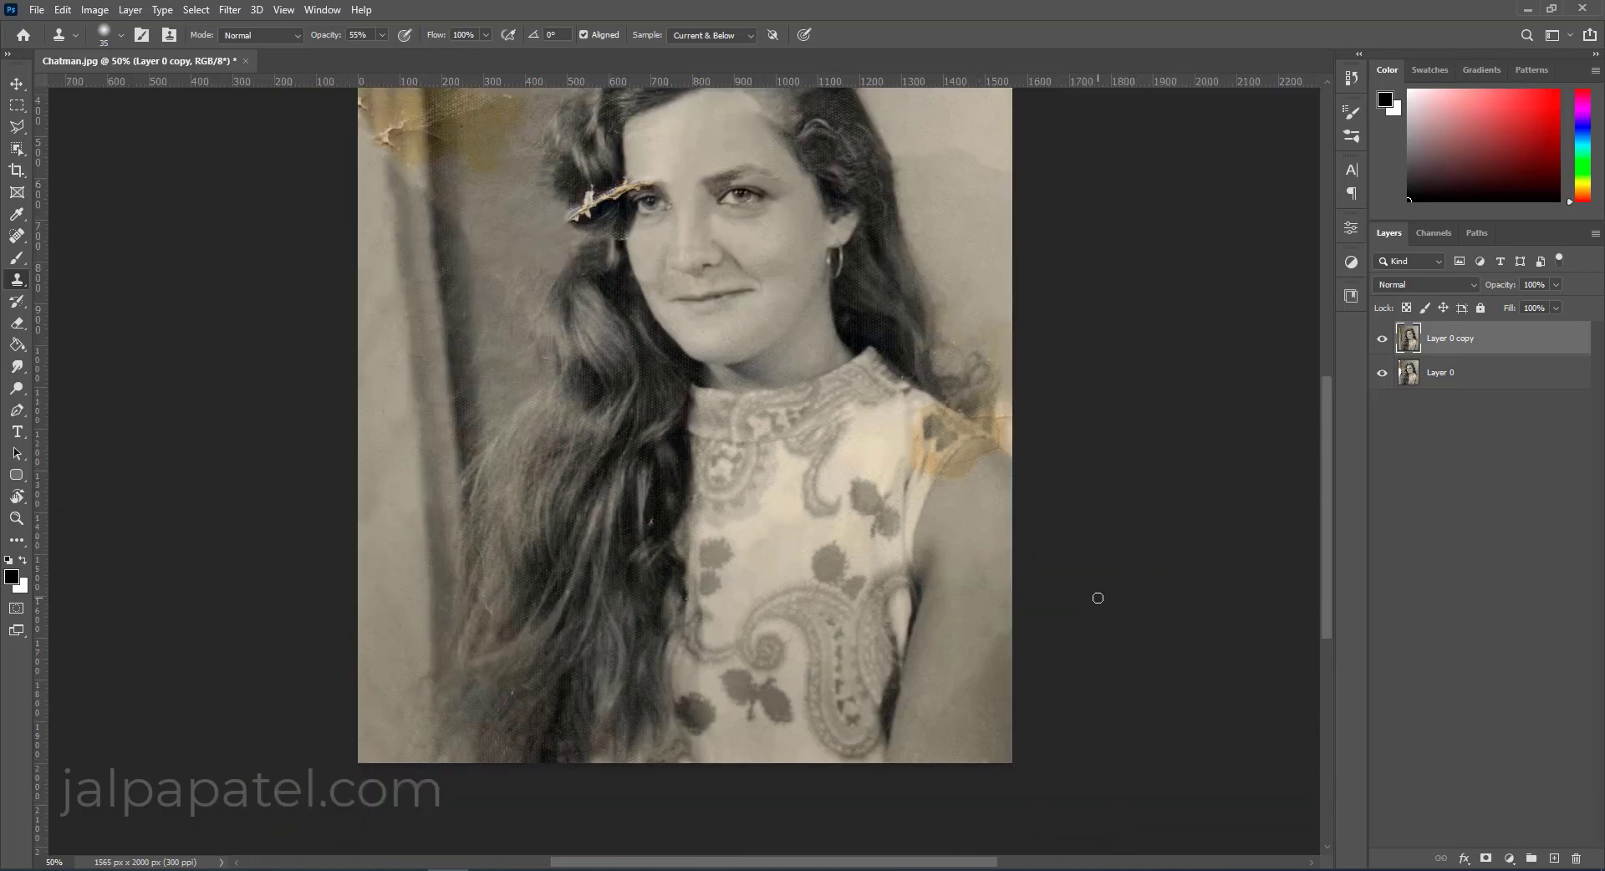
pyautogui.hotkey('ctrl', '+')
pyautogui.scroll(2, 985, 666)
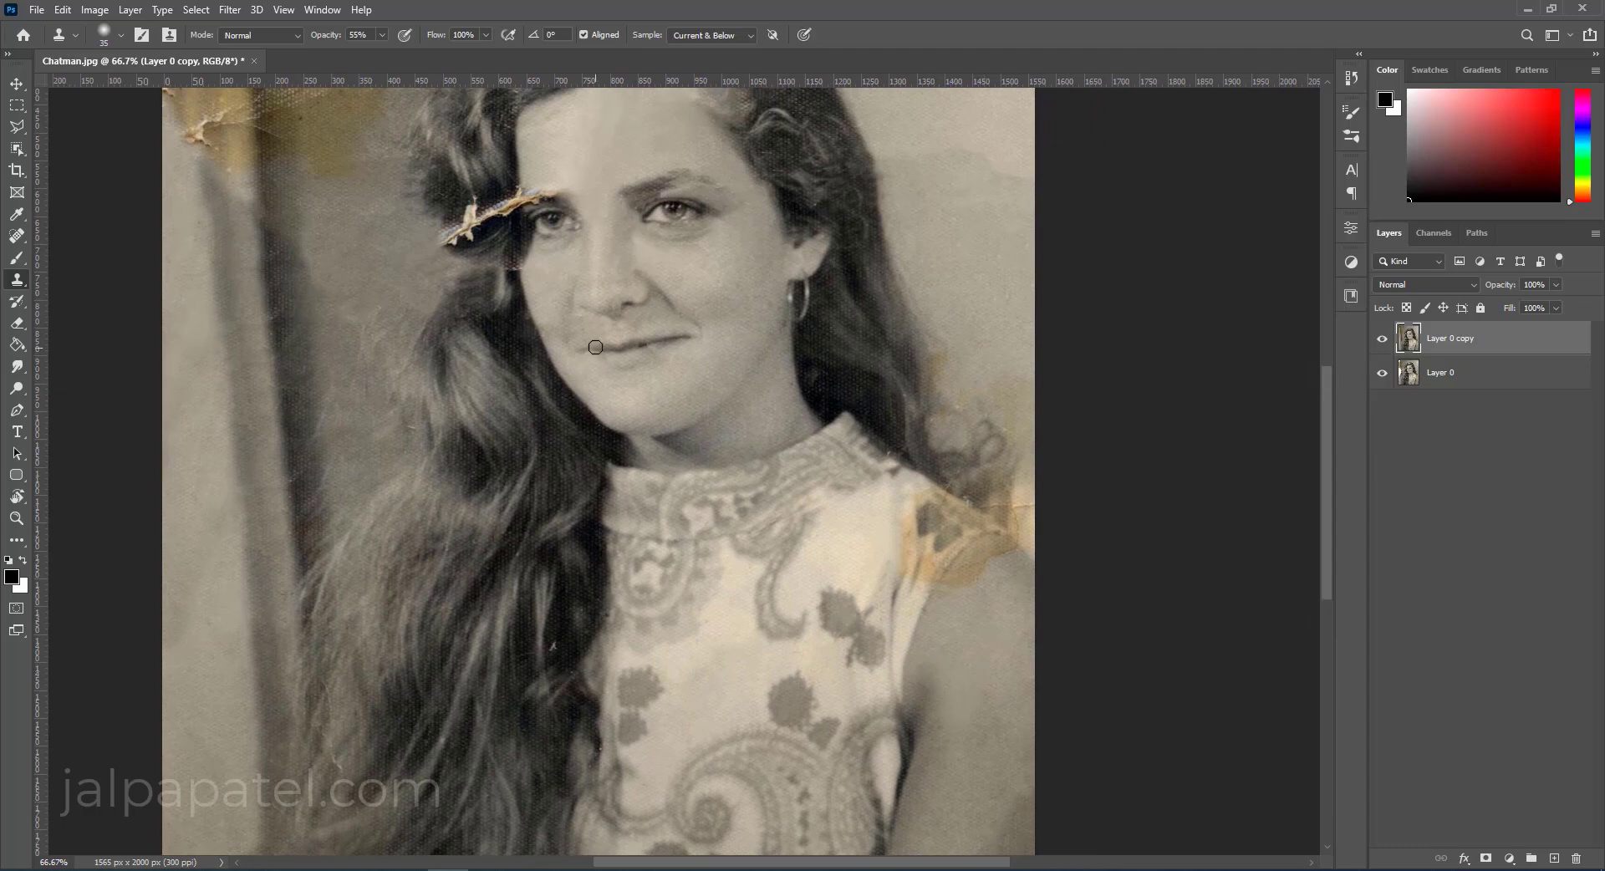
pyautogui.scroll(3, 644, 576)
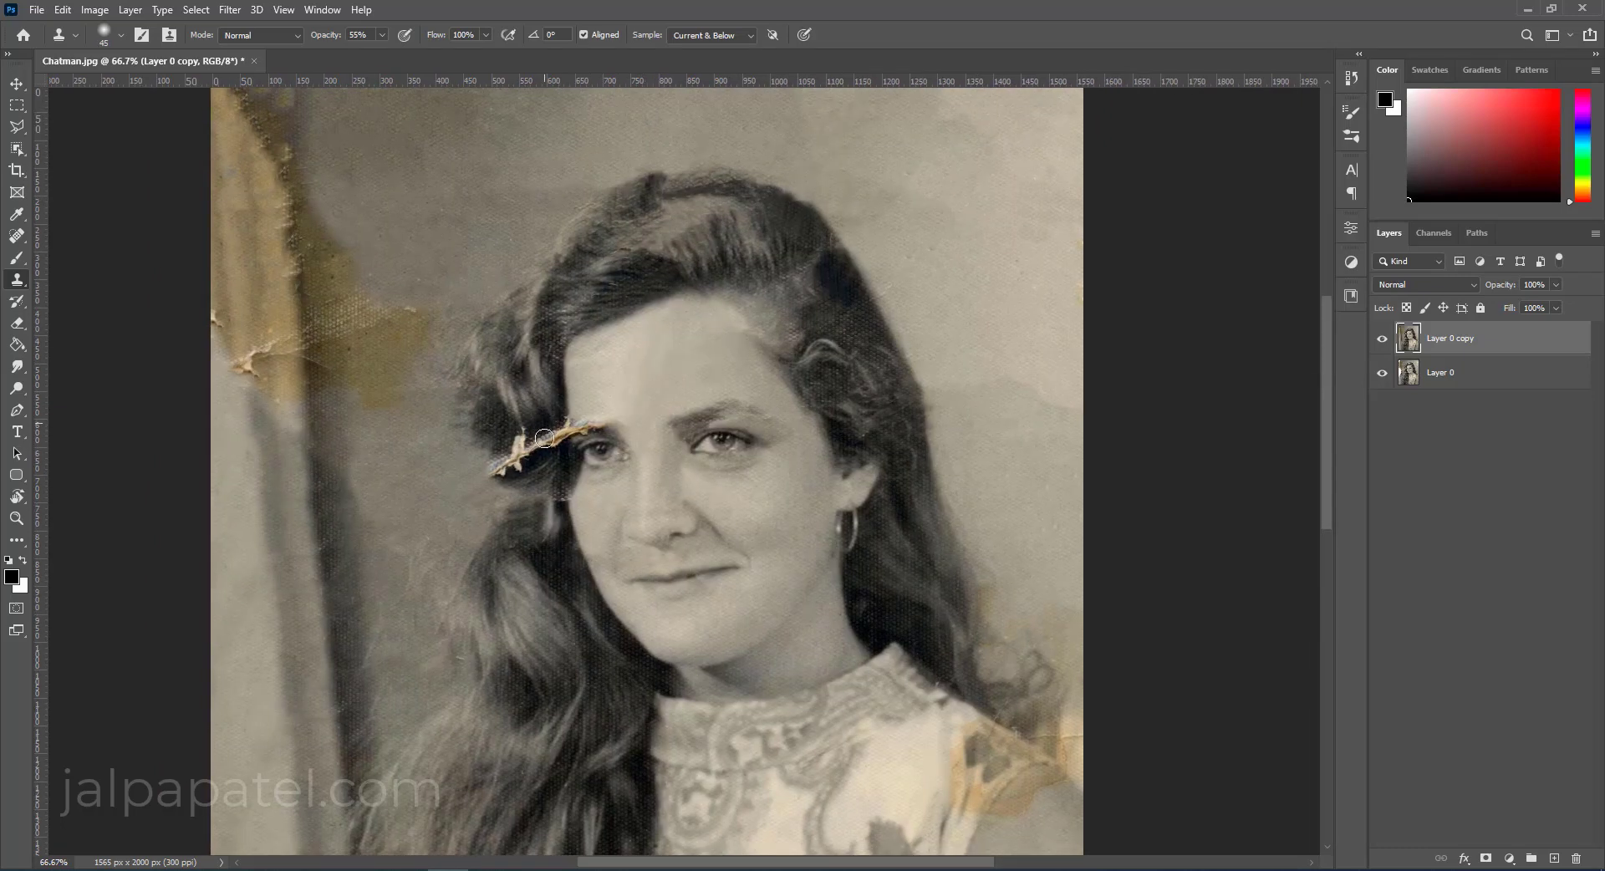
# At 100% opacity, clone hair texture over the torn strip on the left eyebrow.
pyautogui.moveTo(377, 37); pyautogui.dragTo(426, 57)
pyautogui.moveTo(542, 430)
pyautogui.mouseDown()
pyautogui.moveTo(516, 434)
pyautogui.moveTo(493, 477)
pyautogui.mouseUp()
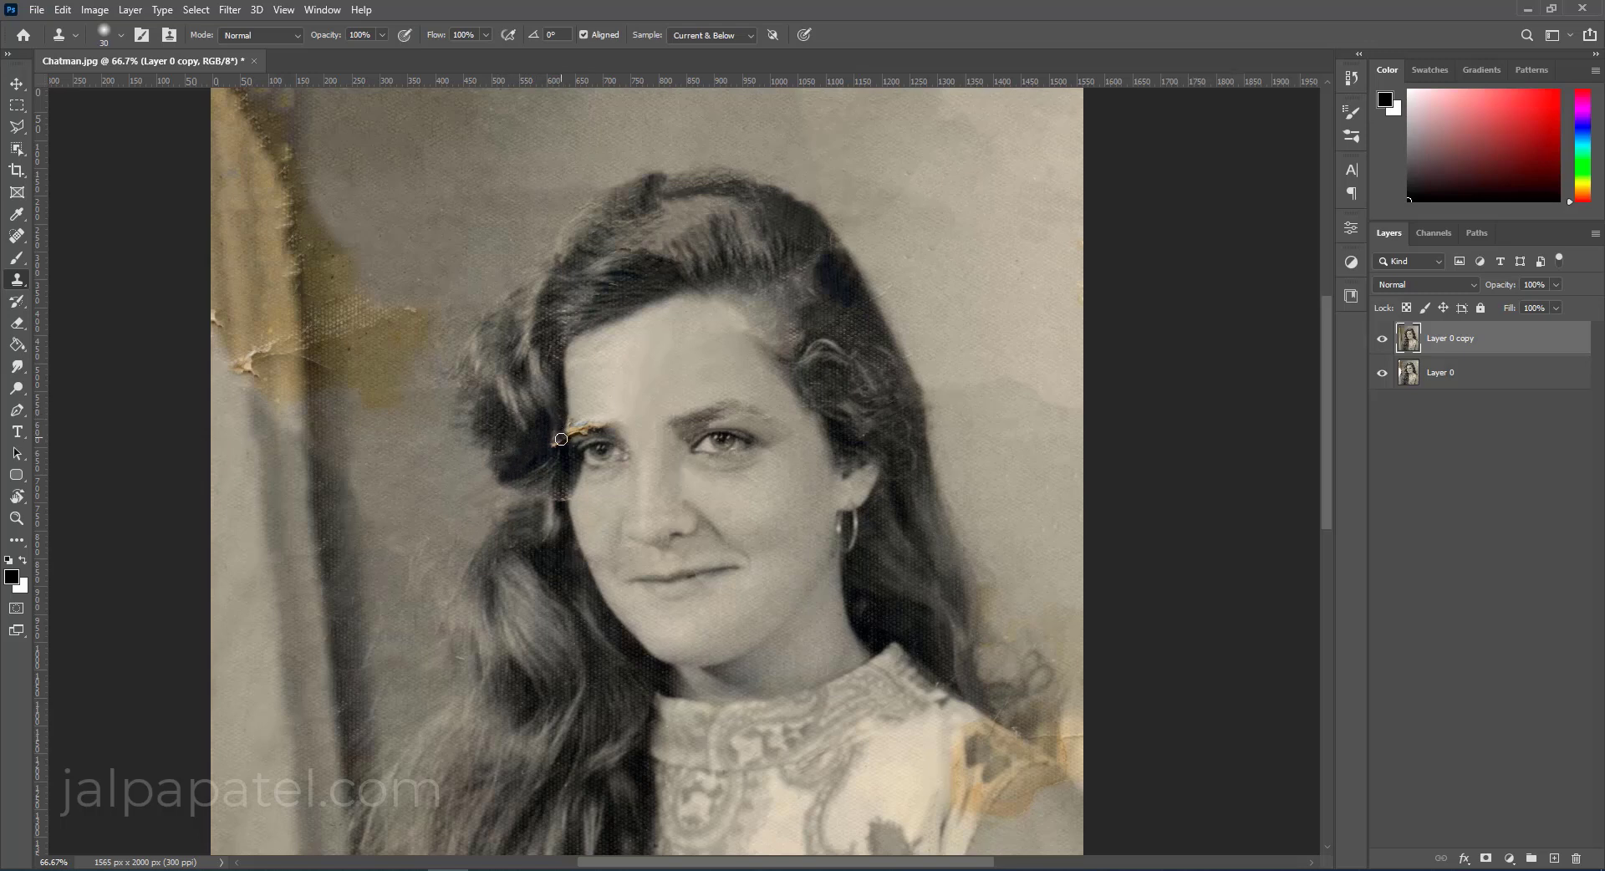
pyautogui.moveTo(560, 437); pyautogui.dragTo(551, 447)
# With a 125 px brush, clone grey backdrop over the yellow stain on the curtain edge.
pyautogui.press(']')
pyautogui.press(']')
pyautogui.press(']')
pyautogui.moveTo(308, 394); pyautogui.dragTo(232, 363)
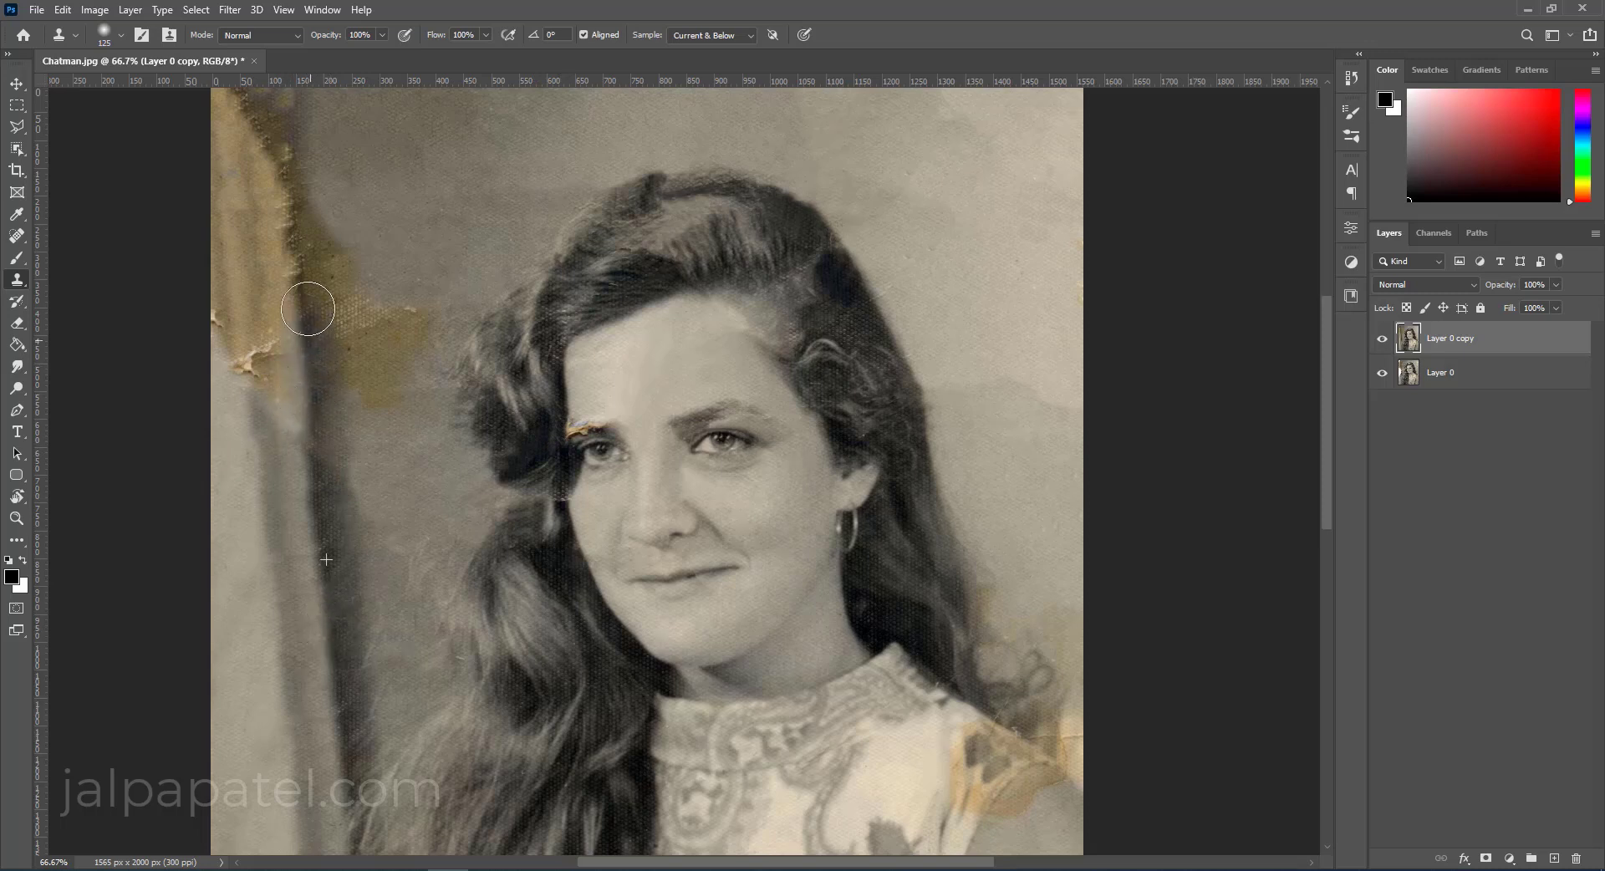
pyautogui.scroll(2, 440, 222)
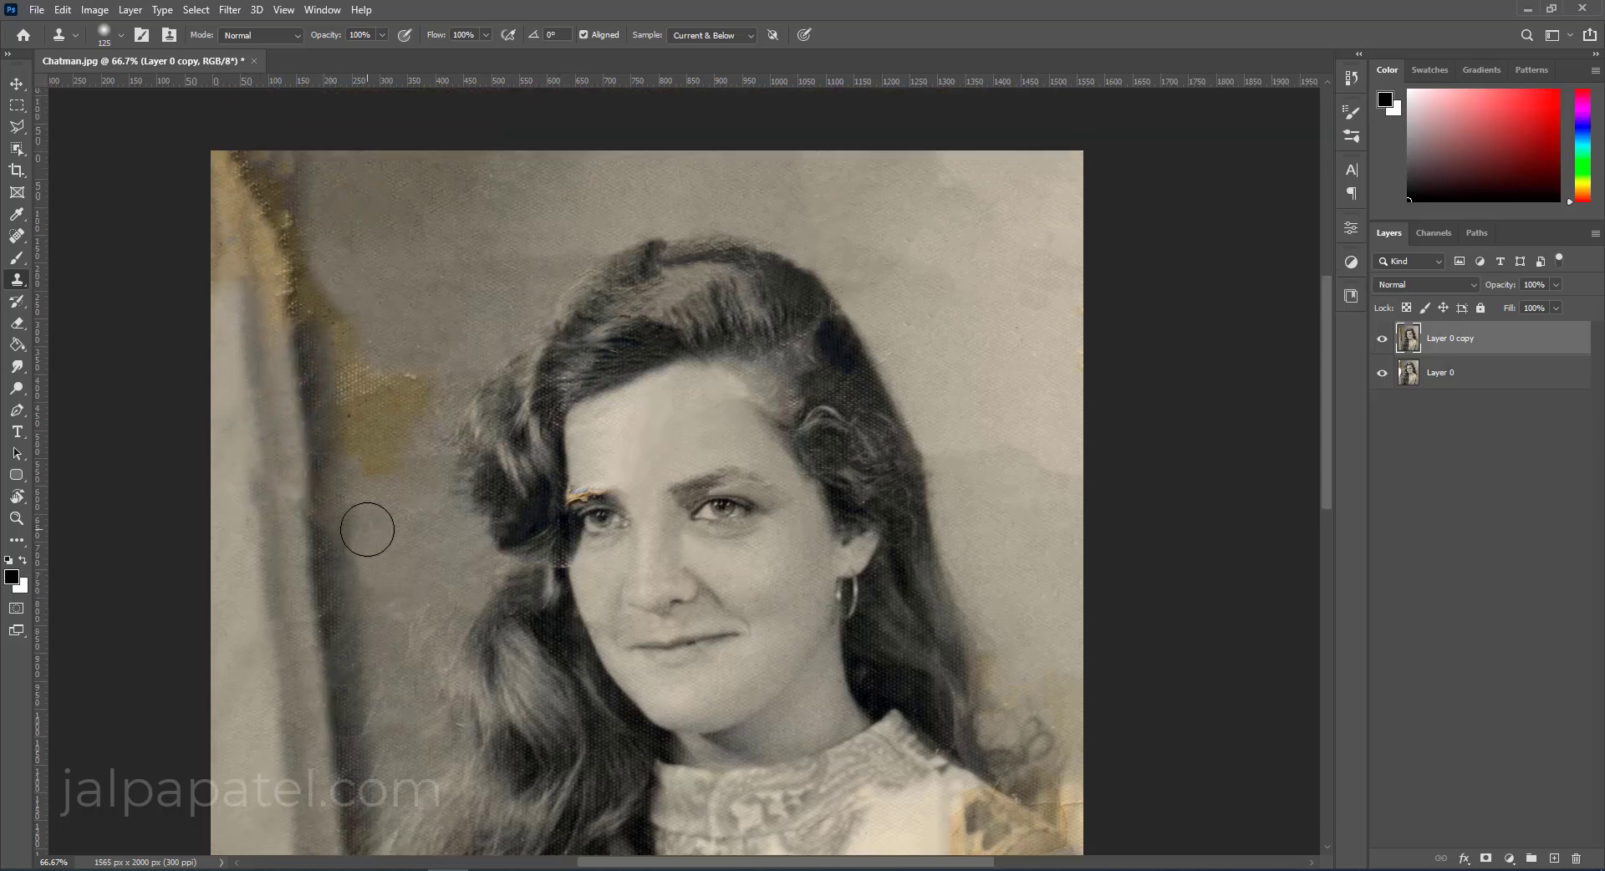
pyautogui.moveTo(409, 385)
pyautogui.mouseDown()
pyautogui.moveTo(383, 244)
pyautogui.moveTo(397, 341)
pyautogui.moveTo(369, 370)
pyautogui.moveTo(375, 319)
pyautogui.moveTo(279, 264)
pyautogui.moveTo(323, 394)
pyautogui.moveTo(341, 244)
pyautogui.moveTo(280, 251)
pyautogui.moveTo(229, 158)
pyautogui.moveTo(200, 229)
pyautogui.moveTo(242, 267)
pyautogui.moveTo(236, 172)
pyautogui.mouseUp()
pyautogui.keyDown('alt'); pyautogui.click(308, 470); pyautogui.keyUp('alt')
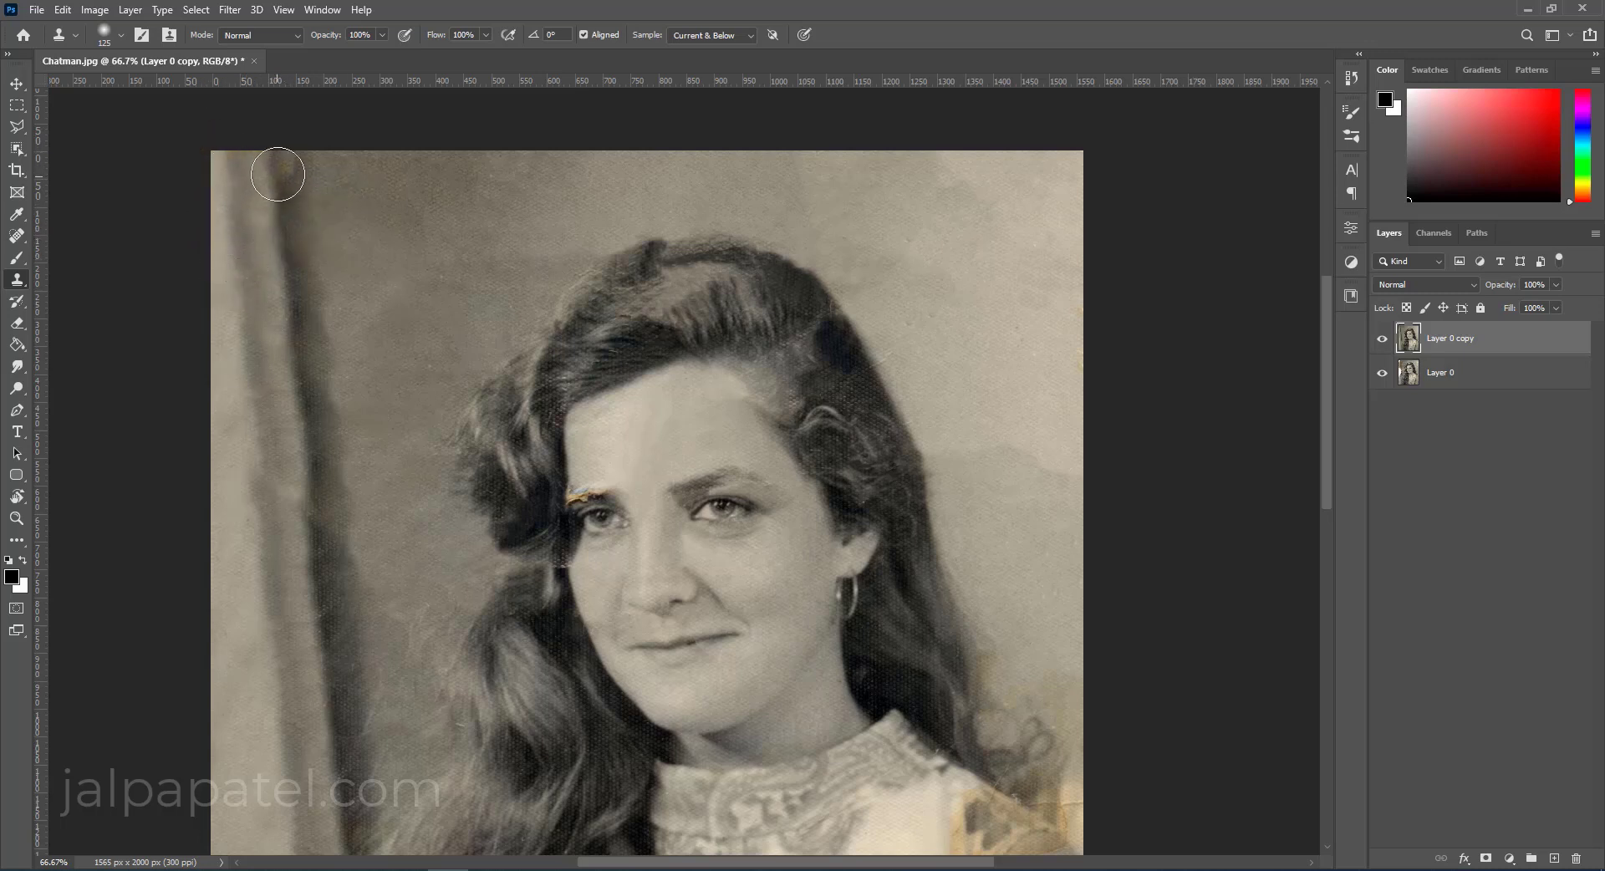
pyautogui.scroll(-2, 1041, 521)
# With a 50 px brush, grey out the orange stain beside the shoulder and stray hair at the right edge.
pyautogui.press('[')
pyautogui.press('[')
pyautogui.press('[')
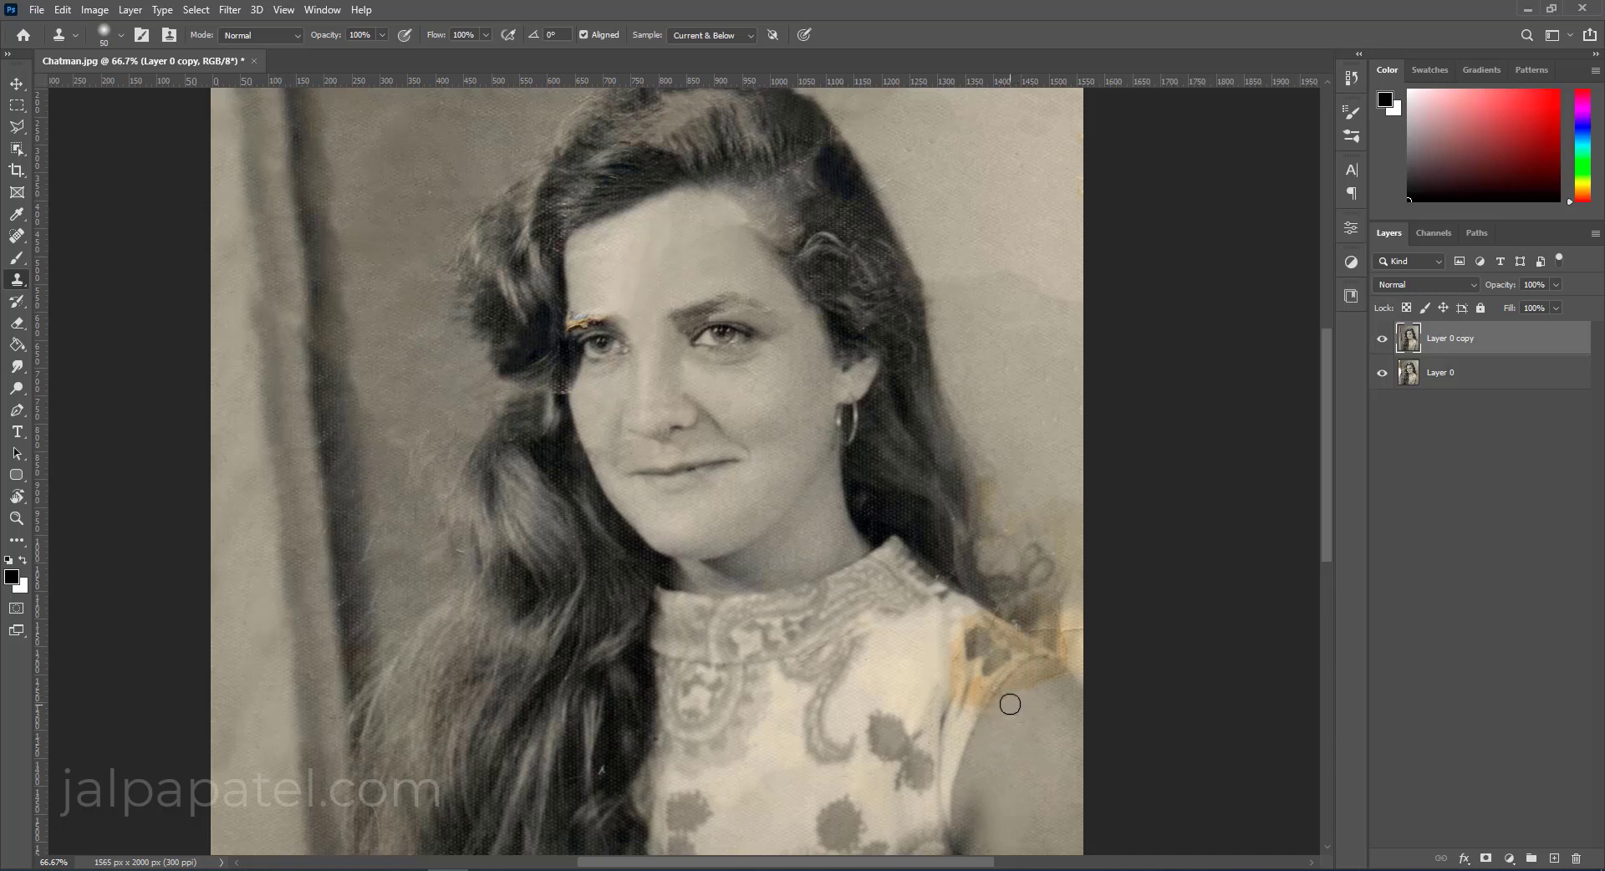
pyautogui.moveTo(1018, 688)
pyautogui.mouseDown()
pyautogui.moveTo(1060, 699)
pyautogui.moveTo(1039, 674)
pyautogui.mouseUp()
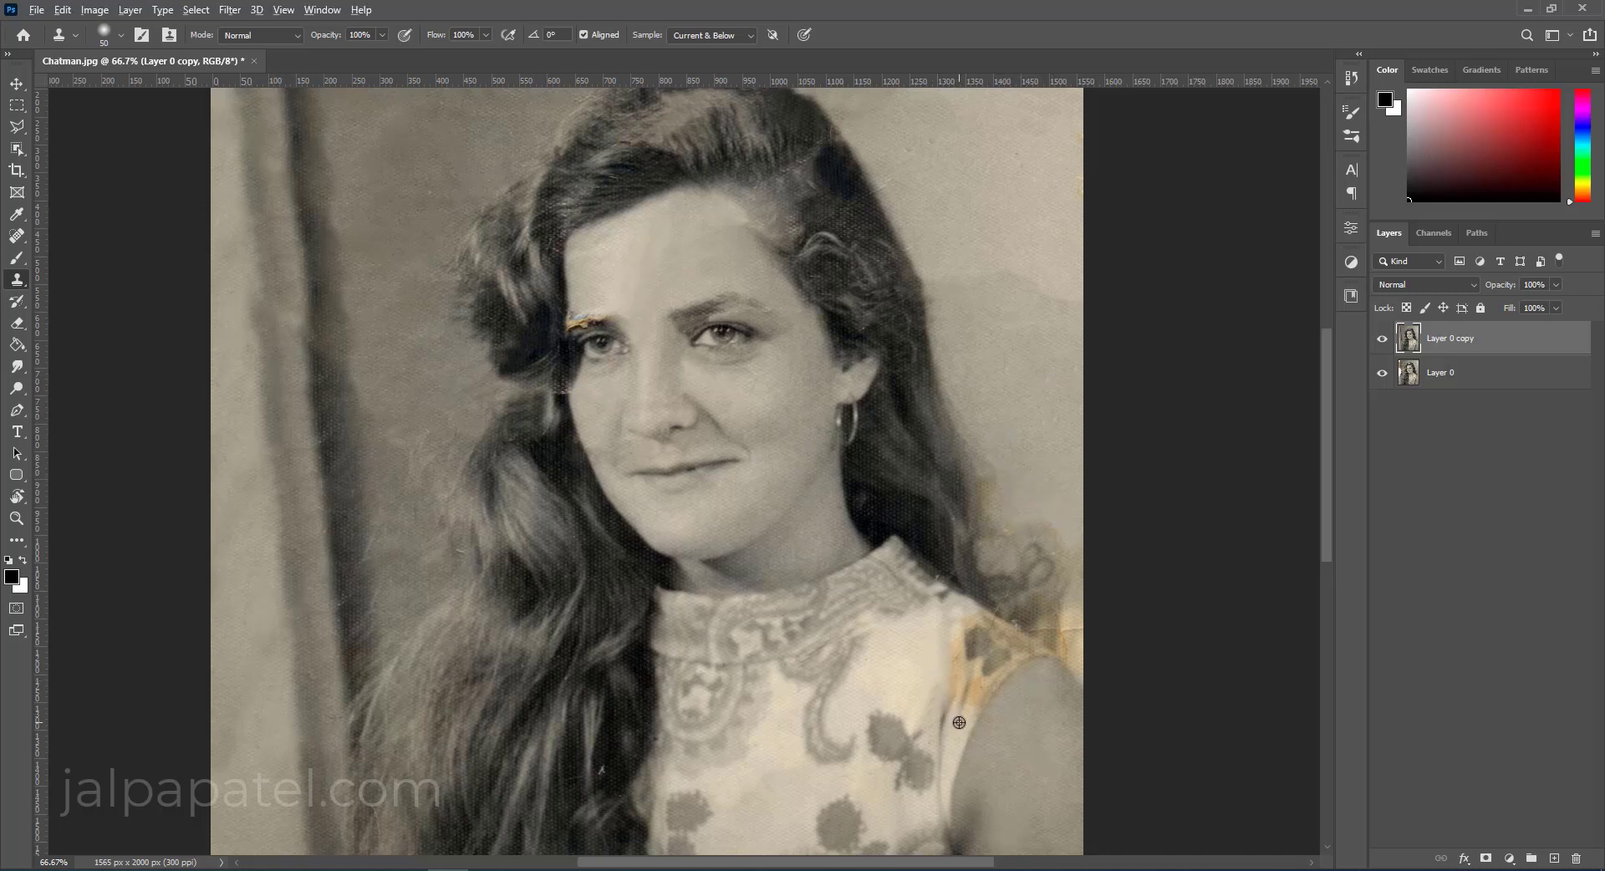
pyautogui.moveTo(949, 710)
pyautogui.mouseDown()
pyautogui.moveTo(973, 687)
pyautogui.moveTo(953, 713)
pyautogui.mouseUp()
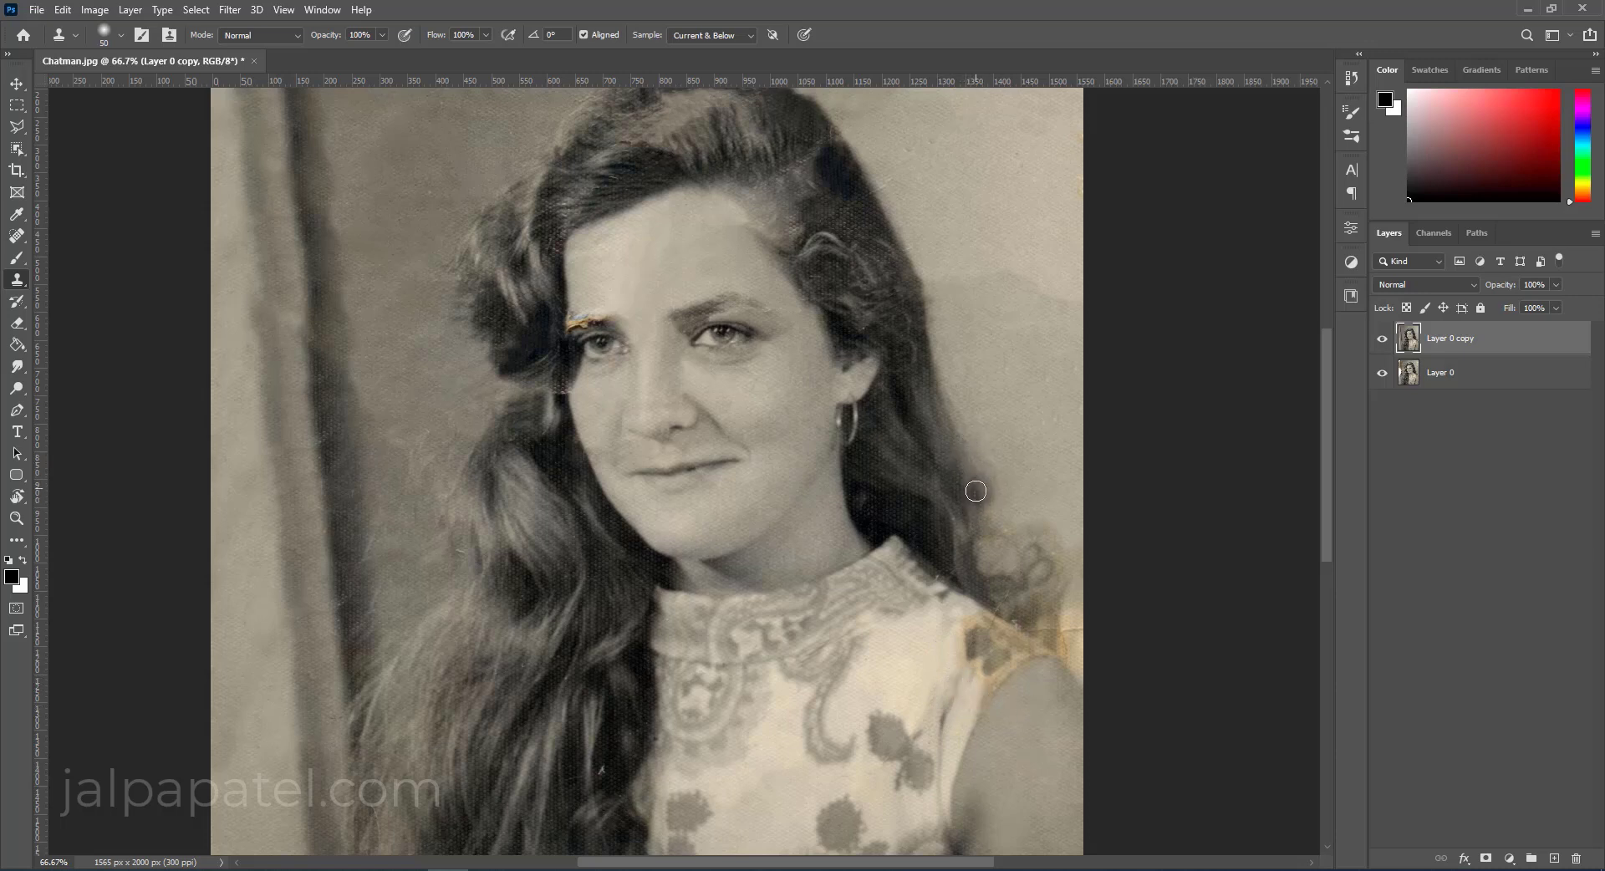
pyautogui.moveTo(972, 510); pyautogui.dragTo(1006, 536)
pyautogui.press(']')
pyautogui.press(']')
pyautogui.scroll(-1, 1028, 688)
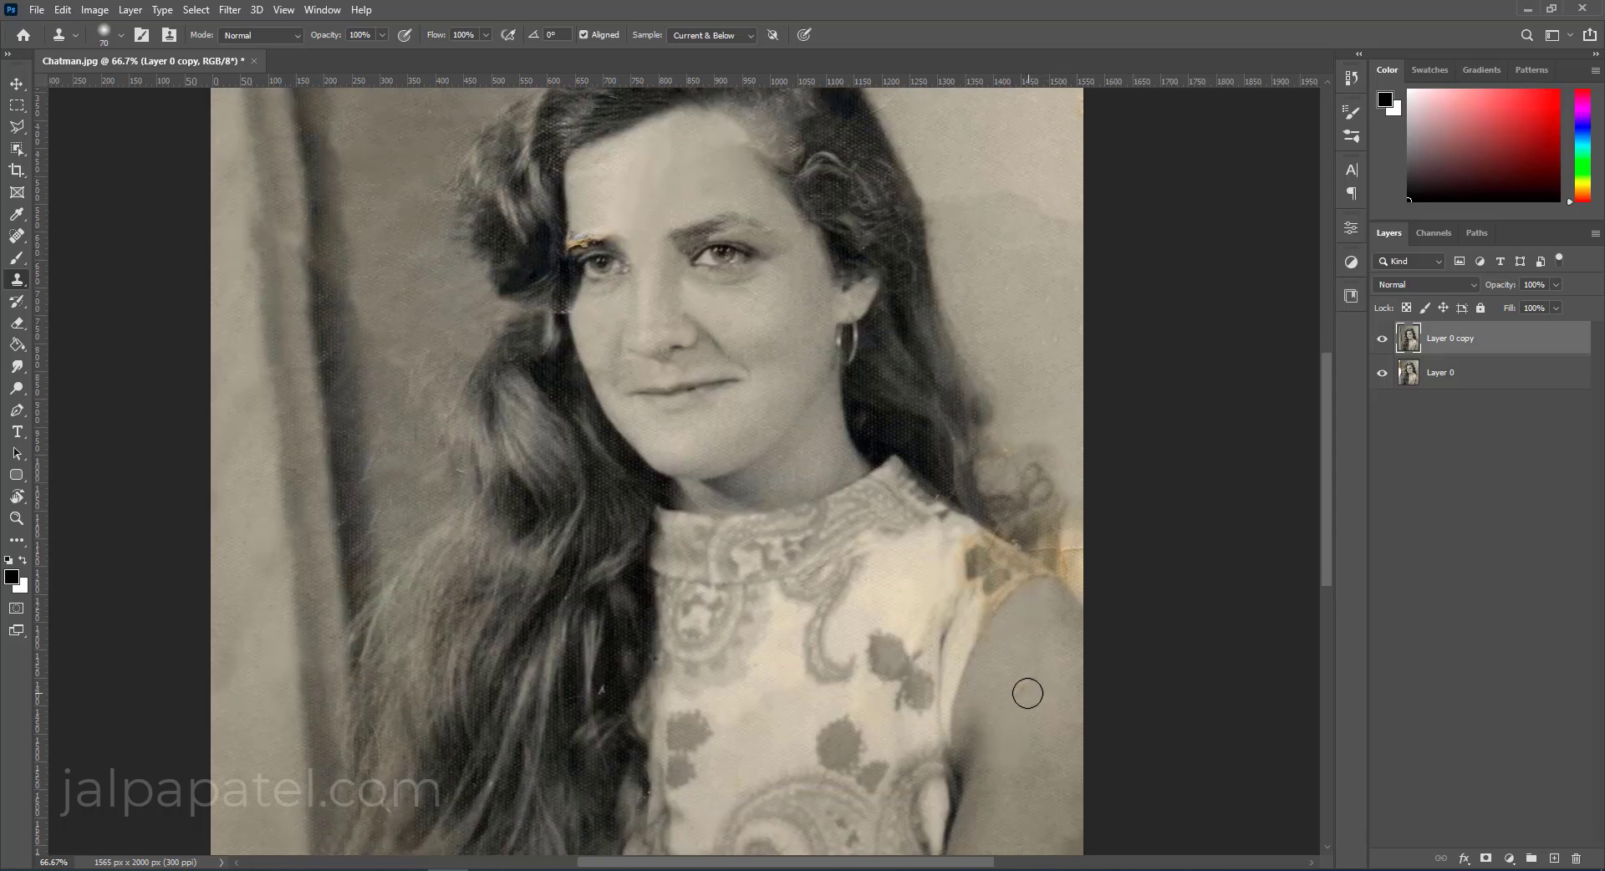
pyautogui.scroll(-1, 1003, 661)
# Zoom to 100% with a 20 px brush and try darkening the eyebrow, undoing both attempts.
pyautogui.hotkey('ctrl', '-')
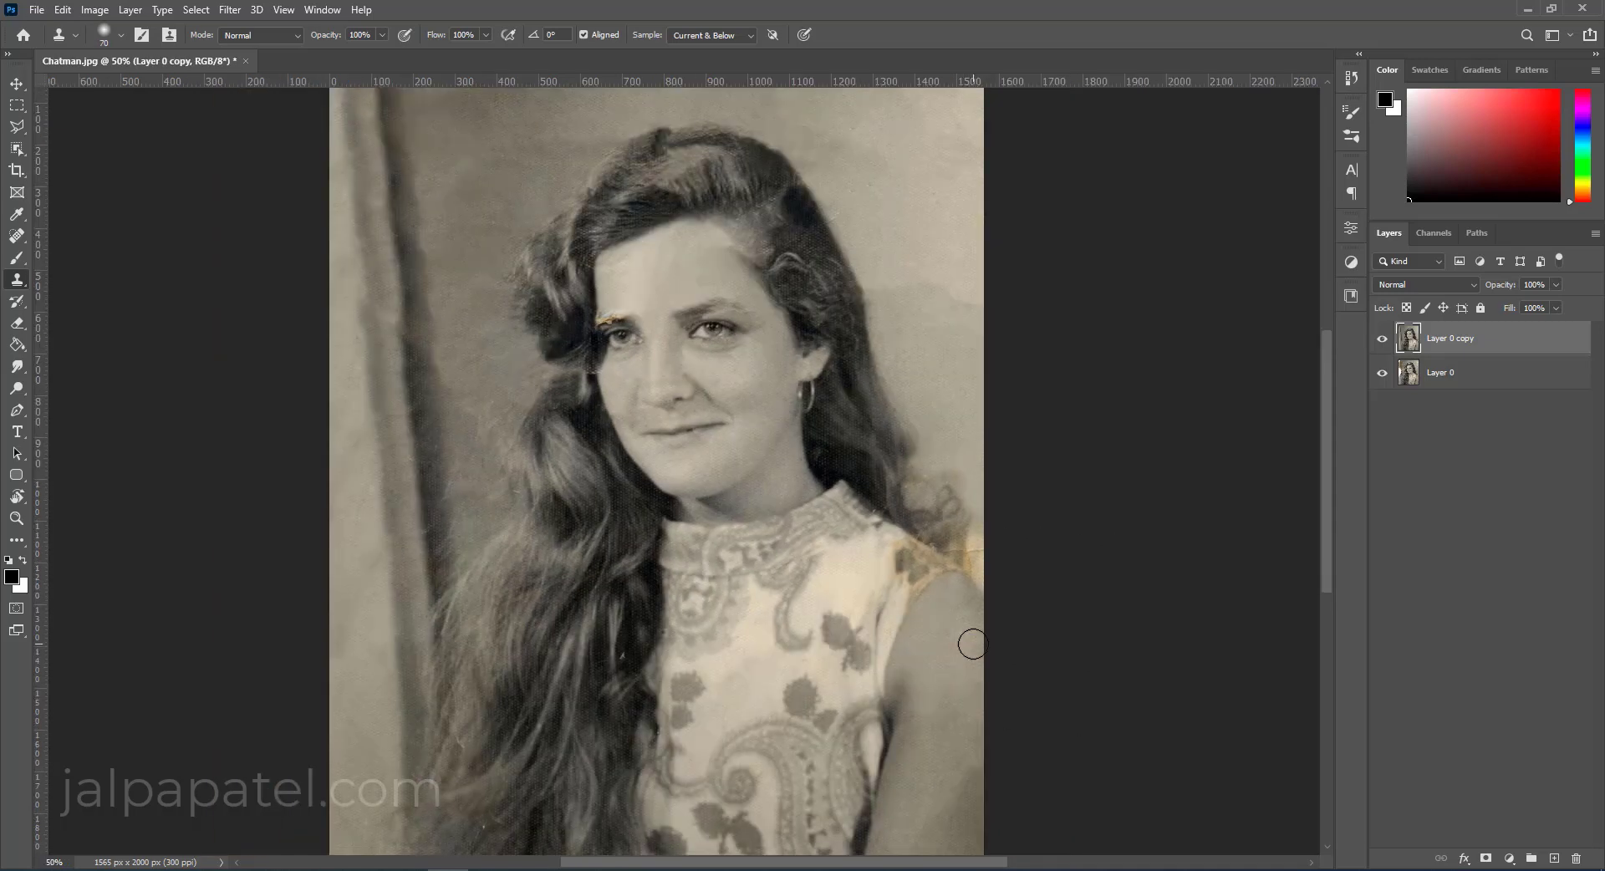
pyautogui.hotkey('ctrl', '+')
pyautogui.hotkey('ctrl', '+')
pyautogui.scroll(5, 736, 618)
pyautogui.press('[')
pyautogui.press('[')
pyautogui.press('[')
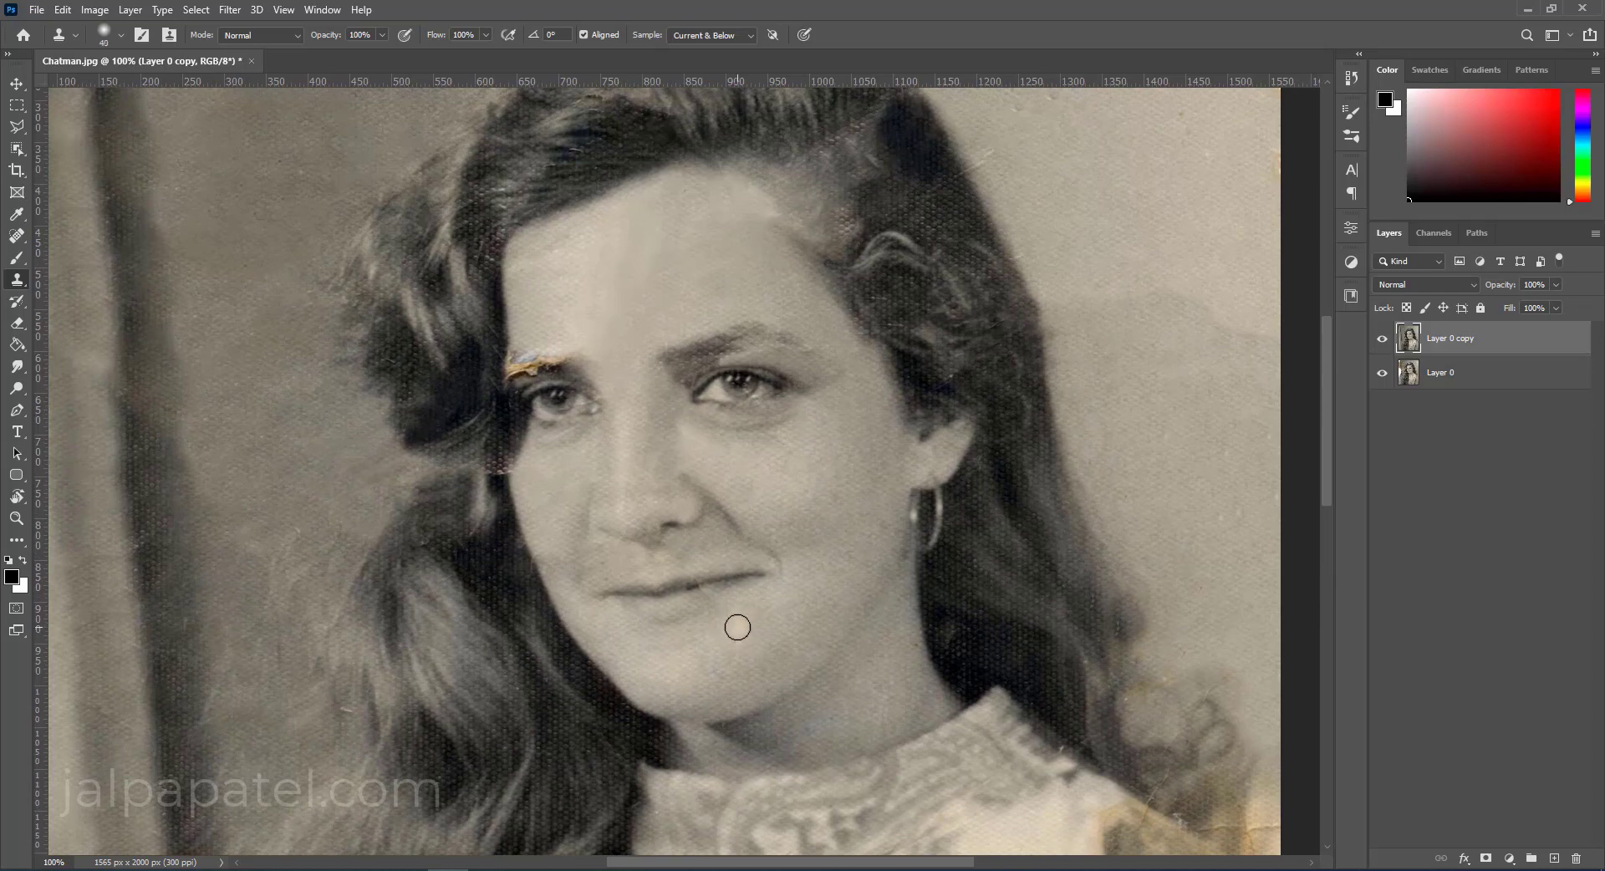
pyautogui.press('[')
pyautogui.press('[')
pyautogui.press('[')
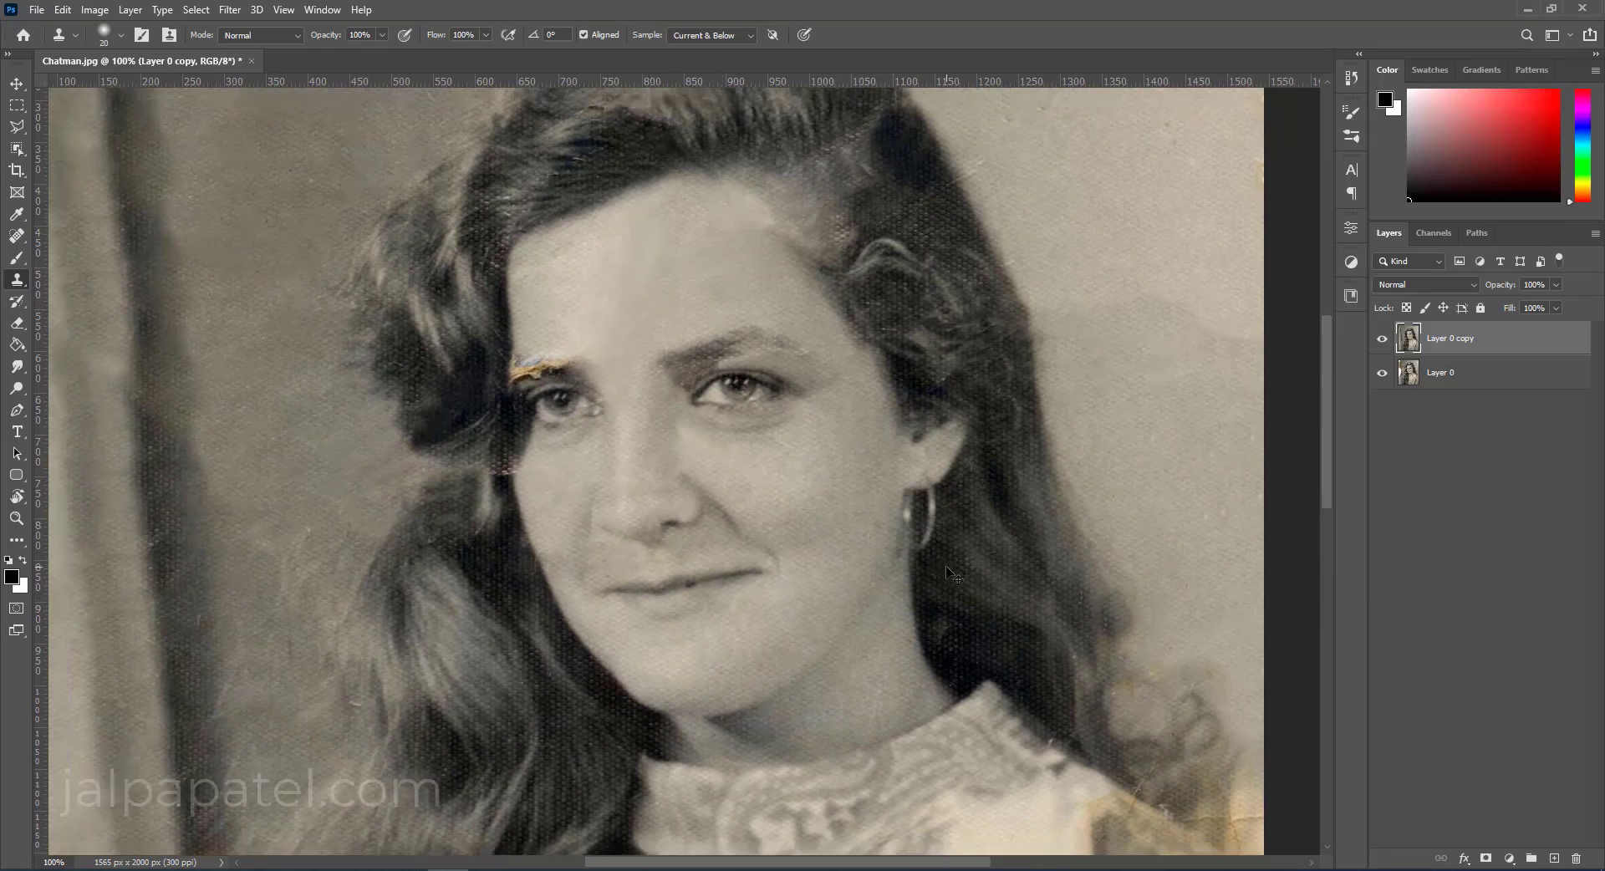
pyautogui.hotkey('ctrl', '+')
pyautogui.scroll(2, 920, 498)
pyautogui.hotkey('ctrl', '-')
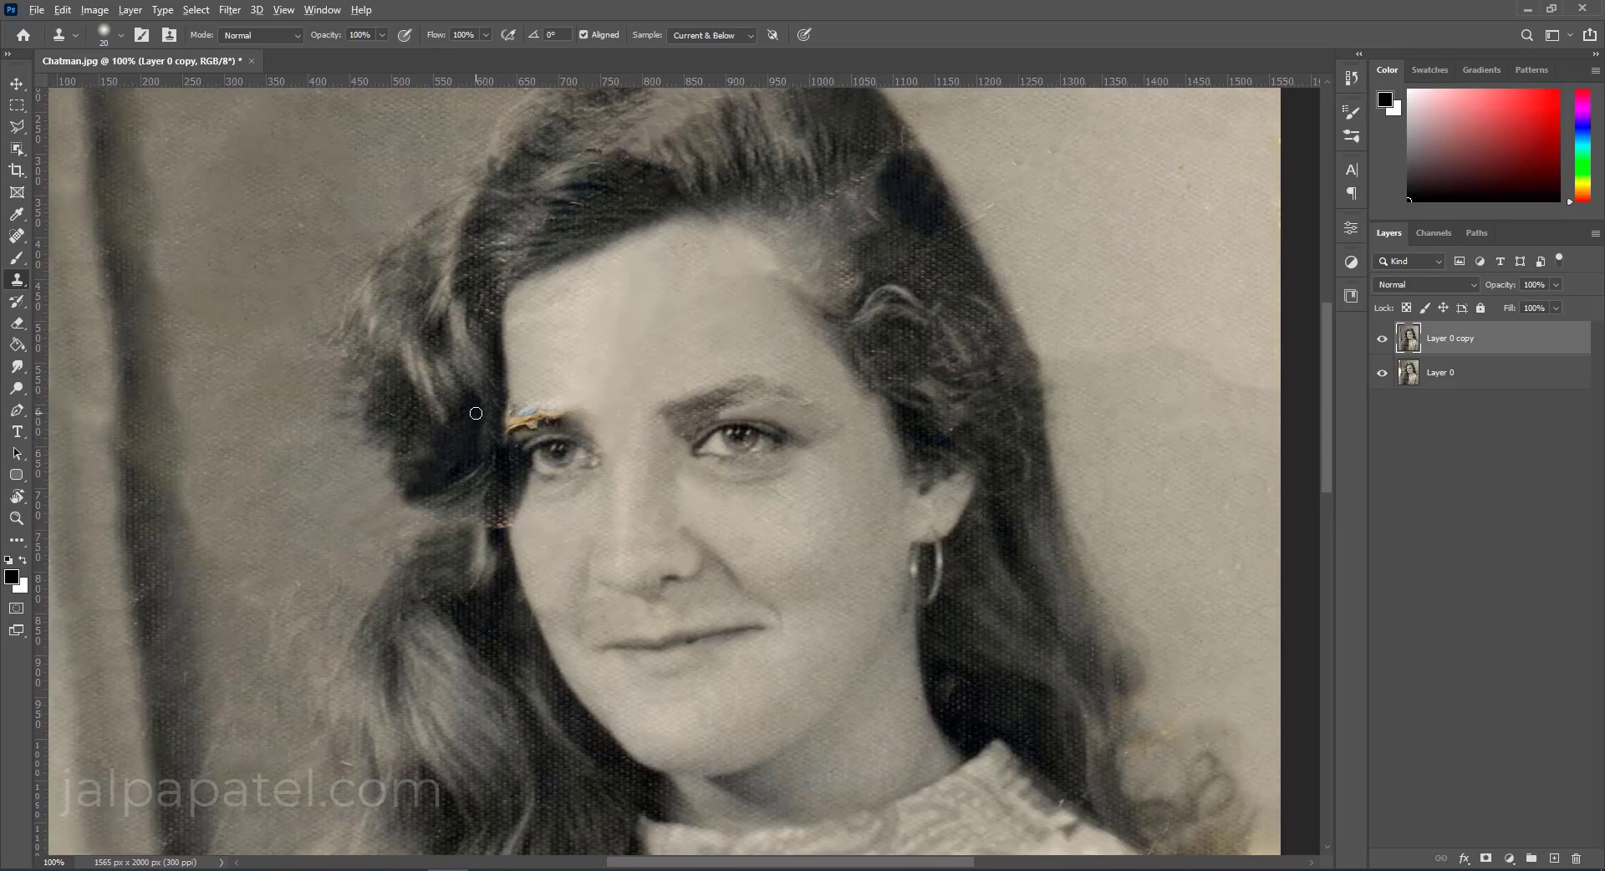
pyautogui.moveTo(564, 414); pyautogui.dragTo(535, 415)
pyautogui.hotkey('ctrl', 'z')
pyautogui.moveTo(557, 420); pyautogui.dragTo(553, 417)
pyautogui.hotkey('ctrl', 'z')
# Clone darker texture over the damaged eyebrow and the hair edge beside the left eye, then zoom to 66.7%.
pyautogui.press(']')
pyautogui.press('[')
pyautogui.keyDown('alt'); pyautogui.click(418, 419); pyautogui.keyUp('alt')
pyautogui.moveTo(536, 415); pyautogui.dragTo(507, 412)
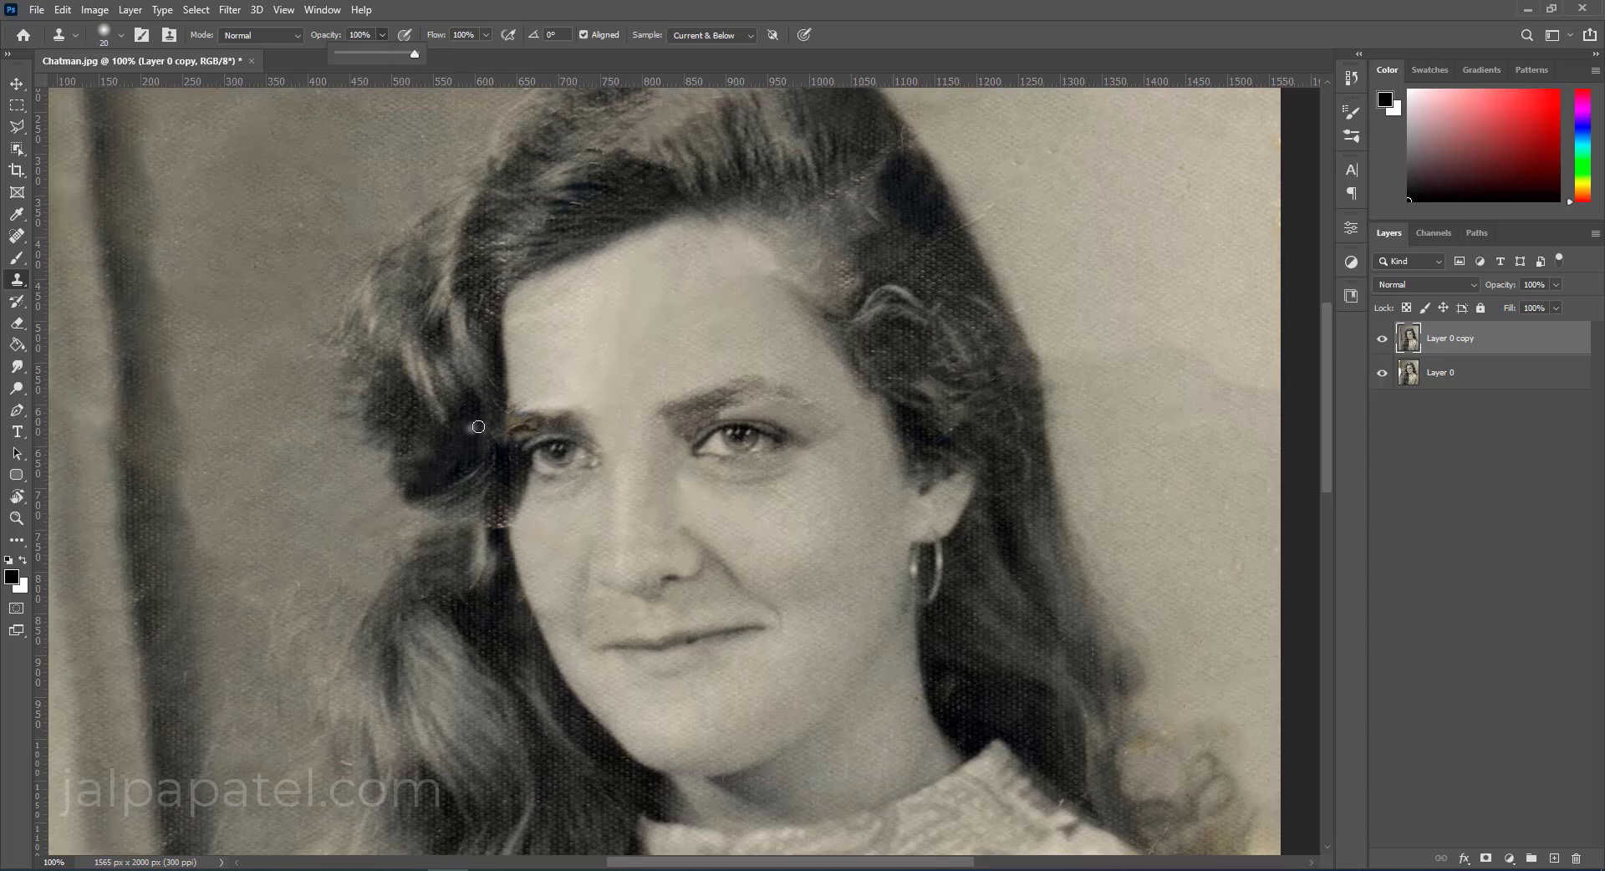
pyautogui.moveTo(520, 427); pyautogui.dragTo(536, 434)
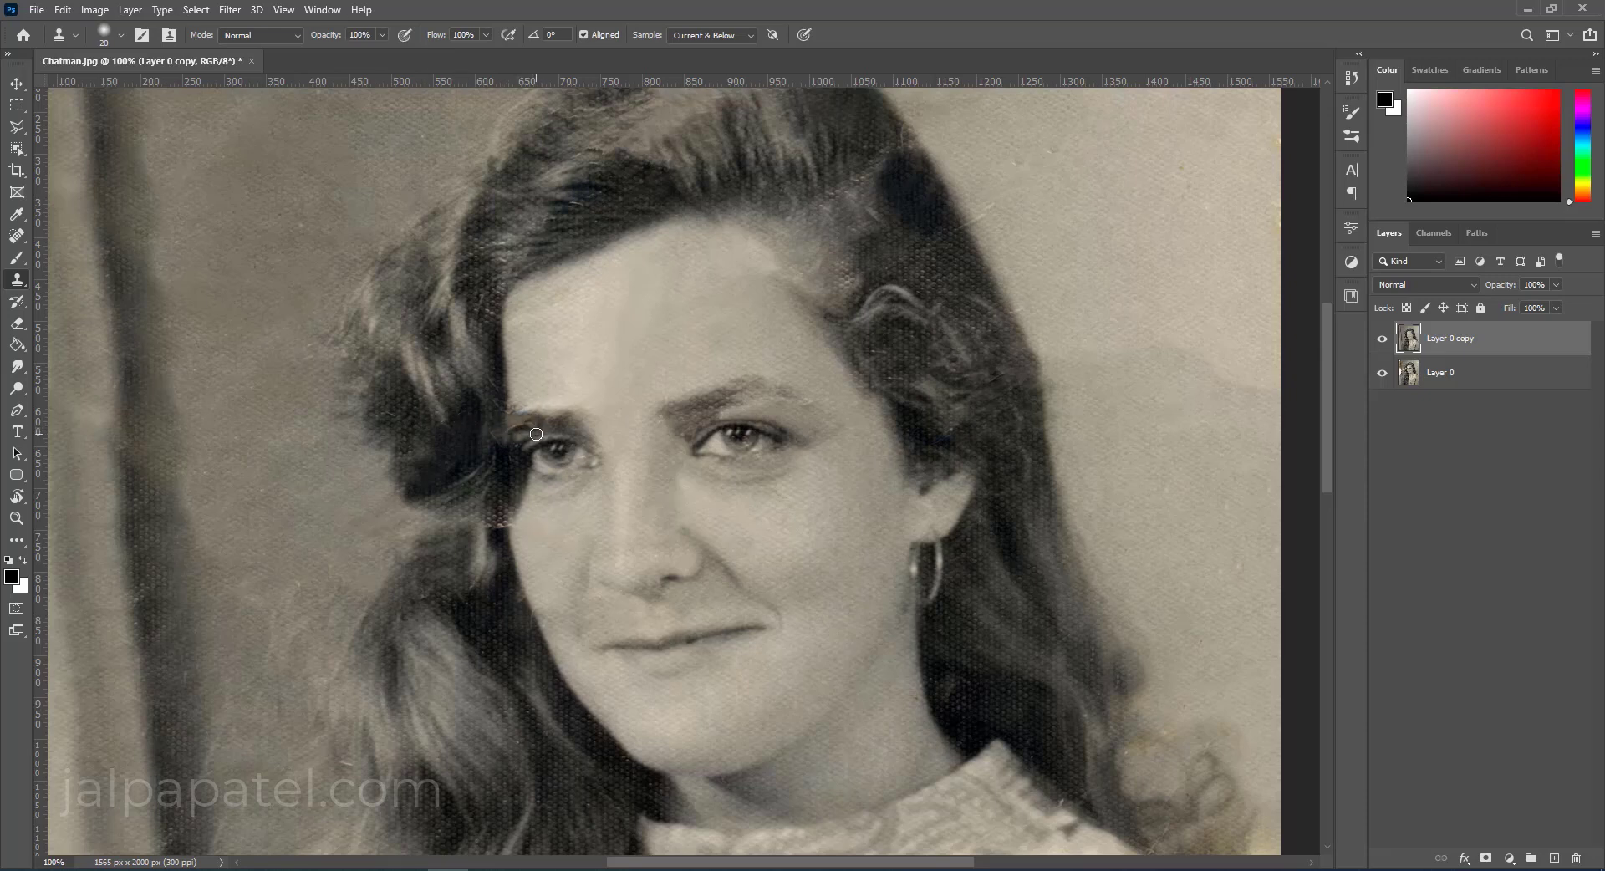
pyautogui.moveTo(507, 425); pyautogui.dragTo(511, 427)
pyautogui.moveTo(504, 393); pyautogui.dragTo(496, 518)
pyautogui.hotkey('ctrl', '-')
pyautogui.hotkey('ctrl', '-')
pyautogui.hotkey('ctrl', '+')
# Clone over the dress edge and shoulder area near the top of the blouse.
pyautogui.moveTo(1048, 754); pyautogui.dragTo(875, 592)
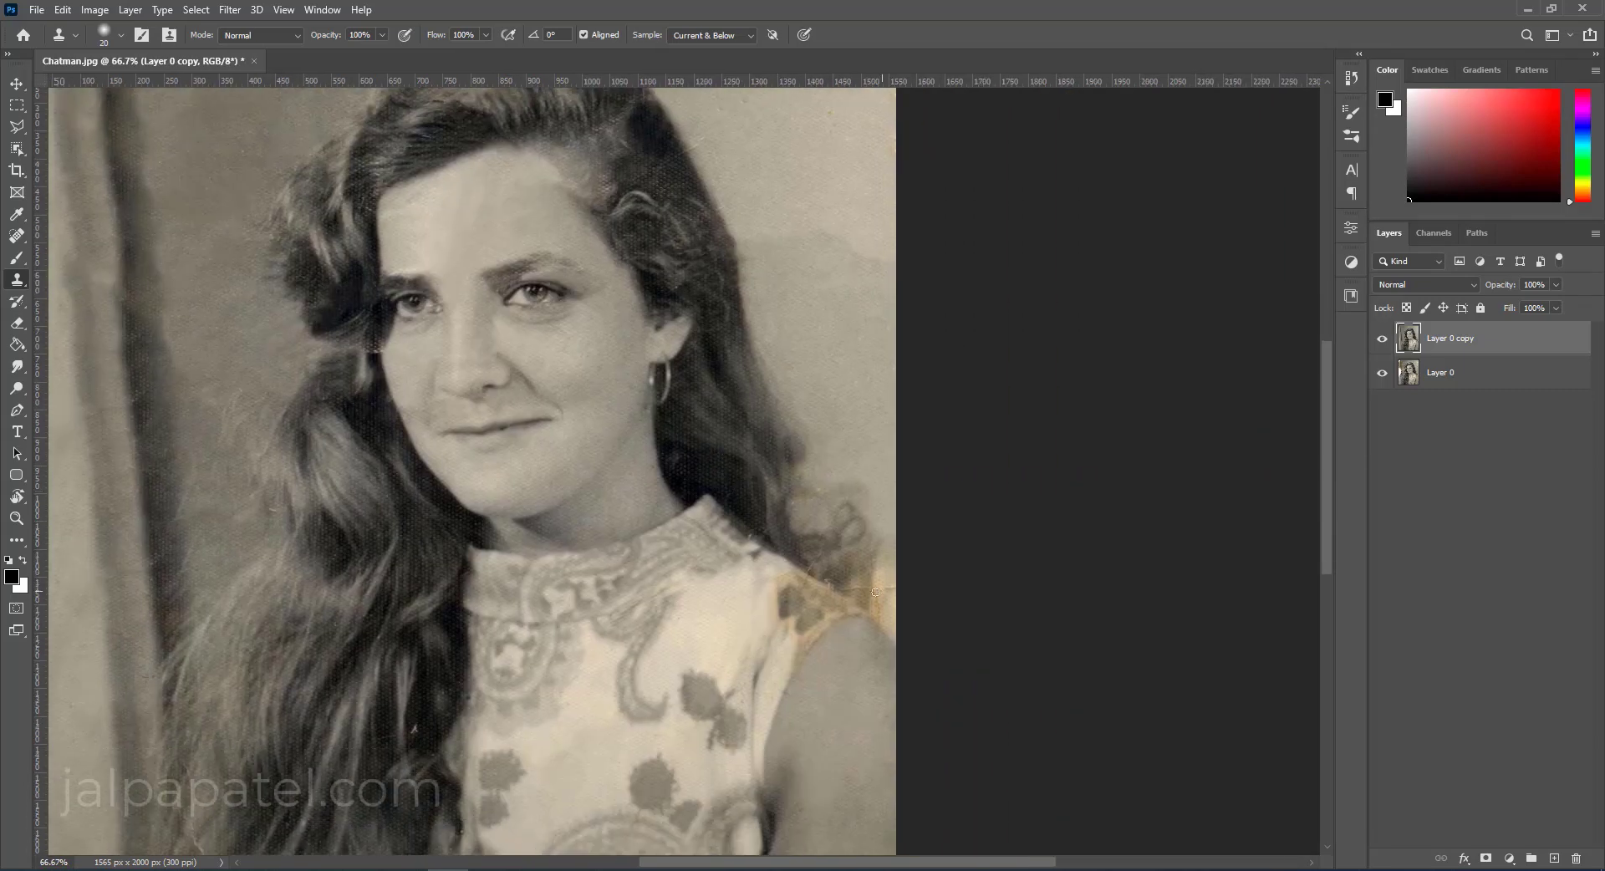
pyautogui.press(']')
pyautogui.press(']')
pyautogui.press(']')
pyautogui.scroll(-2, 909, 602)
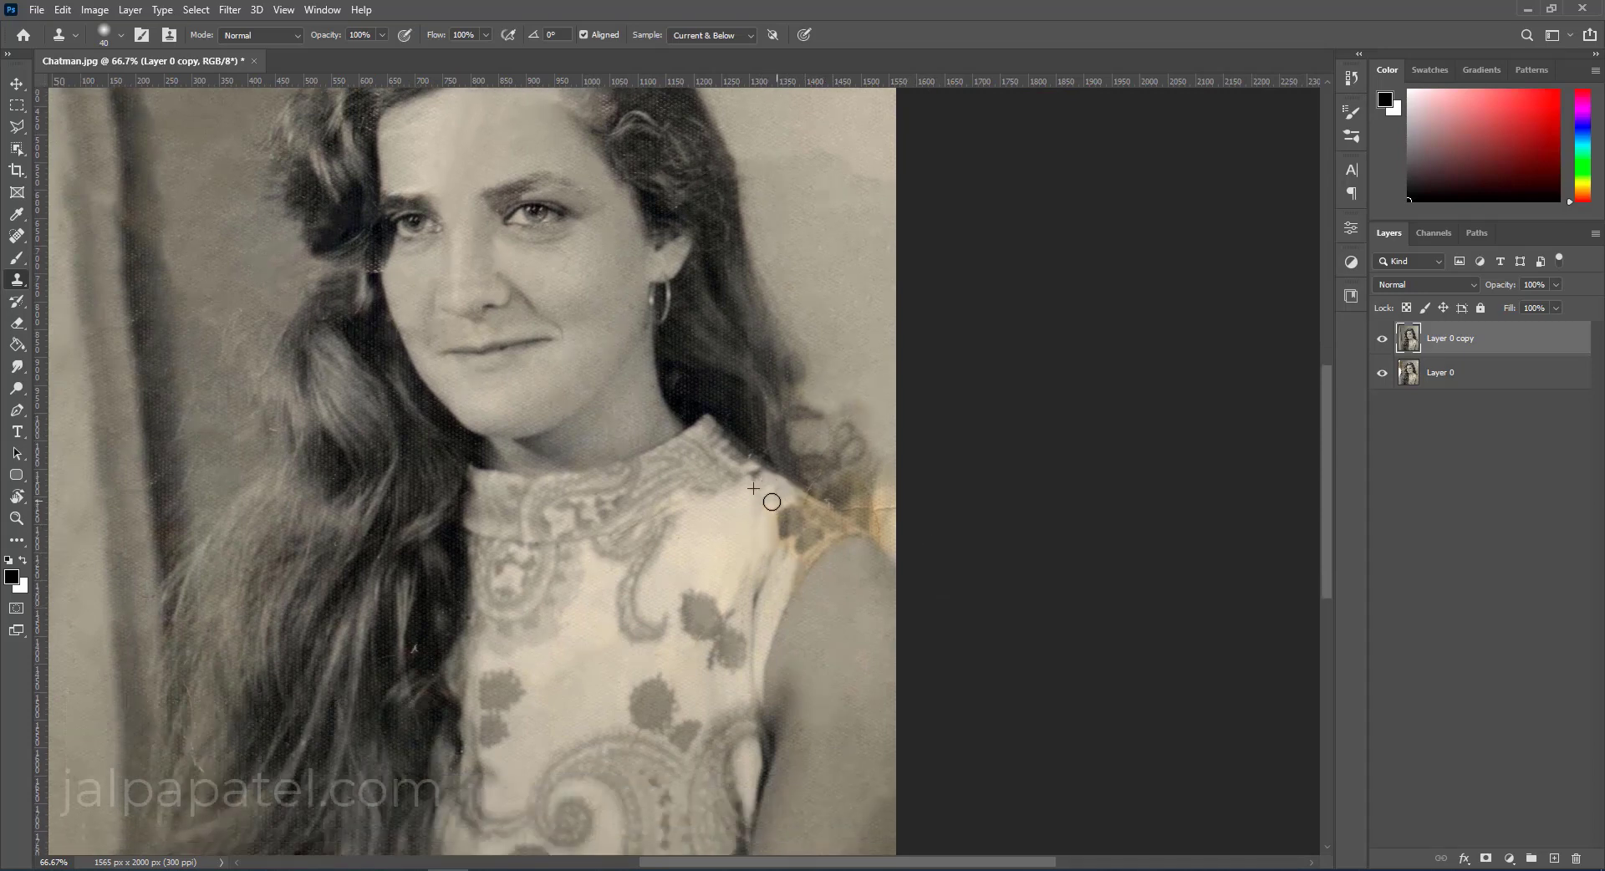
pyautogui.moveTo(765, 503)
pyautogui.mouseDown()
pyautogui.moveTo(780, 569)
pyautogui.moveTo(796, 572)
pyautogui.mouseUp()
pyautogui.moveTo(792, 579); pyautogui.dragTo(822, 544)
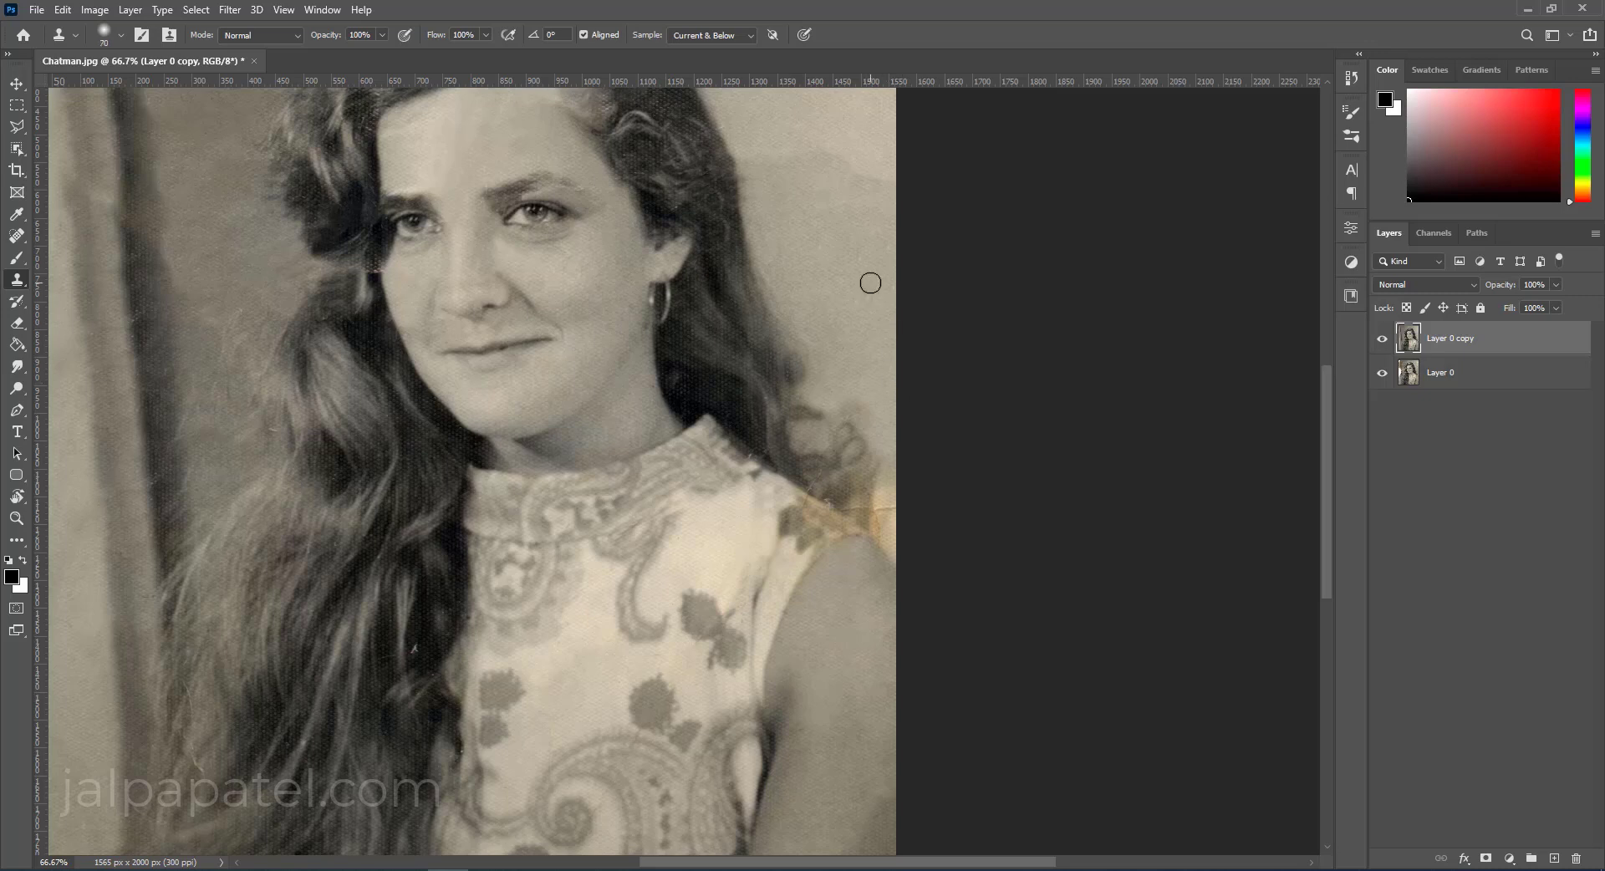
# Enlarge the brush to 80 and sample a clean source above the head, then zoom out.
pyautogui.press(']')
pyautogui.press(']')
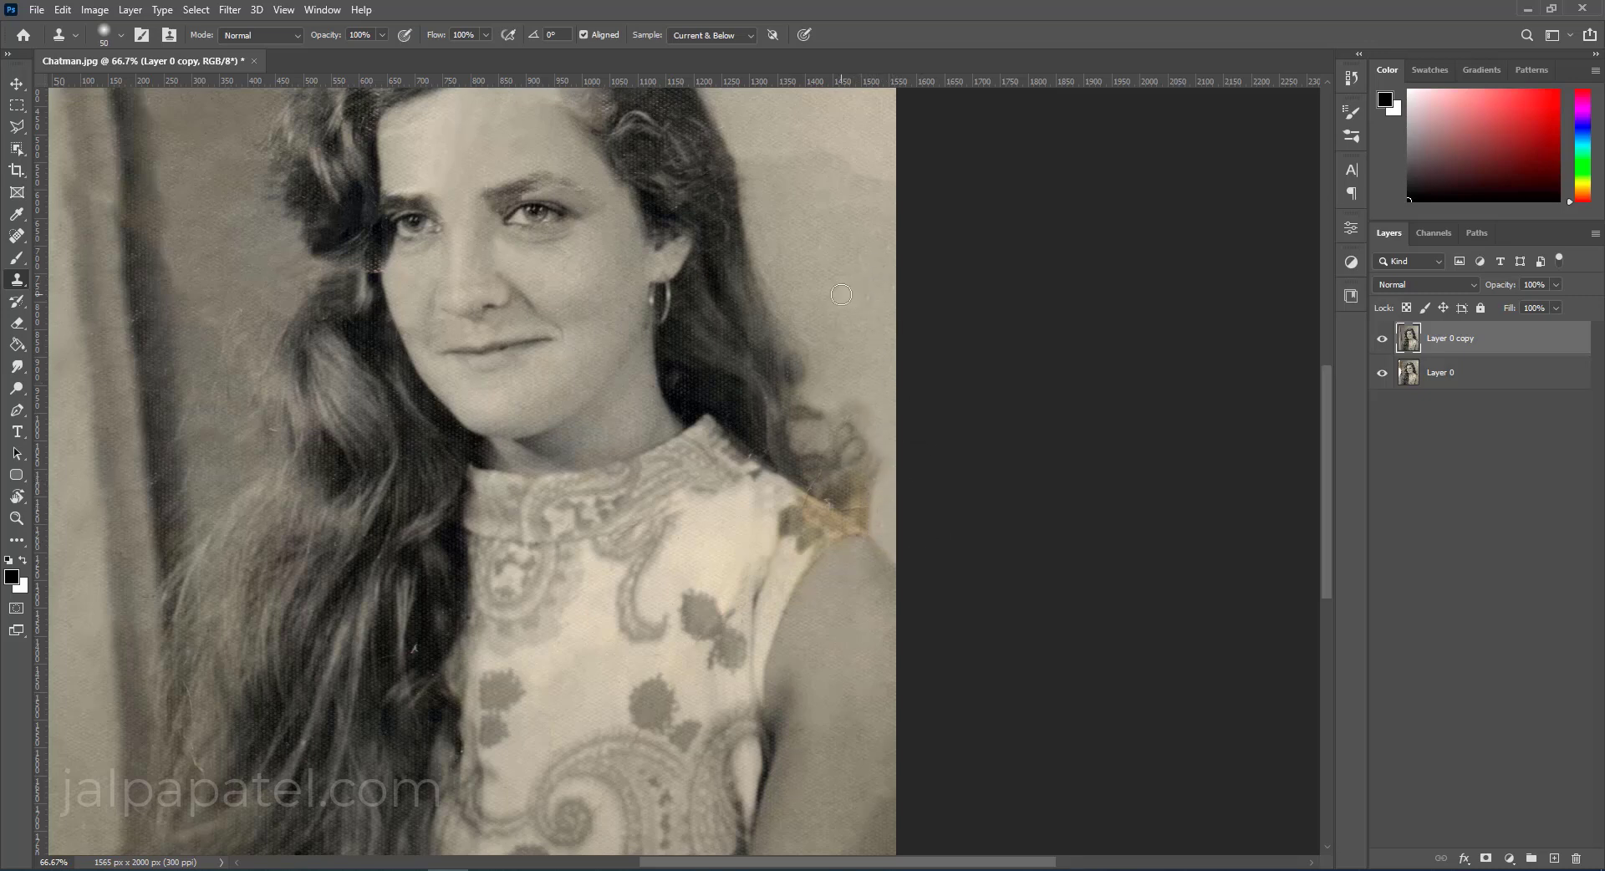
pyautogui.press(']')
pyautogui.press(']')
pyautogui.press(']')
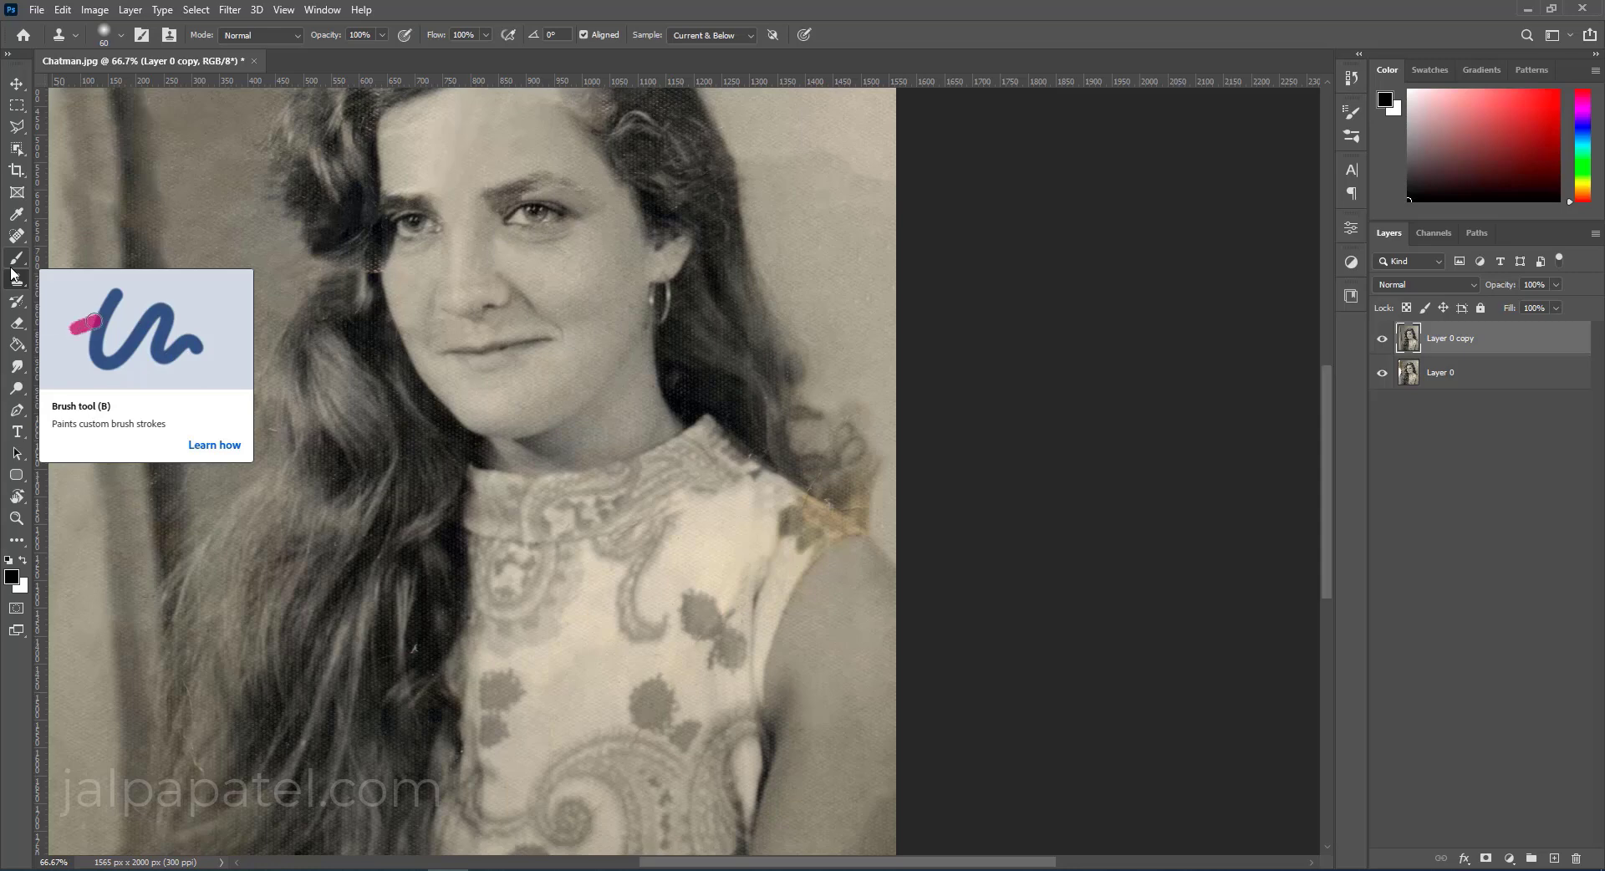
pyautogui.press(']')
pyautogui.press(']')
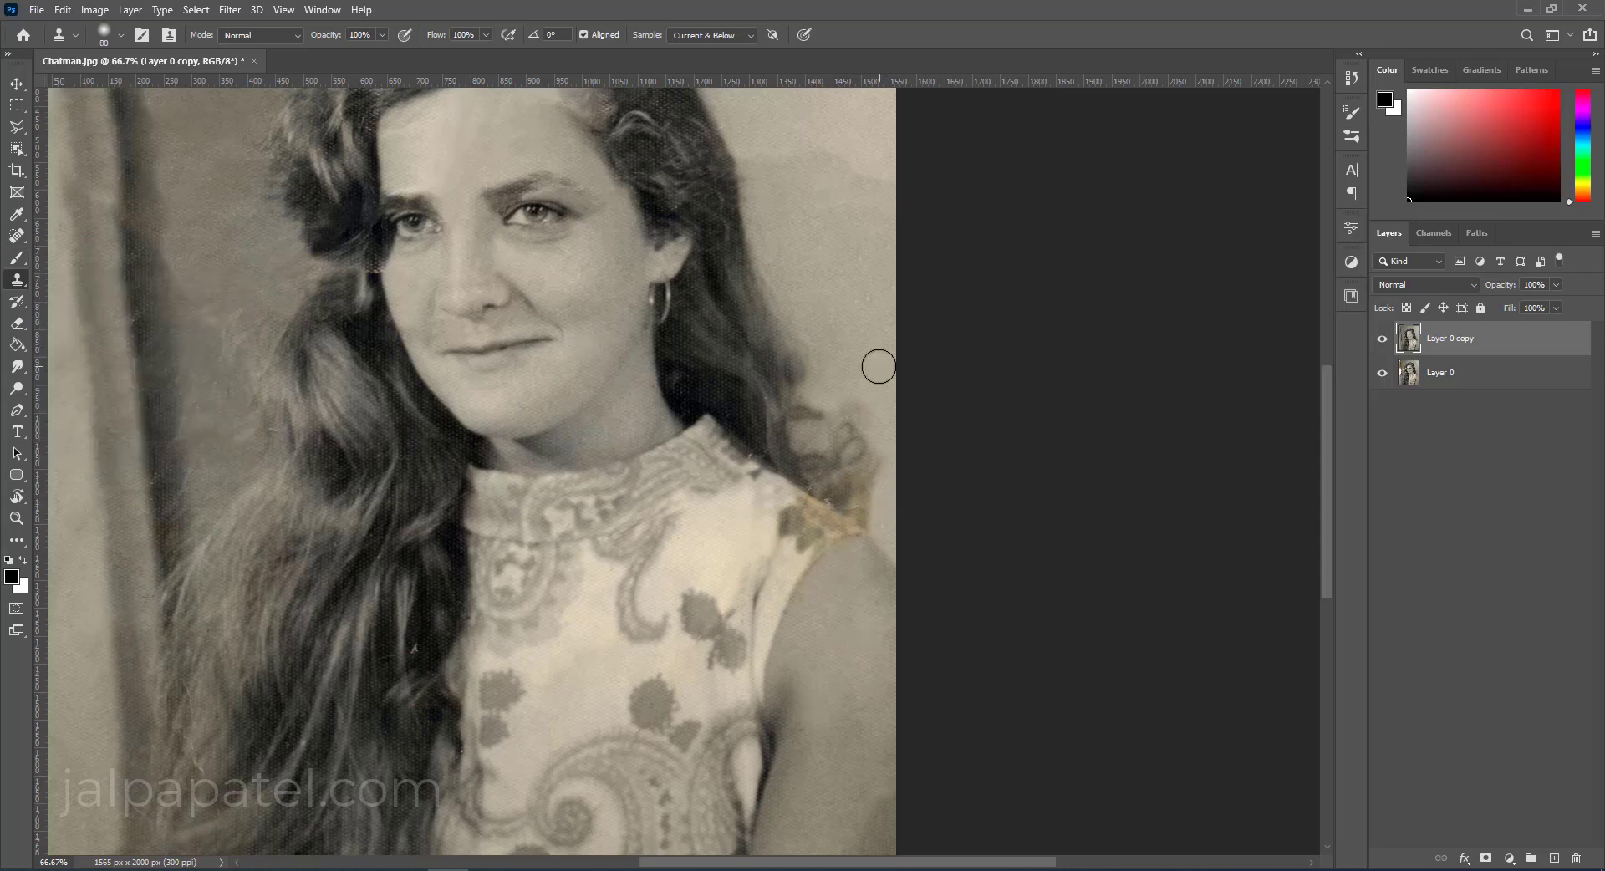
pyautogui.scroll(2, 849, 385)
pyautogui.scroll(1, 827, 342)
pyautogui.keyDown('alt'); pyautogui.click(801, 297); pyautogui.keyUp('alt')
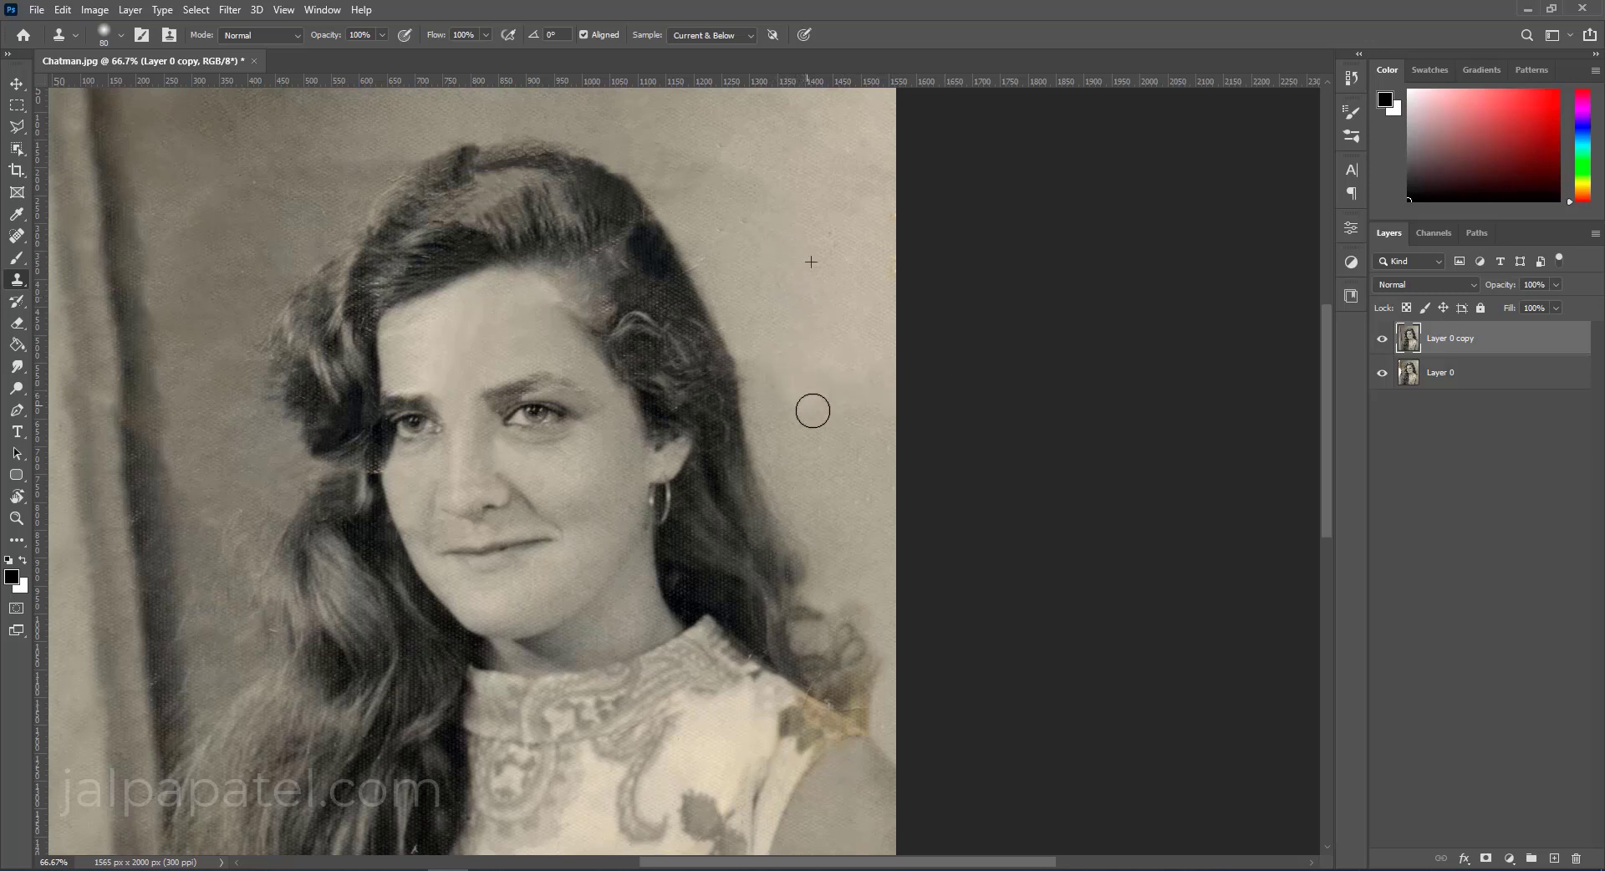
pyautogui.hotkey('ctrl', '-')
pyautogui.hotkey('ctrl', '-')
# At 50% zoom, clone away the orange stain along the shoulder edge with a 70 px brush.
pyautogui.press('[')
pyautogui.press('[')
pyautogui.press('[')
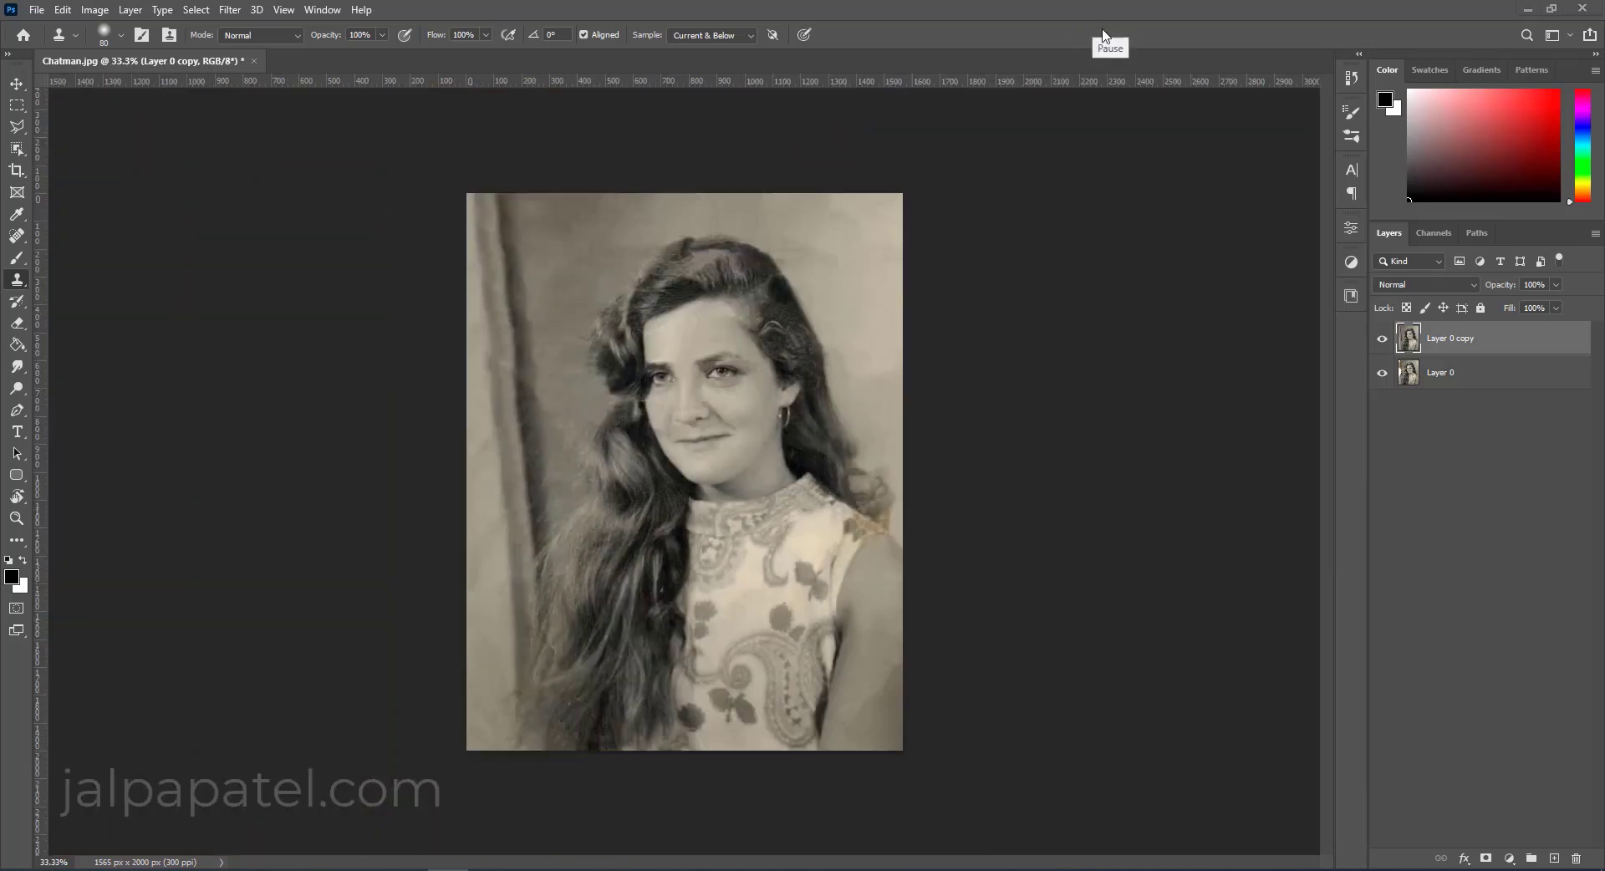
pyautogui.hotkey('ctrl', '+')
pyautogui.press('[')
pyautogui.moveTo(940, 539); pyautogui.dragTo(965, 555)
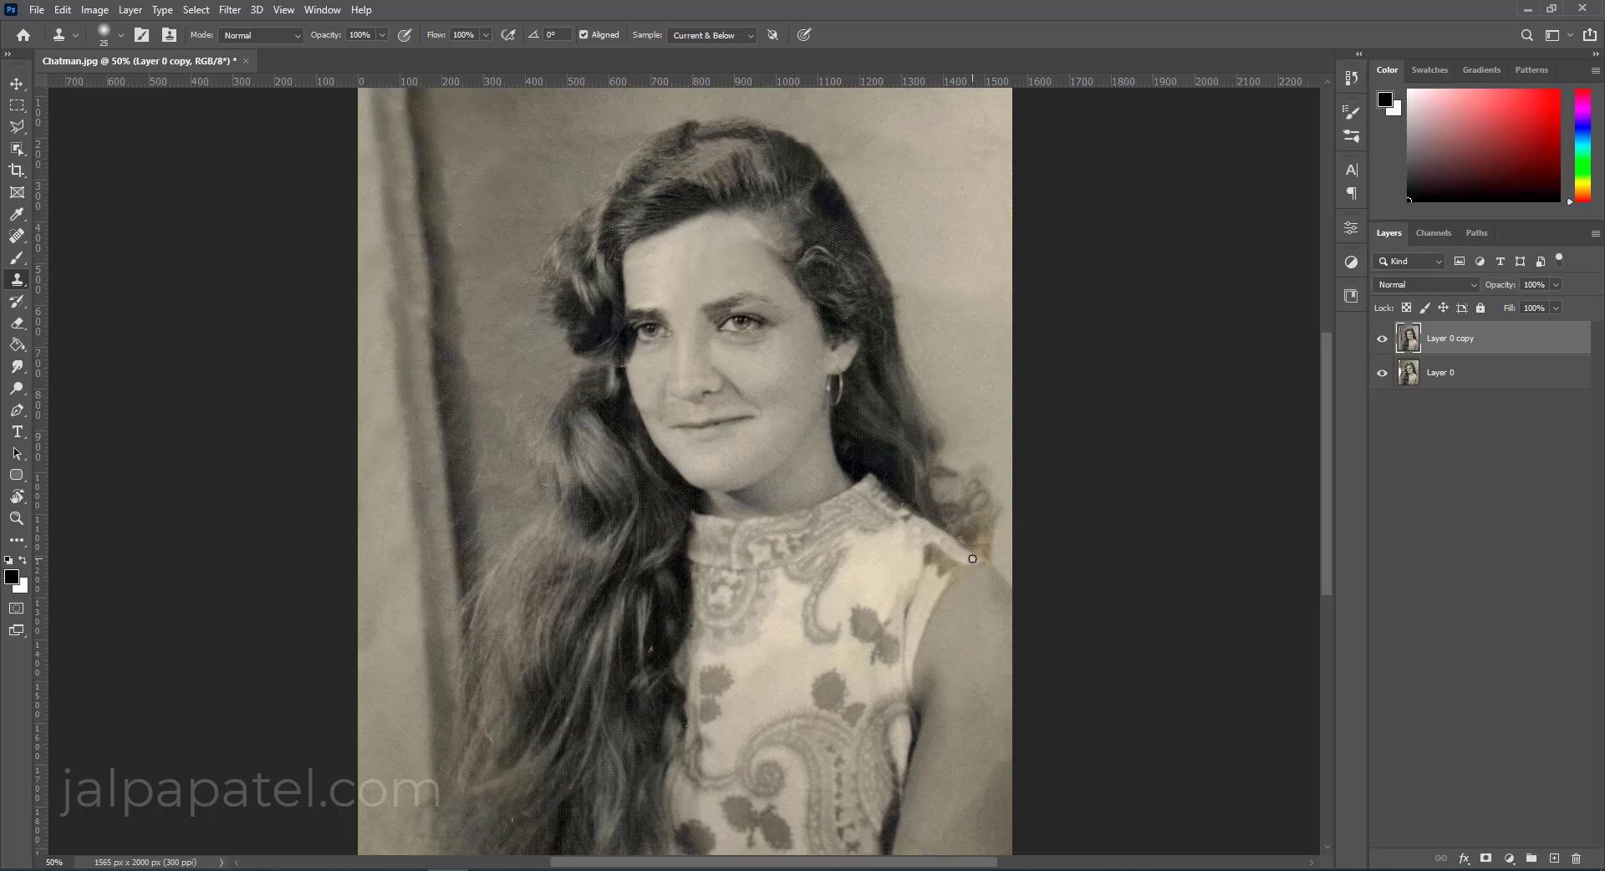
pyautogui.press(']')
pyautogui.press(']')
pyautogui.press(']')
pyautogui.moveTo(987, 545)
pyautogui.mouseDown()
pyautogui.moveTo(967, 532)
pyautogui.moveTo(996, 498)
pyautogui.mouseUp()
# At 60% opacity with a 40 px brush, clone over the upper shoulder, then zoom to 25%.
pyautogui.press('[')
pyautogui.press('[')
pyautogui.moveTo(382, 35); pyautogui.dragTo(351, 54)
pyautogui.click(993, 620)
pyautogui.press('[')
pyautogui.press('[')
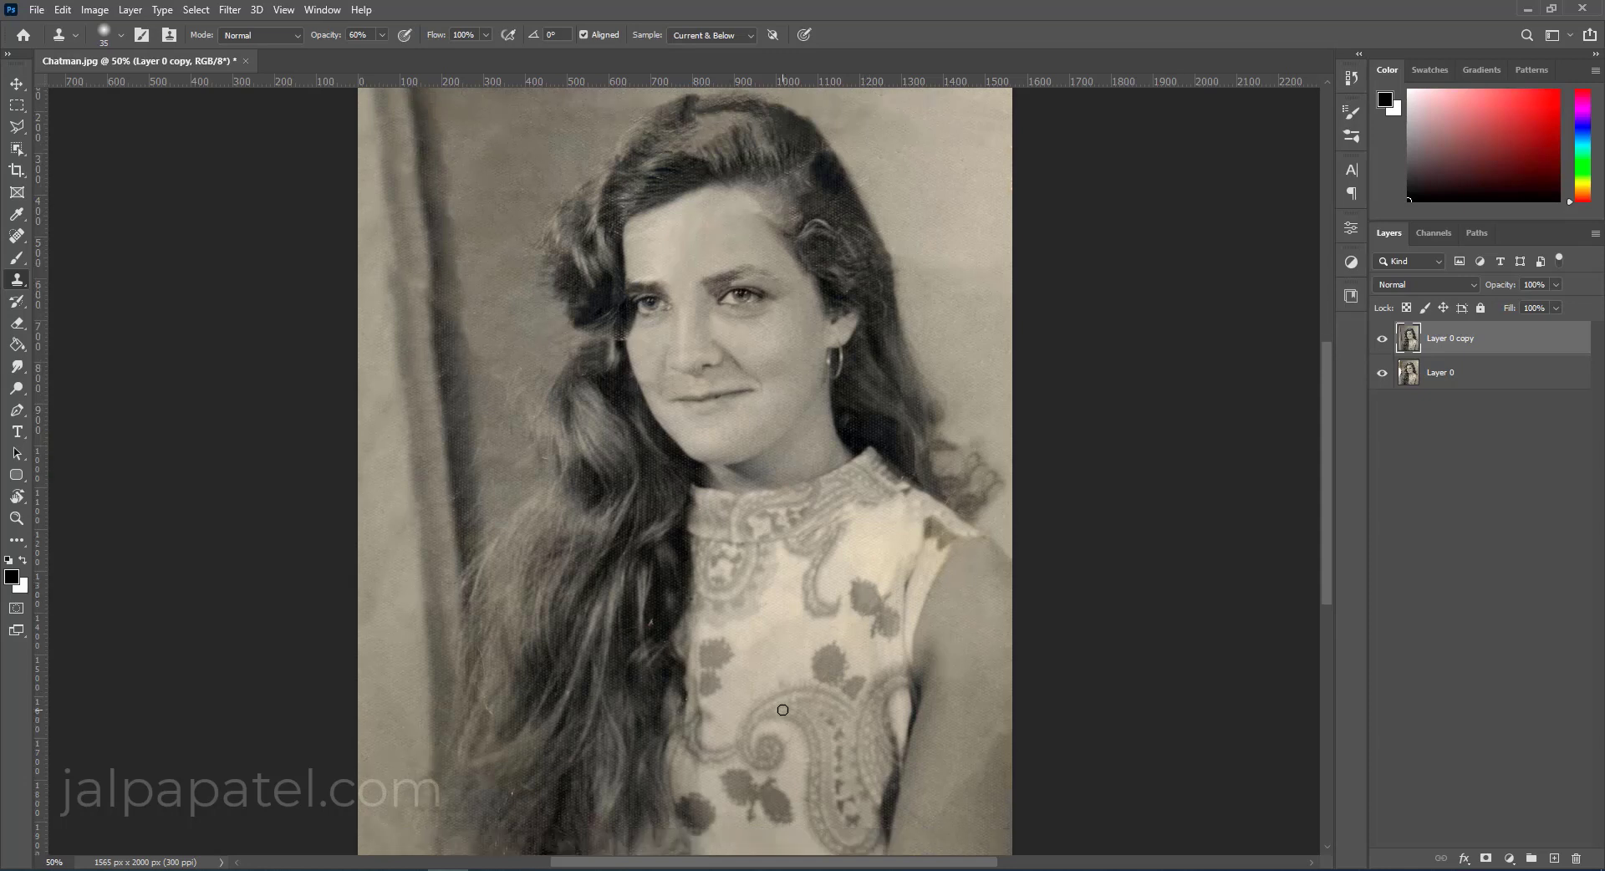
pyautogui.scroll(-3, 836, 644)
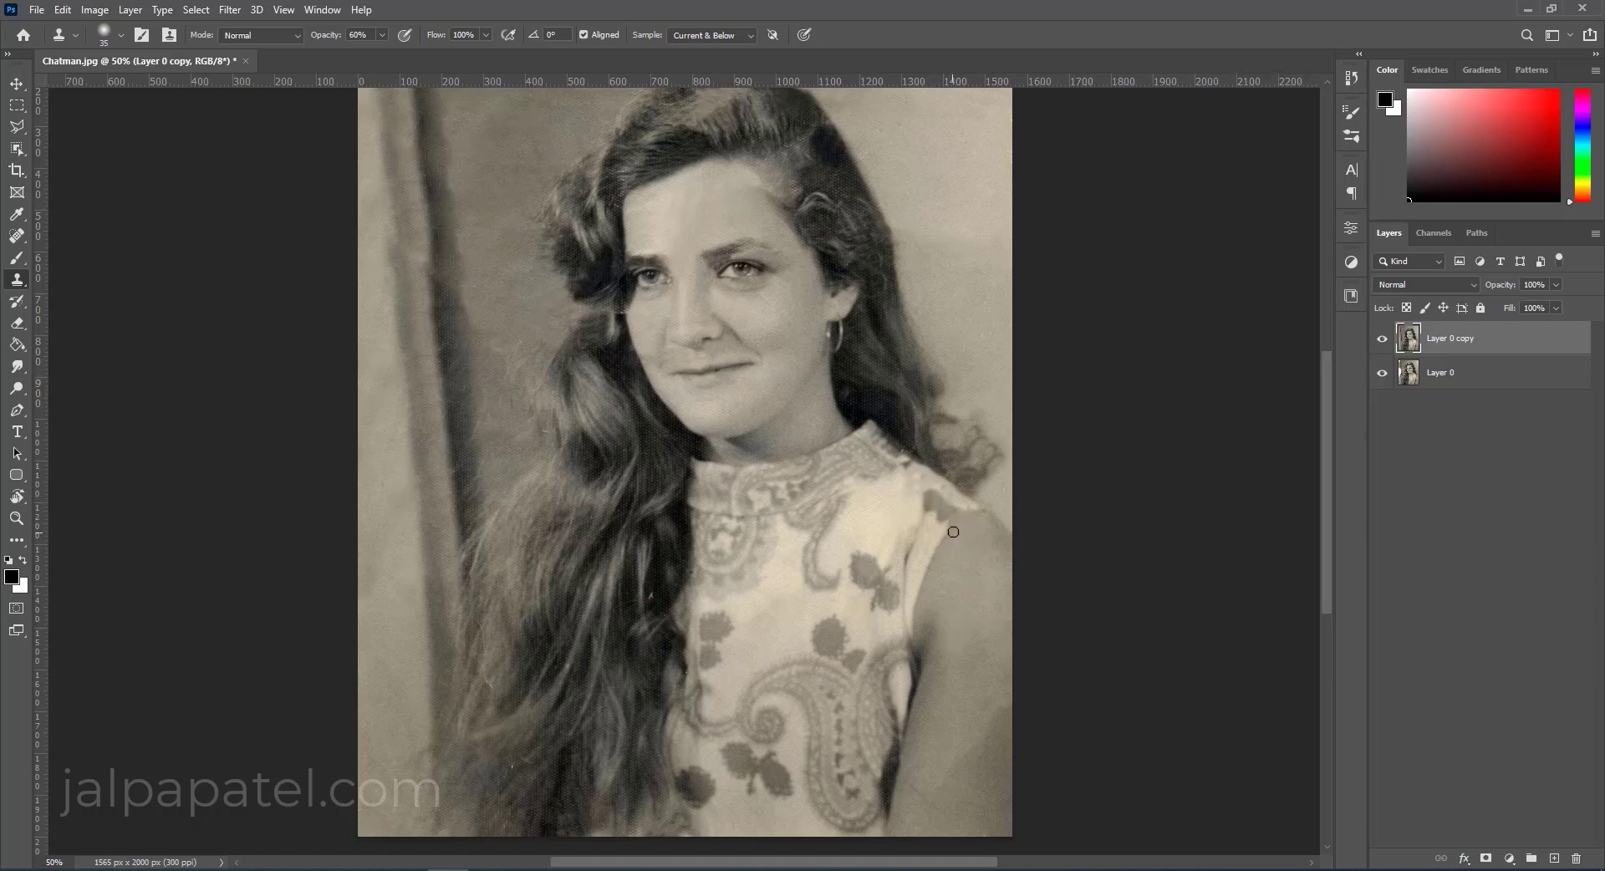
pyautogui.moveTo(953, 532); pyautogui.dragTo(968, 520)
pyautogui.hotkey('ctrl', '-')
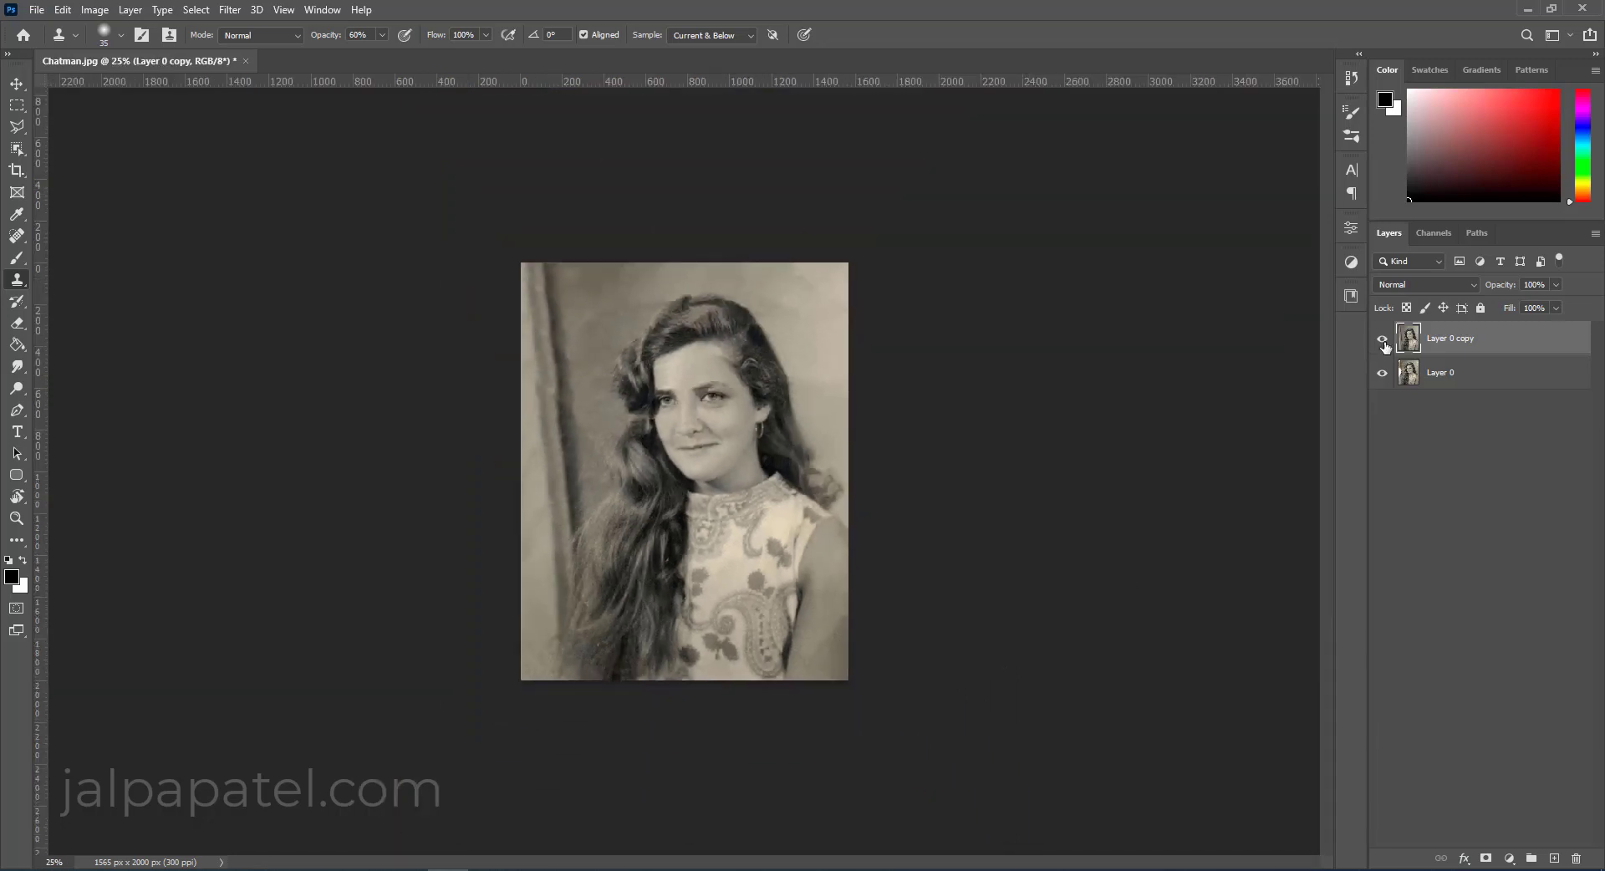
# Compare Layer 0 copy against the original, lower the clone opacity, and sample a clean source.
pyautogui.click(1384, 341)
pyautogui.click(1384, 342)
pyautogui.click(381, 35)
pyautogui.press(']')
pyautogui.press(']')
pyautogui.press(']')
pyautogui.keyDown('alt'); pyautogui.click(704, 364); pyautogui.keyUp('alt')
pyautogui.press('[')
pyautogui.press('[')
# Blend cloned texture along the hair edge, recheck against the original, and set a 70 px brush at 50% zoom.
pyautogui.press('[')
pyautogui.press('[')
pyautogui.moveTo(749, 351)
pyautogui.mouseDown()
pyautogui.moveTo(755, 333)
pyautogui.moveTo(762, 349)
pyautogui.mouseUp()
pyautogui.click(749, 337)
pyautogui.moveTo(759, 343); pyautogui.dragTo(748, 341)
pyautogui.click(1382, 339)
pyautogui.click(1381, 339)
pyautogui.click(1381, 339)
pyautogui.press(']')
pyautogui.press(']')
pyautogui.press(']')
pyautogui.hotkey('ctrl', '+')
pyautogui.hotkey('ctrl', '+')
pyautogui.press('[')
pyautogui.press('[')
pyautogui.press('[')
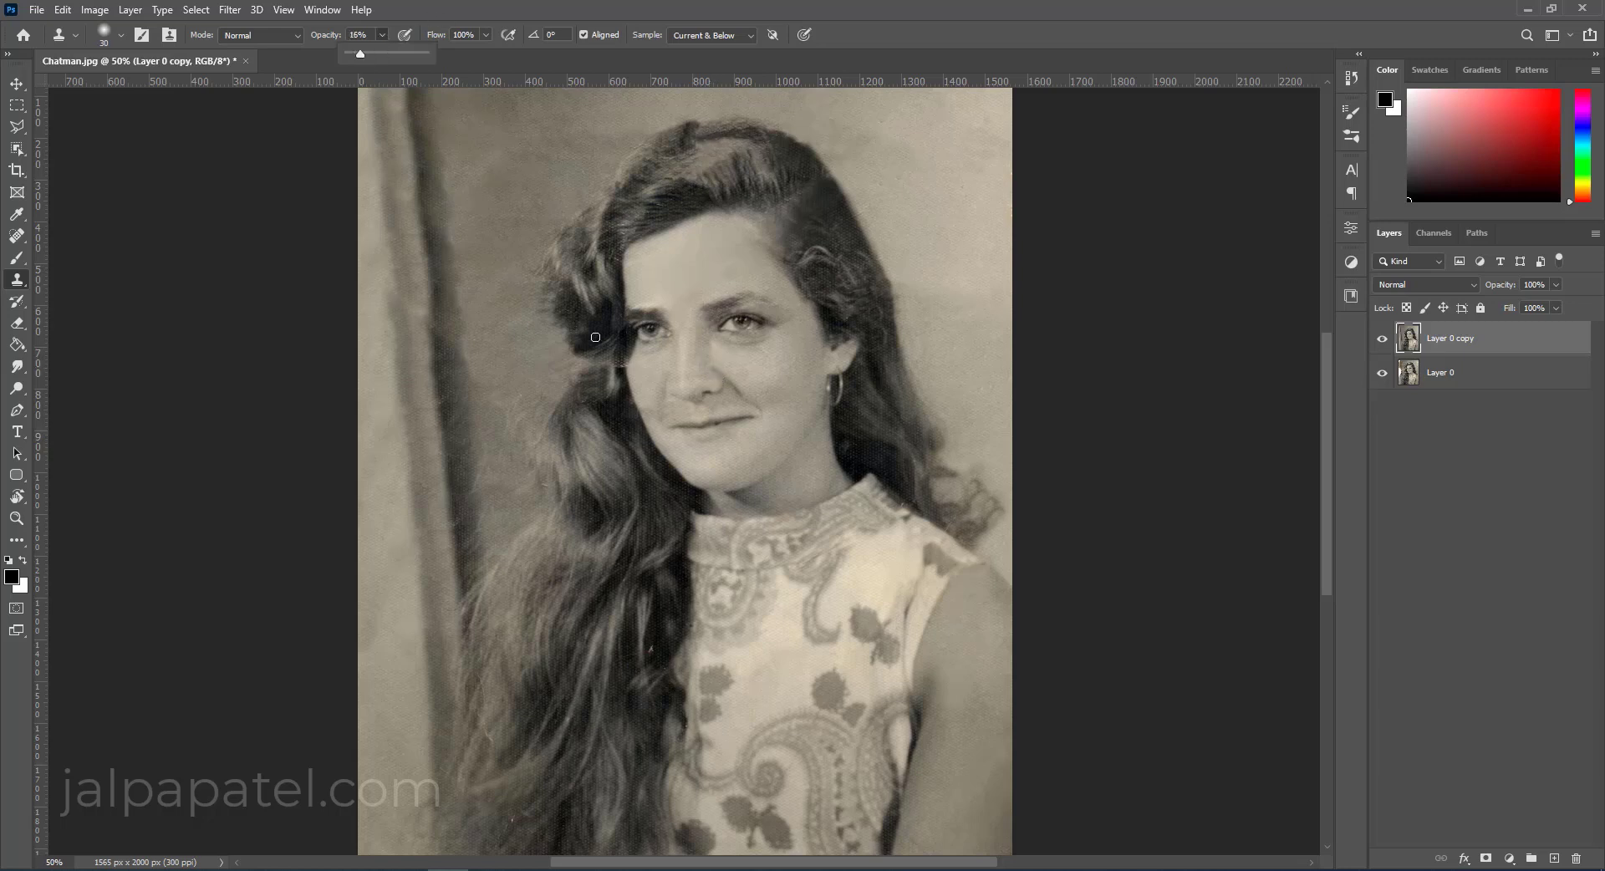
# Raise Clone Stamp opacity to 100% and clone over the damage in the hair.
pyautogui.click(705, 315)
pyautogui.scroll(-1, 855, 340)
pyautogui.scroll(-2, 856, 340)
pyautogui.click(381, 35)
pyautogui.moveTo(382, 54); pyautogui.dragTo(596, 90)
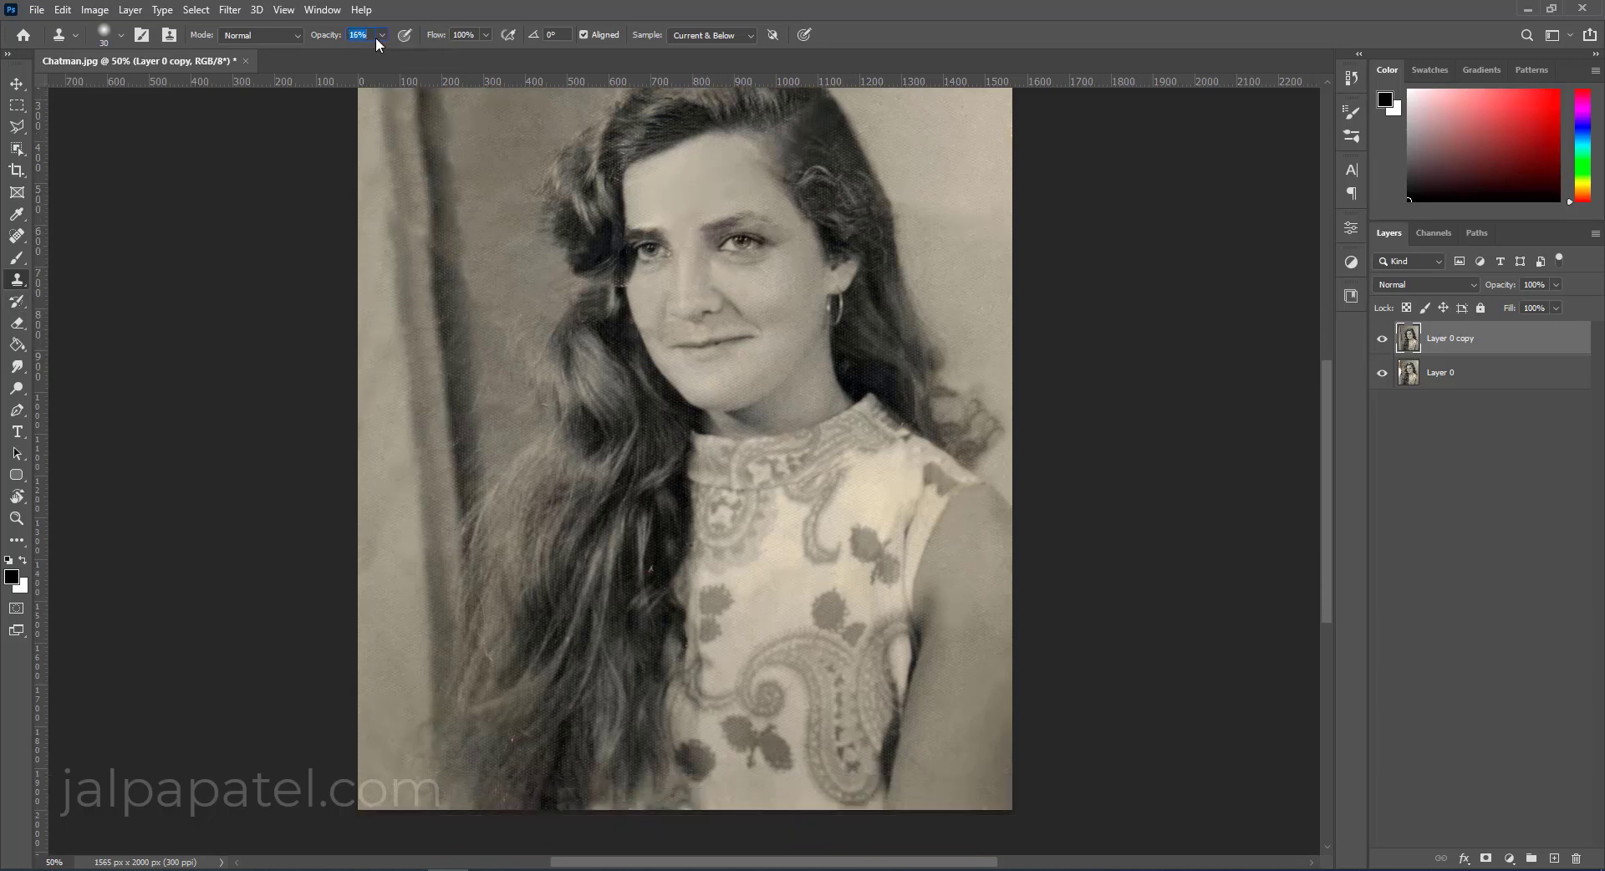
pyautogui.click(617, 277)
pyautogui.moveTo(601, 293); pyautogui.dragTo(590, 320)
# At 25% zoom, clone along the left curtain edge with a 125 px brush.
pyautogui.press(']')
pyautogui.press(']')
pyautogui.press(']')
pyautogui.hotkey('ctrl', '-')
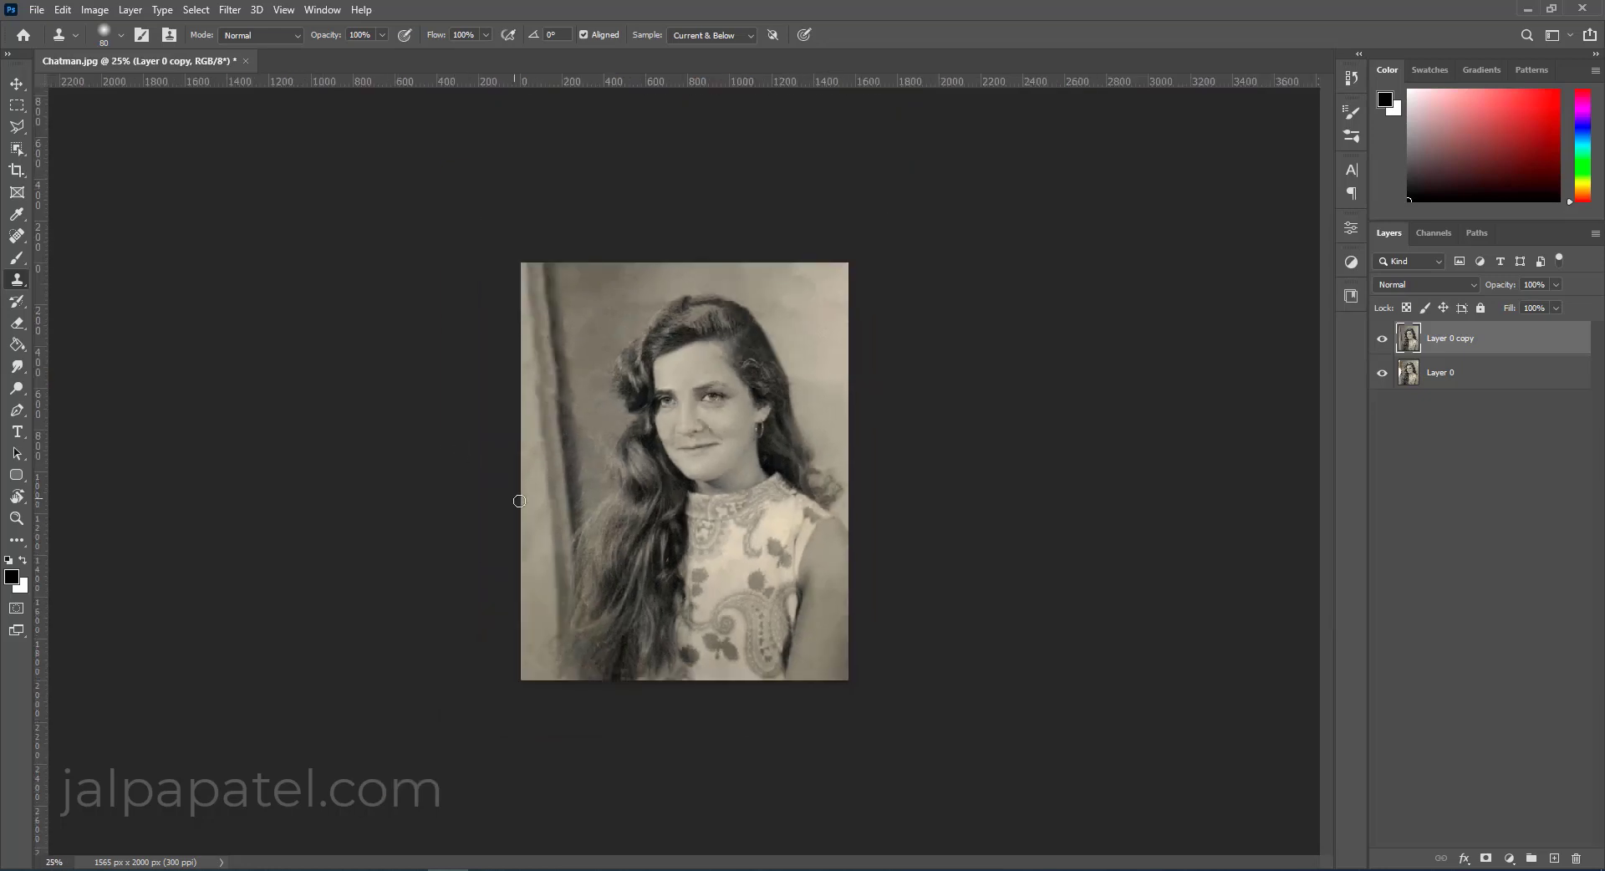
pyautogui.moveTo(558, 423); pyautogui.dragTo(543, 278)
pyautogui.press(']')
pyautogui.press(']')
pyautogui.press(']')
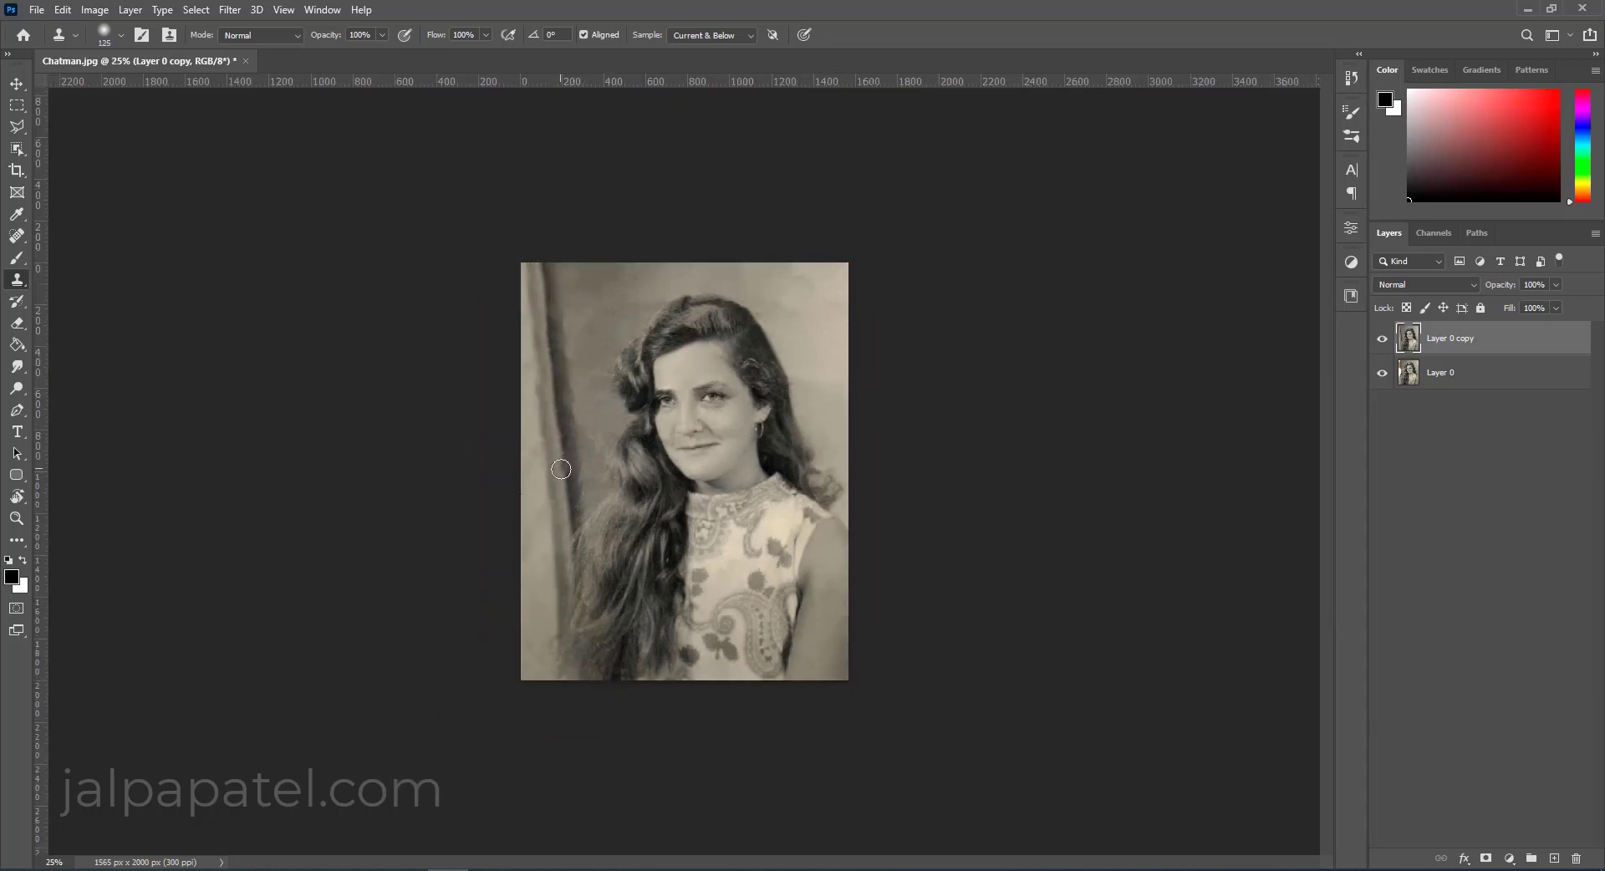
pyautogui.moveTo(559, 427); pyautogui.dragTo(552, 280)
pyautogui.moveTo(530, 233)
pyautogui.mouseDown()
pyautogui.moveTo(588, 360)
pyautogui.moveTo(544, 473)
pyautogui.mouseUp()
pyautogui.moveTo(552, 536); pyautogui.dragTo(528, 326)
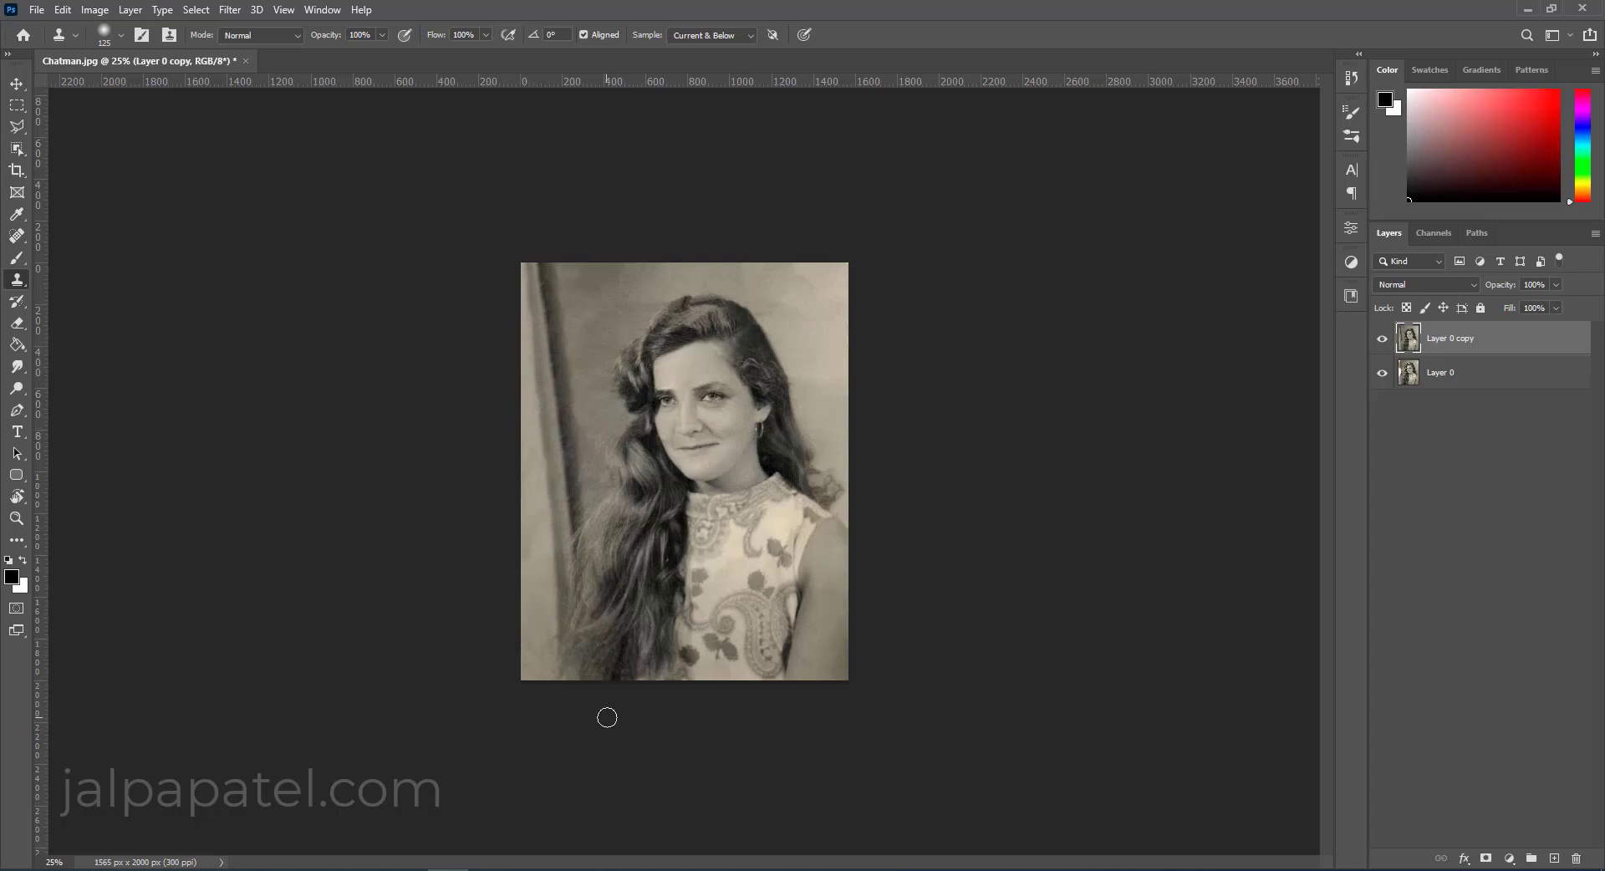
# Return to 25% zoom and toggle the retouch layer to compare with the original.
pyautogui.hotkey('ctrl', '-')
pyautogui.hotkey('ctrl', '+')
pyautogui.hotkey('ctrl', '+')
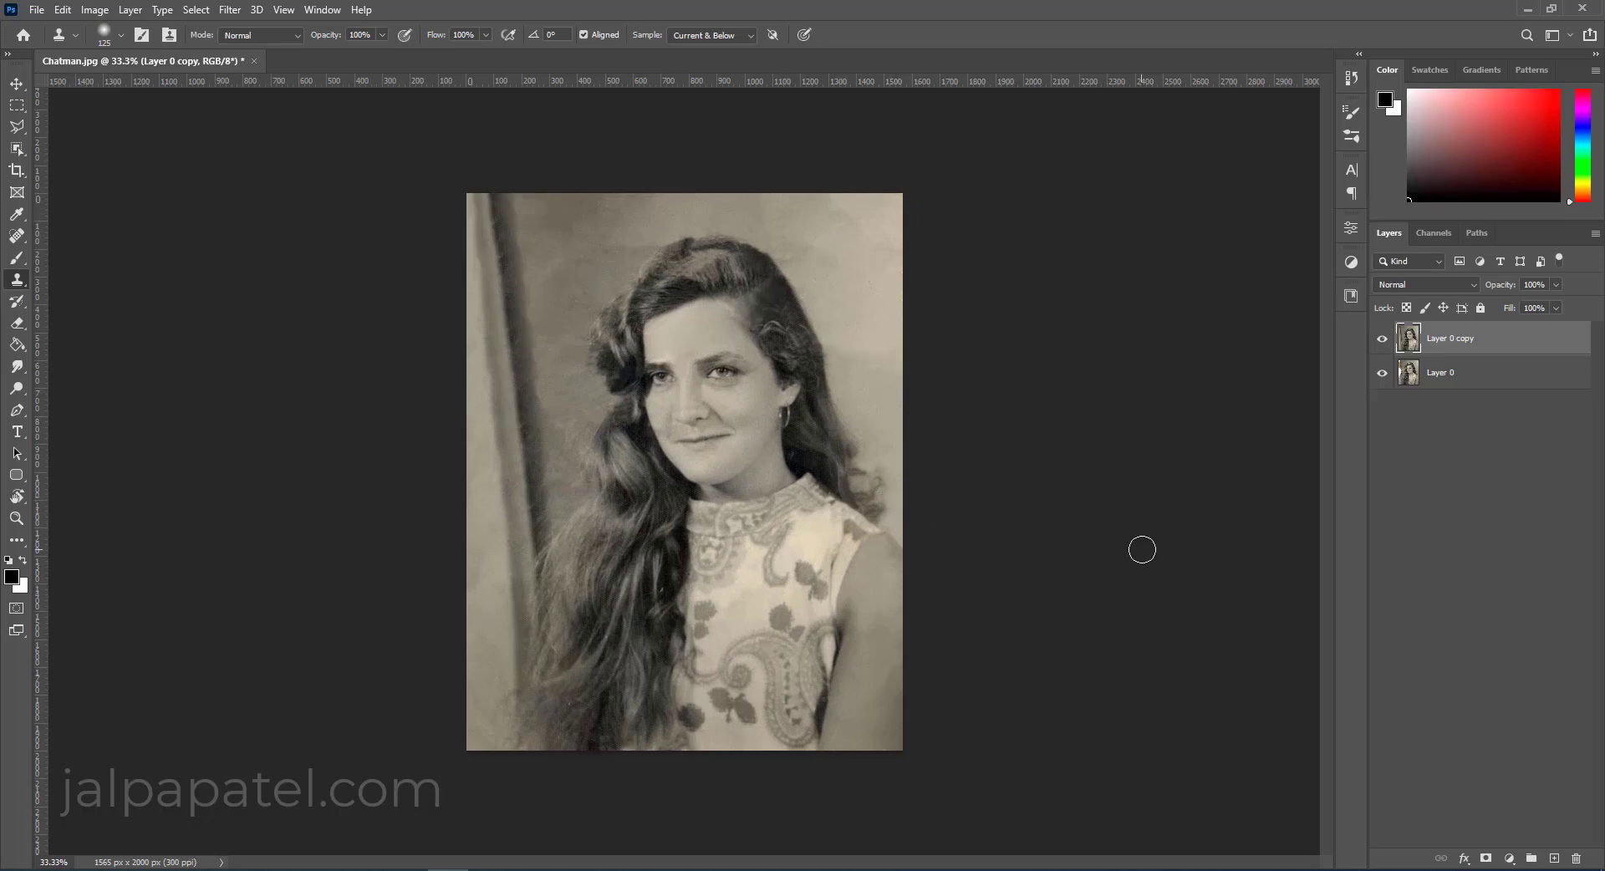
pyautogui.hotkey('ctrl', '-')
pyautogui.click(1382, 339)
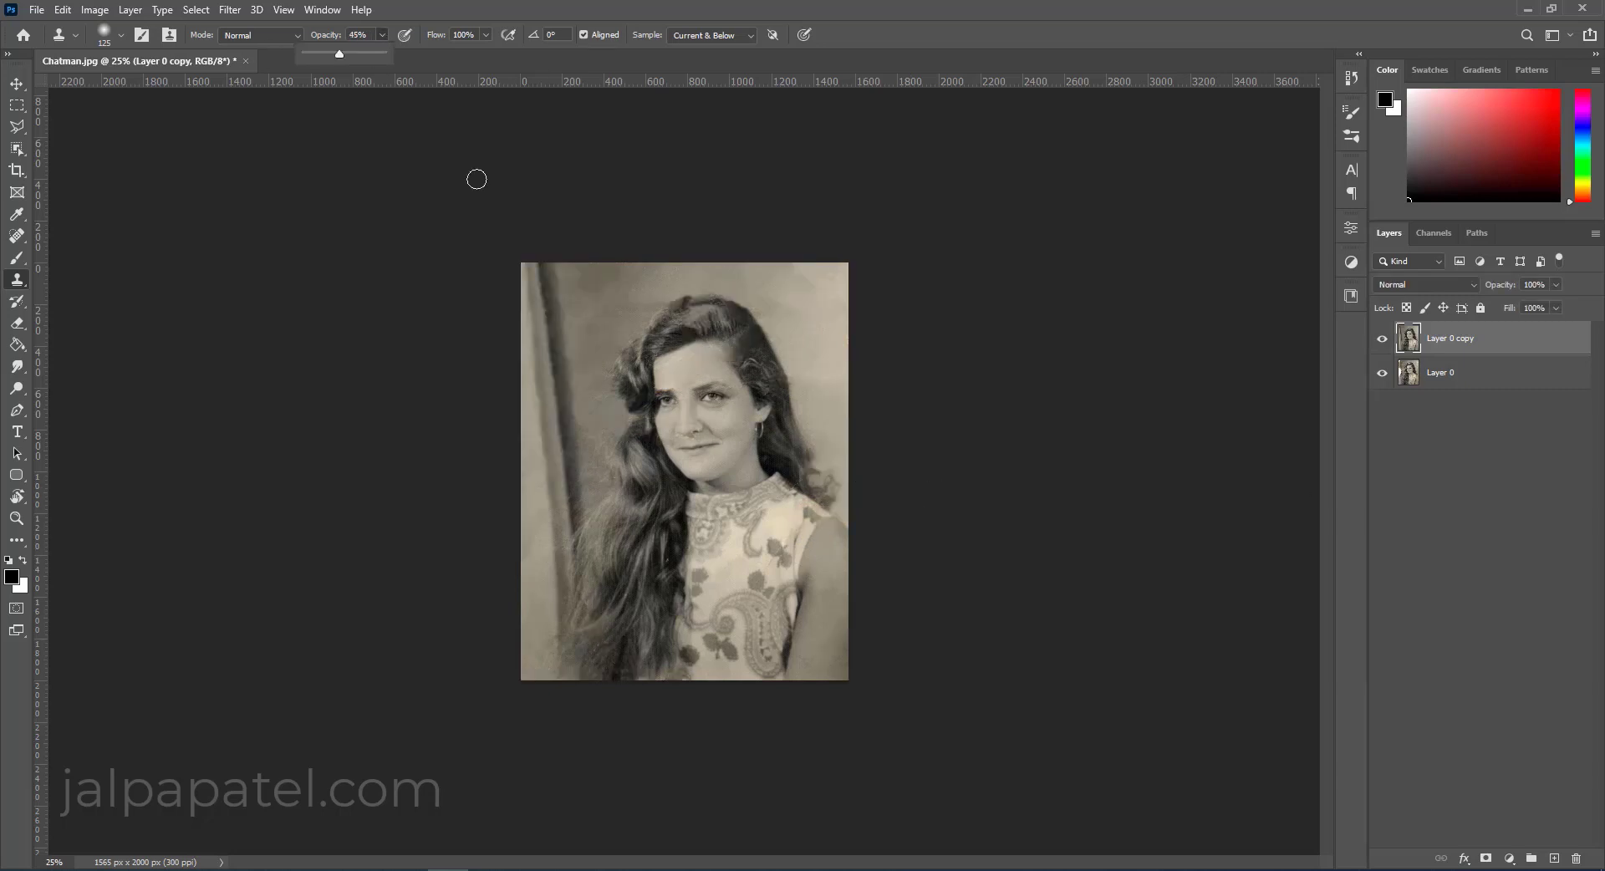
# Toggle Layer 0 copy's visibility to compare, then reset cloning opacity to 100%.
pyautogui.click(1382, 339)
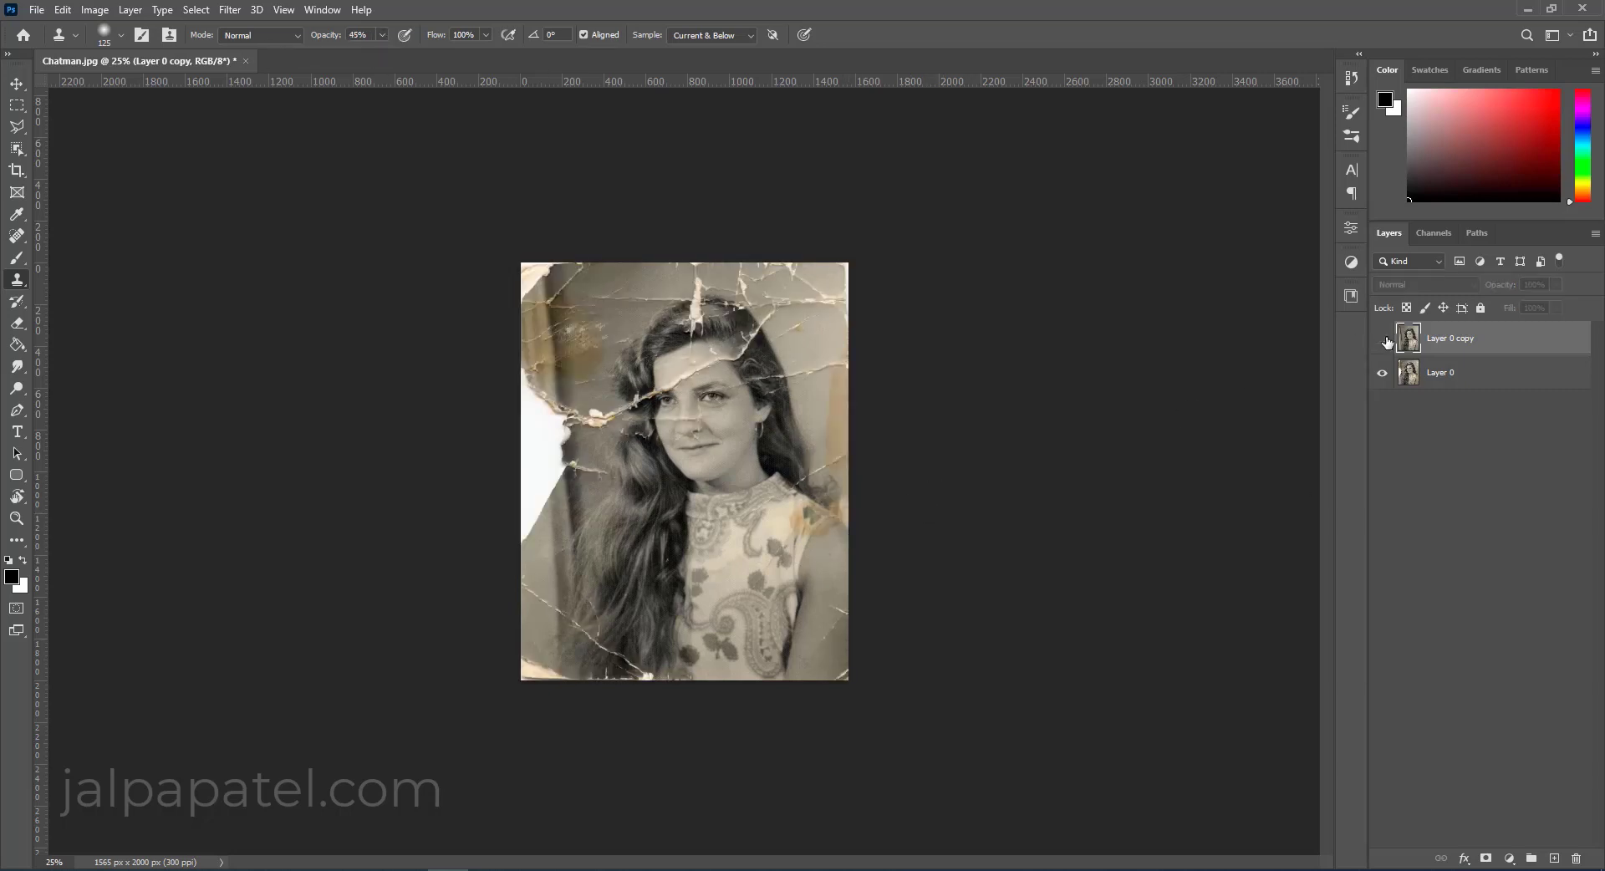
pyautogui.click(1383, 339)
pyautogui.click(1383, 338)
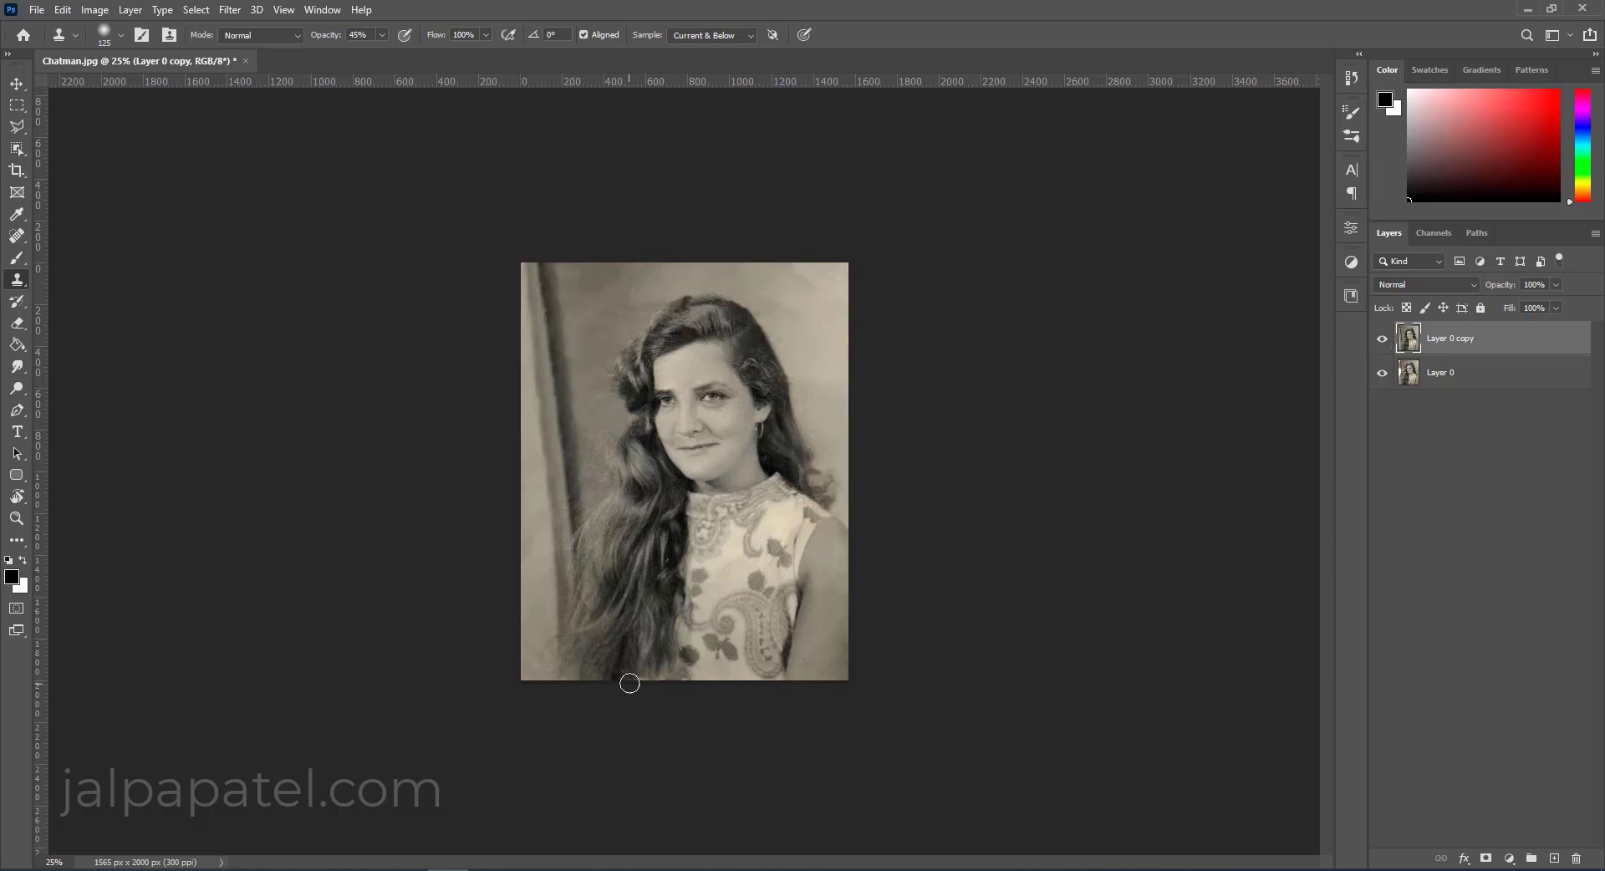
pyautogui.press('0')
# Convert the retouched layer and a new duplicate of it to Black & White.
pyautogui.click(94, 10)
pyautogui.moveTo(120, 53)
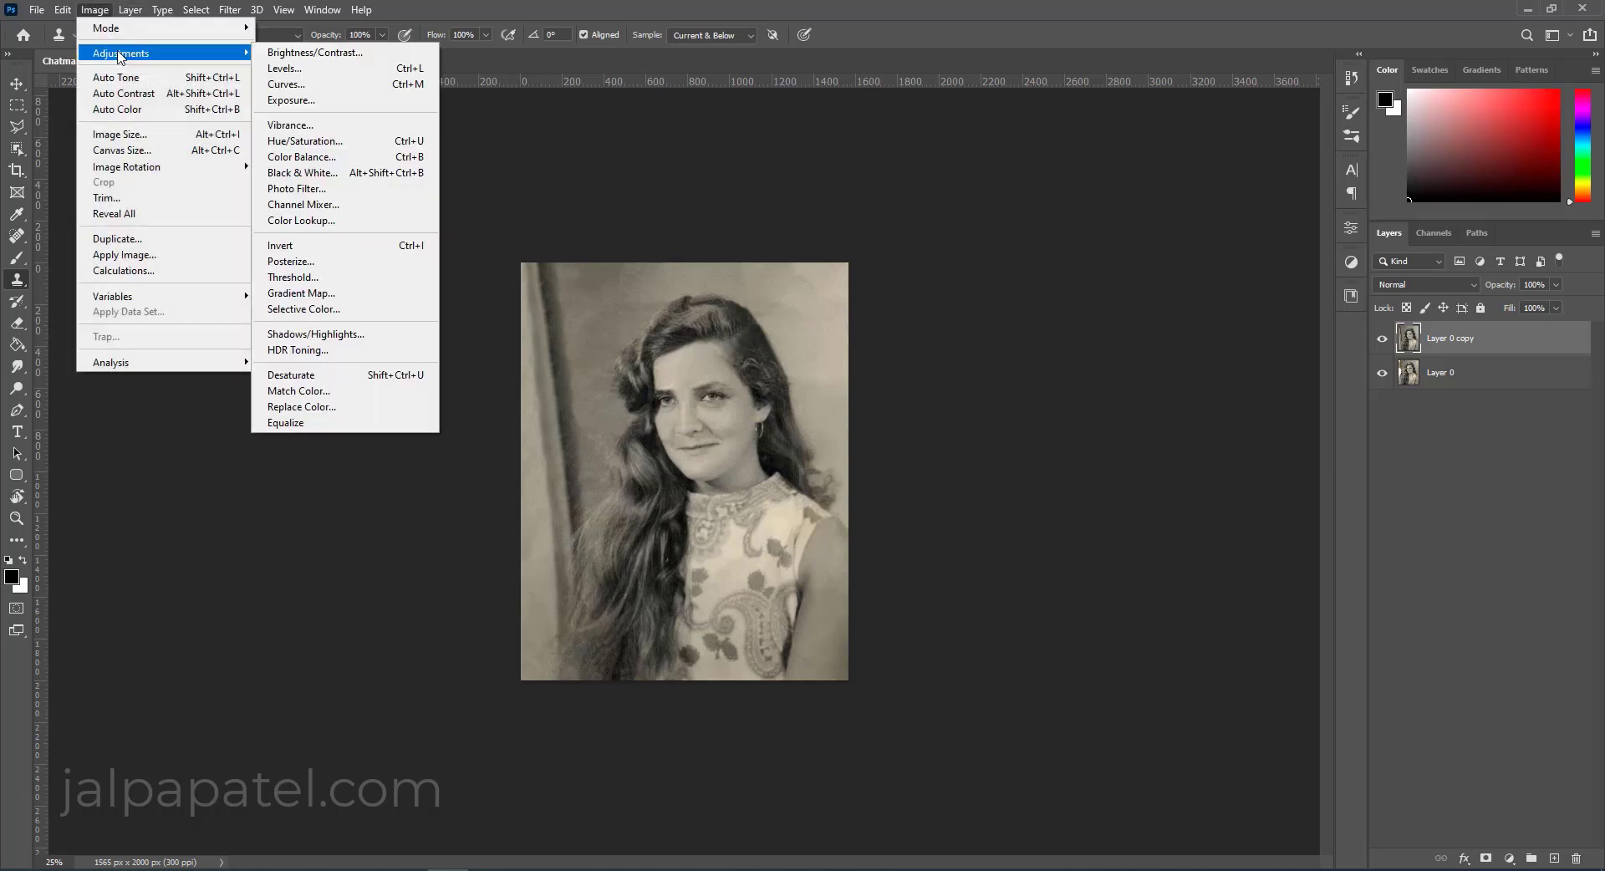
pyautogui.click(306, 173)
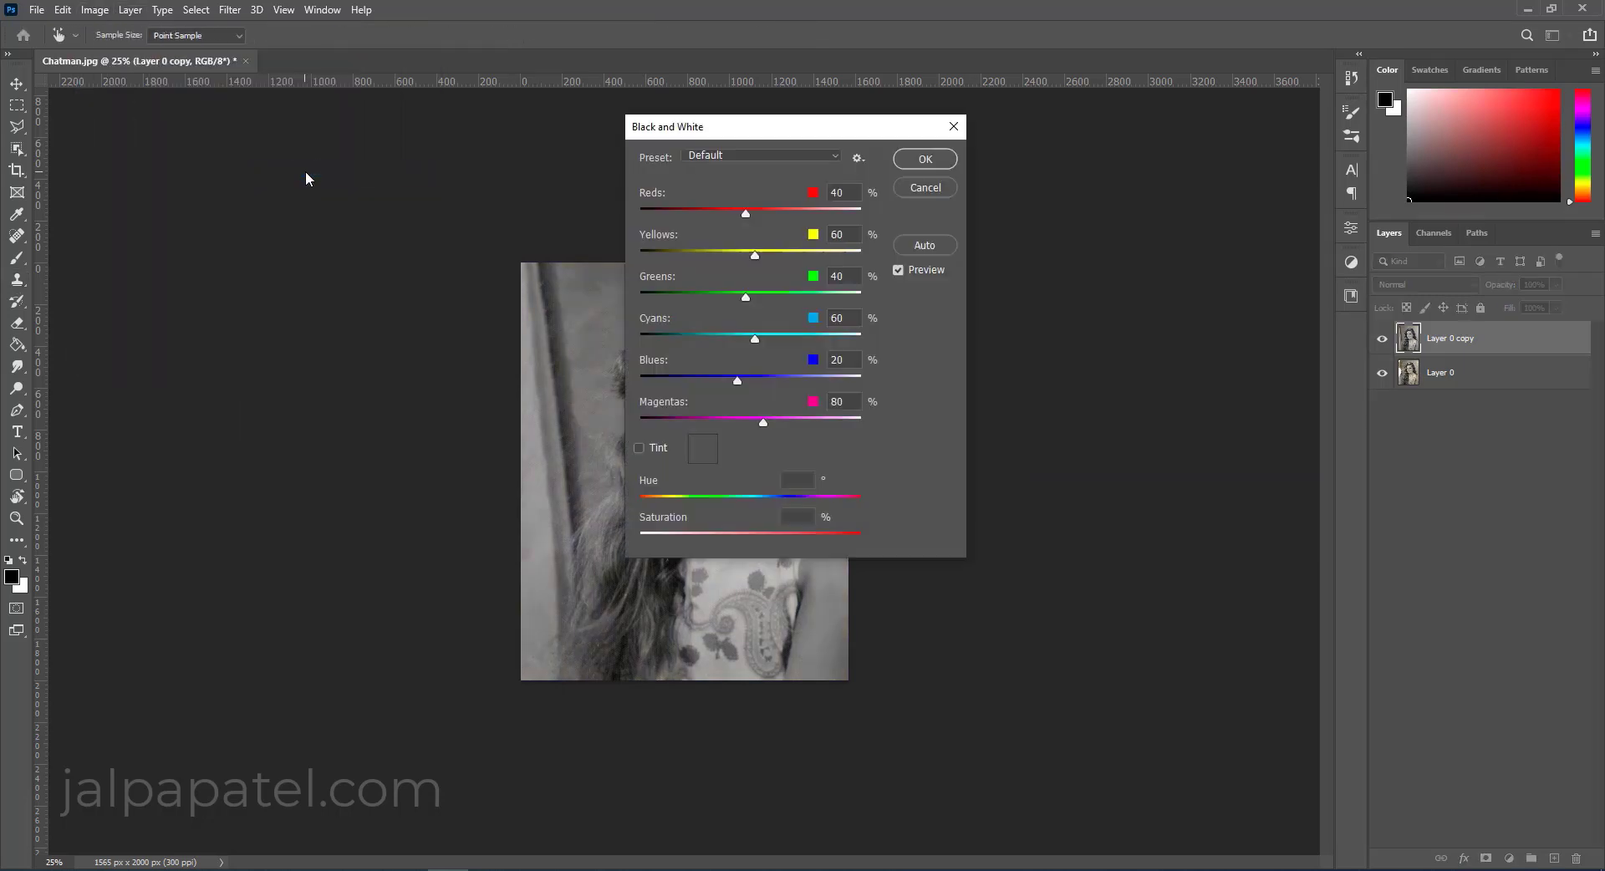
pyautogui.moveTo(847, 132); pyautogui.dragTo(1114, 159)
pyautogui.click(1197, 193)
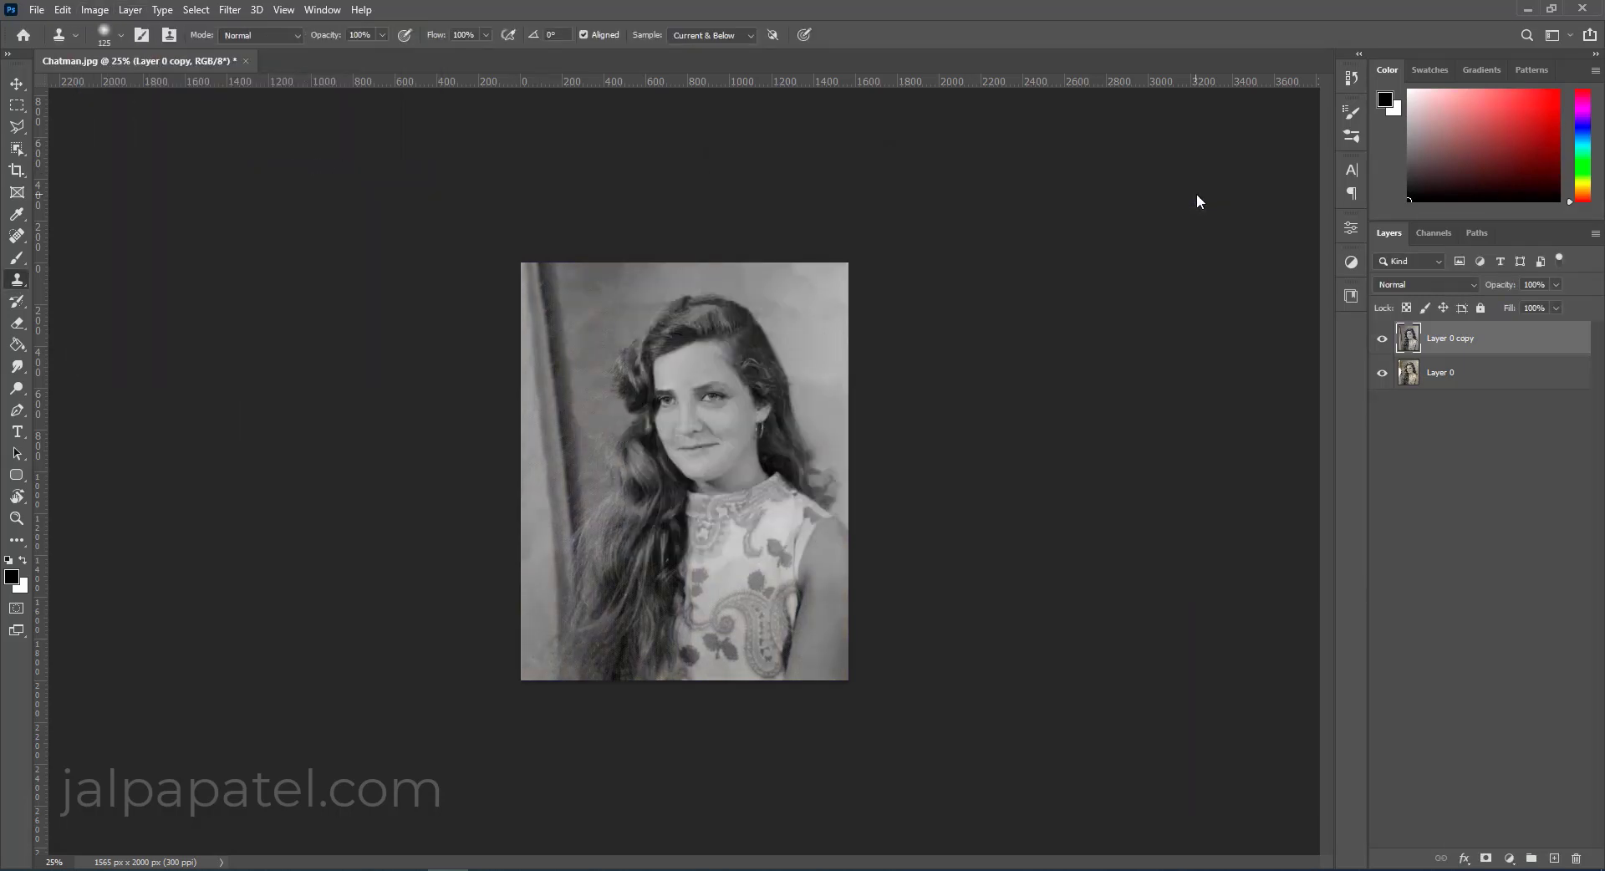
pyautogui.moveTo(1484, 344); pyautogui.dragTo(1554, 857)
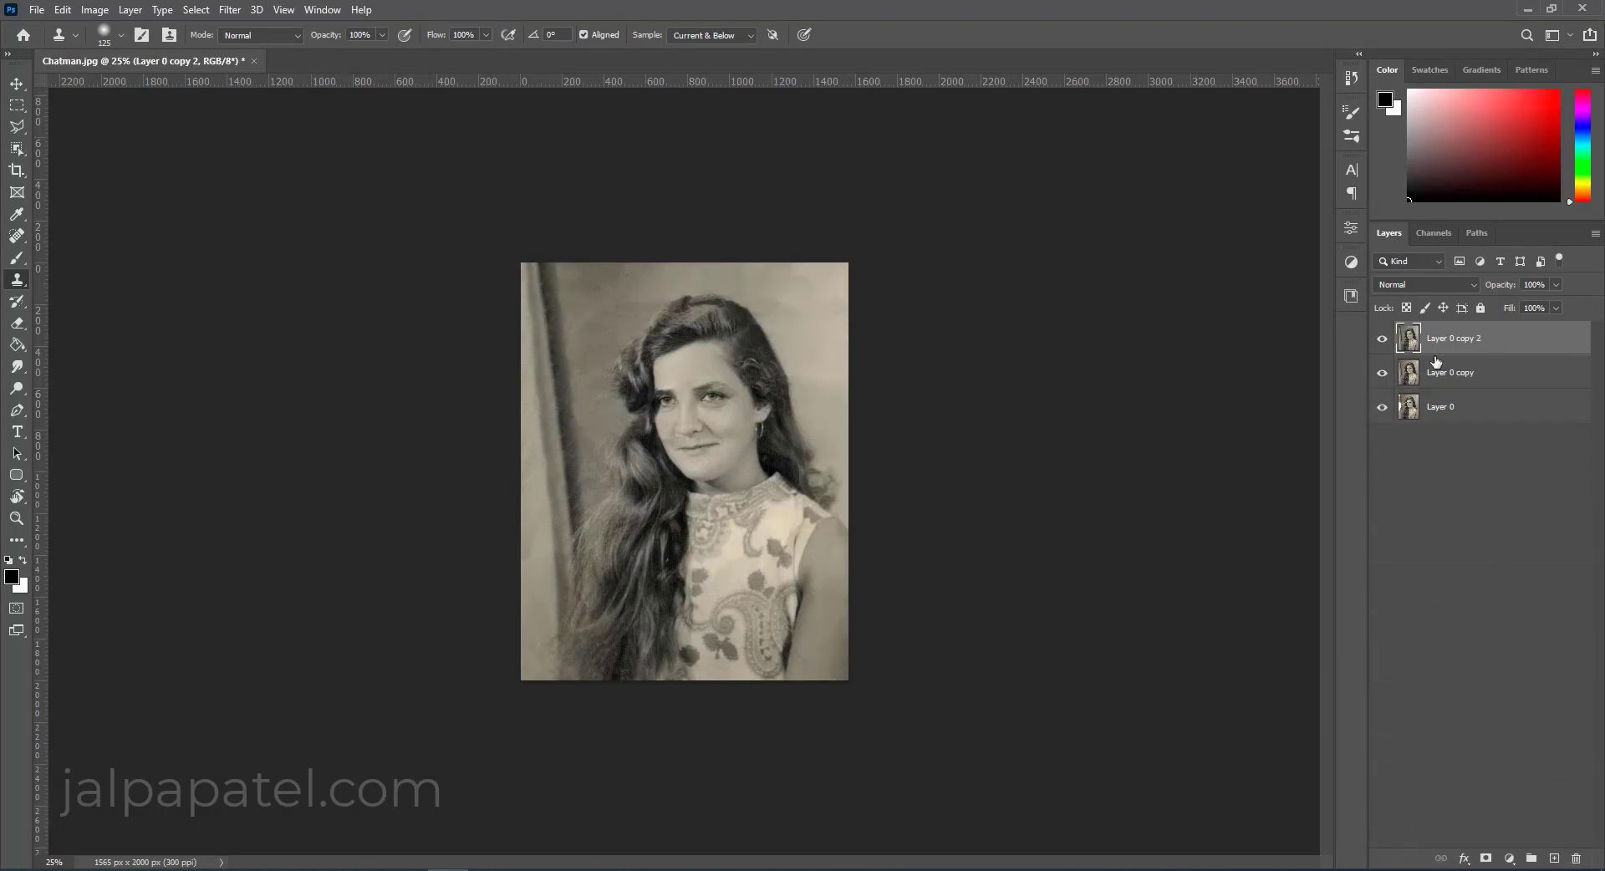
pyautogui.click(95, 9)
pyautogui.moveTo(120, 53)
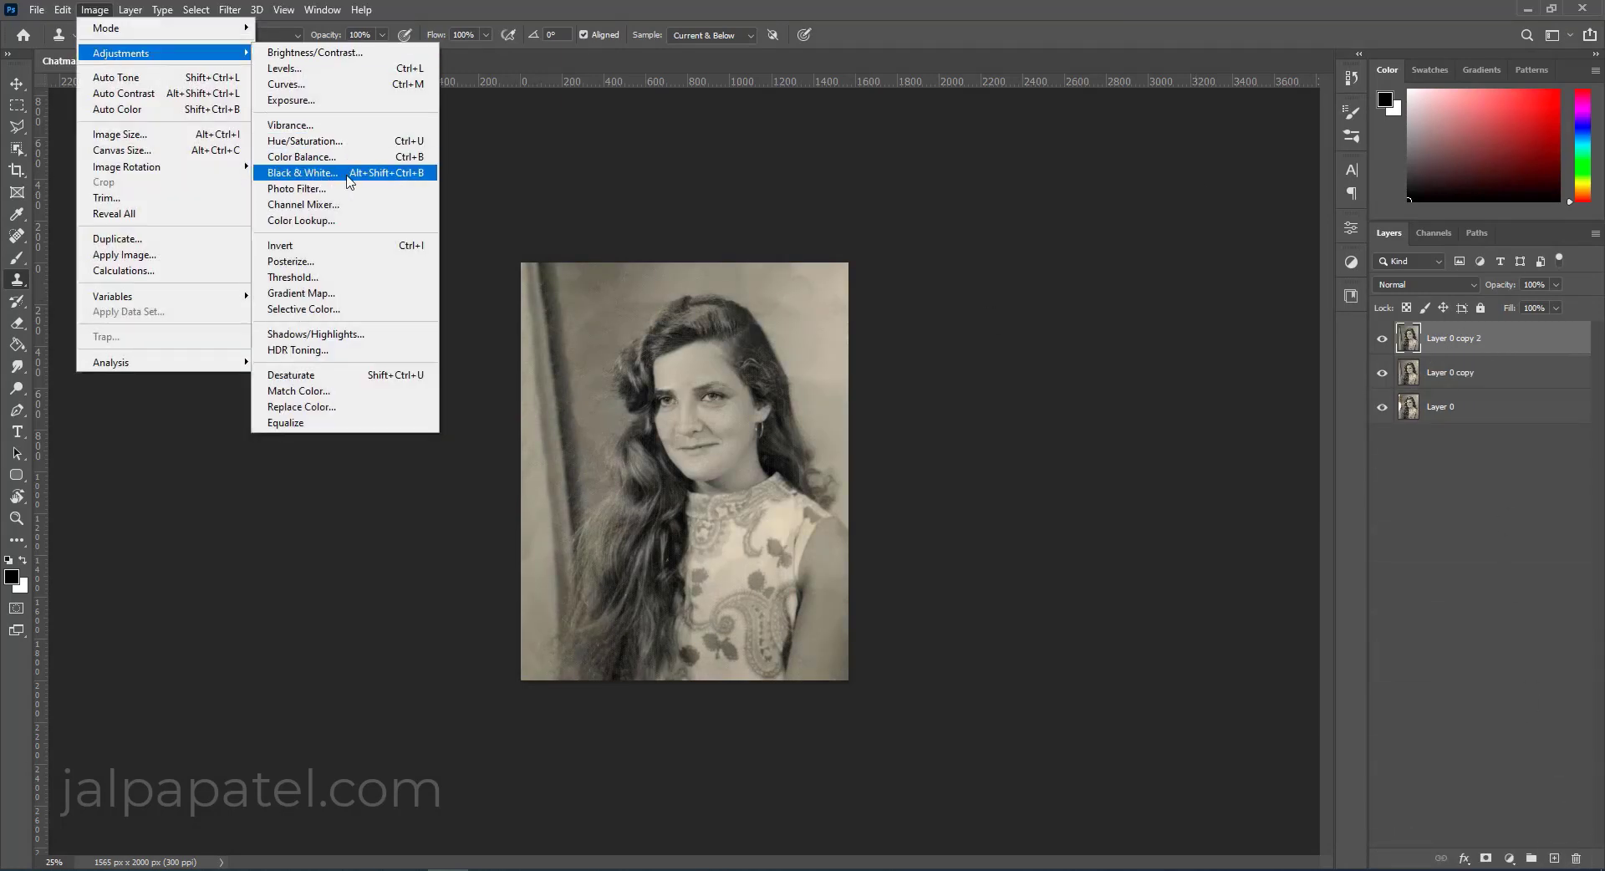
pyautogui.click(301, 172)
pyautogui.click(1191, 192)
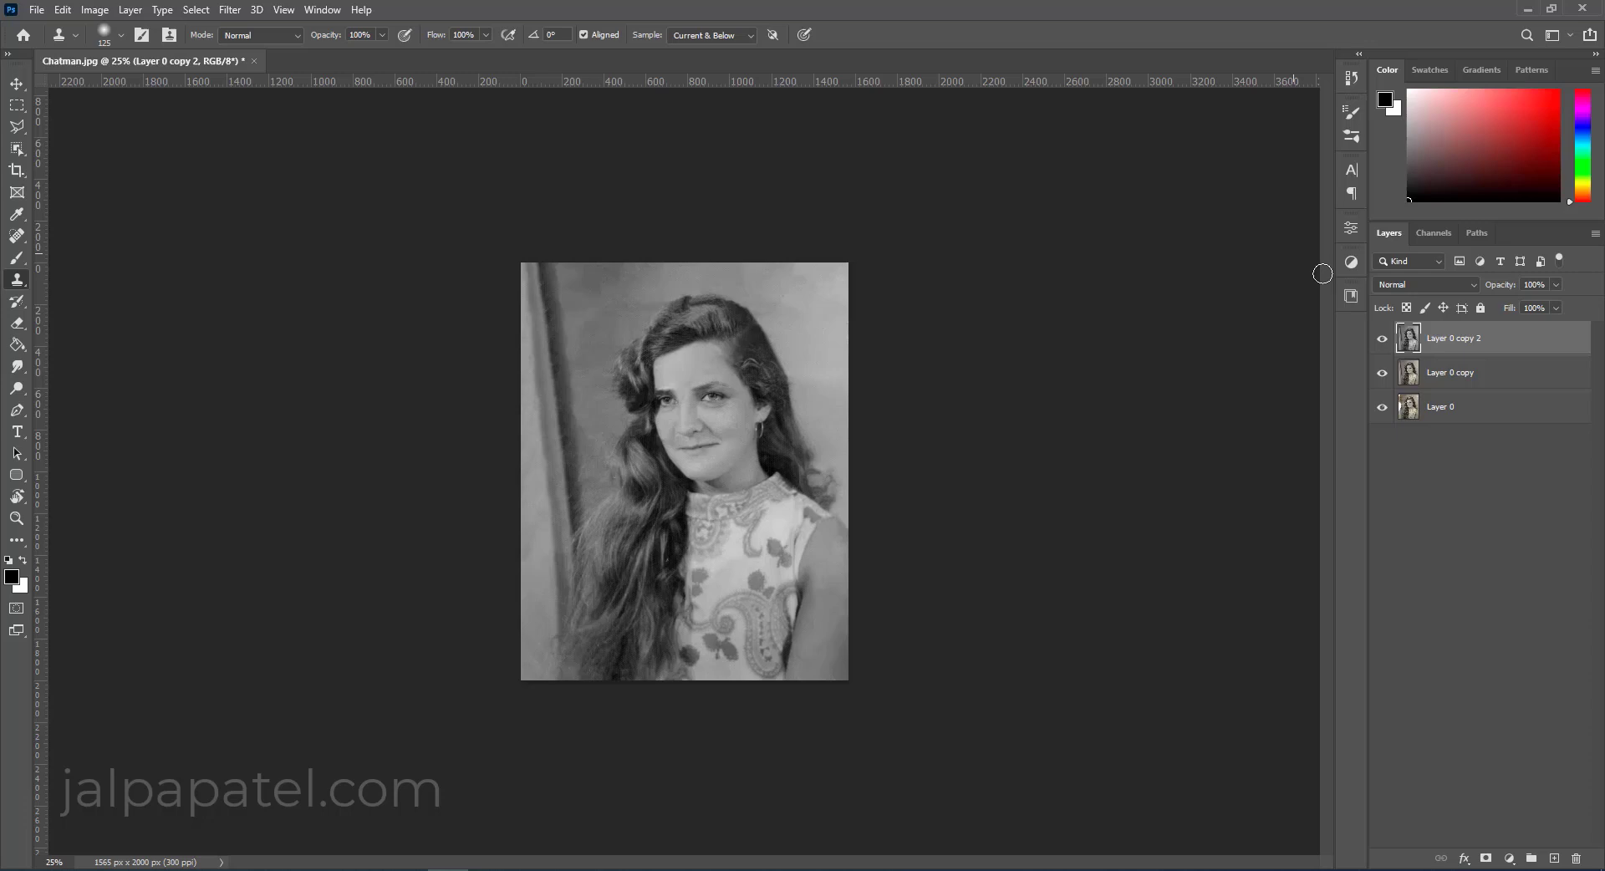
# Group both retouched copies into Group 1.
pyautogui.keyDown('shift'); pyautogui.click(1490, 372); pyautogui.keyUp('shift')
pyautogui.rightClick(1501, 368)
pyautogui.click(1361, 281)
pyautogui.press('Return')
# Toggle Group 1's visibility to compare the result with the original.
pyautogui.click(1382, 332)
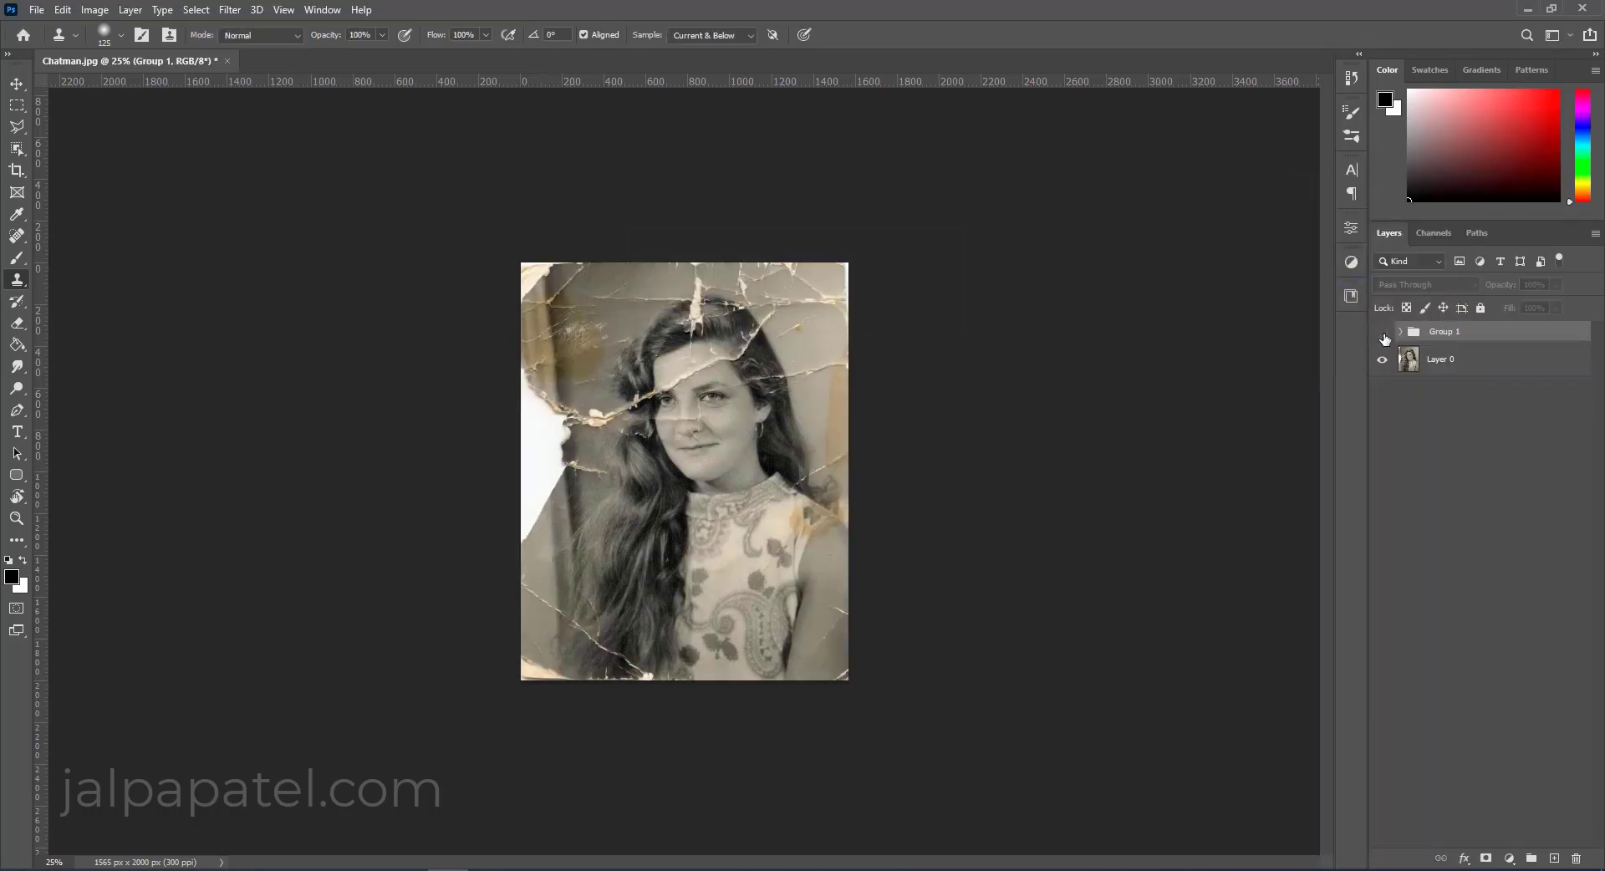
pyautogui.click(1382, 332)
pyautogui.click(1382, 331)
pyautogui.click(1384, 333)
pyautogui.click(1383, 334)
pyautogui.click(1383, 333)
pyautogui.hotkey('ctrl', '-')
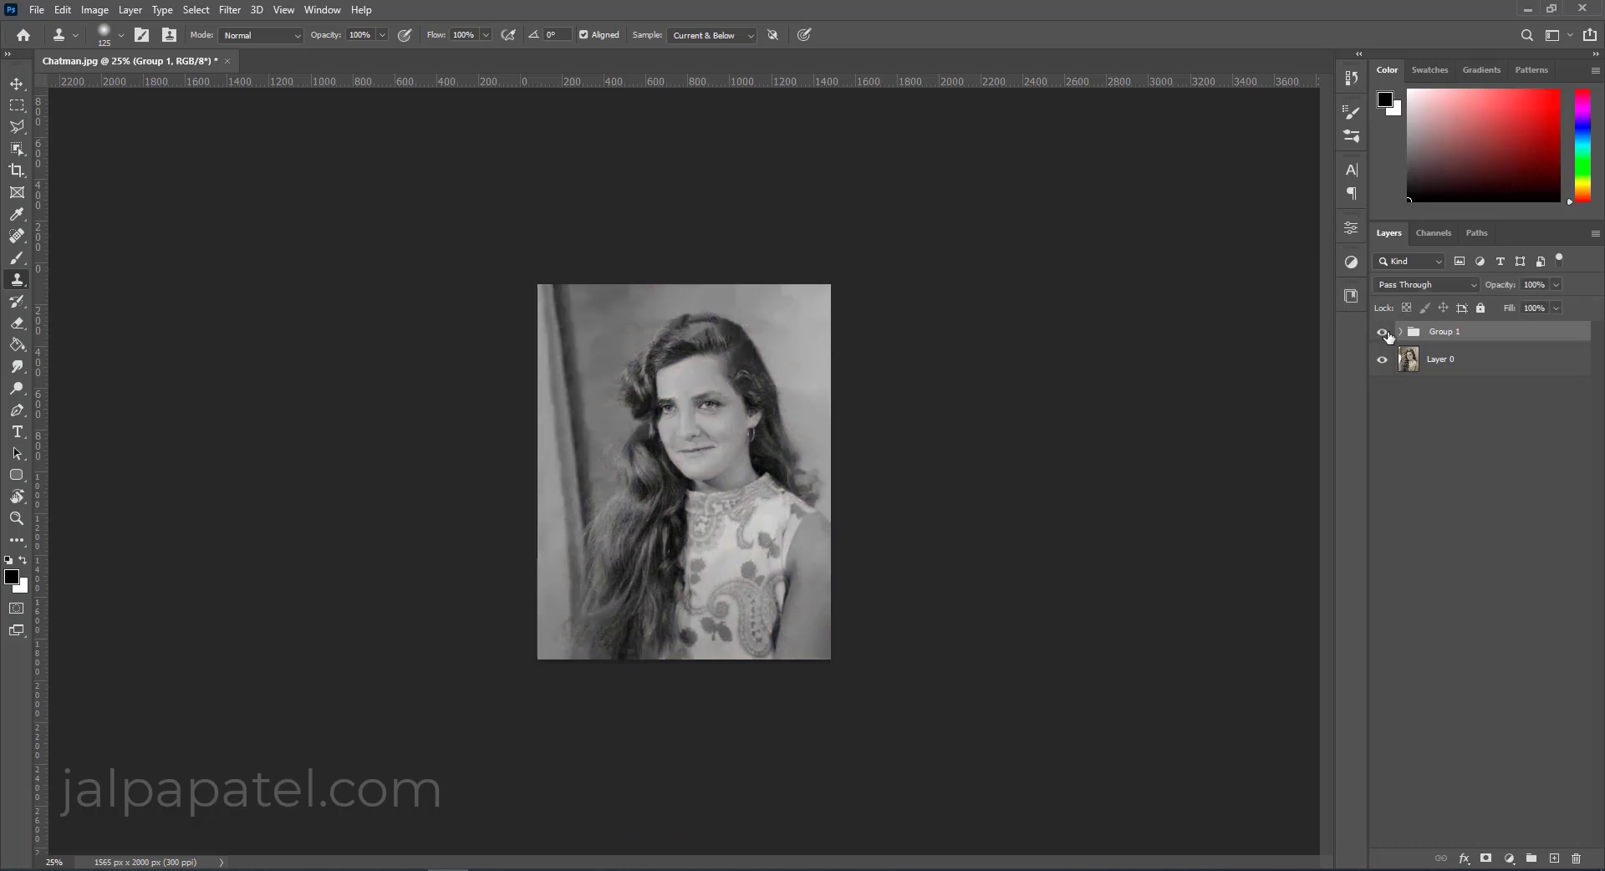
pyautogui.click(1384, 334)
pyautogui.click(1383, 333)
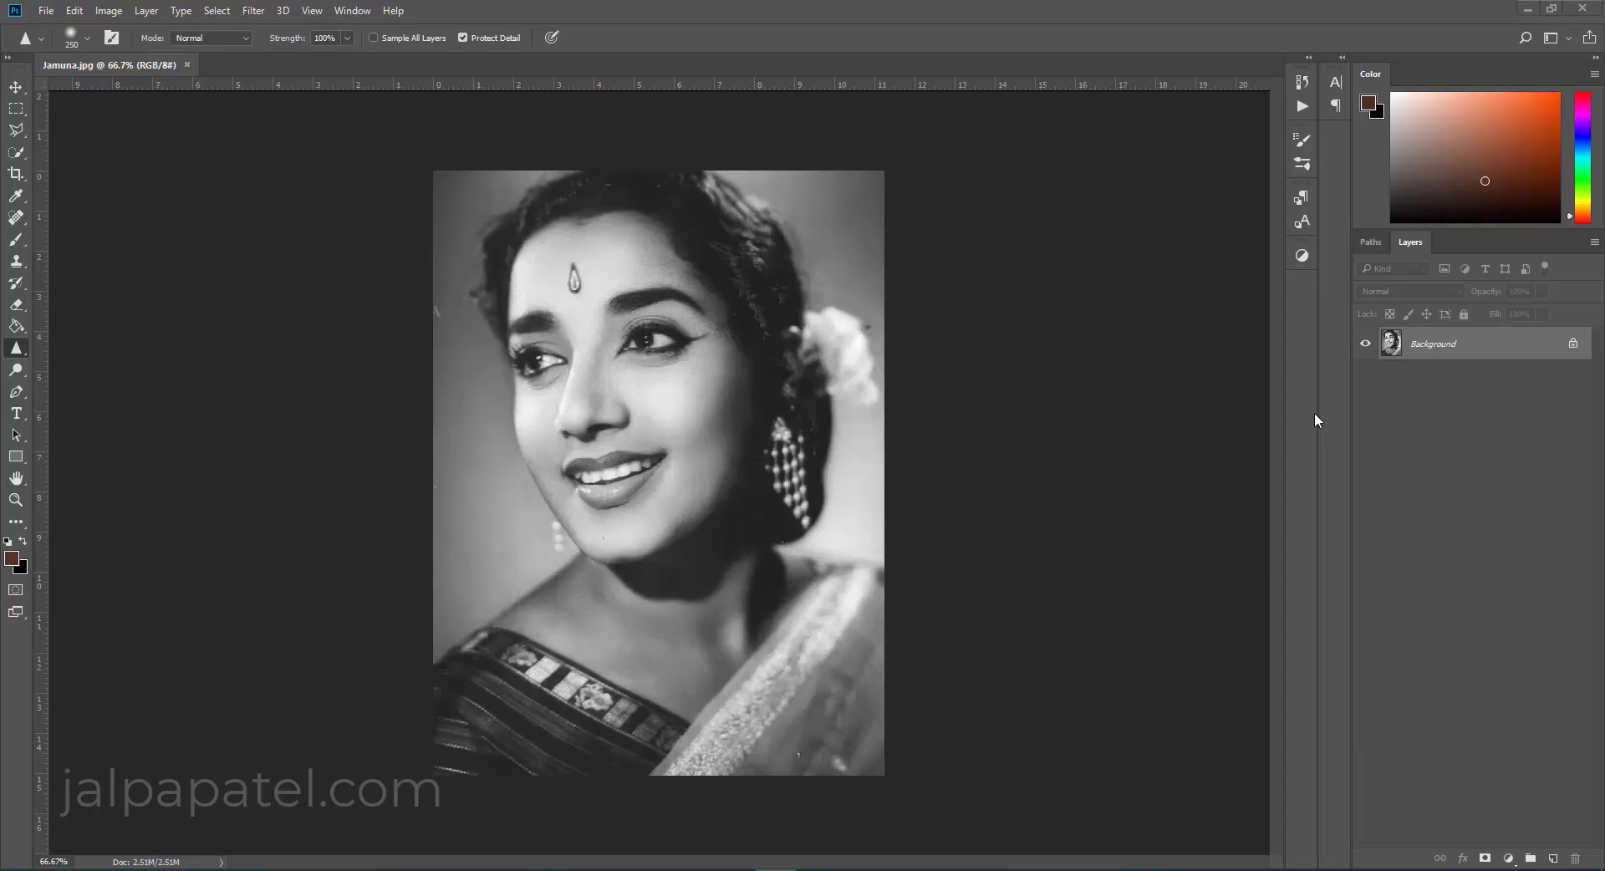
# Unlock Jamuna.jpg's Background as Layer 0 and duplicate it as Layer 0 copy.
pyautogui.click(1573, 343)
pyautogui.moveTo(1464, 359); pyautogui.dragTo(1553, 859)
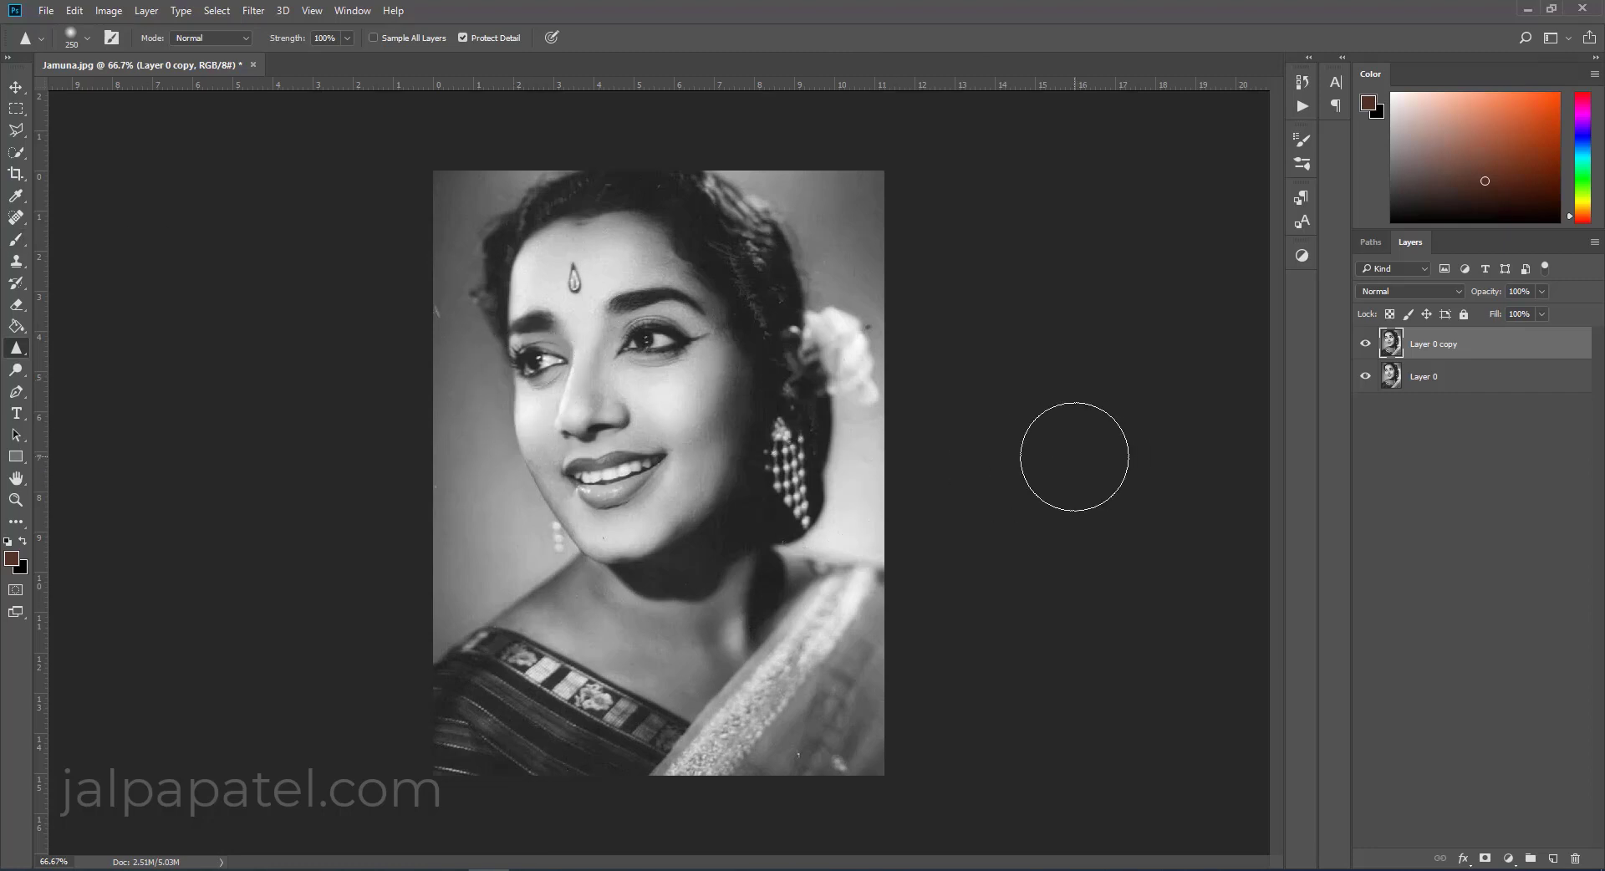
# Quick-select the blouse at the lower left with a 30 px brush.
pyautogui.click(16, 152)
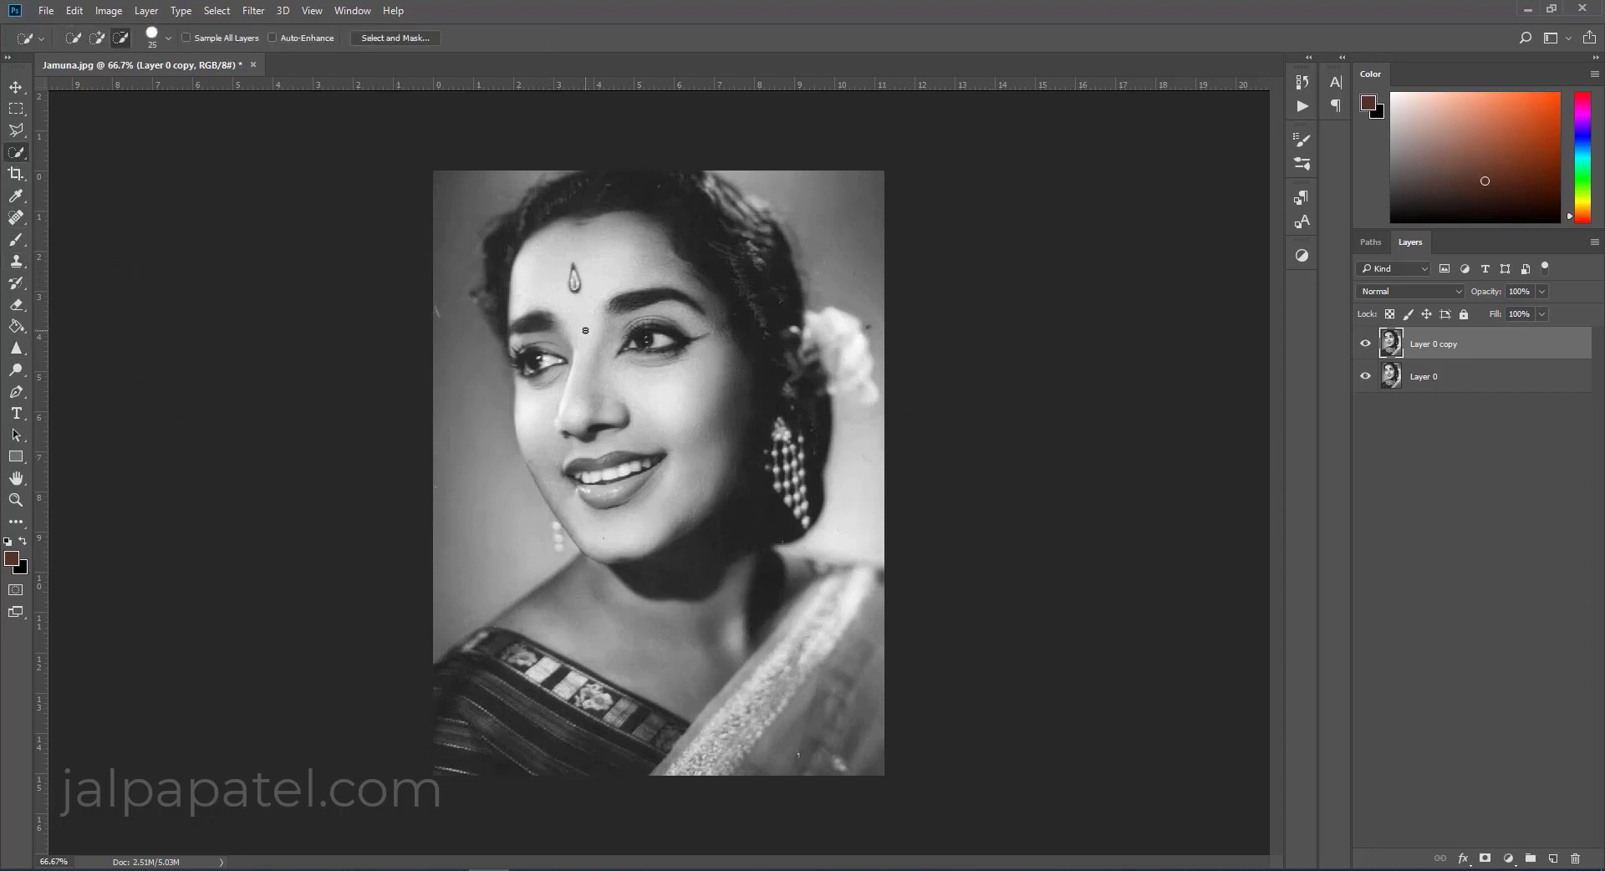
pyautogui.press(']')
pyautogui.moveTo(494, 640)
pyautogui.mouseDown()
pyautogui.moveTo(486, 731)
pyautogui.moveTo(628, 708)
pyautogui.mouseUp()
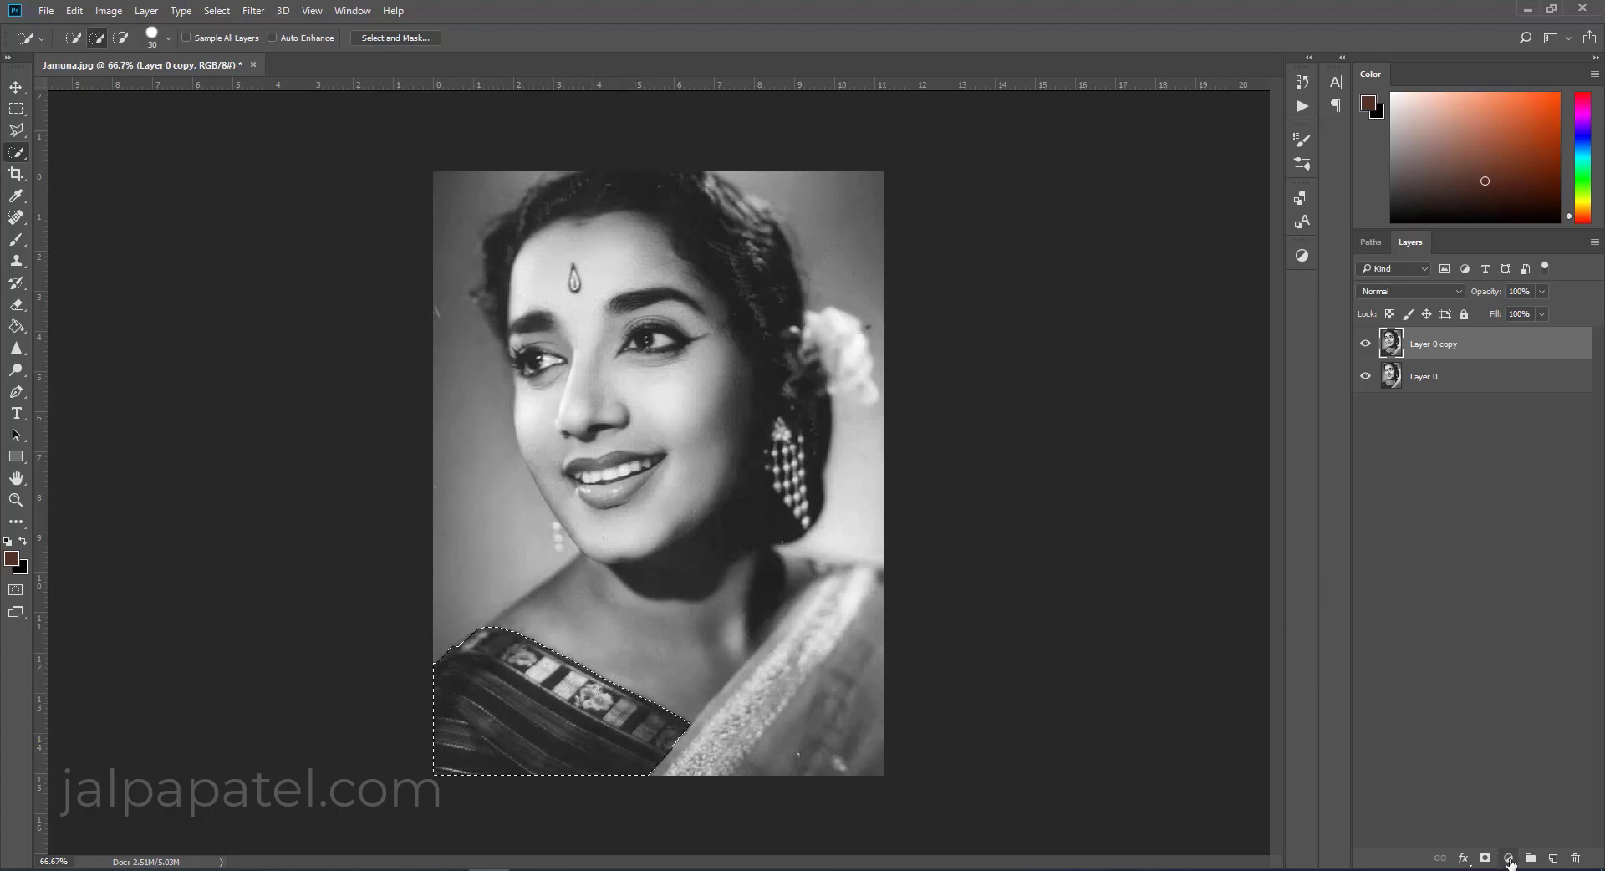
# Add a Solid Color fill layer over the blouse in a deep purple.
pyautogui.click(1508, 858)
pyautogui.click(1499, 498)
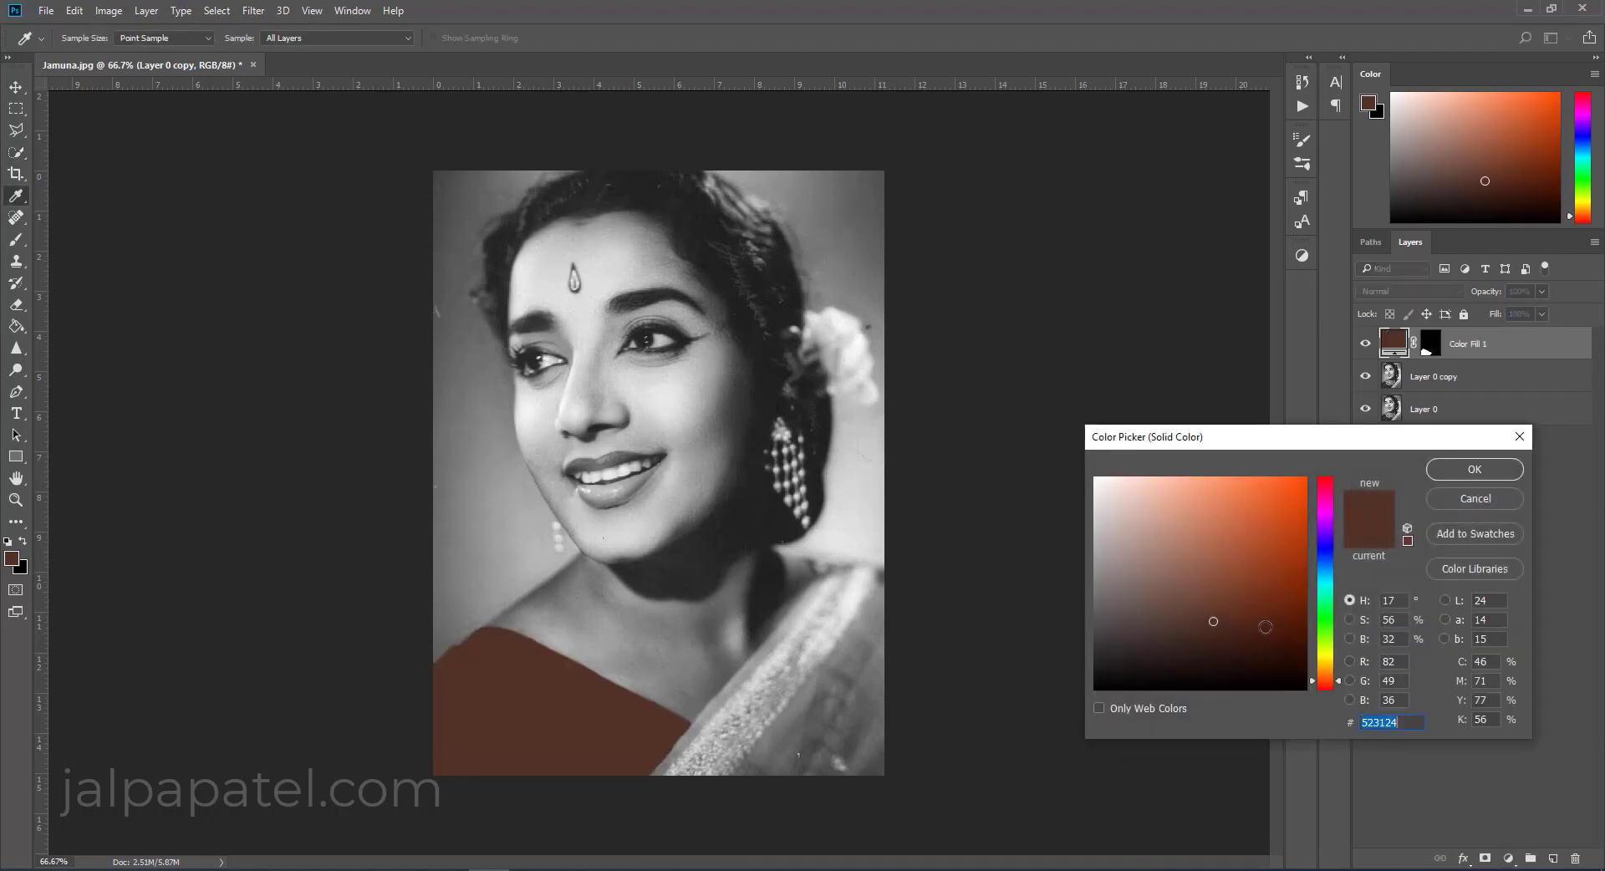
pyautogui.click(1327, 532)
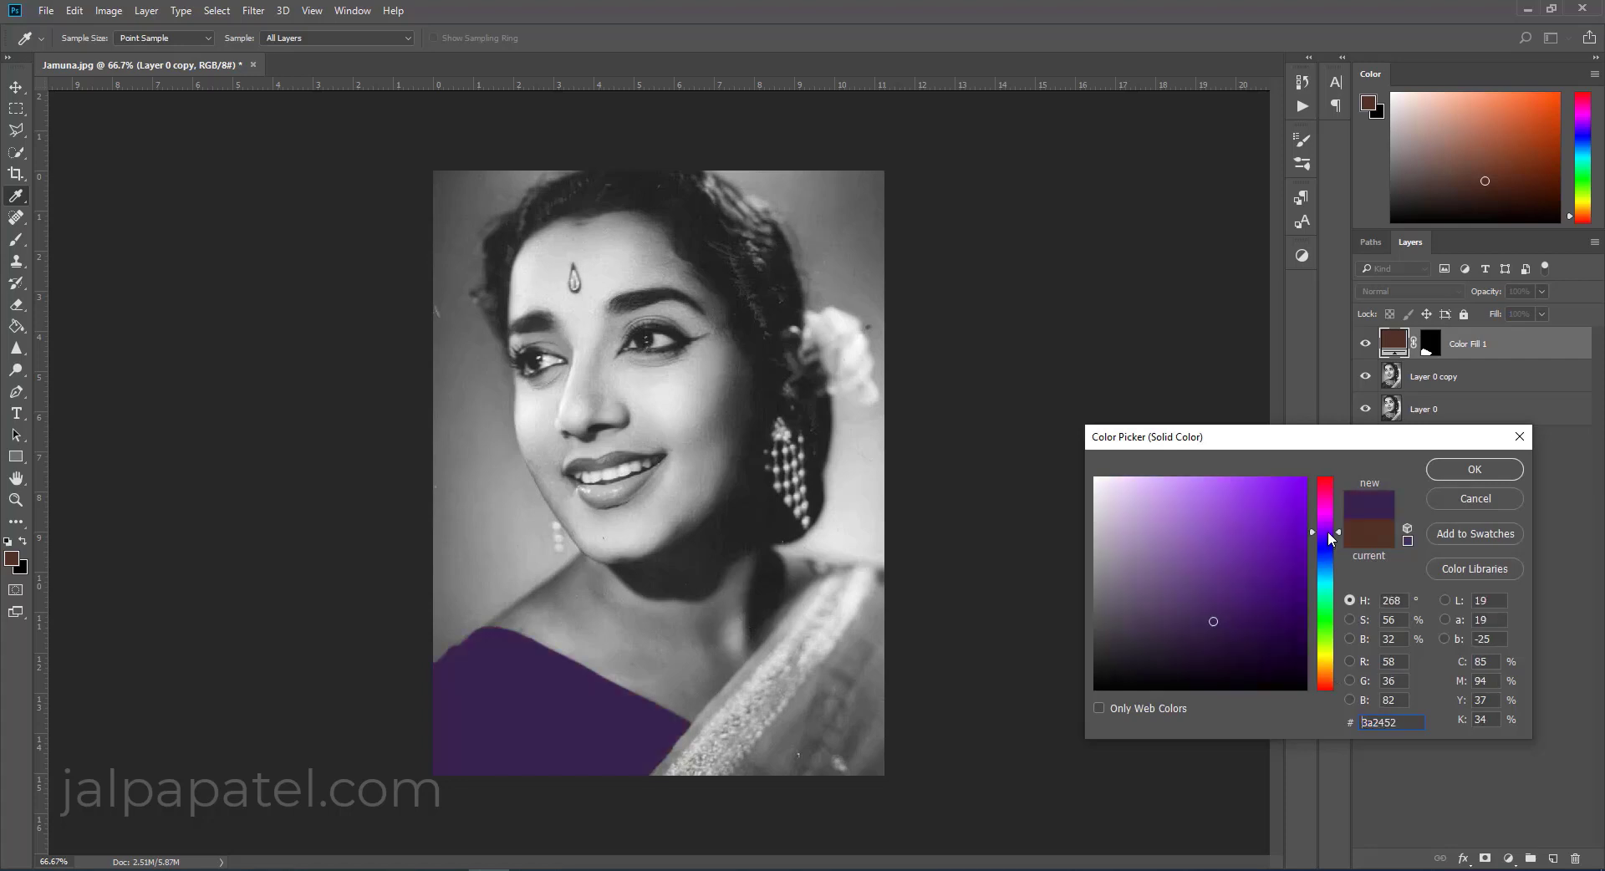
pyautogui.moveTo(1327, 532); pyautogui.dragTo(1327, 539)
pyautogui.click(1293, 623)
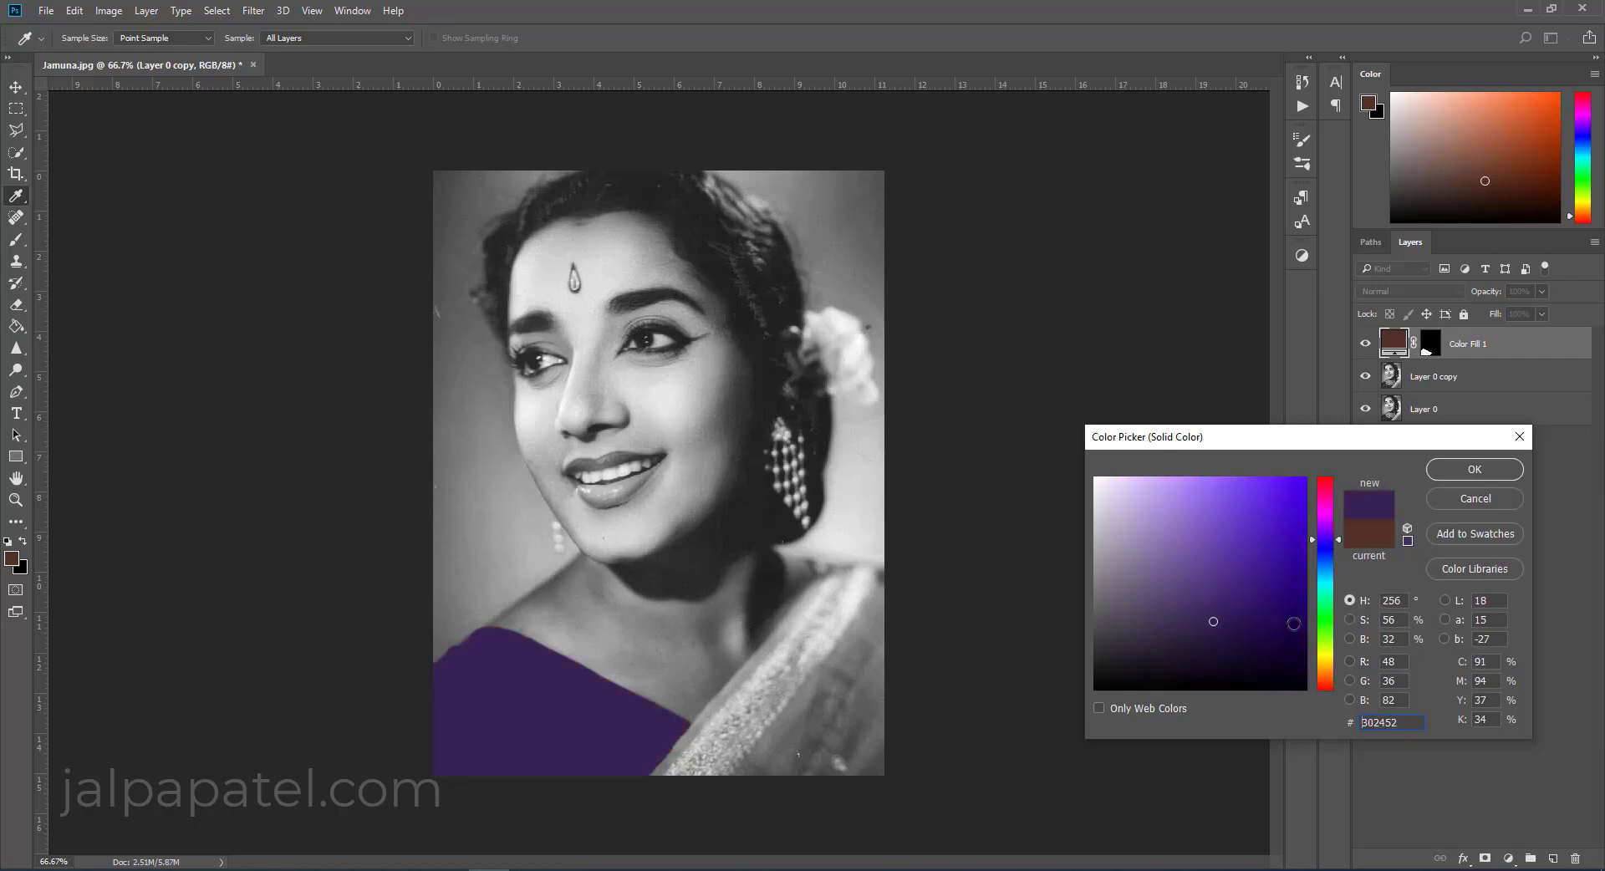
pyautogui.click(1475, 469)
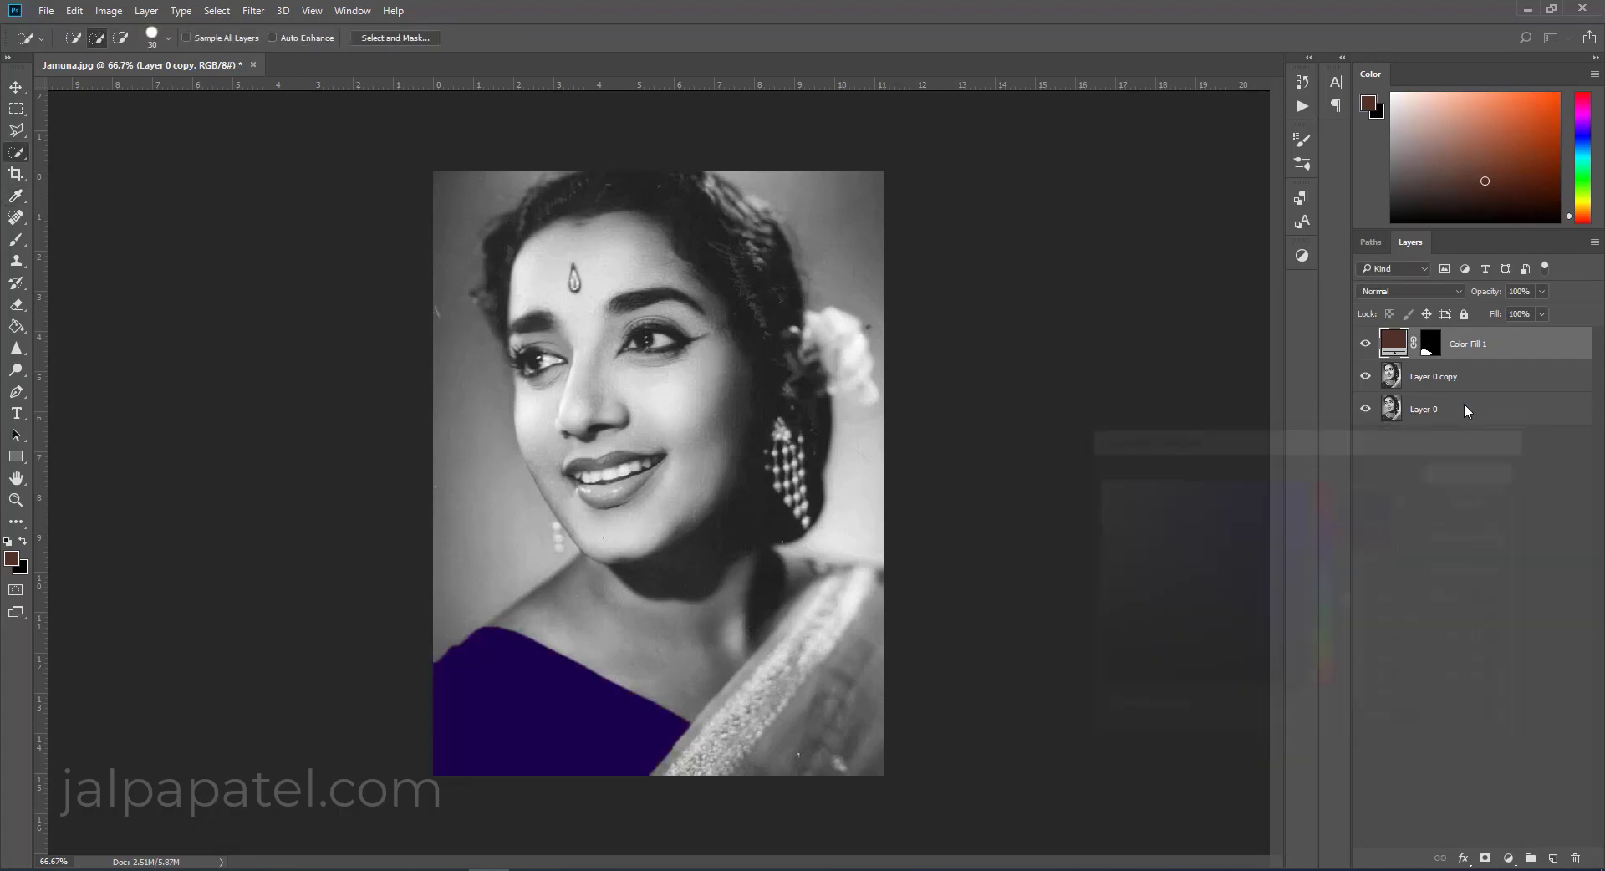
# Set Color Fill 1 to Soft Light and try several hues for the blouse.
pyautogui.click(1412, 291)
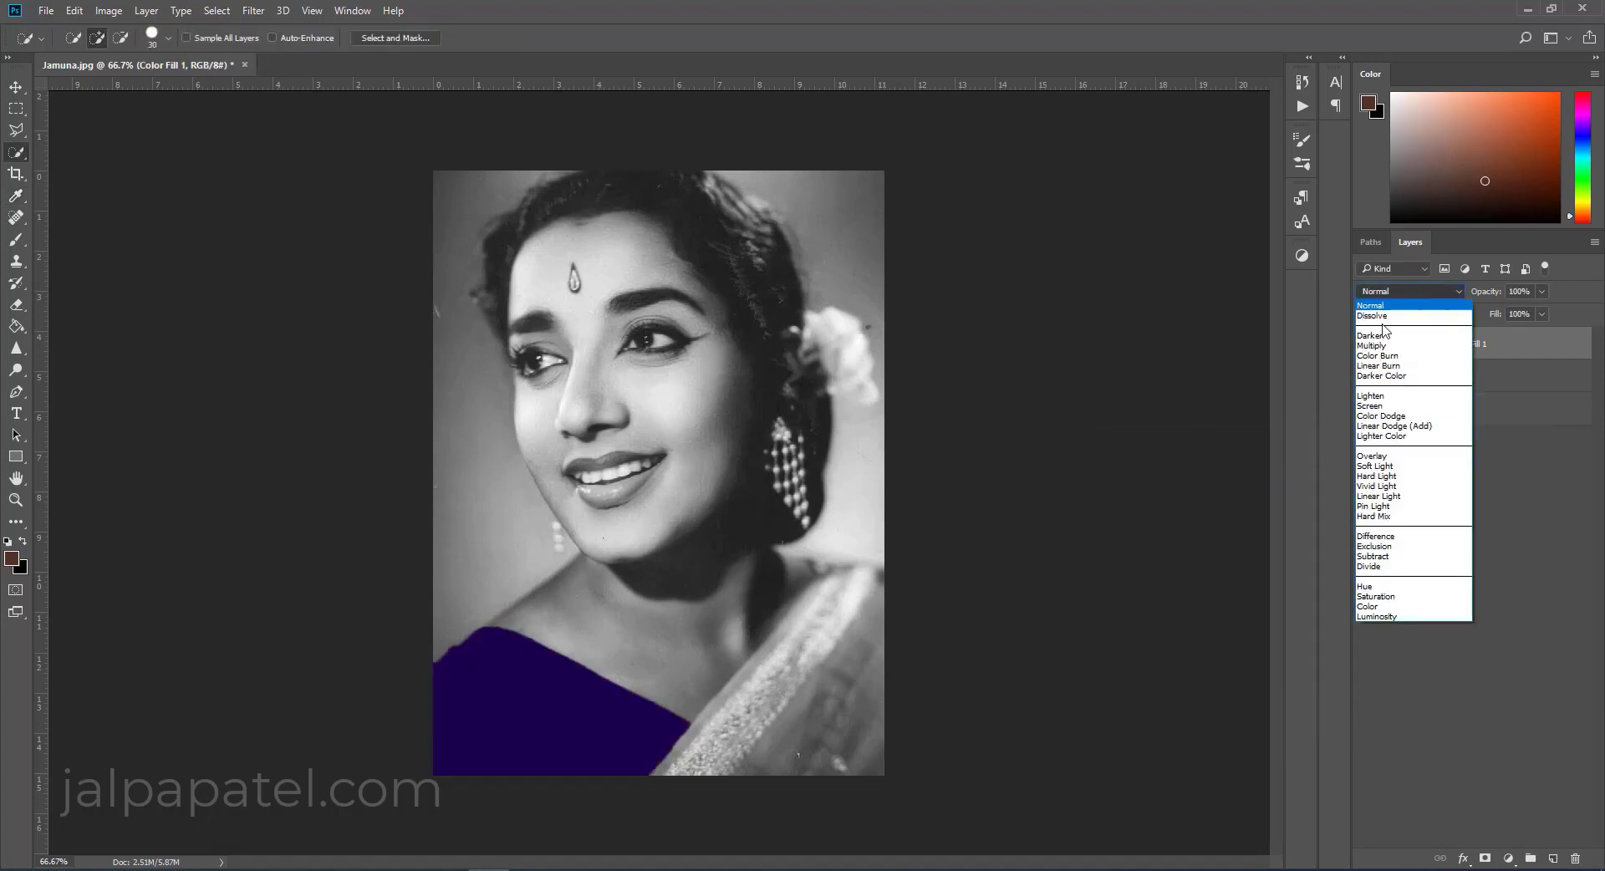
pyautogui.click(1390, 466)
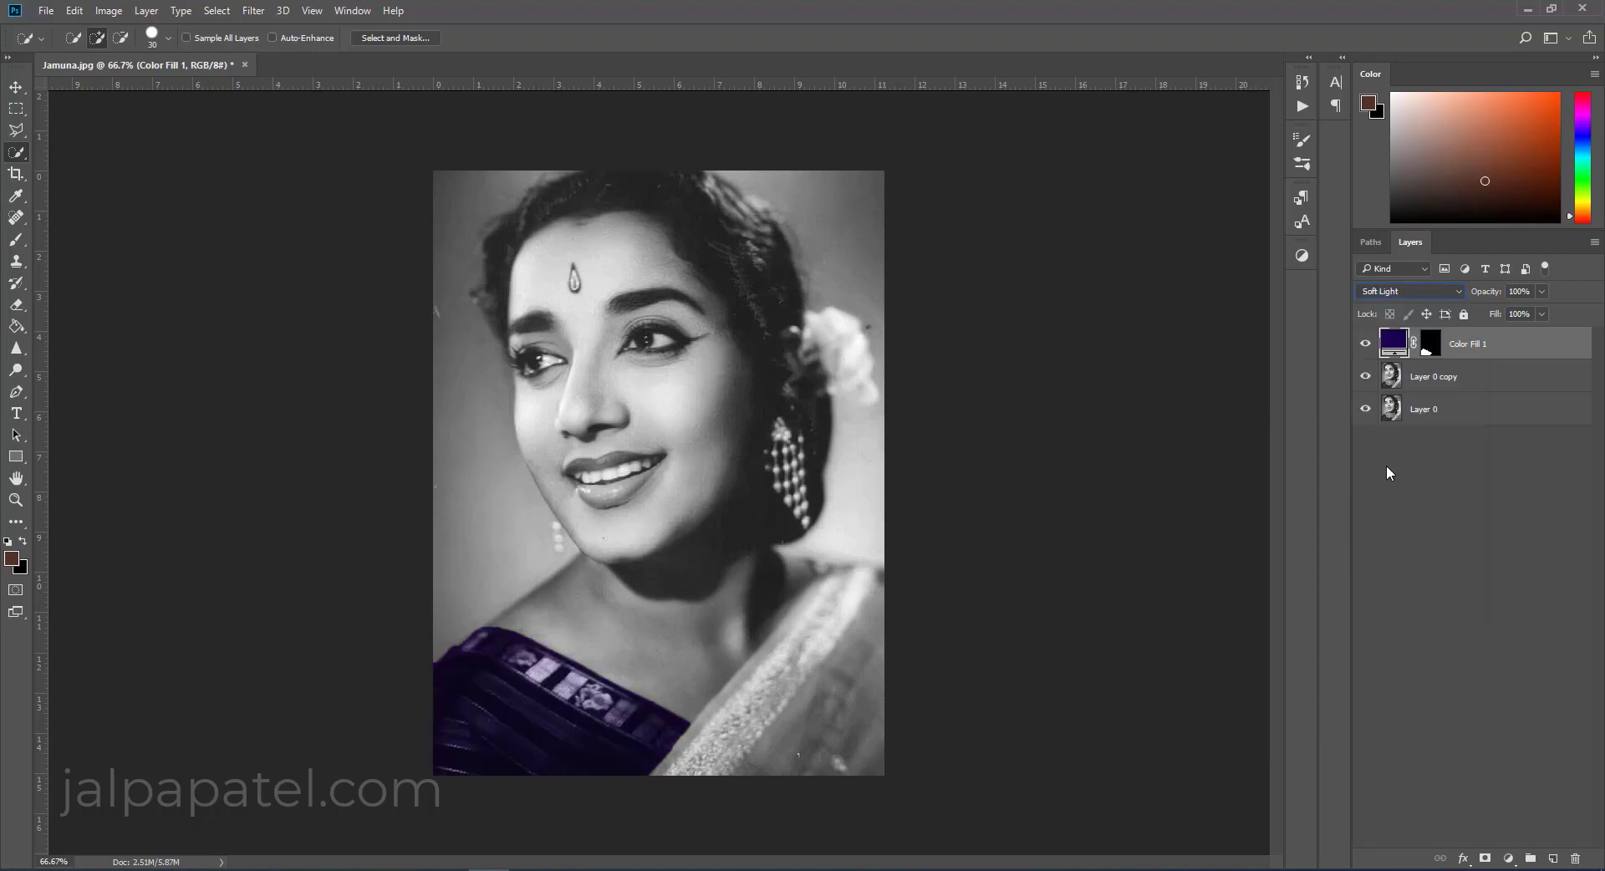
pyautogui.doubleClick(1388, 347)
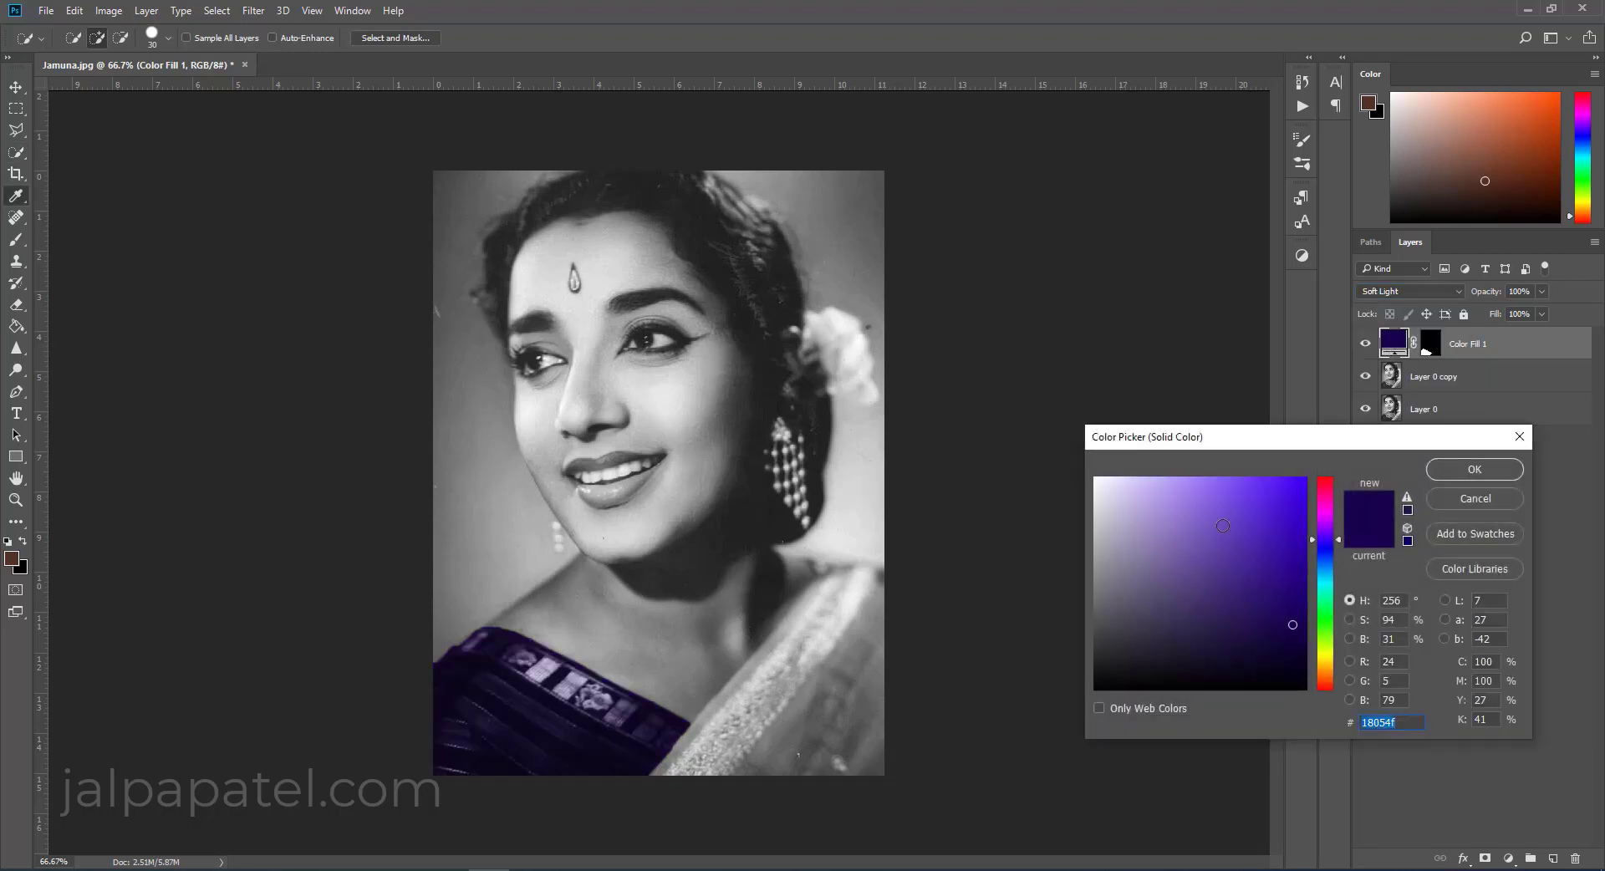
pyautogui.click(1261, 640)
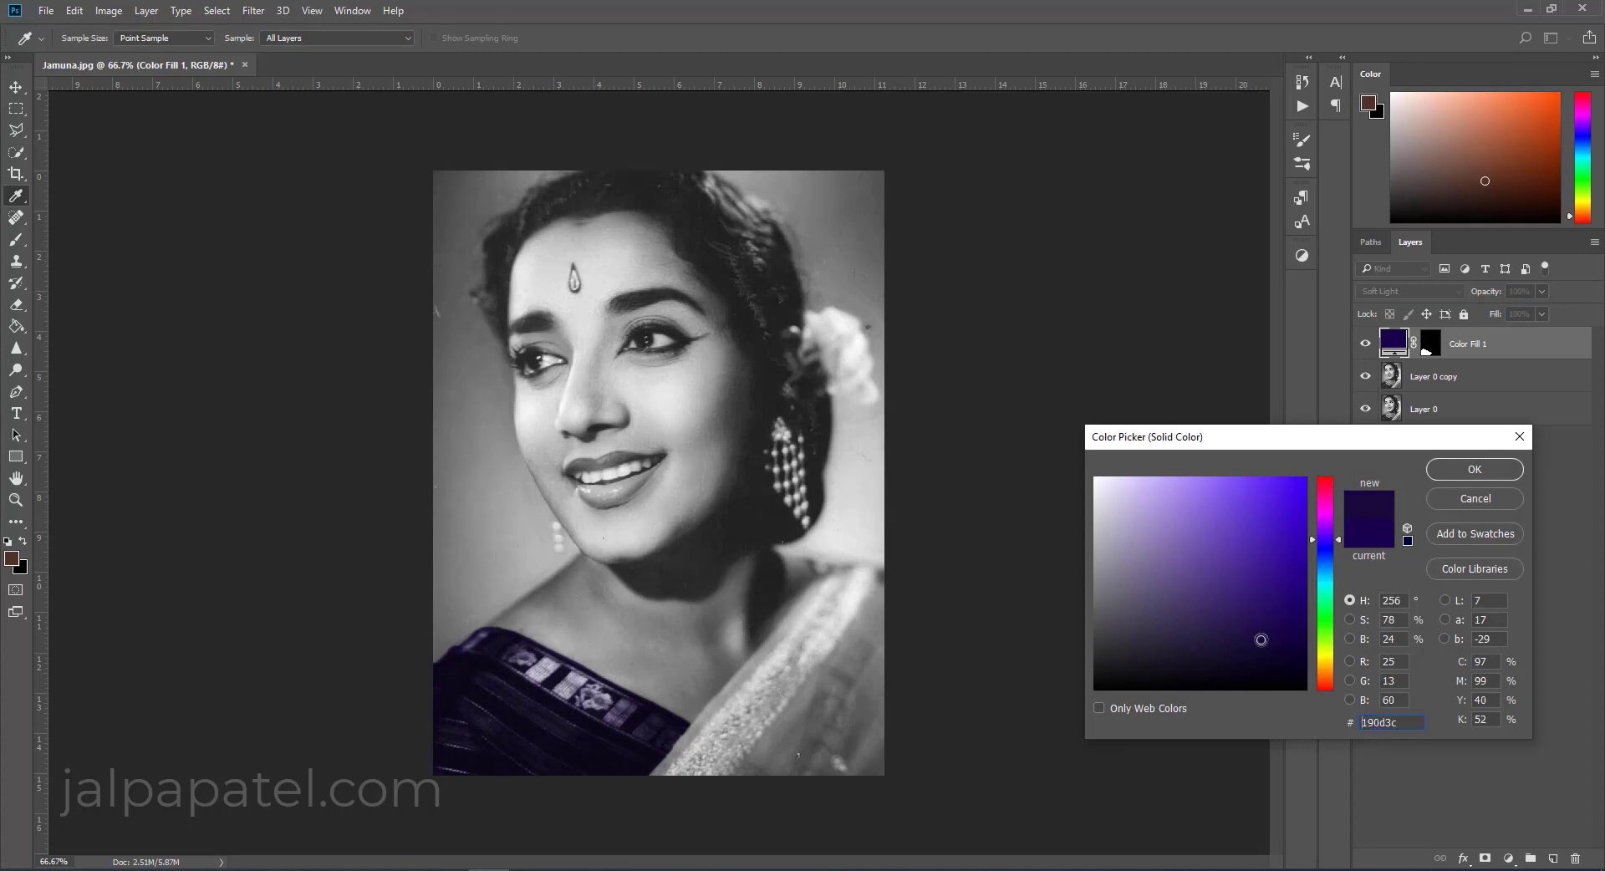
pyautogui.click(1327, 550)
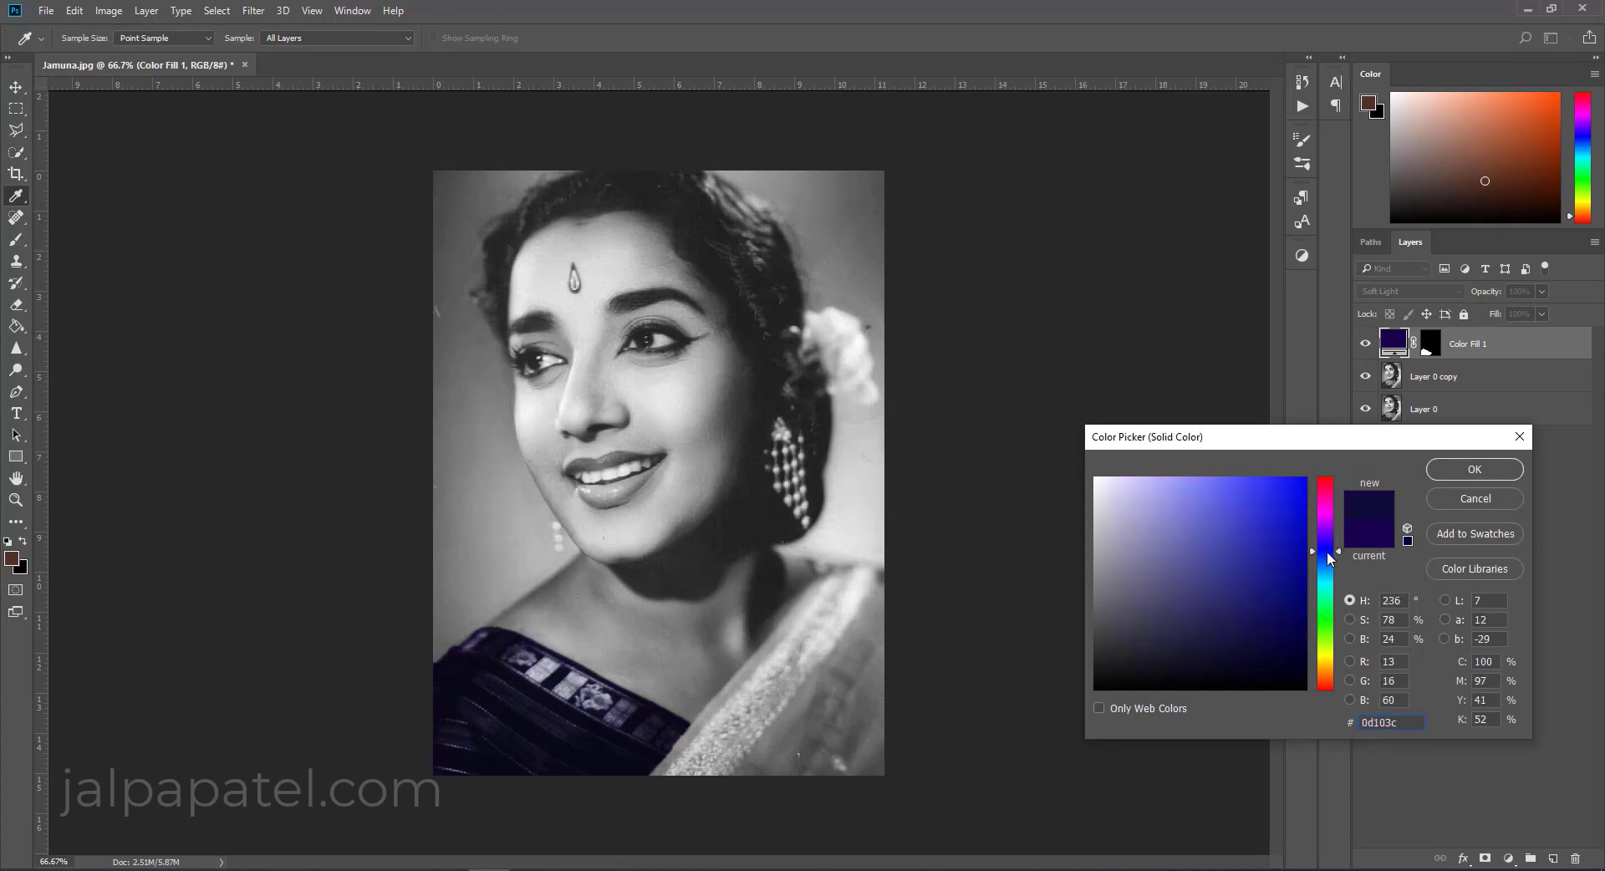
pyautogui.click(1326, 483)
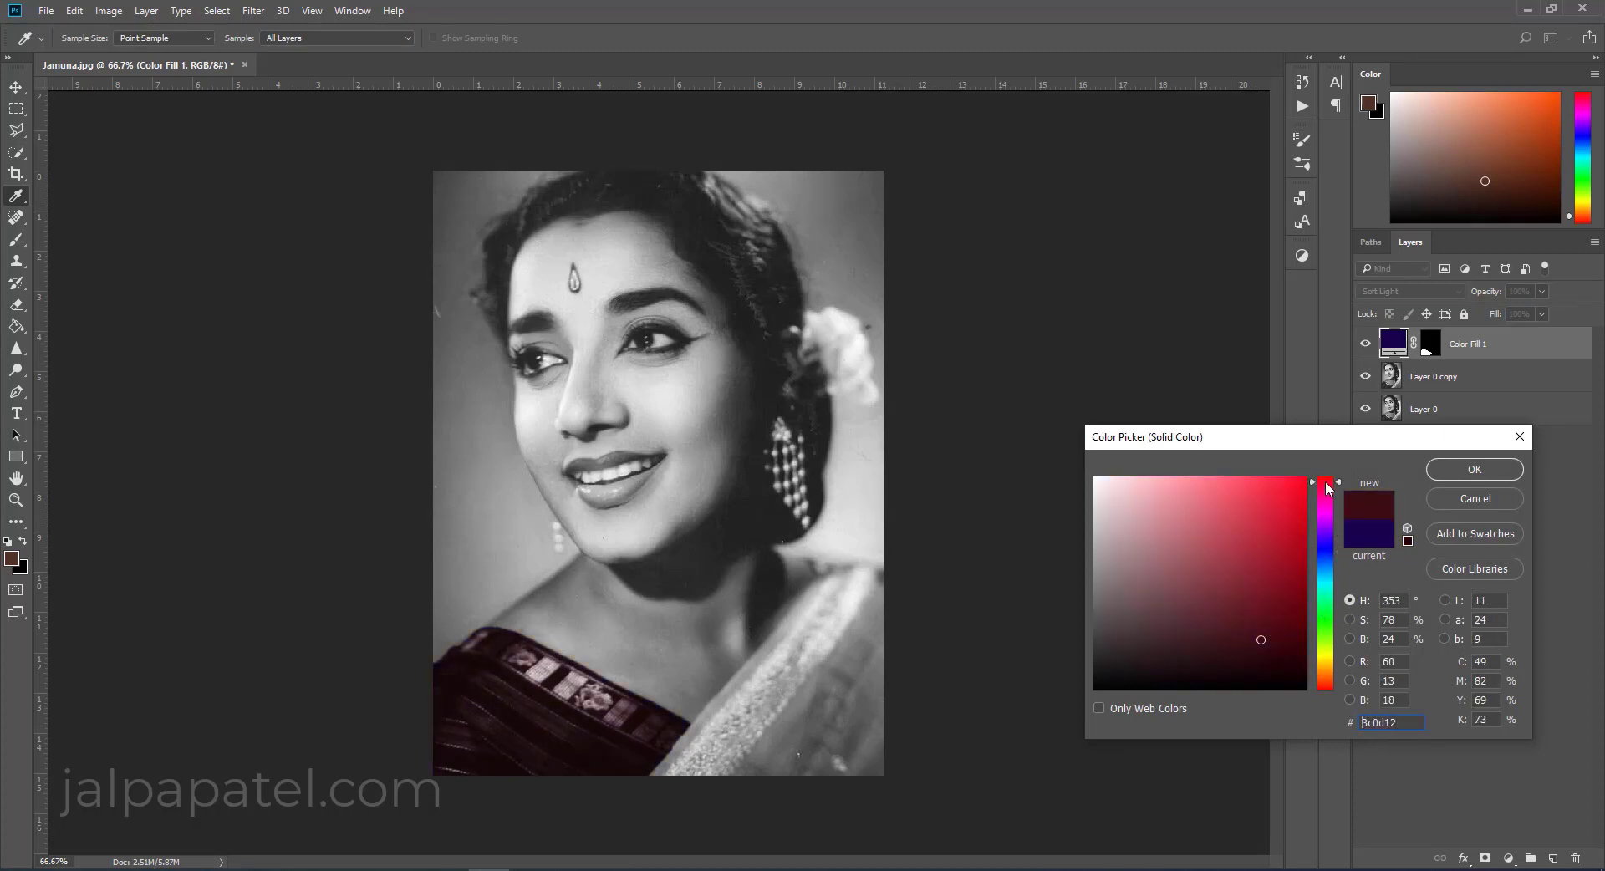
pyautogui.click(1327, 567)
pyautogui.click(1326, 623)
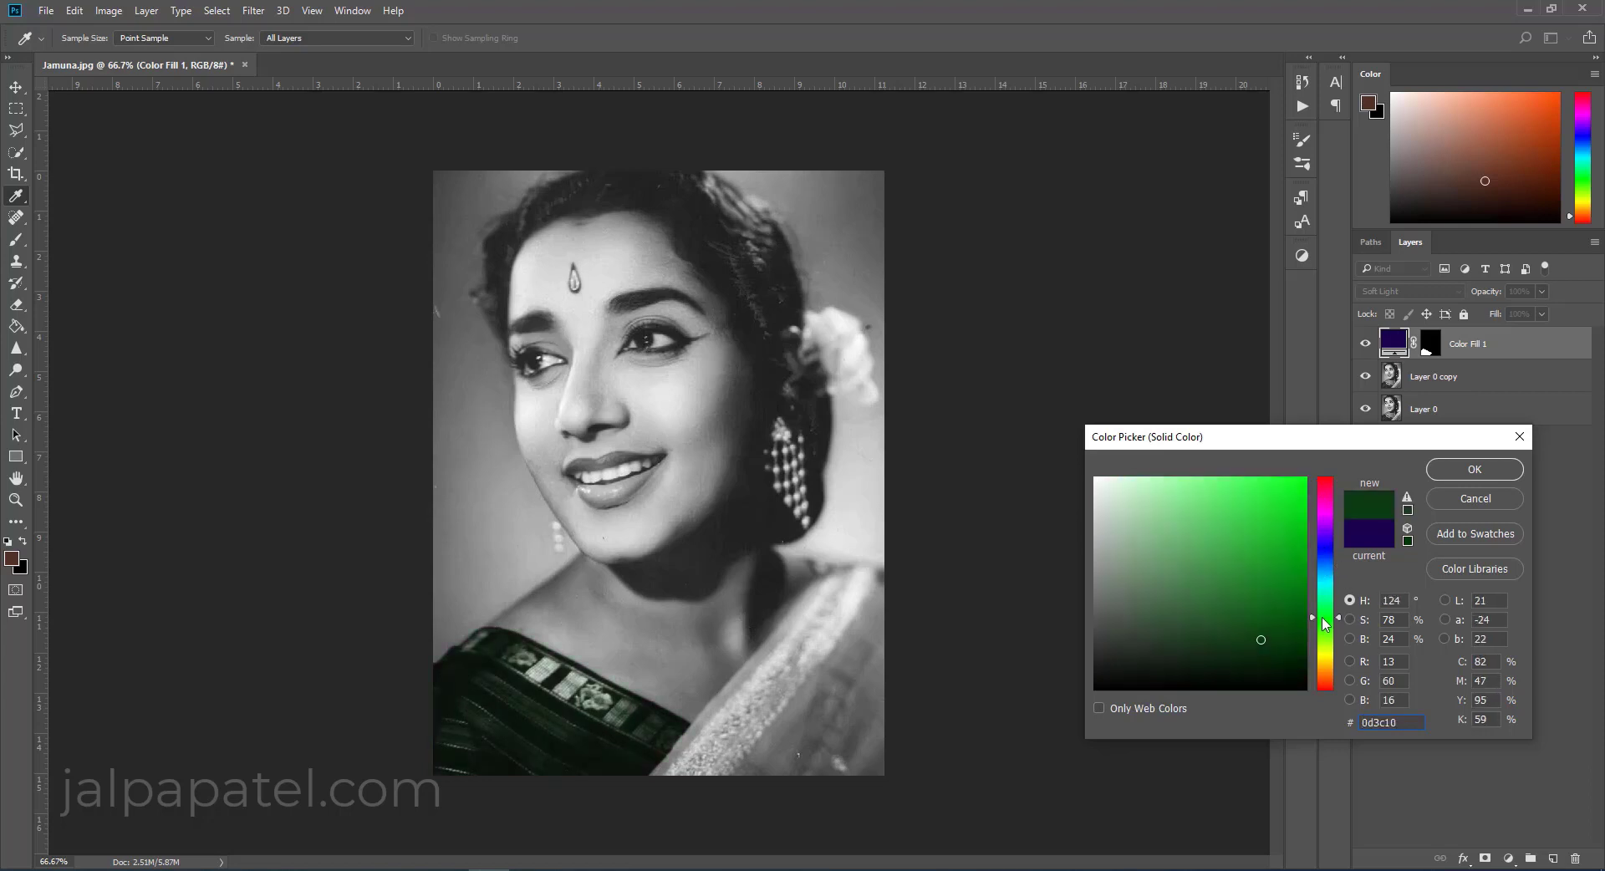
pyautogui.click(1332, 657)
pyautogui.click(1326, 684)
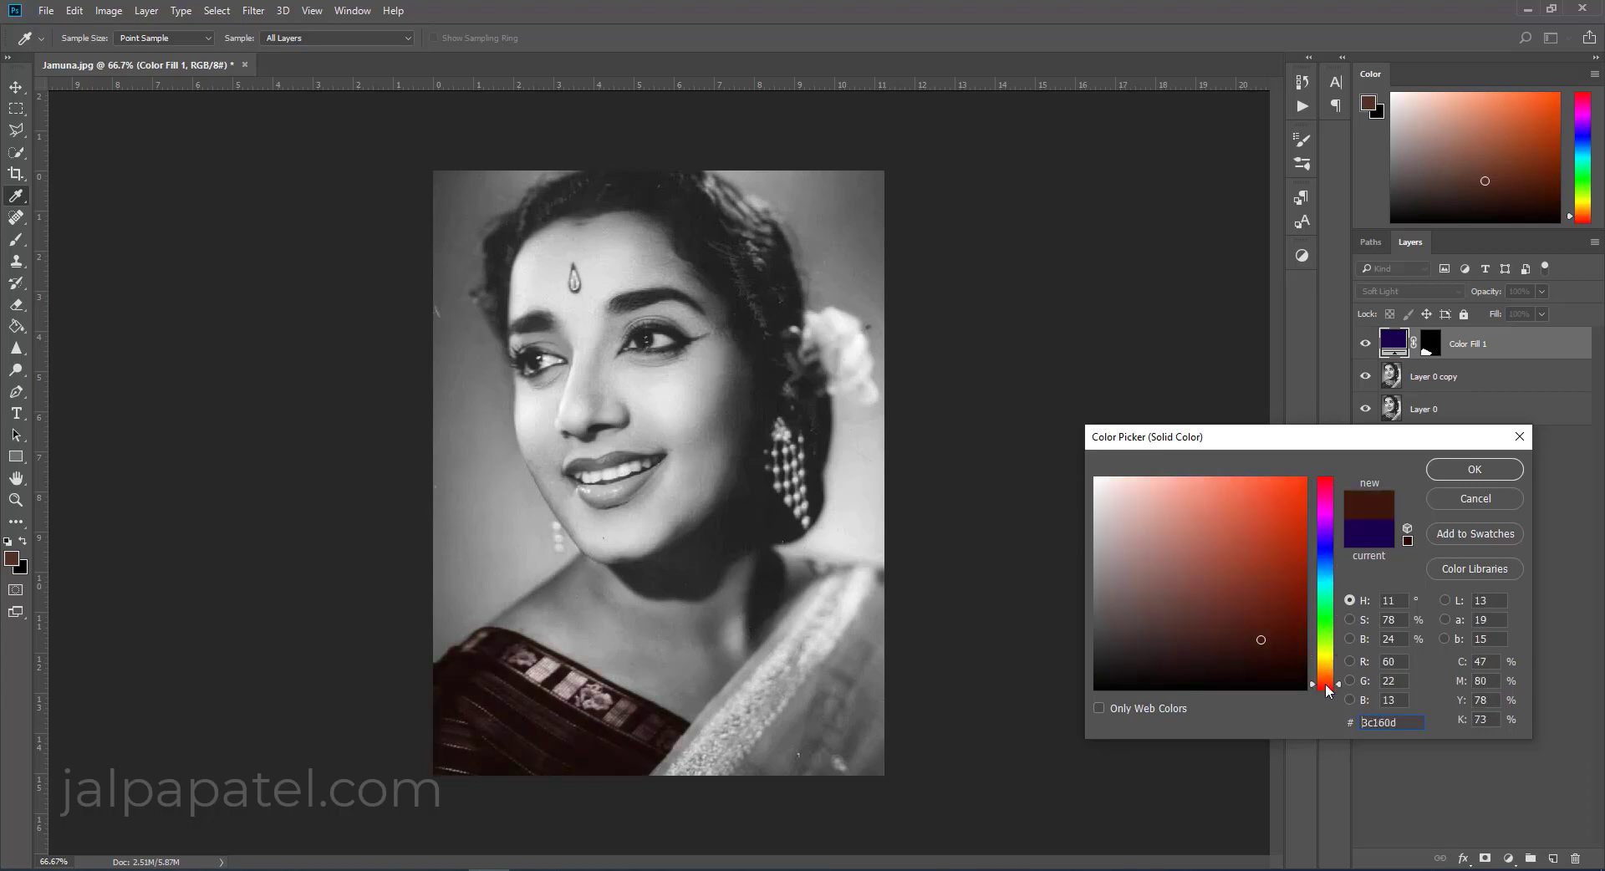
# Settle on a very dark navy (#02072b) for the blouse fill.
pyautogui.click(1327, 568)
pyautogui.click(1327, 554)
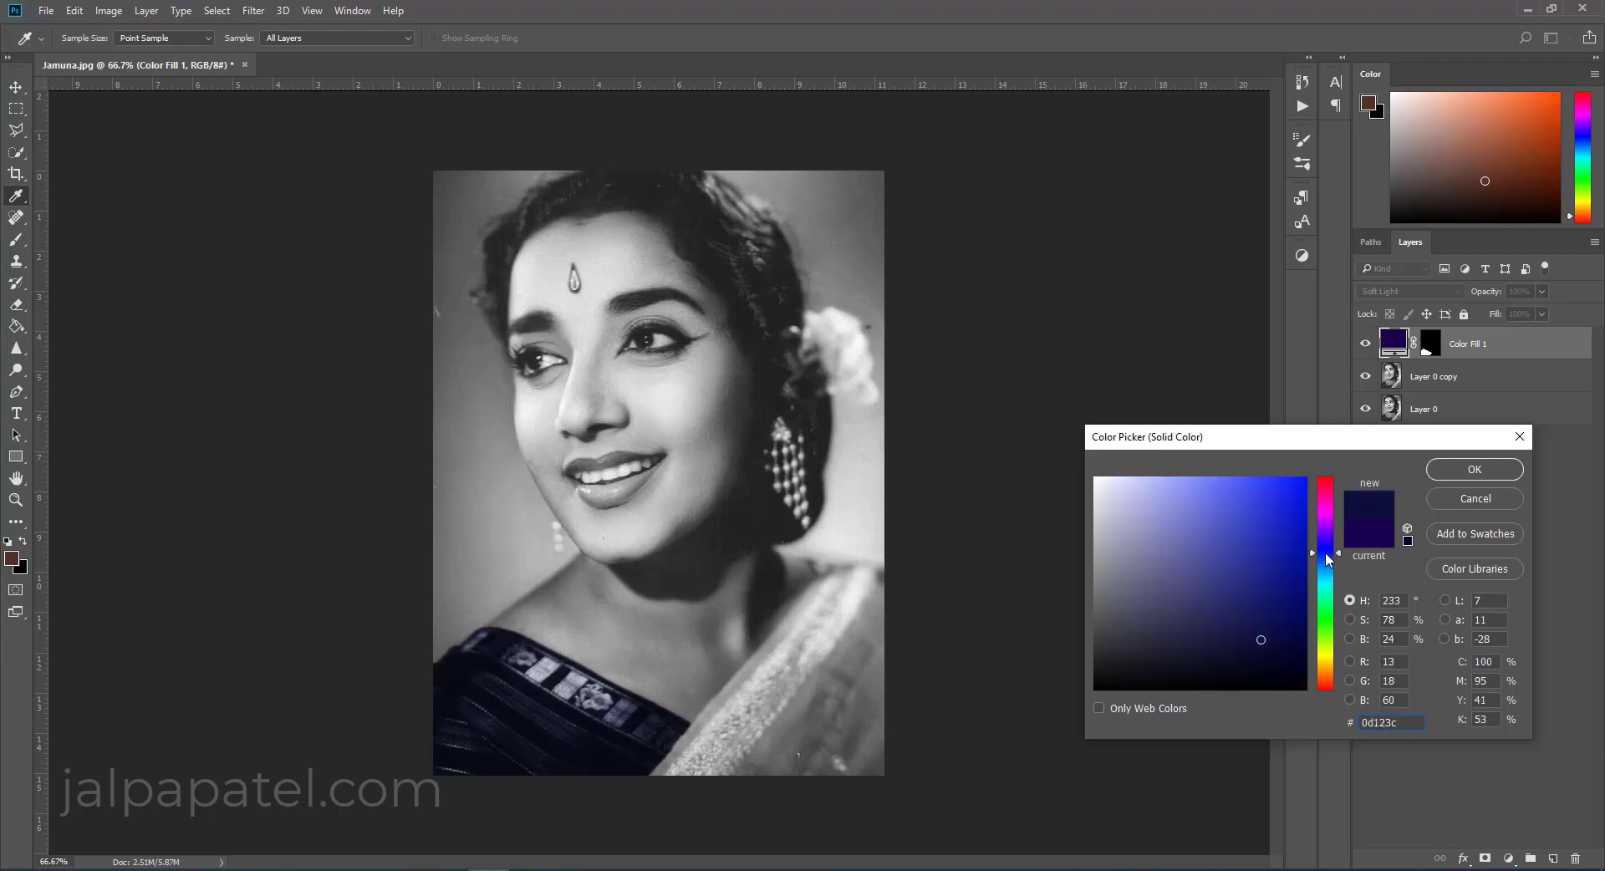
pyautogui.click(1265, 645)
pyautogui.click(1270, 658)
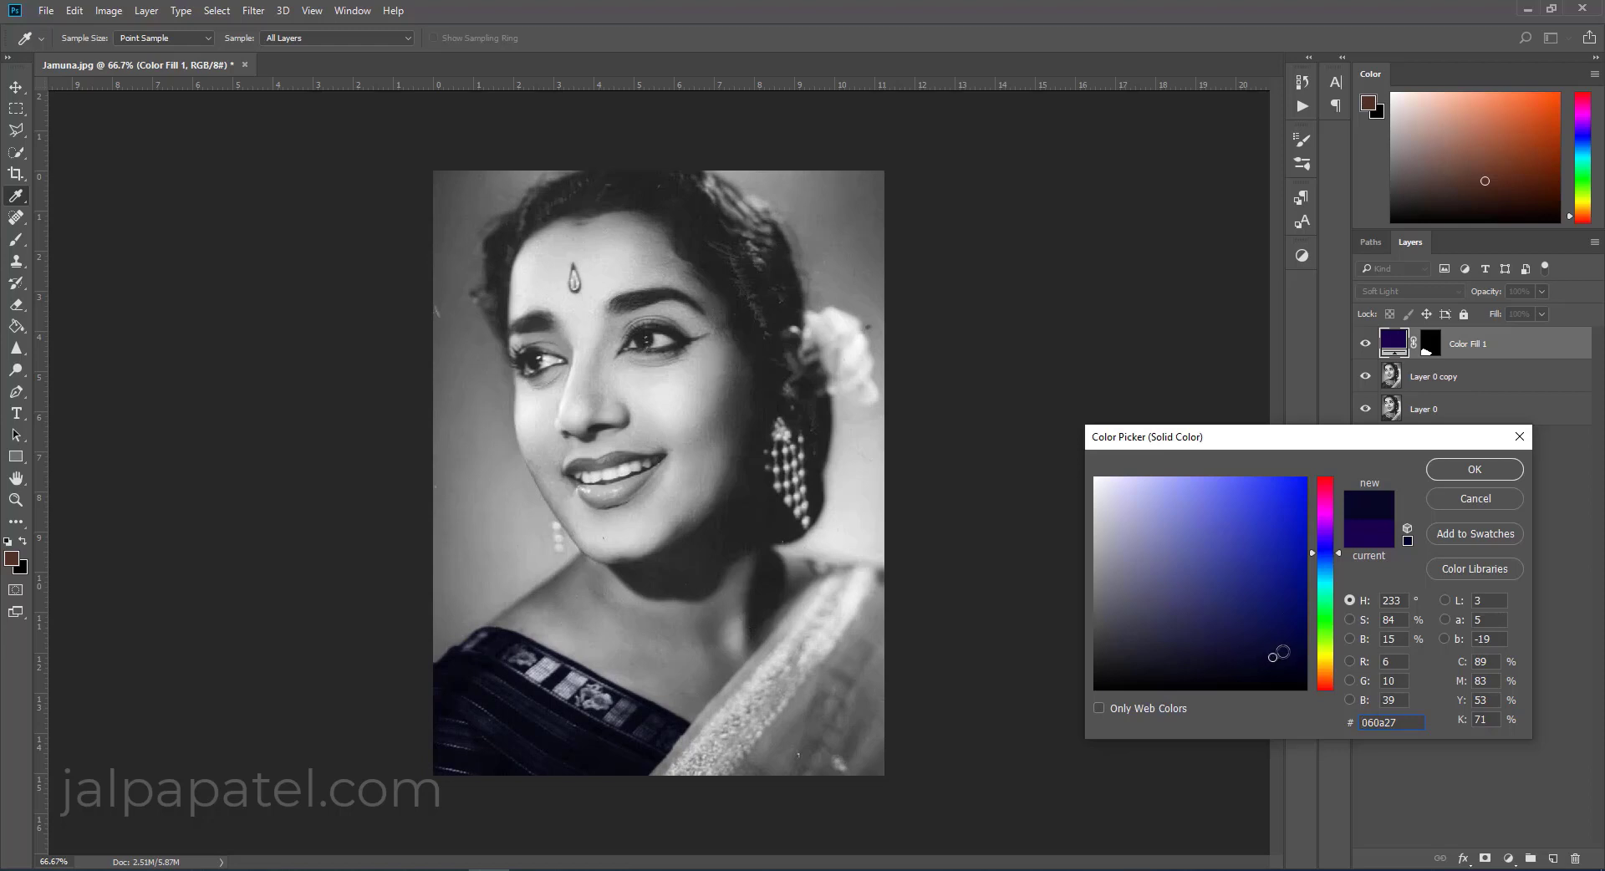
pyautogui.click(1292, 655)
pyautogui.click(1479, 468)
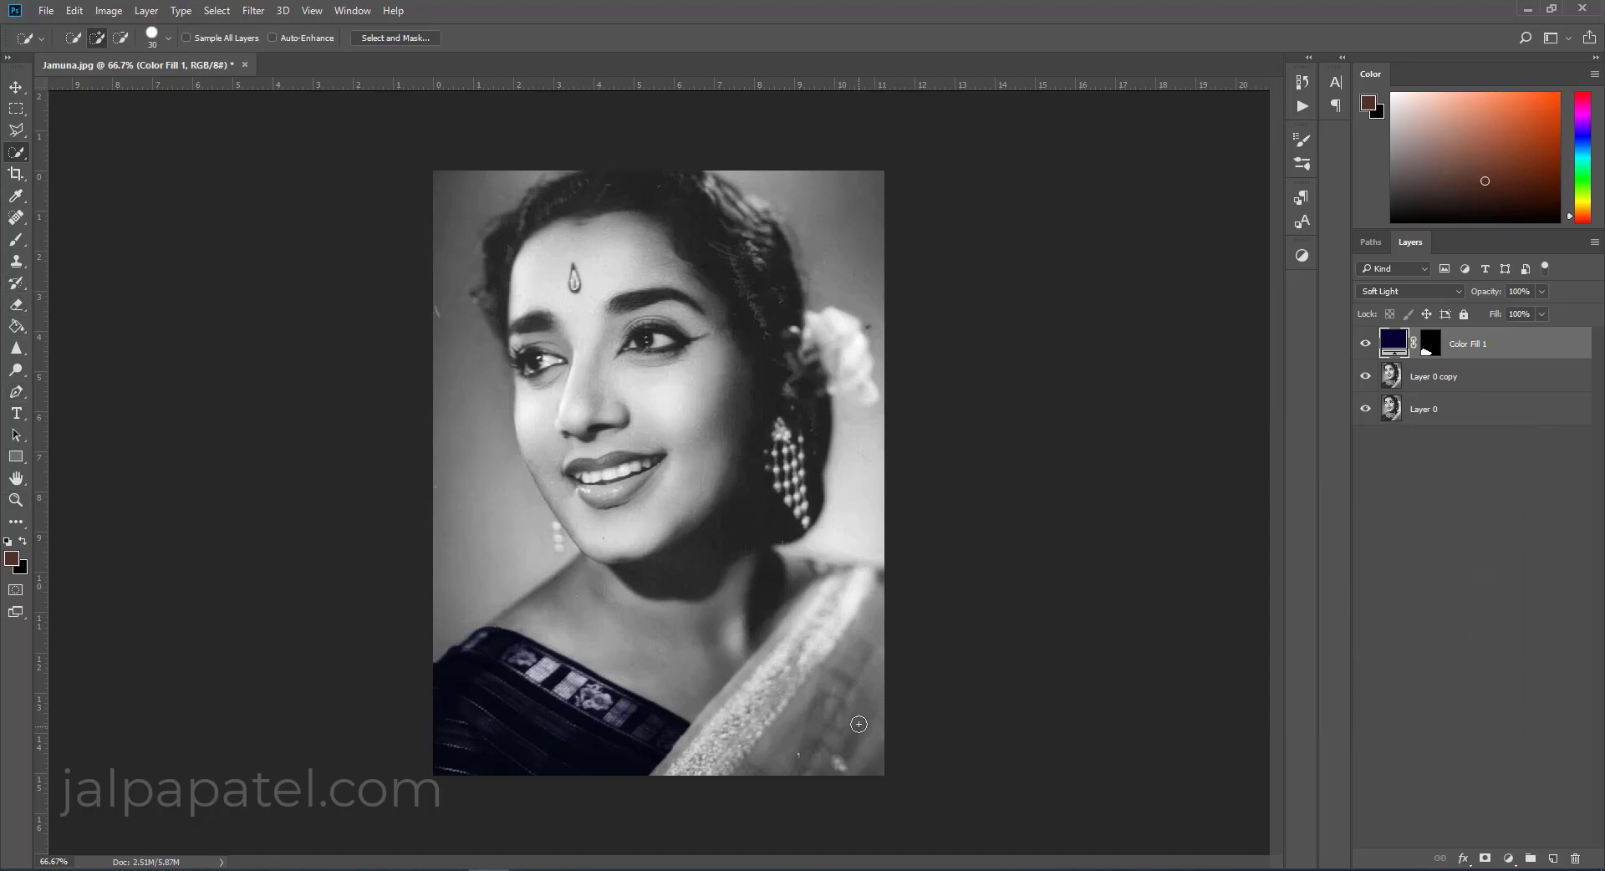
# On Layer 0 copy, quick-select the saree drape at the lower right.
pyautogui.click(1534, 380)
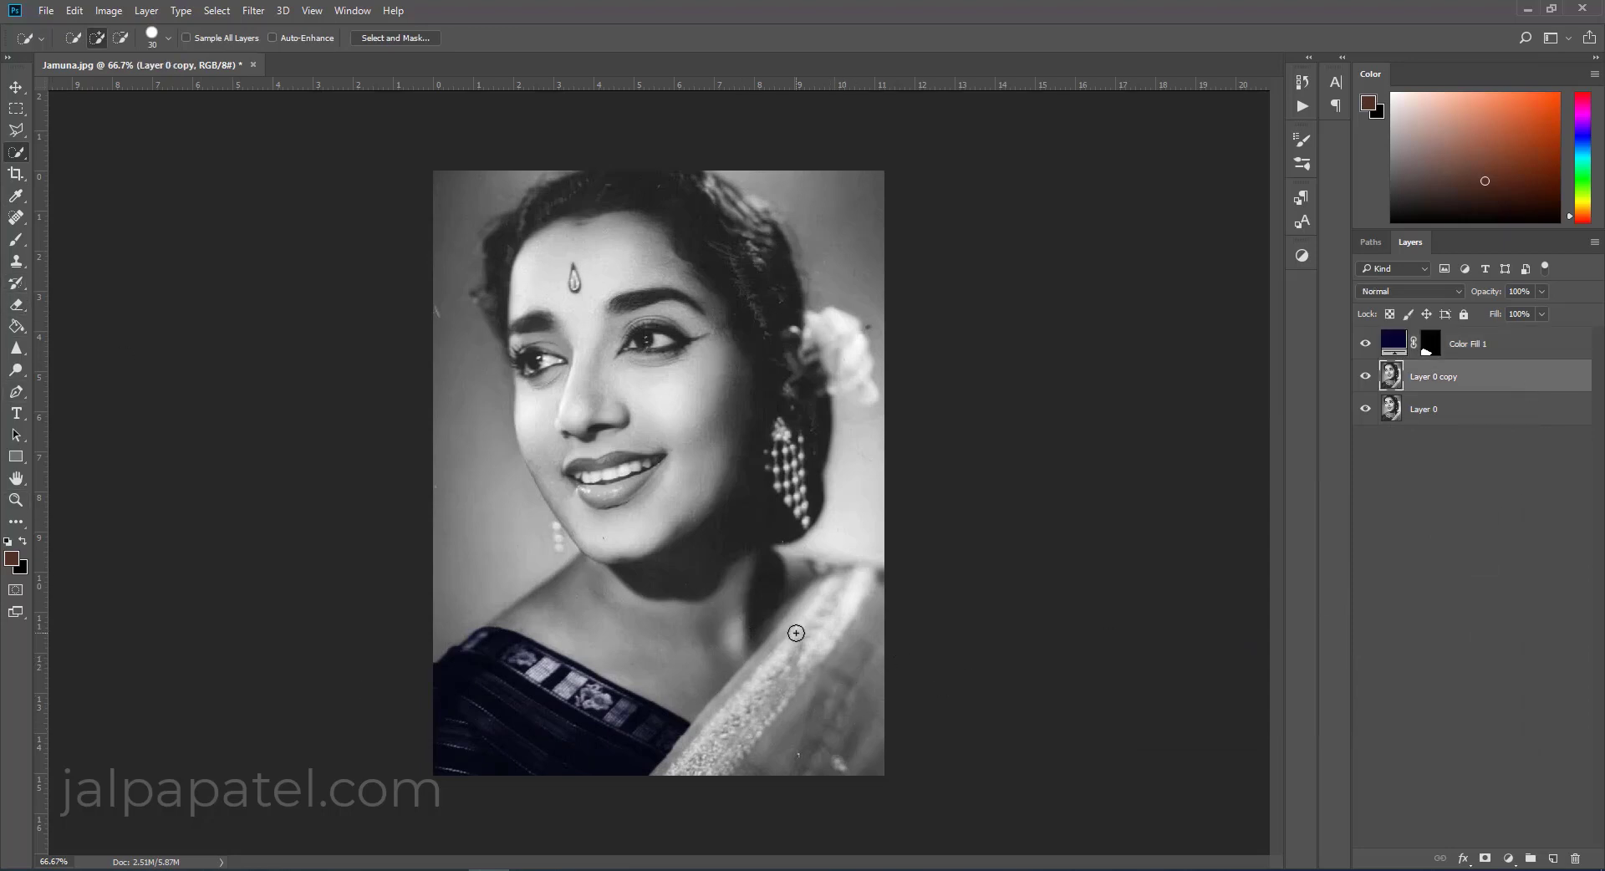
pyautogui.moveTo(793, 638); pyautogui.dragTo(847, 766)
pyautogui.moveTo(834, 581); pyautogui.dragTo(881, 576)
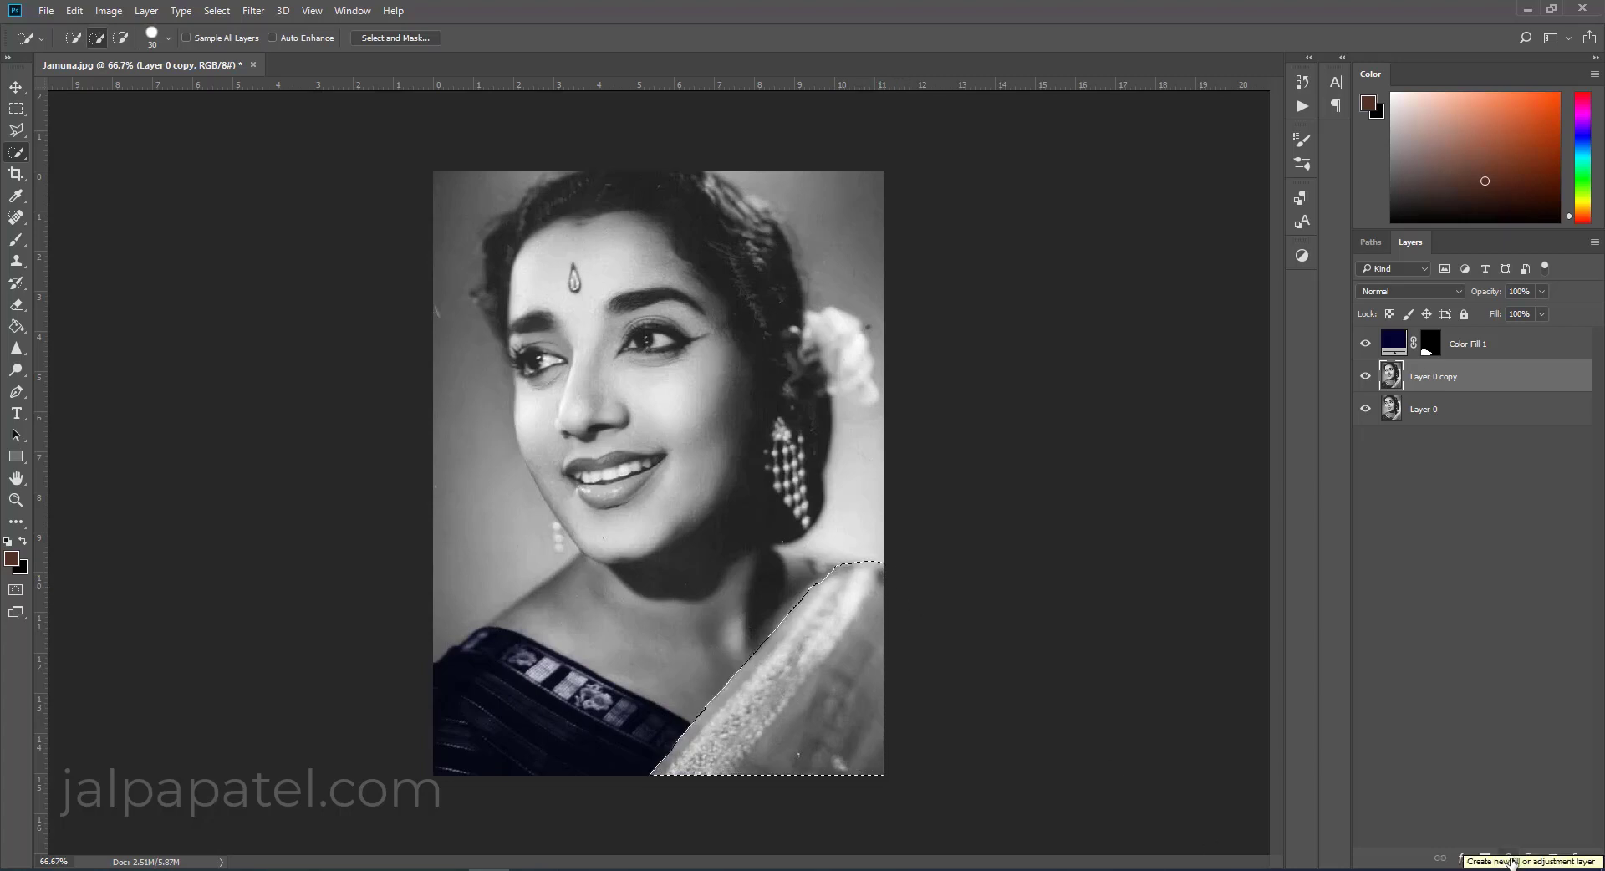
# Add a bright yellow Solid Color fill layer over the saree.
pyautogui.click(1509, 862)
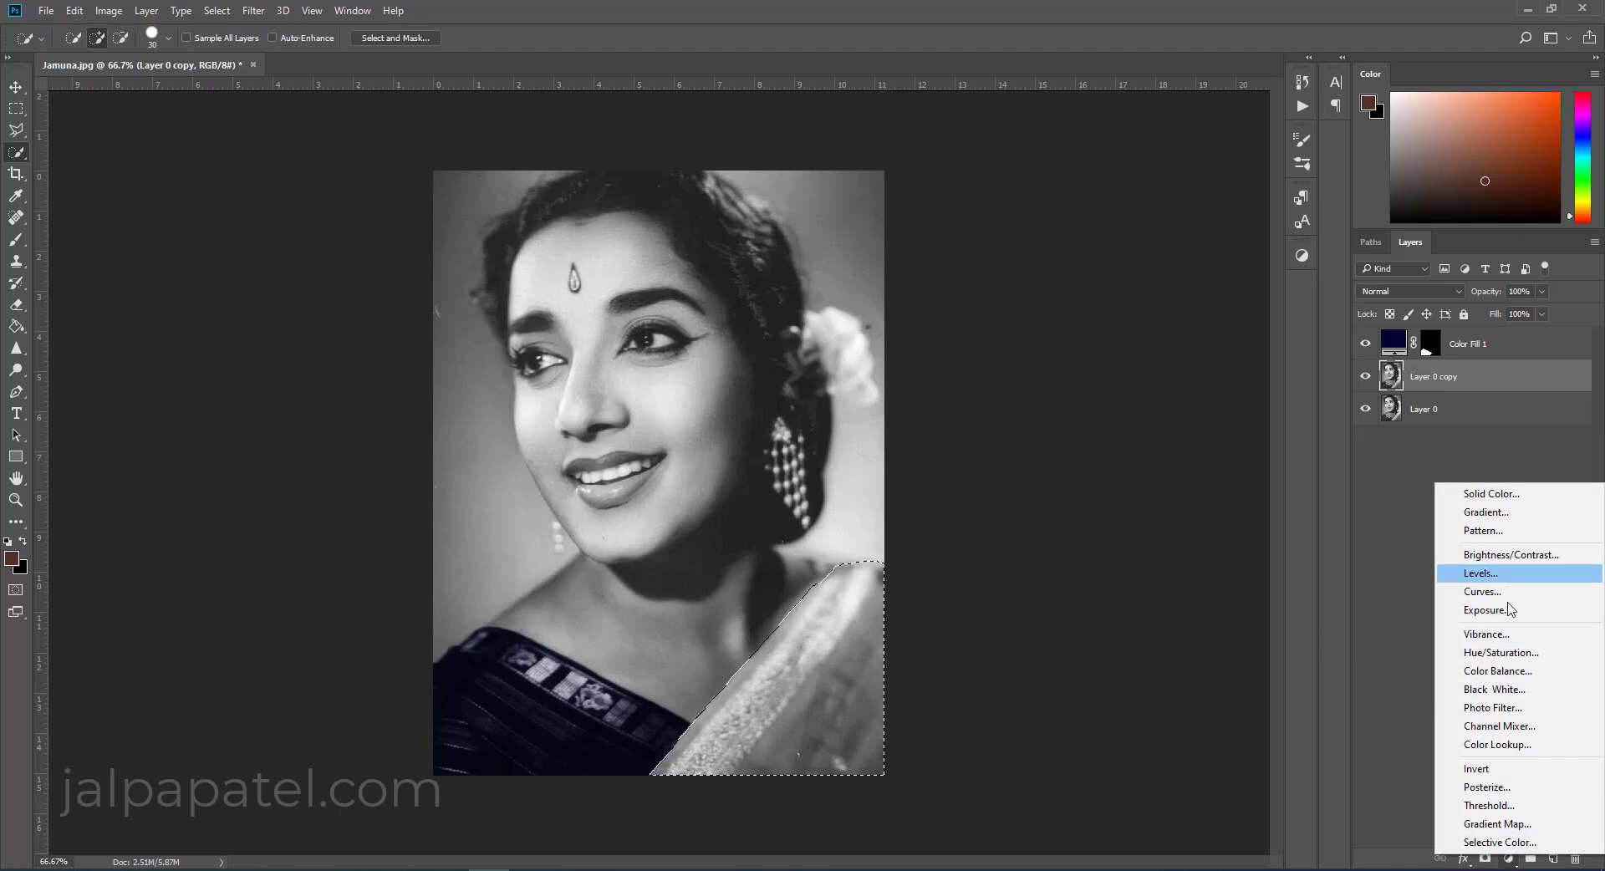
pyautogui.click(1505, 493)
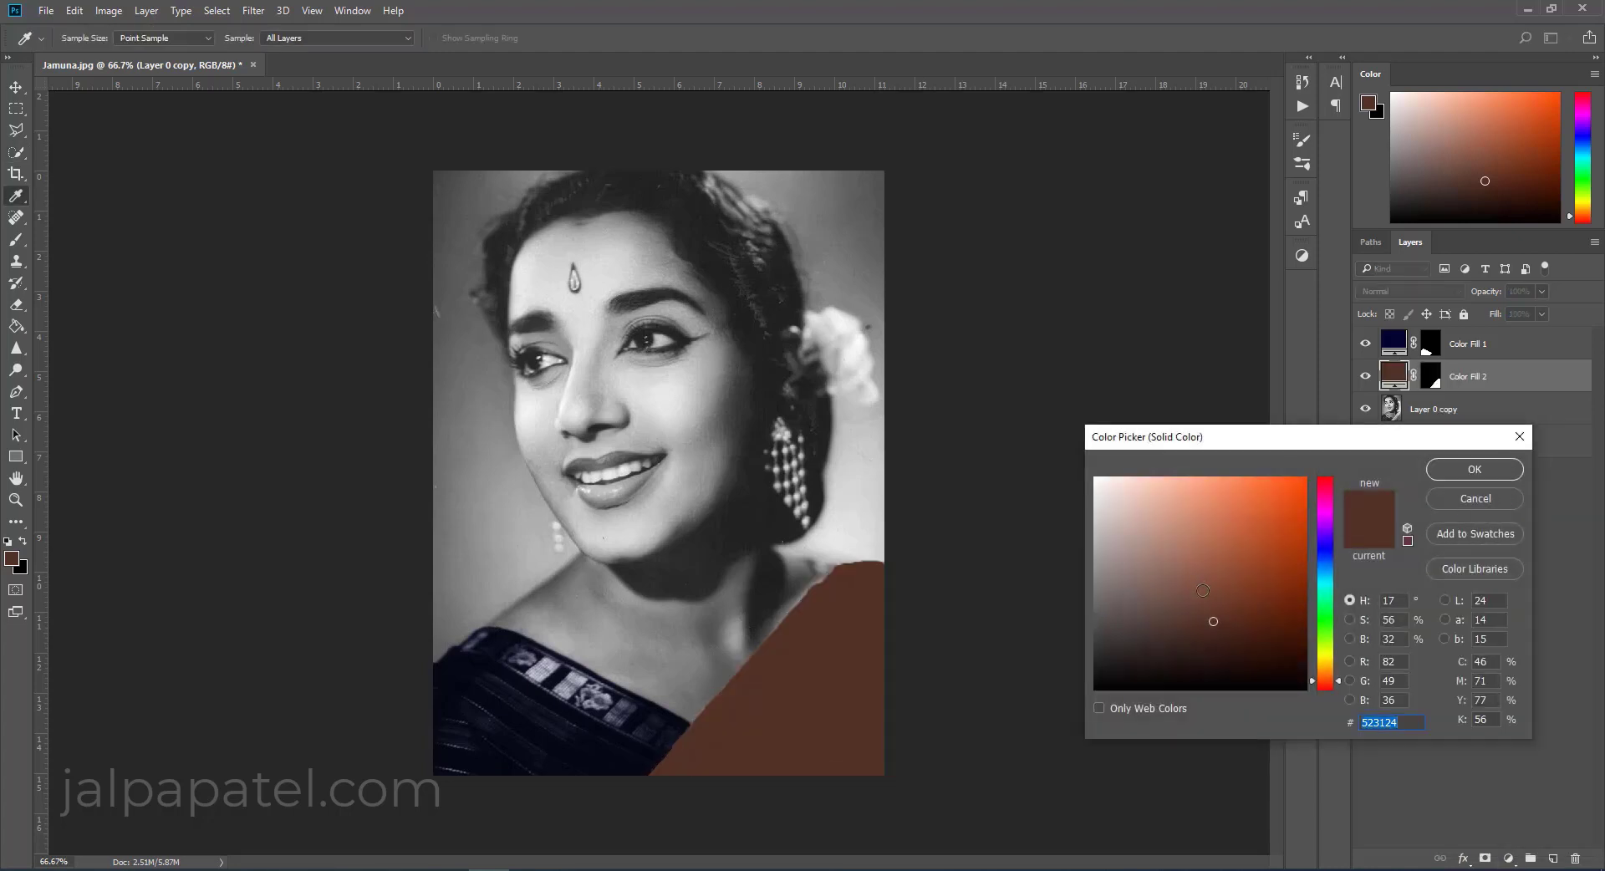
pyautogui.click(1327, 657)
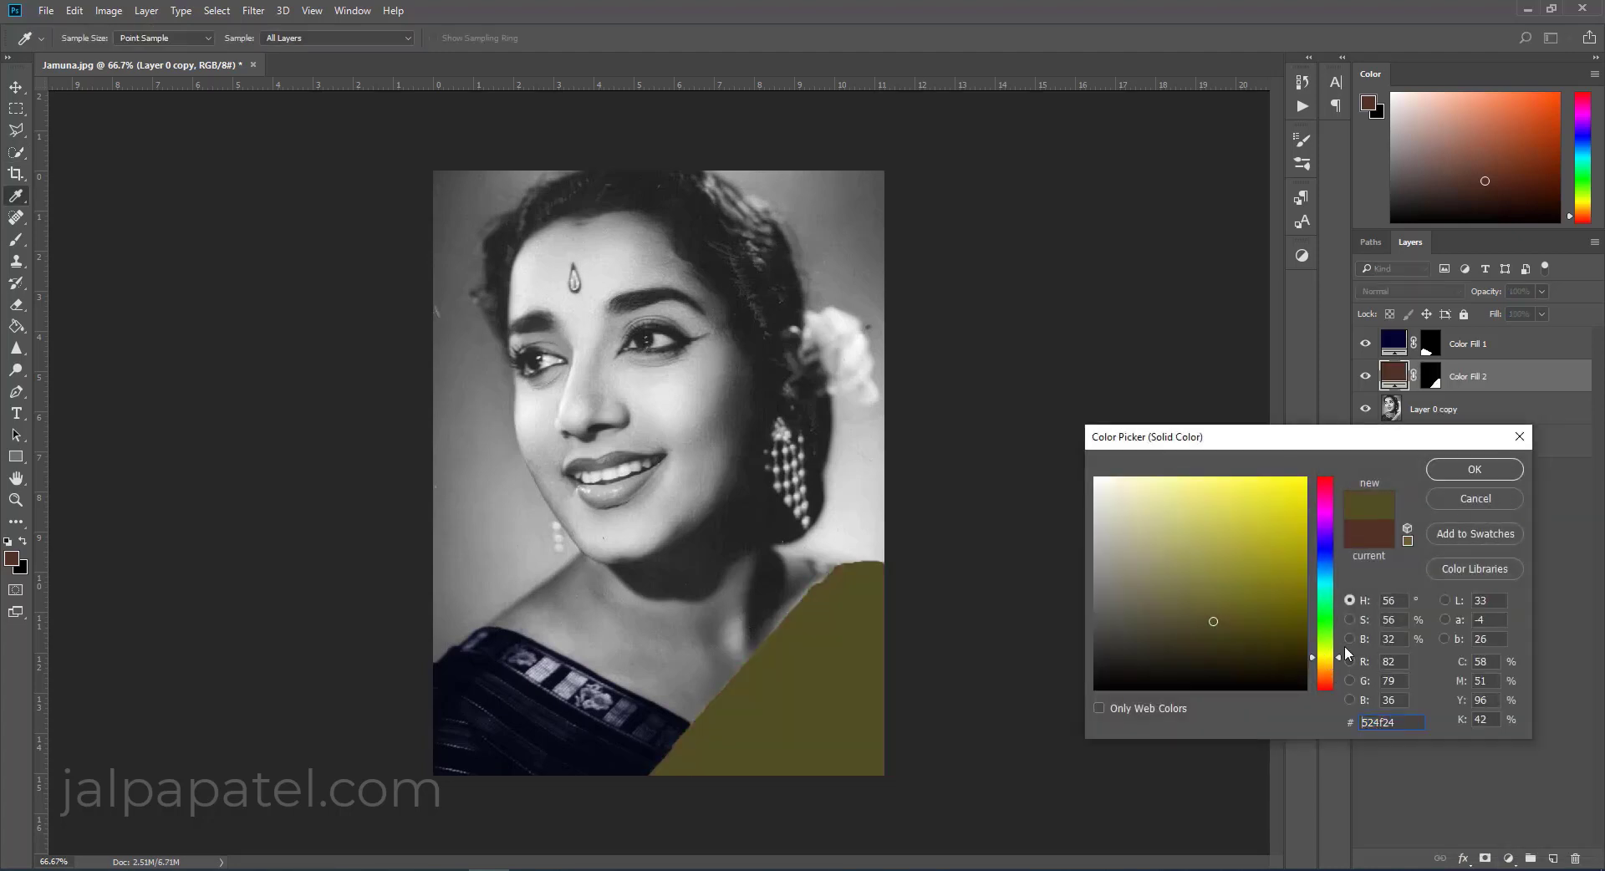
pyautogui.click(1327, 665)
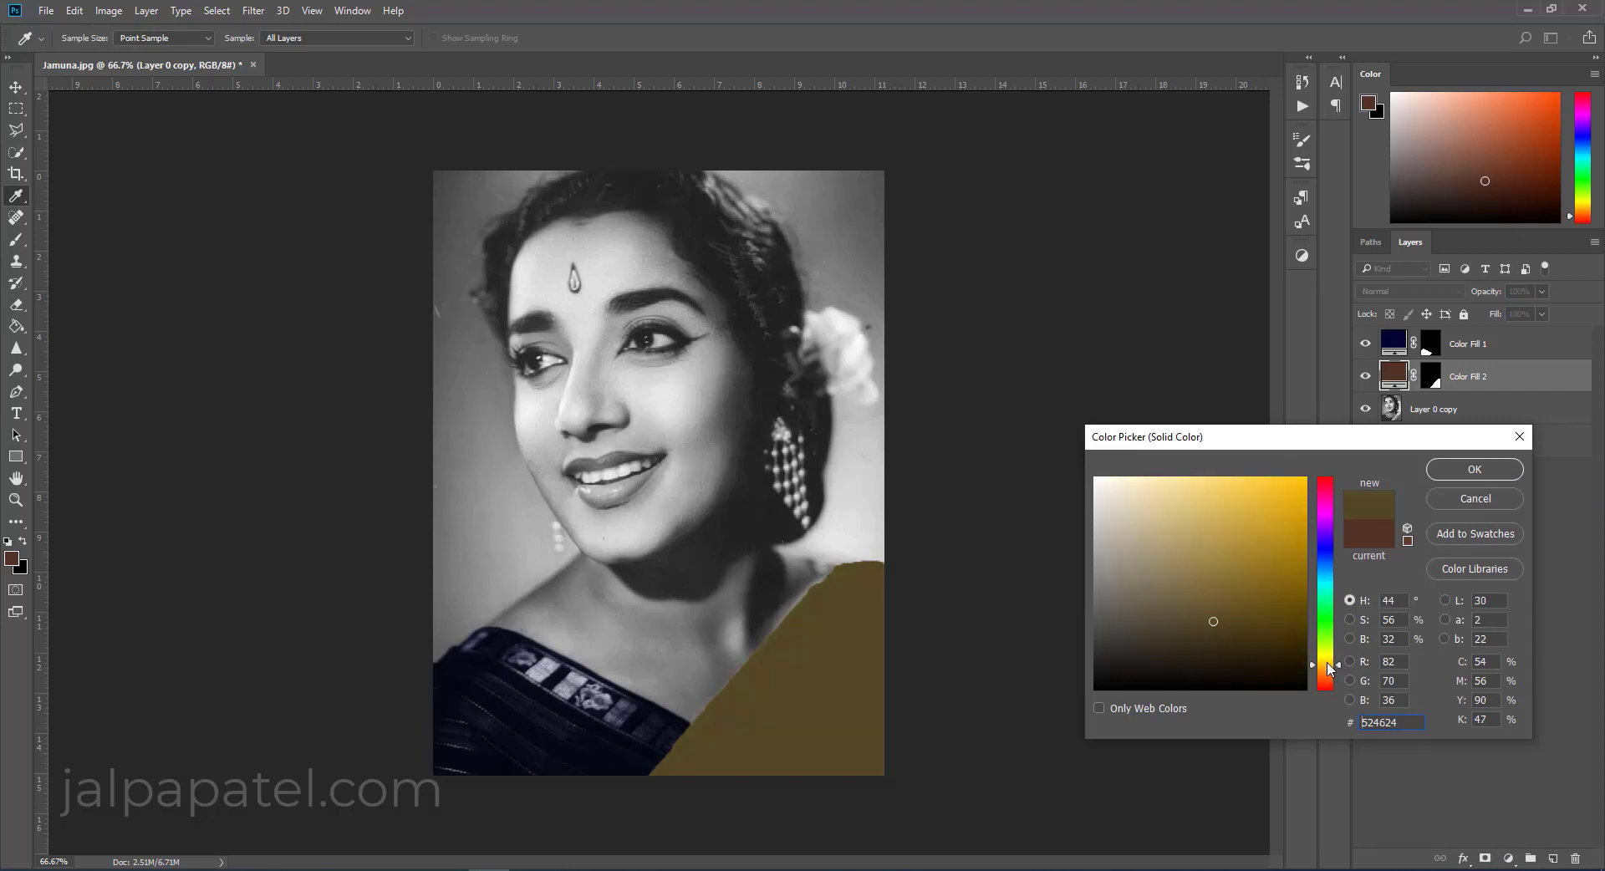
pyautogui.click(1301, 485)
# Confirm the yellow fill, set Color Fill 2 to Soft Light, and reopen its colour.
pyautogui.click(1441, 472)
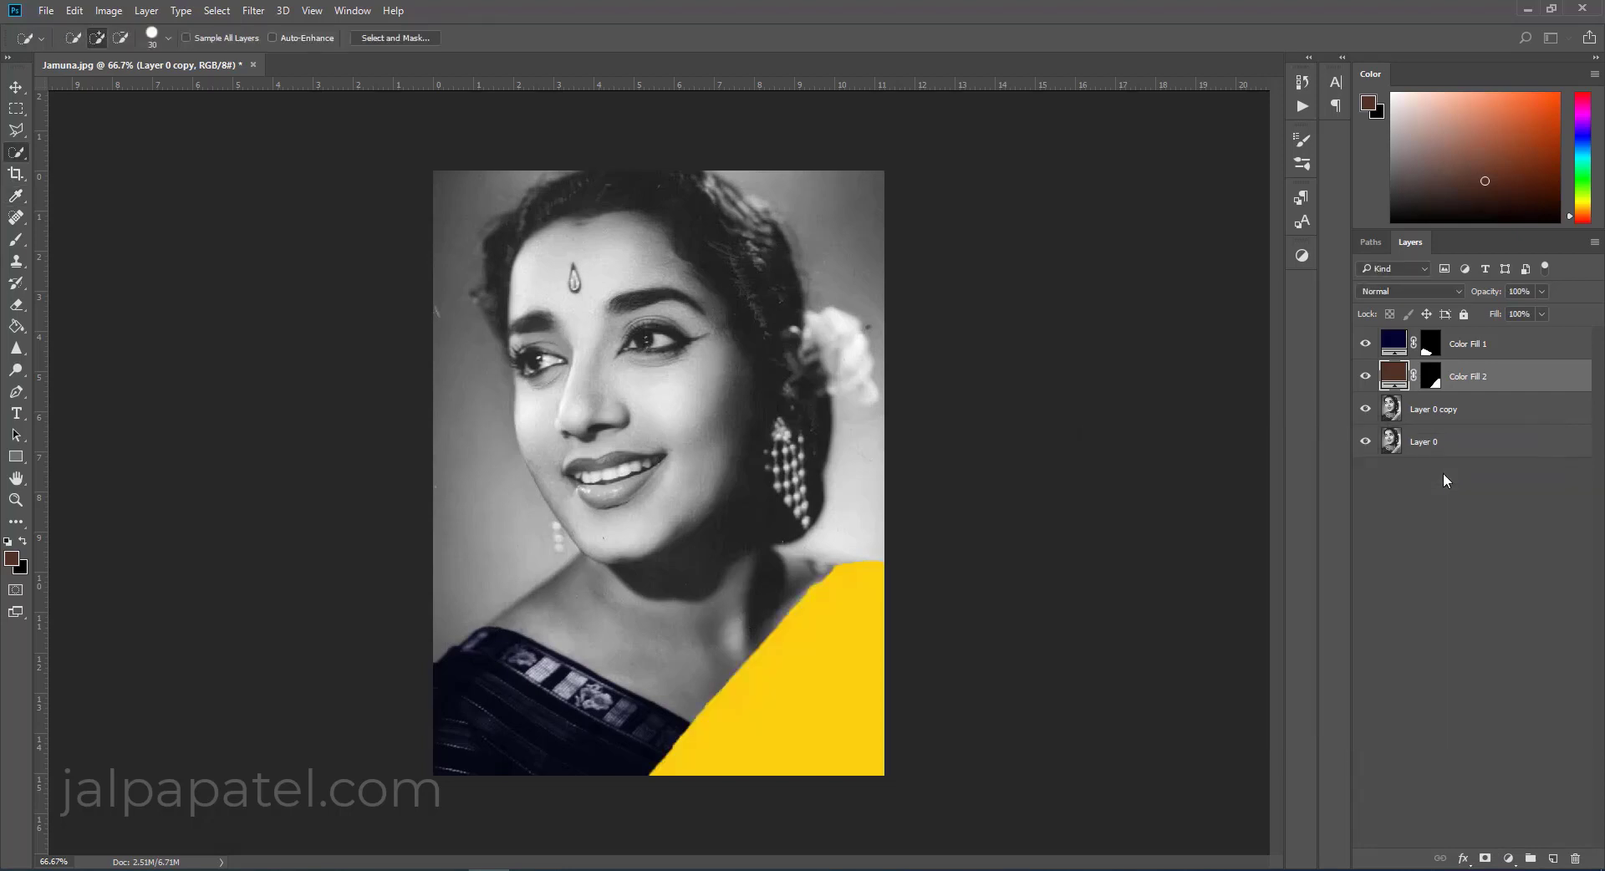
pyautogui.click(1410, 290)
pyautogui.click(1371, 465)
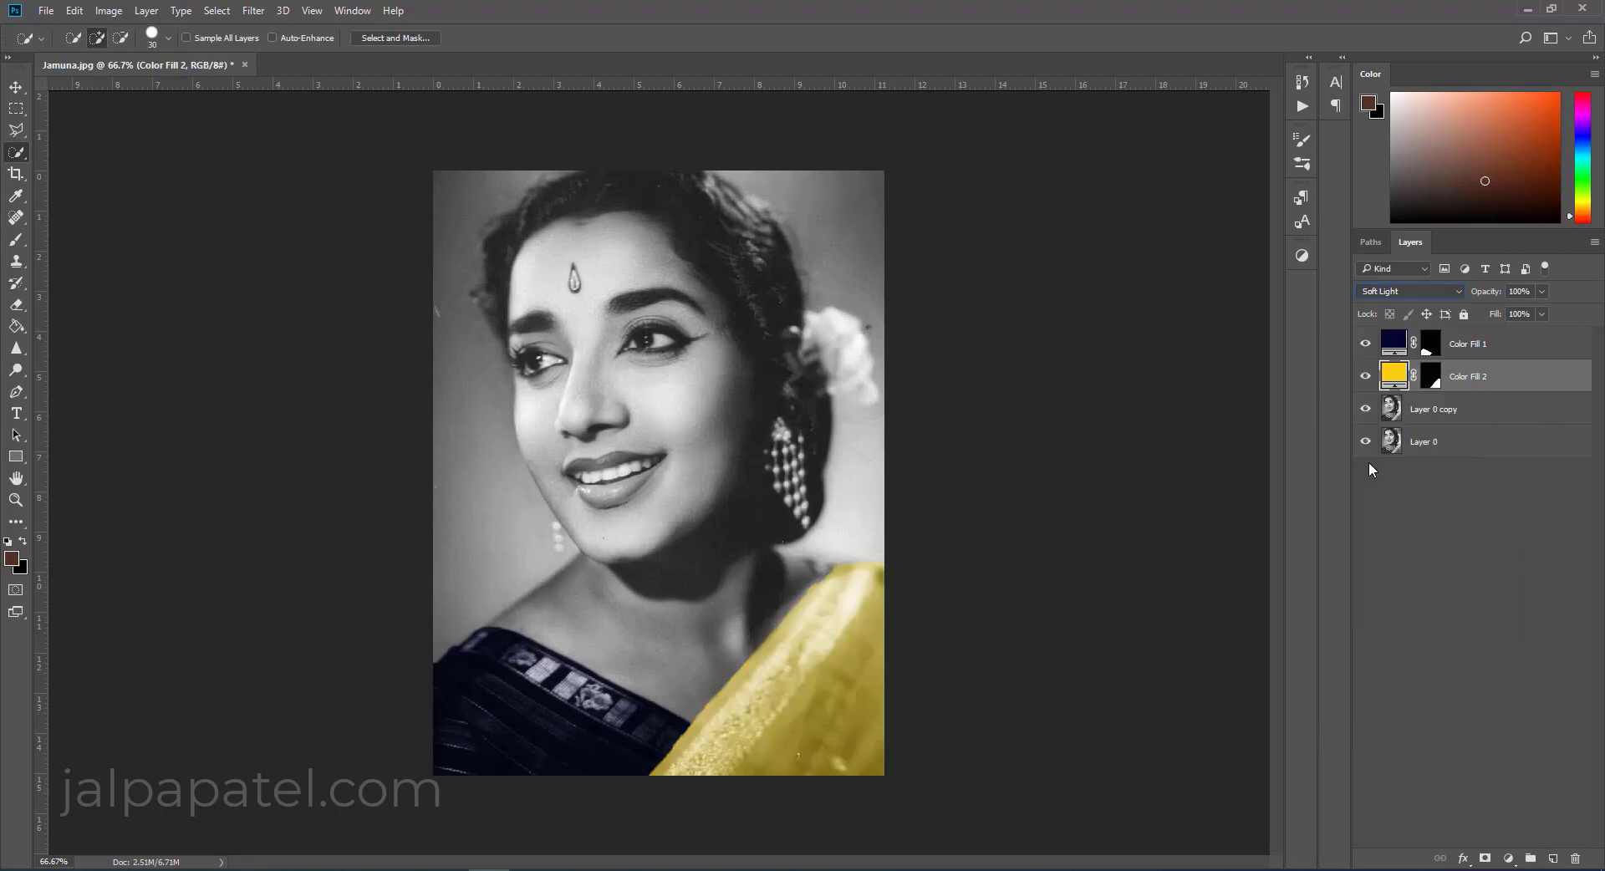
pyautogui.doubleClick(1393, 374)
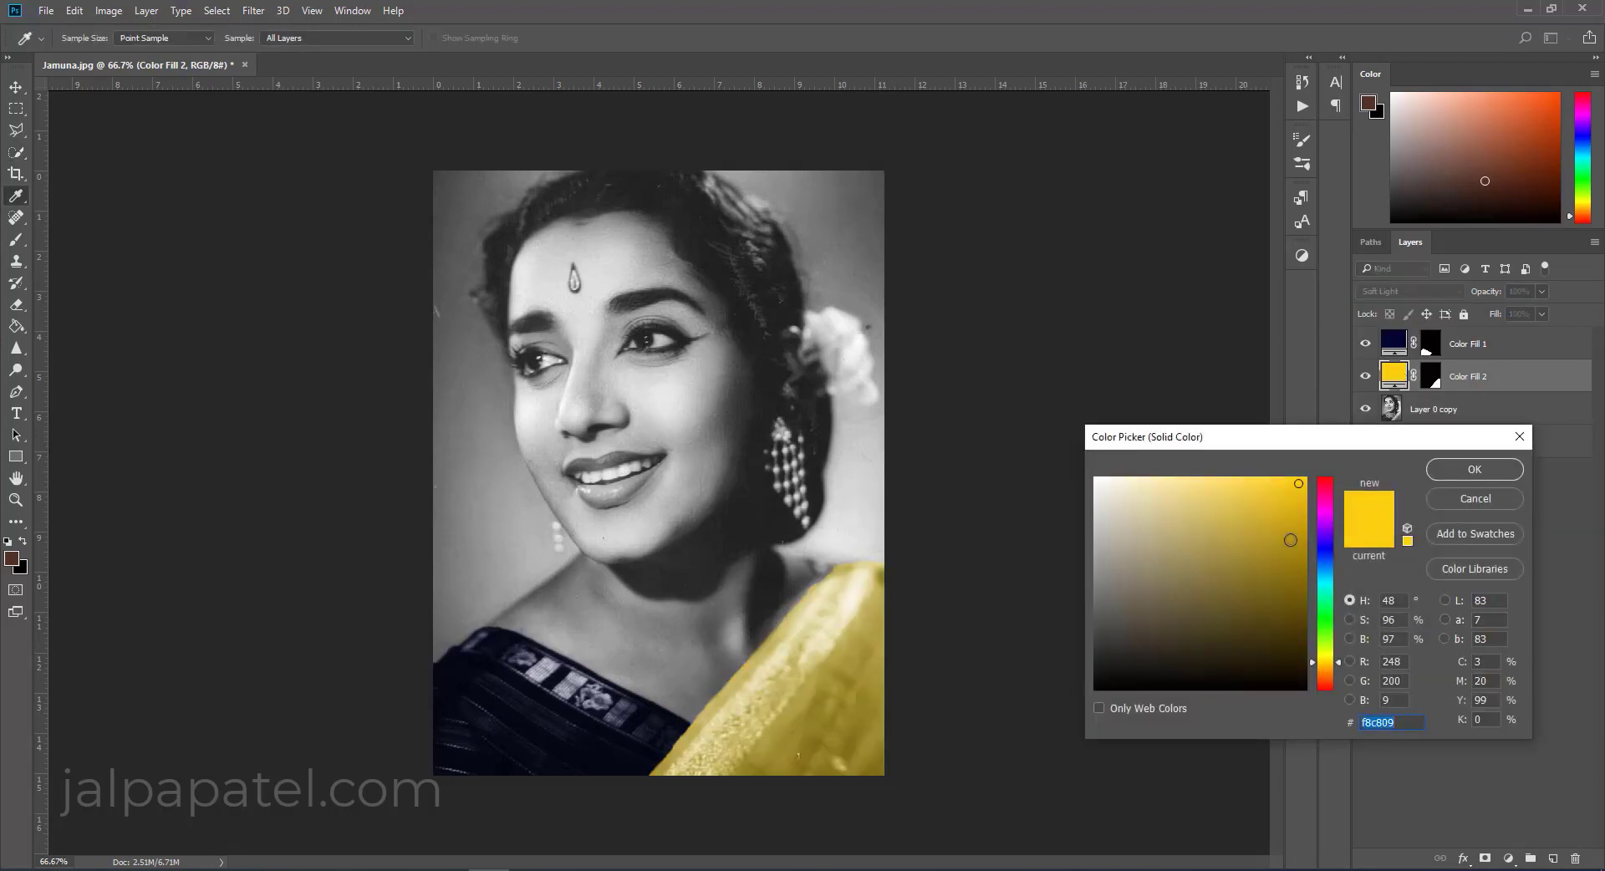
# Adjust the saree fill to a pale gold (#fae17e).
pyautogui.click(1291, 542)
pyautogui.moveTo(1290, 537); pyautogui.dragTo(1301, 552)
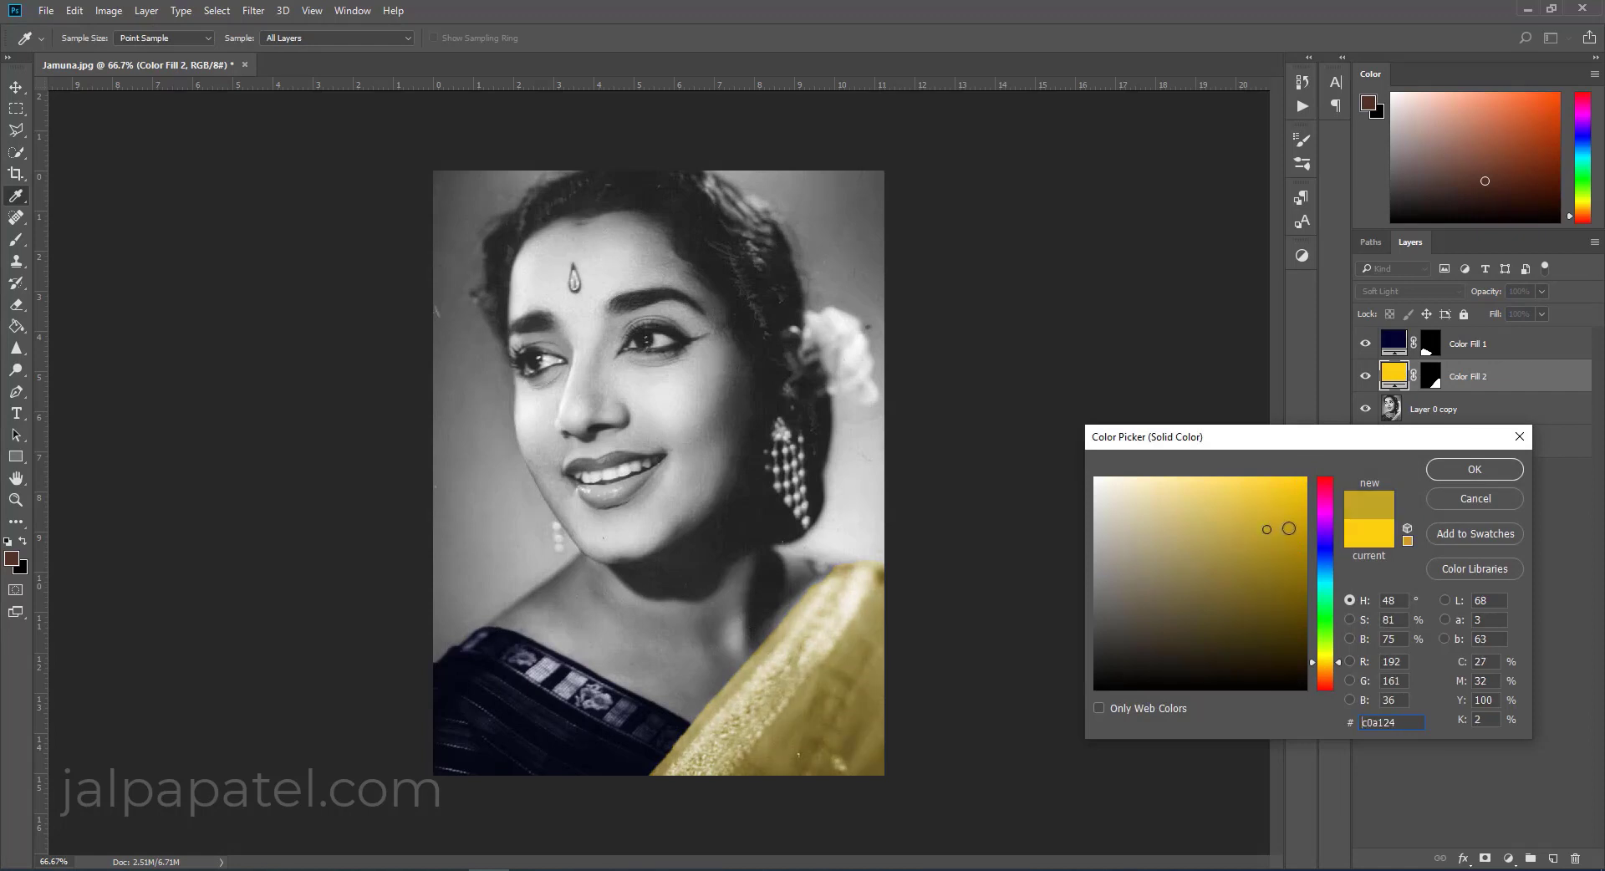
pyautogui.moveTo(1192, 532); pyautogui.dragTo(1241, 536)
pyautogui.click(1237, 506)
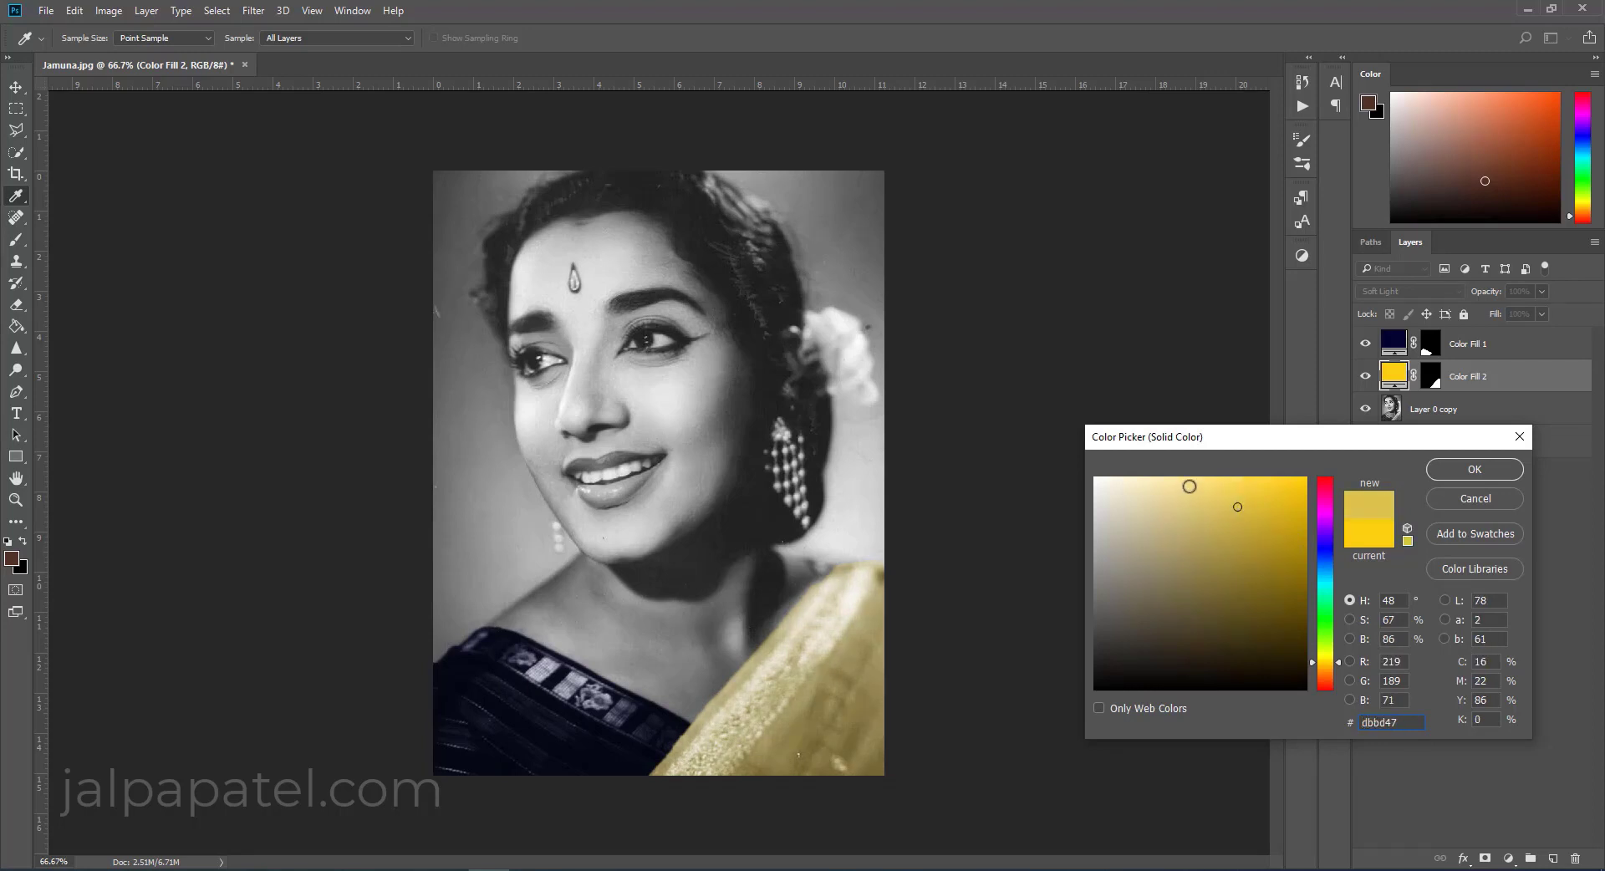
pyautogui.moveTo(1190, 486)
pyautogui.mouseDown()
pyautogui.moveTo(1222, 488)
pyautogui.moveTo(1202, 485)
pyautogui.mouseUp()
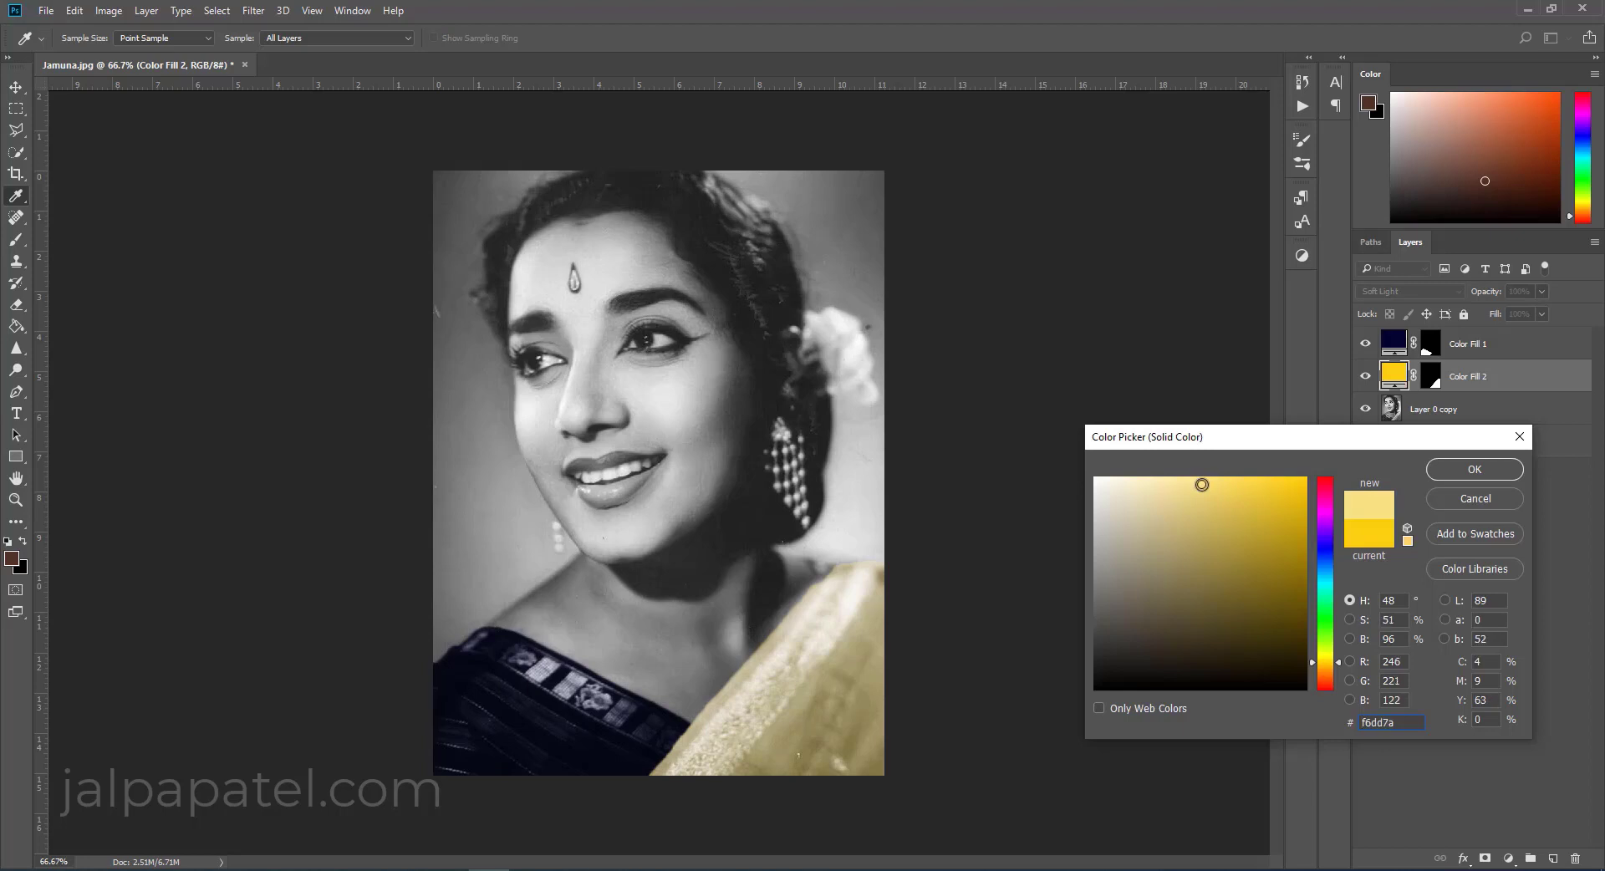
pyautogui.click(1192, 482)
pyautogui.click(1201, 482)
pyautogui.click(1177, 483)
pyautogui.moveTo(1213, 484); pyautogui.dragTo(1200, 481)
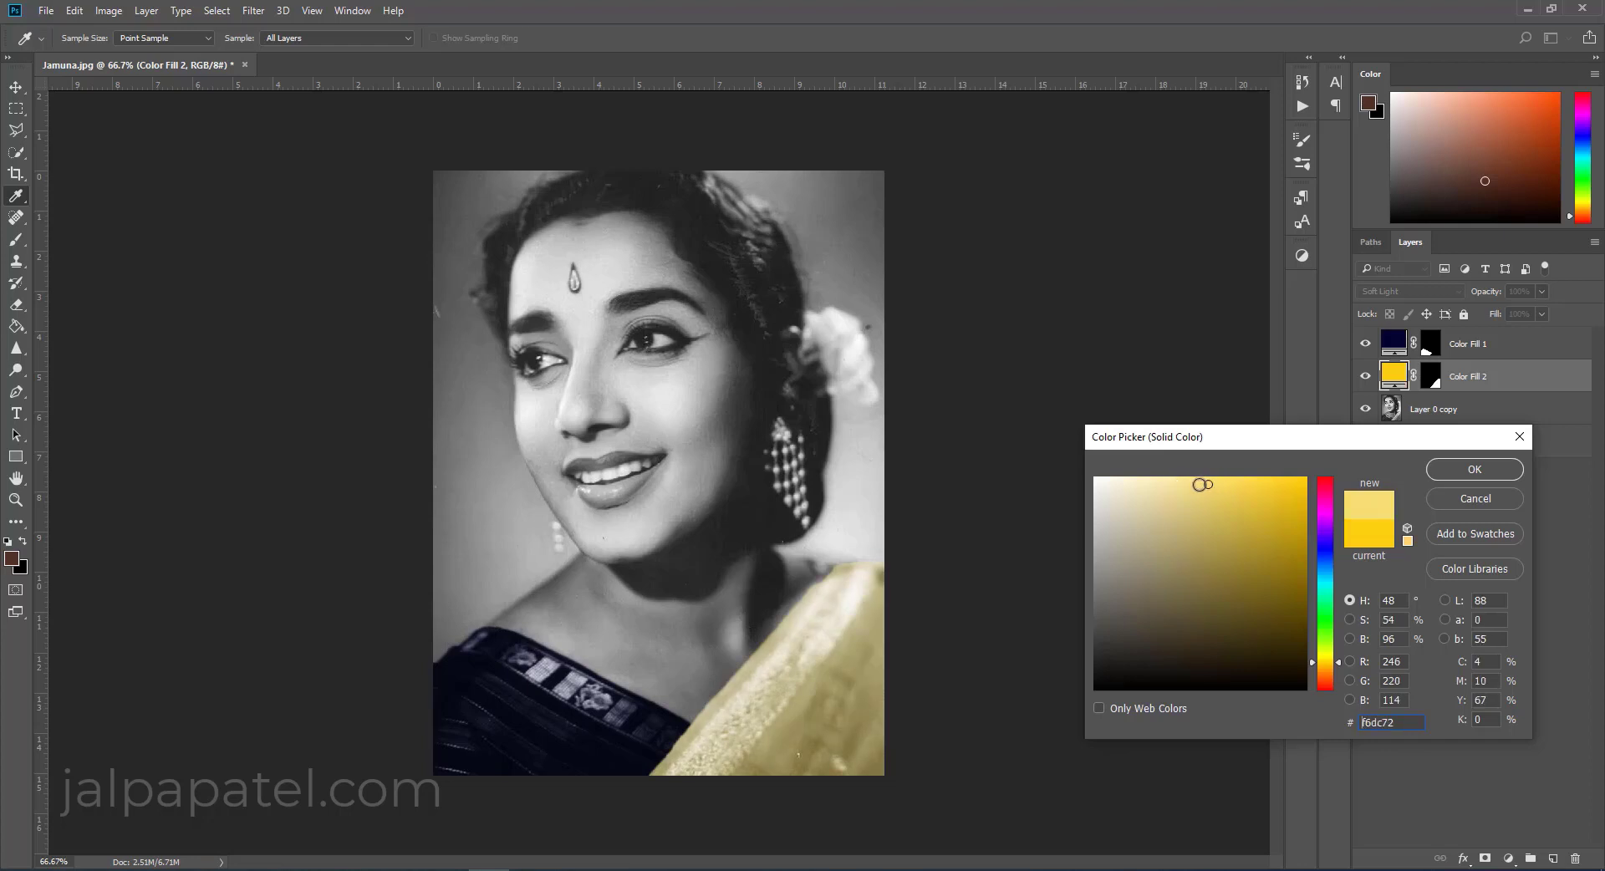
pyautogui.click(1455, 470)
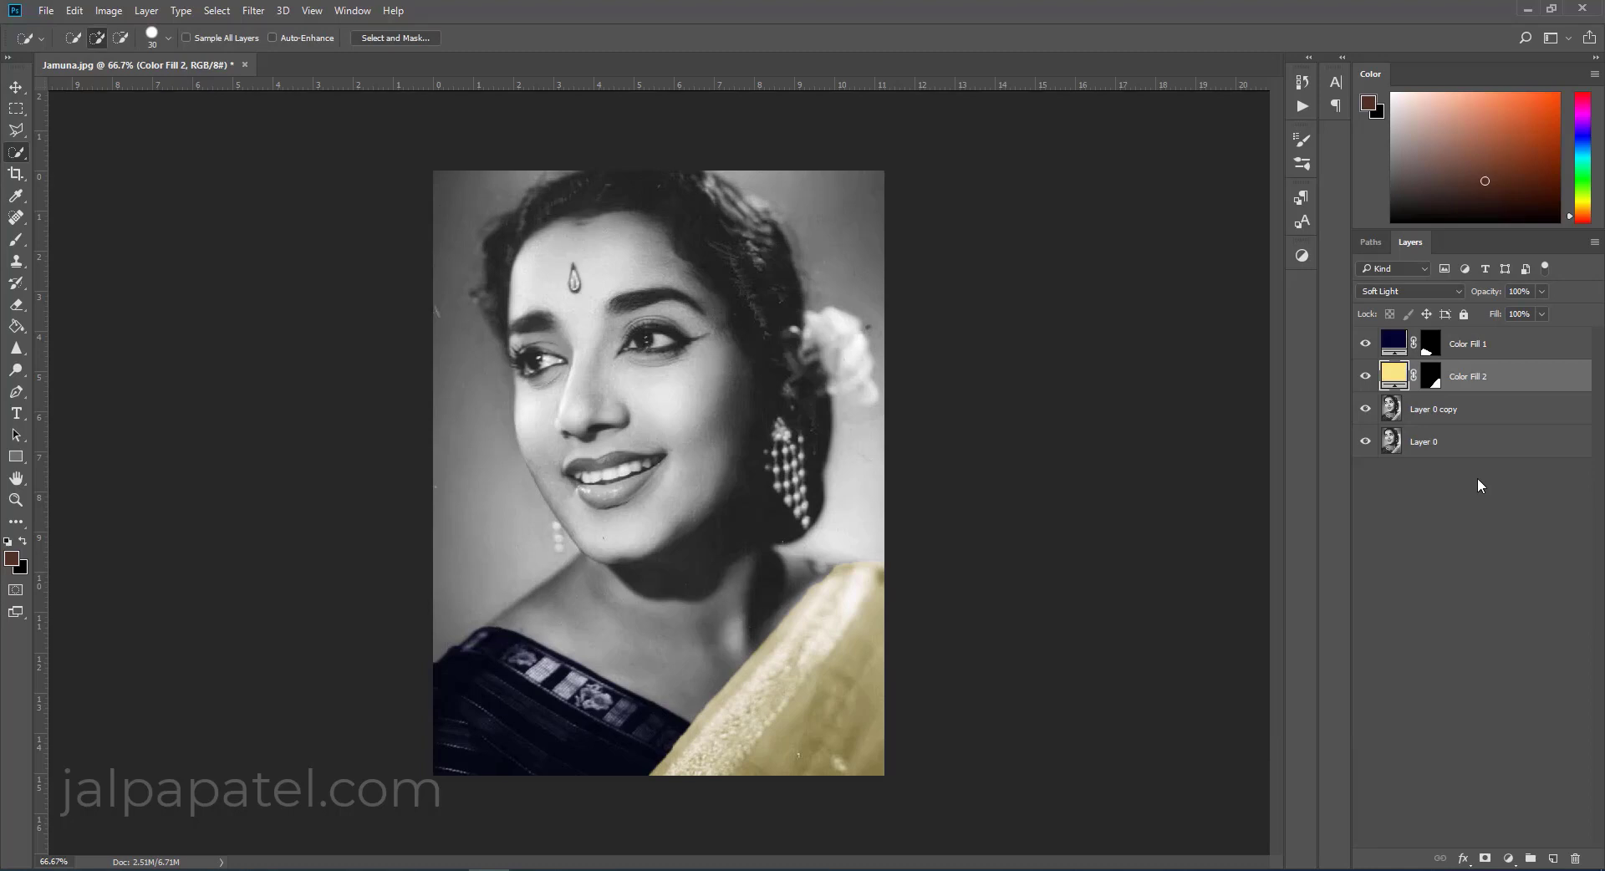
# Target Color Fill 2's layer mask with default colours and a 30 px brush.
pyautogui.click(1431, 377)
pyautogui.press('d')
pyautogui.click(19, 241)
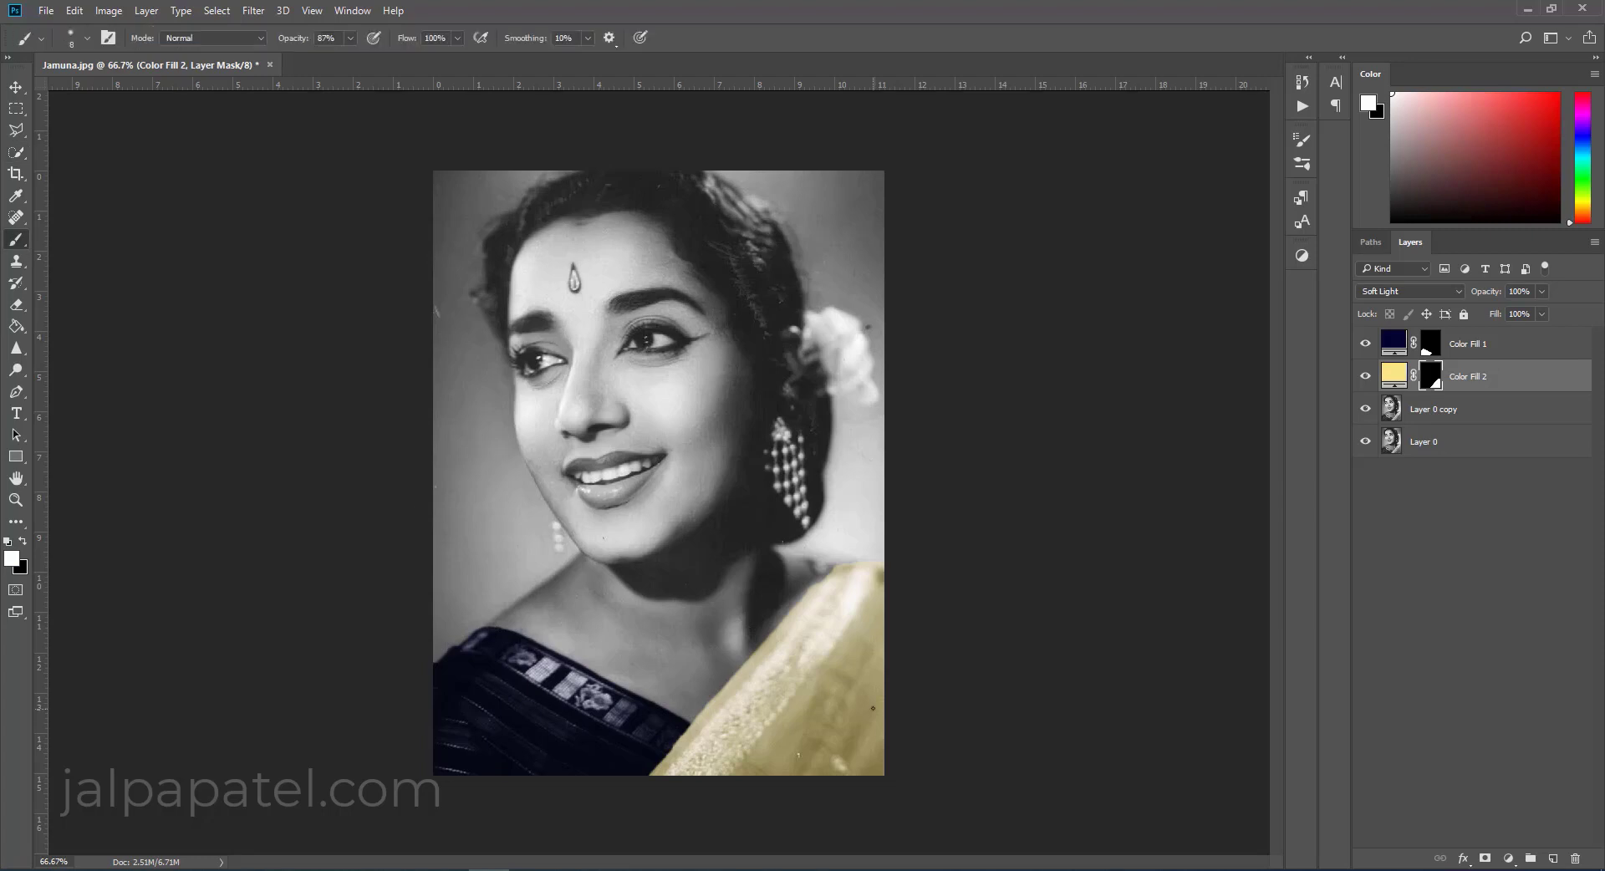
pyautogui.press(']')
pyautogui.press(']')
pyautogui.press(']')
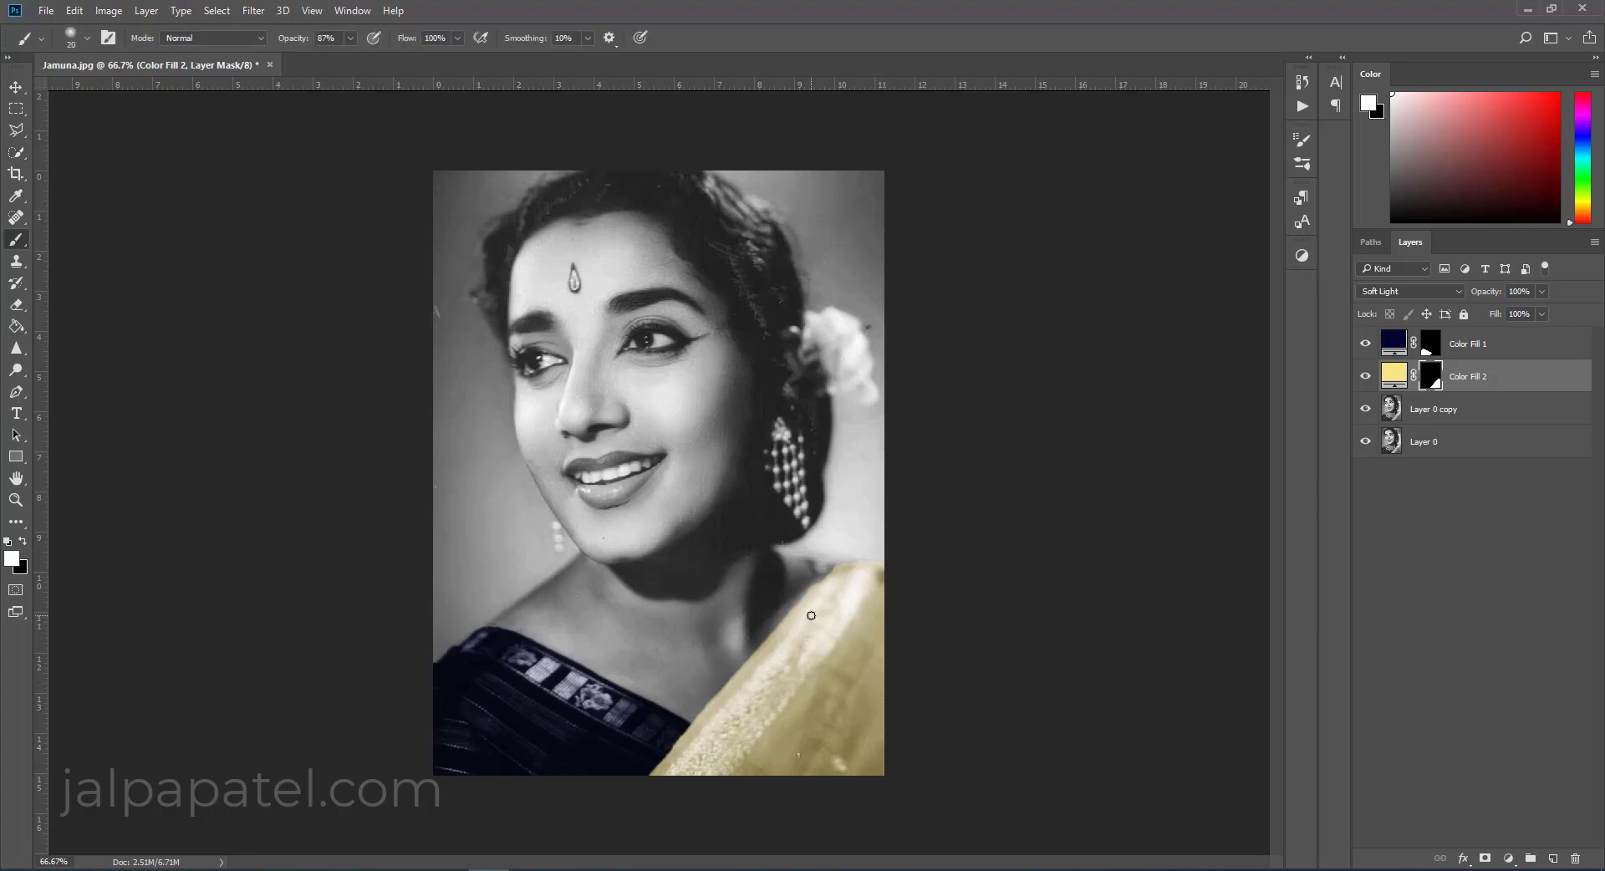
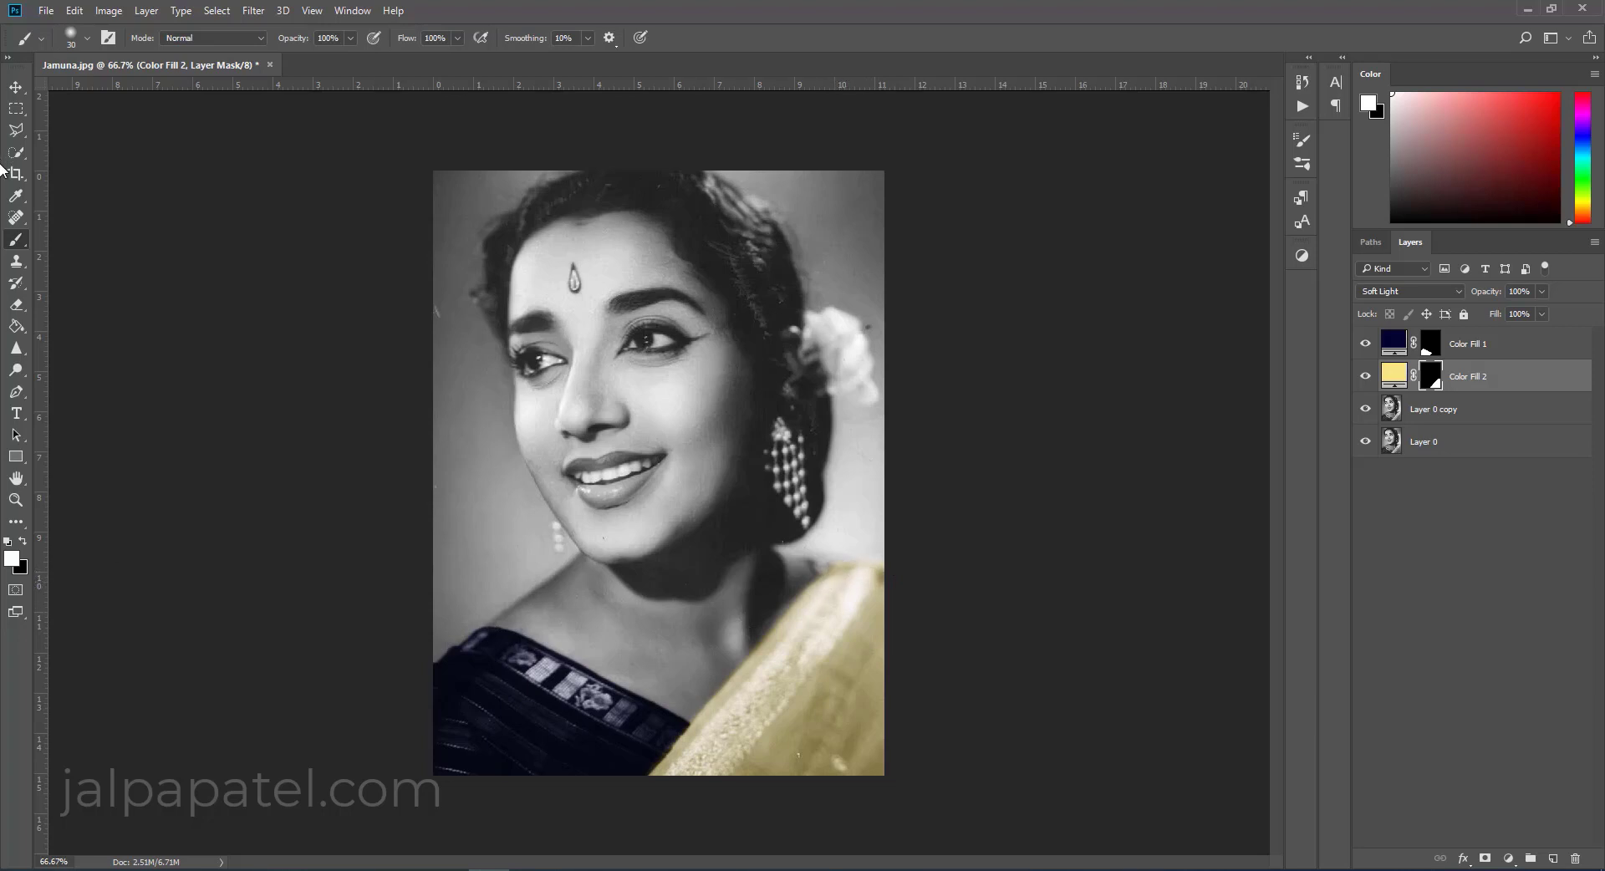
# Erase the yellow saree tint from Color Fill 2's mask along the saree edge by the neck.
pyautogui.click(23, 307)
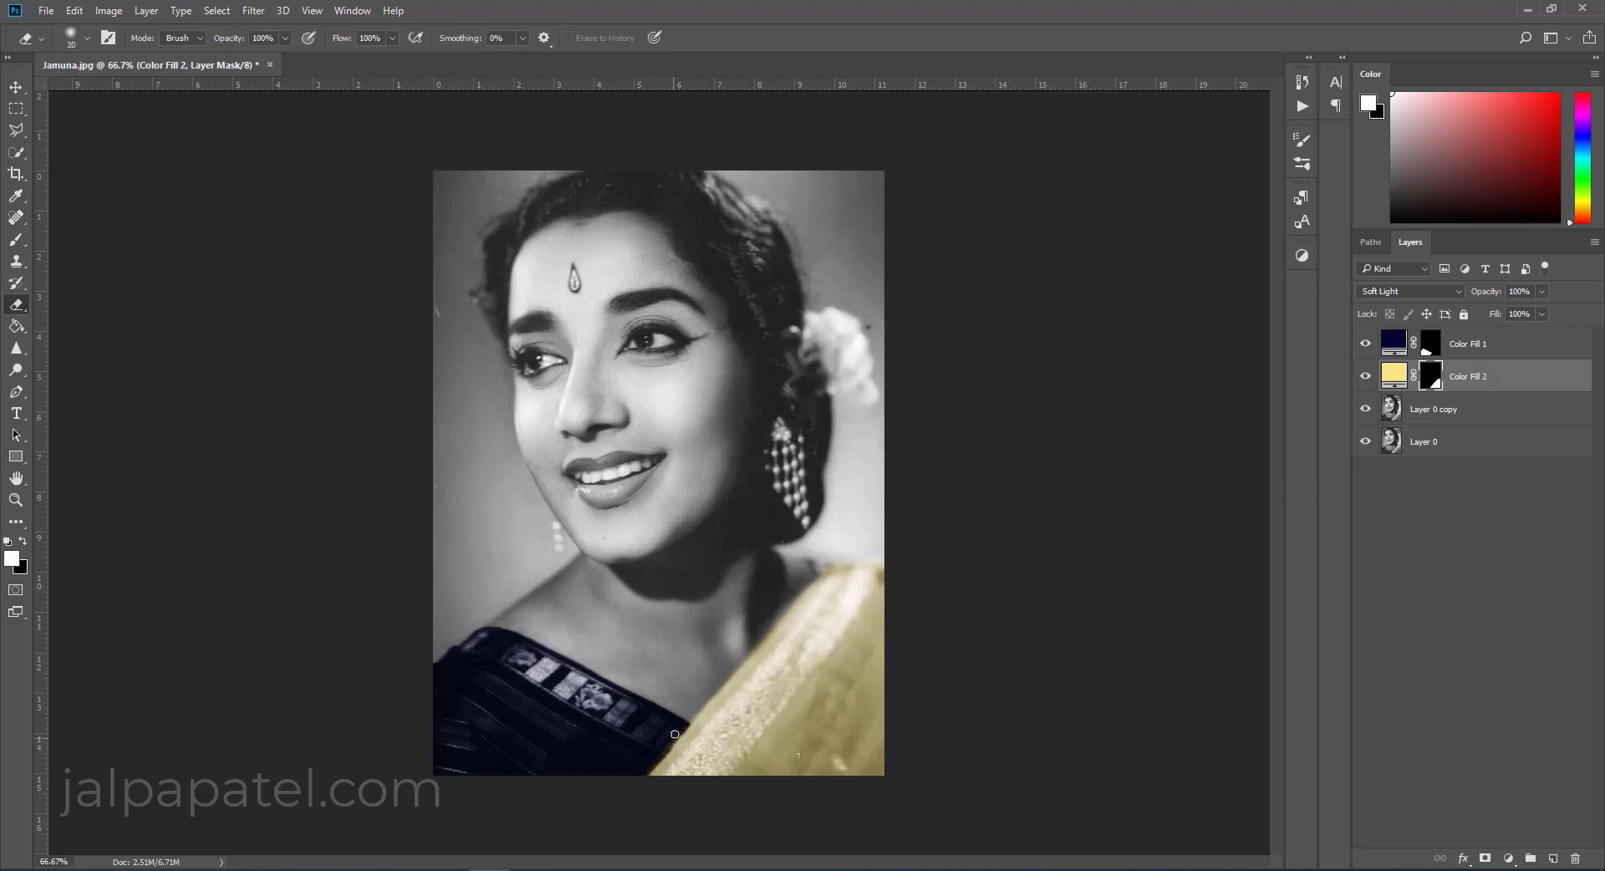
pyautogui.moveTo(675, 734); pyautogui.dragTo(684, 727)
pyautogui.moveTo(725, 679); pyautogui.dragTo(803, 585)
pyautogui.click(1485, 409)
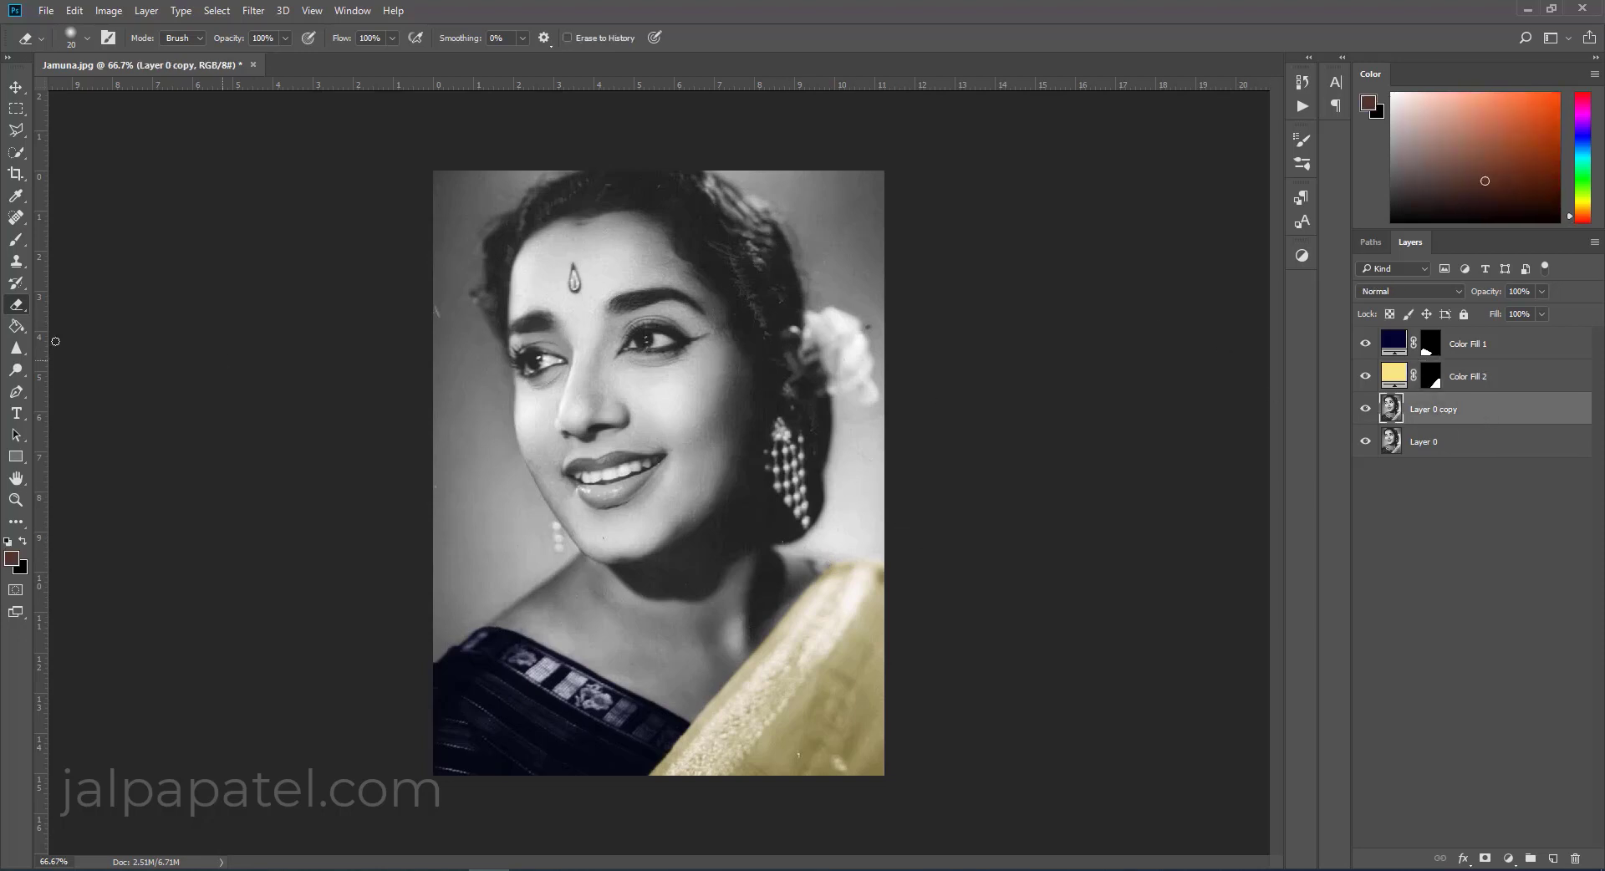
# Quick-select the hair across the top, left side and beside the earring.
pyautogui.click(23, 158)
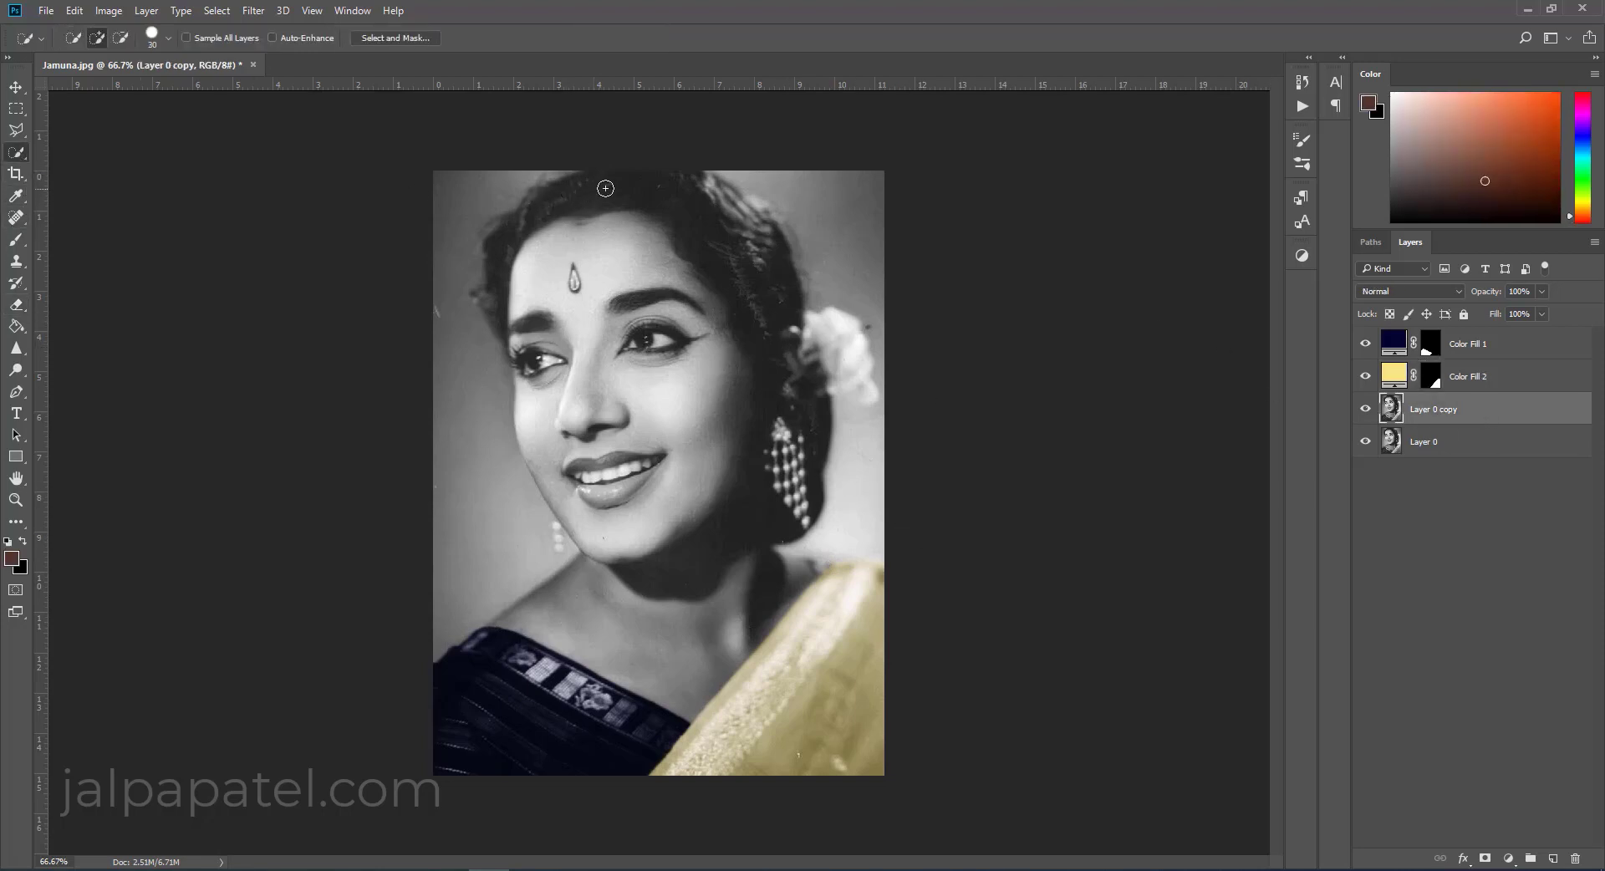
pyautogui.moveTo(632, 185)
pyautogui.mouseDown()
pyautogui.moveTo(729, 190)
pyautogui.moveTo(794, 366)
pyautogui.moveTo(785, 533)
pyautogui.mouseUp()
pyautogui.moveTo(787, 519); pyautogui.dragTo(786, 418)
pyautogui.moveTo(607, 183); pyautogui.dragTo(497, 326)
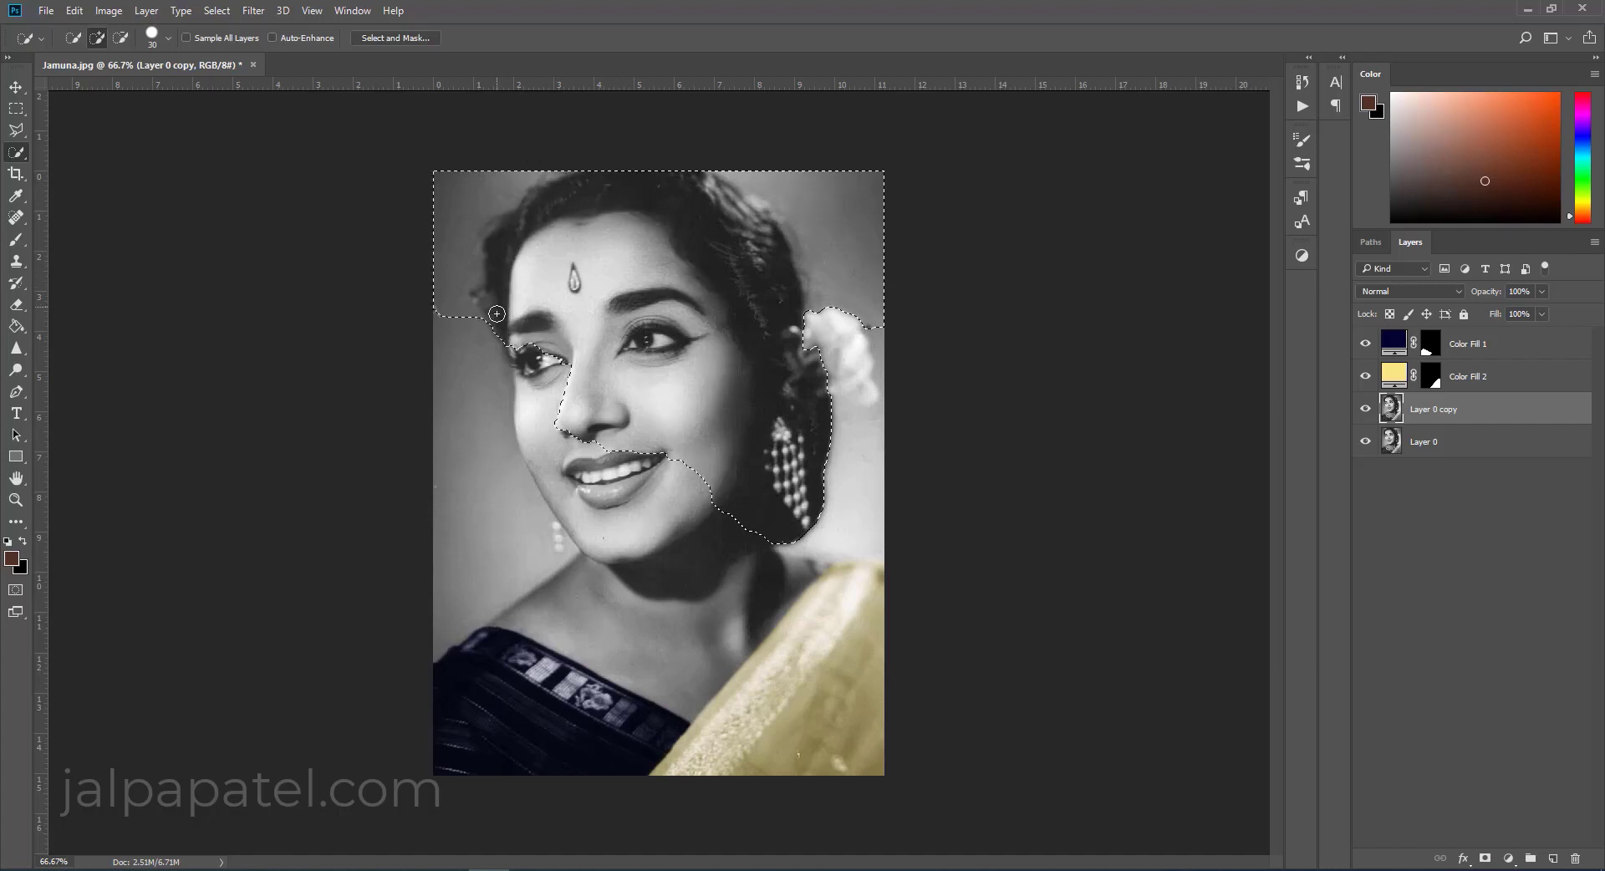
# Subtract the background, forehead, nose, eye, cheek and jawline from the hair selection.
pyautogui.click(121, 37)
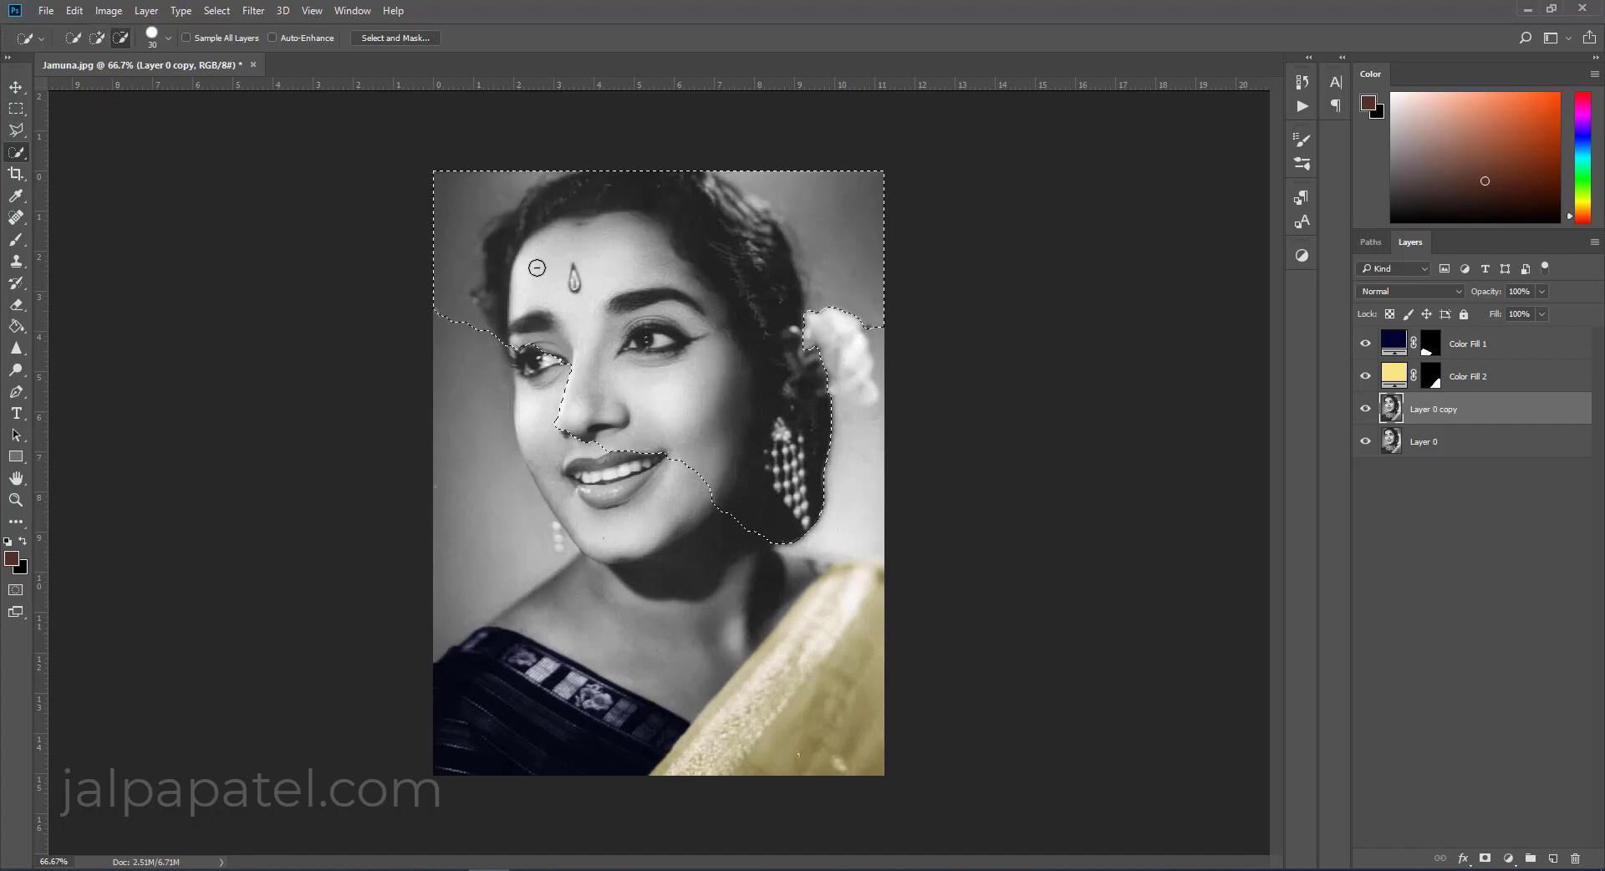
pyautogui.moveTo(441, 290)
pyautogui.mouseDown()
pyautogui.moveTo(809, 160)
pyautogui.moveTo(876, 282)
pyautogui.moveTo(868, 259)
pyautogui.mouseUp()
pyautogui.moveTo(822, 311); pyautogui.dragTo(855, 317)
pyautogui.moveTo(698, 422)
pyautogui.mouseDown()
pyautogui.moveTo(597, 239)
pyautogui.moveTo(639, 235)
pyautogui.mouseUp()
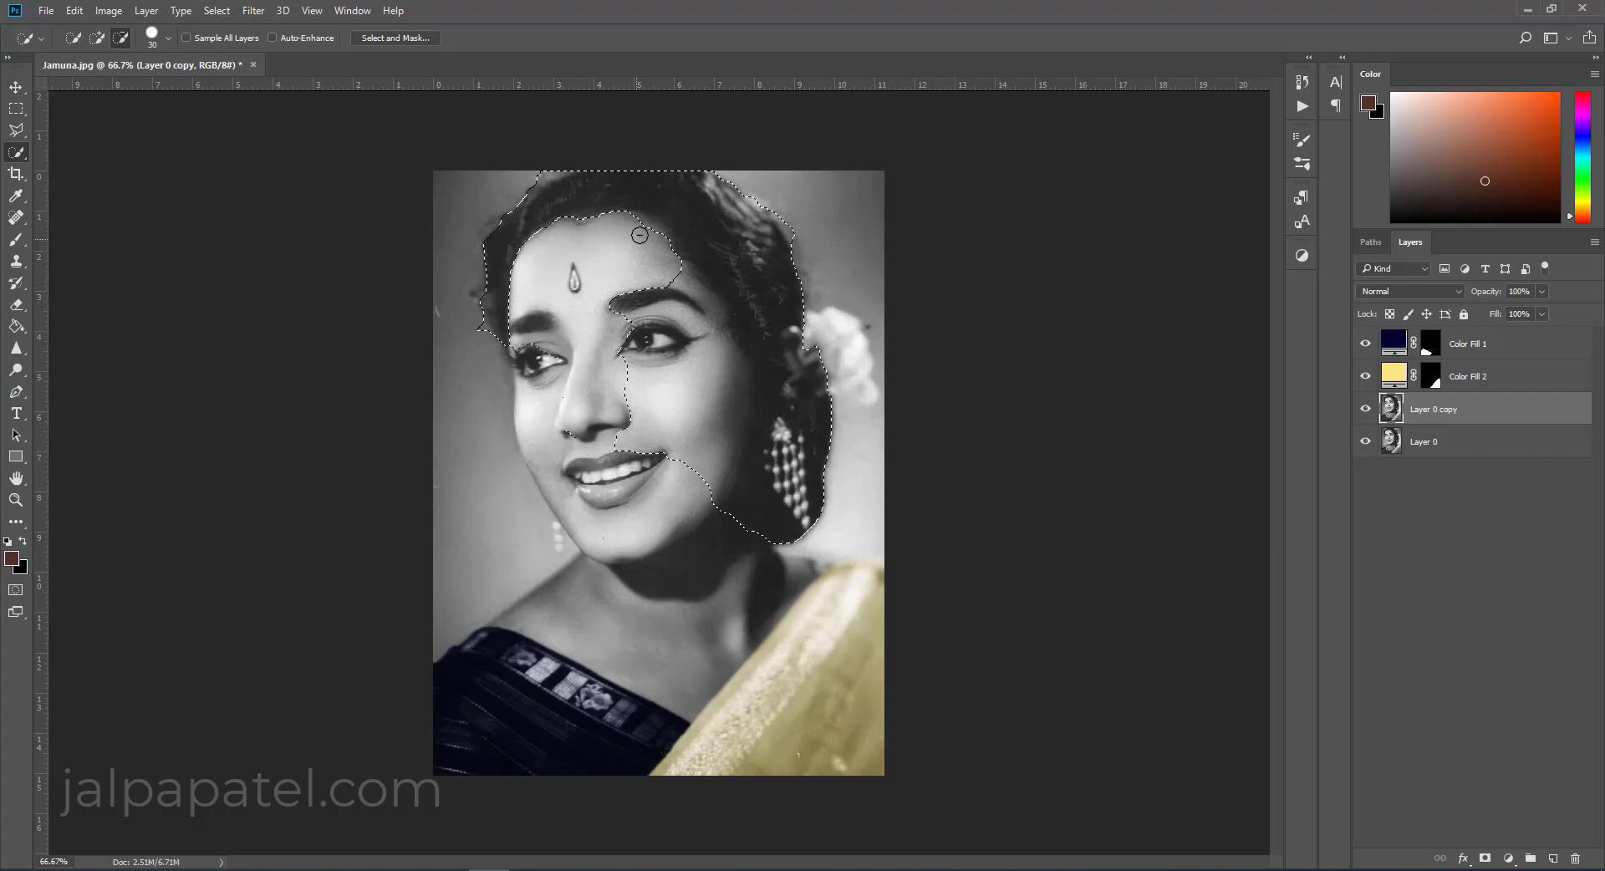
pyautogui.moveTo(681, 294)
pyautogui.mouseDown()
pyautogui.moveTo(732, 369)
pyautogui.moveTo(686, 517)
pyautogui.mouseUp()
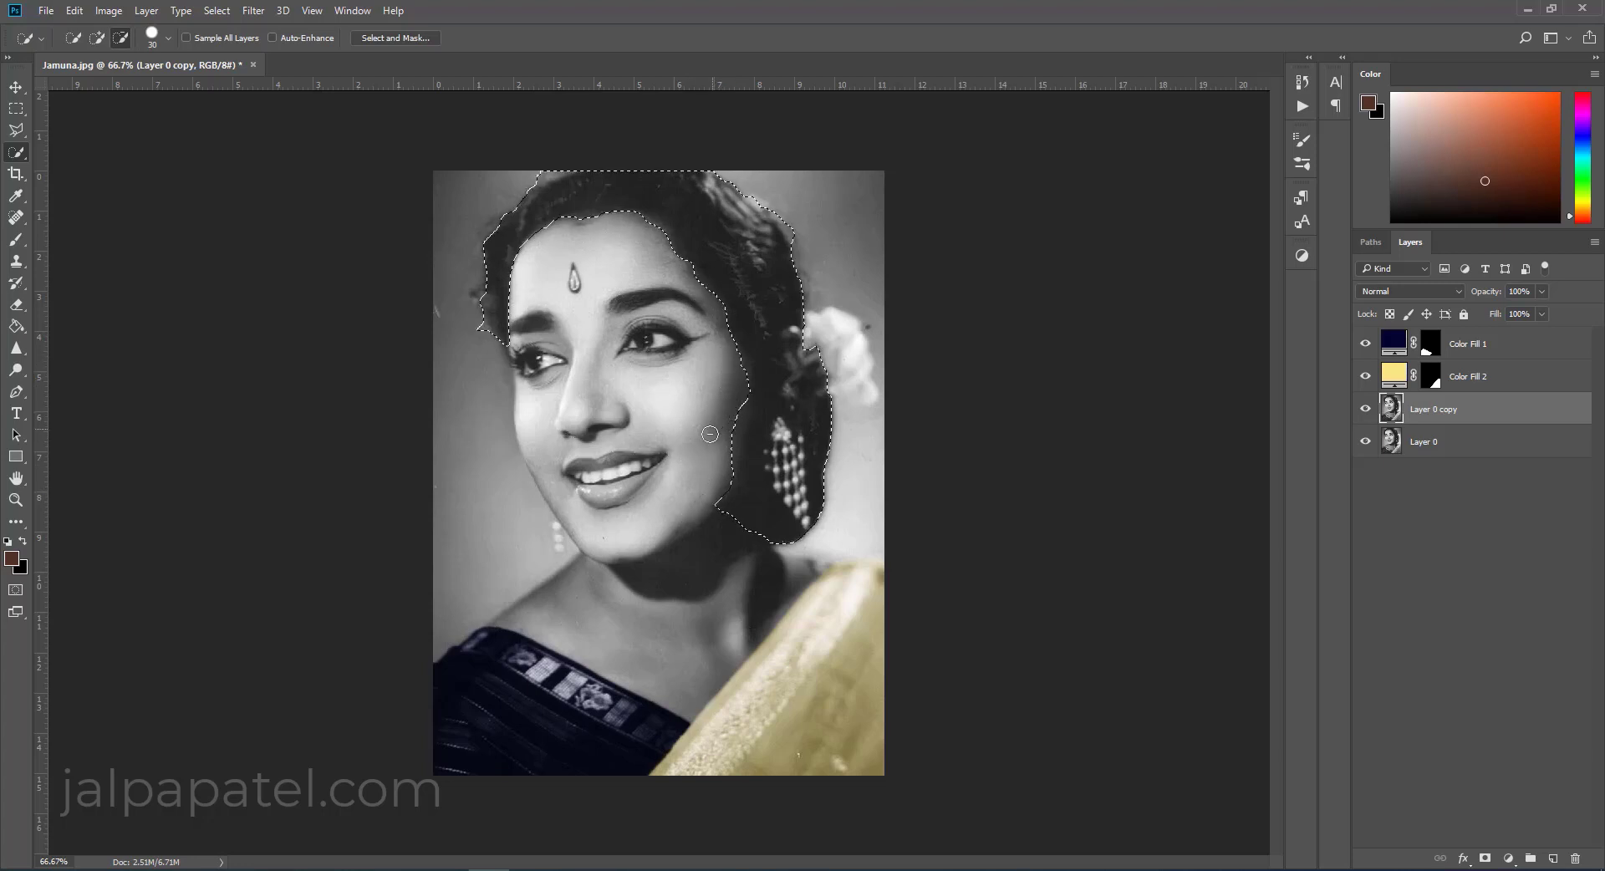
pyautogui.moveTo(710, 434); pyautogui.dragTo(736, 502)
# Add a brown Solid Color fill over the hair, blended as Soft Light.
pyautogui.click(1509, 858)
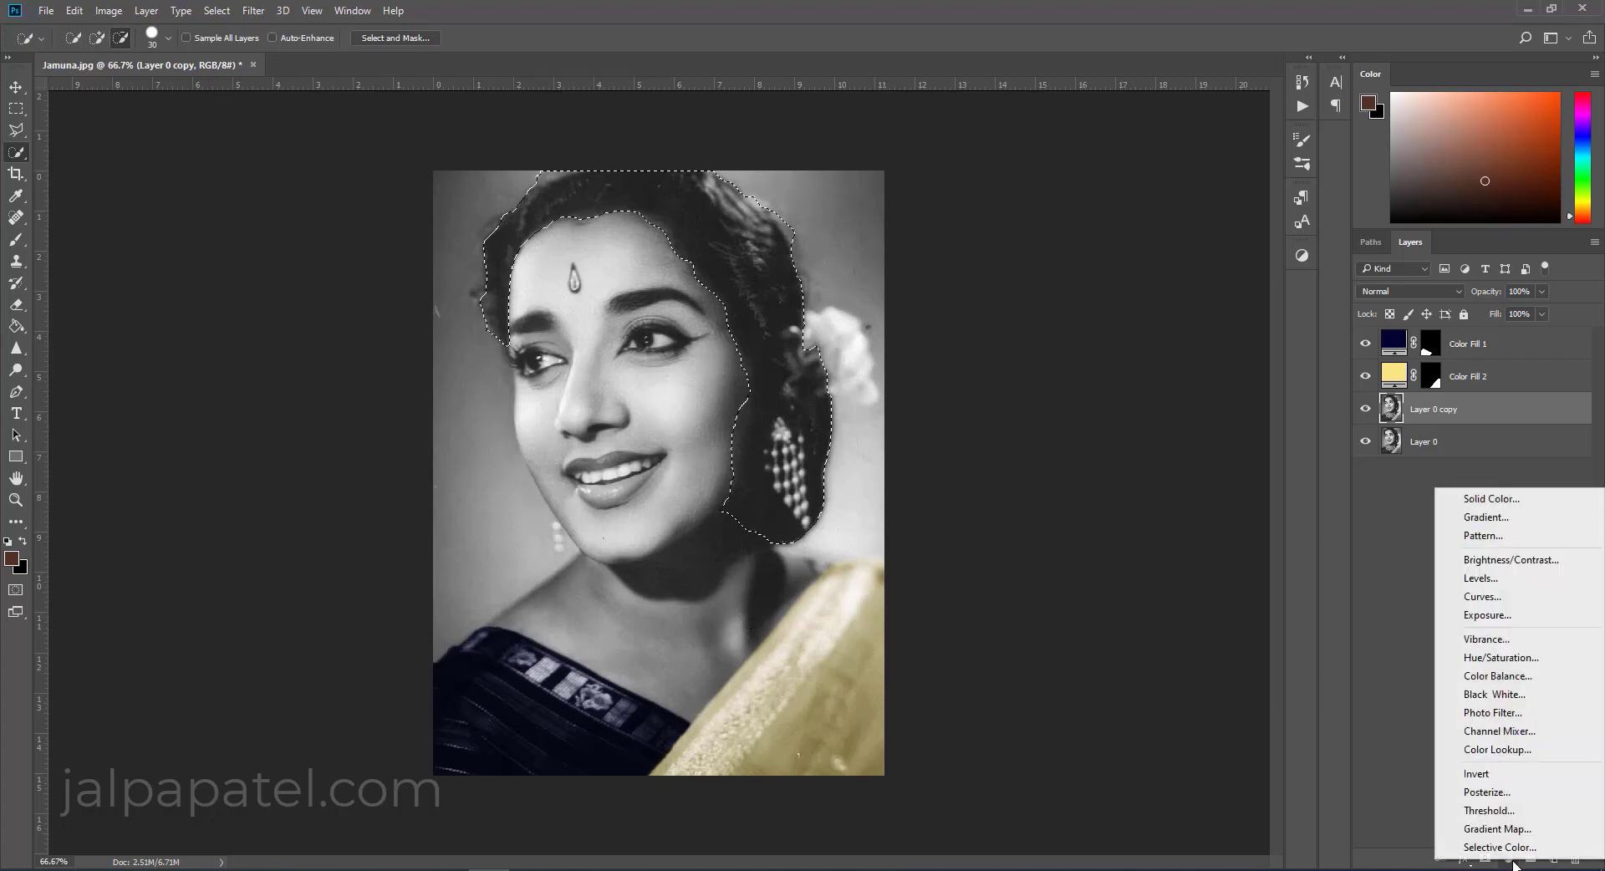
pyautogui.click(1491, 498)
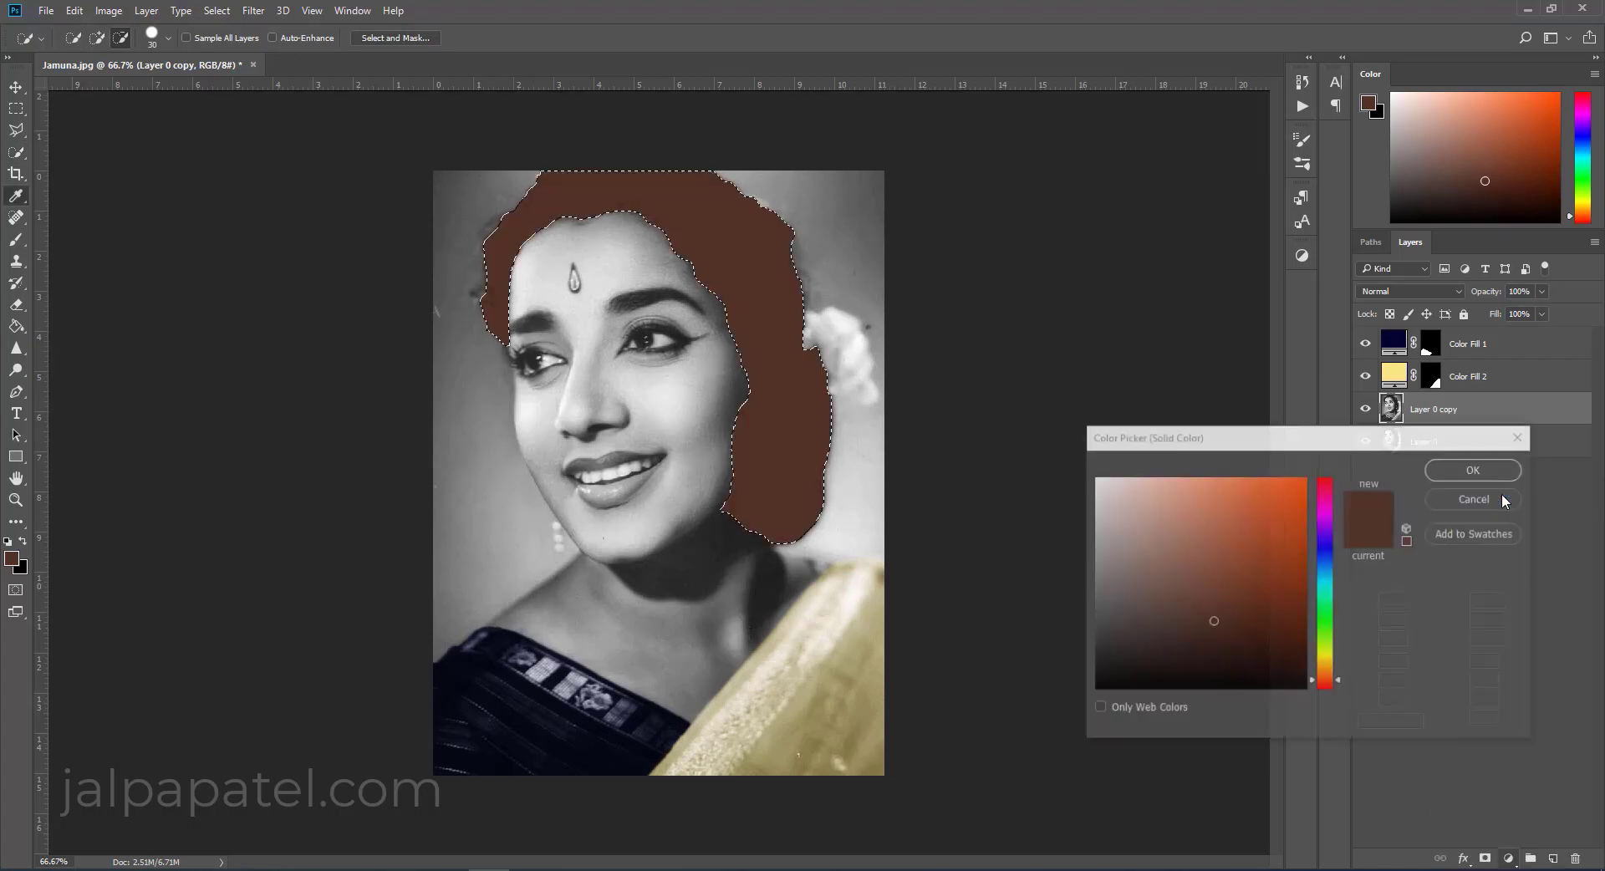
pyautogui.click(1279, 652)
pyautogui.moveTo(1275, 657); pyautogui.dragTo(1196, 661)
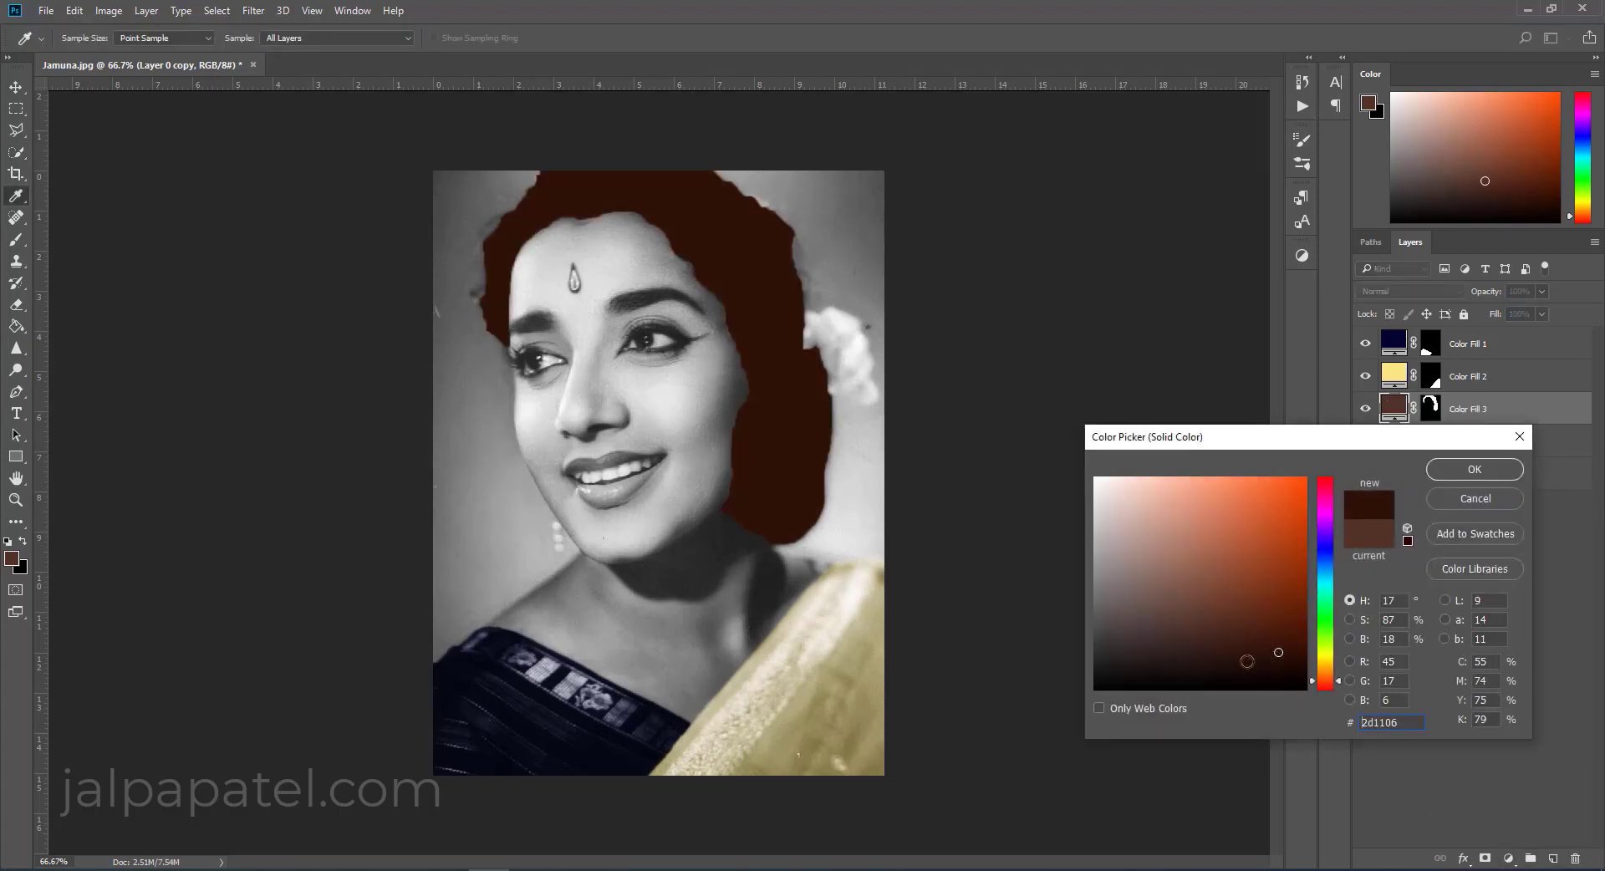
pyautogui.click(1474, 469)
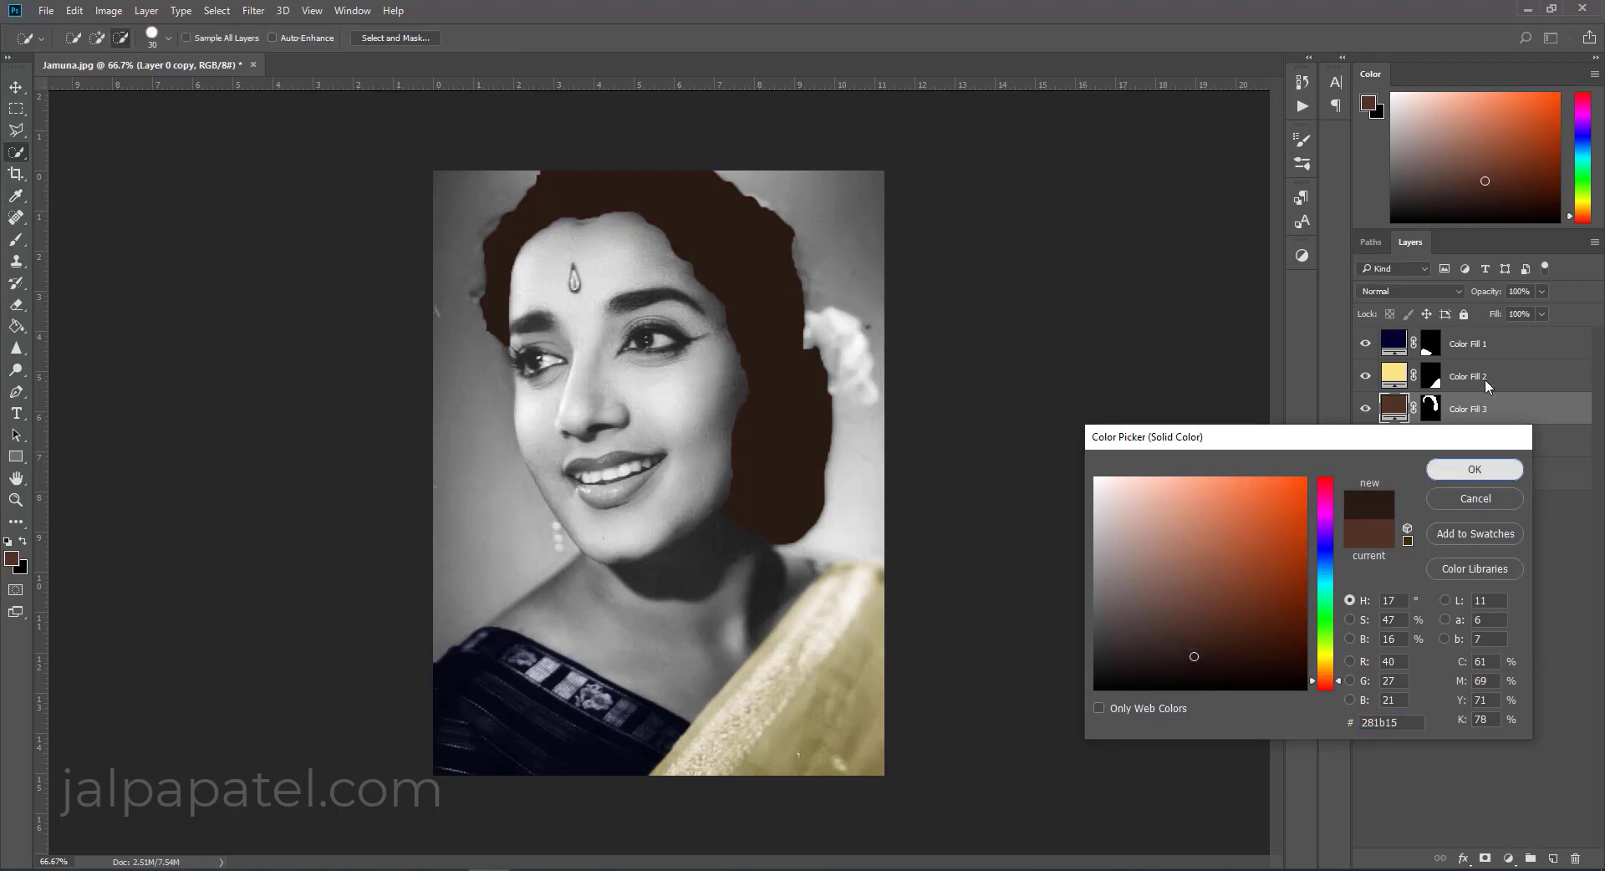
pyautogui.click(1409, 291)
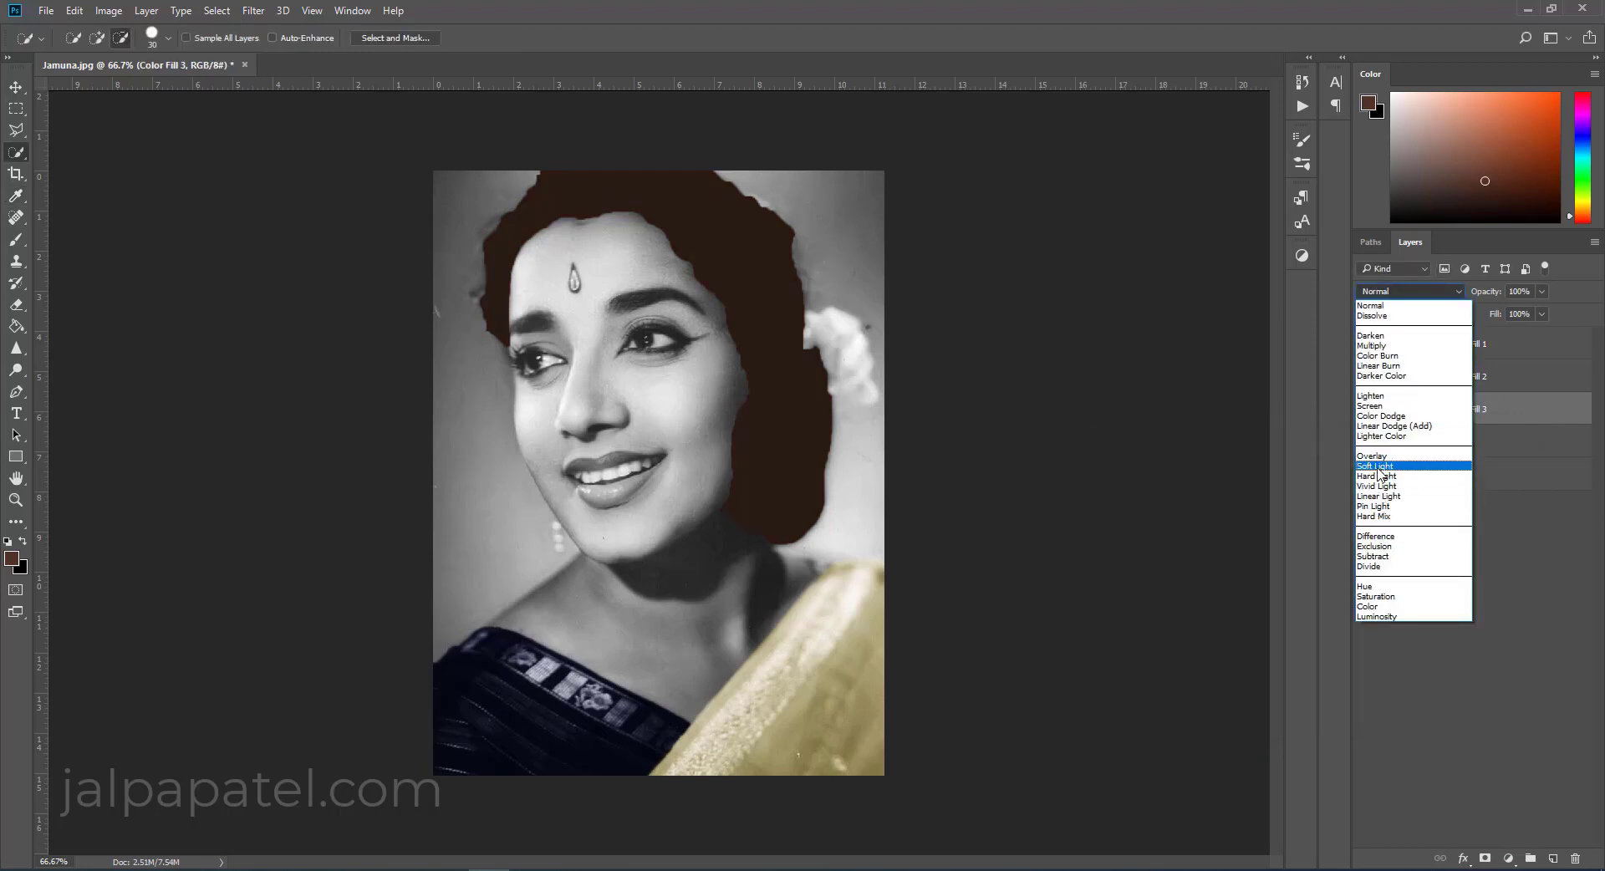
pyautogui.click(1376, 466)
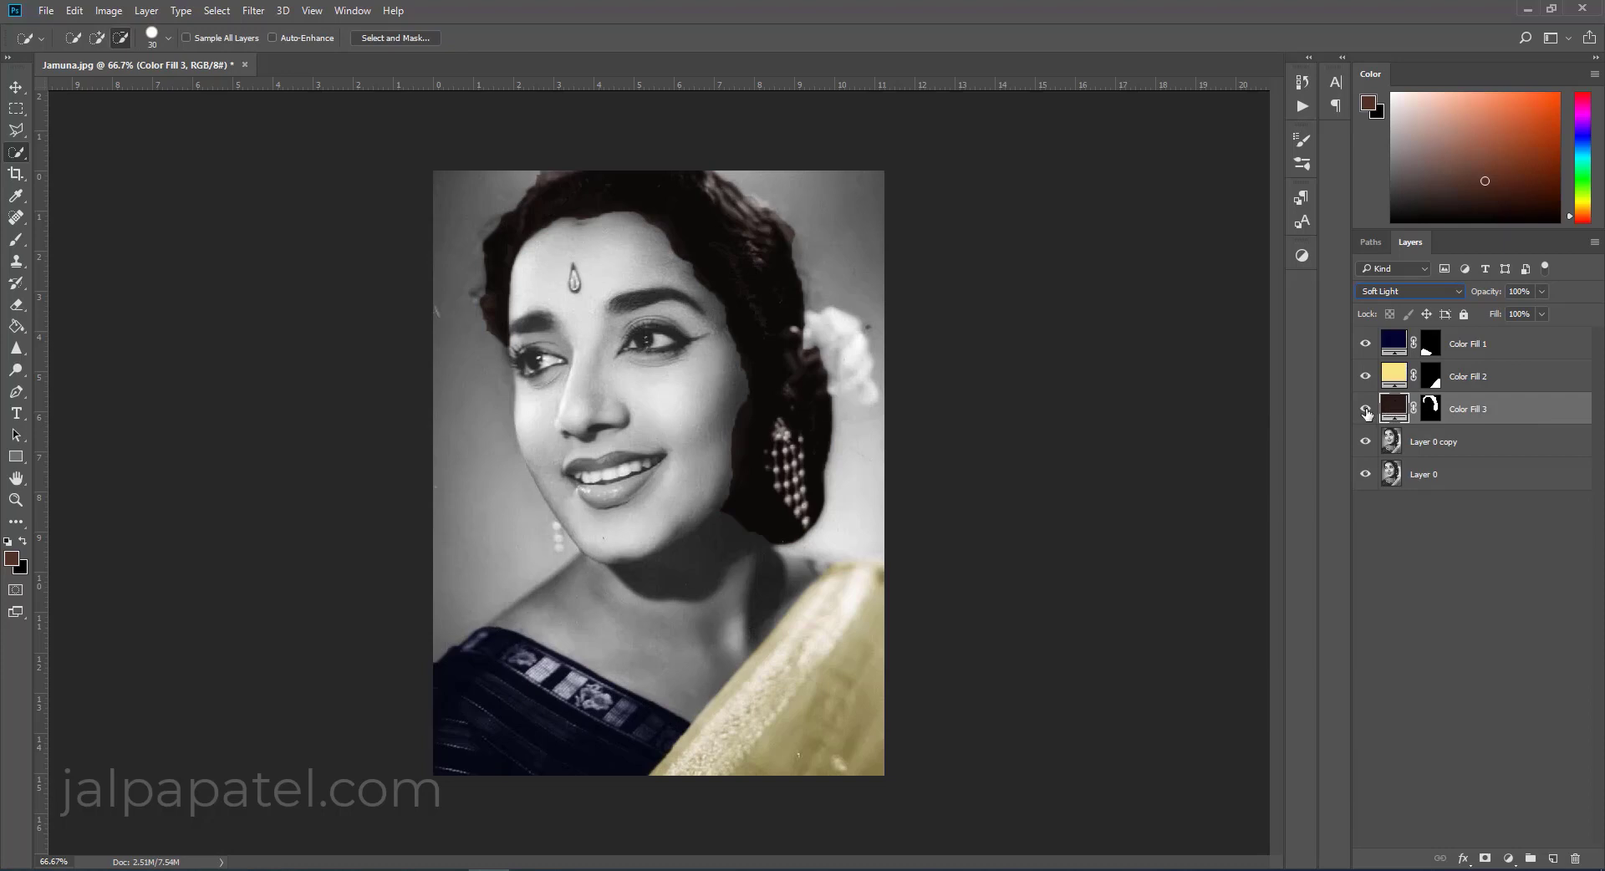
pyautogui.click(1366, 410)
pyautogui.click(1366, 410)
# Refine Color Fill 3's colour to the dark brown 1e1612.
pyautogui.doubleClick(1395, 408)
pyautogui.click(1139, 665)
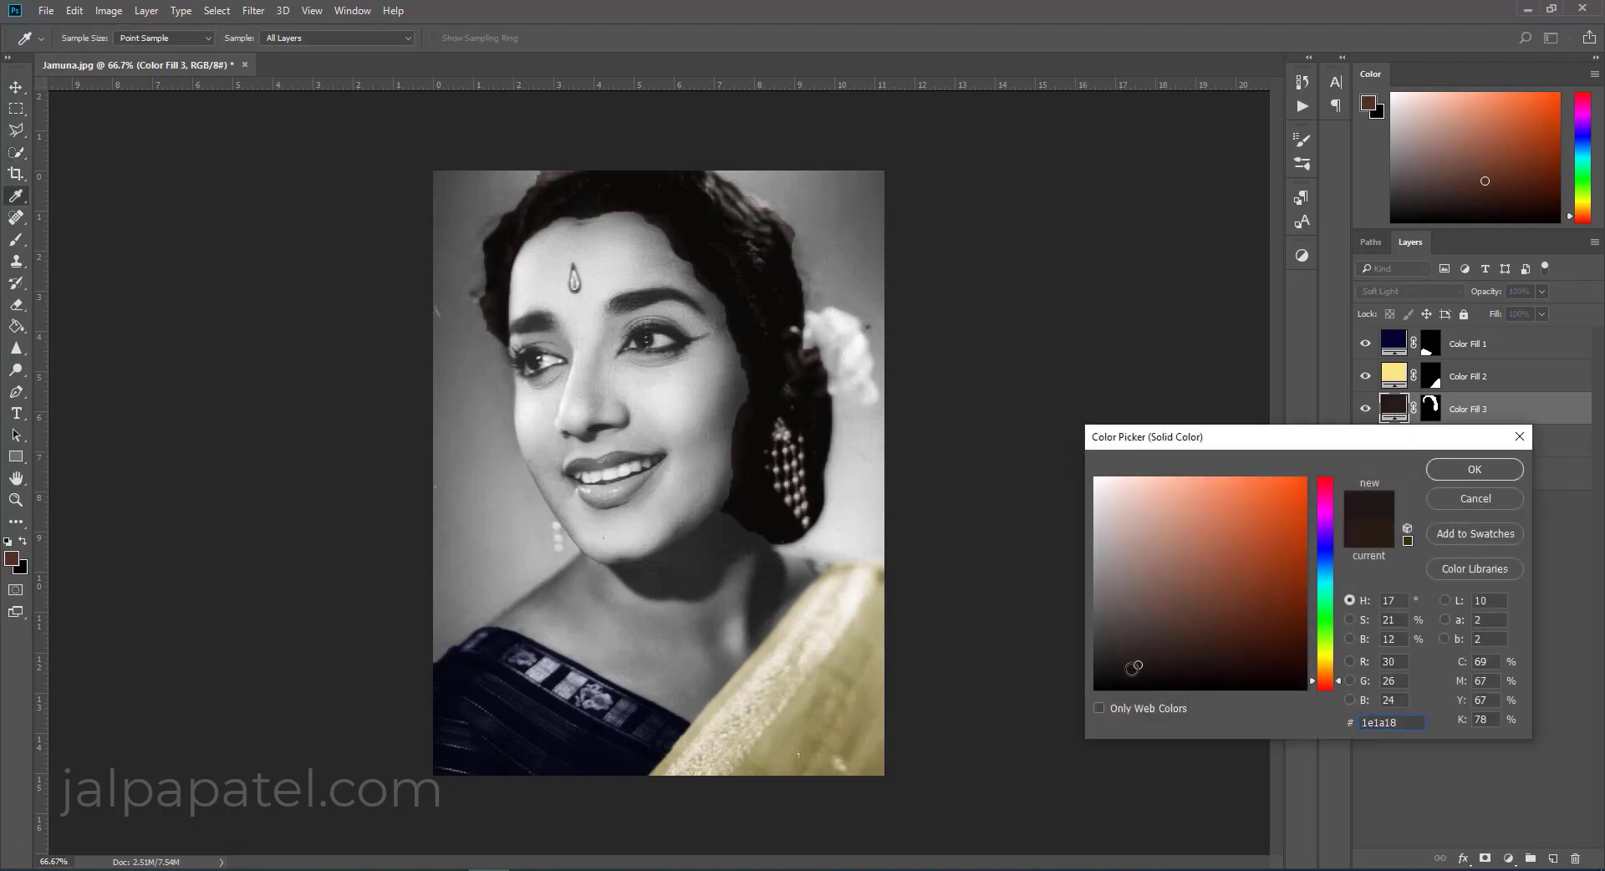
pyautogui.click(1128, 667)
pyautogui.moveTo(1128, 668); pyautogui.dragTo(1171, 671)
pyautogui.click(1197, 611)
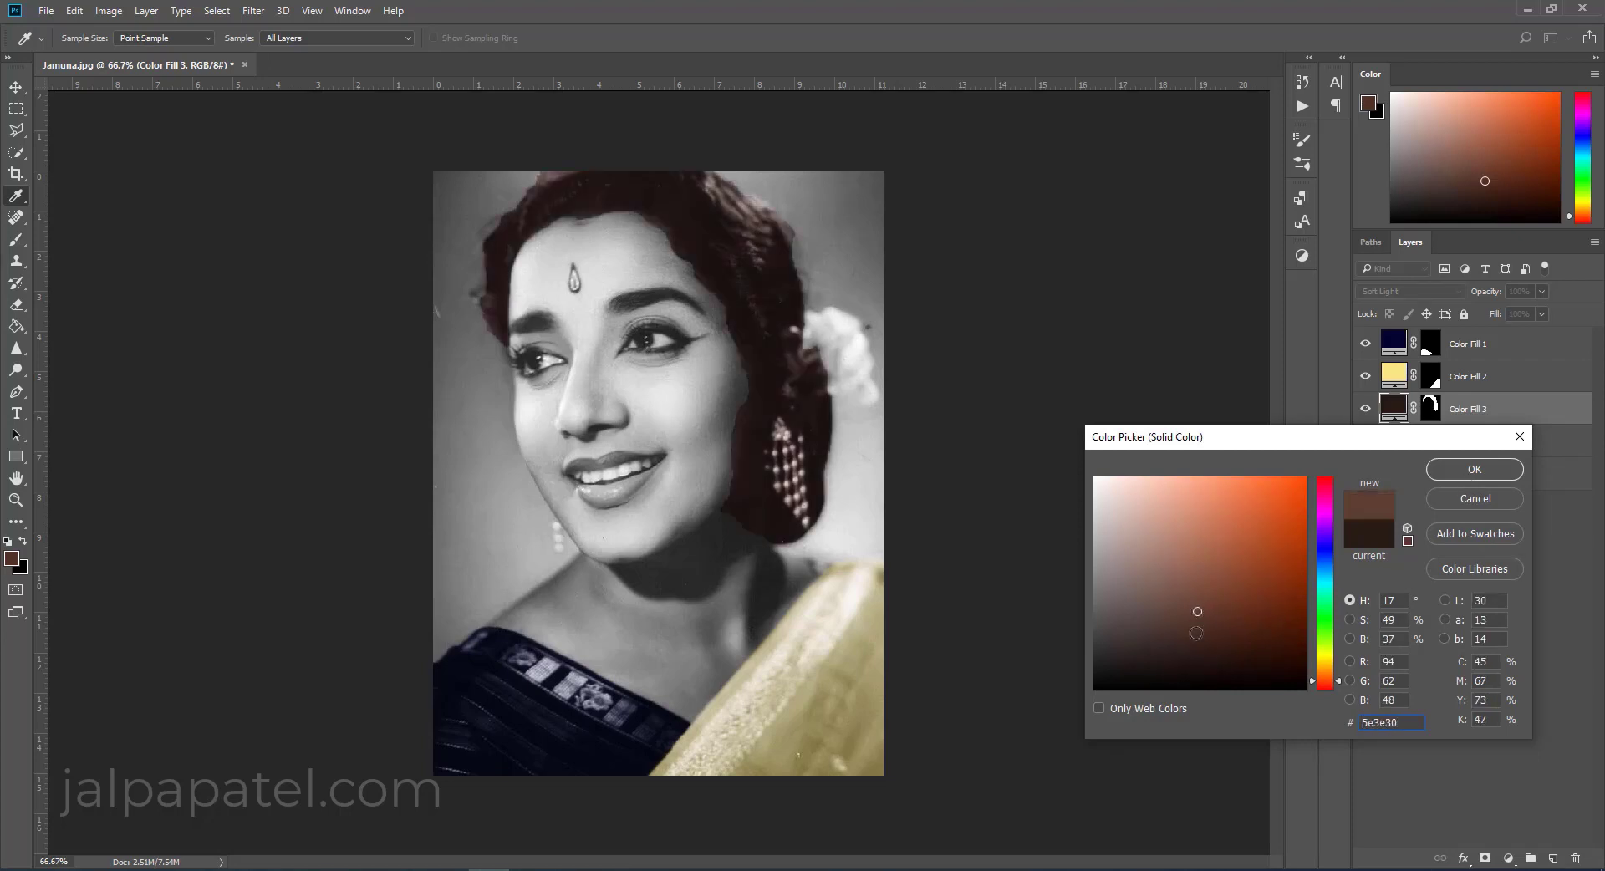
pyautogui.click(1176, 665)
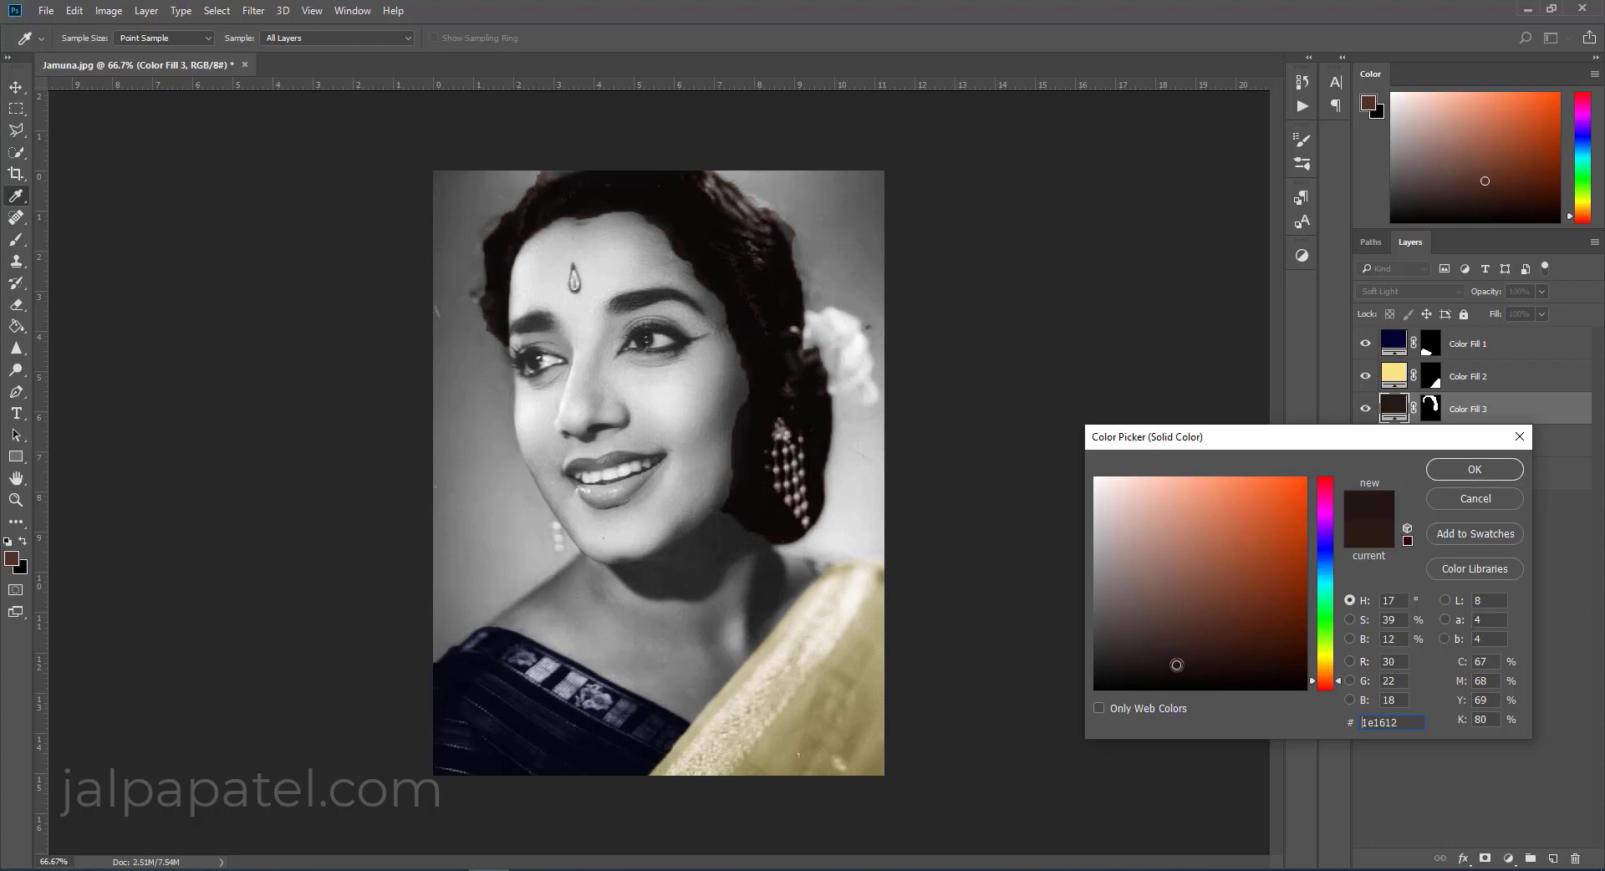
# Erase stray tint from Color Fill 3's mask with a size-50 eraser, comparing with the tint hidden.
pyautogui.click(1473, 470)
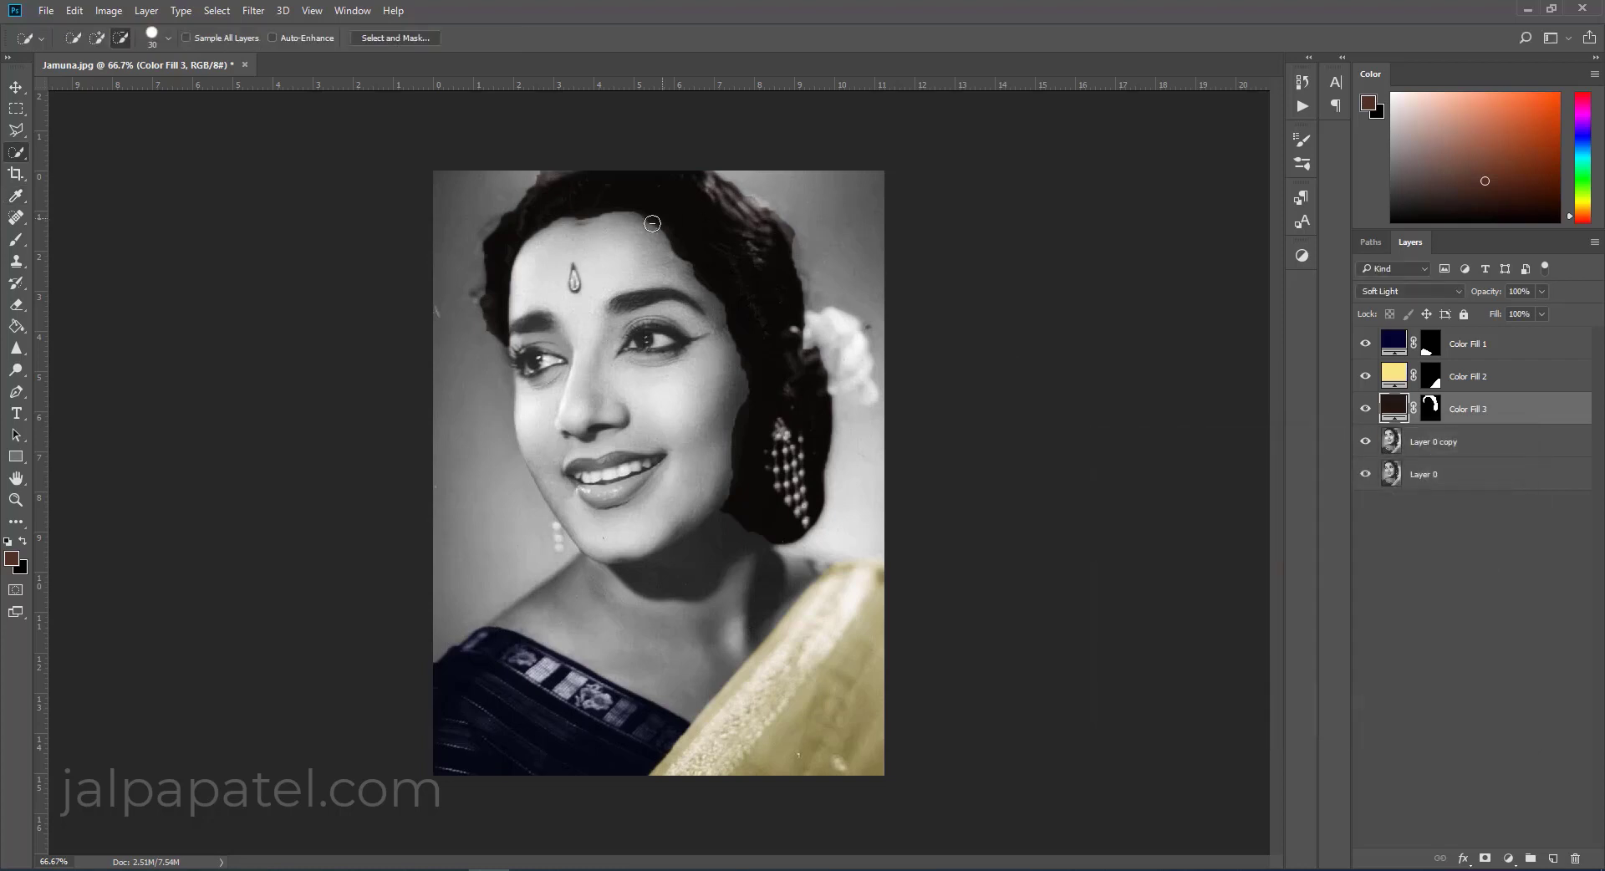
pyautogui.press('e')
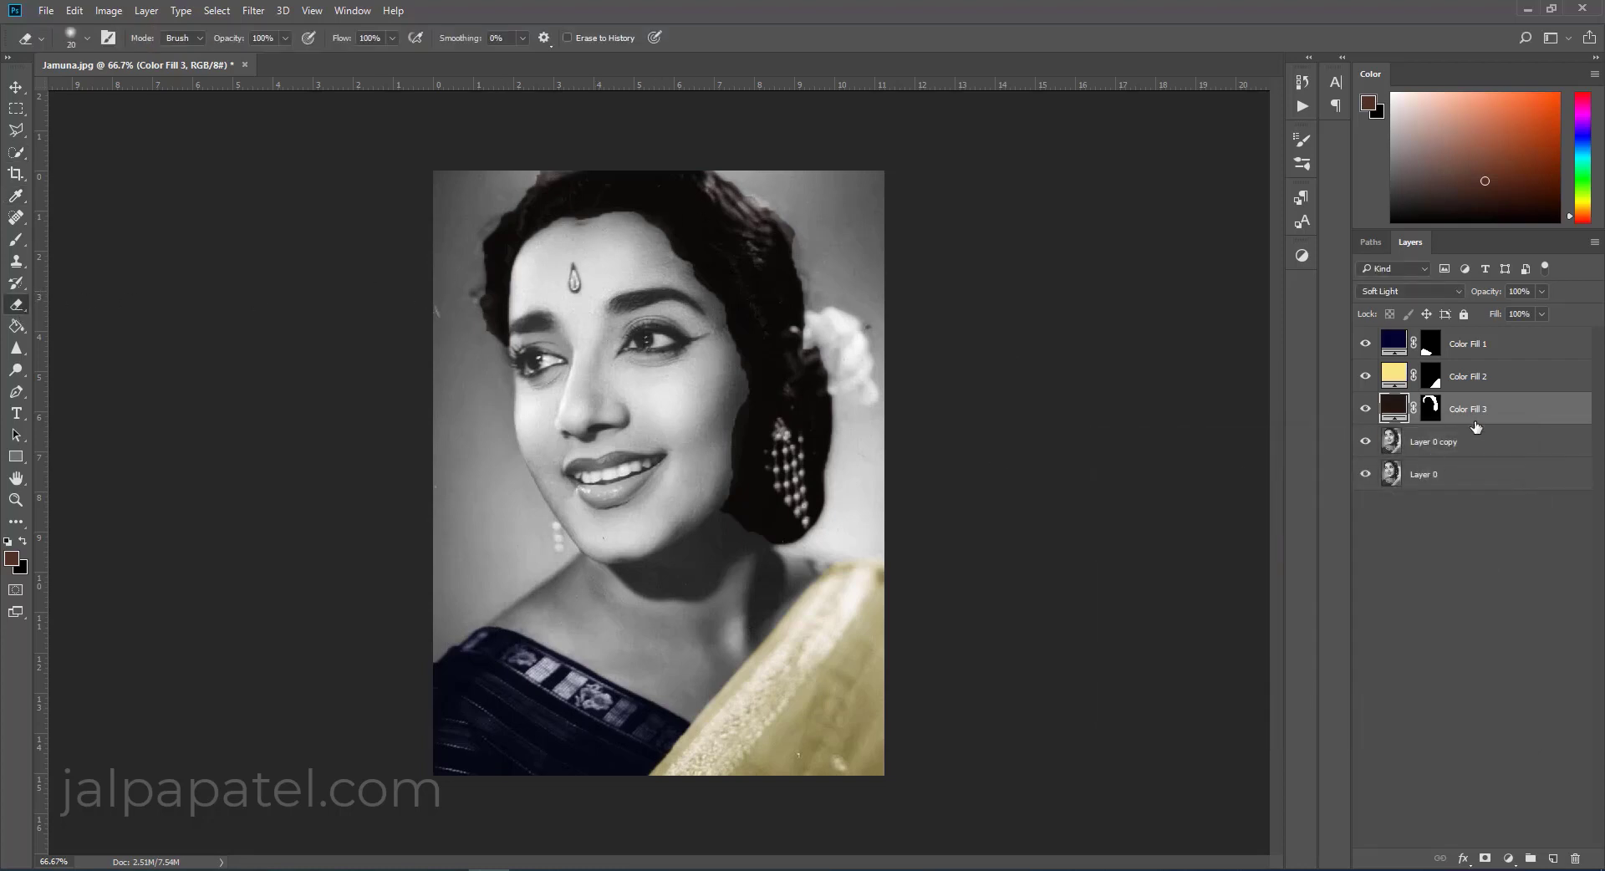
pyautogui.click(1440, 414)
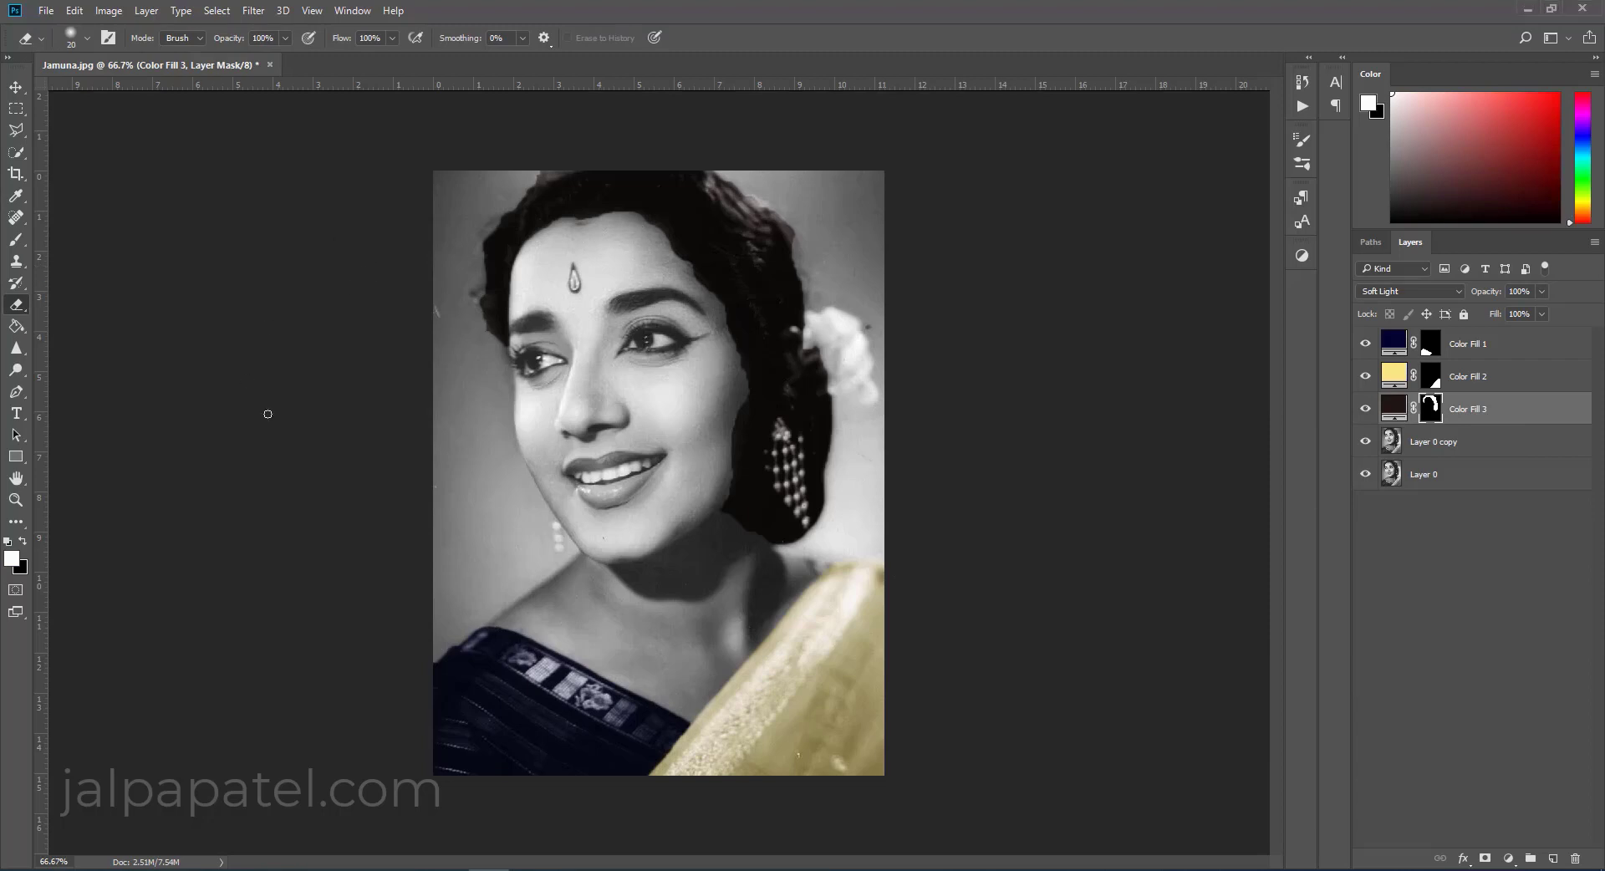
pyautogui.press(']')
pyautogui.press(']')
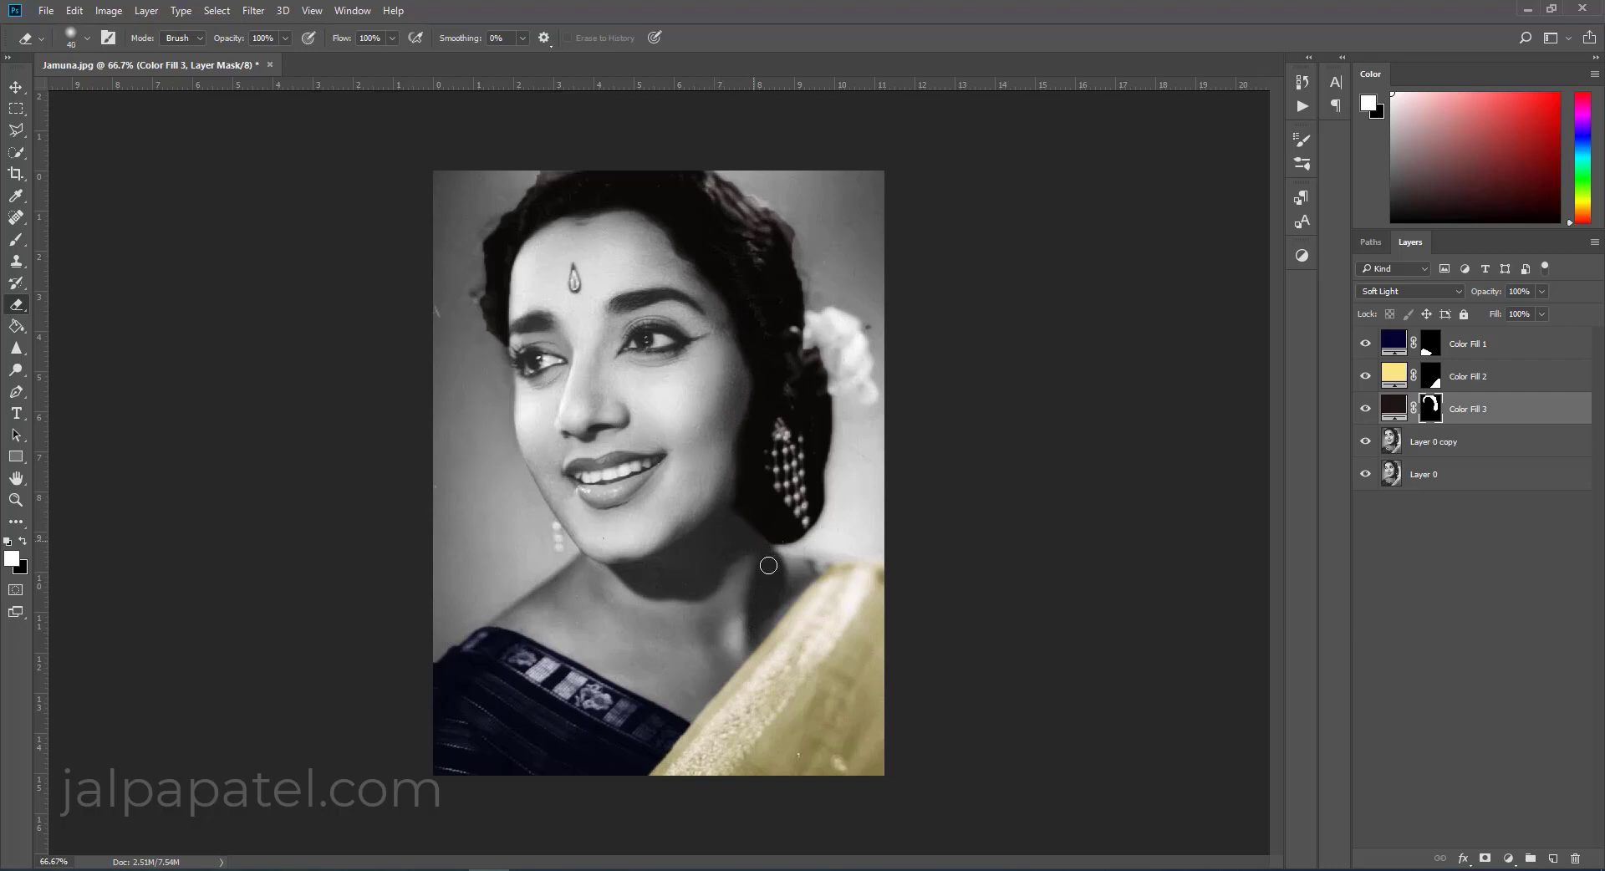
pyautogui.click(1366, 410)
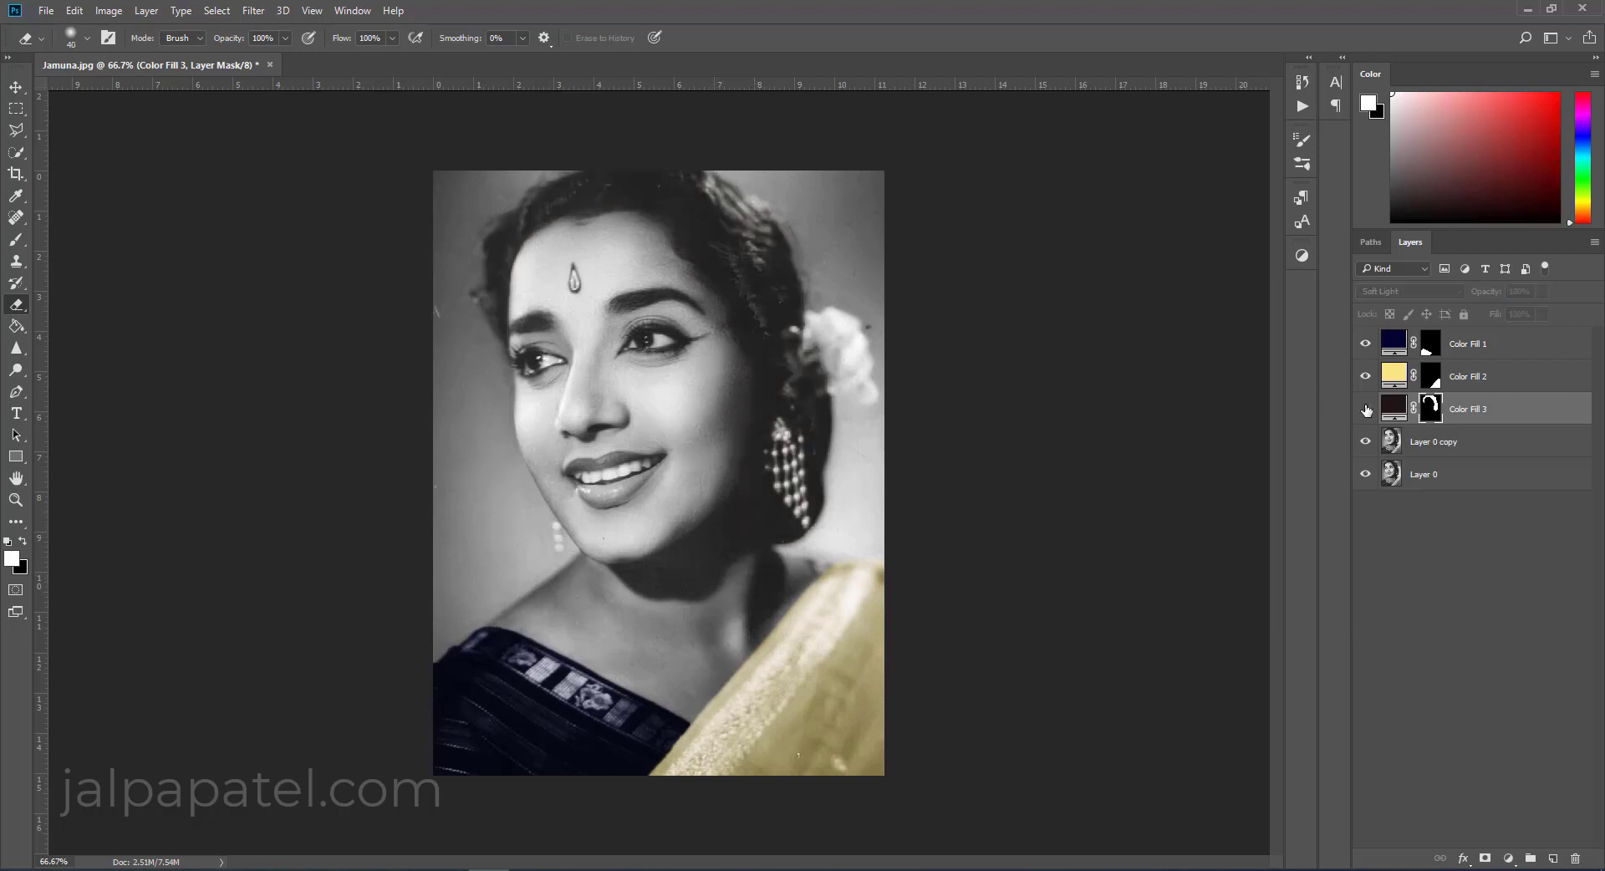
pyautogui.click(1366, 409)
pyautogui.press(']')
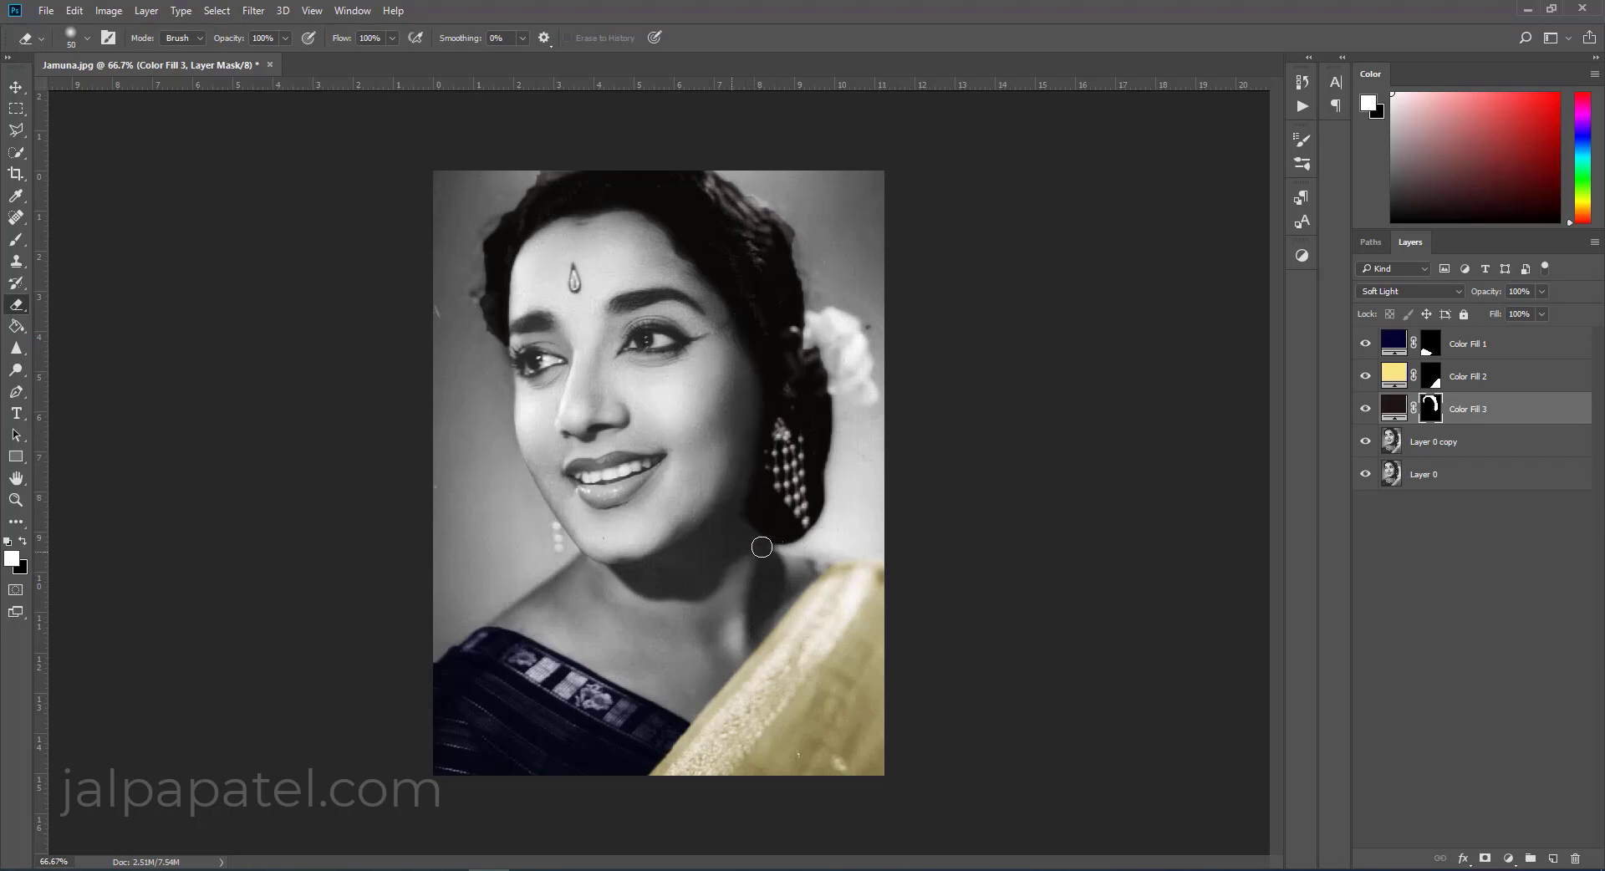
pyautogui.click(1365, 410)
pyautogui.click(1365, 409)
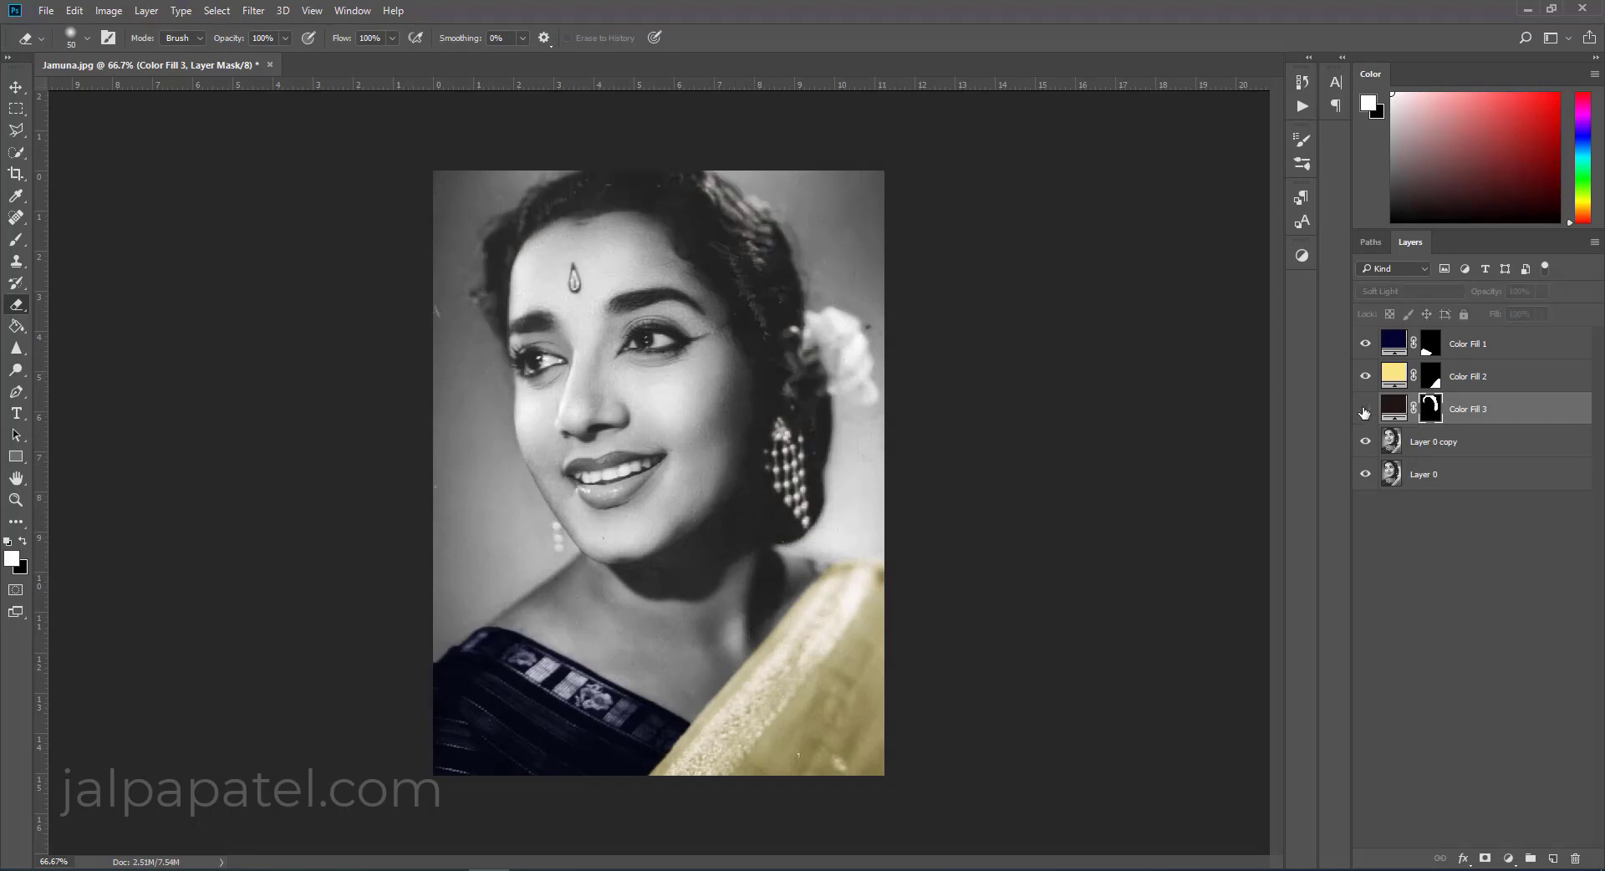
pyautogui.click(1365, 410)
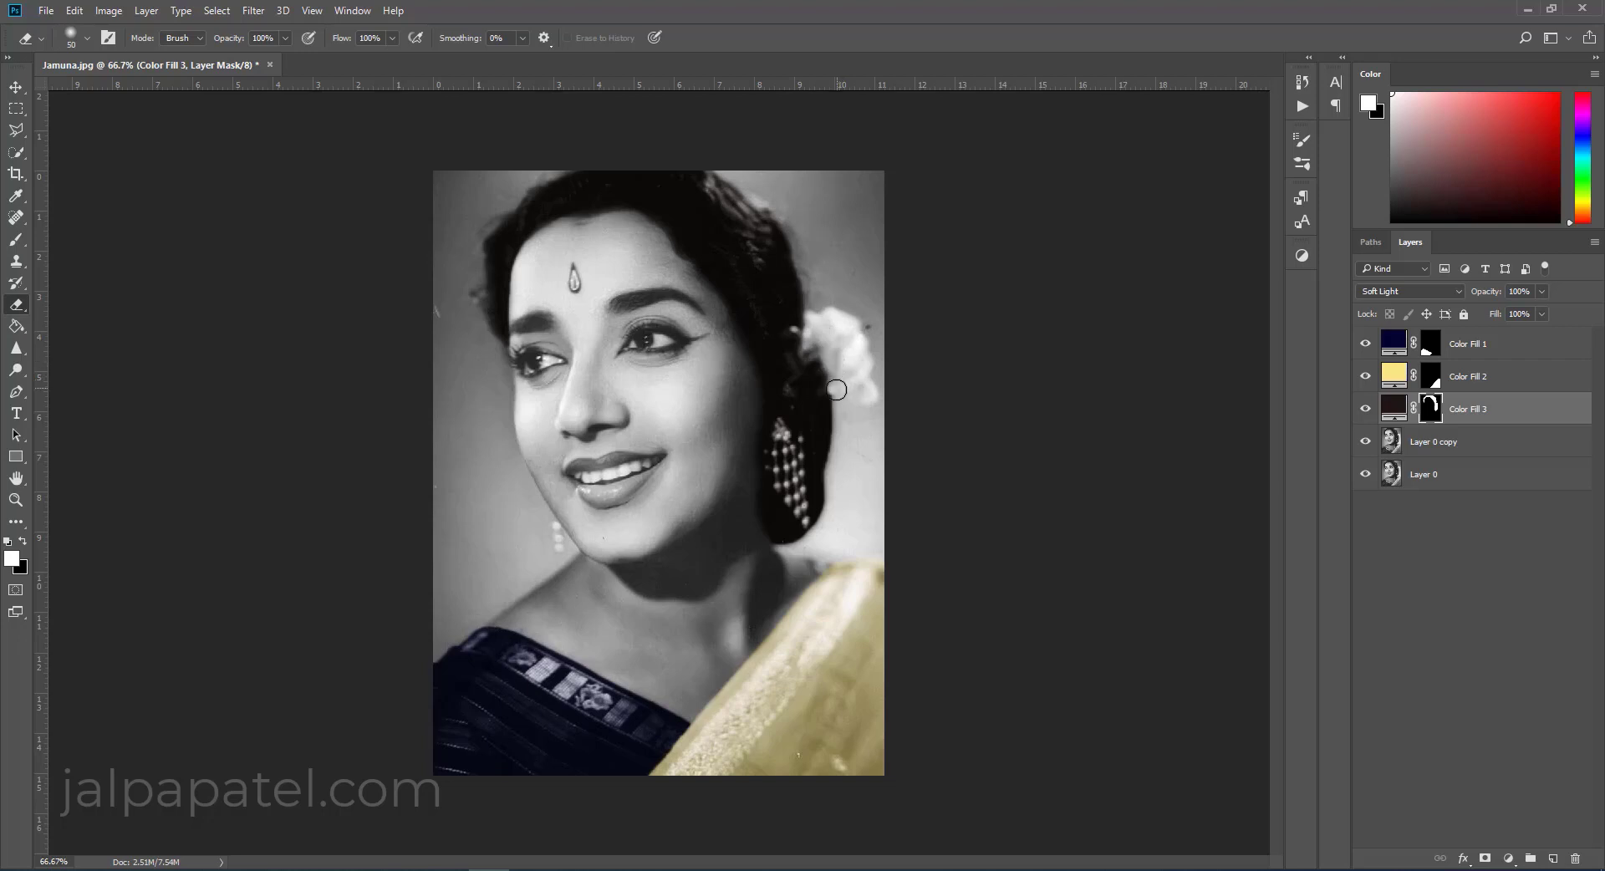
# Paint the hair tint back on the mask, zoomed out, with brush opacity at 34%.
pyautogui.press('b')
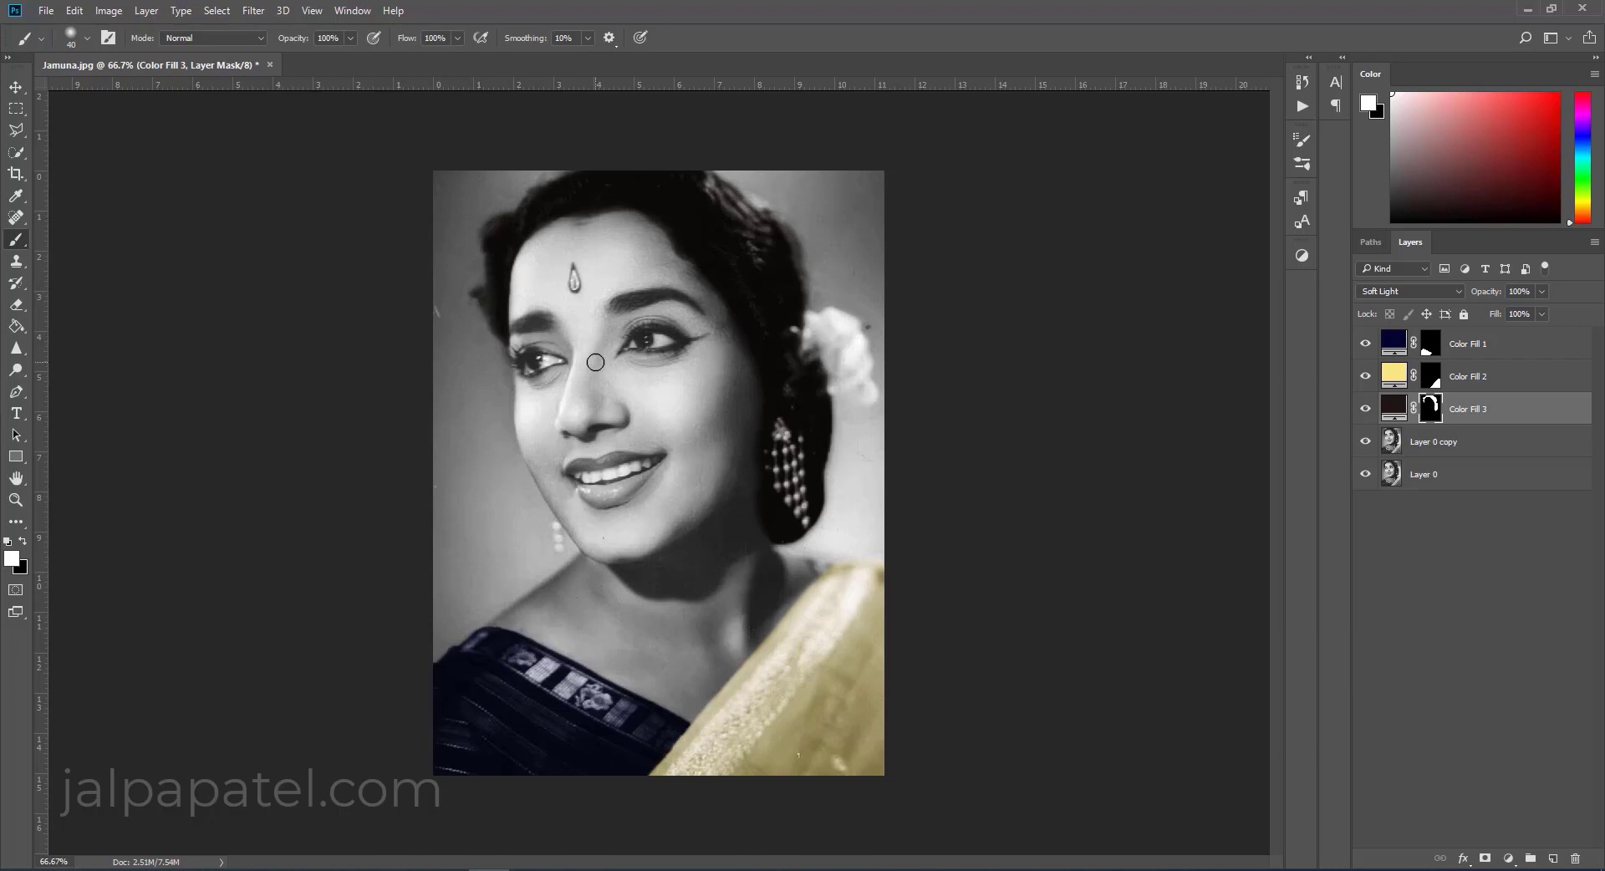
pyautogui.click(1365, 412)
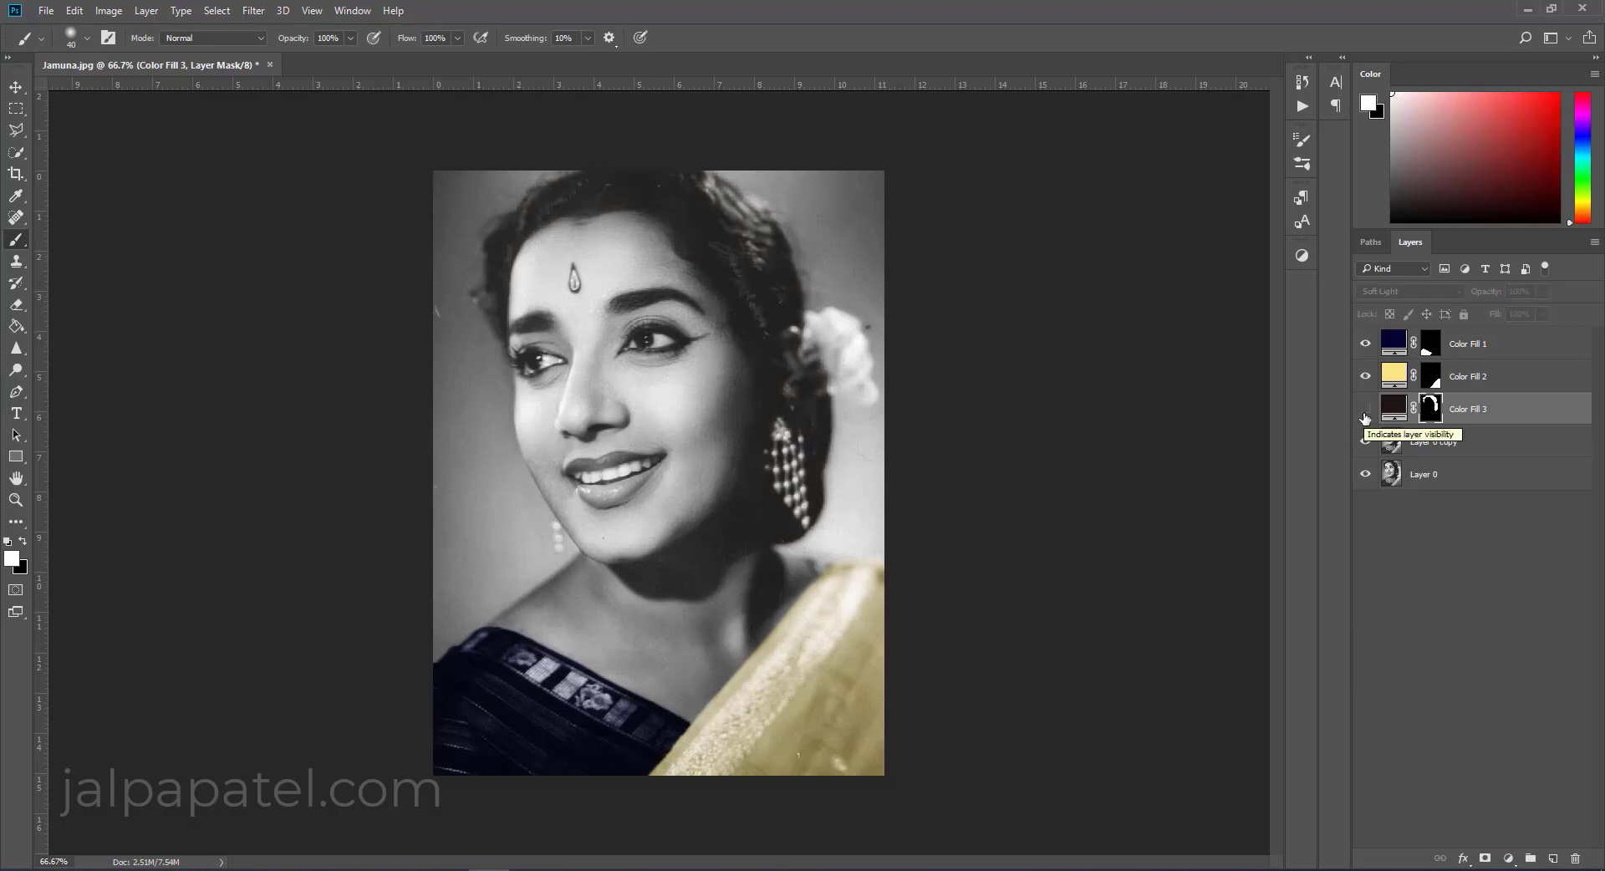
pyautogui.click(1365, 411)
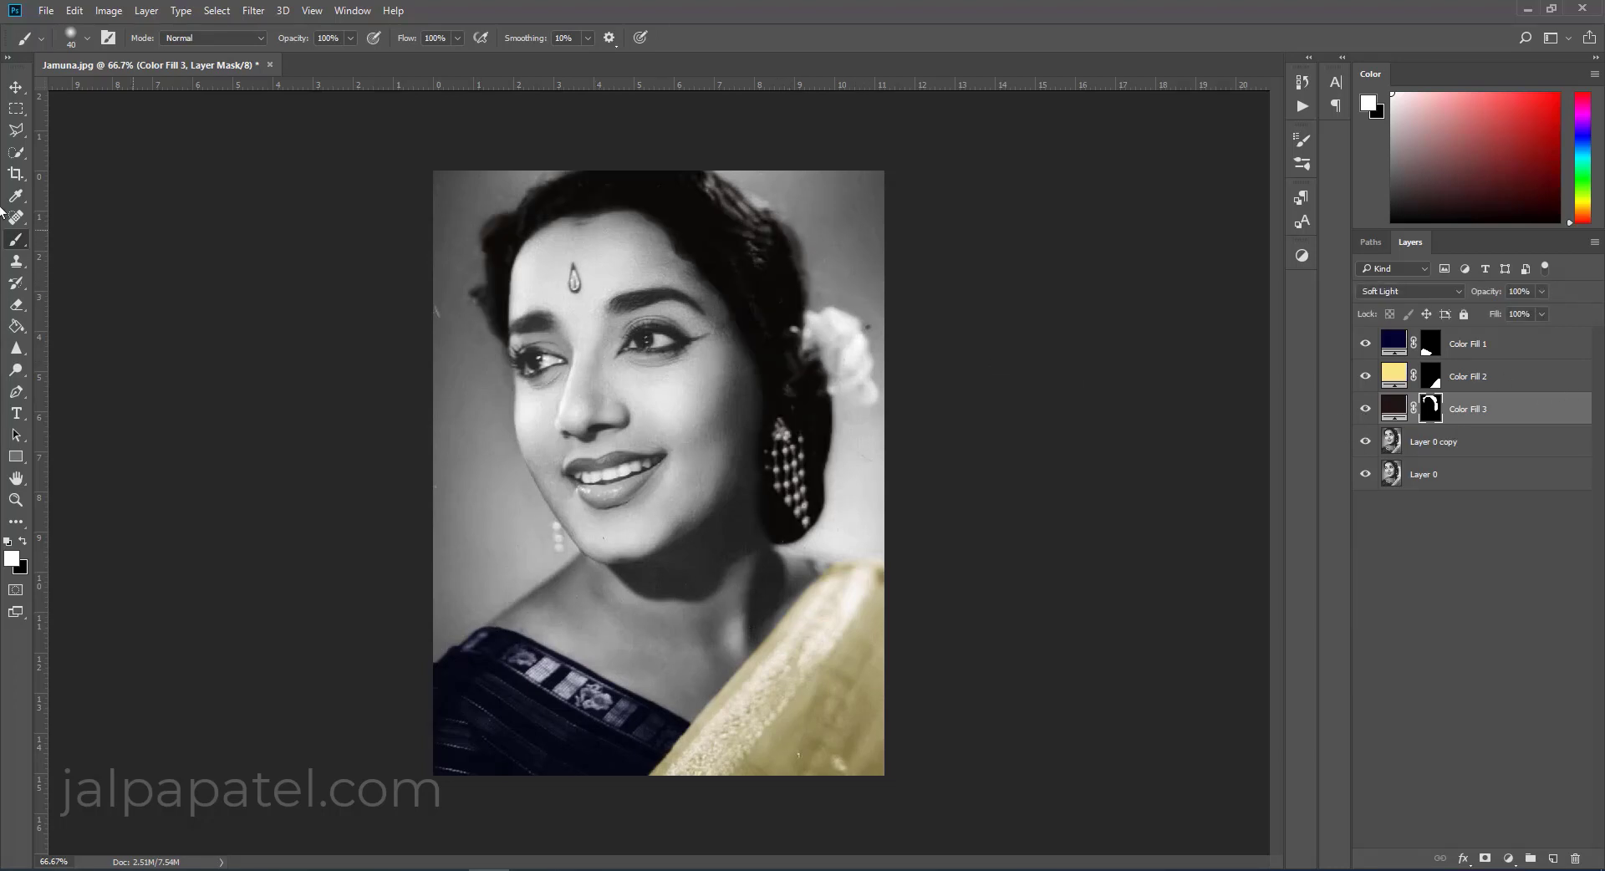
pyautogui.click(16, 305)
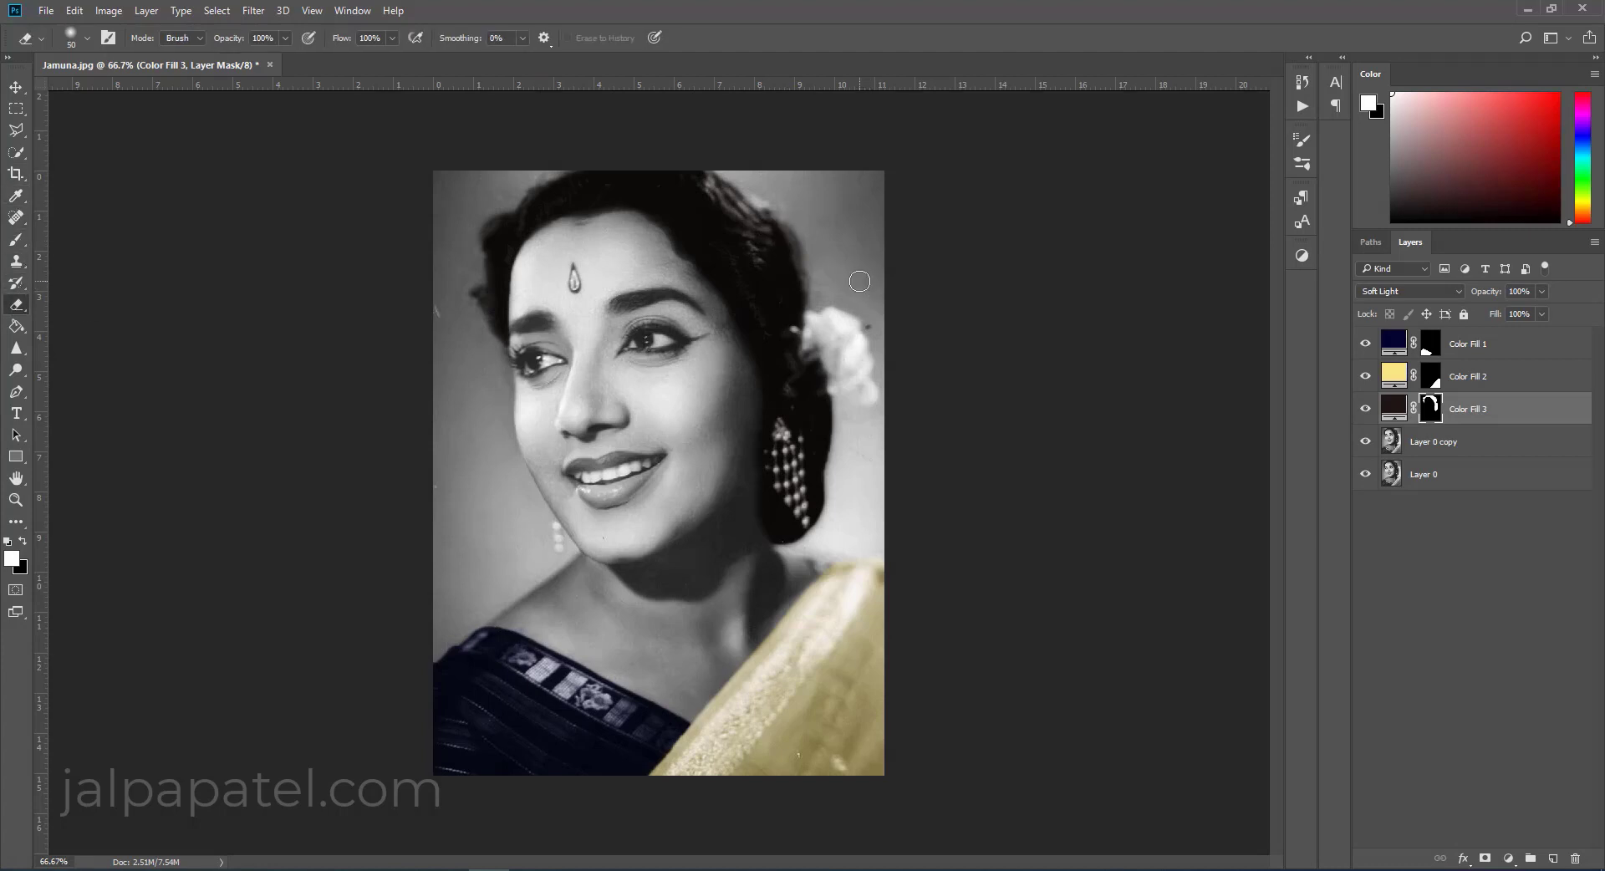
pyautogui.hotkey('ctrl', '-')
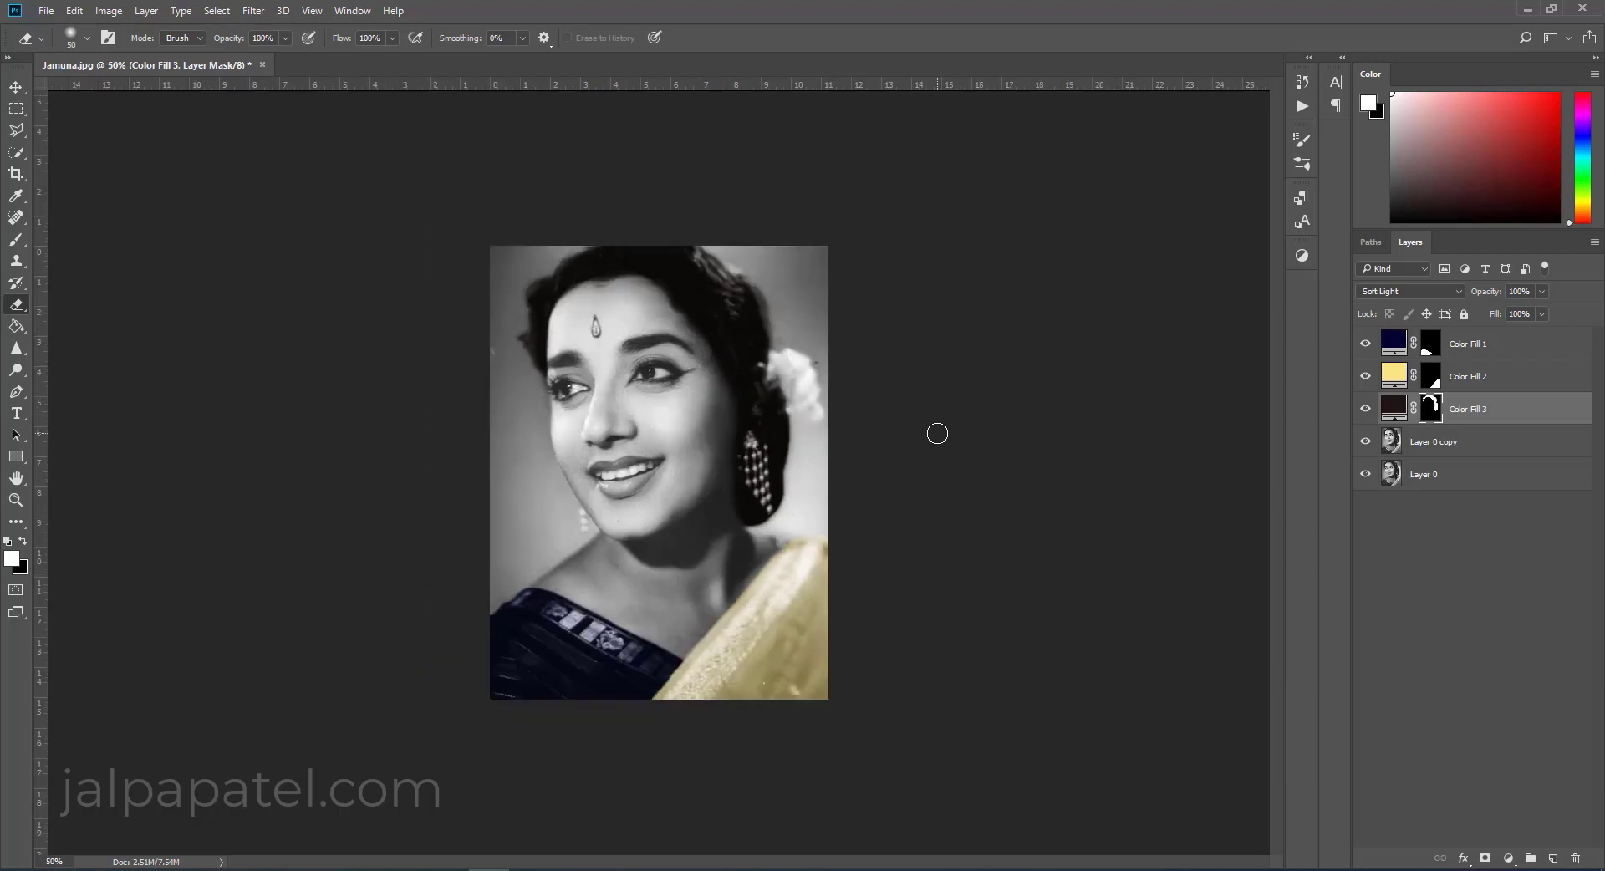
pyautogui.press('b')
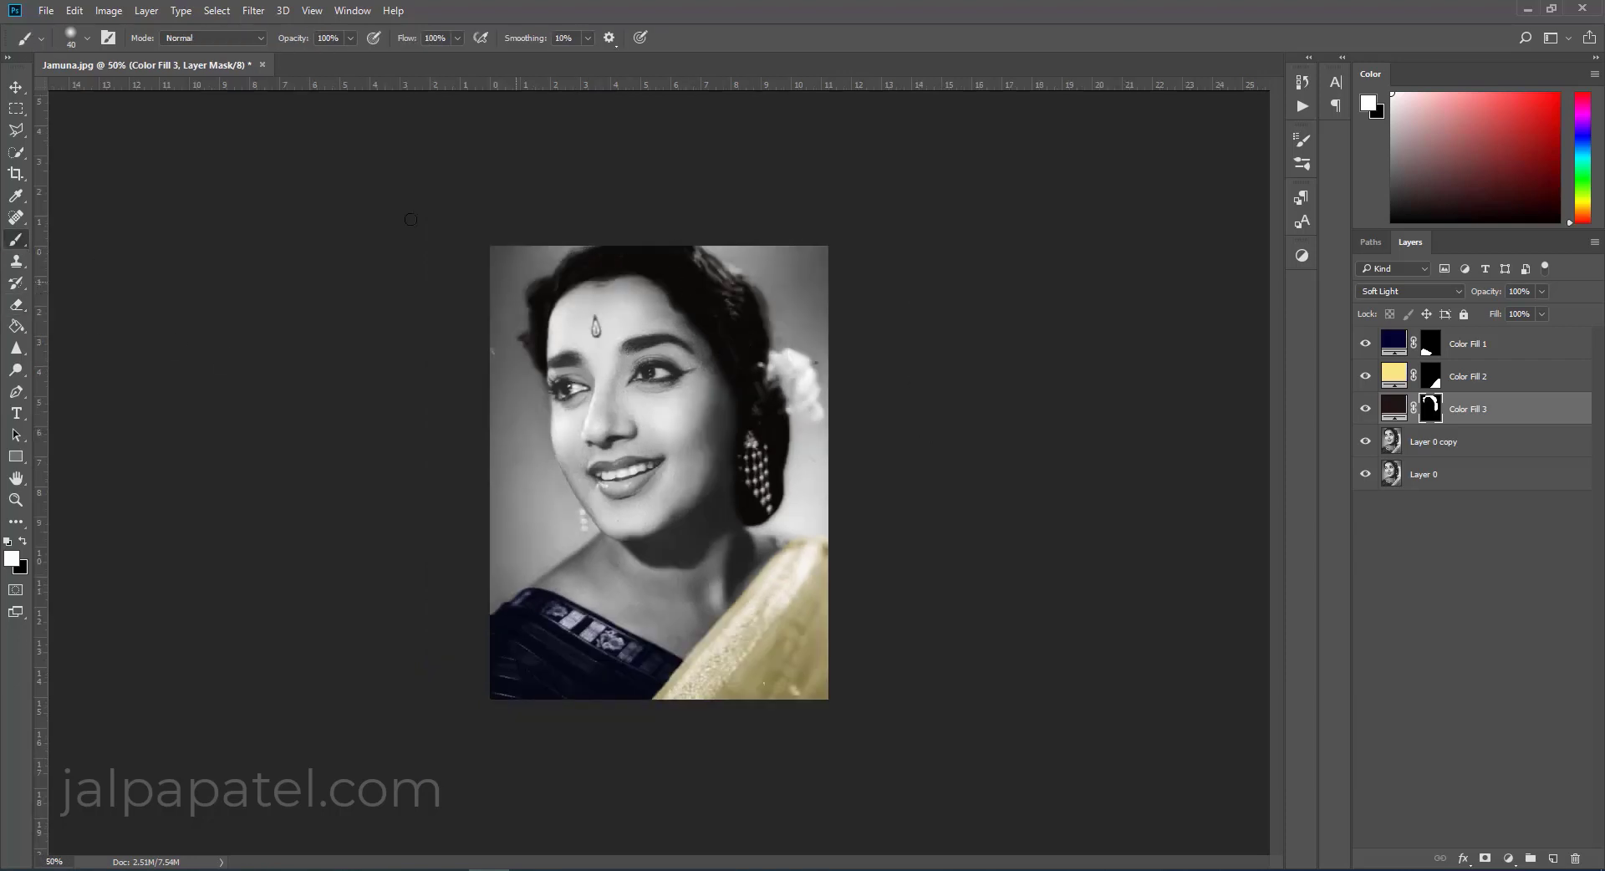
pyautogui.write('34')
pyautogui.click(602, 345)
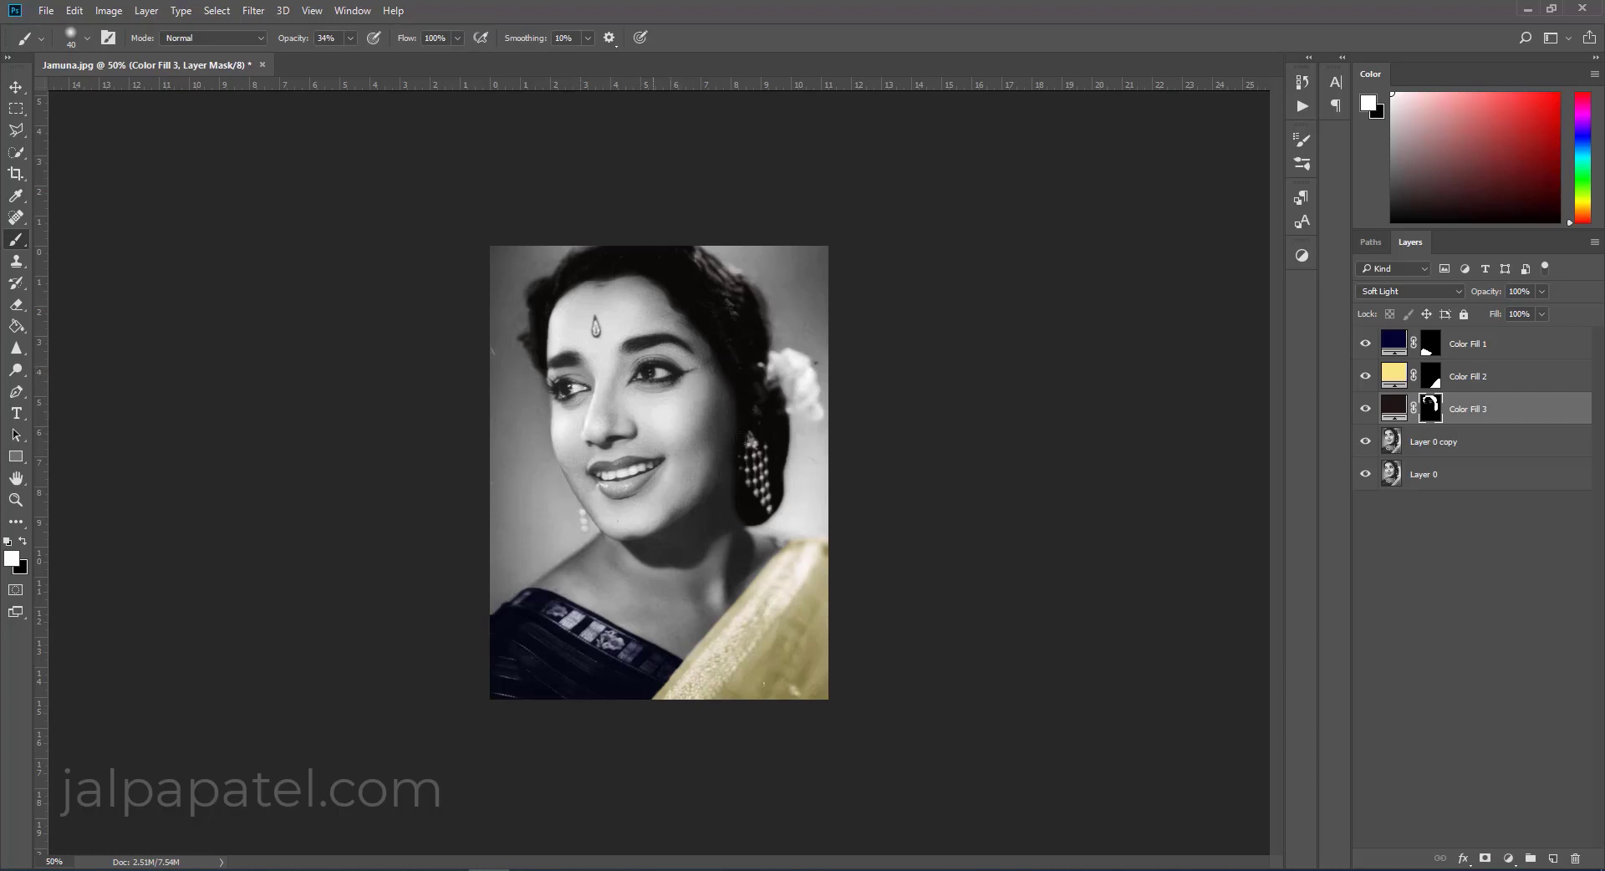
# Quick-select the face and neck skin on Layer 0 copy, subtracting the earring and hair.
pyautogui.click(1434, 441)
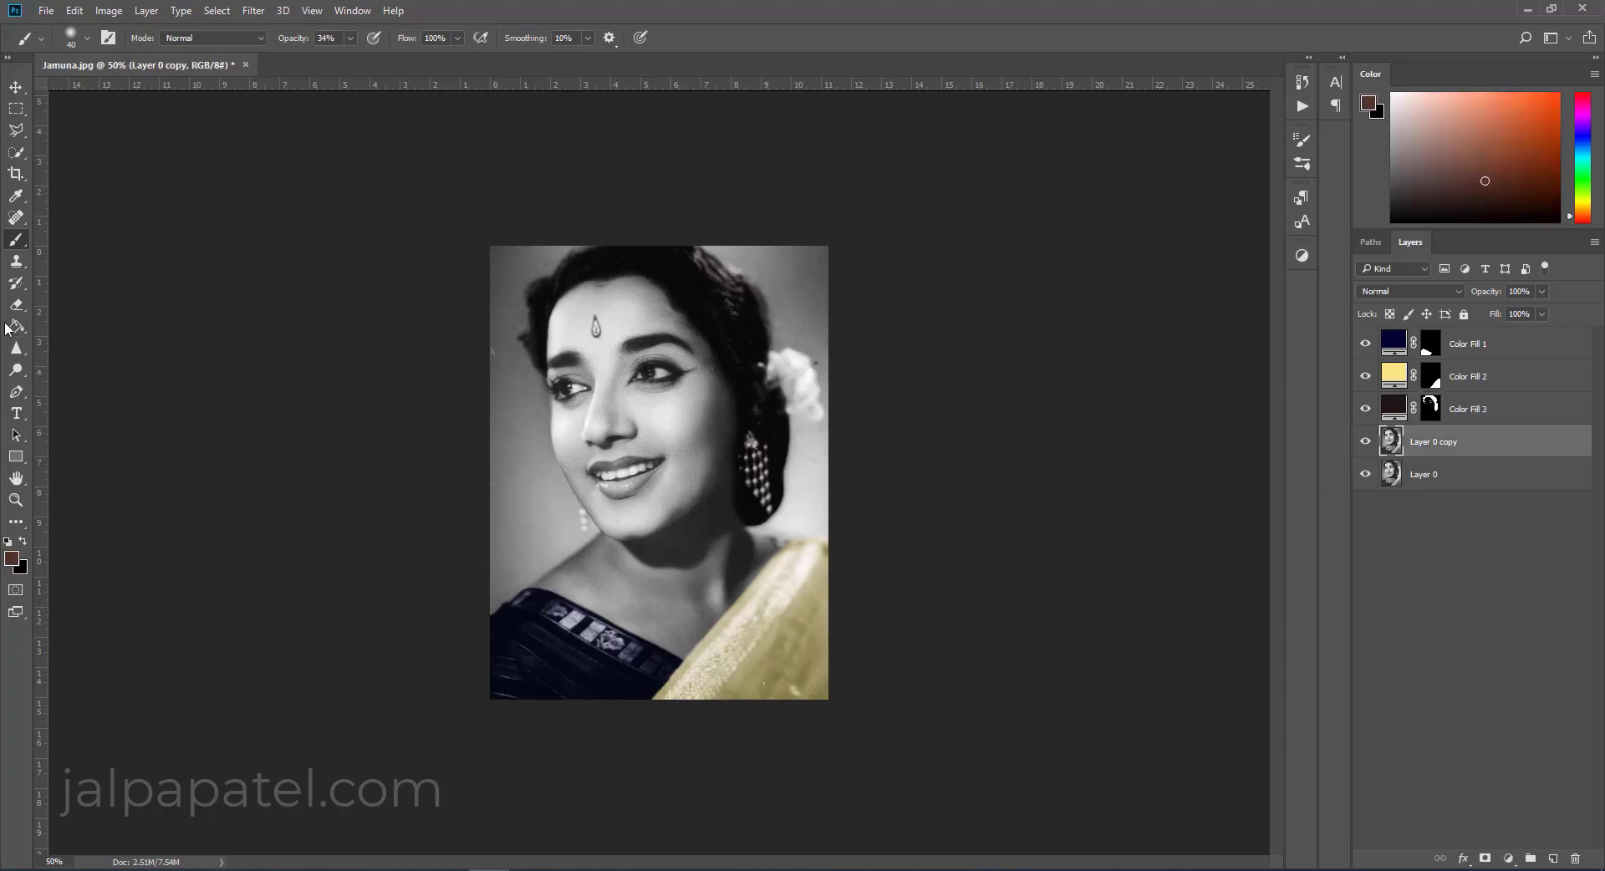
pyautogui.click(16, 151)
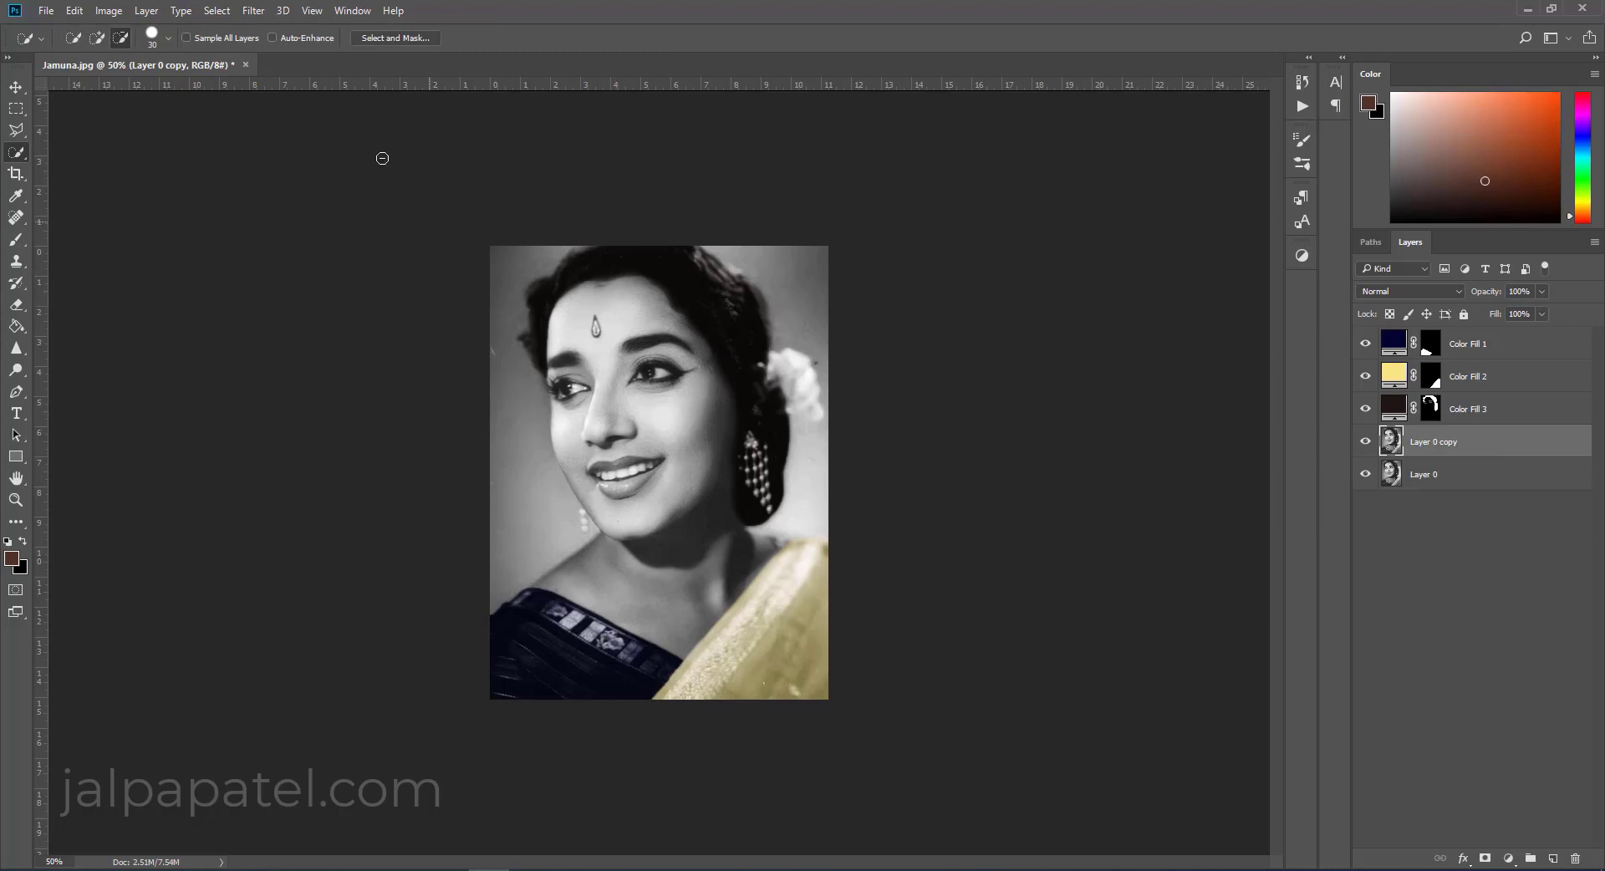
pyautogui.click(97, 38)
pyautogui.moveTo(620, 307)
pyautogui.mouseDown()
pyautogui.moveTo(585, 316)
pyautogui.moveTo(635, 443)
pyautogui.moveTo(705, 388)
pyautogui.moveTo(689, 352)
pyautogui.moveTo(703, 436)
pyautogui.moveTo(689, 498)
pyautogui.moveTo(624, 595)
pyautogui.moveTo(585, 586)
pyautogui.mouseUp()
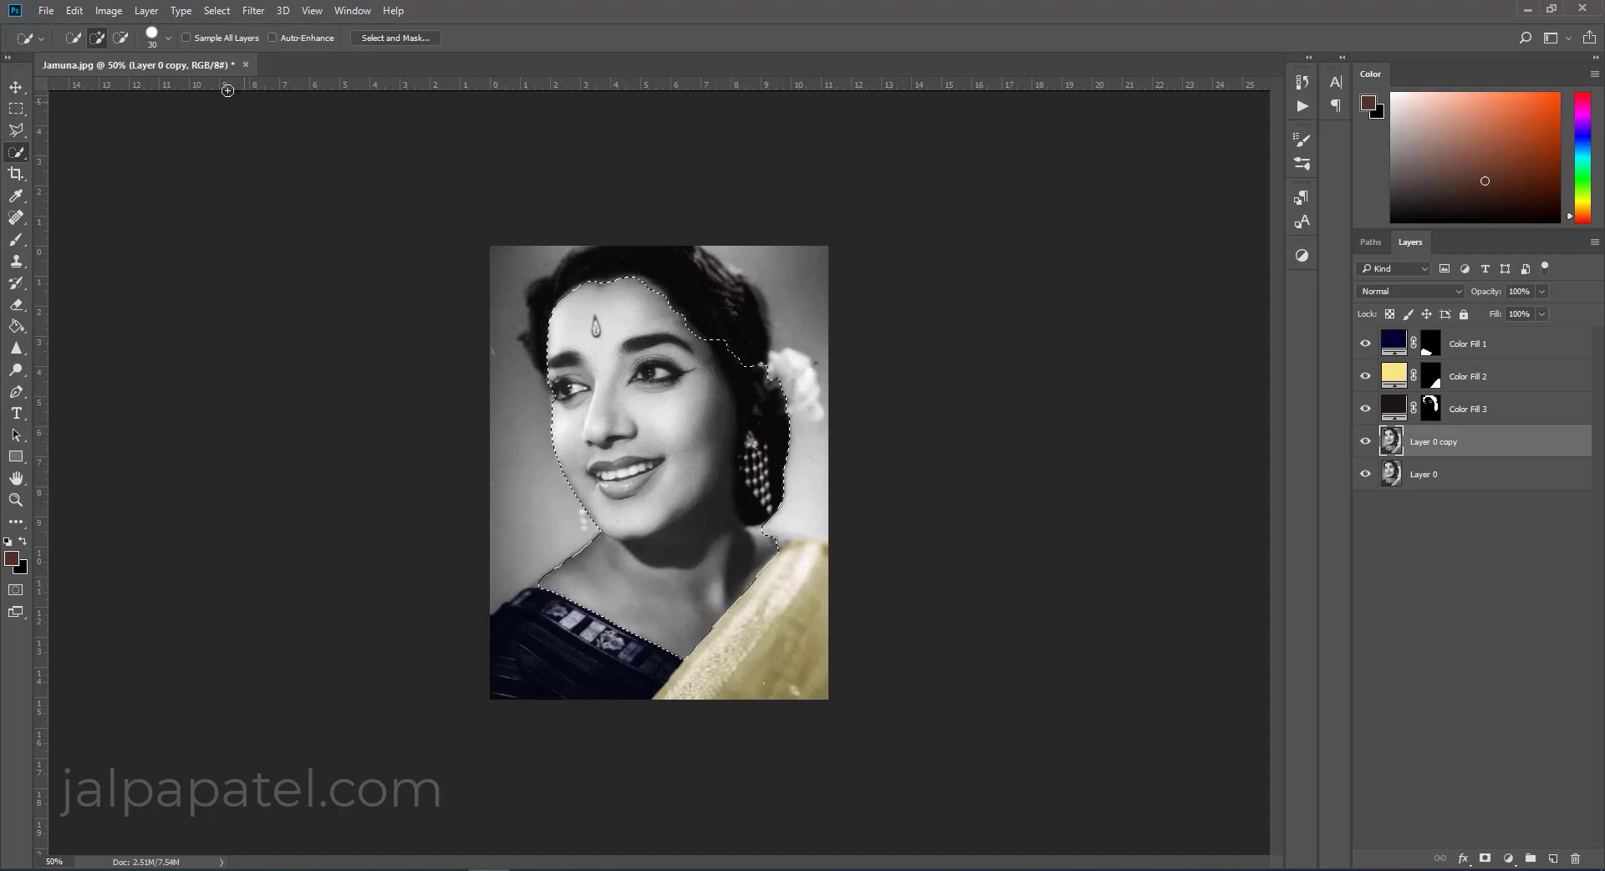
pyautogui.click(121, 37)
pyautogui.moveTo(768, 367)
pyautogui.mouseDown()
pyautogui.moveTo(758, 513)
pyautogui.moveTo(725, 338)
pyautogui.mouseUp()
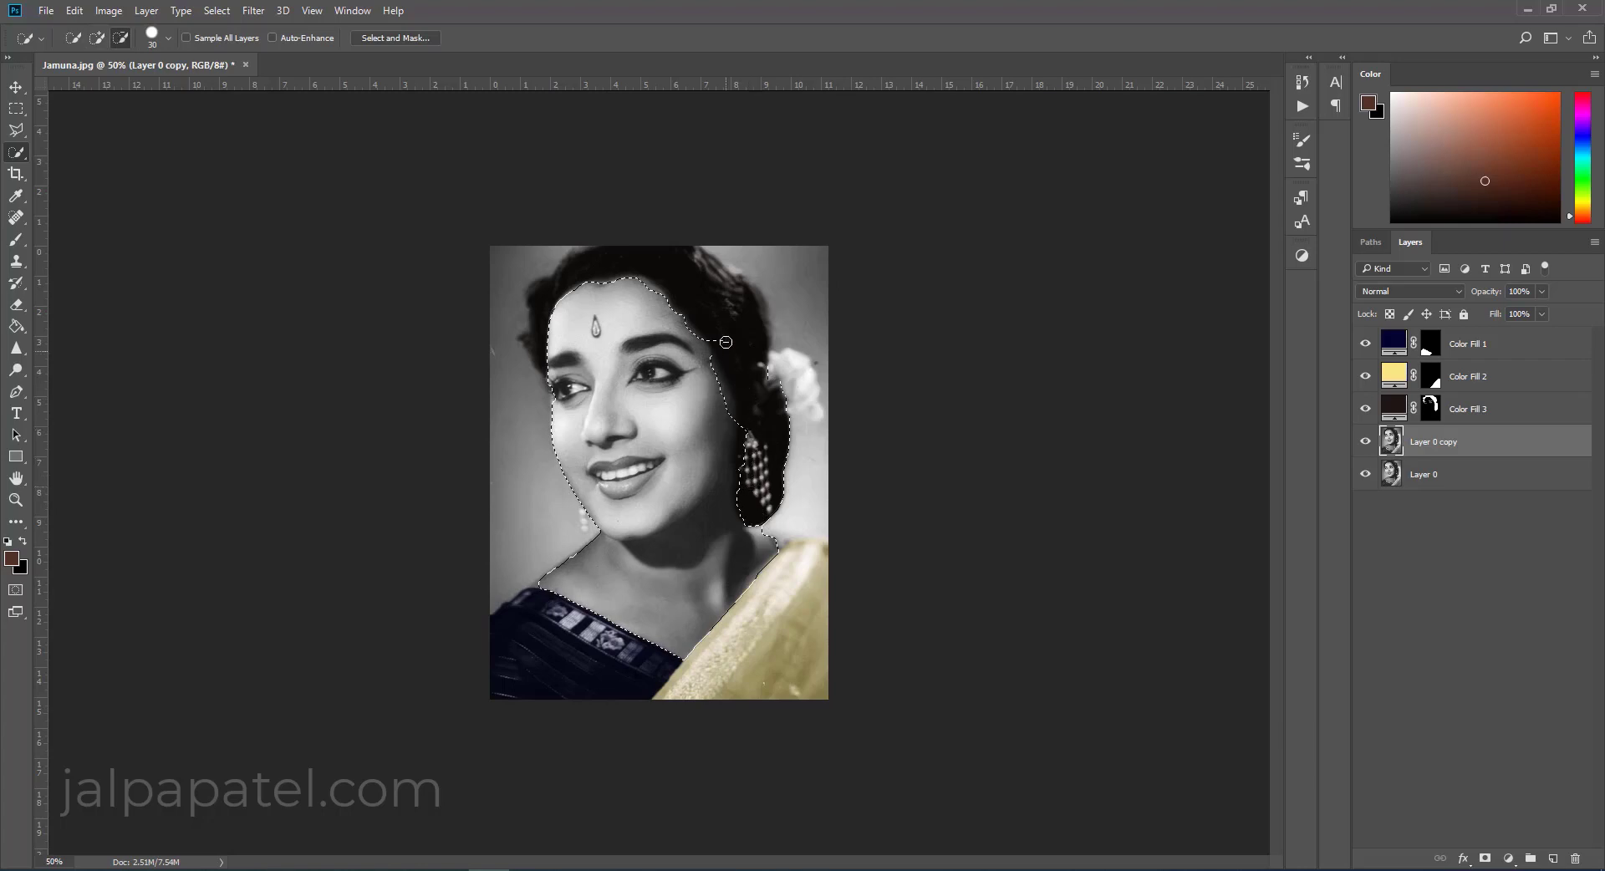
pyautogui.click(97, 40)
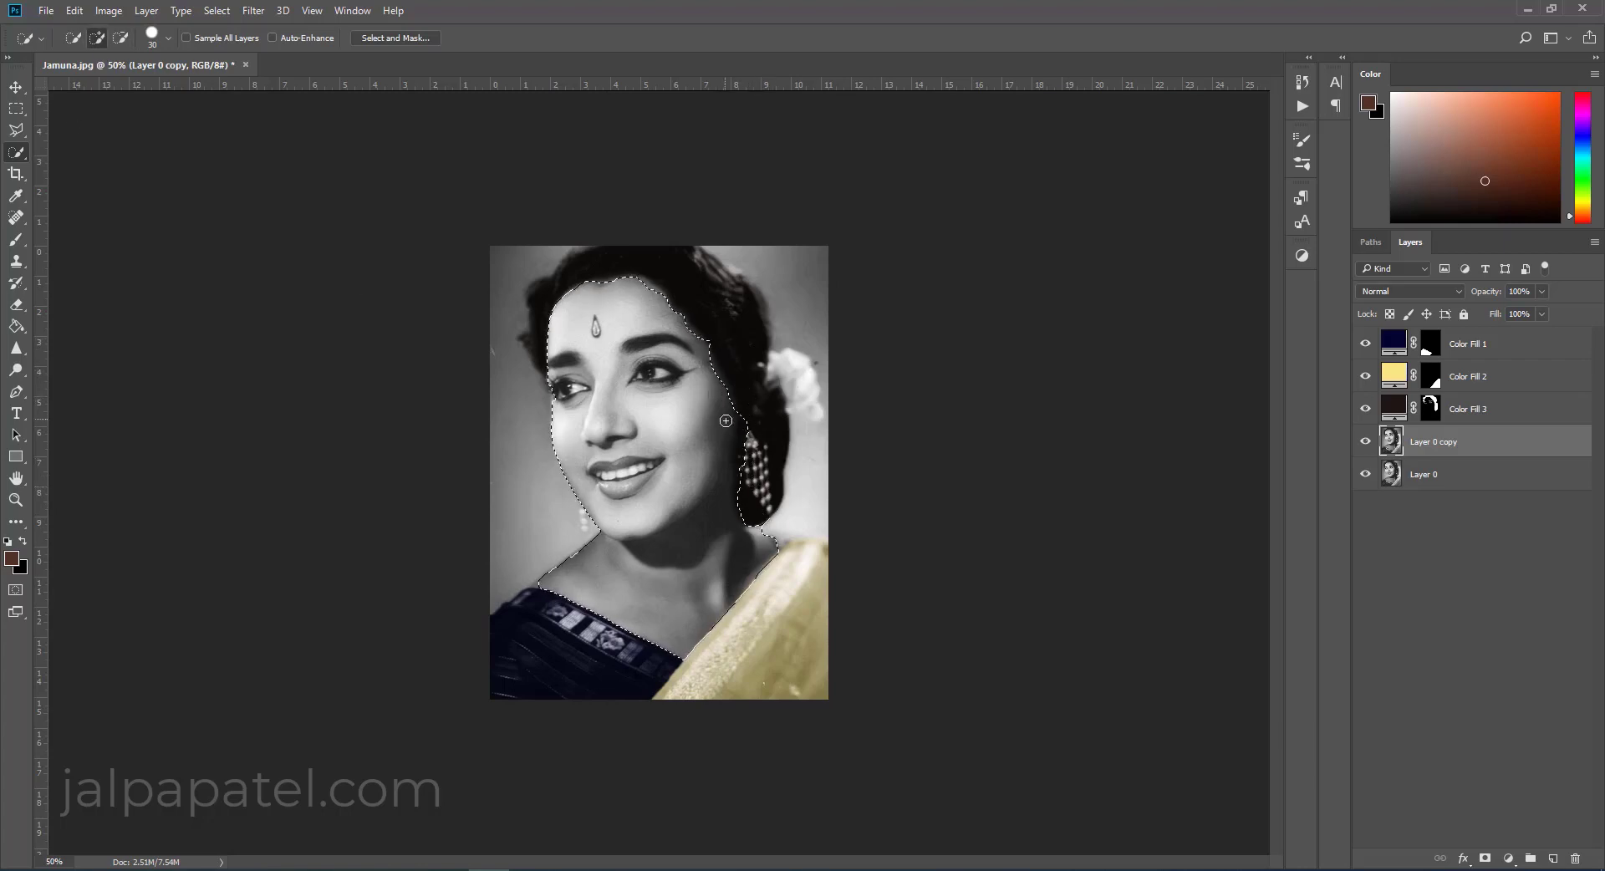
pyautogui.click(1508, 859)
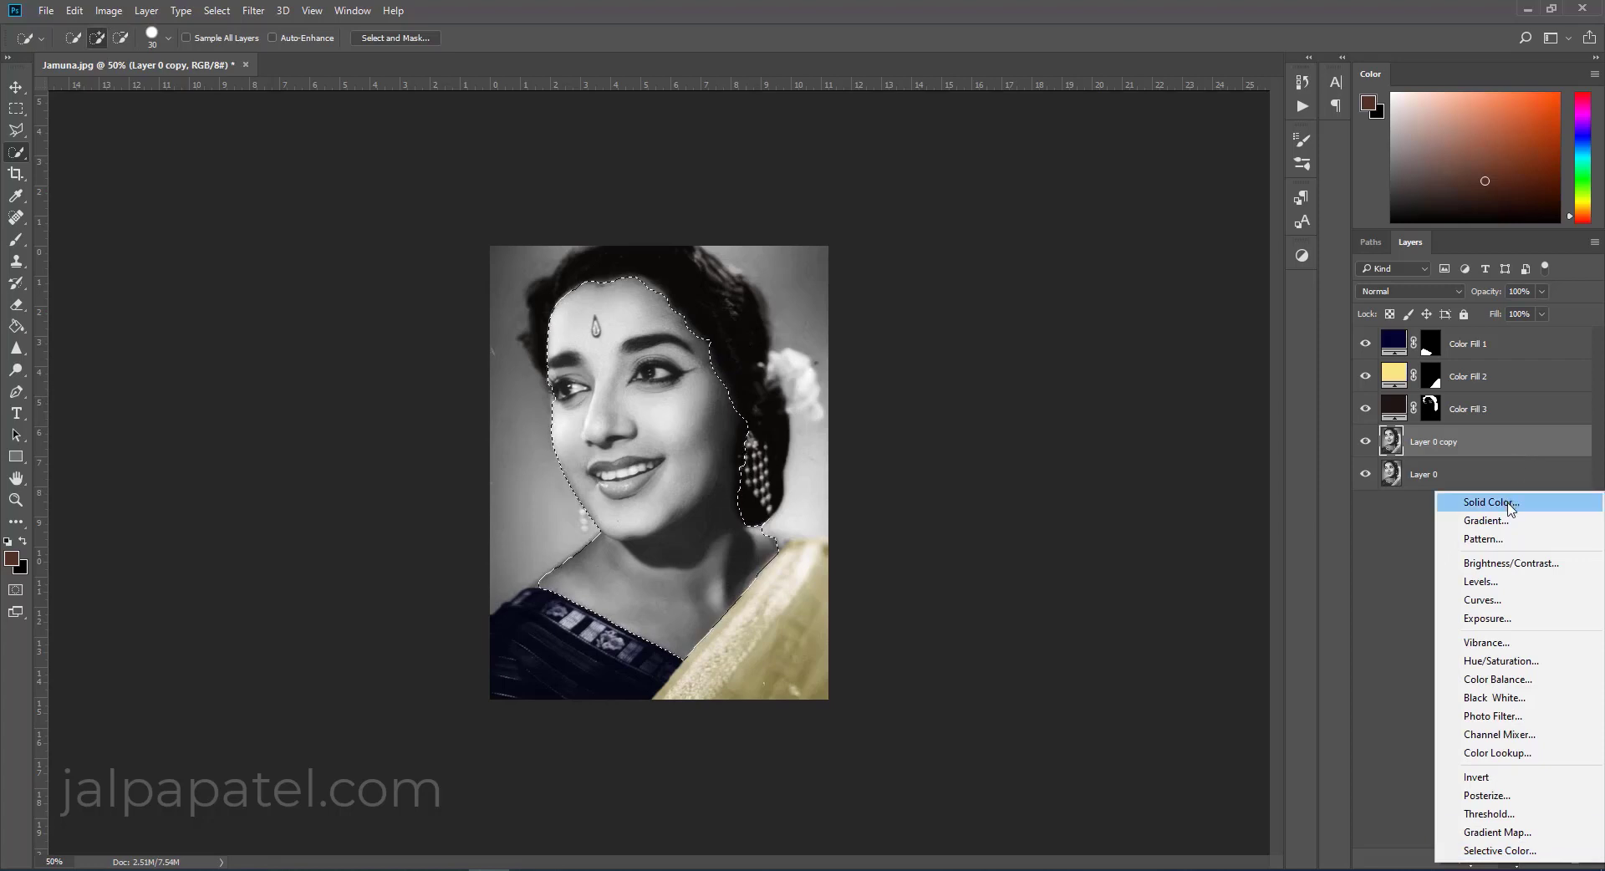
# Add a light orange Solid Color fill over the skin, blended as Soft Light.
pyautogui.click(1446, 500)
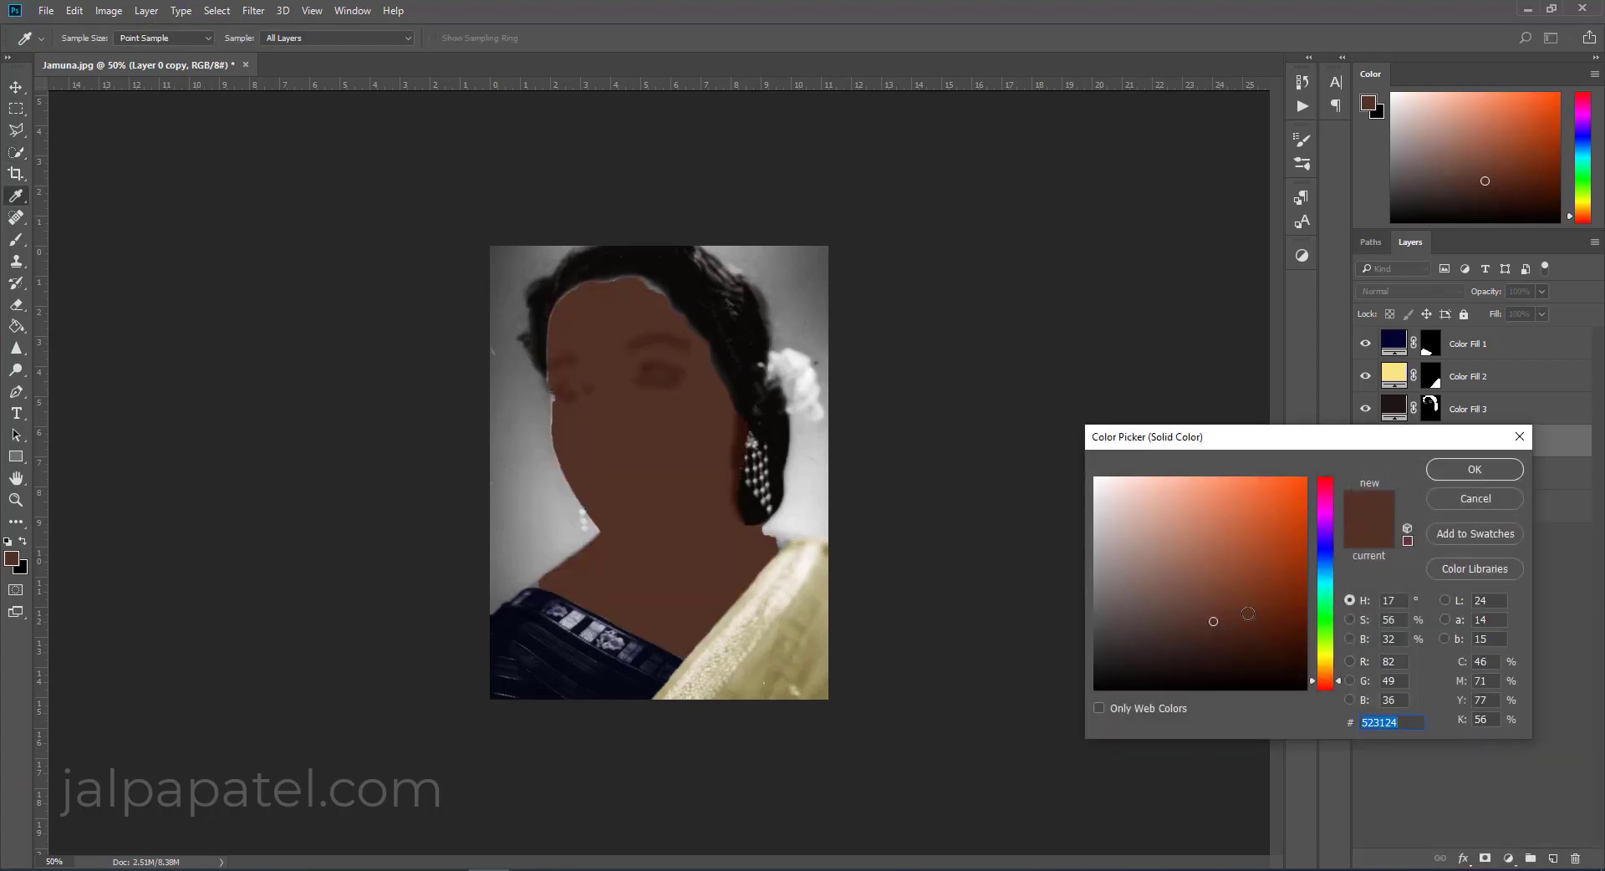
pyautogui.click(1329, 670)
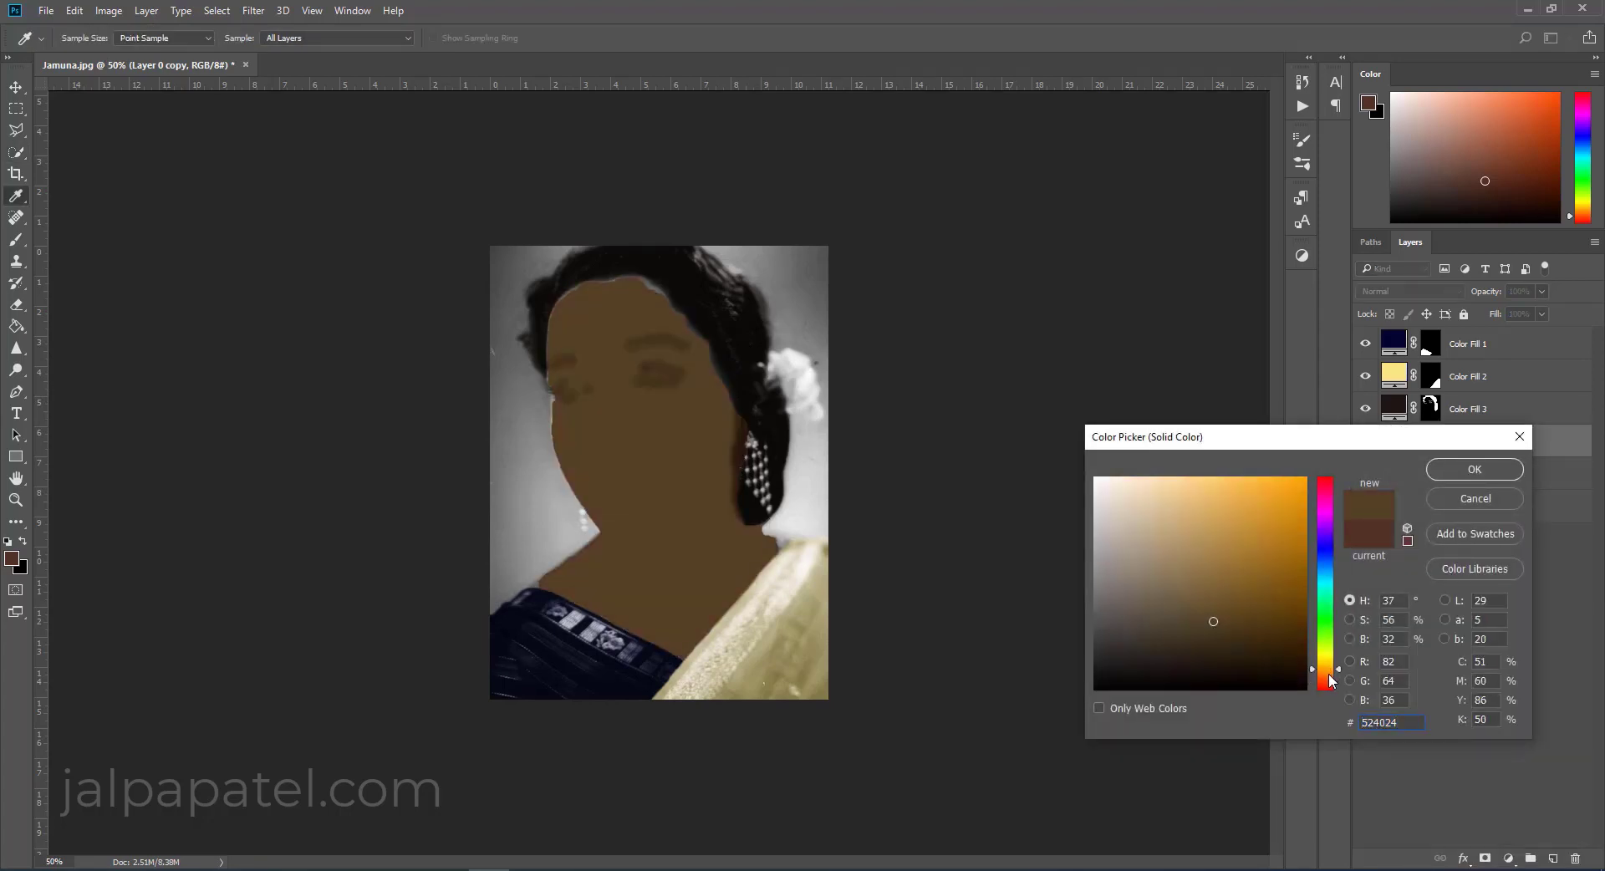
pyautogui.click(1207, 489)
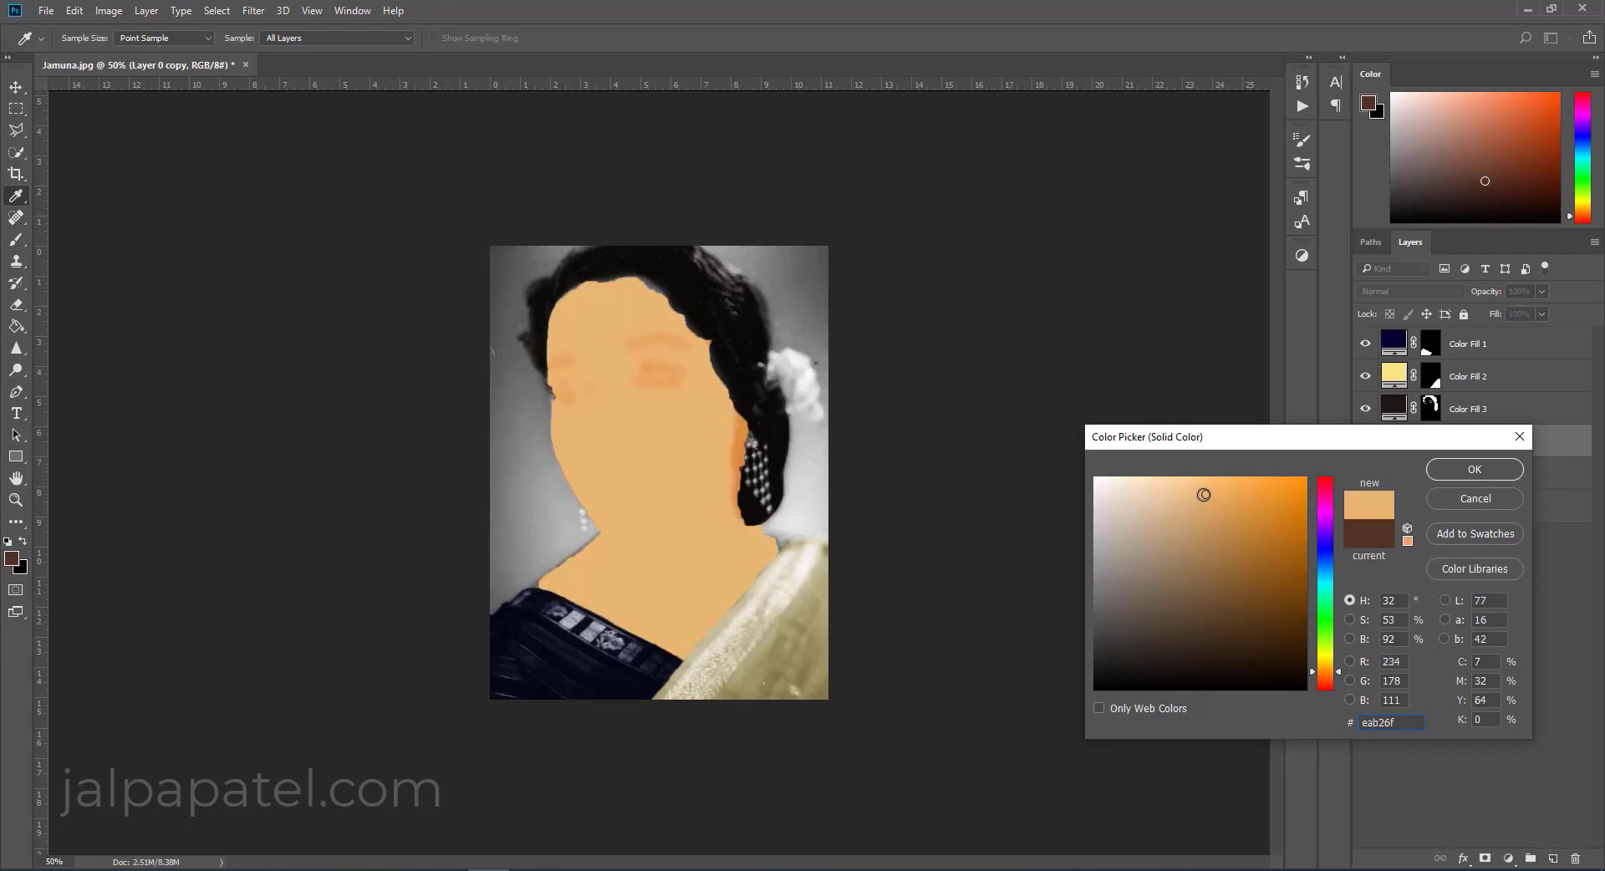
pyautogui.click(1144, 477)
pyautogui.click(1195, 483)
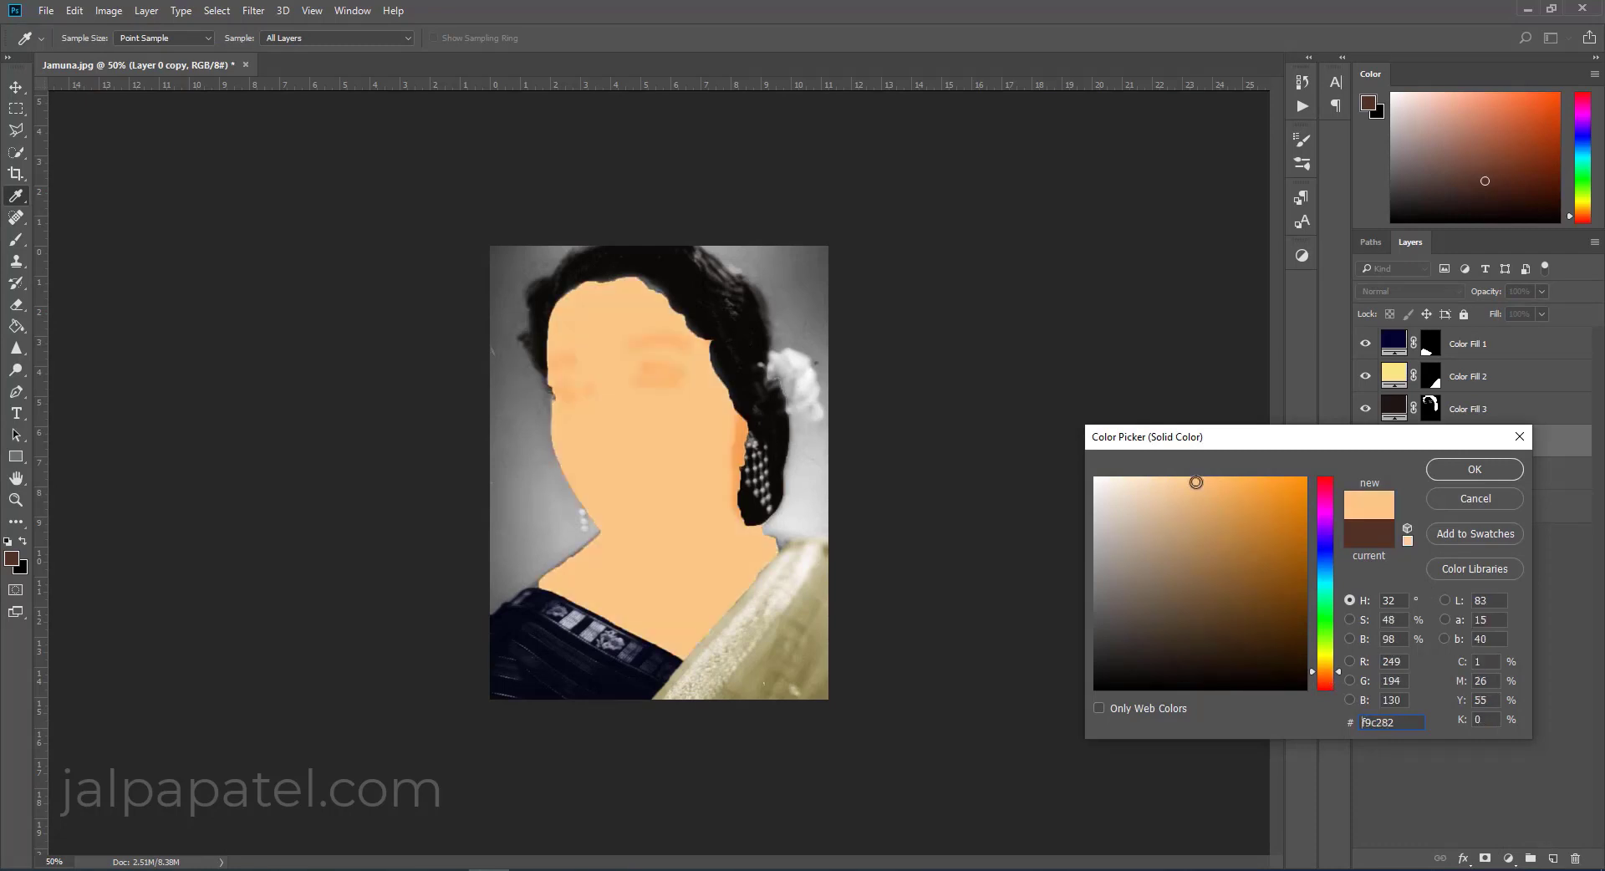
pyautogui.click(1465, 471)
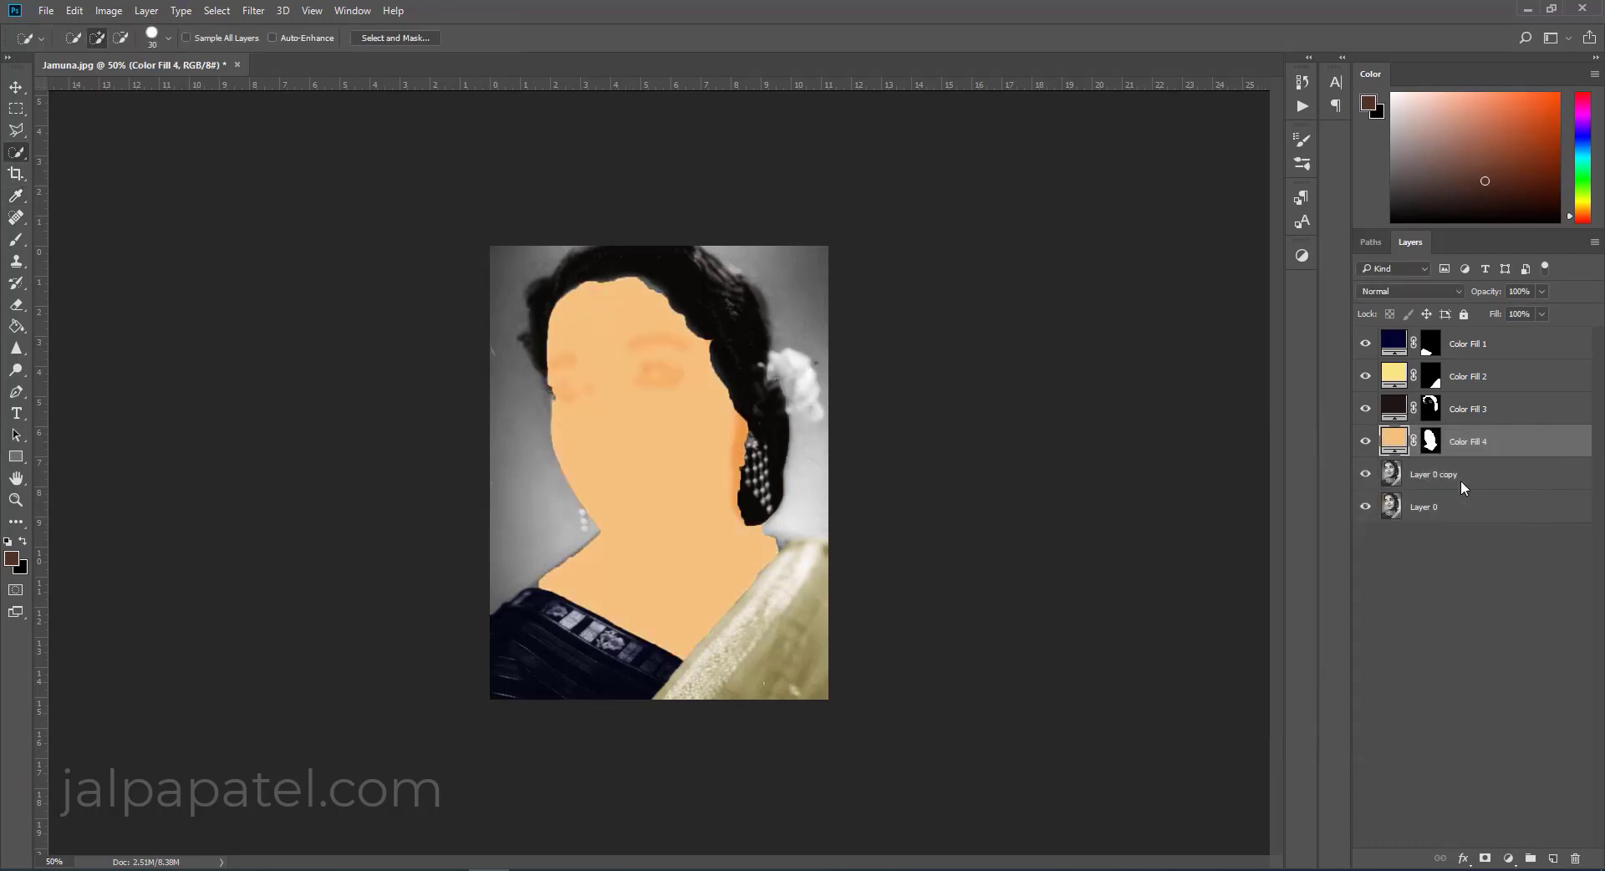
pyautogui.click(1408, 292)
pyautogui.click(1407, 466)
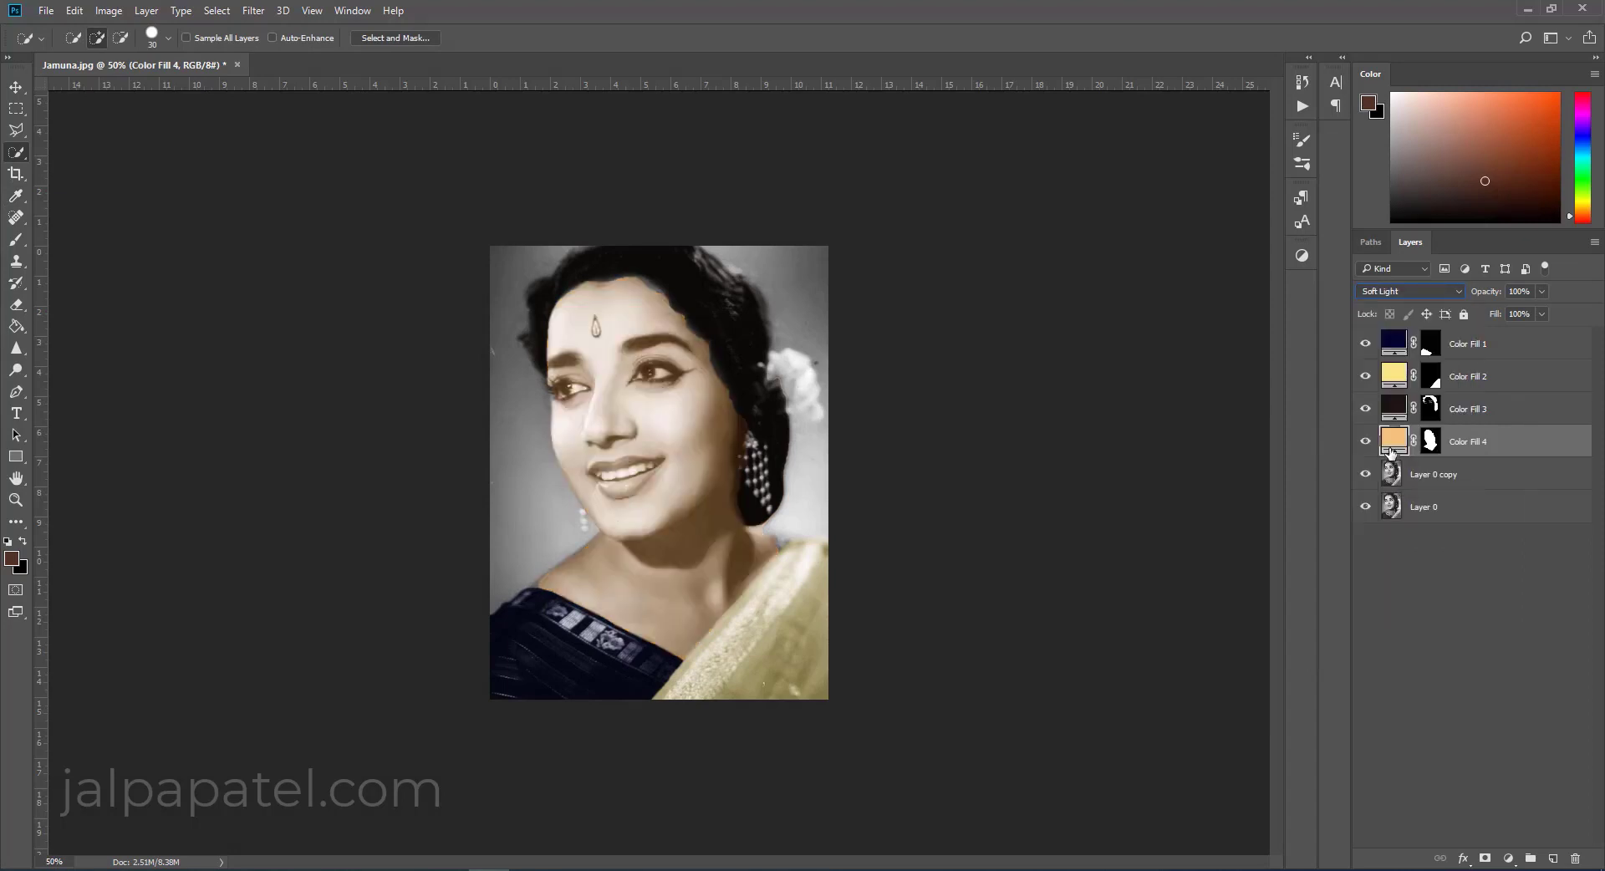
# Refine Color Fill 4's colour to the warm brown a26a34.
pyautogui.doubleClick(1392, 443)
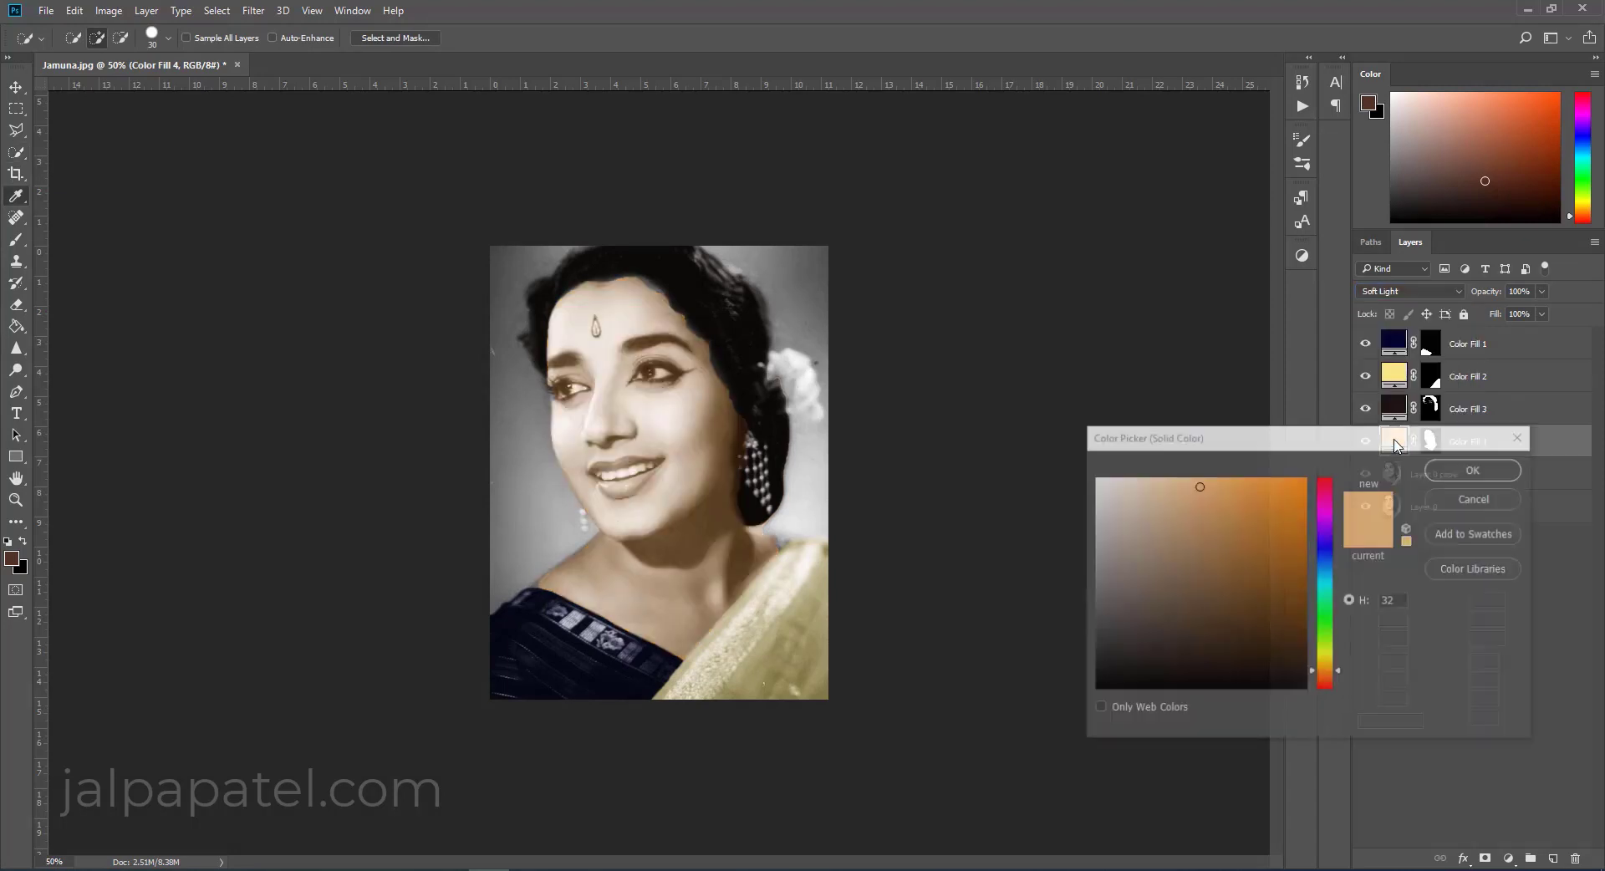
pyautogui.click(1324, 674)
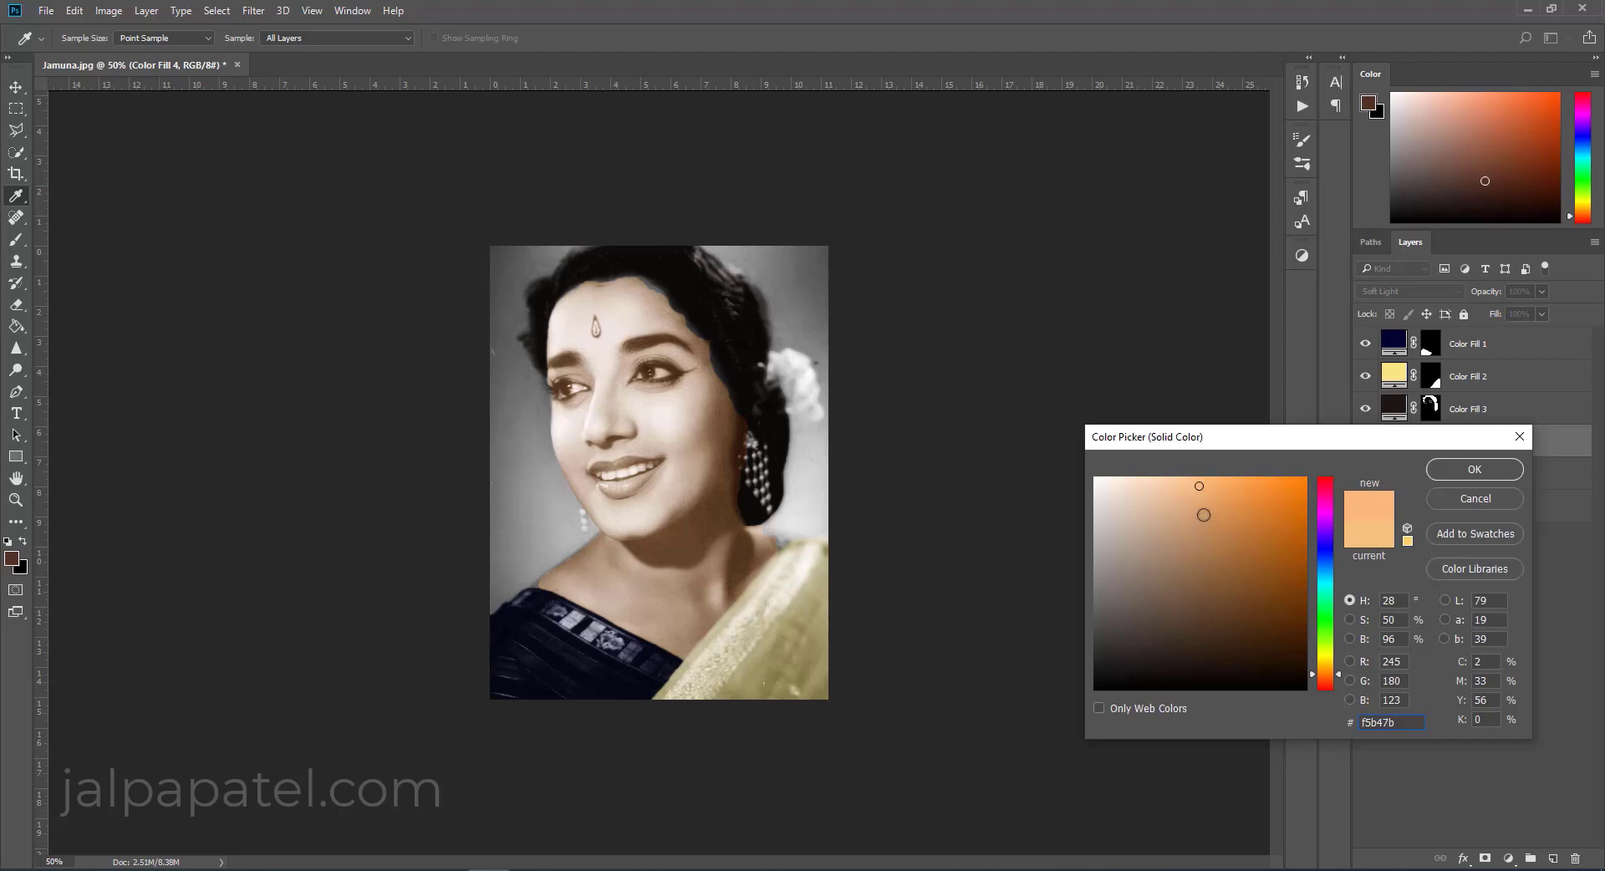
pyautogui.moveTo(1204, 515); pyautogui.dragTo(1219, 561)
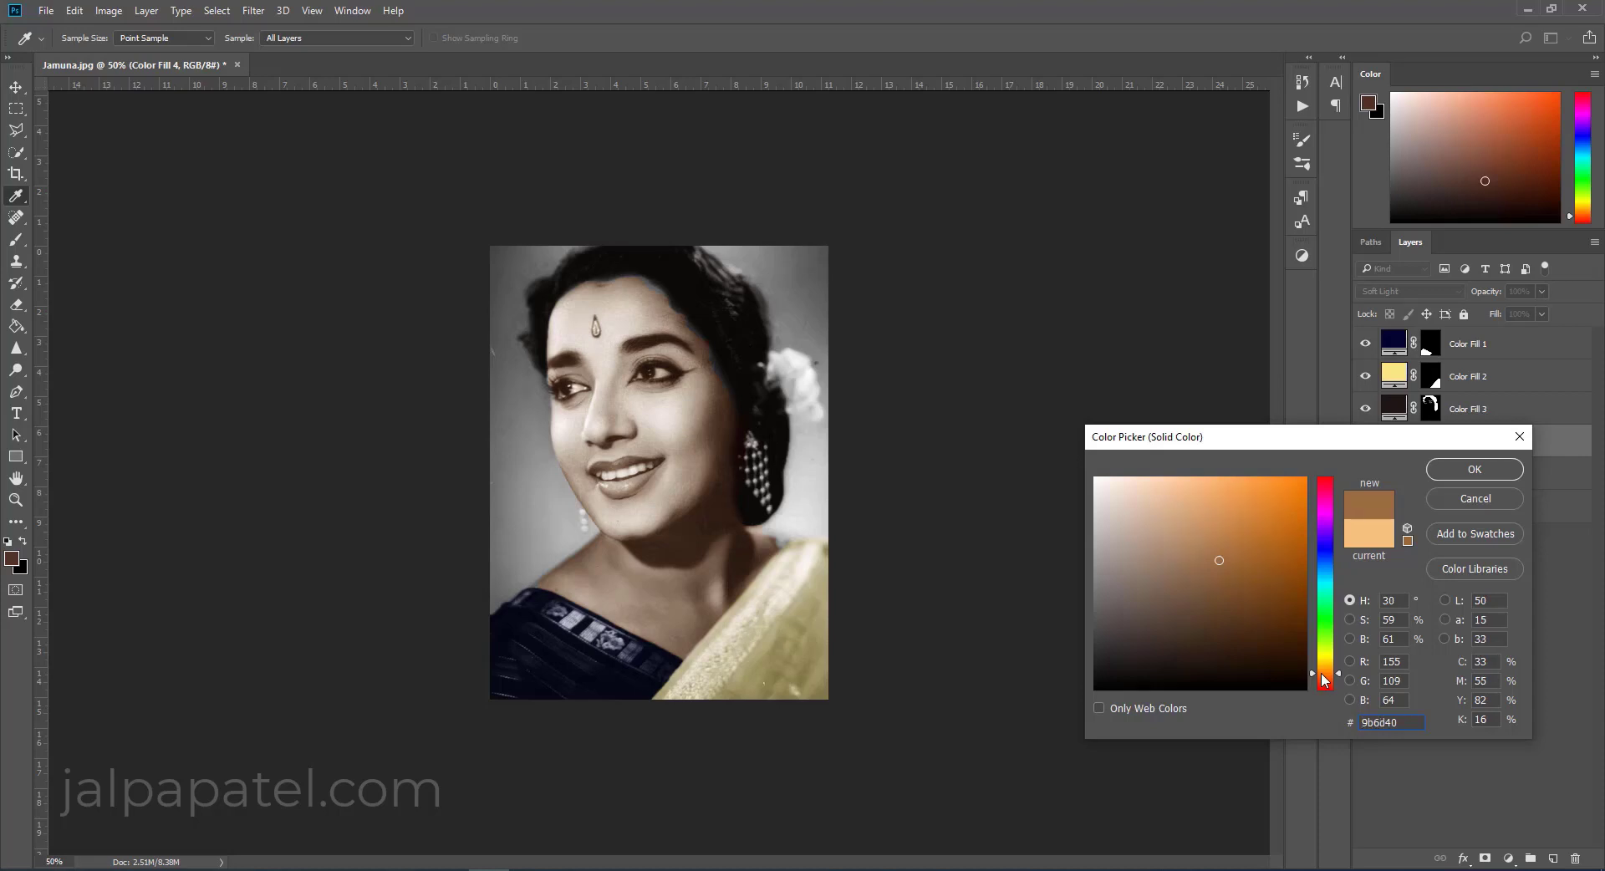
pyautogui.moveTo(1202, 574); pyautogui.dragTo(1207, 587)
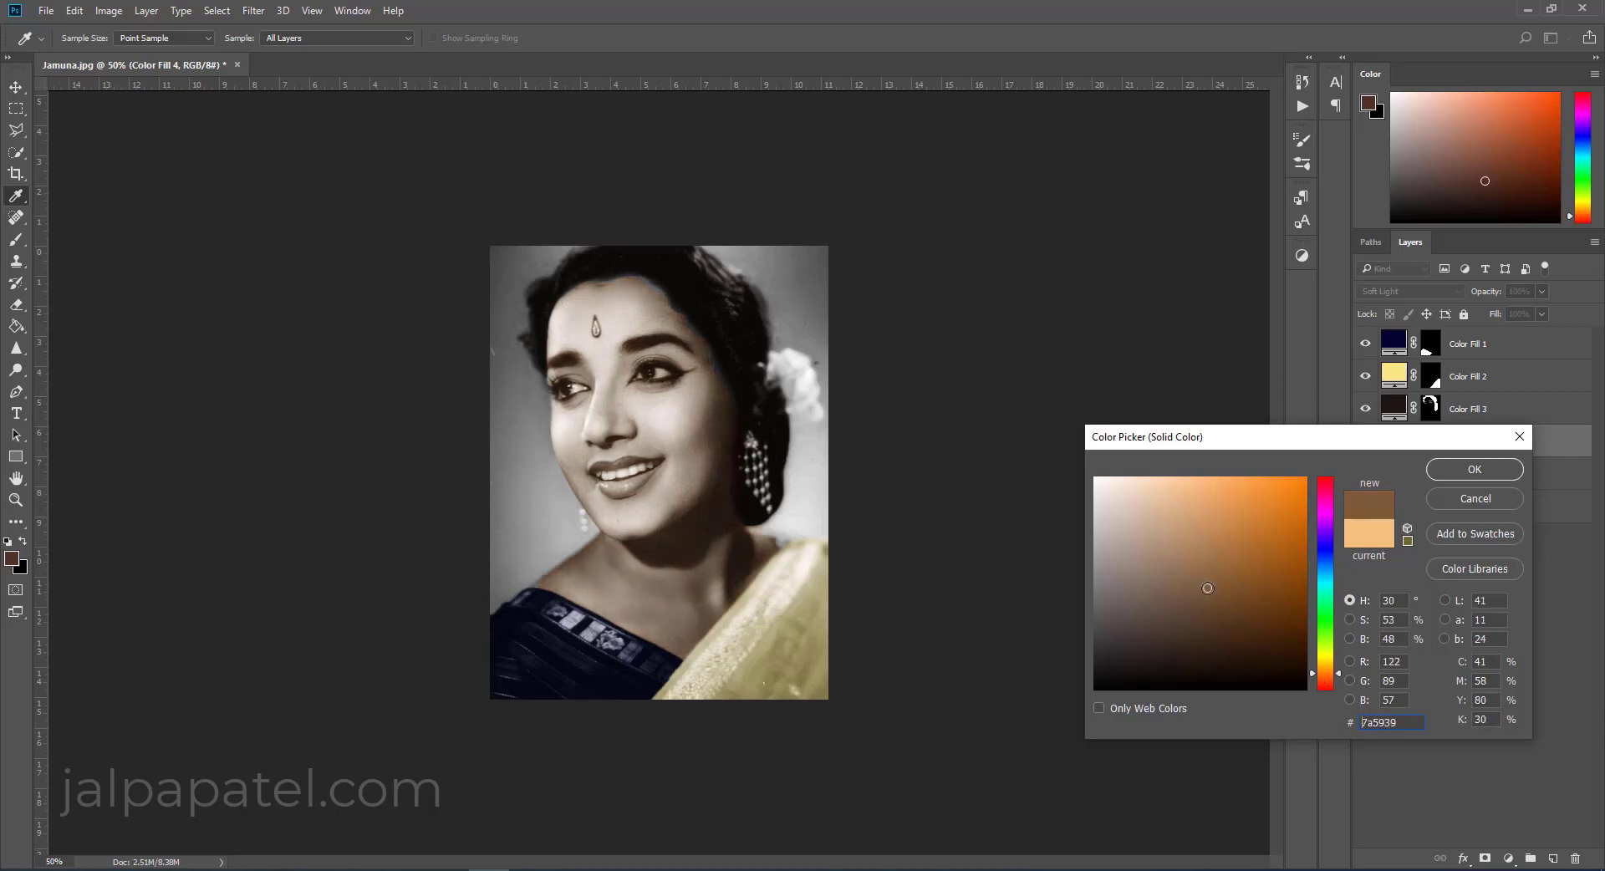
pyautogui.moveTo(1220, 594); pyautogui.dragTo(1220, 574)
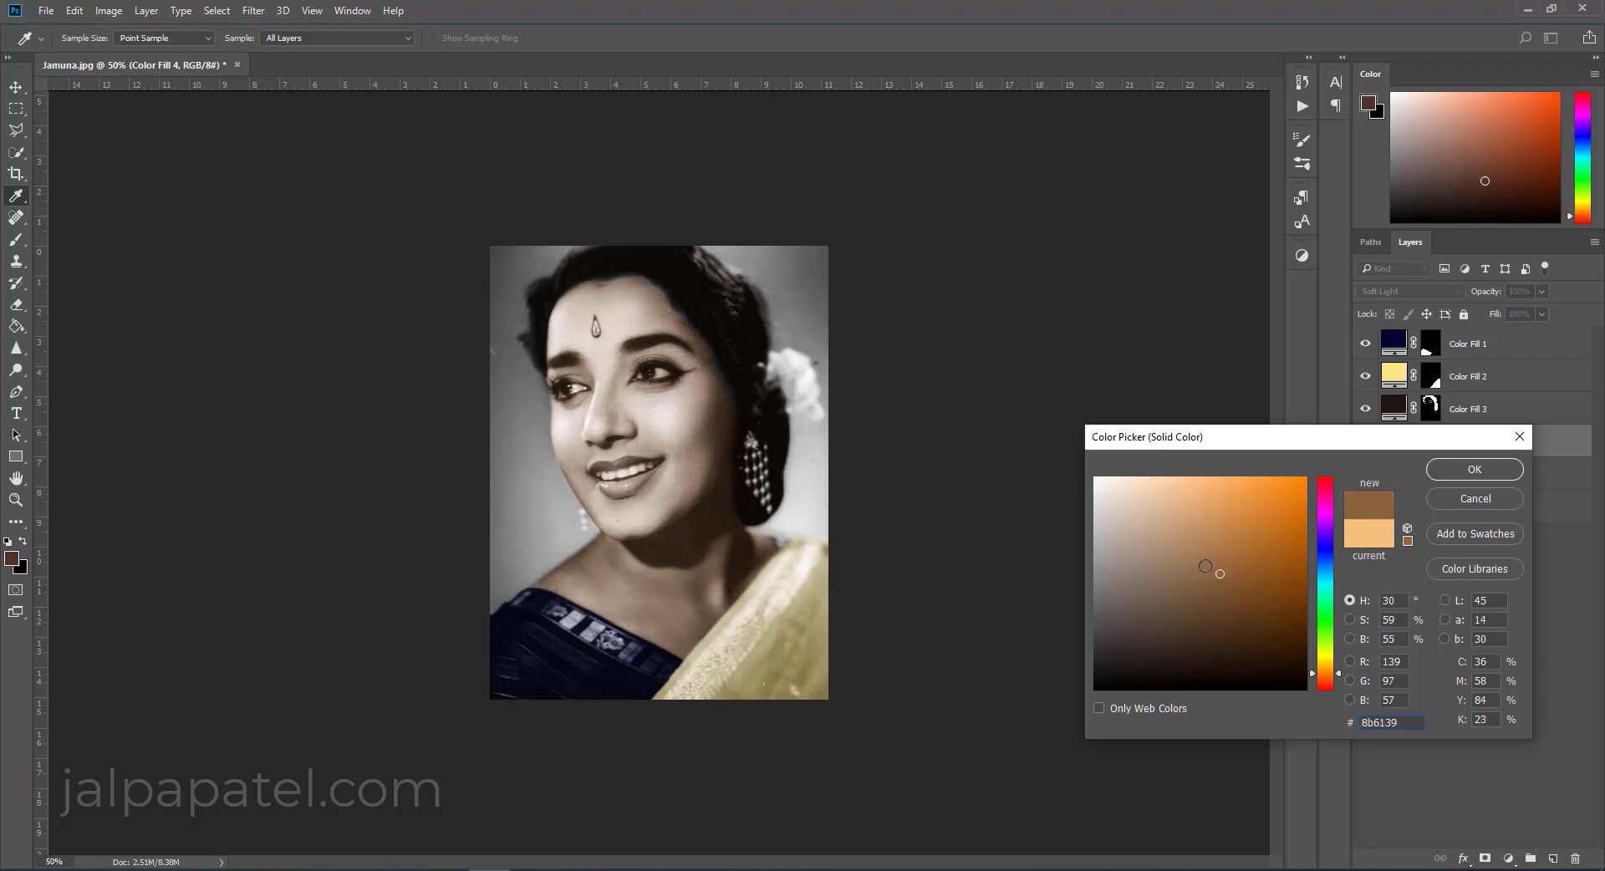
pyautogui.click(1223, 565)
pyautogui.moveTo(1236, 561); pyautogui.dragTo(1238, 554)
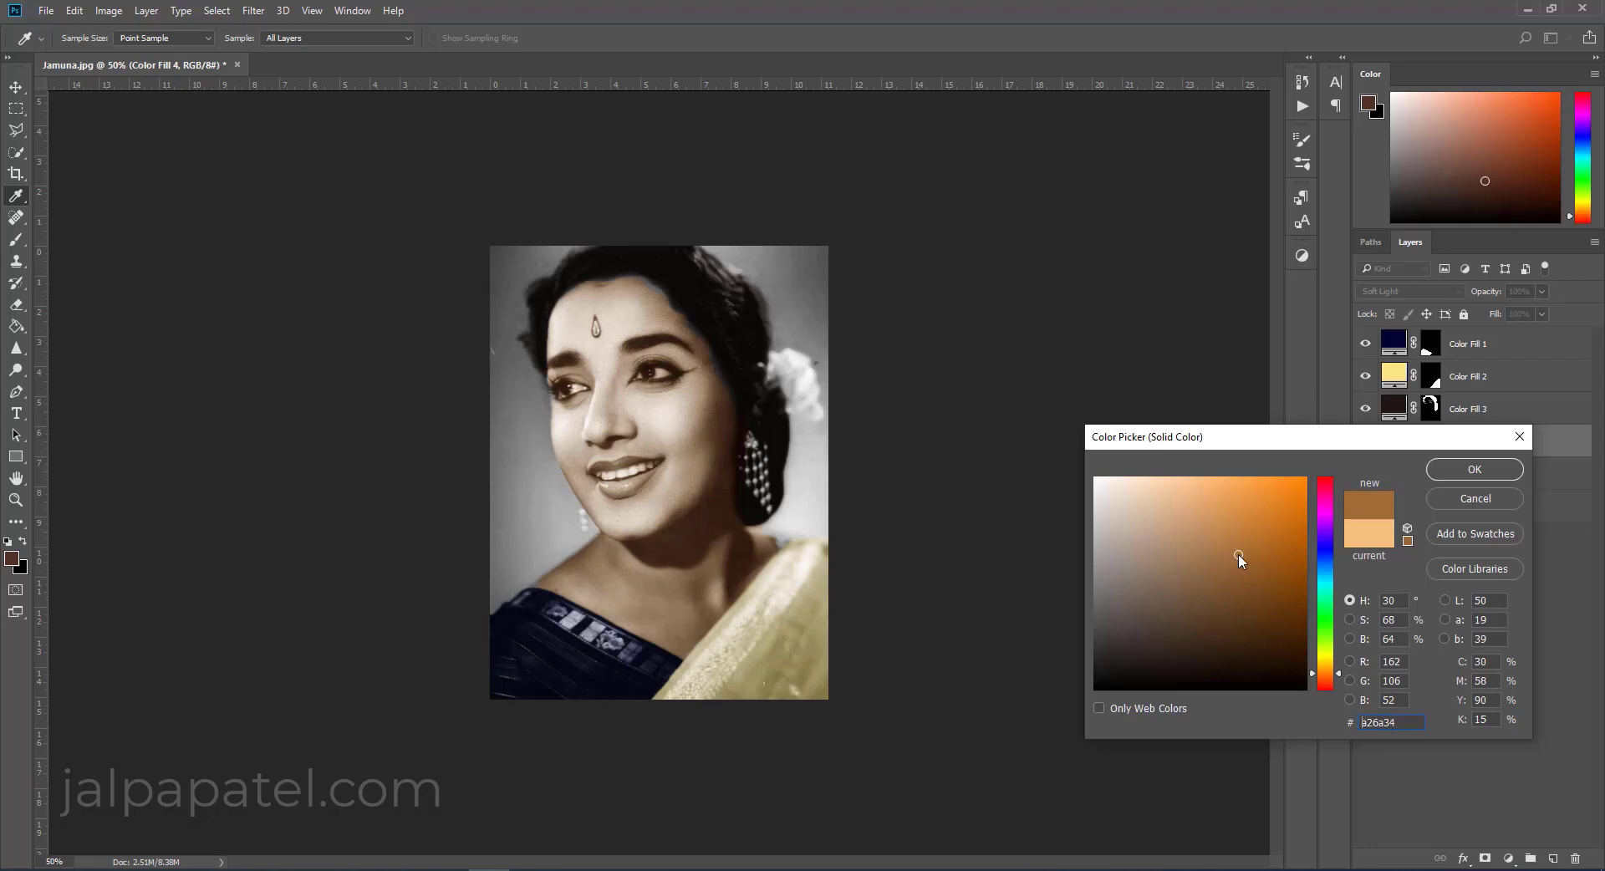
pyautogui.click(1500, 474)
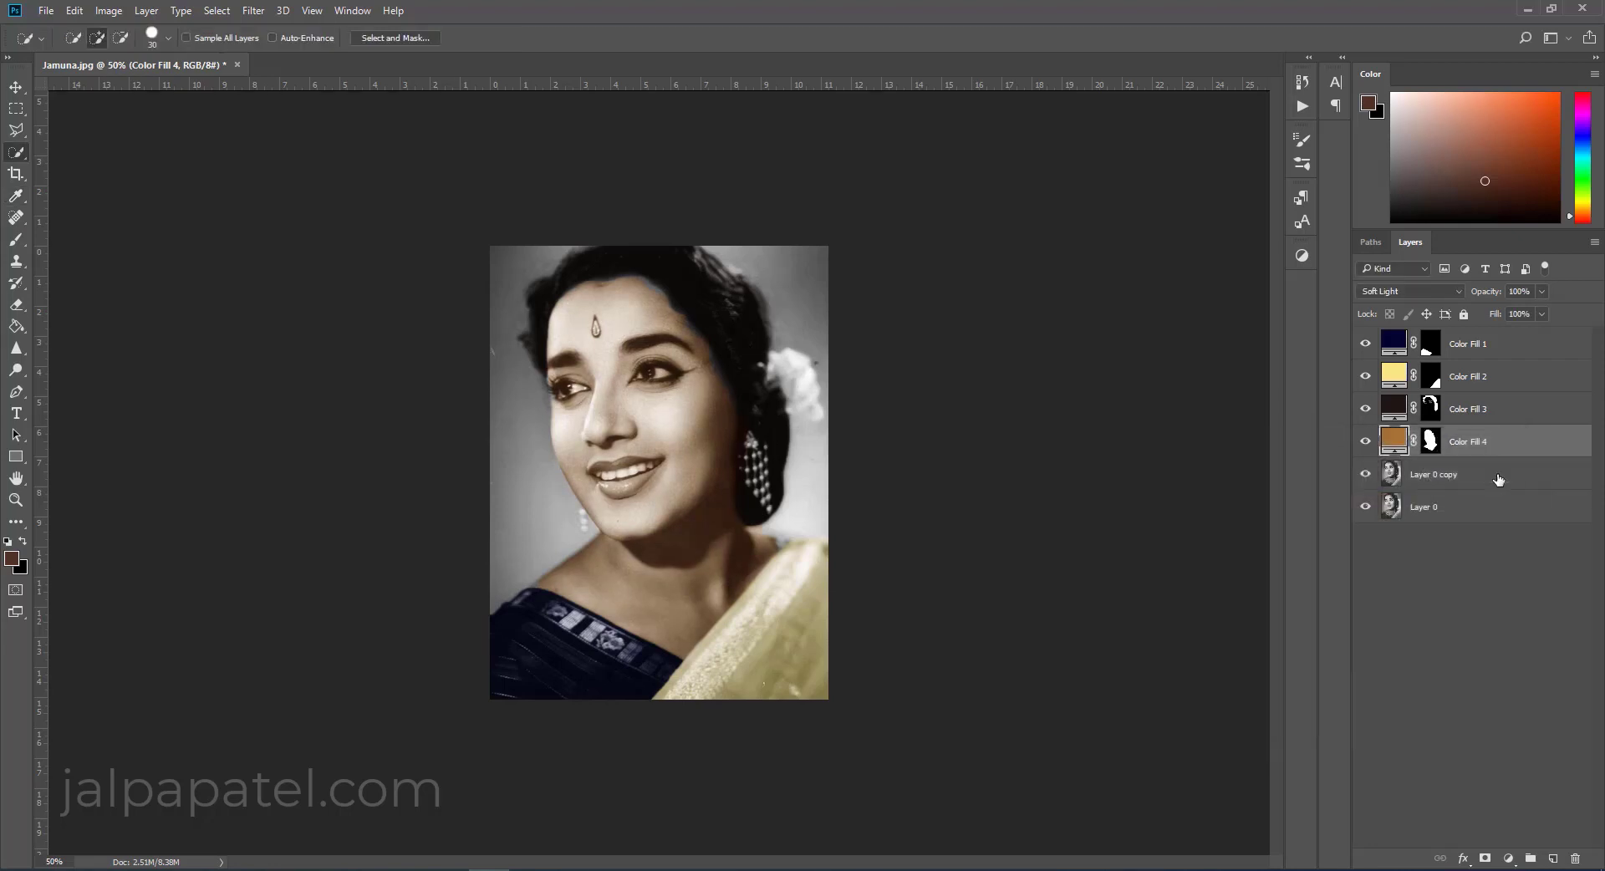
# Paint Color Fill 4's mask in white at 80% opacity, erasing the tint around the lips at size 20.
pyautogui.press('b')
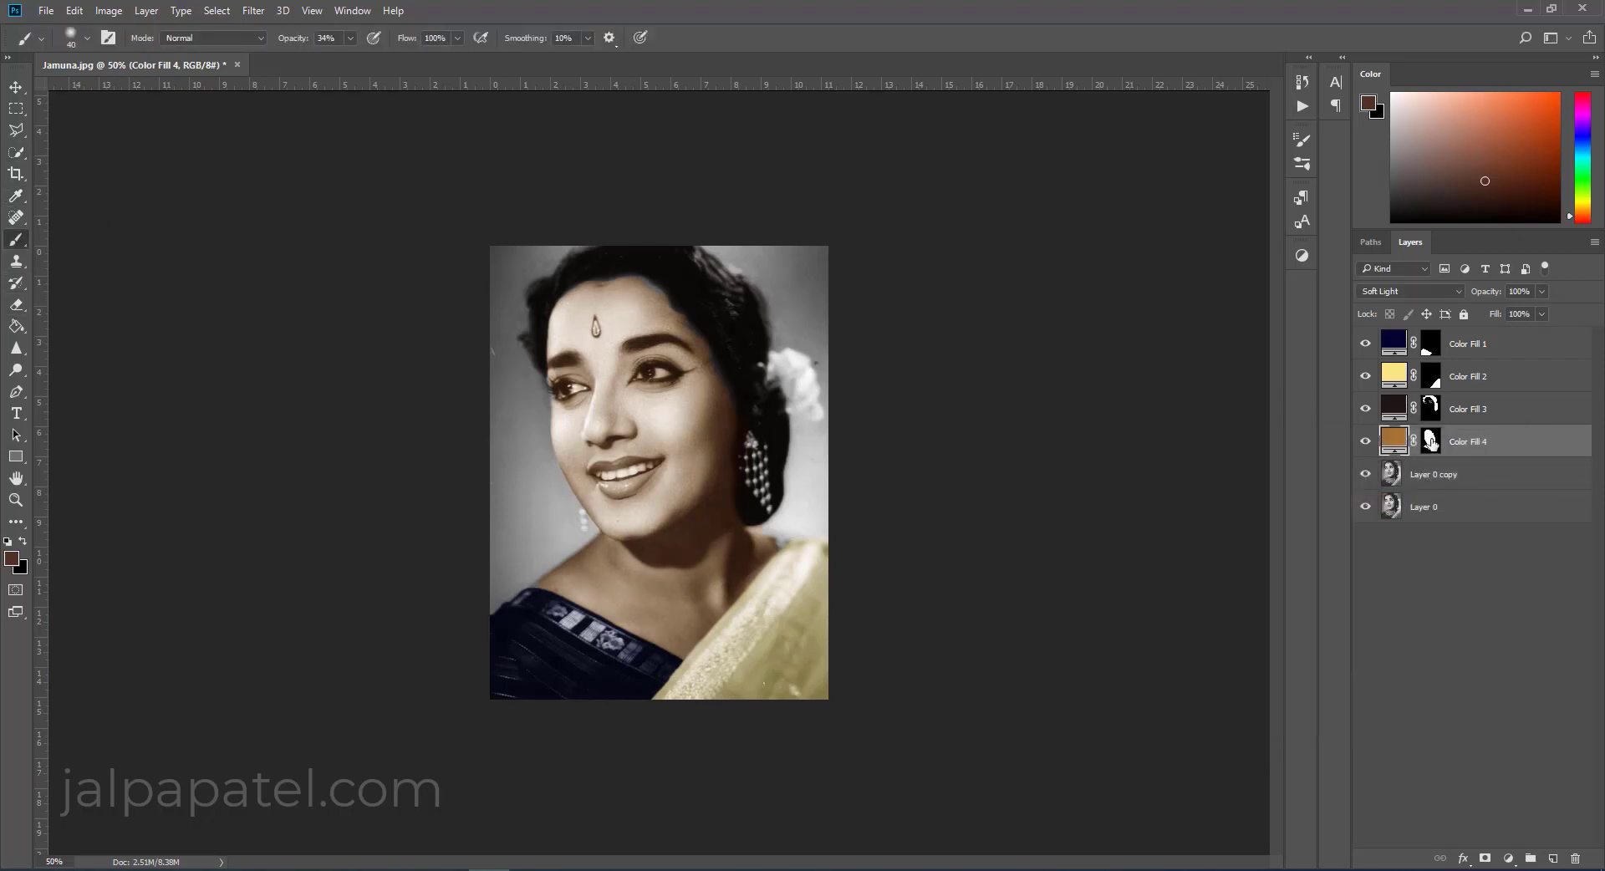
pyautogui.click(1432, 441)
pyautogui.press('d')
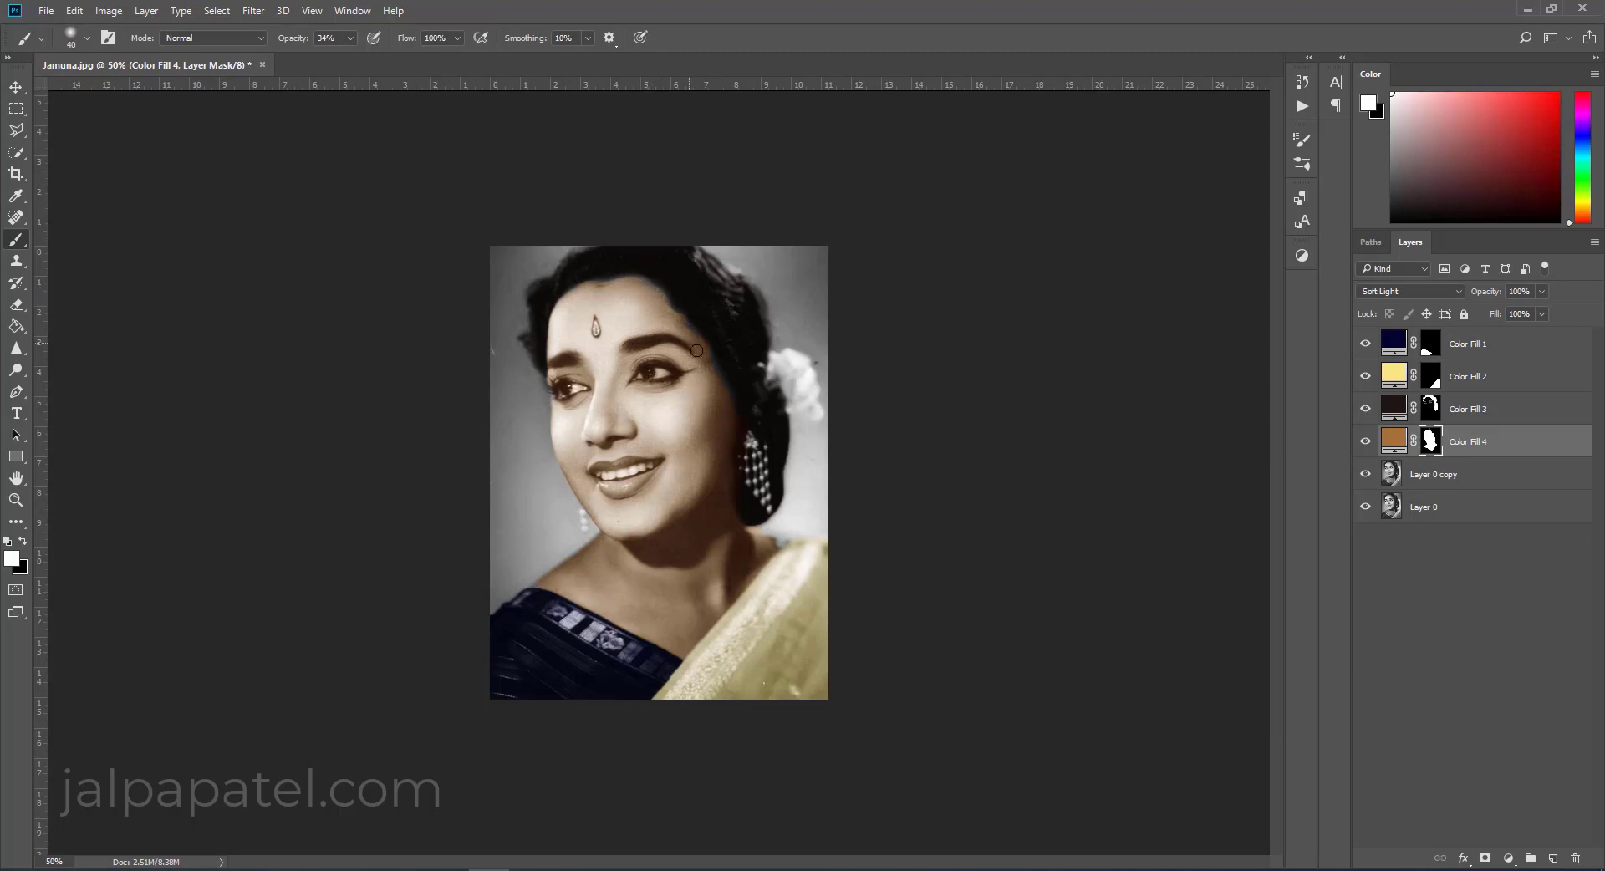
pyautogui.moveTo(350, 62); pyautogui.dragTo(386, 64)
pyautogui.press('e')
pyautogui.click(285, 39)
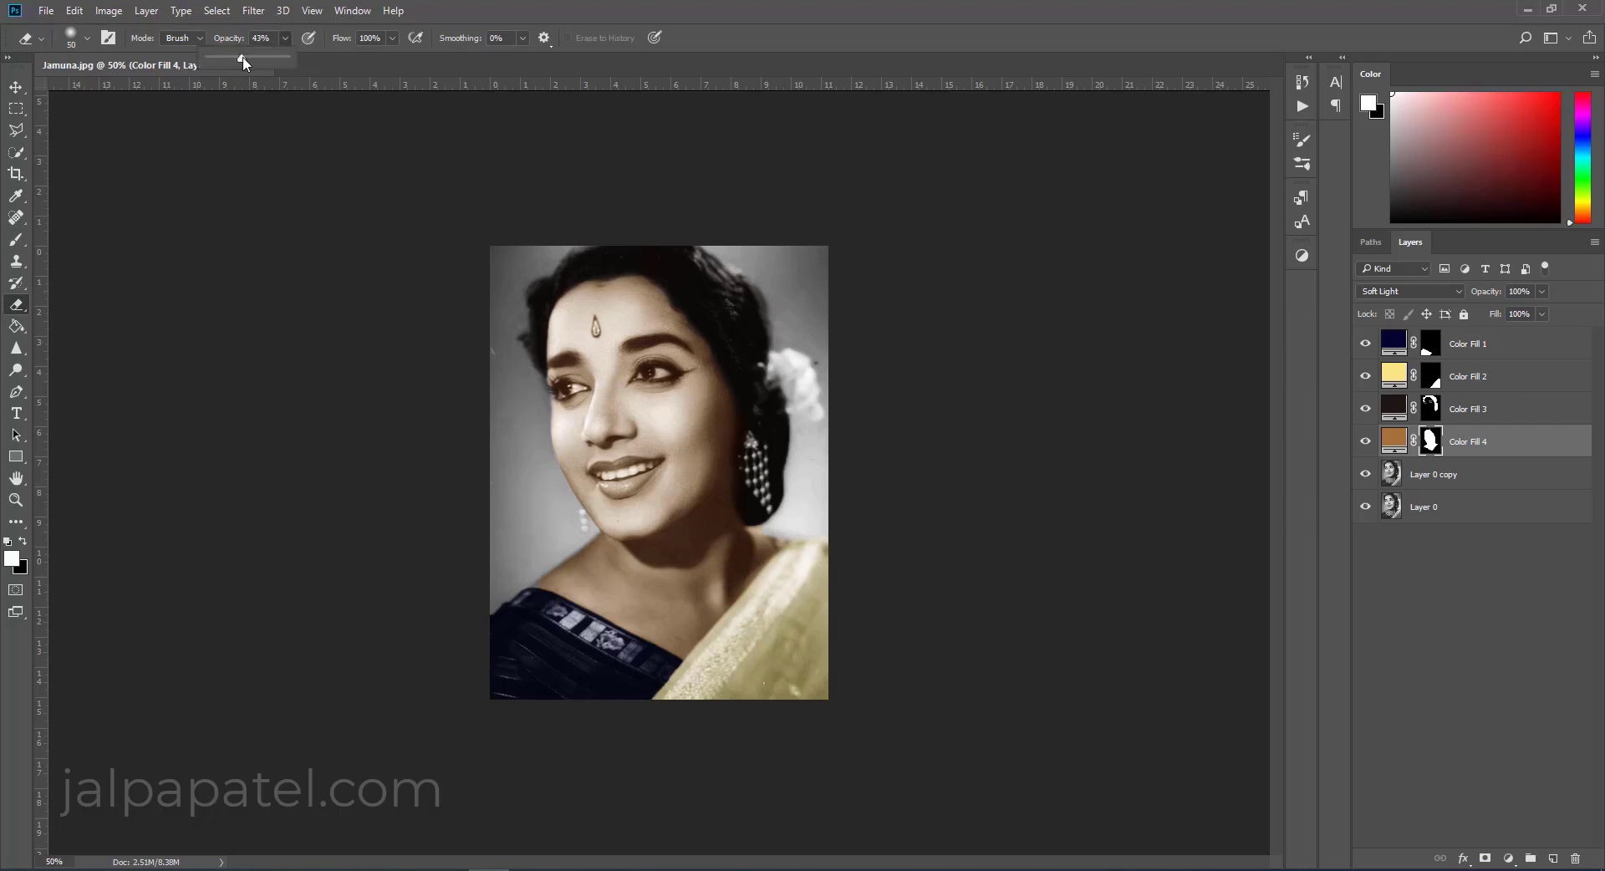
pyautogui.moveTo(602, 476); pyautogui.dragTo(619, 488)
pyautogui.press('[')
pyautogui.press('[')
pyautogui.press('[')
# Resume painting the skin mask with a size-40 brush, then select Layer 0 copy.
pyautogui.click(16, 237)
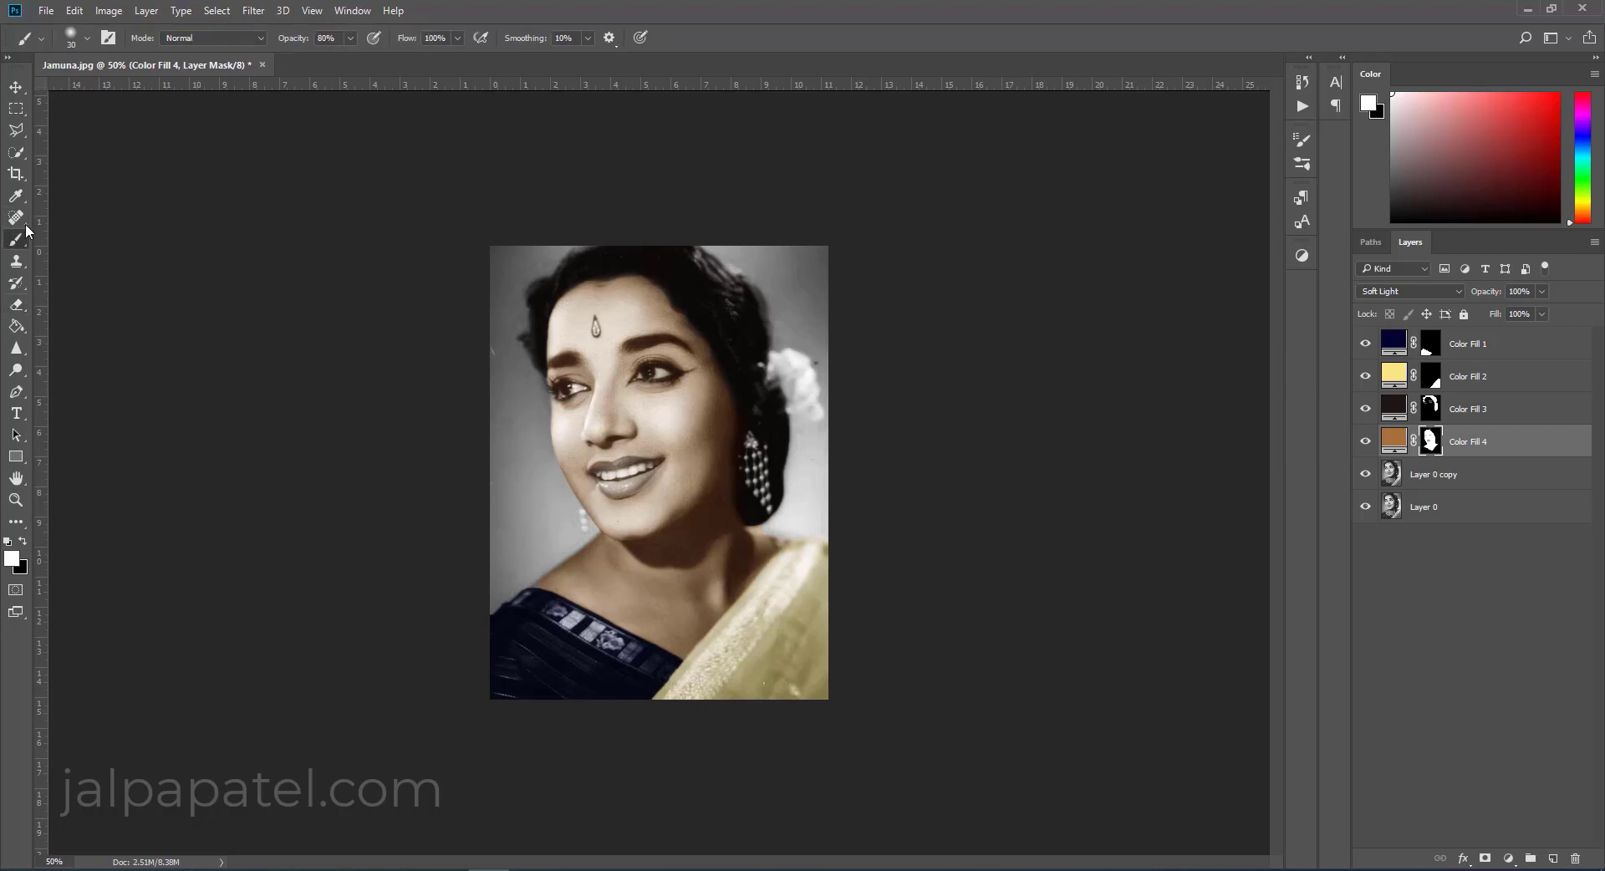
pyautogui.click(352, 38)
pyautogui.click(650, 485)
pyautogui.press(']')
pyautogui.click(1499, 485)
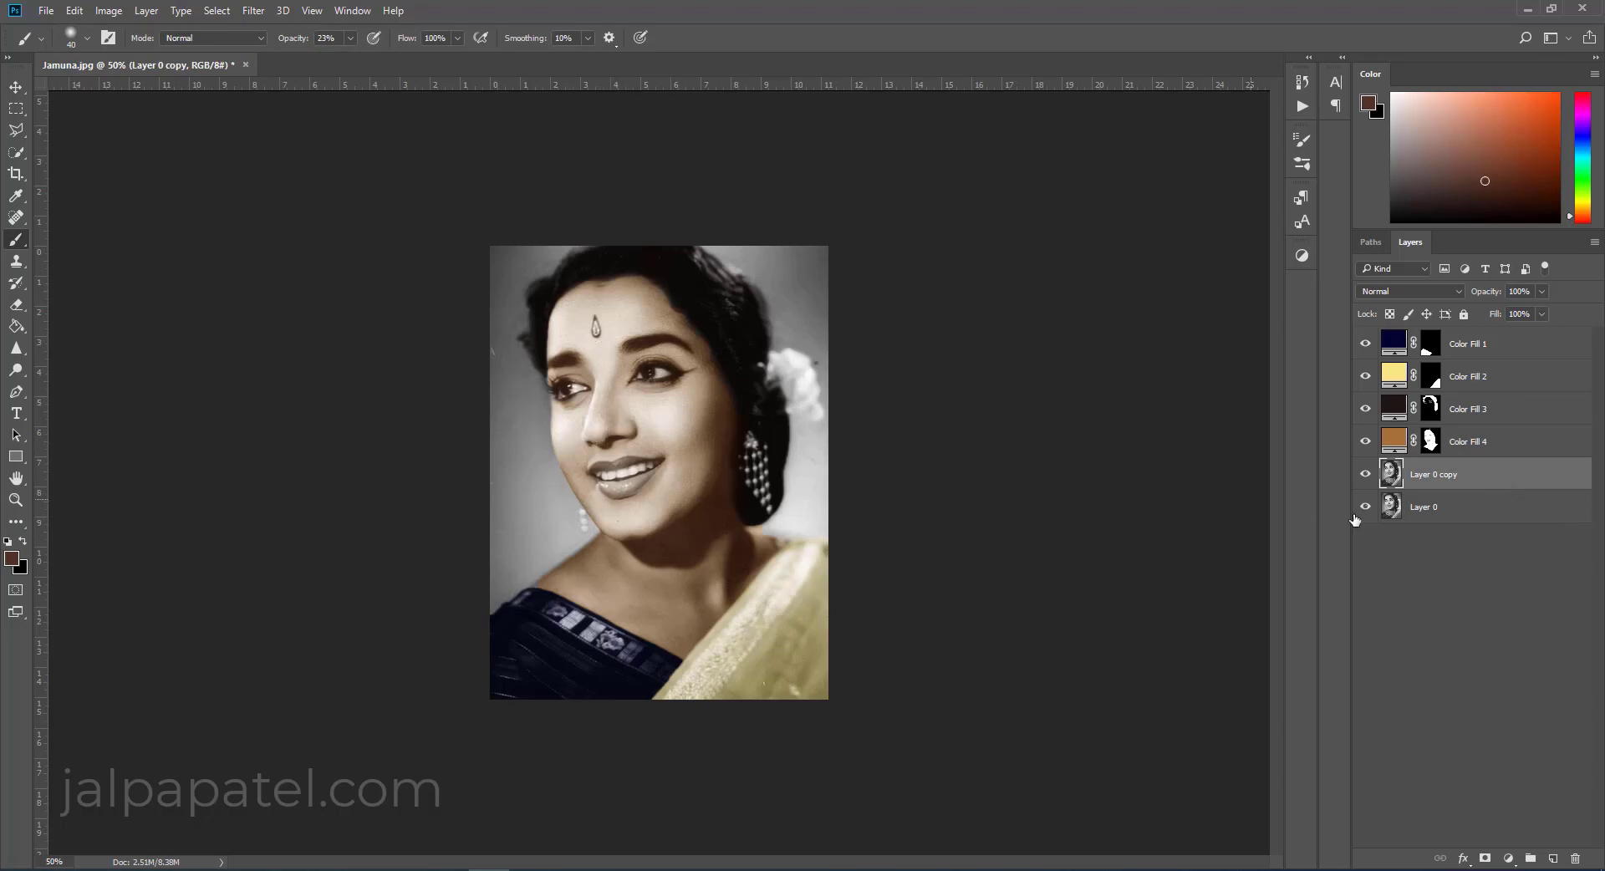
# Quick-select the lower lip.
pyautogui.click(15, 153)
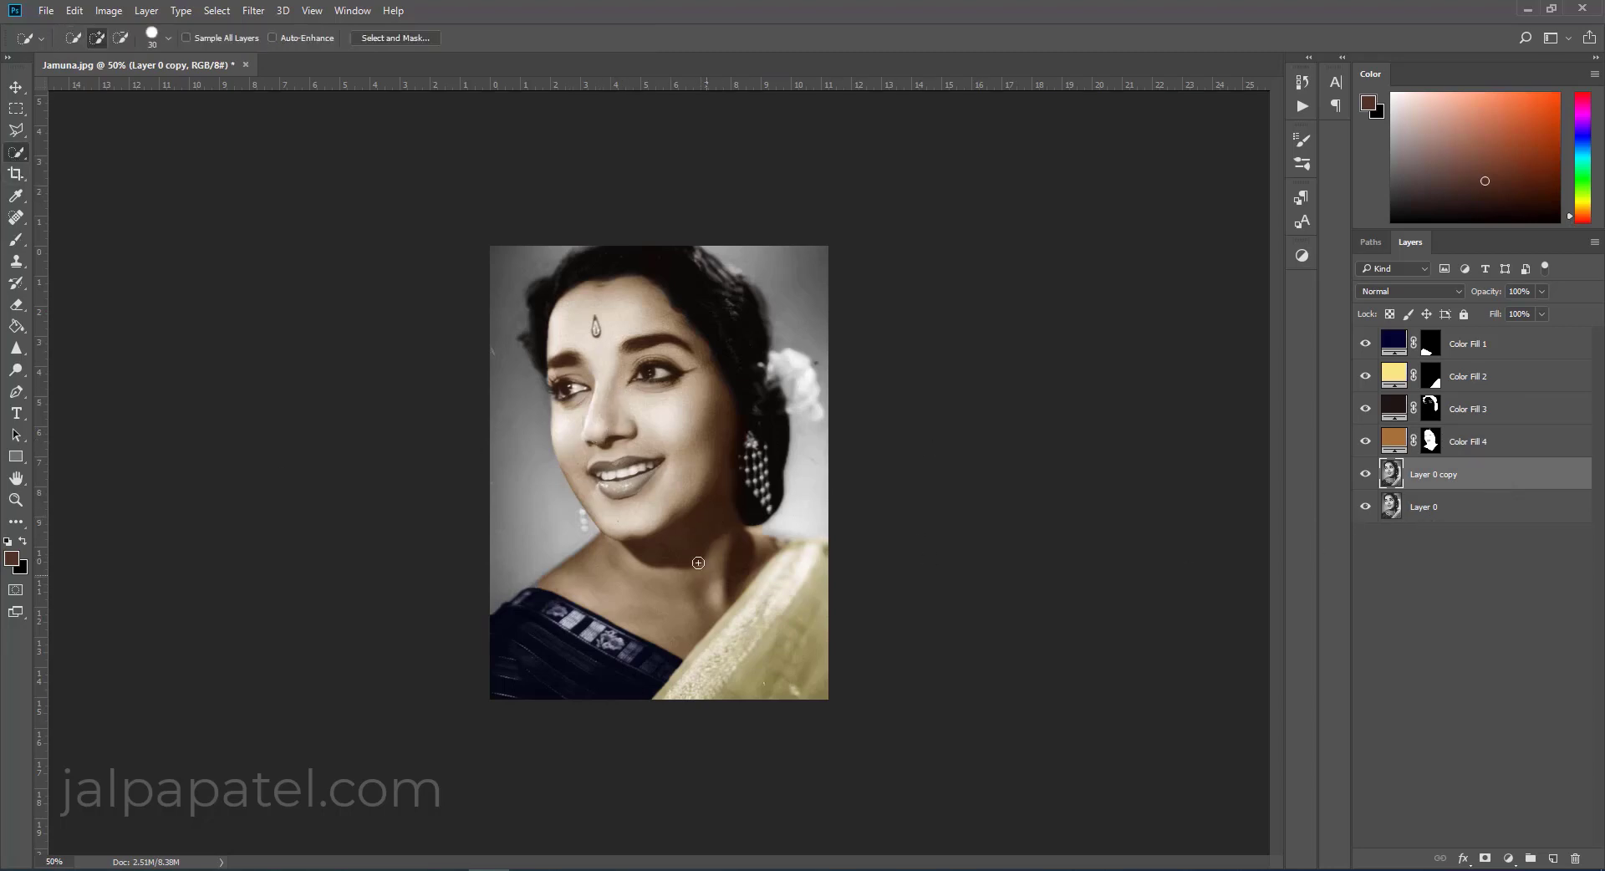
pyautogui.click(627, 490)
pyautogui.moveTo(627, 489); pyautogui.dragTo(642, 480)
# Add a deep dark red Solid Color fill over the lip, blended as Soft Light.
pyautogui.click(1509, 859)
pyautogui.click(1463, 492)
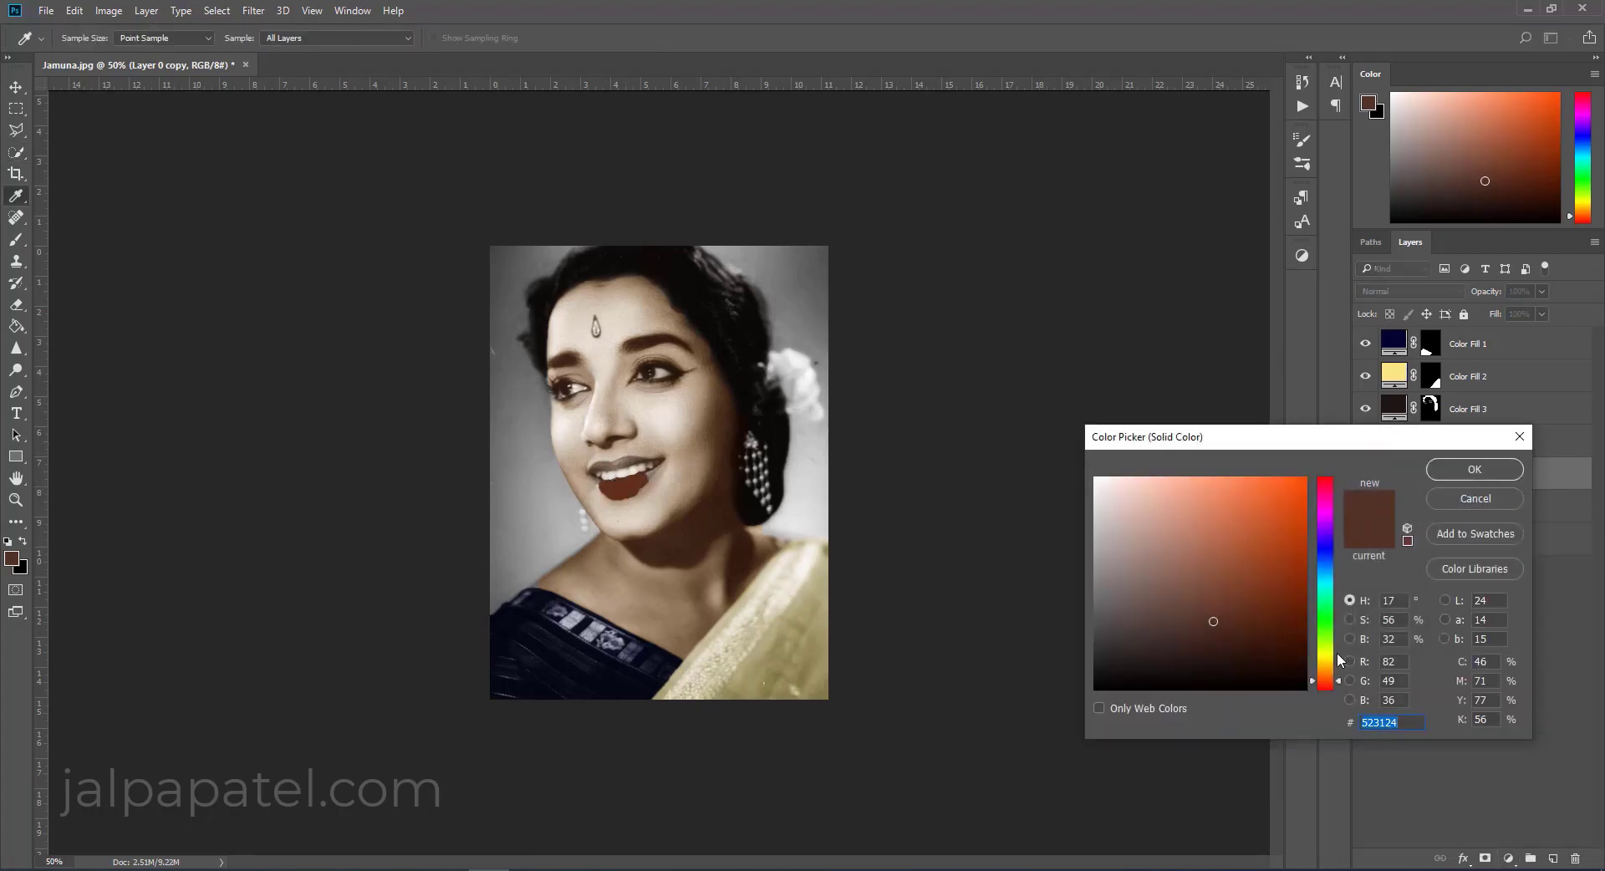
pyautogui.moveTo(1322, 489); pyautogui.dragTo(1324, 483)
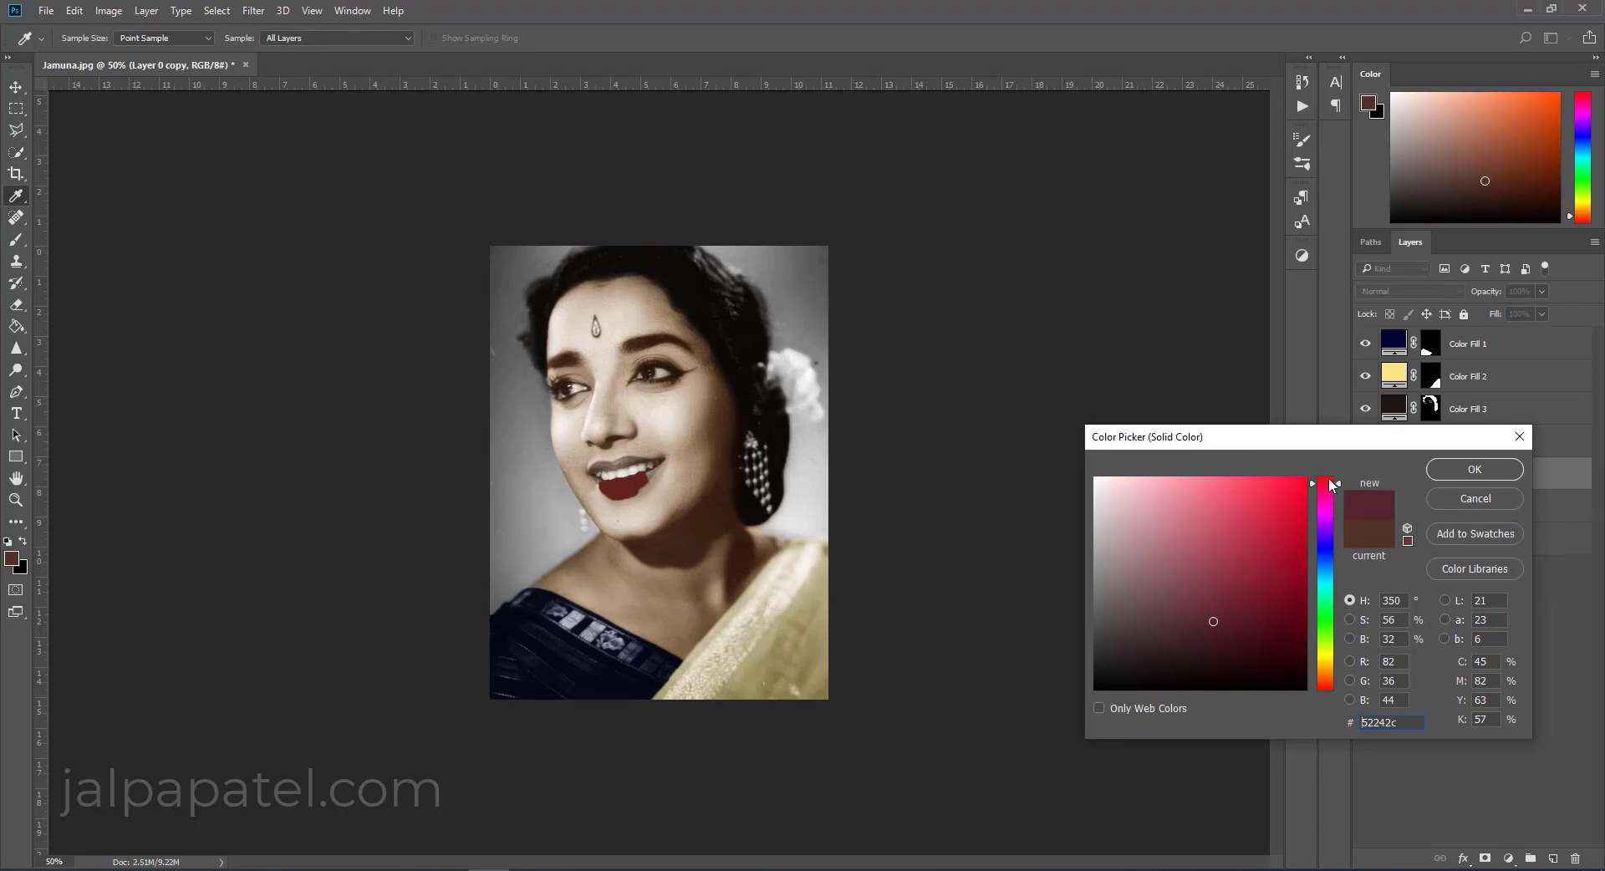
pyautogui.click(1326, 687)
pyautogui.click(1288, 634)
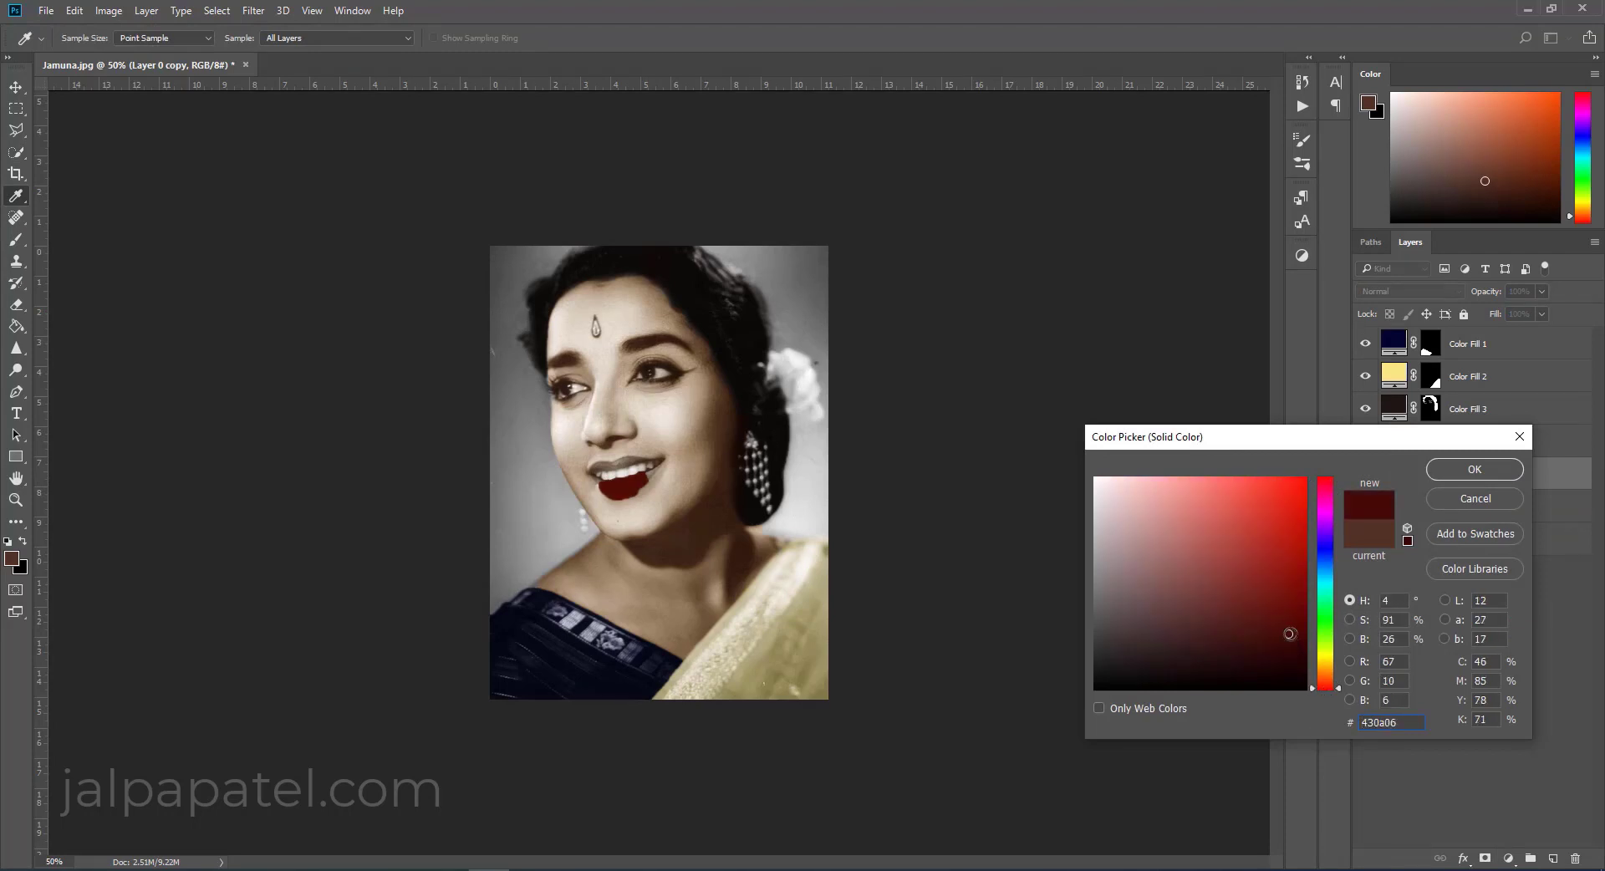
pyautogui.click(1473, 470)
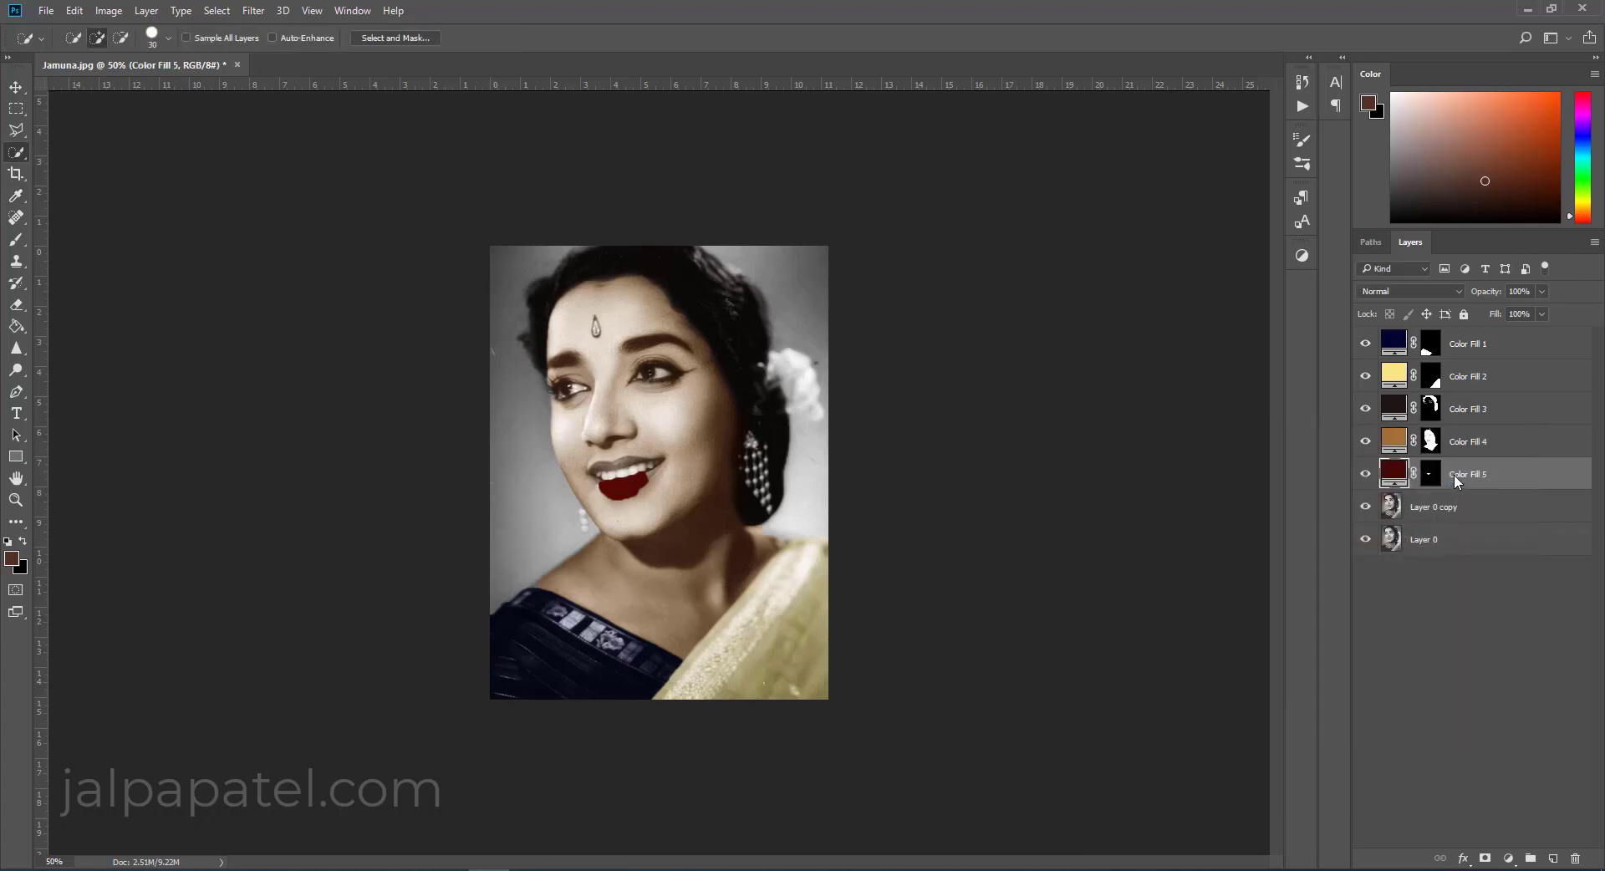
pyautogui.click(1404, 291)
pyautogui.click(1401, 473)
# Refine Color Fill 5's red to 6d0612 and view the face at 100%.
pyautogui.doubleClick(1400, 472)
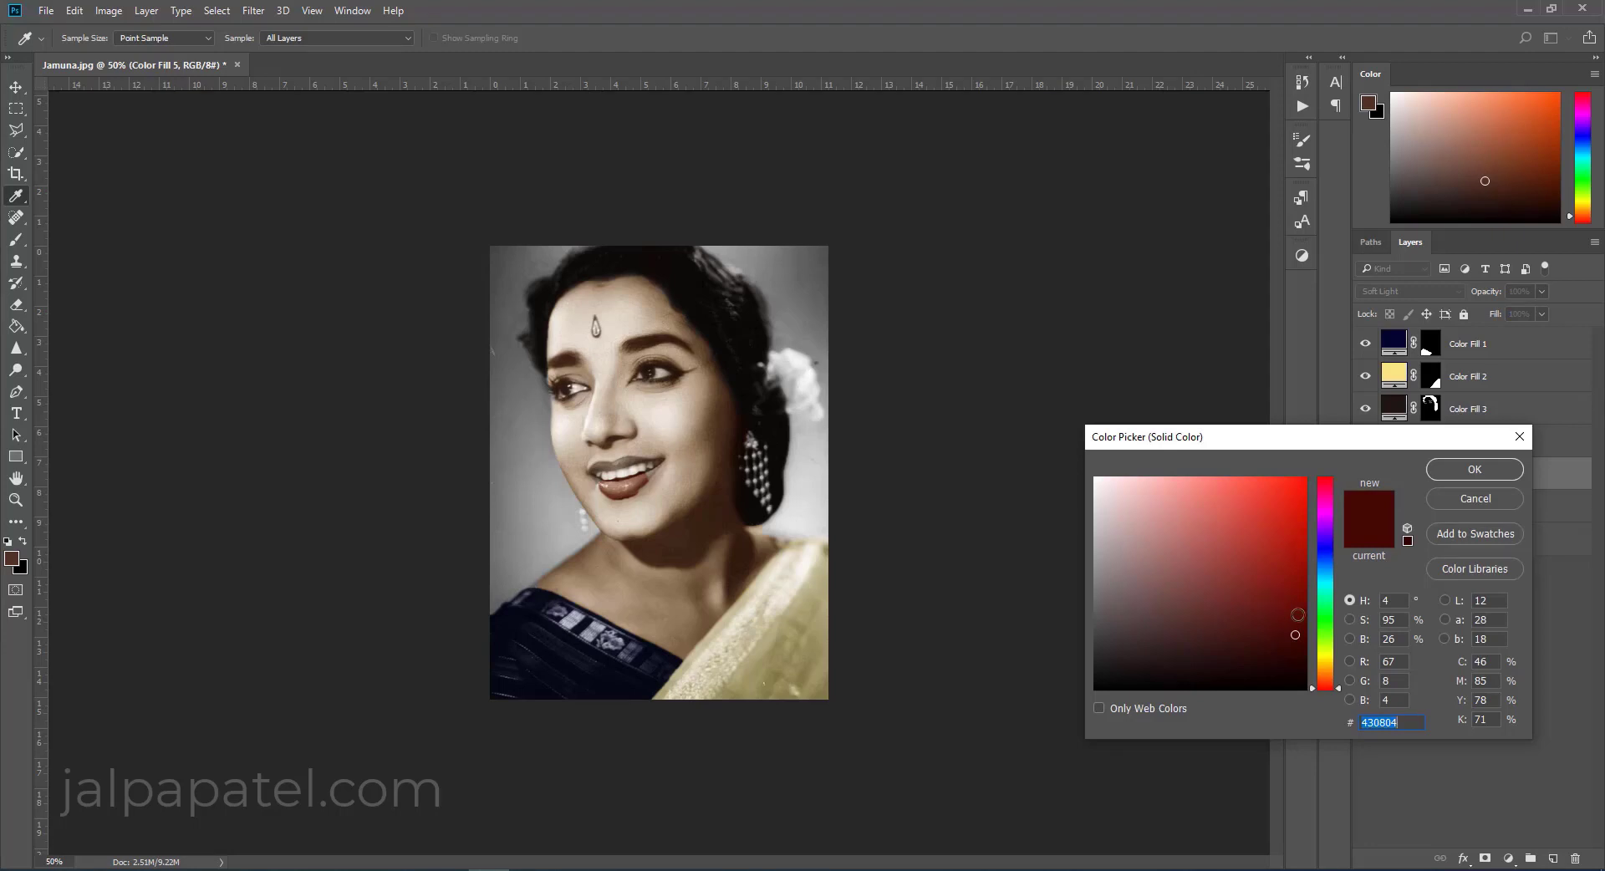
pyautogui.click(1327, 481)
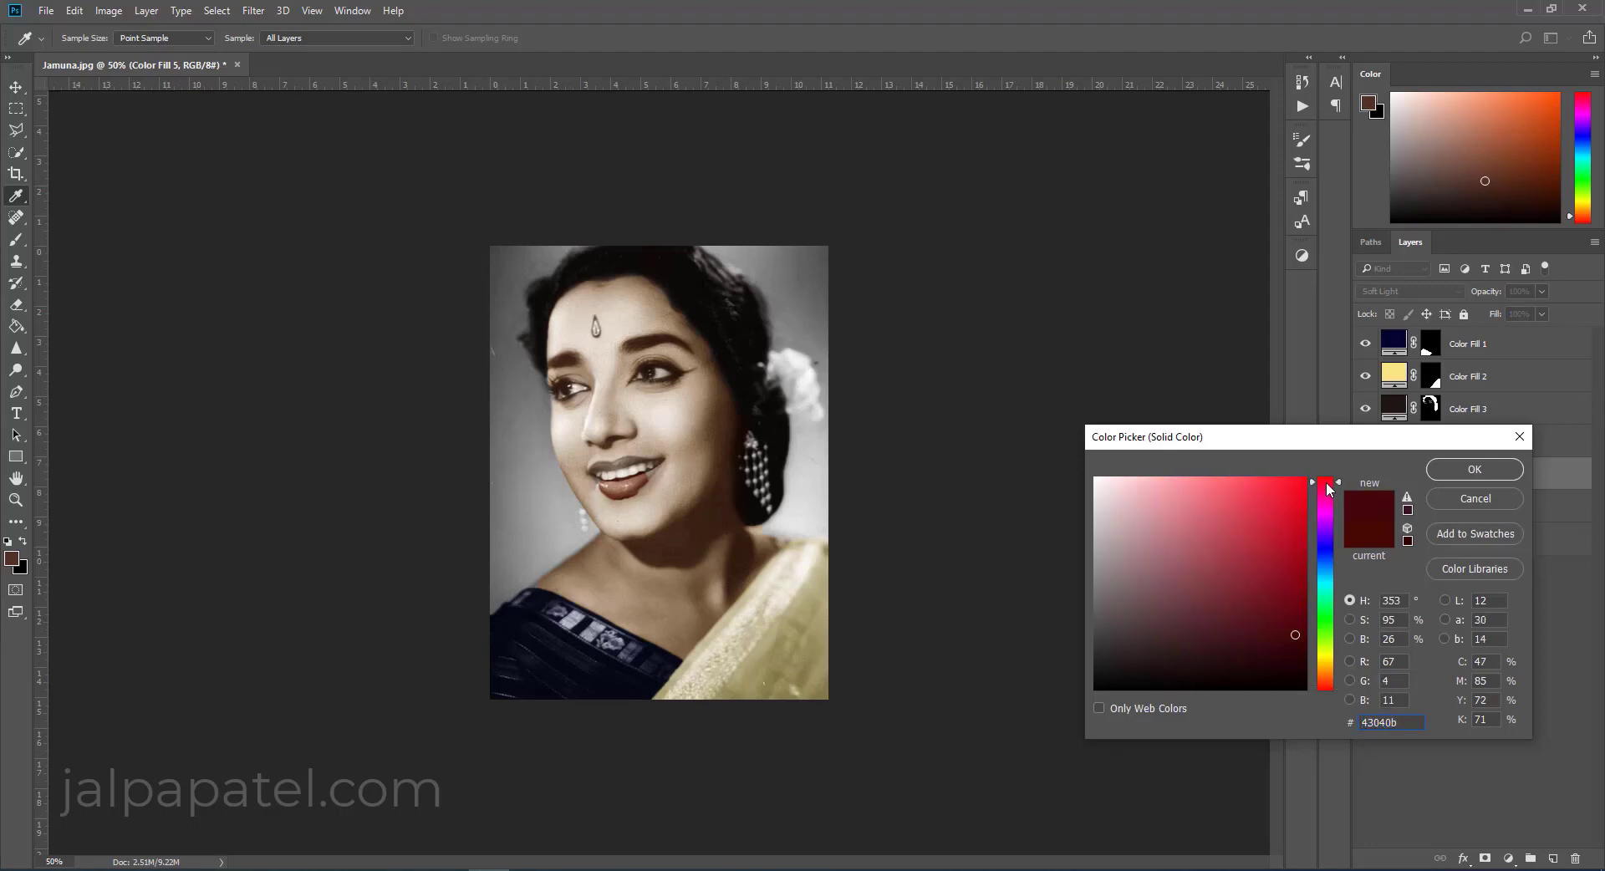
pyautogui.click(1295, 598)
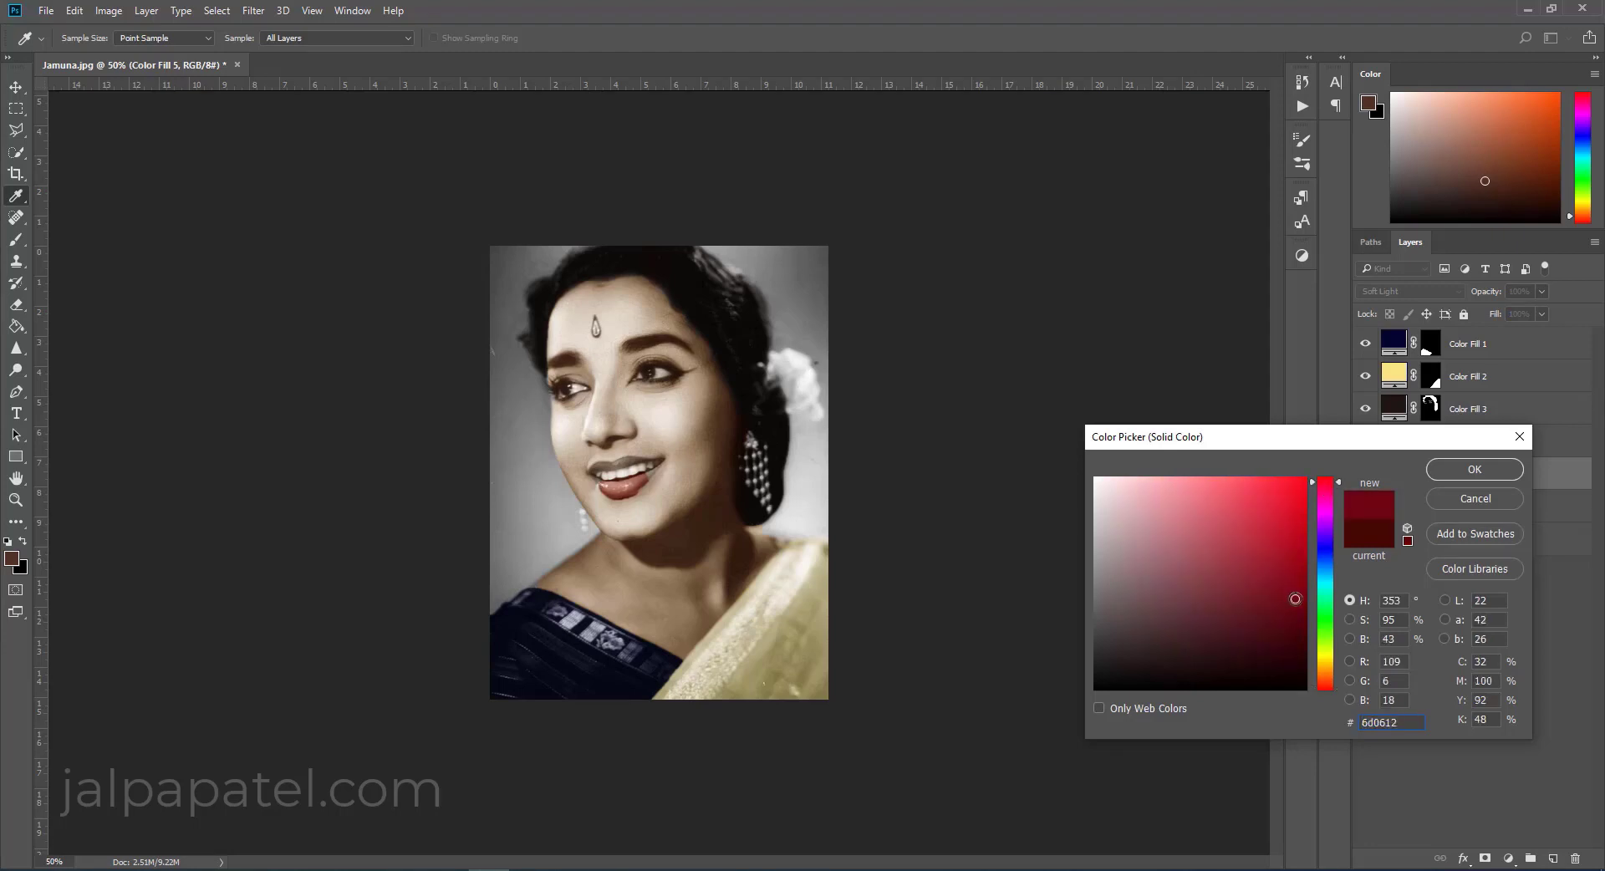
pyautogui.click(1473, 469)
pyautogui.hotkey('ctrl', '1')
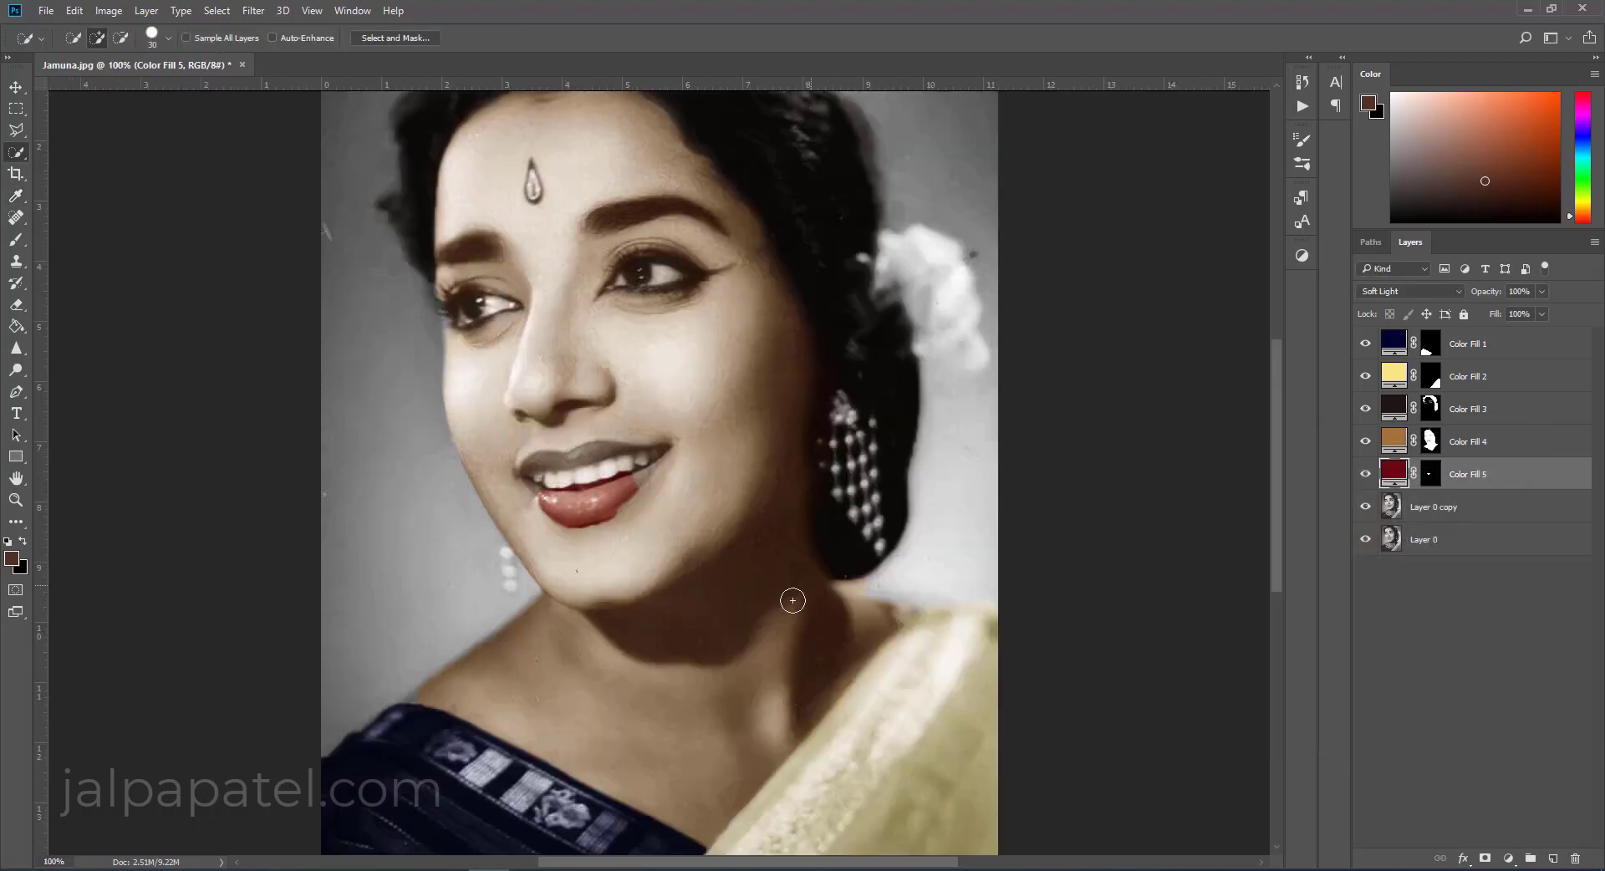
# Target Color Fill 5's mask with a white size-15 brush at 100% opacity.
pyautogui.hotkey('ctrl', '+')
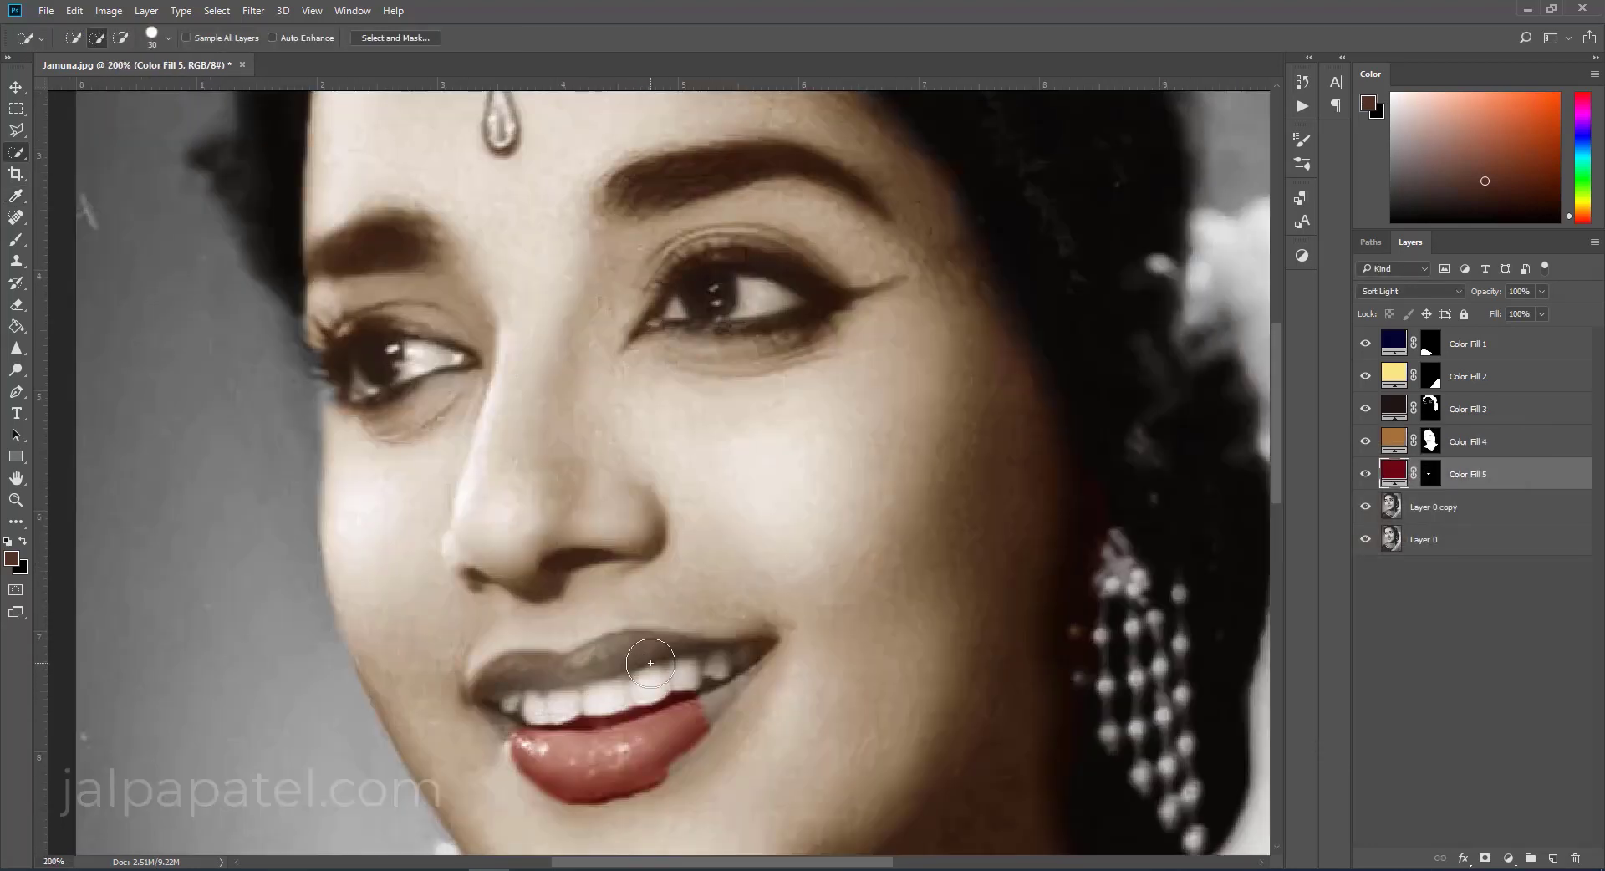
pyautogui.hotkey('ctrl', '-')
pyautogui.press('b')
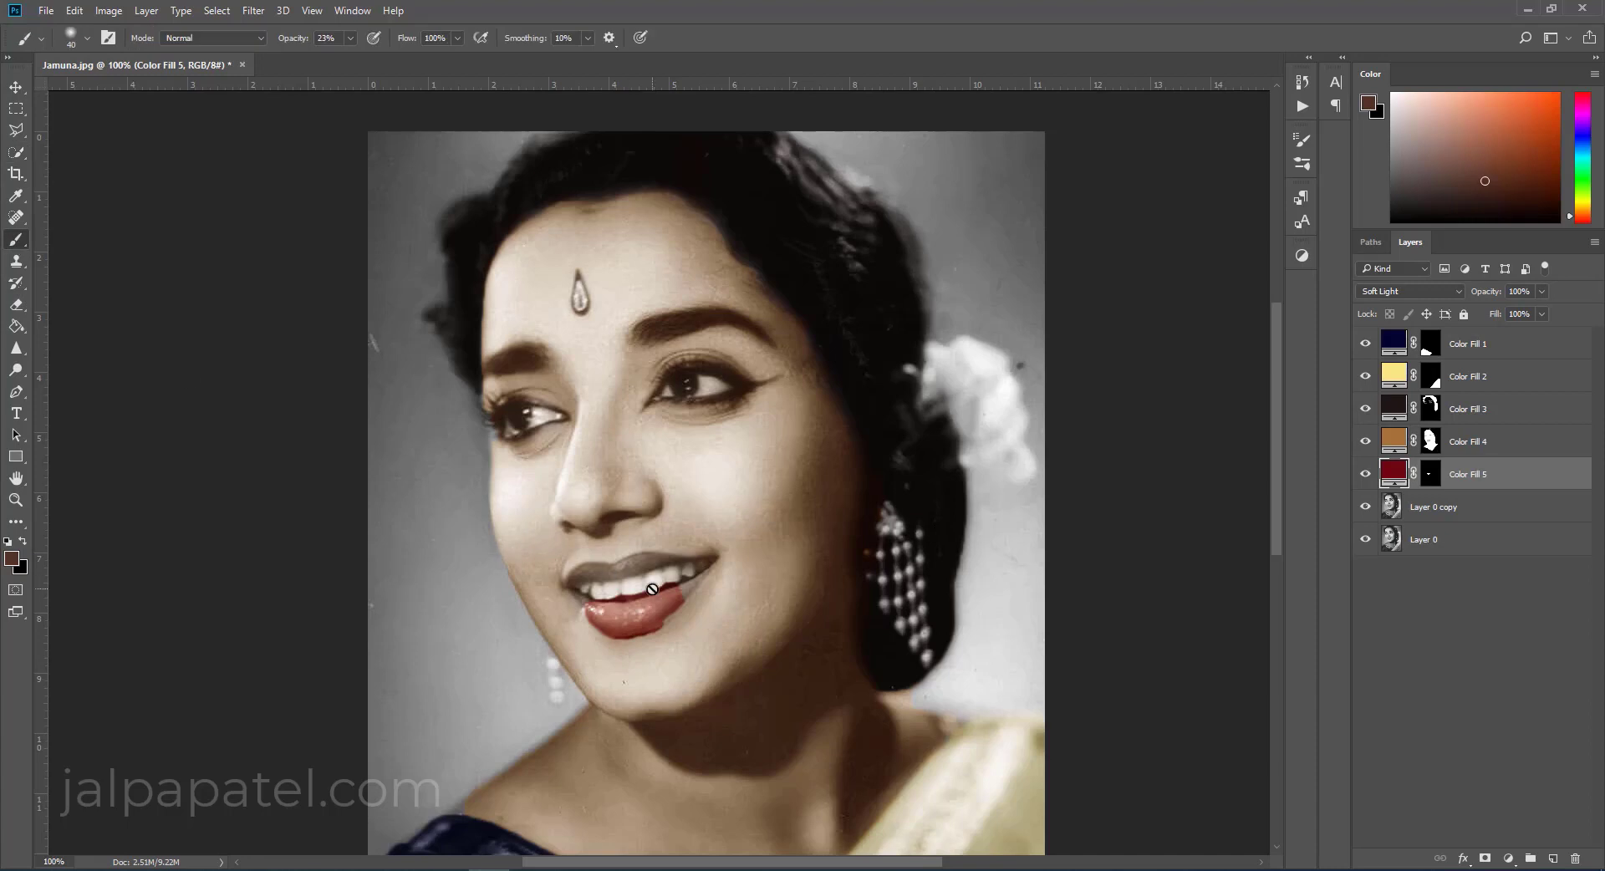
pyautogui.click(1430, 474)
pyautogui.press('d')
pyautogui.press('[')
pyautogui.press('[')
pyautogui.press('[')
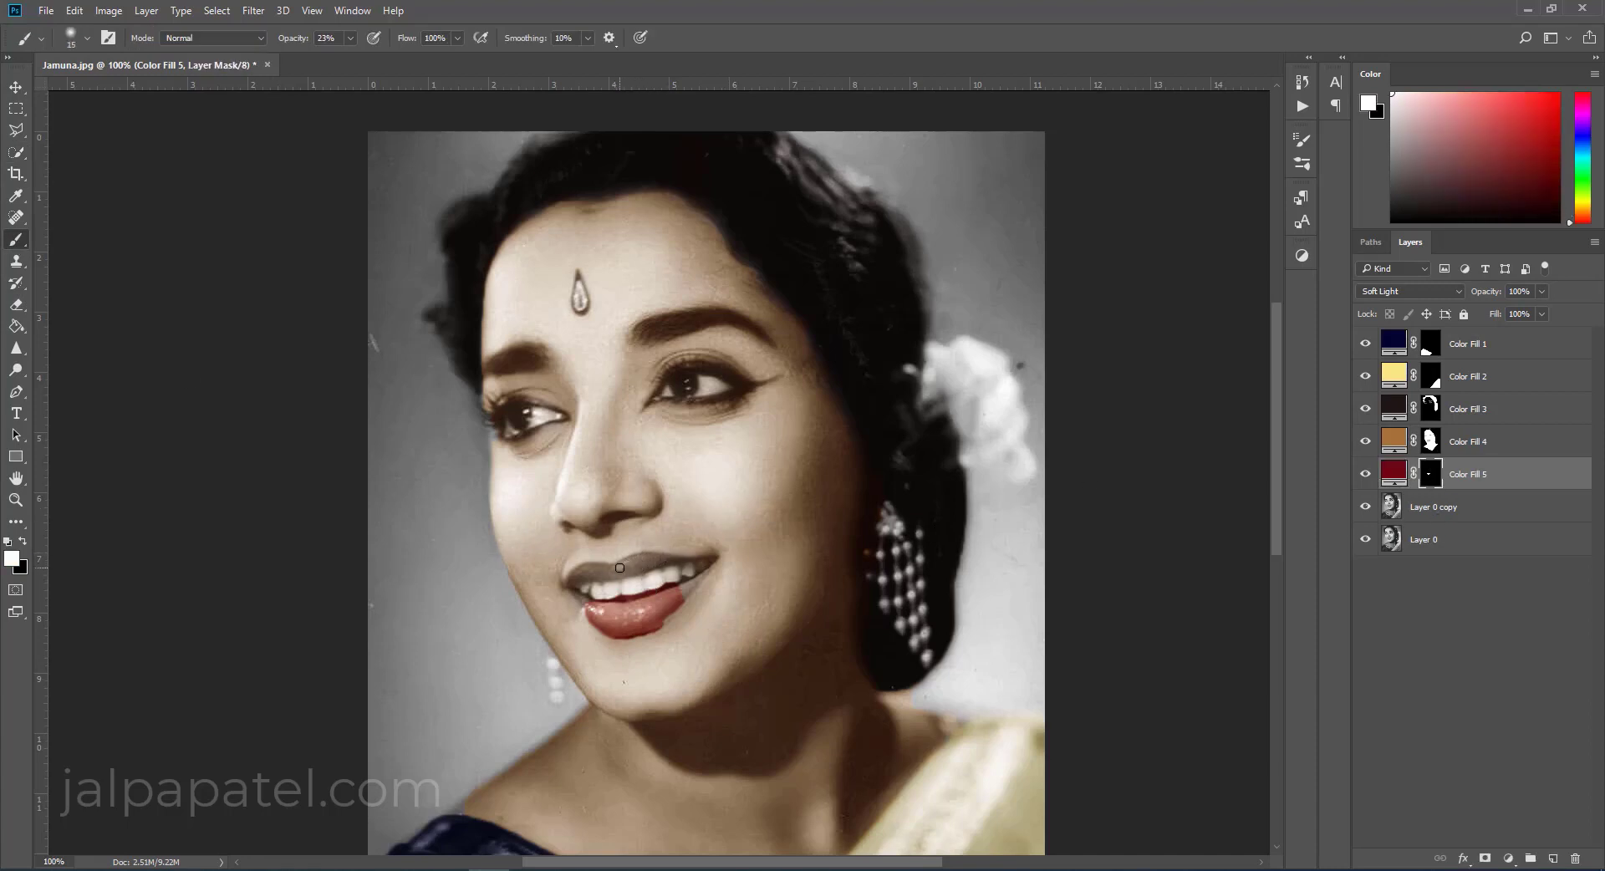
pyautogui.click(350, 38)
pyautogui.moveTo(349, 57); pyautogui.dragTo(557, 101)
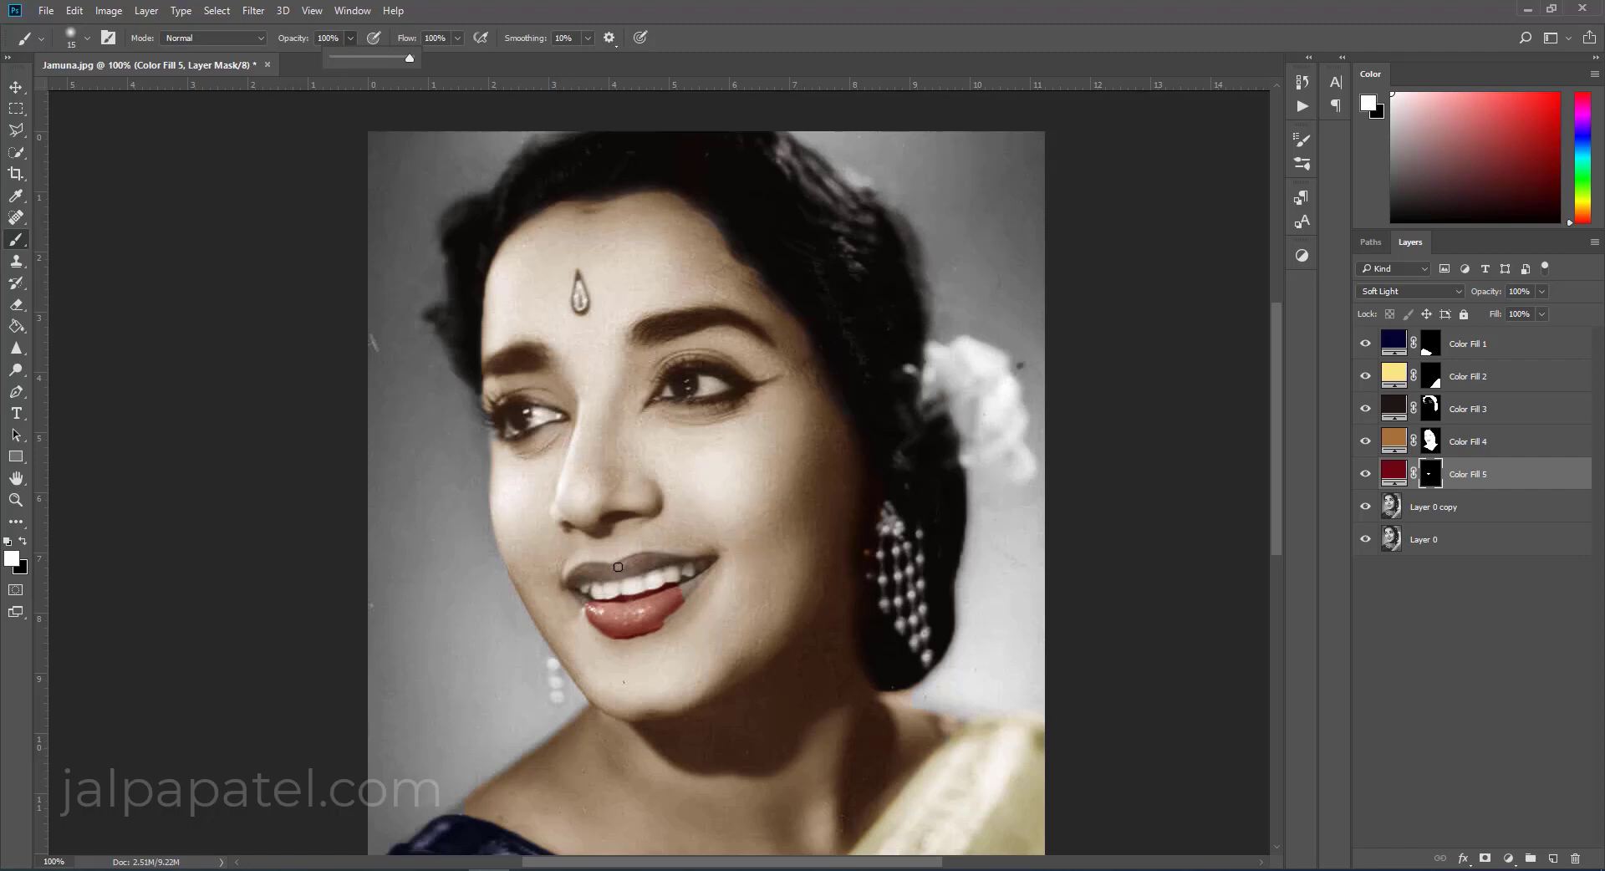
pyautogui.click(618, 567)
# Paint red over both lips, erasing spill off the teeth with a size-10 eraser at 100%.
pyautogui.moveTo(618, 567); pyautogui.dragTo(680, 561)
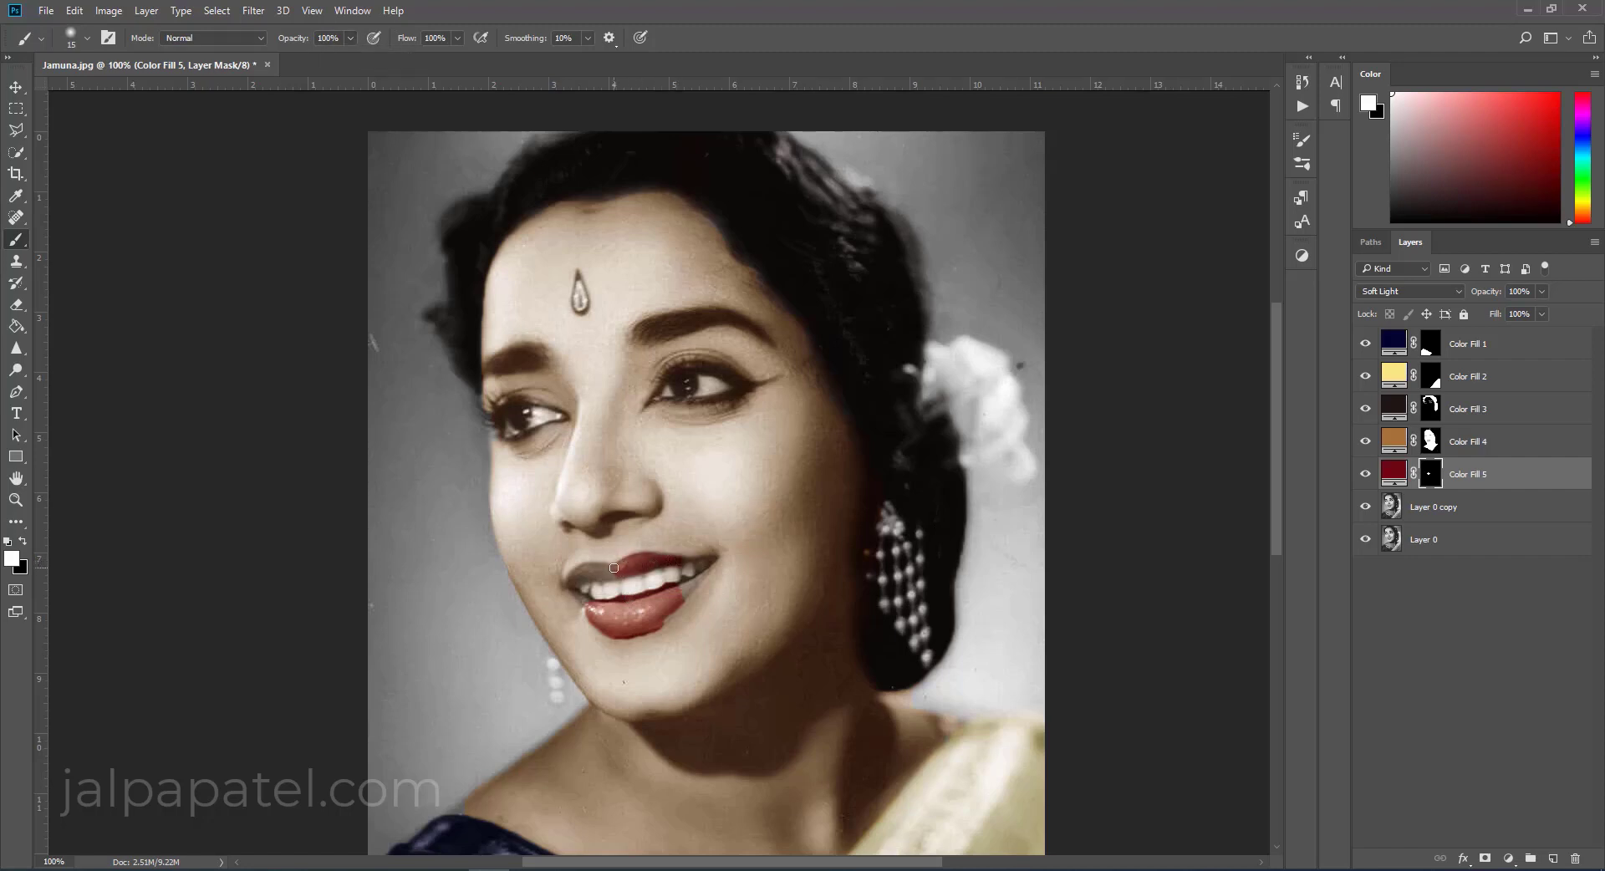
pyautogui.moveTo(580, 568)
pyautogui.mouseDown()
pyautogui.moveTo(590, 605)
pyautogui.moveTo(673, 610)
pyautogui.moveTo(713, 563)
pyautogui.mouseUp()
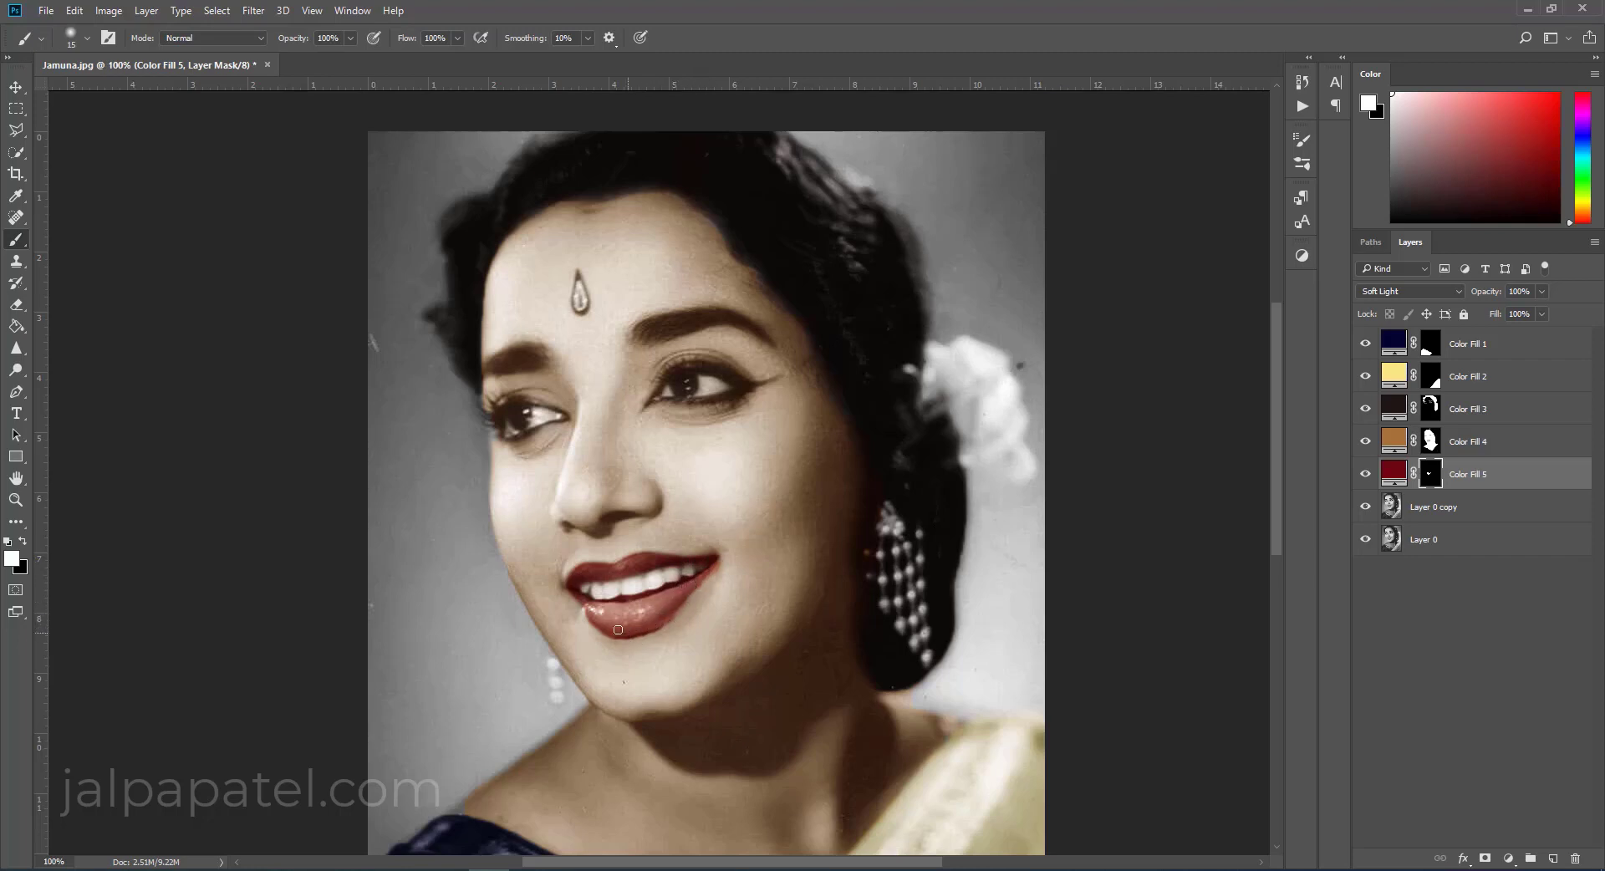
pyautogui.click(16, 305)
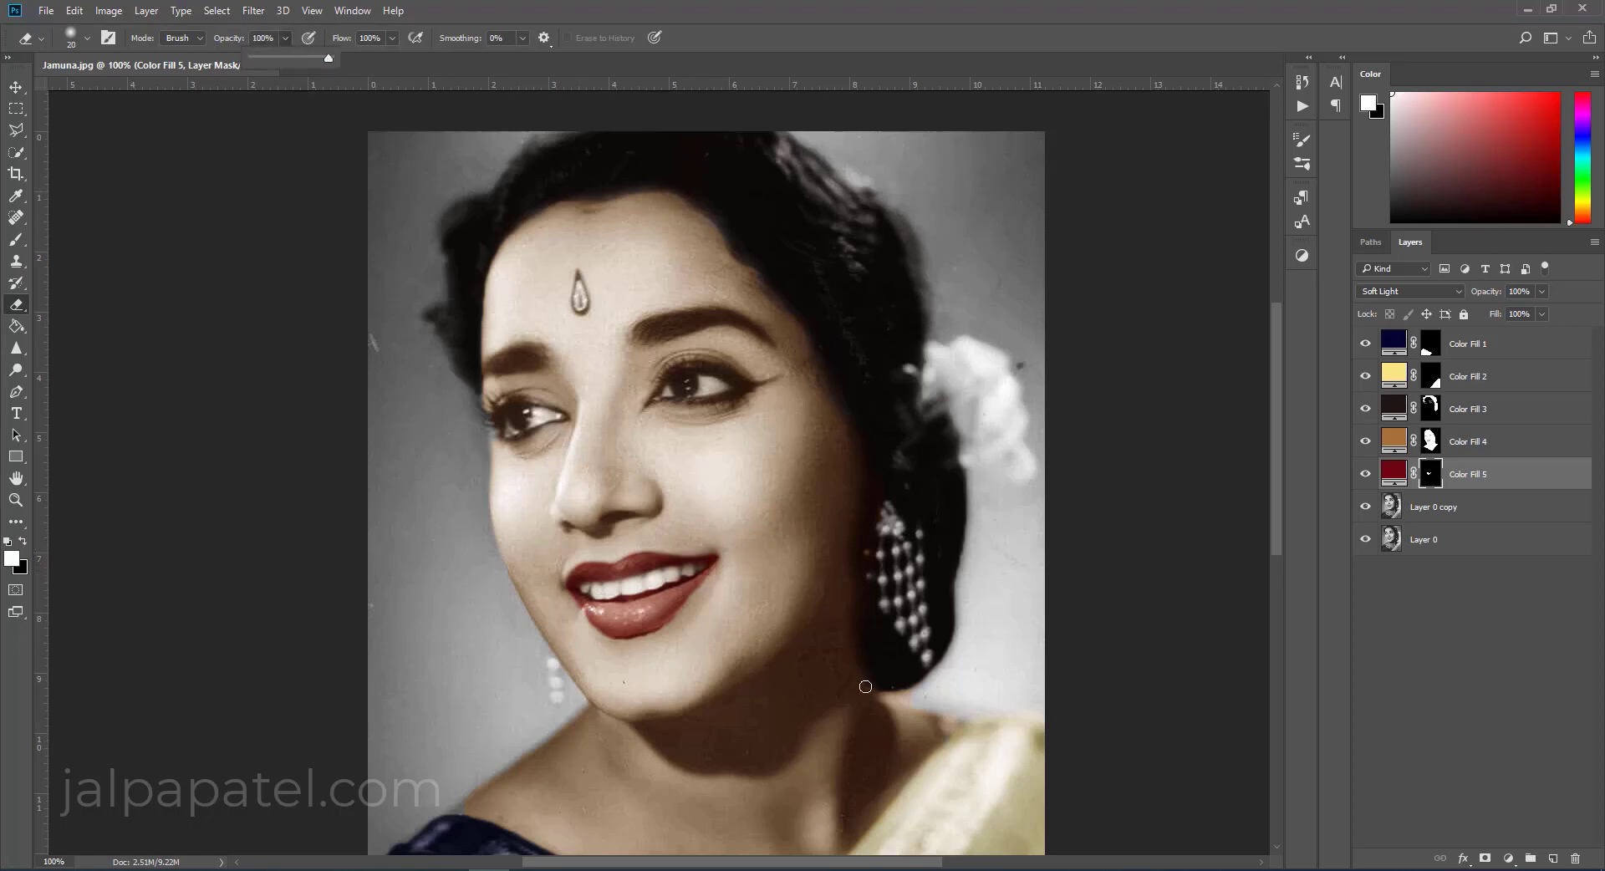
pyautogui.press('0')
pyautogui.press('[')
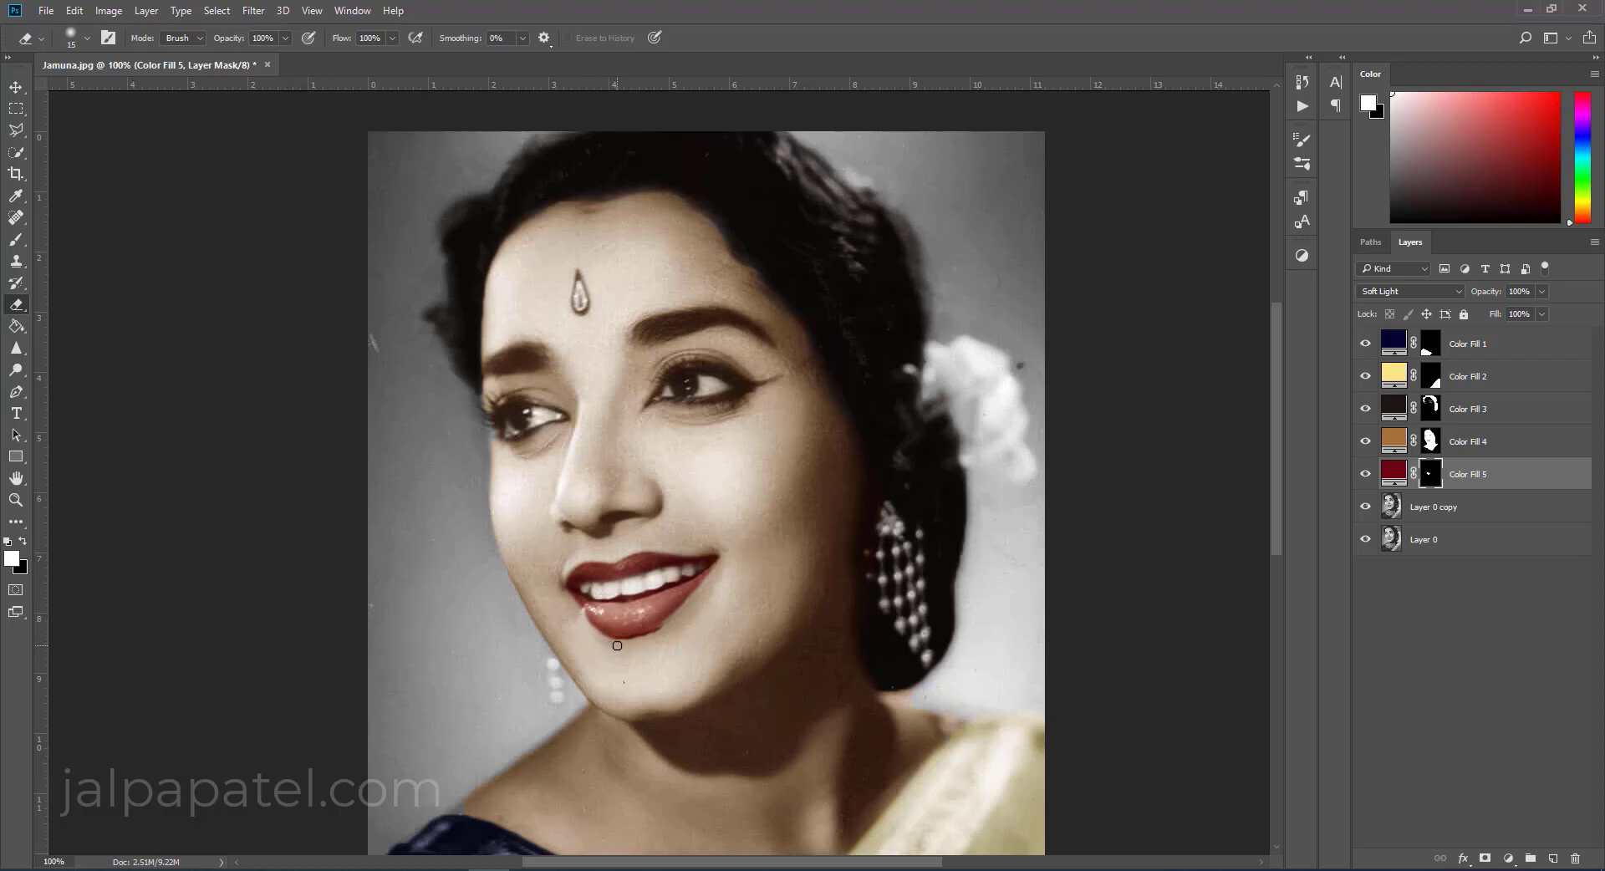
pyautogui.press('b')
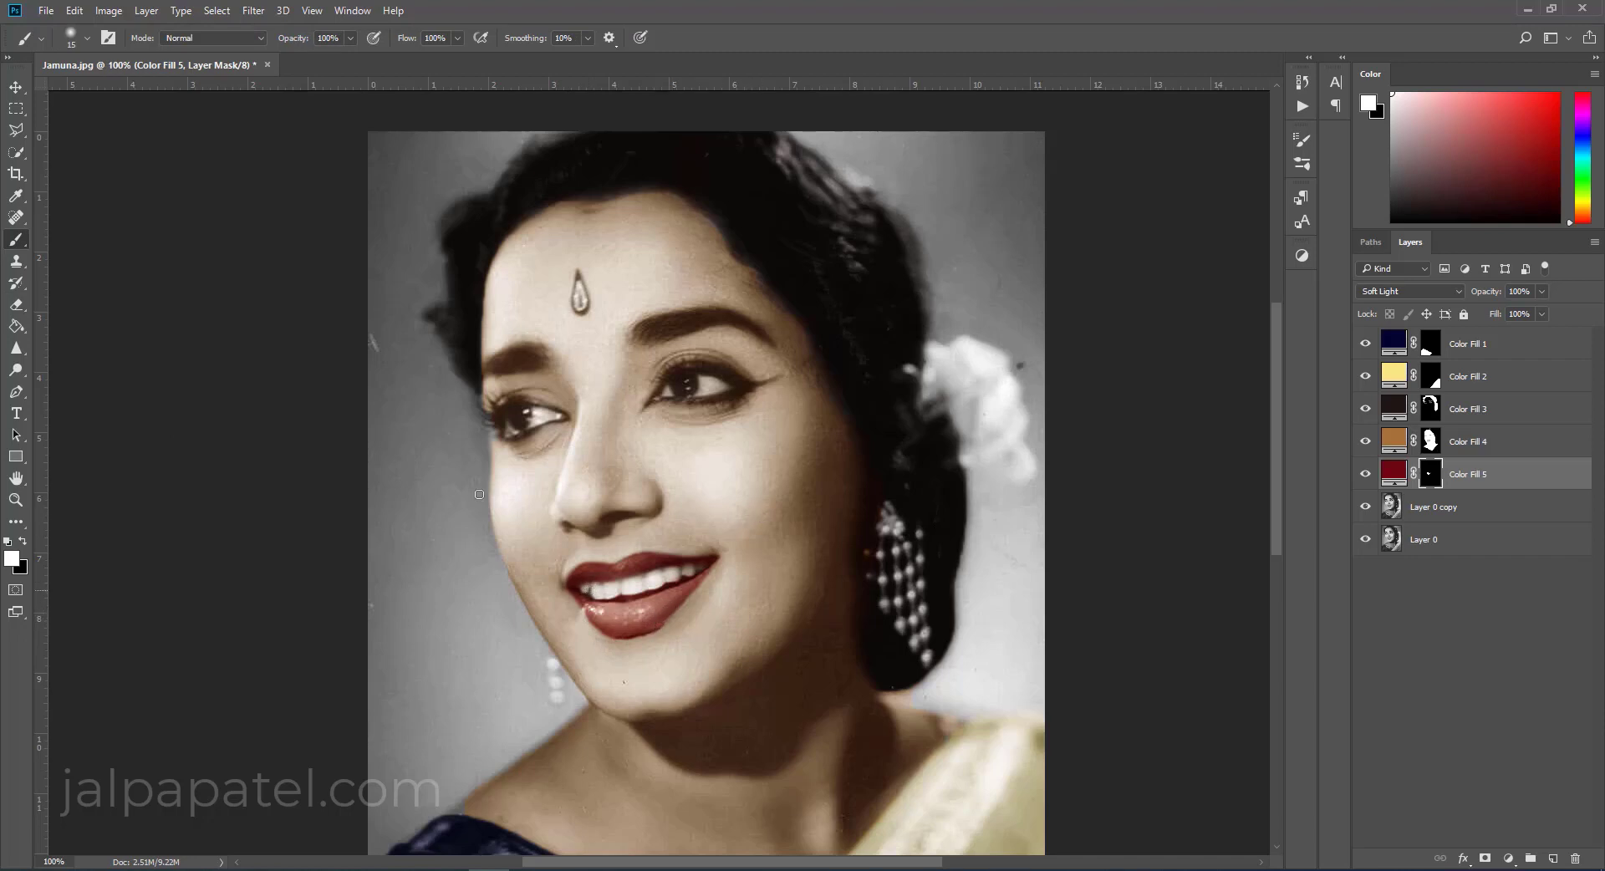
pyautogui.press('e')
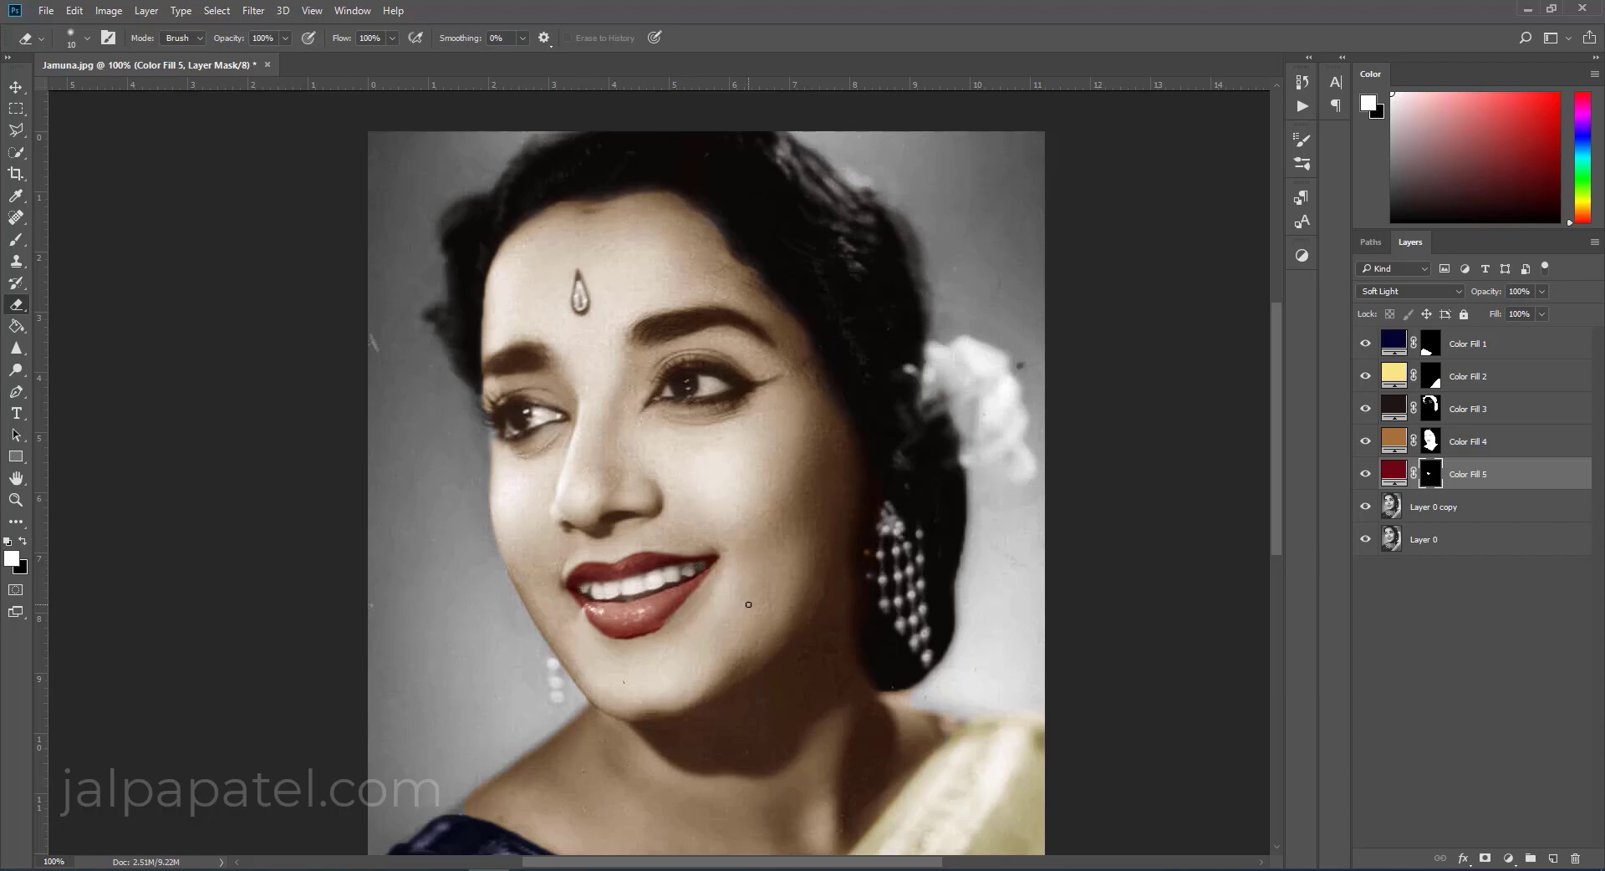
pyautogui.press('b')
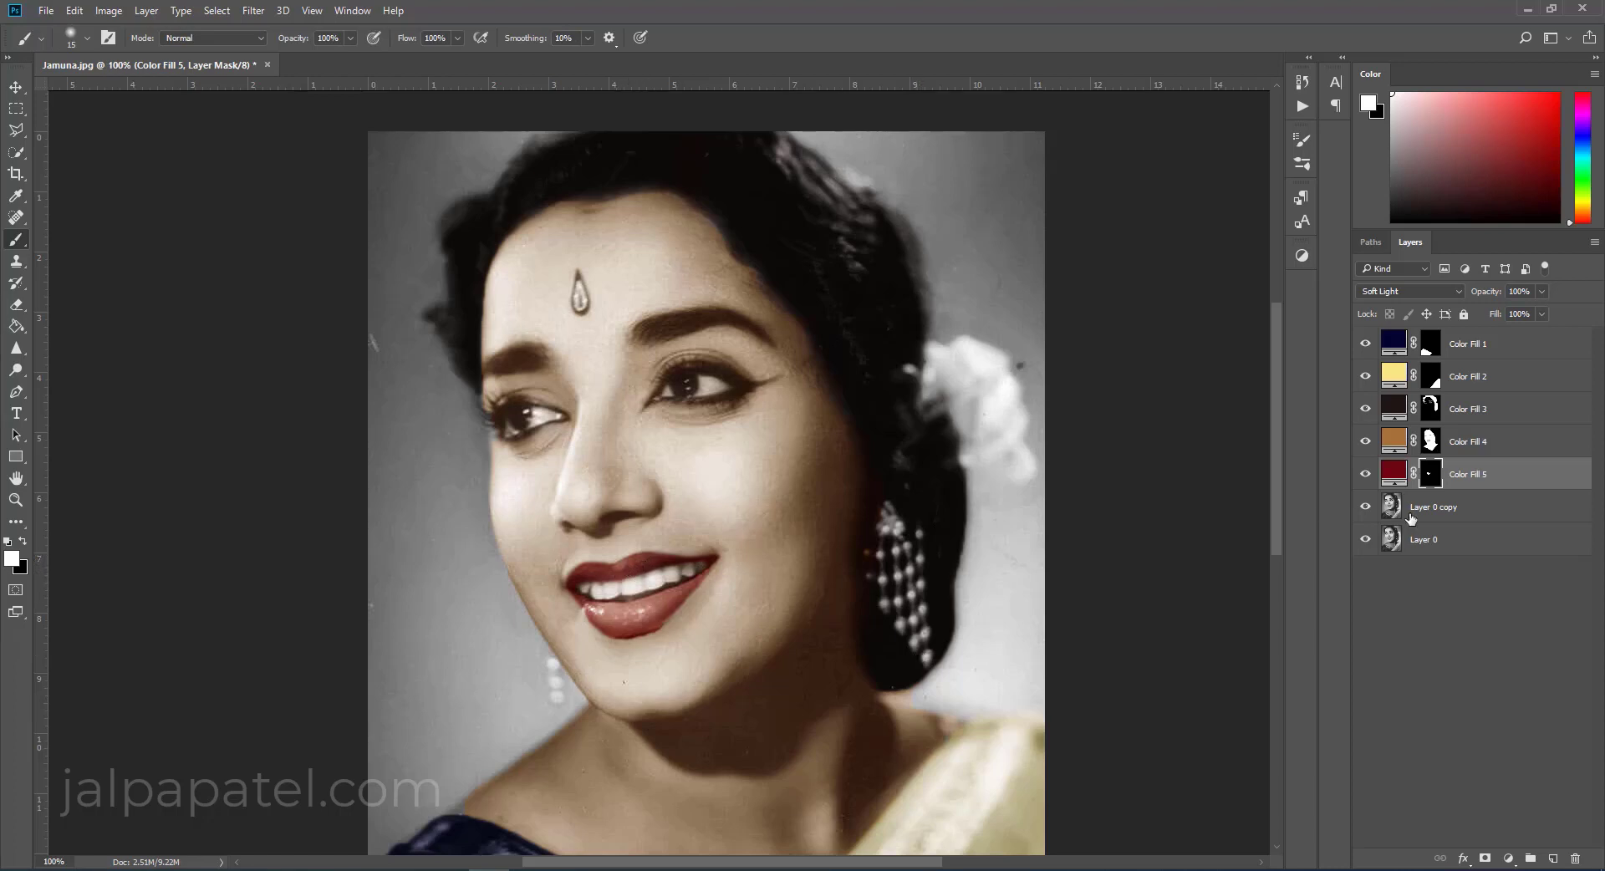
# Add a new layer above Layer 0 copy and set a light pink foreground colour.
pyautogui.click(1478, 507)
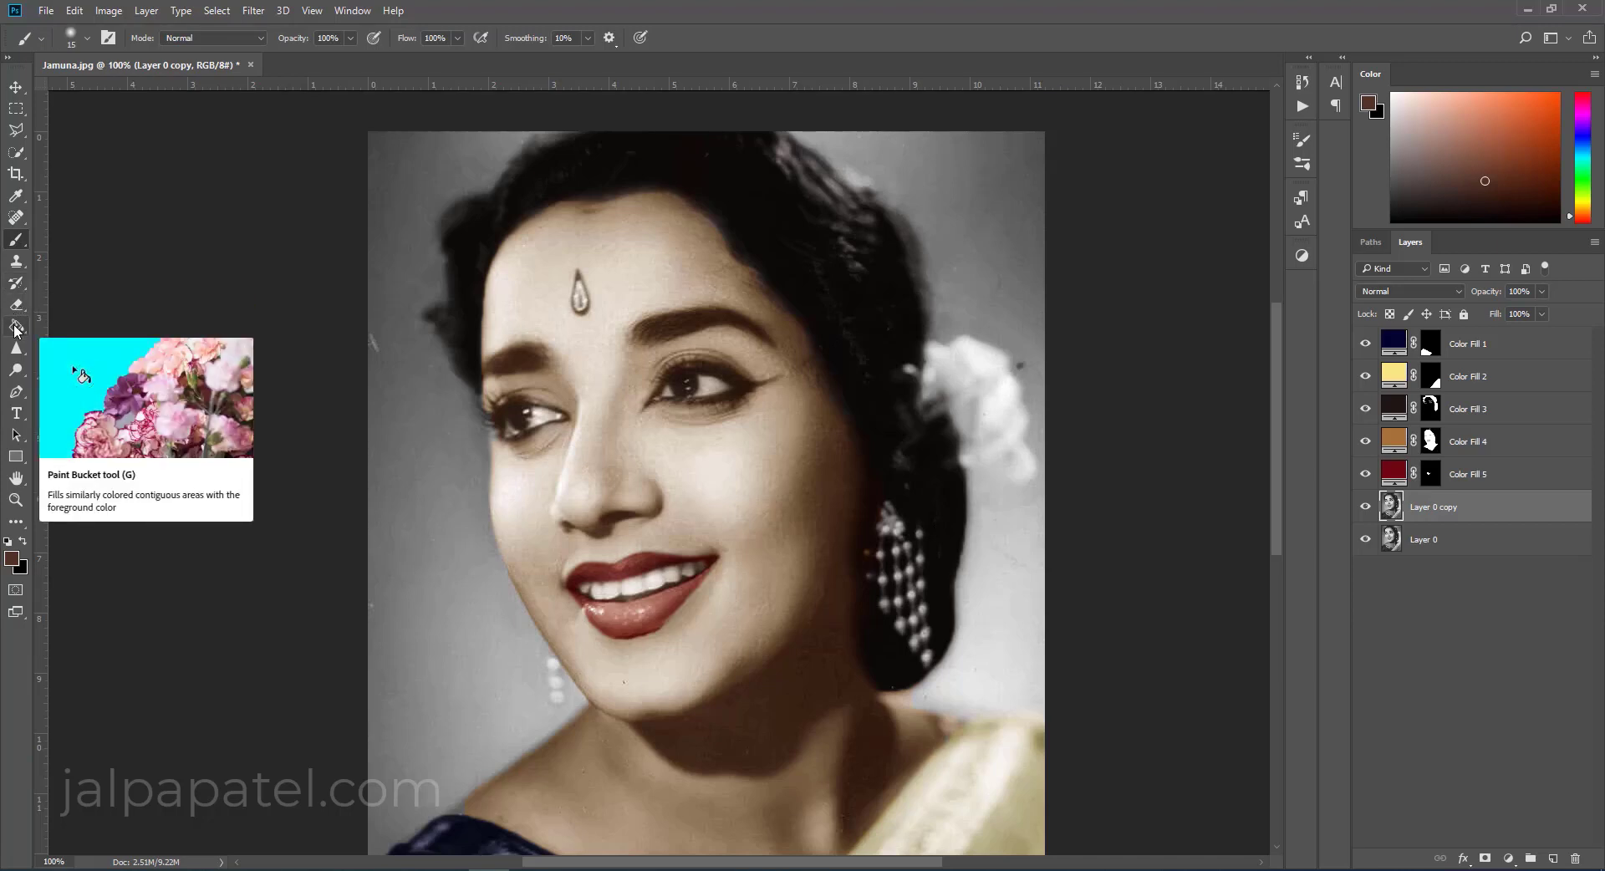
pyautogui.click(1552, 859)
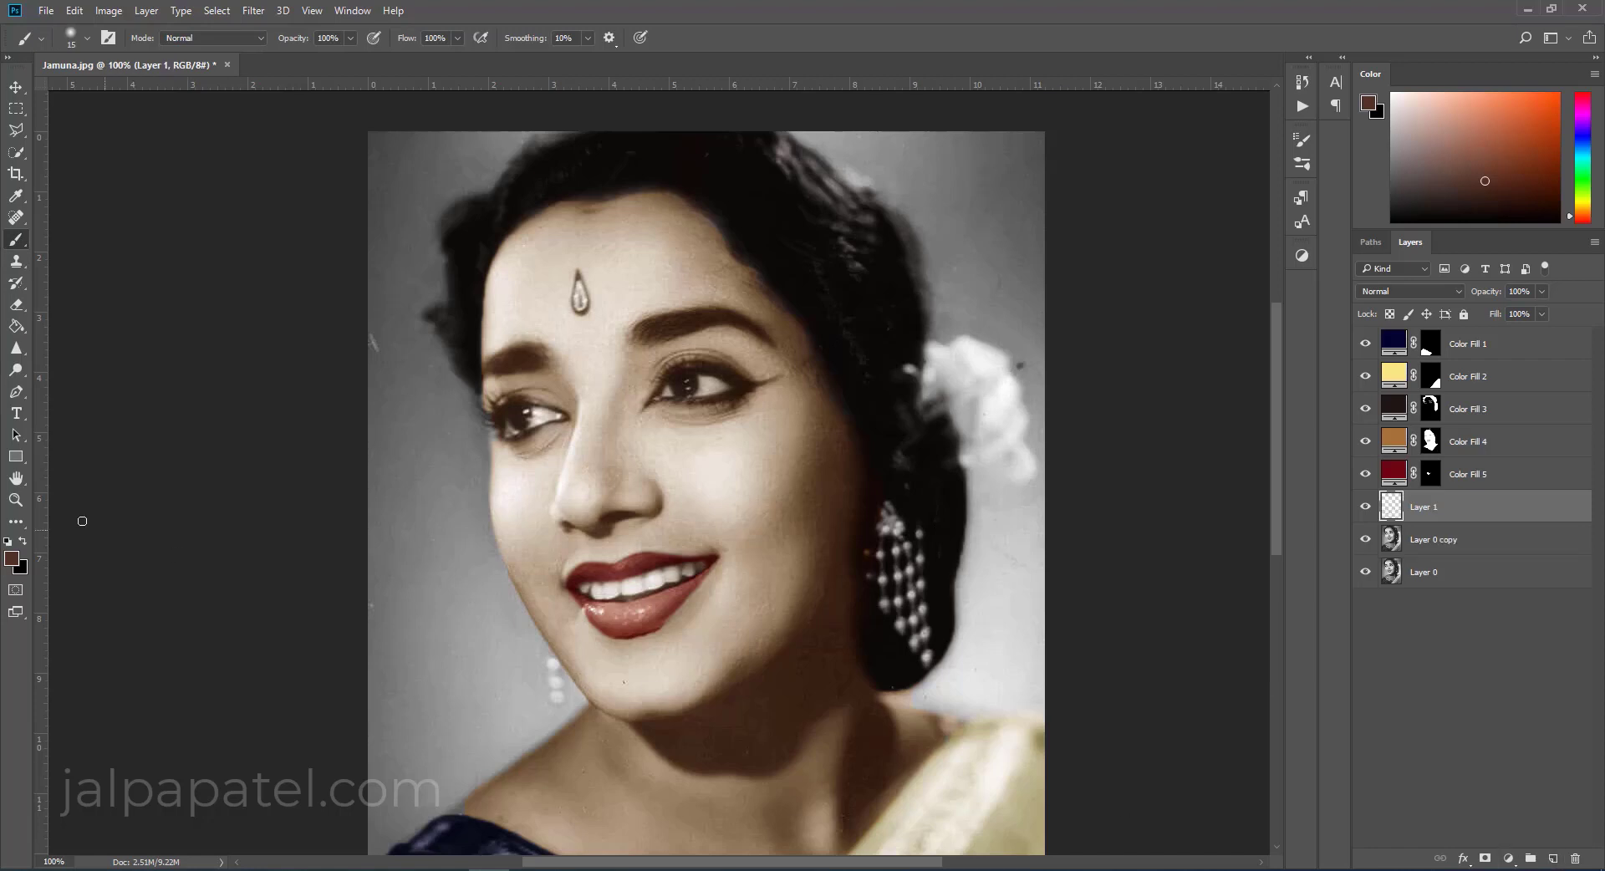
pyautogui.click(13, 560)
pyautogui.click(1324, 484)
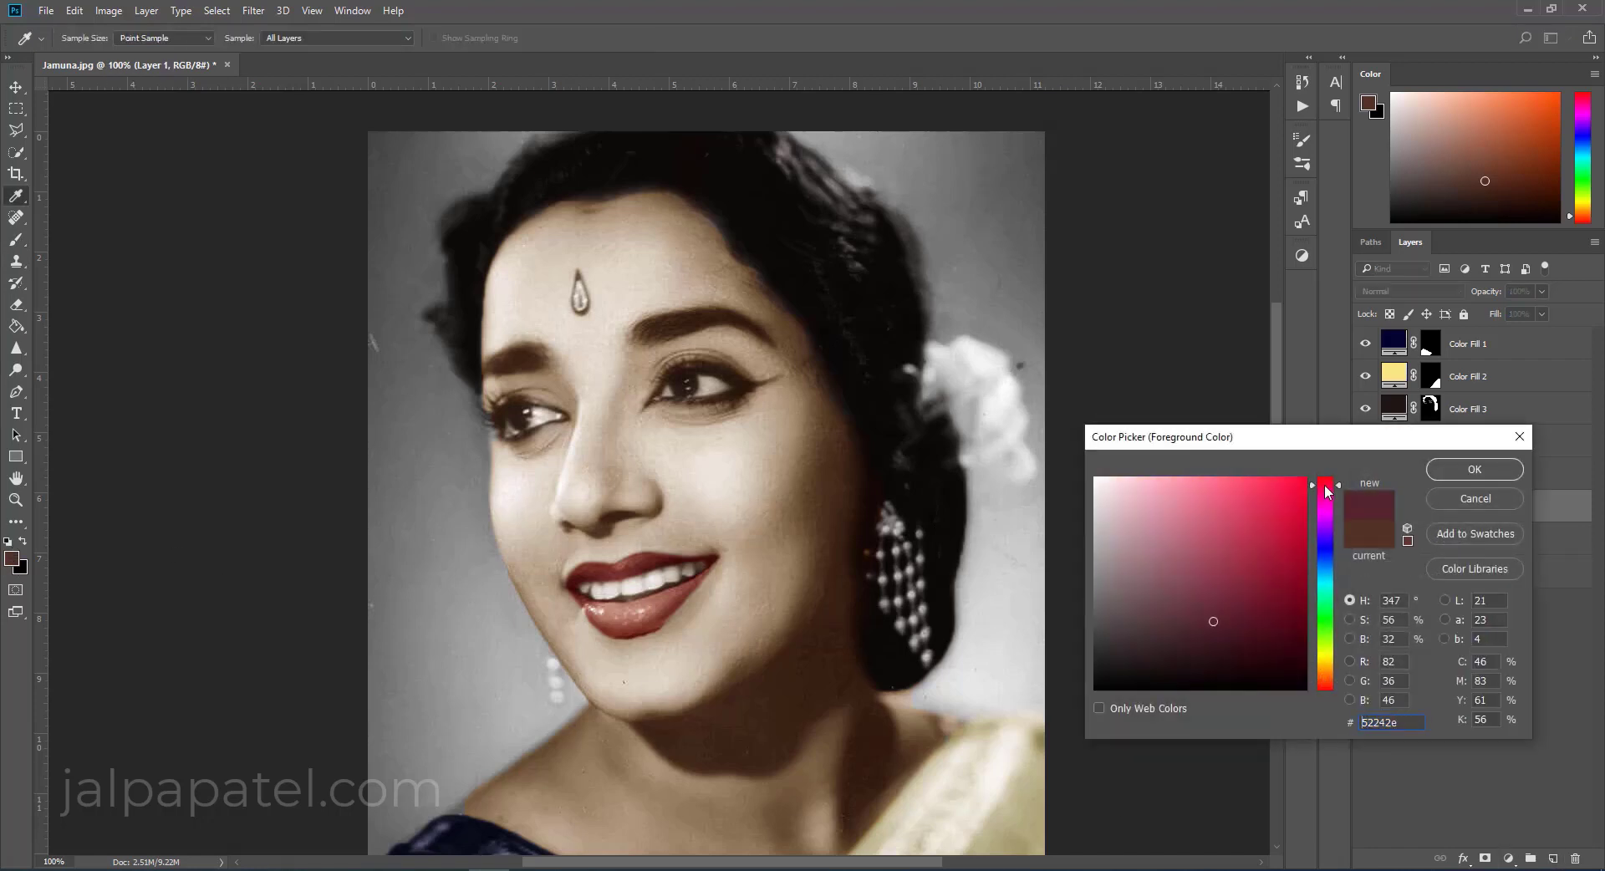
pyautogui.moveTo(1203, 485); pyautogui.dragTo(1212, 488)
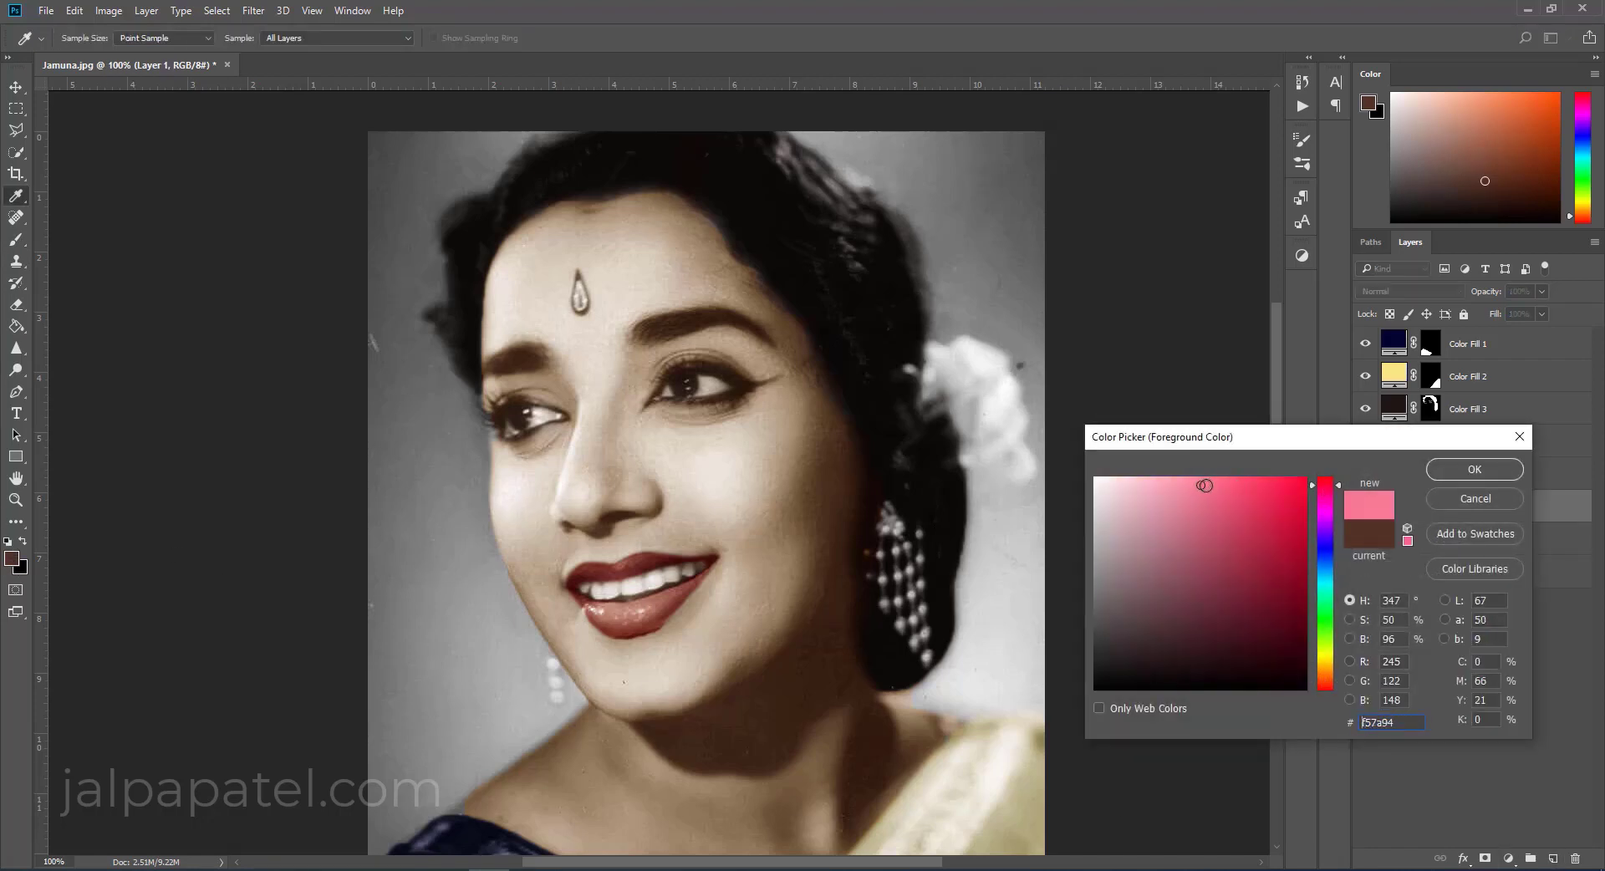
pyautogui.press('b')
pyautogui.click(1475, 469)
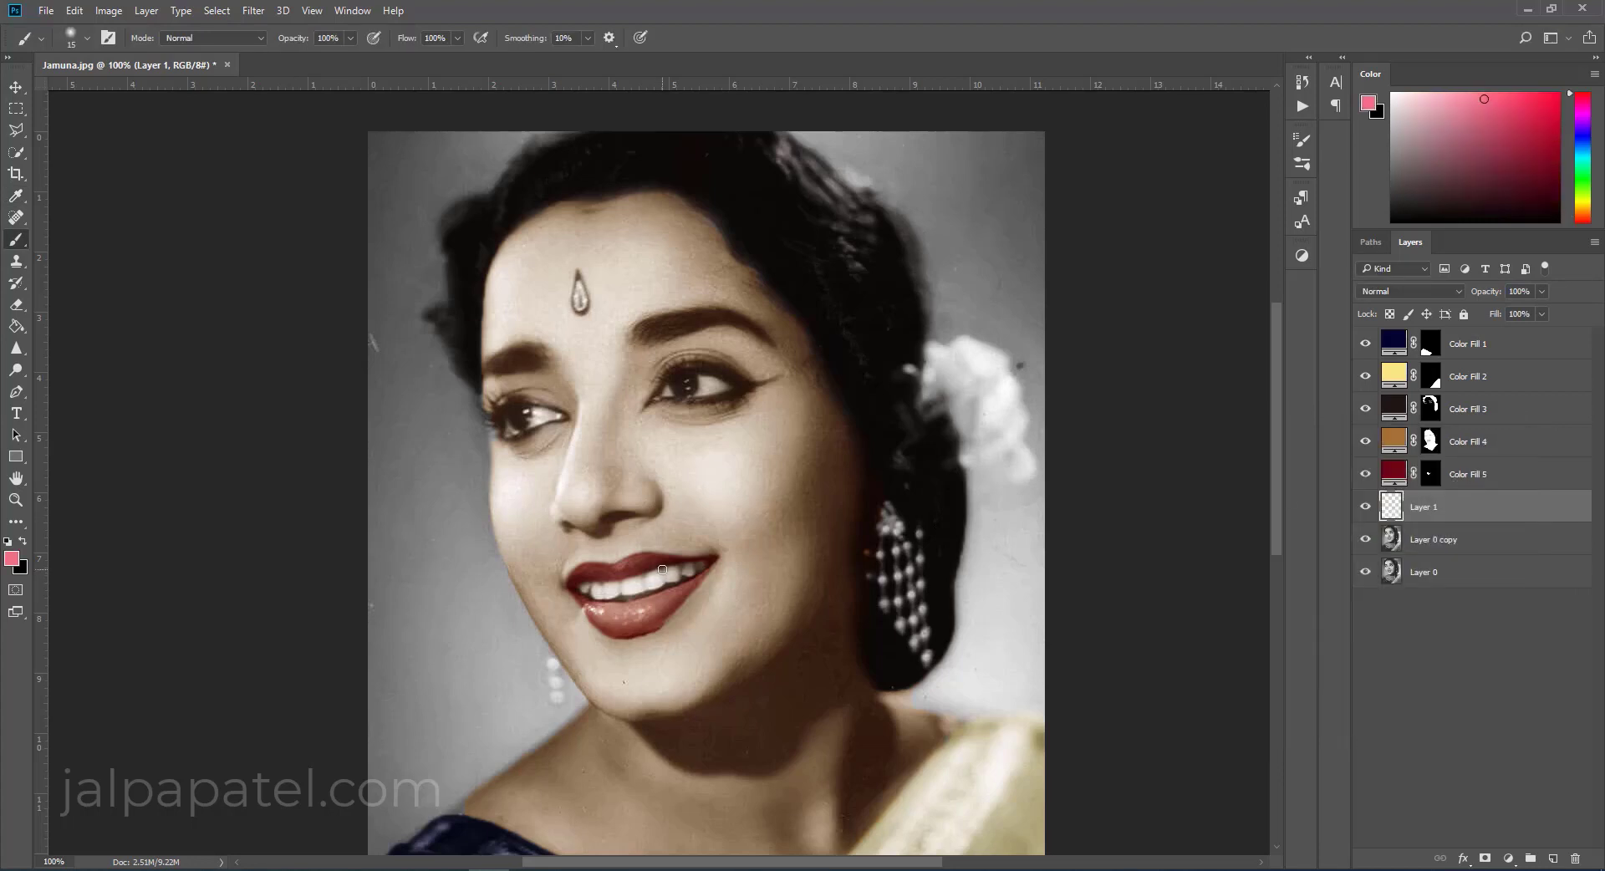
# Dab pink on the upper teeth, blend Layer 1 as Soft Light, and add empty Layer 2.
pyautogui.click(663, 570)
pyautogui.click(1435, 294)
pyautogui.click(1385, 471)
pyautogui.keyDown('ctrl'); pyautogui.click(1554, 858); pyautogui.keyUp('ctrl')
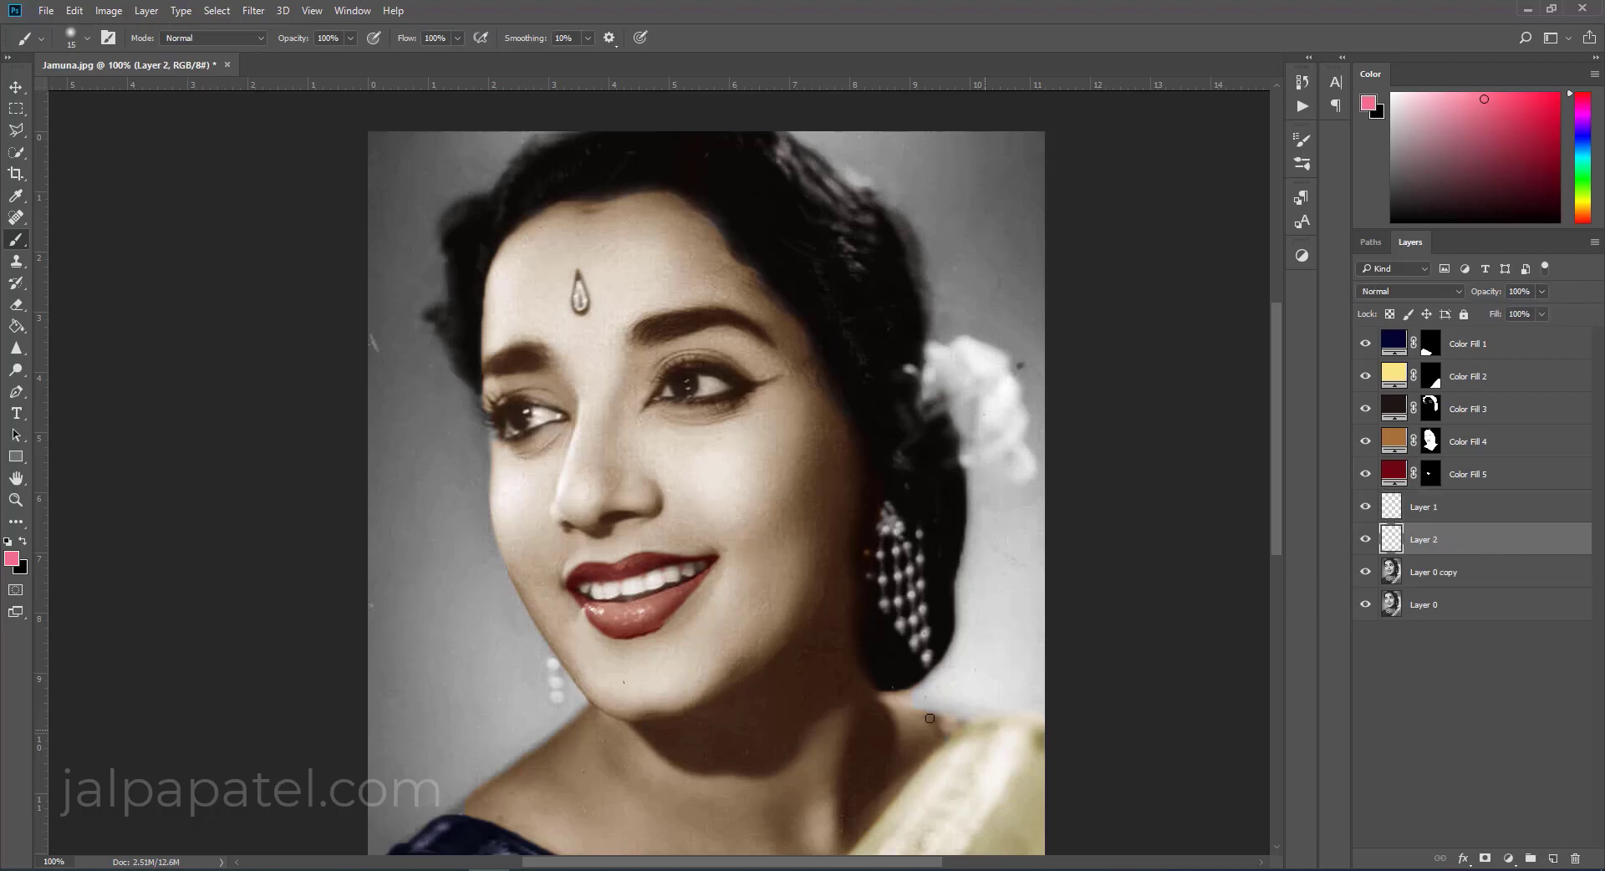
pyautogui.click(12, 559)
# Paint white across the upper teeth on Layer 2, blended as Soft Light at 12% opacity.
pyautogui.click(1095, 478)
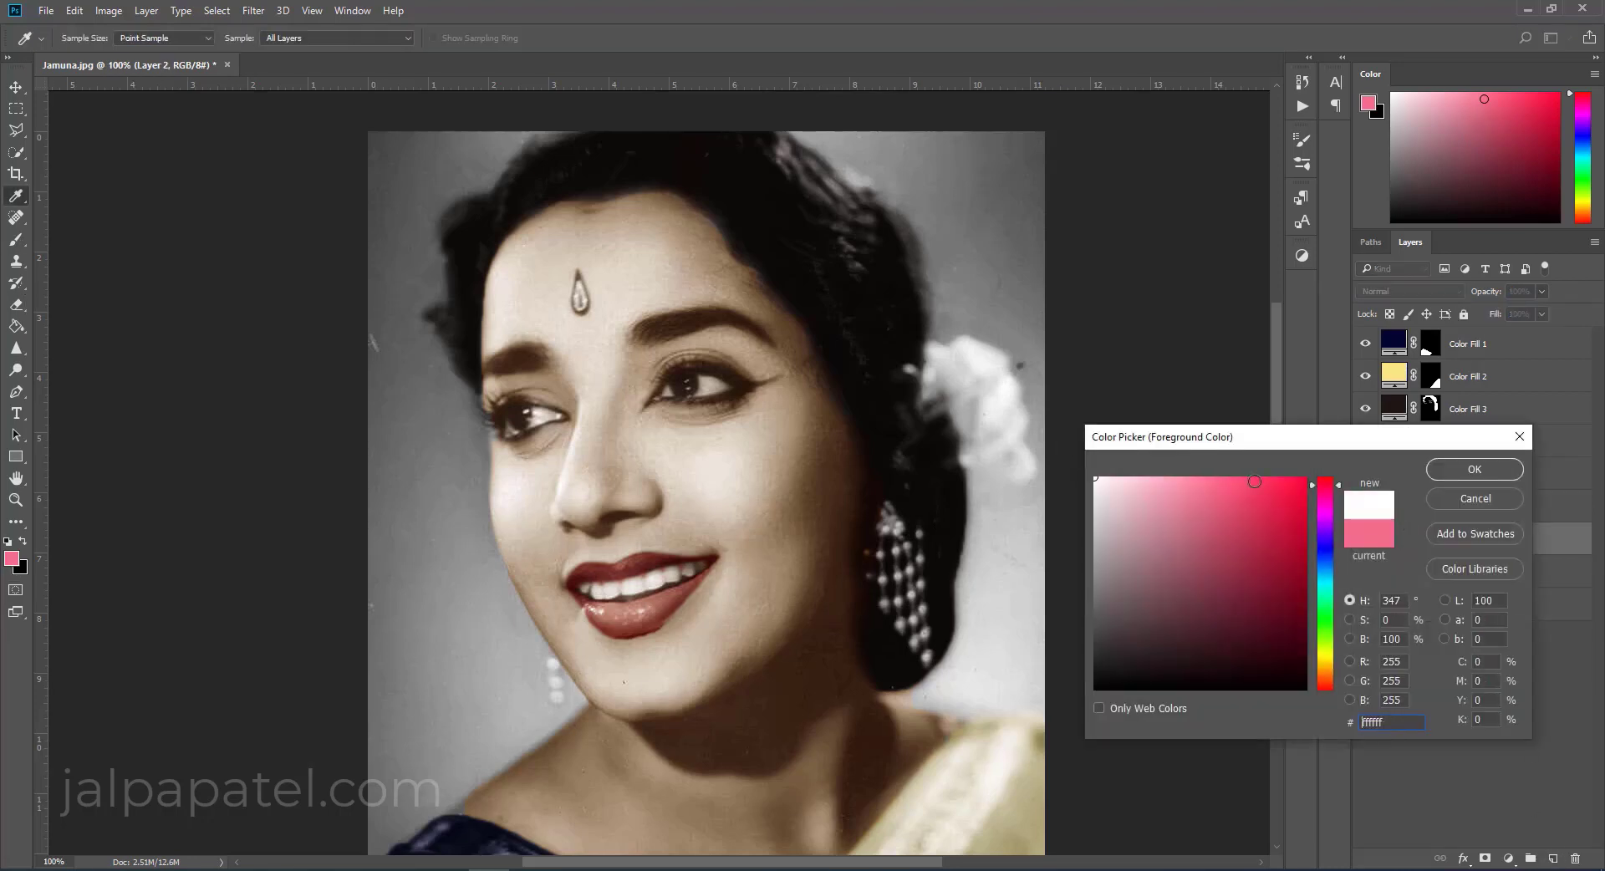
pyautogui.press('Return')
pyautogui.moveTo(585, 590); pyautogui.dragTo(707, 571)
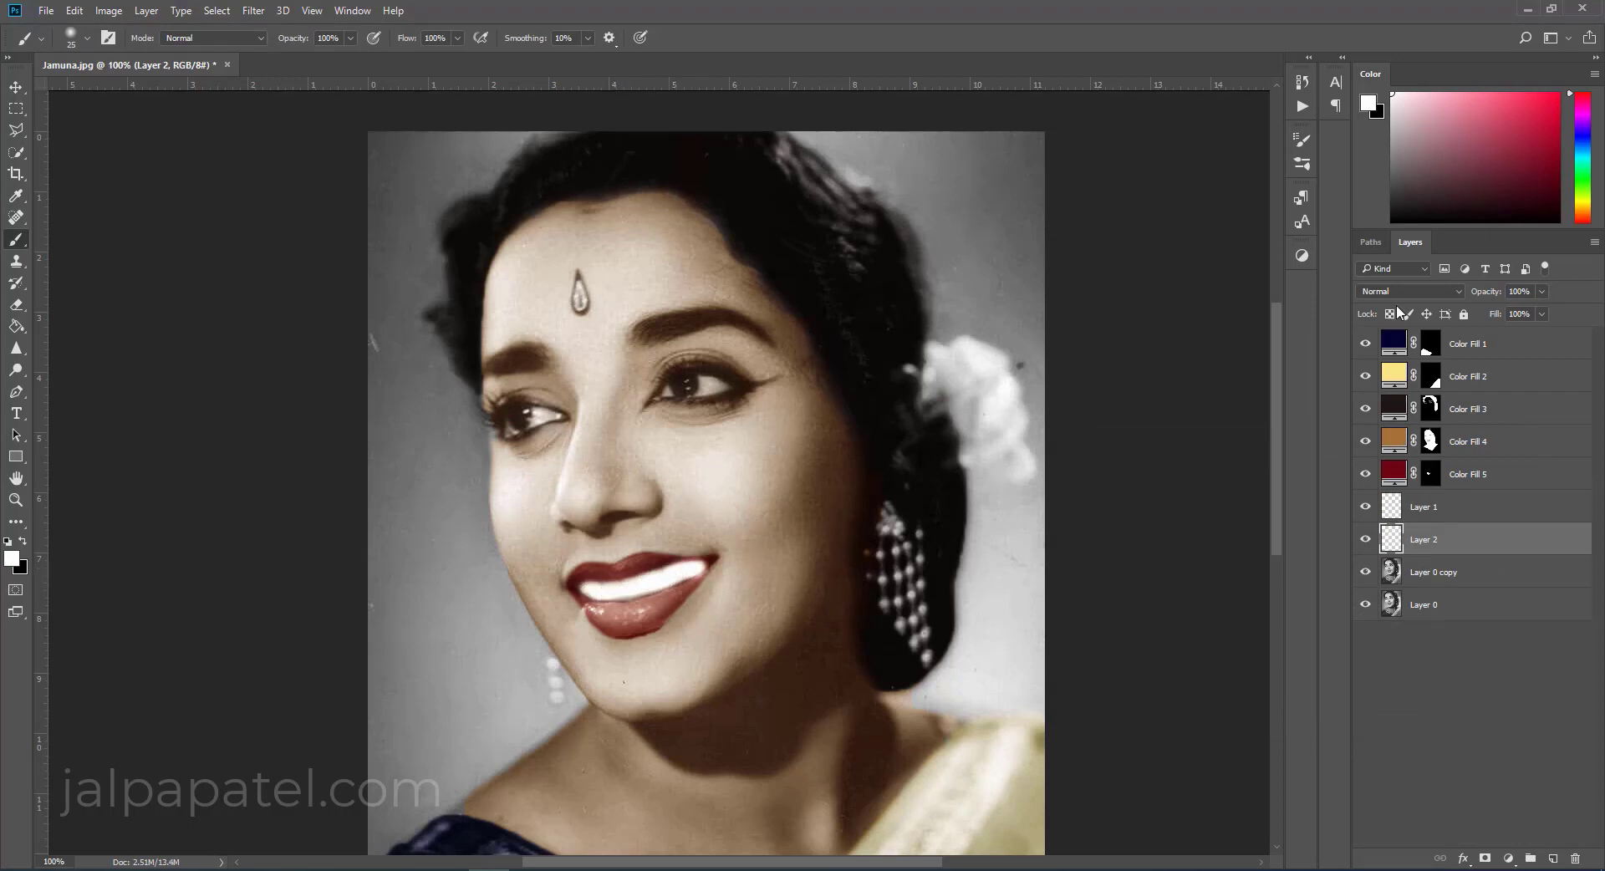
pyautogui.click(1411, 291)
pyautogui.click(1421, 465)
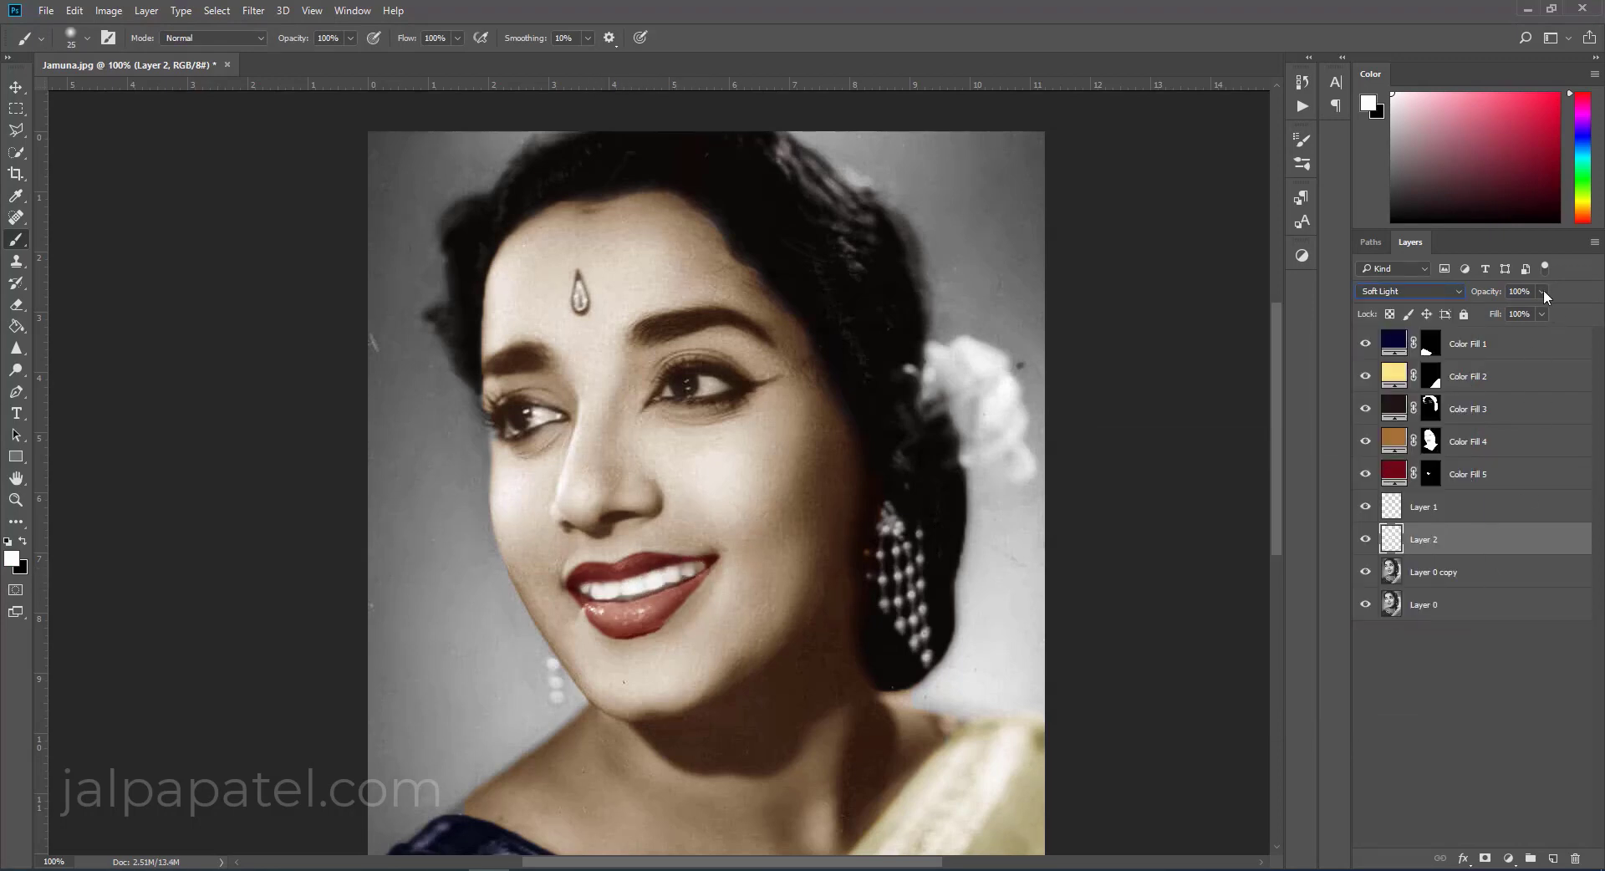
pyautogui.moveTo(1495, 314)
pyautogui.mouseDown()
pyautogui.moveTo(1431, 330)
pyautogui.moveTo(1475, 314)
pyautogui.mouseUp()
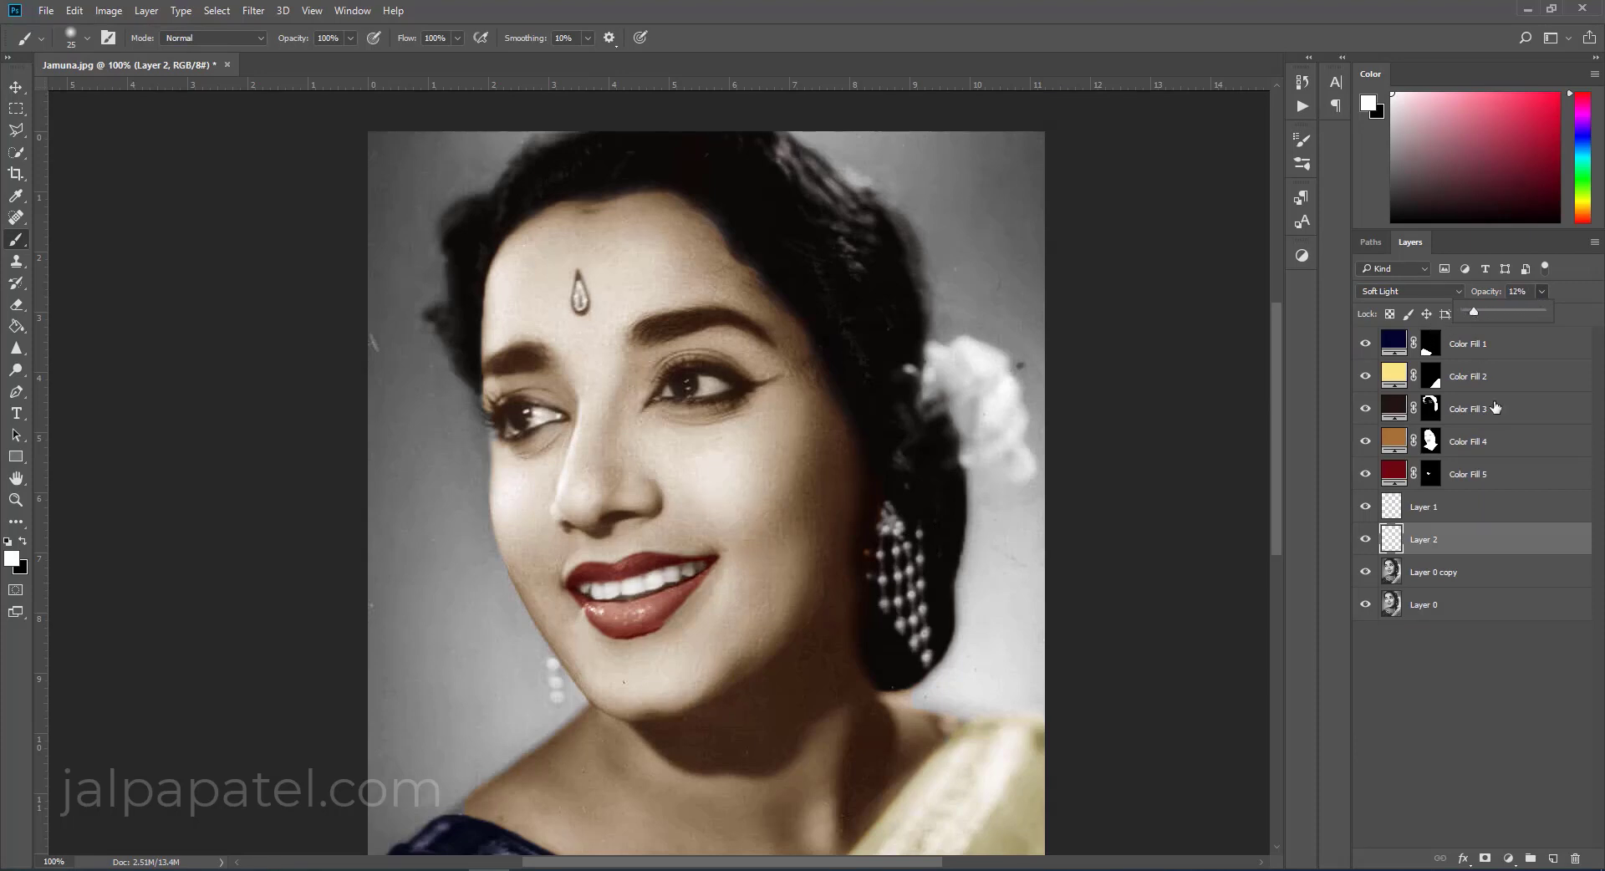
pyautogui.press('Return')
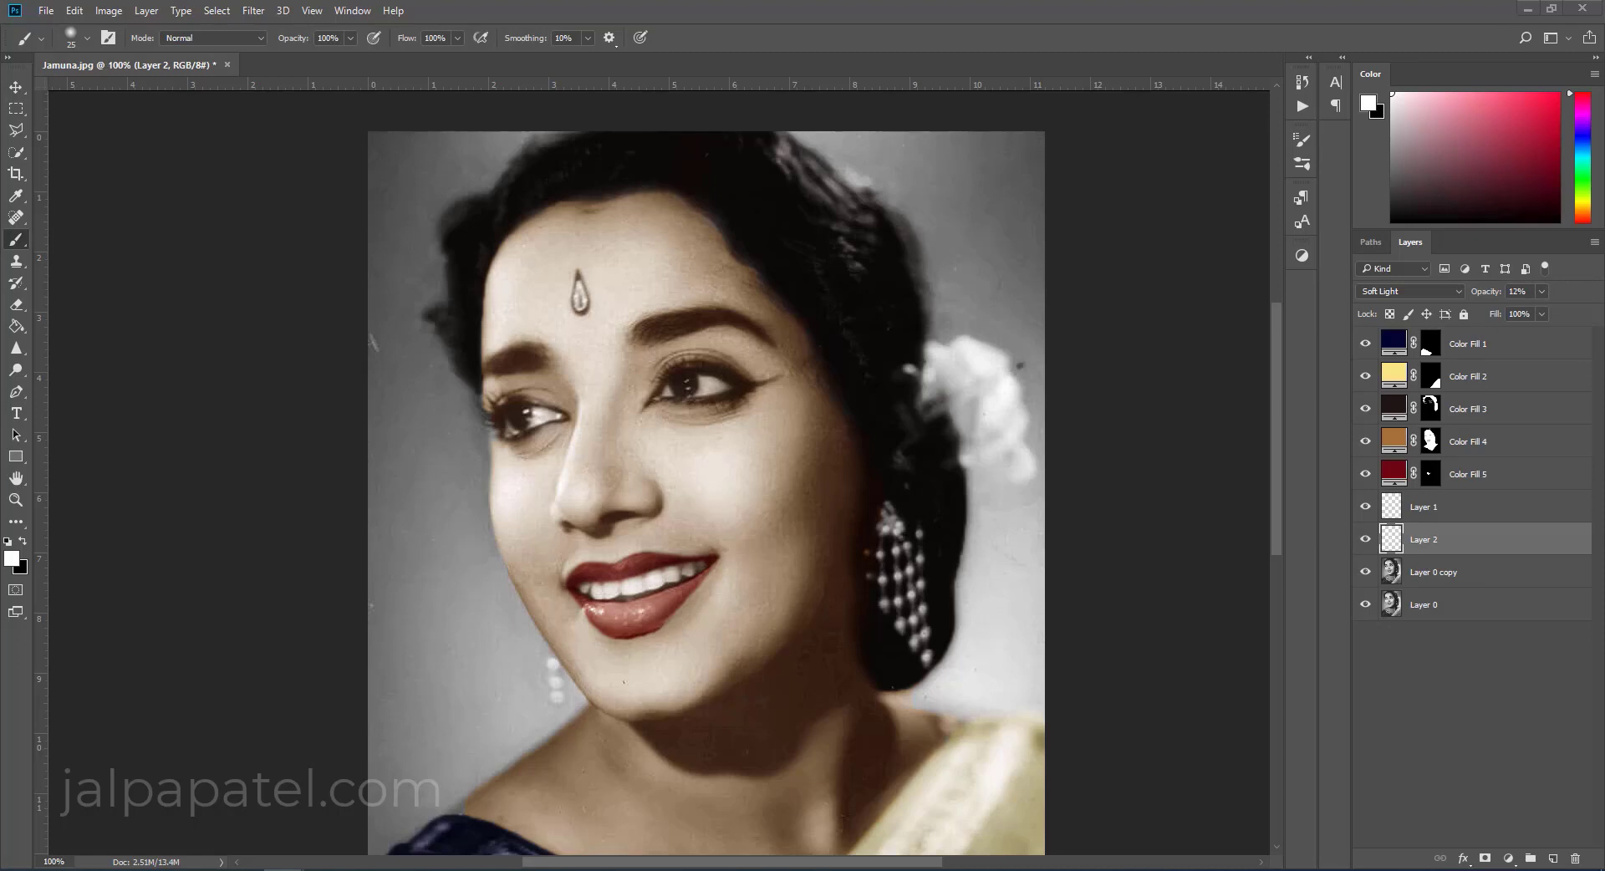
pyautogui.hotkey('ctrl', '-')
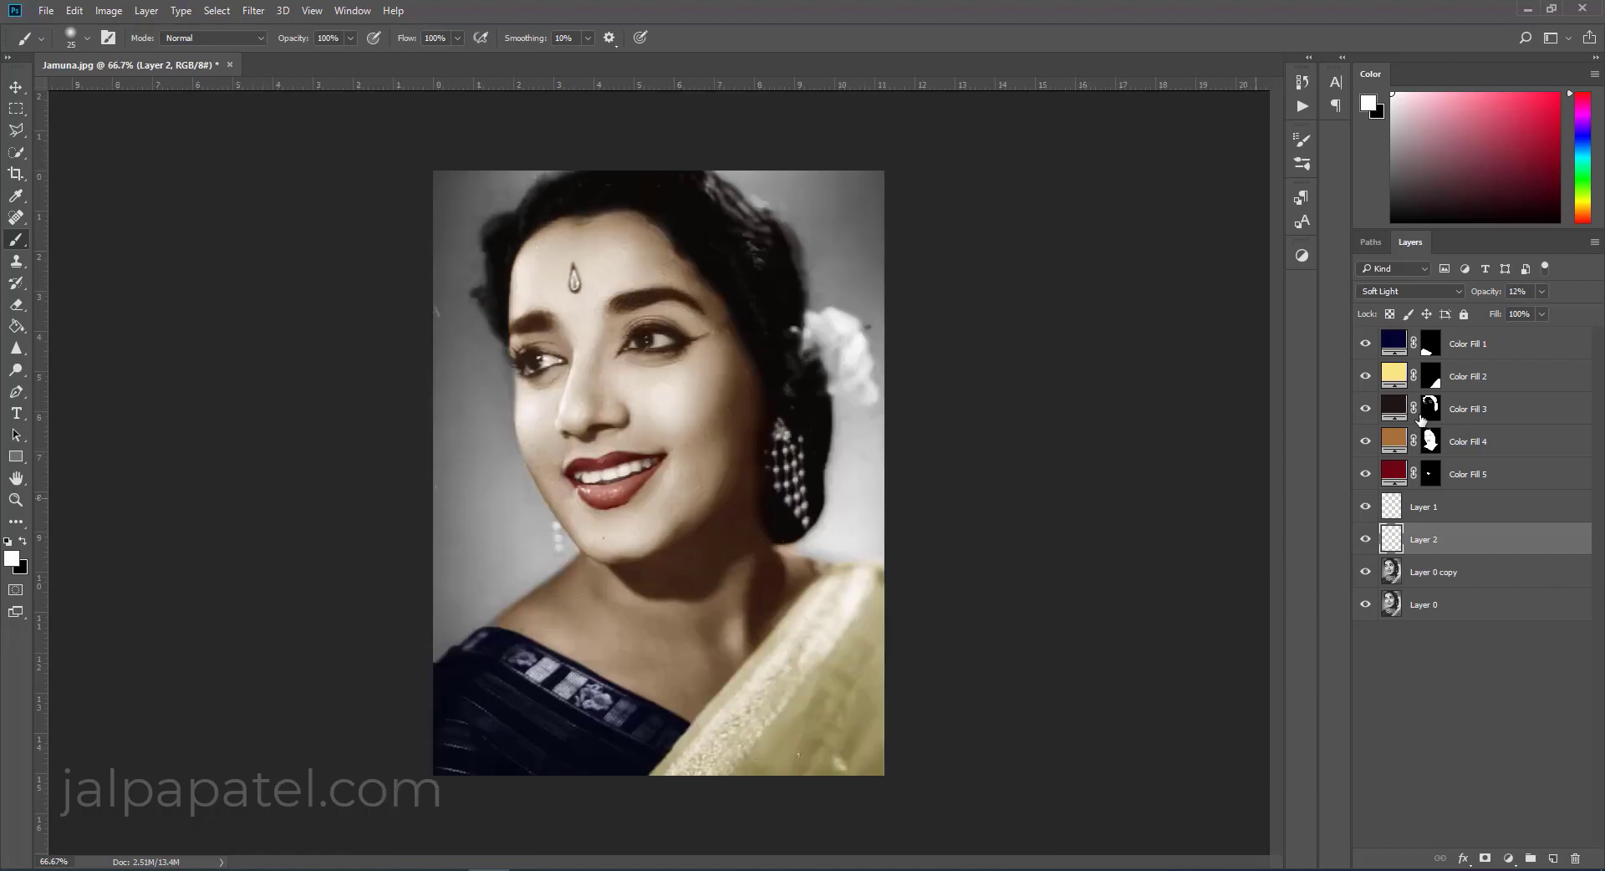
# Paint the forehead bindi red on the Color Fill 5 mask.
pyautogui.click(1366, 443)
pyautogui.click(1430, 475)
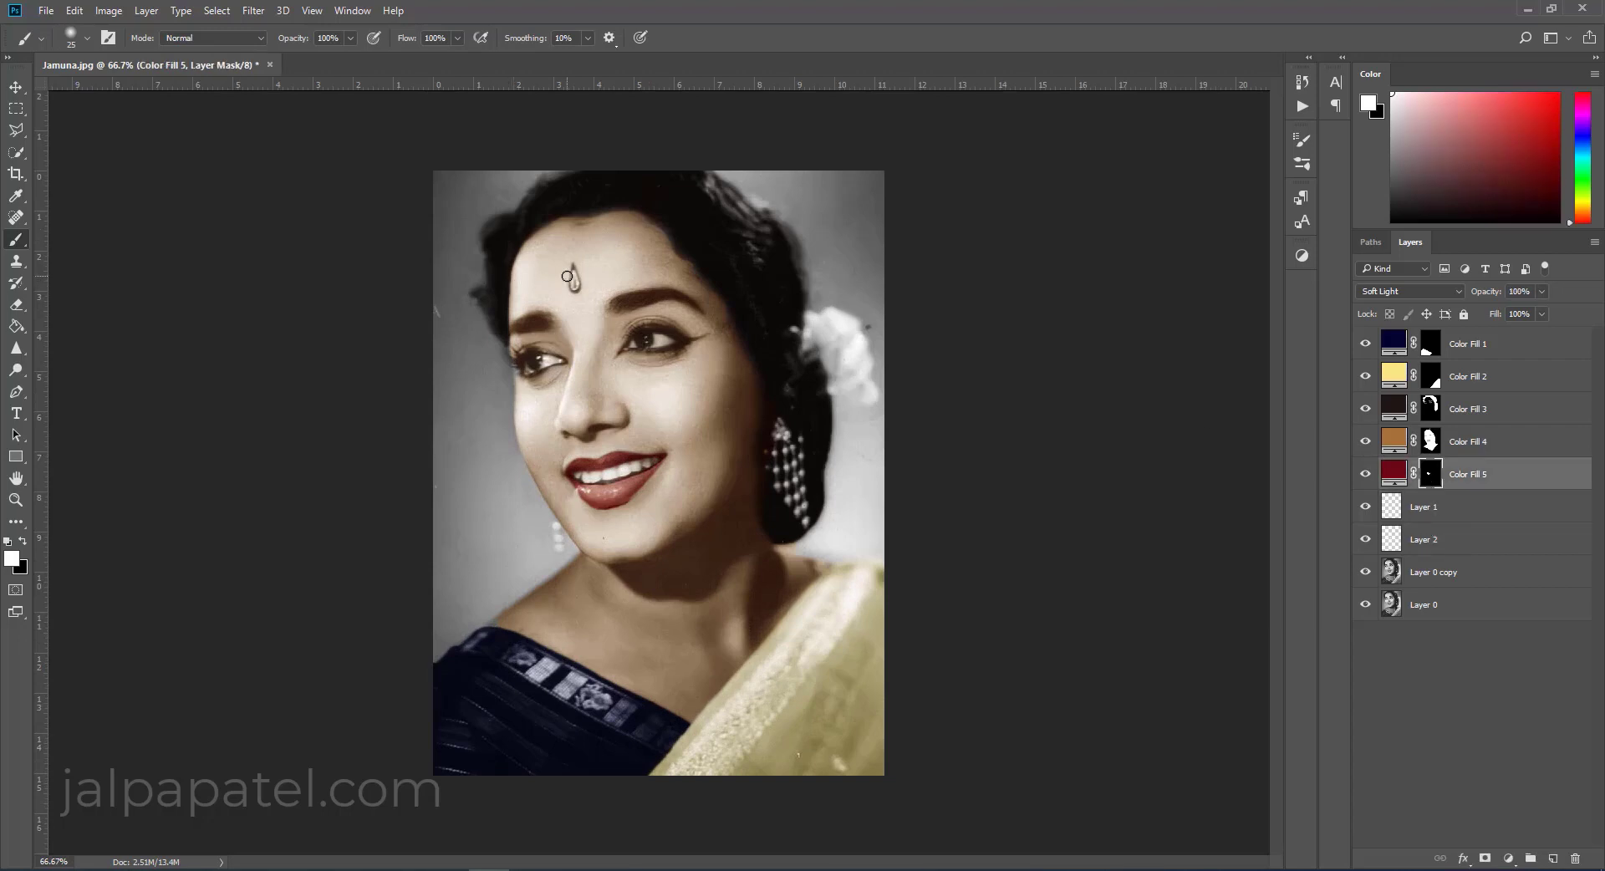
pyautogui.moveTo(580, 275); pyautogui.dragTo(575, 284)
# Erase the pinkish halo around the bindi at 200% zoom with a size-9 eraser.
pyautogui.hotkey('ctrl', '+')
pyautogui.hotkey('ctrl', '+')
pyautogui.scroll(5, 664, 585)
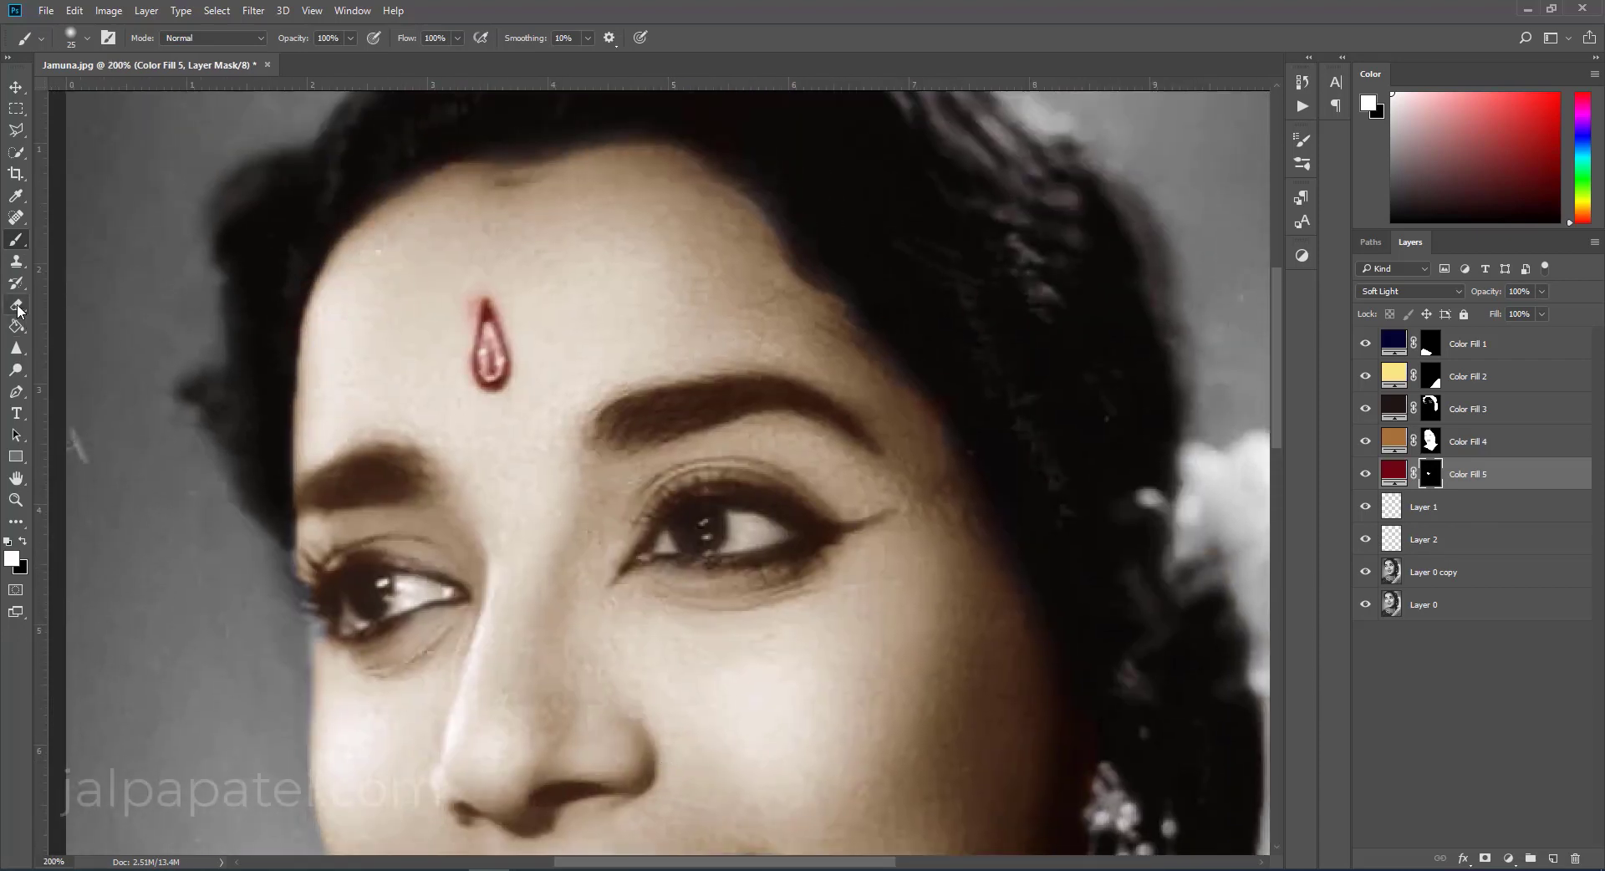
pyautogui.click(16, 304)
pyautogui.press('[')
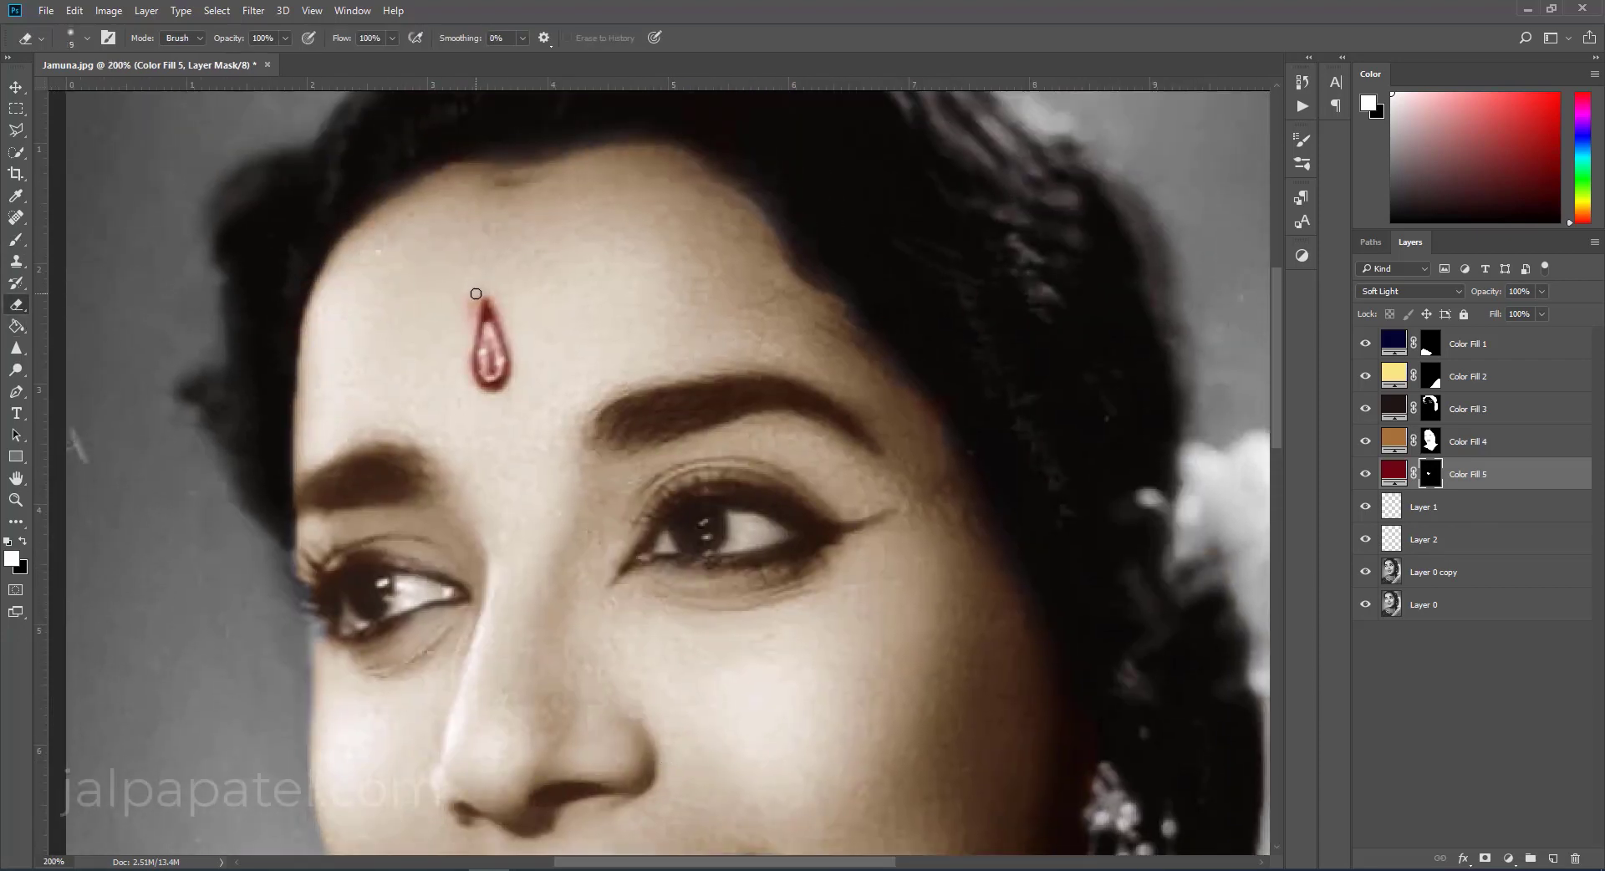
pyautogui.moveTo(476, 287); pyautogui.dragTo(463, 321)
pyautogui.hotkey('ctrl', '-')
pyautogui.hotkey('ctrl', '-')
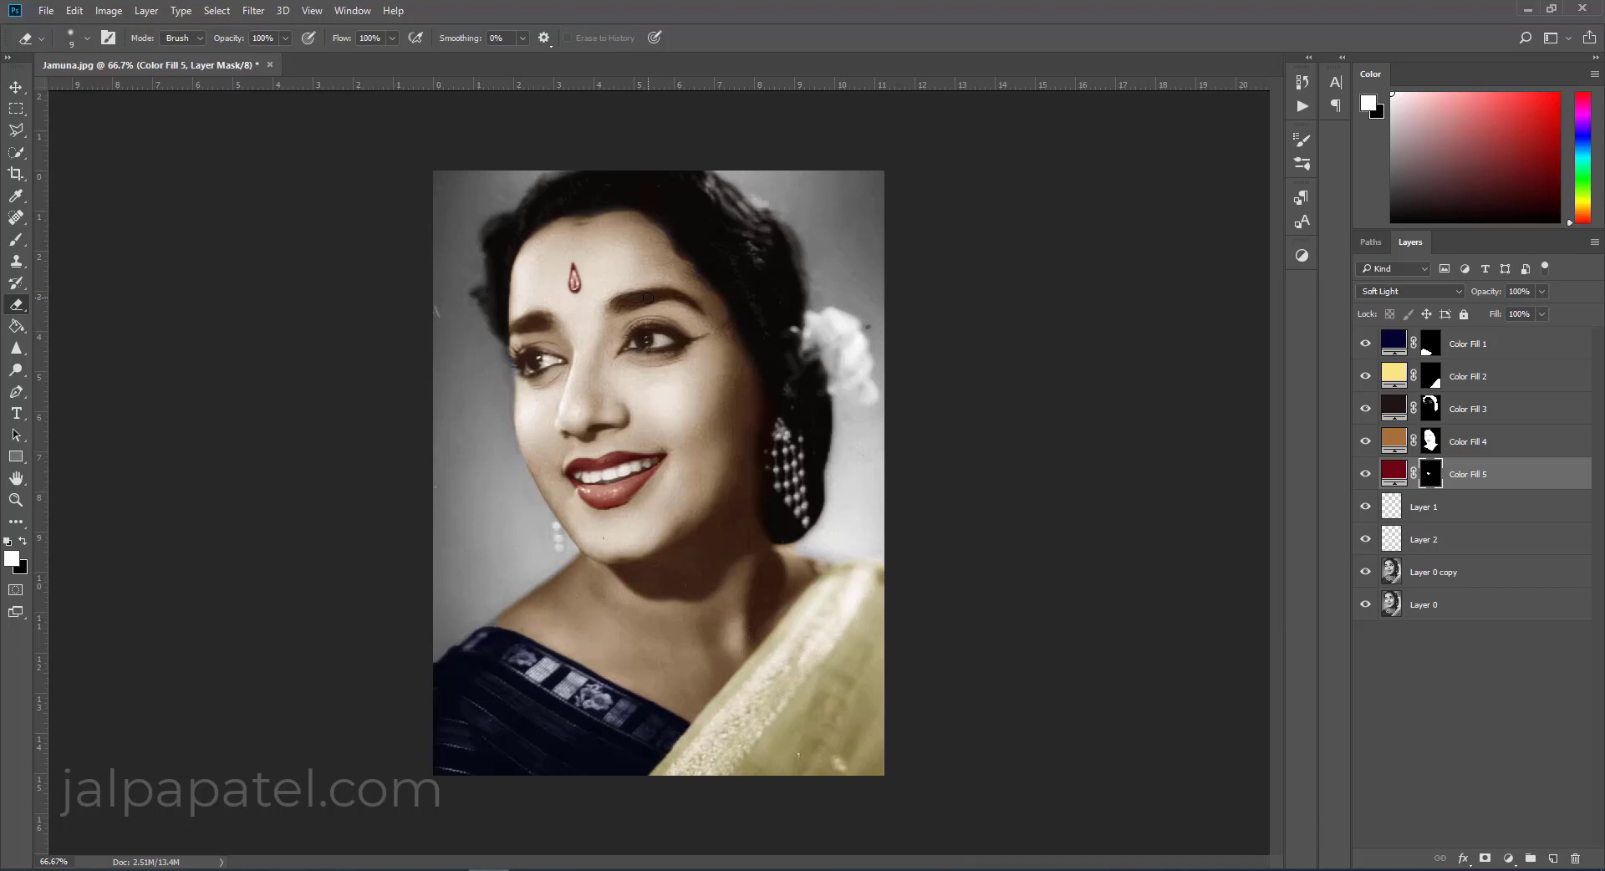
# Shift the Color Fill 4 skin colour slightly redder.
pyautogui.doubleClick(1394, 440)
pyautogui.moveTo(1325, 677); pyautogui.dragTo(1330, 675)
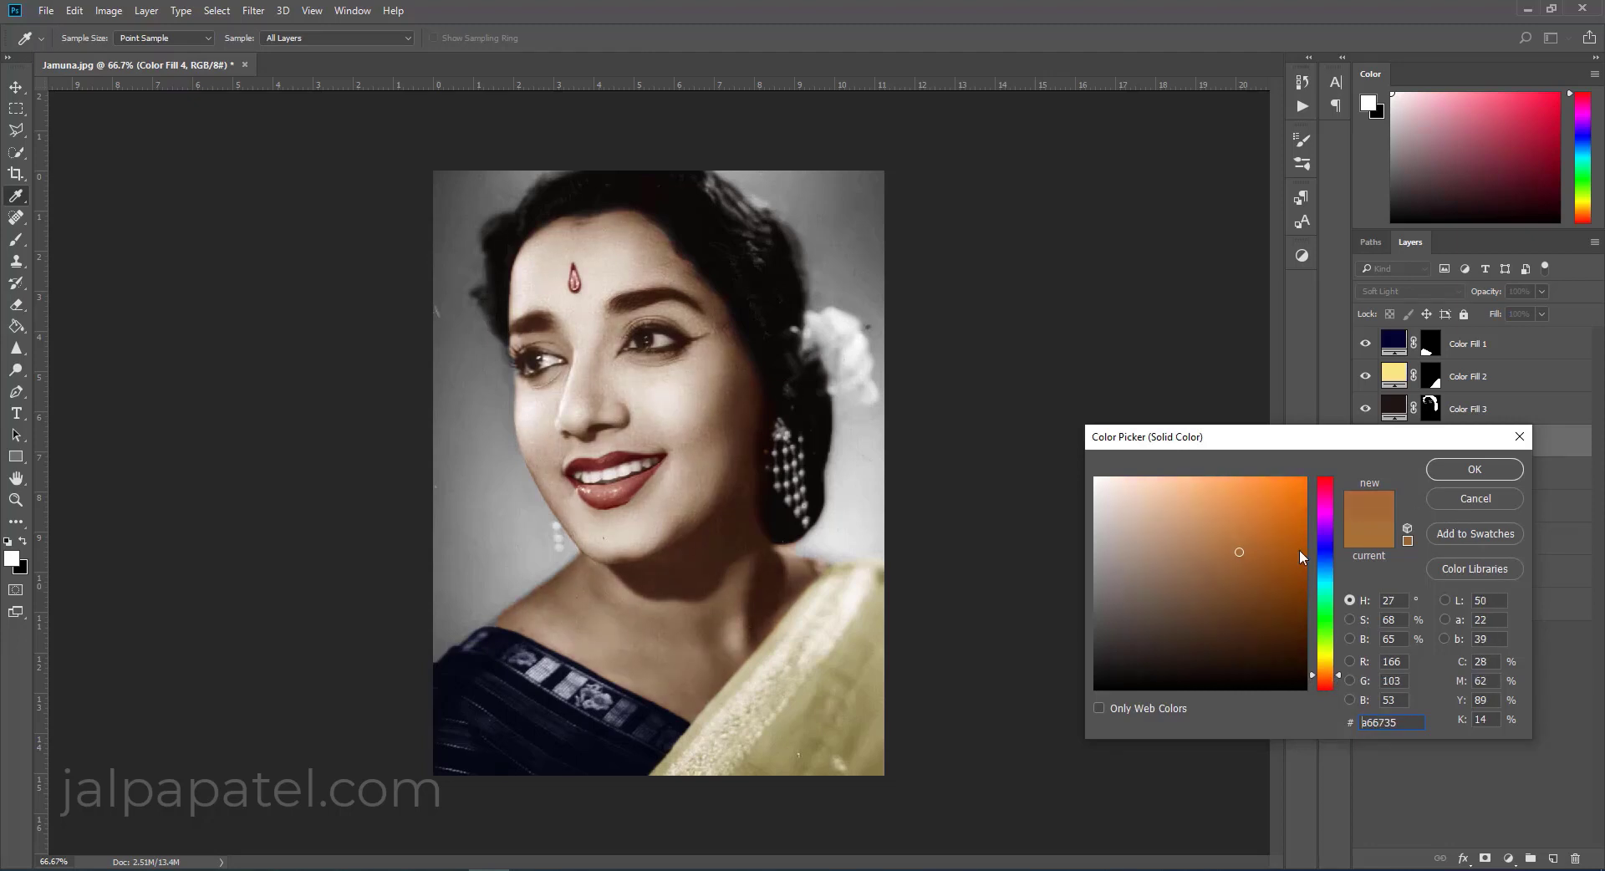
pyautogui.hotkey('ctrl', '-')
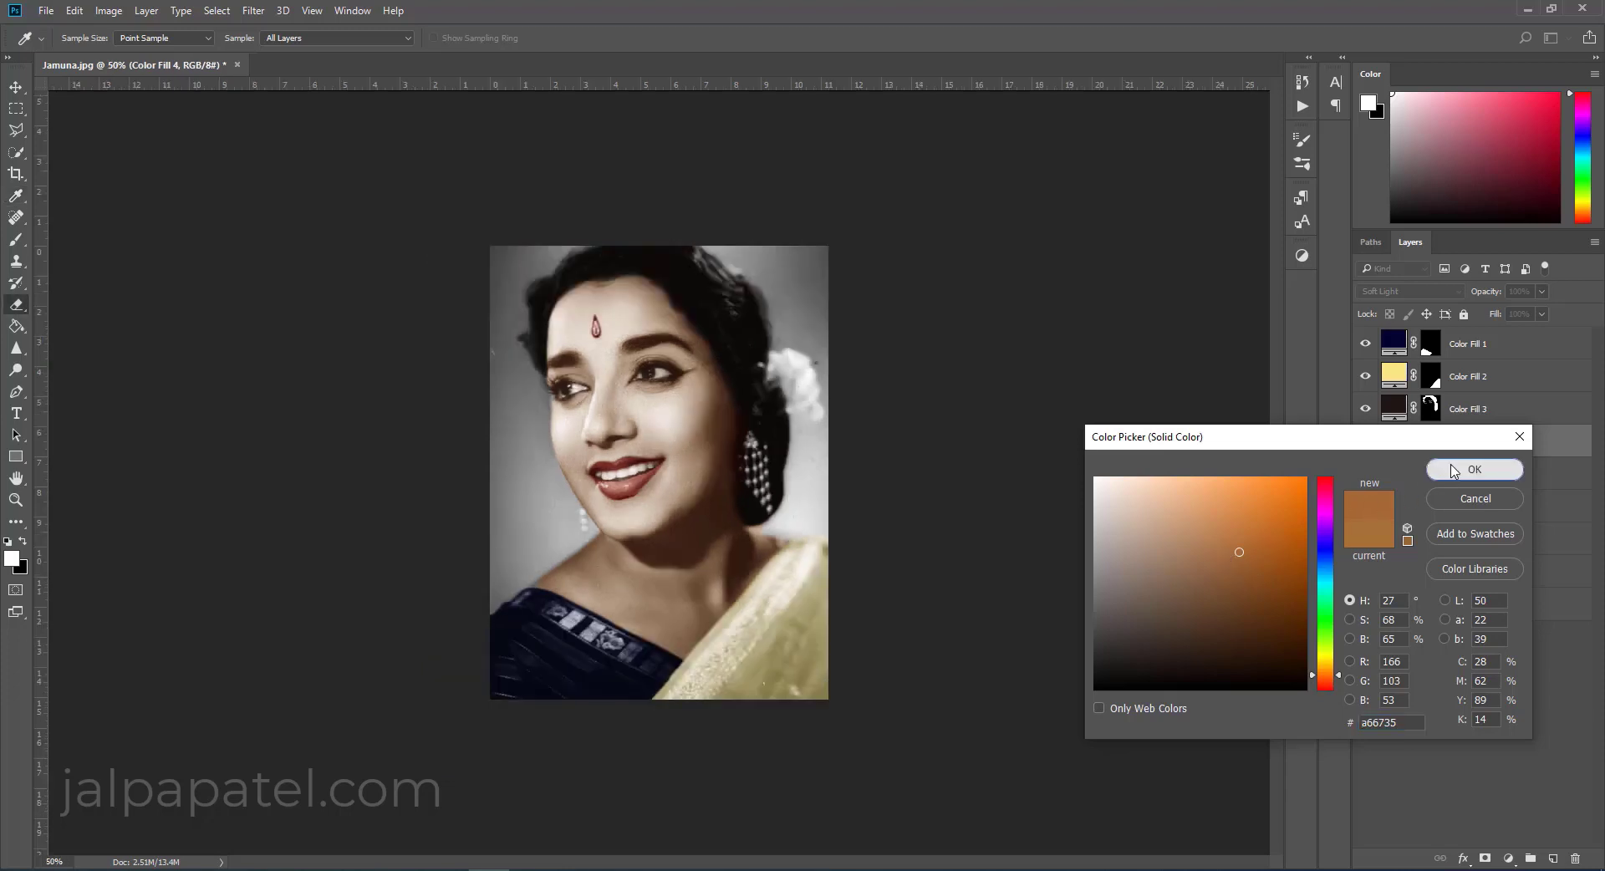
pyautogui.click(1474, 469)
# Add a new empty Layer 3 and pick a dark brown paint colour sampled from the photo.
pyautogui.click(1553, 859)
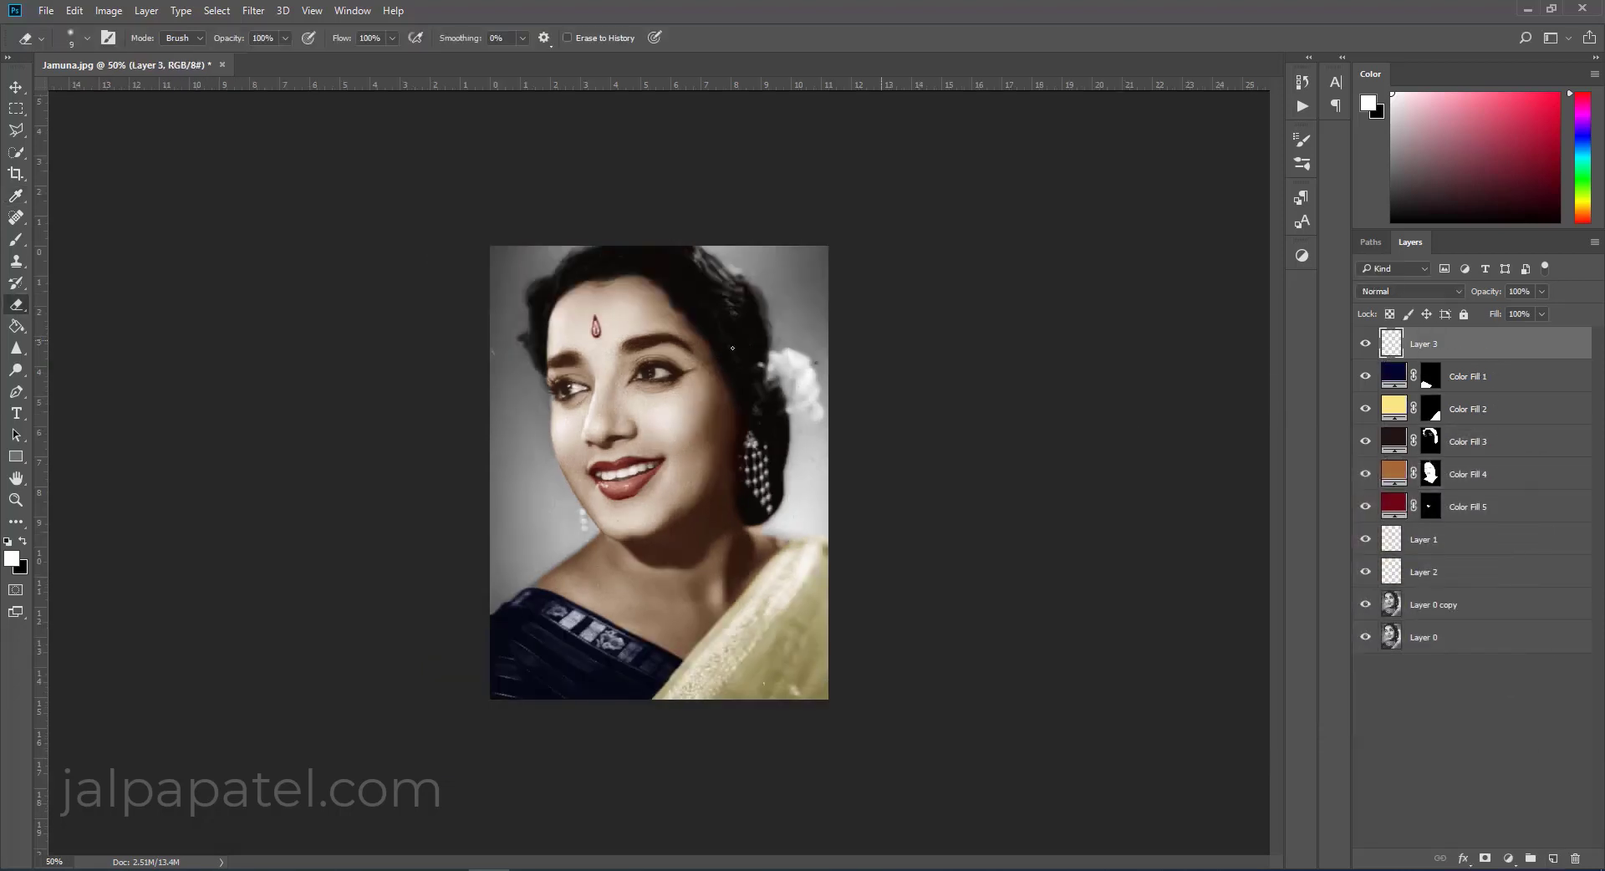
pyautogui.click(13, 564)
pyautogui.click(579, 555)
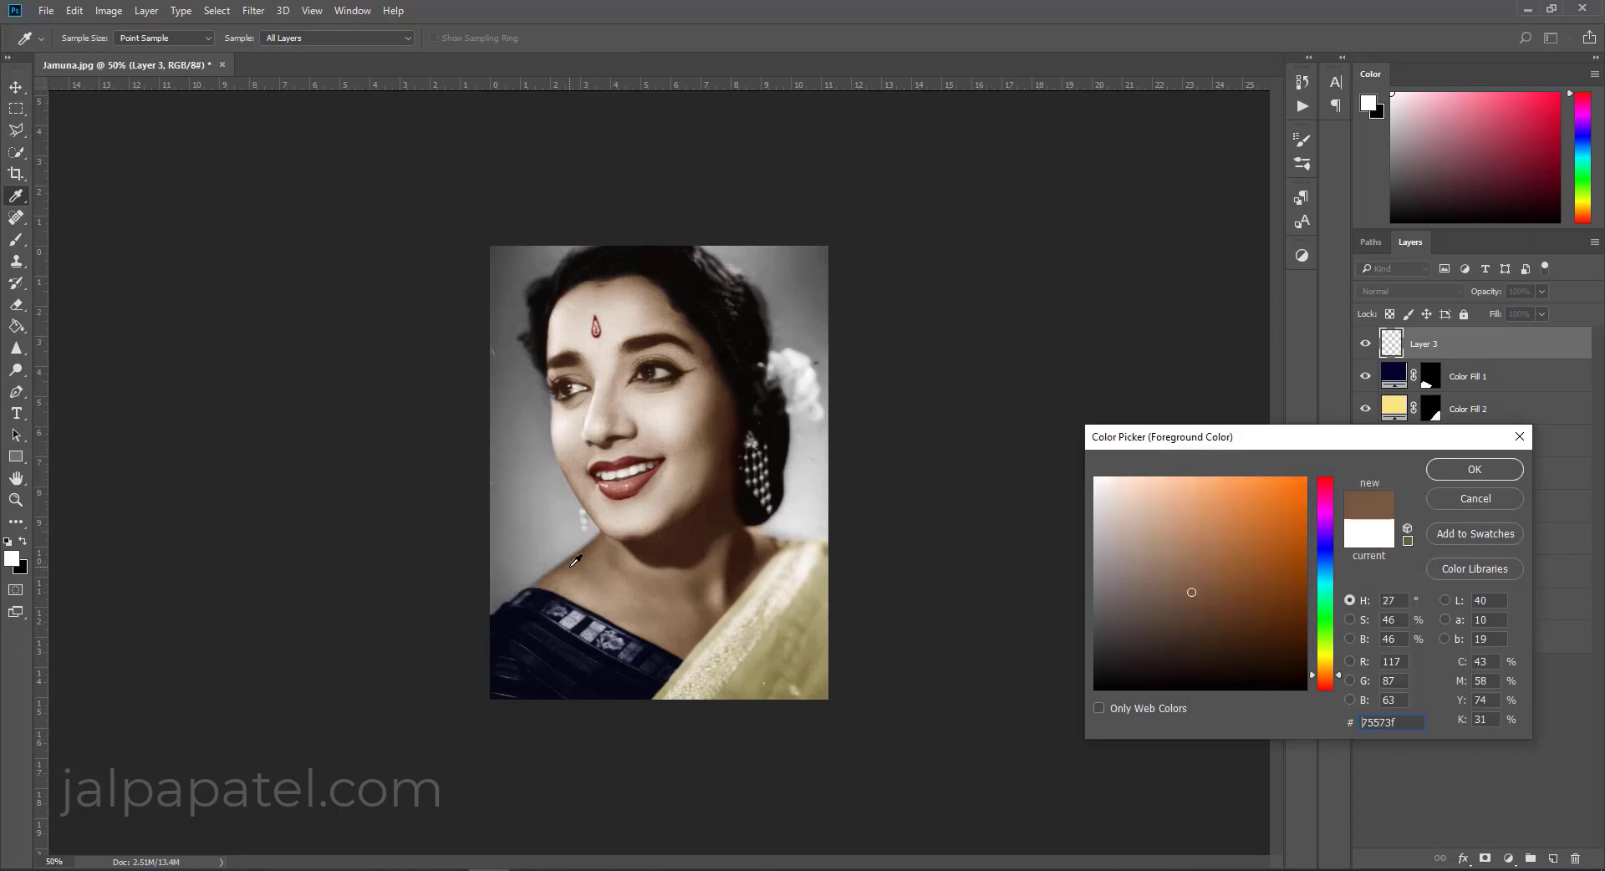
pyautogui.click(1219, 626)
pyautogui.click(1475, 469)
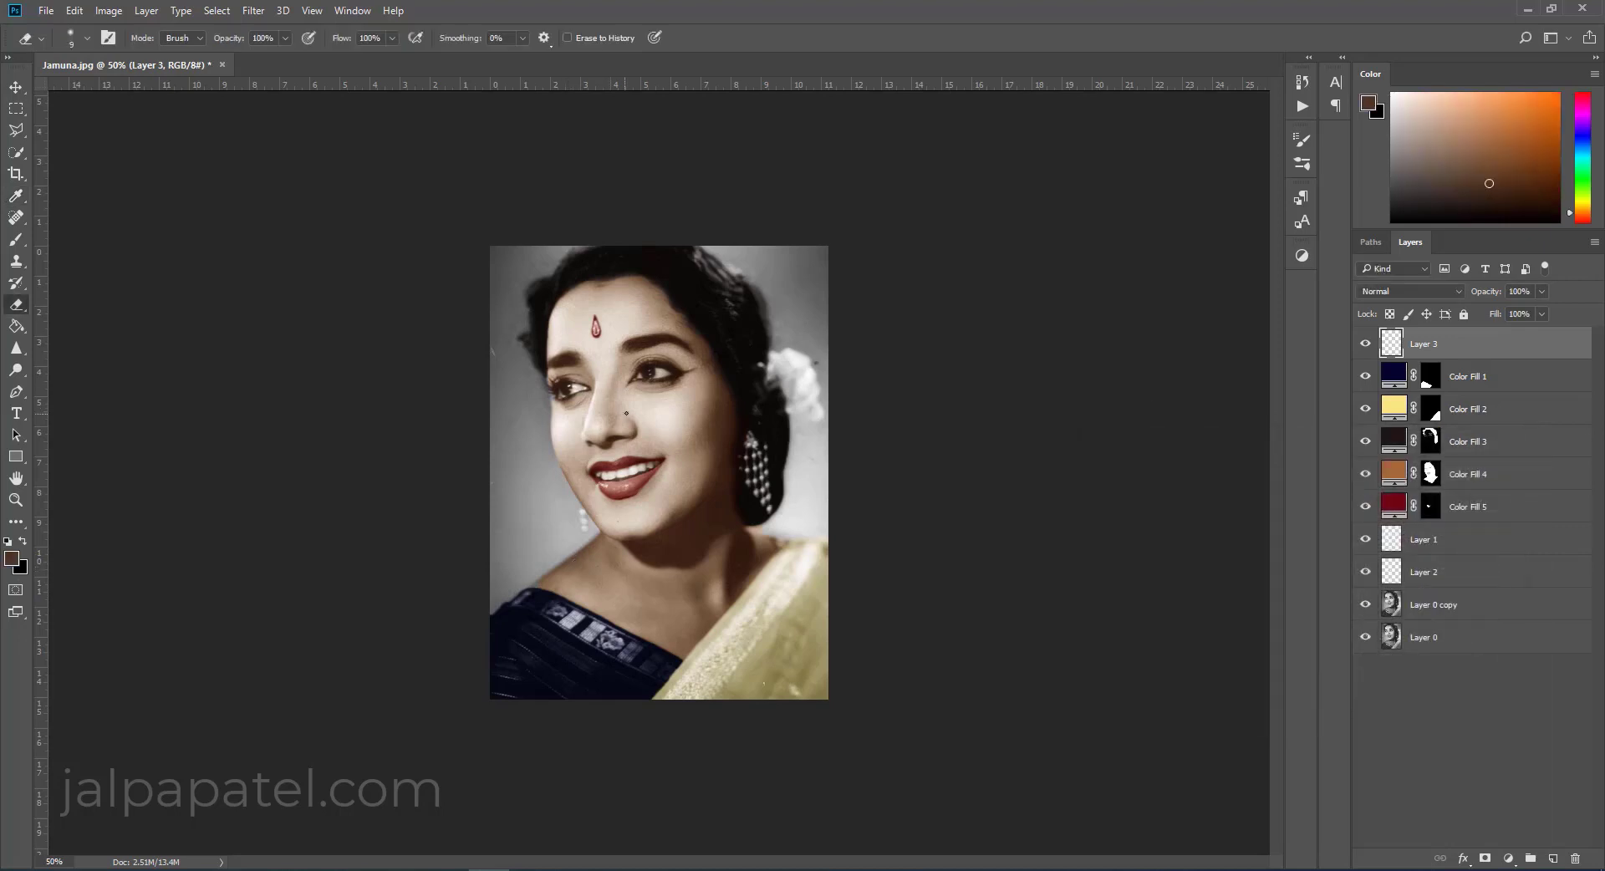
# Set Layer 3 to Soft Light and paint brown shading along the lower neck.
pyautogui.press(']')
pyautogui.press(']')
pyautogui.press(']')
pyautogui.press('b')
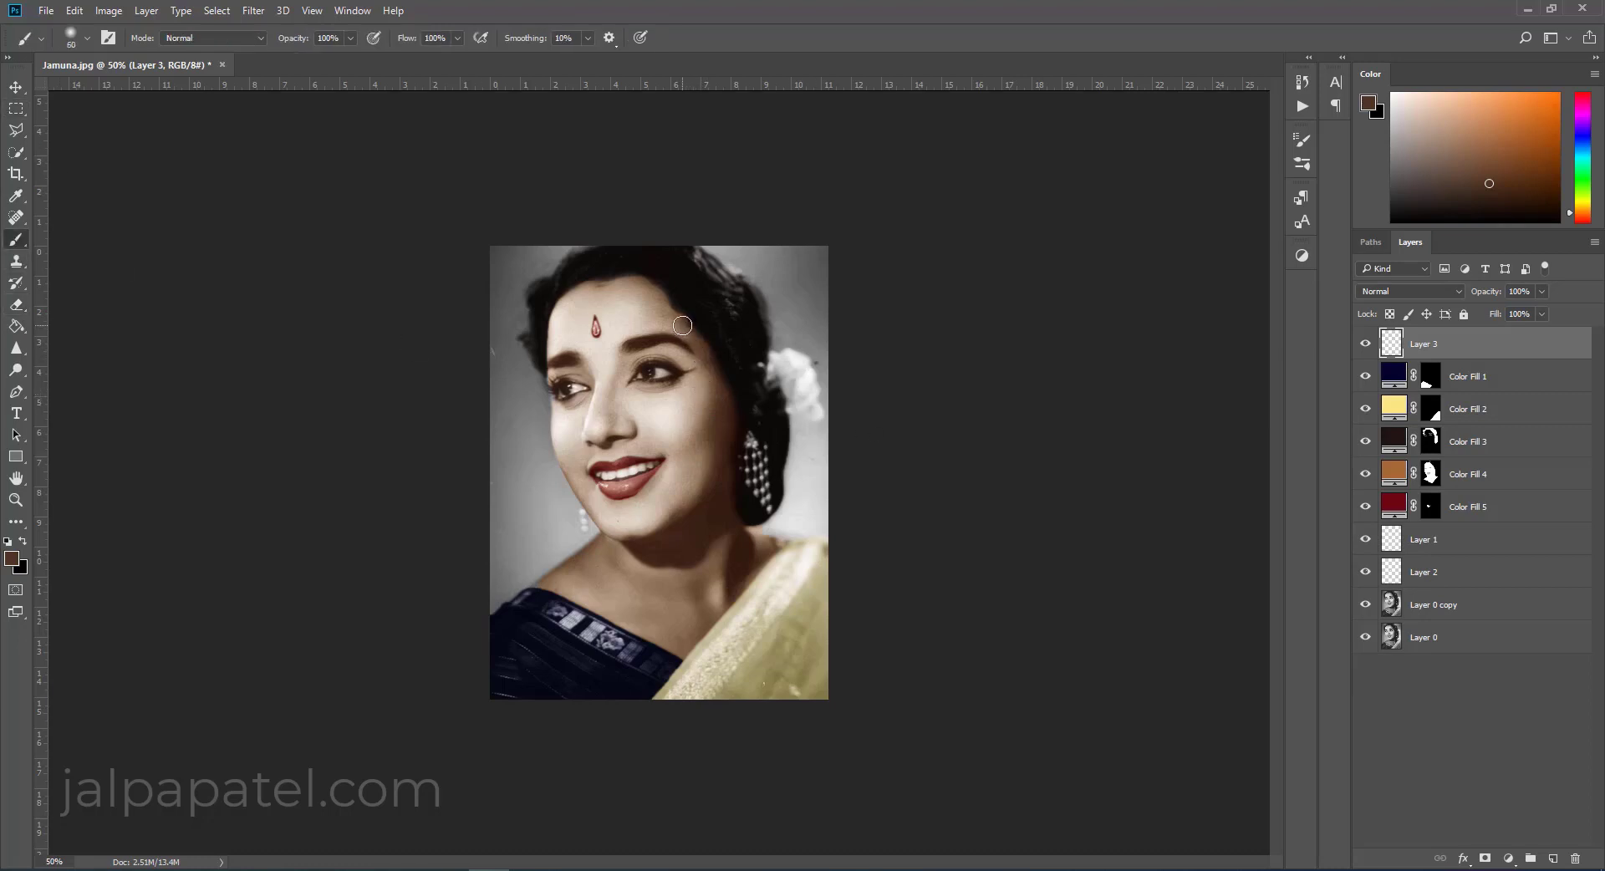
pyautogui.press(']')
pyautogui.press(']')
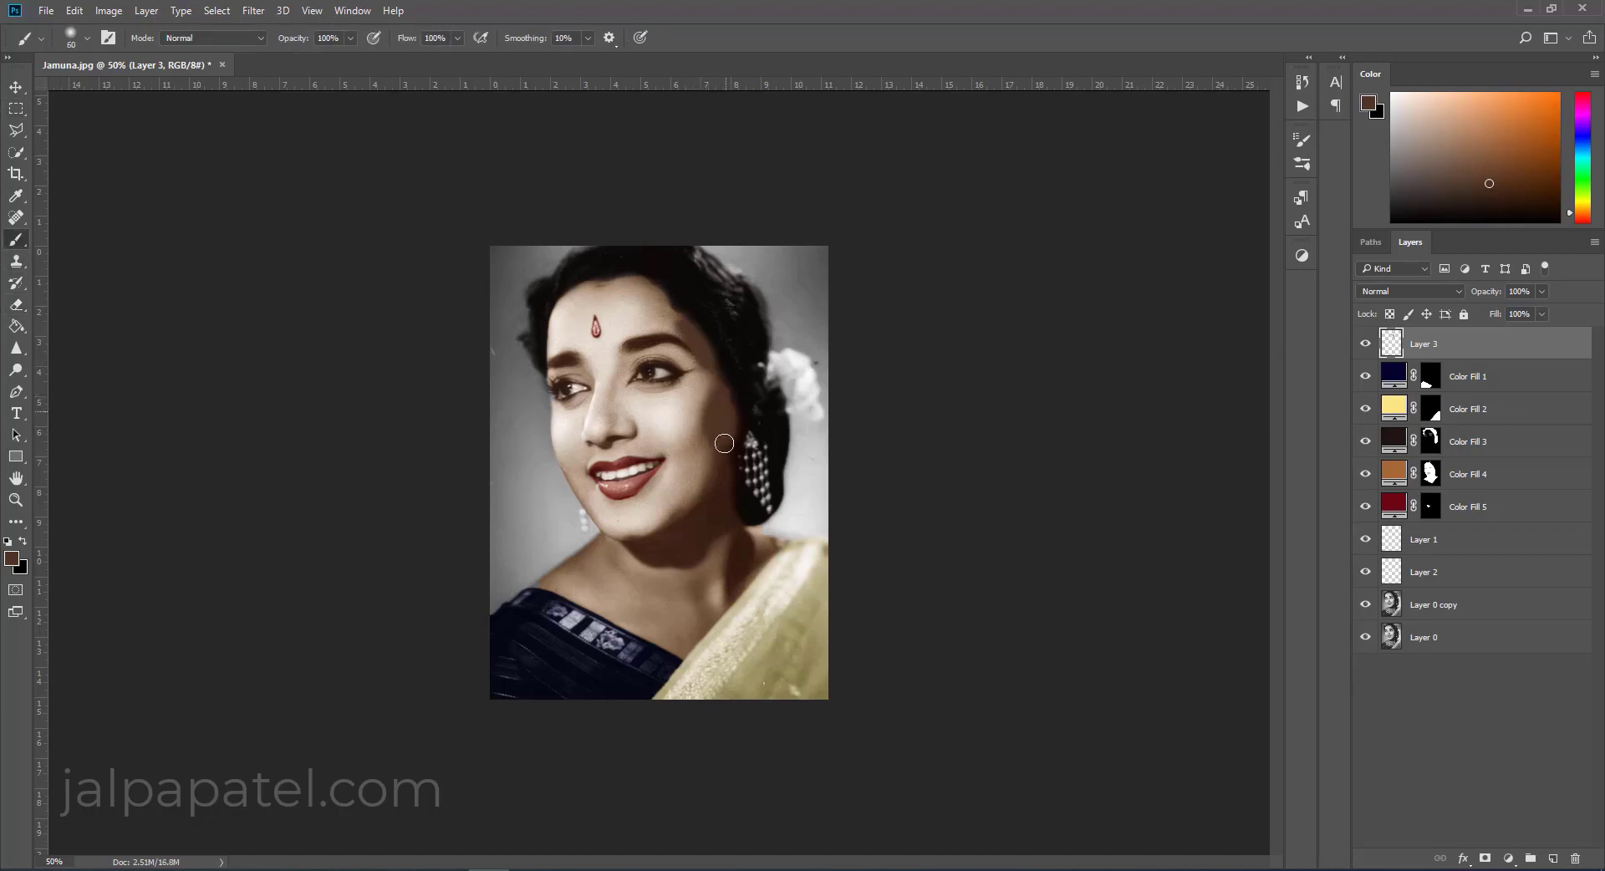
pyautogui.click(1420, 292)
pyautogui.click(1400, 465)
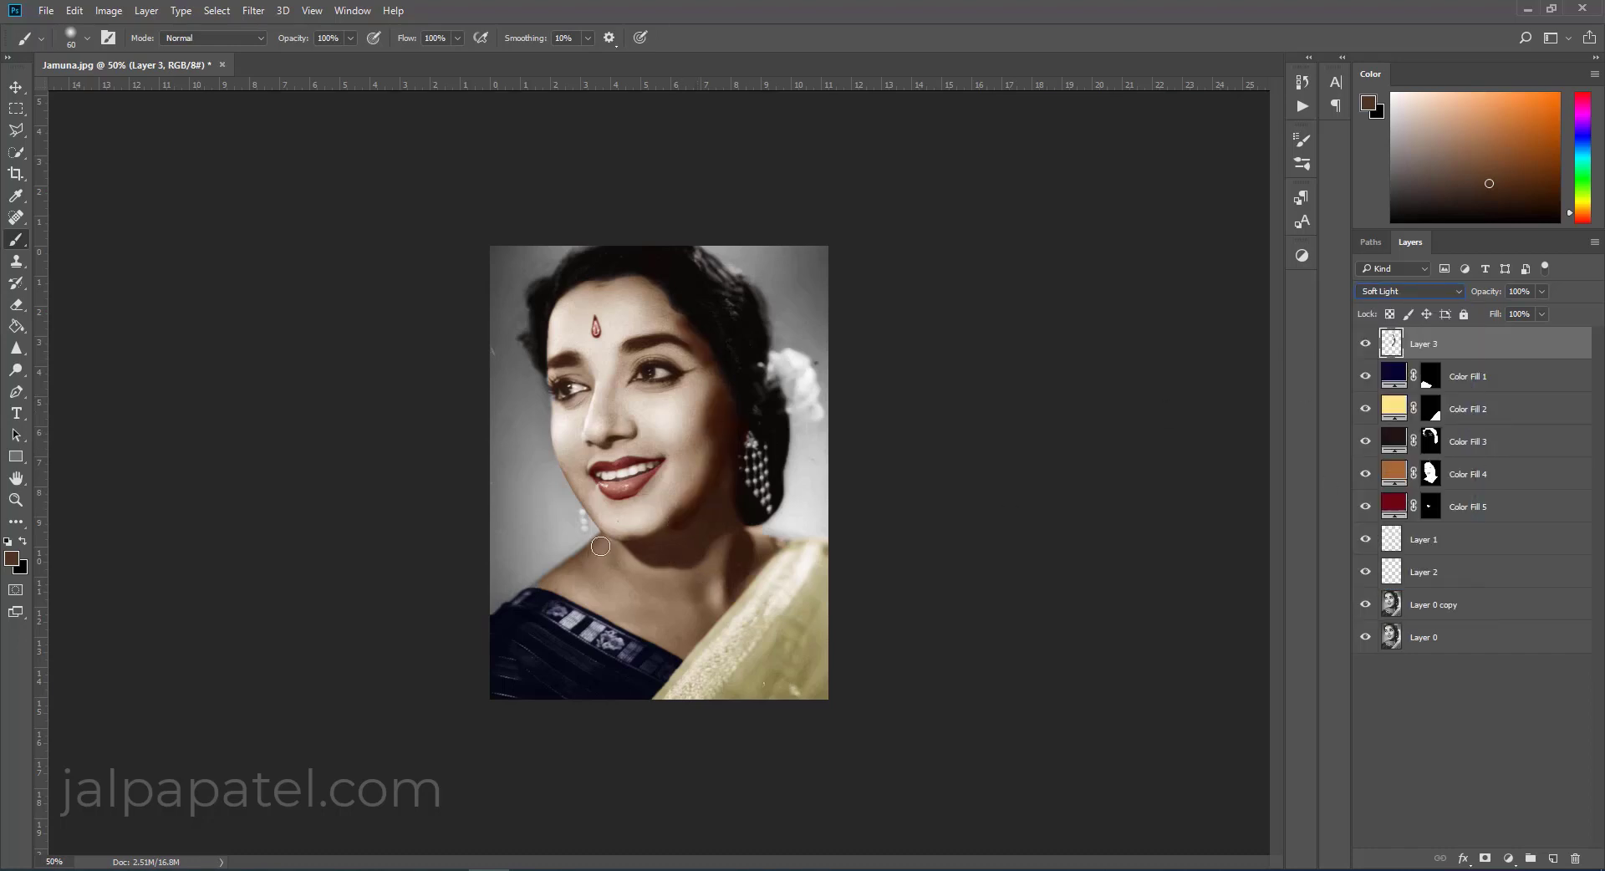
pyautogui.moveTo(595, 551)
pyautogui.mouseDown()
pyautogui.moveTo(552, 582)
pyautogui.moveTo(731, 519)
pyautogui.moveTo(731, 597)
pyautogui.mouseUp()
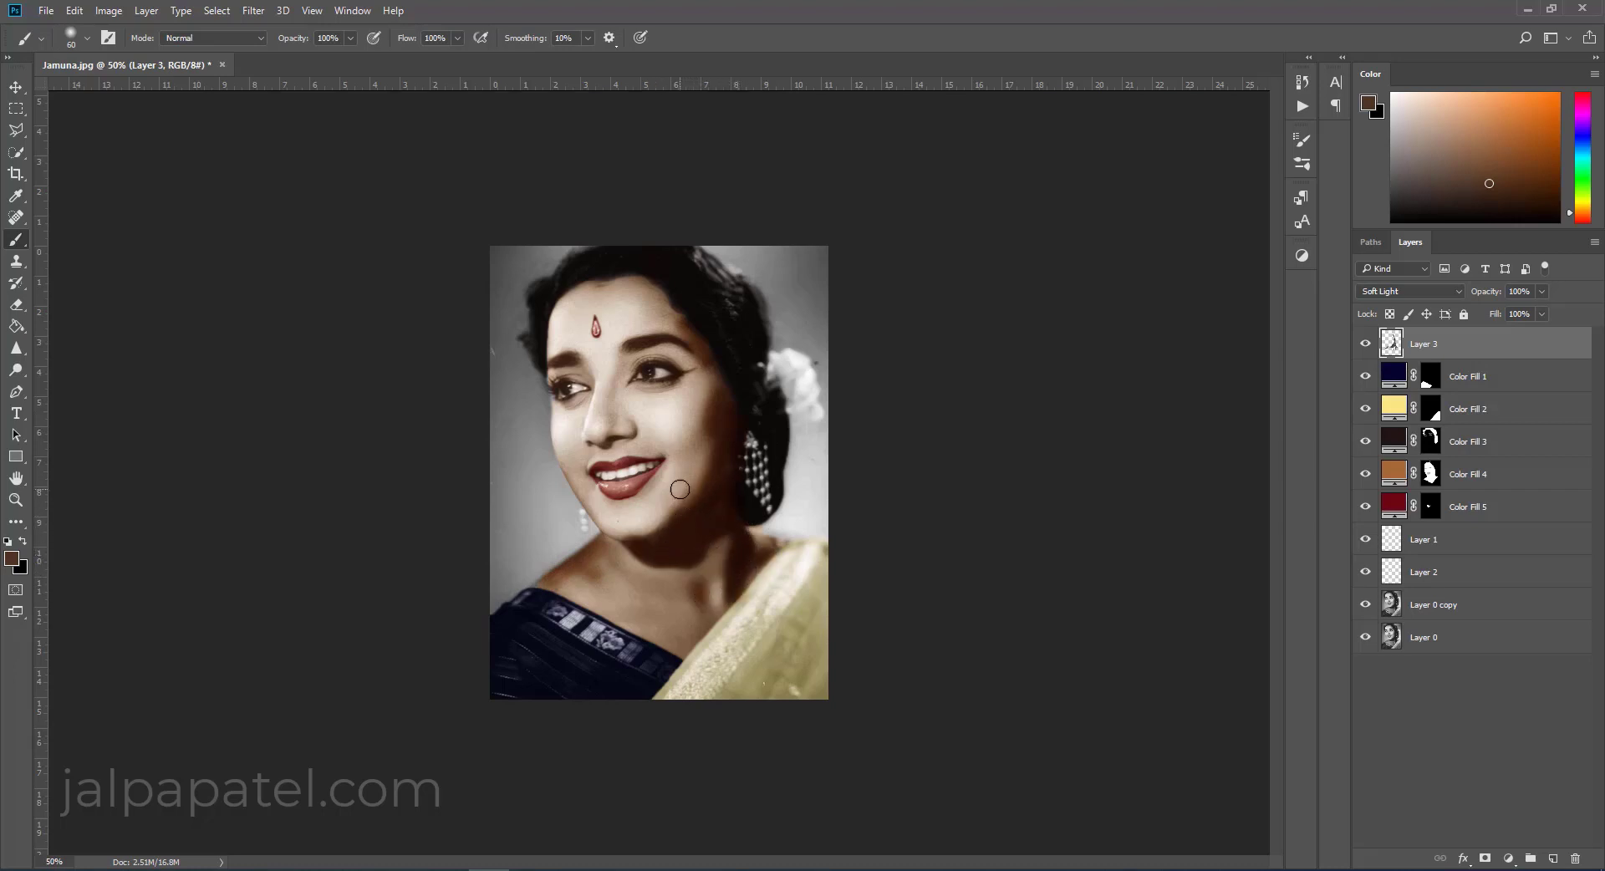
# Lower Layer 3's opacity to 26% to soften the neck shading.
pyautogui.click(350, 39)
pyautogui.write('40')
pyautogui.click(609, 395)
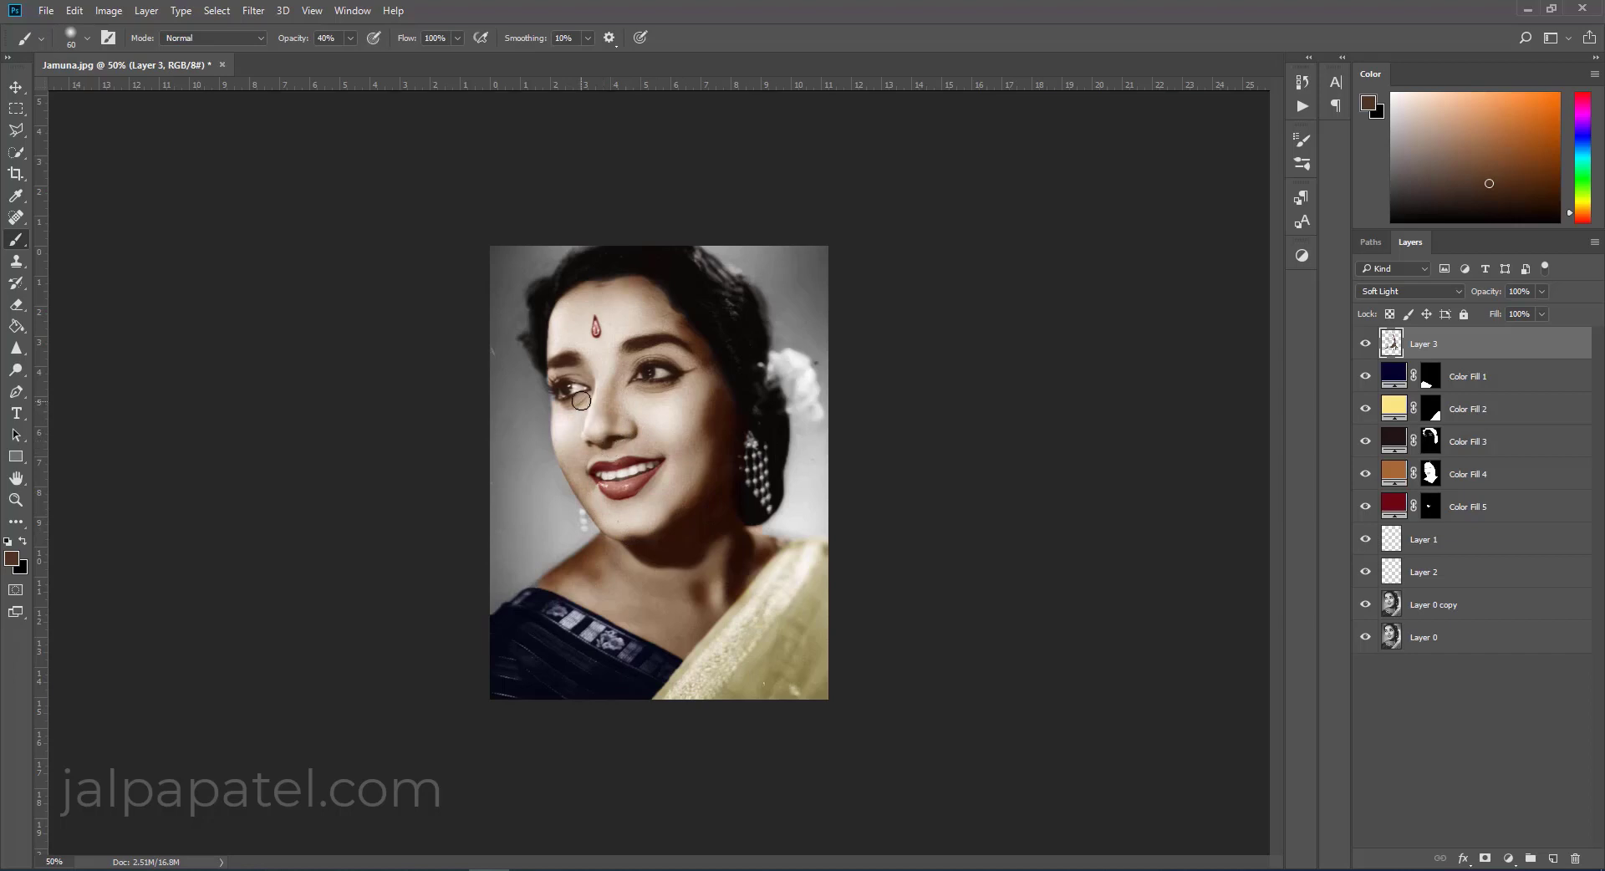
pyautogui.moveTo(1542, 292); pyautogui.dragTo(1439, 331)
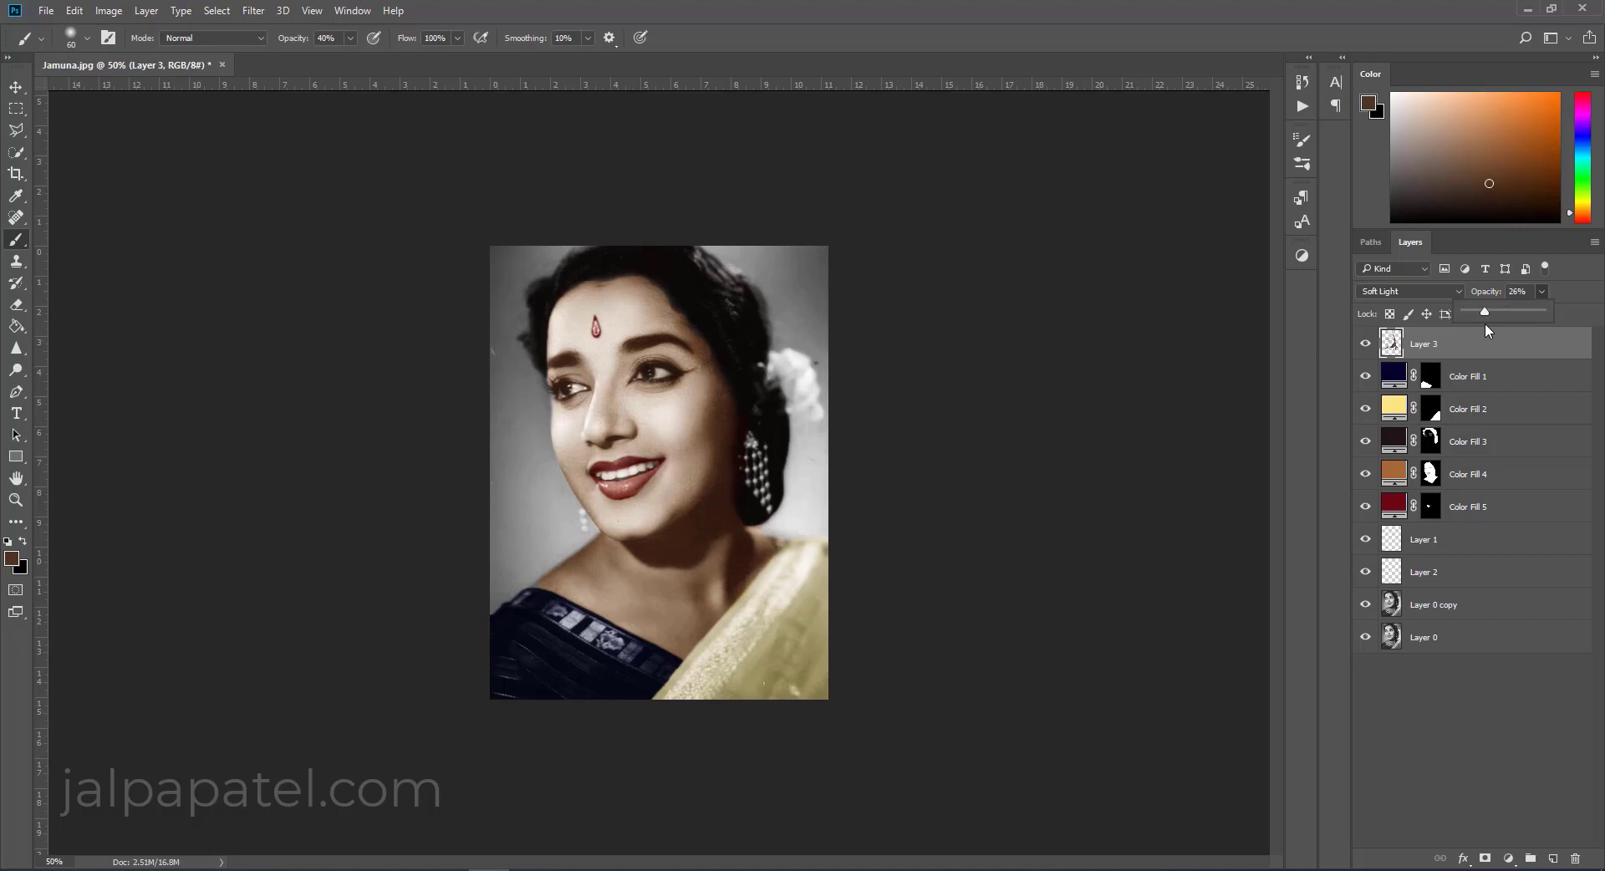
pyautogui.click(1494, 608)
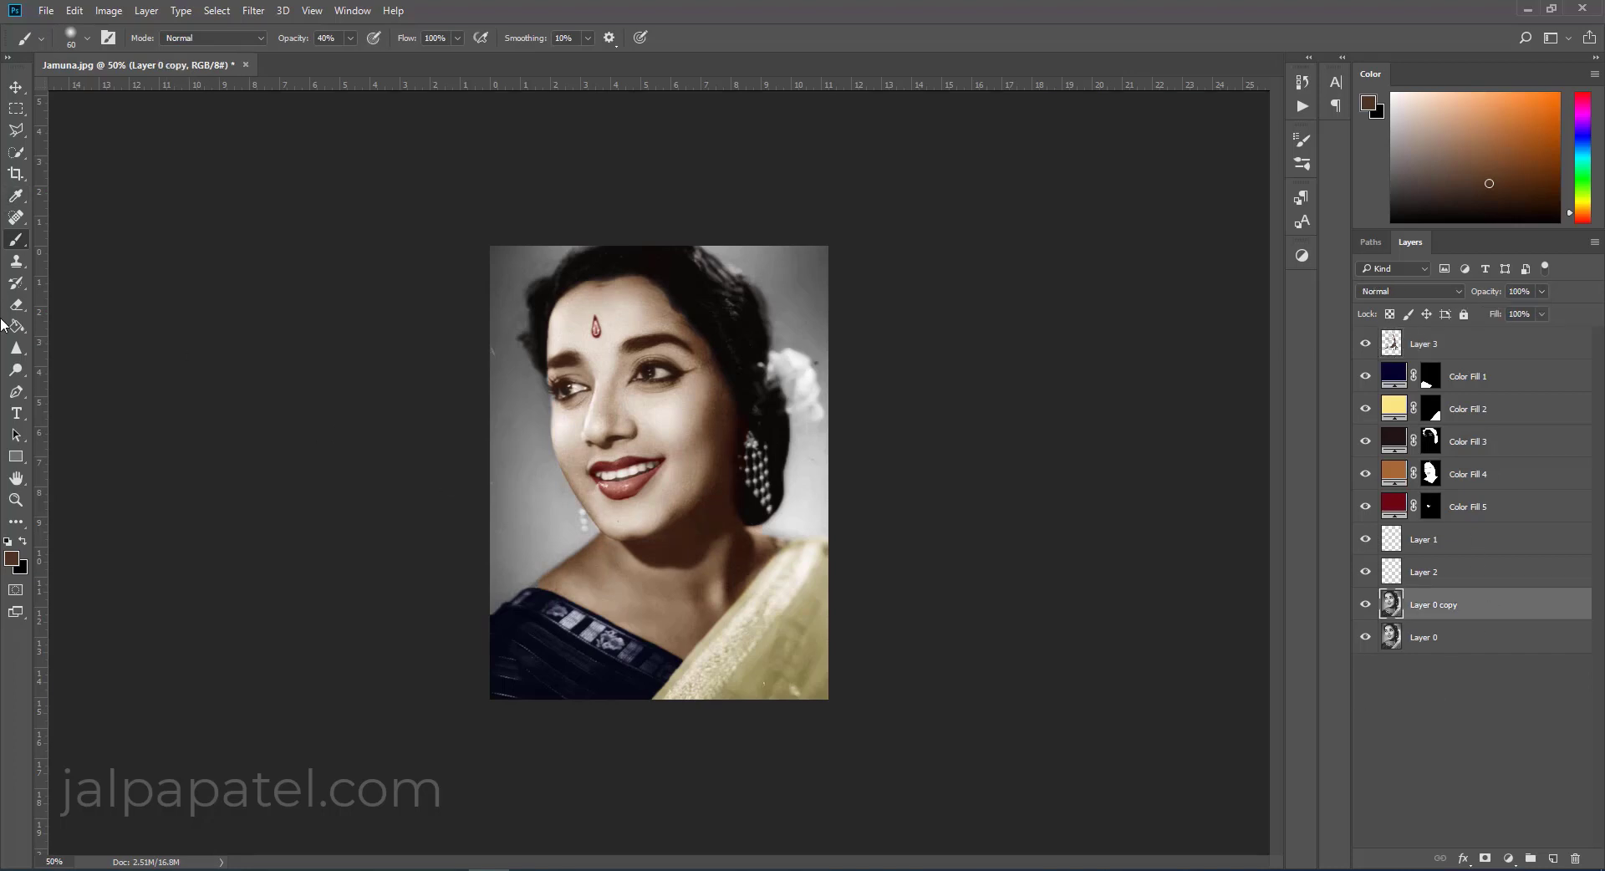
# Quick-select the grey background on both sides of the face, excluding the white flower.
pyautogui.press('w')
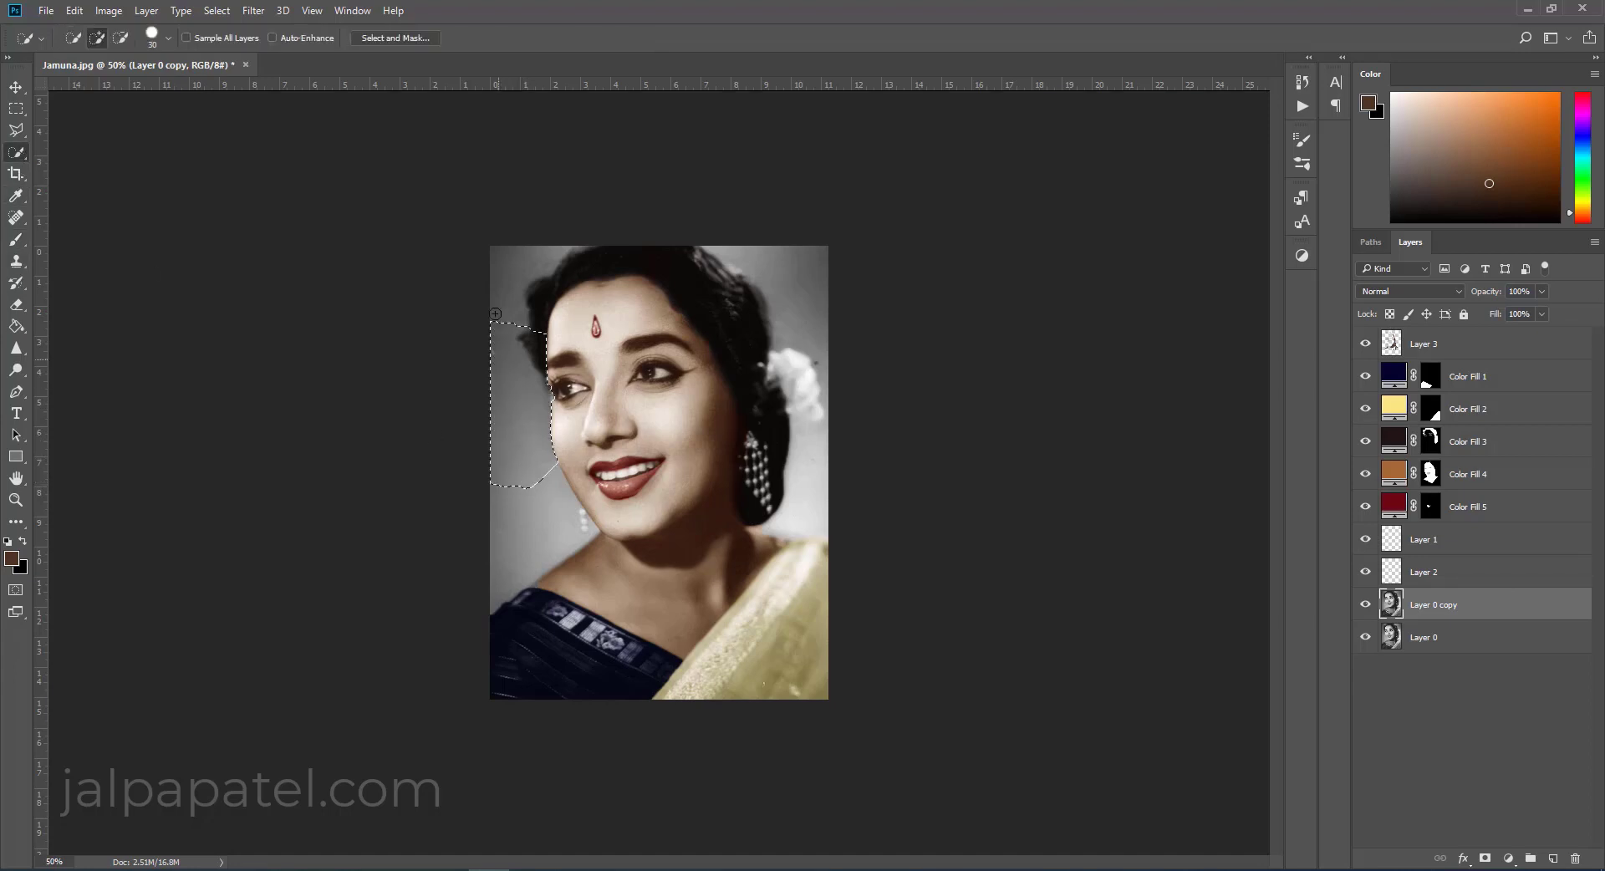
pyautogui.moveTo(530, 554); pyautogui.dragTo(518, 275)
pyautogui.moveTo(828, 415); pyautogui.dragTo(823, 544)
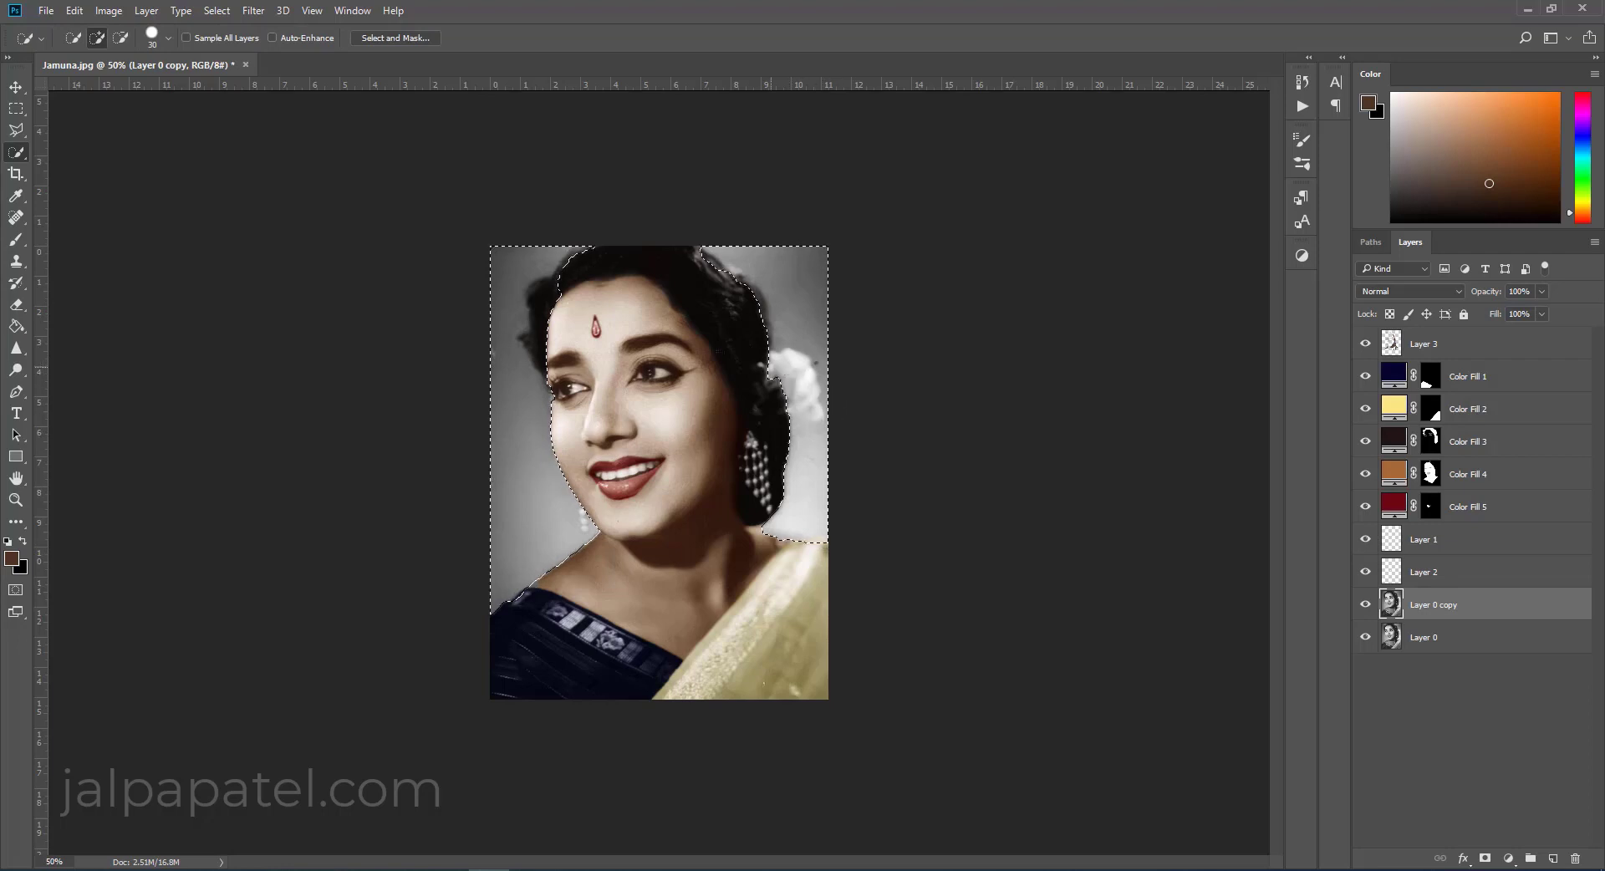
pyautogui.moveTo(798, 394); pyautogui.dragTo(814, 410)
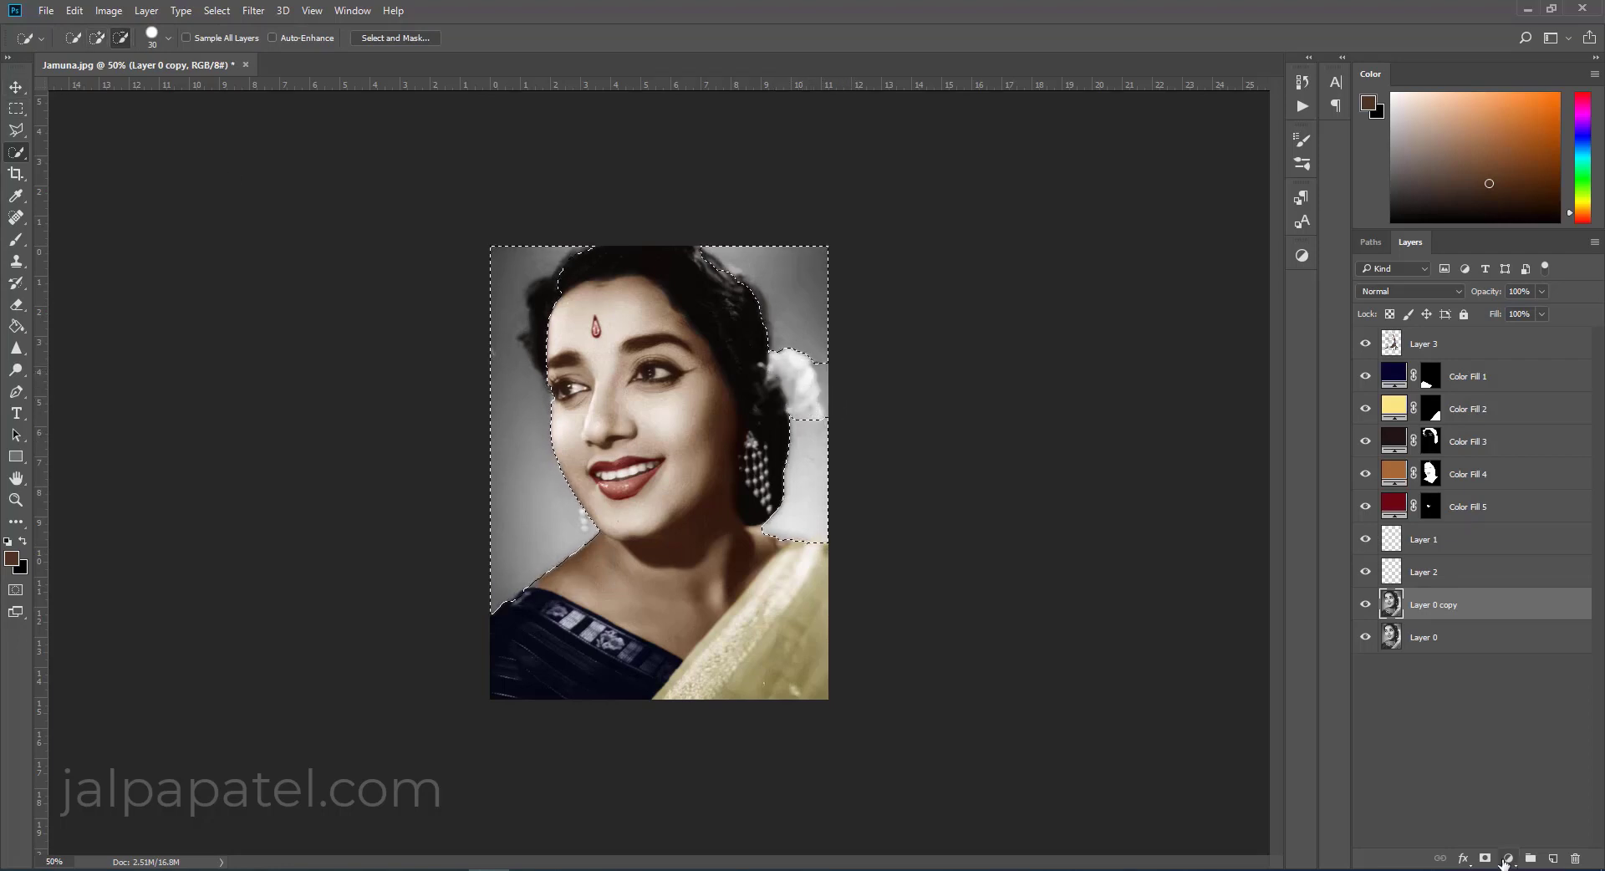
# Add a Solid Color fill layer over the background, trying several hues before accepting green.
pyautogui.click(1508, 859)
pyautogui.click(1506, 494)
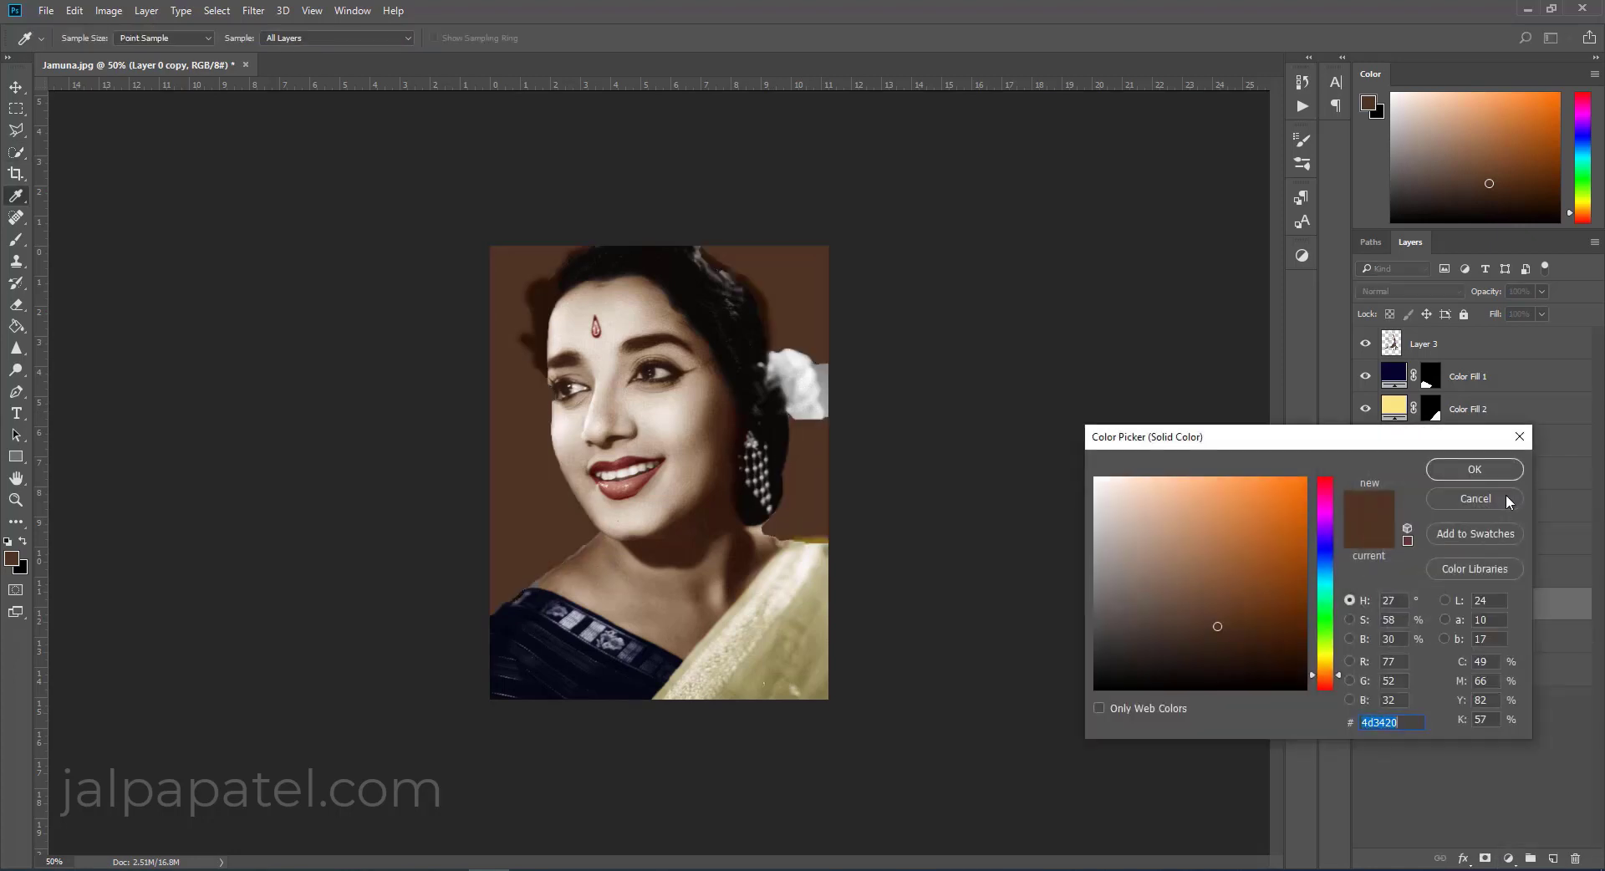
pyautogui.click(1321, 540)
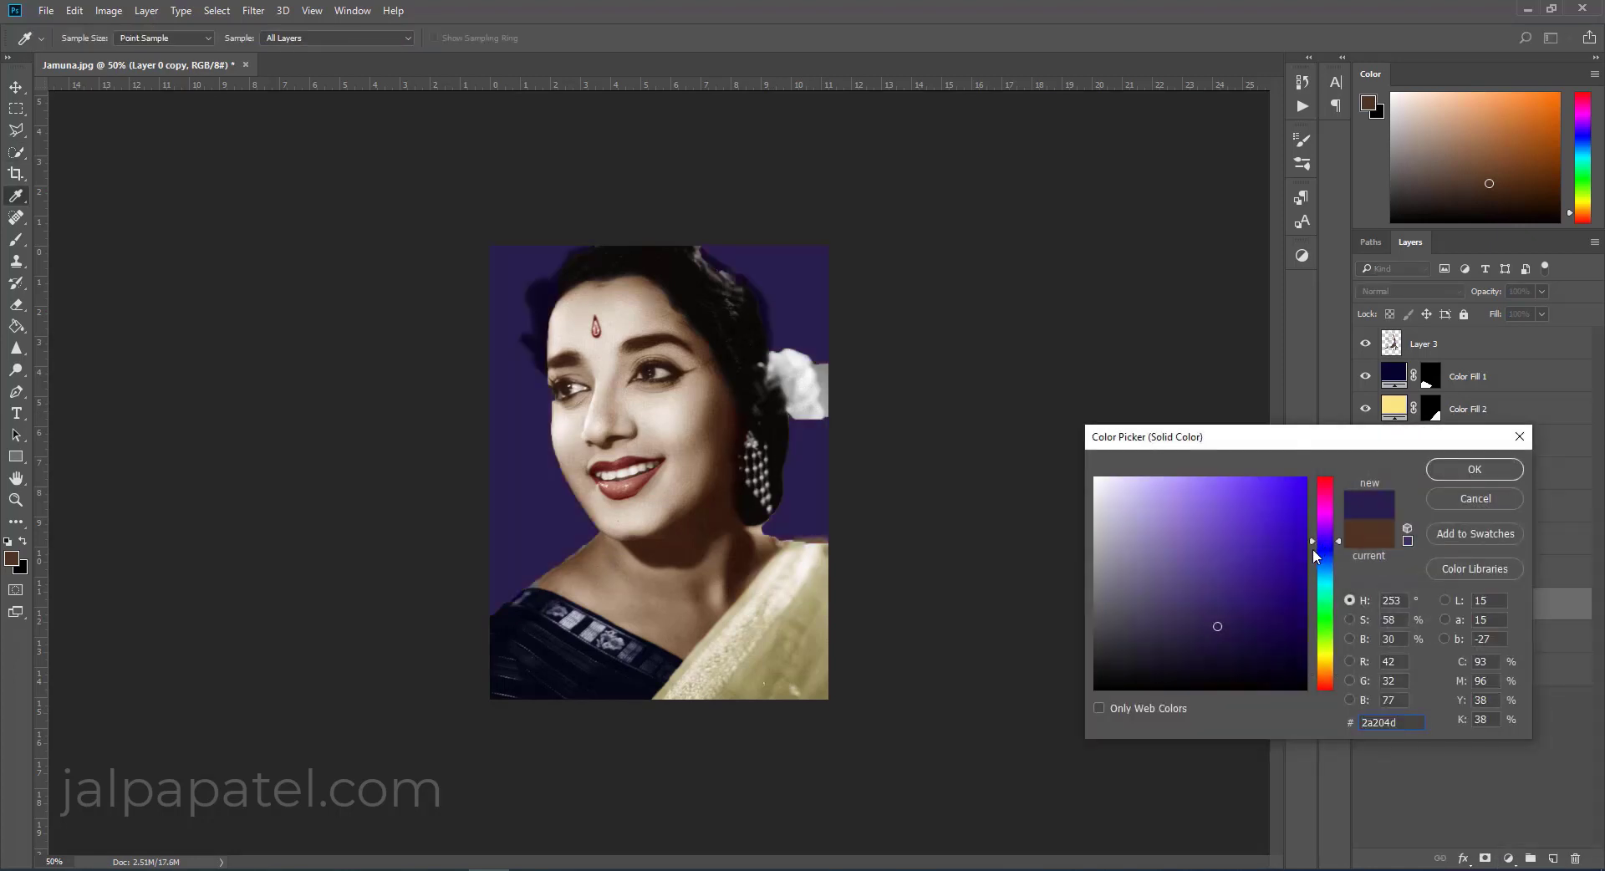
pyautogui.click(1191, 494)
pyautogui.click(1324, 567)
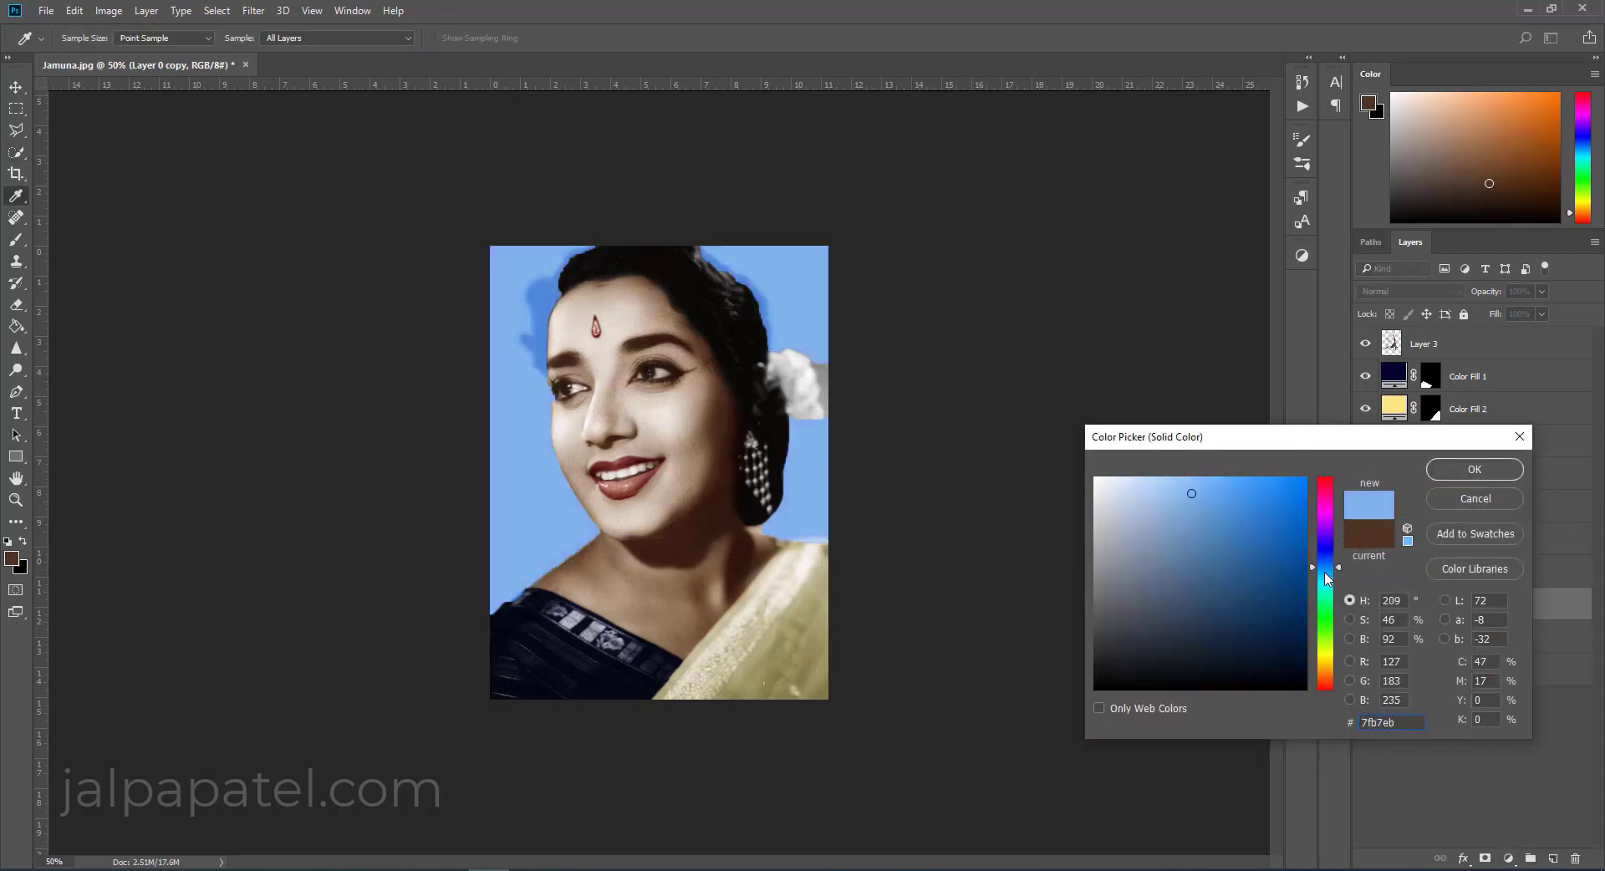
pyautogui.click(1177, 553)
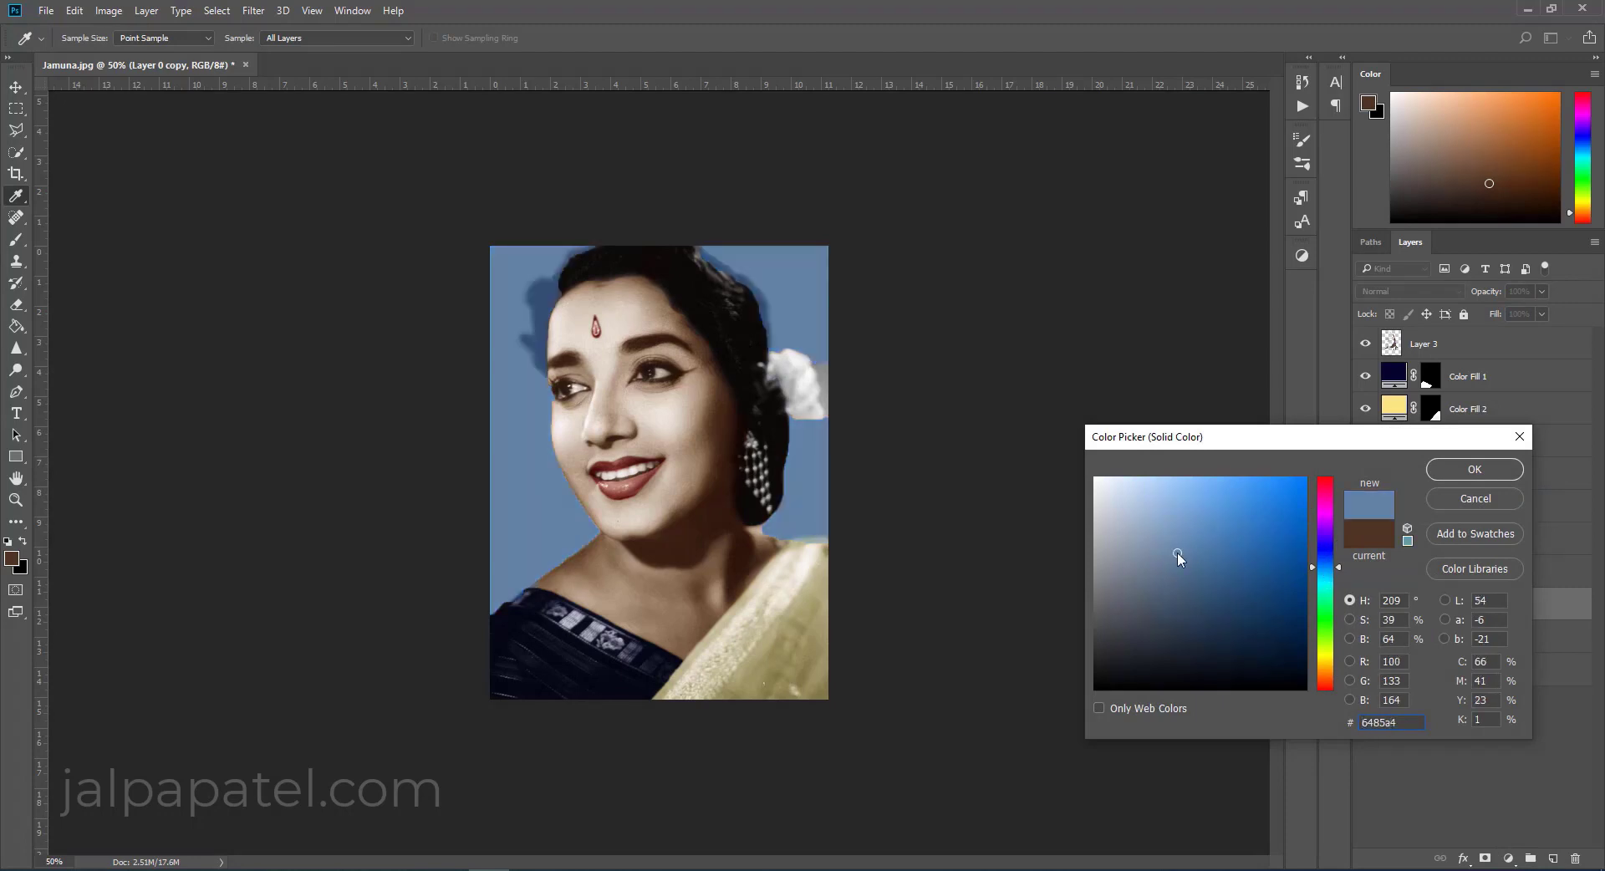
pyautogui.click(1329, 676)
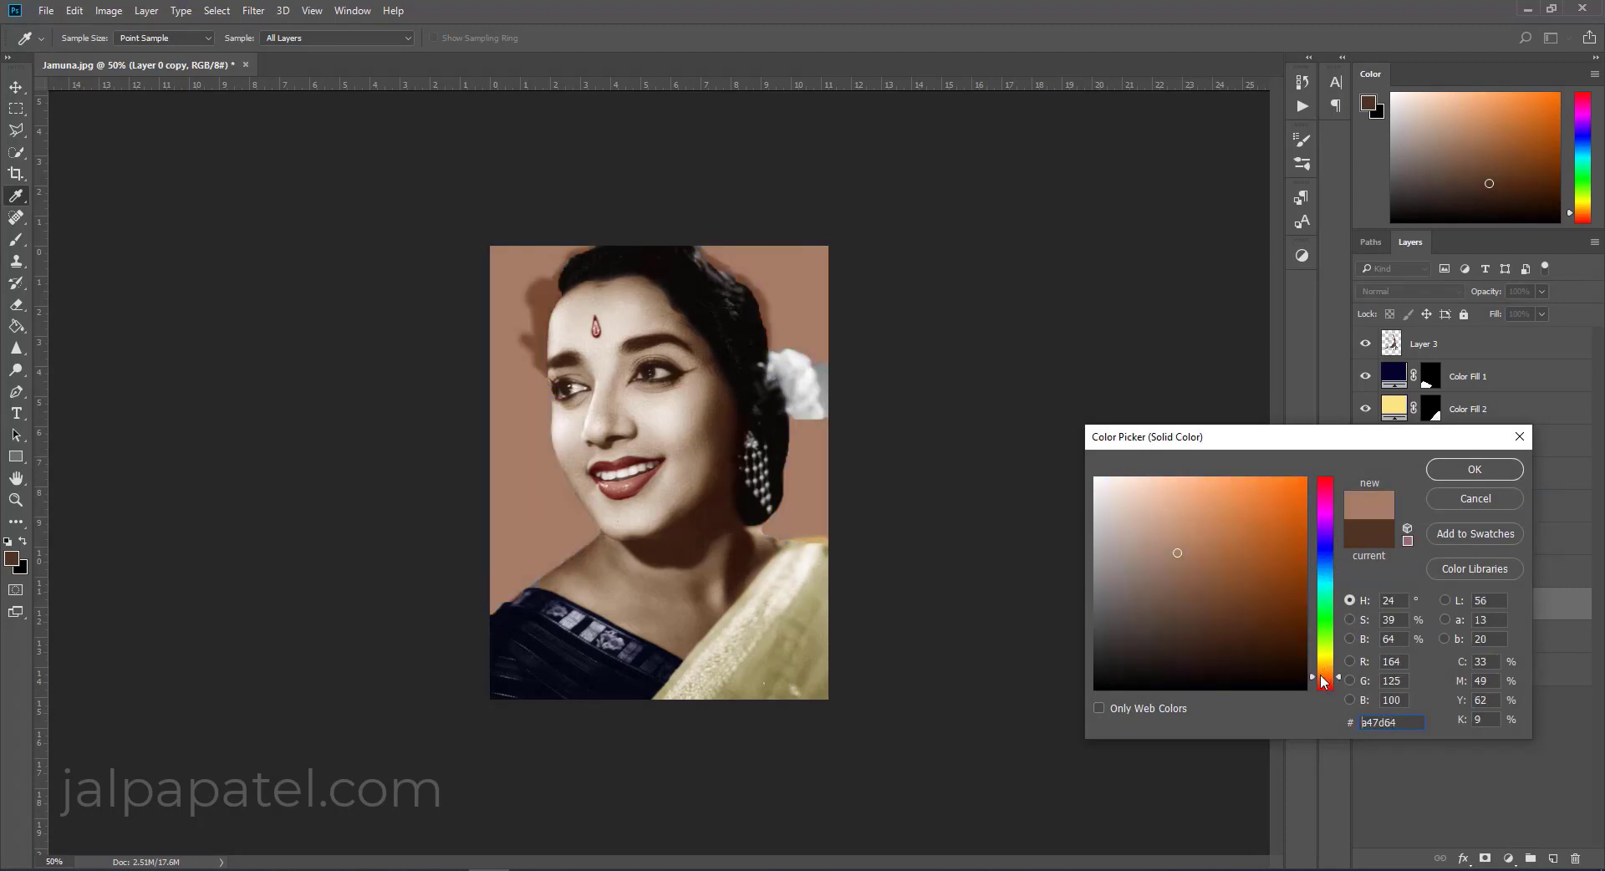
pyautogui.click(1328, 600)
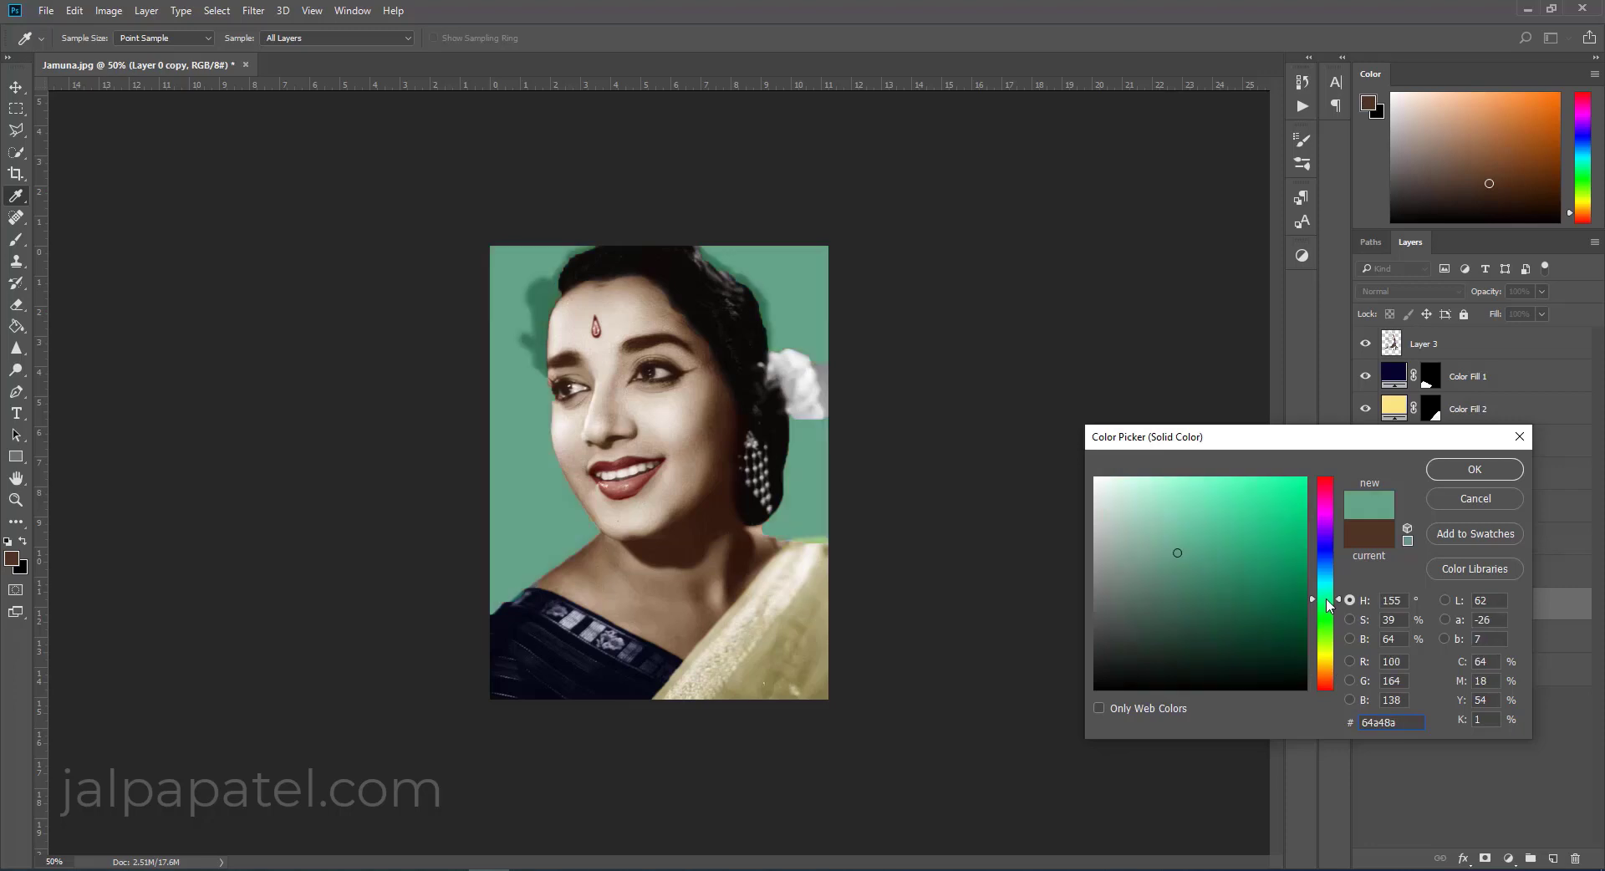
pyautogui.click(1475, 469)
# Set Color Fill 6 to Soft Light and toggle its visibility to compare.
pyautogui.click(1405, 291)
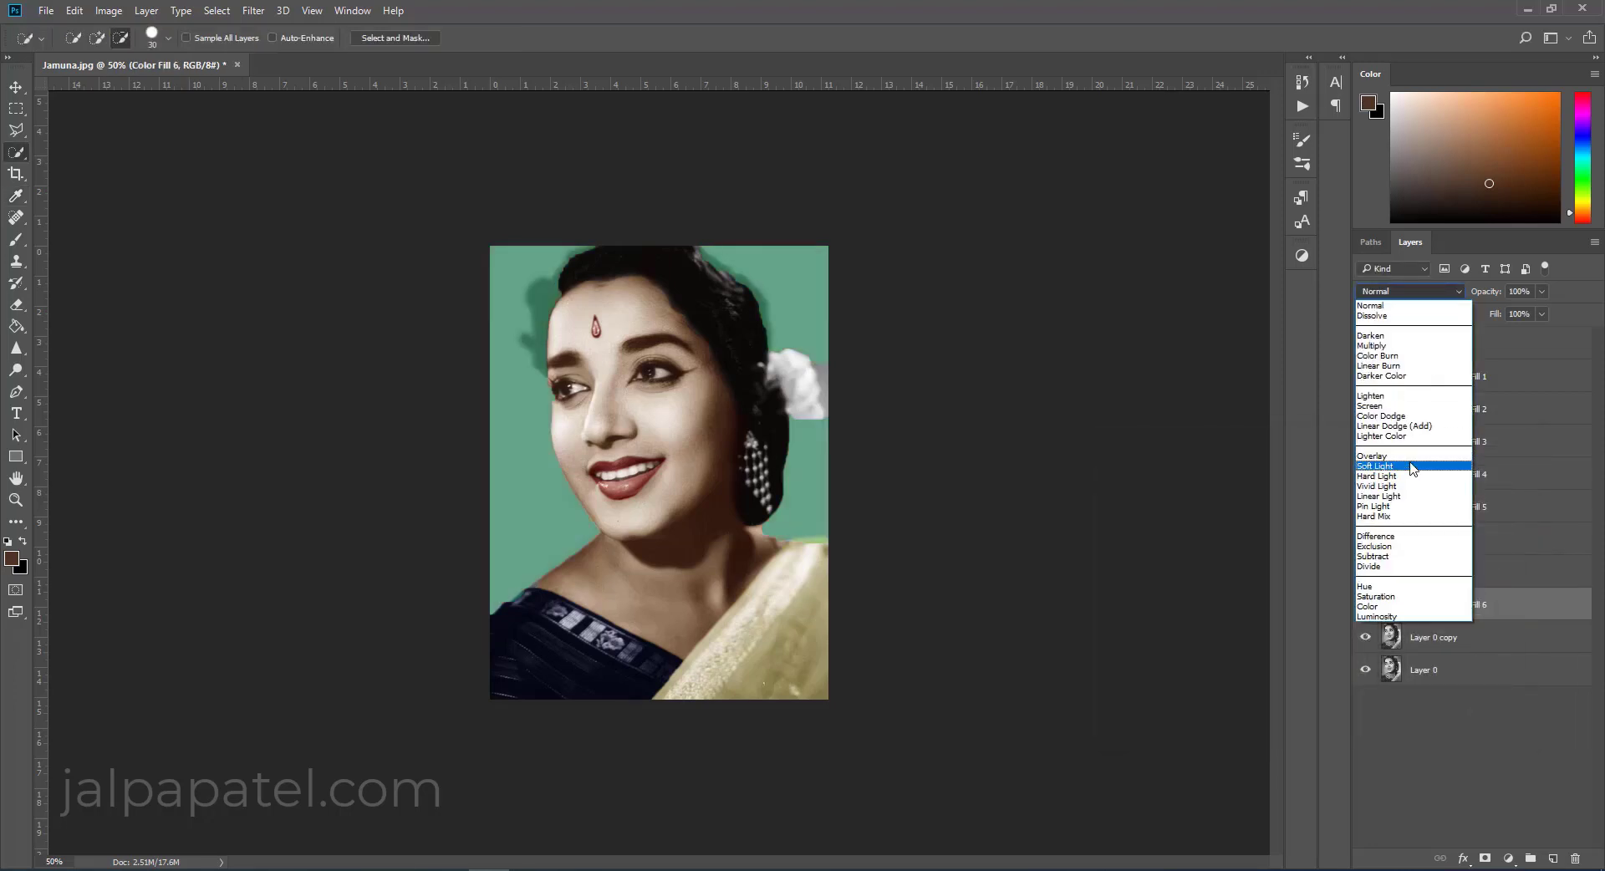
pyautogui.click(1409, 471)
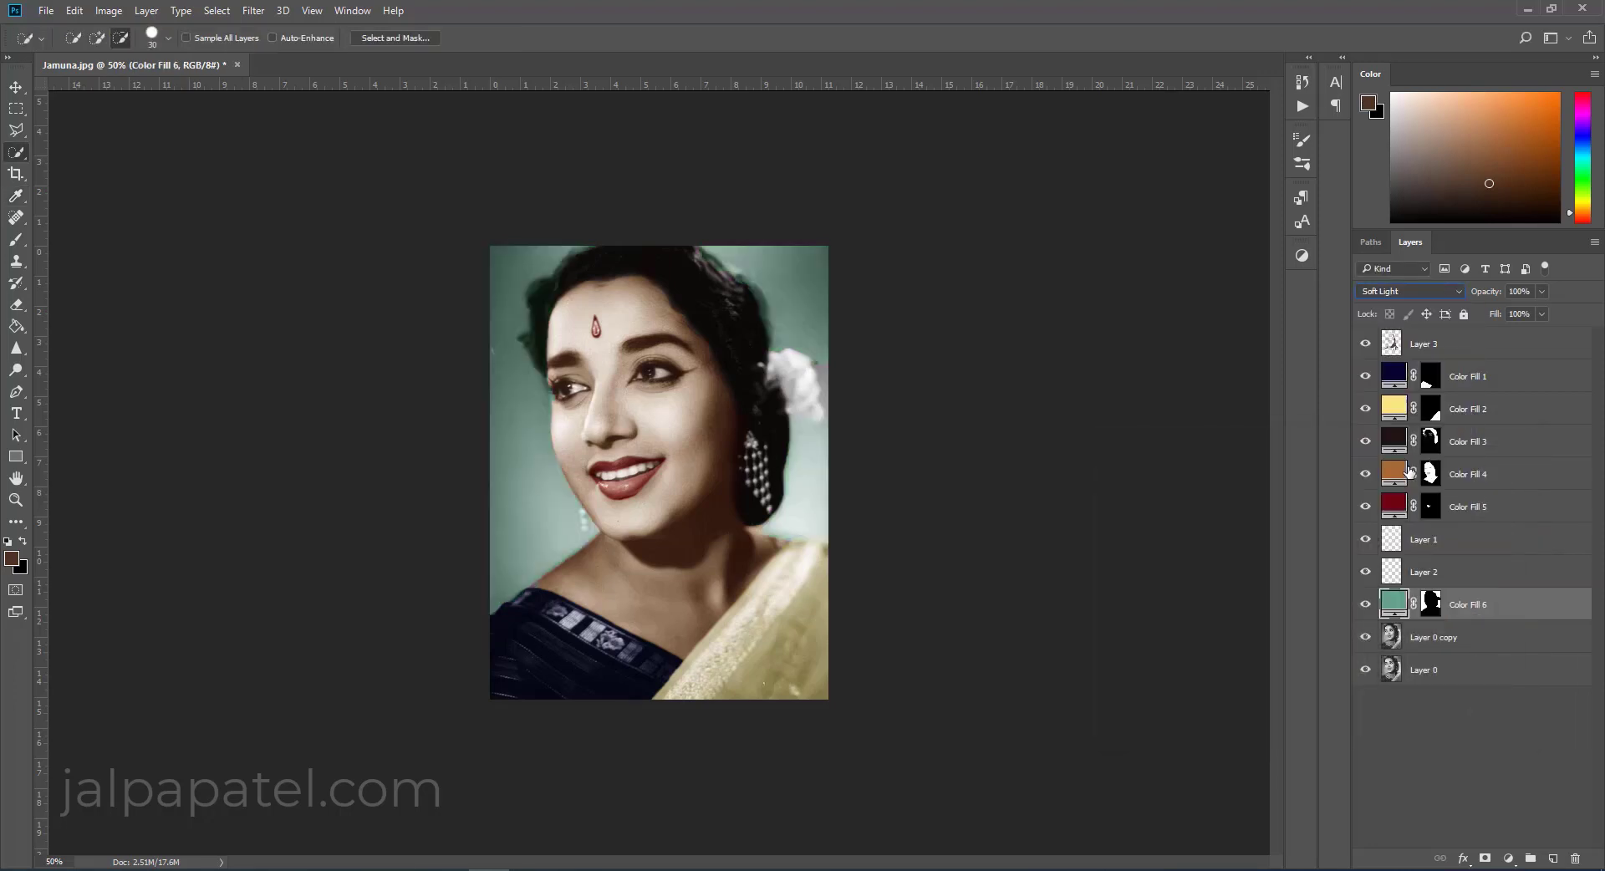
pyautogui.click(1365, 605)
pyautogui.click(1365, 605)
# Recolour Color Fill 6 to a muted blue after trying purple, orange, tan and red.
pyautogui.doubleClick(1393, 605)
pyautogui.click(1327, 515)
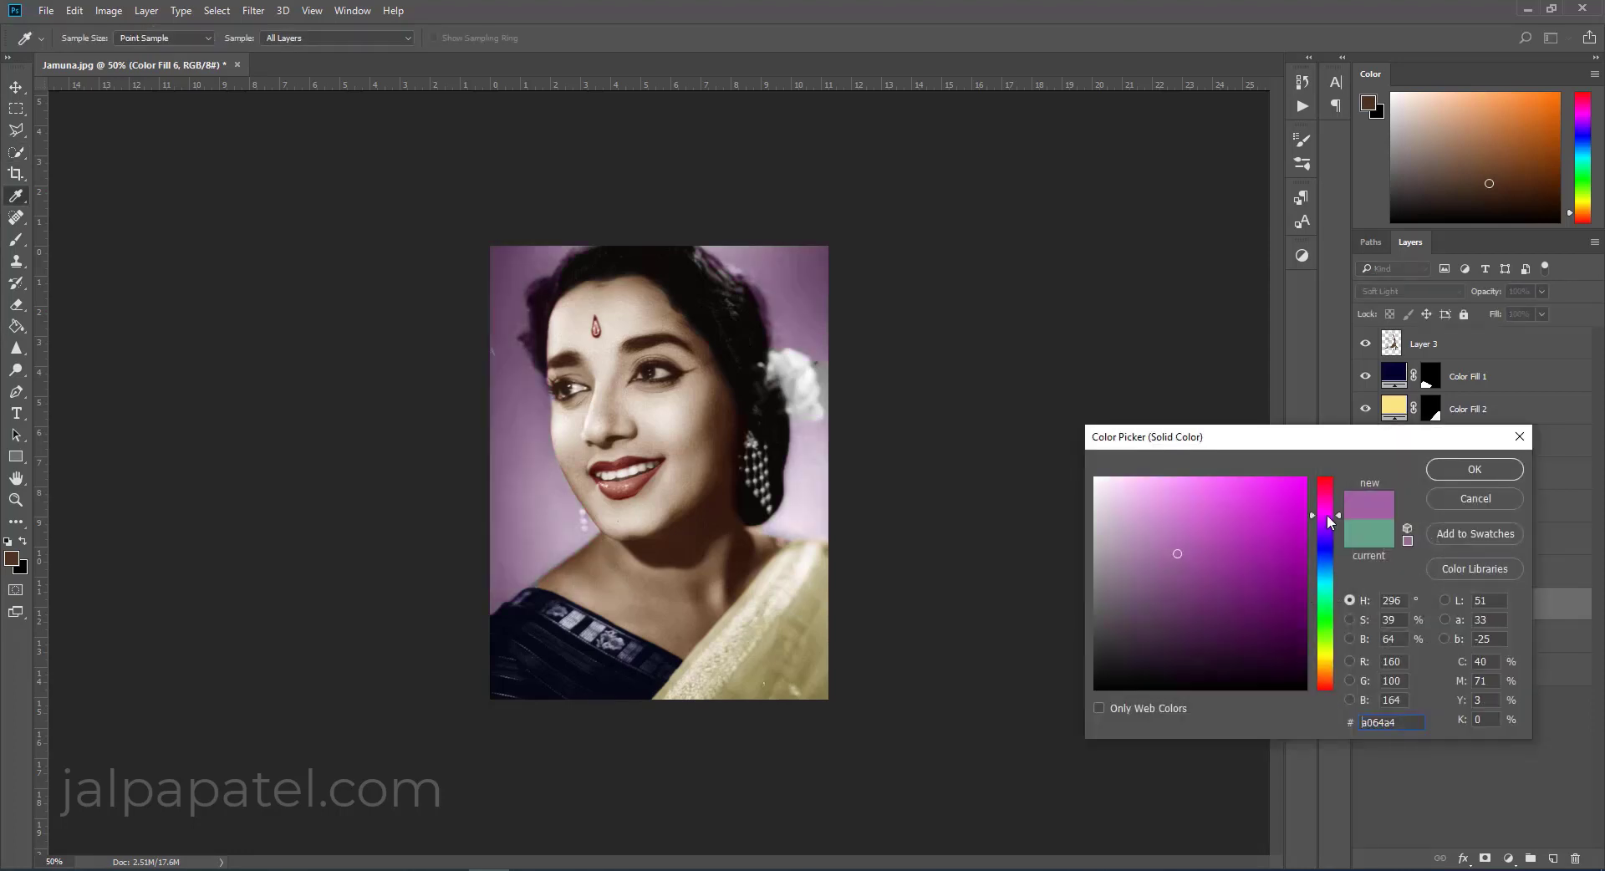
pyautogui.click(1325, 666)
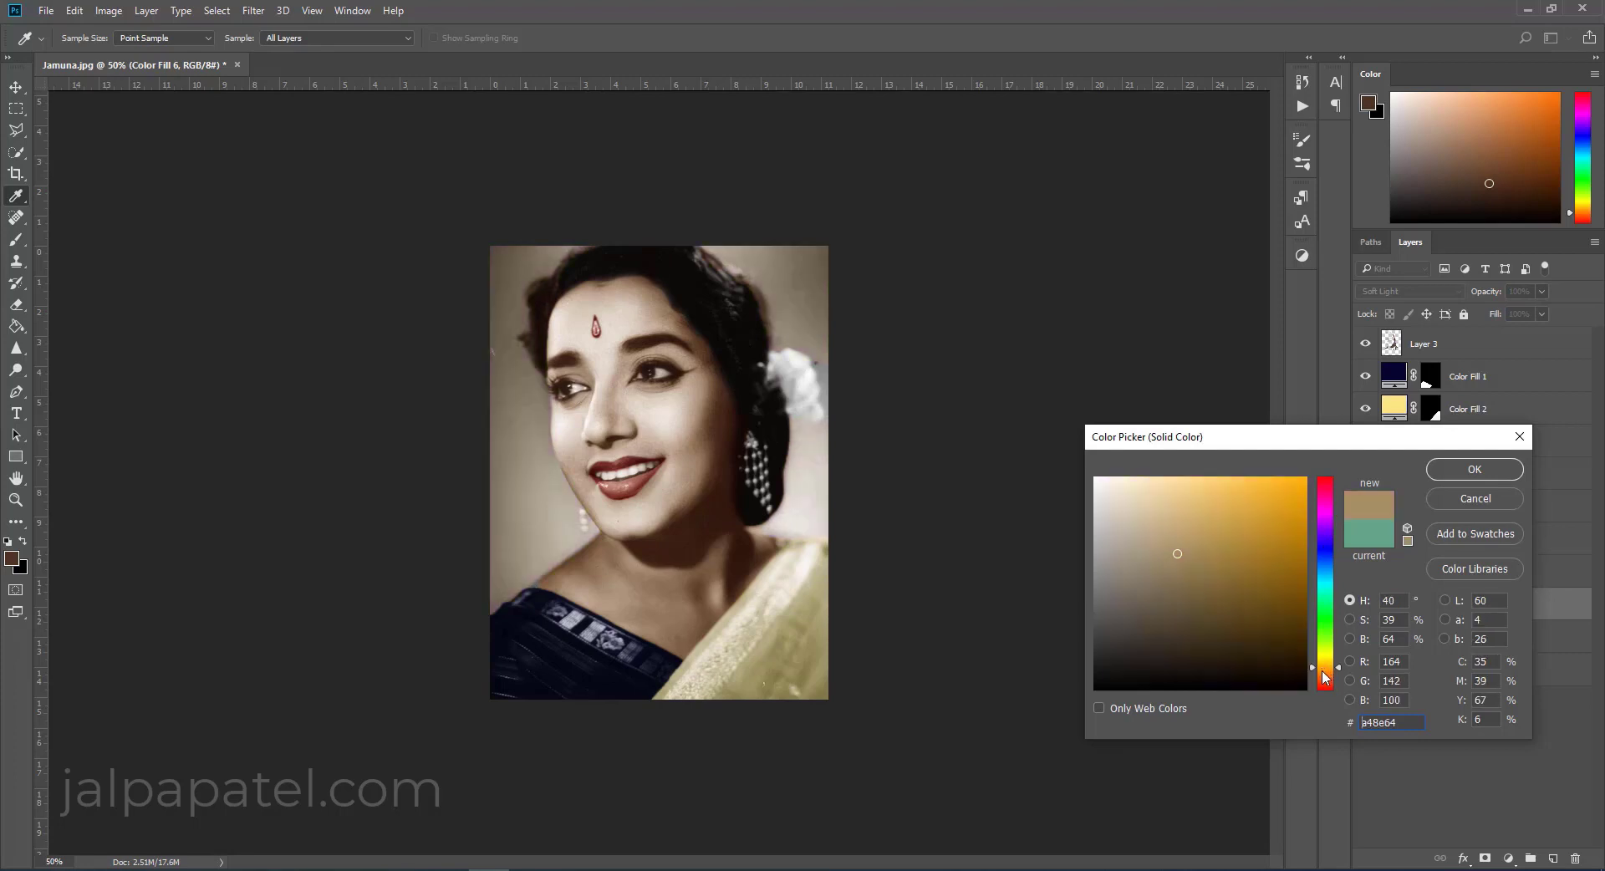
pyautogui.click(1325, 678)
pyautogui.click(1329, 685)
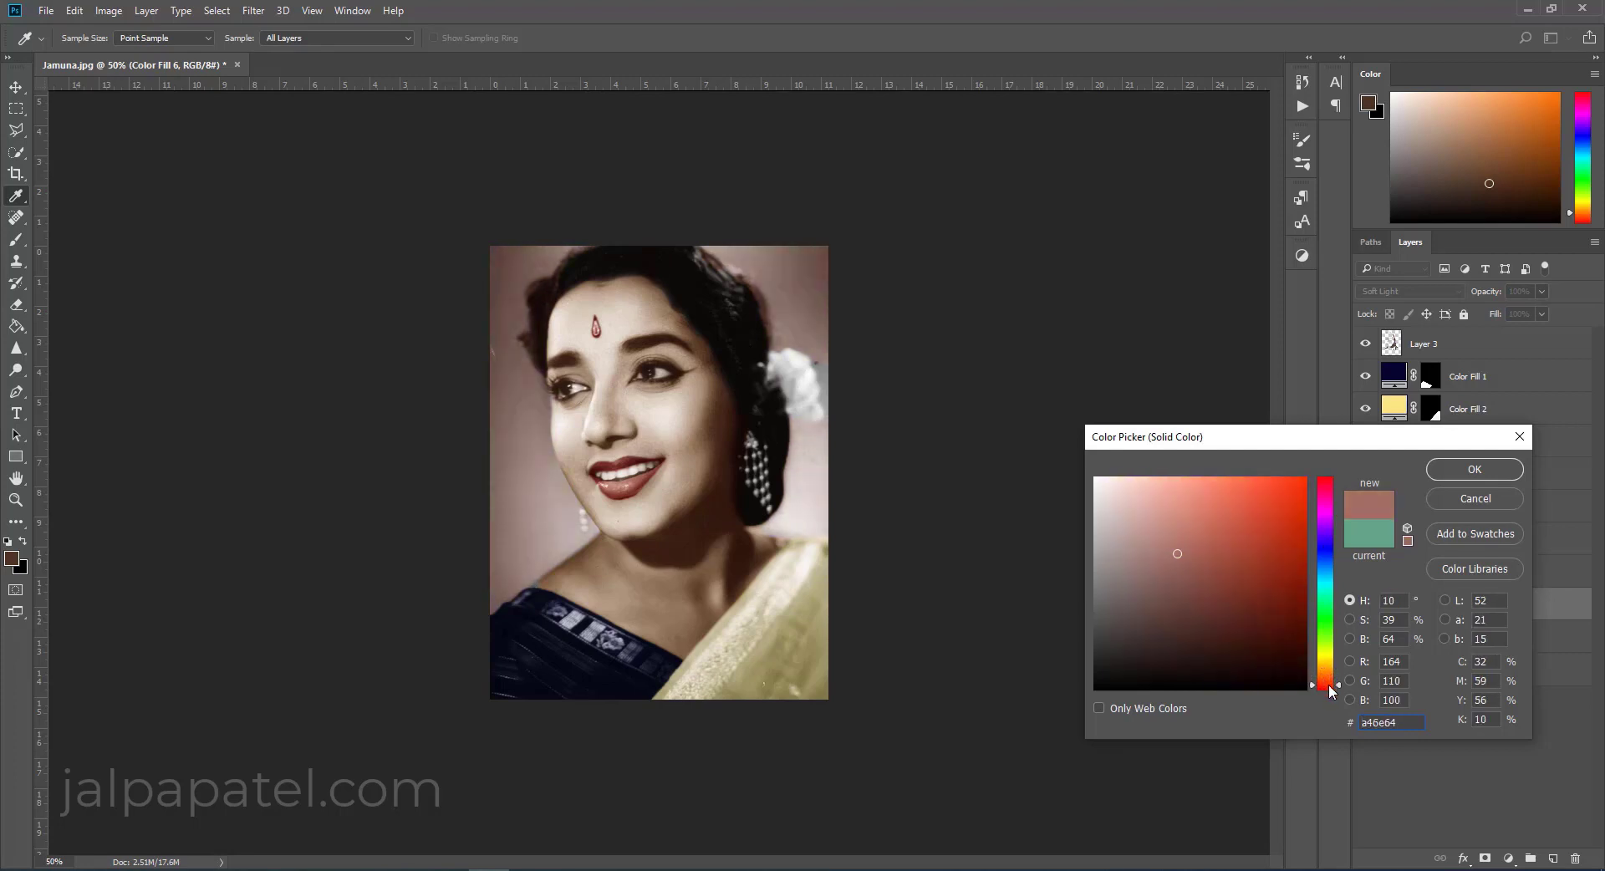
pyautogui.click(1325, 569)
pyautogui.moveTo(1177, 580)
pyautogui.mouseDown()
pyautogui.moveTo(1179, 602)
pyautogui.moveTo(1182, 581)
pyautogui.mouseUp()
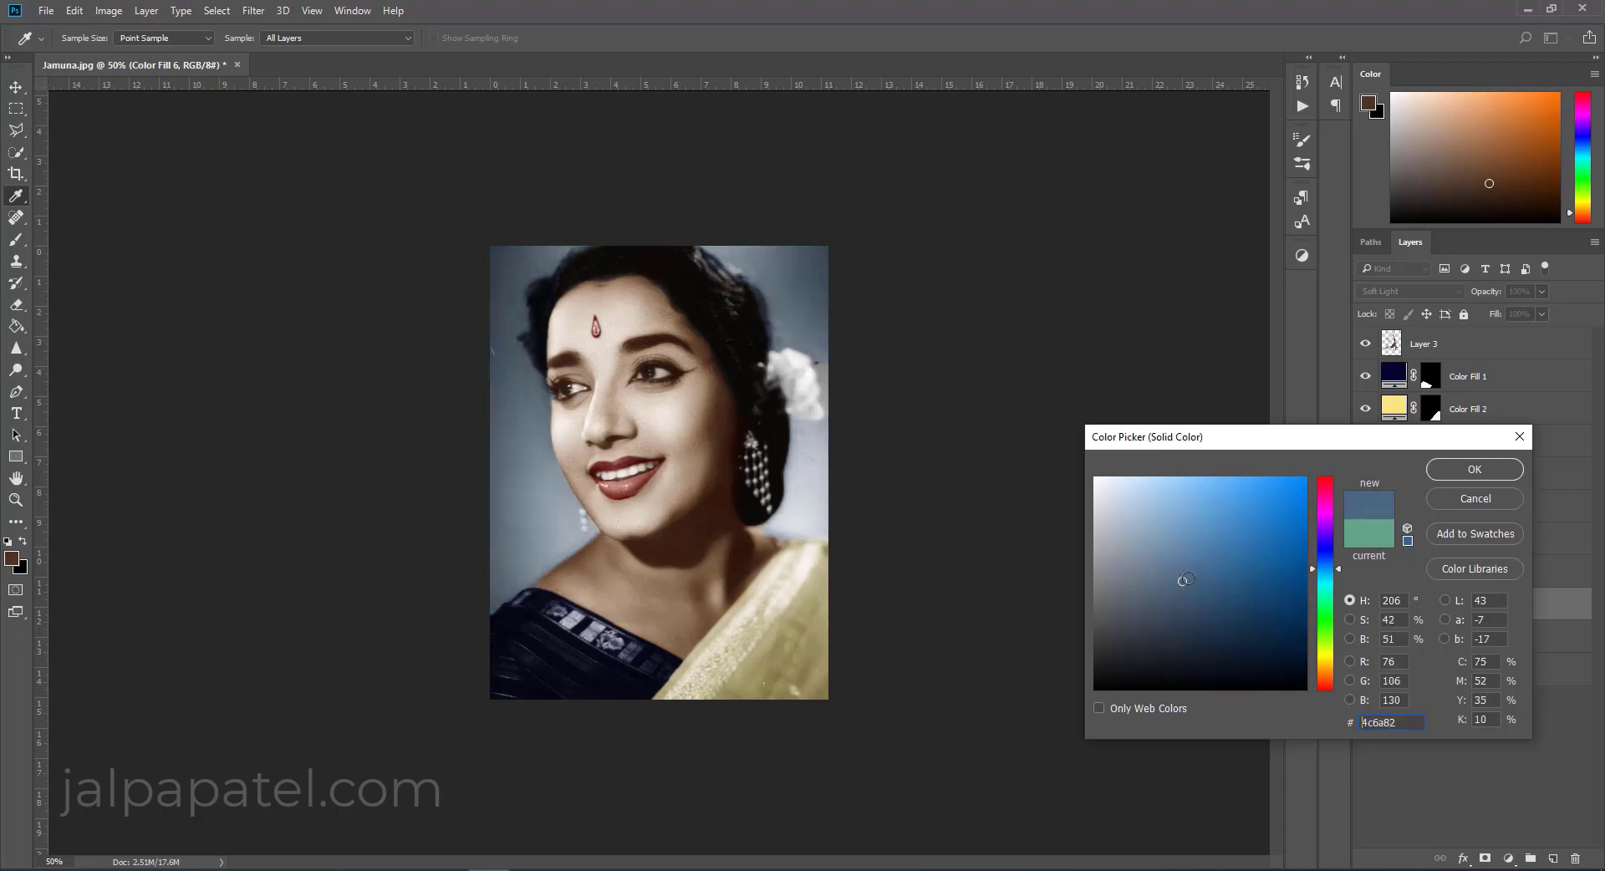
pyautogui.click(1197, 598)
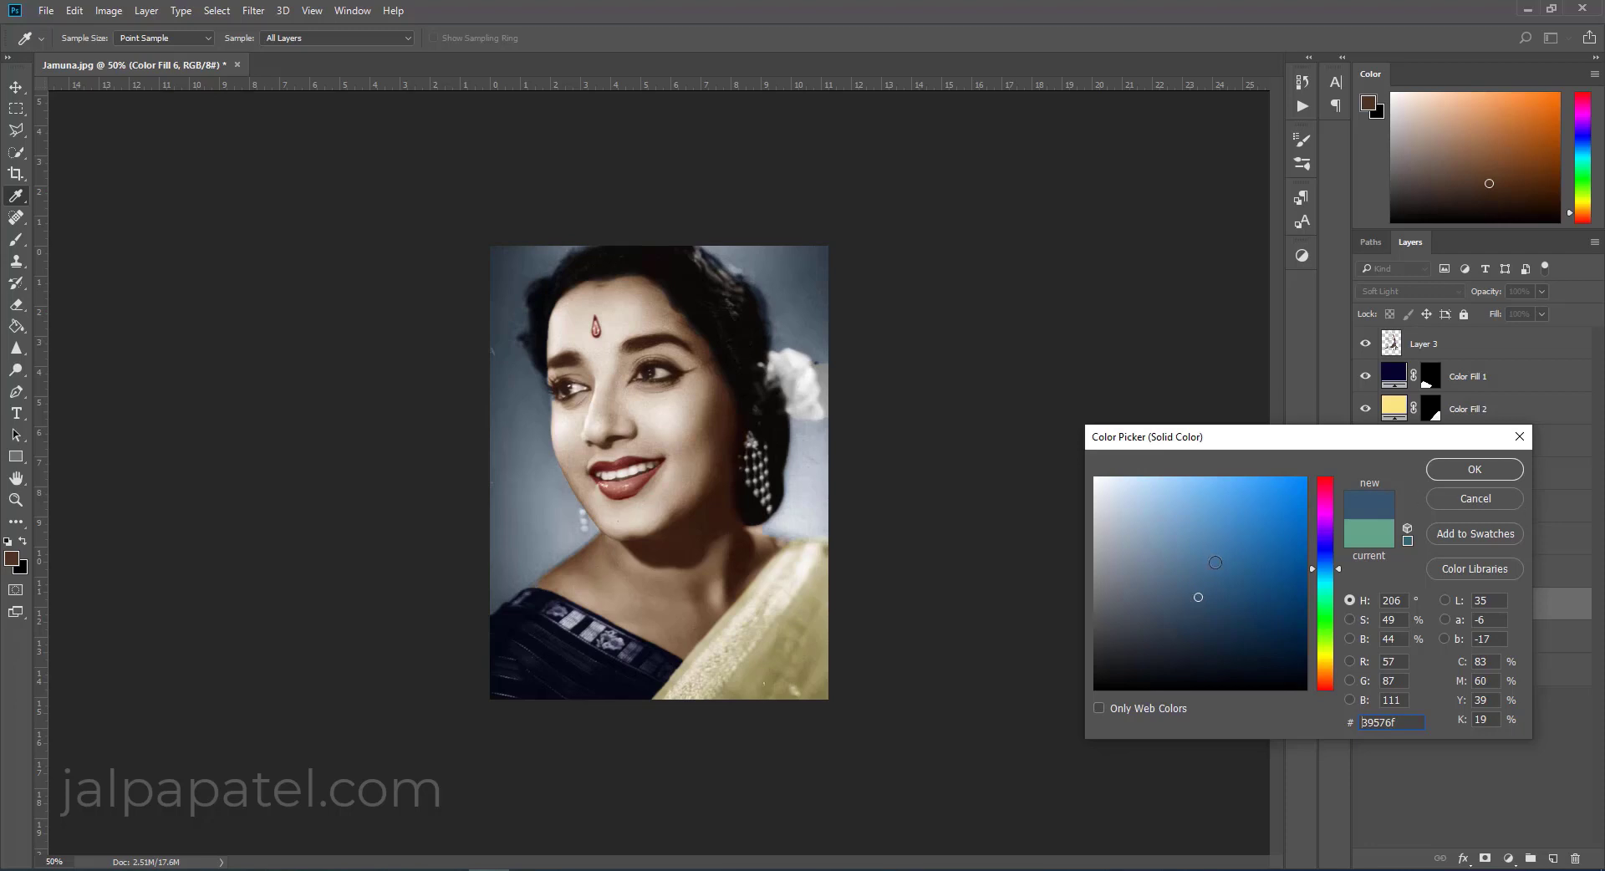
pyautogui.click(1200, 569)
pyautogui.click(1499, 476)
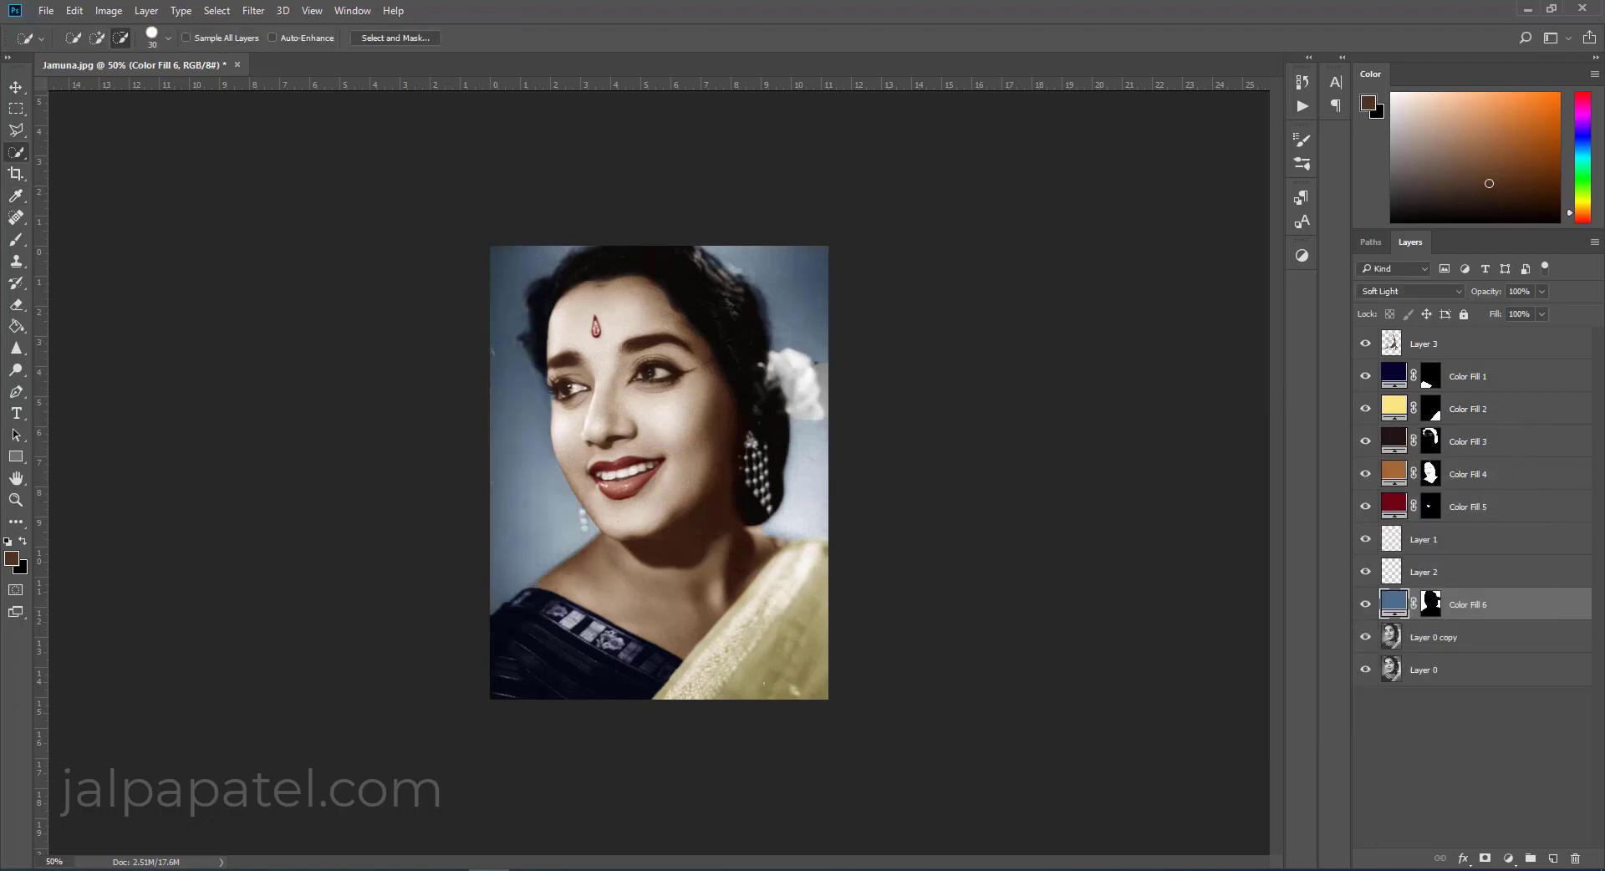
pyautogui.click(12, 305)
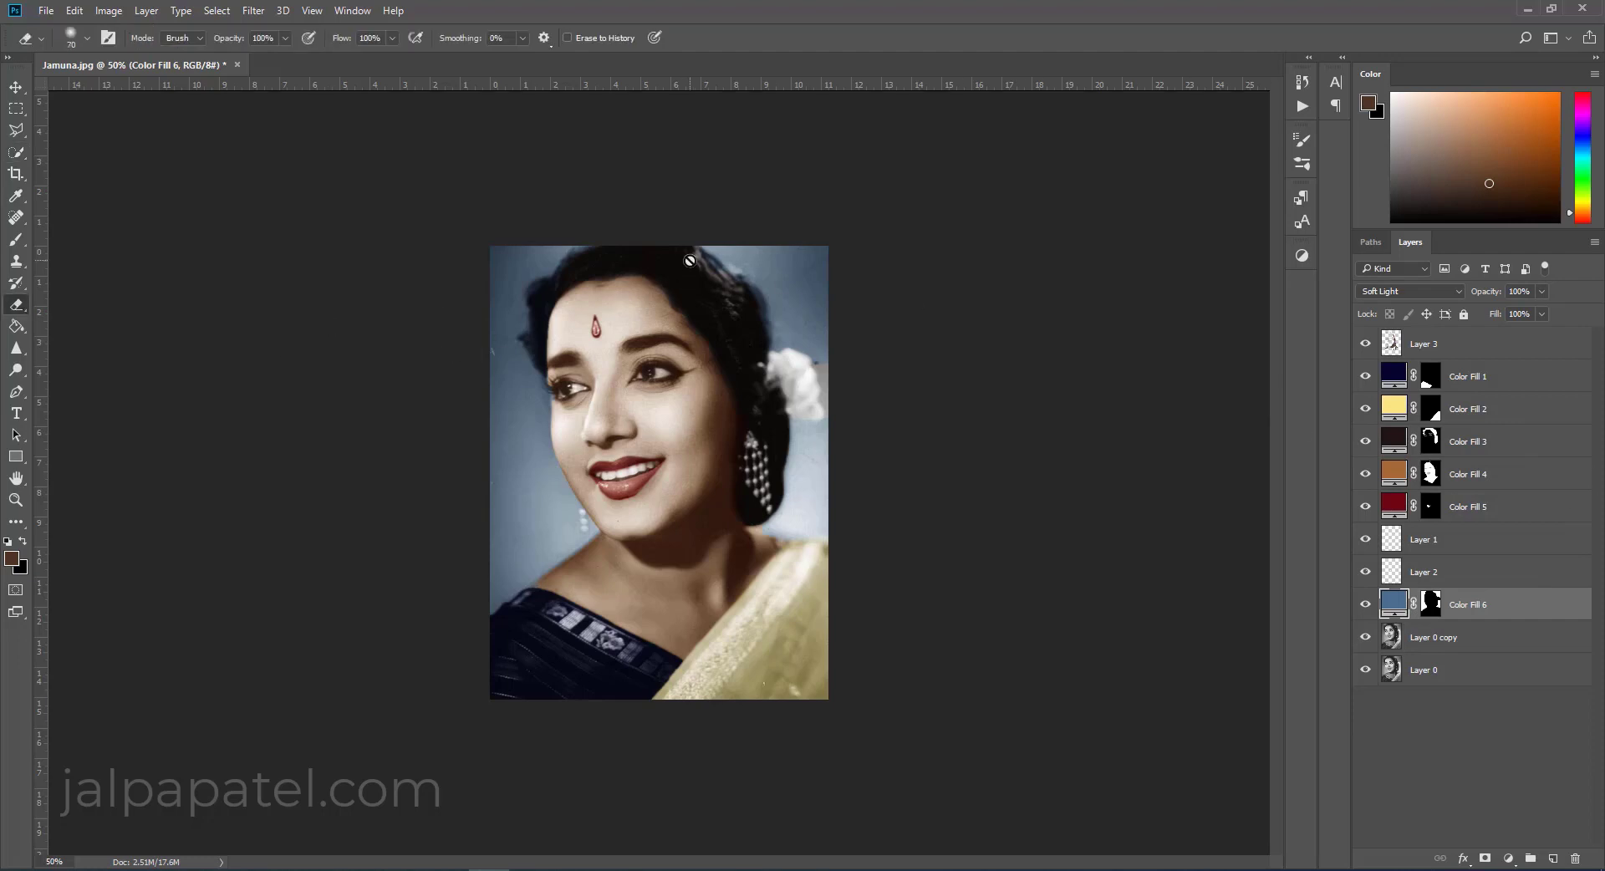
# Touch up Color Fill 6's mask near the neck and earring with default colours and smaller brushes.
pyautogui.click(1431, 604)
pyautogui.press('d')
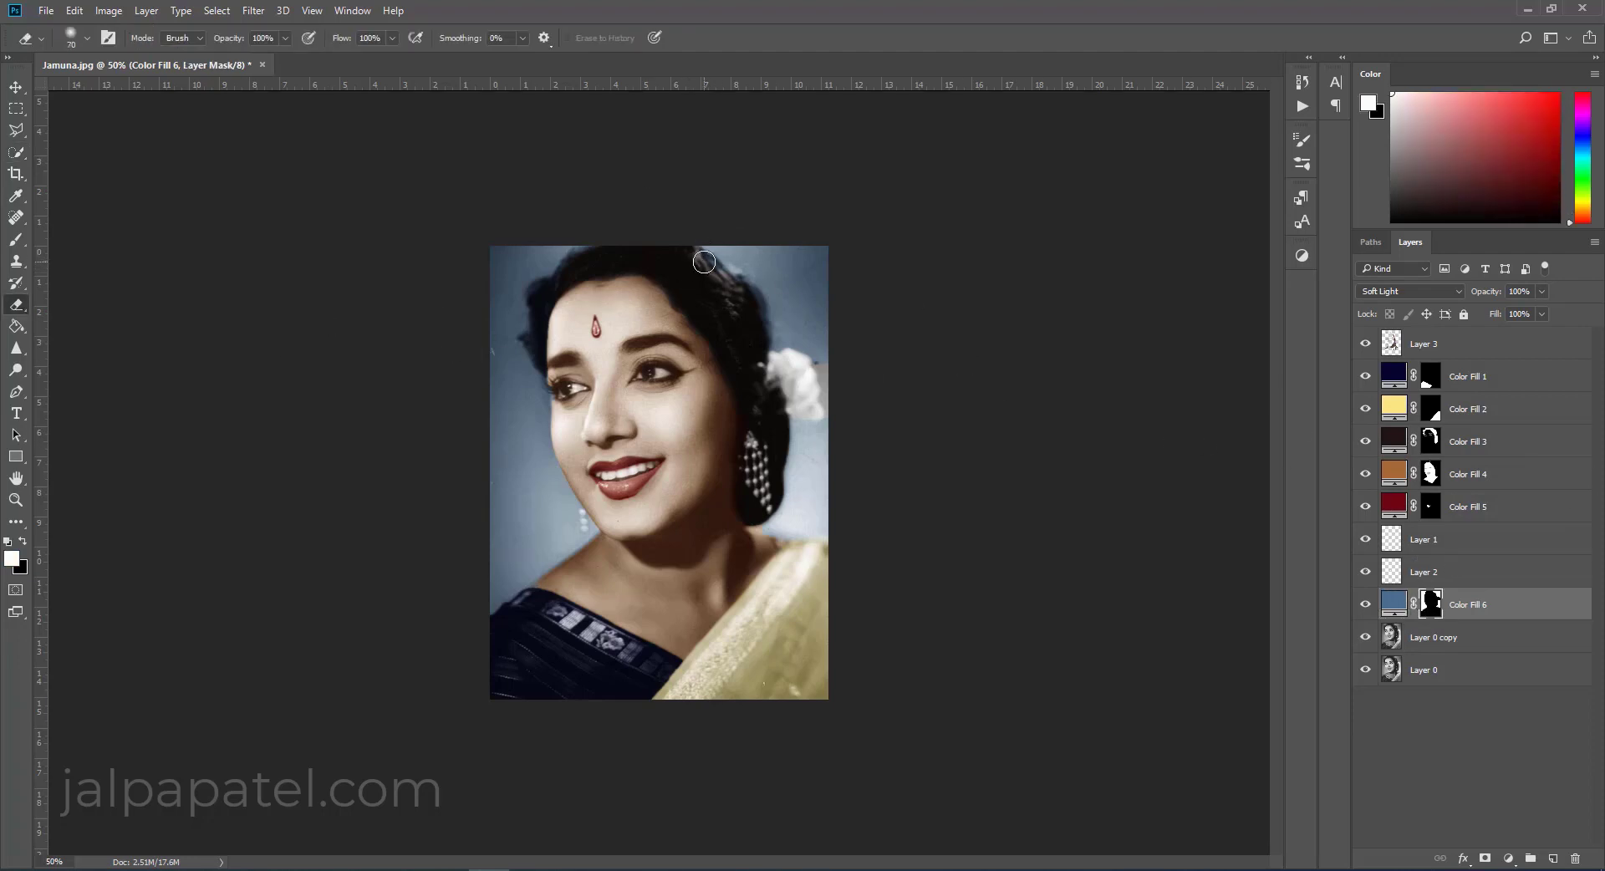
pyautogui.press('[')
pyautogui.press('[')
pyautogui.click(16, 240)
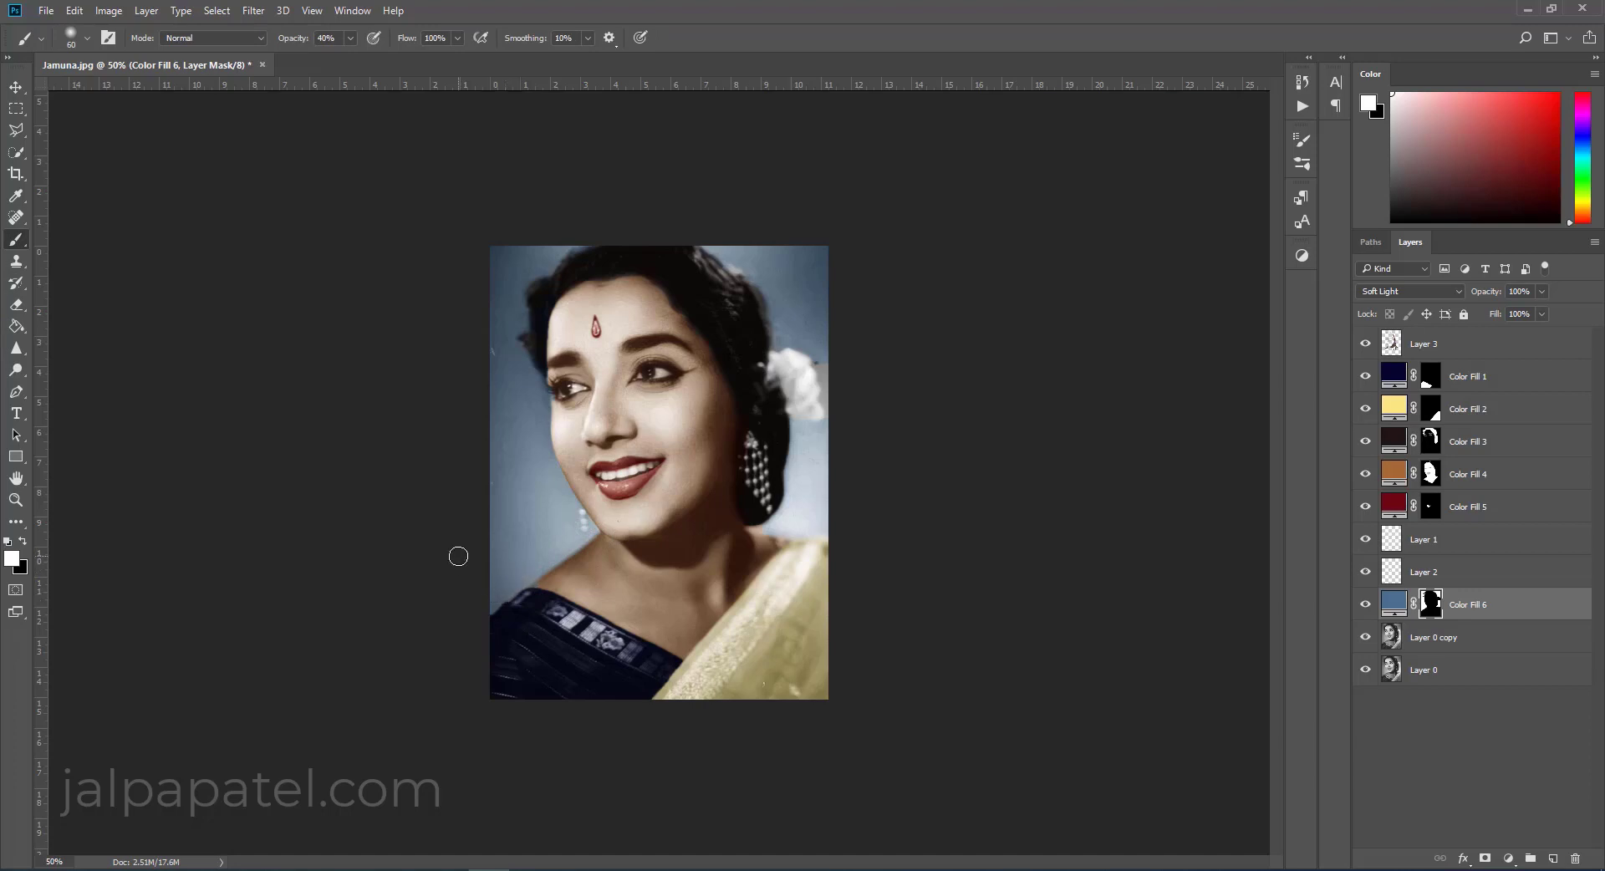
pyautogui.press('[')
pyautogui.press('[')
pyautogui.click(24, 308)
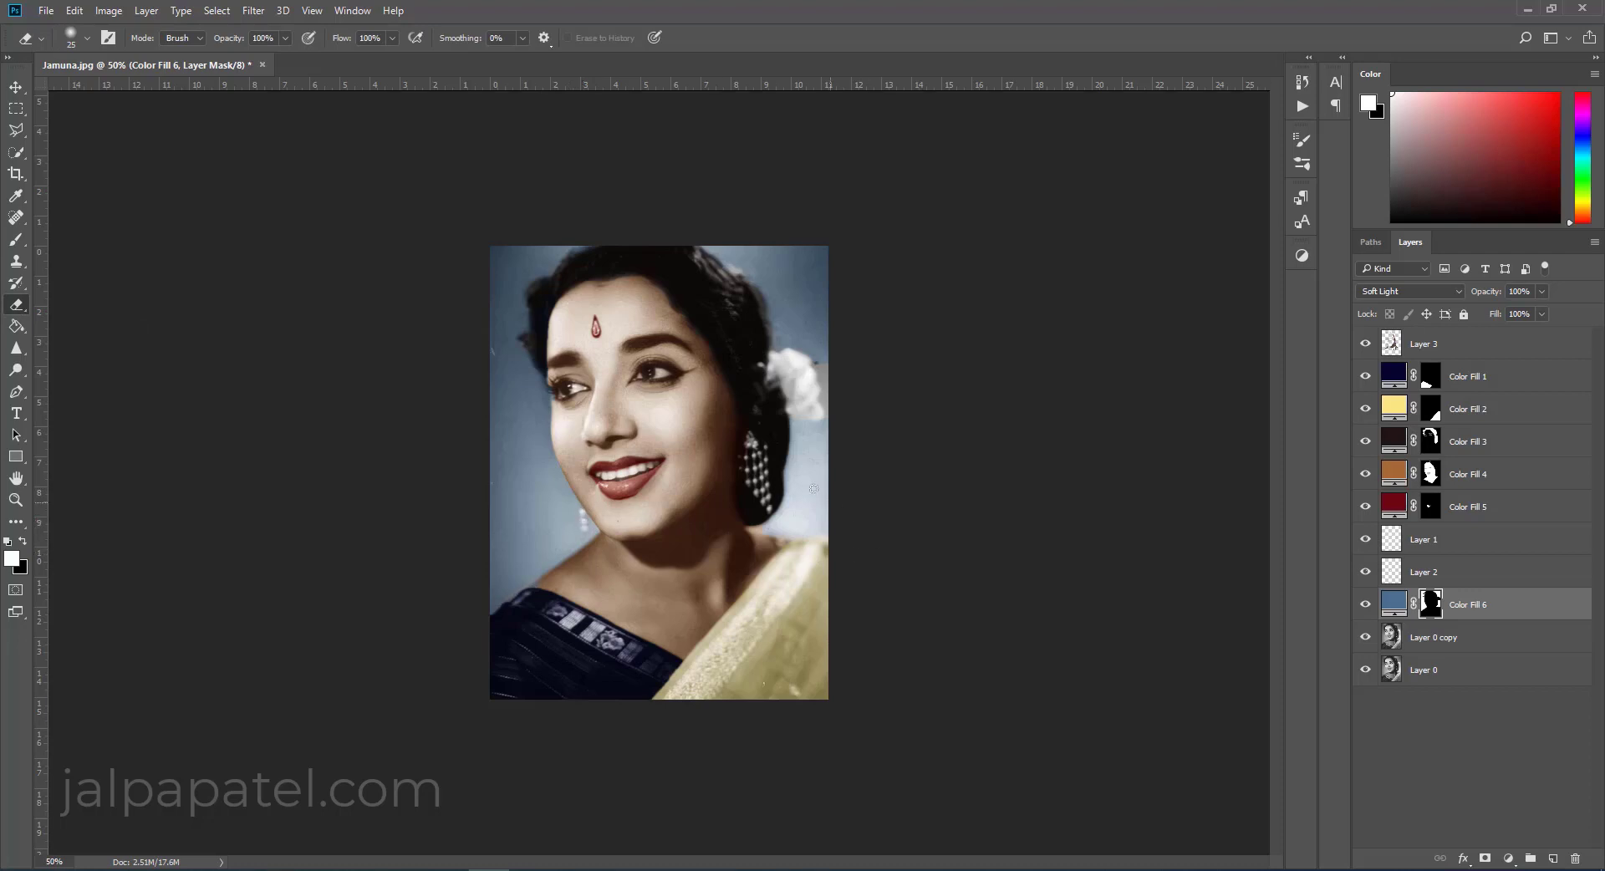
# Set the brush to 100% opacity and target Color Fill 2's layer mask.
pyautogui.press('b')
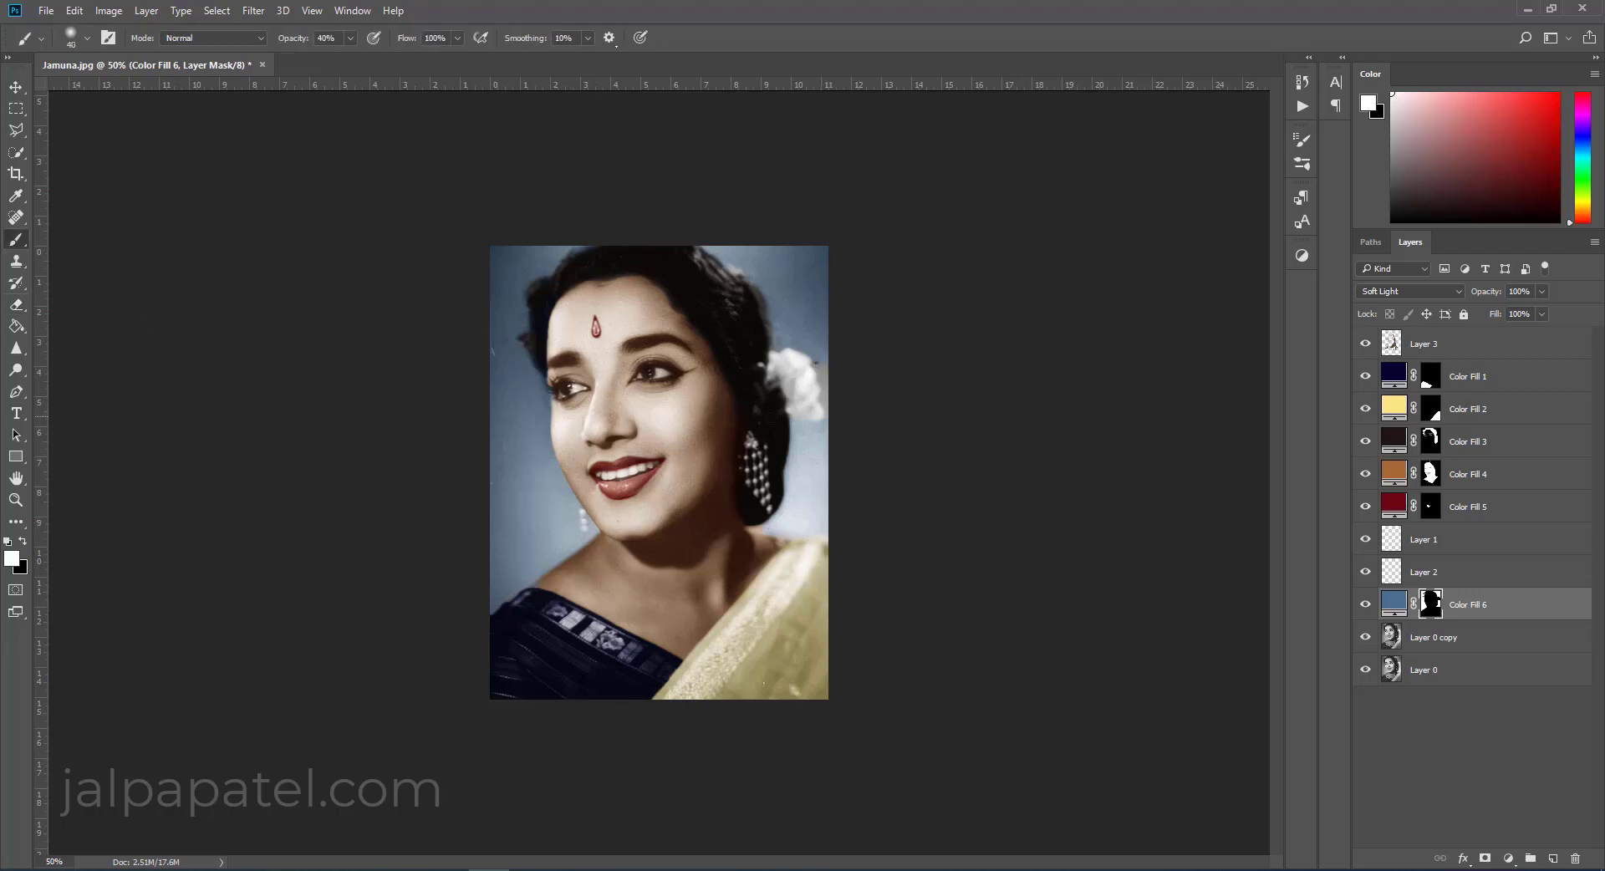
pyautogui.click(350, 38)
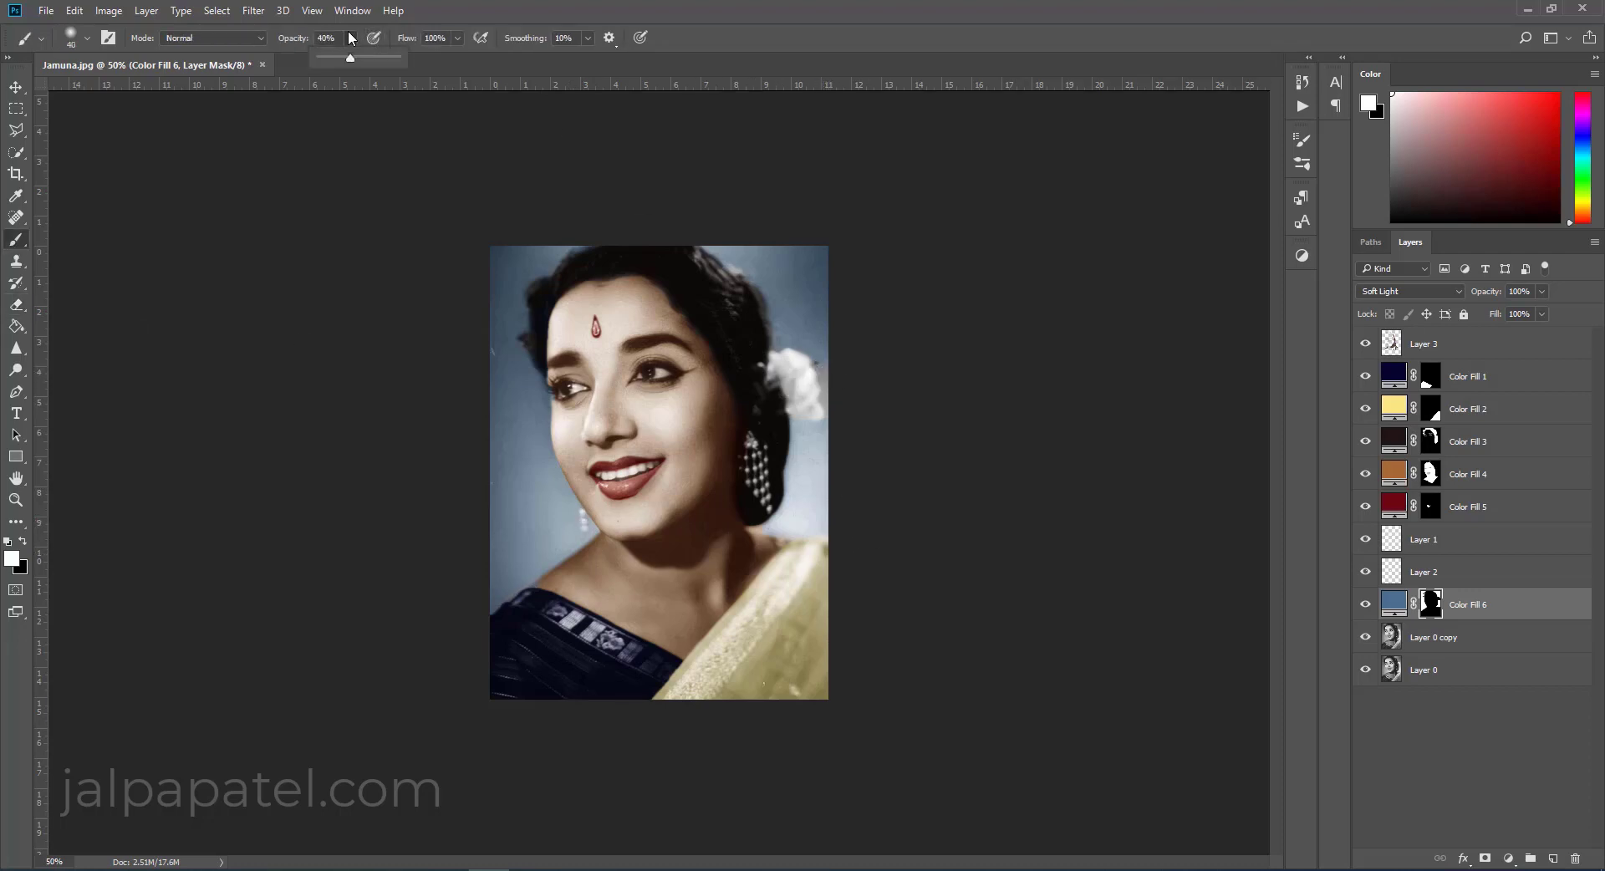
pyautogui.moveTo(351, 61); pyautogui.dragTo(408, 60)
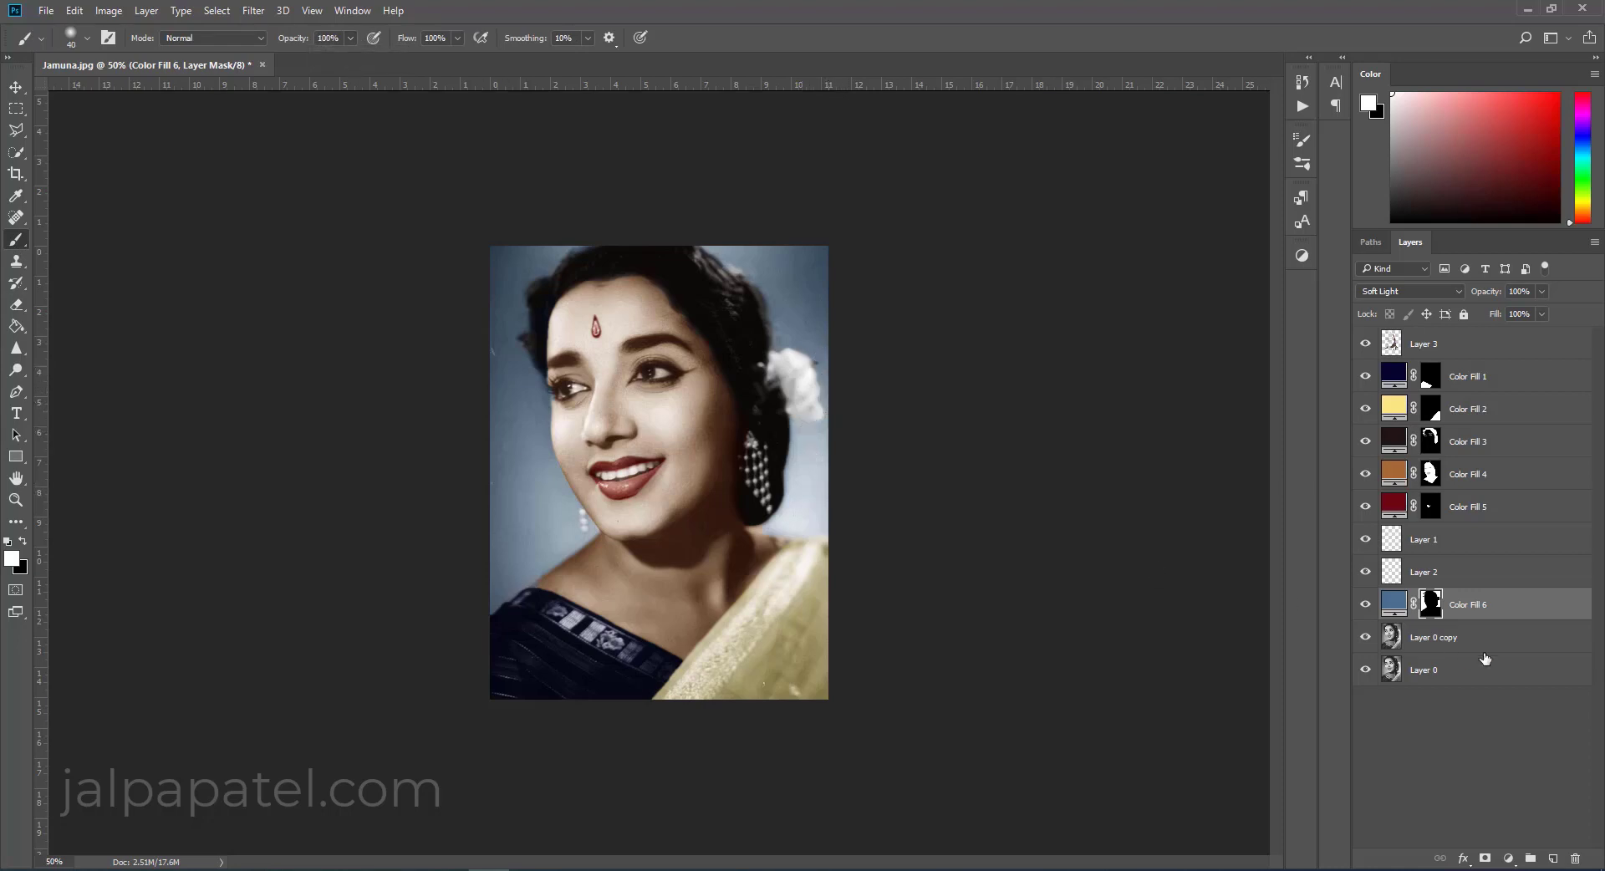
pyautogui.click(1431, 408)
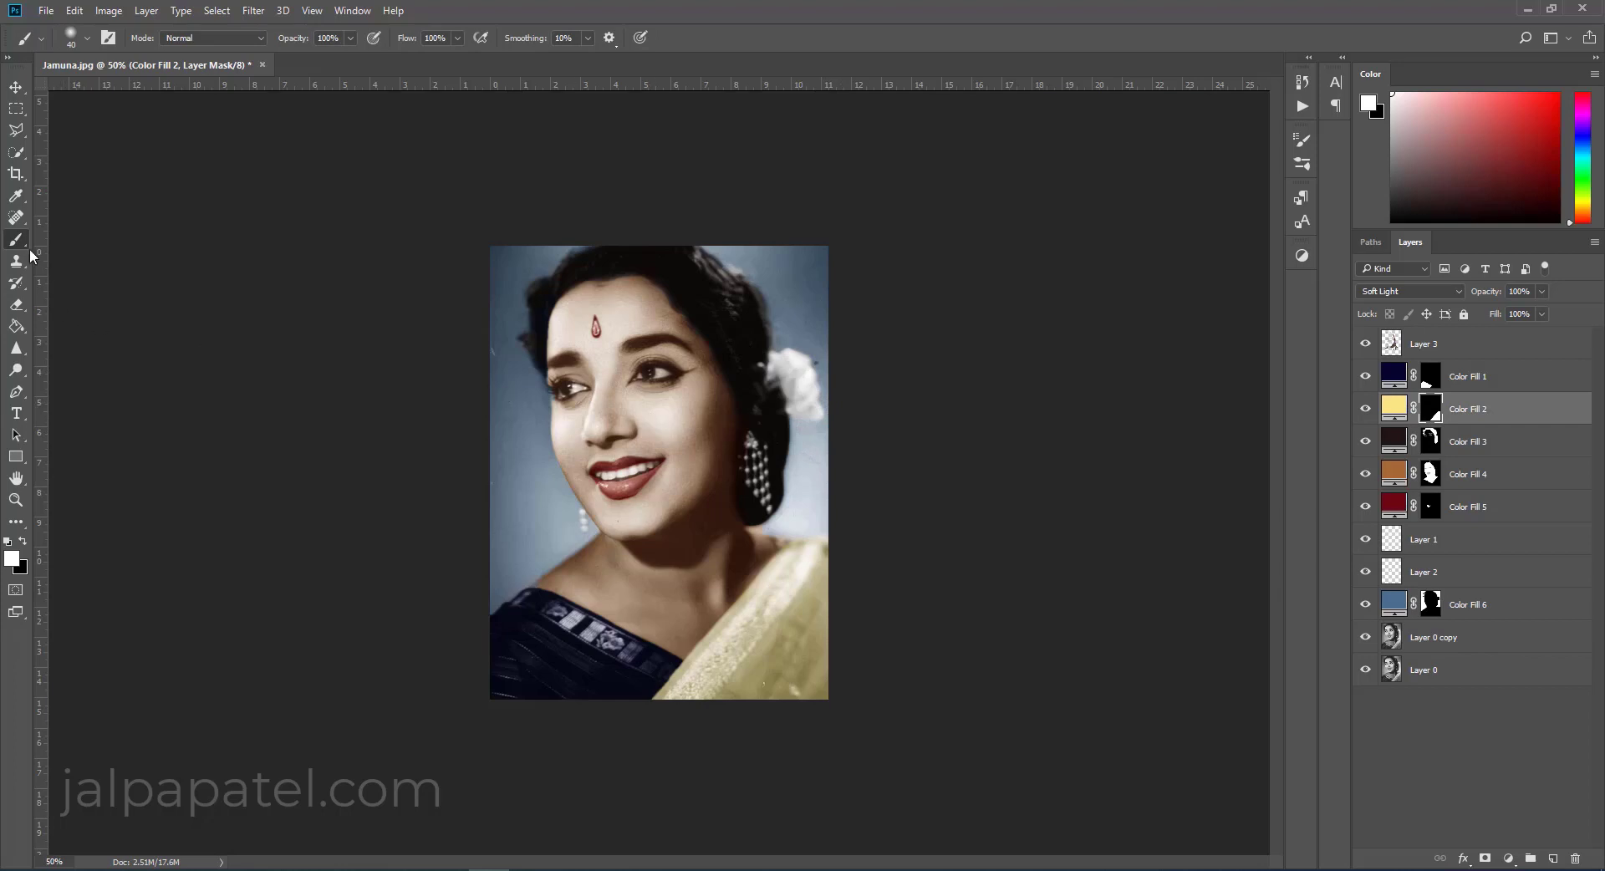
# Brighten the flower by her hair to cream, then set a larger 37%-opacity eraser on Color Fill 4's mask.
pyautogui.moveTo(792, 359); pyautogui.dragTo(794, 409)
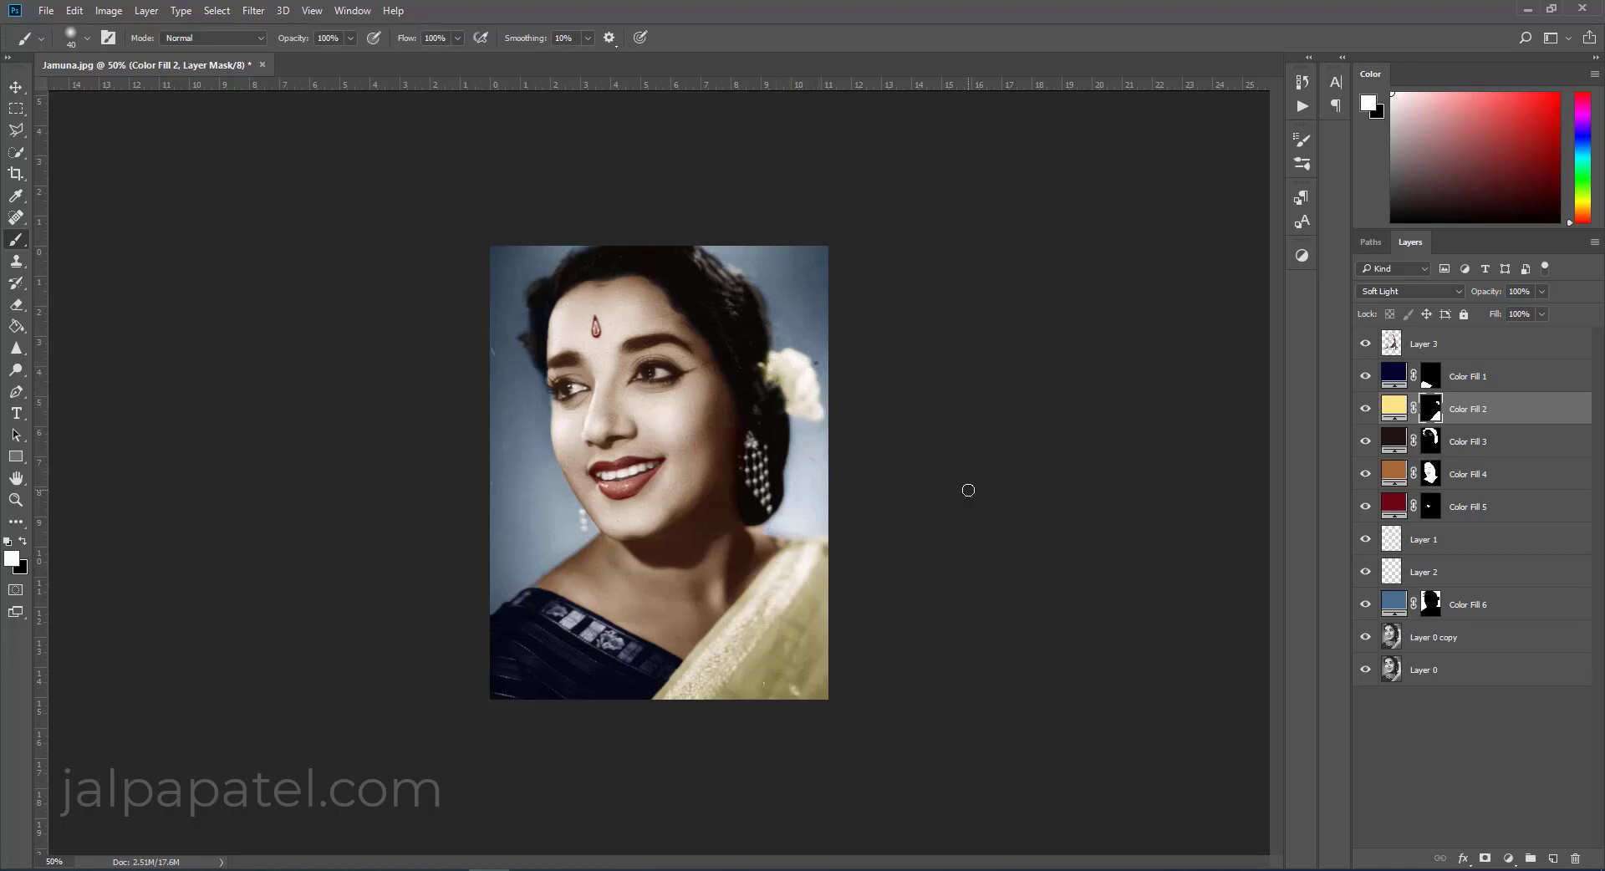
pyautogui.click(1429, 478)
pyautogui.click(13, 311)
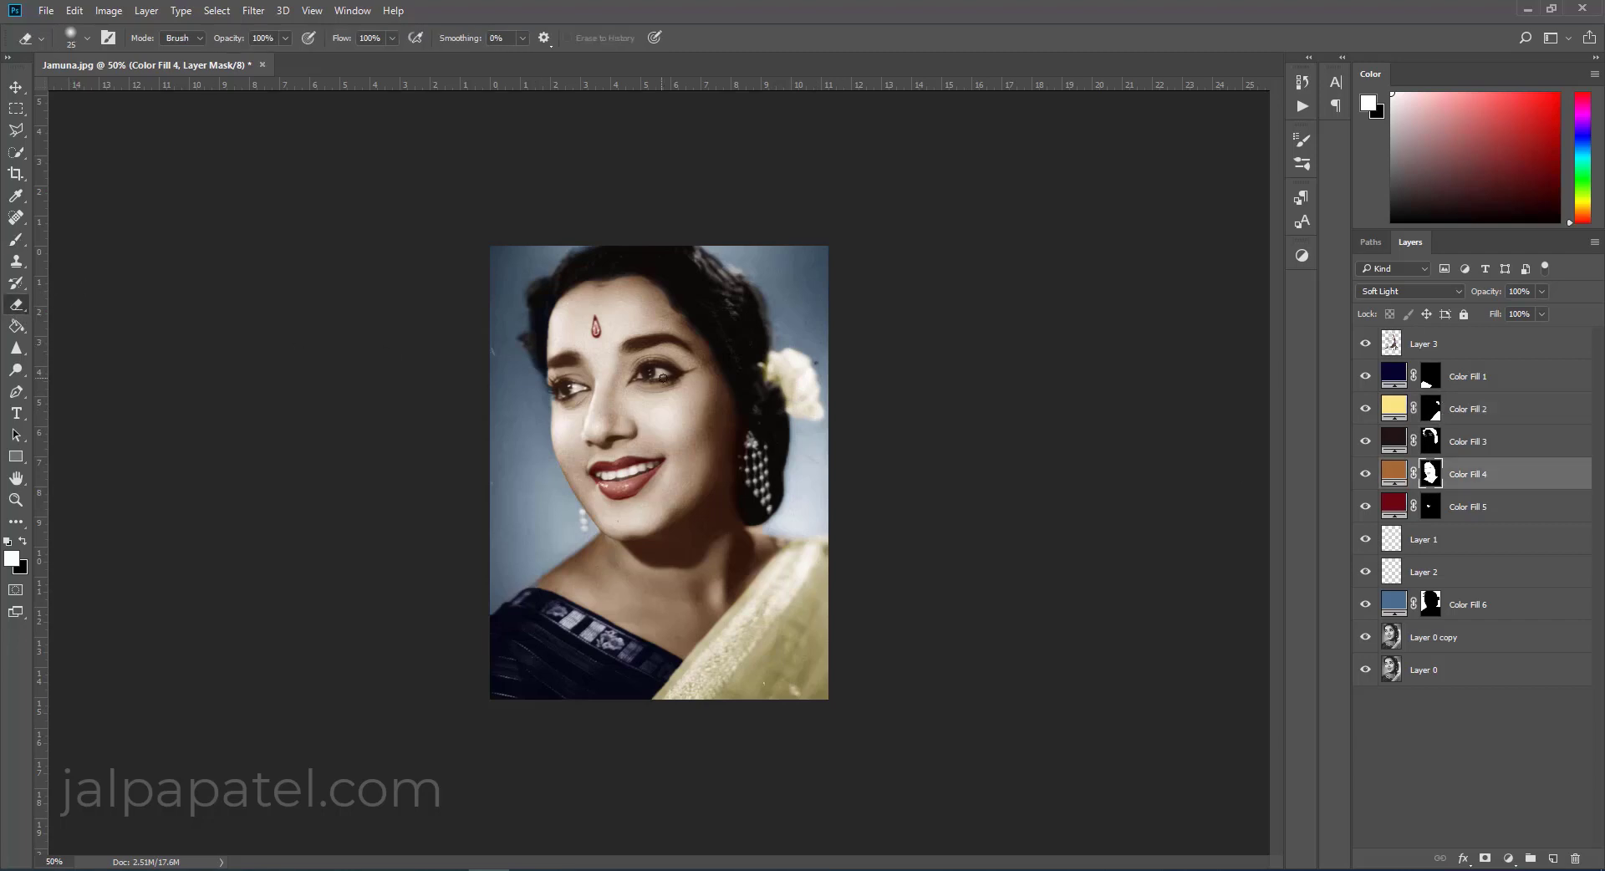
pyautogui.click(286, 39)
pyautogui.moveTo(289, 57); pyautogui.dragTo(237, 57)
pyautogui.press(']')
# Add a new empty Layer 4 above Layer 0 copy with white #ffffff as foreground colour.
pyautogui.click(1471, 637)
pyautogui.click(1553, 858)
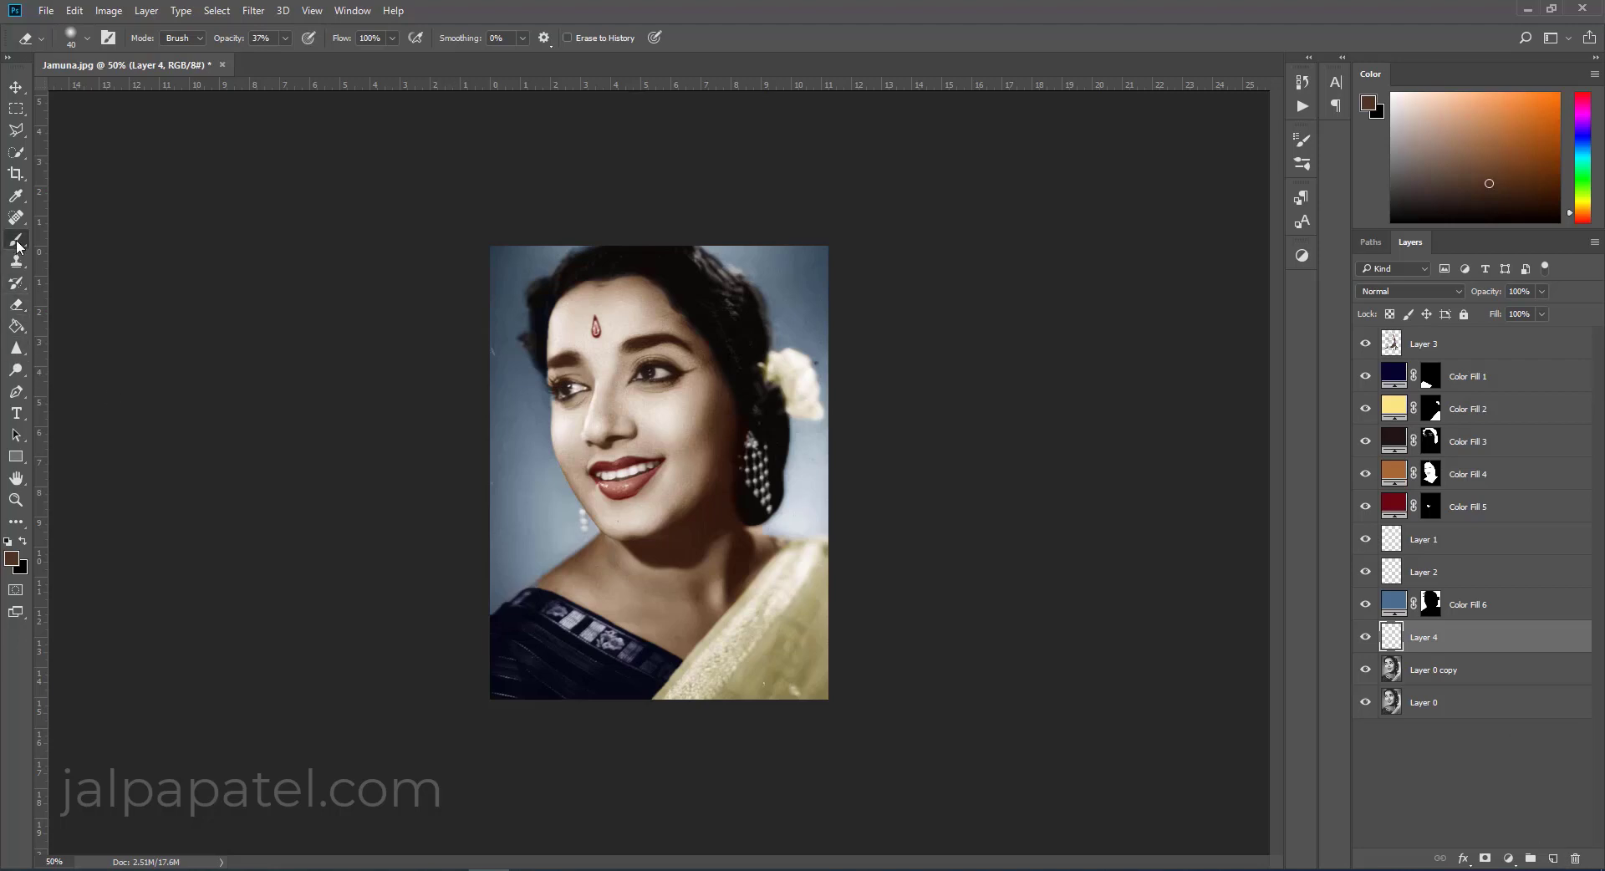
pyautogui.click(16, 194)
pyautogui.click(11, 558)
pyautogui.write('ffffff')
pyautogui.click(1475, 469)
# Paint white highlights on the eyes and set Layer 4 to Soft Light.
pyautogui.press('b')
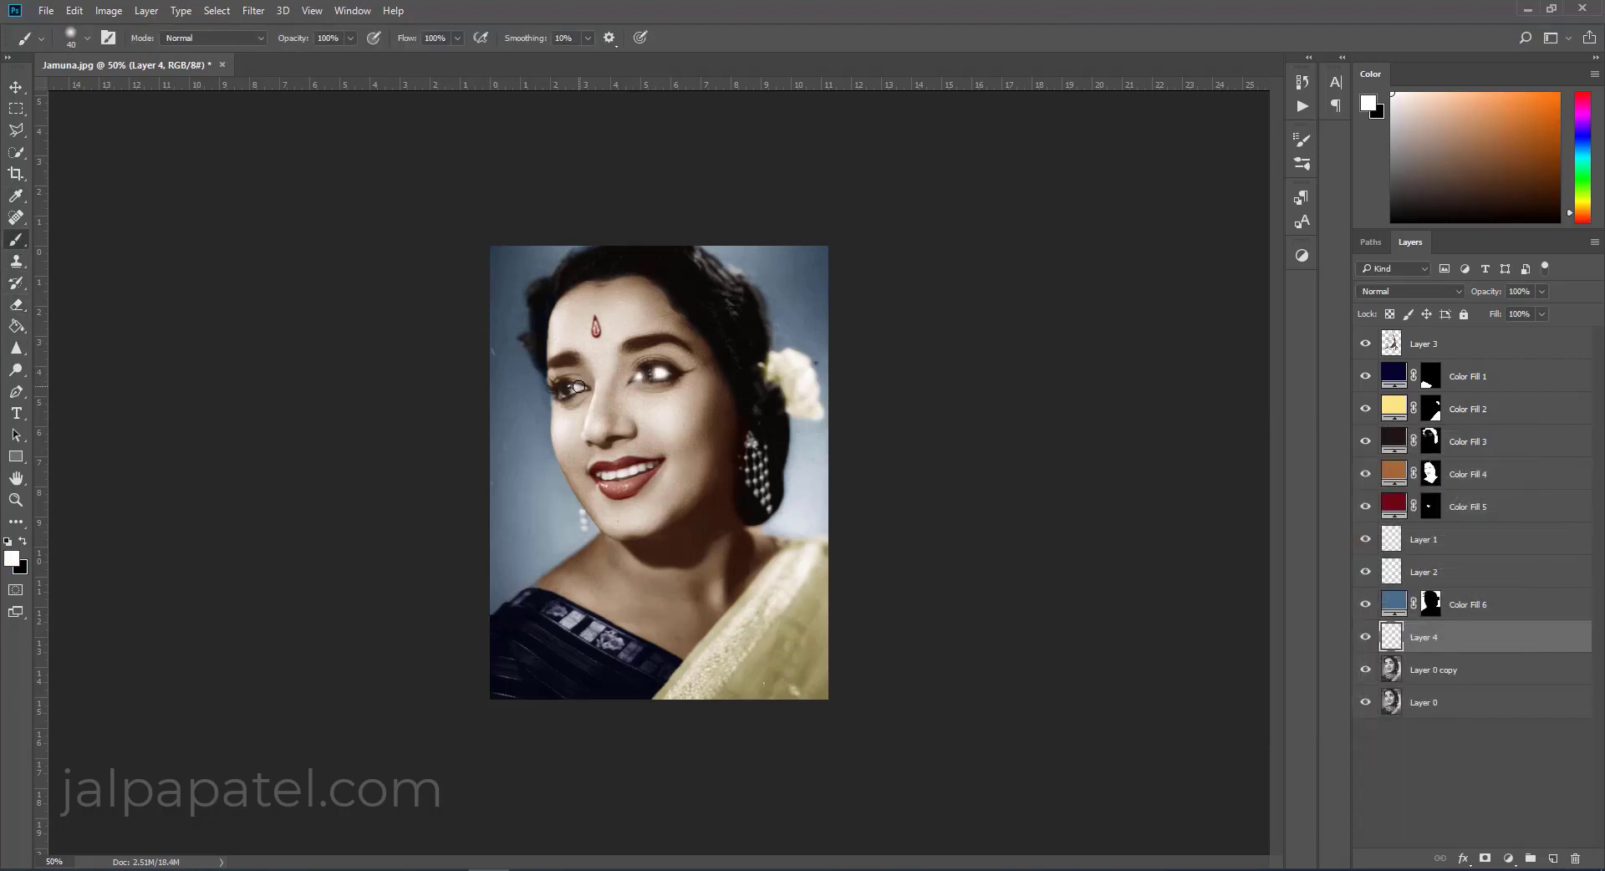
pyautogui.moveTo(577, 387); pyautogui.dragTo(560, 391)
pyautogui.click(1409, 291)
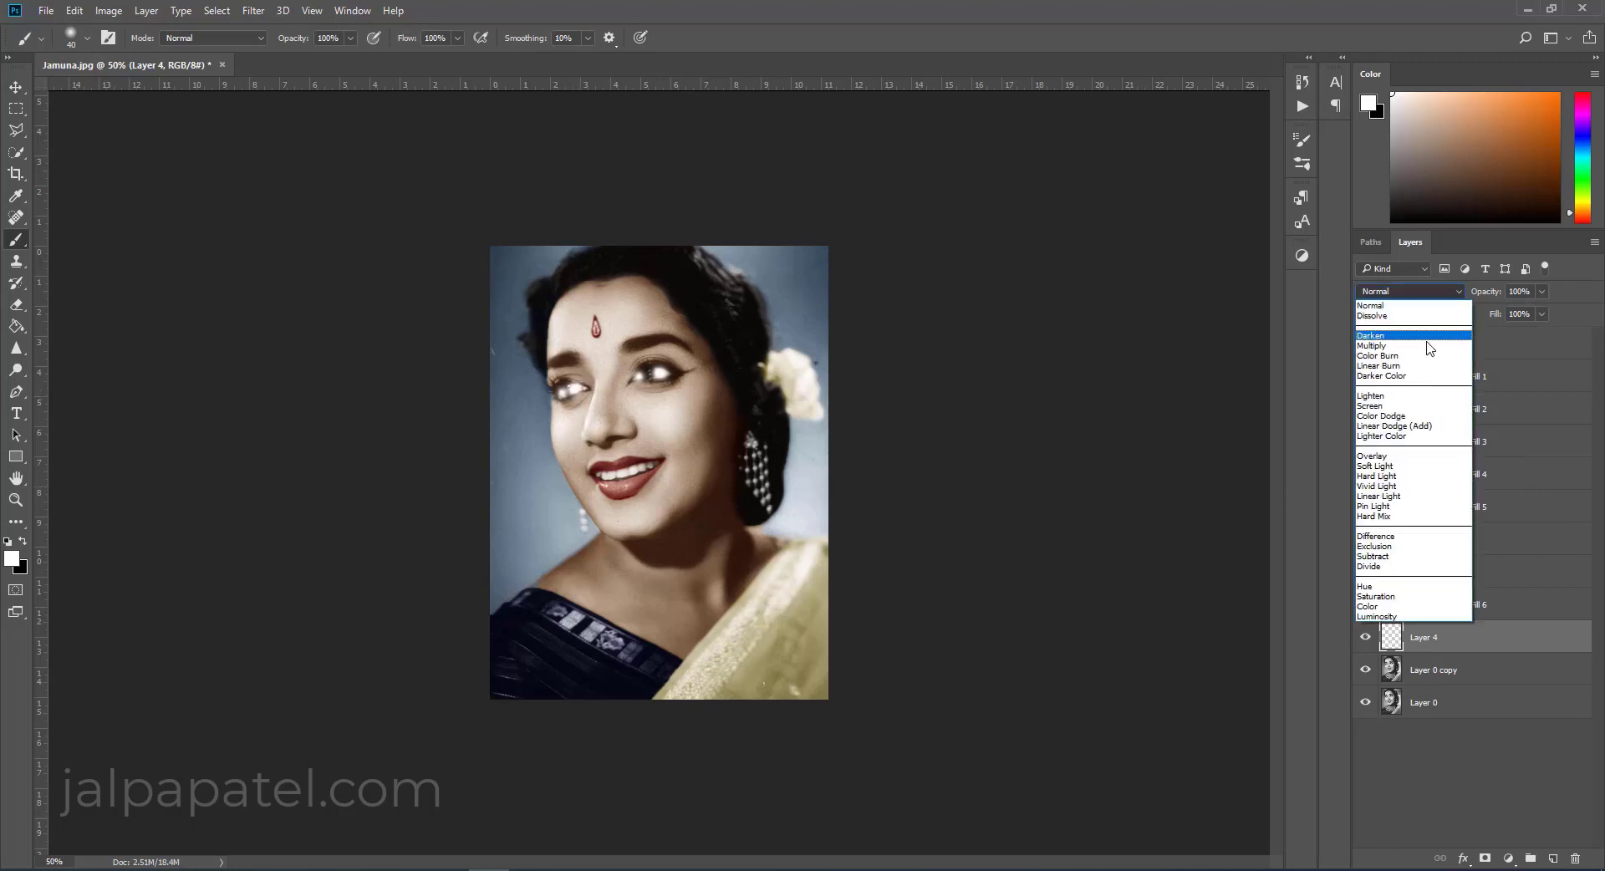
pyautogui.click(1405, 464)
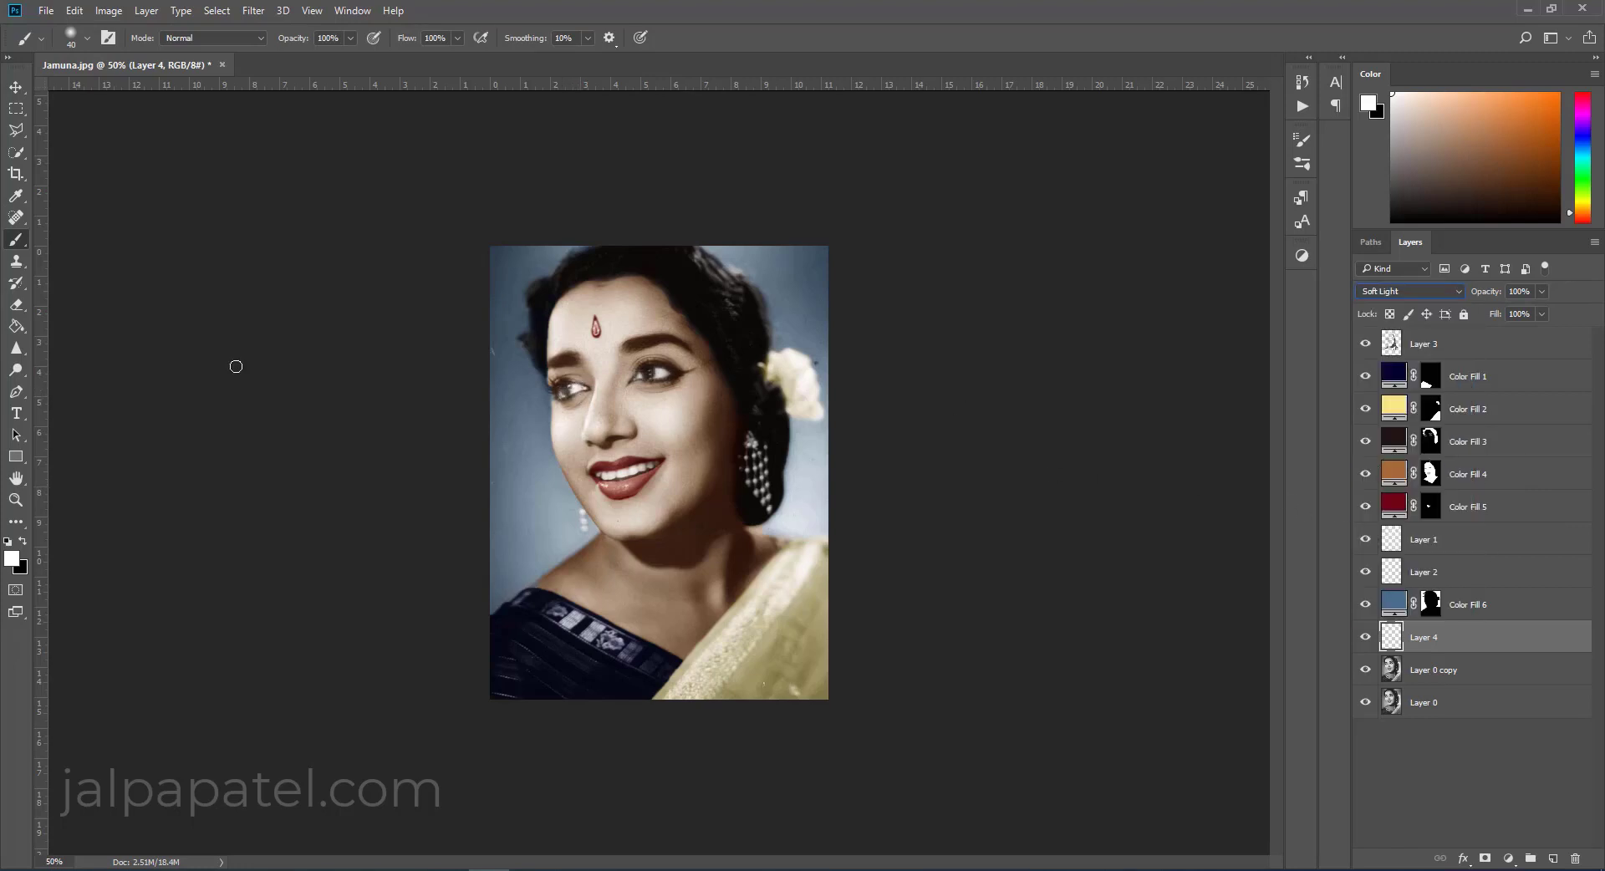
# Trim excess highlight with a smaller eraser at 100% opacity.
pyautogui.click(15, 305)
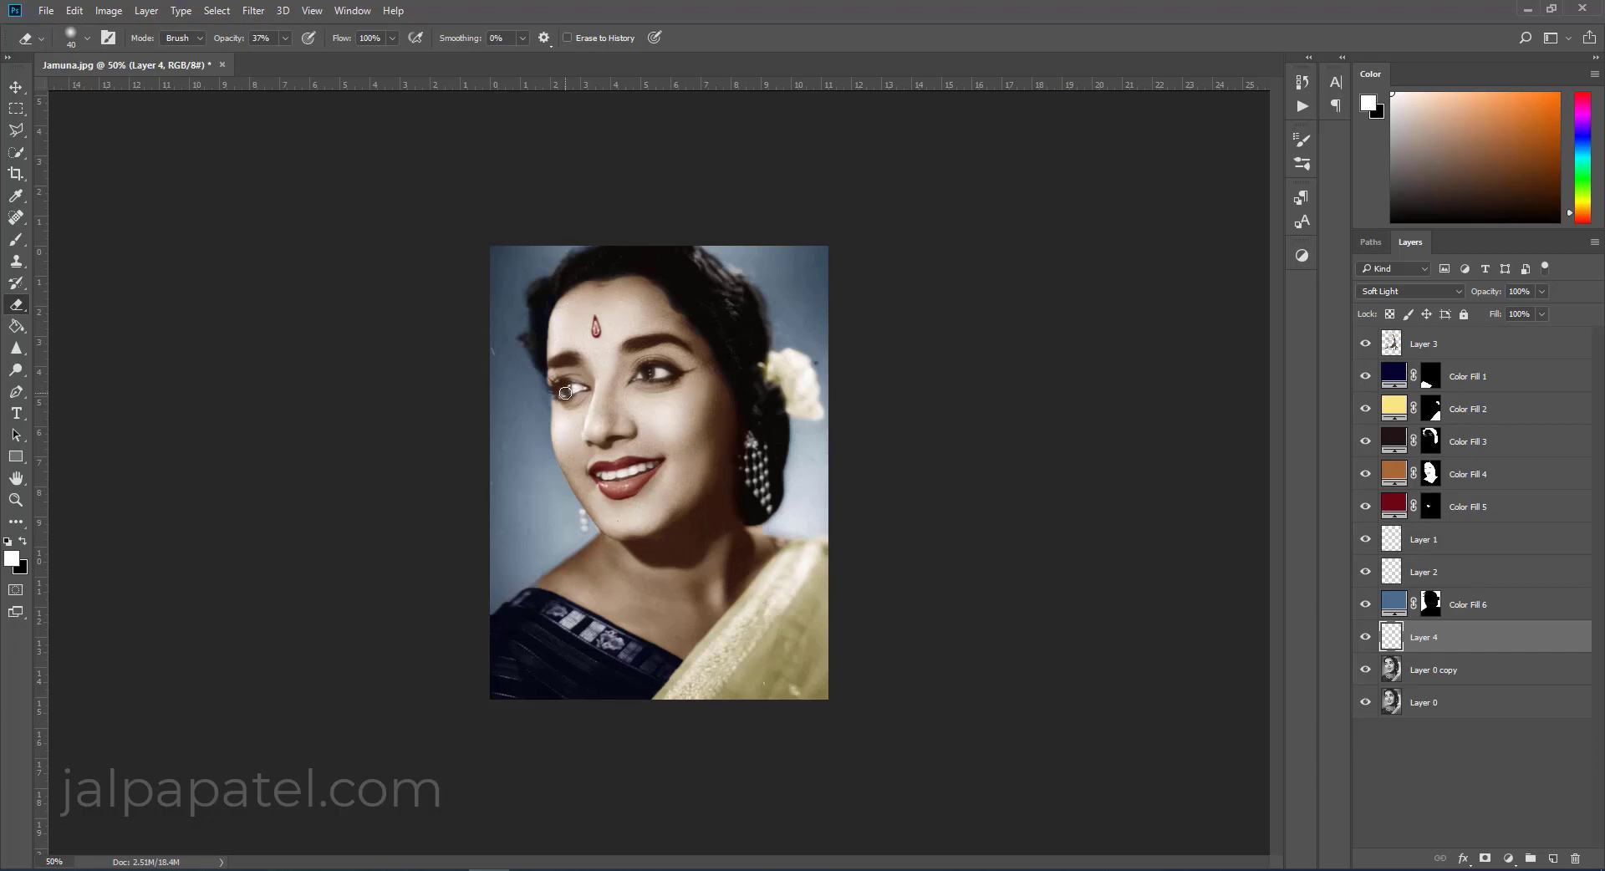
pyautogui.click(285, 38)
pyautogui.press('0')
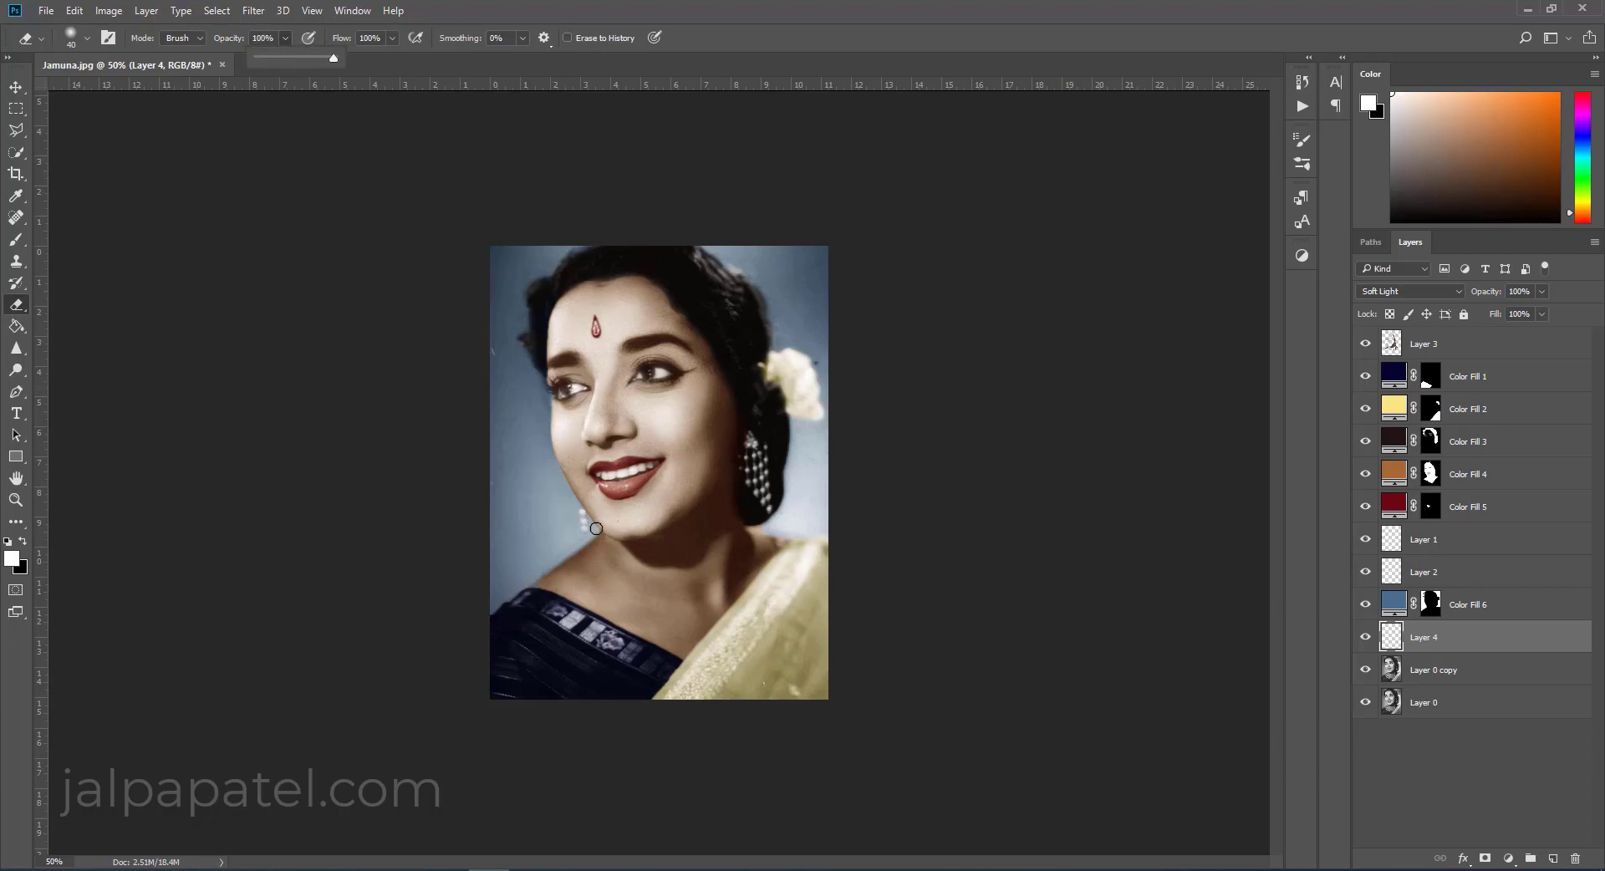
pyautogui.press('Return')
pyautogui.press('[')
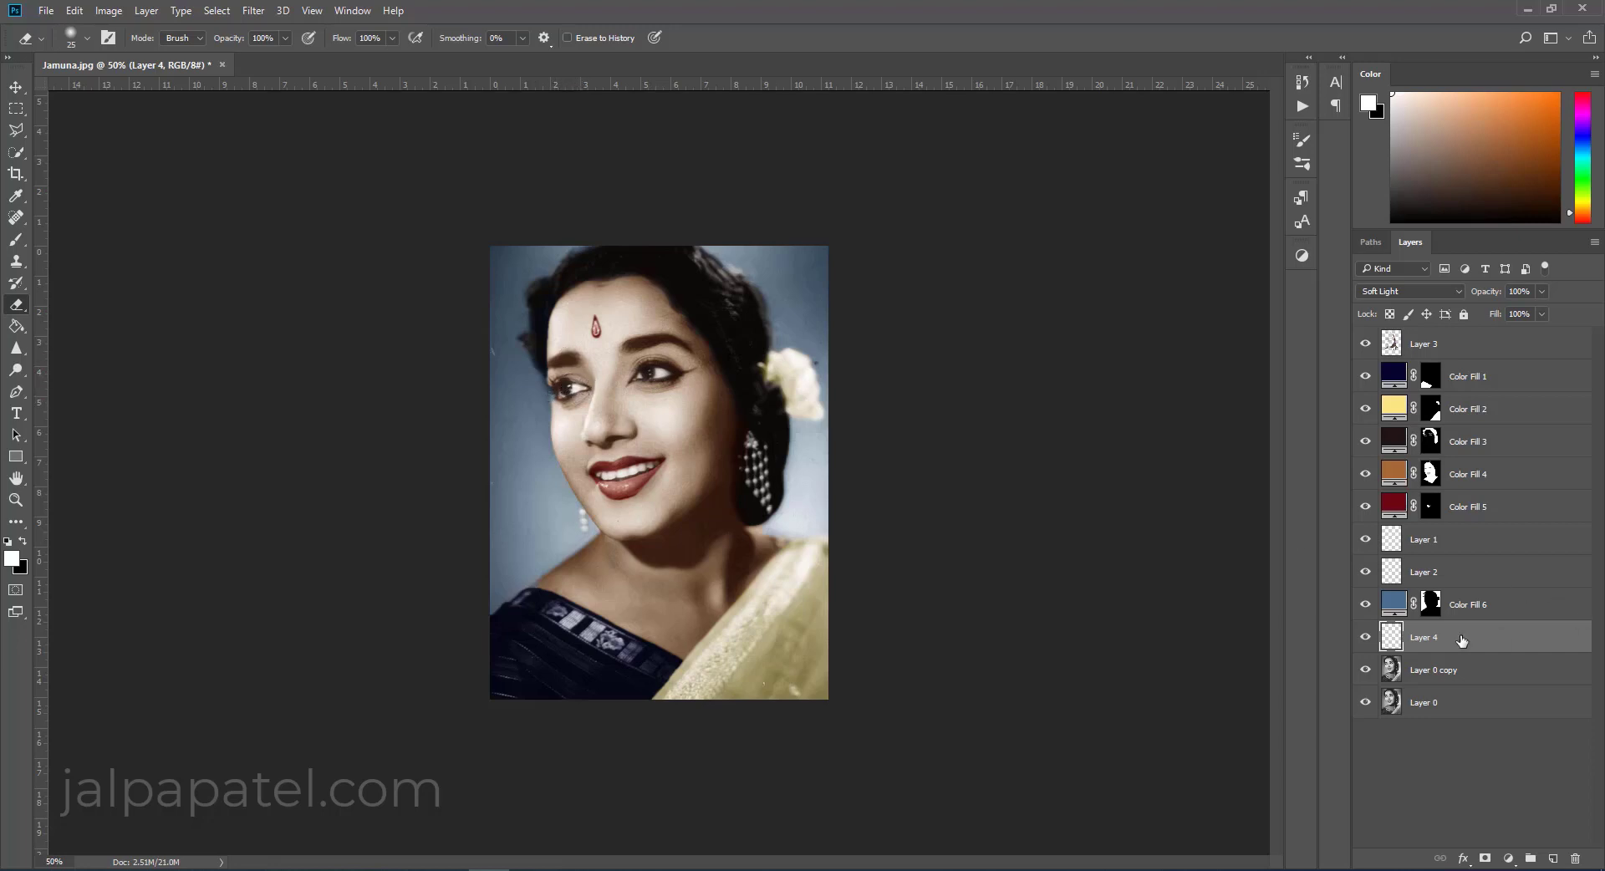
# Toggle Layer 4 to compare and lower its opacity to 55%.
pyautogui.click(1365, 638)
pyautogui.click(1363, 639)
pyautogui.click(1360, 642)
pyautogui.click(1366, 642)
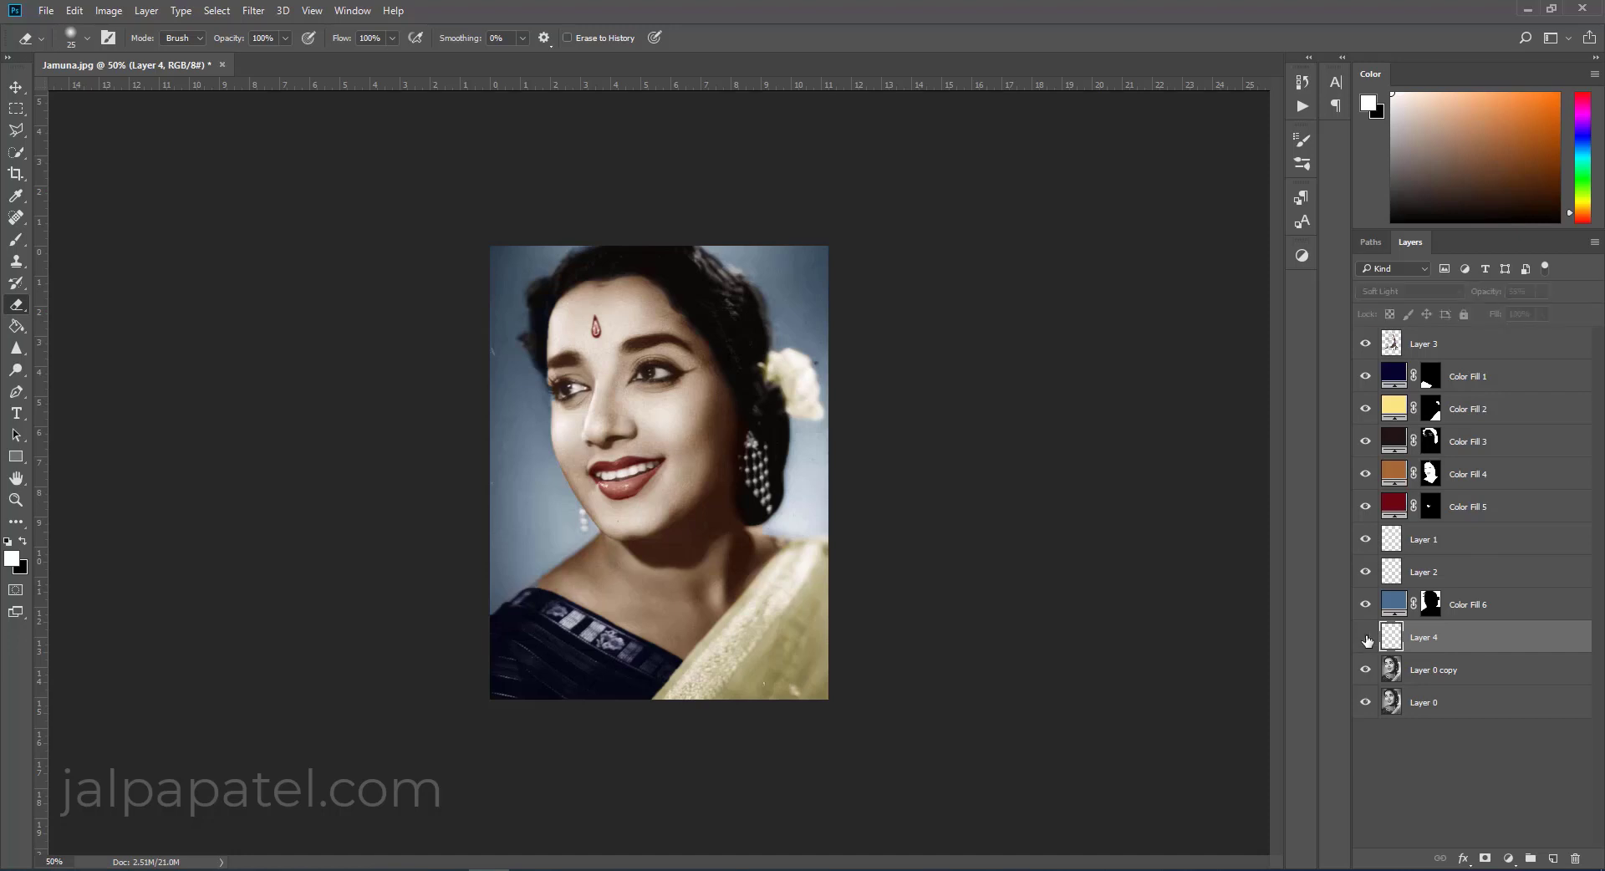
pyautogui.click(1365, 641)
pyautogui.click(1365, 640)
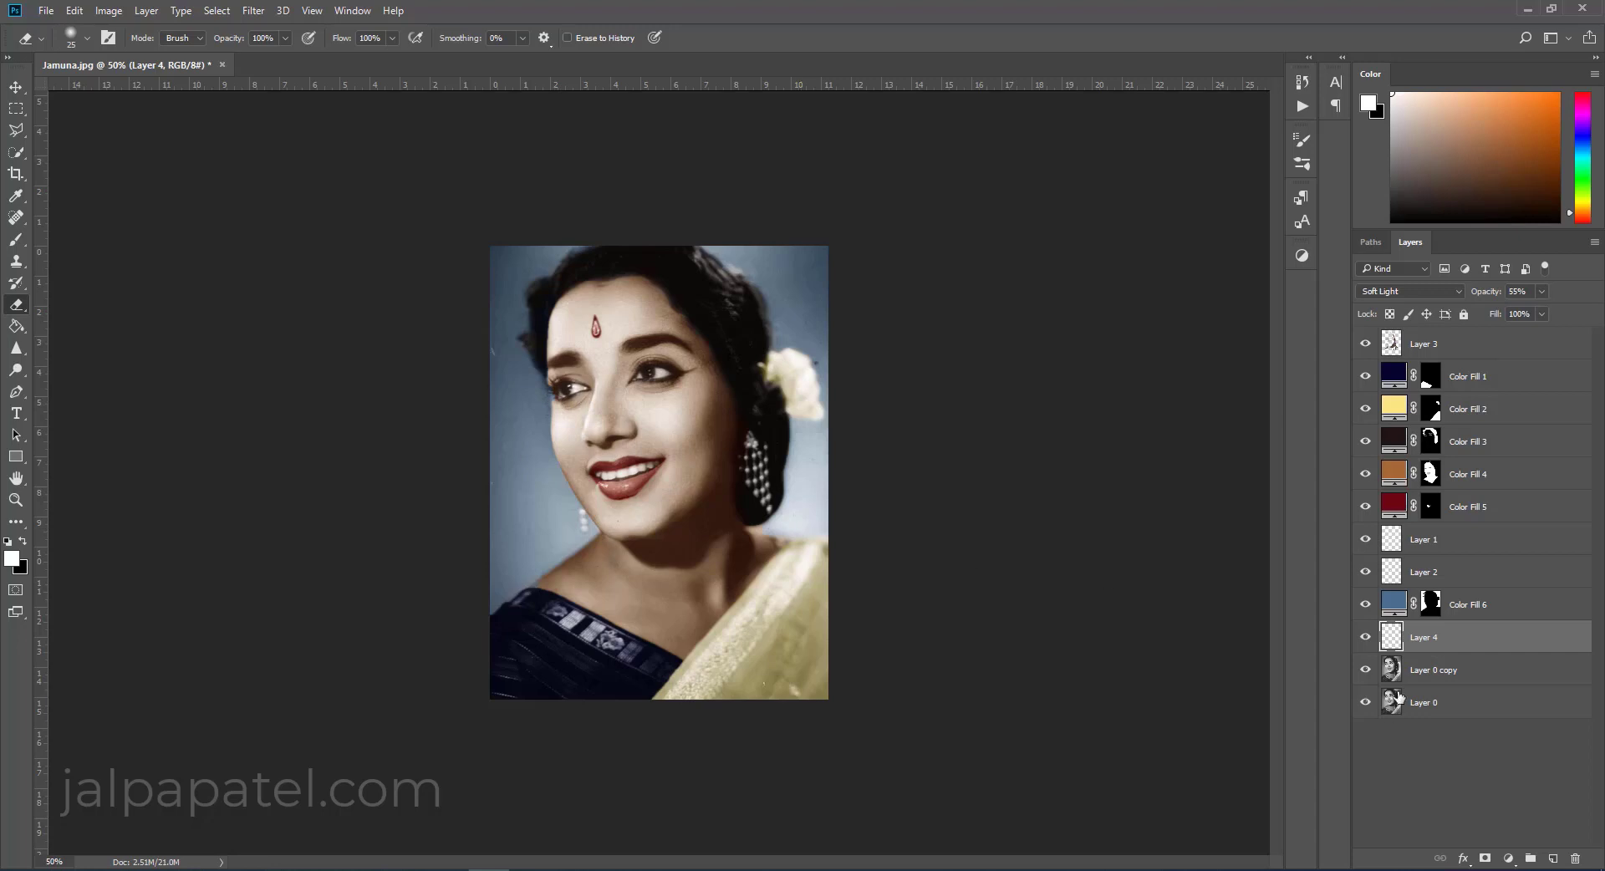
pyautogui.click(1366, 641)
pyautogui.click(1366, 641)
pyautogui.click(1488, 348)
# Group Layer 3 through Layer 4 into Group 1 and toggle it to compare.
pyautogui.keyDown('shift'); pyautogui.click(1509, 649); pyautogui.keyUp('shift')
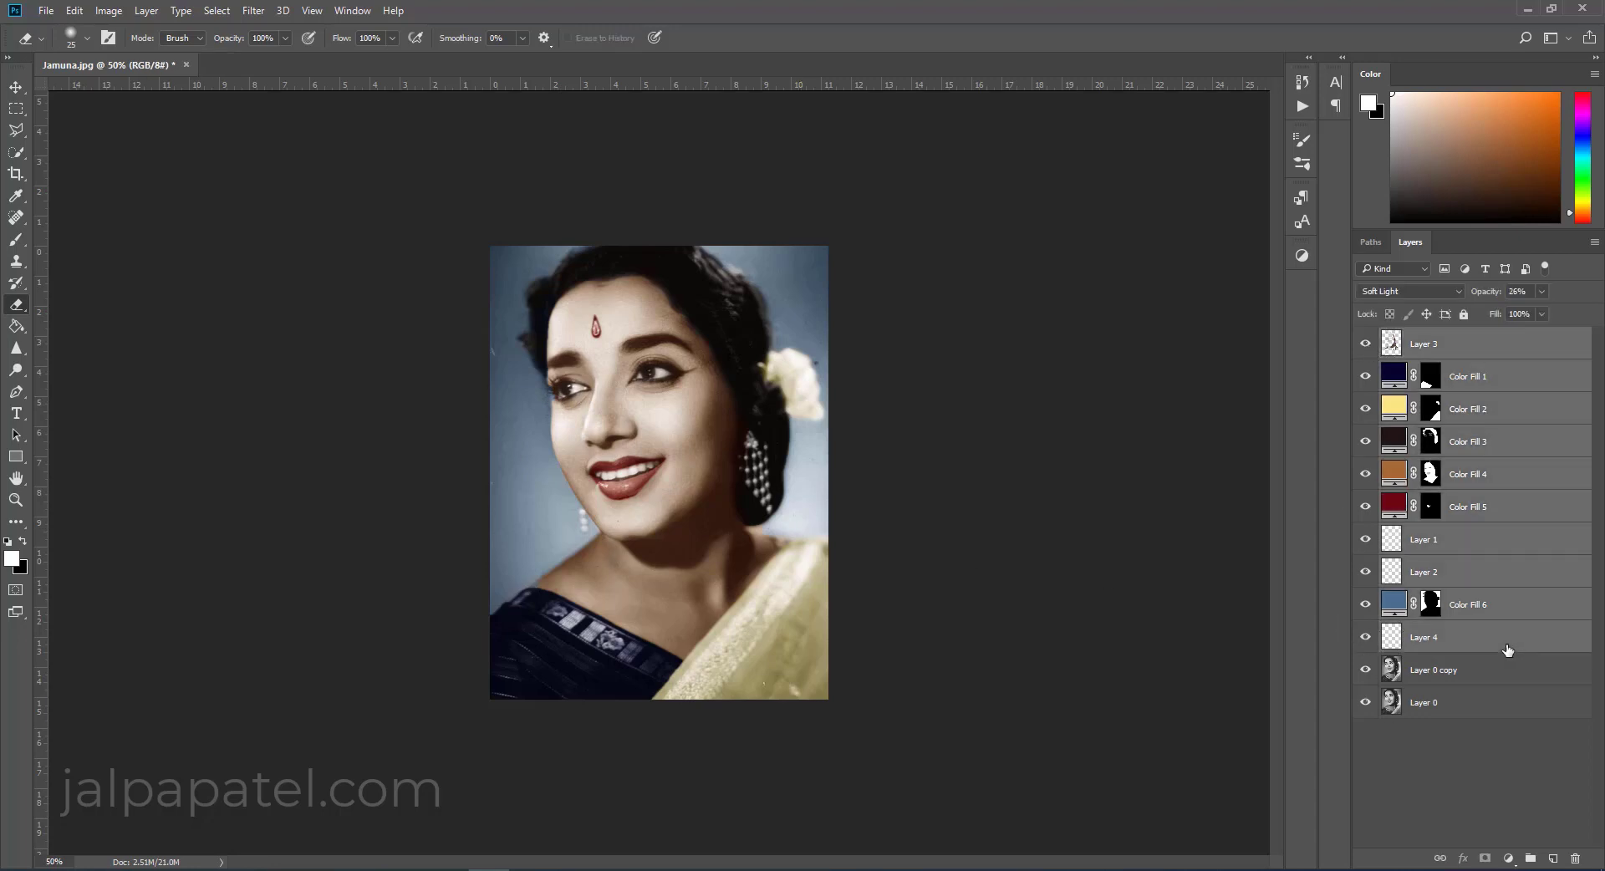
pyautogui.hotkey('ctrl', 'g')
pyautogui.click(1366, 337)
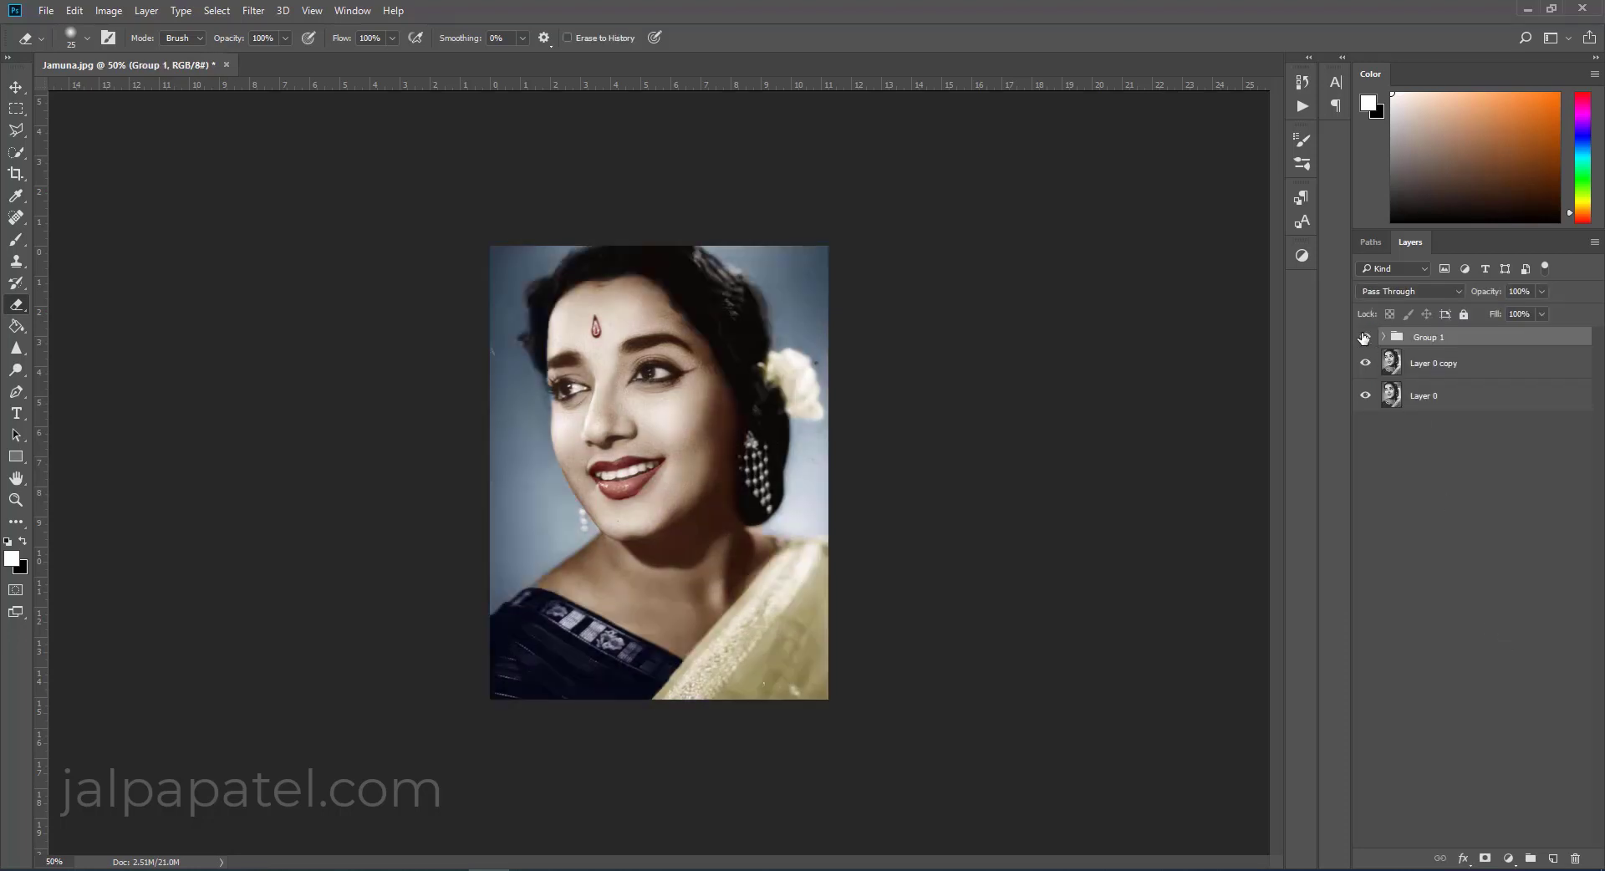
pyautogui.click(1365, 338)
pyautogui.click(1365, 338)
# Expand Group 1 and toggle Color Fill 2 to check its effect.
pyautogui.click(1383, 337)
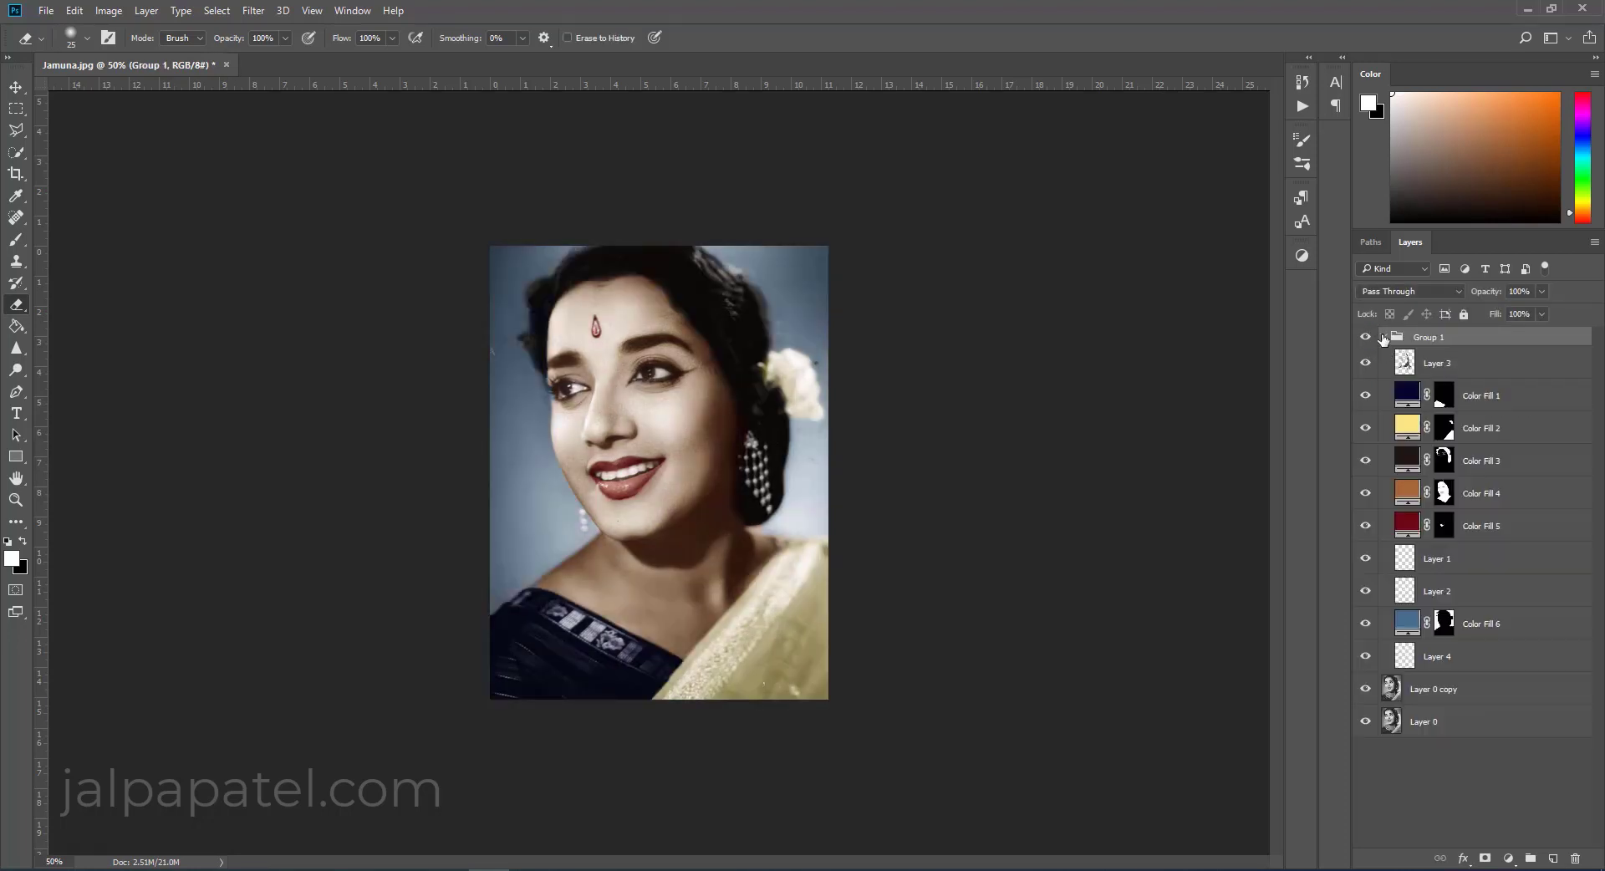
pyautogui.click(1431, 460)
pyautogui.click(1451, 433)
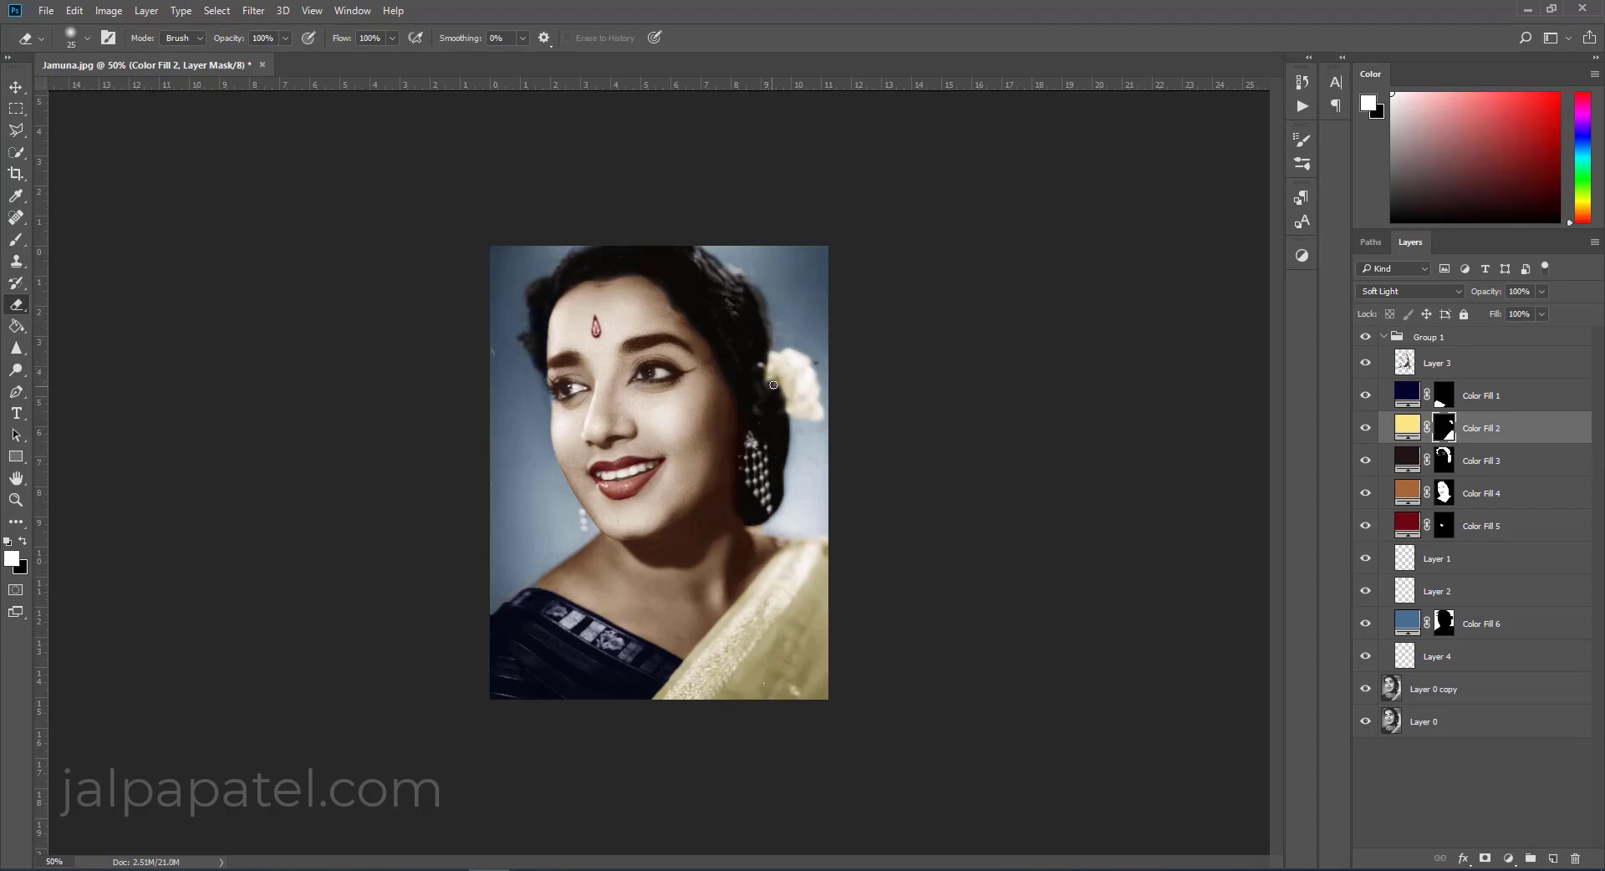
pyautogui.click(1368, 428)
pyautogui.click(1368, 429)
pyautogui.click(1368, 429)
pyautogui.click(1368, 429)
pyautogui.hotkey('ctrl', '-')
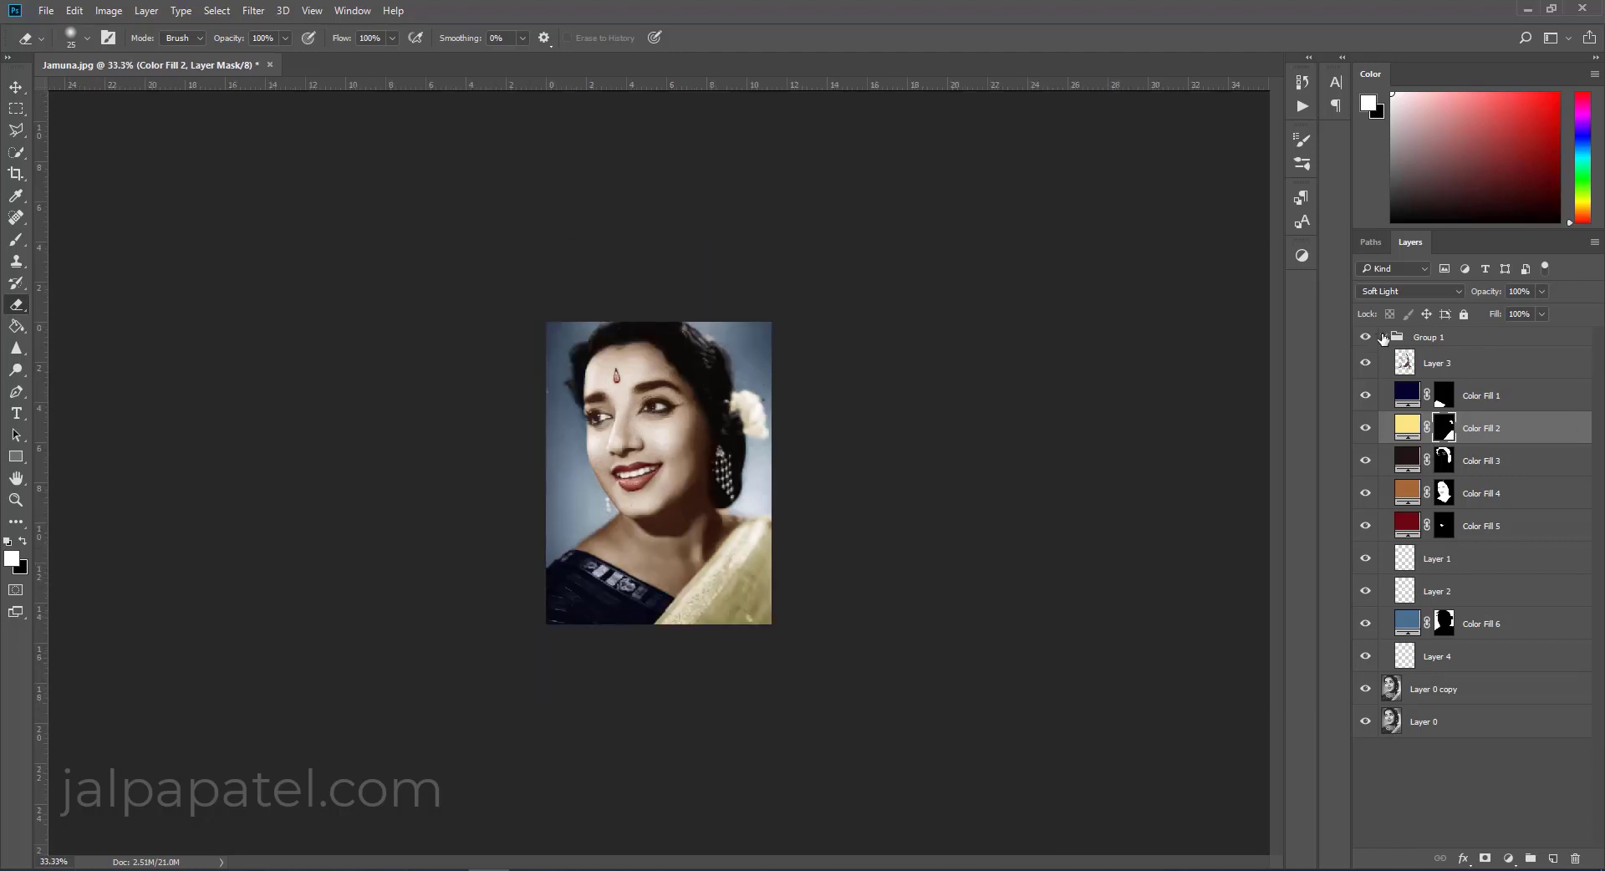
# Collapse Group 1 and toggle it to compare the before and after views.
pyautogui.click(1383, 338)
pyautogui.click(1367, 338)
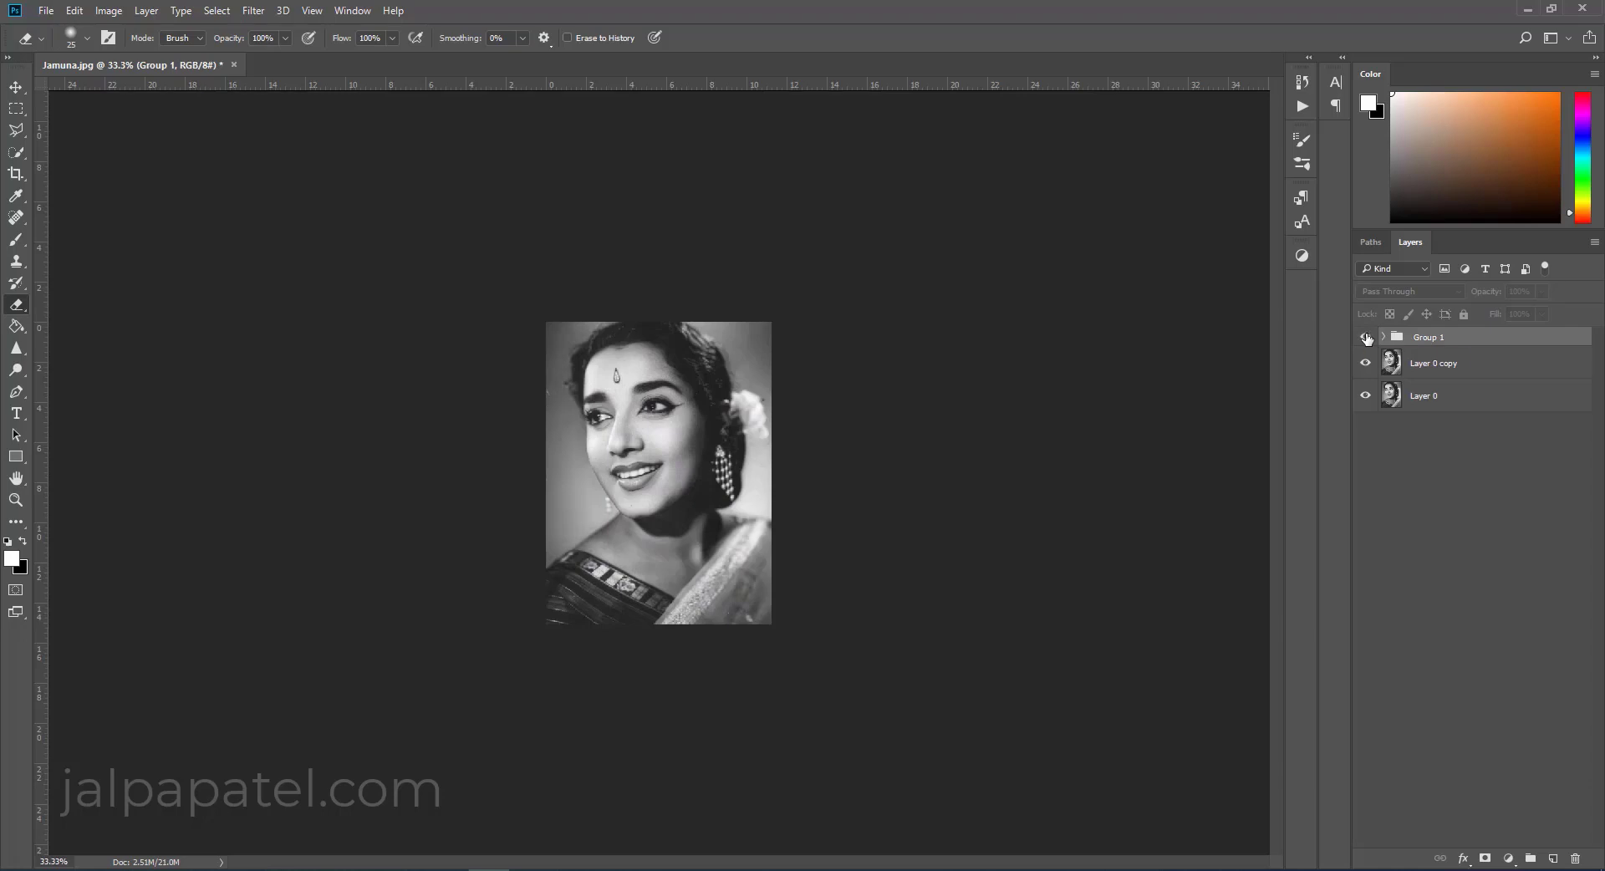
pyautogui.click(1366, 338)
pyautogui.click(1366, 338)
pyautogui.click(1366, 338)
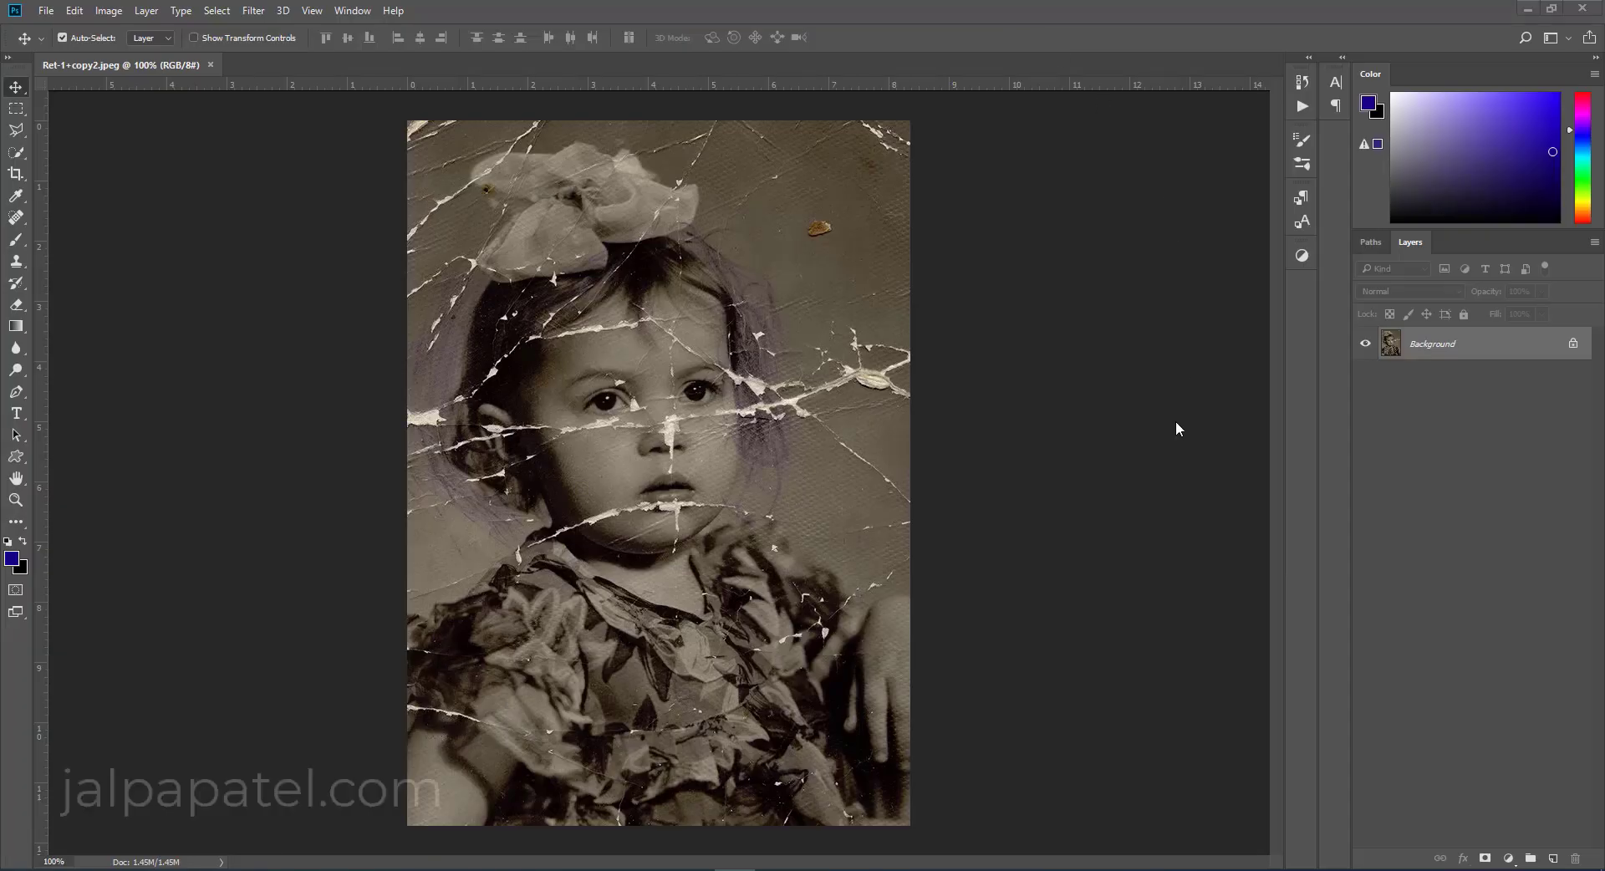
# Unlock the Background as Layer 0 and duplicate it as Layer 0 copy.
pyautogui.click(1574, 344)
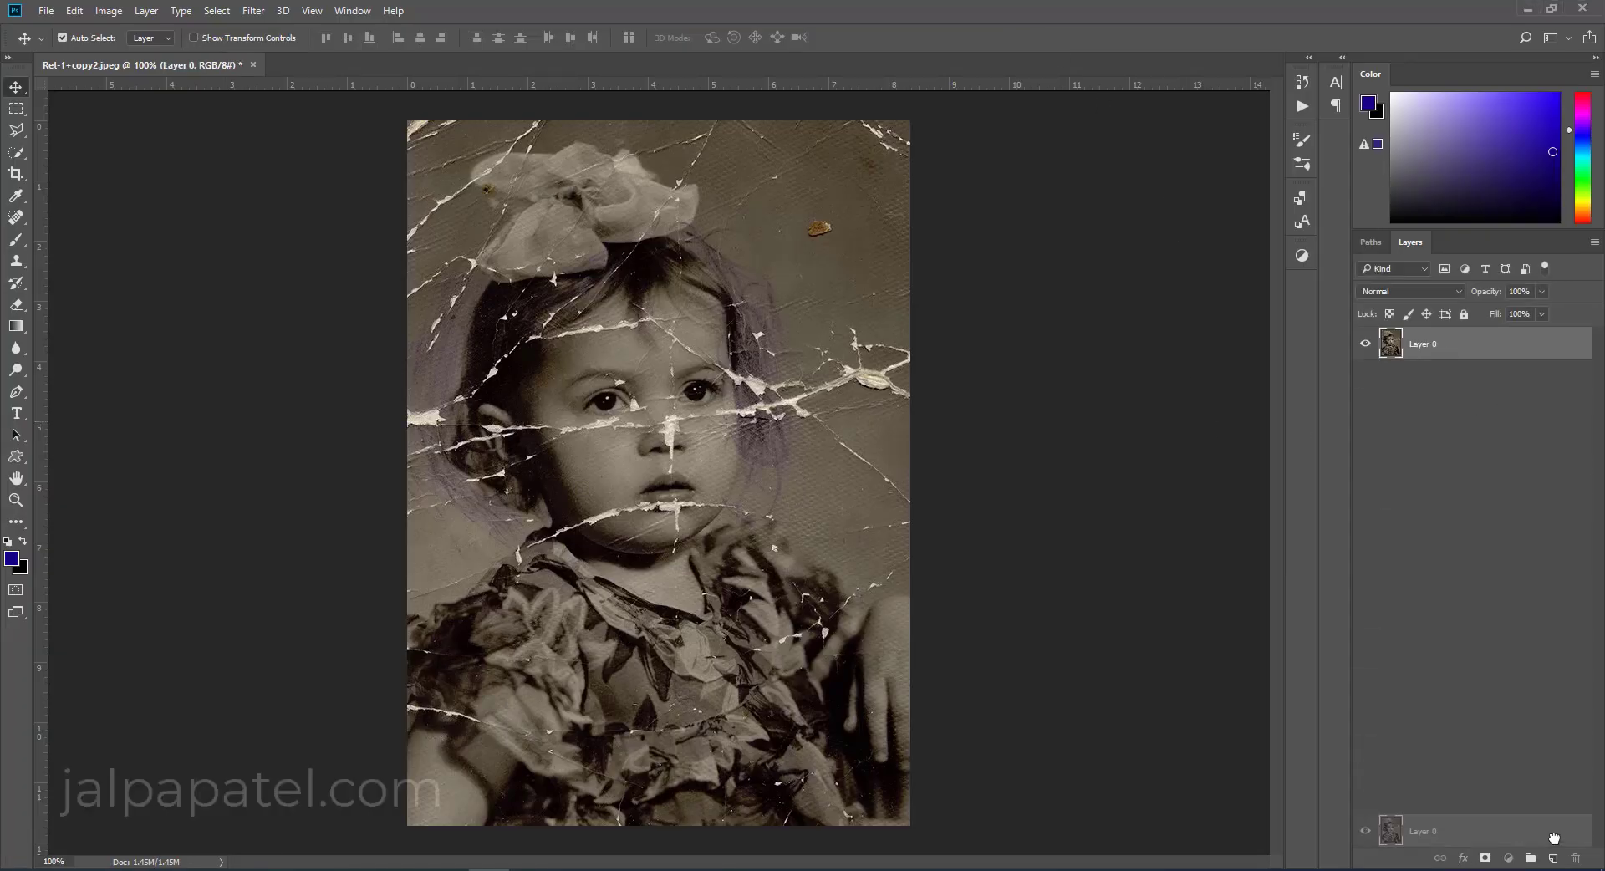
pyautogui.moveTo(1521, 354); pyautogui.dragTo(1553, 859)
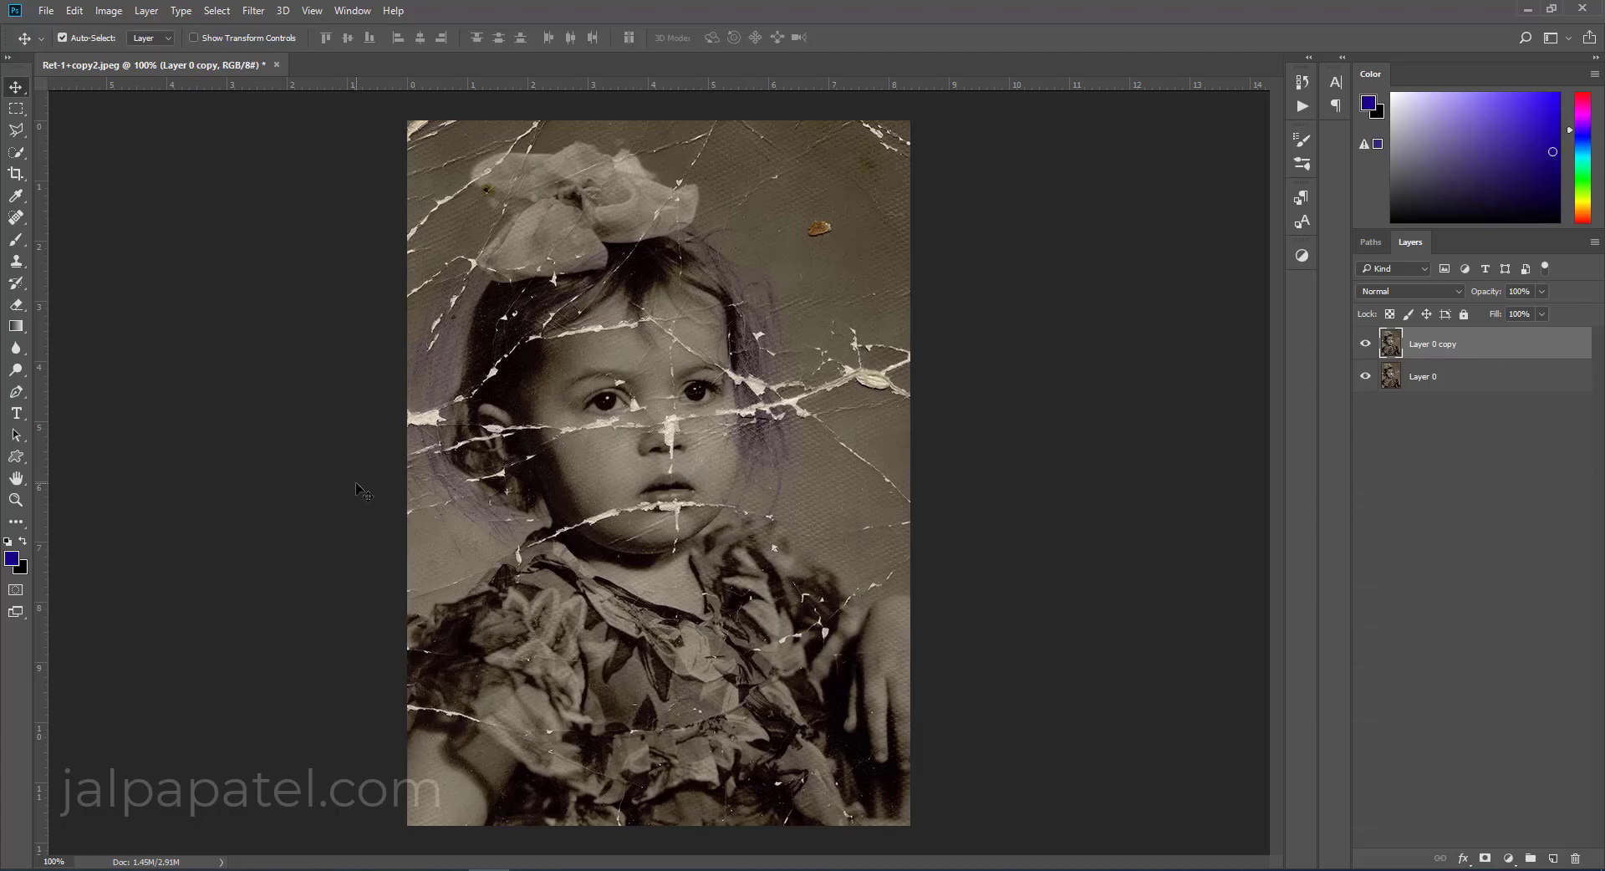
pyautogui.click(17, 262)
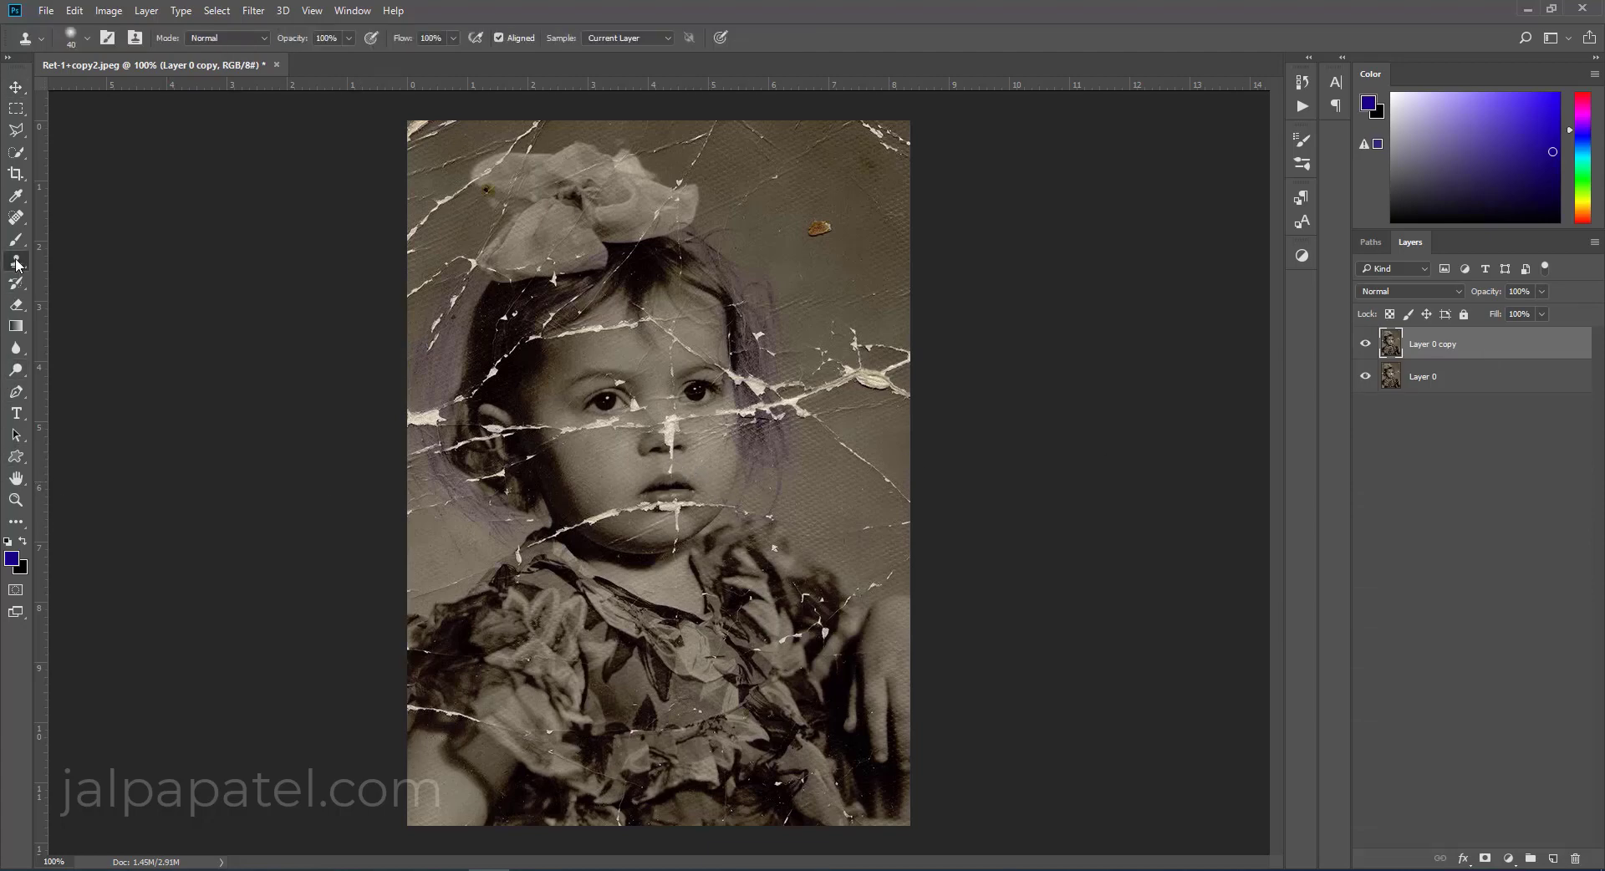
# Clone-stamp over the crack at the right edge using nearby background as source.
pyautogui.rightClick(16, 263)
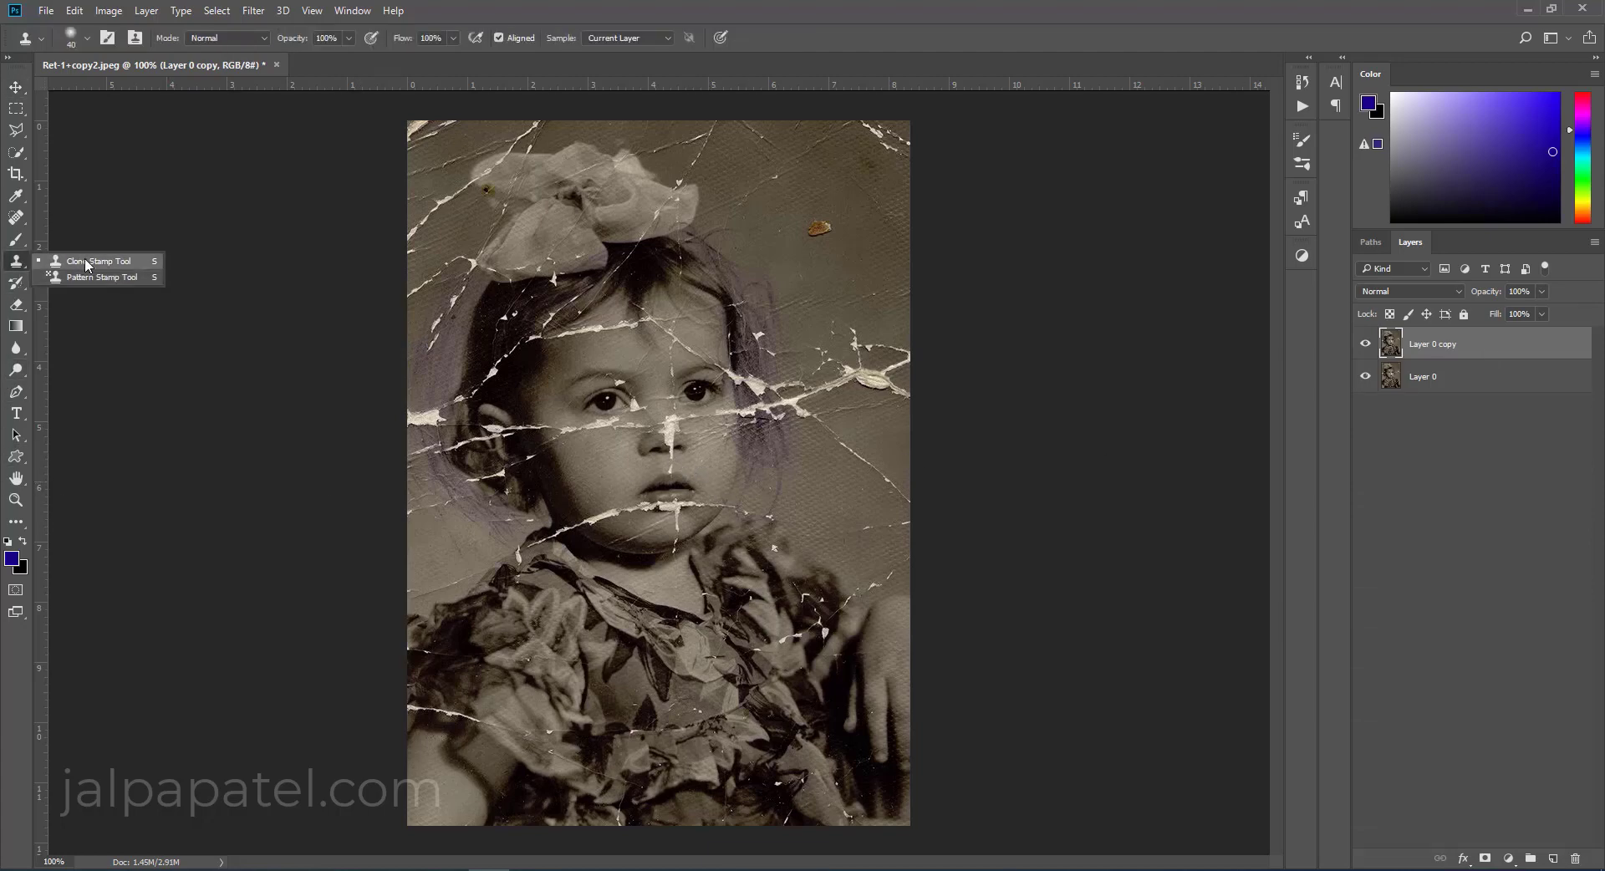
pyautogui.click(86, 263)
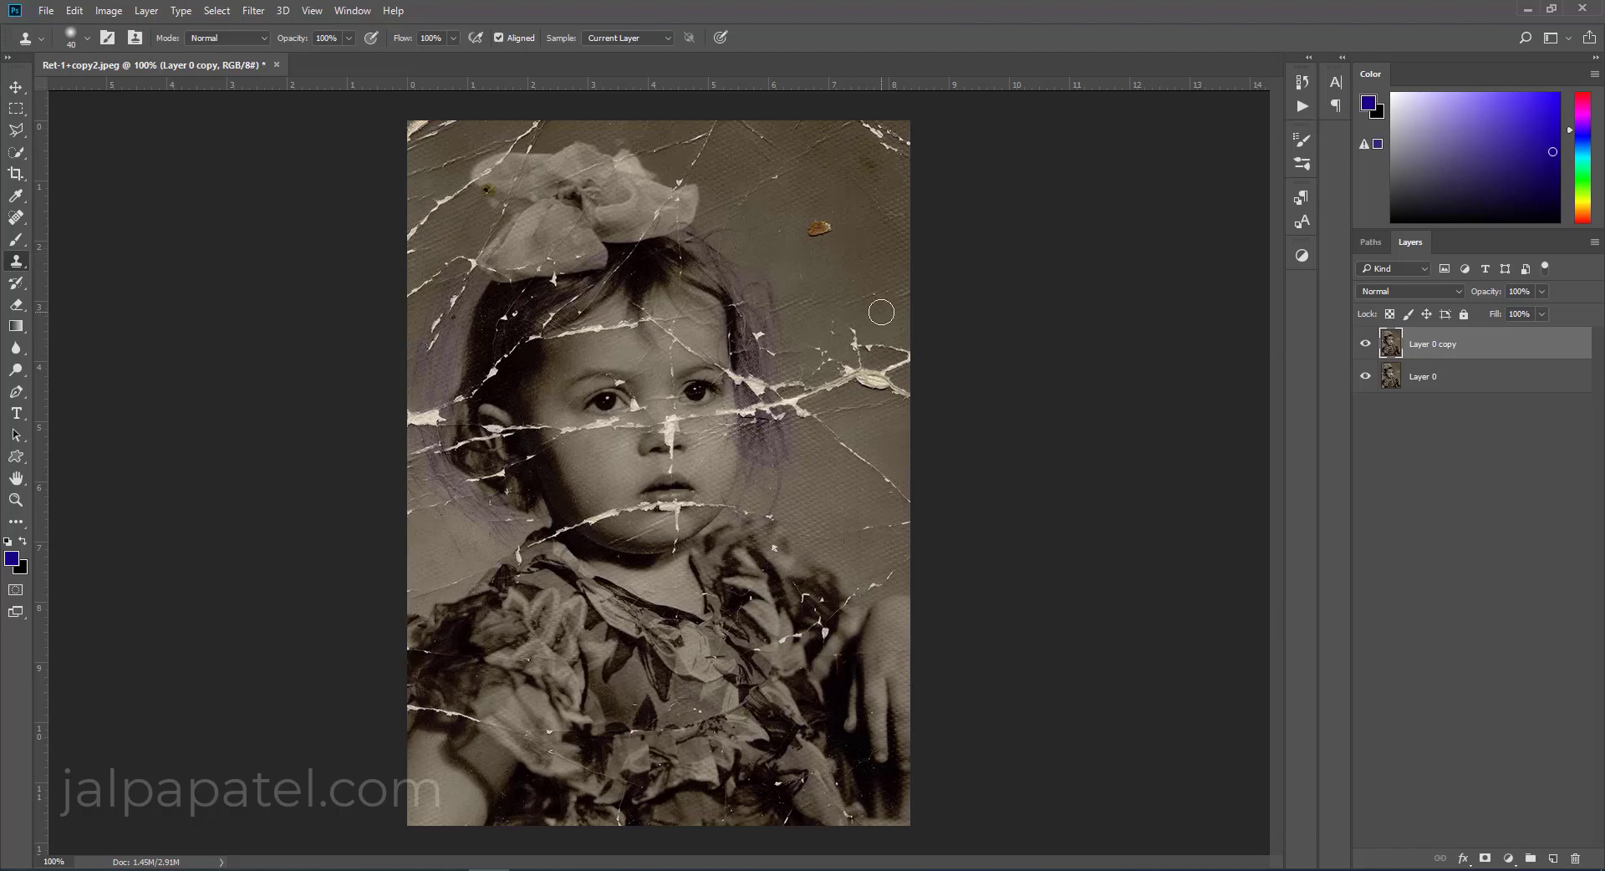
pyautogui.press('alt')
pyautogui.keyDown('alt'); pyautogui.click(882, 311); pyautogui.keyUp('alt')
pyautogui.moveTo(853, 335)
pyautogui.mouseDown()
pyautogui.moveTo(893, 347)
pyautogui.moveTo(838, 338)
pyautogui.moveTo(824, 372)
pyautogui.mouseUp()
pyautogui.keyDown('alt'); pyautogui.click(874, 342); pyautogui.keyUp('alt')
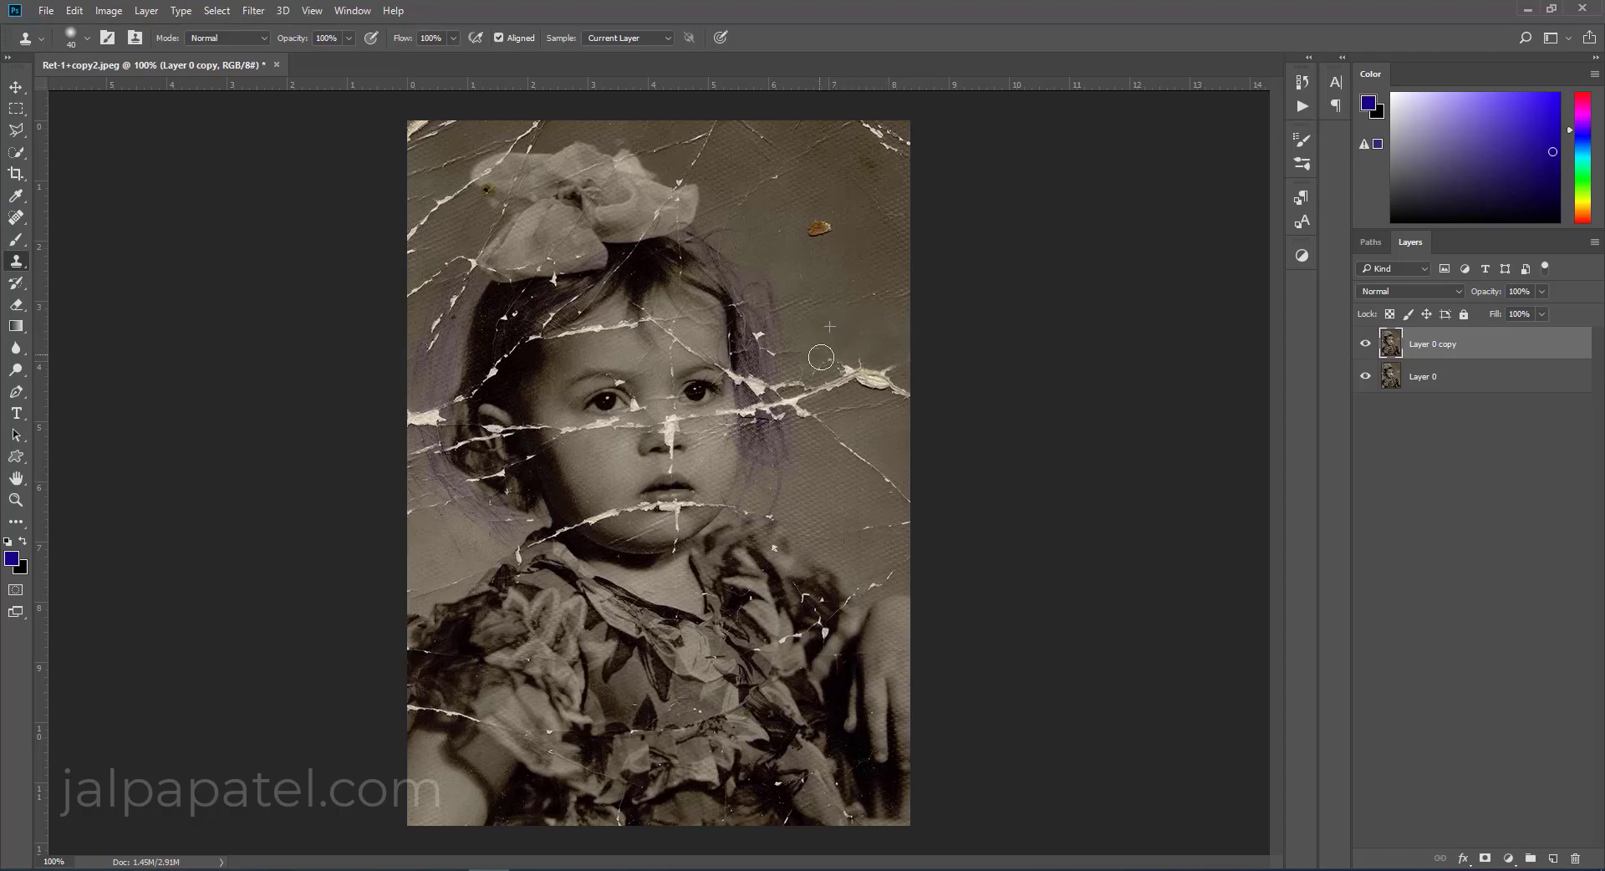
# Content-Aware spot-heal damage right of the face, in the top-right corner and along the top edge.
pyautogui.click(15, 217)
pyautogui.rightClick(16, 217)
pyautogui.click(90, 222)
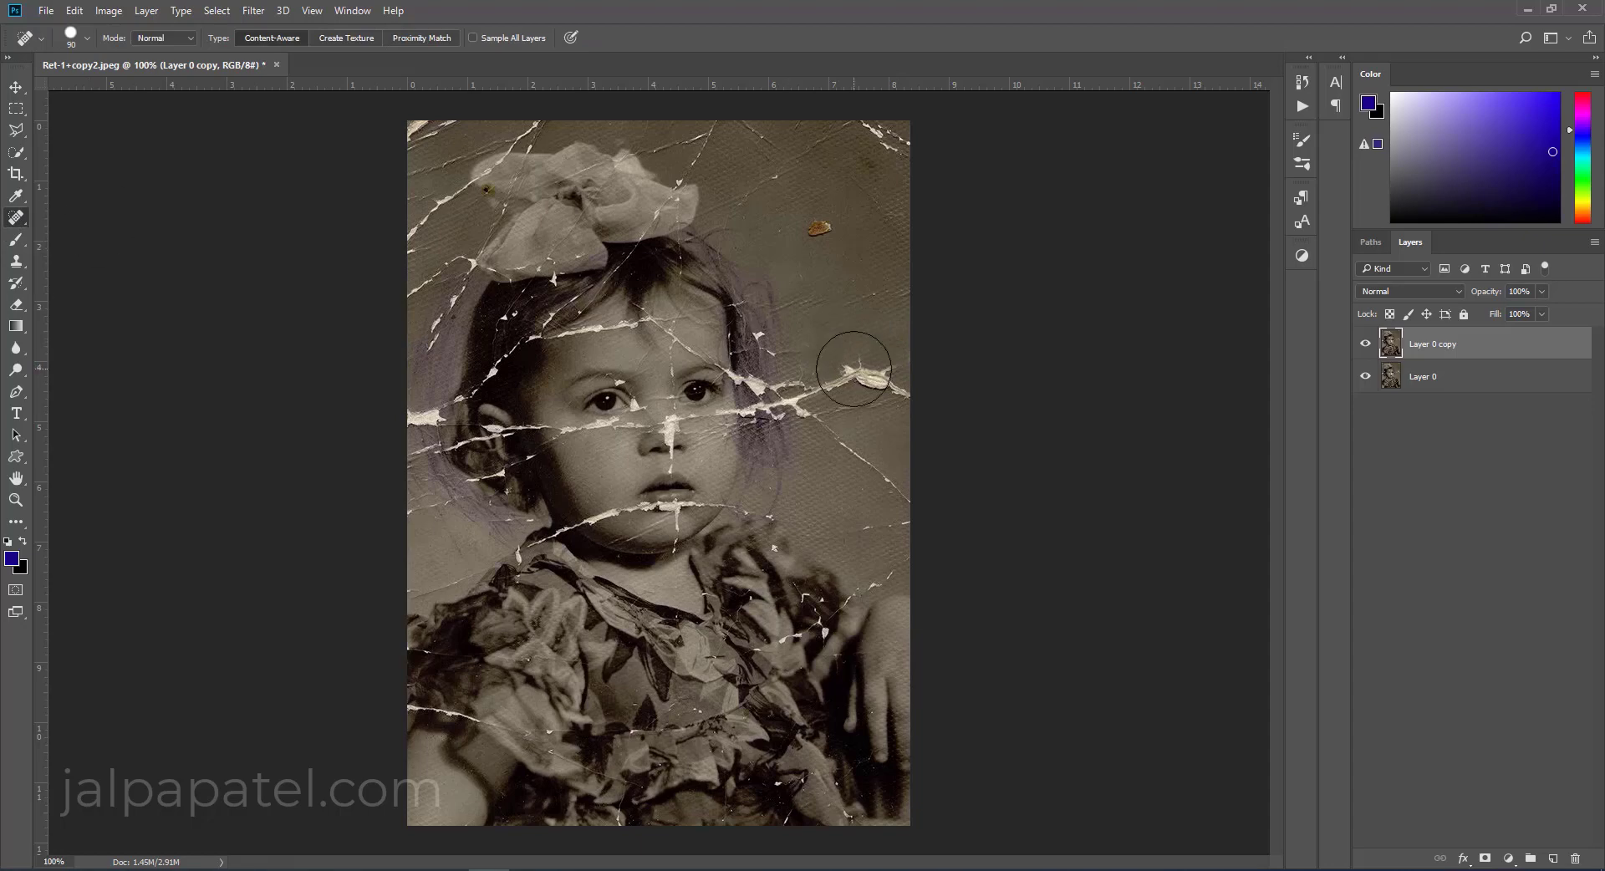
pyautogui.moveTo(853, 369); pyautogui.dragTo(878, 381)
pyautogui.moveTo(873, 149); pyautogui.dragTo(891, 143)
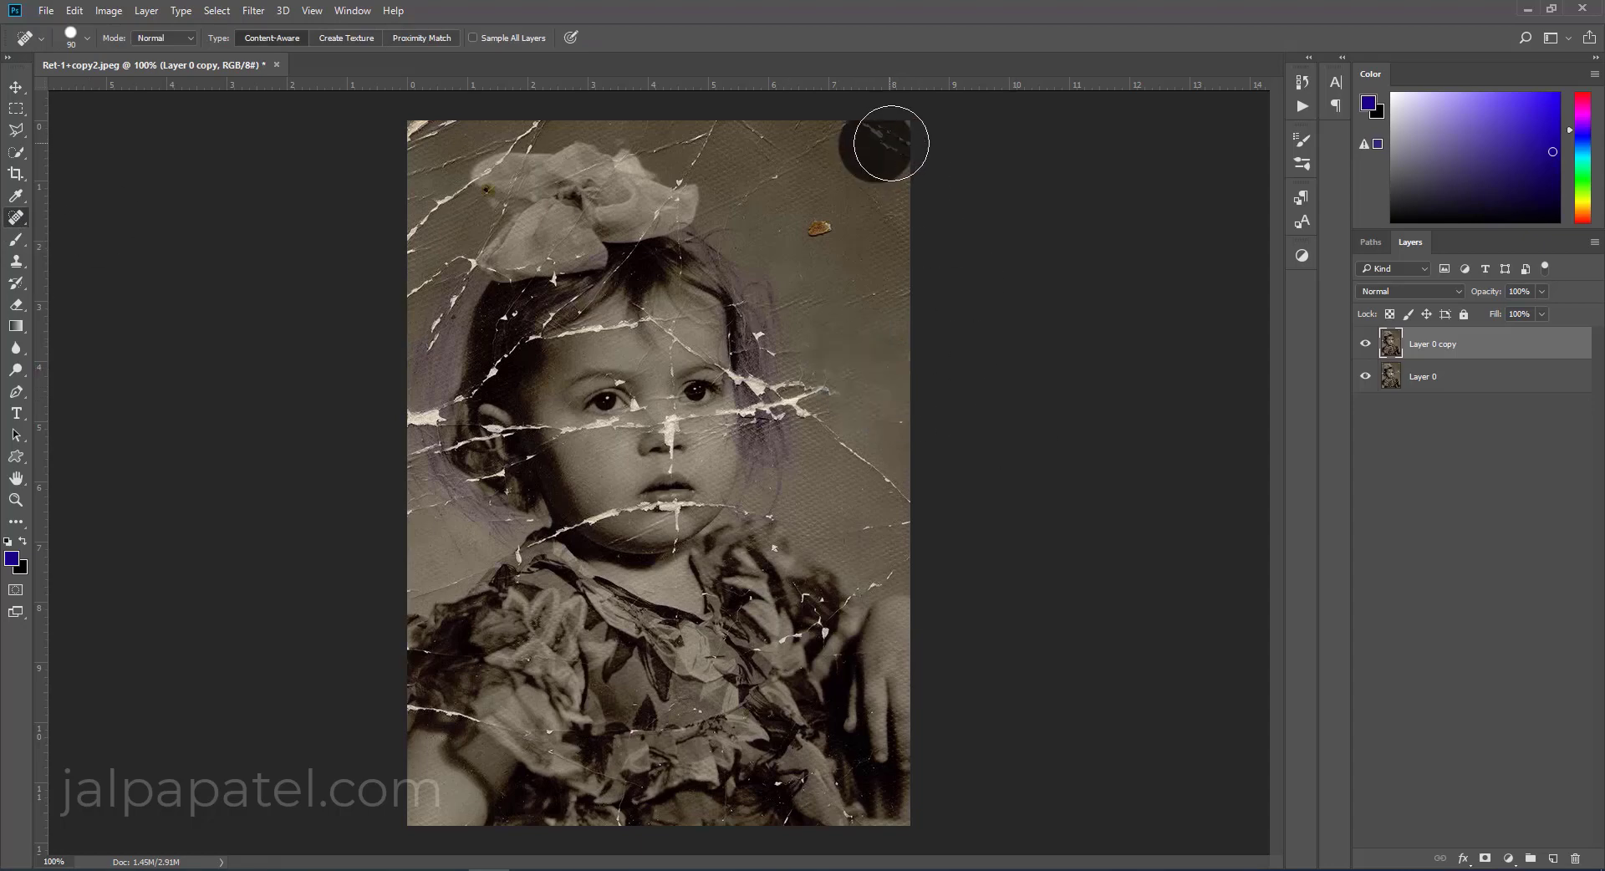
pyautogui.moveTo(695, 137); pyautogui.dragTo(798, 168)
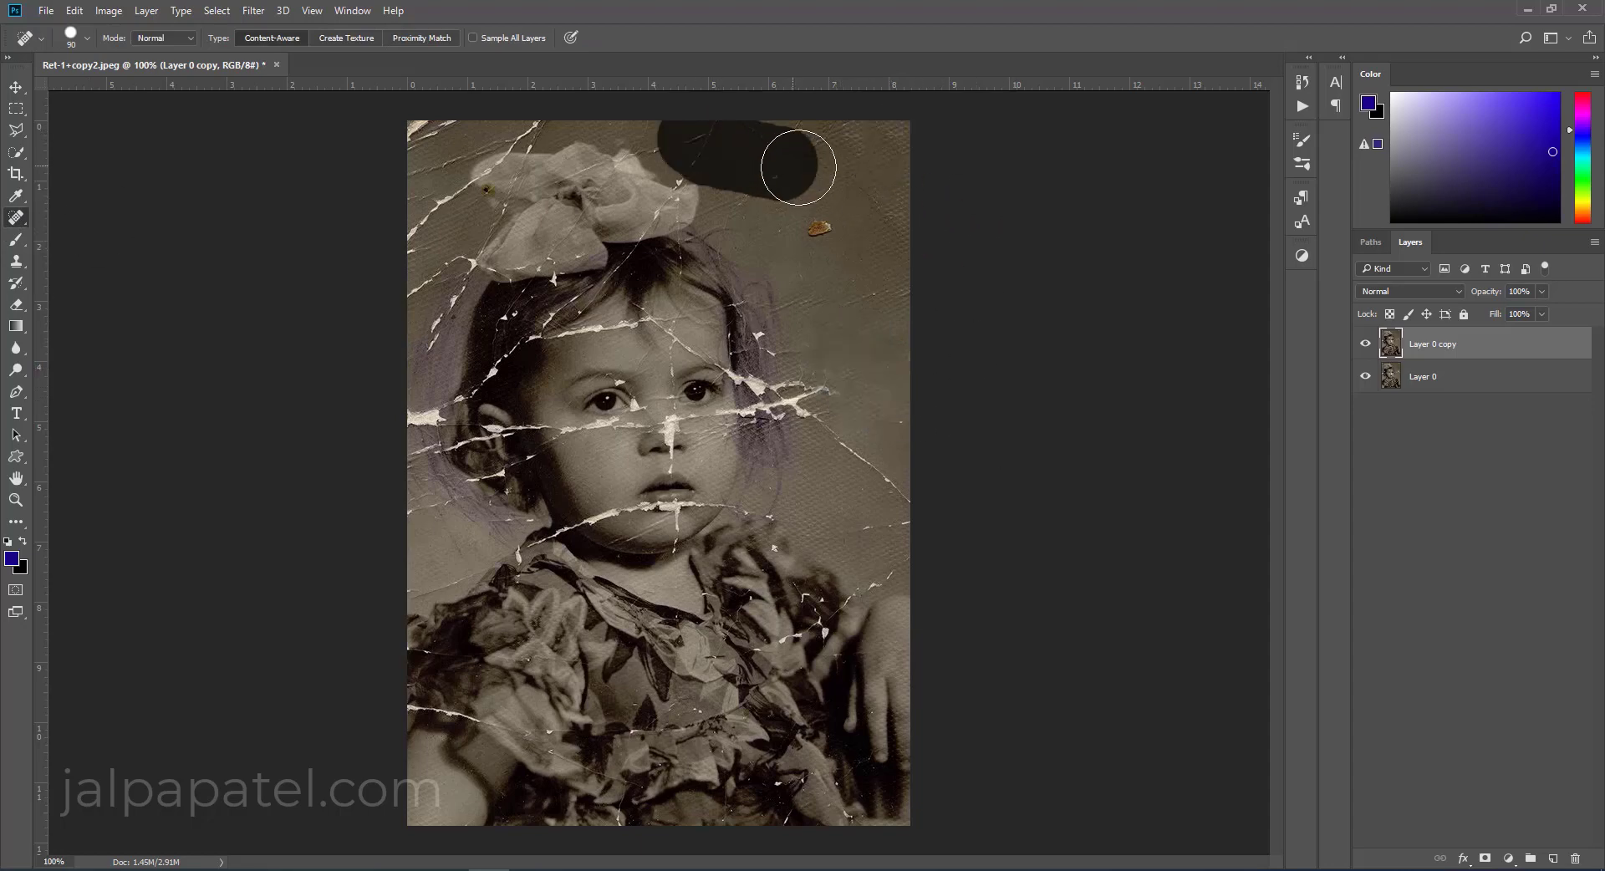
pyautogui.press('[')
pyautogui.press('[')
pyautogui.press('[')
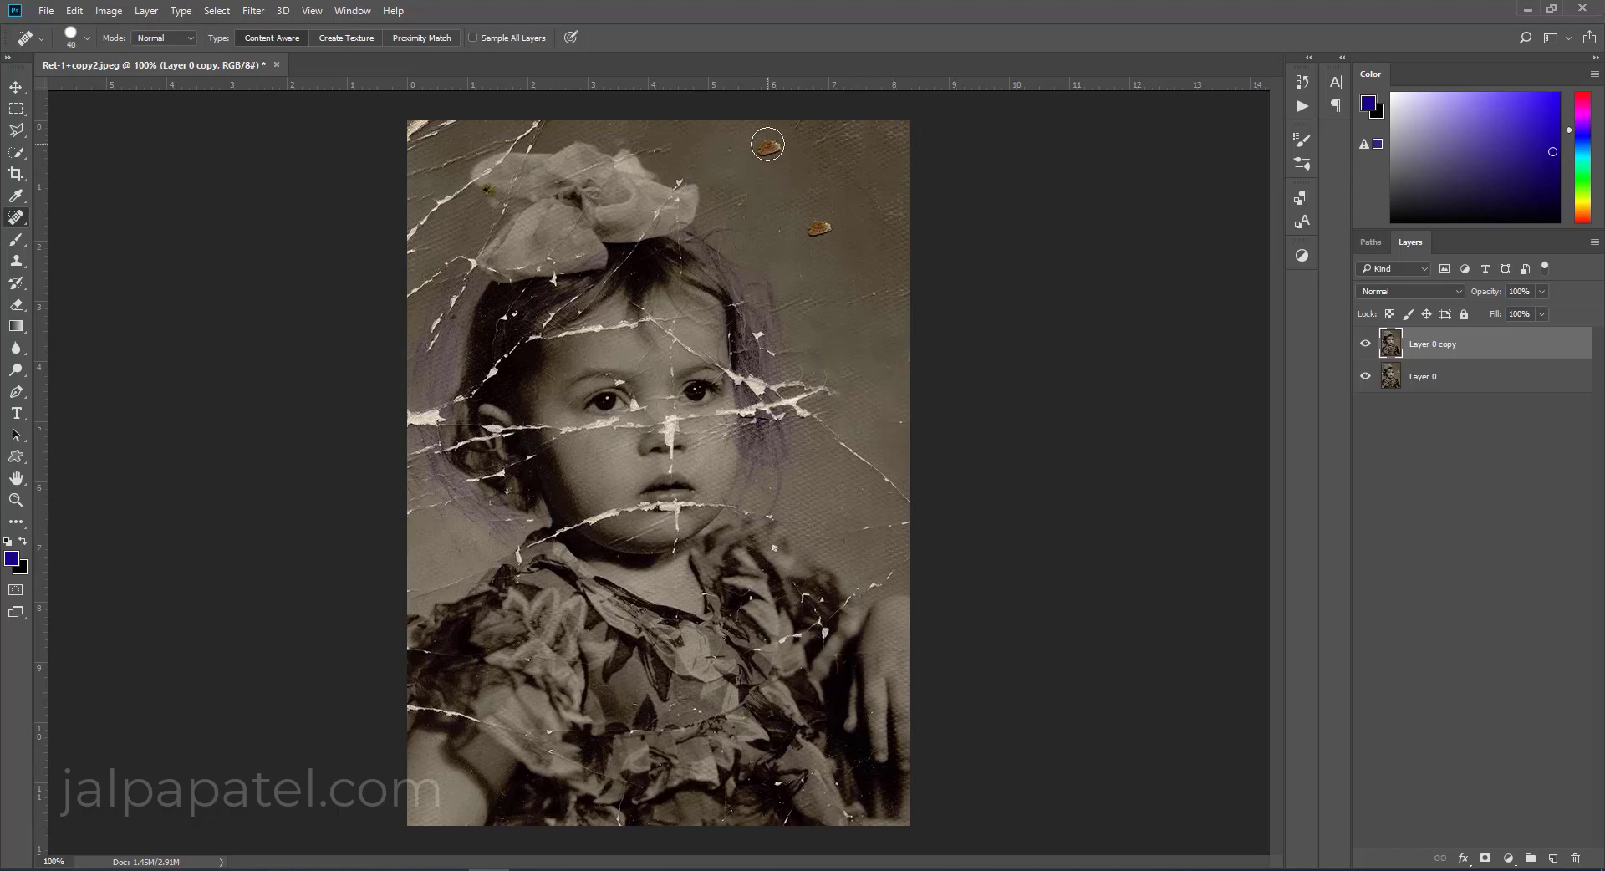
pyautogui.click(768, 145)
# Heal the small crack in the hair below the bow and the crack at the left edge.
pyautogui.moveTo(418, 130)
pyautogui.mouseDown()
pyautogui.moveTo(451, 129)
pyautogui.moveTo(399, 148)
pyautogui.moveTo(393, 171)
pyautogui.moveTo(433, 208)
pyautogui.moveTo(387, 312)
pyautogui.moveTo(405, 358)
pyautogui.mouseUp()
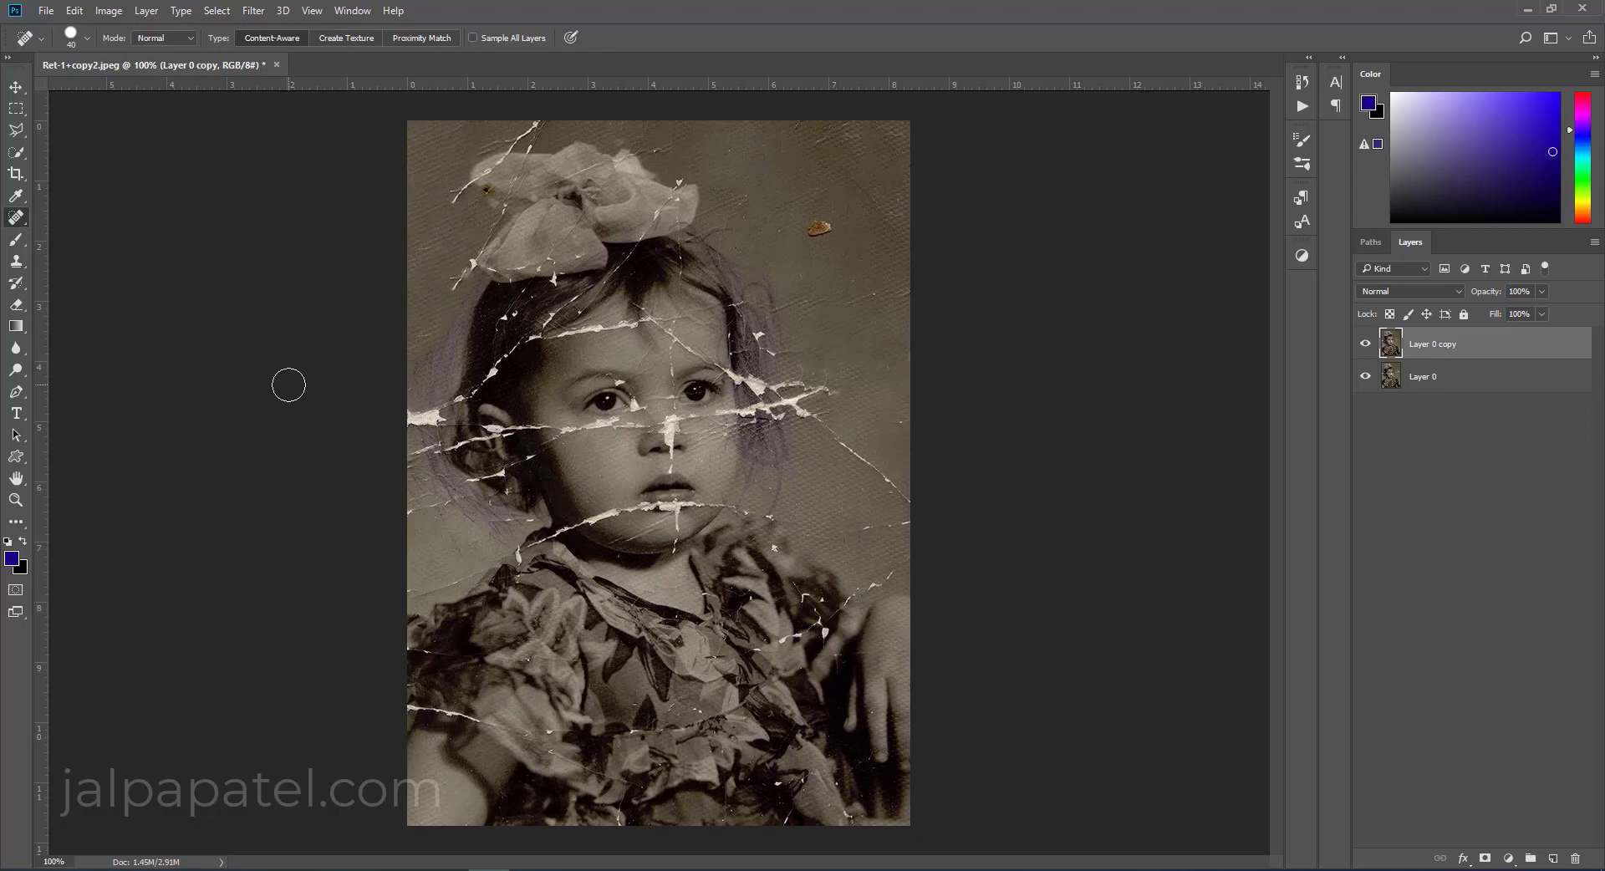
pyautogui.hotkey('ctrl', 'z')
pyautogui.press('[')
pyautogui.press('[')
pyautogui.press('[')
pyautogui.moveTo(468, 287); pyautogui.dragTo(430, 358)
pyautogui.moveTo(433, 416)
pyautogui.mouseDown()
pyautogui.moveTo(391, 419)
pyautogui.moveTo(422, 481)
pyautogui.mouseUp()
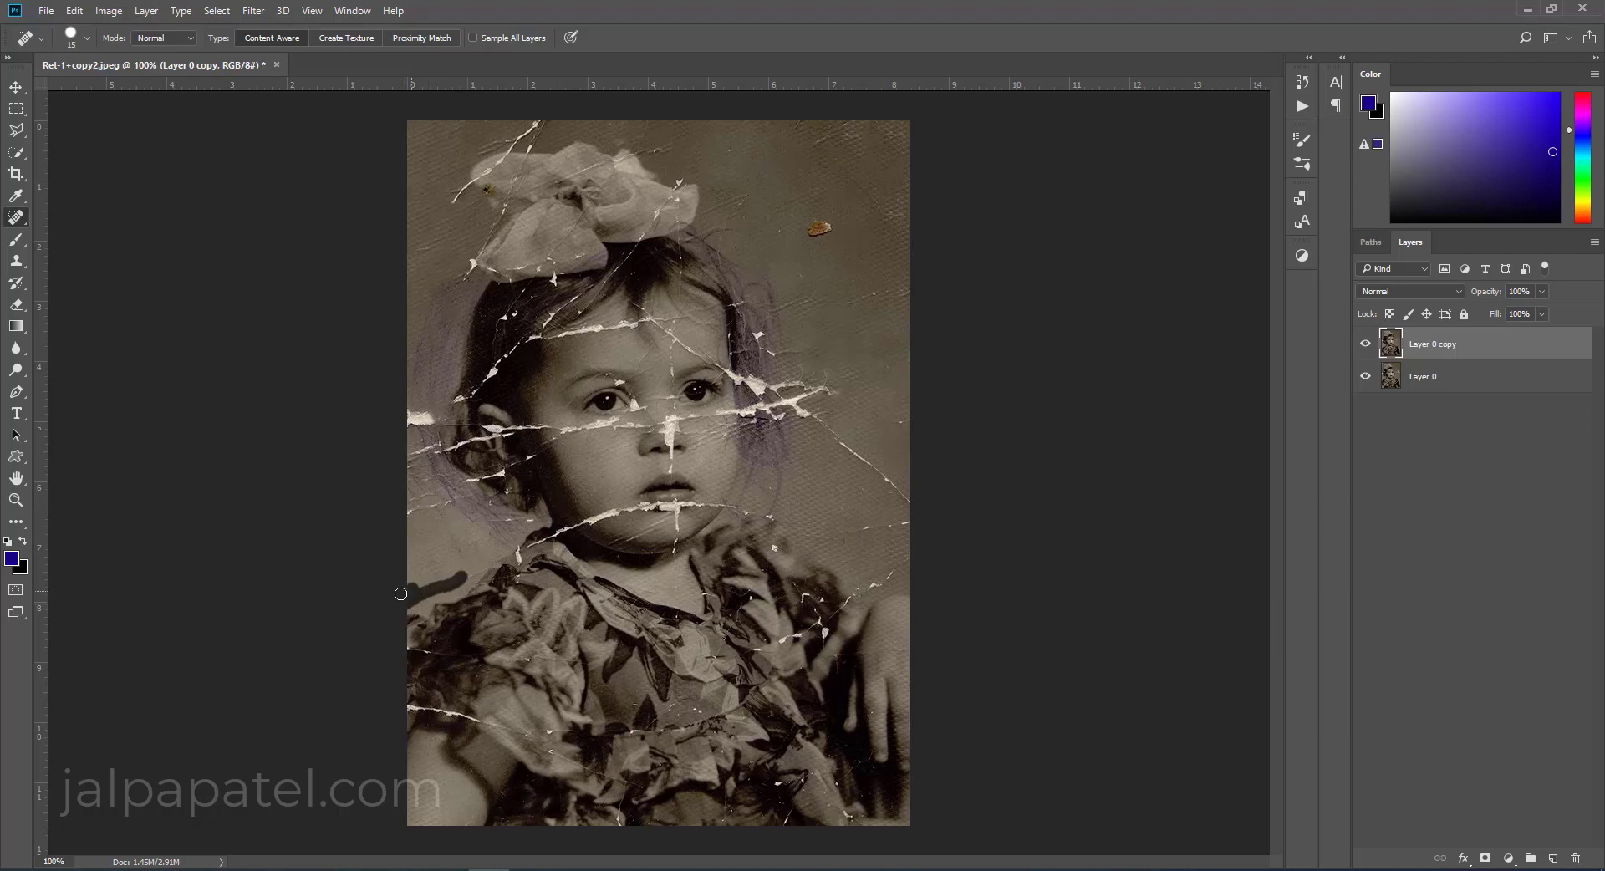
# Heal the right-side cracks, the orange blemish, and top-edge damage above the bow.
pyautogui.moveTo(821, 427); pyautogui.dragTo(928, 516)
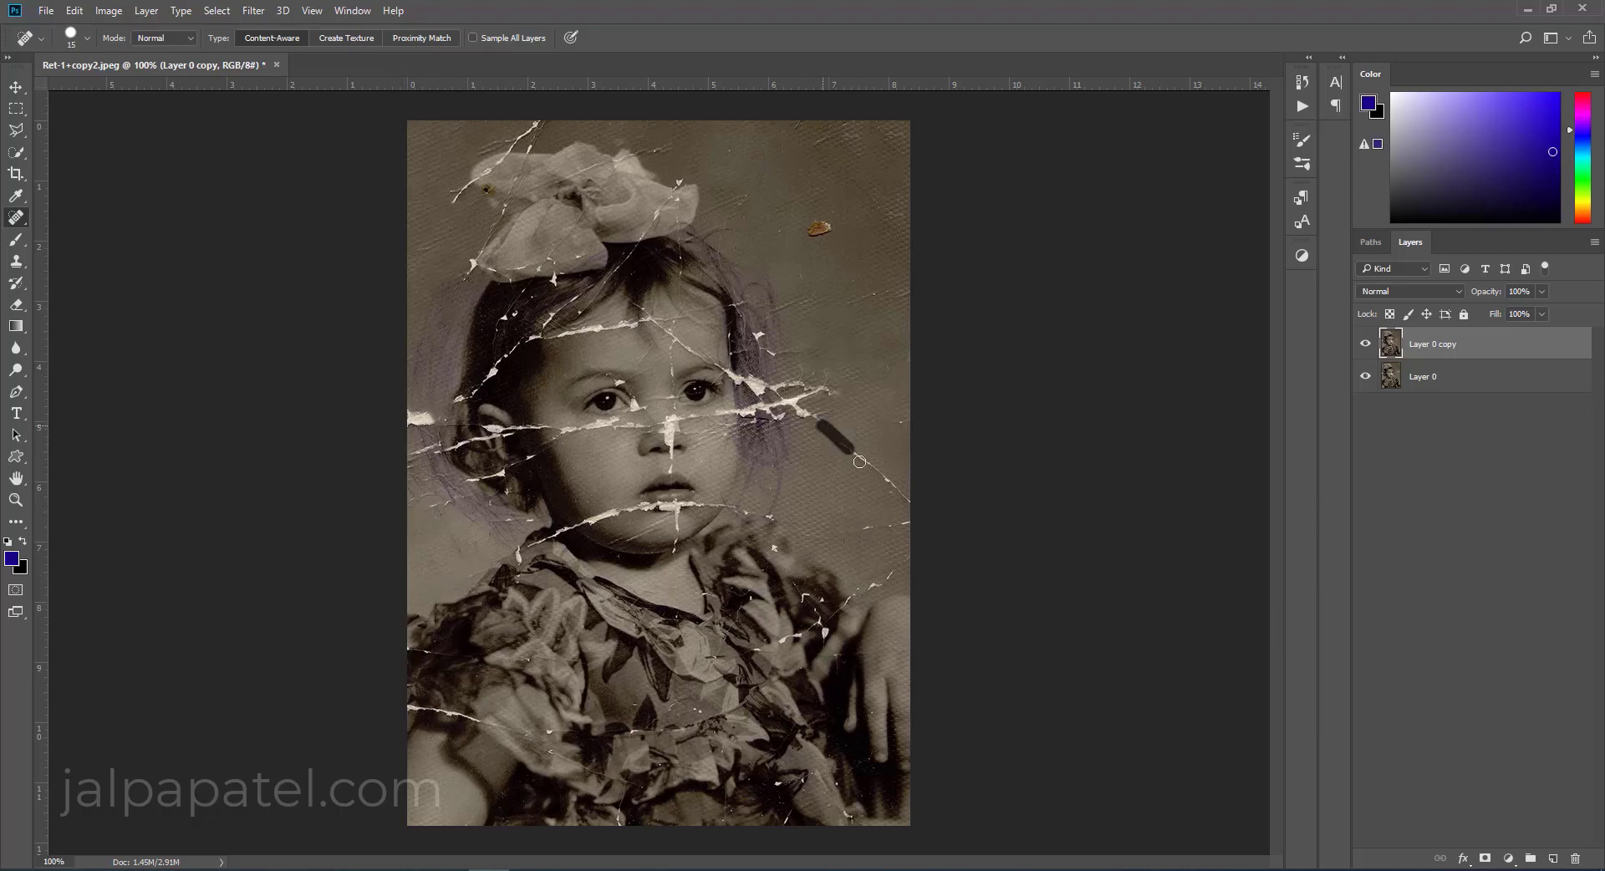
pyautogui.moveTo(838, 536); pyautogui.dragTo(938, 519)
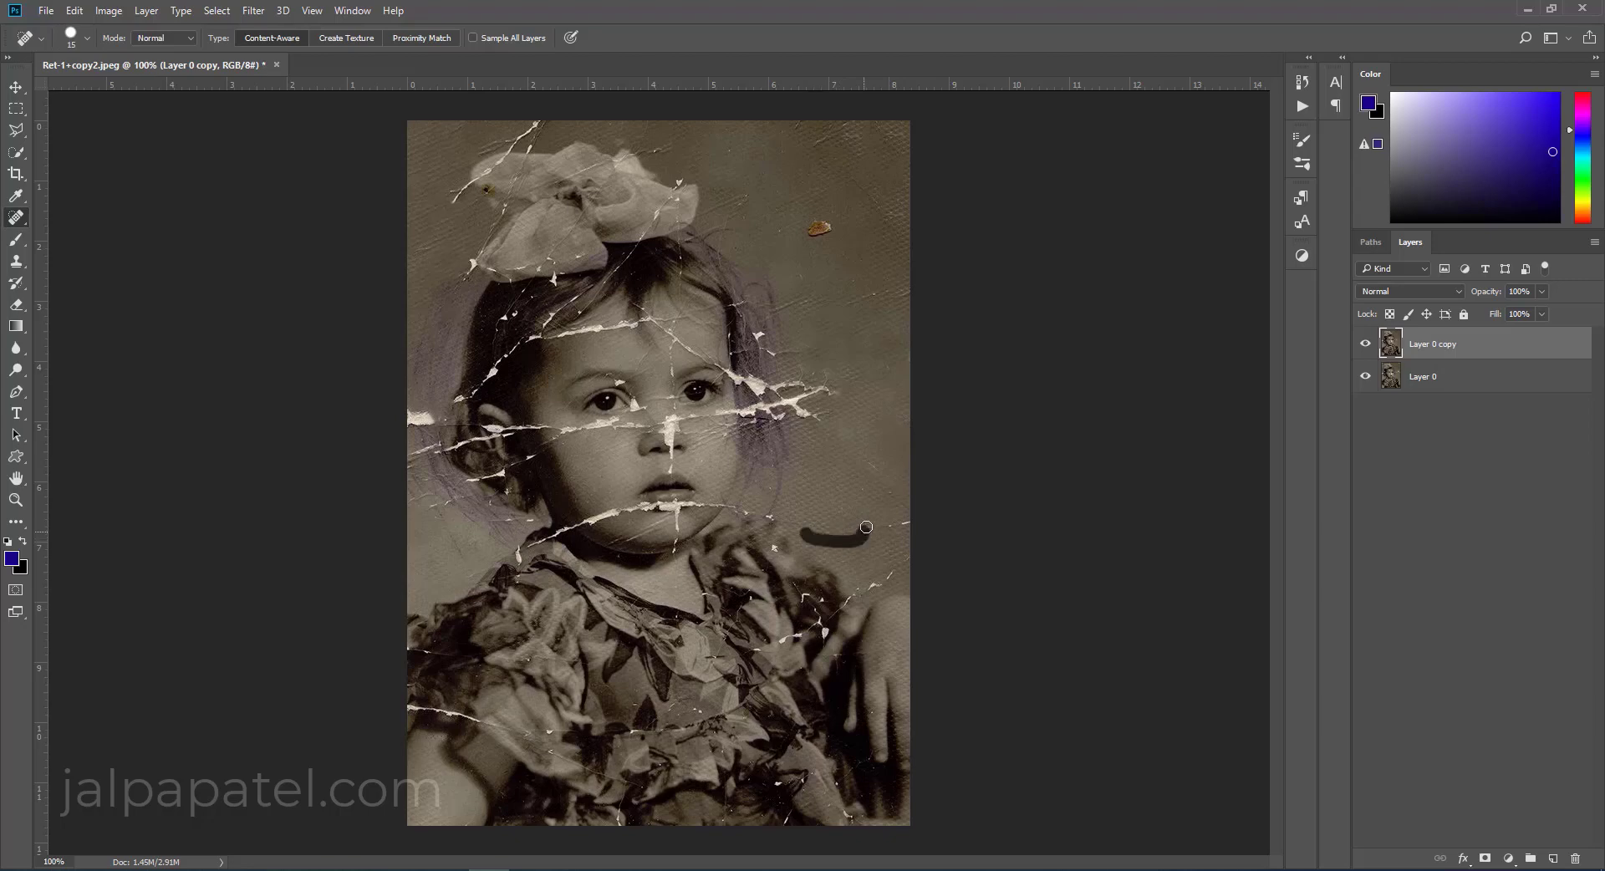
pyautogui.moveTo(854, 594); pyautogui.dragTo(948, 564)
pyautogui.moveTo(804, 380); pyautogui.dragTo(815, 422)
pyautogui.moveTo(819, 233); pyautogui.dragTo(837, 227)
pyautogui.moveTo(562, 123)
pyautogui.mouseDown()
pyautogui.moveTo(474, 153)
pyautogui.moveTo(494, 140)
pyautogui.mouseUp()
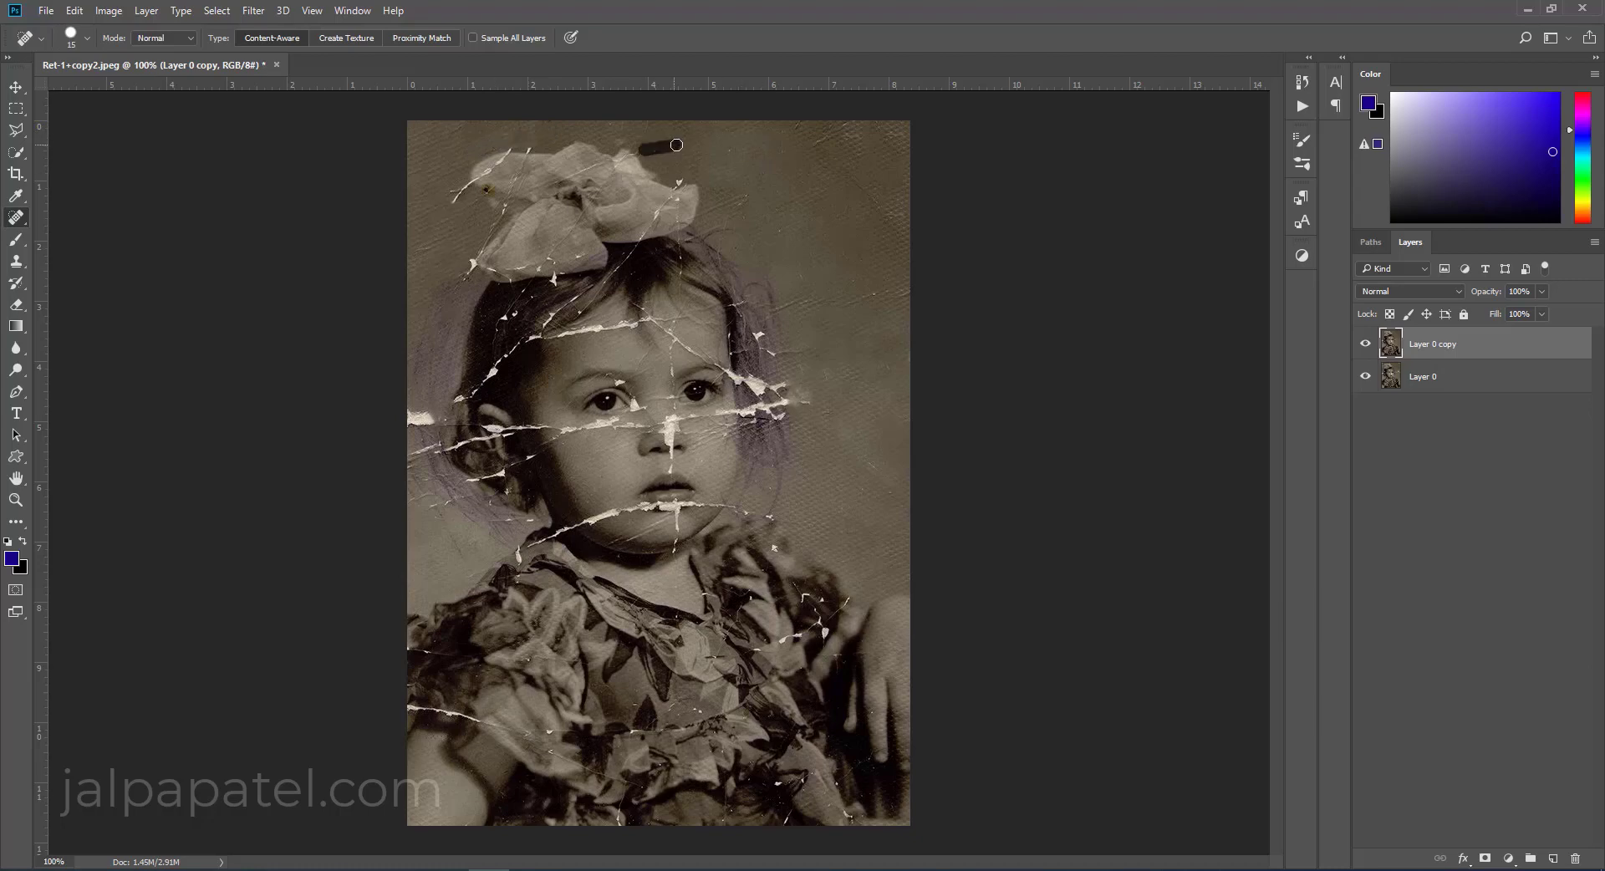
# Sample a clone source and paint out the white cracks near and left of the ear at 200%.
pyautogui.click(16, 264)
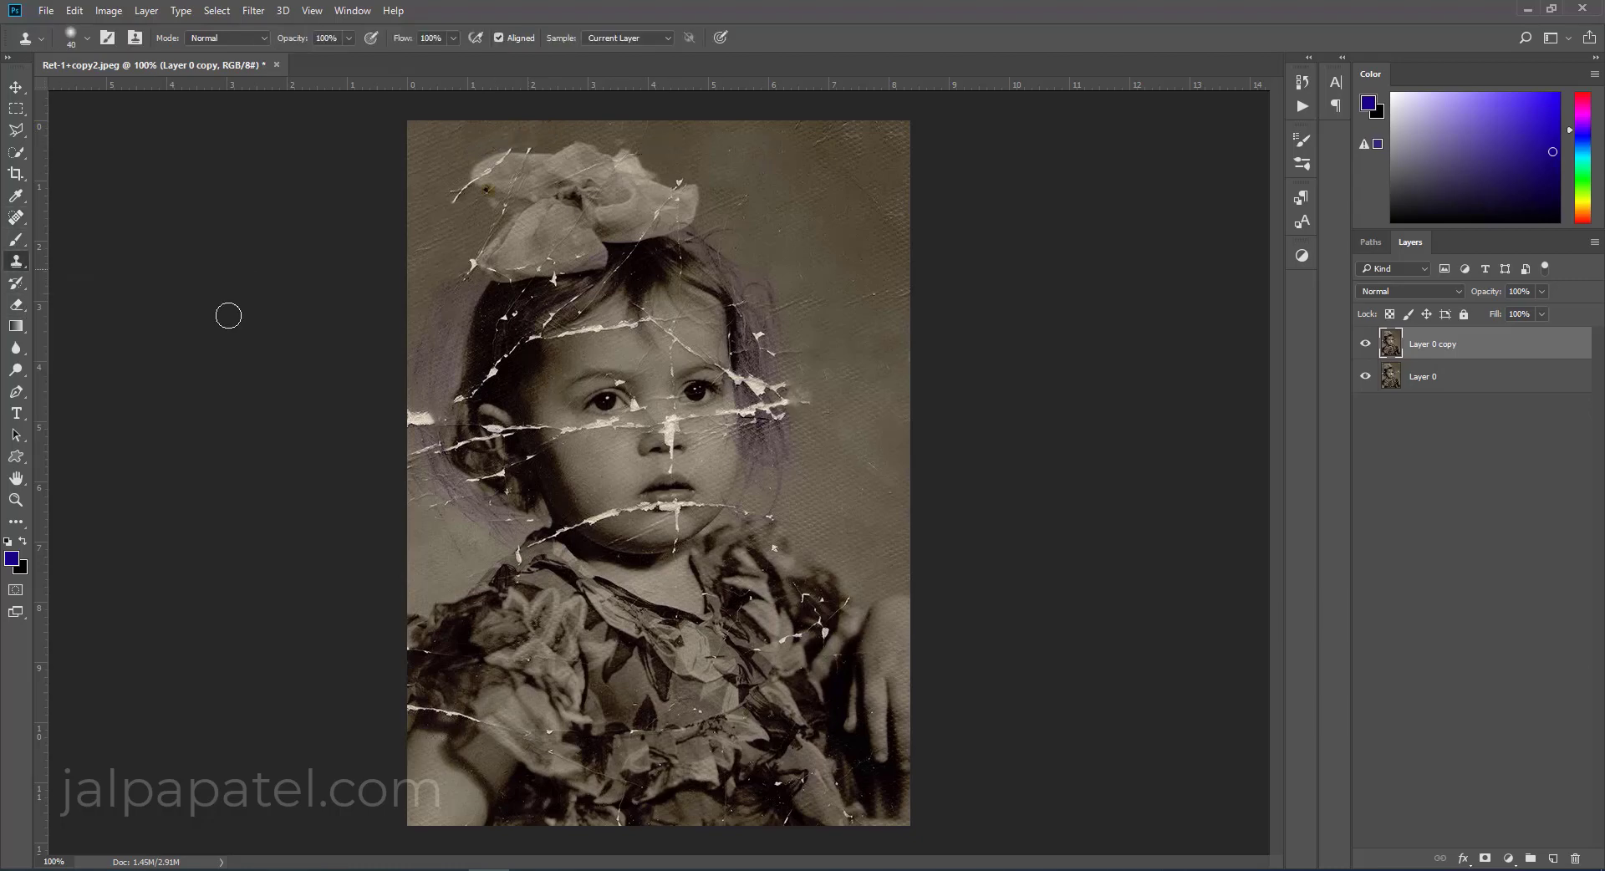
pyautogui.keyDown('alt'); pyautogui.click(427, 387); pyautogui.keyUp('alt')
pyautogui.click(426, 423)
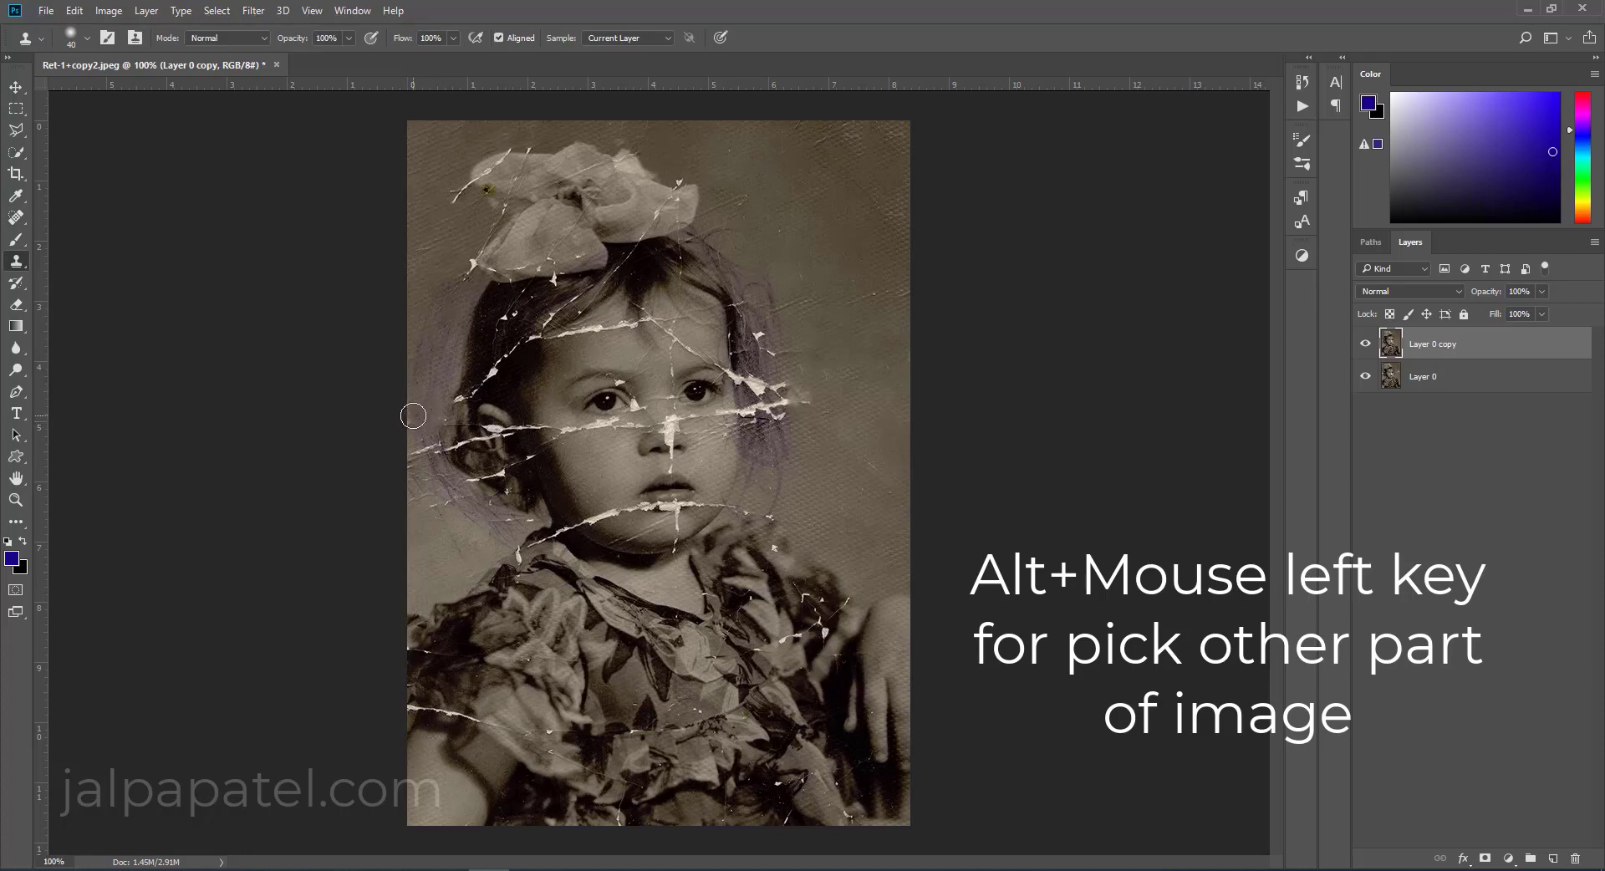
pyautogui.press('[')
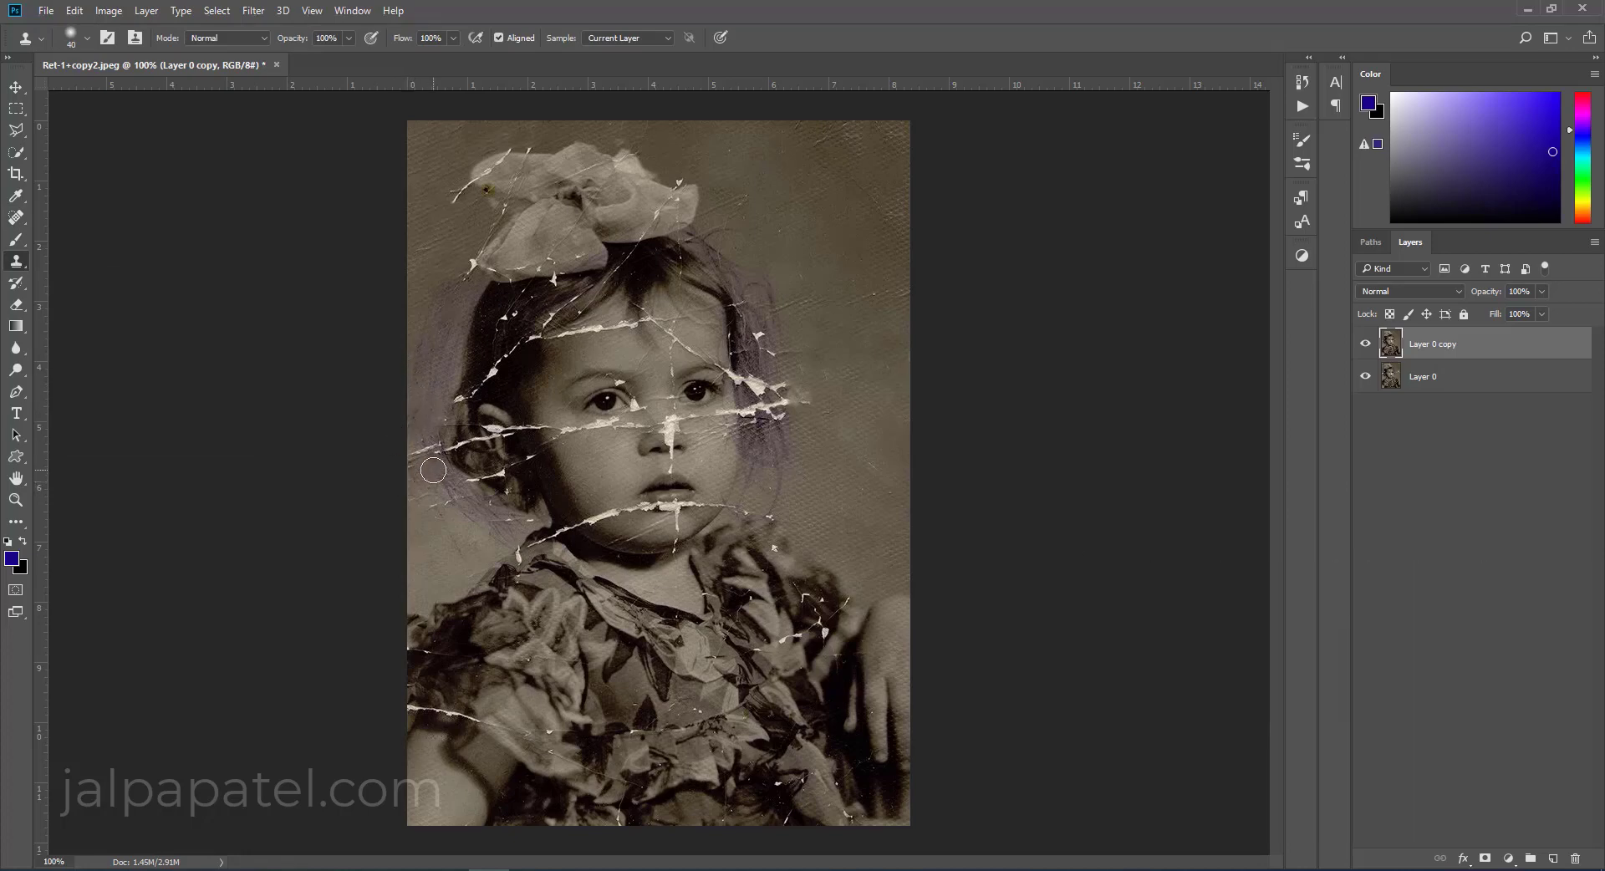
pyautogui.hotkey('ctrl', '+')
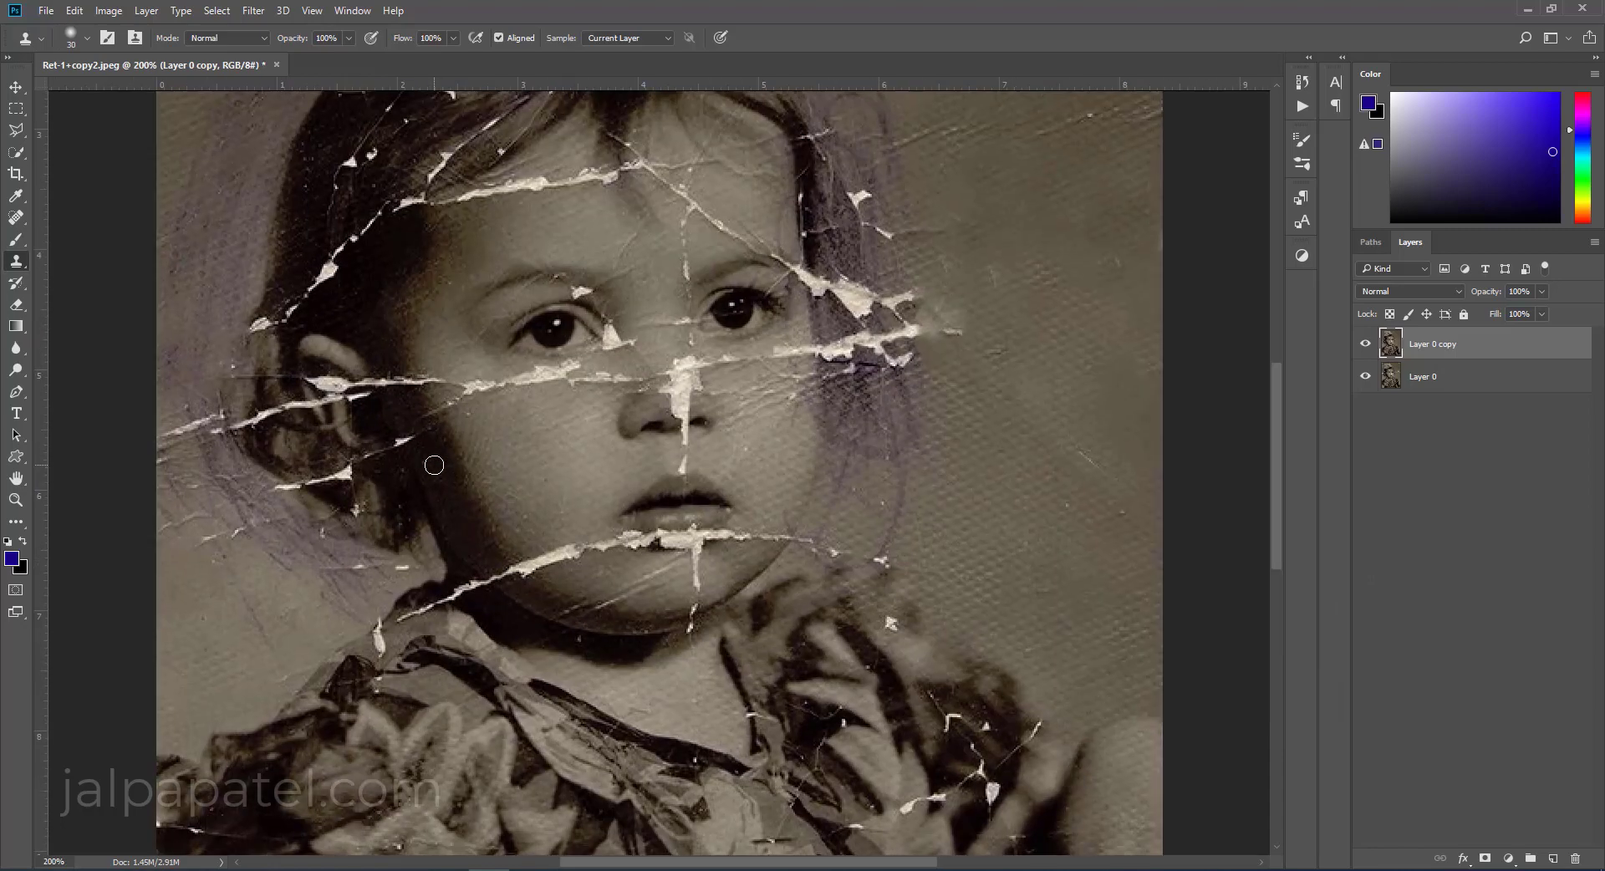
pyautogui.moveTo(205, 426); pyautogui.dragTo(216, 447)
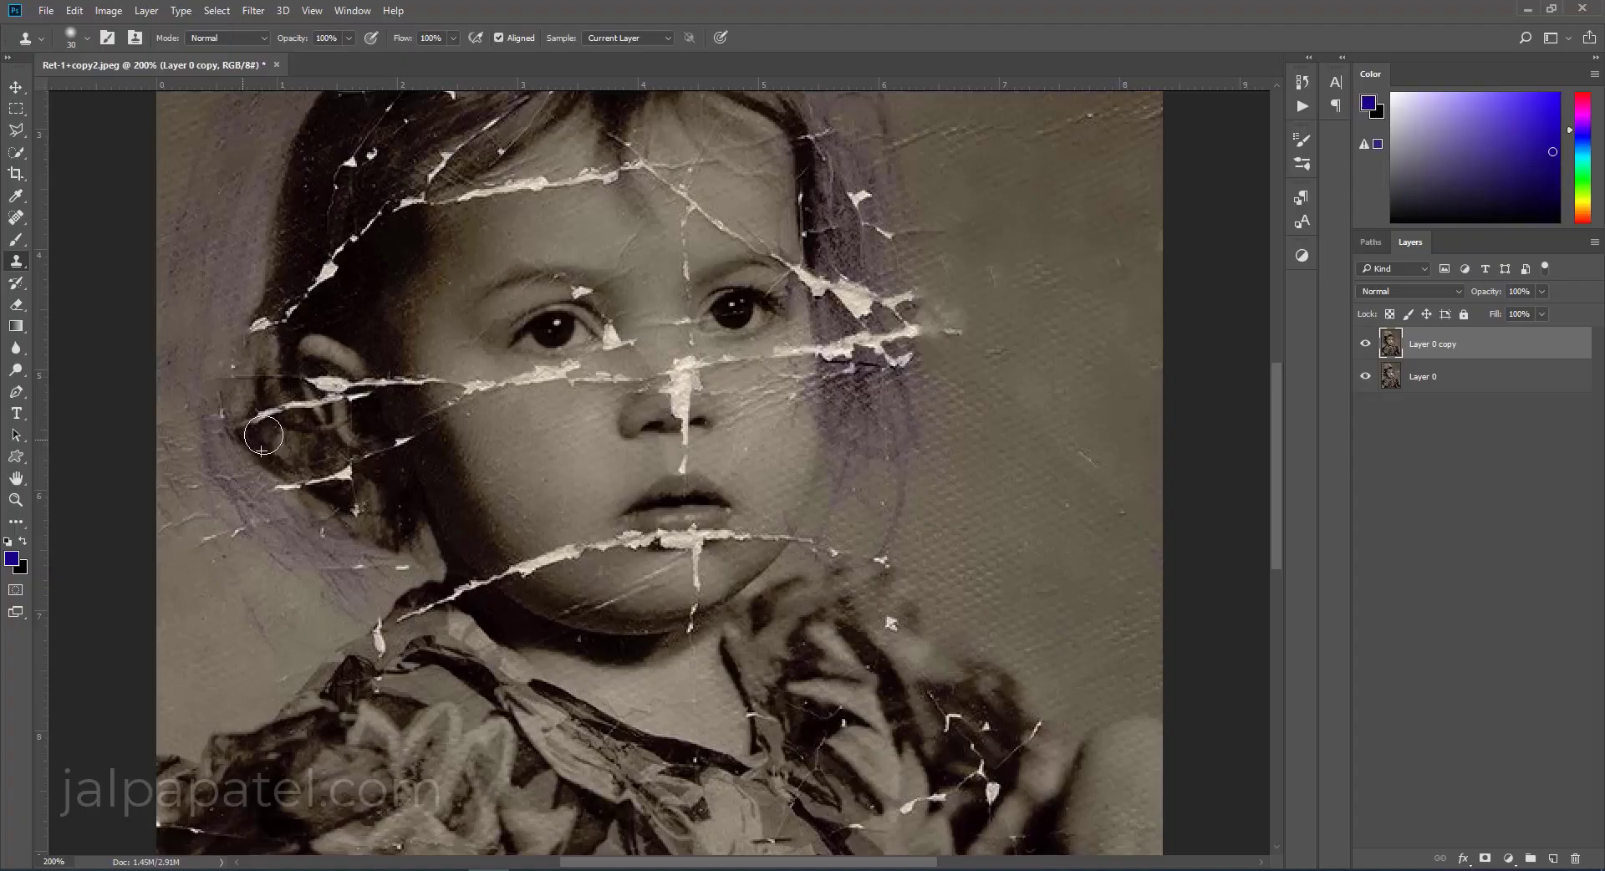
pyautogui.moveTo(261, 545); pyautogui.dragTo(188, 541)
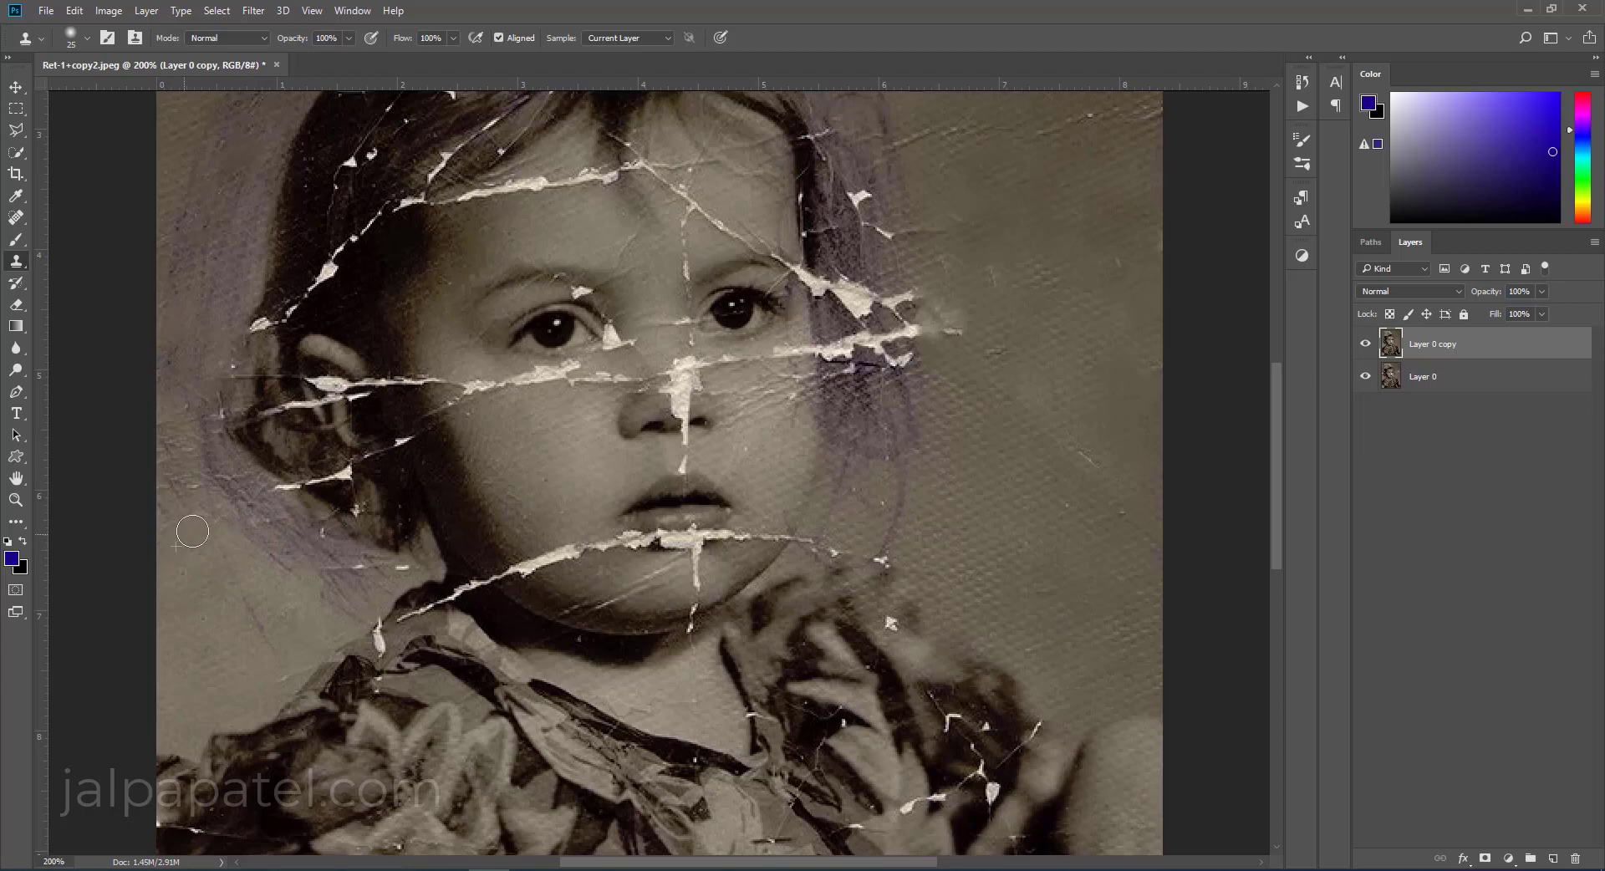
# Resample beside the ear and clone out cracks between ear and cheek and along its left edge.
pyautogui.click(291, 490)
pyautogui.moveTo(291, 490); pyautogui.dragTo(402, 444)
pyautogui.press('[')
pyautogui.press('[')
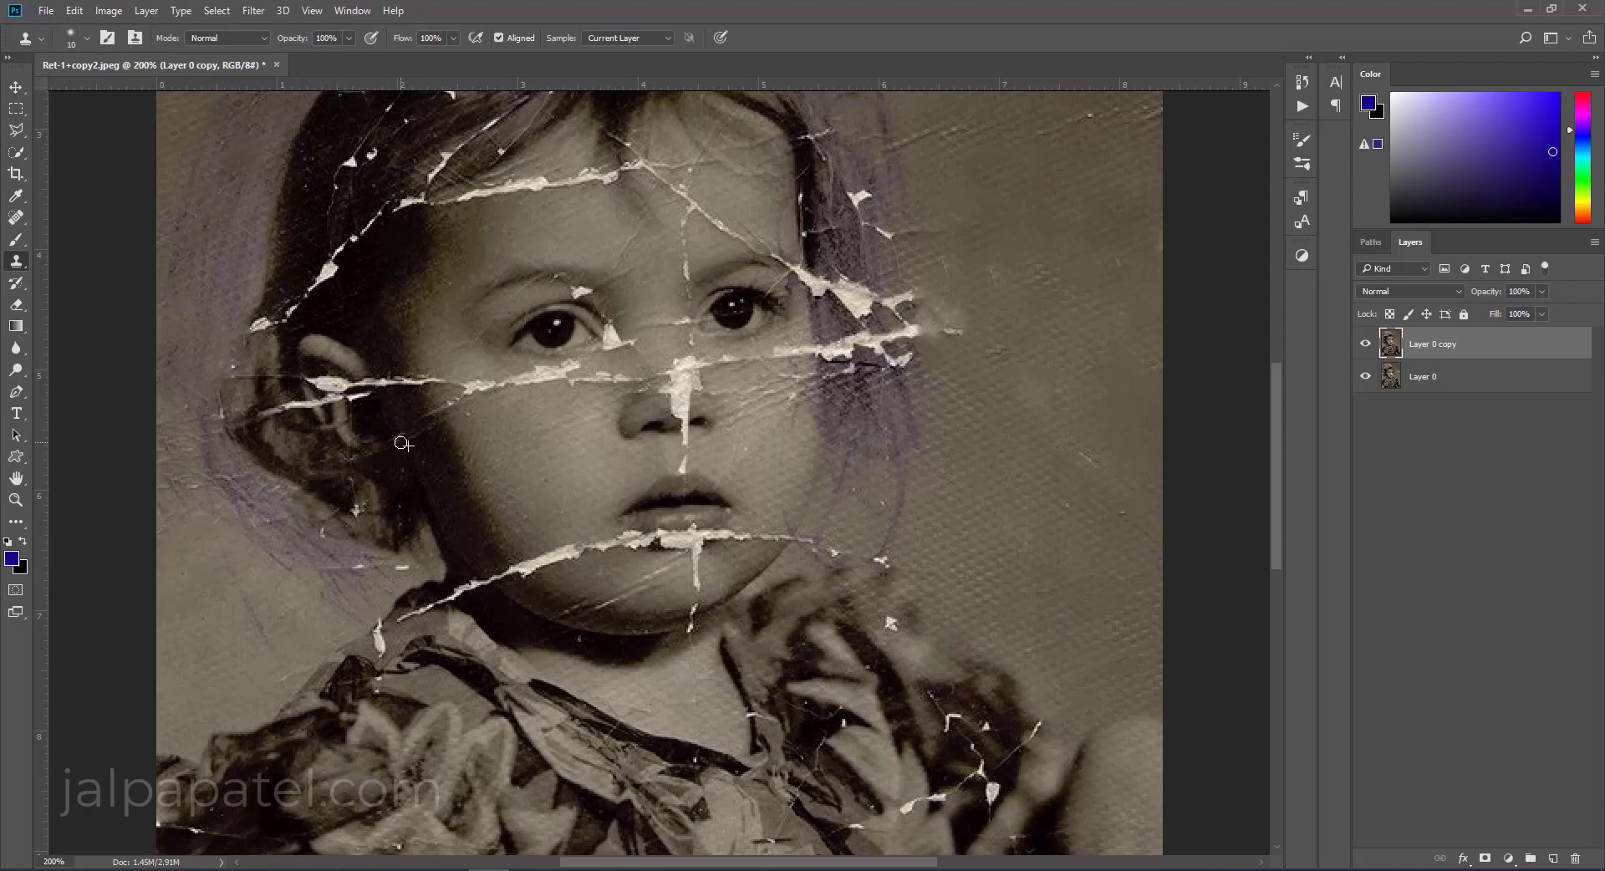
pyautogui.moveTo(367, 376); pyautogui.dragTo(418, 386)
pyautogui.press(']')
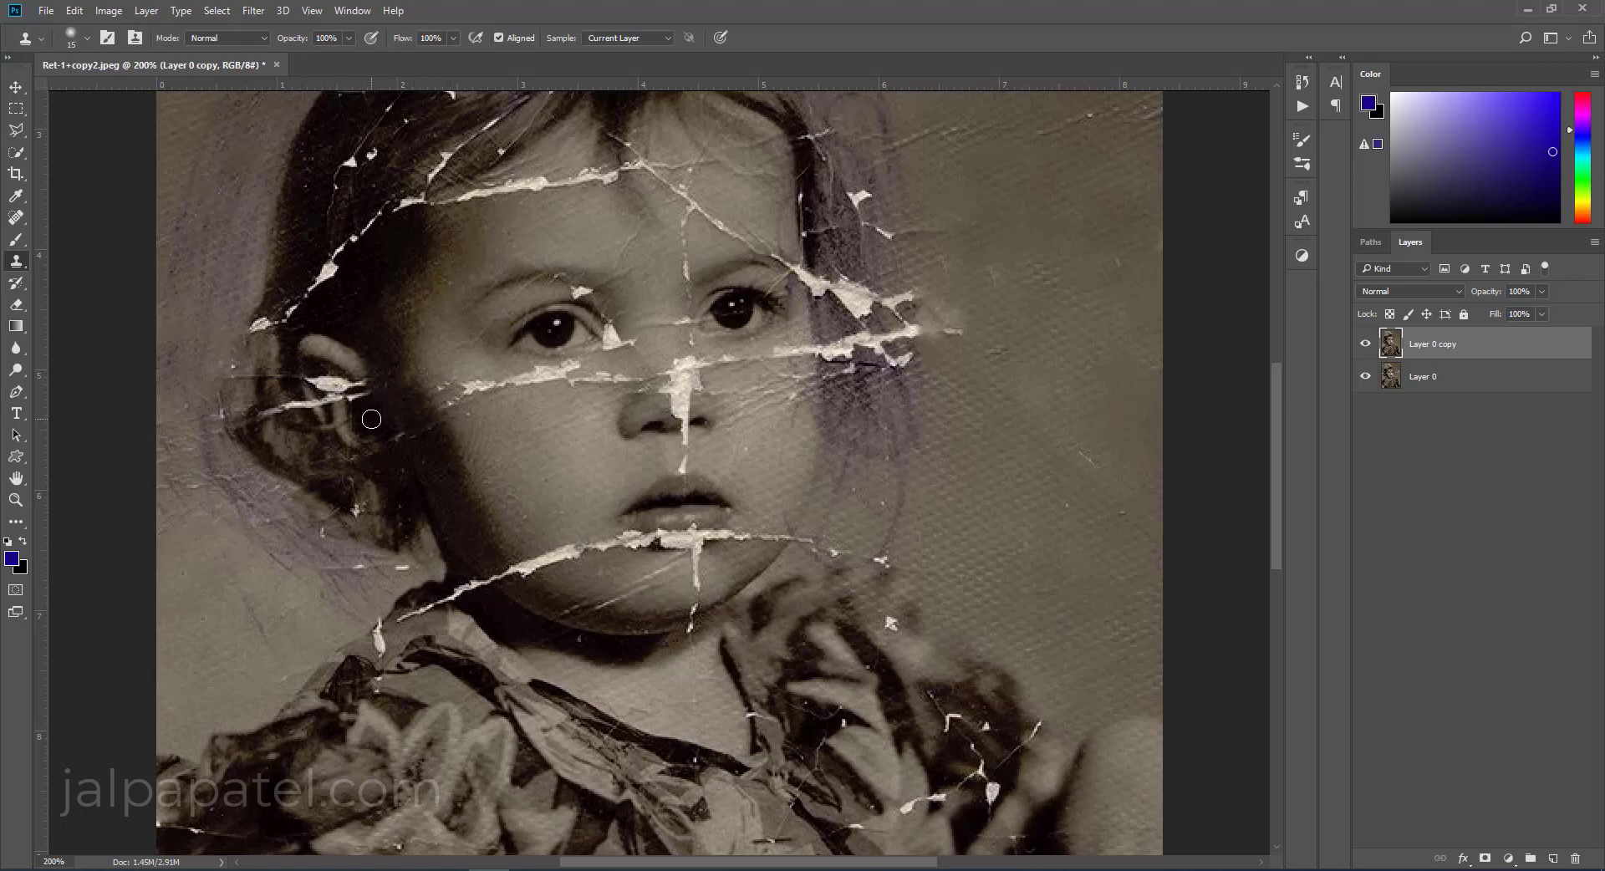
pyautogui.moveTo(366, 416); pyautogui.dragTo(363, 386)
pyautogui.press('[')
pyautogui.moveTo(276, 412); pyautogui.dragTo(232, 382)
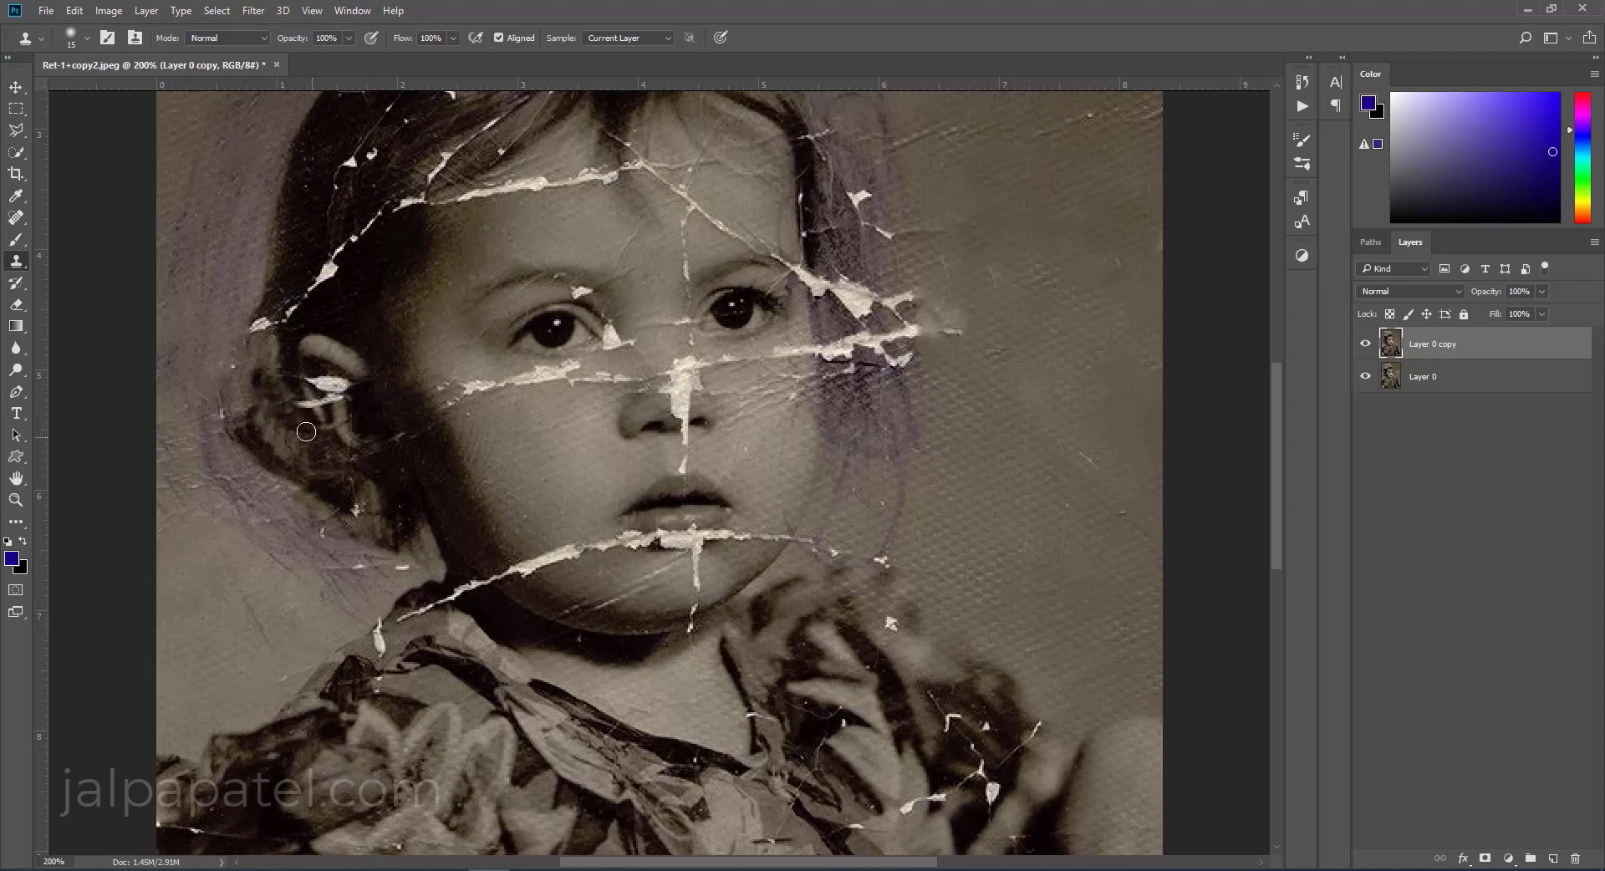
# With a size-9 brush, clone out the small crack below the ear and the crack in the hair.
pyautogui.press('[')
pyautogui.press('[')
pyautogui.moveTo(301, 403); pyautogui.dragTo(287, 415)
pyautogui.moveTo(330, 266); pyautogui.dragTo(257, 326)
pyautogui.press(']')
pyautogui.press(']')
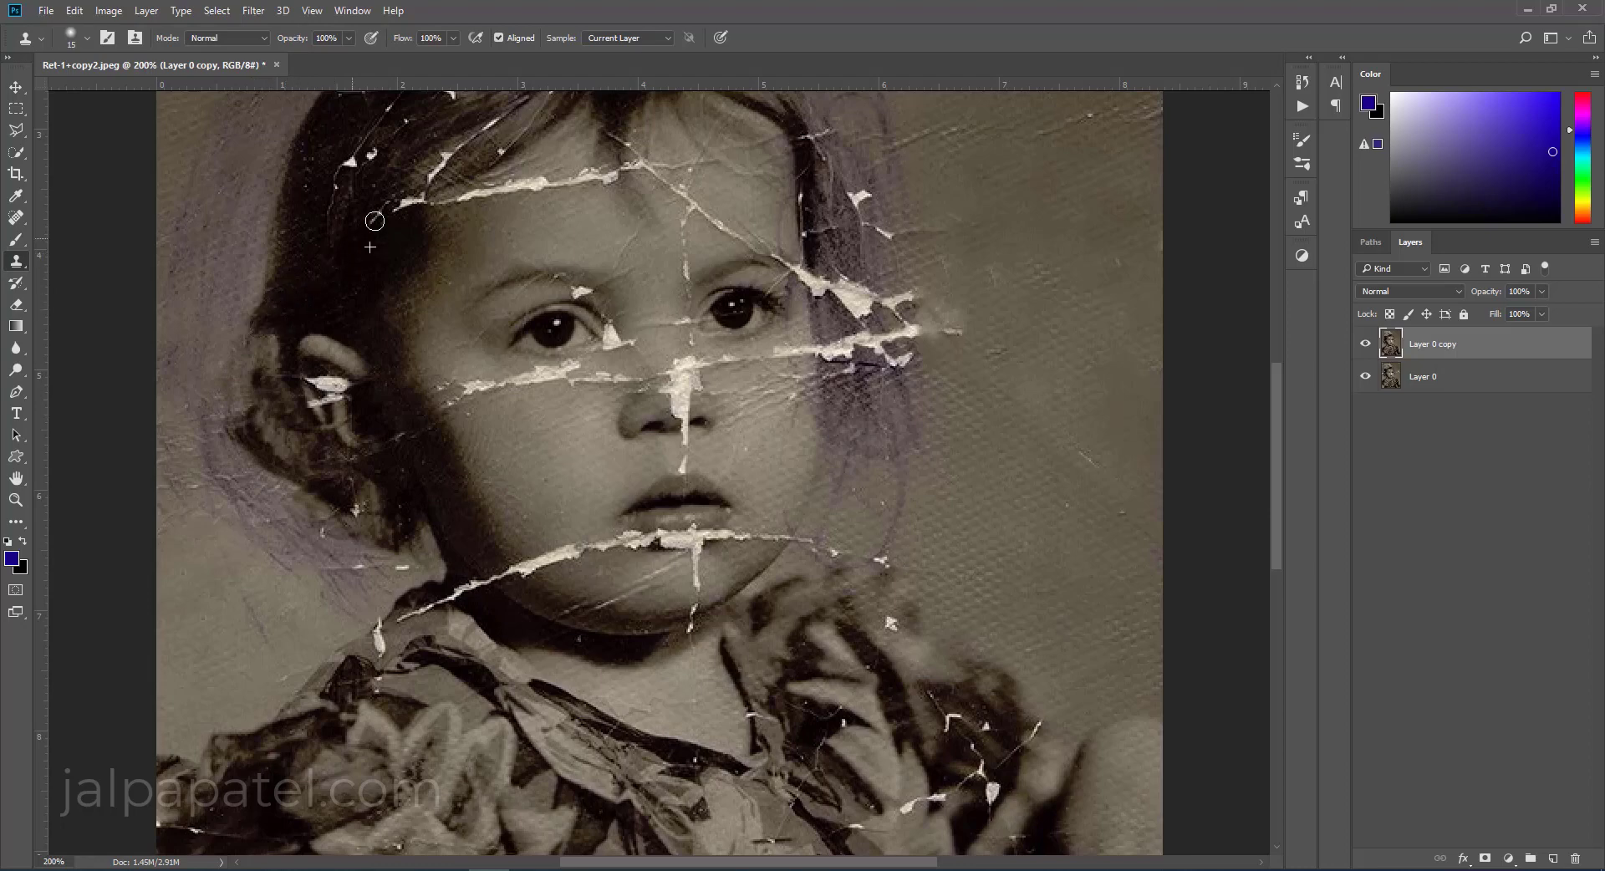
pyautogui.scroll(3, 376, 225)
# Cover the cracks below and along the ear with cloned hair texture.
pyautogui.moveTo(332, 583); pyautogui.dragTo(316, 543)
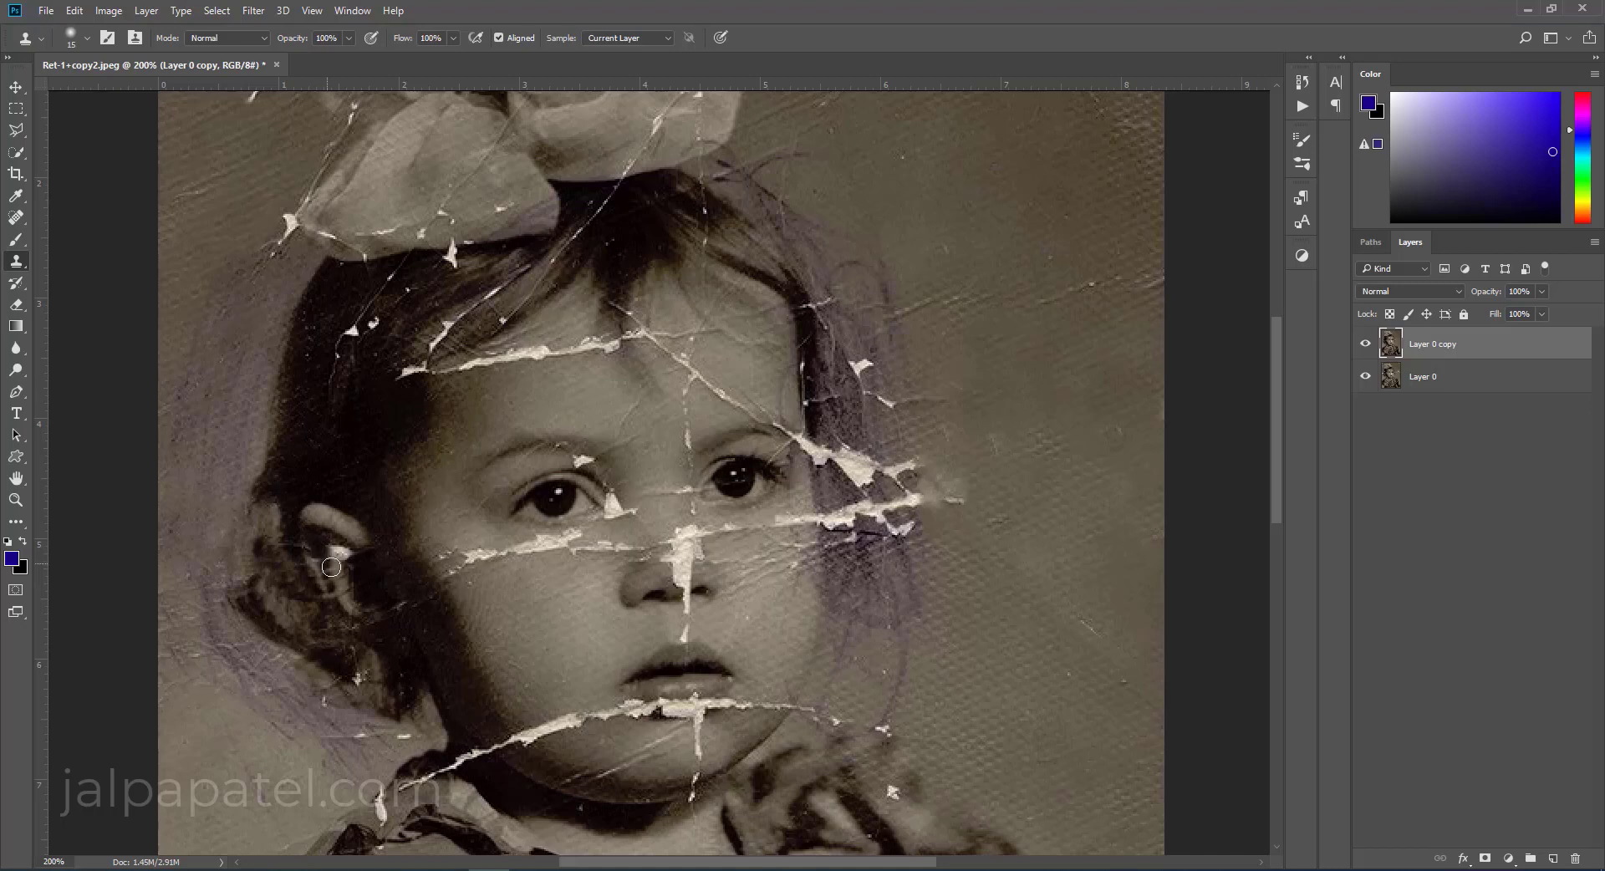
pyautogui.moveTo(324, 566); pyautogui.dragTo(326, 559)
pyautogui.moveTo(337, 552); pyautogui.dragTo(335, 564)
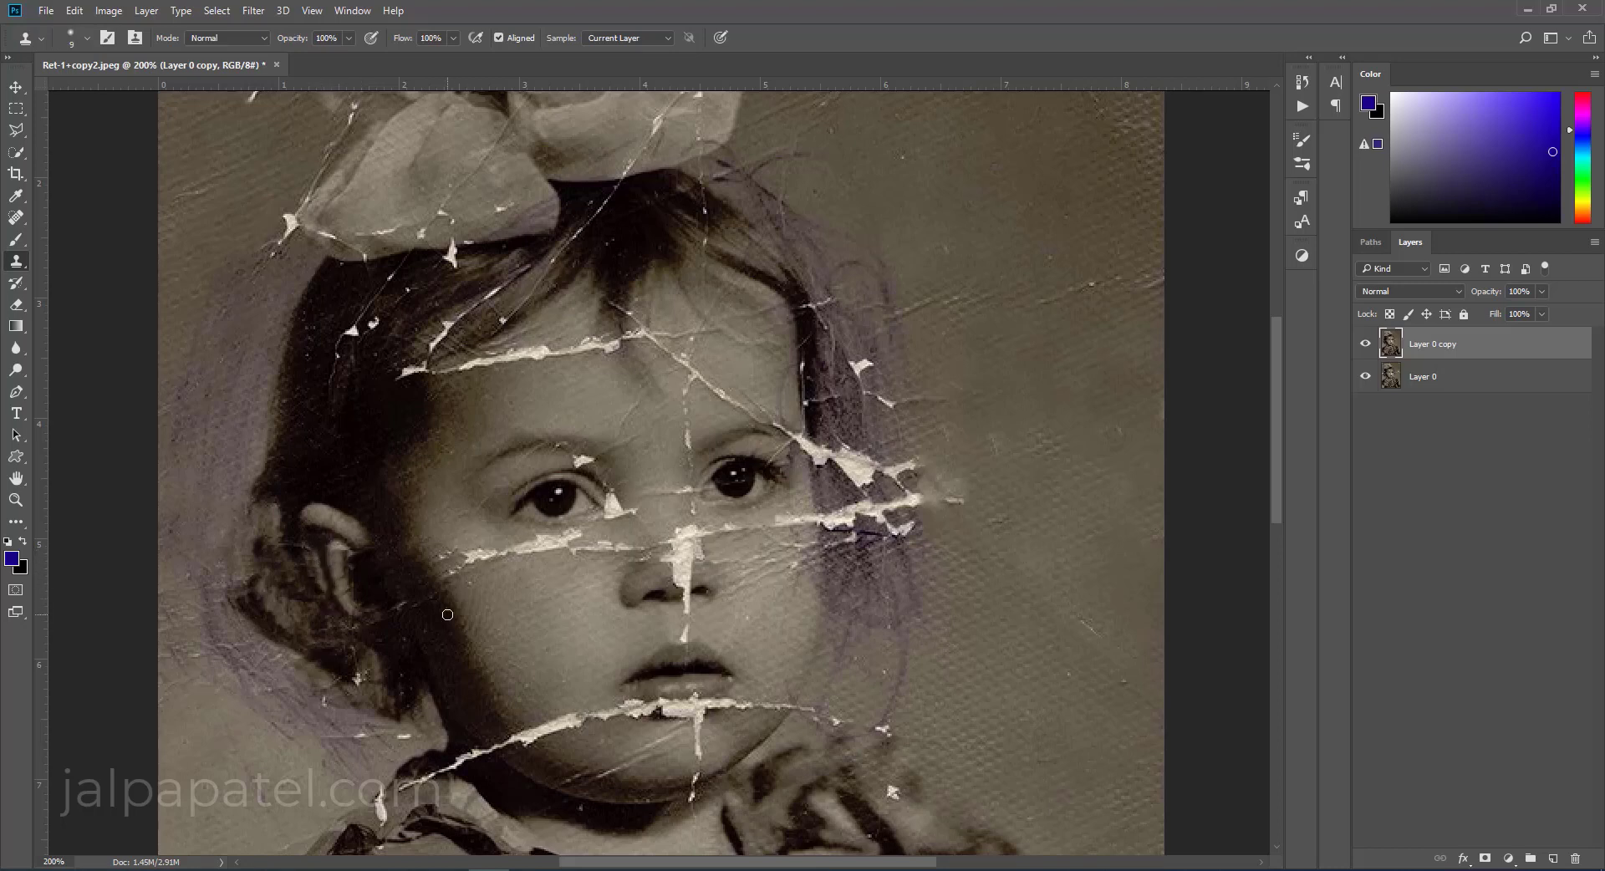
pyautogui.click(338, 550)
# Clone away the cheek crack and the crack under the eye with a size 15-20 brush.
pyautogui.press(']')
pyautogui.moveTo(467, 595)
pyautogui.mouseDown()
pyautogui.moveTo(447, 559)
pyautogui.moveTo(549, 576)
pyautogui.moveTo(561, 556)
pyautogui.moveTo(482, 548)
pyautogui.mouseUp()
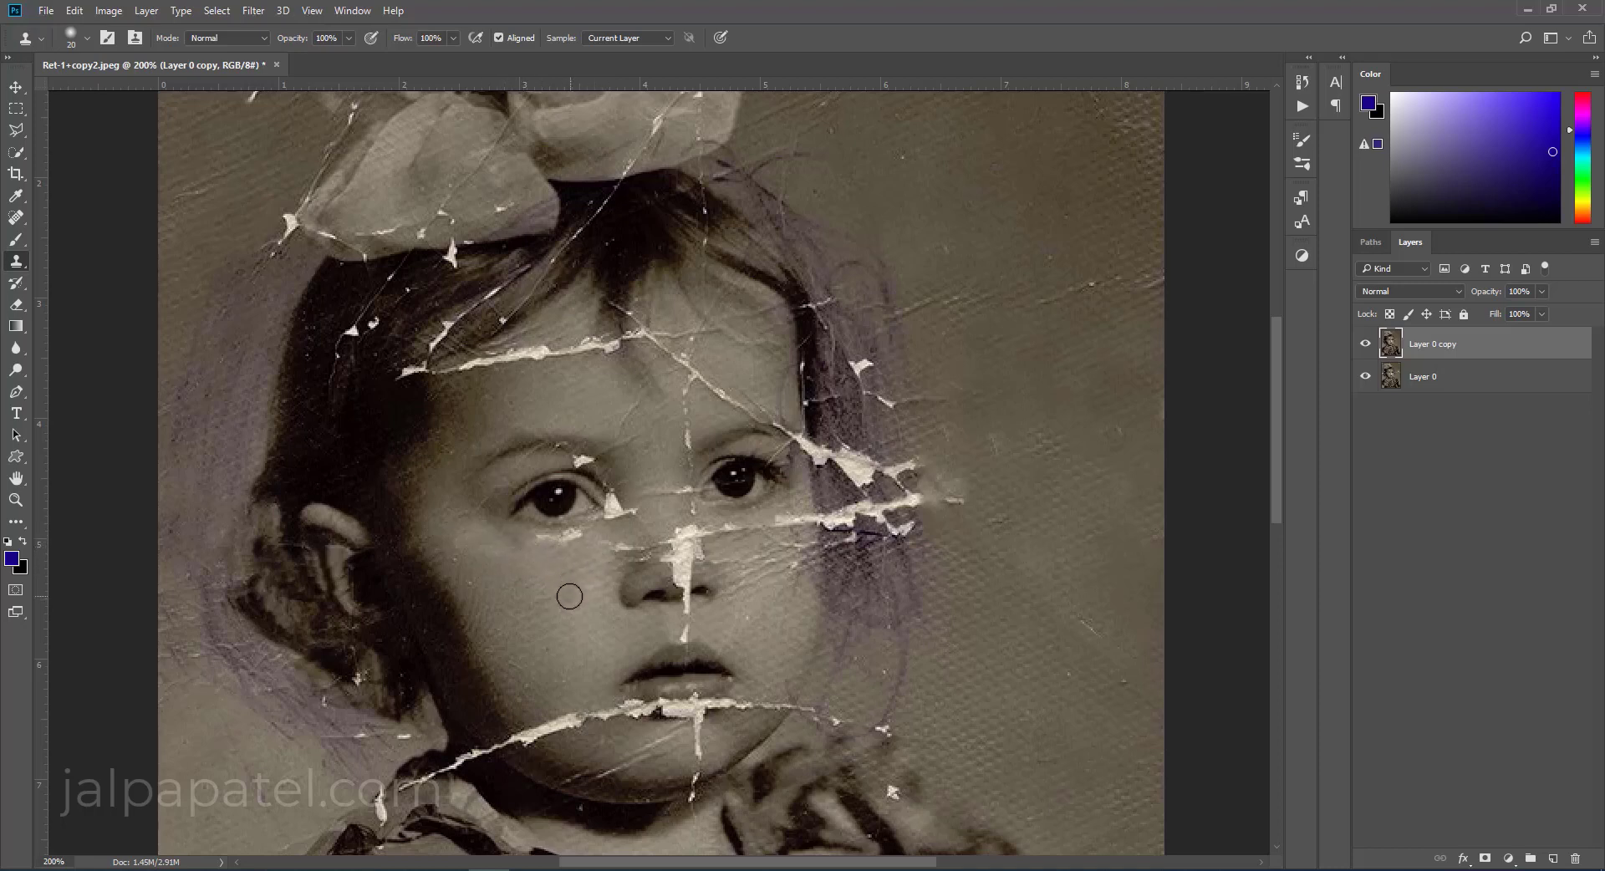
pyautogui.press('[')
pyautogui.press(']')
pyautogui.moveTo(537, 545)
pyautogui.mouseDown()
pyautogui.moveTo(625, 546)
pyautogui.moveTo(629, 562)
pyautogui.mouseUp()
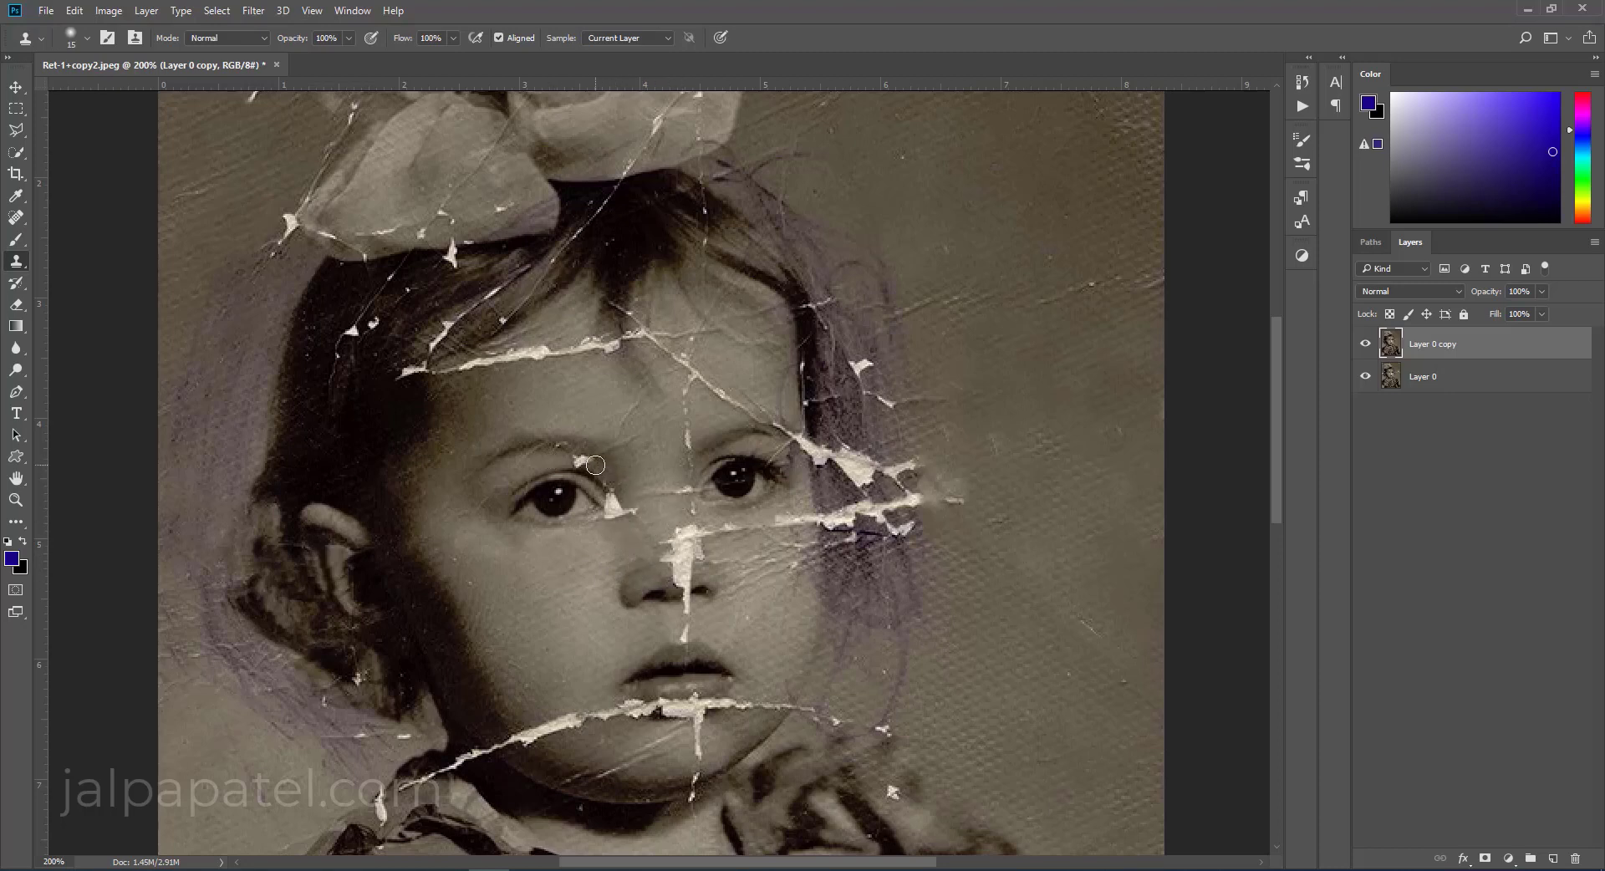
# Remove the tears above the left eye, across the forehead, along the hairline and in the hair.
pyautogui.moveTo(596, 462); pyautogui.dragTo(538, 460)
pyautogui.moveTo(414, 386); pyautogui.dragTo(619, 345)
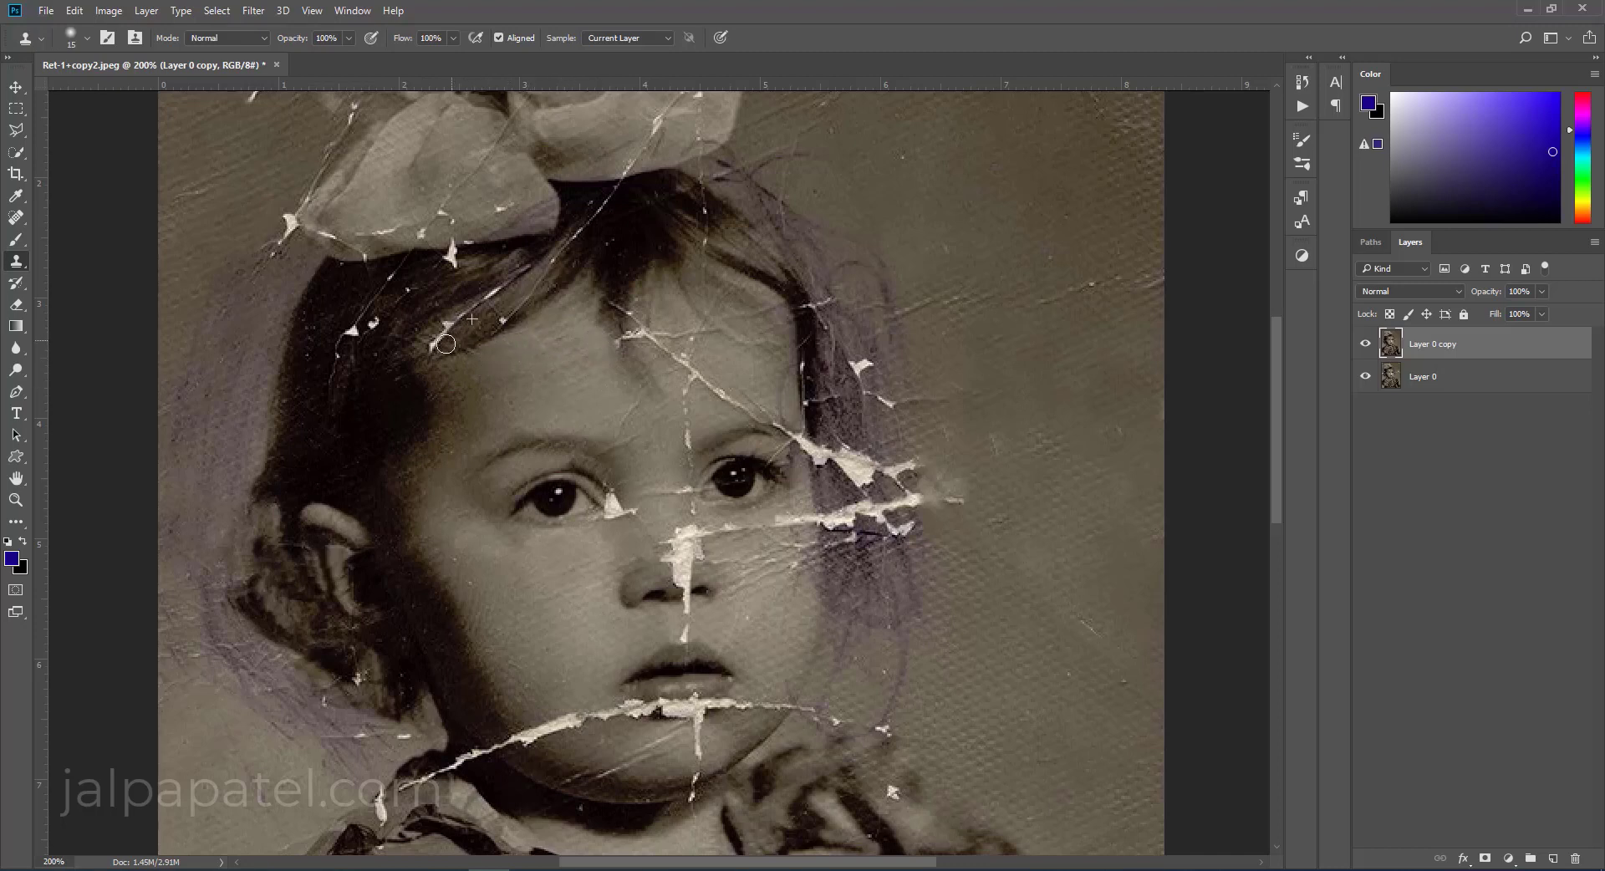
pyautogui.moveTo(458, 330)
pyautogui.mouseDown()
pyautogui.moveTo(509, 300)
pyautogui.moveTo(500, 311)
pyautogui.mouseUp()
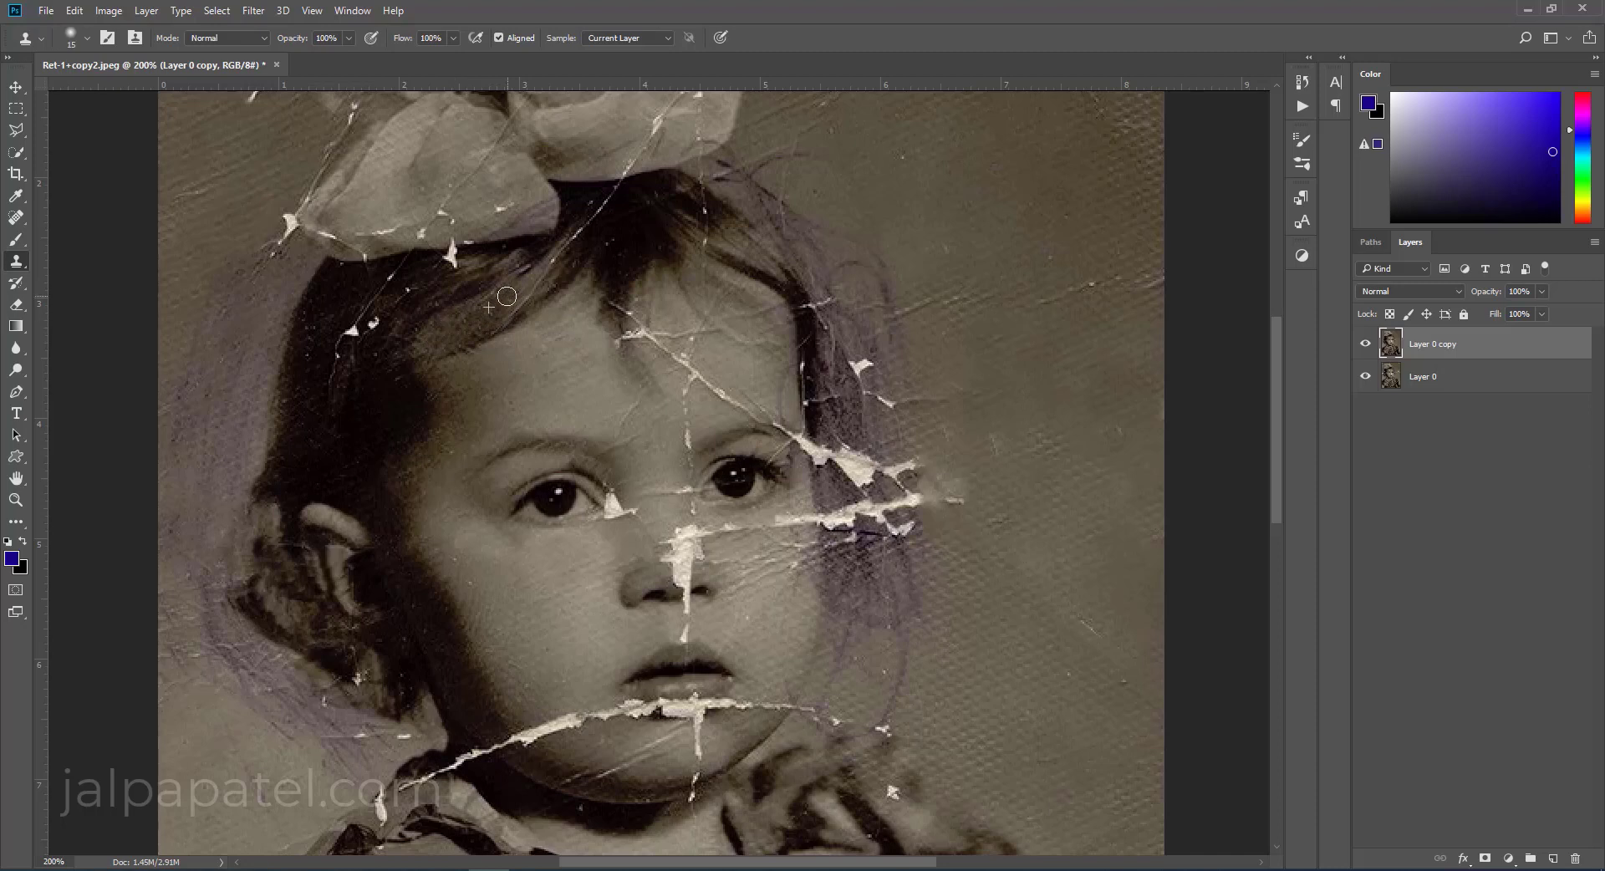
pyautogui.moveTo(341, 323)
pyautogui.mouseDown()
pyautogui.moveTo(384, 275)
pyautogui.moveTo(348, 348)
pyautogui.moveTo(409, 288)
pyautogui.moveTo(358, 410)
pyautogui.mouseUp()
# Clone away the scratches at the bow's left edge and the small dark spot nearby.
pyautogui.moveTo(240, 198); pyautogui.dragTo(196, 213)
pyautogui.moveTo(305, 188)
pyautogui.mouseDown()
pyautogui.moveTo(276, 202)
pyautogui.moveTo(305, 150)
pyautogui.moveTo(280, 174)
pyautogui.moveTo(334, 122)
pyautogui.moveTo(327, 172)
pyautogui.moveTo(358, 168)
pyautogui.moveTo(338, 197)
pyautogui.moveTo(495, 149)
pyautogui.mouseUp()
pyautogui.keyDown('alt'); pyautogui.click(295, 211); pyautogui.keyUp('alt')
pyautogui.click(275, 205)
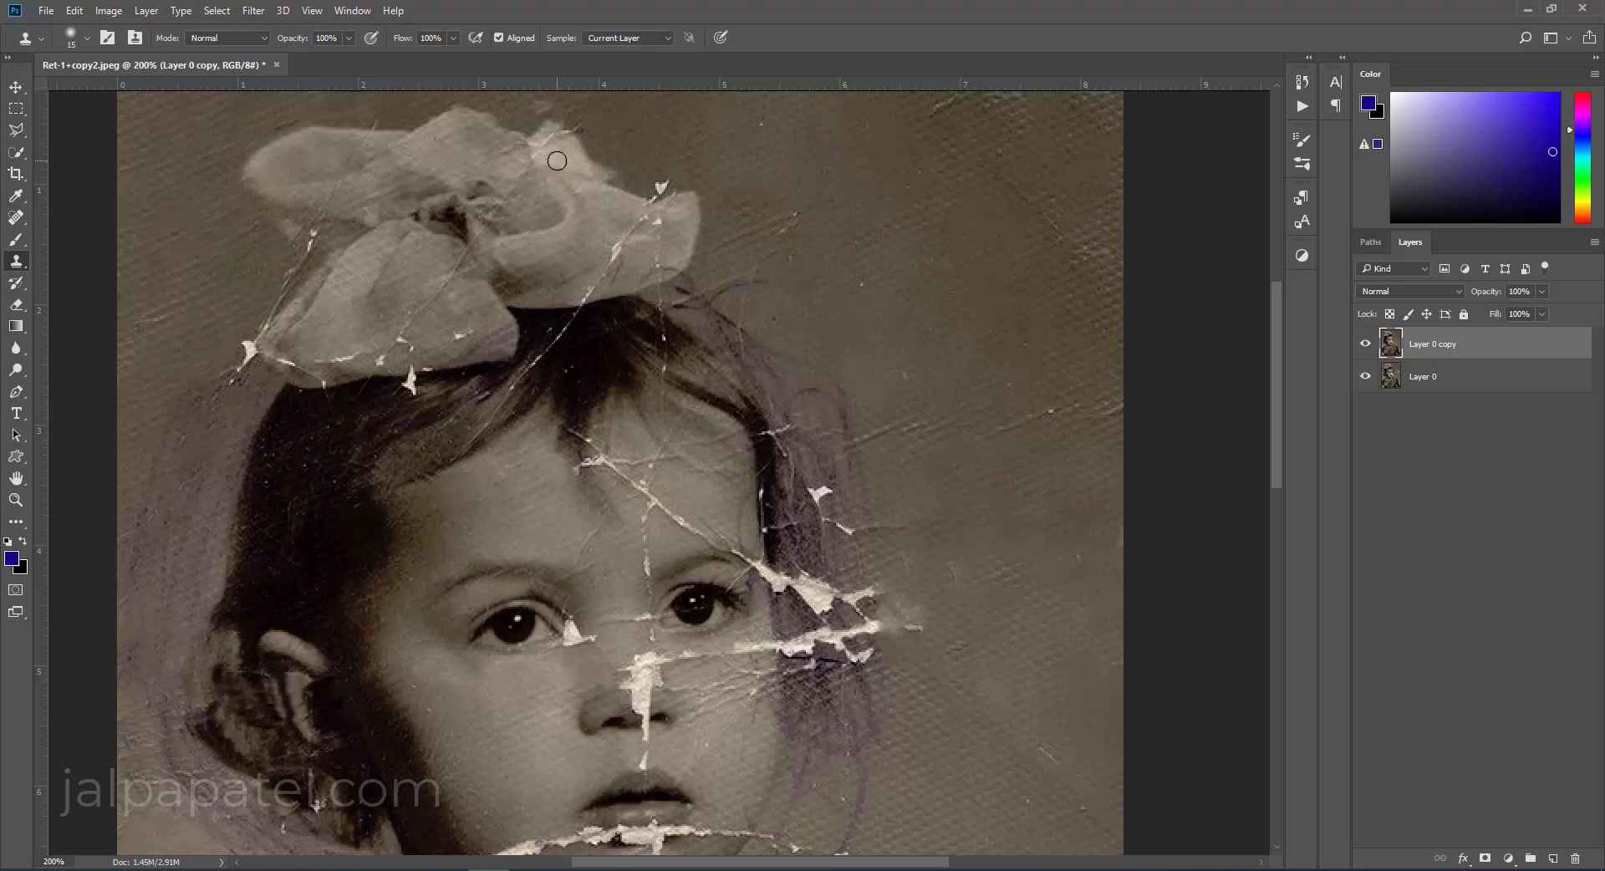
# Clone out the scratches and specks on the bow's top-right, right edge, left edge and left tip.
pyautogui.moveTo(674, 184); pyautogui.dragTo(631, 207)
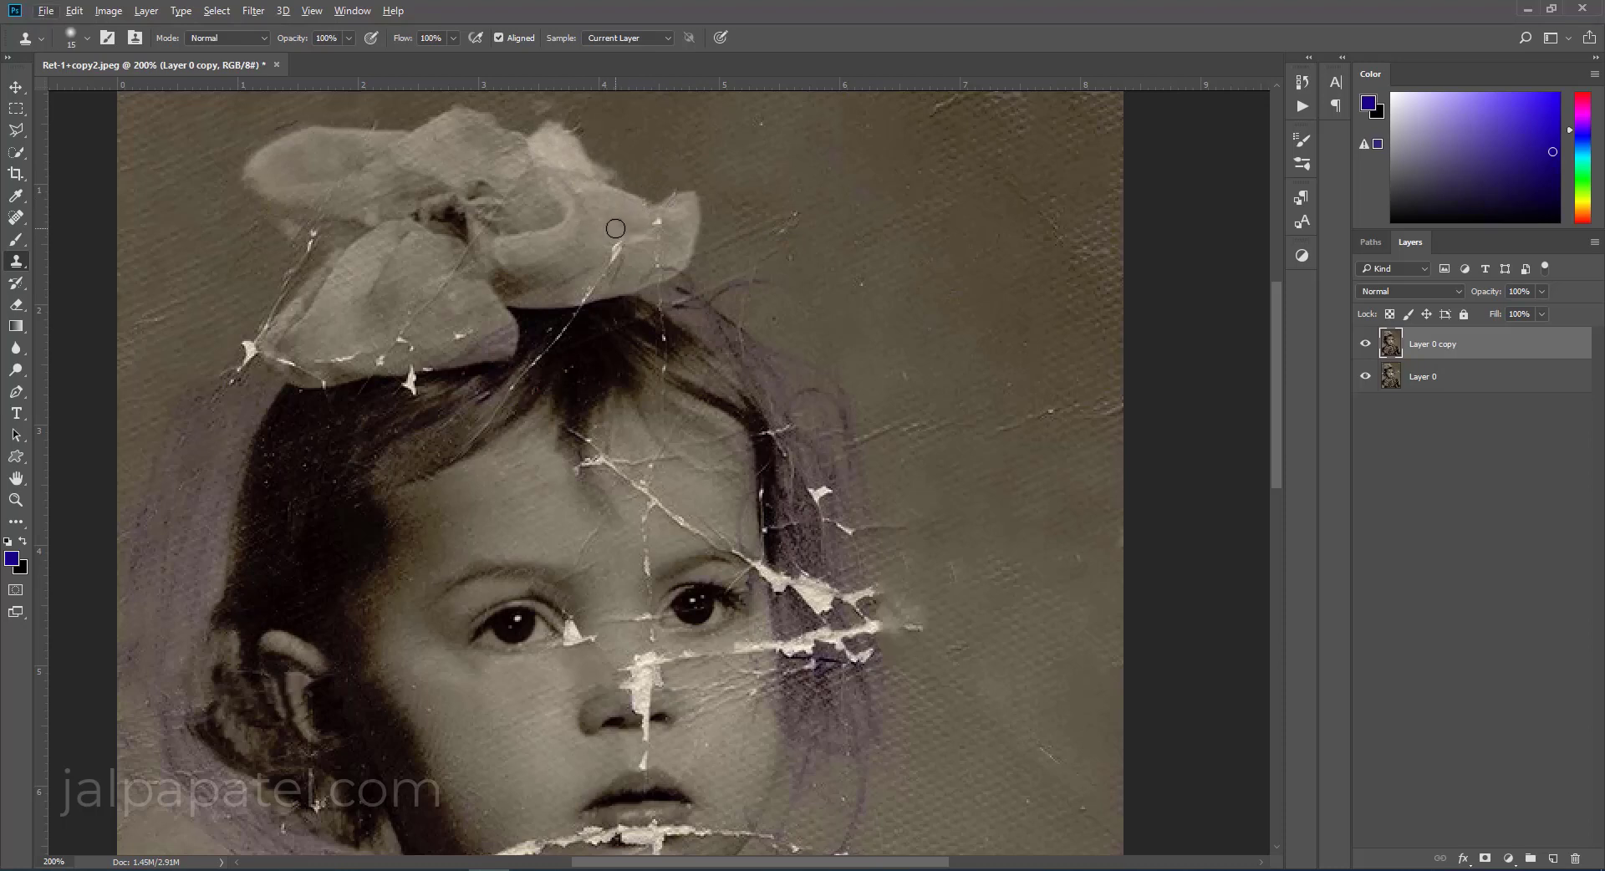
pyautogui.keyDown('alt'); pyautogui.click(588, 270); pyautogui.keyUp('alt')
pyautogui.click(657, 222)
pyautogui.moveTo(303, 255)
pyautogui.mouseDown()
pyautogui.moveTo(257, 278)
pyautogui.moveTo(295, 365)
pyautogui.moveTo(342, 355)
pyautogui.mouseUp()
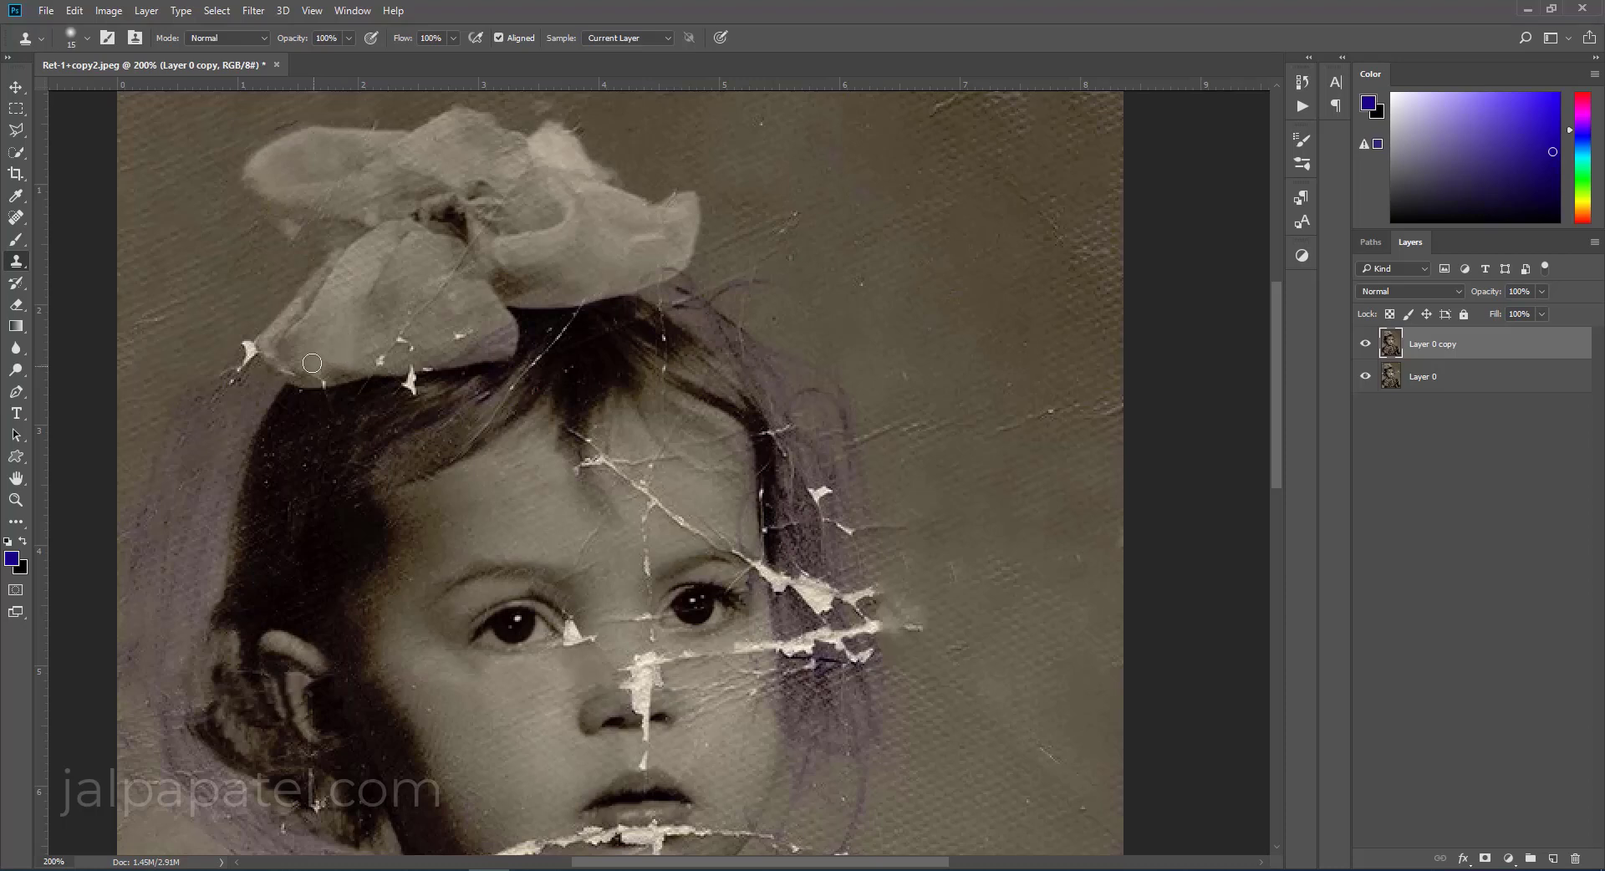
pyautogui.moveTo(244, 351); pyautogui.dragTo(241, 365)
# Remove the crack through the hair below the bow, the lower-lobe crack and specks on its lower edge.
pyautogui.moveTo(583, 308); pyautogui.dragTo(527, 379)
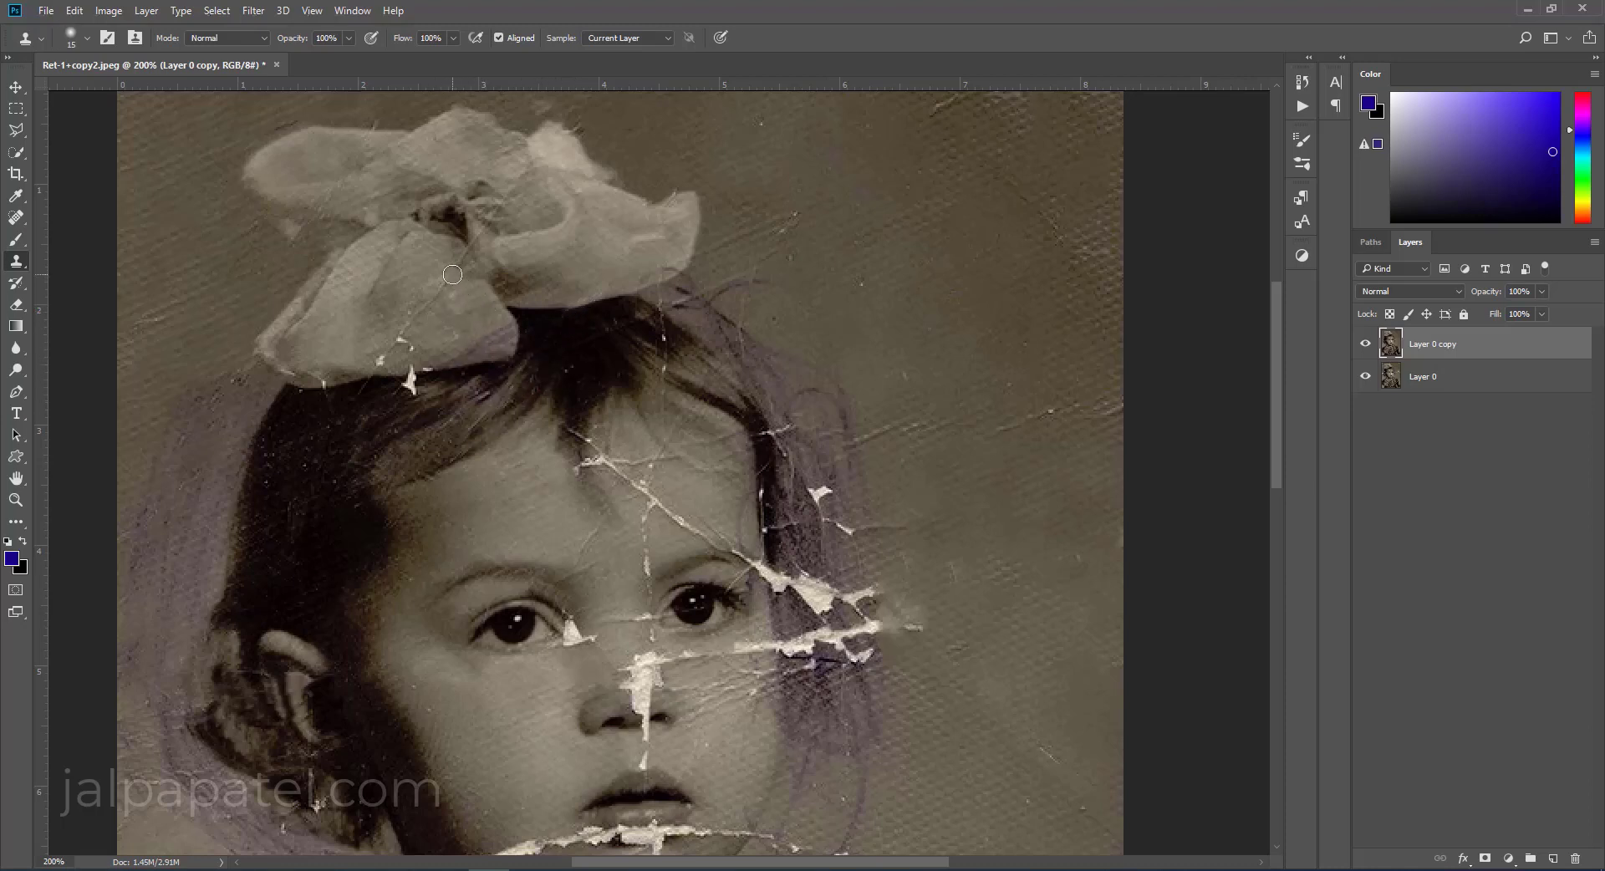
pyautogui.moveTo(467, 250); pyautogui.dragTo(404, 338)
pyautogui.click(390, 329)
pyautogui.click(385, 357)
pyautogui.click(416, 369)
pyautogui.click(409, 386)
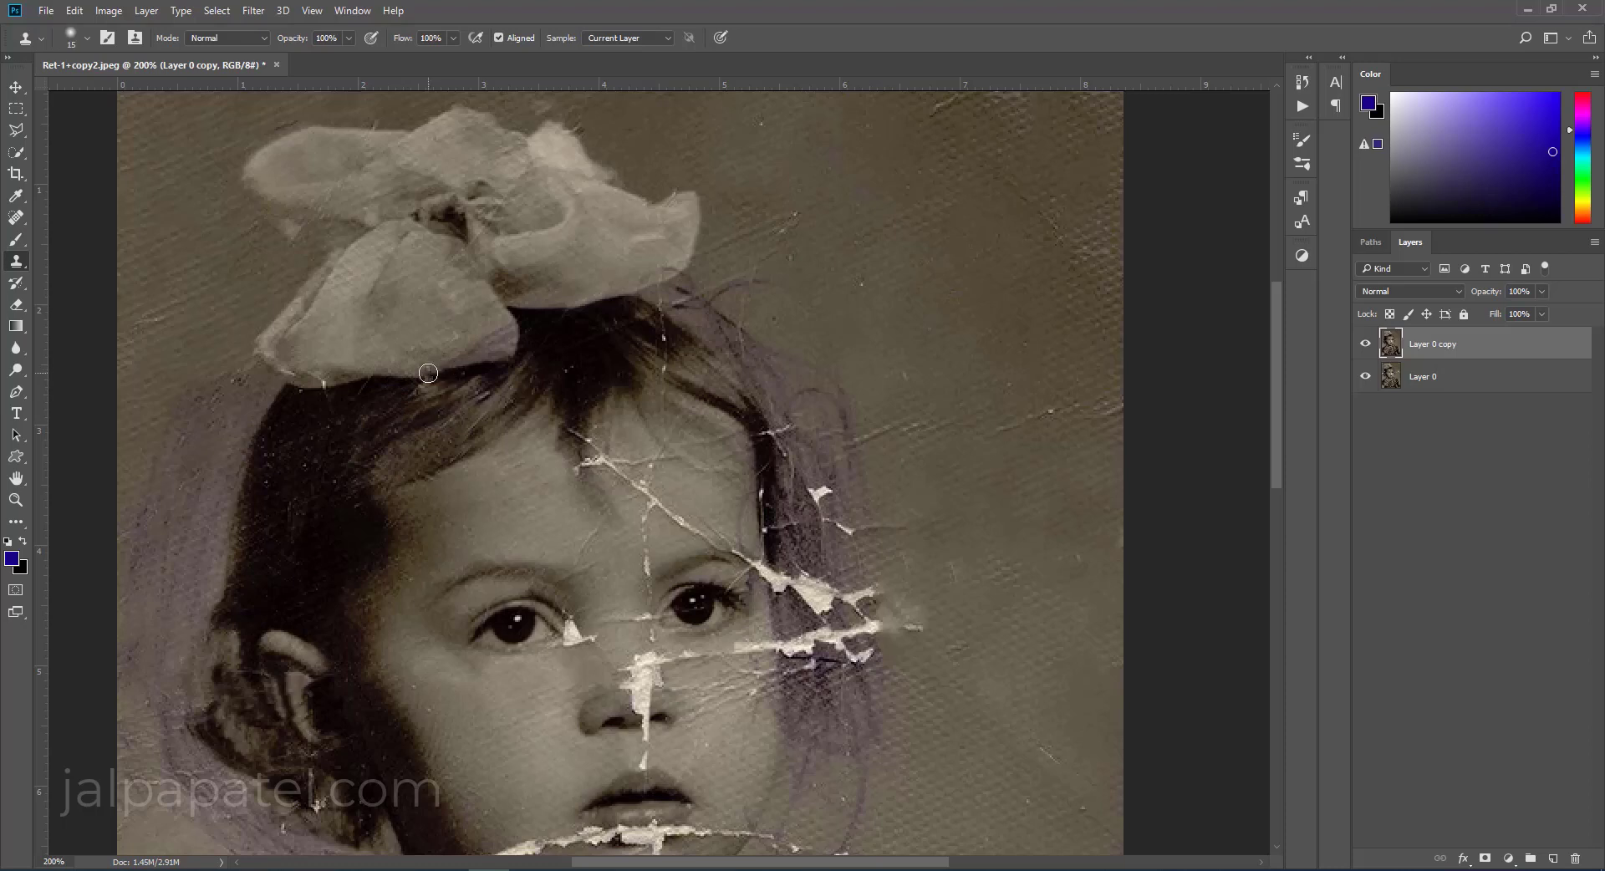
pyautogui.click(323, 384)
# Clone away the white speck in the hair and the forehead crack down between the eyebrows.
pyautogui.click(663, 336)
pyautogui.moveTo(666, 354); pyautogui.dragTo(677, 464)
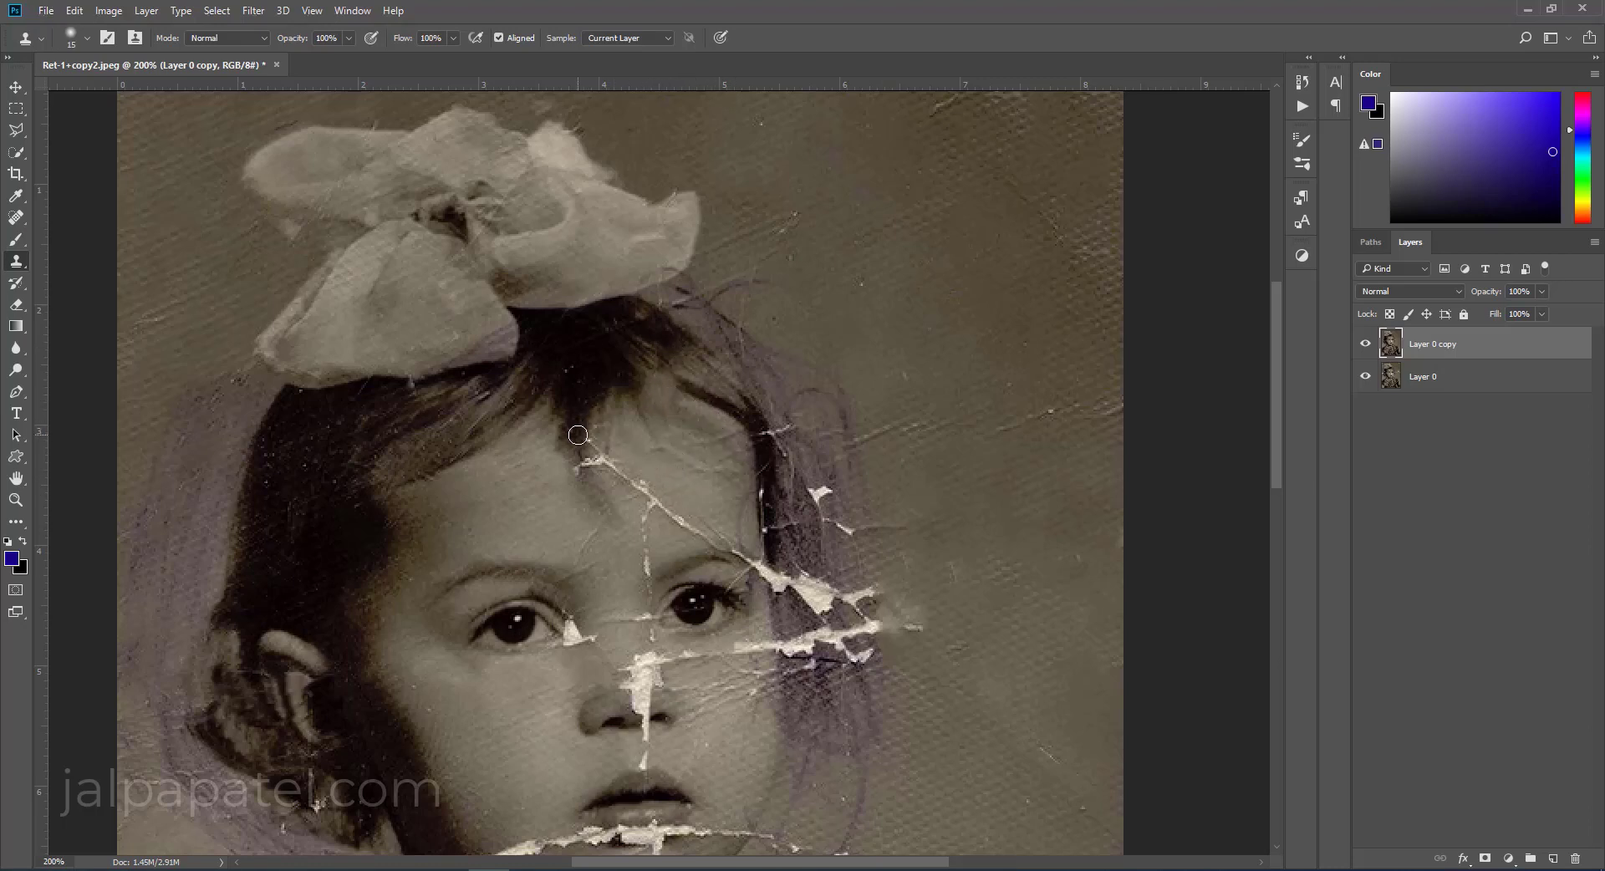
pyautogui.moveTo(581, 439); pyautogui.dragTo(717, 541)
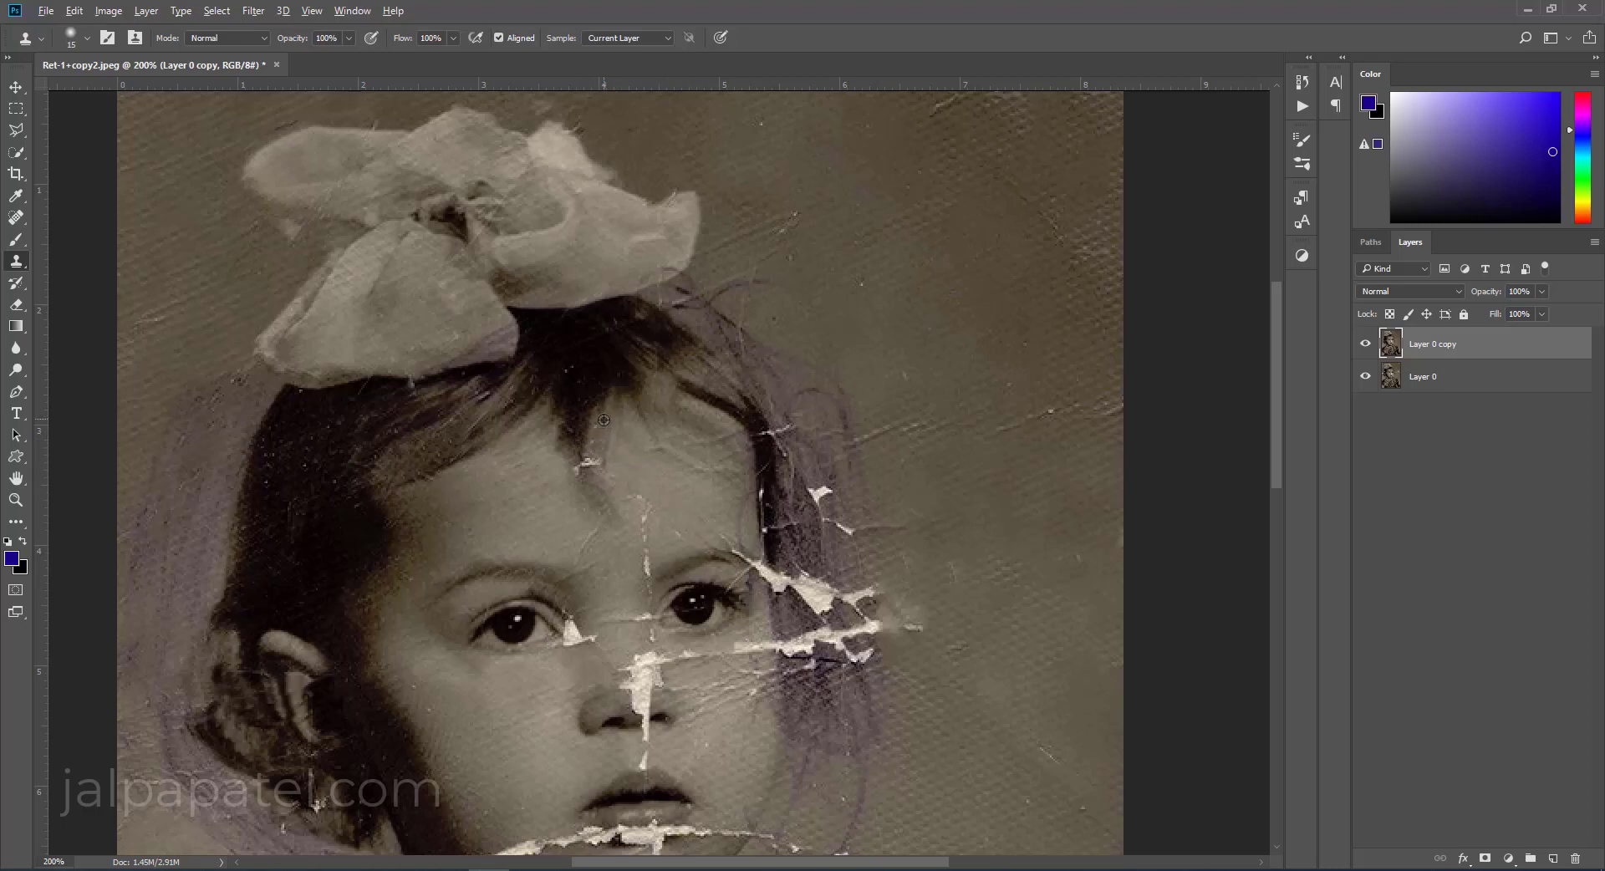
pyautogui.moveTo(597, 441); pyautogui.dragTo(643, 555)
pyautogui.moveTo(640, 535); pyautogui.dragTo(637, 585)
pyautogui.keyDown('alt'); pyautogui.click(674, 517); pyautogui.keyUp('alt')
# Clone out the chin crack at 200%, undoing a bad stroke and repainting with a size-10 brush.
pyautogui.hotkey('ctrl', '-')
pyautogui.hotkey('ctrl', '-')
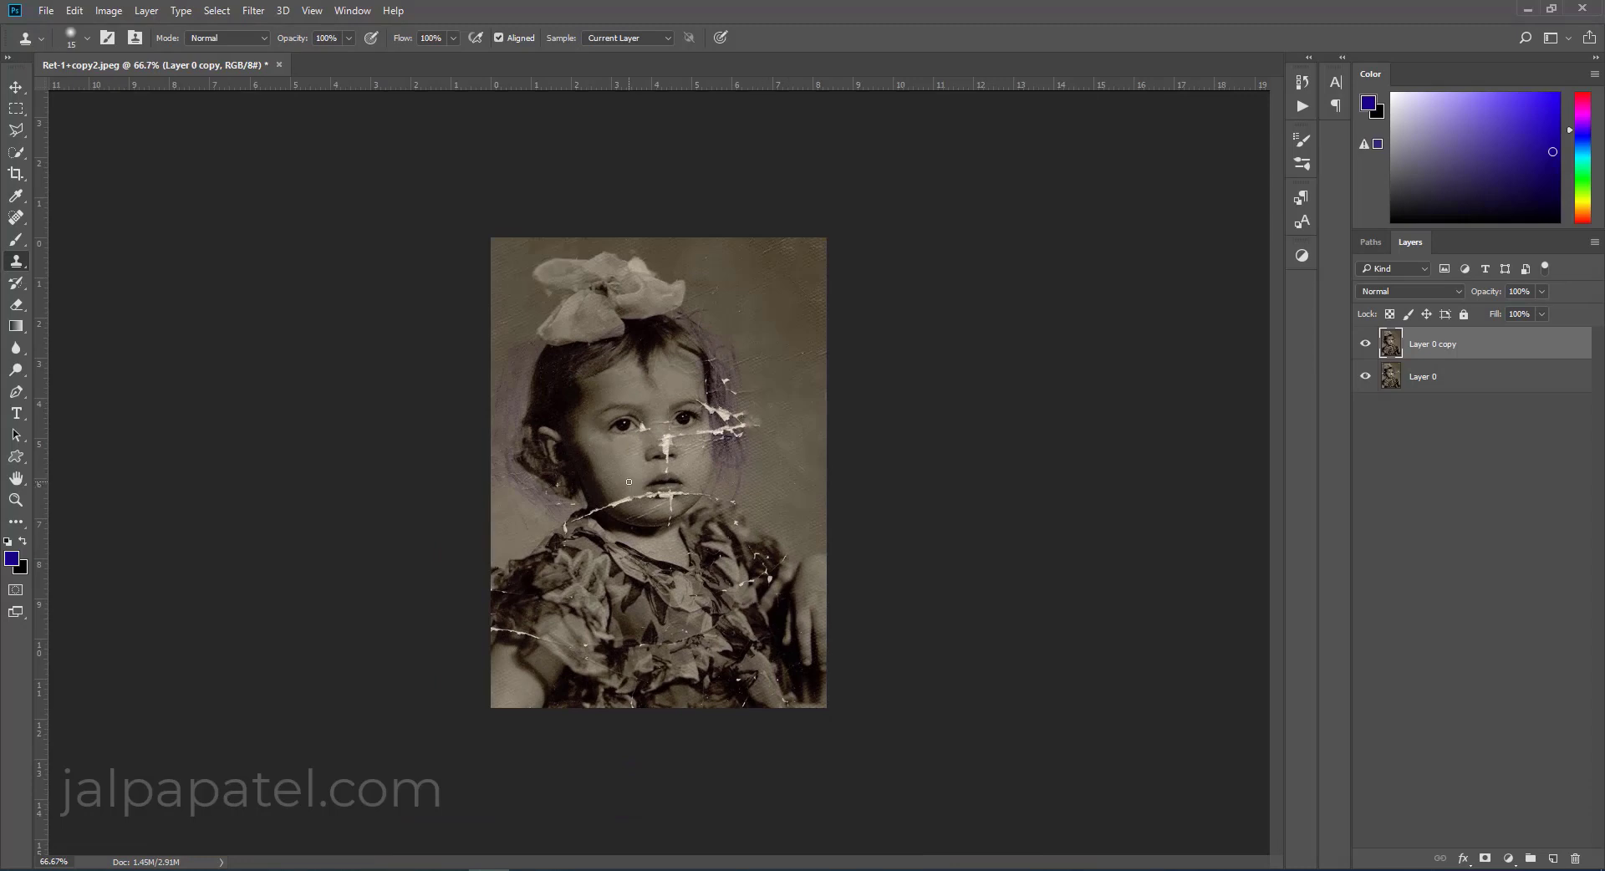
pyautogui.hotkey('ctrl', '+')
pyautogui.hotkey('ctrl', '+')
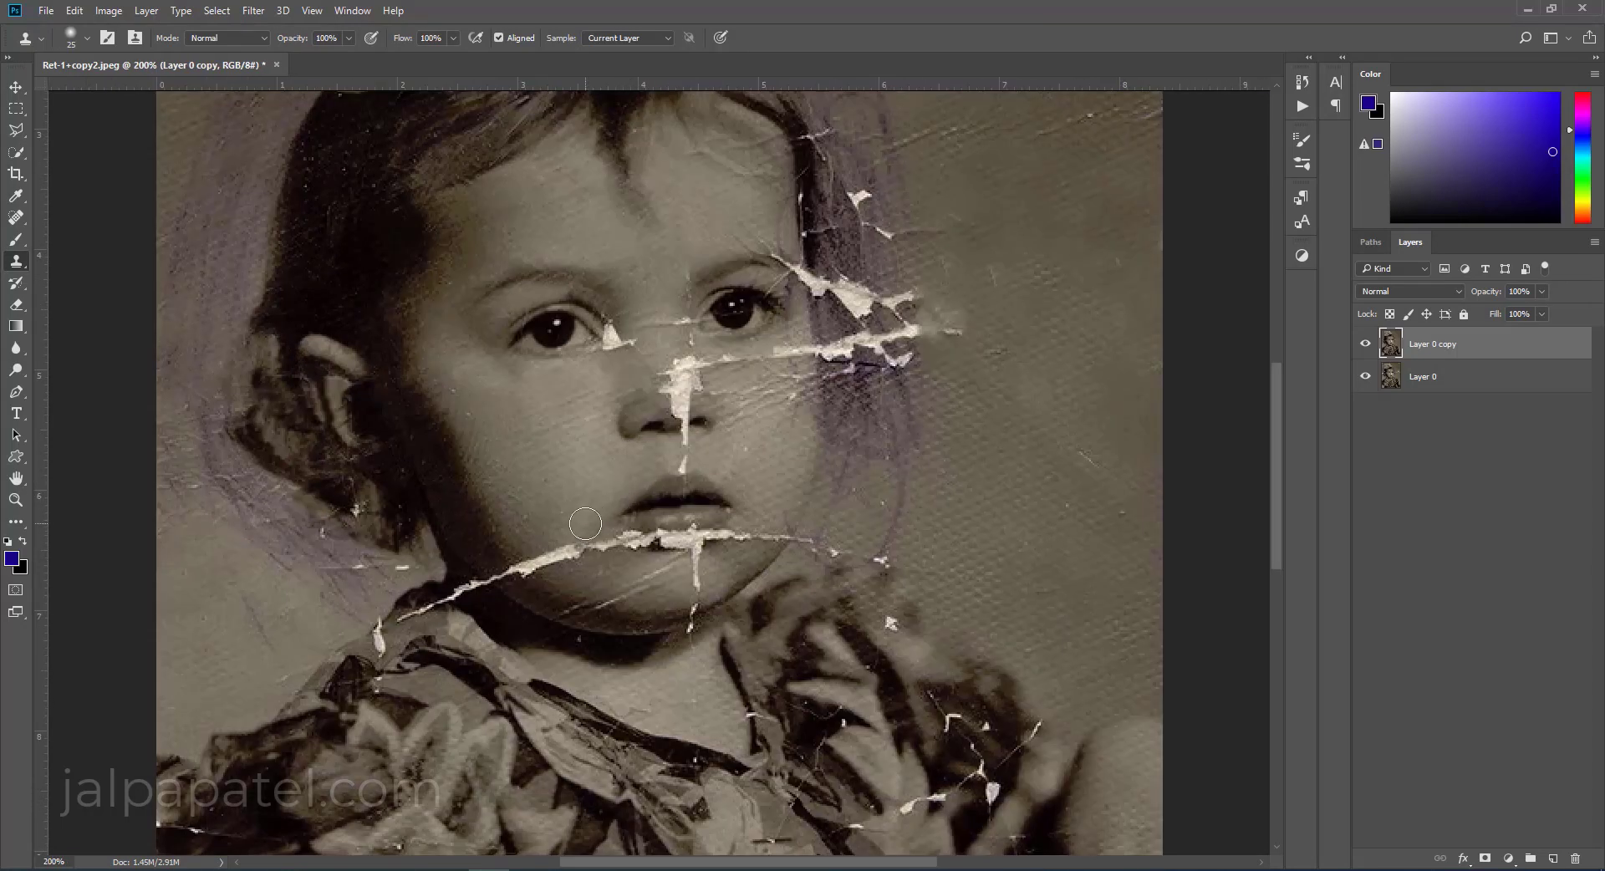
pyautogui.moveTo(586, 548)
pyautogui.mouseDown()
pyautogui.moveTo(510, 555)
pyautogui.moveTo(530, 571)
pyautogui.mouseUp()
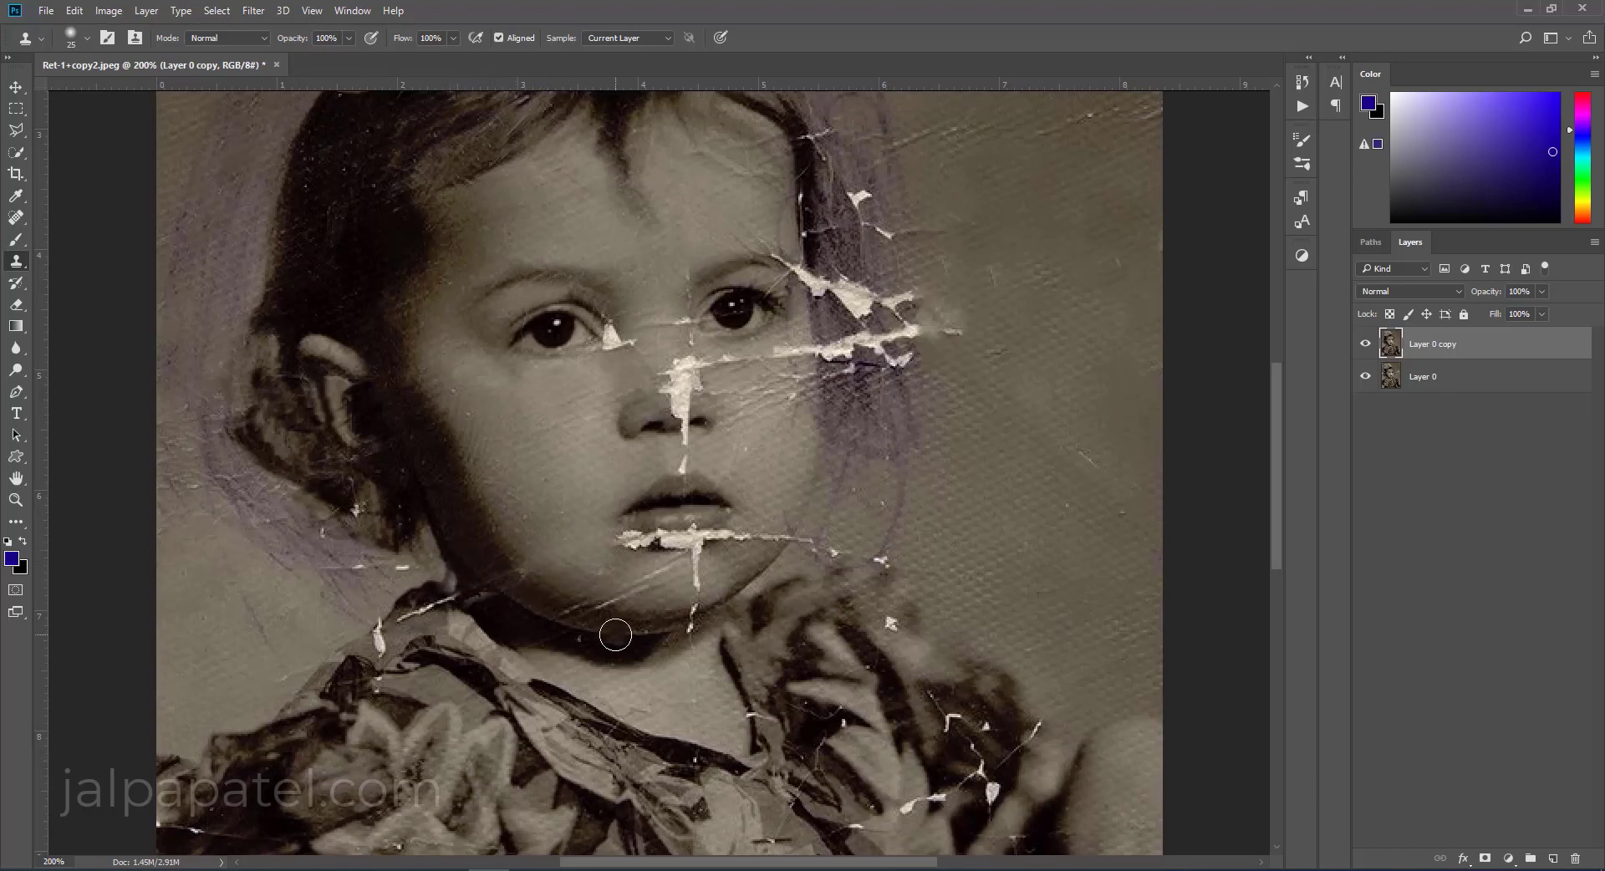
pyautogui.hotkey('ctrl', 'z')
pyautogui.press('[')
pyautogui.press('[')
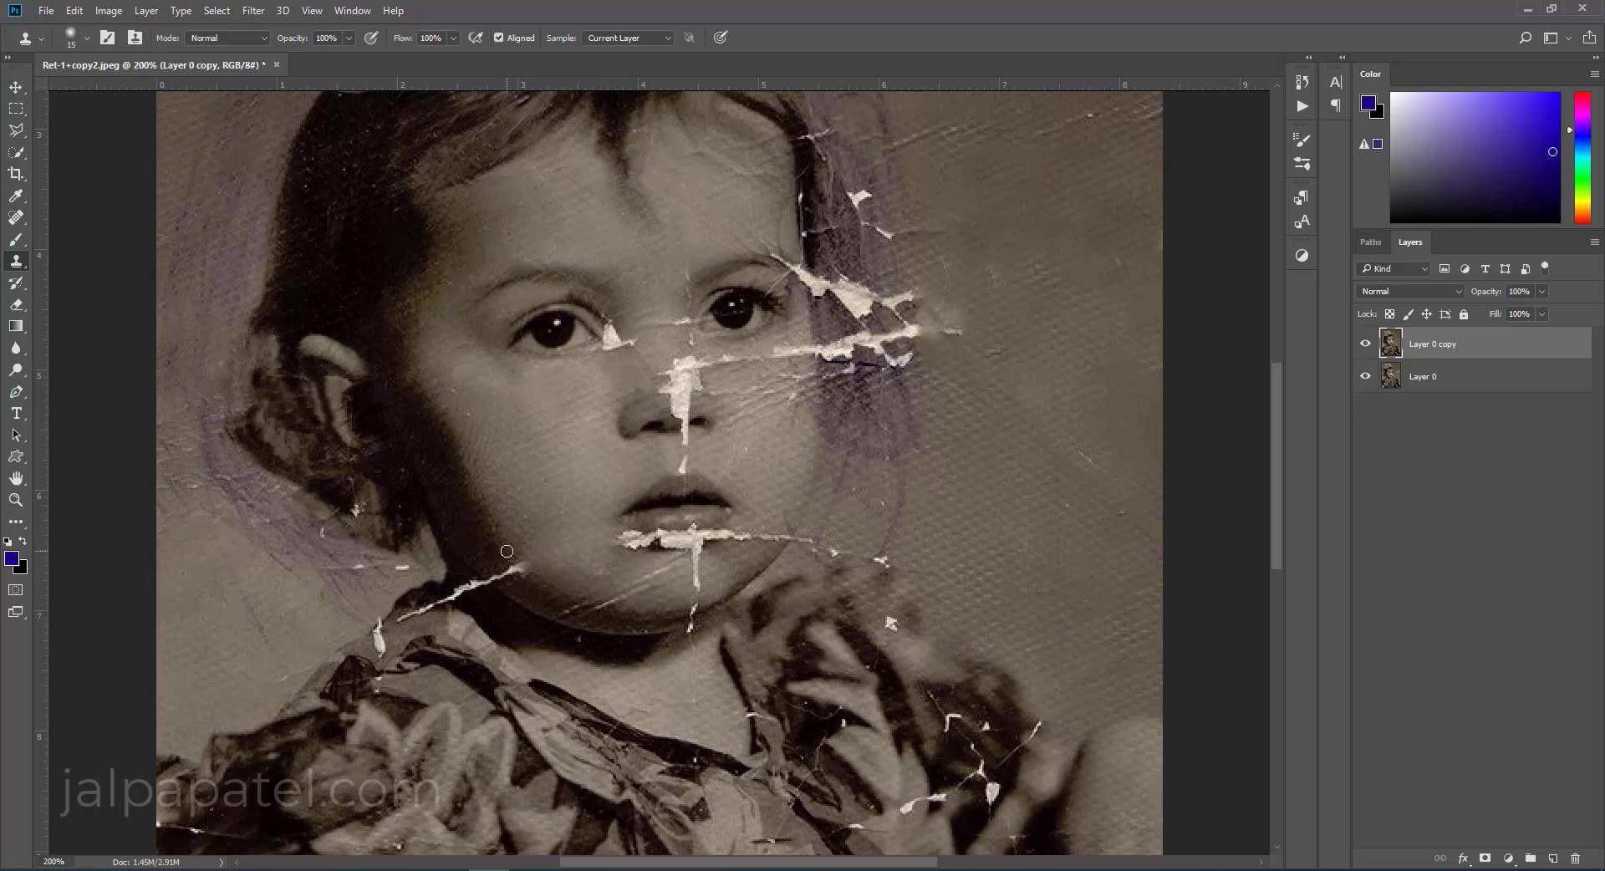
pyautogui.moveTo(515, 569)
pyautogui.mouseDown()
pyautogui.moveTo(455, 584)
pyautogui.moveTo(441, 611)
pyautogui.moveTo(343, 500)
pyautogui.mouseUp()
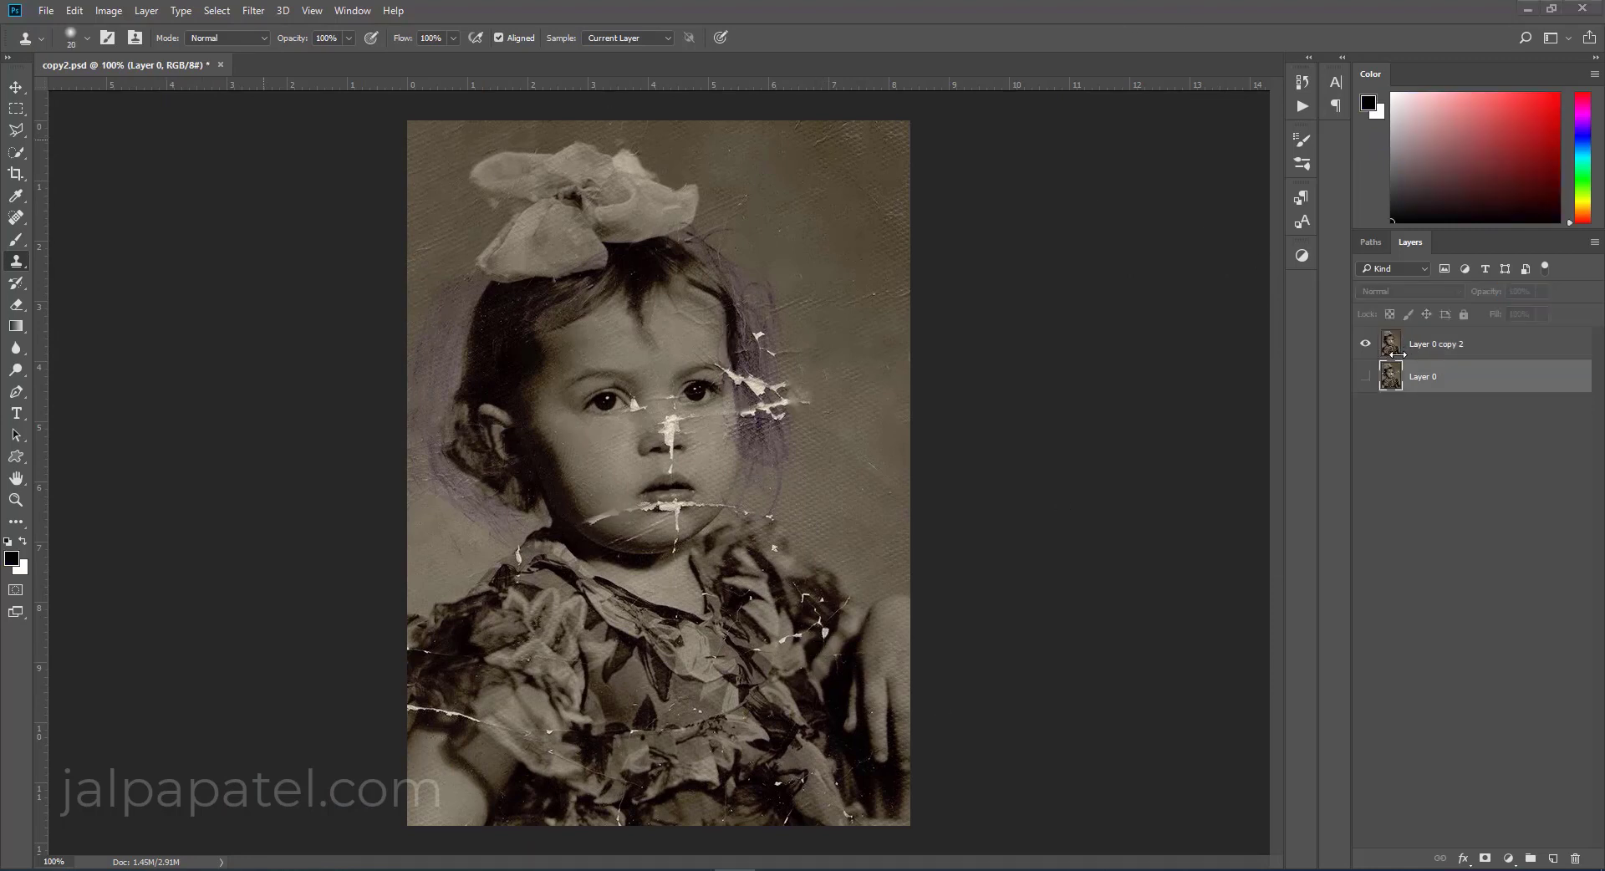
# On Layer 0 copy 2, clone over the left part of the chin crack and a scratch on the dress.
pyautogui.click(1398, 350)
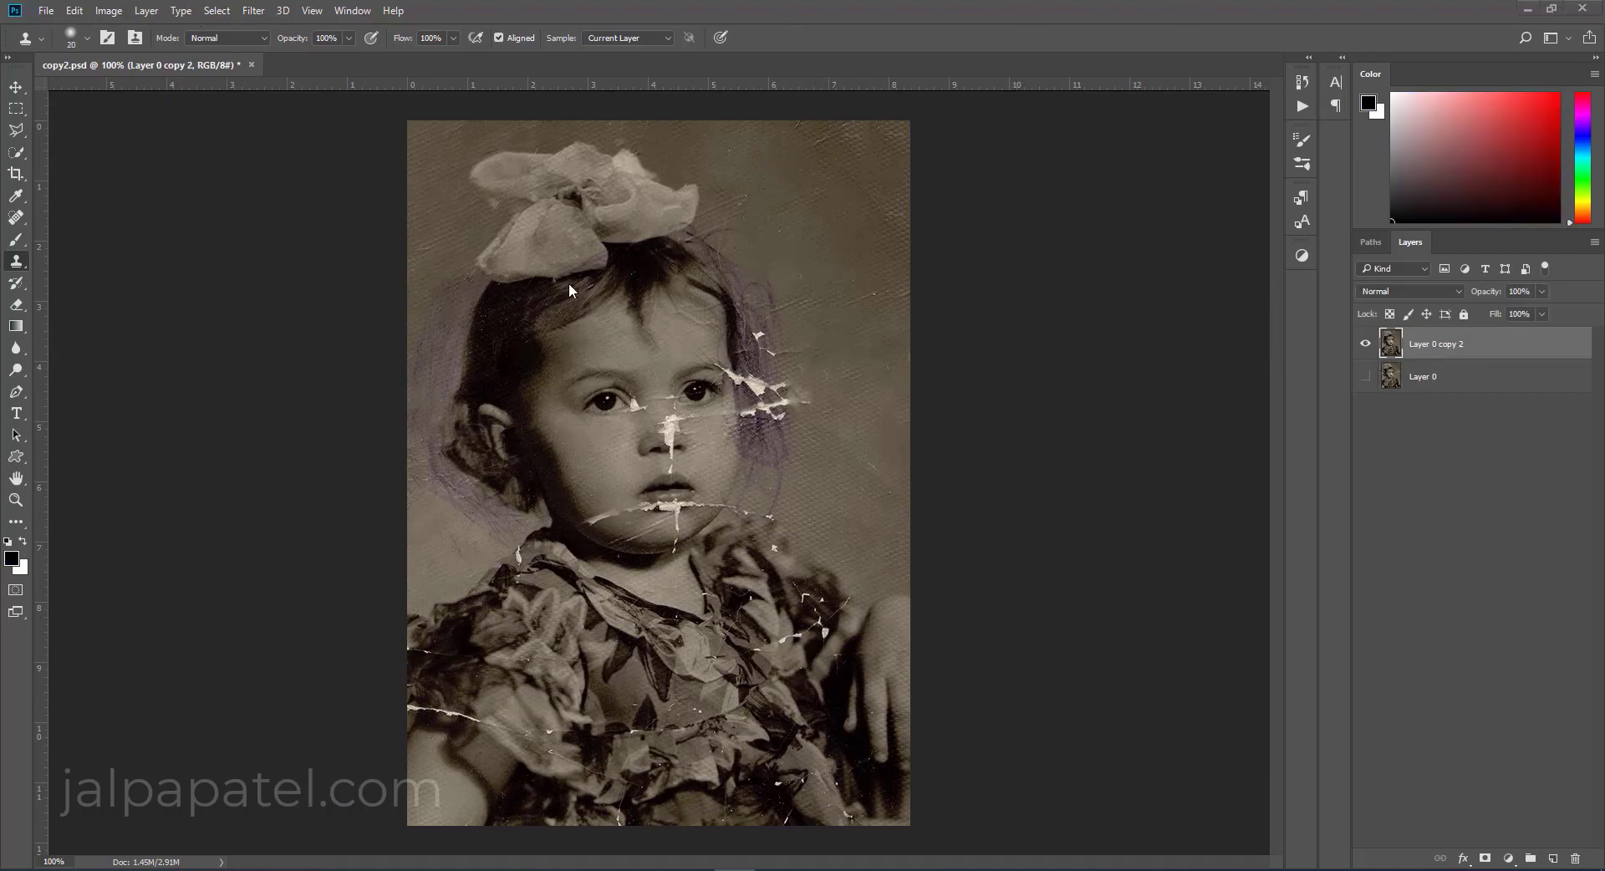
pyautogui.press(']')
pyautogui.moveTo(576, 509); pyautogui.dragTo(631, 507)
pyautogui.press('[')
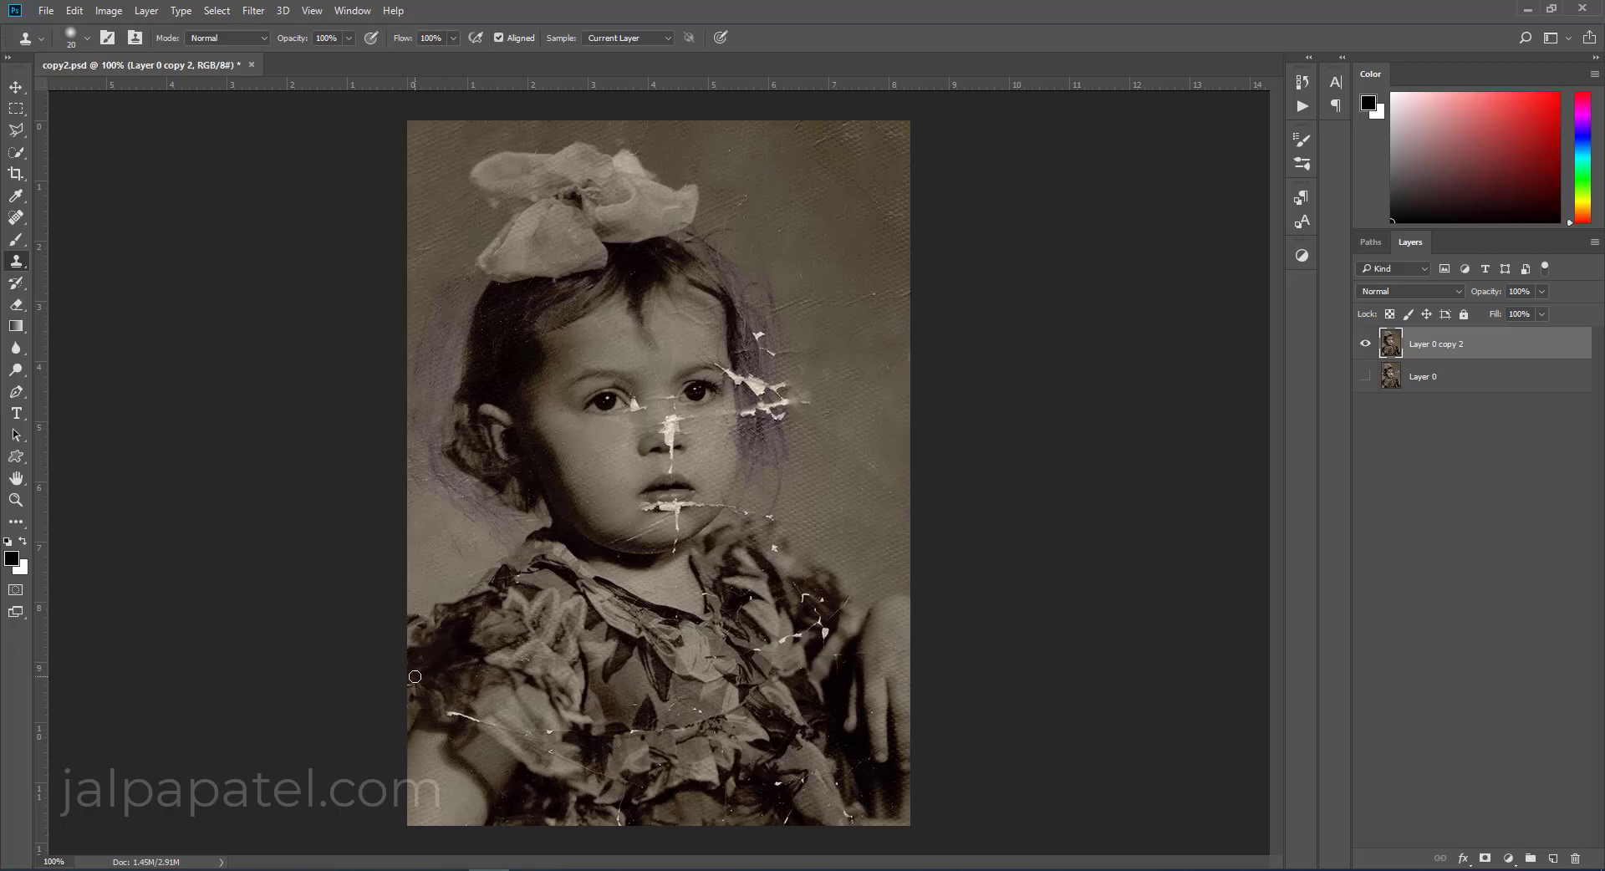
pyautogui.moveTo(459, 716); pyautogui.dragTo(501, 743)
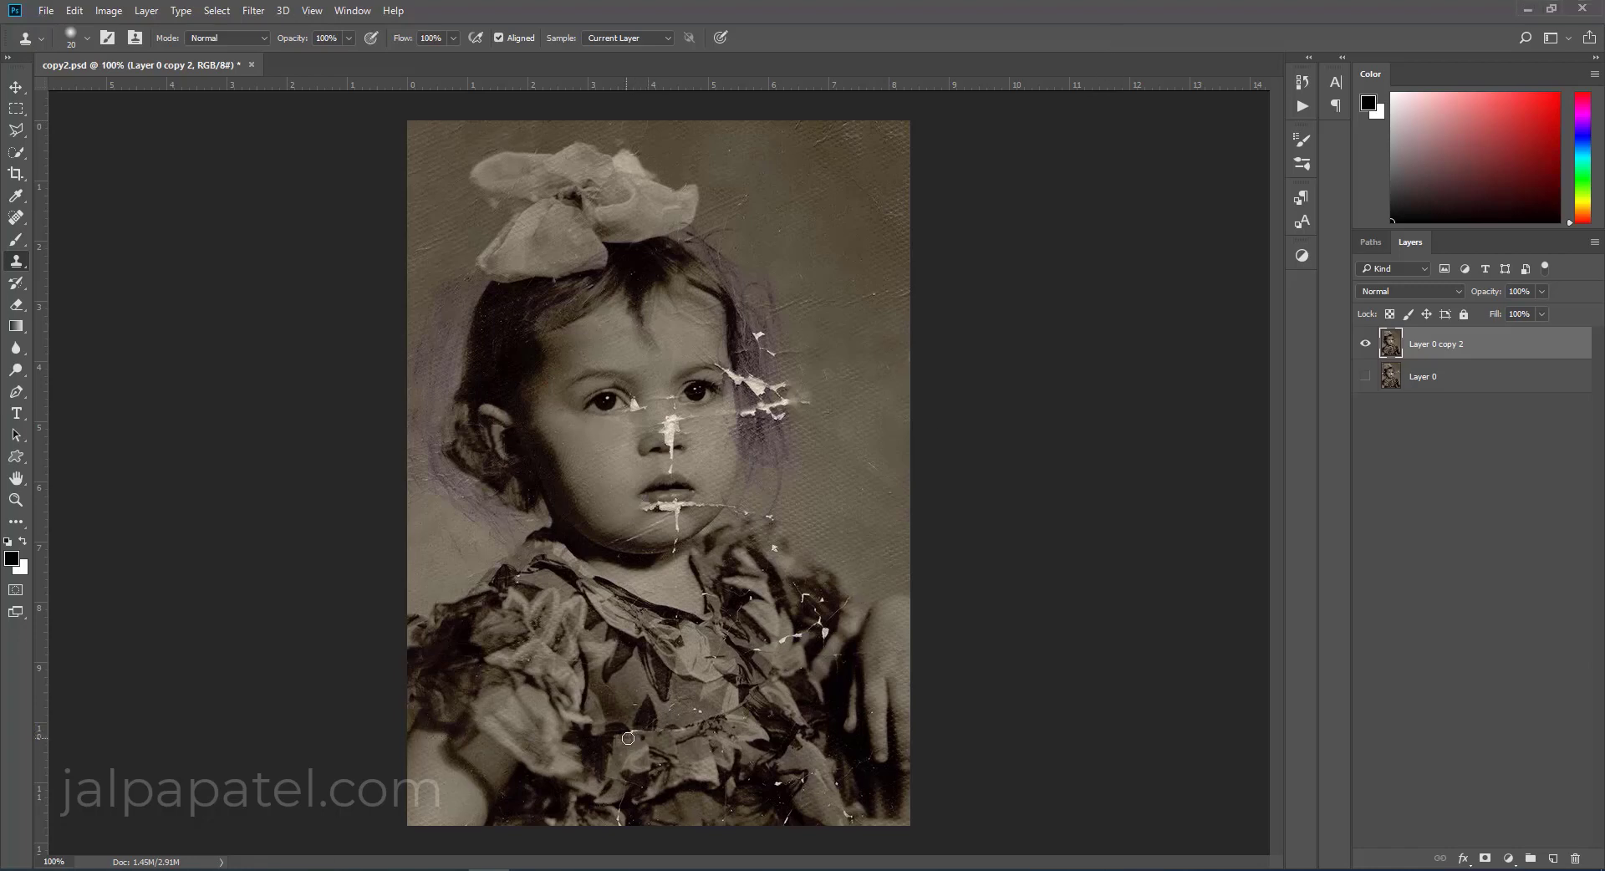
# Zoom in and clone over the white flecks on the collar and the bright scratch on the chin.
pyautogui.hotkey('ctrl', '+')
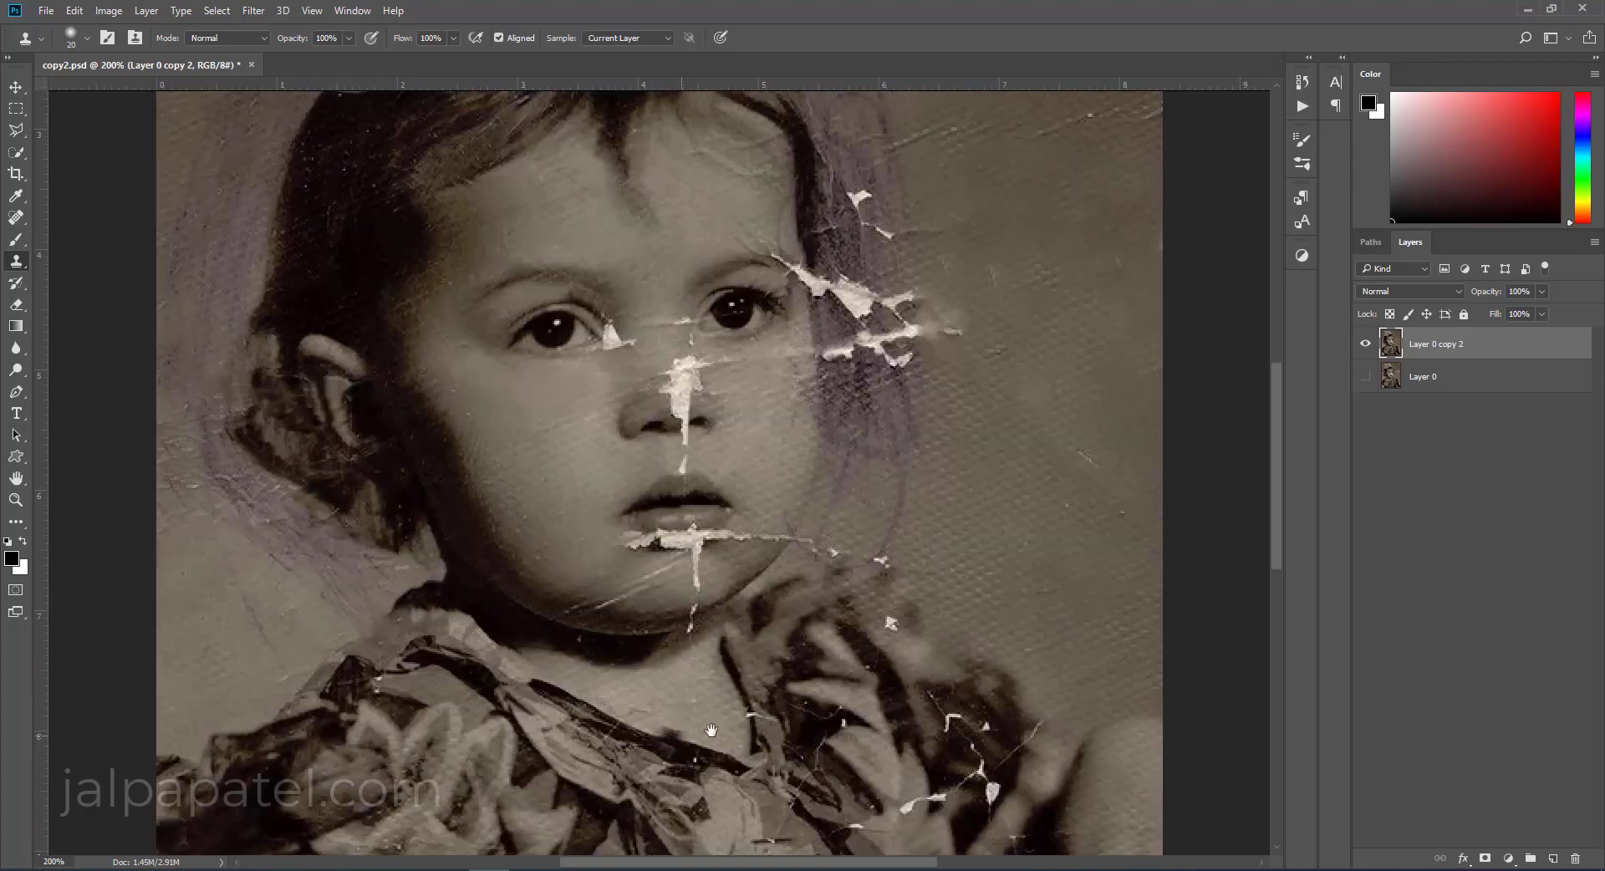
pyautogui.scroll(-5, 391, 480)
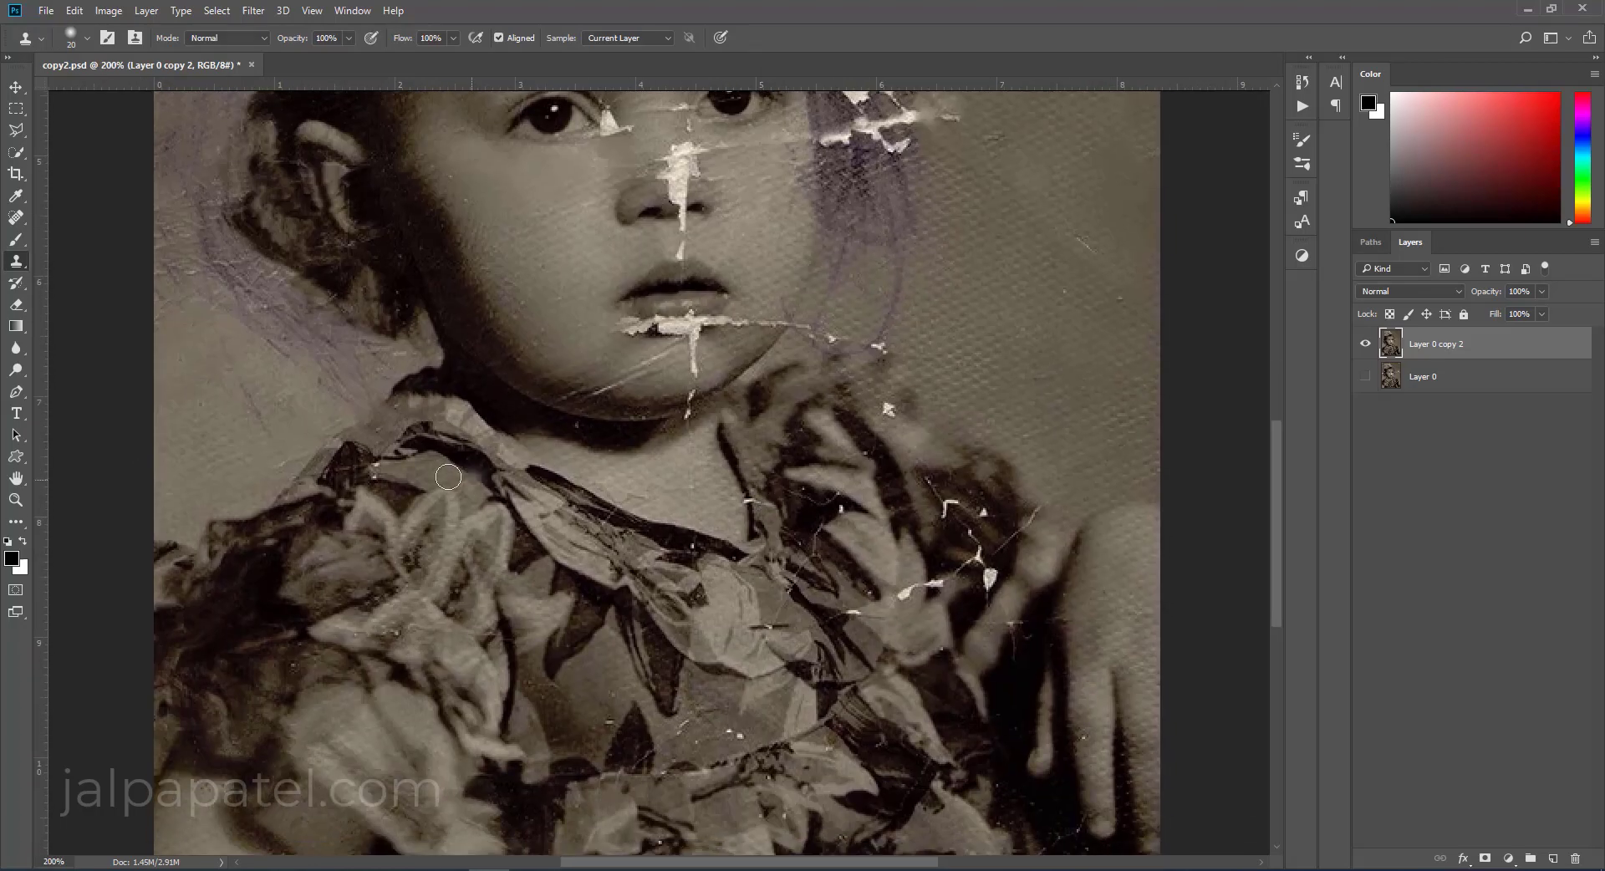
pyautogui.click(378, 474)
pyautogui.press('[')
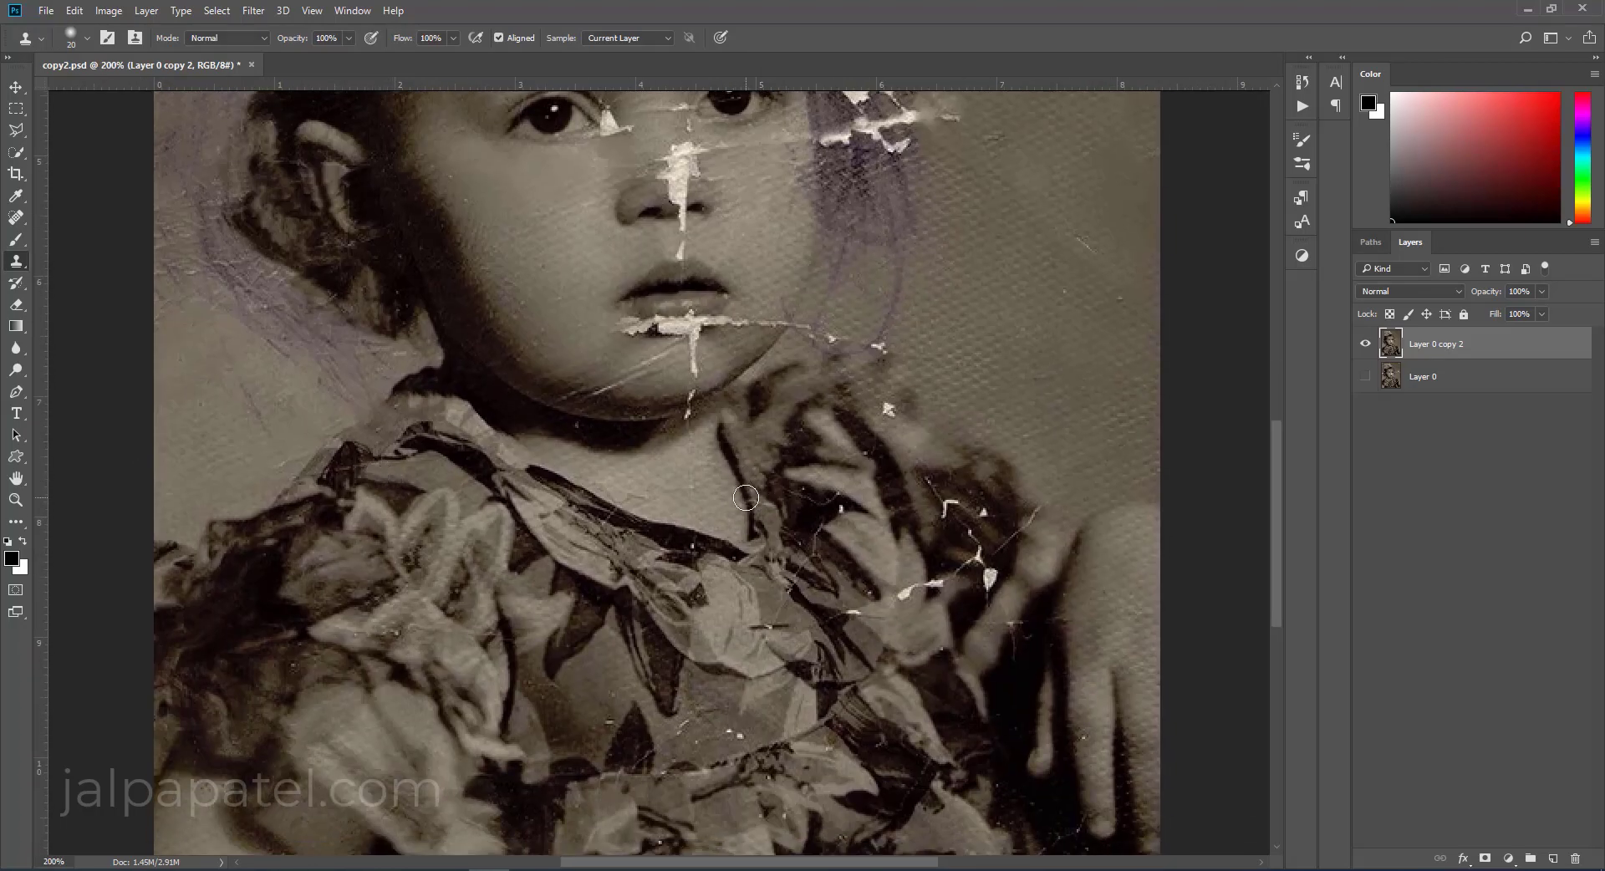
pyautogui.click(748, 500)
pyautogui.press('[')
pyautogui.moveTo(695, 359); pyautogui.dragTo(681, 393)
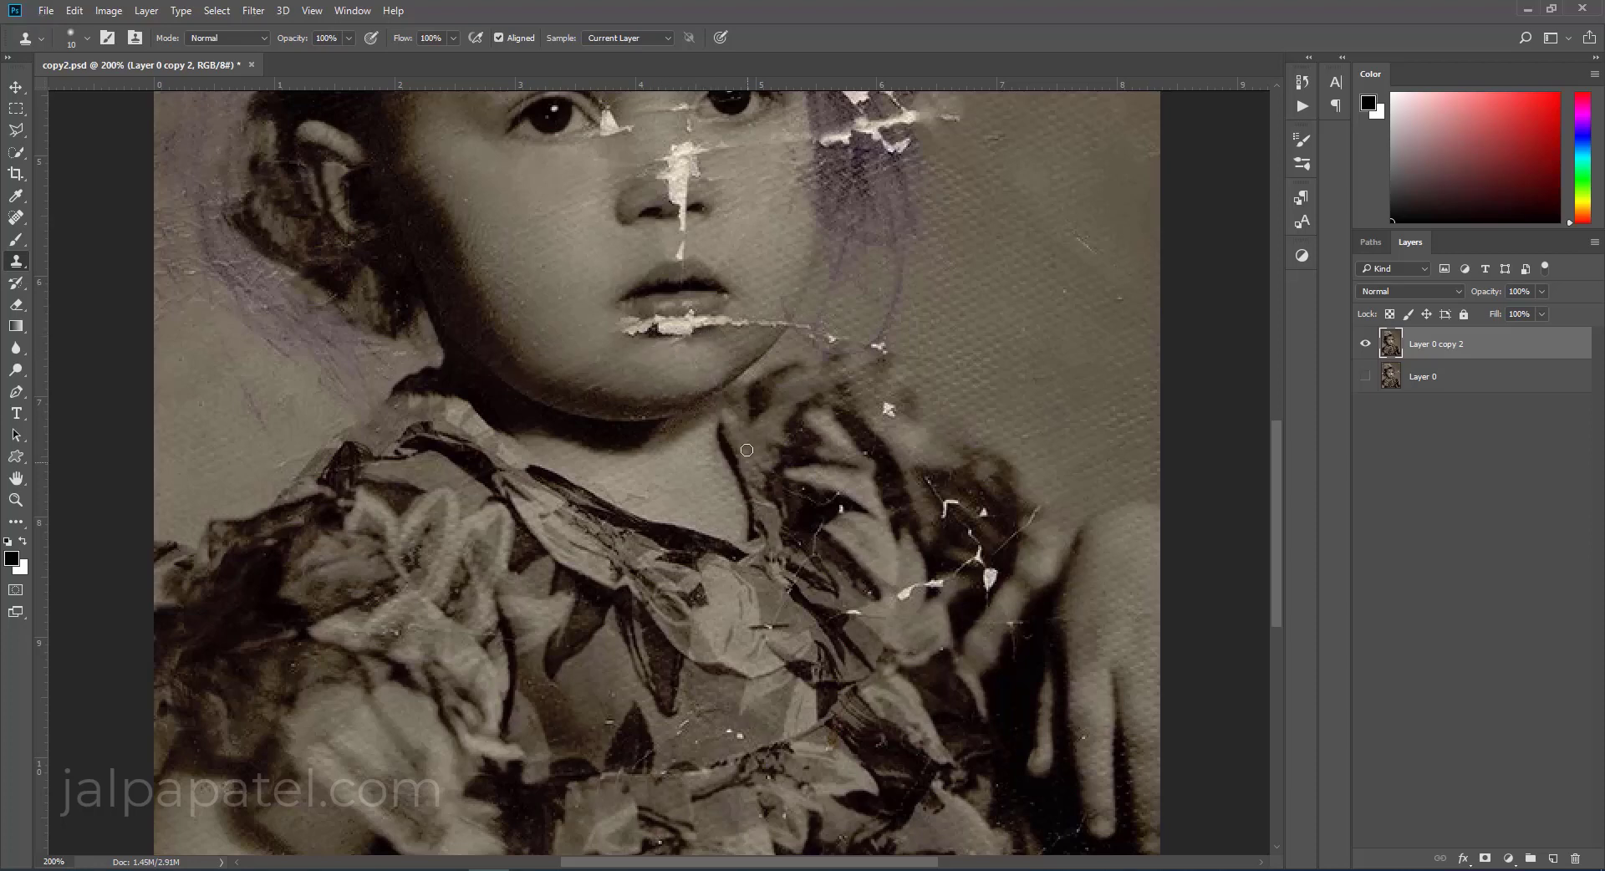
# Clone away the white crack along the lower lip with a smaller brush.
pyautogui.scroll(5, 748, 449)
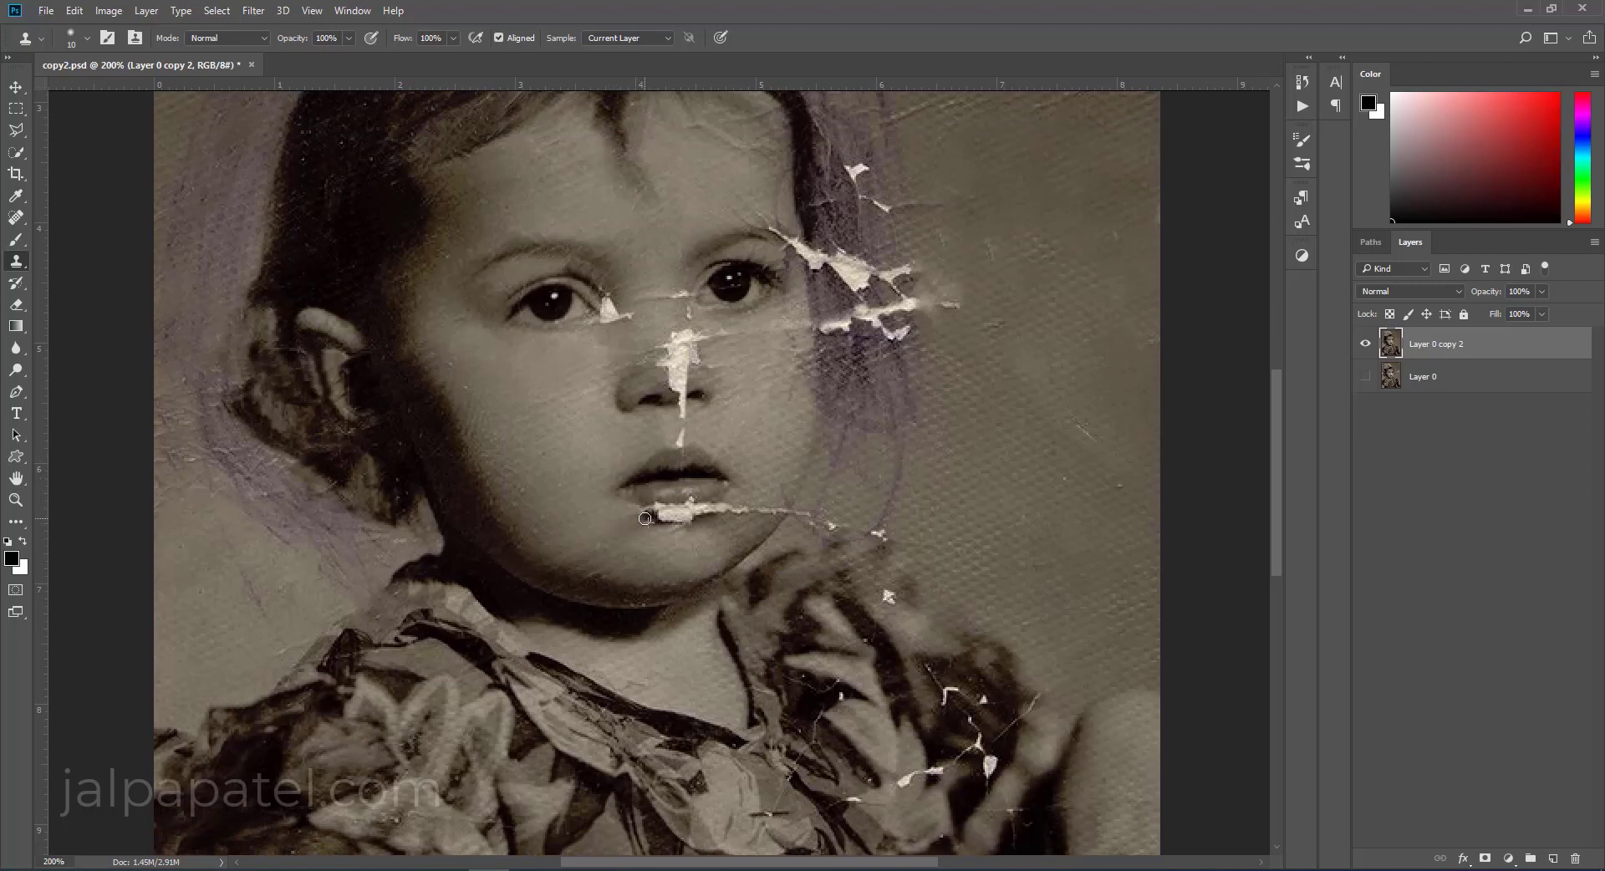
pyautogui.moveTo(650, 521); pyautogui.dragTo(673, 519)
pyautogui.moveTo(655, 522)
pyautogui.mouseDown()
pyautogui.moveTo(682, 518)
pyautogui.moveTo(683, 532)
pyautogui.moveTo(760, 507)
pyautogui.moveTo(736, 519)
pyautogui.mouseUp()
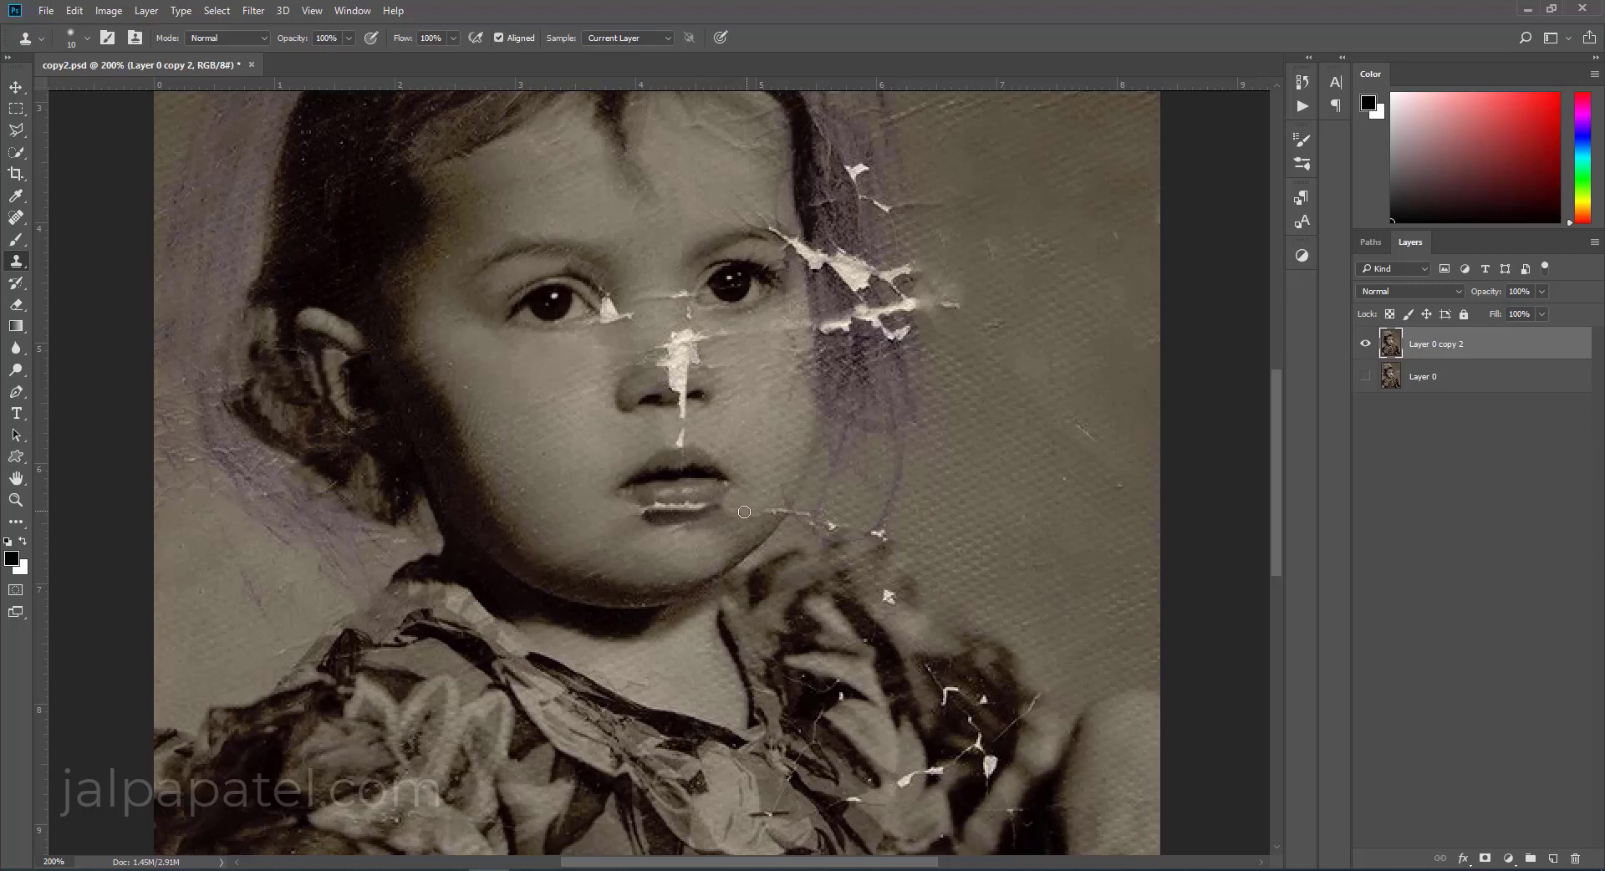
pyautogui.moveTo(654, 503); pyautogui.dragTo(665, 505)
pyautogui.press('[')
pyautogui.press('[')
pyautogui.moveTo(703, 502); pyautogui.dragTo(685, 504)
# Blend the chin skin at 54% opacity with a 15 px brush.
pyautogui.click(641, 513)
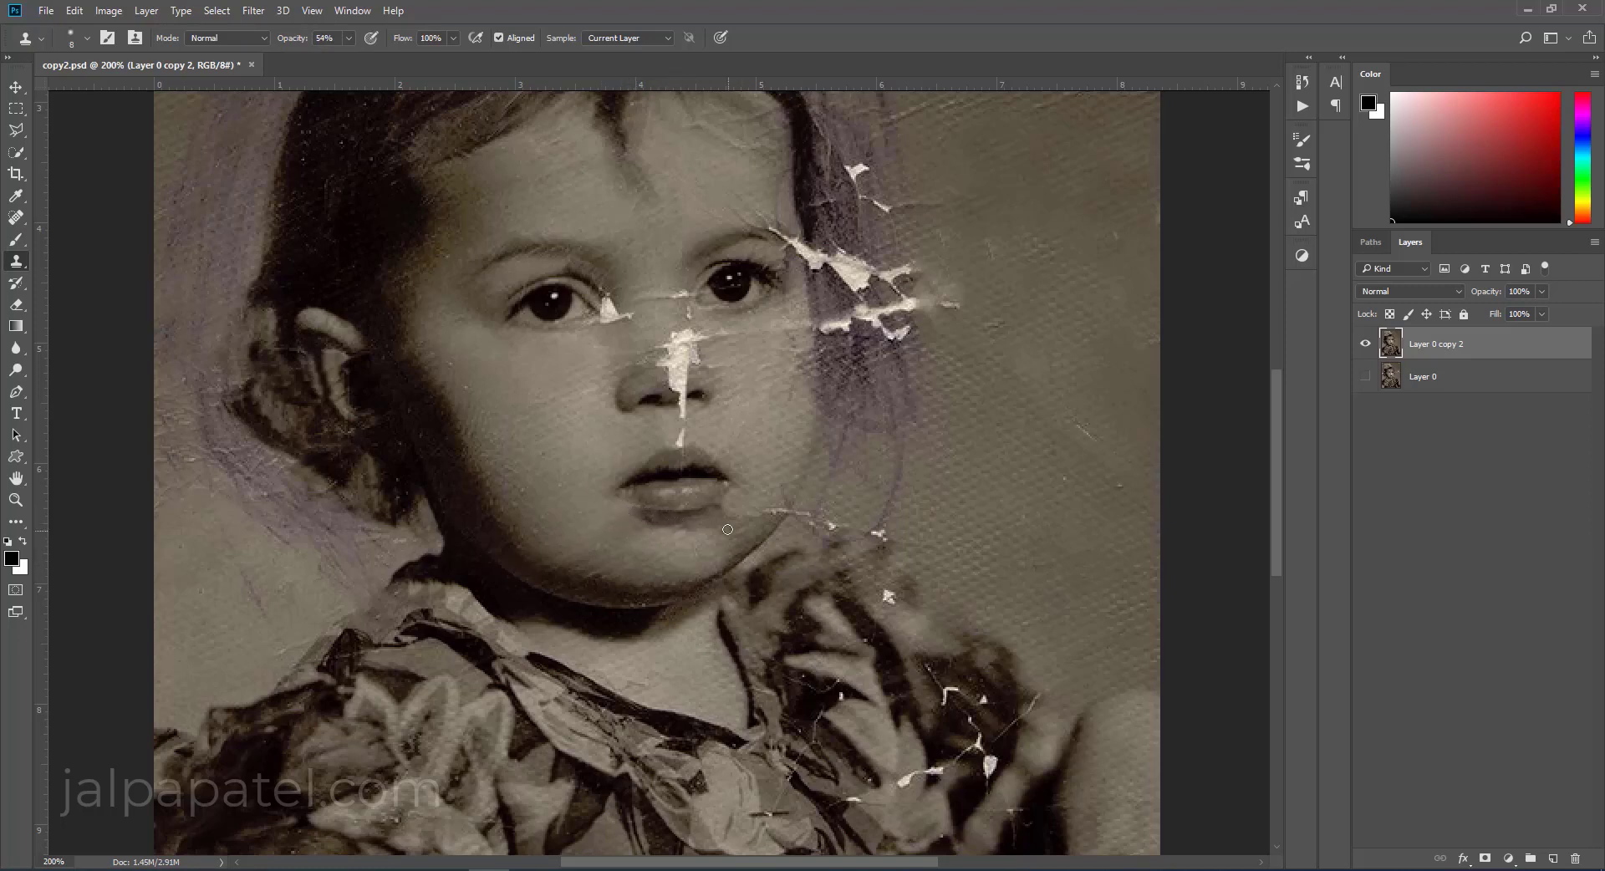
pyautogui.moveTo(699, 516); pyautogui.dragTo(757, 523)
pyautogui.scroll(-1, 777, 538)
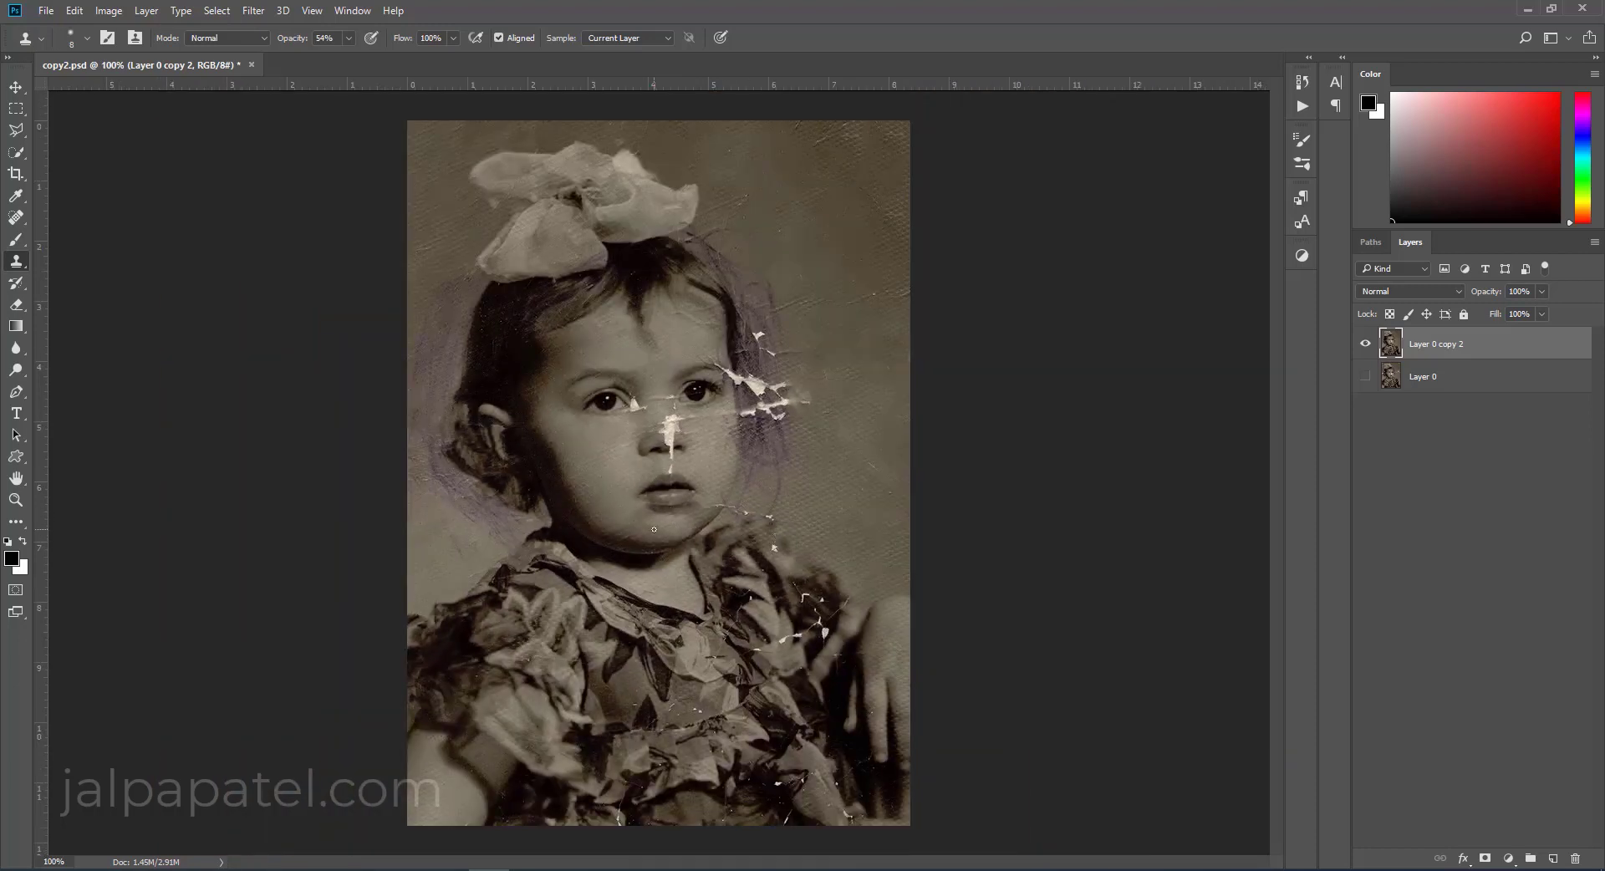
pyautogui.press(']')
pyautogui.press(']')
pyautogui.press(']')
pyautogui.moveTo(652, 516); pyautogui.dragTo(653, 518)
# Soften the lower lip at 16% opacity, compare with the original, then restore 100% opacity.
pyautogui.press('1')
pyautogui.press('6')
pyautogui.moveTo(663, 510); pyautogui.dragTo(692, 504)
pyautogui.click(1365, 343)
pyautogui.click(1365, 343)
pyautogui.click(1365, 376)
pyautogui.click(1365, 344)
pyautogui.click(1366, 344)
pyautogui.hotkey('ctrl', '+')
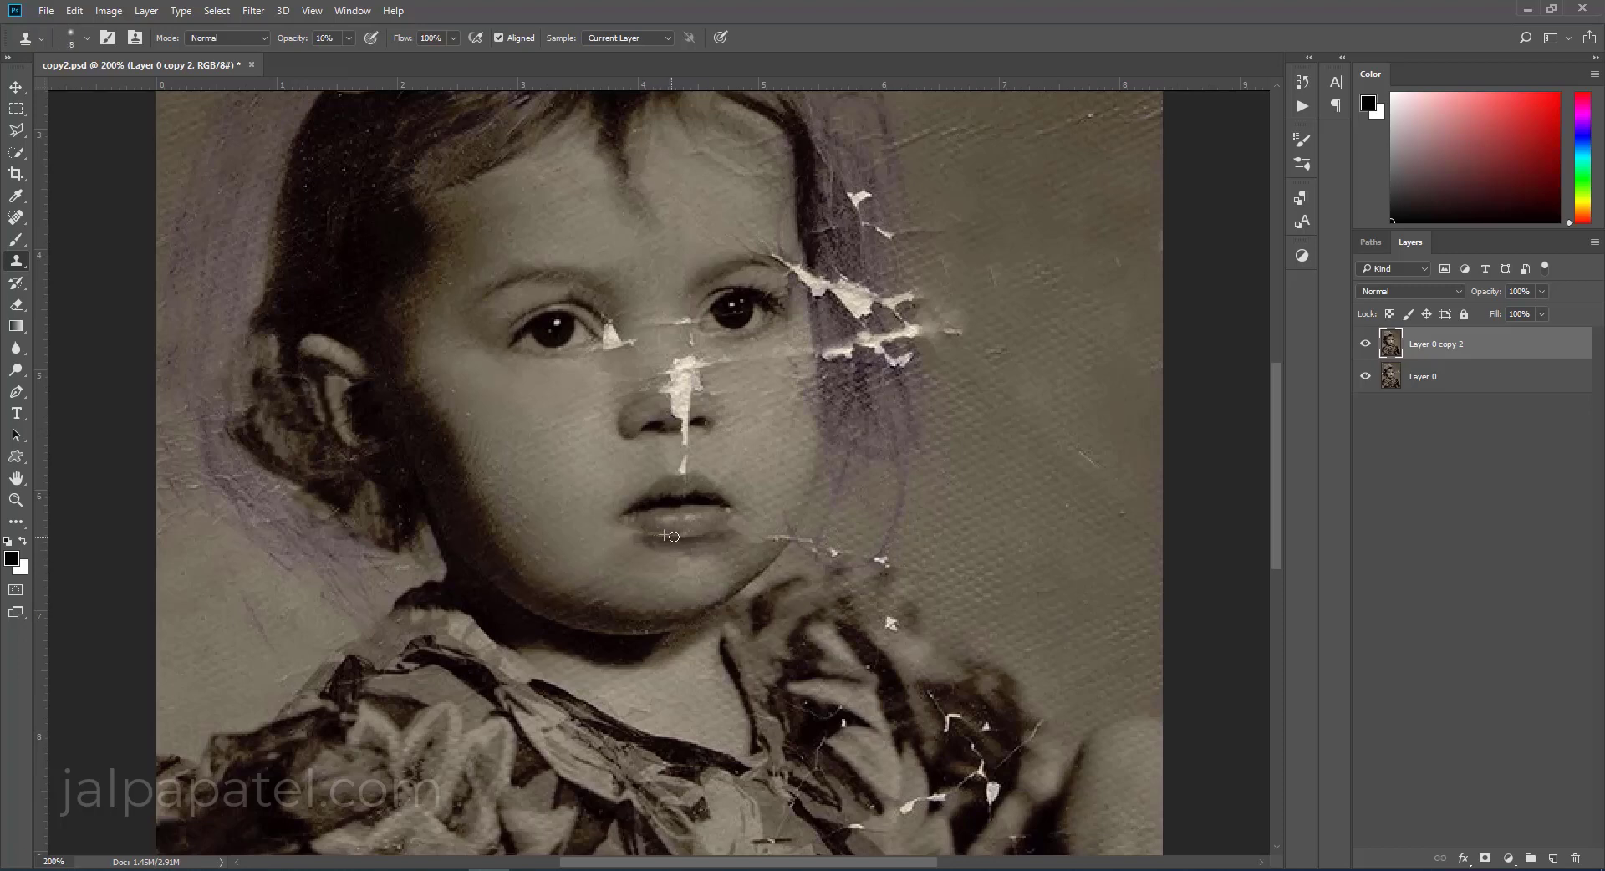
pyautogui.moveTo(349, 38); pyautogui.dragTo(413, 57)
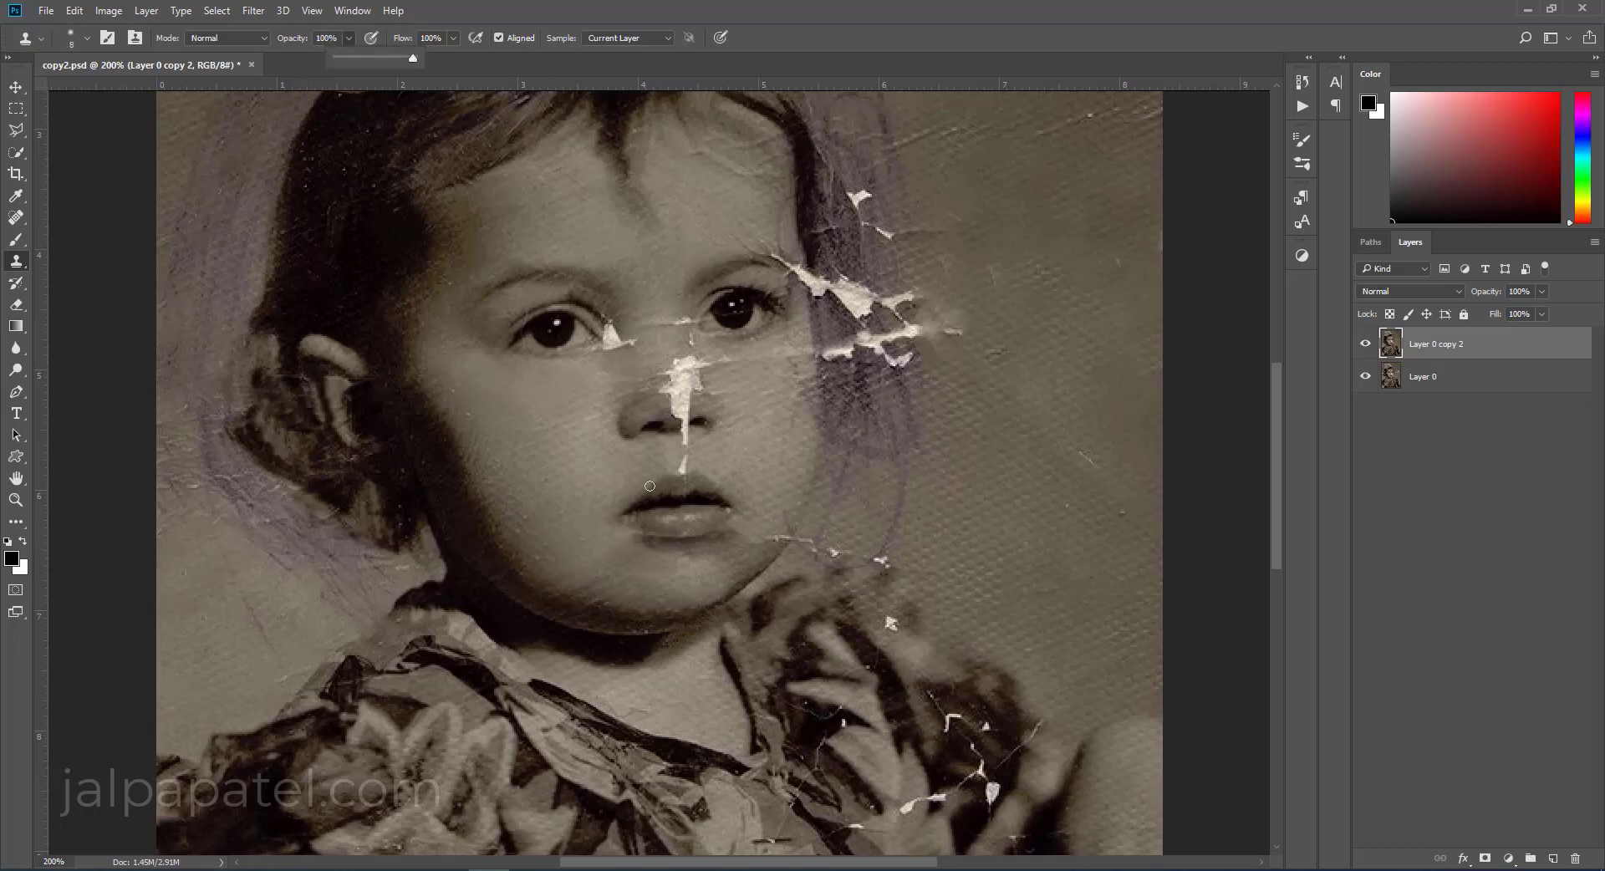
# Clone out the mark below the nose and the fleck by the eye, then lower opacity to 56%.
pyautogui.click(661, 531)
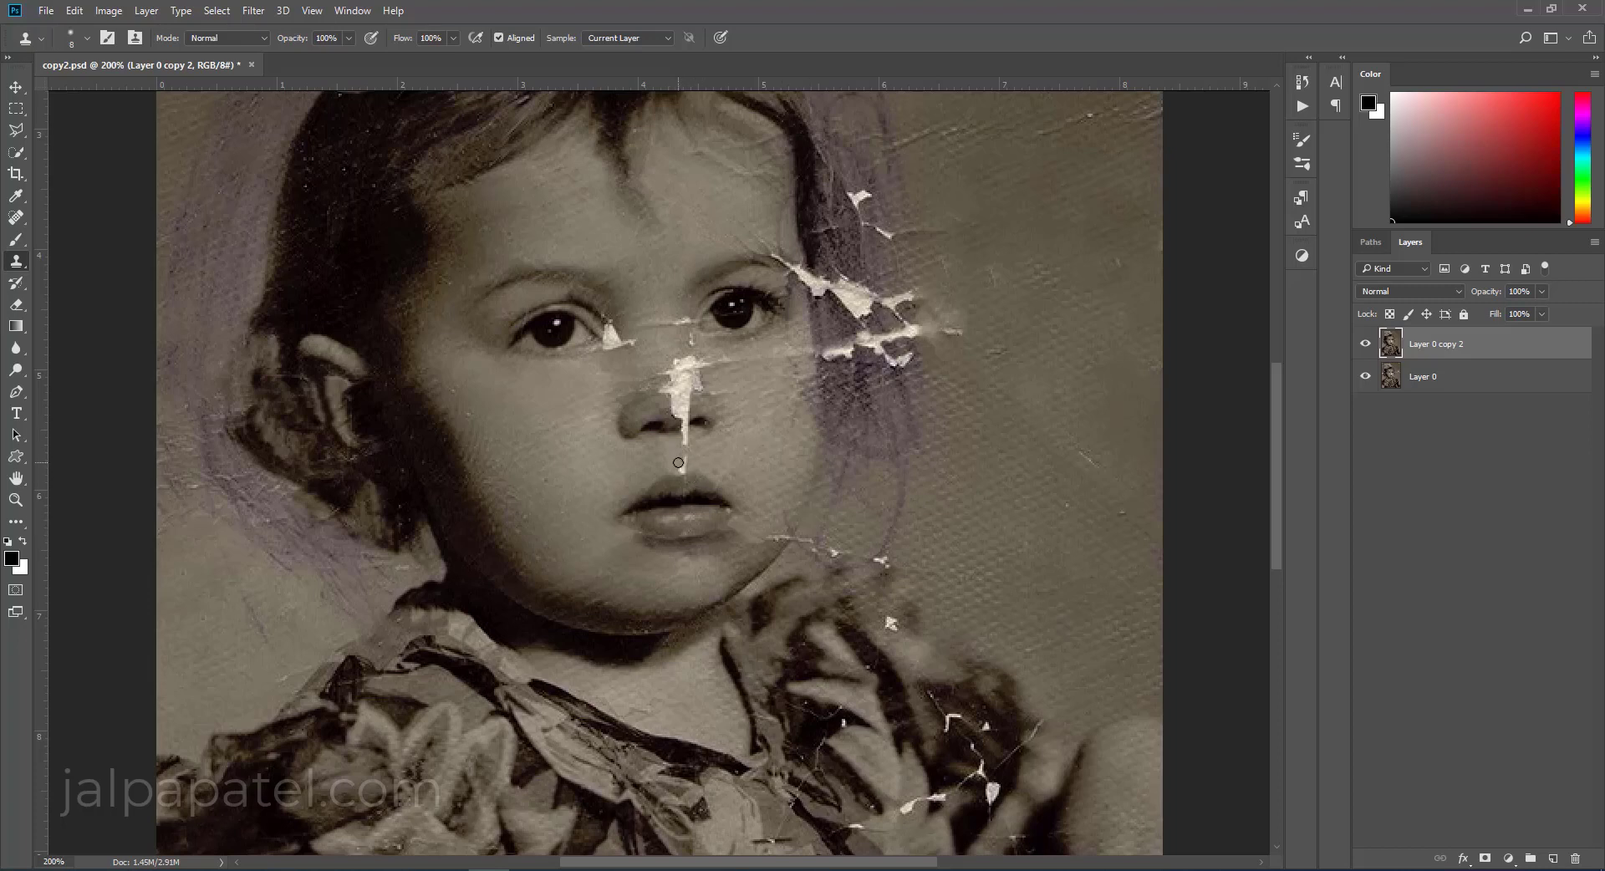
pyautogui.moveTo(678, 462); pyautogui.dragTo(682, 465)
pyautogui.moveTo(614, 327); pyautogui.dragTo(643, 359)
pyautogui.press('5')
pyautogui.press('6')
# At 100% opacity, sample clean skin and clone away the white crack down the nose.
pyautogui.moveTo(349, 38); pyautogui.dragTo(454, 65)
pyautogui.press('[')
pyautogui.press('[')
pyautogui.press('[')
pyautogui.keyDown('alt'); pyautogui.click(686, 314); pyautogui.keyUp('alt')
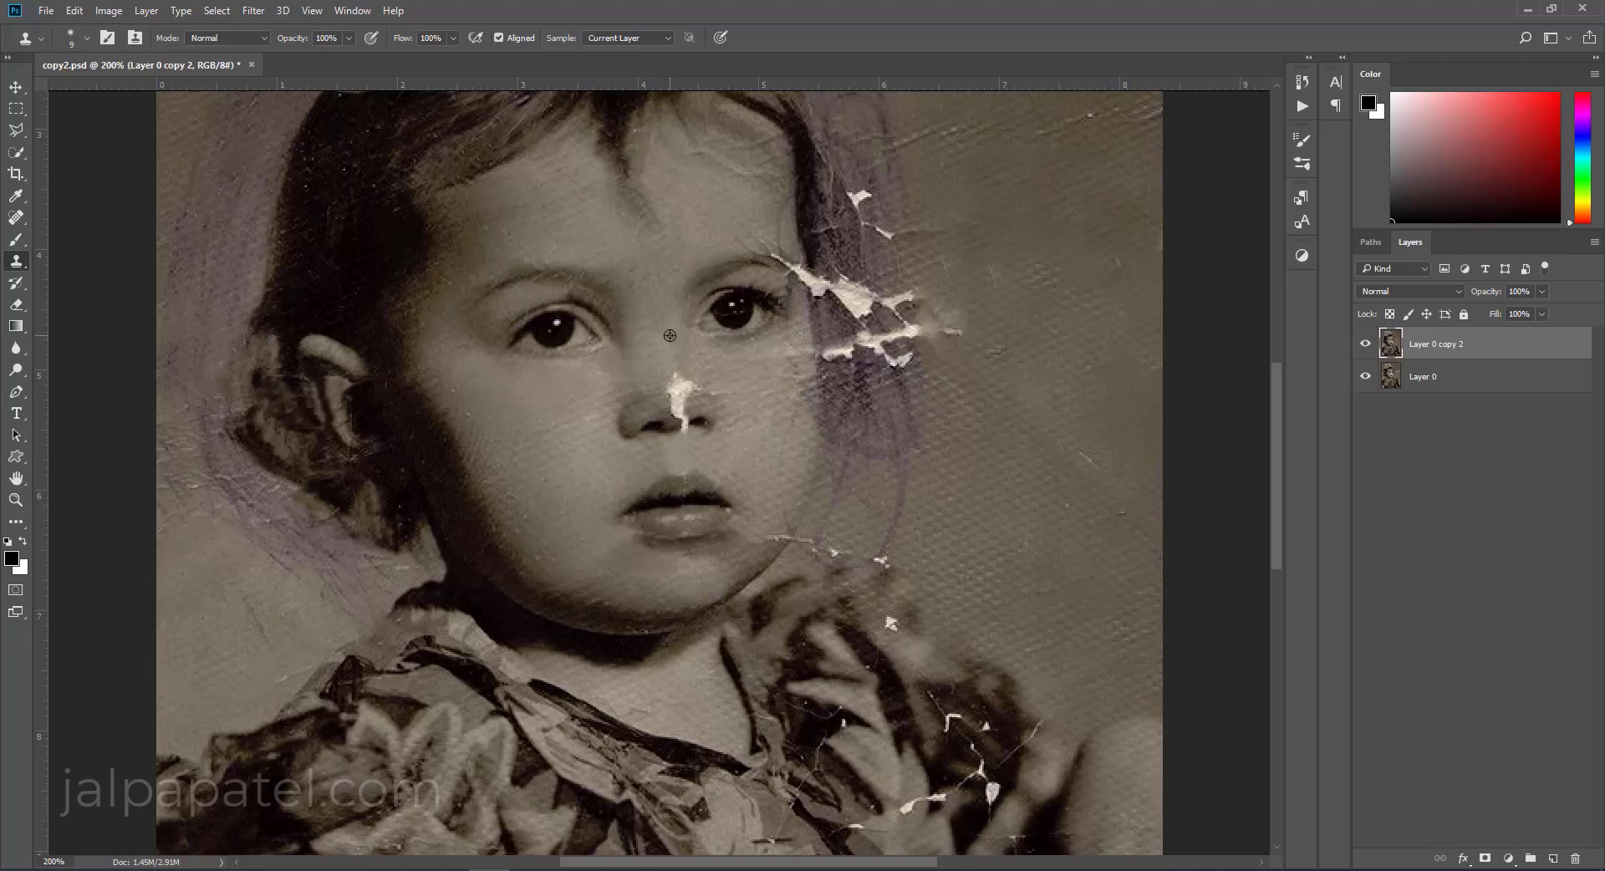
pyautogui.press(']')
pyautogui.moveTo(683, 361); pyautogui.dragTo(686, 385)
pyautogui.press('[')
pyautogui.moveTo(720, 392); pyautogui.dragTo(677, 408)
pyautogui.moveTo(680, 427); pyautogui.dragTo(717, 413)
pyautogui.click(677, 427)
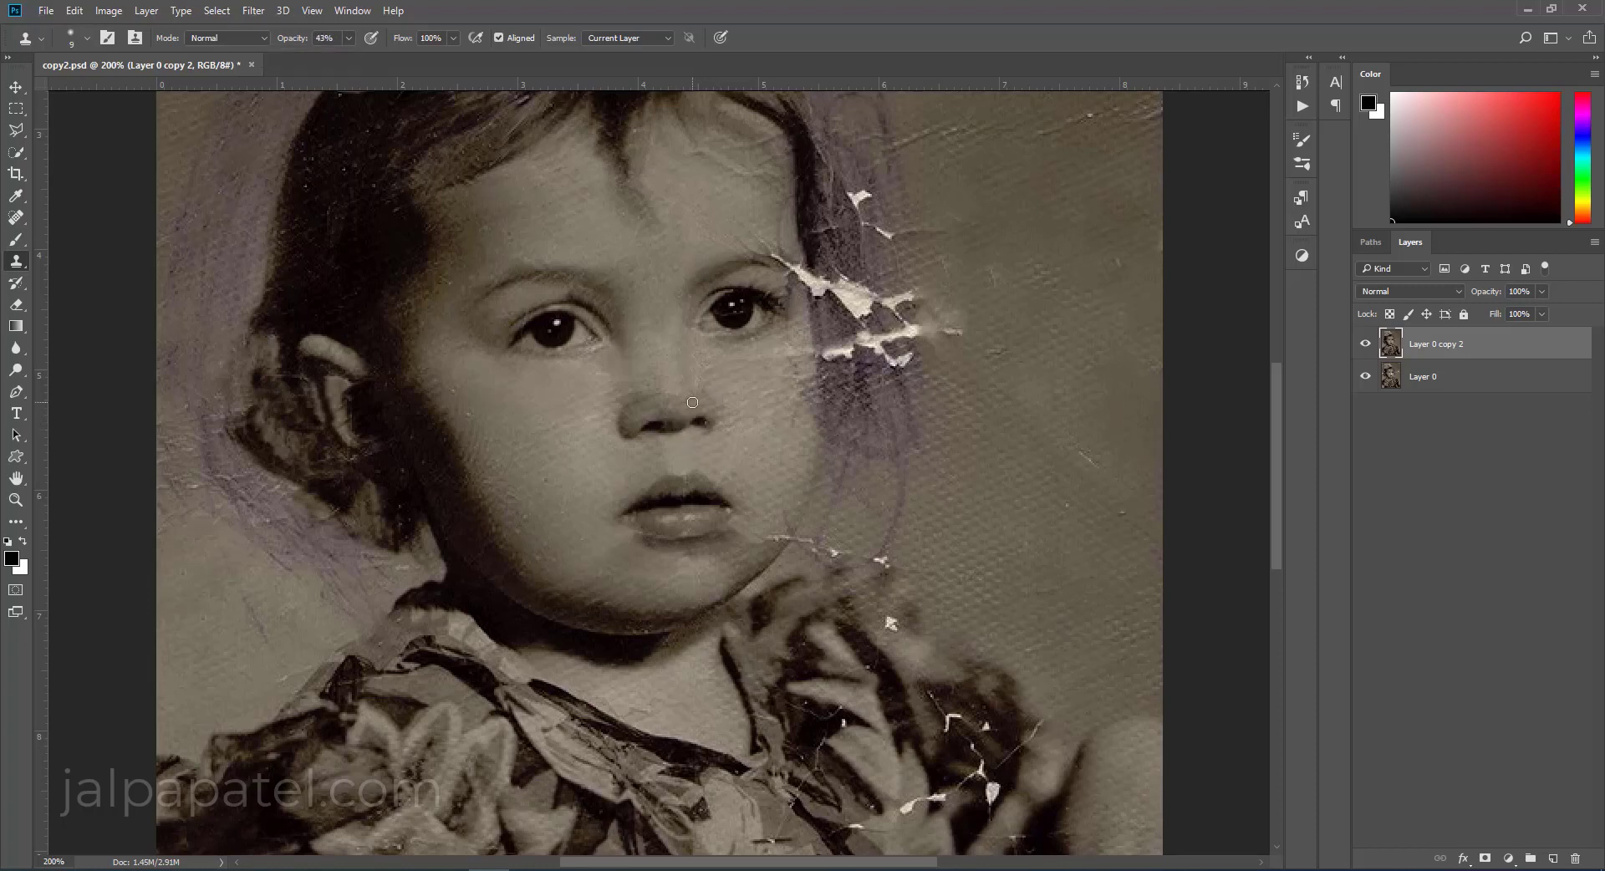
pyautogui.press(']')
pyautogui.press(']')
pyautogui.hotkey('ctrl', '-')
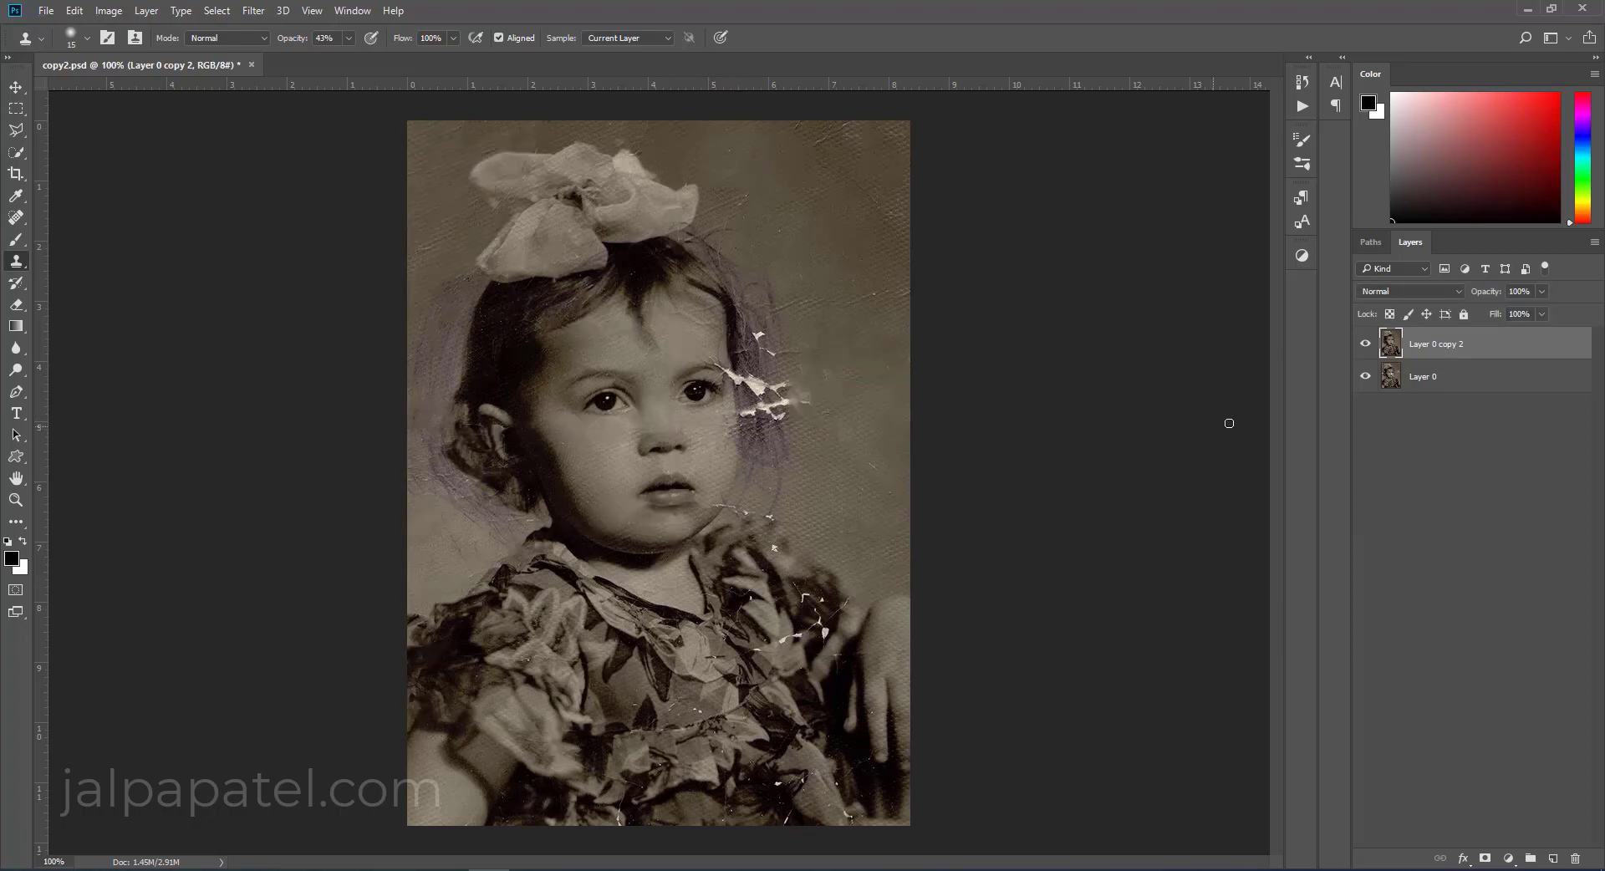
pyautogui.hotkey('ctrl', '+')
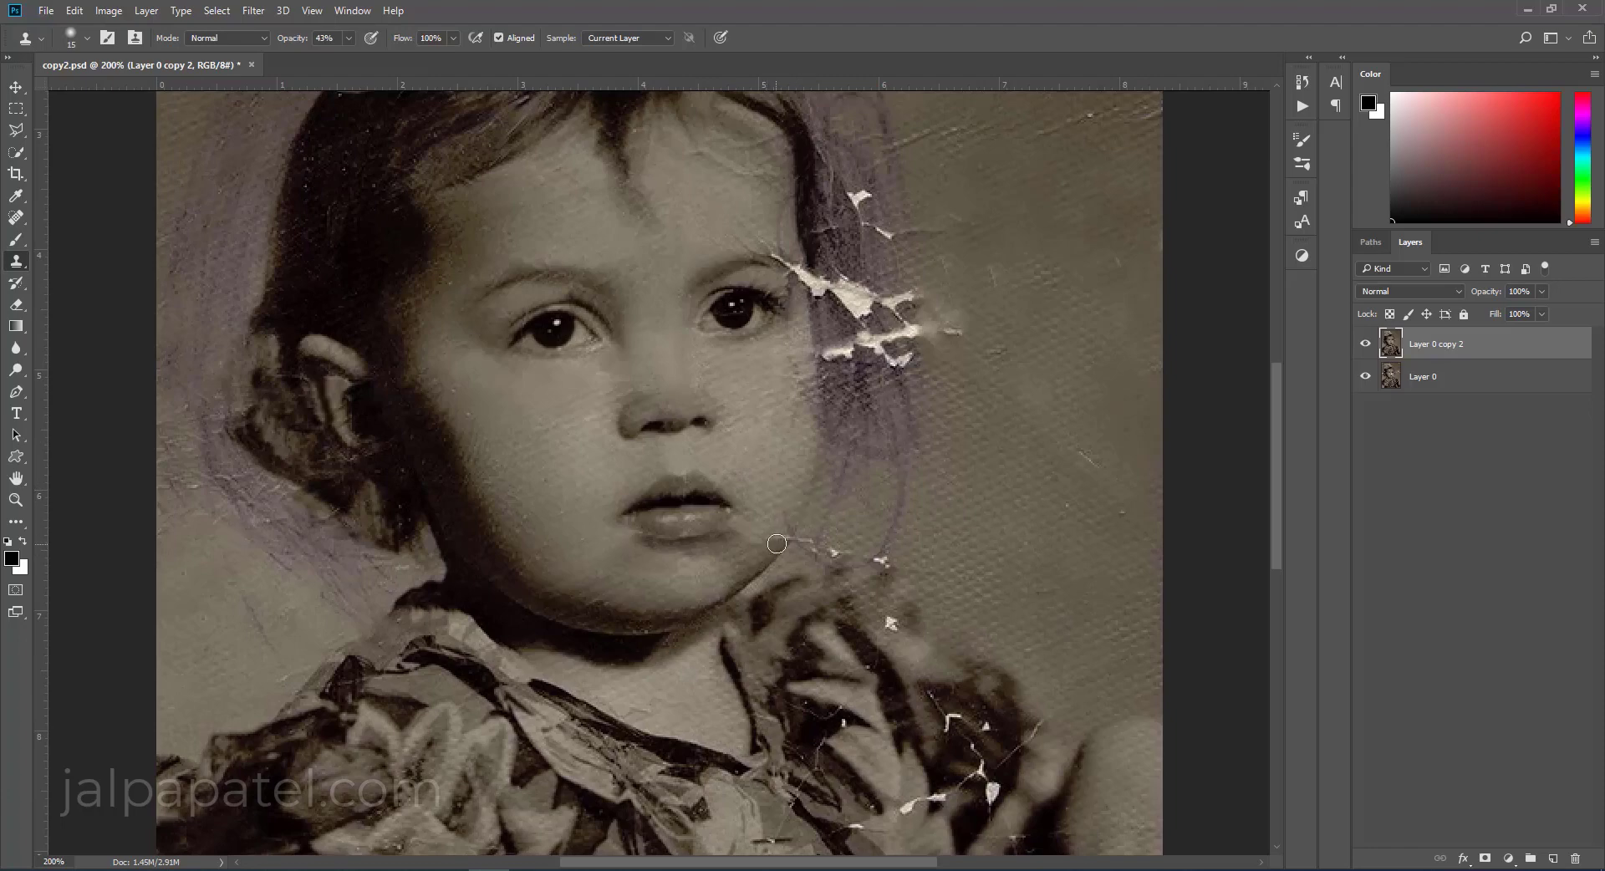
pyautogui.press('0')
# At full opacity, stamp out the white specks below the cheek and beside the eye.
pyautogui.click(835, 552)
pyautogui.click(881, 561)
pyautogui.click(840, 355)
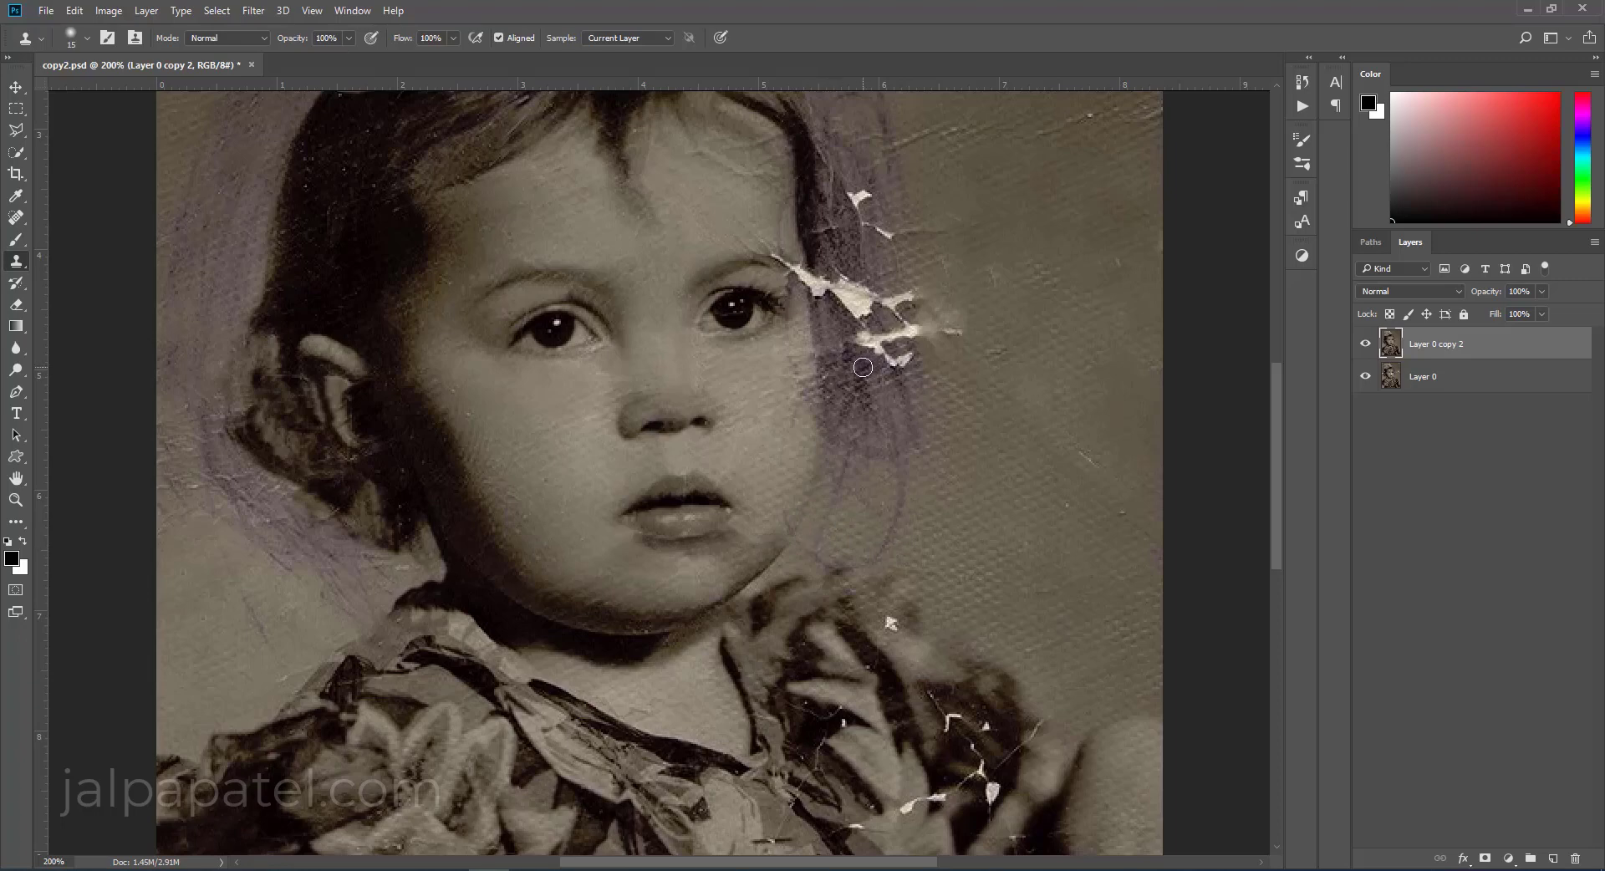
pyautogui.click(896, 361)
pyautogui.scroll(2, 943, 399)
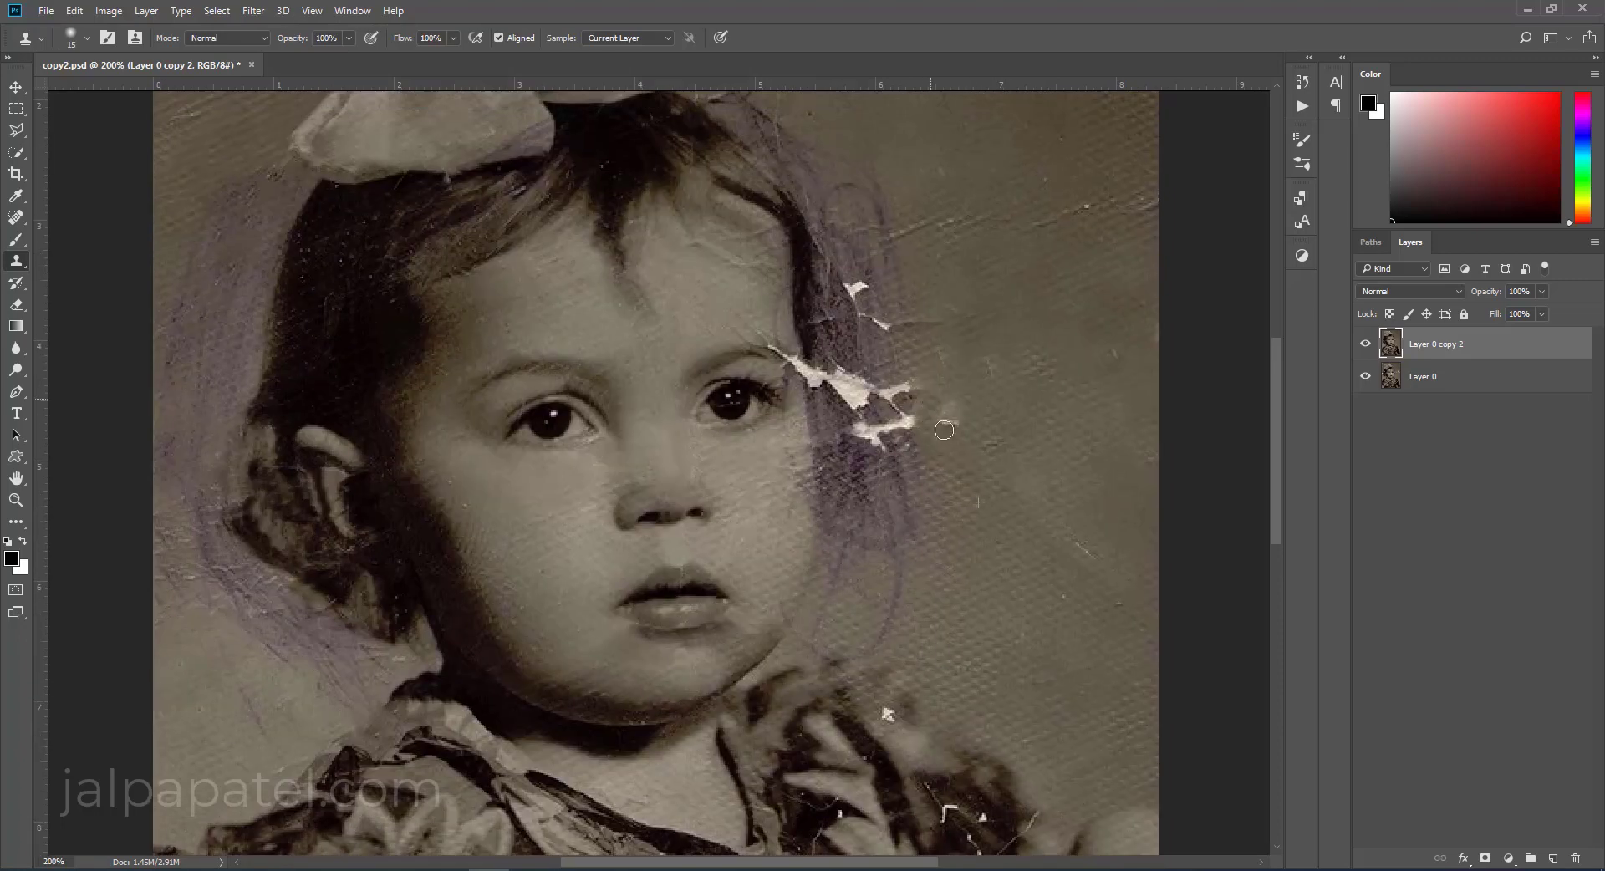
pyautogui.moveTo(890, 367); pyautogui.dragTo(900, 405)
pyautogui.click(899, 405)
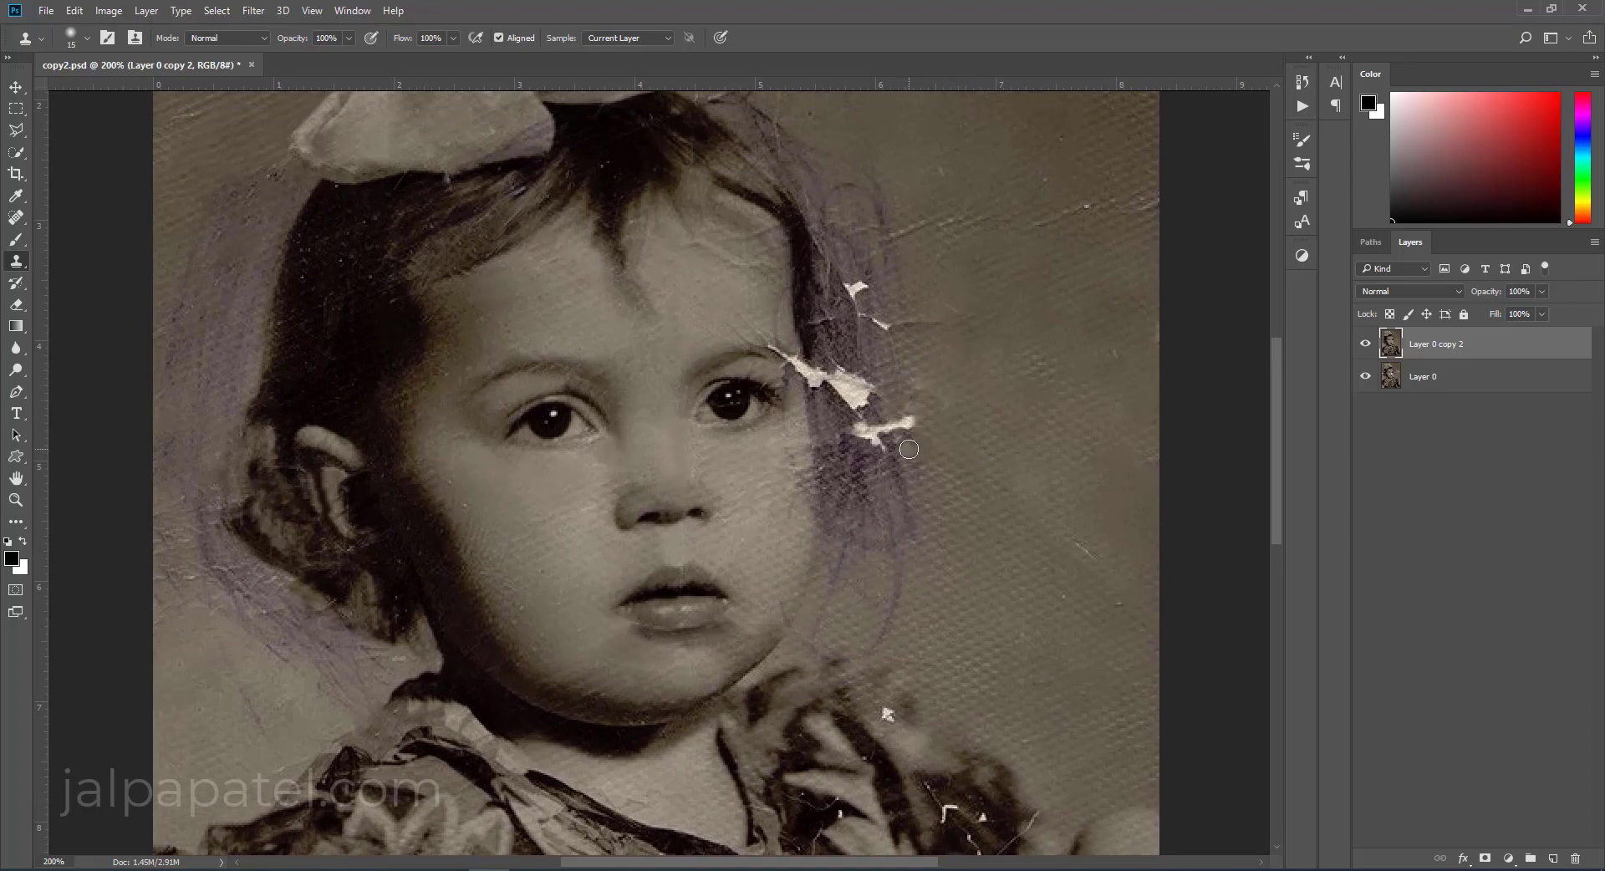
# Hide the specks by the hair and the eyebrow-end streak with a size 9 brush, then set opacity 62%.
pyautogui.moveTo(903, 426)
pyautogui.mouseDown()
pyautogui.moveTo(836, 414)
pyautogui.moveTo(867, 389)
pyautogui.moveTo(878, 424)
pyautogui.mouseUp()
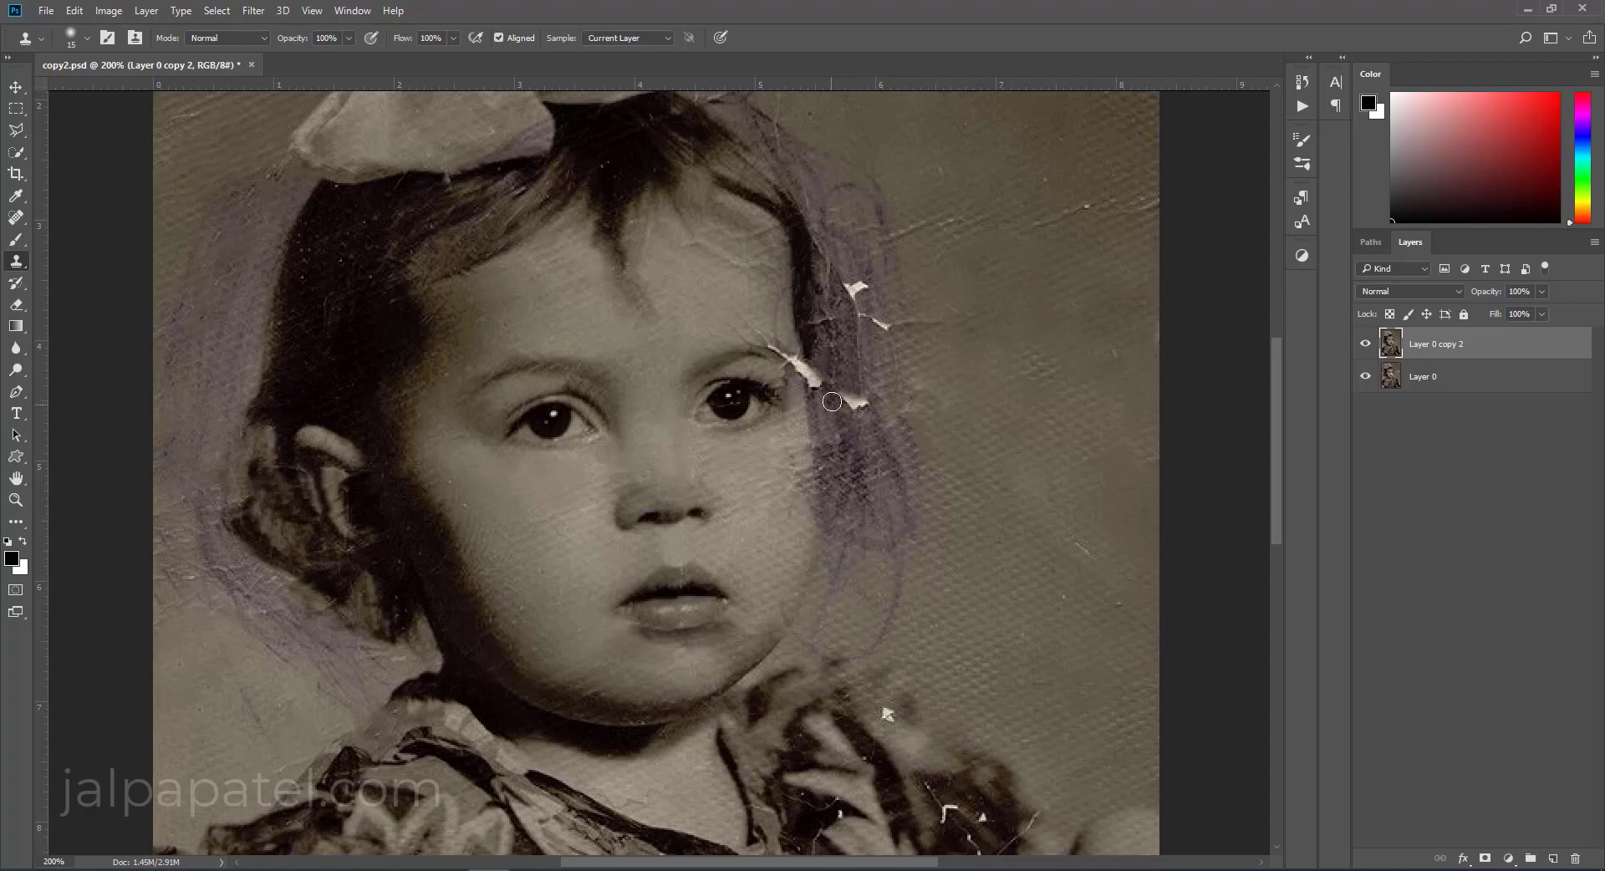
pyautogui.moveTo(874, 334)
pyautogui.mouseDown()
pyautogui.moveTo(888, 316)
pyautogui.moveTo(863, 302)
pyautogui.mouseUp()
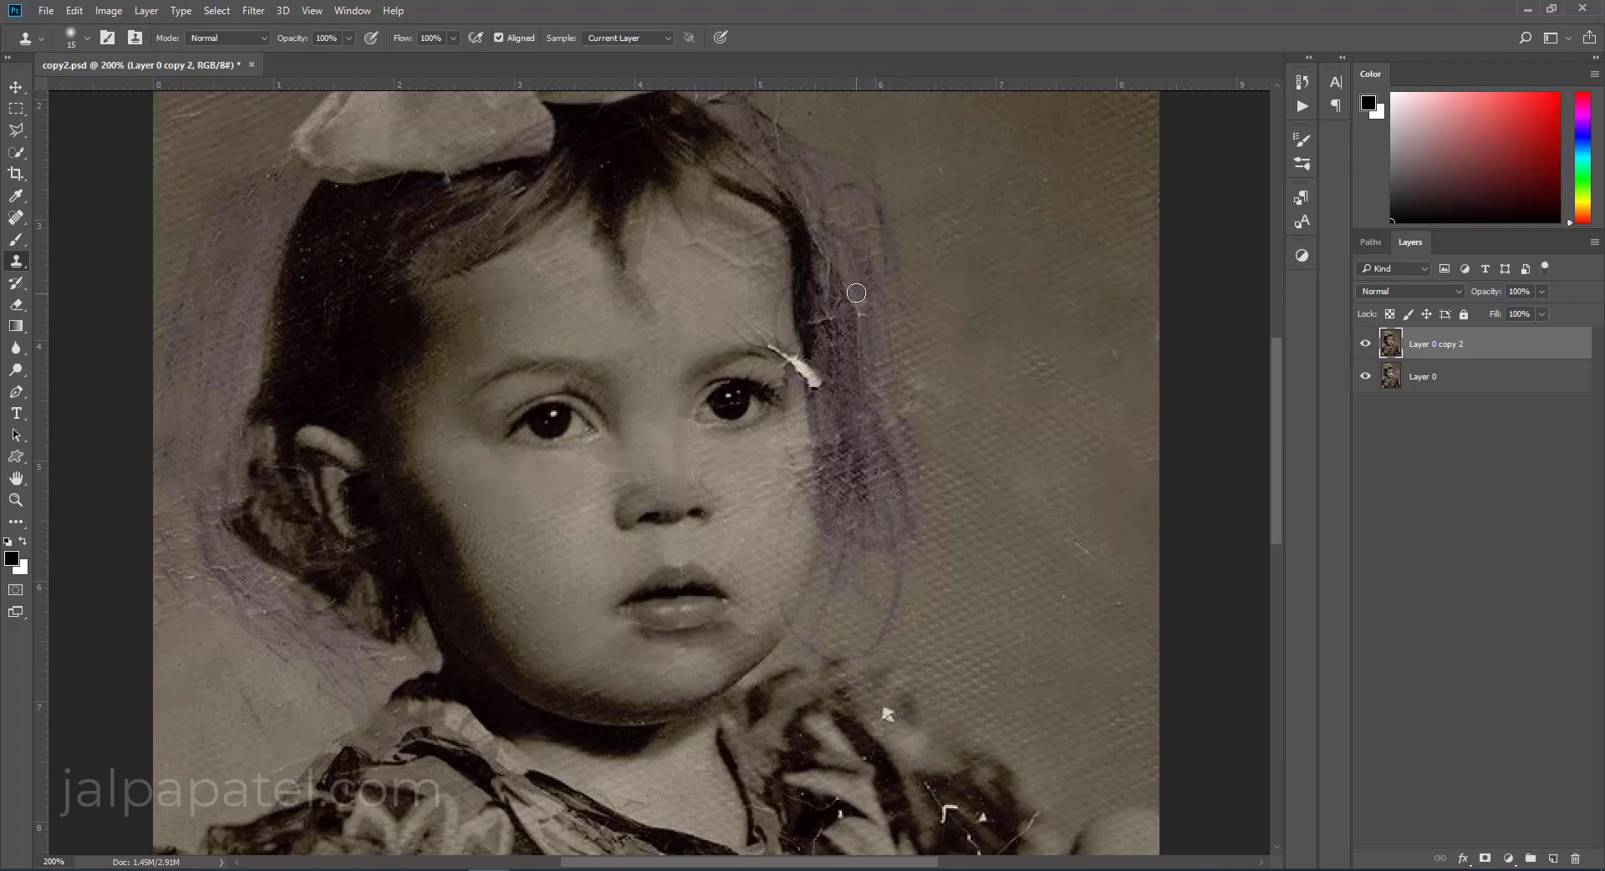
pyautogui.press('[')
pyautogui.press('[')
pyautogui.moveTo(773, 348)
pyautogui.mouseDown()
pyautogui.moveTo(791, 359)
pyautogui.moveTo(797, 344)
pyautogui.moveTo(803, 372)
pyautogui.mouseUp()
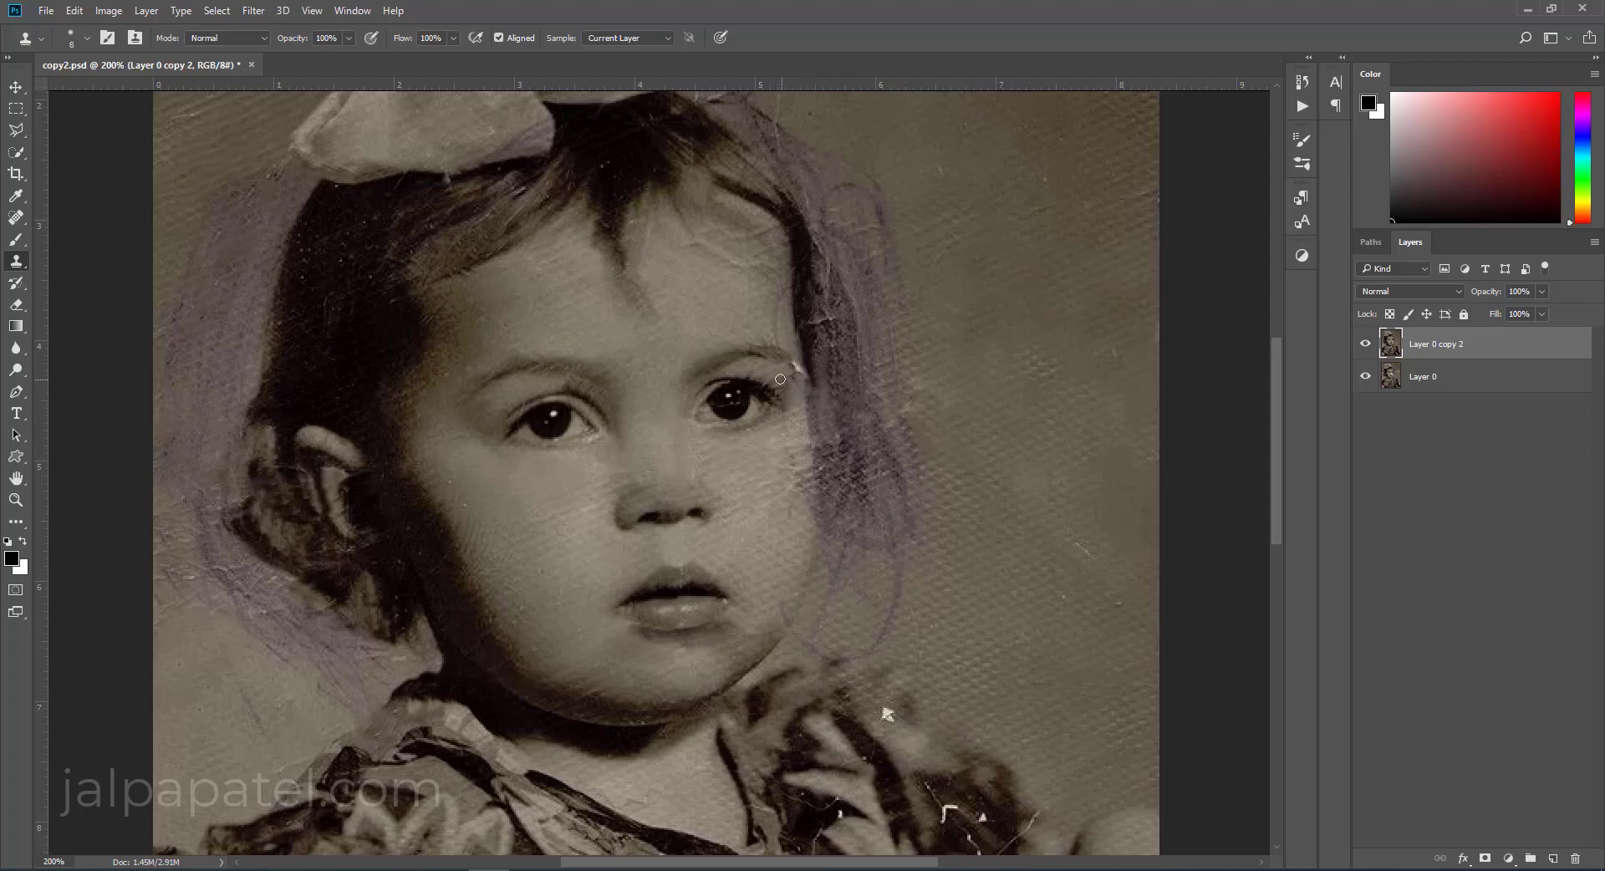
pyautogui.moveTo(348, 37); pyautogui.dragTo(325, 58)
# Blend the eyebrow repair, then at 100% opacity clone out the white scratches and specks on the dress.
pyautogui.moveTo(797, 368); pyautogui.dragTo(809, 361)
pyautogui.scroll(-2, 749, 623)
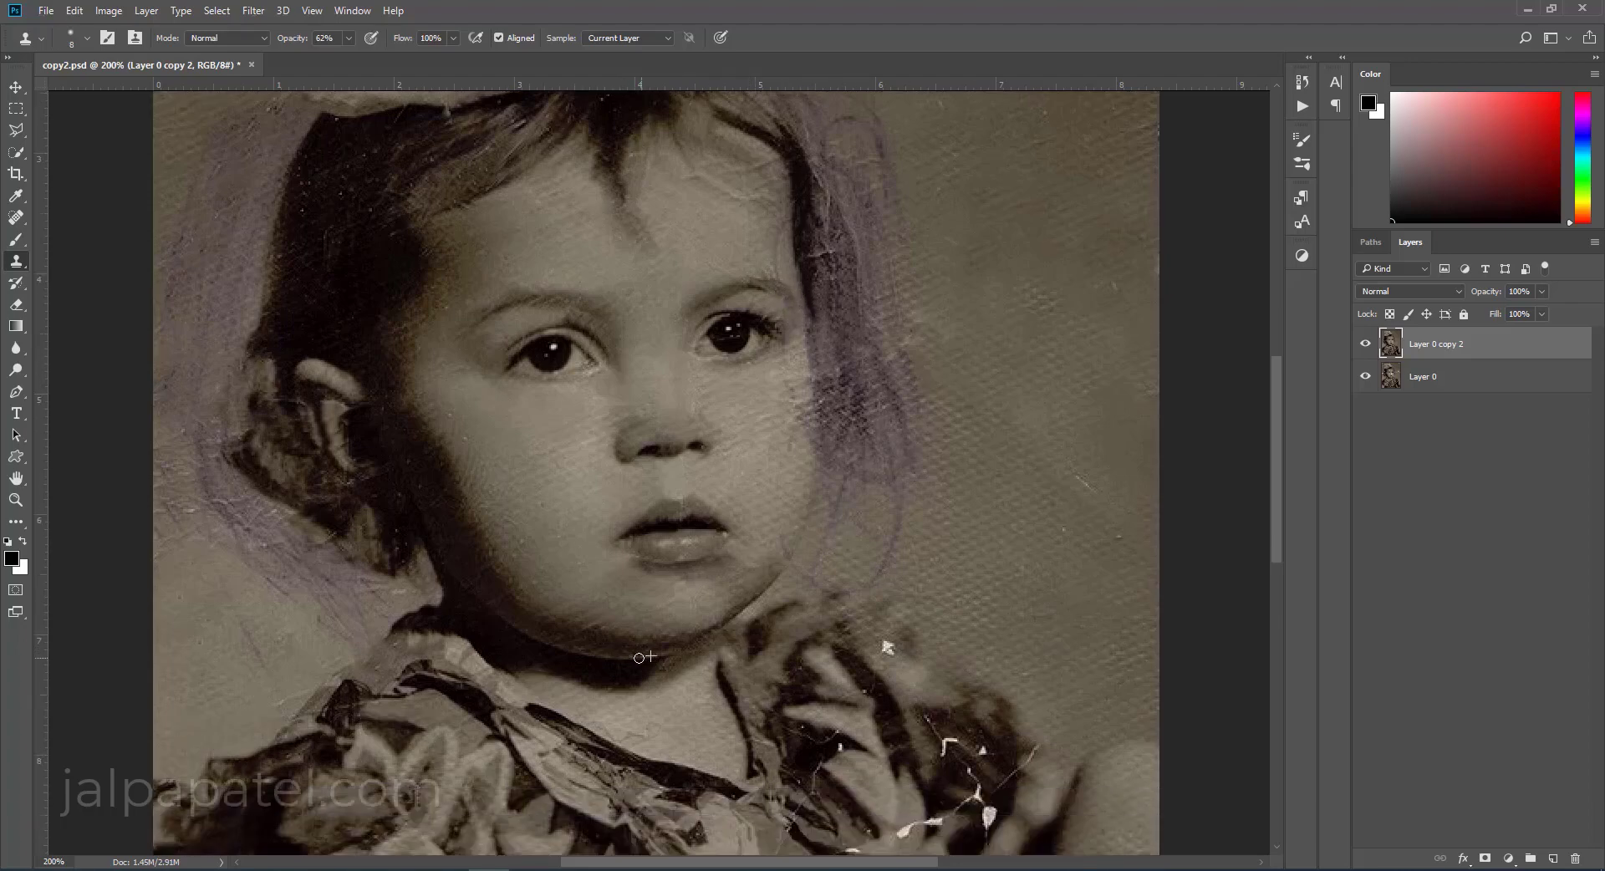
pyautogui.press('0')
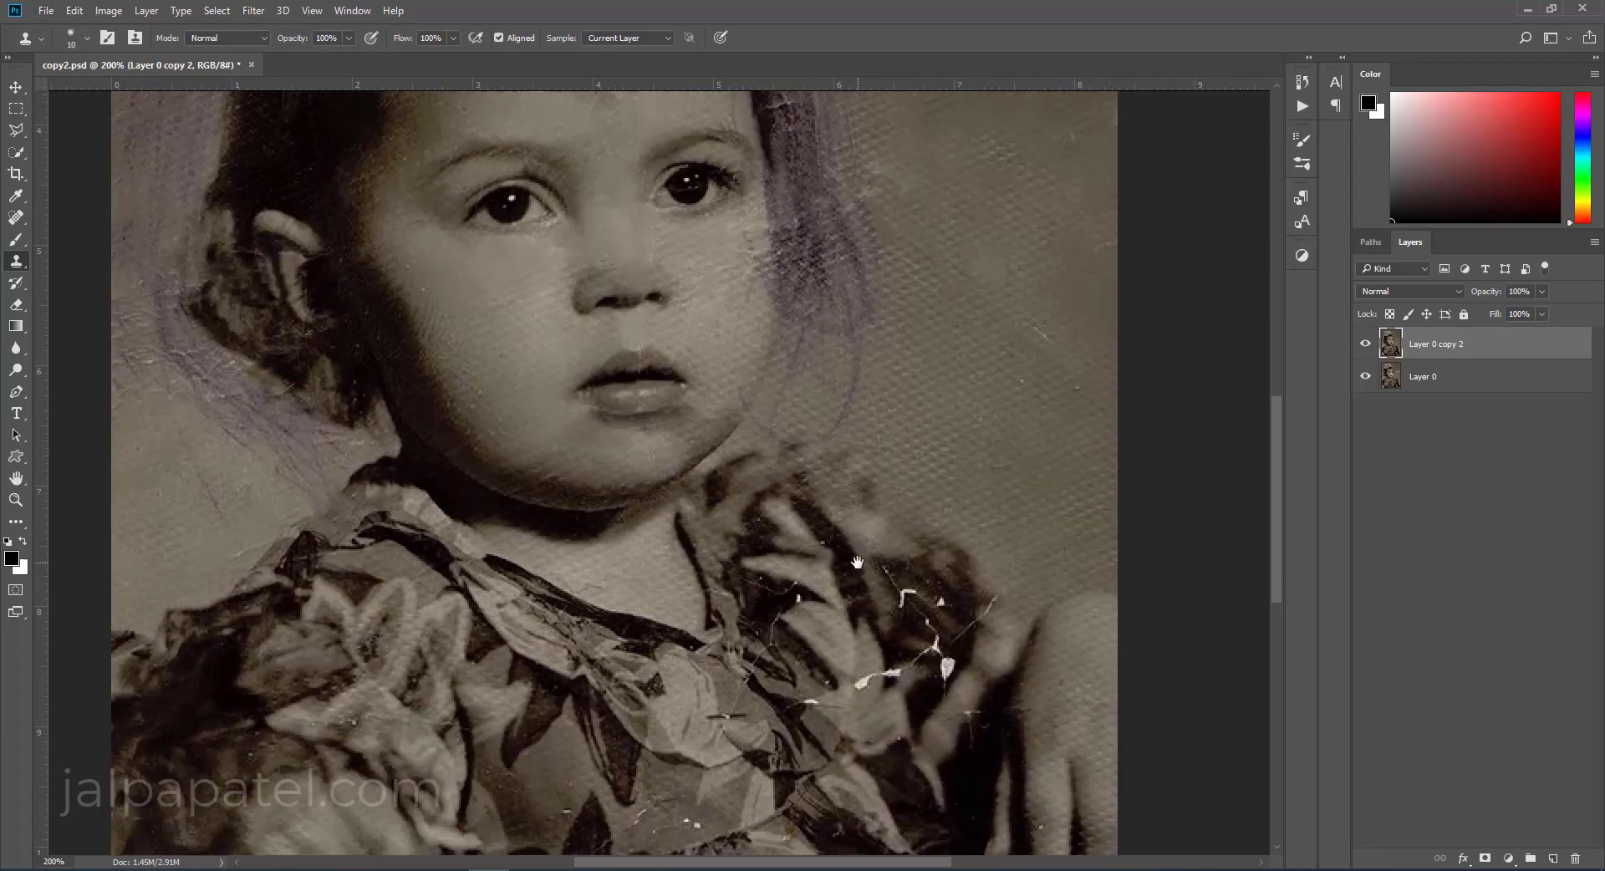
pyautogui.moveTo(945, 719)
pyautogui.mouseDown()
pyautogui.moveTo(902, 575)
pyautogui.moveTo(923, 604)
pyautogui.moveTo(904, 625)
pyautogui.moveTo(933, 650)
pyautogui.moveTo(984, 617)
pyautogui.mouseUp()
pyautogui.click(940, 602)
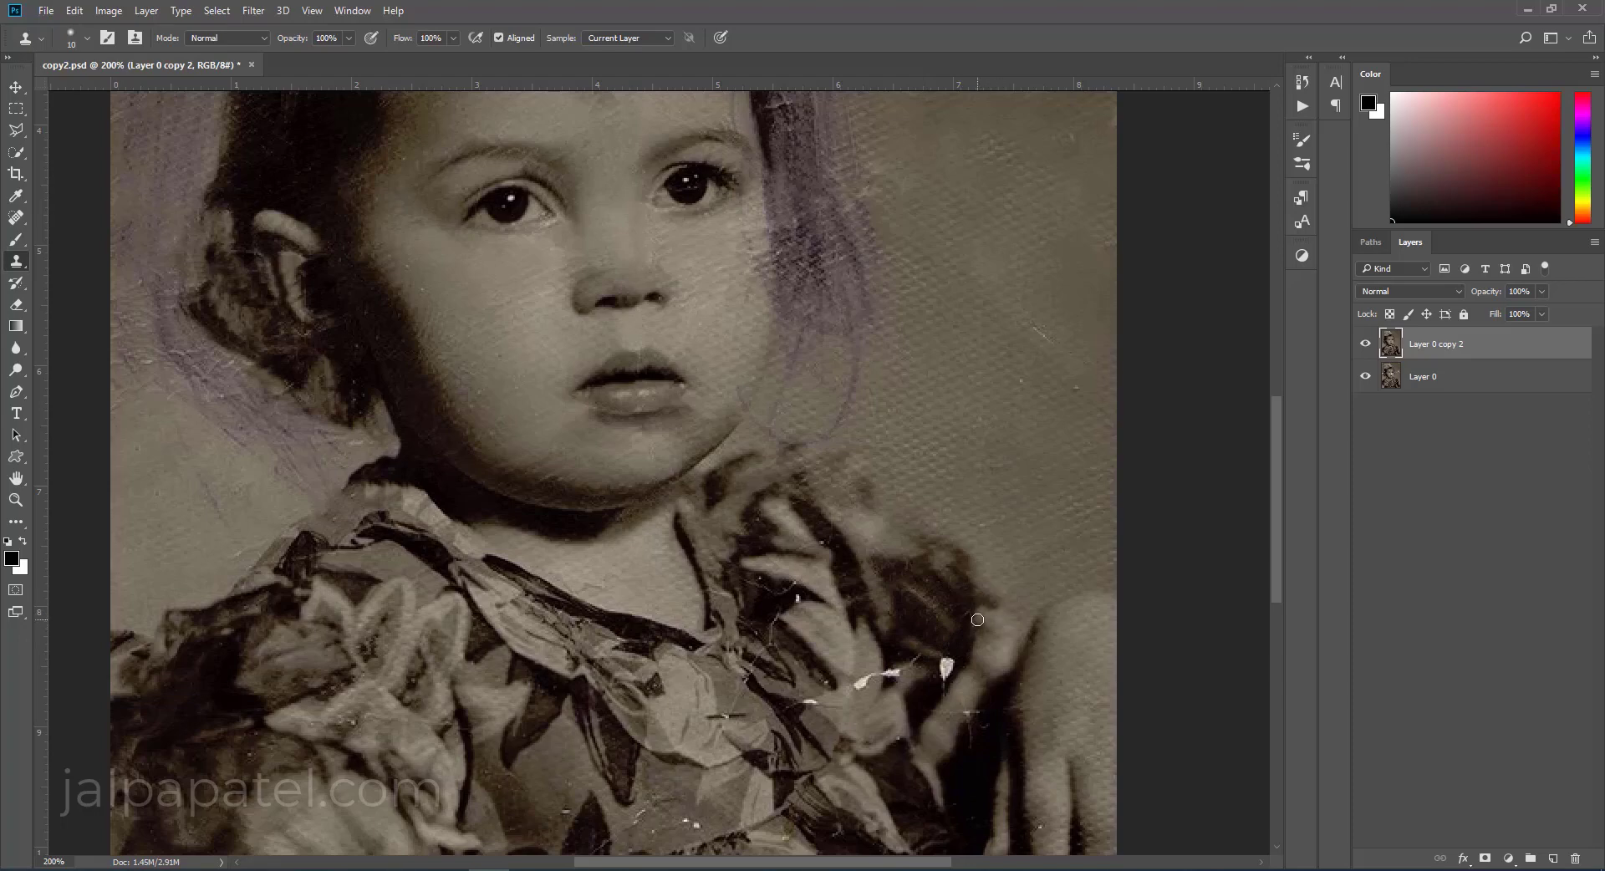
pyautogui.scroll(-2, 978, 610)
pyautogui.moveTo(951, 575); pyautogui.dragTo(854, 594)
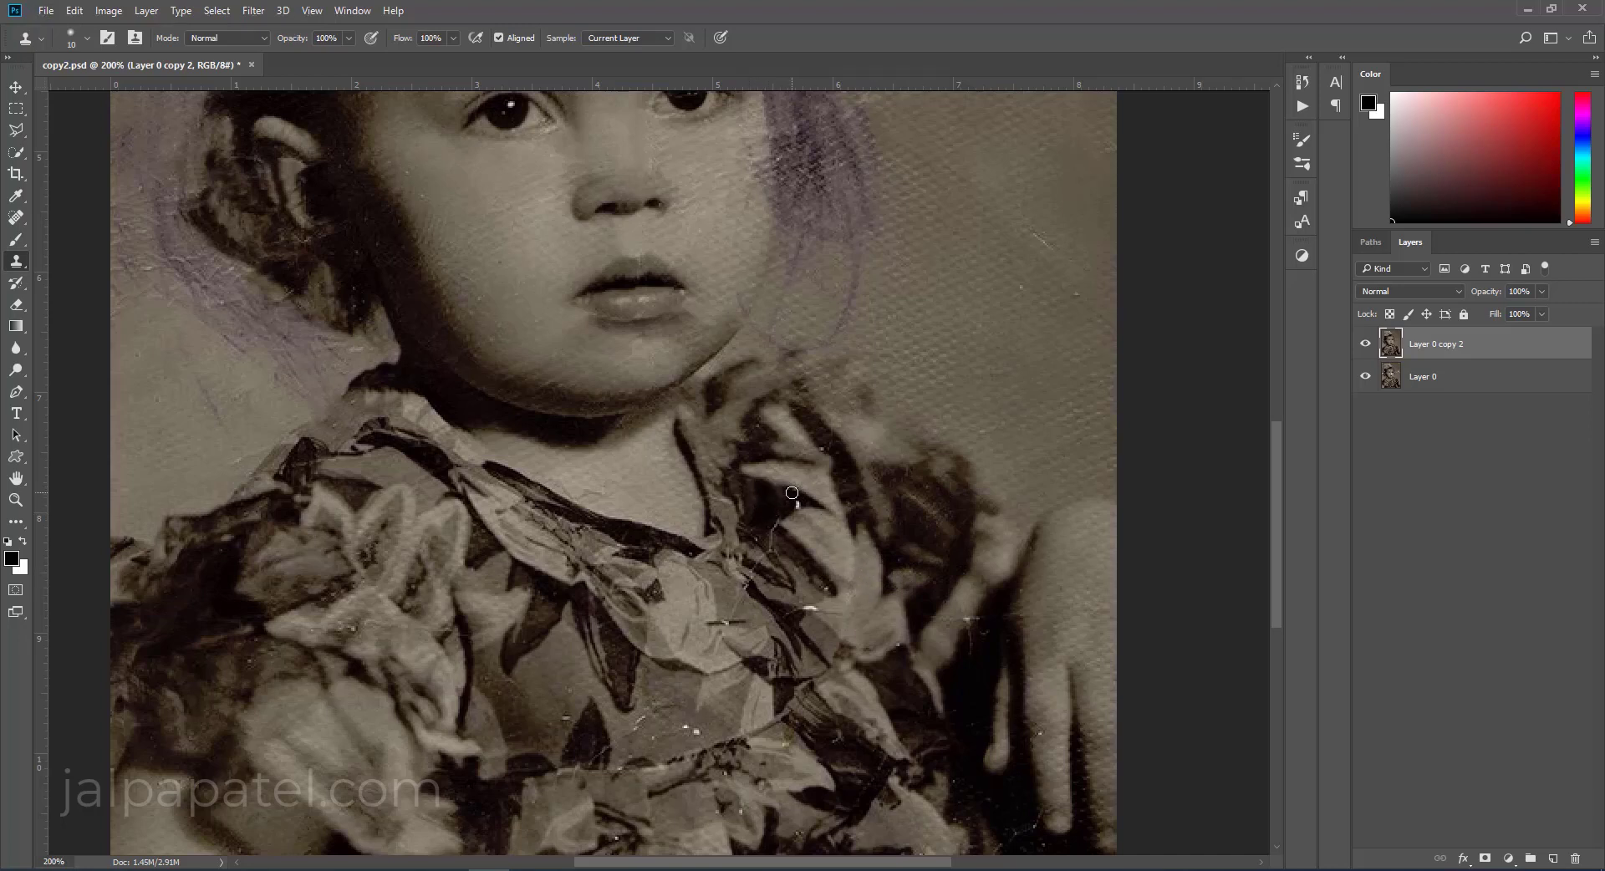
pyautogui.click(796, 505)
# Save the document and clone out the small white scratches on the dress and bottom edge.
pyautogui.scroll(-5, 805, 598)
pyautogui.scroll(5, 644, 276)
pyautogui.scroll(-5, 863, 288)
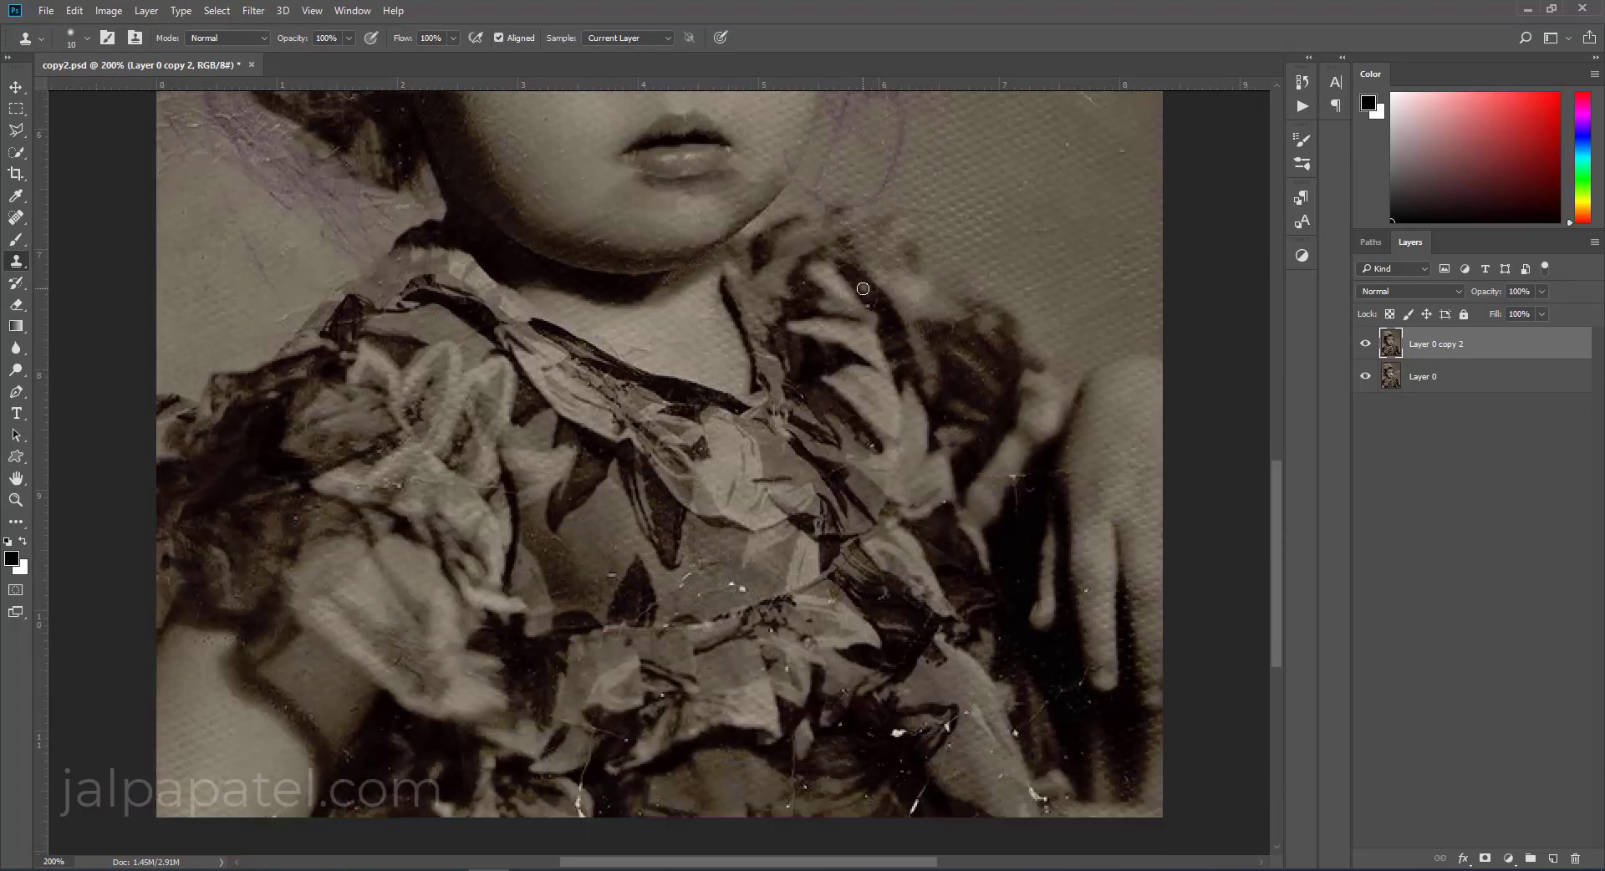
pyautogui.hotkey('ctrl', 's')
pyautogui.hotkey('ctrl', 's')
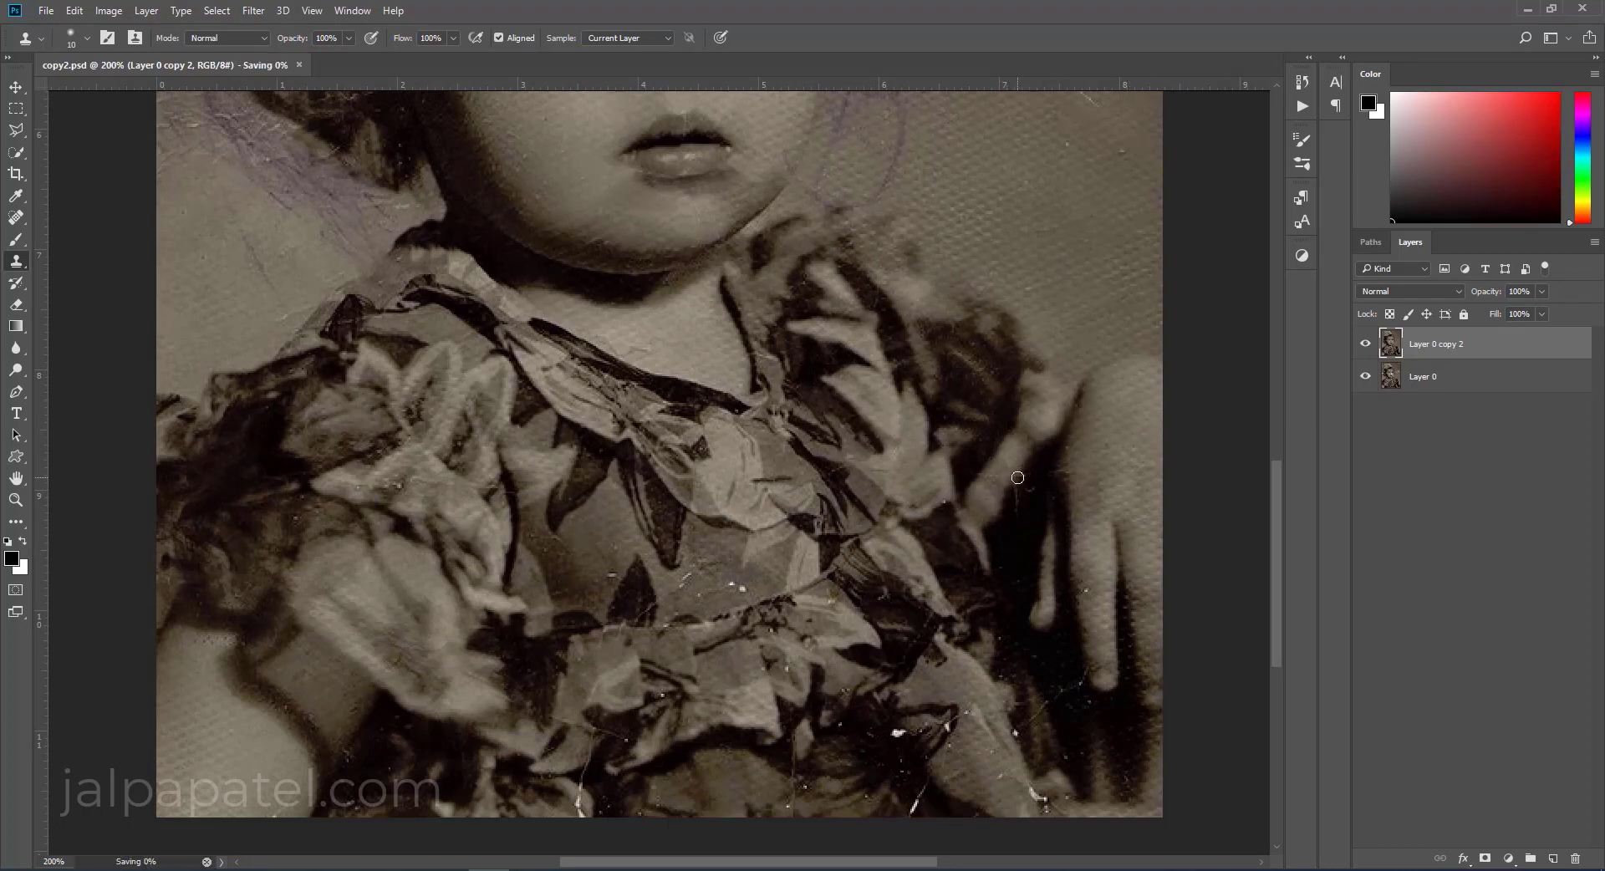
pyautogui.click(736, 585)
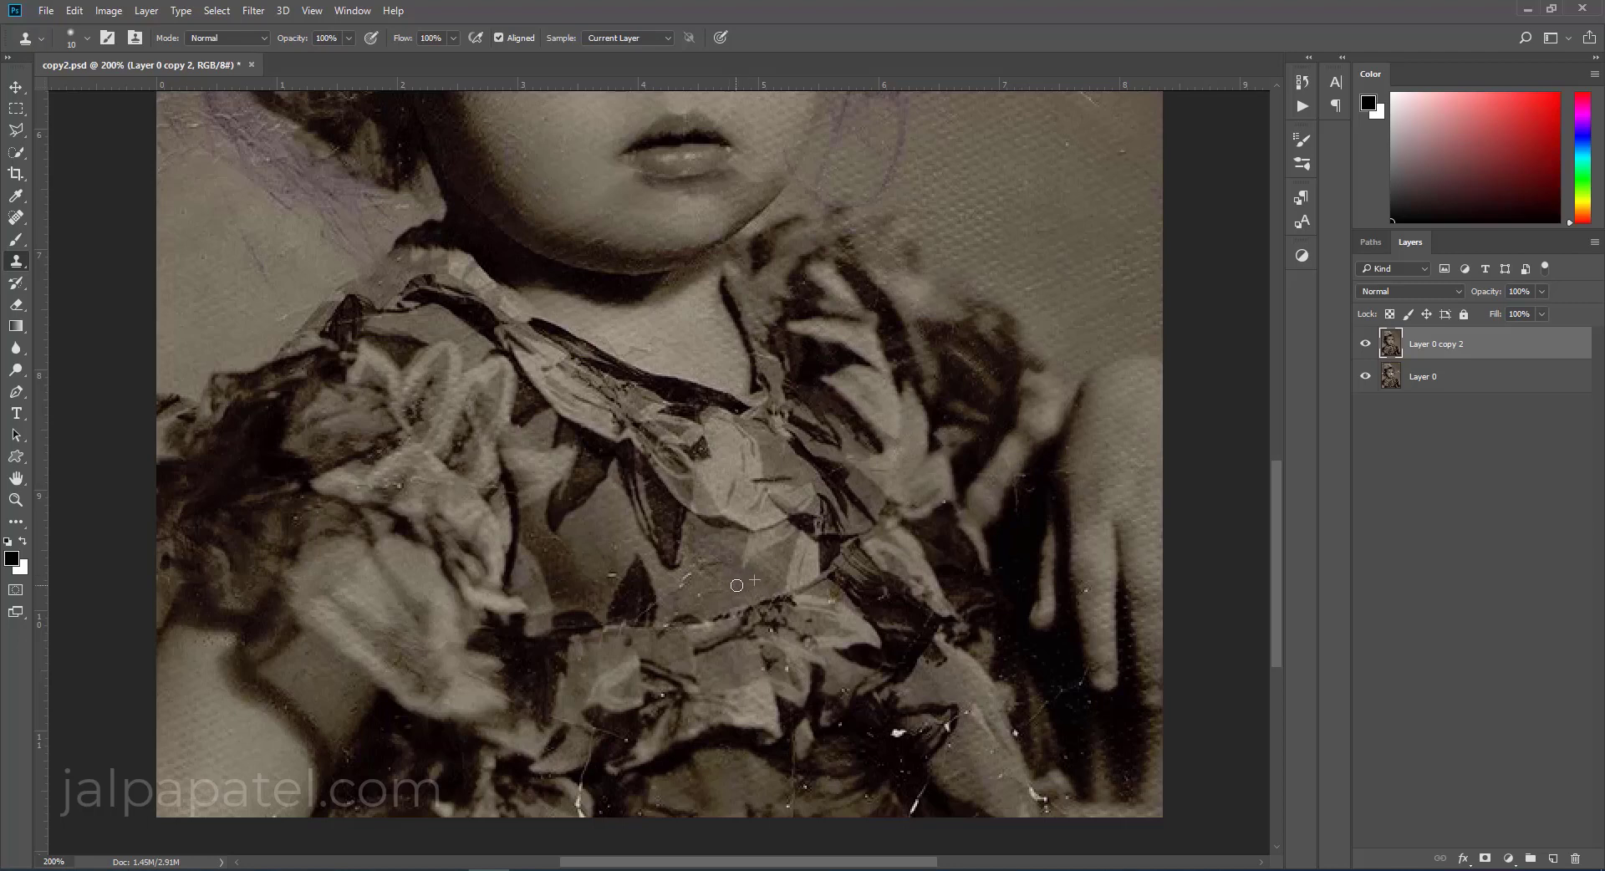
pyautogui.moveTo(694, 588)
pyautogui.mouseDown()
pyautogui.moveTo(662, 601)
pyautogui.moveTo(612, 573)
pyautogui.mouseUp()
pyautogui.scroll(-3, 585, 636)
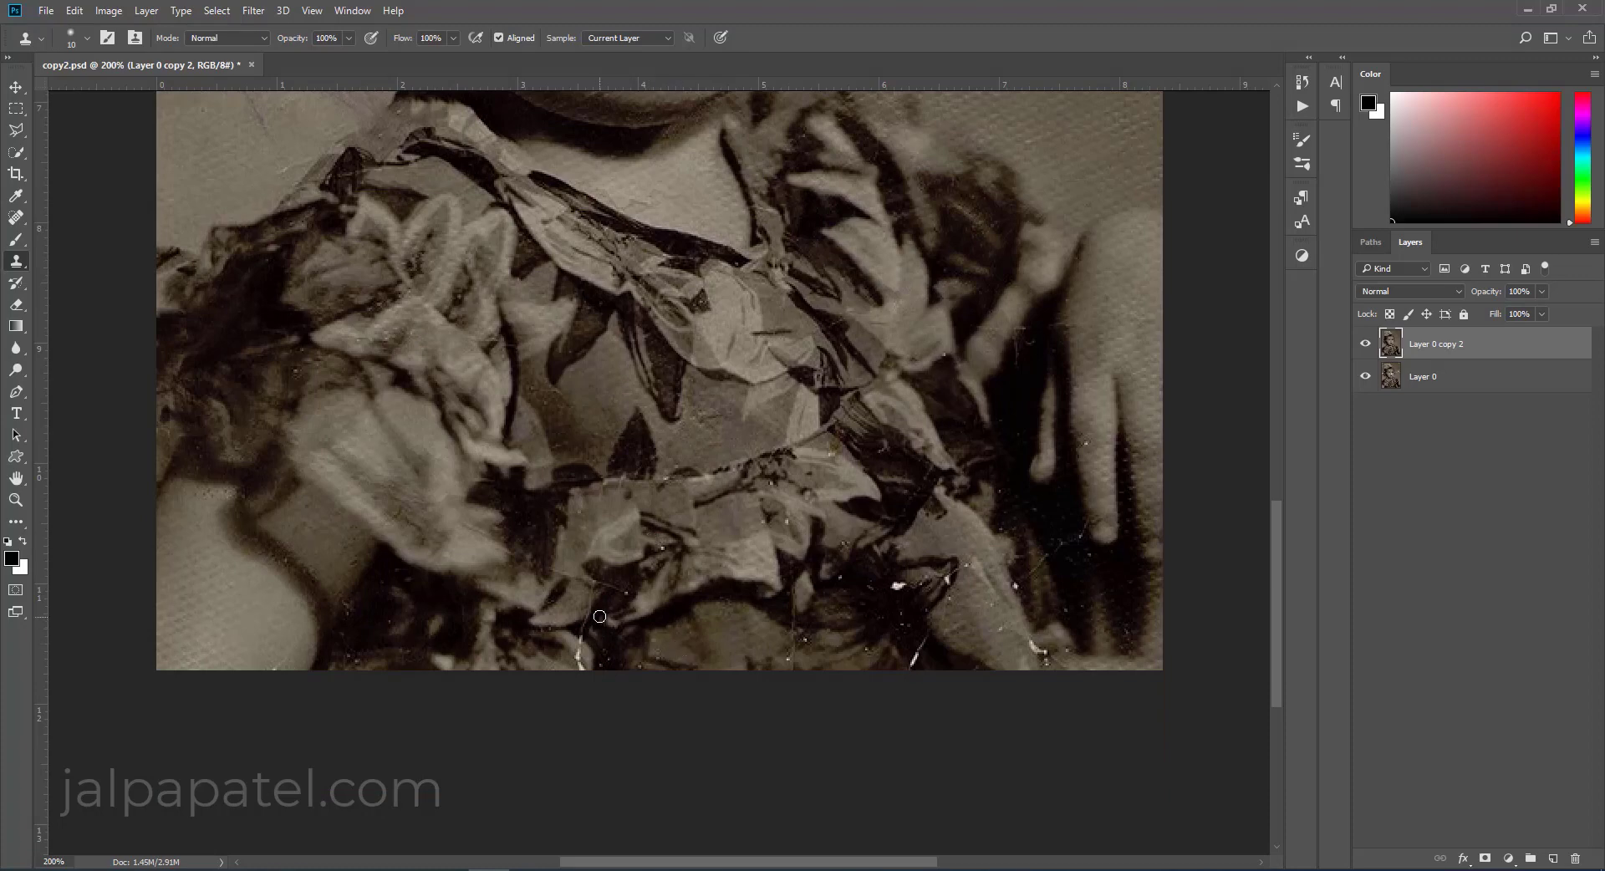
pyautogui.moveTo(578, 647); pyautogui.dragTo(612, 651)
# Clone out the white specks along the lower edge, near the fingertip, and a thin vertical scratch.
pyautogui.click(896, 585)
pyautogui.moveTo(913, 656); pyautogui.dragTo(926, 645)
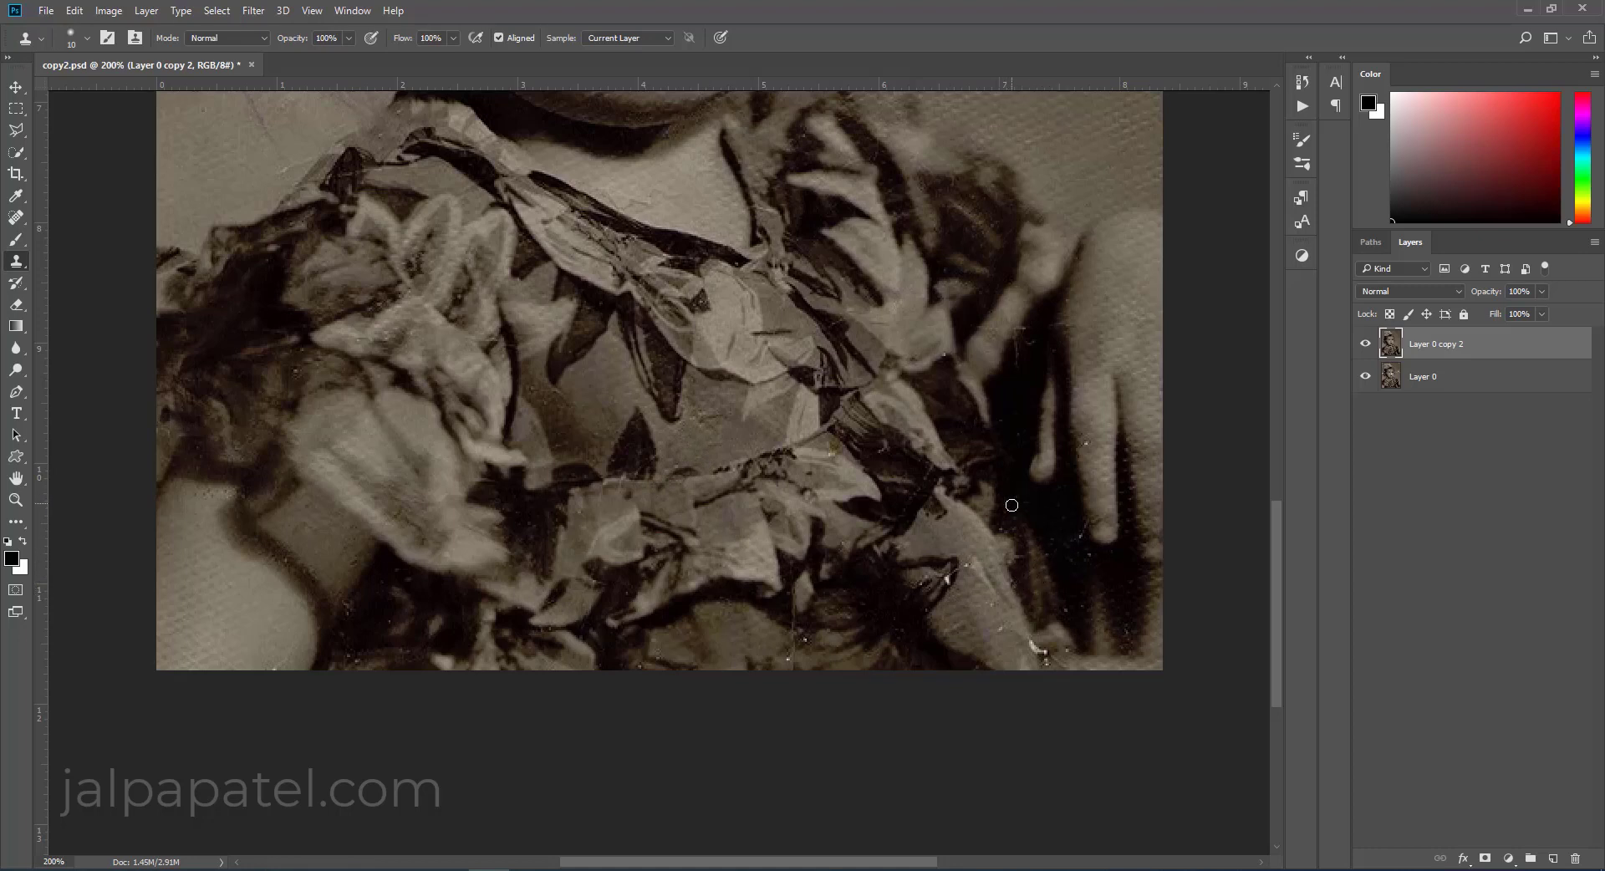
pyautogui.moveTo(1018, 637); pyautogui.dragTo(1034, 663)
pyautogui.click(1069, 660)
pyautogui.click(1083, 529)
pyautogui.click(945, 580)
pyautogui.moveTo(789, 661); pyautogui.dragTo(793, 588)
pyautogui.keyDown('alt'); pyautogui.click(361, 652); pyautogui.keyUp('alt')
pyautogui.moveTo(1037, 333); pyautogui.dragTo(1014, 350)
# Clone the background texture above the head and along the top edge, then lower opacity to 52%.
pyautogui.hotkey('ctrl', '-')
pyautogui.click(1364, 345)
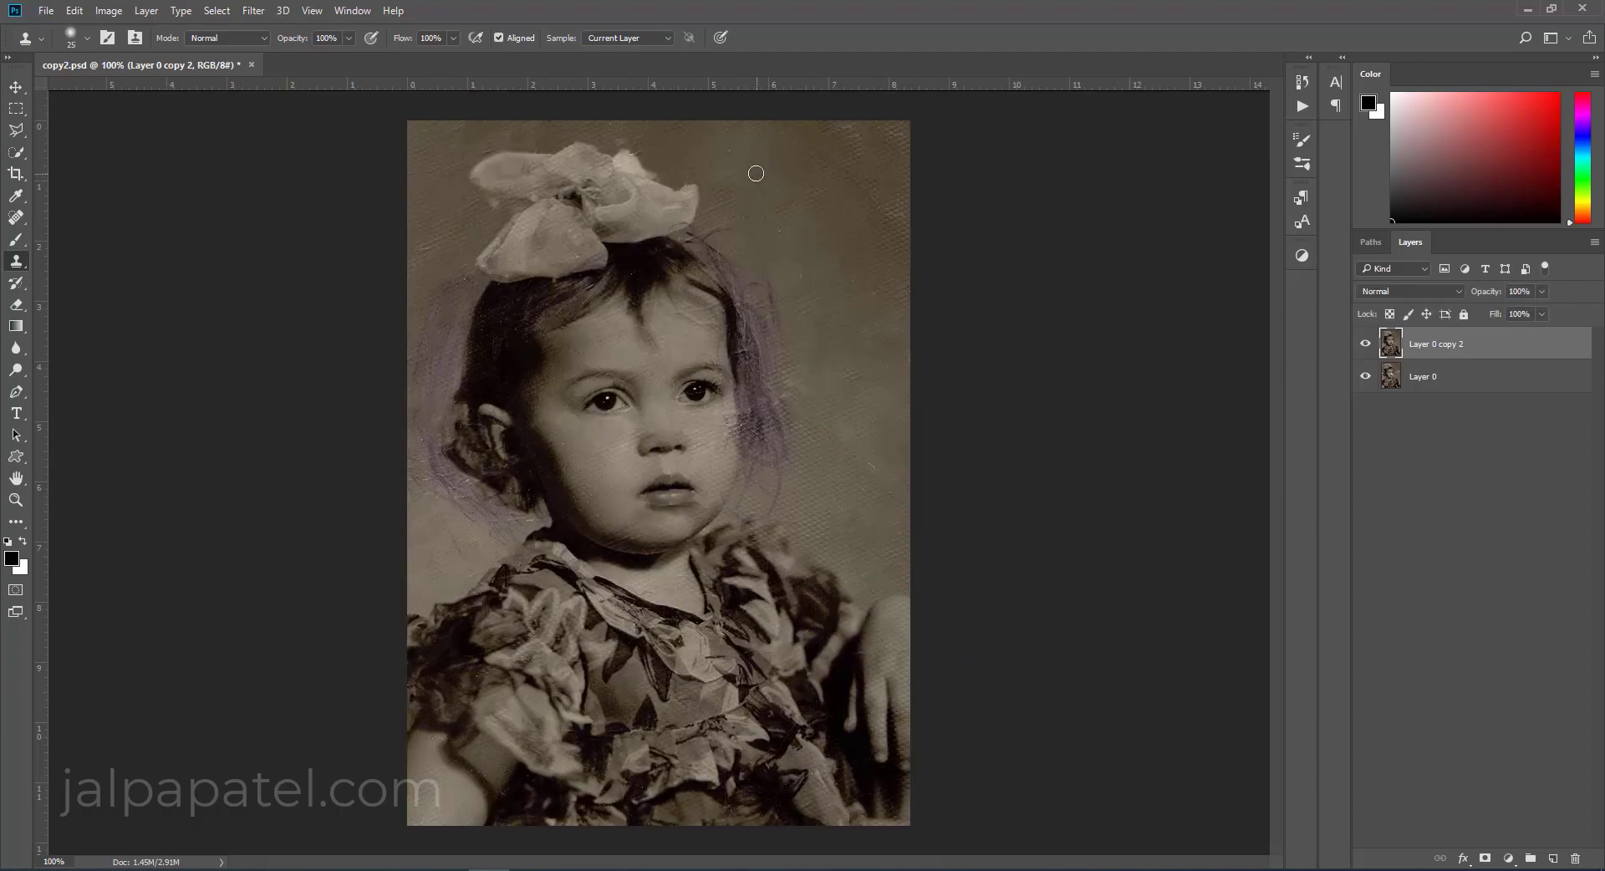
pyautogui.moveTo(753, 172); pyautogui.dragTo(782, 235)
pyautogui.moveTo(811, 369); pyautogui.dragTo(892, 498)
pyautogui.keyDown('alt'); pyautogui.click(438, 154); pyautogui.keyUp('alt')
pyautogui.moveTo(647, 121); pyautogui.dragTo(500, 135)
pyautogui.click(1364, 344)
pyautogui.click(1364, 343)
pyautogui.press('5')
pyautogui.press('2')
pyautogui.click(1365, 344)
pyautogui.click(1365, 343)
pyautogui.hotkey('ctrl', '+')
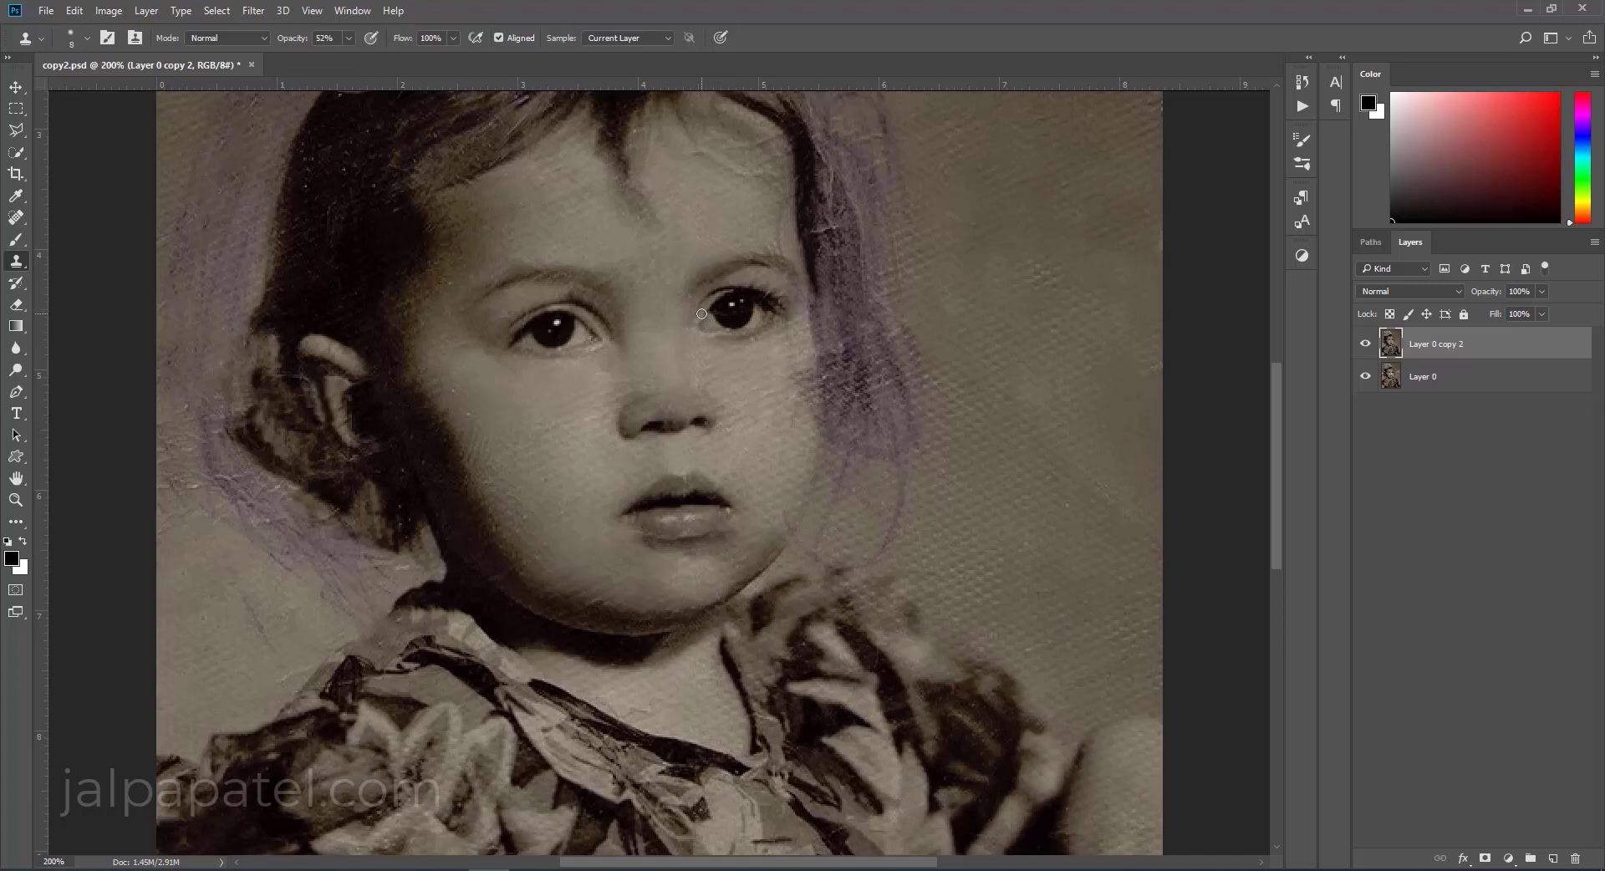
# Compare with the original, reset cloning opacity to 100%, then drop it to 31% with a larger brush.
pyautogui.hotkey('ctrl', '-')
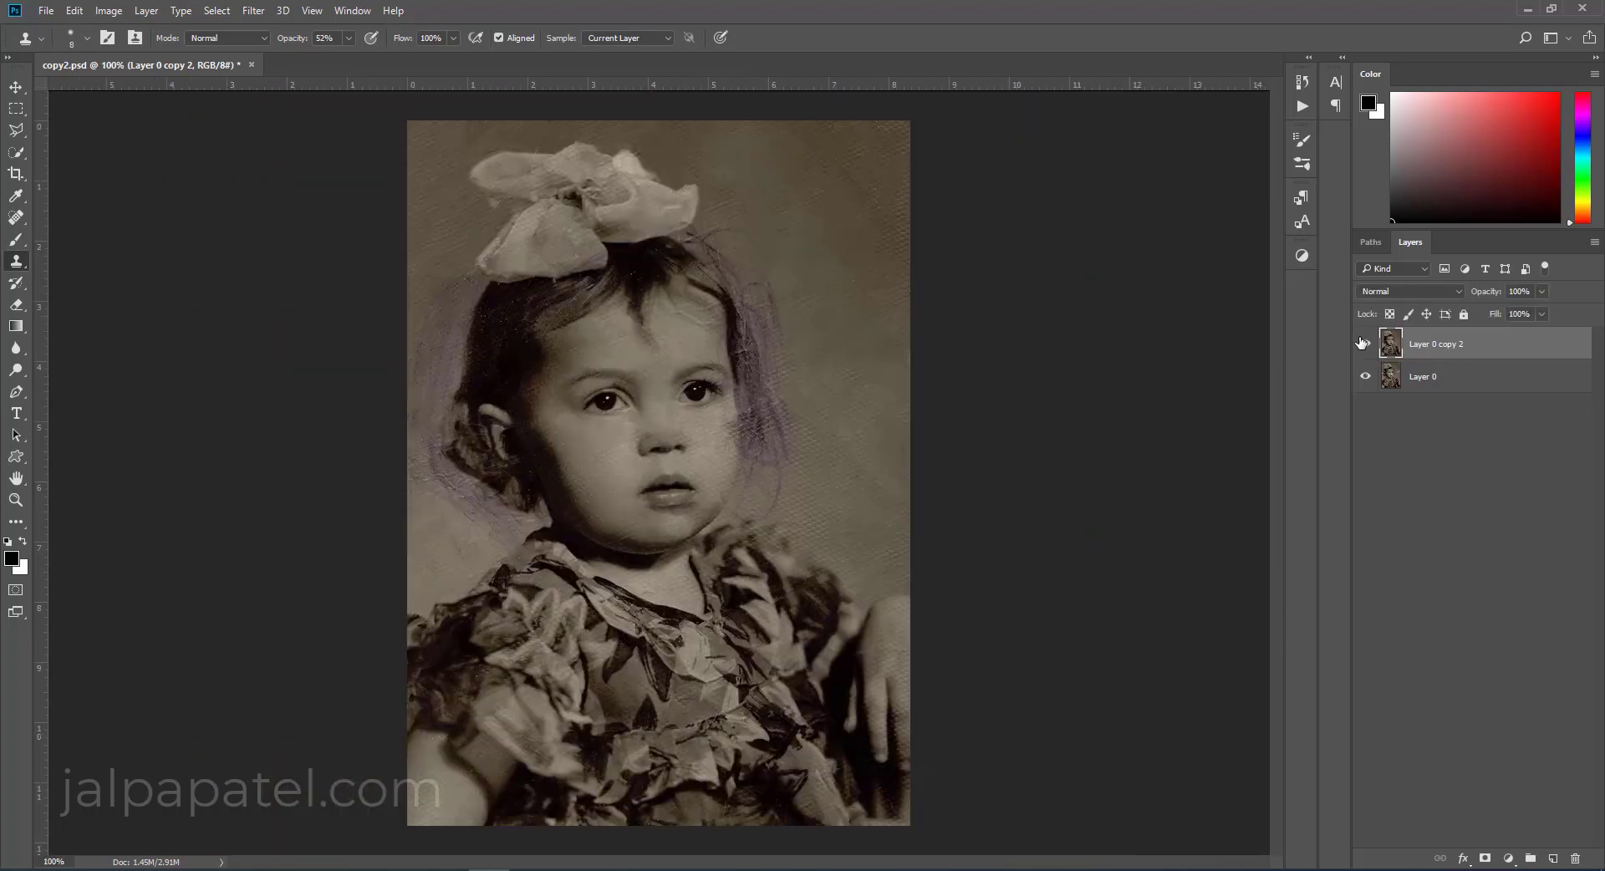
pyautogui.click(1365, 344)
pyautogui.click(348, 38)
pyautogui.moveTo(347, 57); pyautogui.dragTo(386, 58)
pyautogui.hotkey('ctrl', '-')
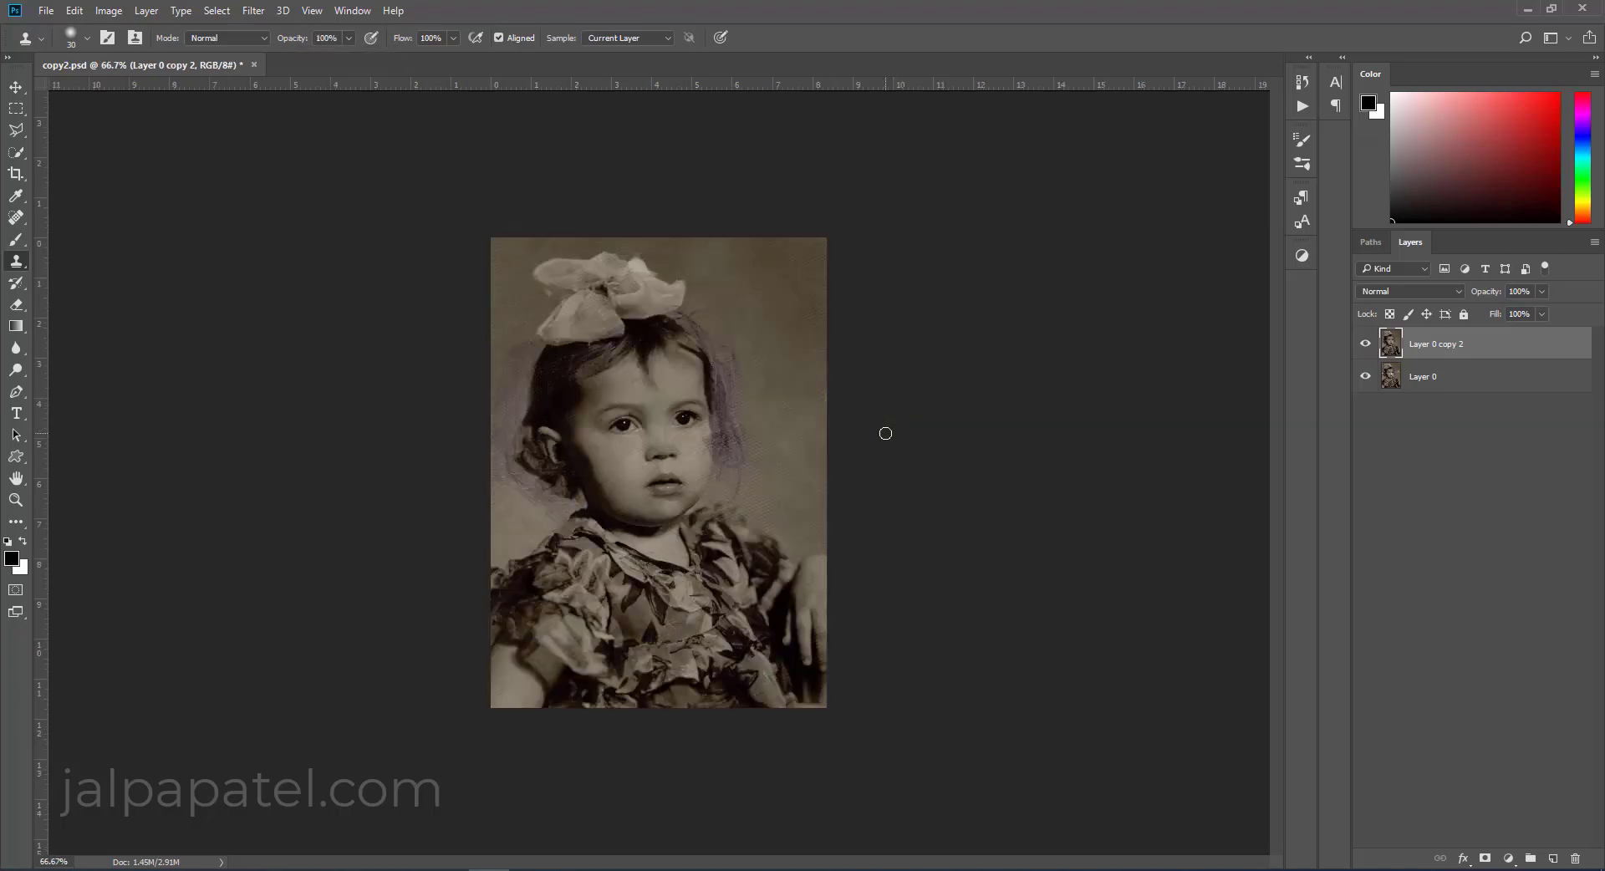
pyautogui.press('3')
pyautogui.press('1')
pyautogui.press(']')
# Hide the Layer 0 copy 2 retouch layer, restore 100% opacity, and view the portrait at 66.7%.
pyautogui.click(1366, 345)
pyautogui.press('0')
pyautogui.hotkey('ctrl', '+')
pyautogui.hotkey('ctrl', '-')
pyautogui.hotkey('ctrl', '+')
pyautogui.hotkey('ctrl', '-')
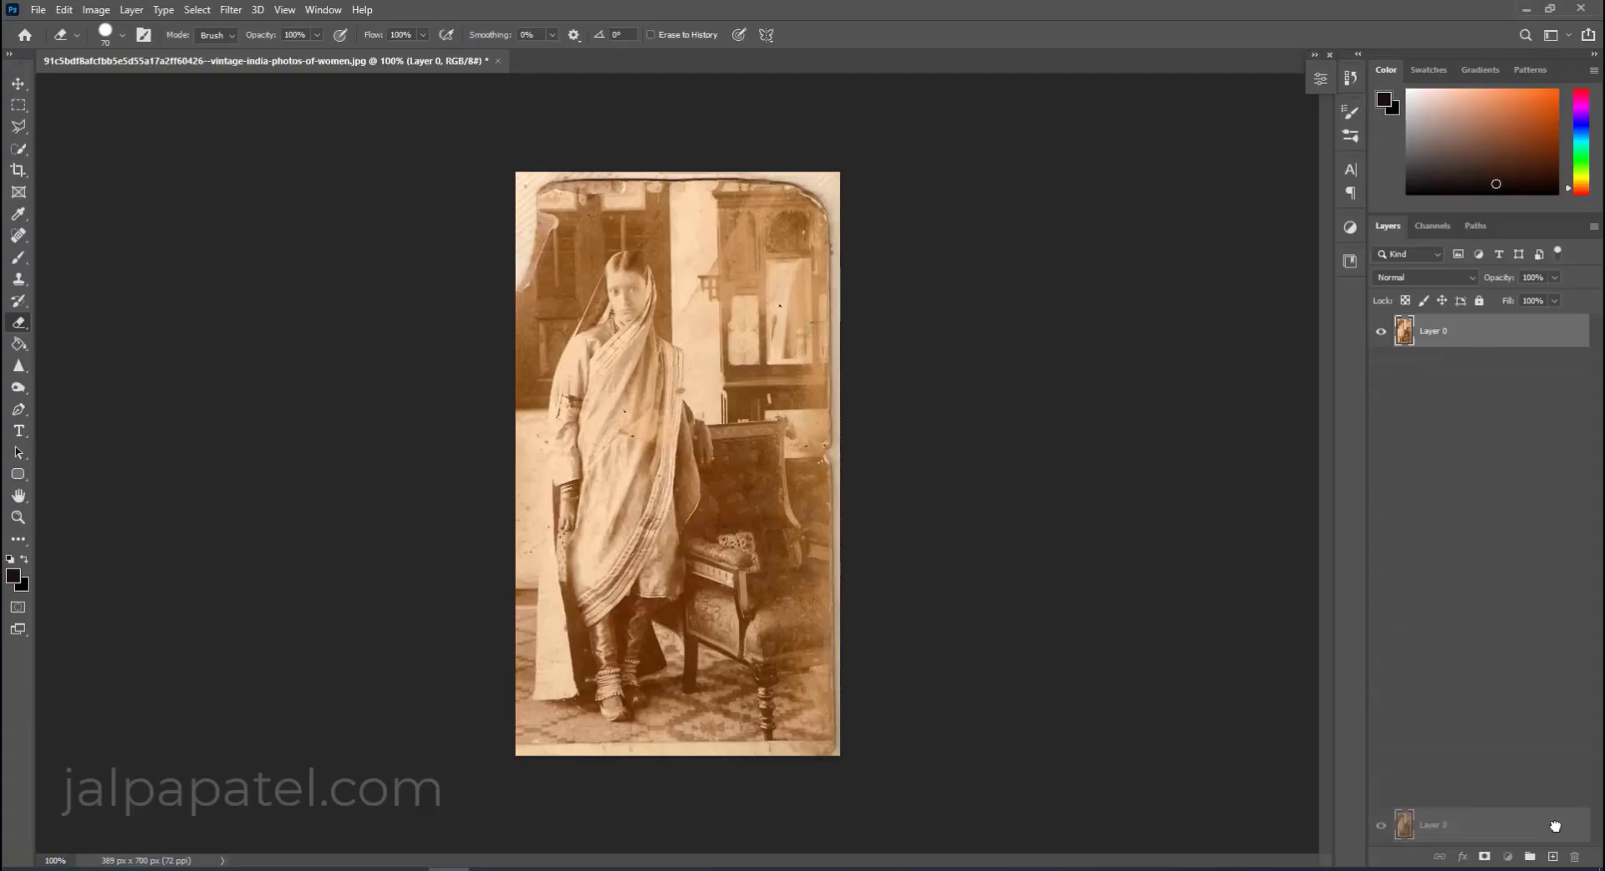
# Duplicate Layer 0 as a working copy and sample a clone source on the cabinet.
pyautogui.moveTo(1488, 333); pyautogui.dragTo(1553, 857)
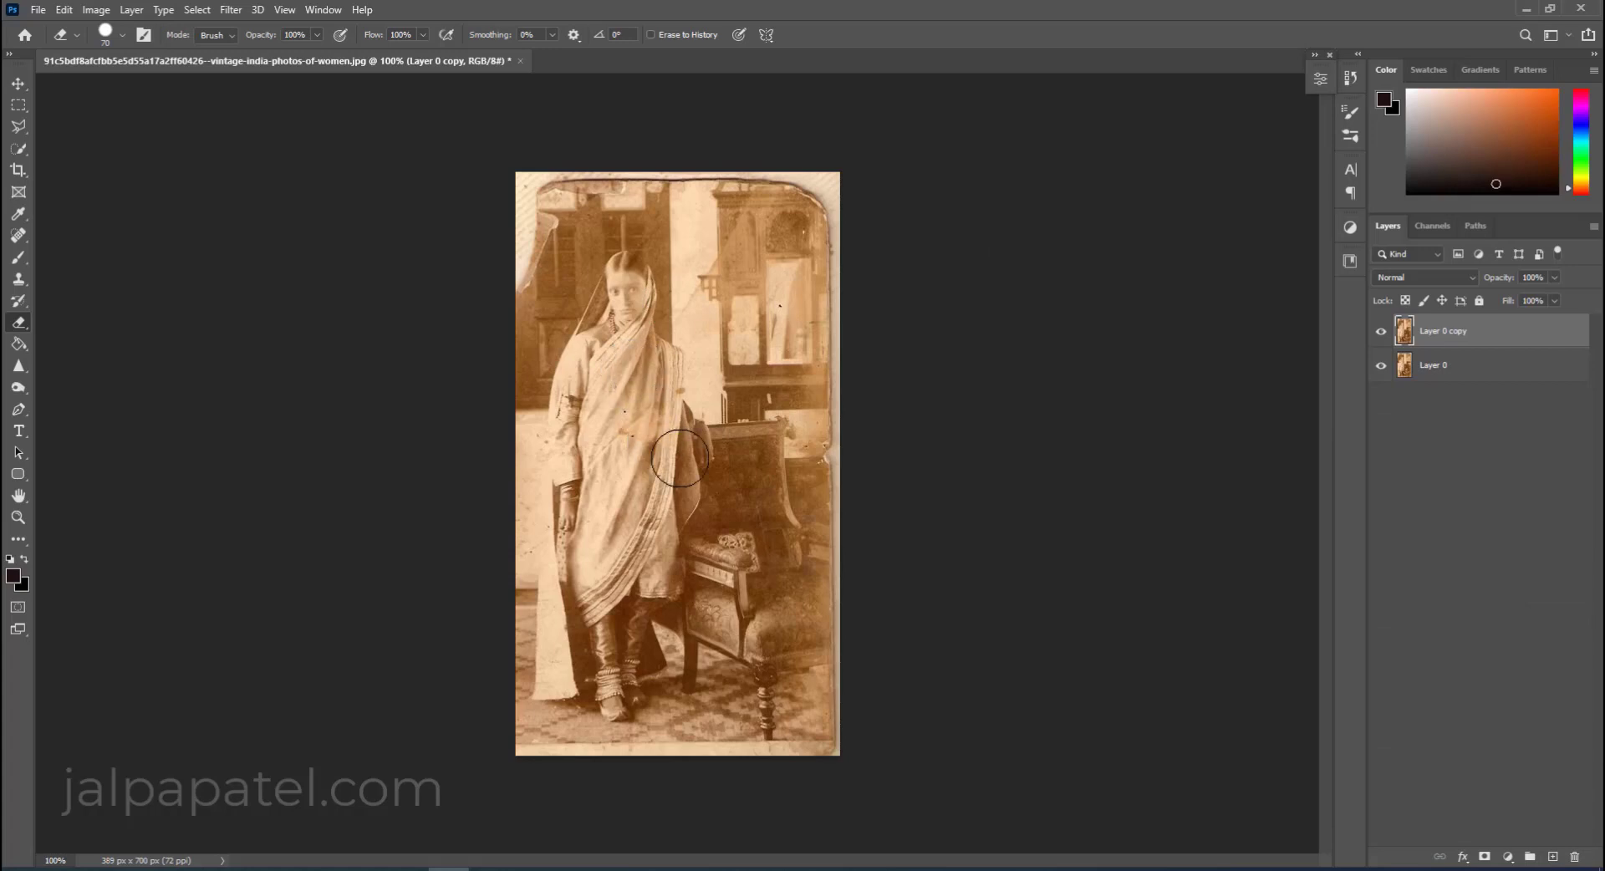
pyautogui.click(96, 10)
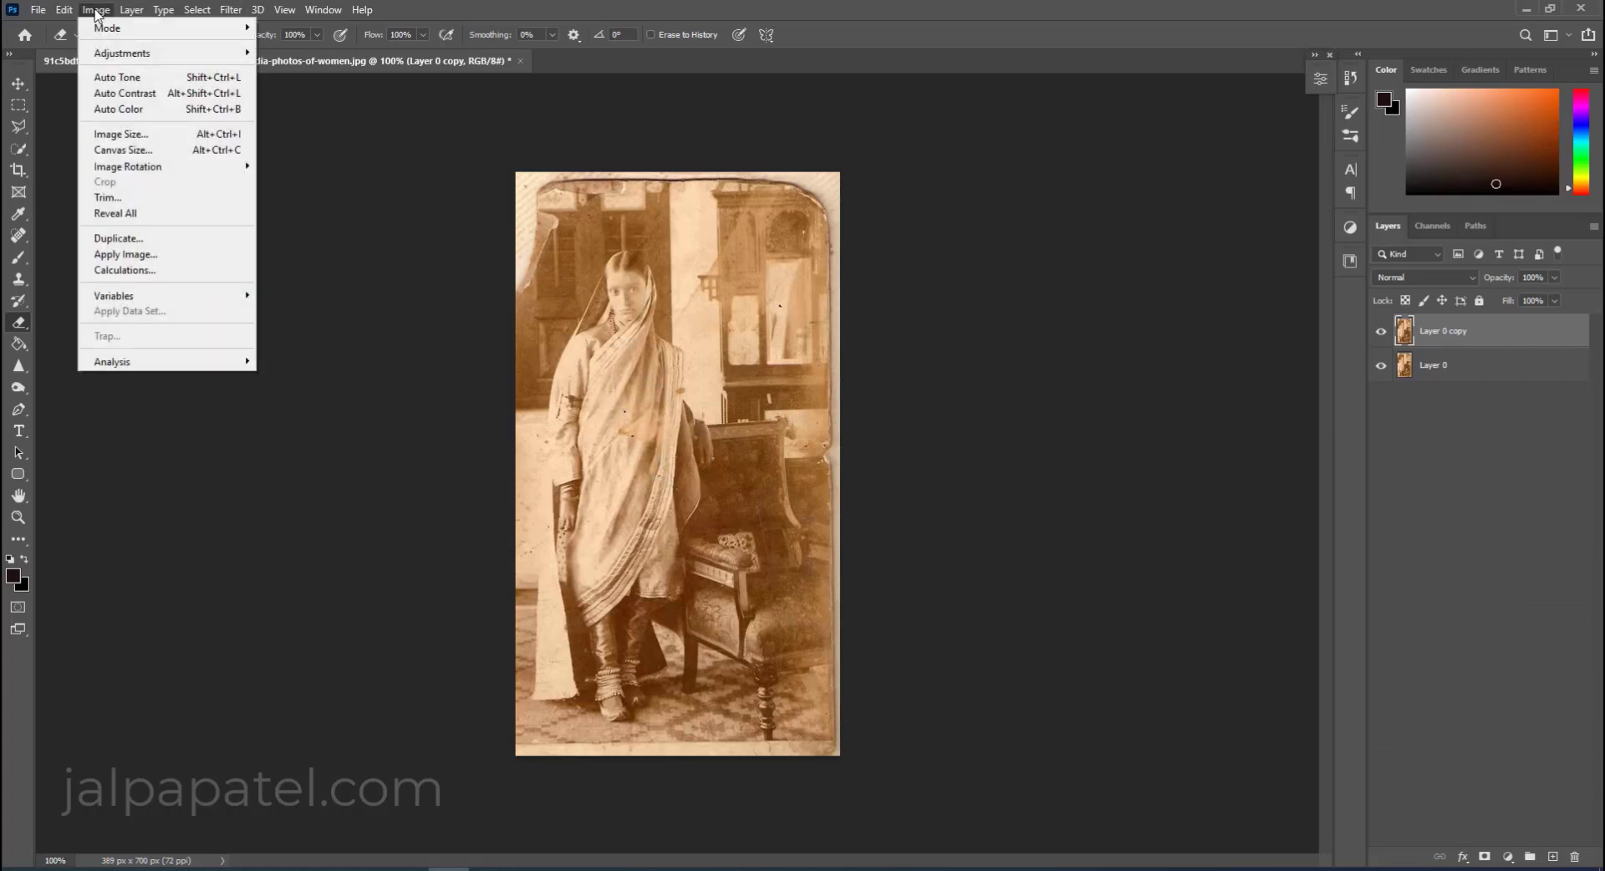
pyautogui.click(755, 268)
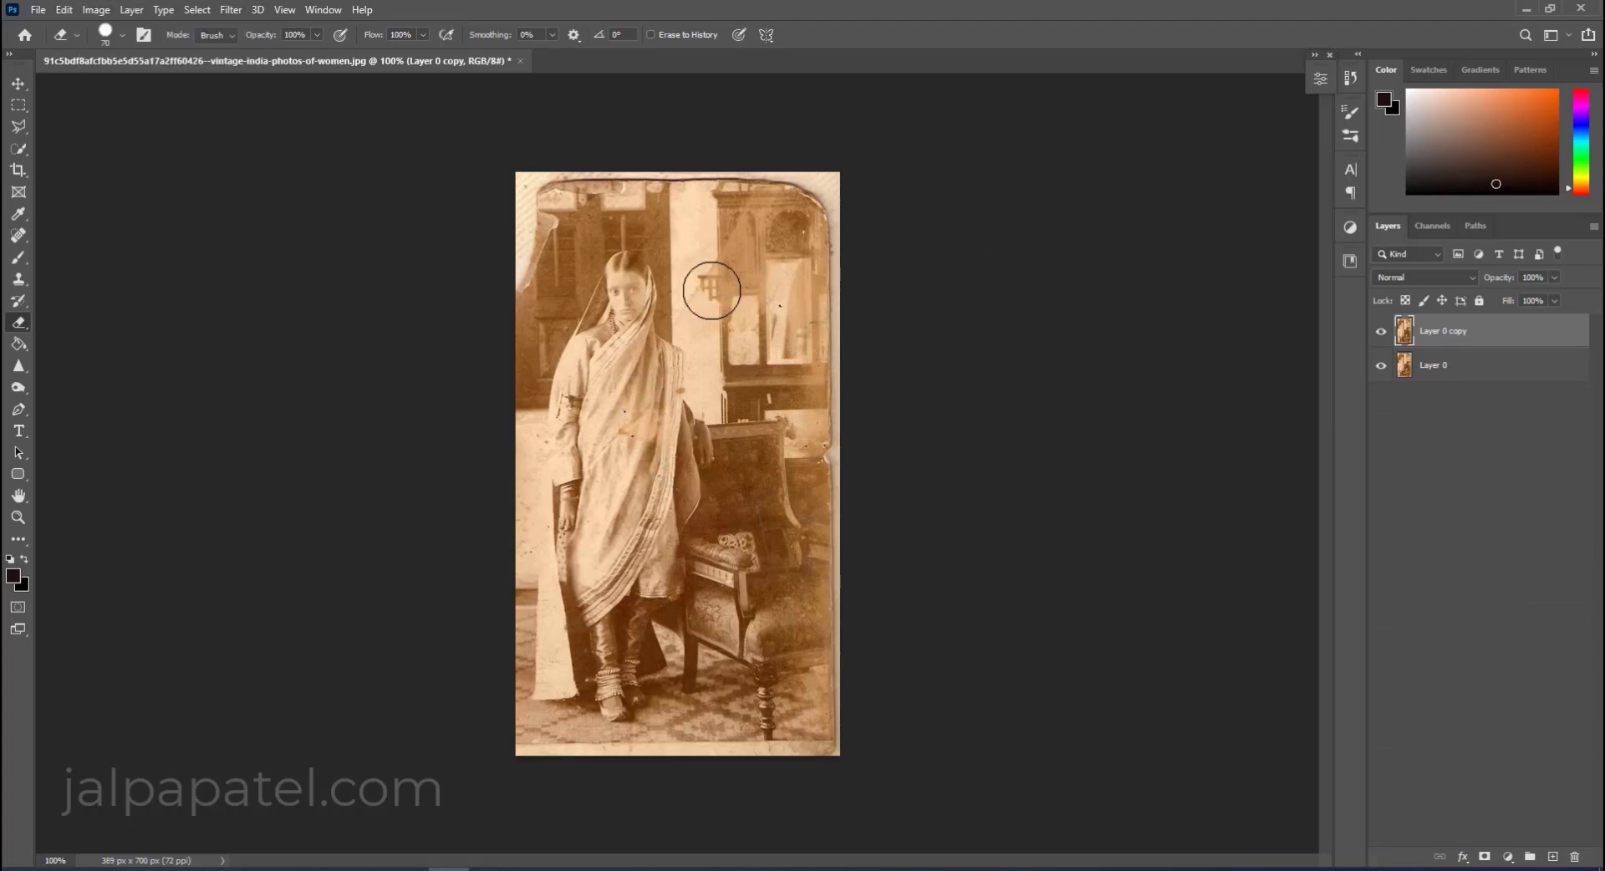
pyautogui.click(20, 281)
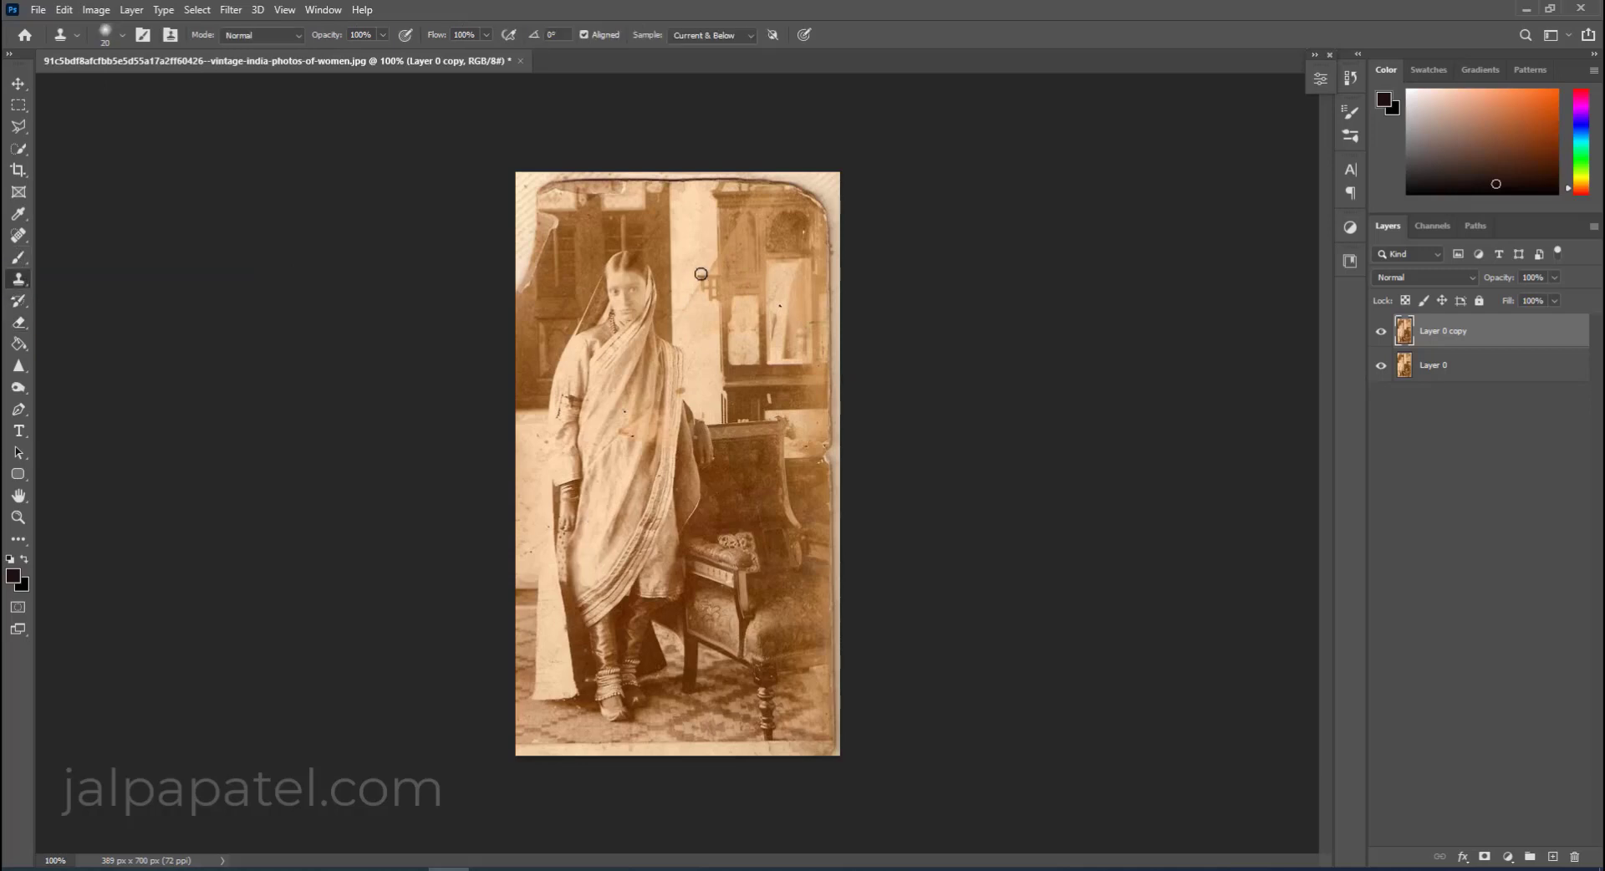
pyautogui.hotkey('ctrl', '+')
pyautogui.click(711, 262)
# Try a dark Brush stroke on the cabinet, undo it, and pick a light beige colour.
pyautogui.click(18, 256)
pyautogui.click(756, 199)
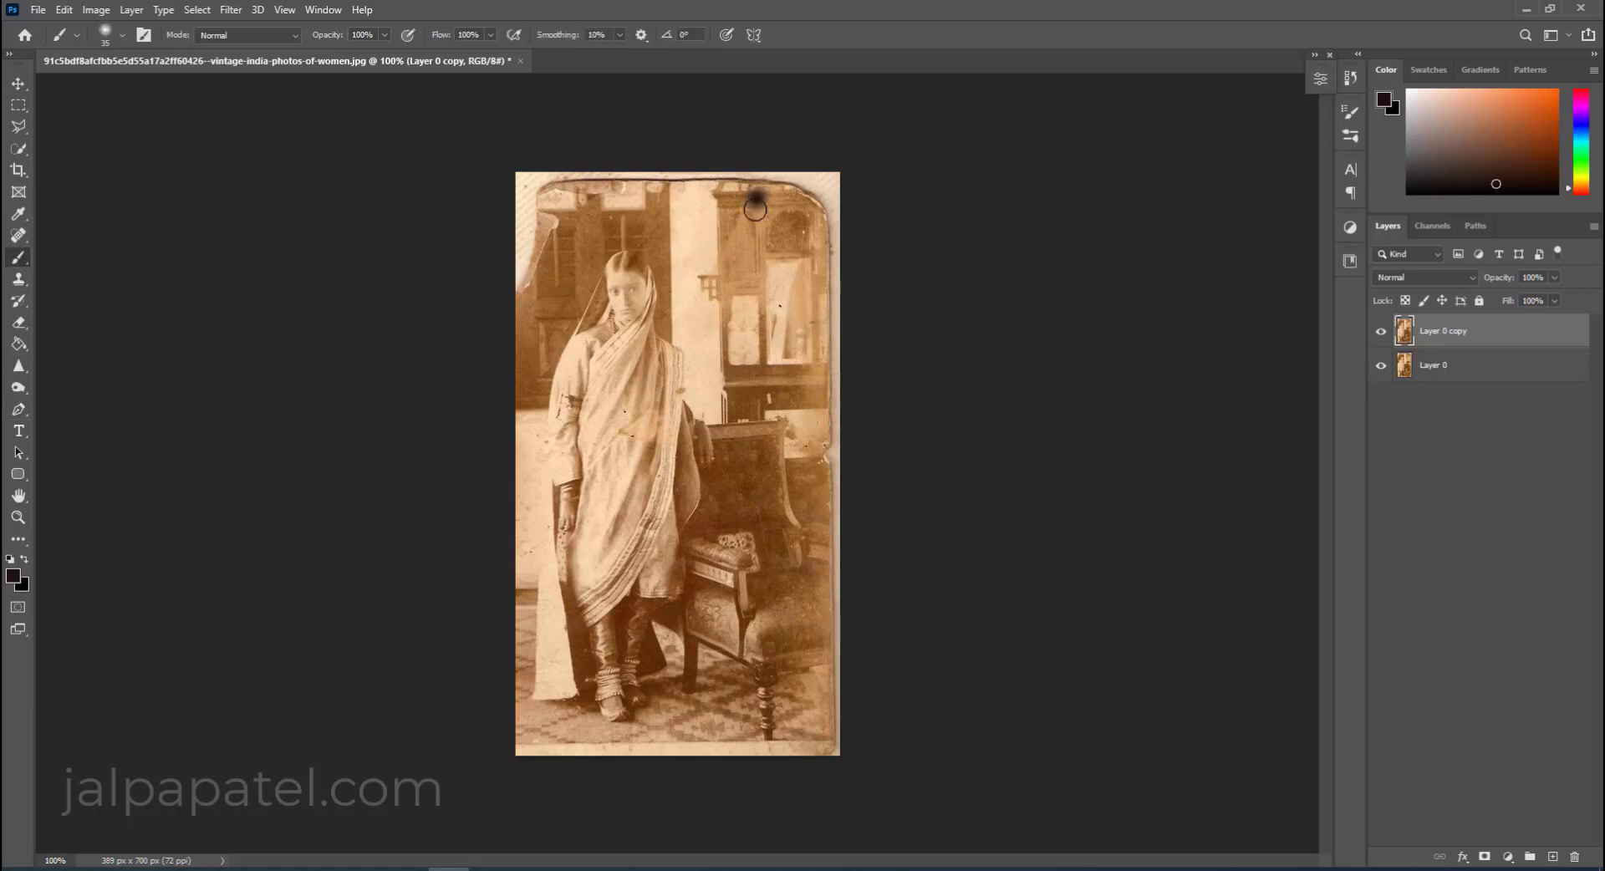
pyautogui.moveTo(754, 210)
pyautogui.mouseDown()
pyautogui.moveTo(721, 269)
pyautogui.moveTo(740, 277)
pyautogui.moveTo(774, 199)
pyautogui.mouseUp()
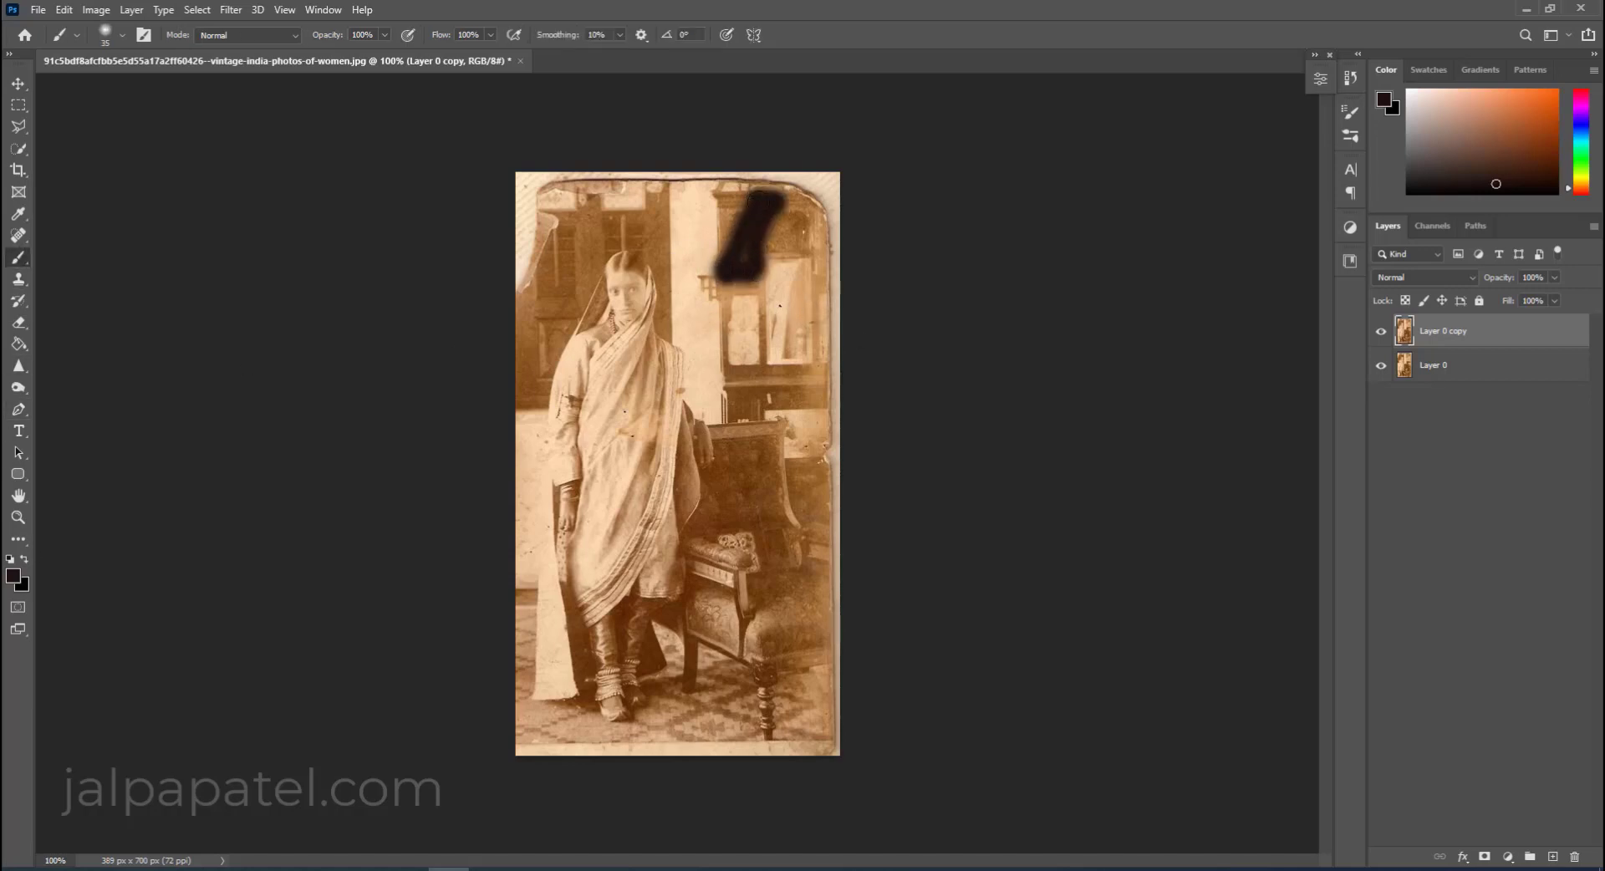
pyautogui.moveTo(744, 251); pyautogui.dragTo(719, 317)
pyautogui.hotkey('ctrl', 'z')
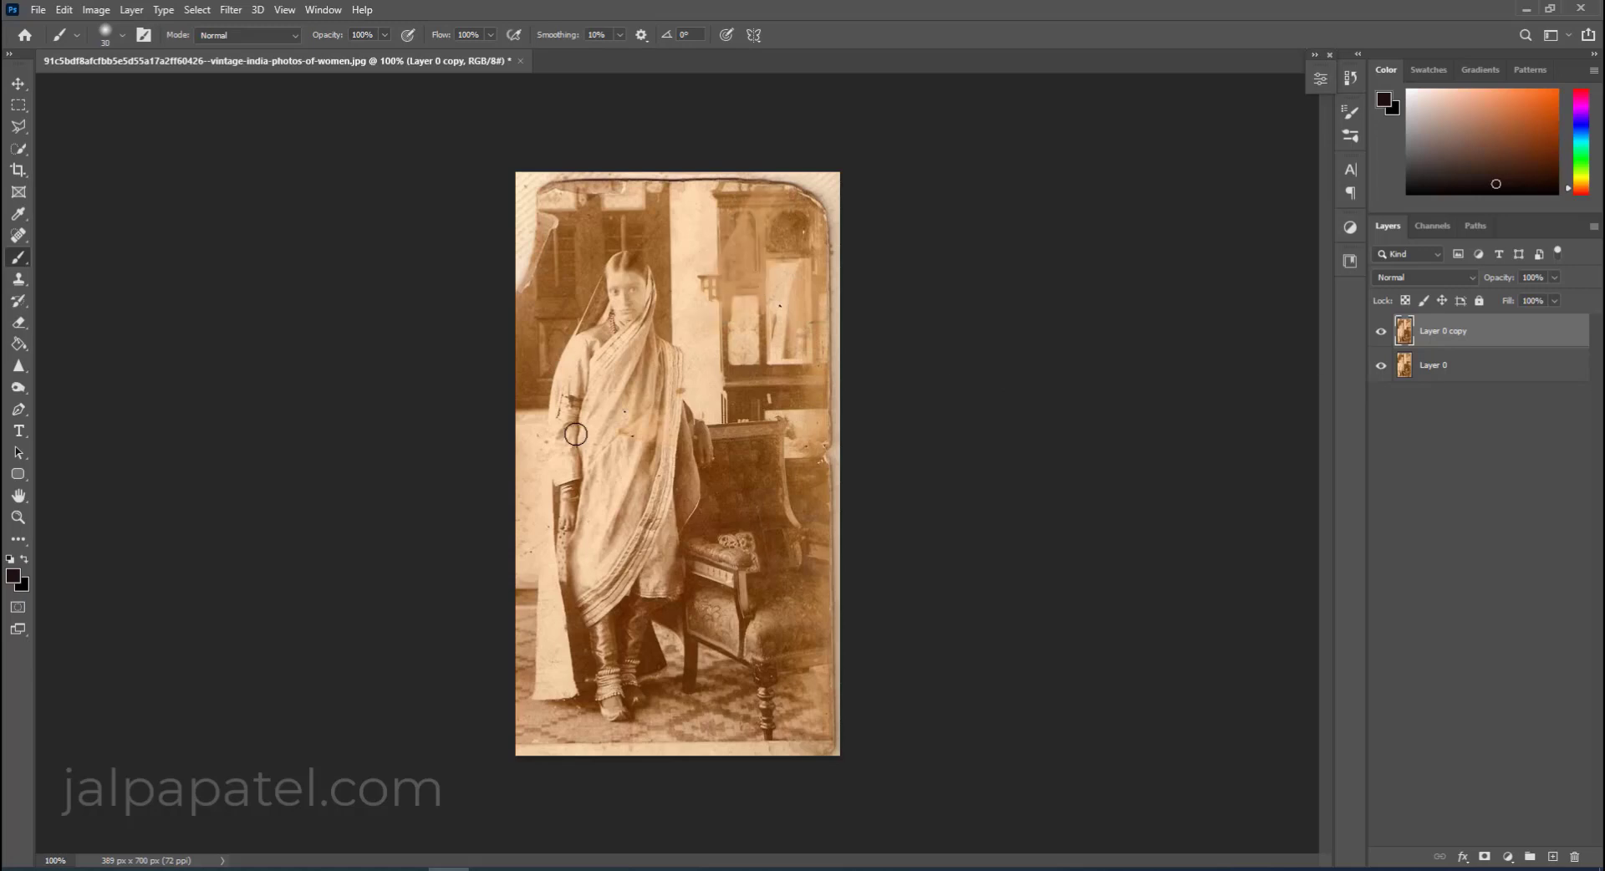
pyautogui.keyDown('alt'); pyautogui.click(575, 393); pyautogui.keyUp('alt')
# Clone lighter fabric over the dark marks on her arm and the speck on the sari.
pyautogui.press('s')
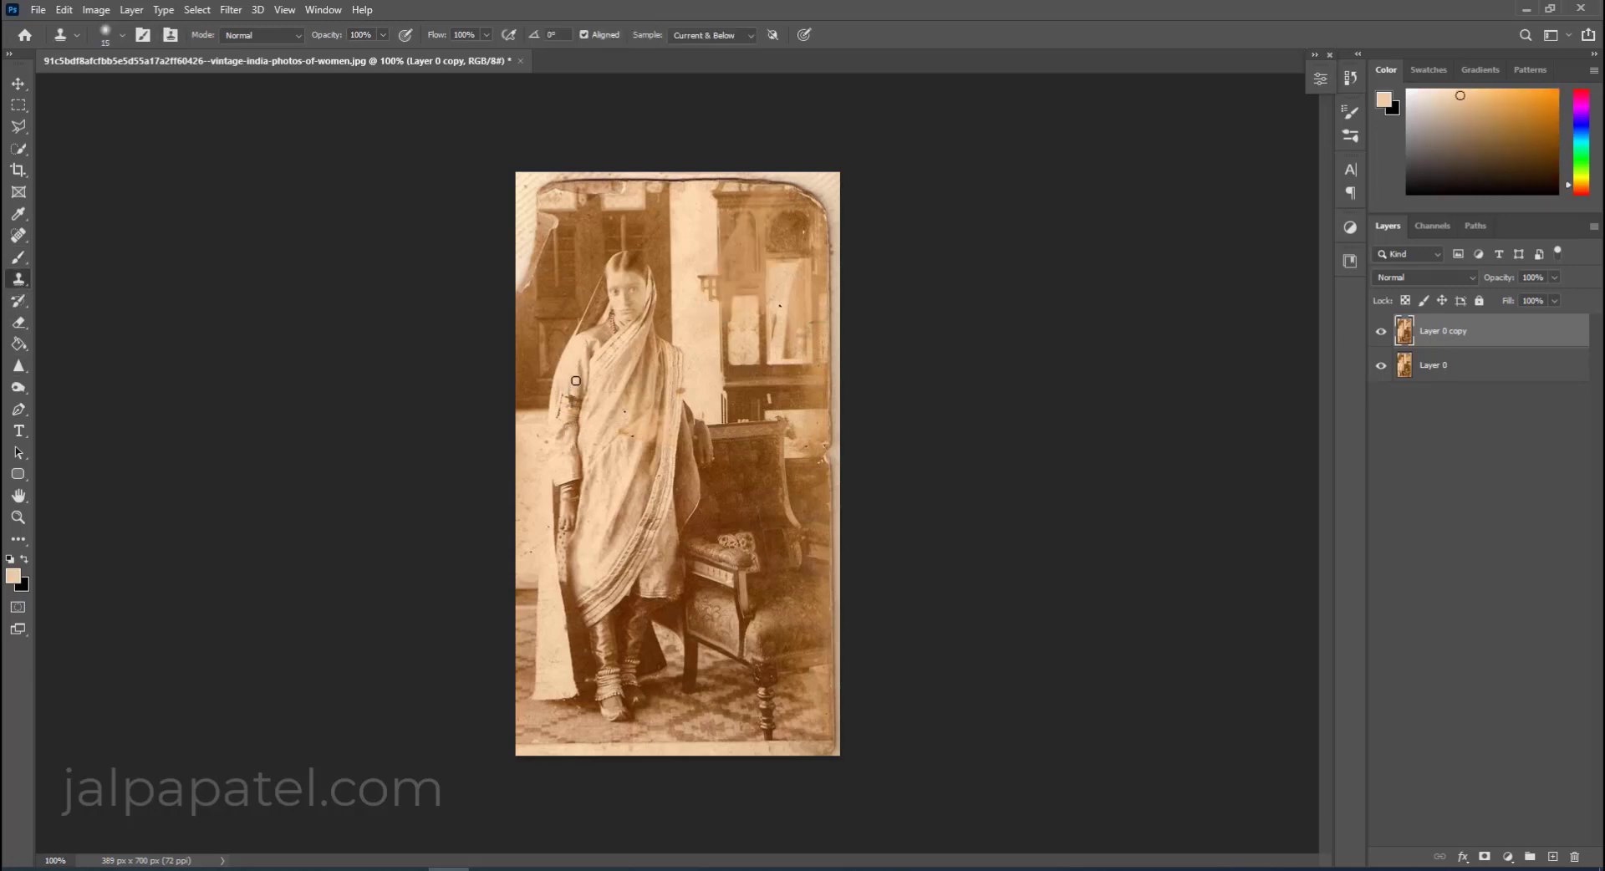
pyautogui.moveTo(575, 381); pyautogui.dragTo(560, 416)
pyautogui.click(627, 410)
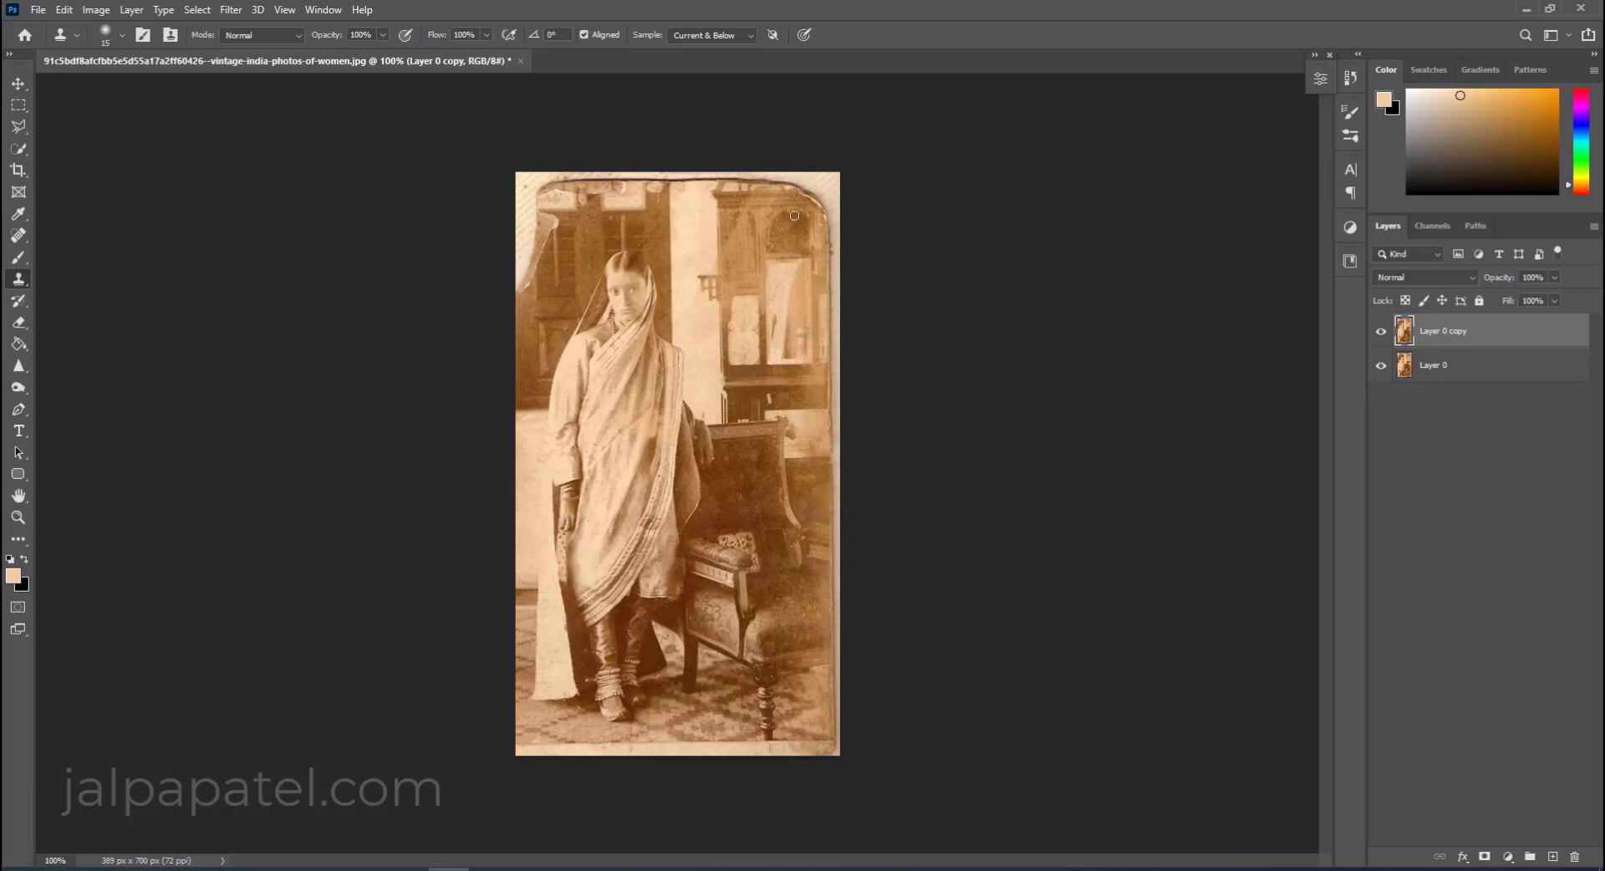
# Patch the damage along the photo's left edge with a 20-30 px clone brush.
pyautogui.press(']')
pyautogui.press(']')
pyautogui.press(']')
pyautogui.keyDown('alt'); pyautogui.click(518, 375); pyautogui.keyUp('alt')
pyautogui.moveTo(519, 283); pyautogui.dragTo(524, 201)
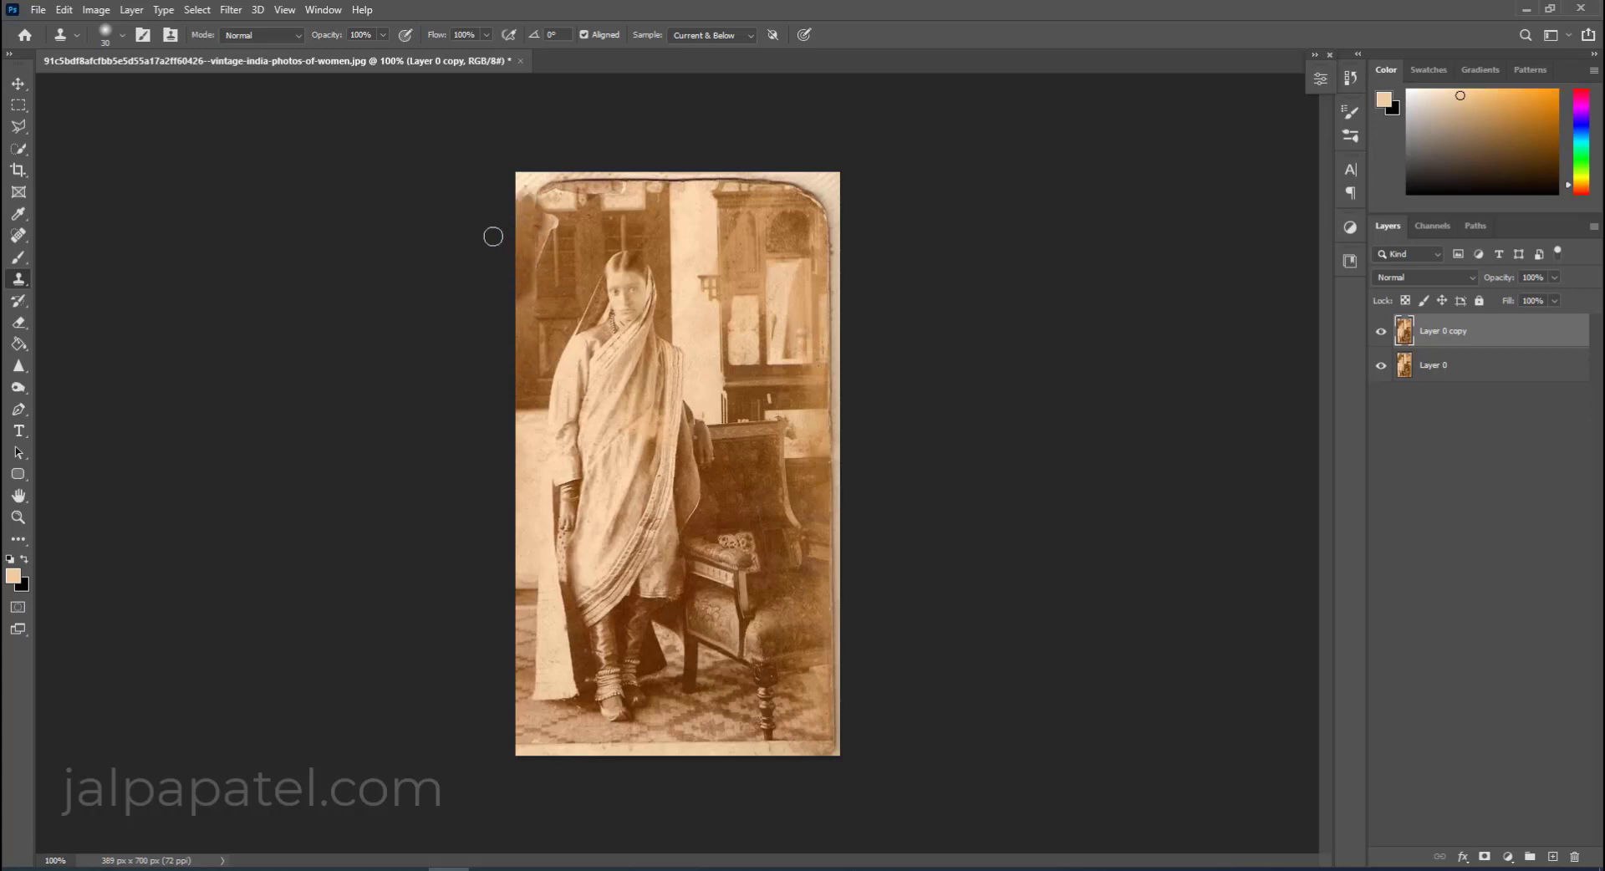
pyautogui.keyDown('alt'); pyautogui.click(543, 263); pyautogui.keyUp('alt')
pyautogui.moveTo(541, 252); pyautogui.dragTo(547, 216)
pyautogui.press('[')
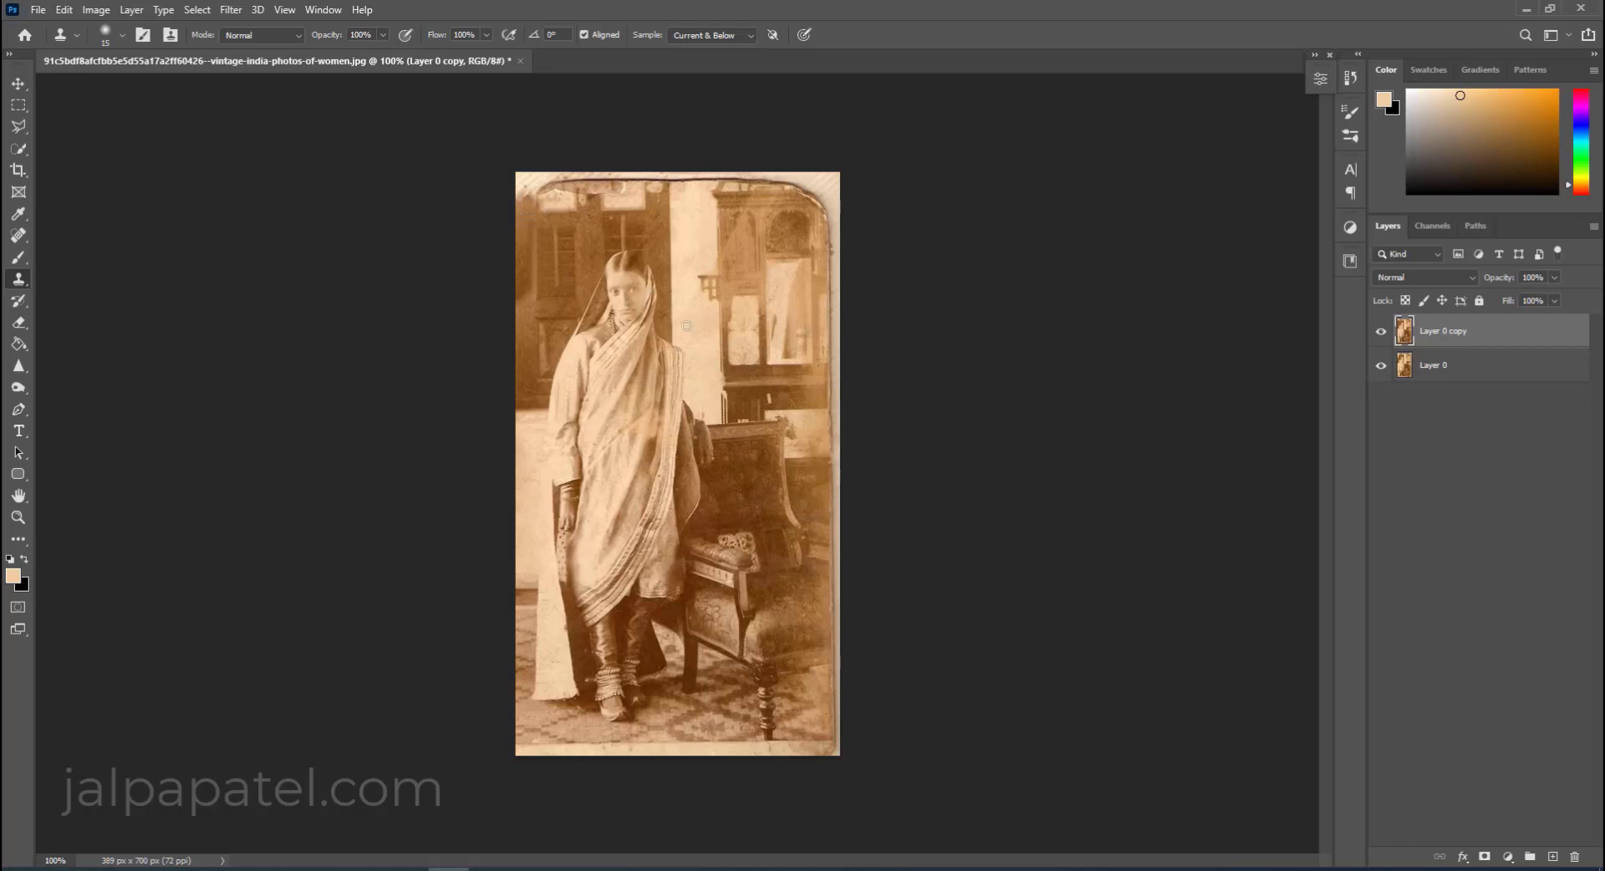
pyautogui.moveTo(530, 205); pyautogui.dragTo(530, 187)
pyautogui.press(']')
pyautogui.moveTo(536, 374)
pyautogui.mouseDown()
pyautogui.moveTo(515, 308)
pyautogui.moveTo(523, 333)
pyautogui.mouseUp()
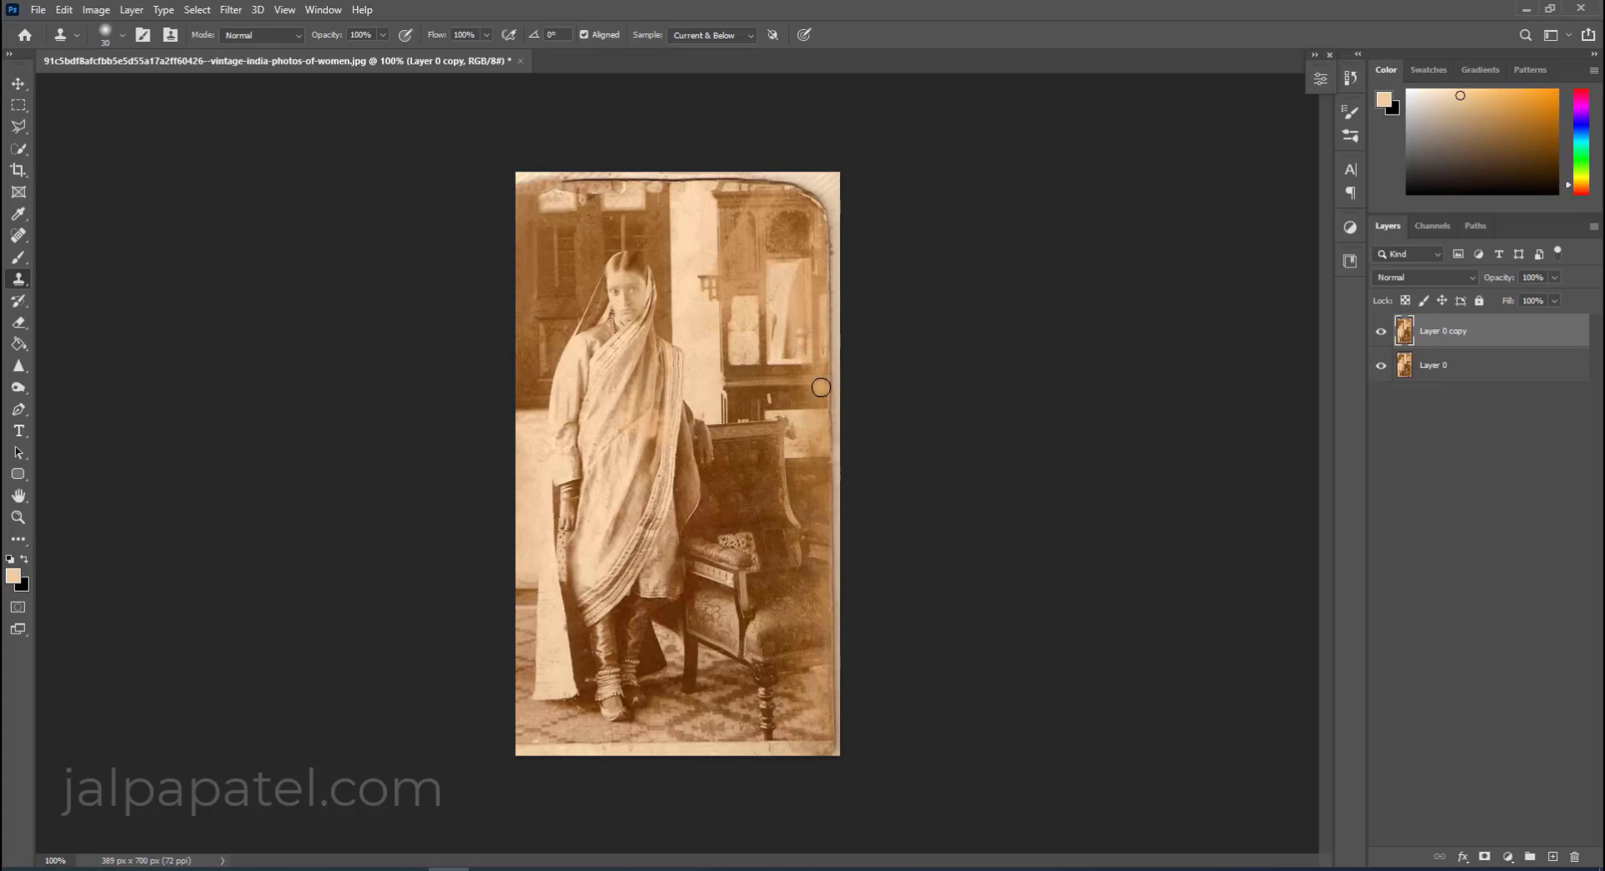
# Scale the retouched layer up to about 104.27% with Free Transform.
pyautogui.hotkey('ctrl', 't')
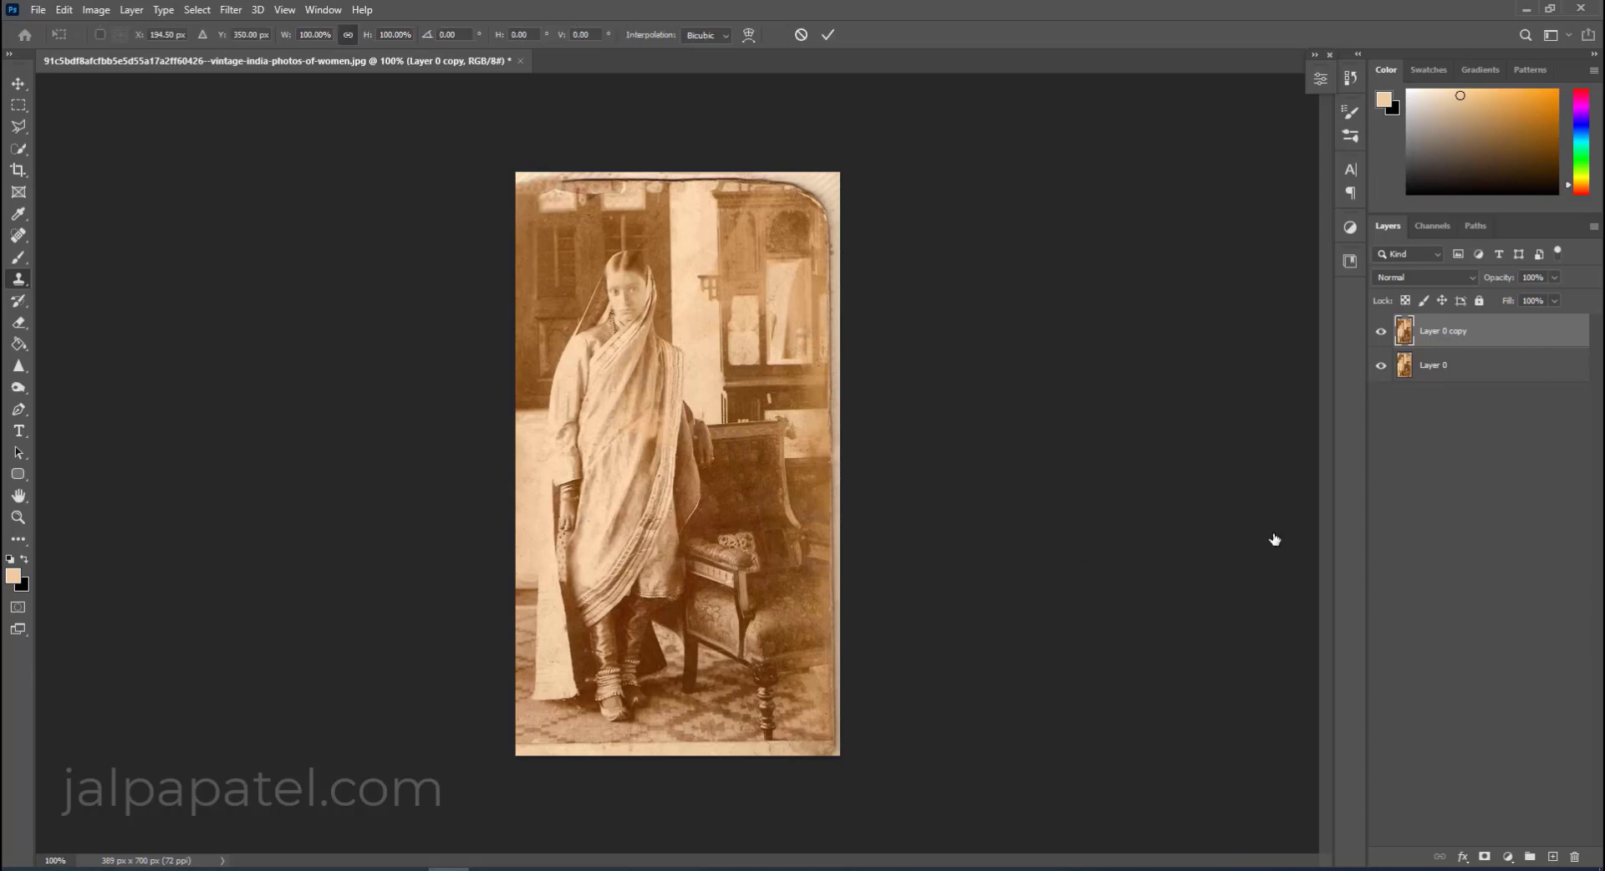
pyautogui.moveTo(840, 756); pyautogui.dragTo(806, 704)
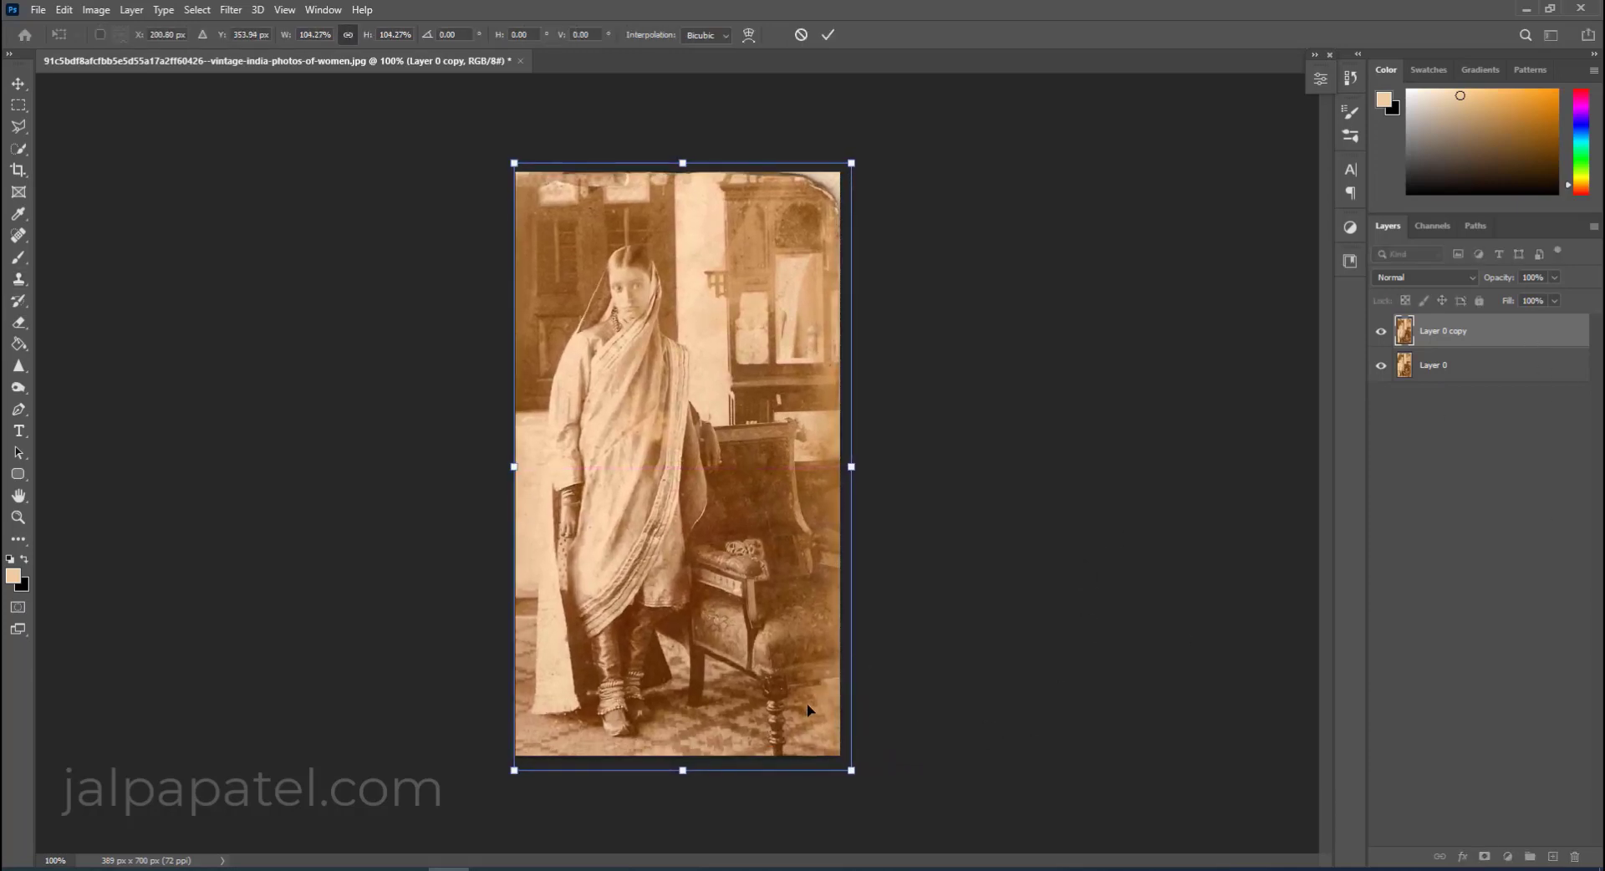
pyautogui.press('Return')
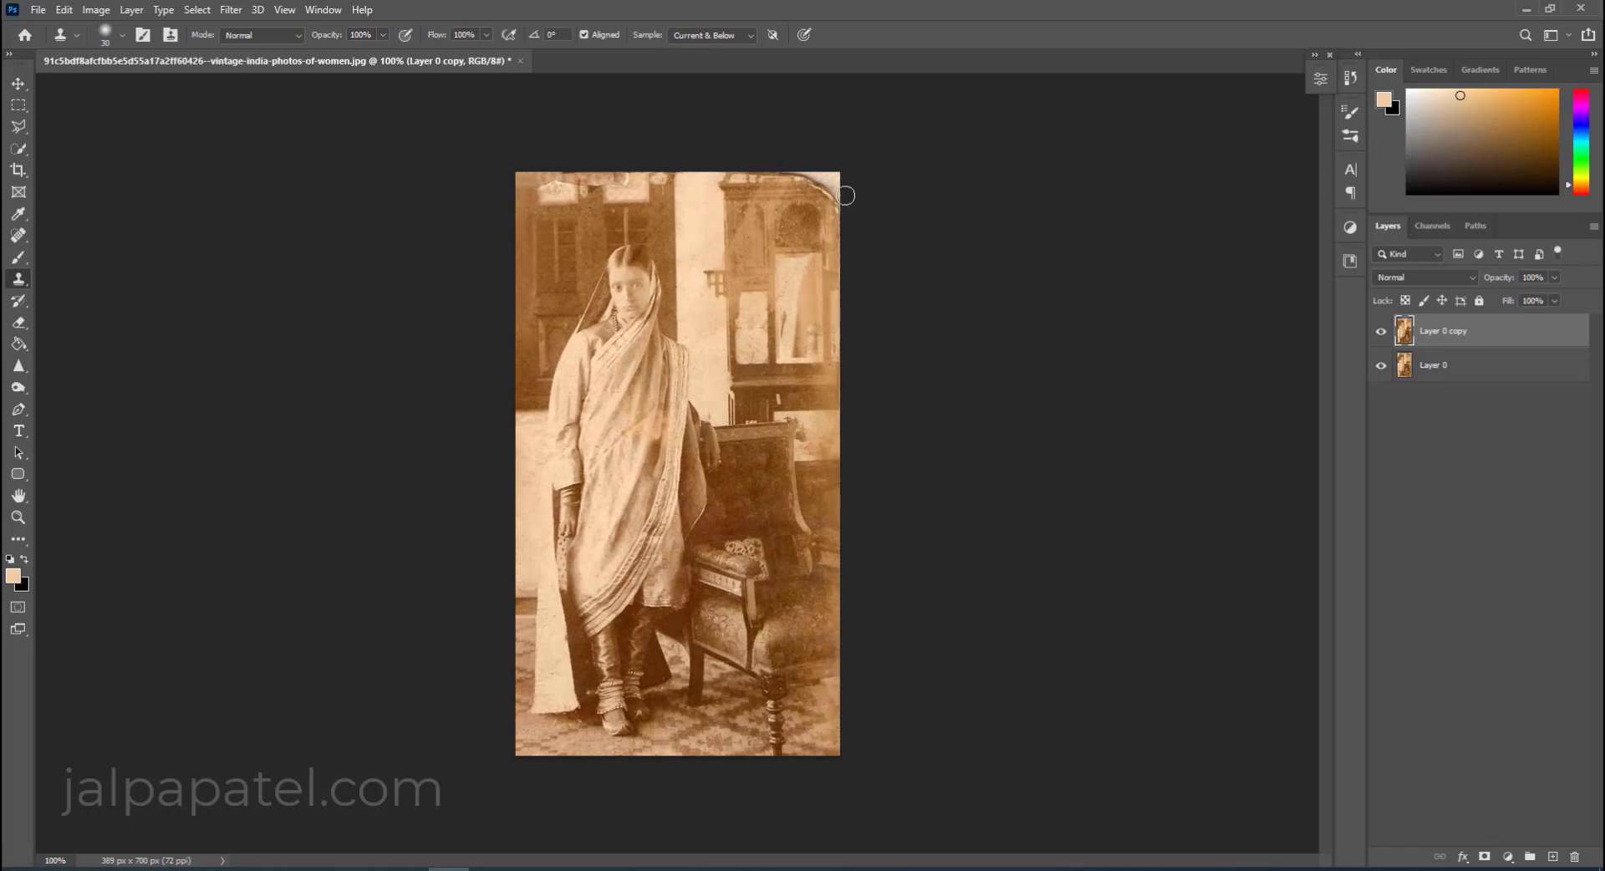
# Patch the torn top-right corner and nearby cabinet with cloned texture using a 25 px brush.
pyautogui.moveTo(784, 185); pyautogui.dragTo(836, 186)
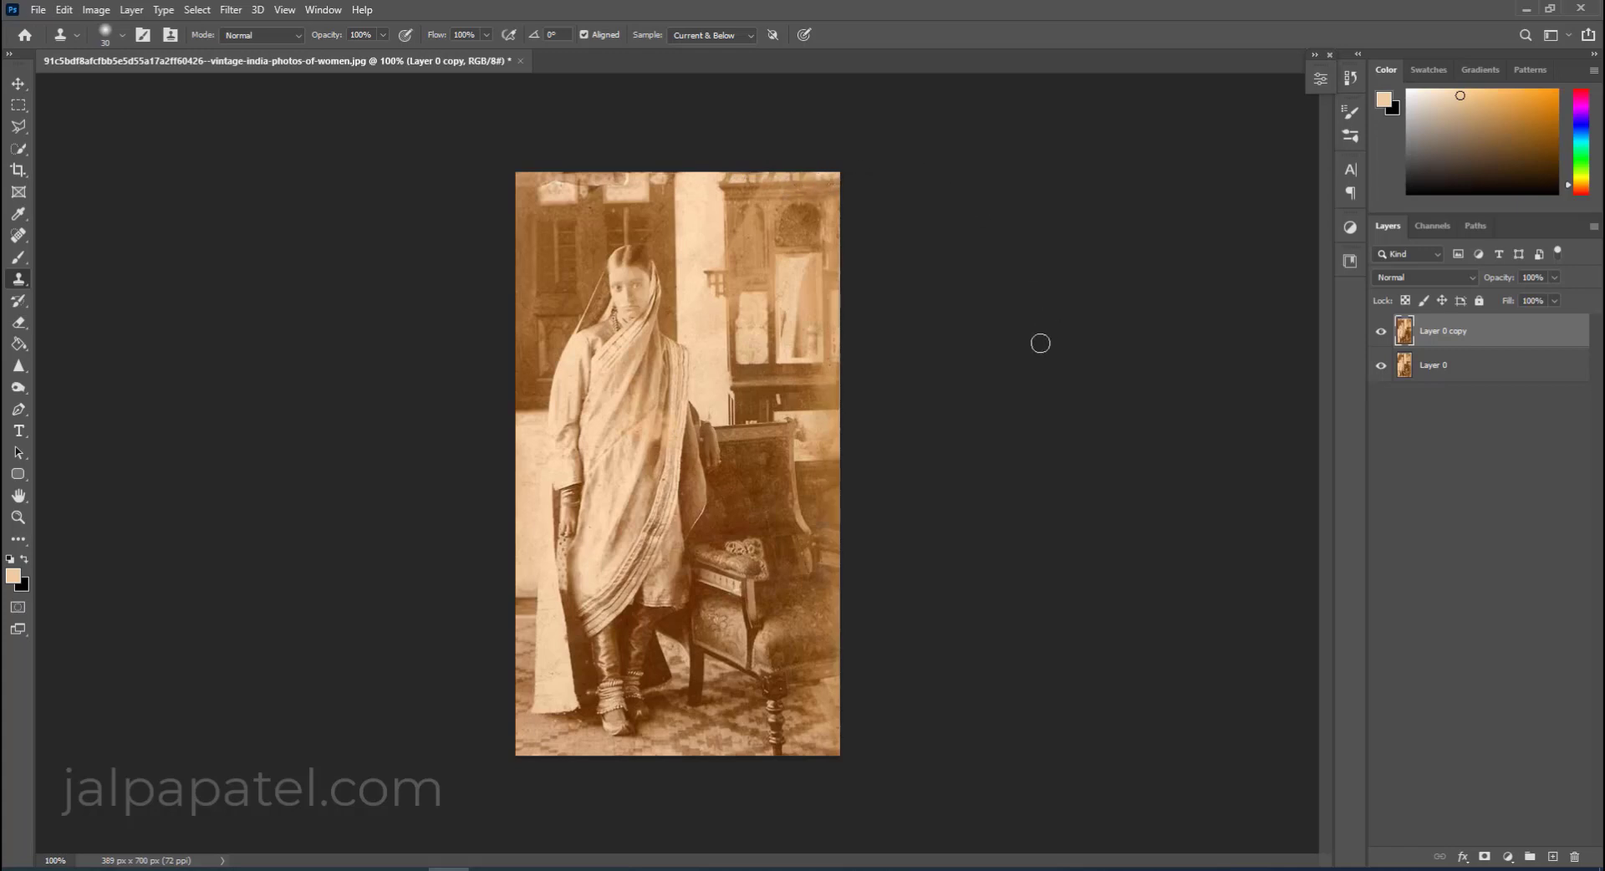
pyautogui.press('[')
pyautogui.moveTo(732, 239)
pyautogui.mouseDown()
pyautogui.moveTo(694, 324)
pyautogui.moveTo(712, 334)
pyautogui.mouseUp()
pyautogui.keyDown('alt'); pyautogui.click(787, 281); pyautogui.keyUp('alt')
# Set the foreground colour to dark brown #835017, sampled from the photo.
pyautogui.click(13, 576)
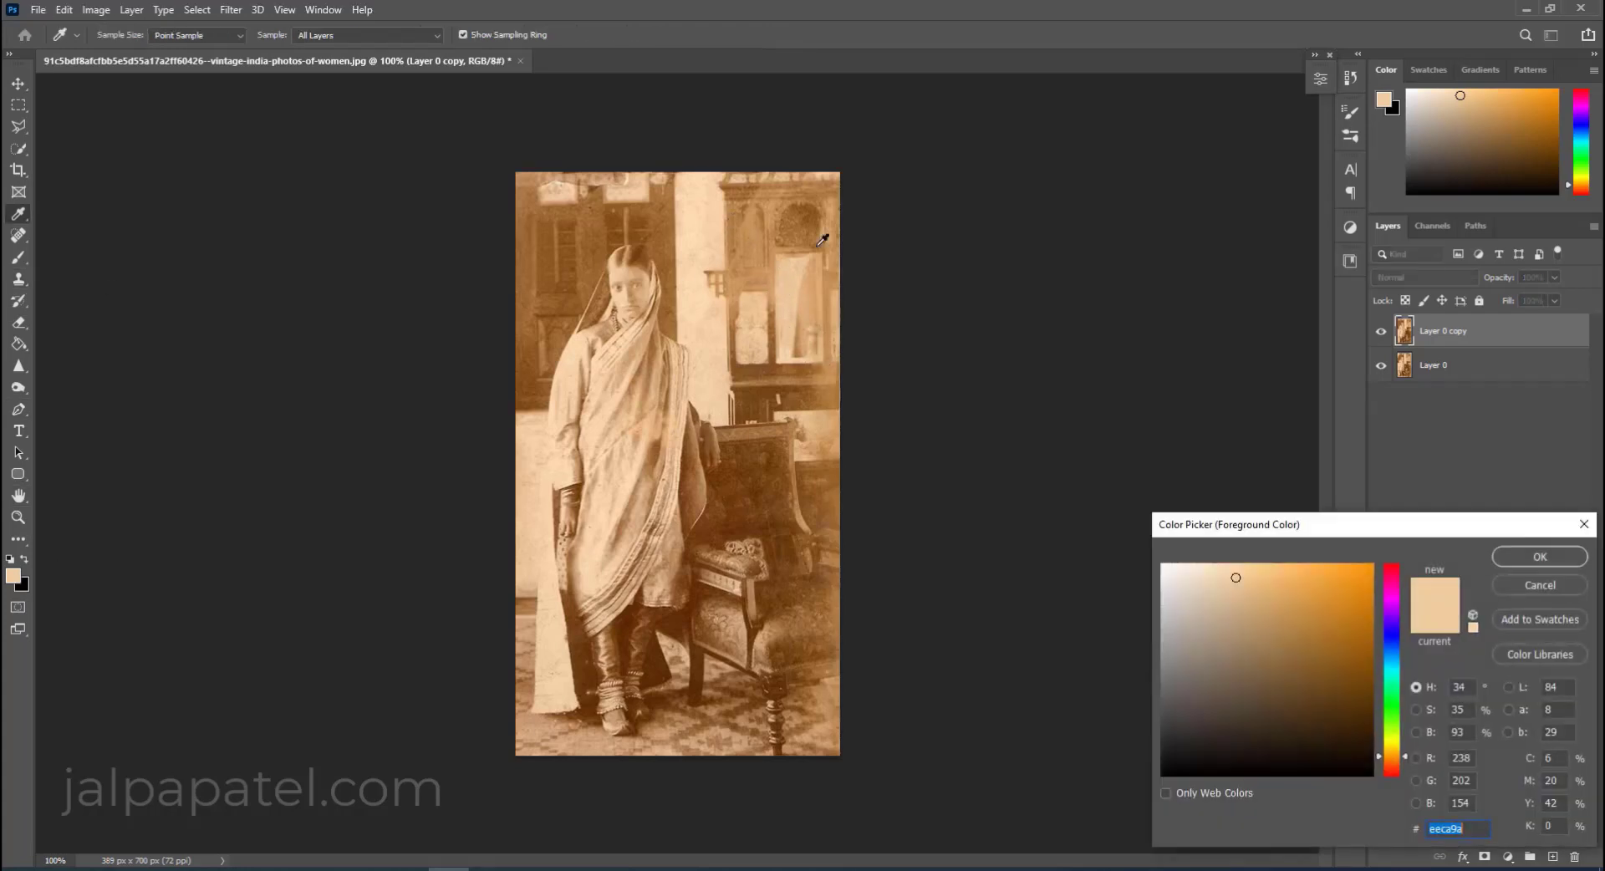
pyautogui.click(826, 213)
pyautogui.click(649, 193)
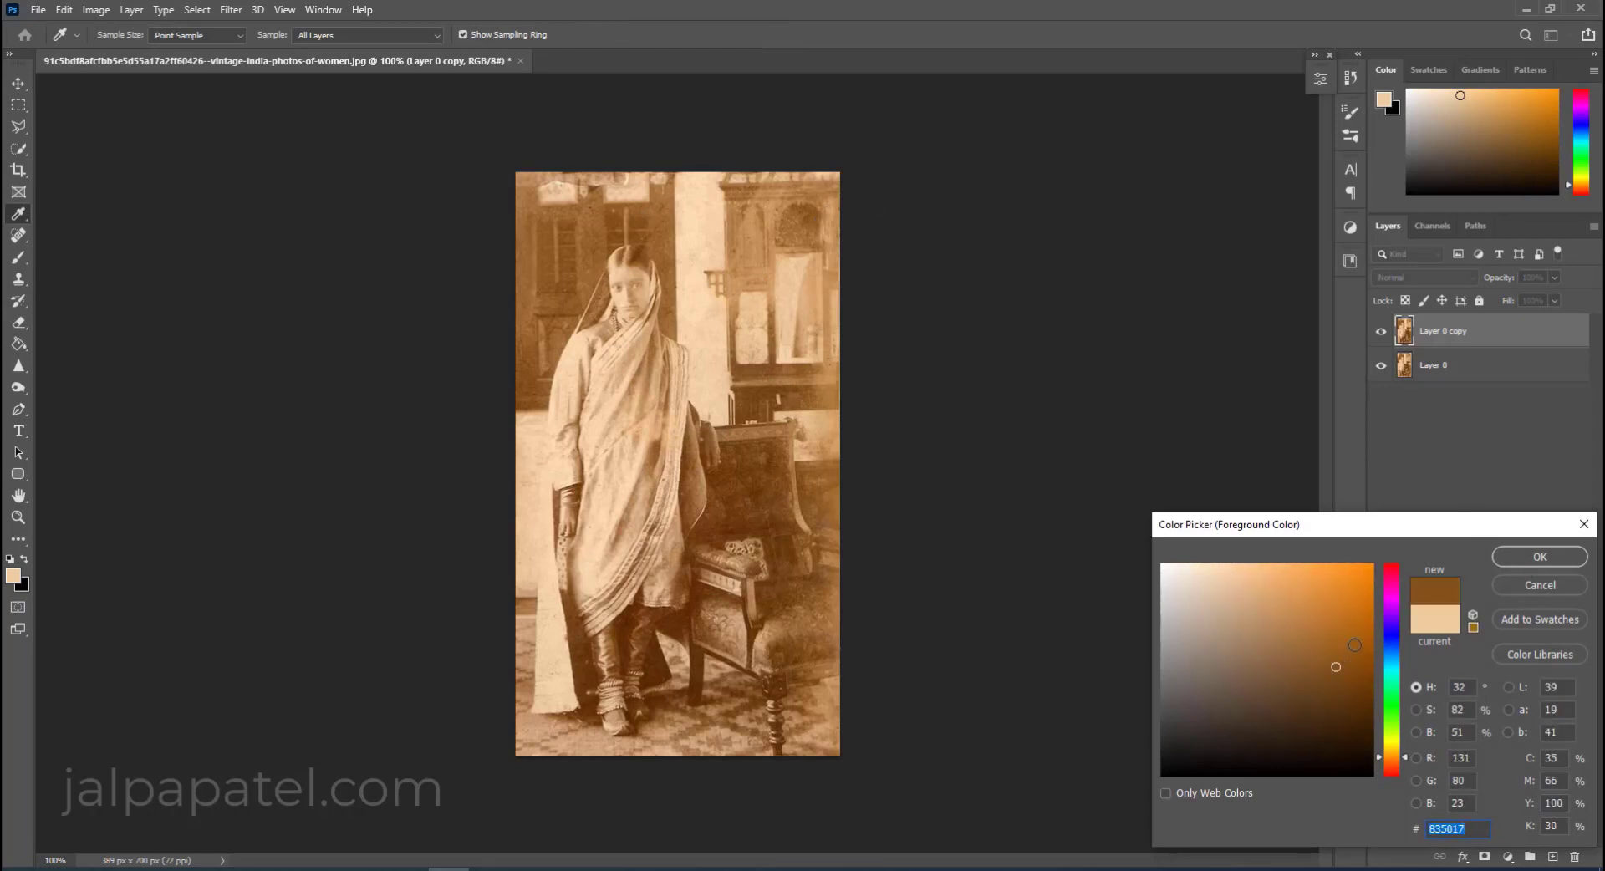
pyautogui.click(1540, 557)
# Brush a dark brown stroke across the top-right on a new layer at 32% opacity.
pyautogui.click(1552, 857)
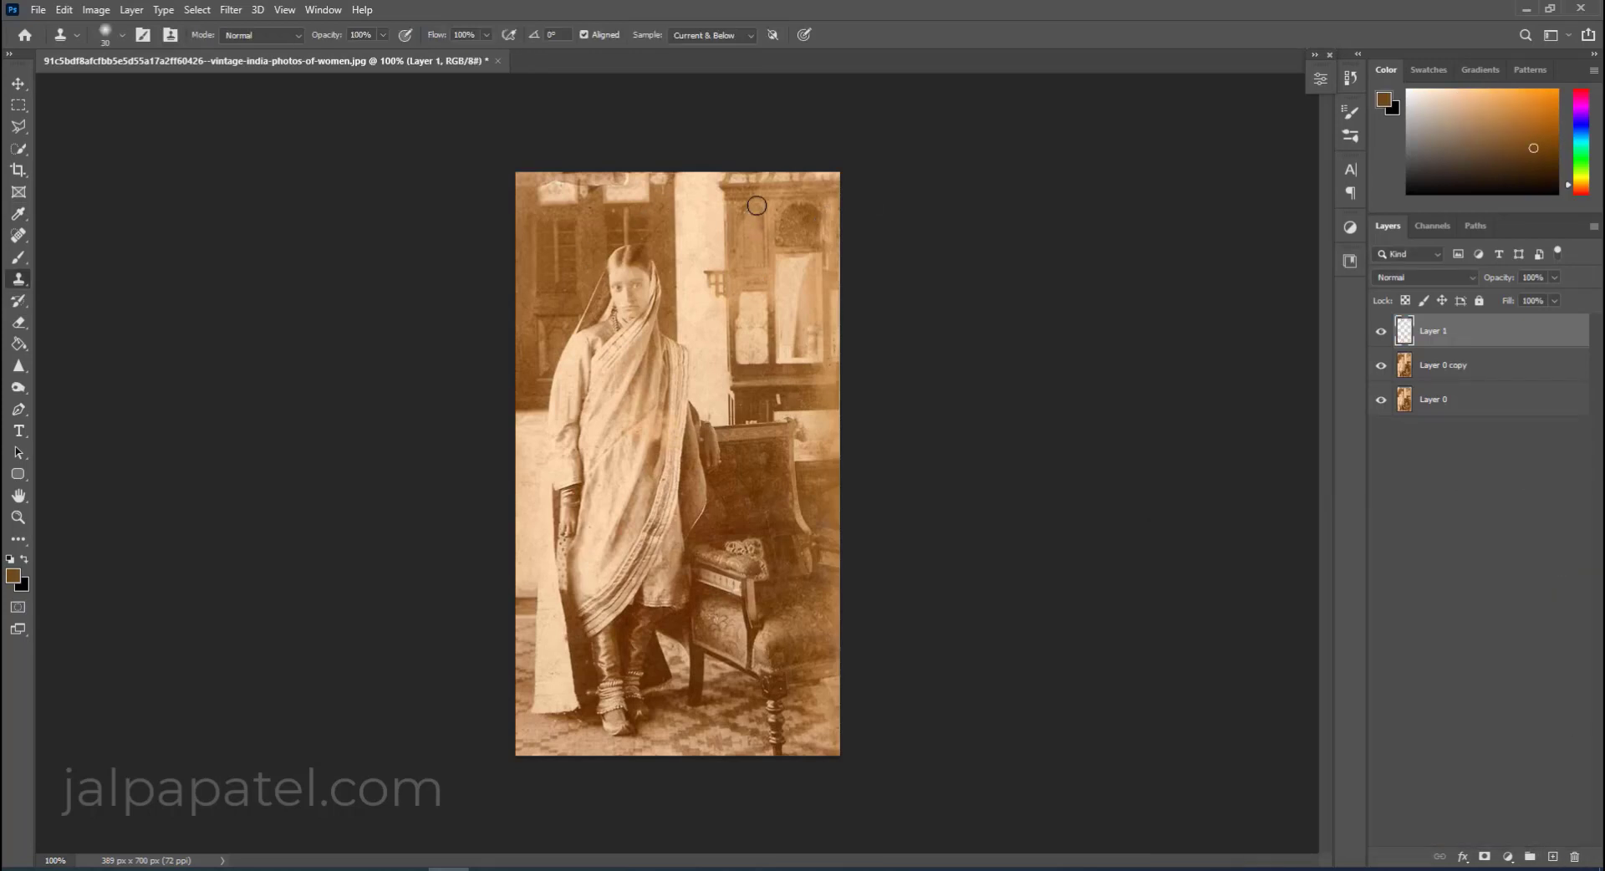
pyautogui.press('b')
pyautogui.moveTo(756, 201)
pyautogui.mouseDown()
pyautogui.moveTo(831, 194)
pyautogui.moveTo(764, 284)
pyautogui.mouseUp()
pyautogui.moveTo(1491, 298); pyautogui.dragTo(1501, 292)
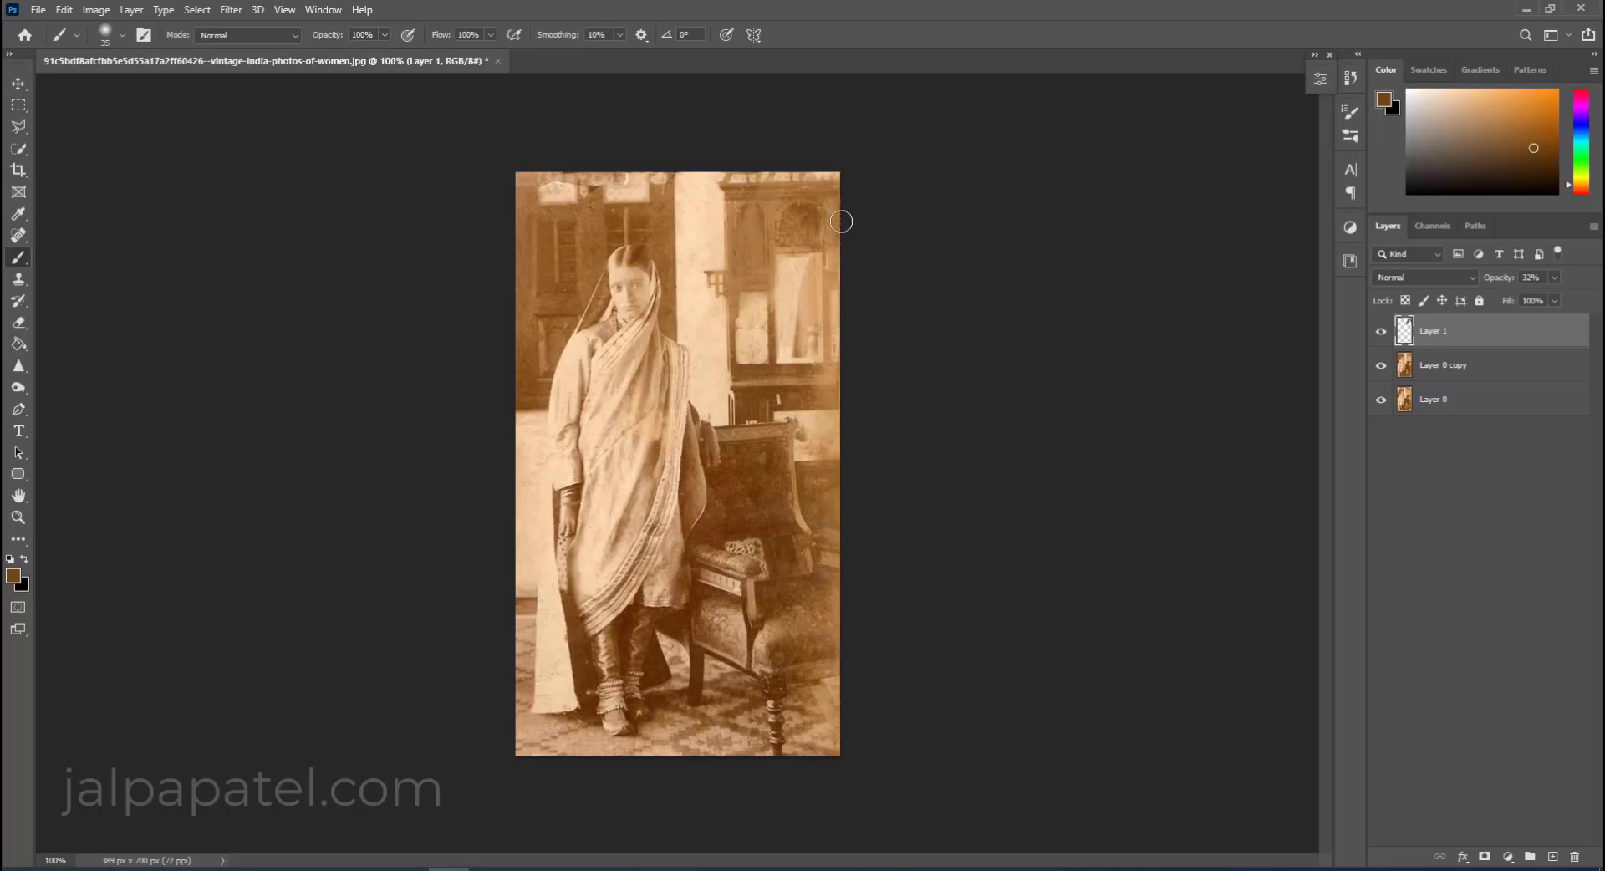
# Soften it with a soft round Eraser tip, check the photo, and reselect Layer 0 copy.
pyautogui.press('e')
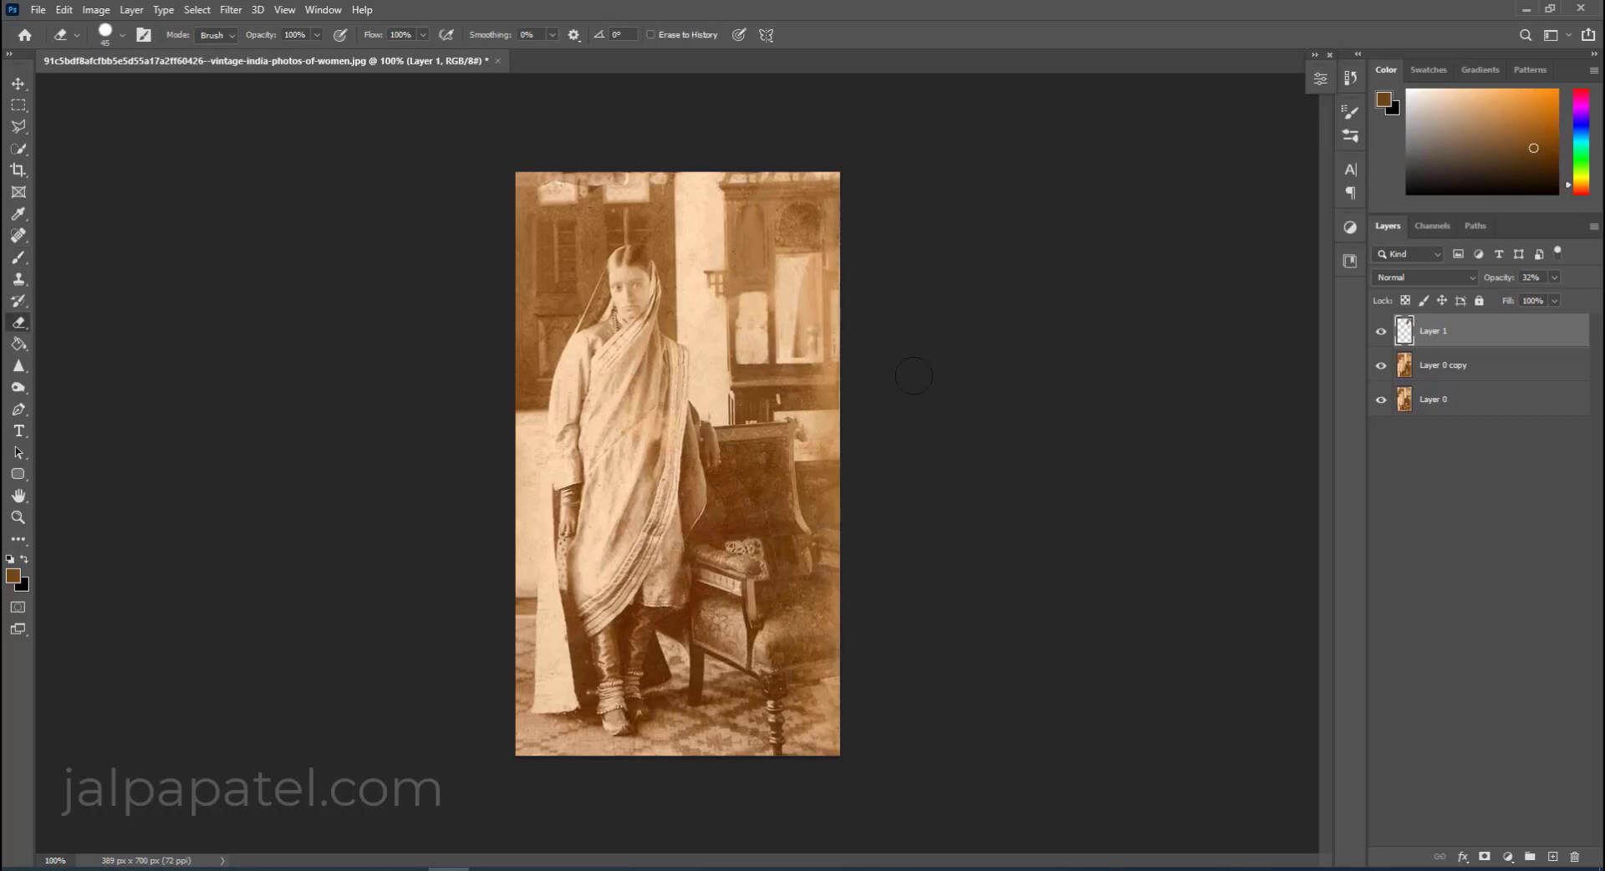
pyautogui.rightClick(743, 342)
pyautogui.click(858, 483)
pyautogui.click(938, 305)
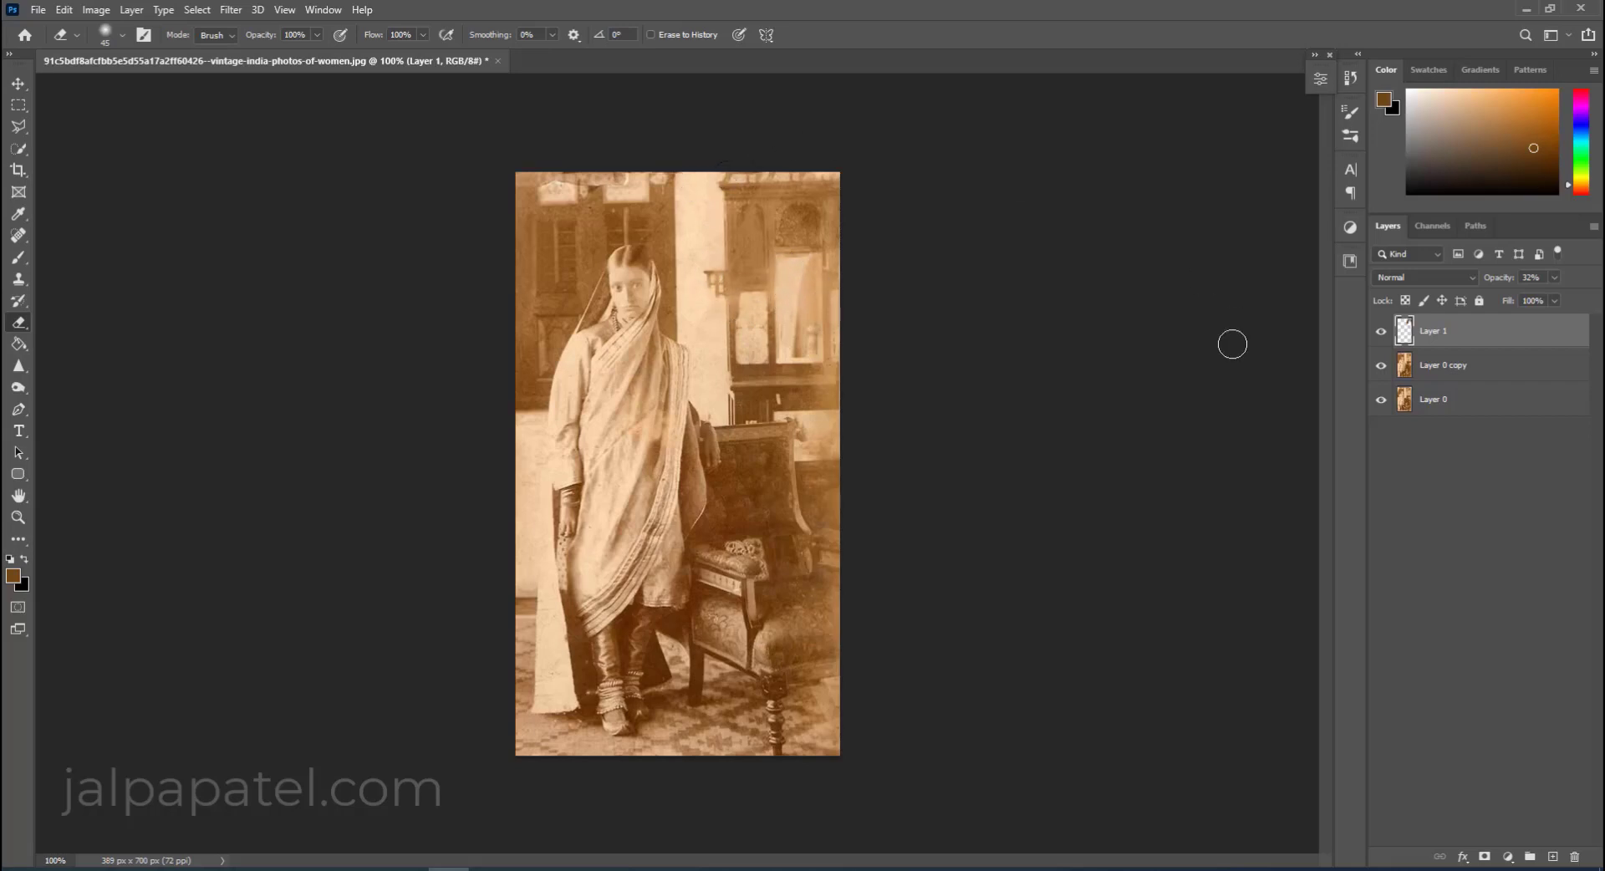
pyautogui.hotkey('ctrl', '-')
pyautogui.hotkey('ctrl', '+')
pyautogui.hotkey('alt', '[')
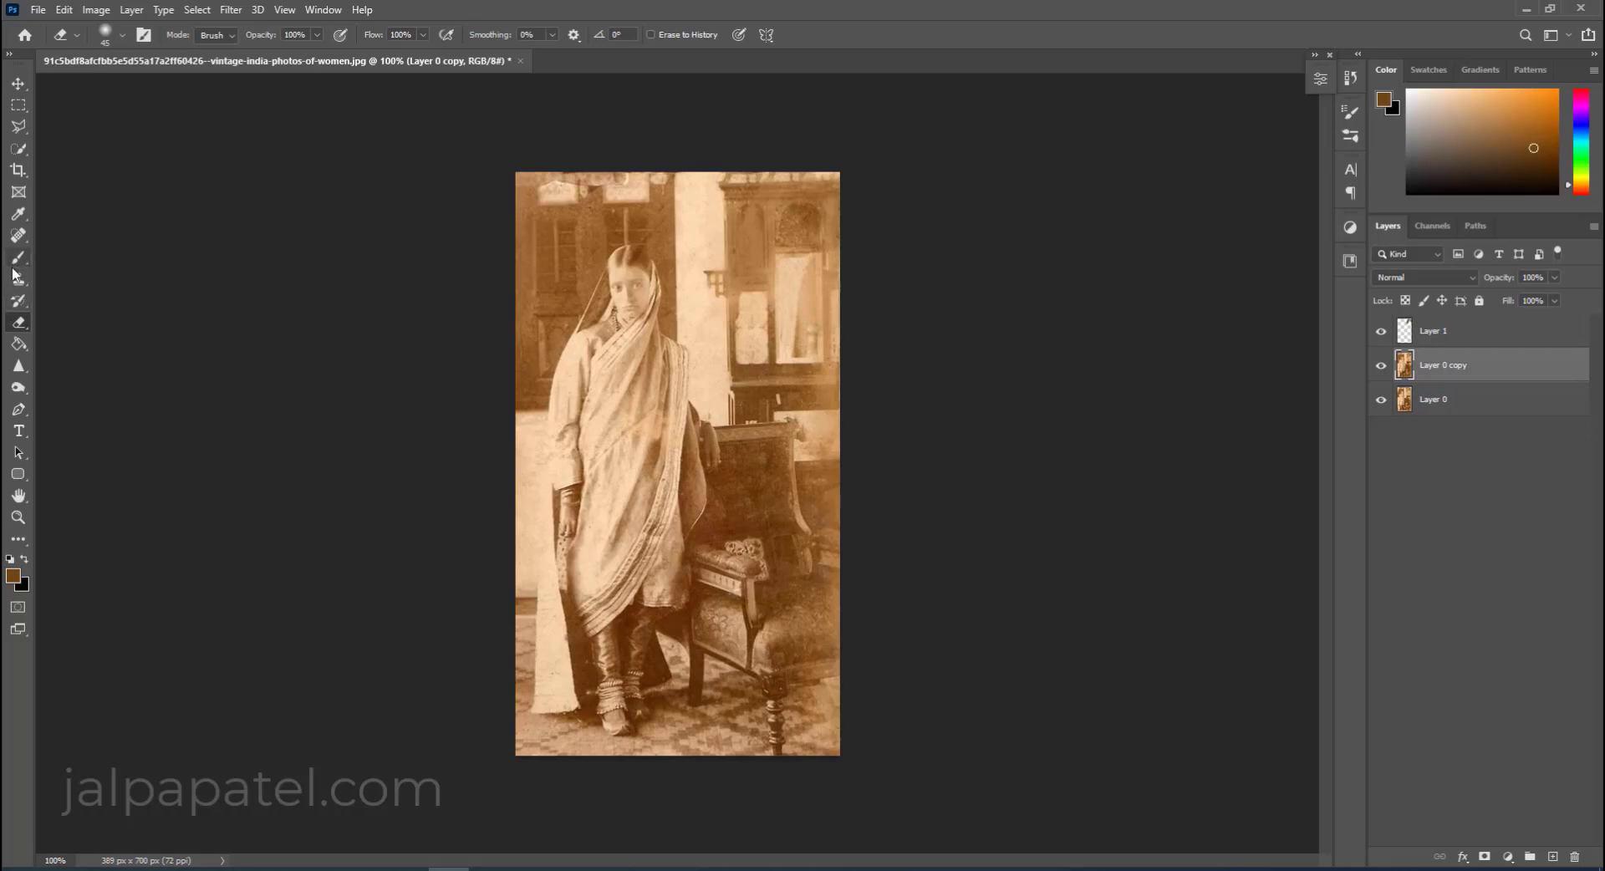
# Clone over the middle of the sari on Layer 0 copy at 60% opacity.
pyautogui.click(18, 279)
pyautogui.moveTo(352, 55); pyautogui.dragTo(355, 55)
pyautogui.click(644, 451)
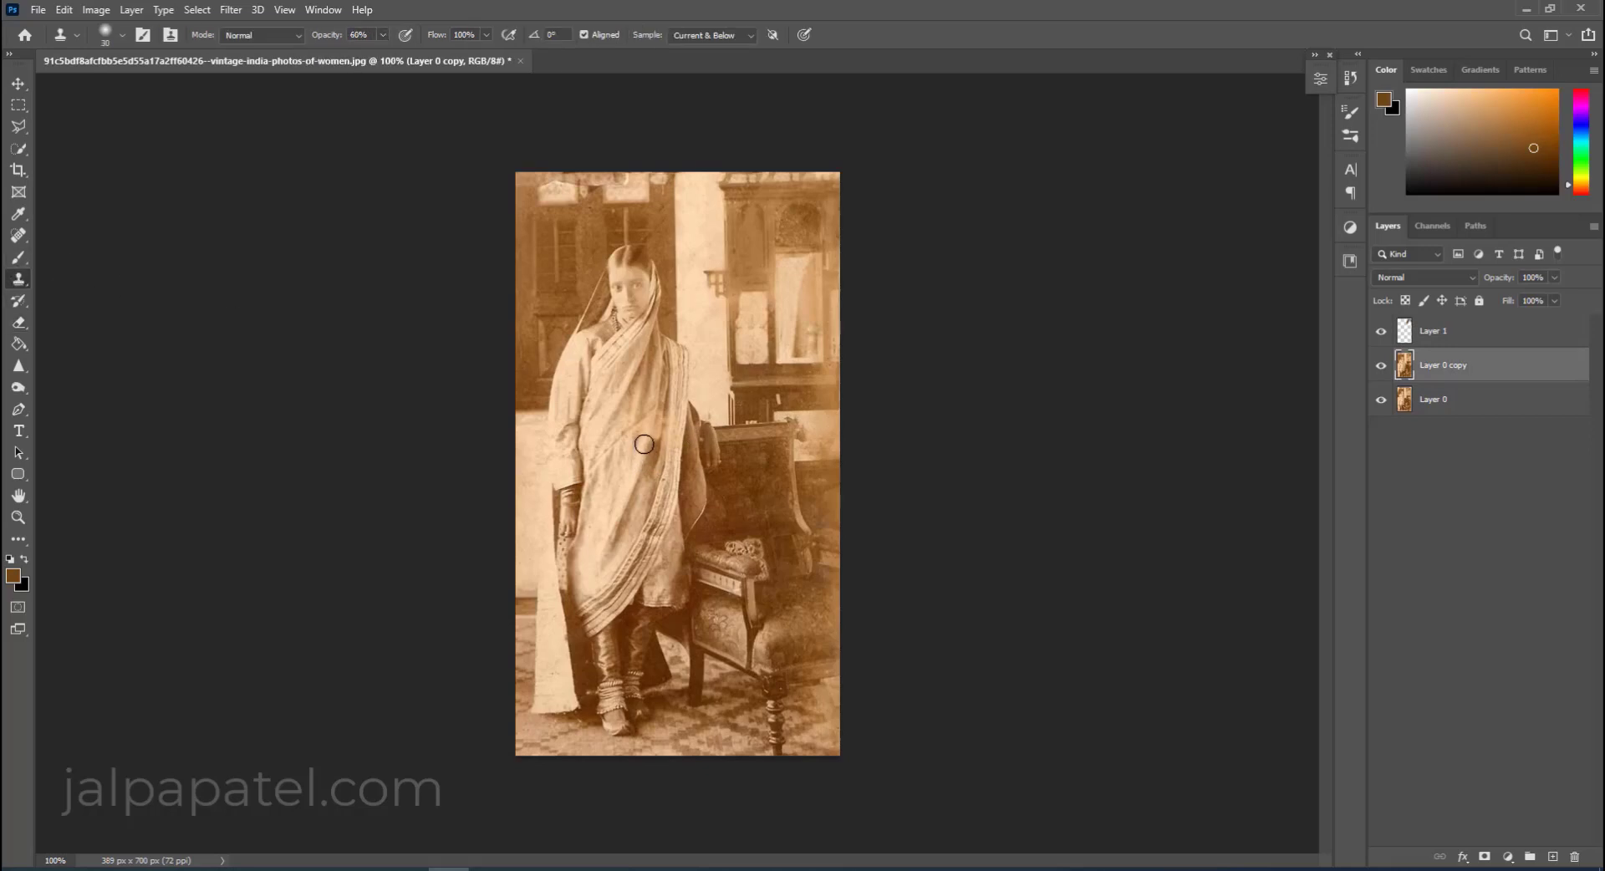
pyautogui.moveTo(651, 421); pyautogui.dragTo(652, 410)
pyautogui.hotkey('ctrl', '-')
# Duplicate the retouched layer and convert the copy to black and white.
pyautogui.hotkey('ctrl', 'j')
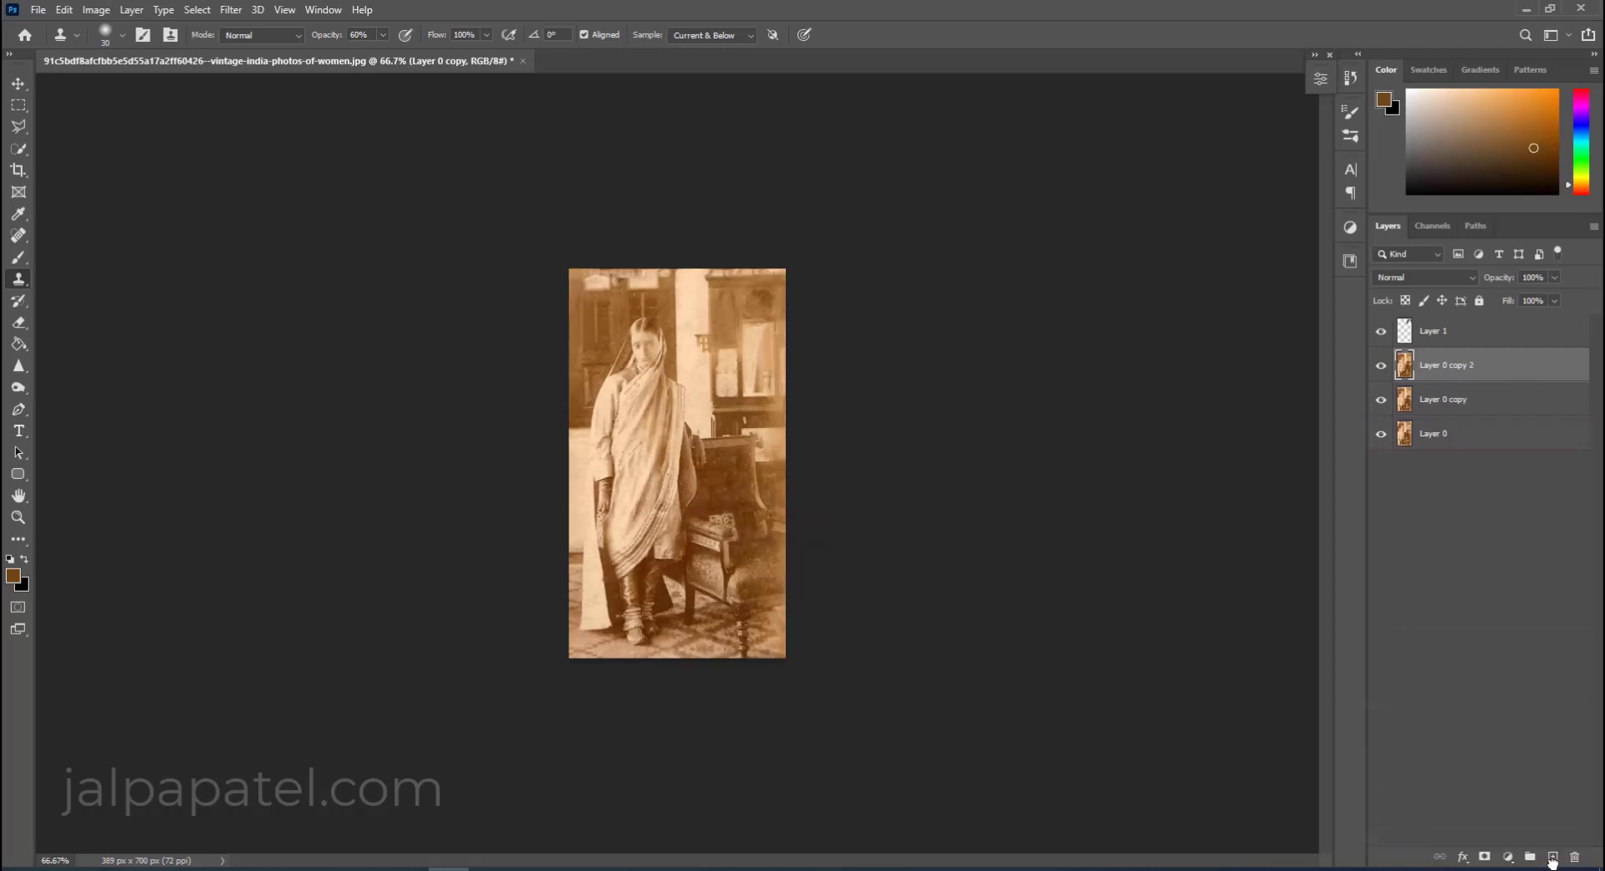
pyautogui.click(96, 9)
pyautogui.moveTo(122, 53)
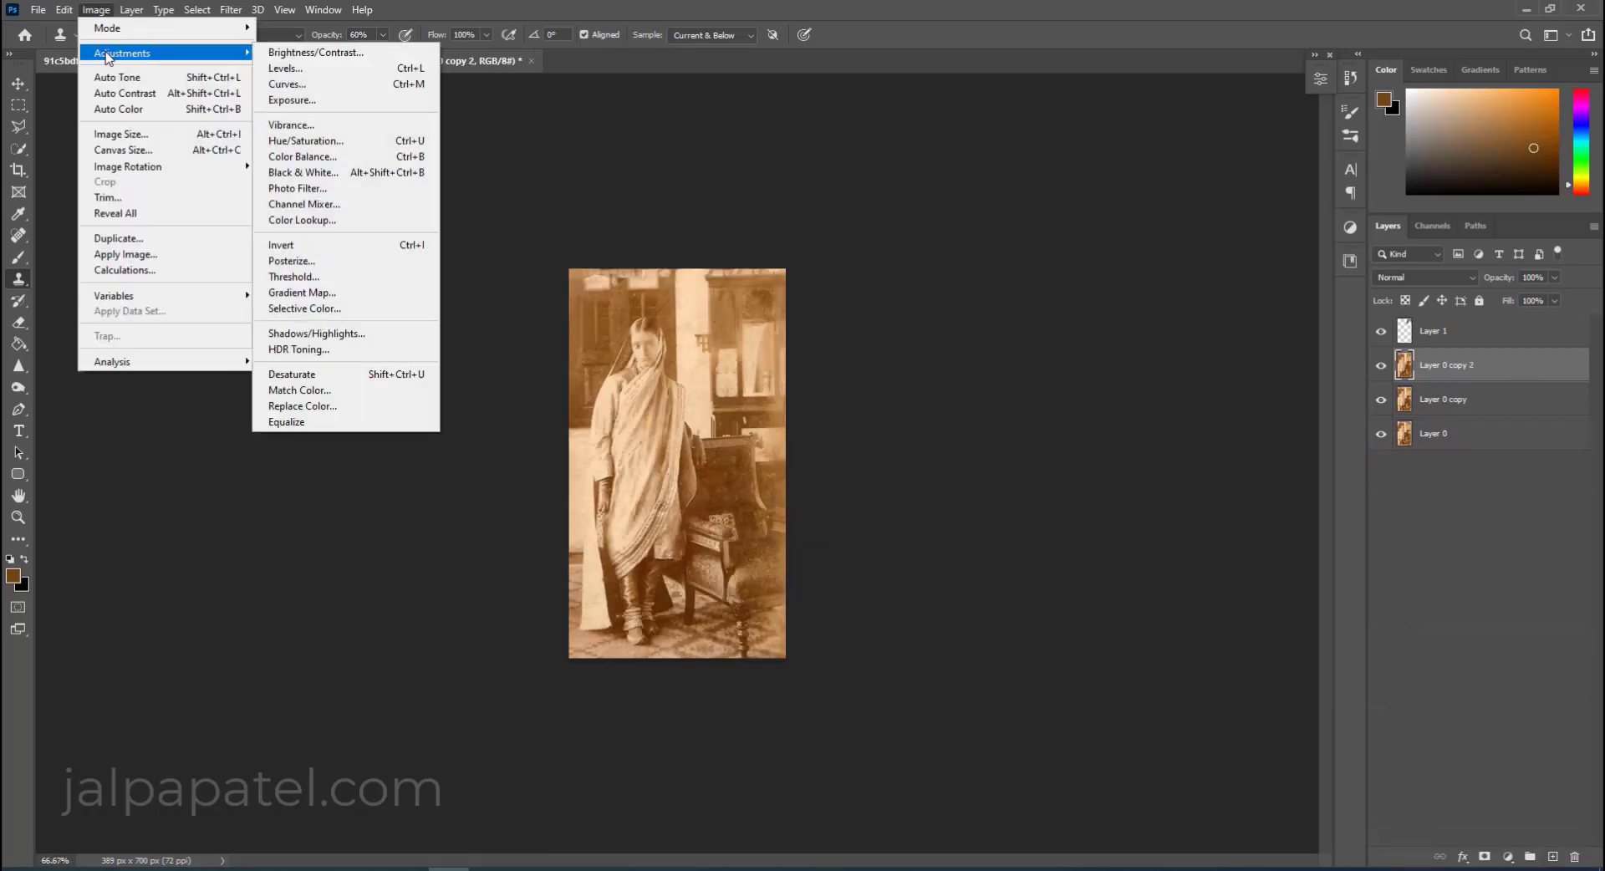
pyautogui.click(96, 9)
pyautogui.click(369, 173)
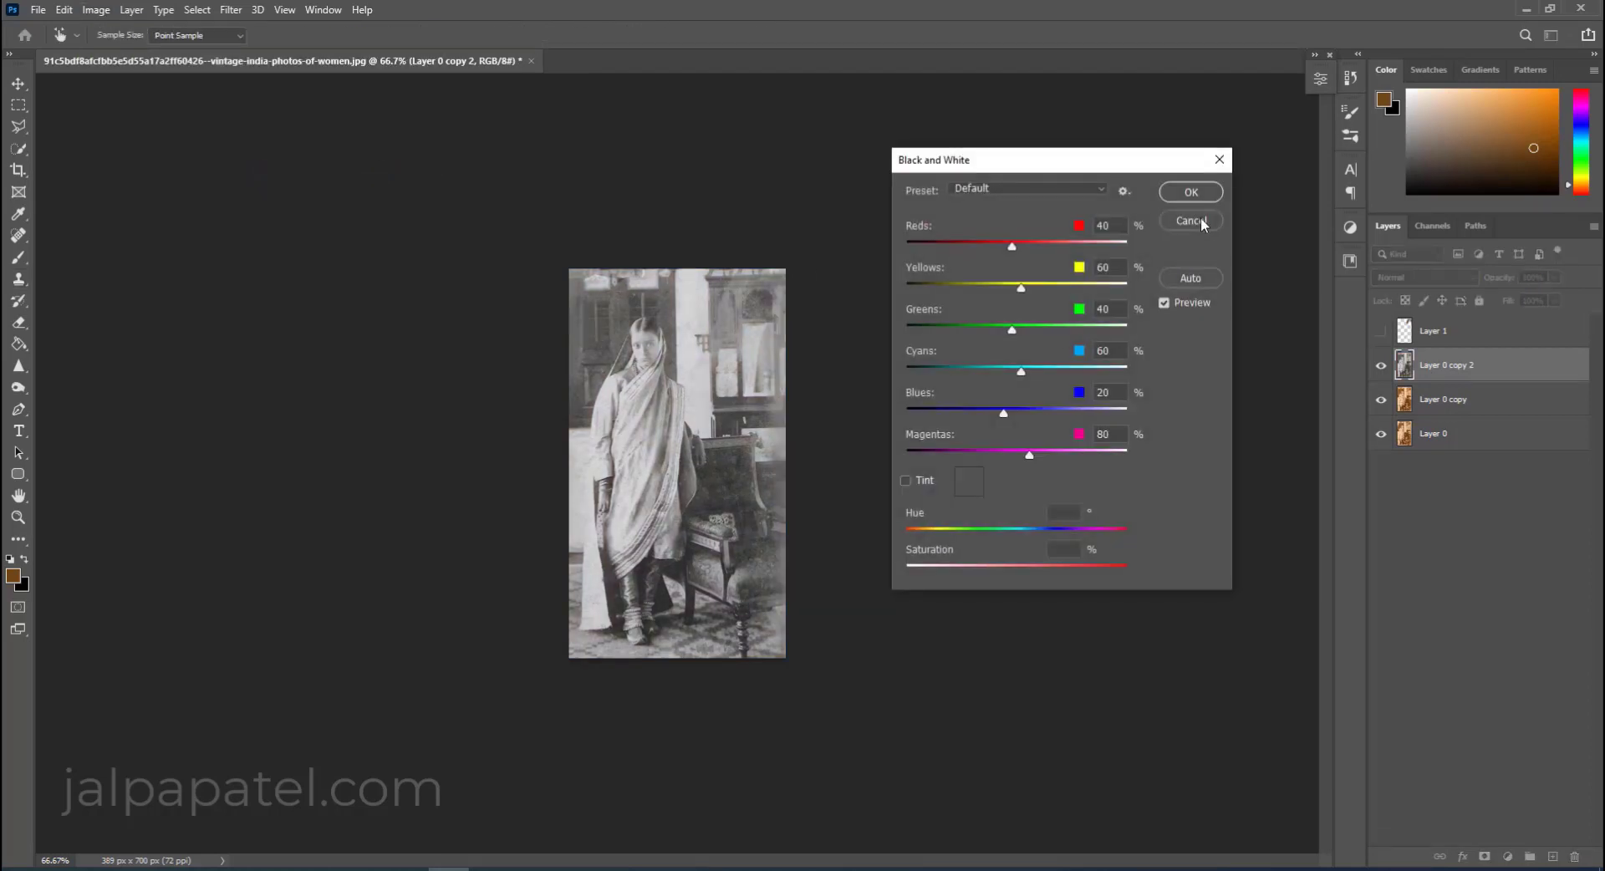
pyautogui.press('Return')
# Delete Layer 1 and view the image at 100% zoom.
pyautogui.press('s')
pyautogui.click(1525, 341)
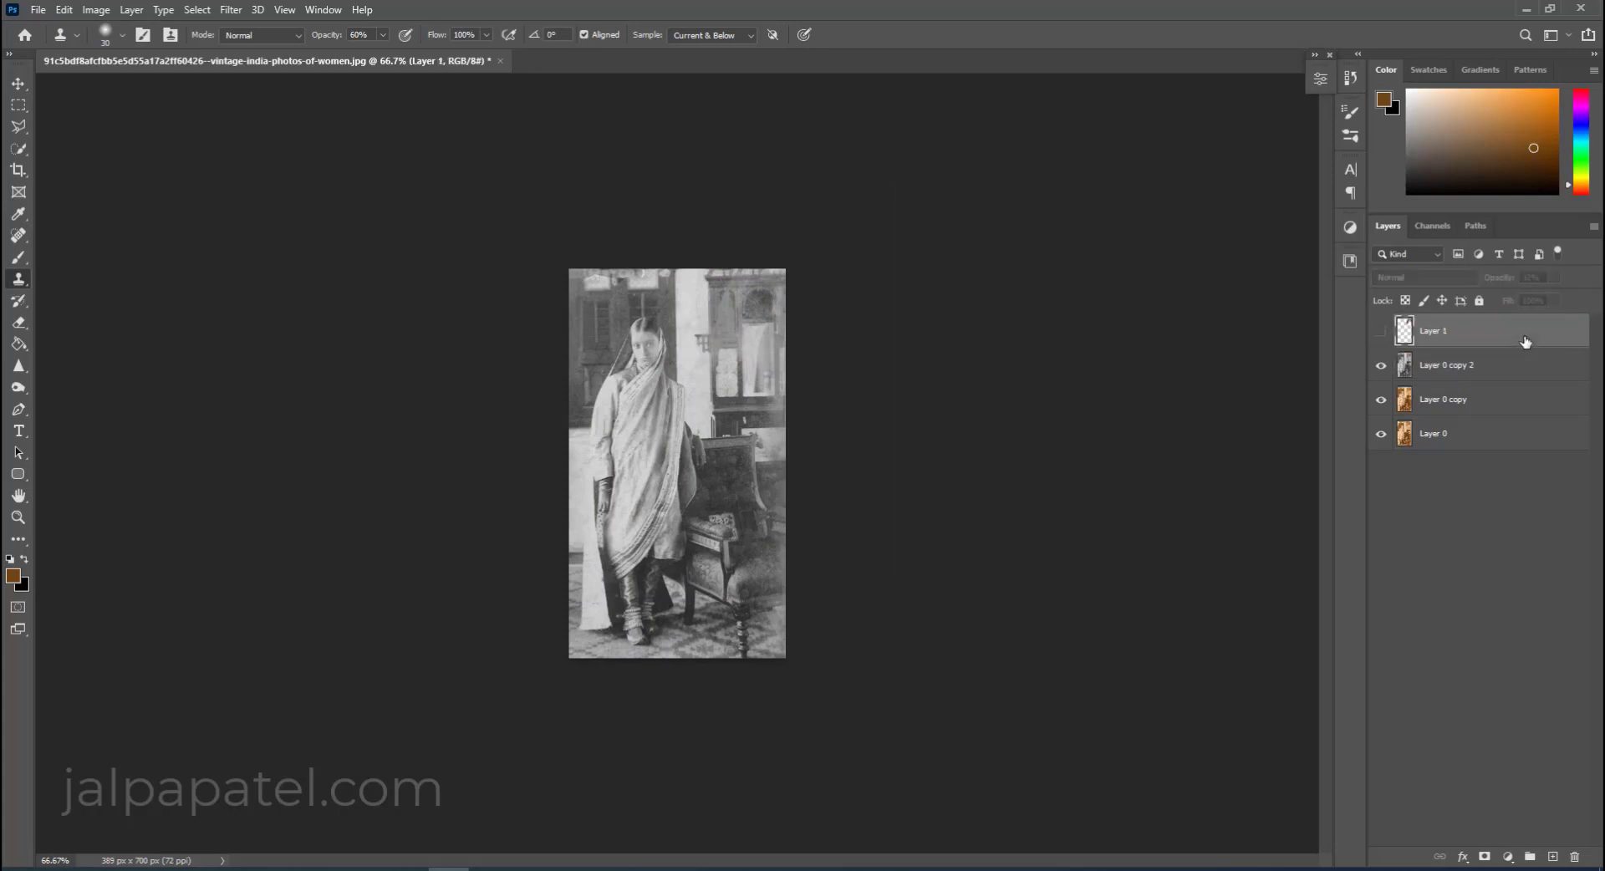
pyautogui.press('Delete')
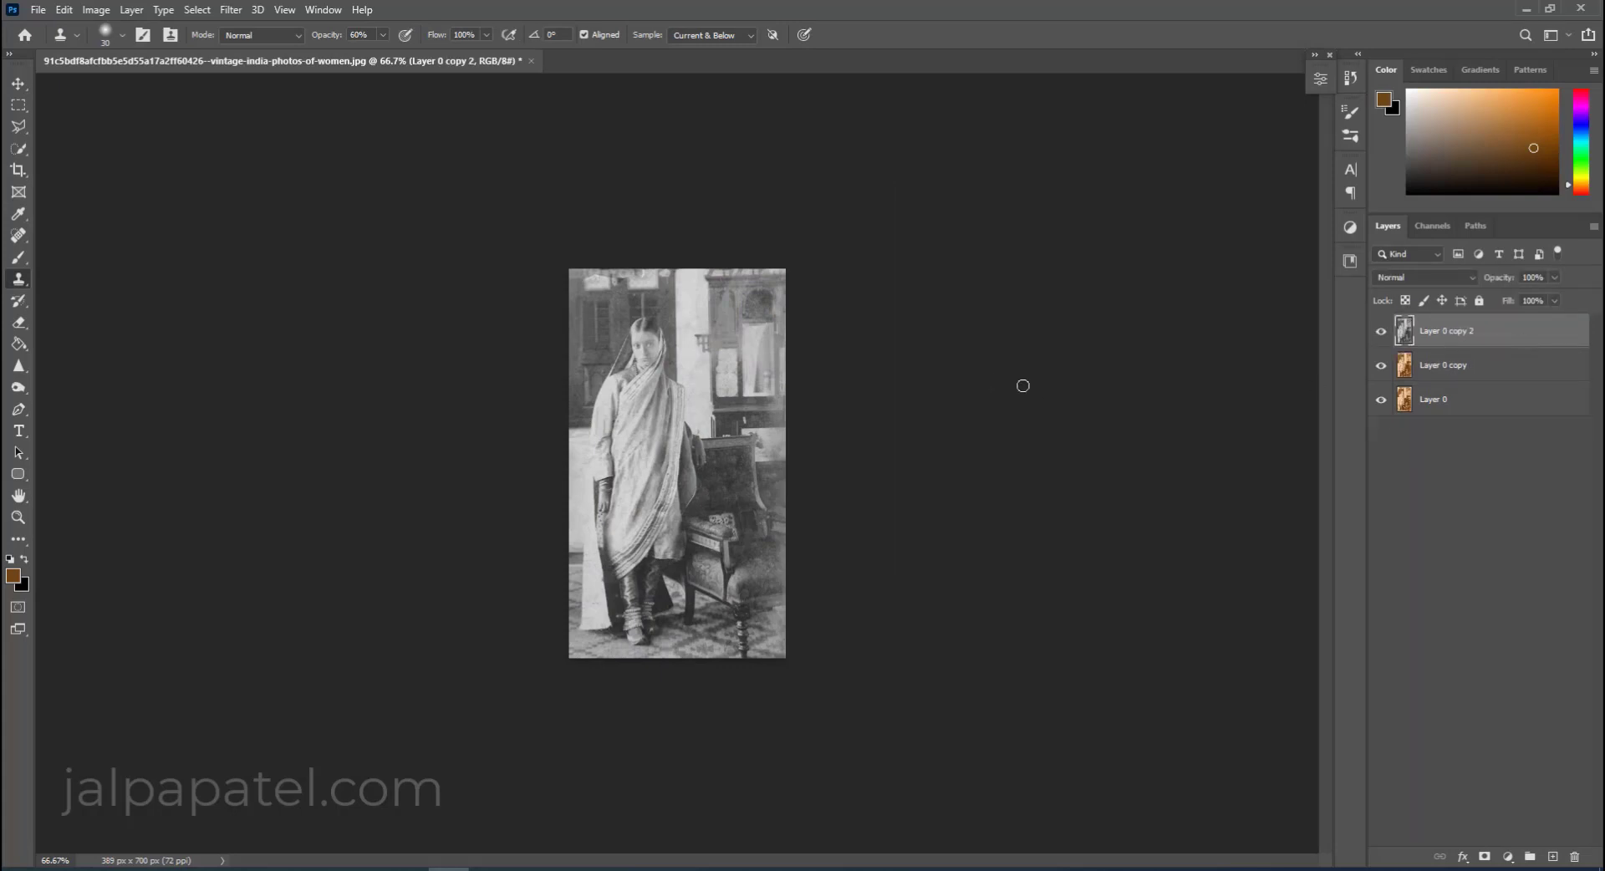
pyautogui.hotkey('ctrl', '+')
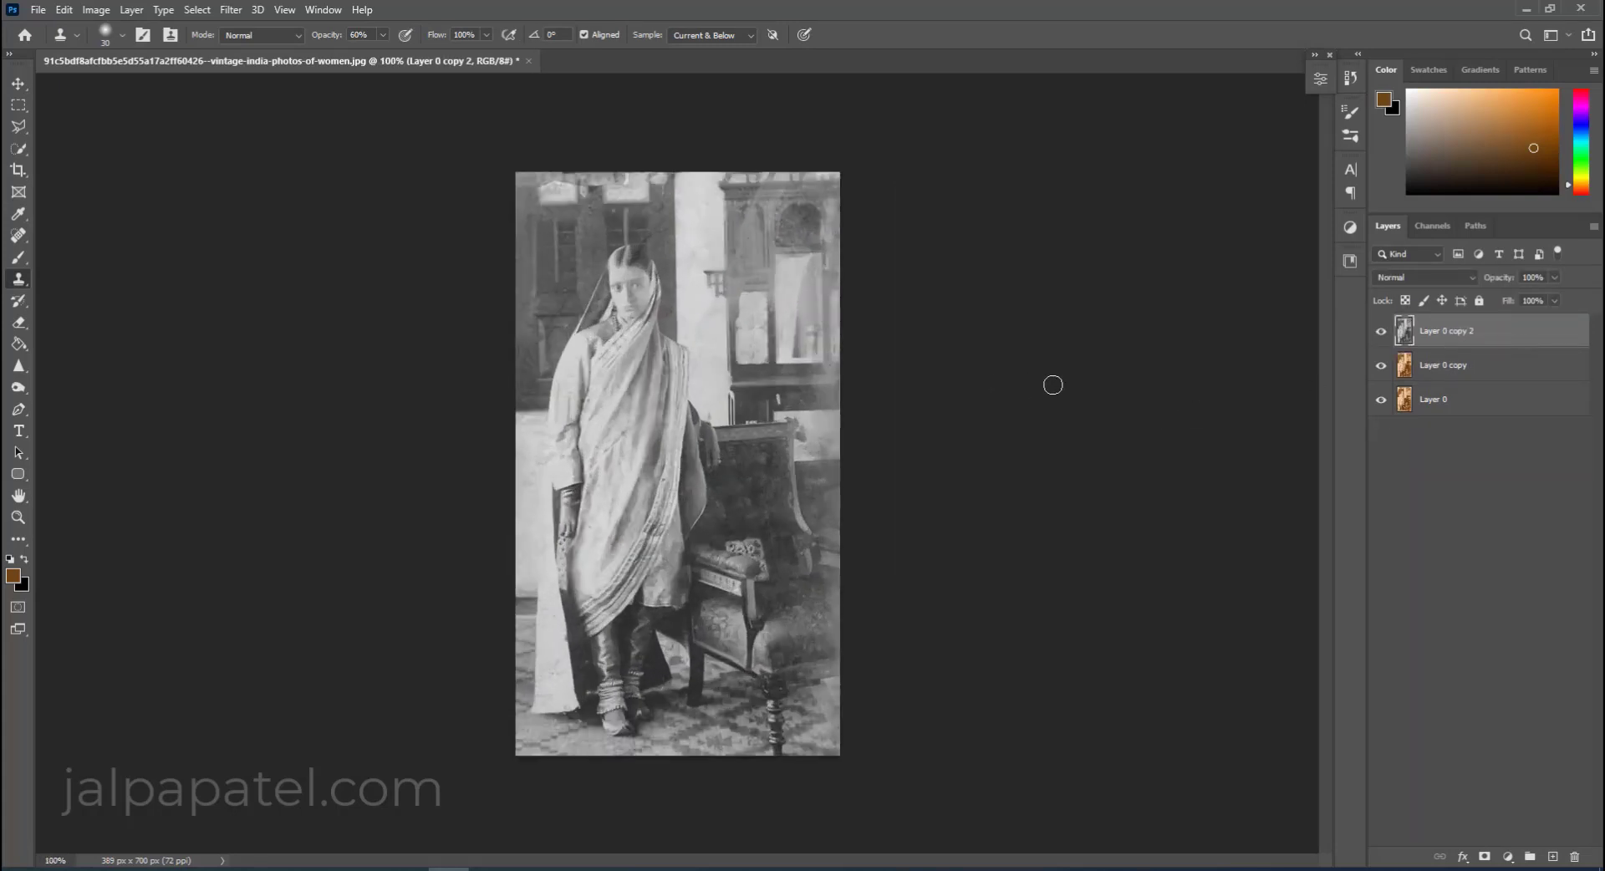
# Apply an S-curve in Curves, raising highlights and lowering shadows.
pyautogui.click(96, 9)
pyautogui.moveTo(123, 52)
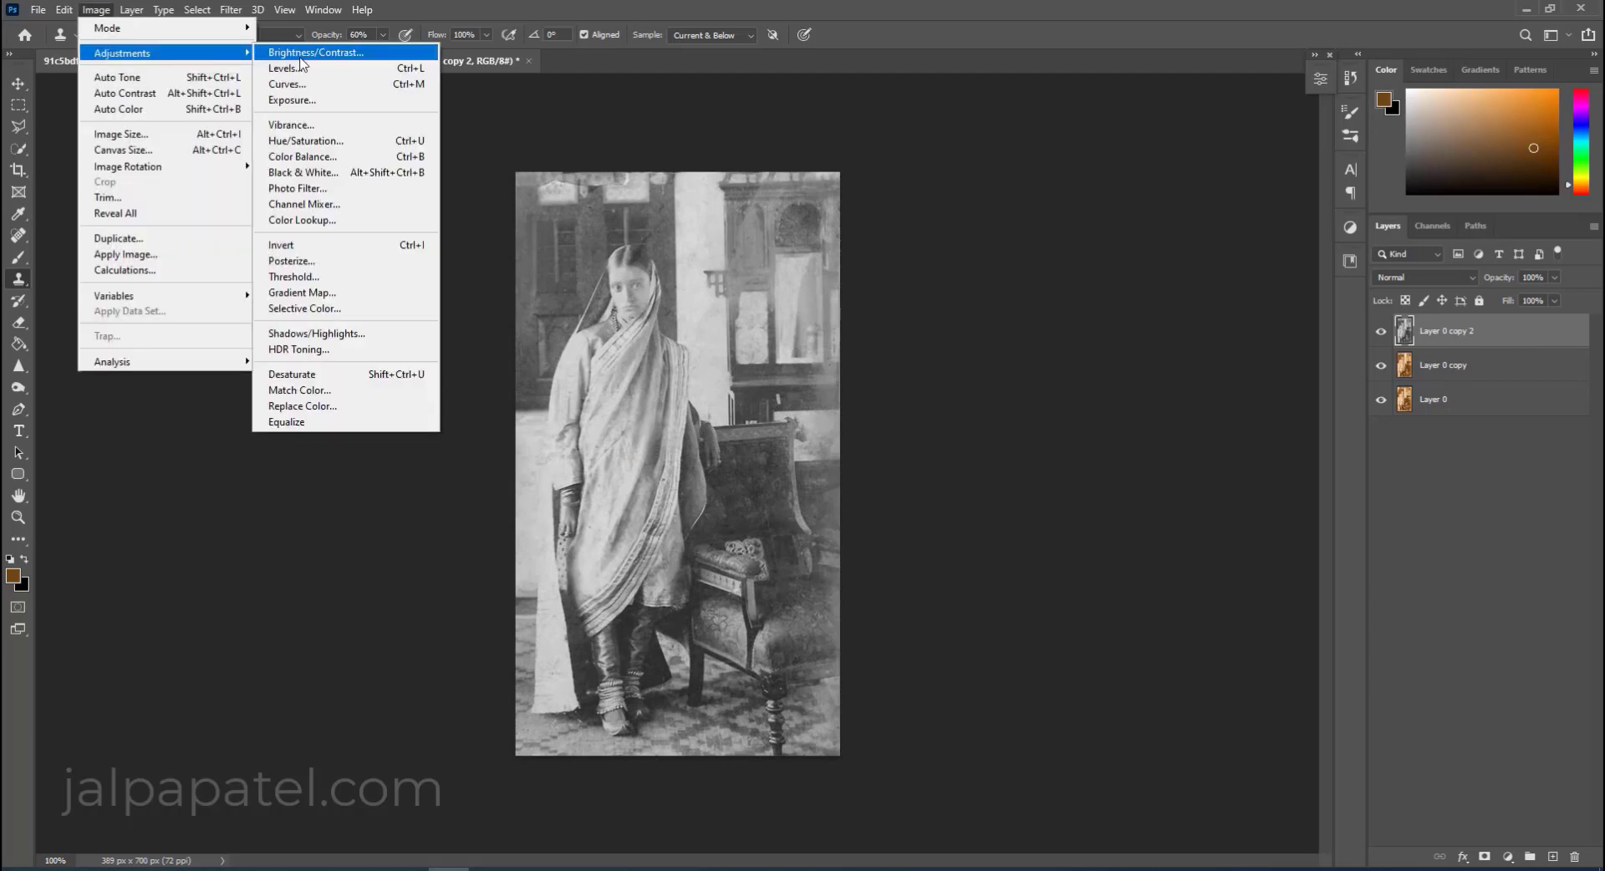
pyautogui.click(301, 86)
pyautogui.moveTo(1197, 575); pyautogui.dragTo(1198, 562)
pyautogui.moveTo(1131, 635); pyautogui.dragTo(1130, 648)
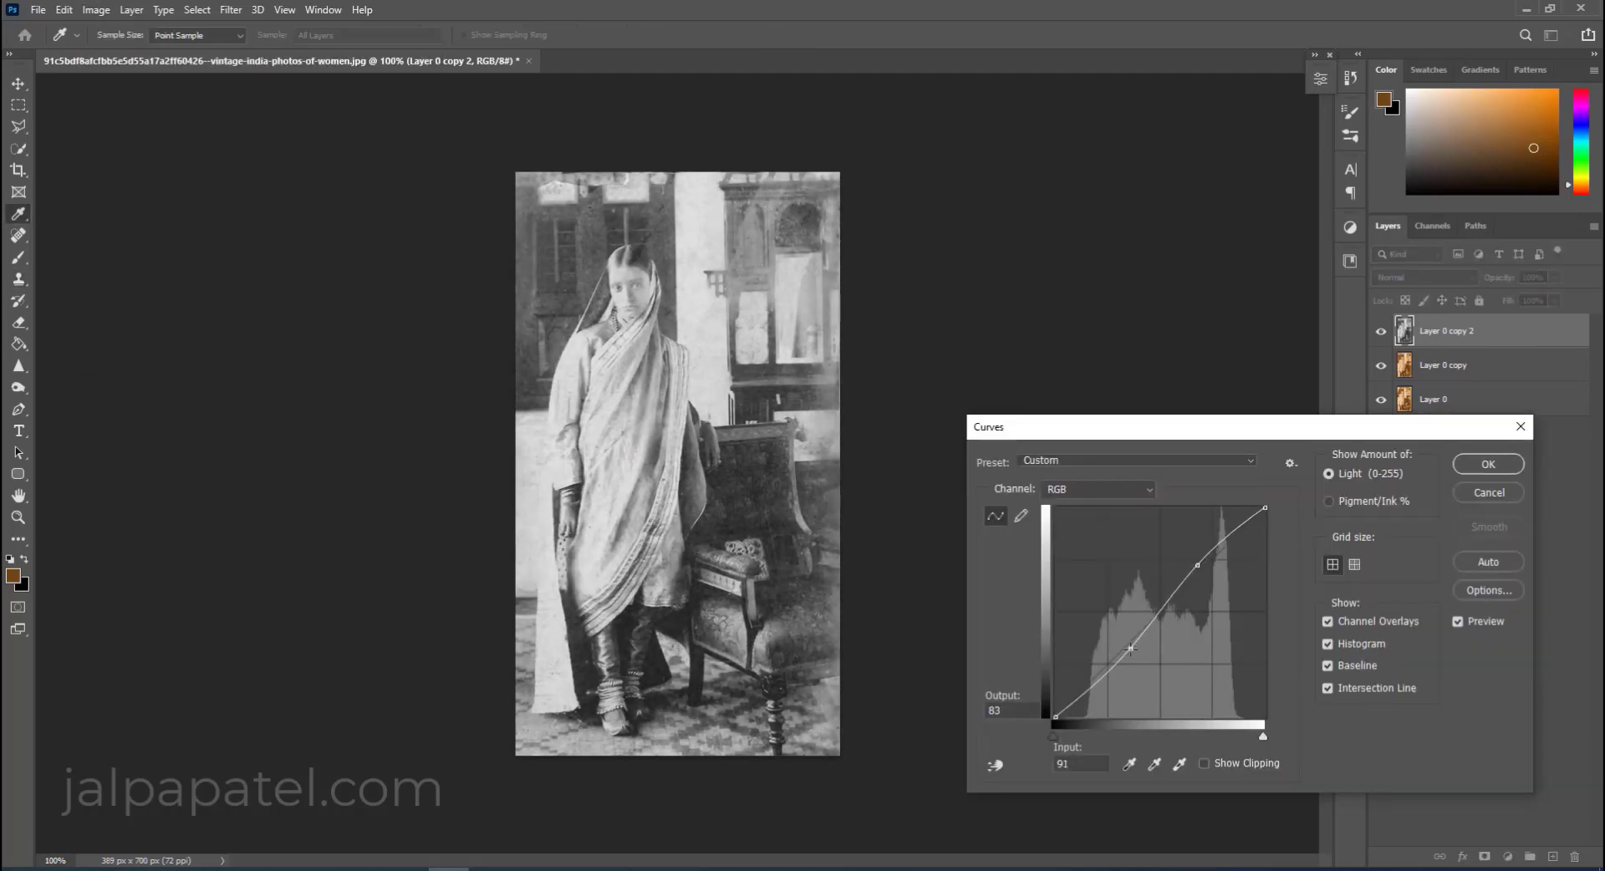
pyautogui.press('Return')
pyautogui.press('s')
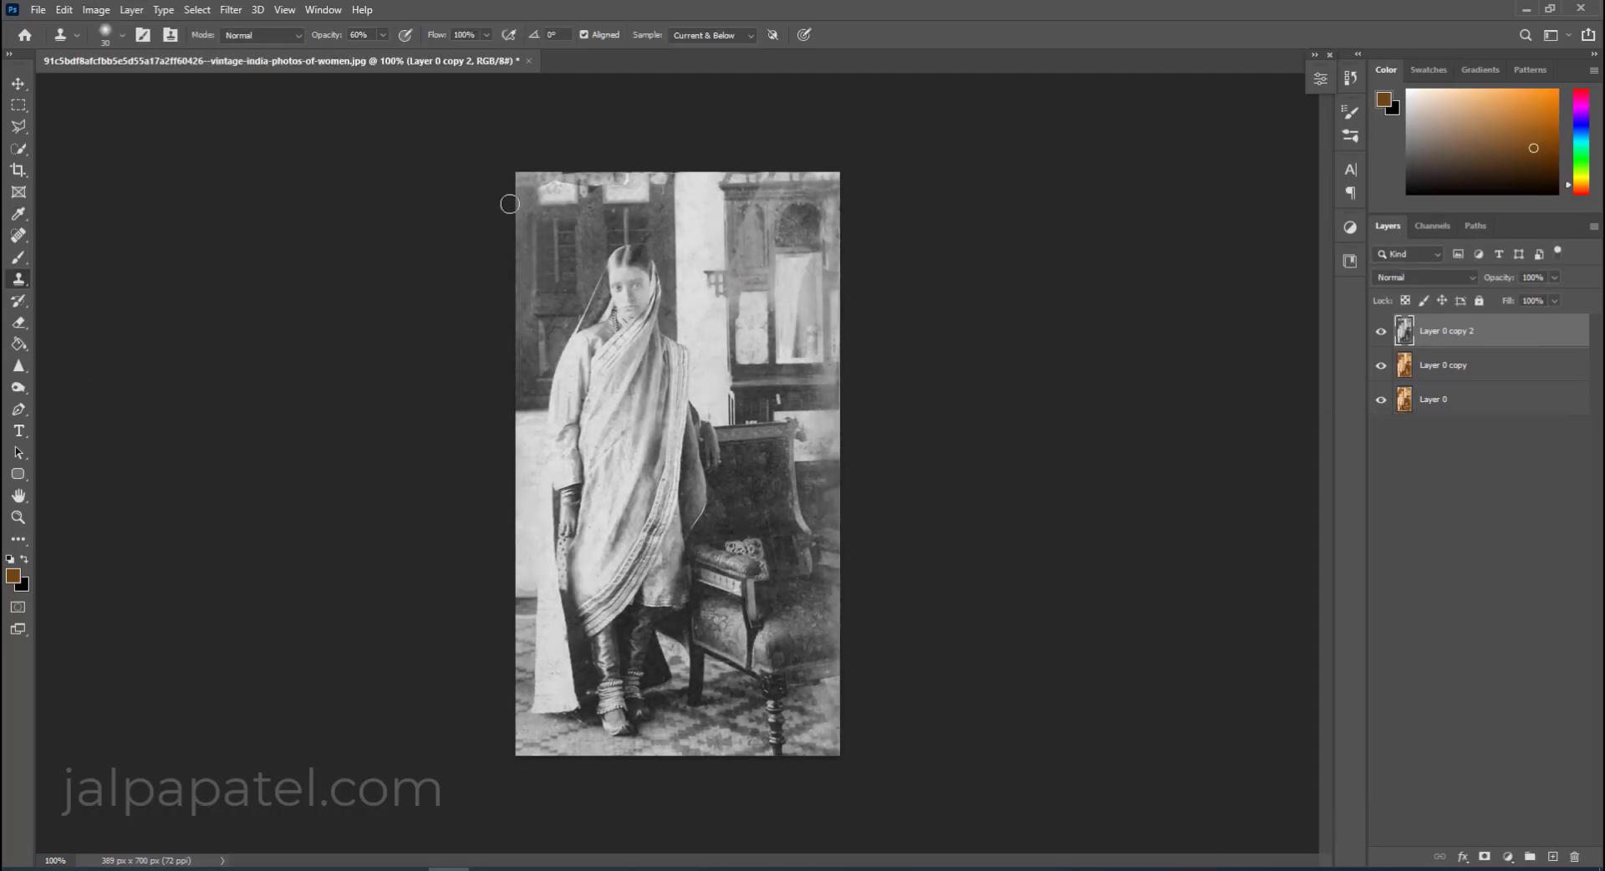
# Raise the image brightness to 6 with Brightness/Contrast.
pyautogui.click(96, 9)
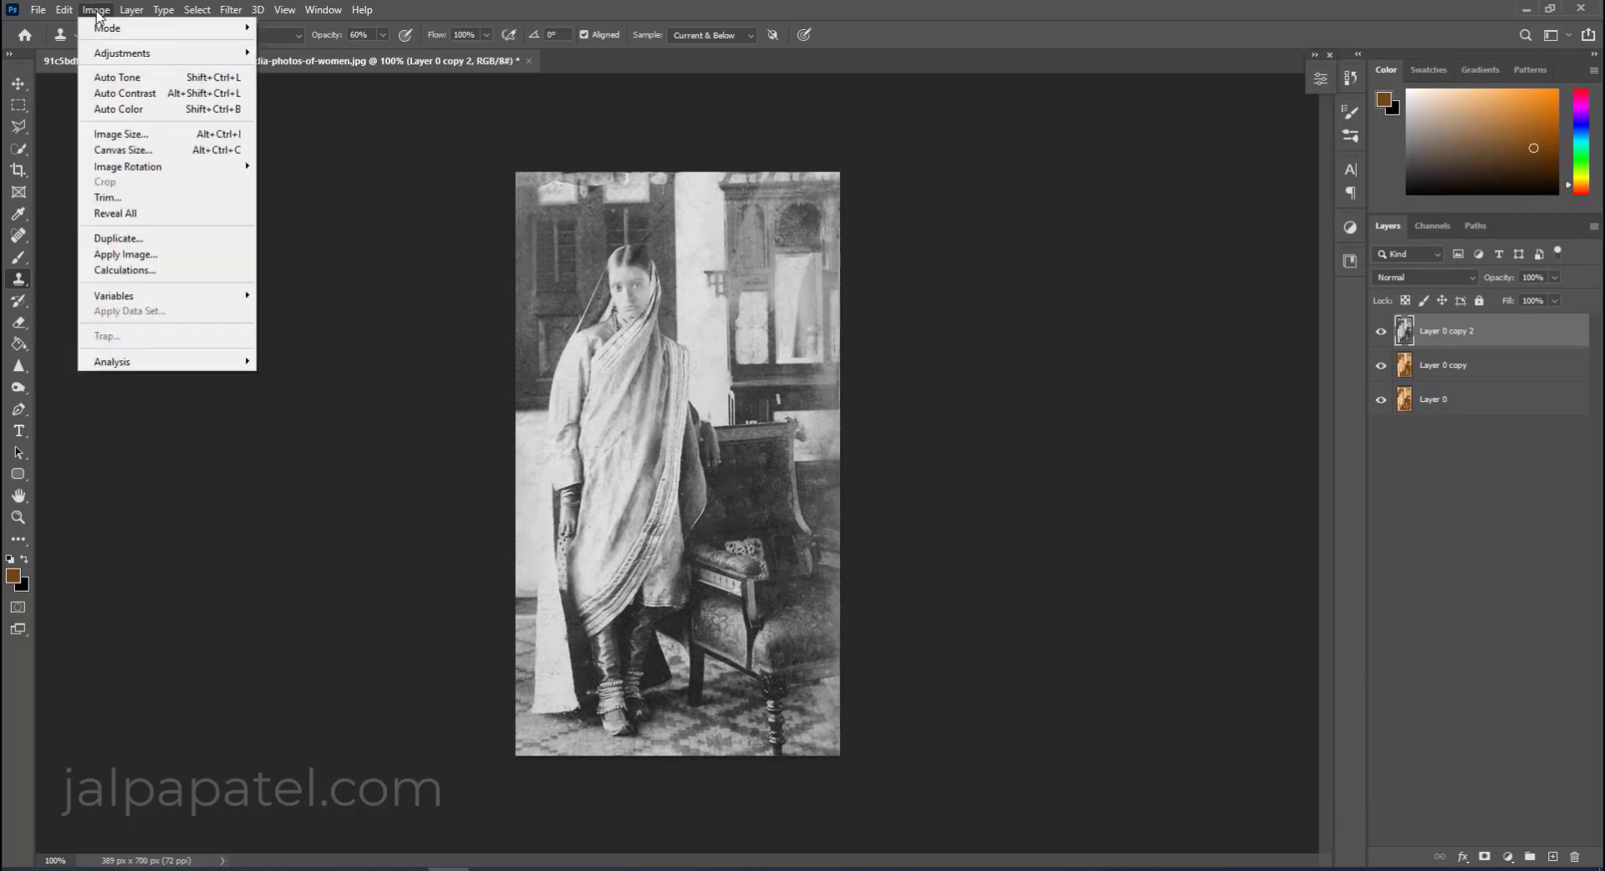
pyautogui.click(360, 56)
pyautogui.moveTo(1038, 189)
pyautogui.mouseDown()
pyautogui.moveTo(1048, 231)
pyautogui.moveTo(1040, 191)
pyautogui.mouseUp()
pyautogui.click(1171, 172)
pyautogui.press('s')
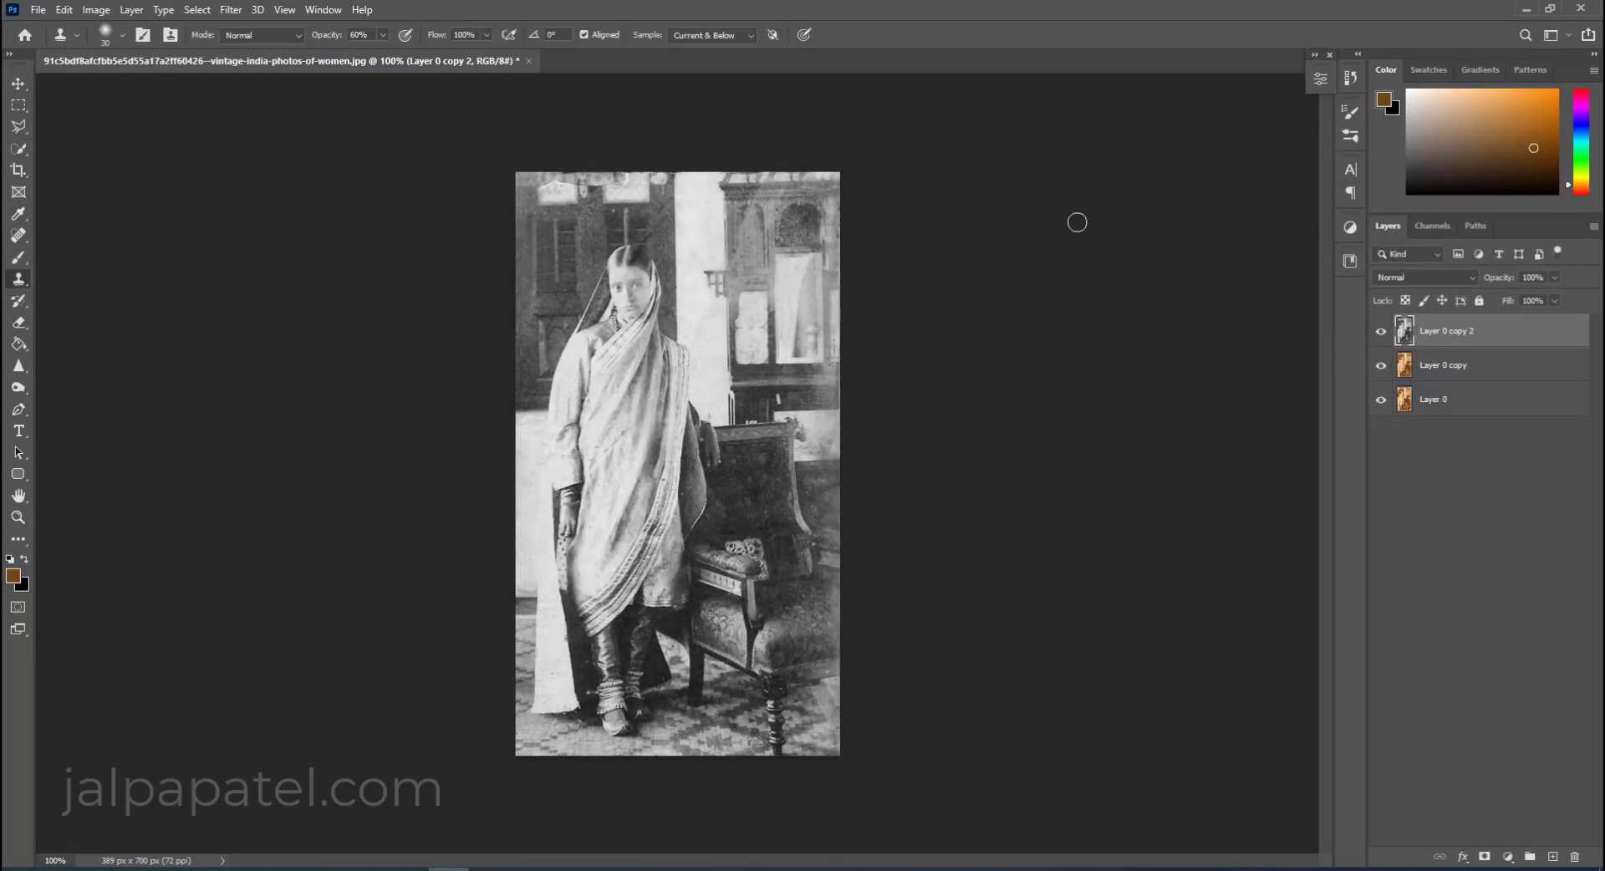
pyautogui.click(230, 11)
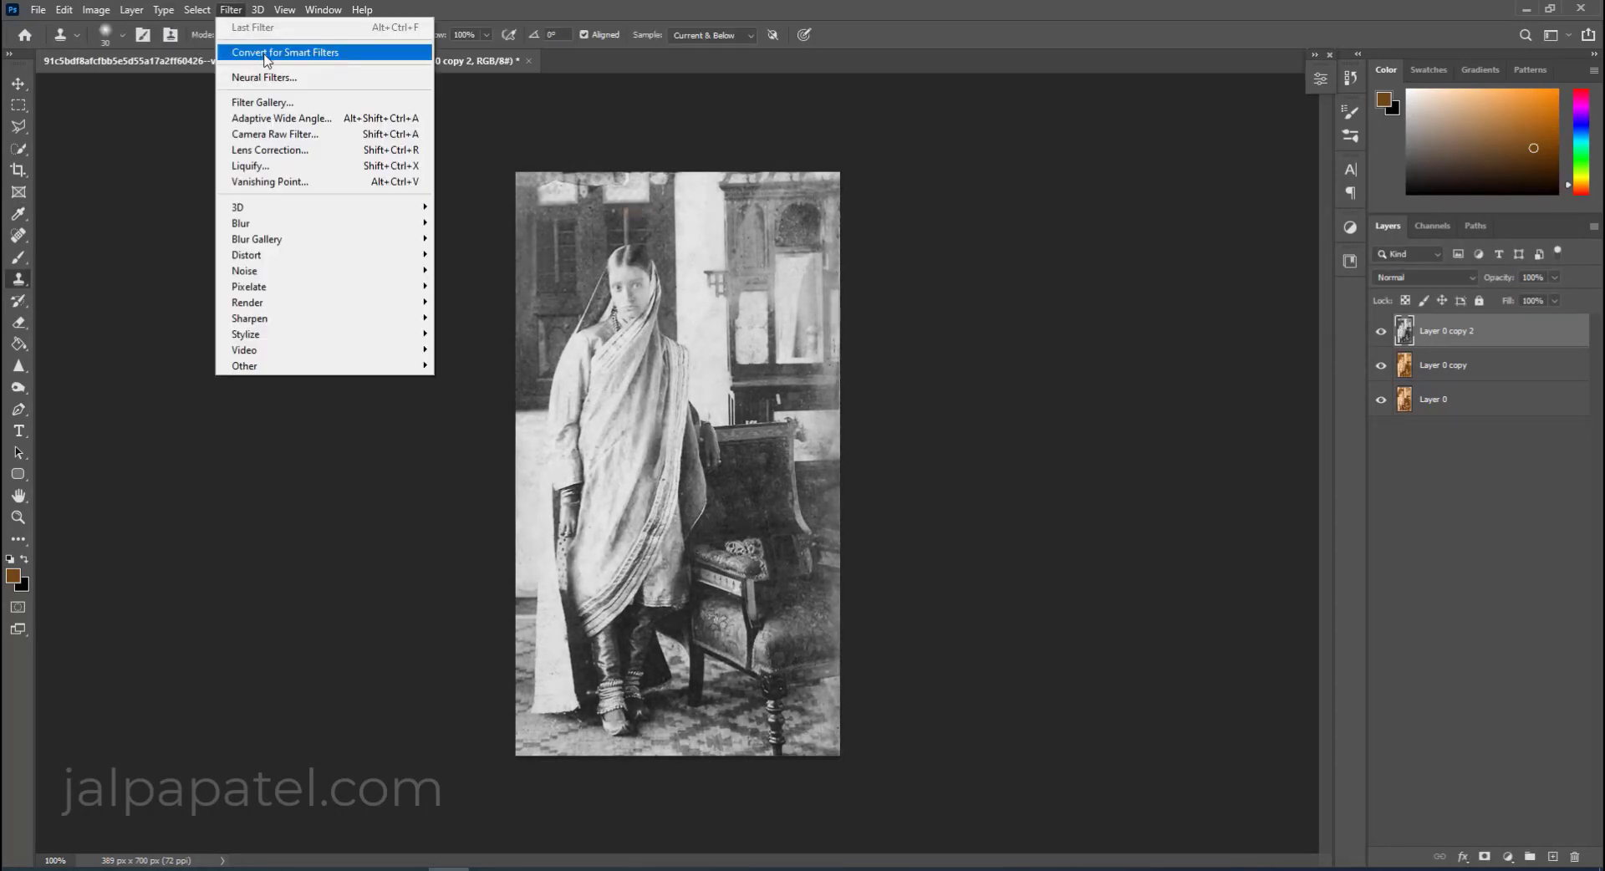
# In Camera Raw Basic, set Contrast +8, Highlights -25, Shadows -13, Whites +13, Blacks -14, Texture/Clarity/Dehaze +5.
pyautogui.click(264, 52)
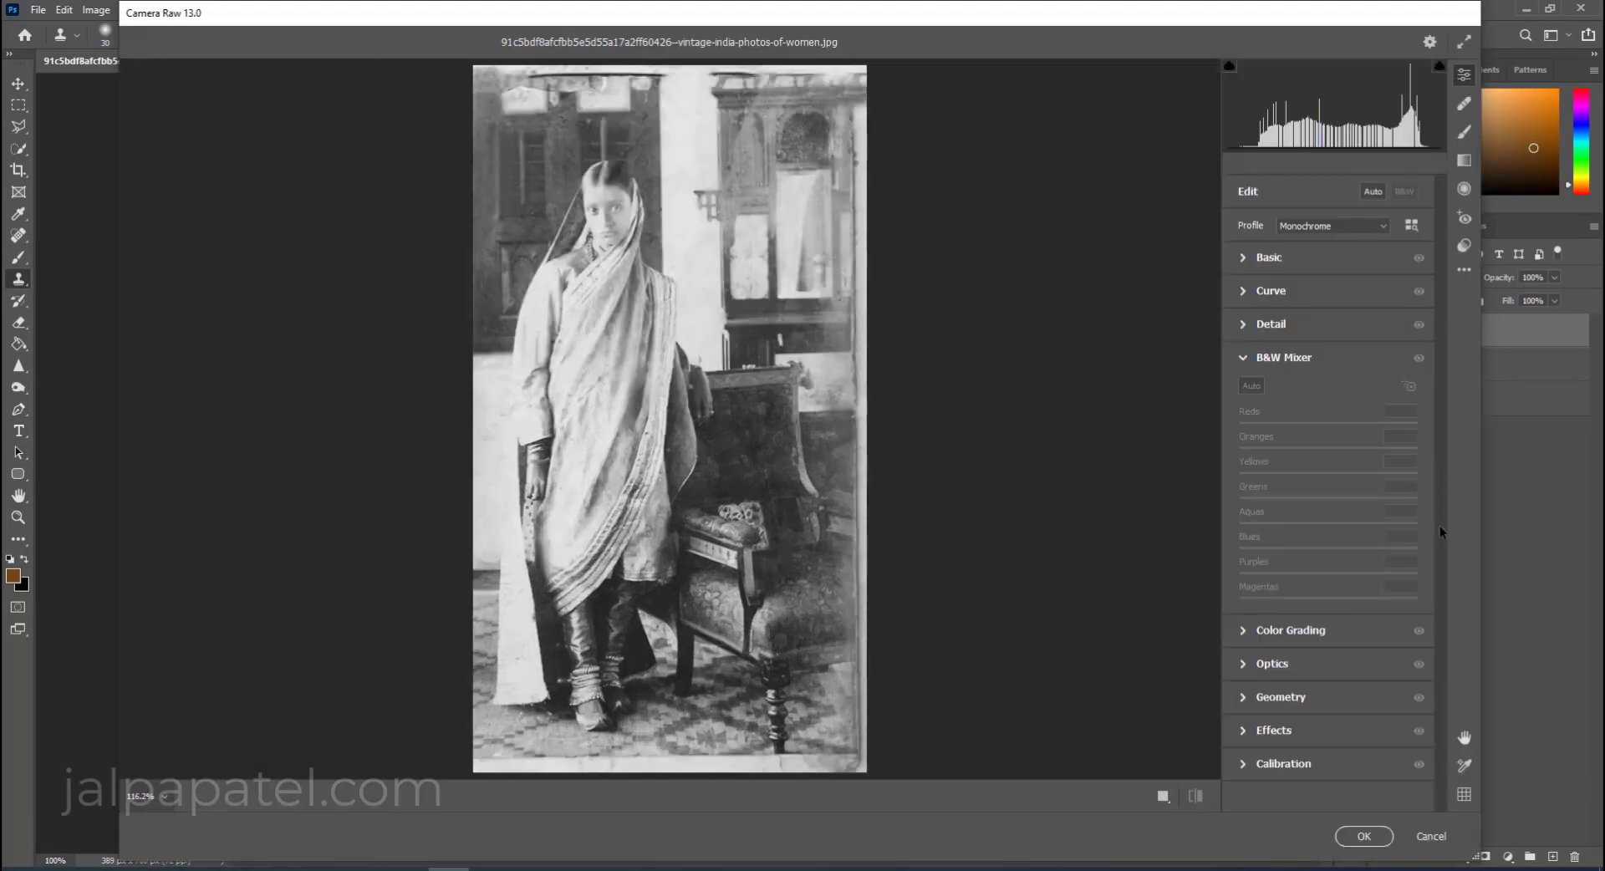
pyautogui.click(1244, 259)
pyautogui.moveTo(1329, 415)
pyautogui.mouseDown()
pyautogui.moveTo(1274, 442)
pyautogui.moveTo(1306, 444)
pyautogui.moveTo(1340, 491)
pyautogui.moveTo(1316, 516)
pyautogui.mouseUp()
pyautogui.scroll(-1, 1362, 513)
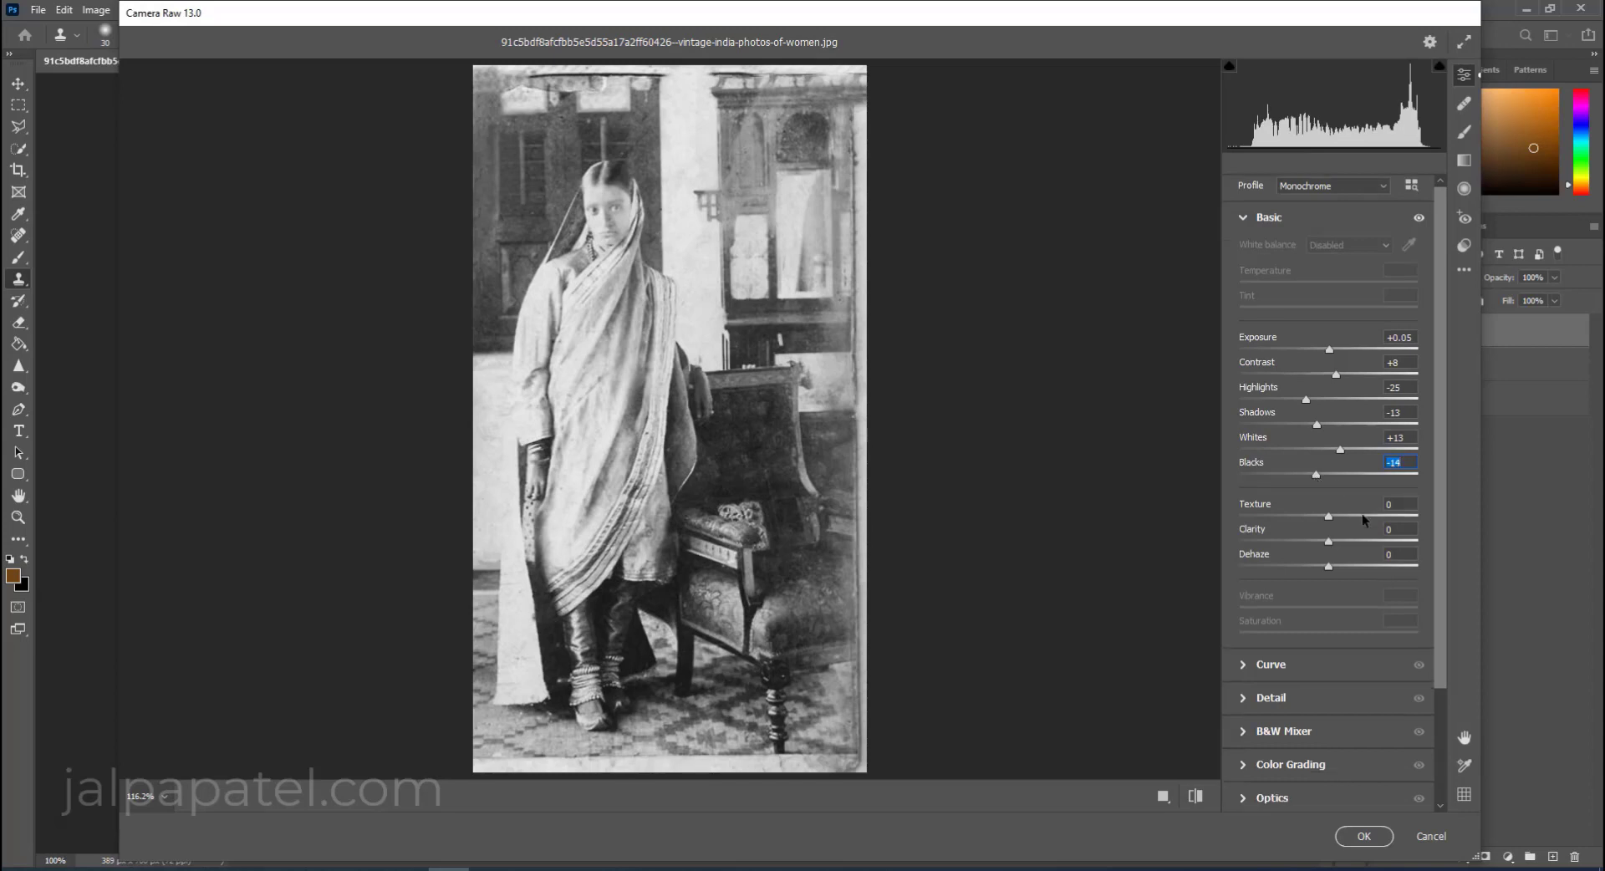
pyautogui.scroll(-3, 1337, 468)
pyautogui.moveTo(1329, 413)
pyautogui.mouseDown()
pyautogui.moveTo(1334, 463)
pyautogui.moveTo(1332, 413)
pyautogui.moveTo(1332, 438)
pyautogui.mouseUp()
pyautogui.moveTo(1337, 463); pyautogui.dragTo(1332, 463)
pyautogui.scroll(1, 1358, 440)
pyautogui.scroll(3, 1358, 440)
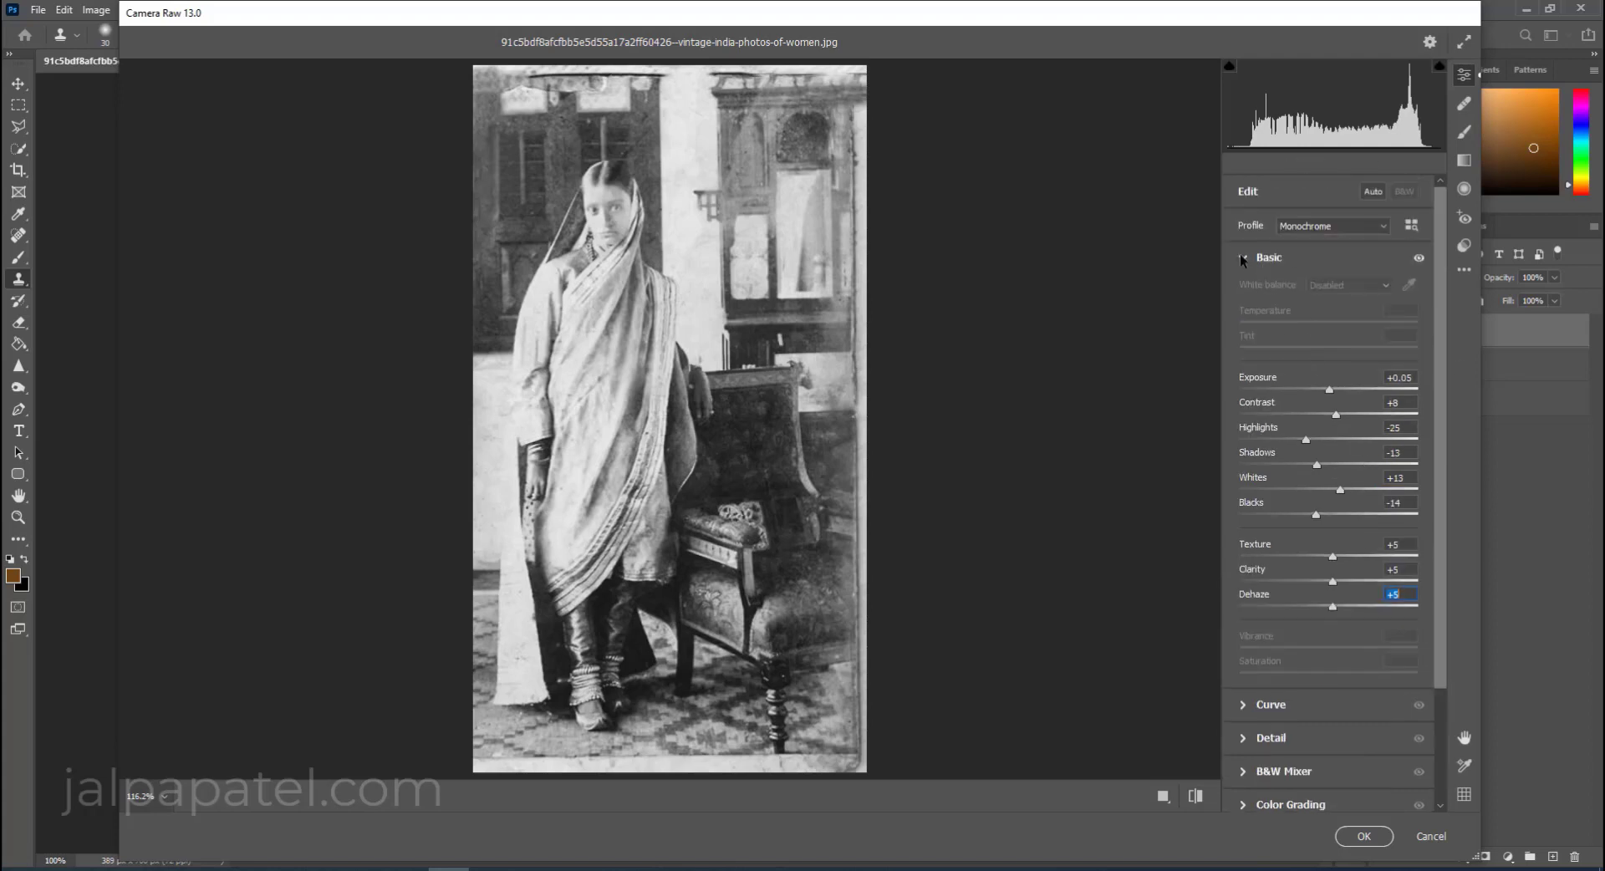
pyautogui.click(1242, 258)
# Apply the Camera Raw adjustments to Layer 0 copy 2.
pyautogui.click(1364, 836)
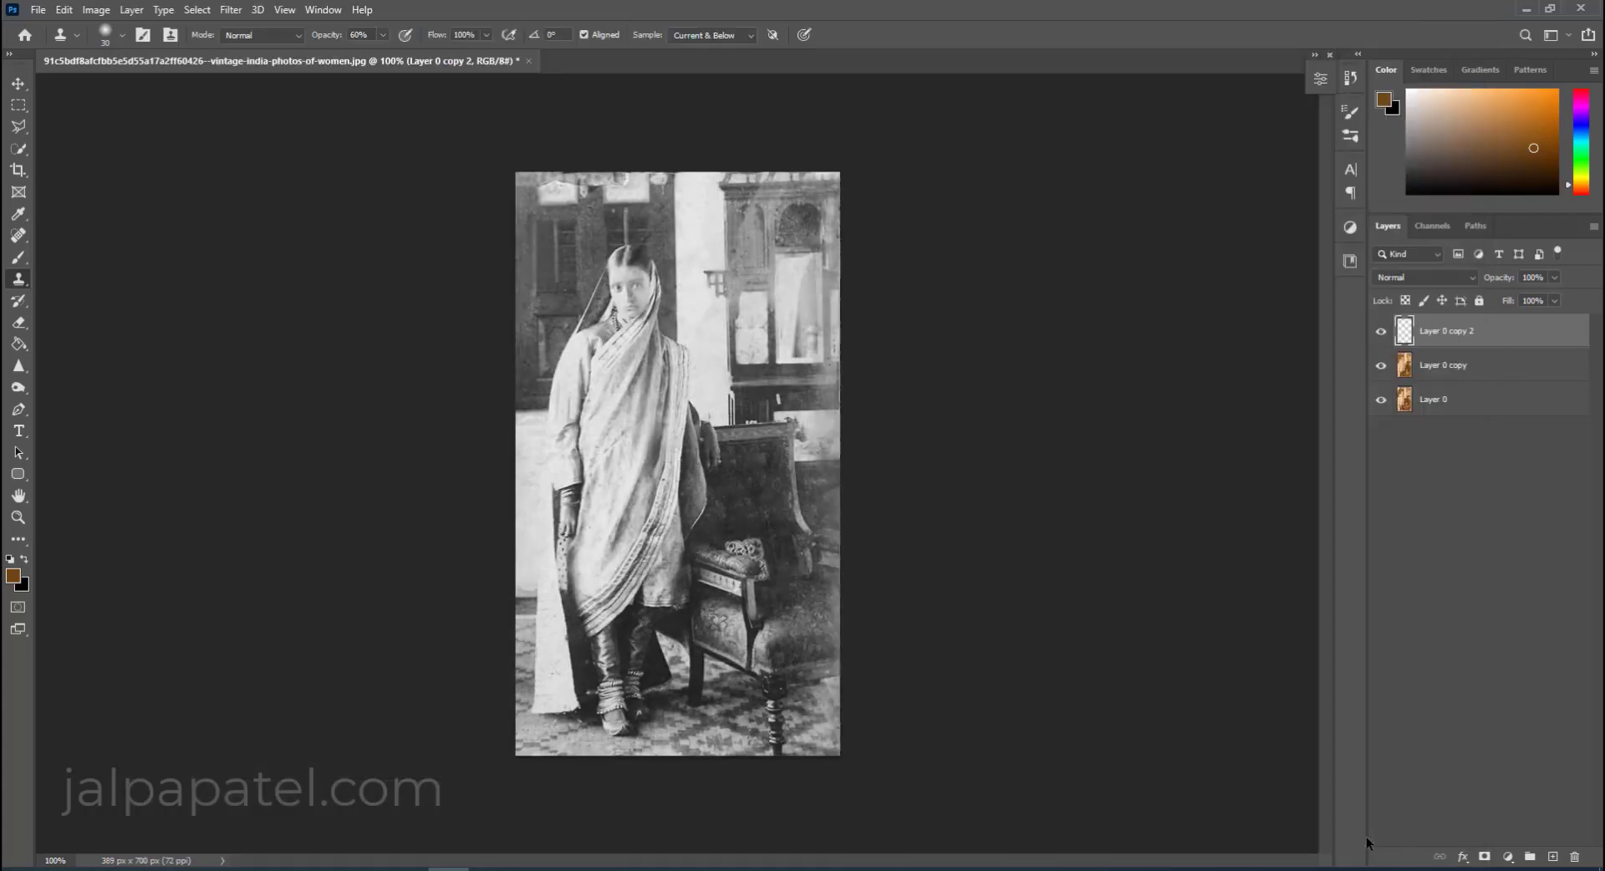
pyautogui.click(64, 12)
pyautogui.press('Escape')
pyautogui.click(74, 10)
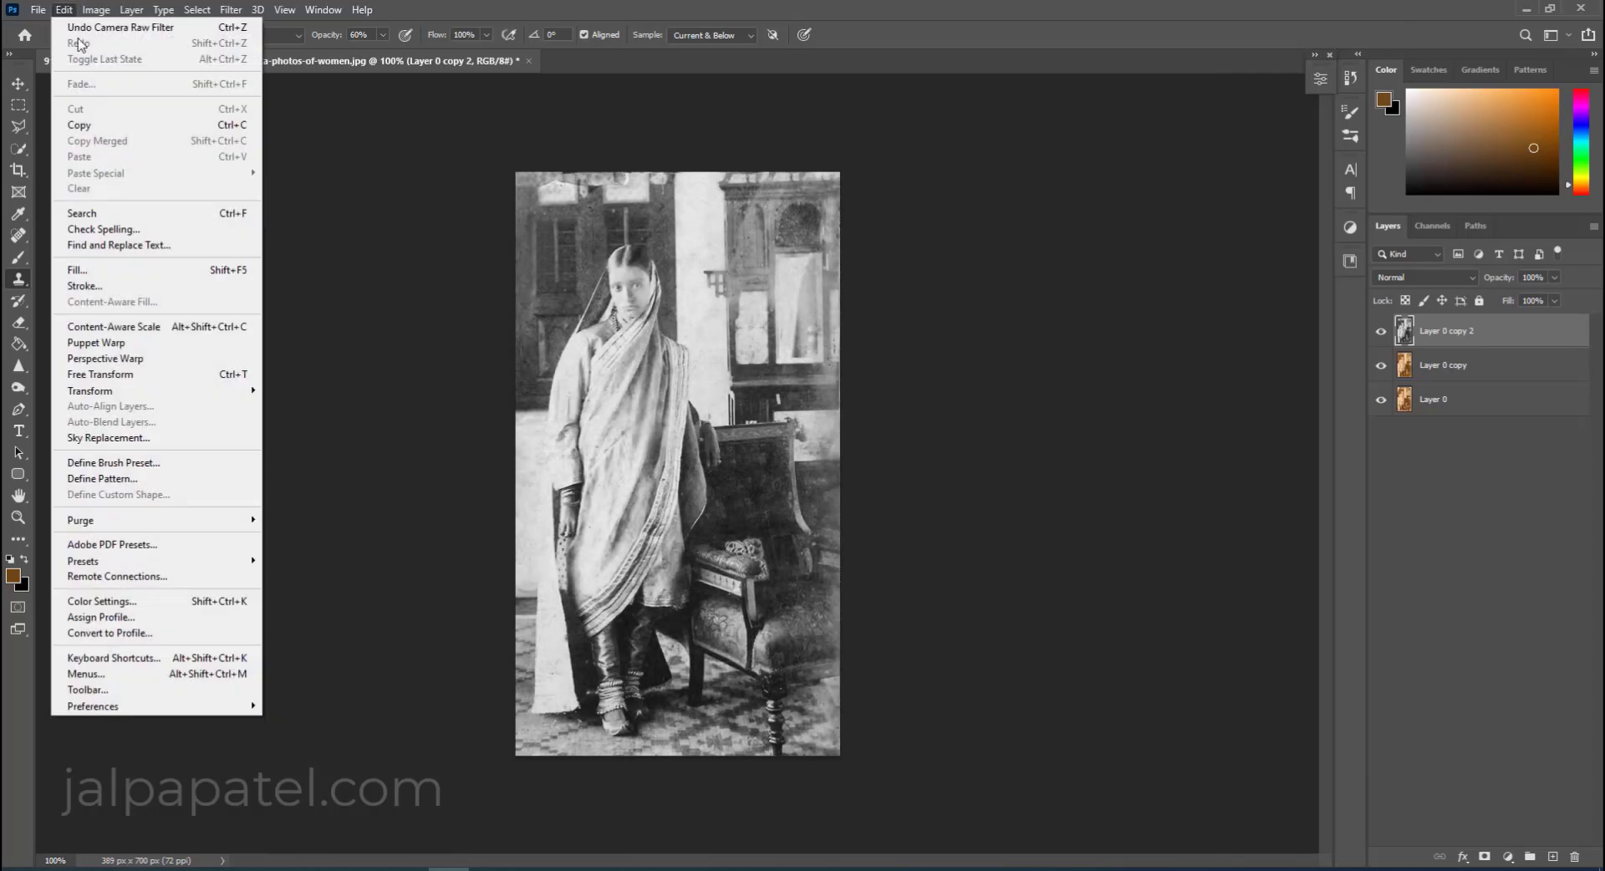
pyautogui.press('Escape')
# Toggle the black-and-white layer's visibility to compare it with the sepia version.
pyautogui.click(1381, 331)
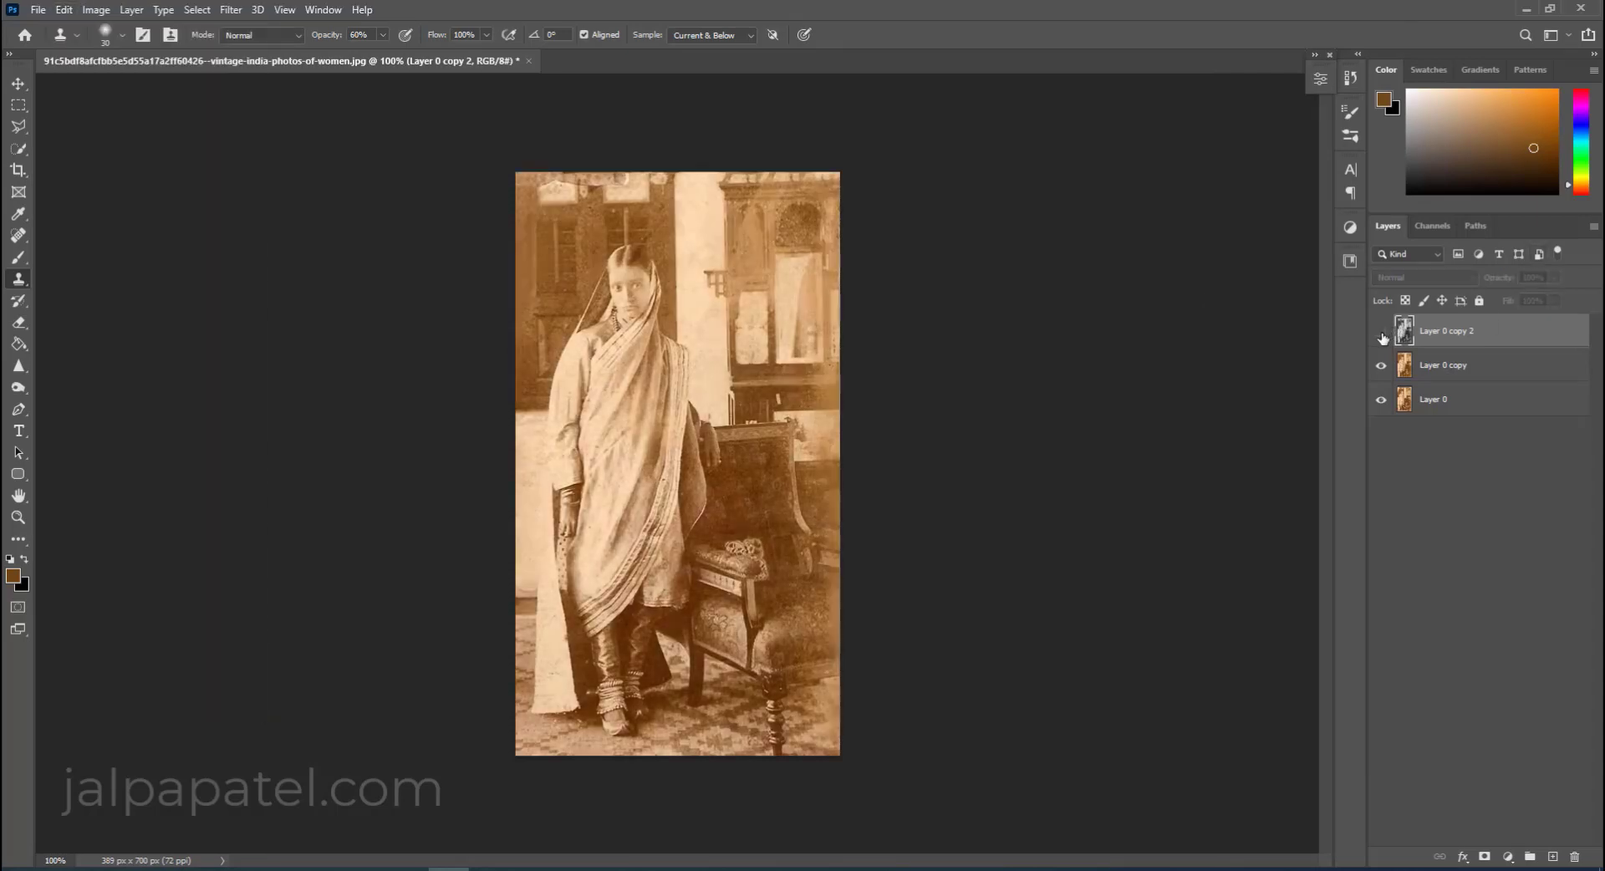
pyautogui.click(1381, 365)
pyautogui.click(1381, 366)
pyautogui.click(1381, 331)
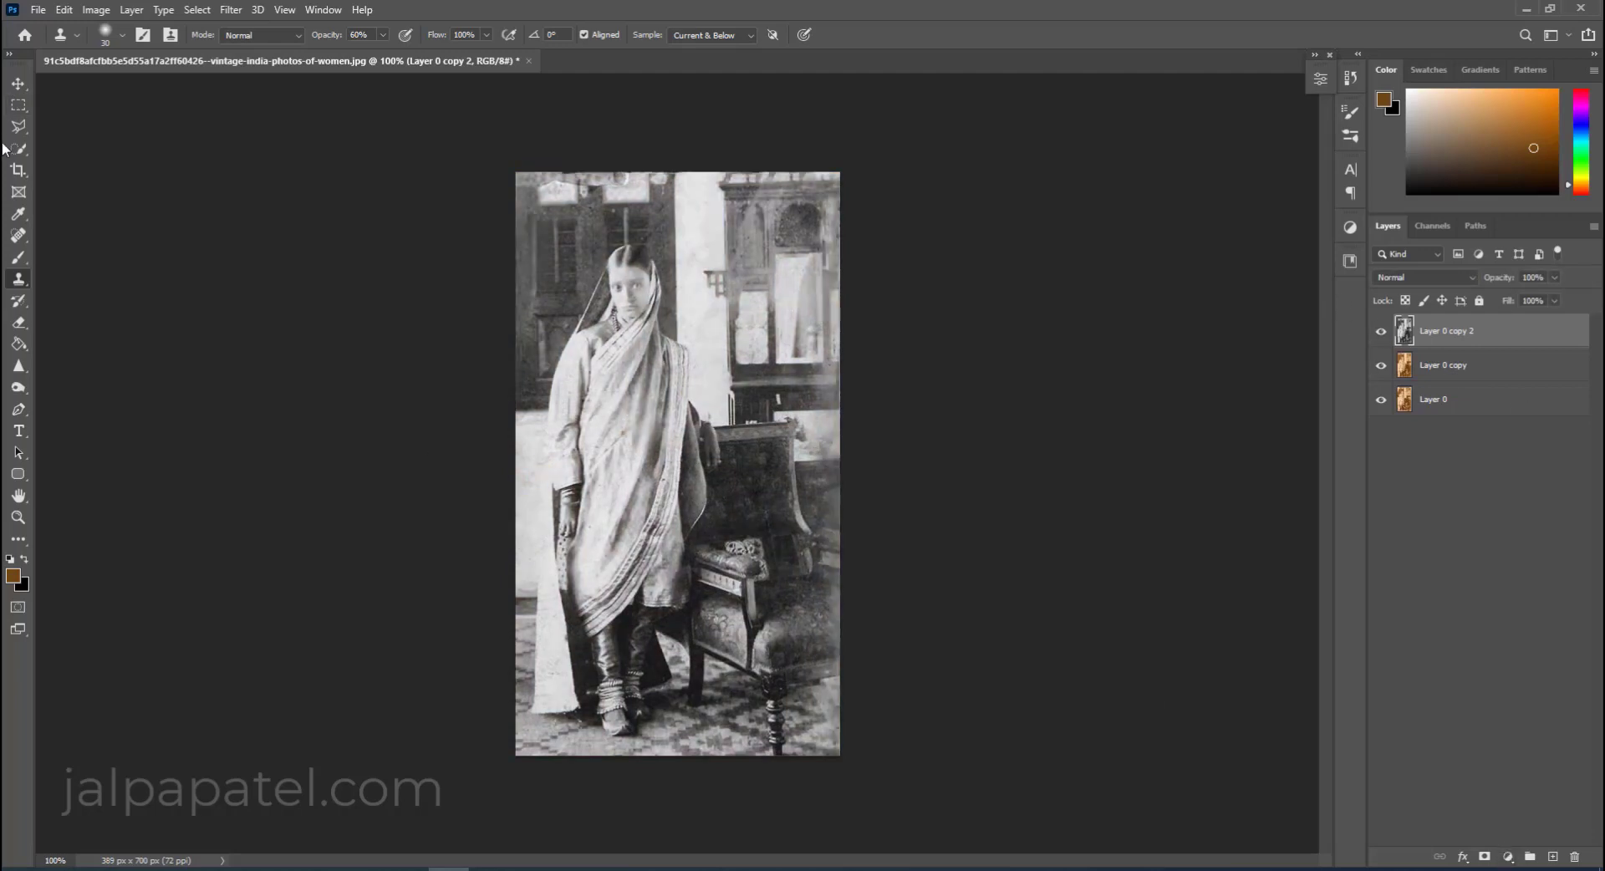
# Quick-select the chair and add a dark red Solid Color fill layer over it.
pyautogui.press('w')
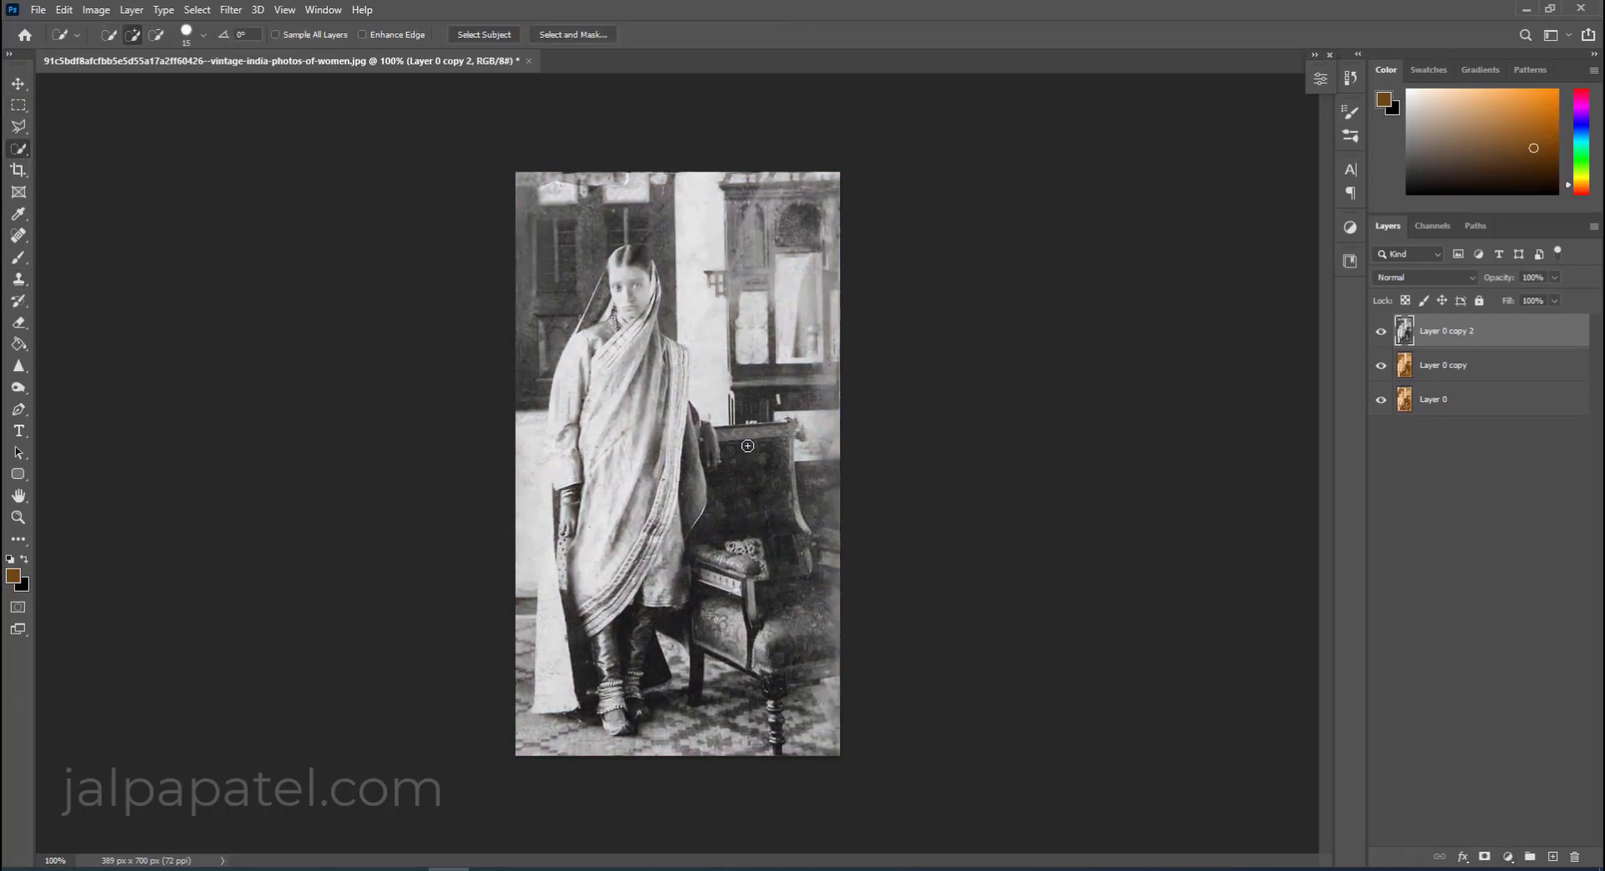
pyautogui.moveTo(747, 445); pyautogui.dragTo(730, 579)
pyautogui.click(1508, 857)
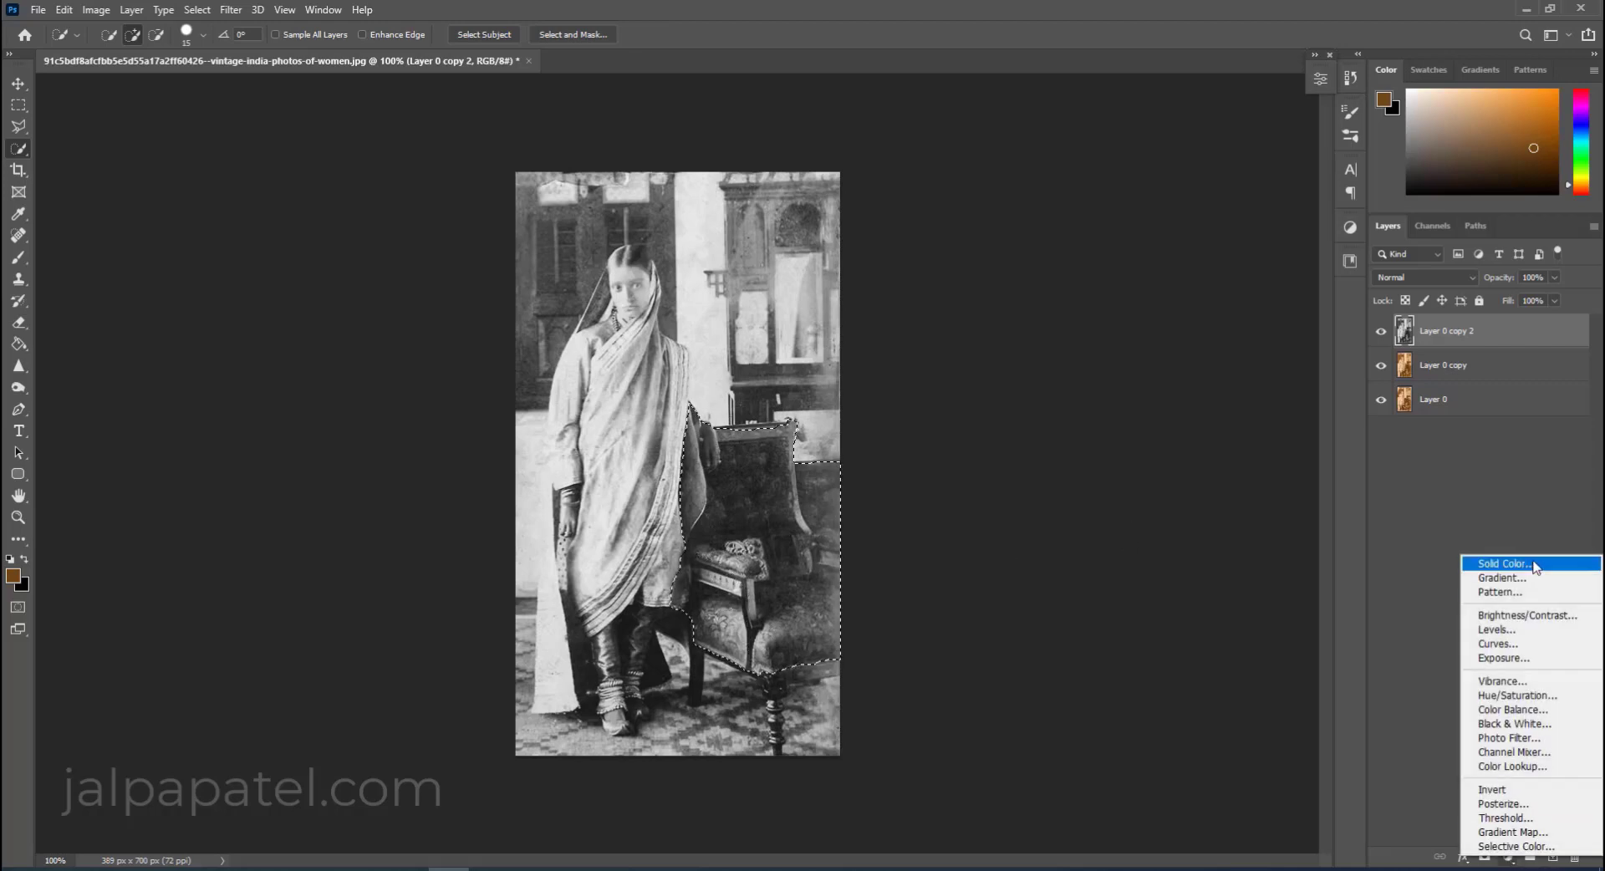
pyautogui.click(1535, 565)
pyautogui.click(1395, 781)
pyautogui.click(1530, 559)
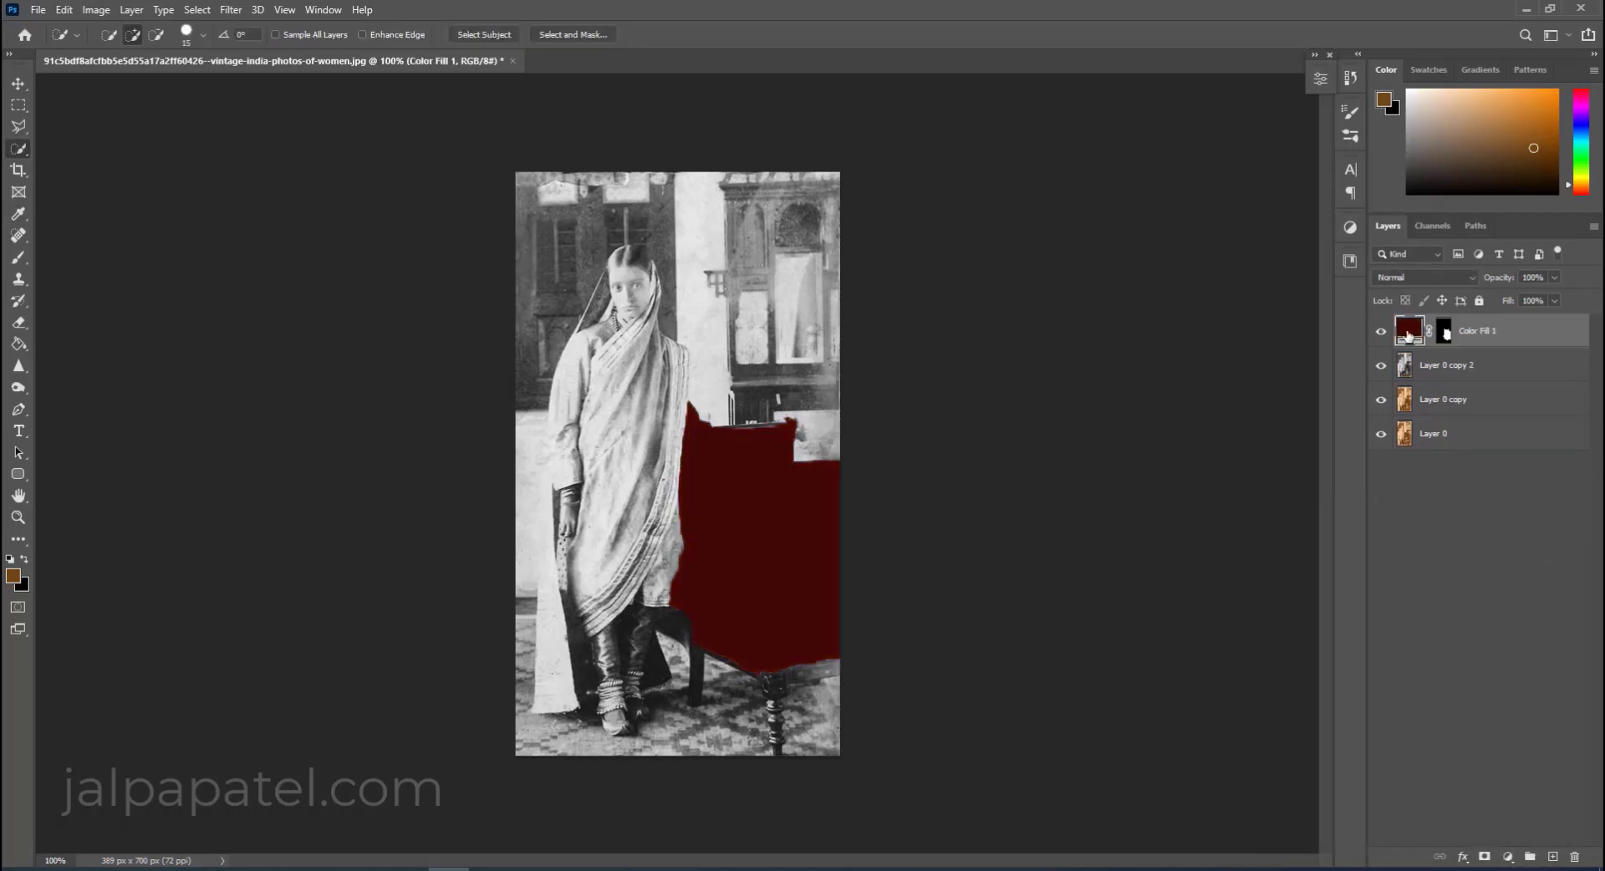
# Set the chair fill to Soft Light and change its colour to #331104.
pyautogui.click(1421, 277)
pyautogui.click(1405, 412)
pyautogui.doubleClick(1407, 333)
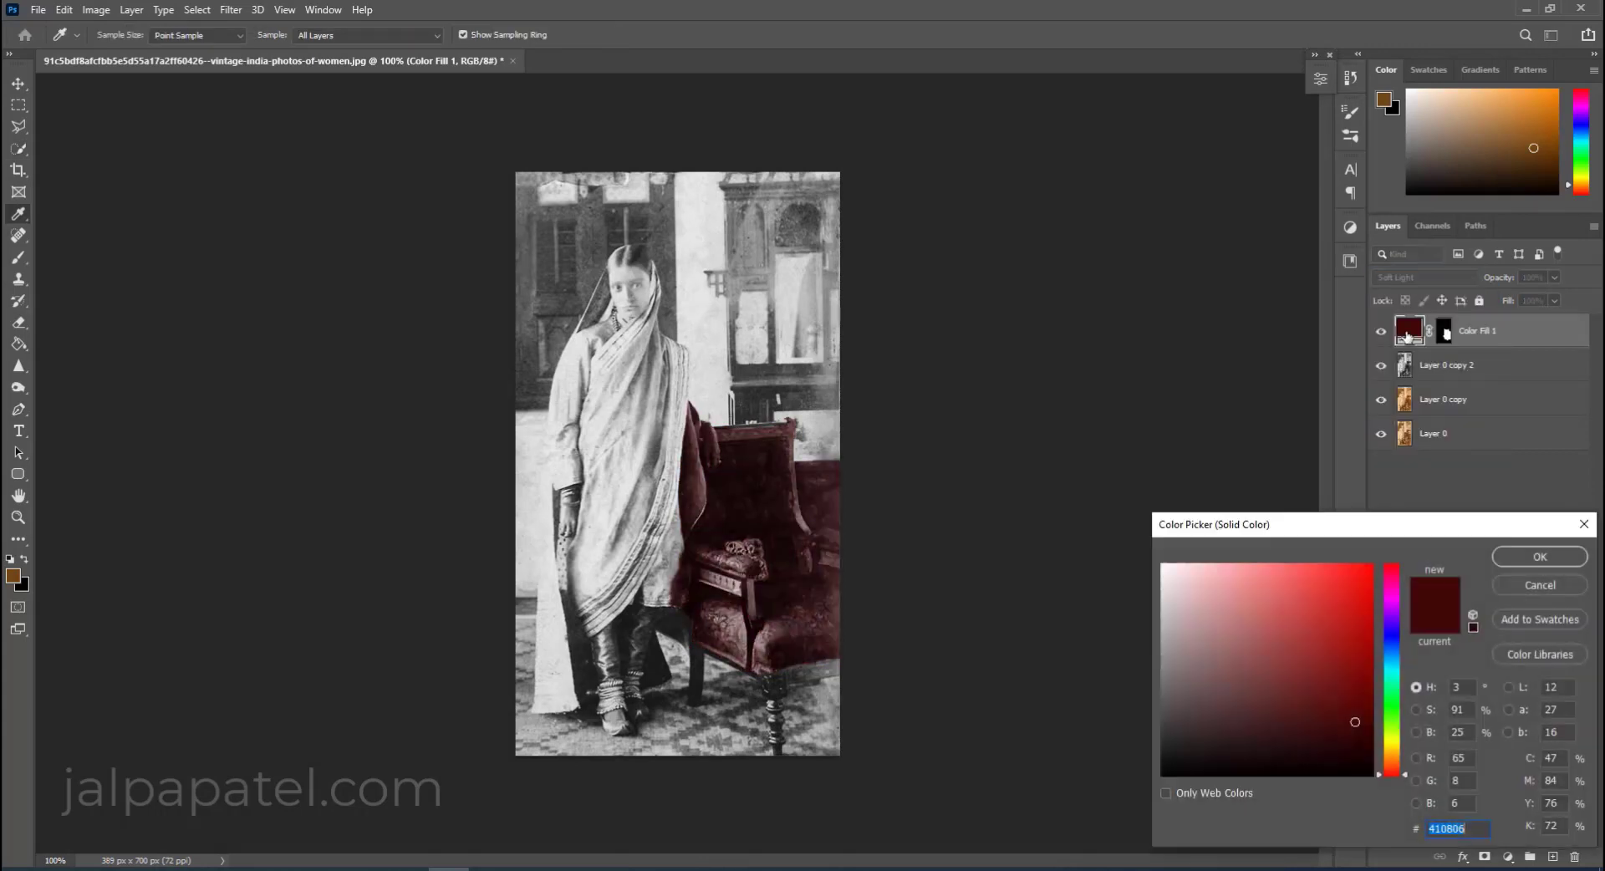
pyautogui.click(1389, 766)
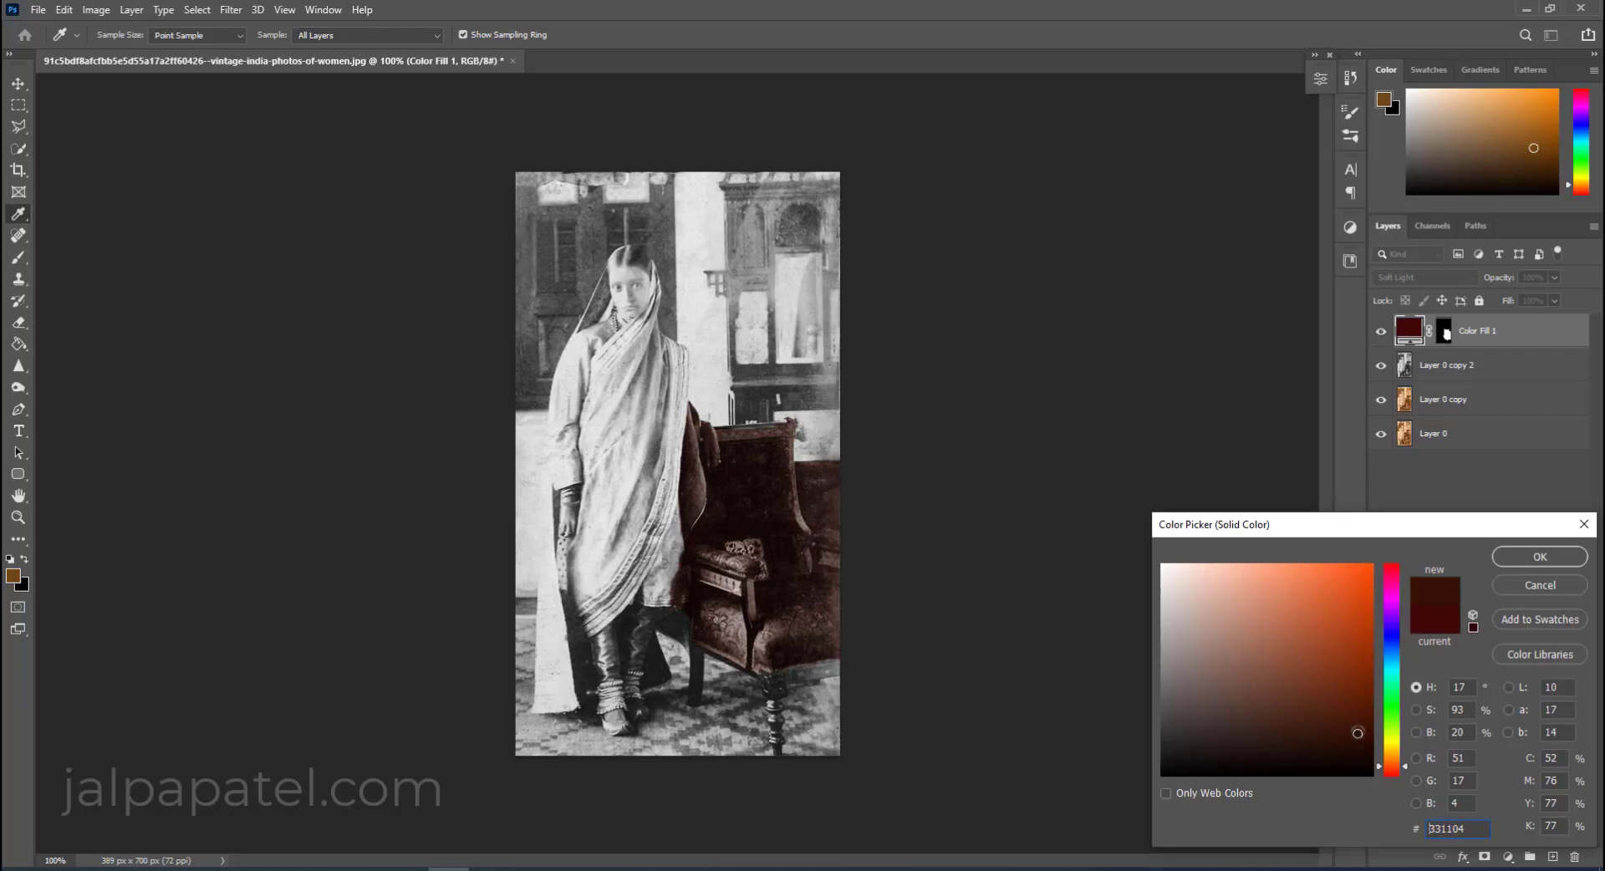
pyautogui.click(1557, 558)
# Paint the Color Fill 1 mask to extend the tint onto the chair leg and top edge.
pyautogui.press('b')
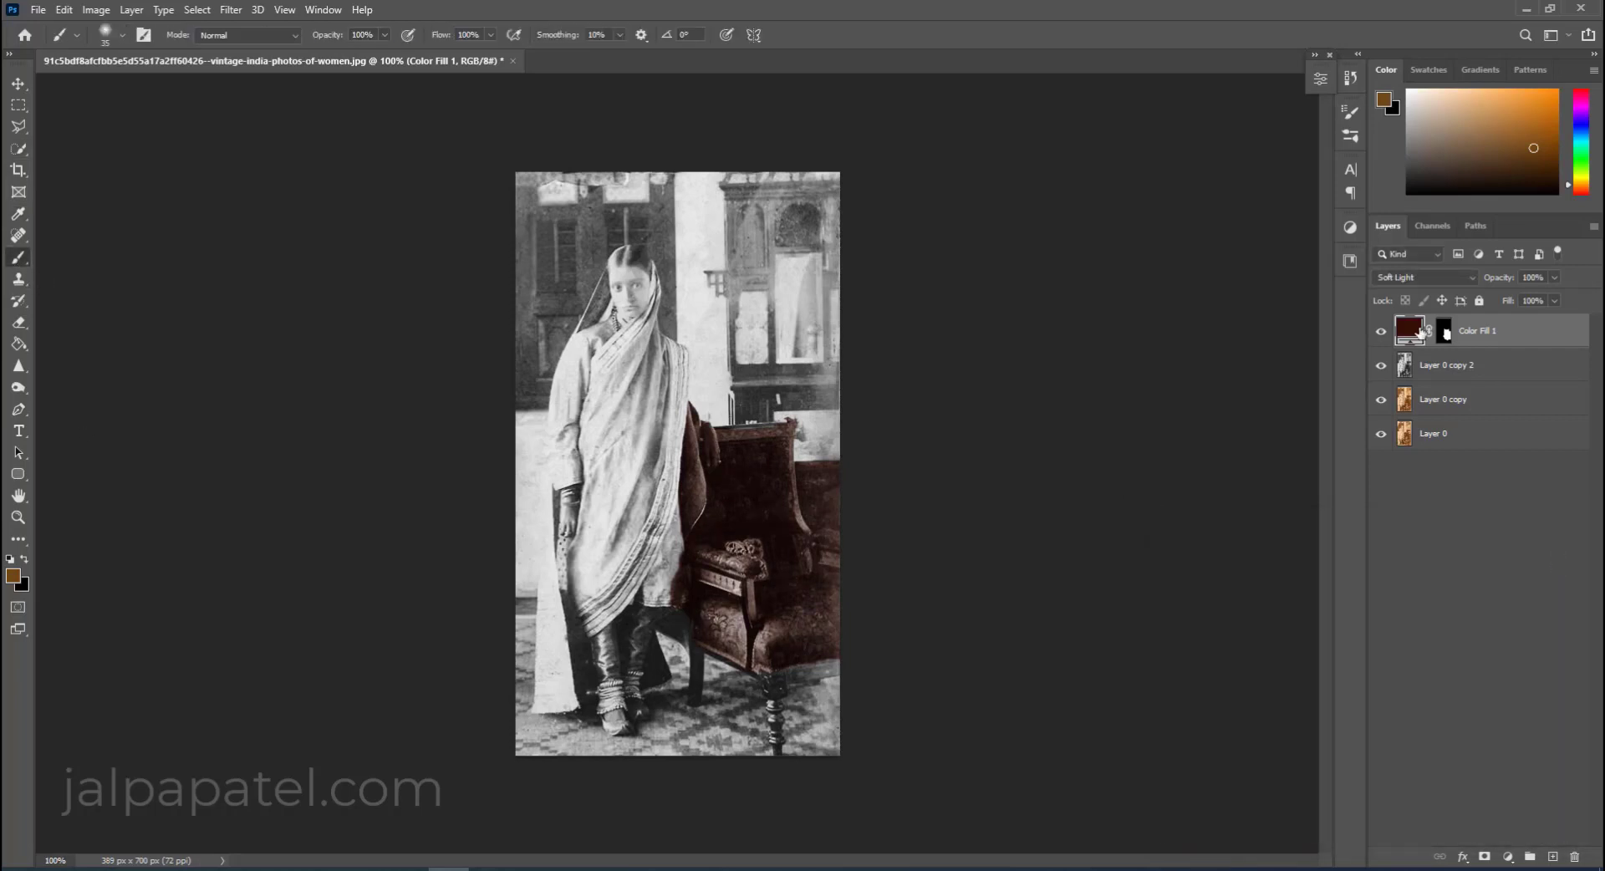
pyautogui.press('d')
pyautogui.moveTo(698, 634)
pyautogui.mouseDown()
pyautogui.moveTo(694, 696)
pyautogui.moveTo(827, 665)
pyautogui.moveTo(776, 690)
pyautogui.moveTo(776, 742)
pyautogui.mouseUp()
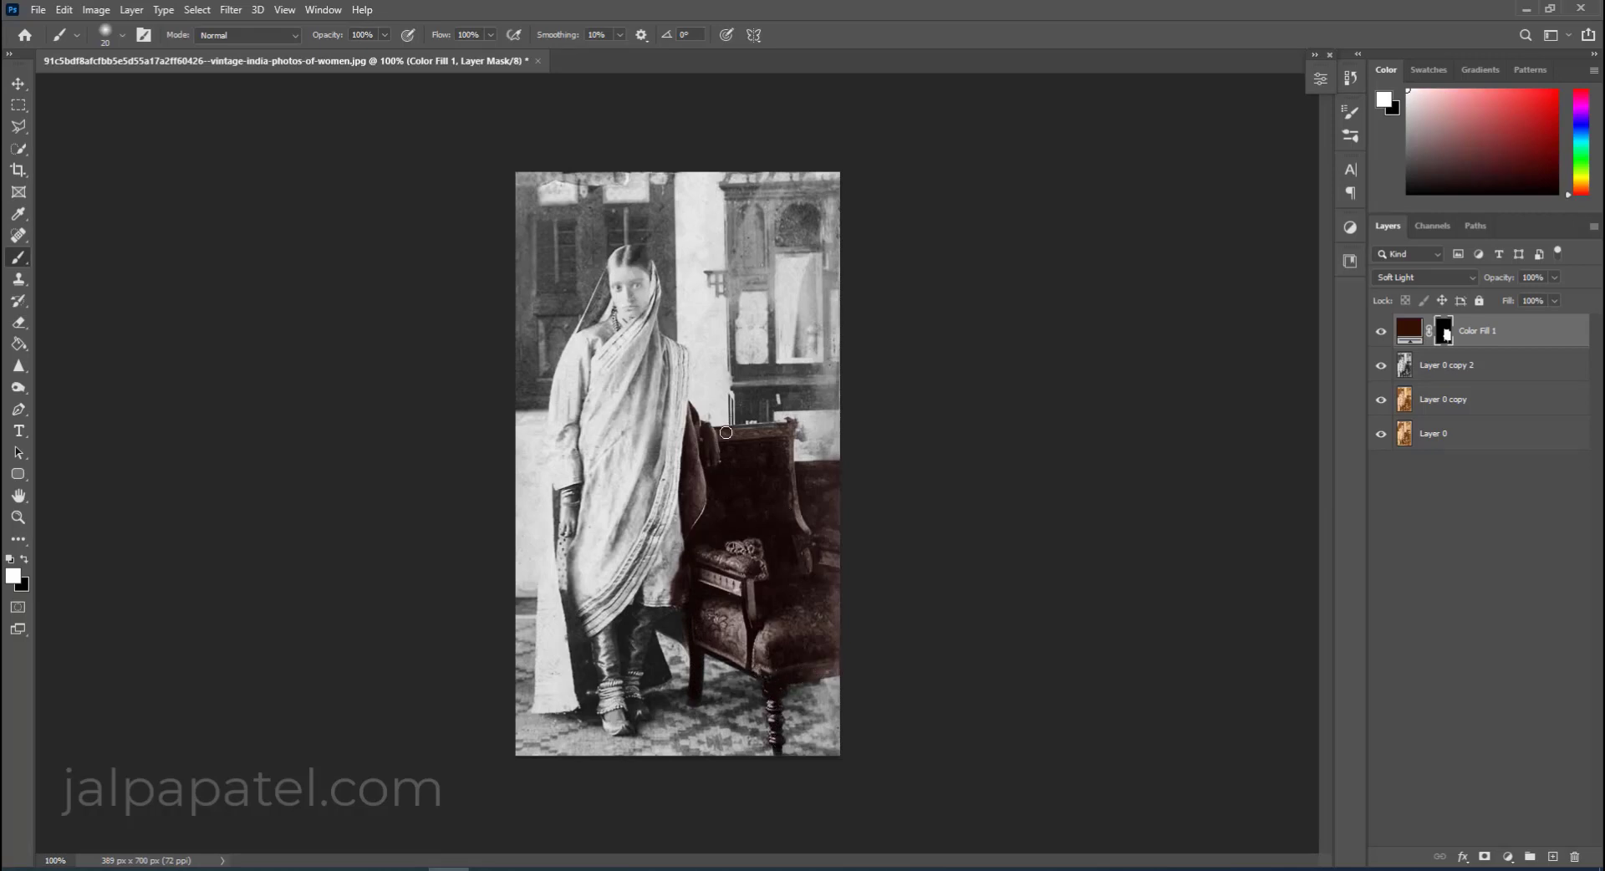
pyautogui.moveTo(726, 433); pyautogui.dragTo(790, 427)
# At 300% zoom, remove the brown tint from the arm, hand and sari edges.
pyautogui.click(18, 323)
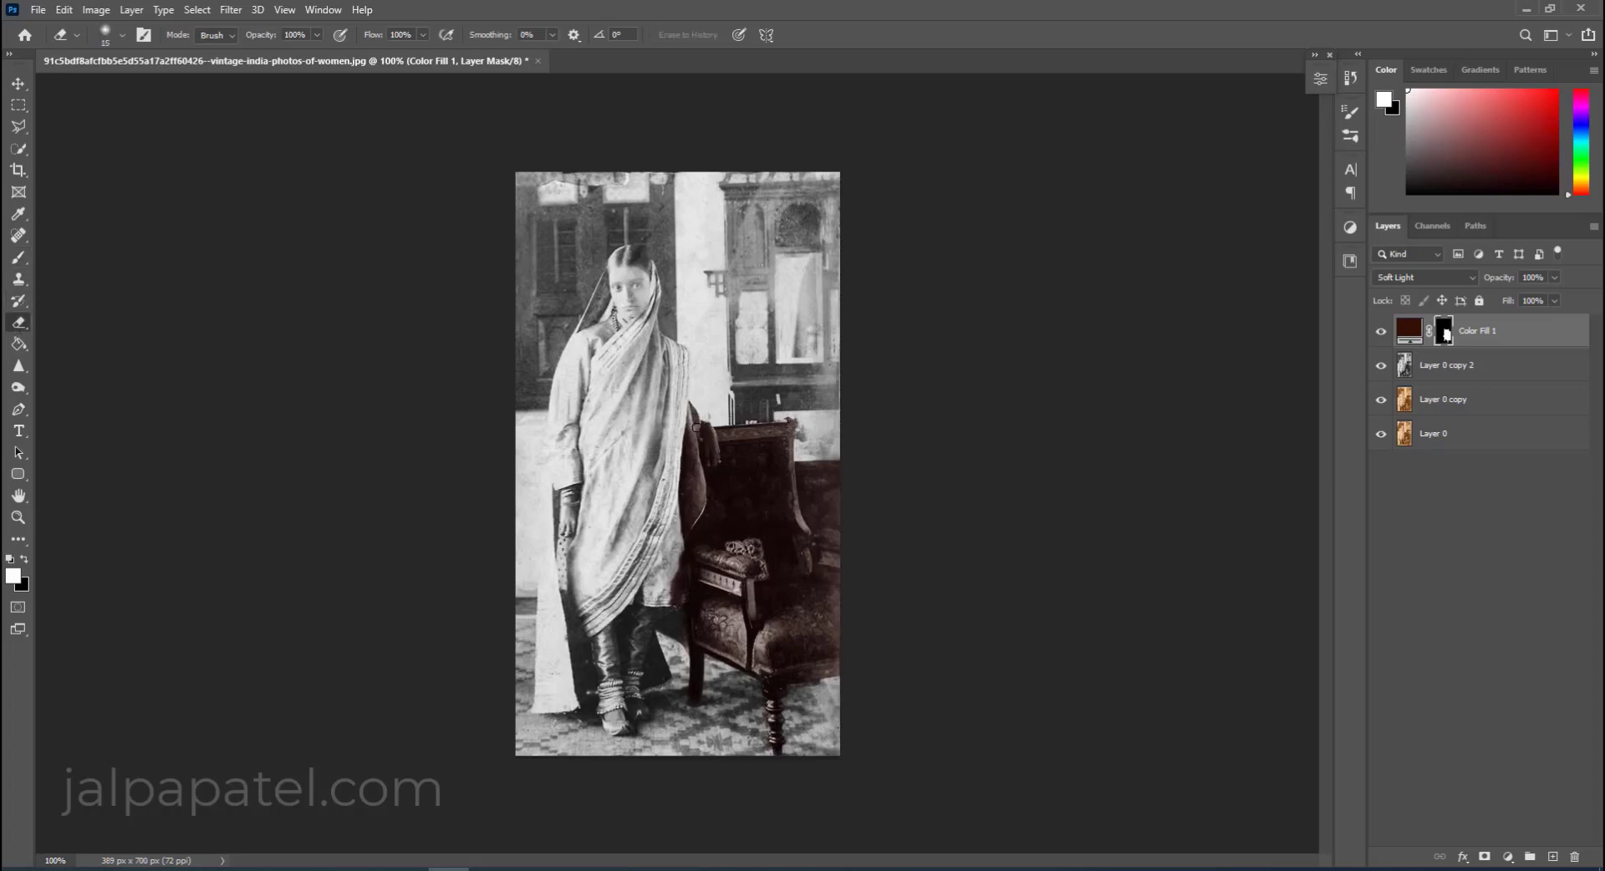
pyautogui.moveTo(711, 449); pyautogui.dragTo(684, 505)
pyautogui.hotkey('ctrl', '+')
pyautogui.hotkey('ctrl', '+')
pyautogui.moveTo(694, 349); pyautogui.dragTo(703, 489)
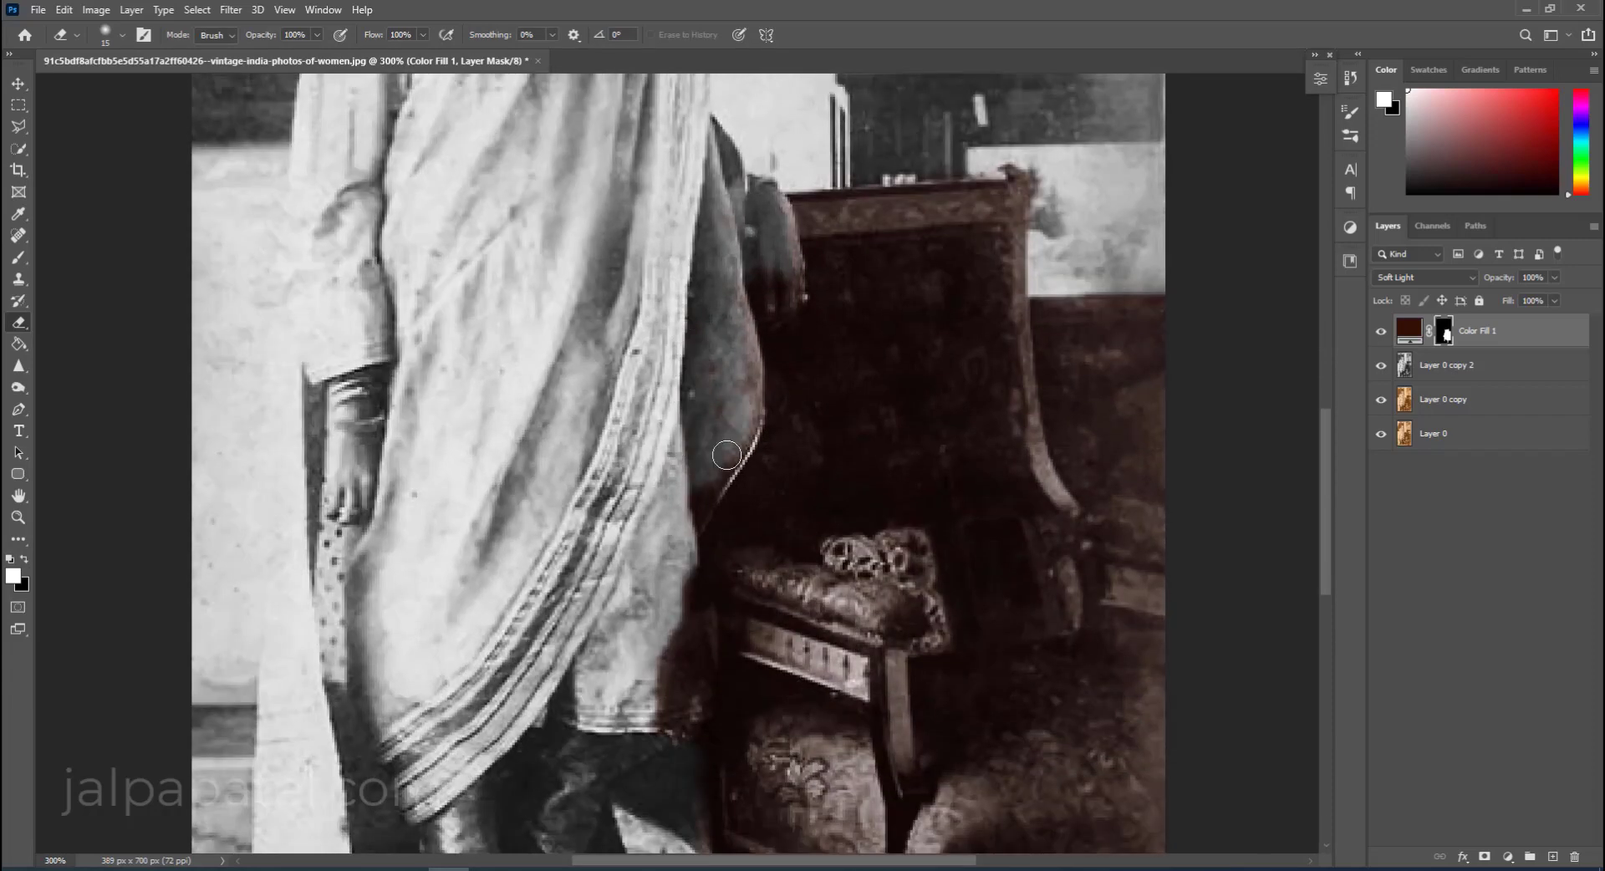
pyautogui.press('[')
pyautogui.moveTo(736, 284); pyautogui.dragTo(757, 402)
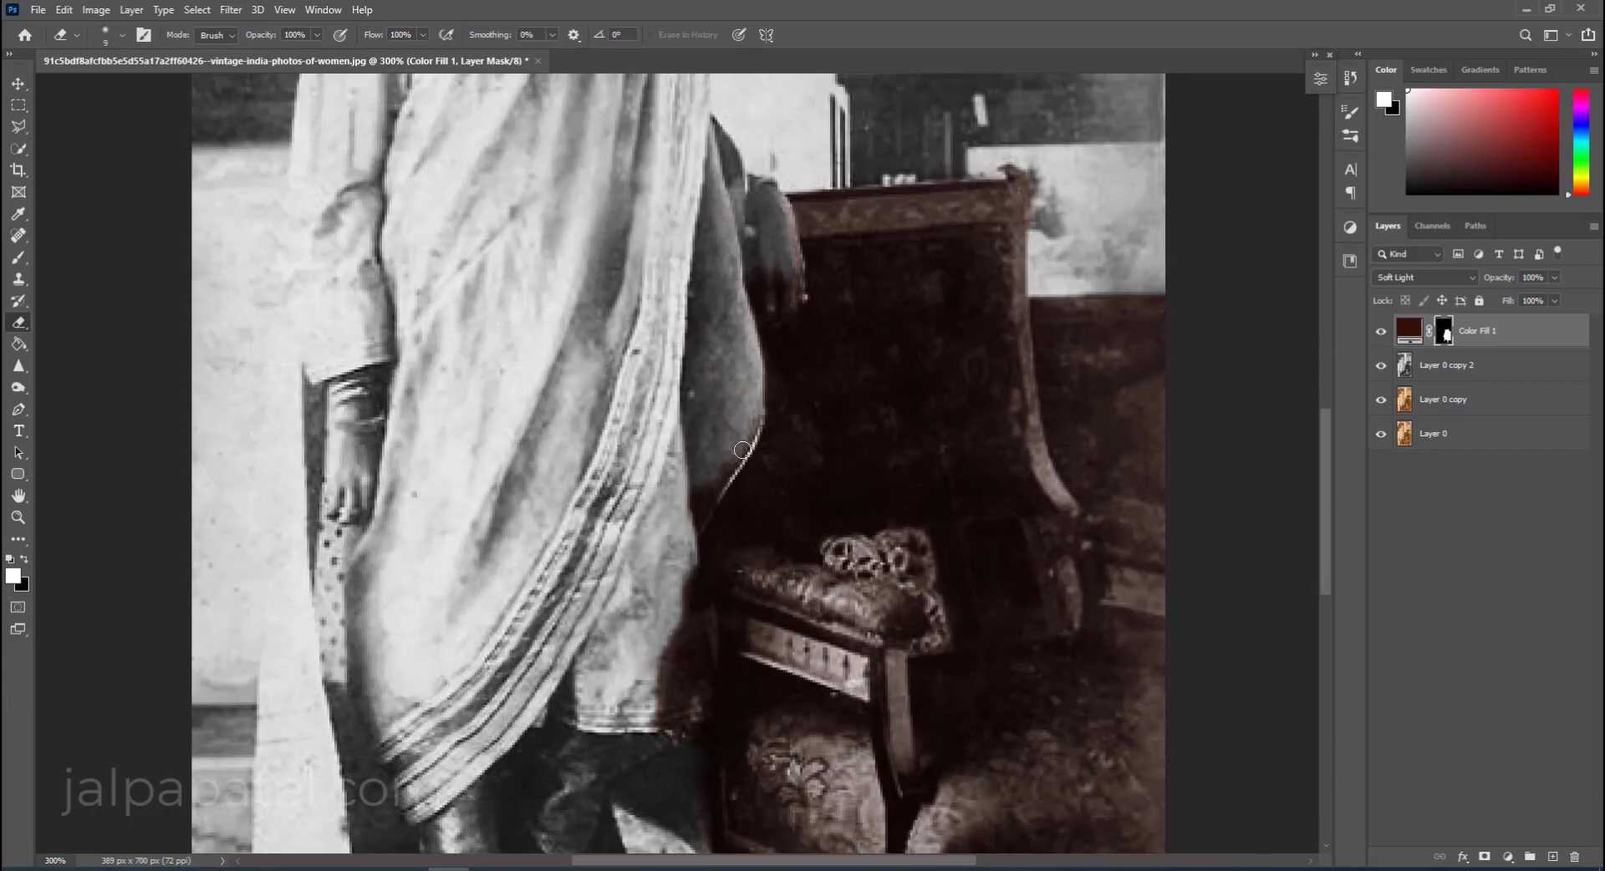
pyautogui.scroll(-1, 692, 449)
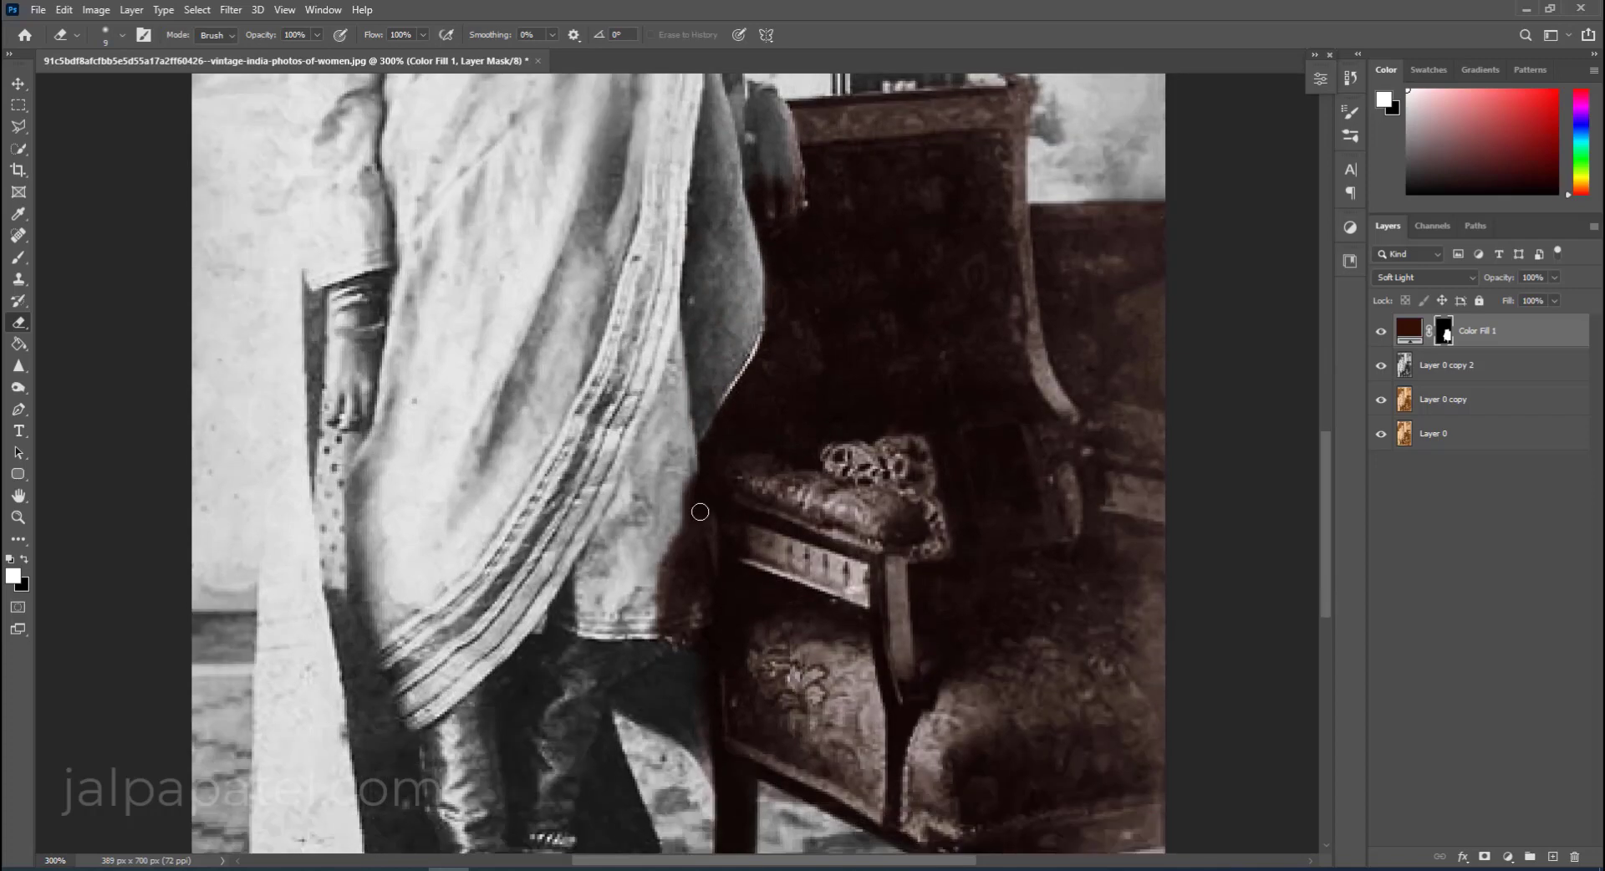
pyautogui.moveTo(699, 512)
pyautogui.mouseDown()
pyautogui.moveTo(688, 468)
pyautogui.moveTo(665, 639)
pyautogui.moveTo(707, 543)
pyautogui.moveTo(667, 629)
pyautogui.mouseUp()
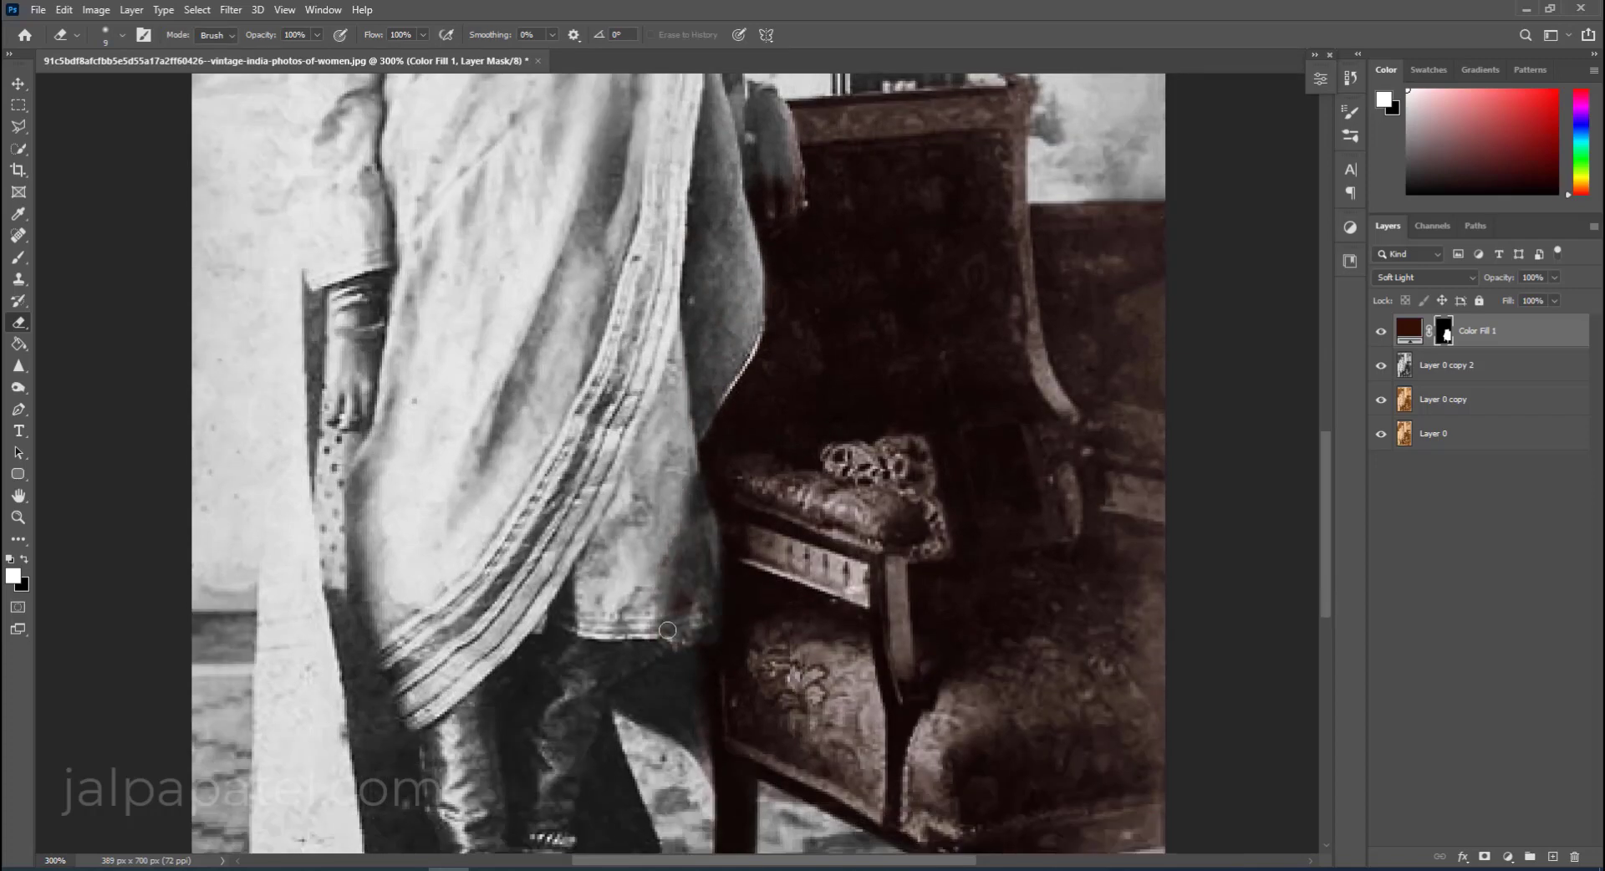
pyautogui.scroll(-1, 669, 635)
pyautogui.scroll(-1, 677, 614)
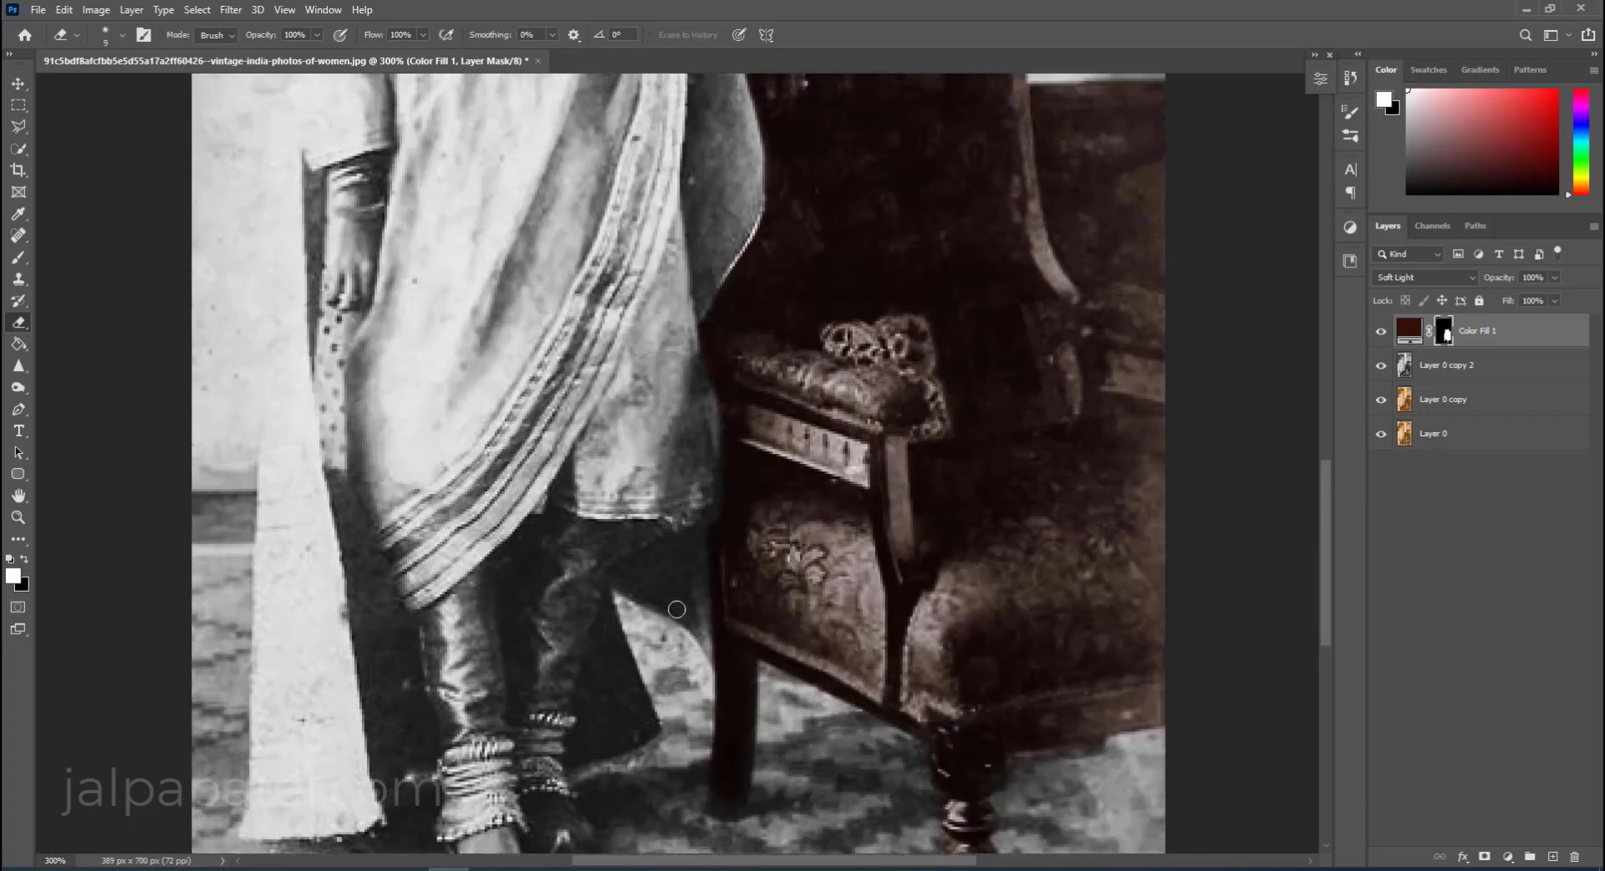
pyautogui.scroll(2, 677, 609)
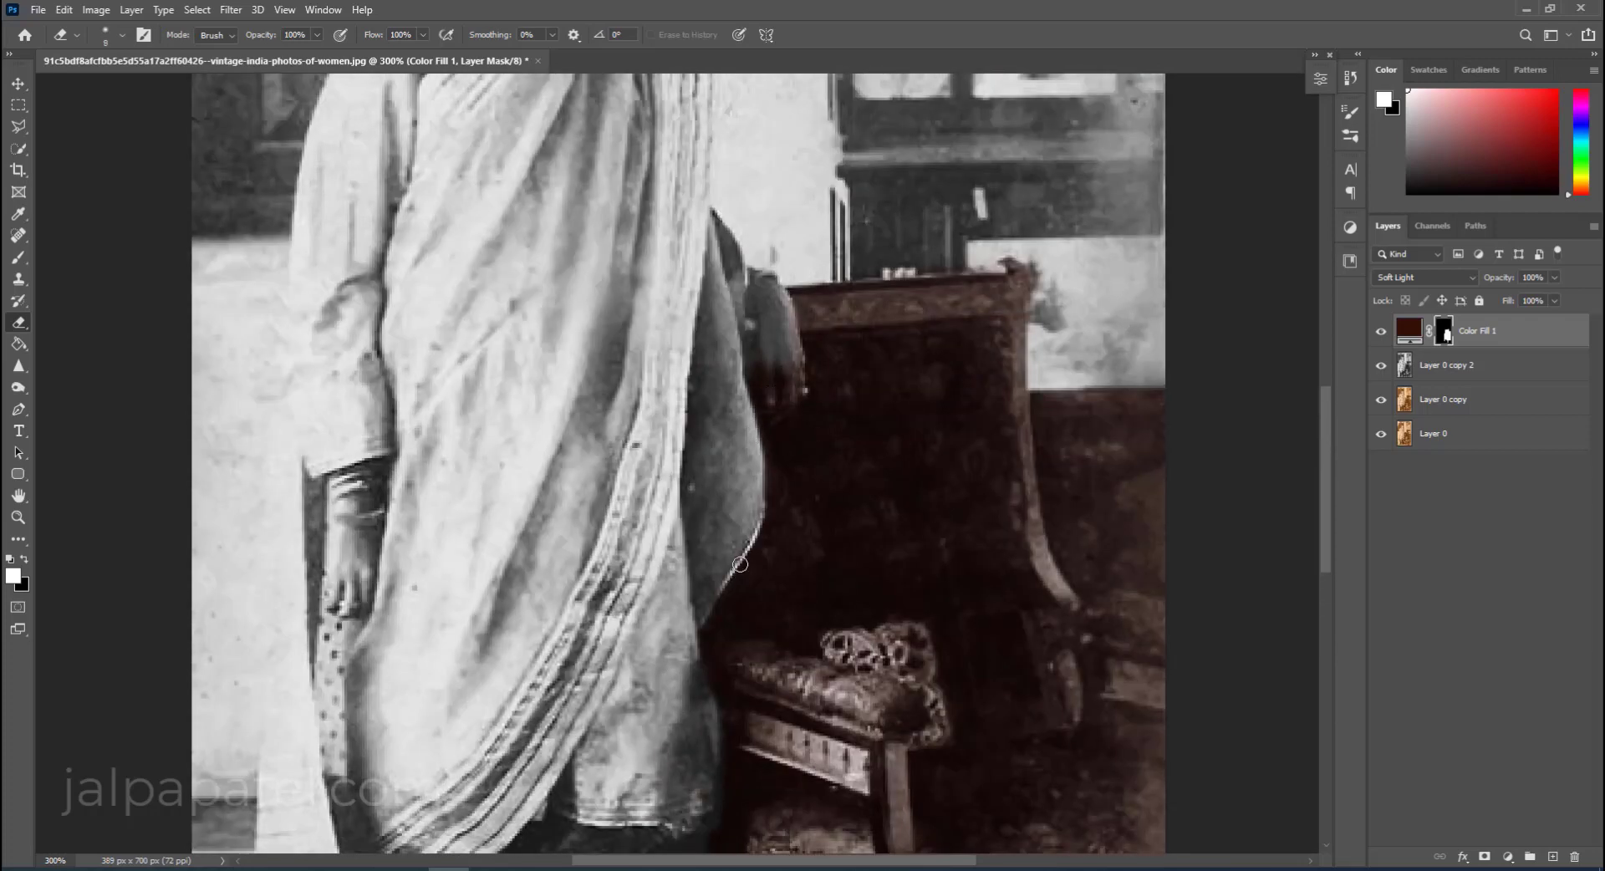
pyautogui.moveTo(767, 354)
pyautogui.mouseDown()
pyautogui.moveTo(770, 401)
pyautogui.moveTo(790, 386)
pyautogui.moveTo(793, 331)
pyautogui.mouseUp()
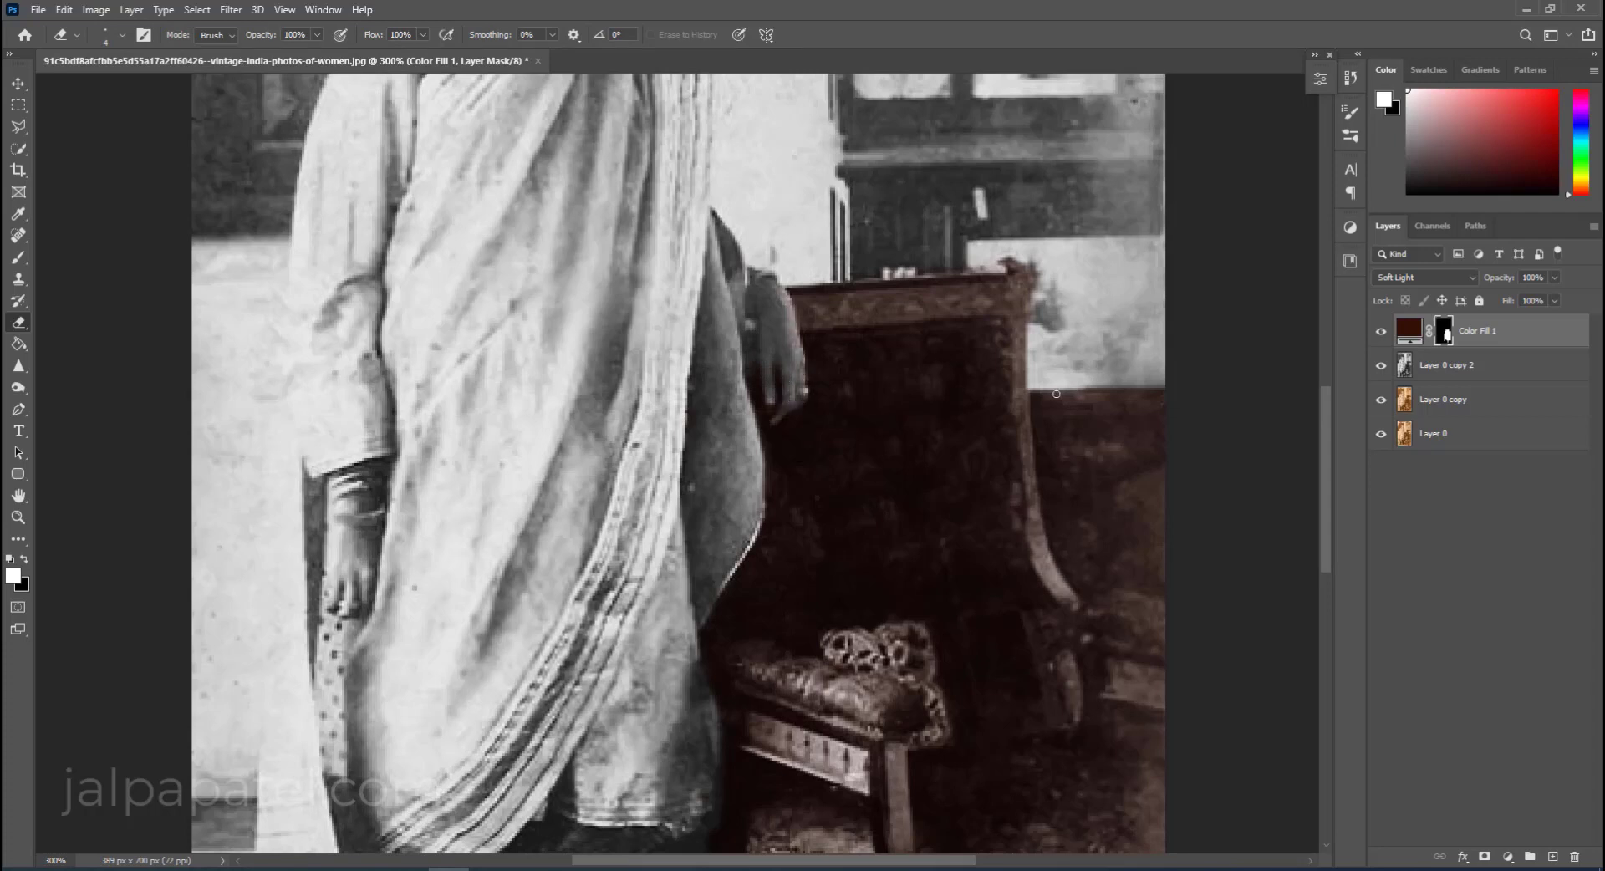
# Brush black on the mask to clear the tint from the hand's edge, then view the whole photo.
pyautogui.hotkey('ctrl', '-')
pyautogui.hotkey('ctrl', '-')
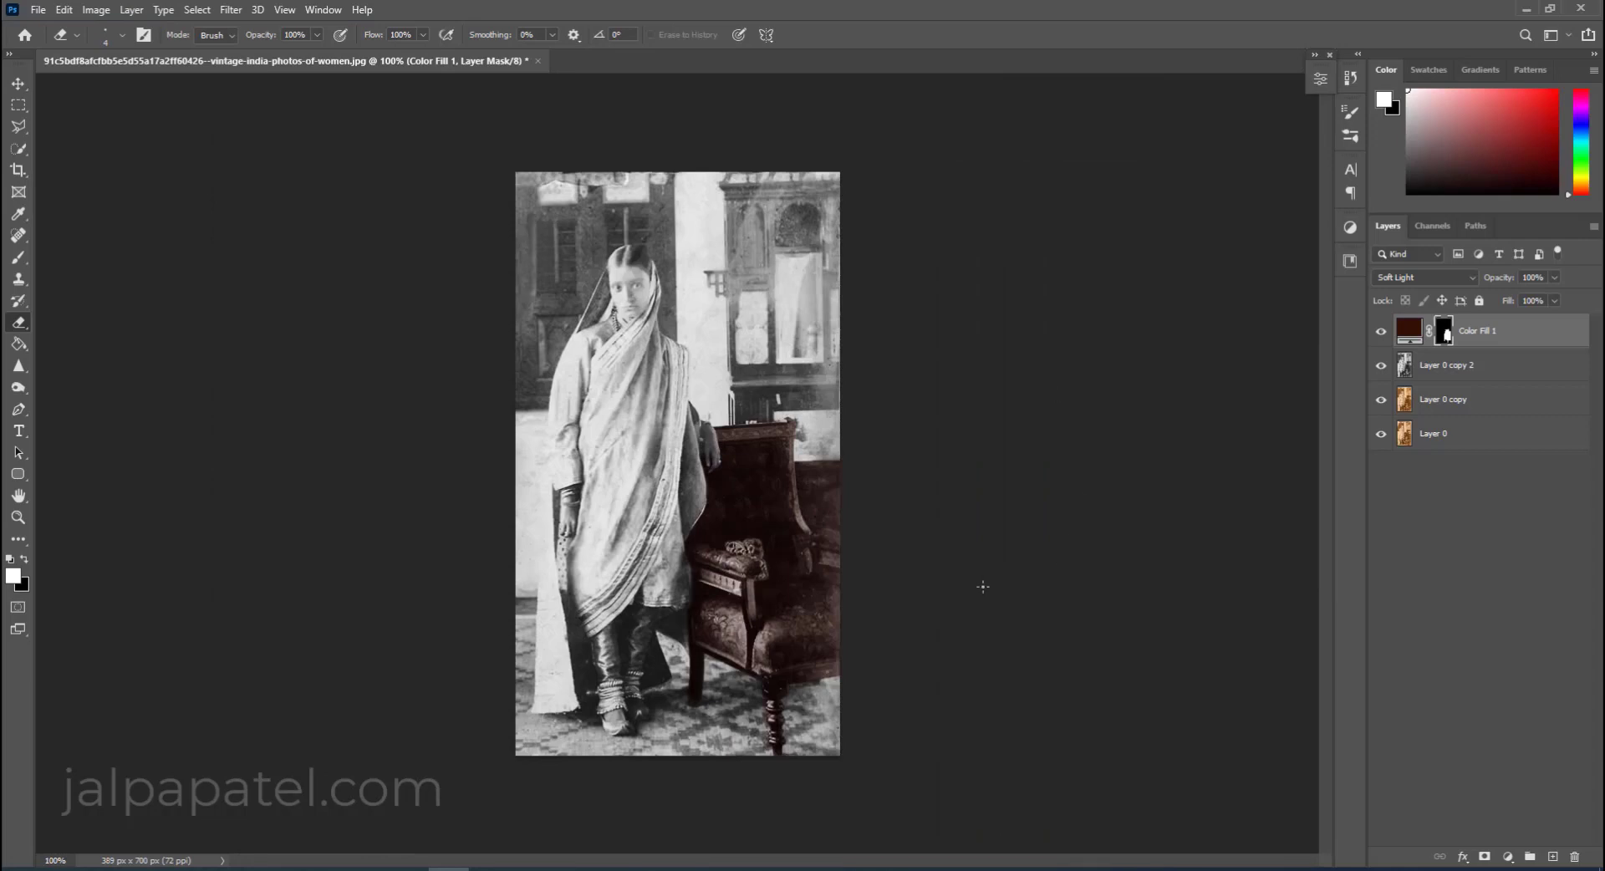
pyautogui.hotkey('ctrl', '+')
pyautogui.hotkey('ctrl', '+')
pyautogui.press('b')
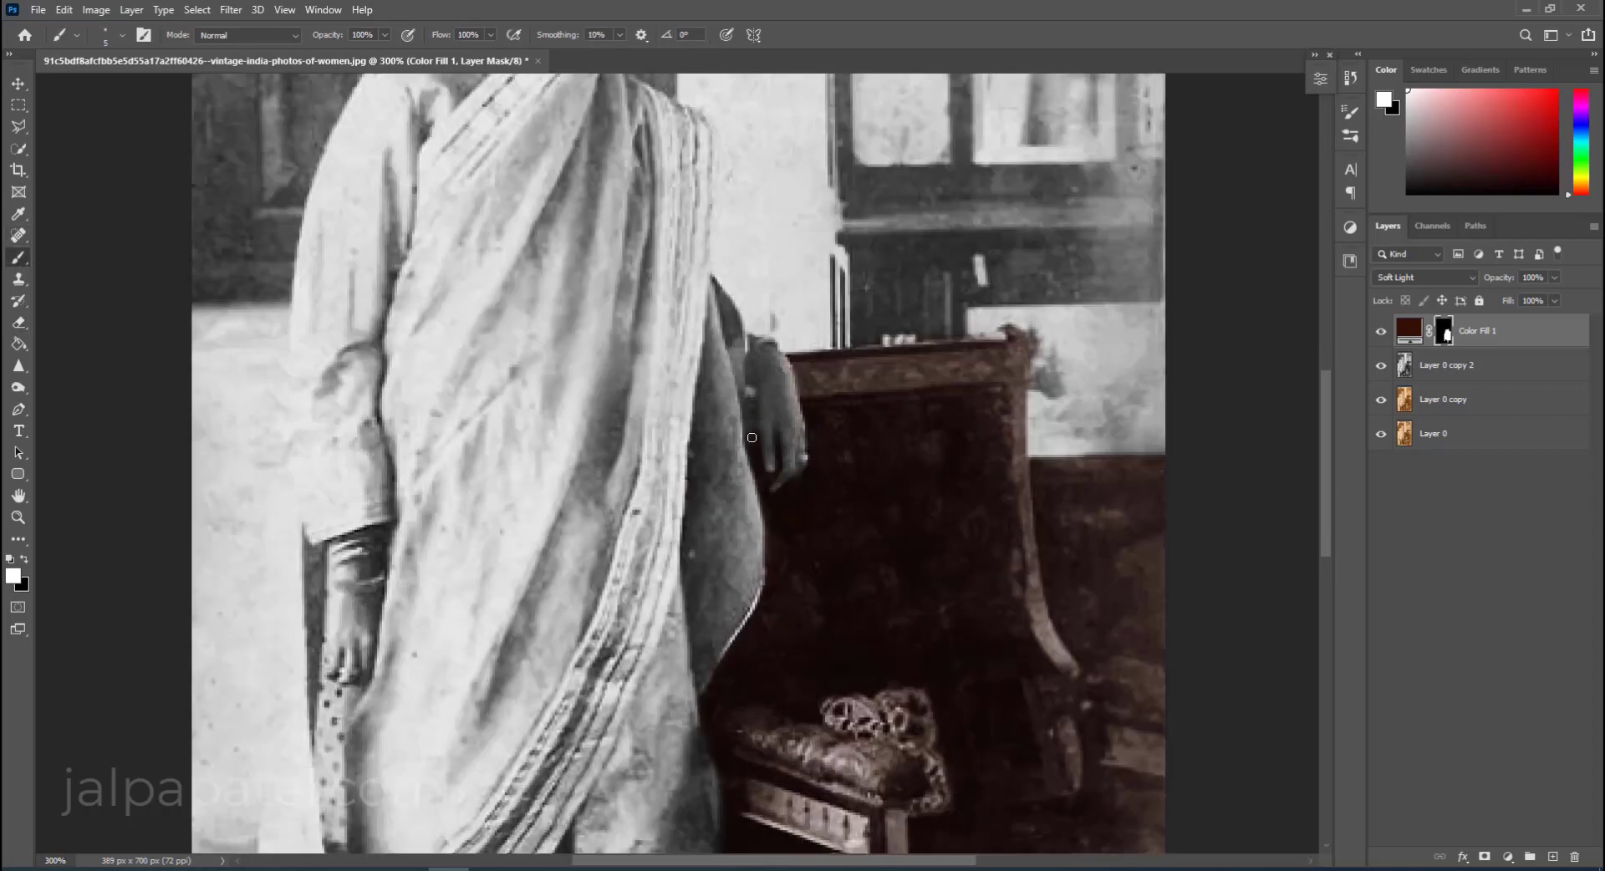
pyautogui.moveTo(749, 371); pyautogui.dragTo(753, 412)
pyautogui.click(19, 321)
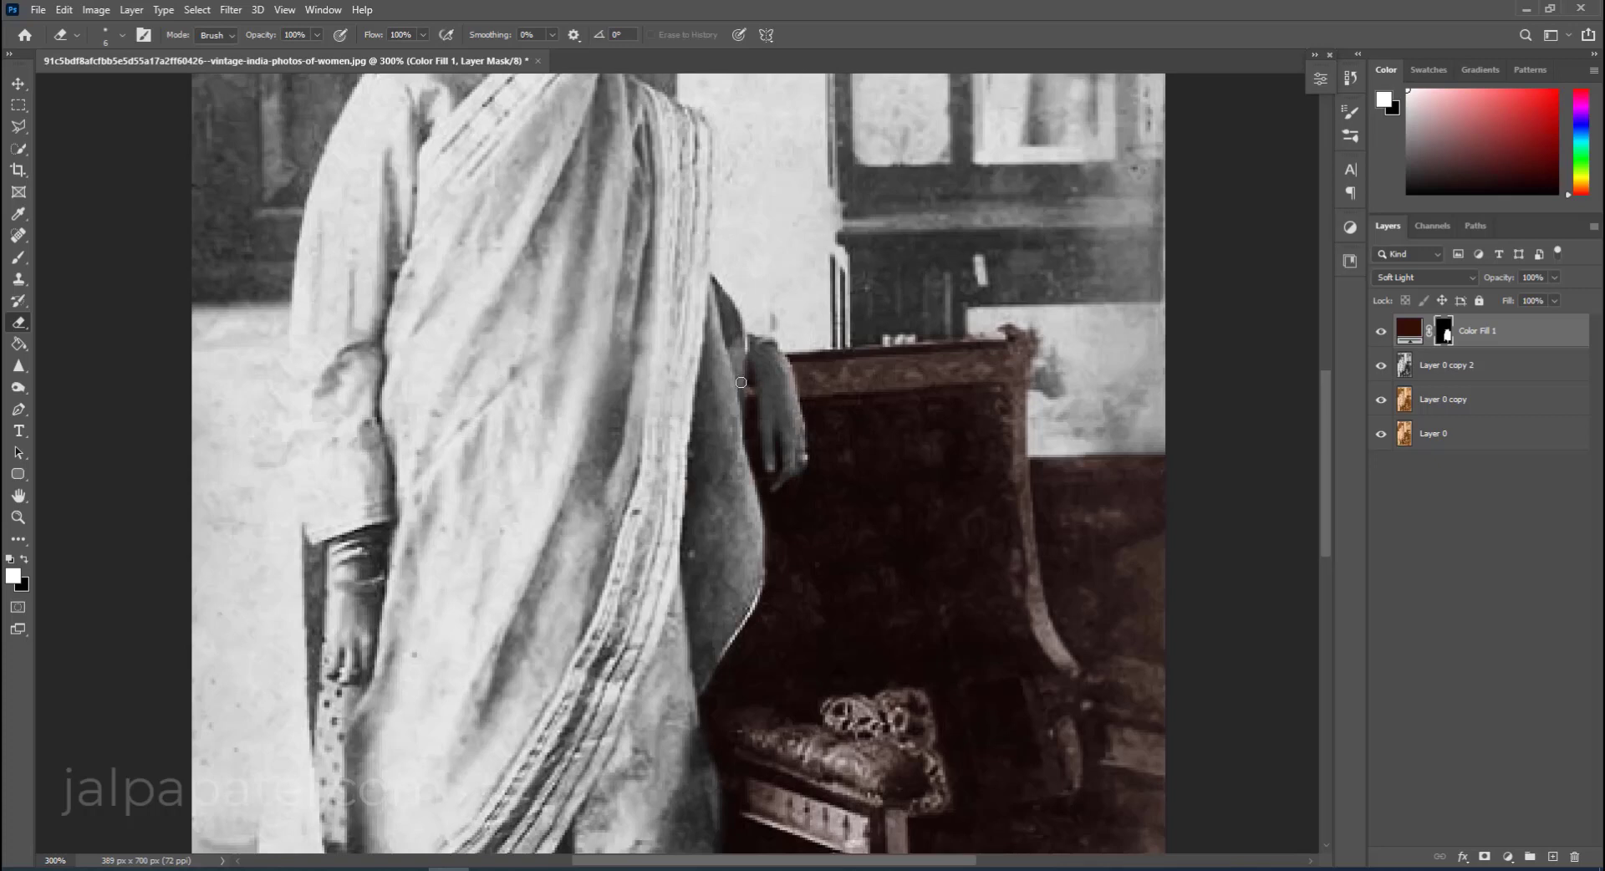
pyautogui.hotkey('ctrl', '1')
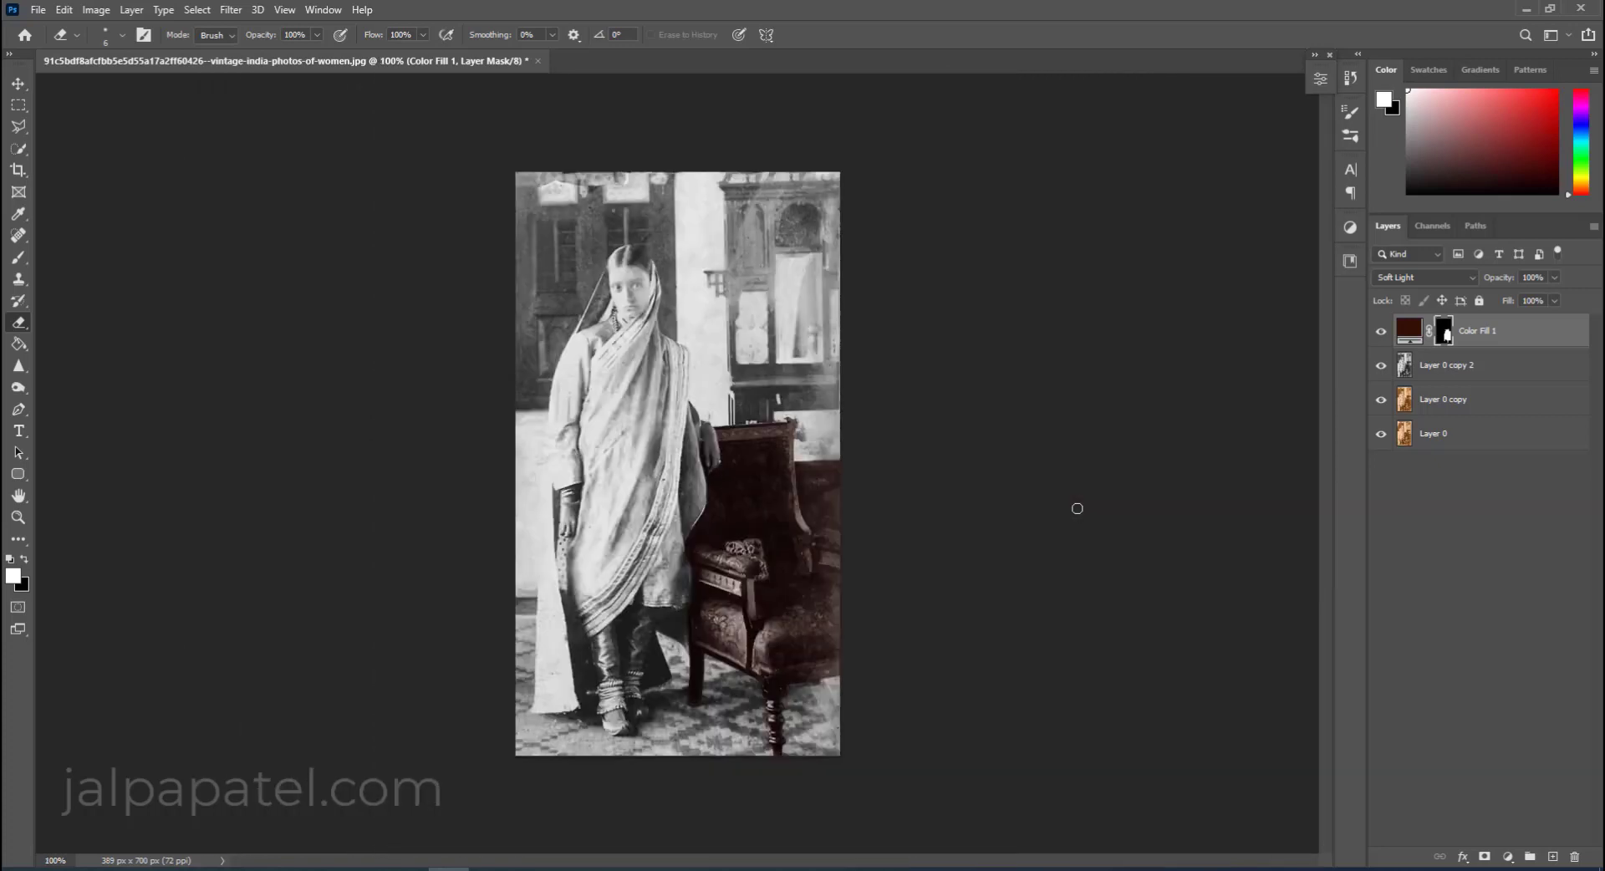
# Quick-select the sari on Layer 0 copy 2 and add a yellow Solid Color fill layer.
pyautogui.click(1446, 365)
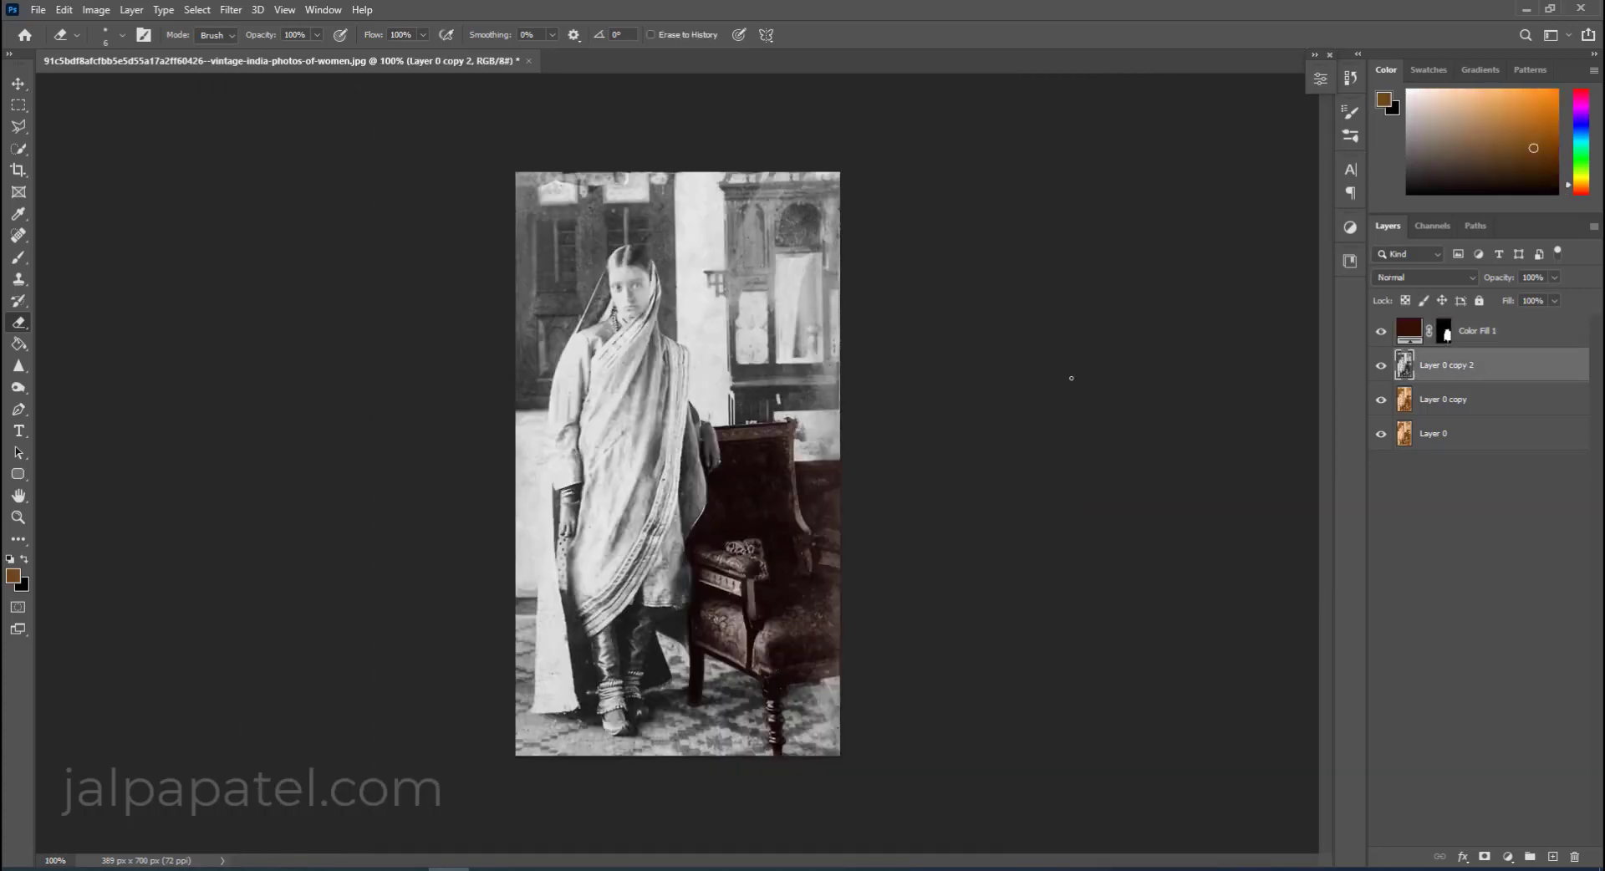
pyautogui.press('w')
pyautogui.moveTo(628, 334)
pyautogui.mouseDown()
pyautogui.moveTo(673, 360)
pyautogui.moveTo(653, 554)
pyautogui.mouseUp()
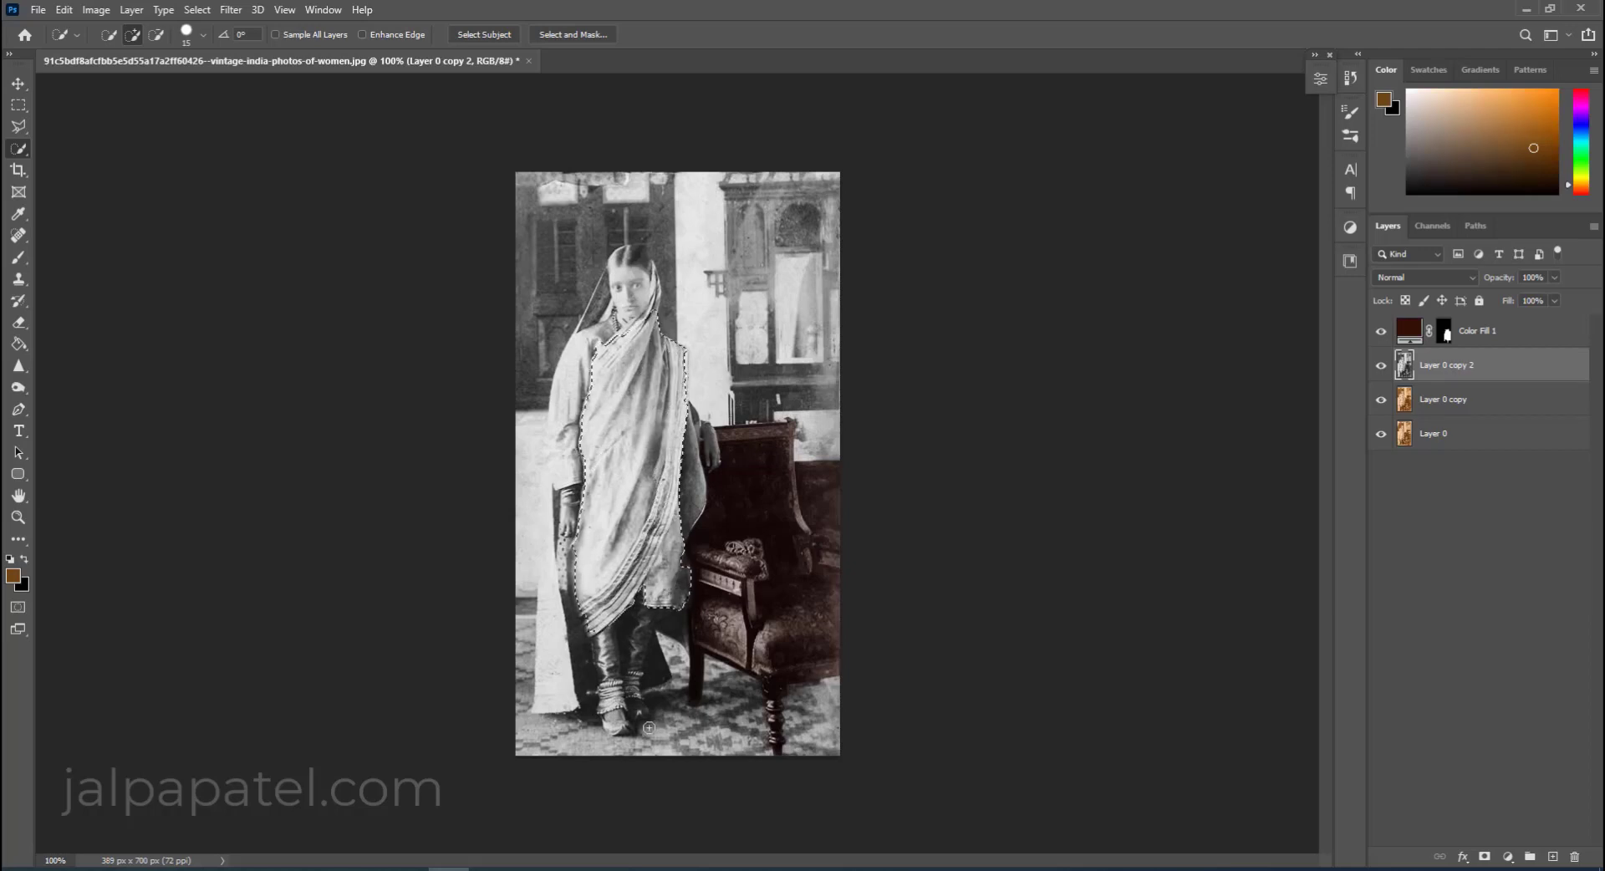
pyautogui.click(1508, 857)
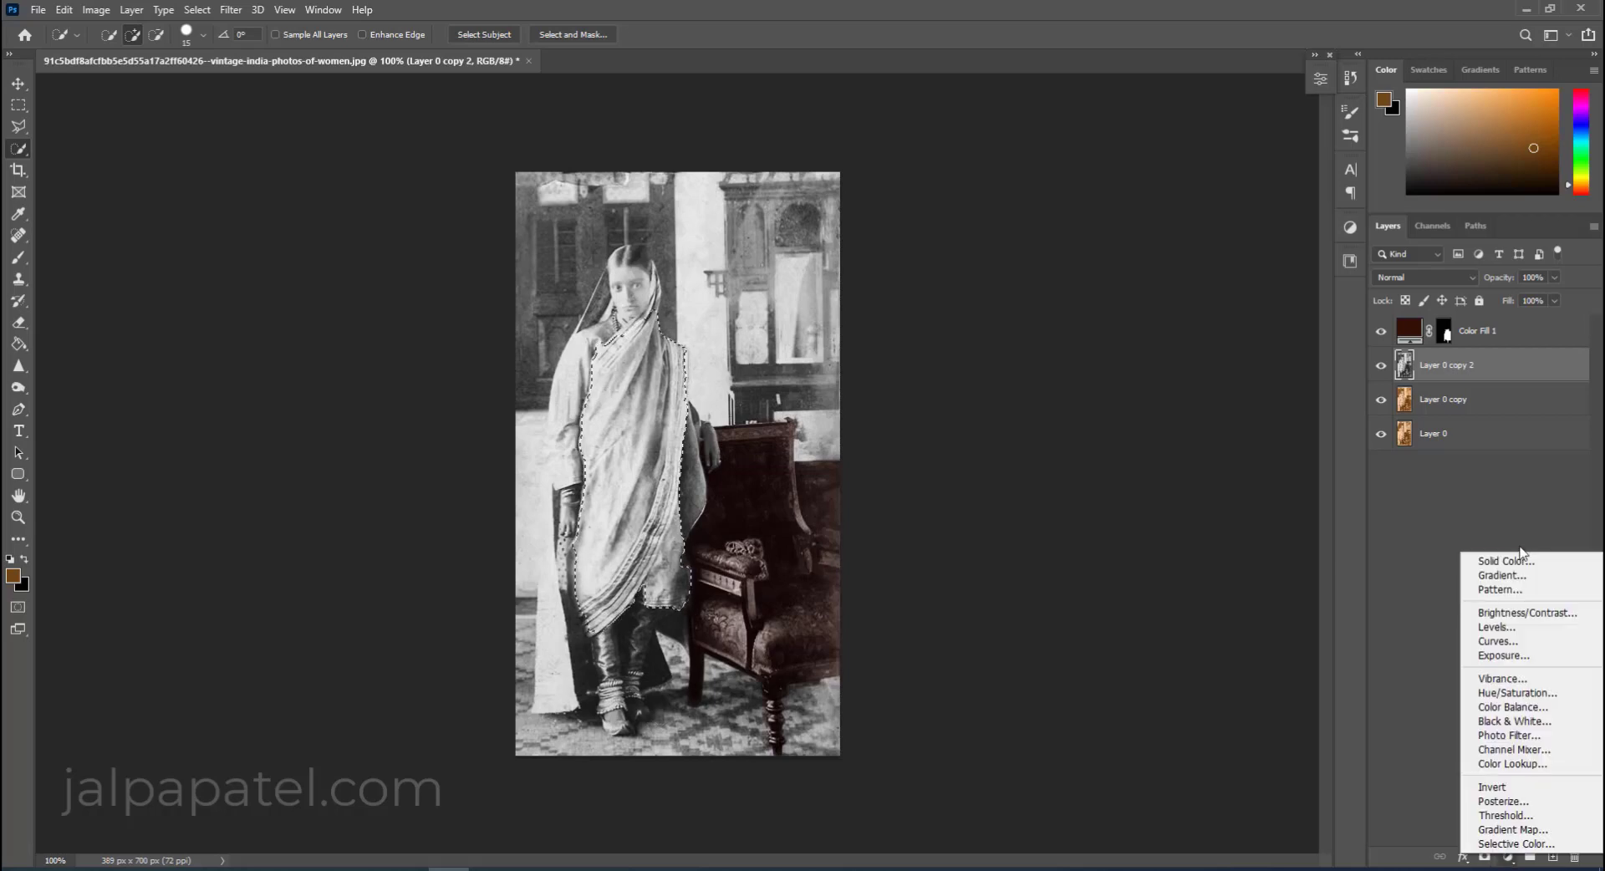
pyautogui.click(1511, 558)
pyautogui.click(1394, 746)
pyautogui.click(1540, 556)
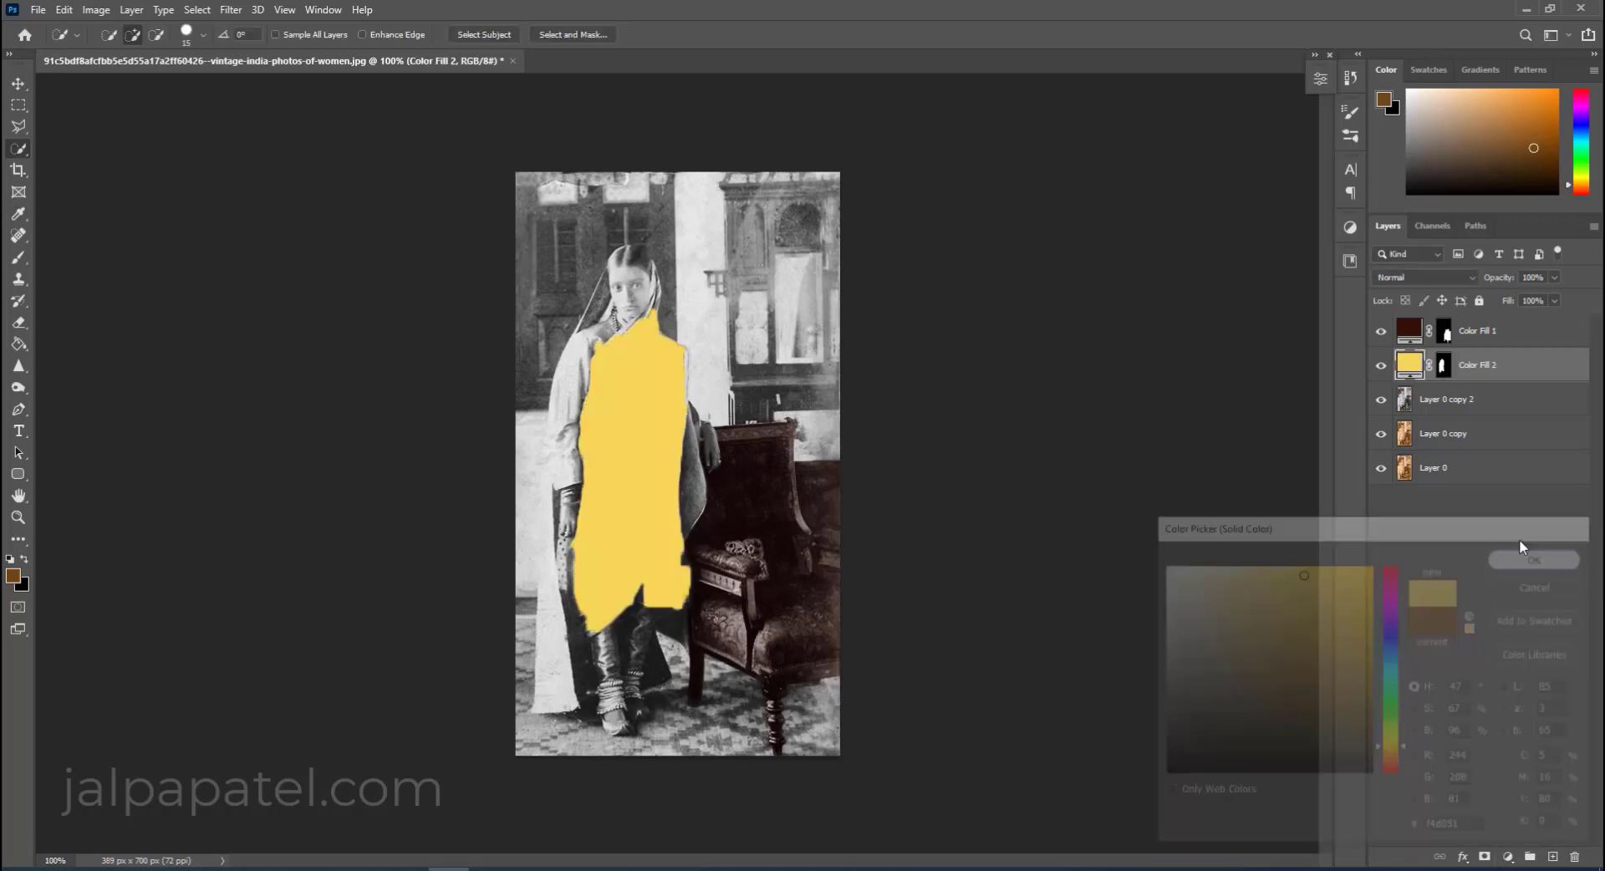
# Set the sari fill to Soft Light and adjust its colour to golden #a7841a.
pyautogui.click(1425, 277)
pyautogui.click(1400, 490)
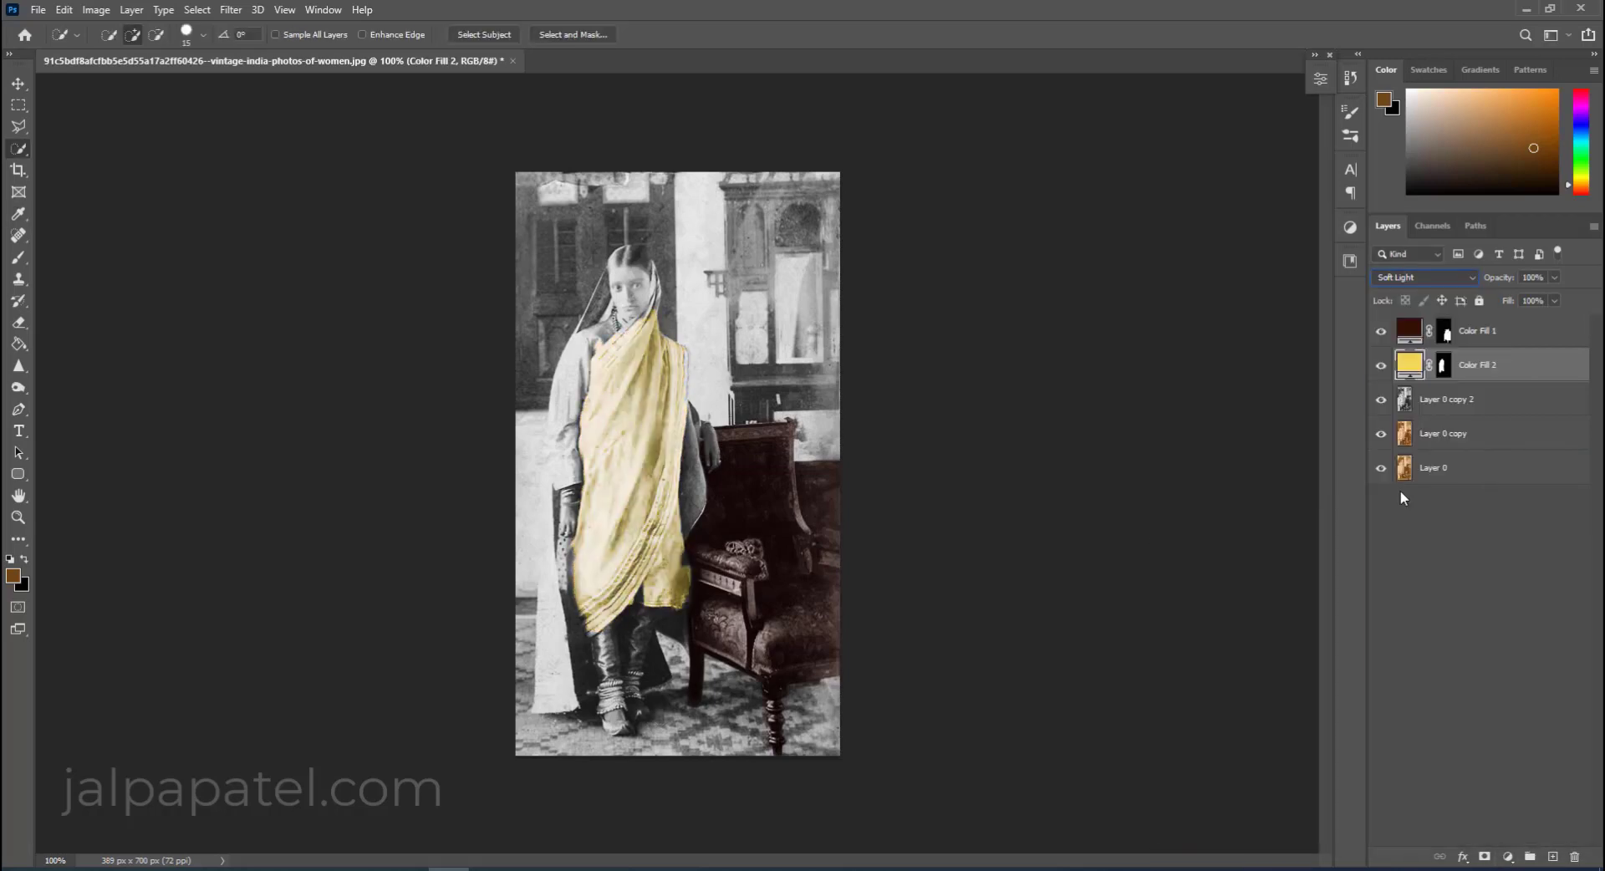
pyautogui.doubleClick(1410, 365)
pyautogui.moveTo(1305, 617)
pyautogui.mouseDown()
pyautogui.moveTo(1323, 607)
pyautogui.moveTo(1341, 638)
pyautogui.mouseUp()
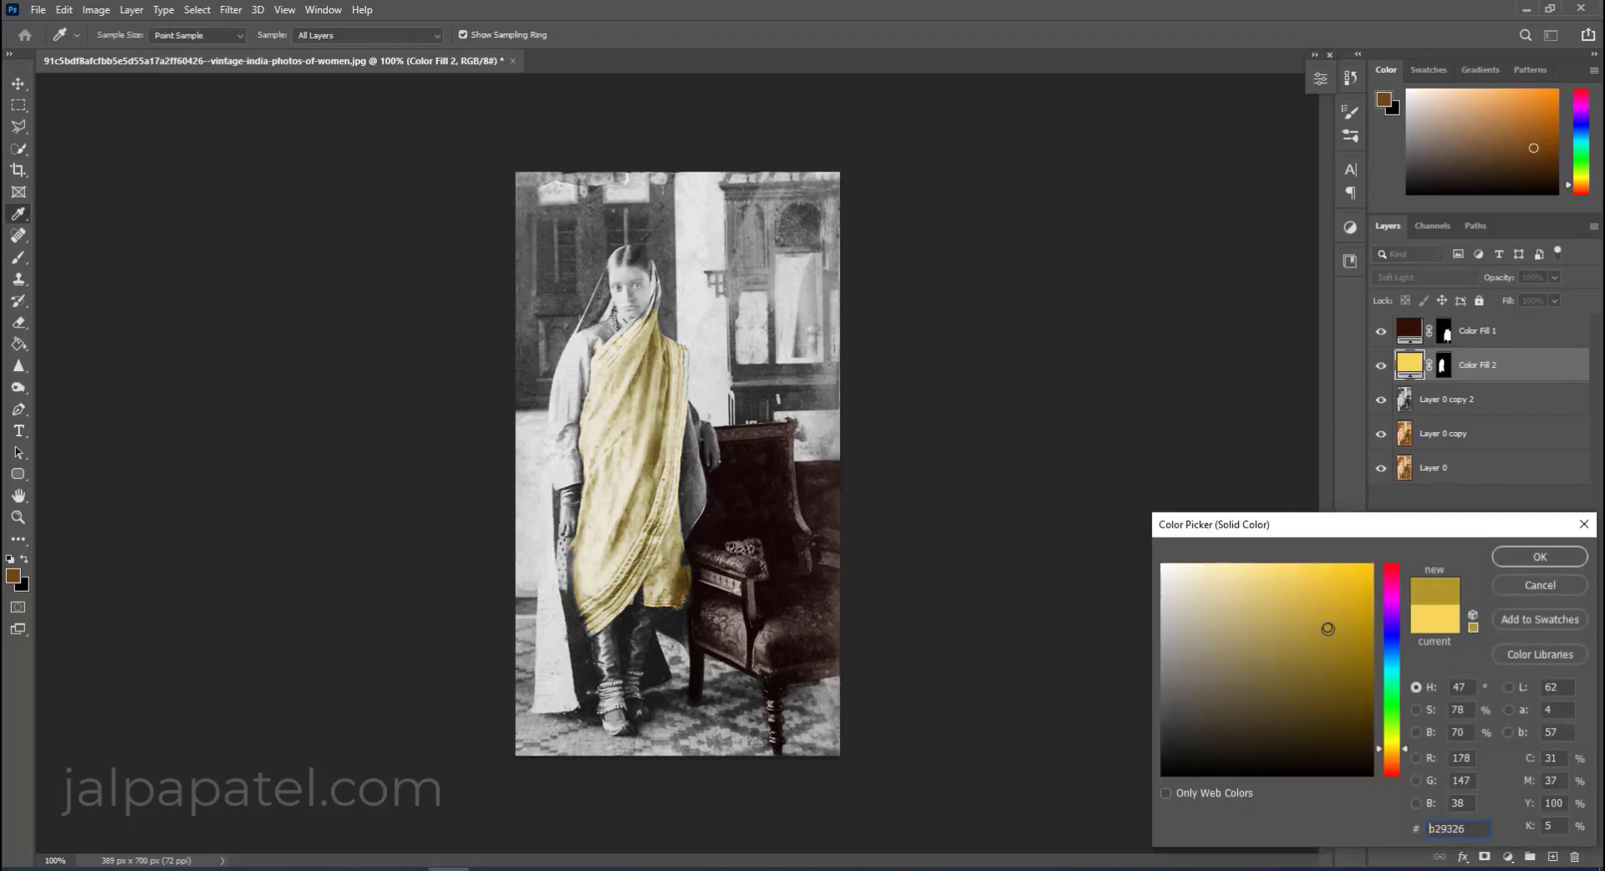
pyautogui.moveTo(1394, 744); pyautogui.dragTo(1393, 746)
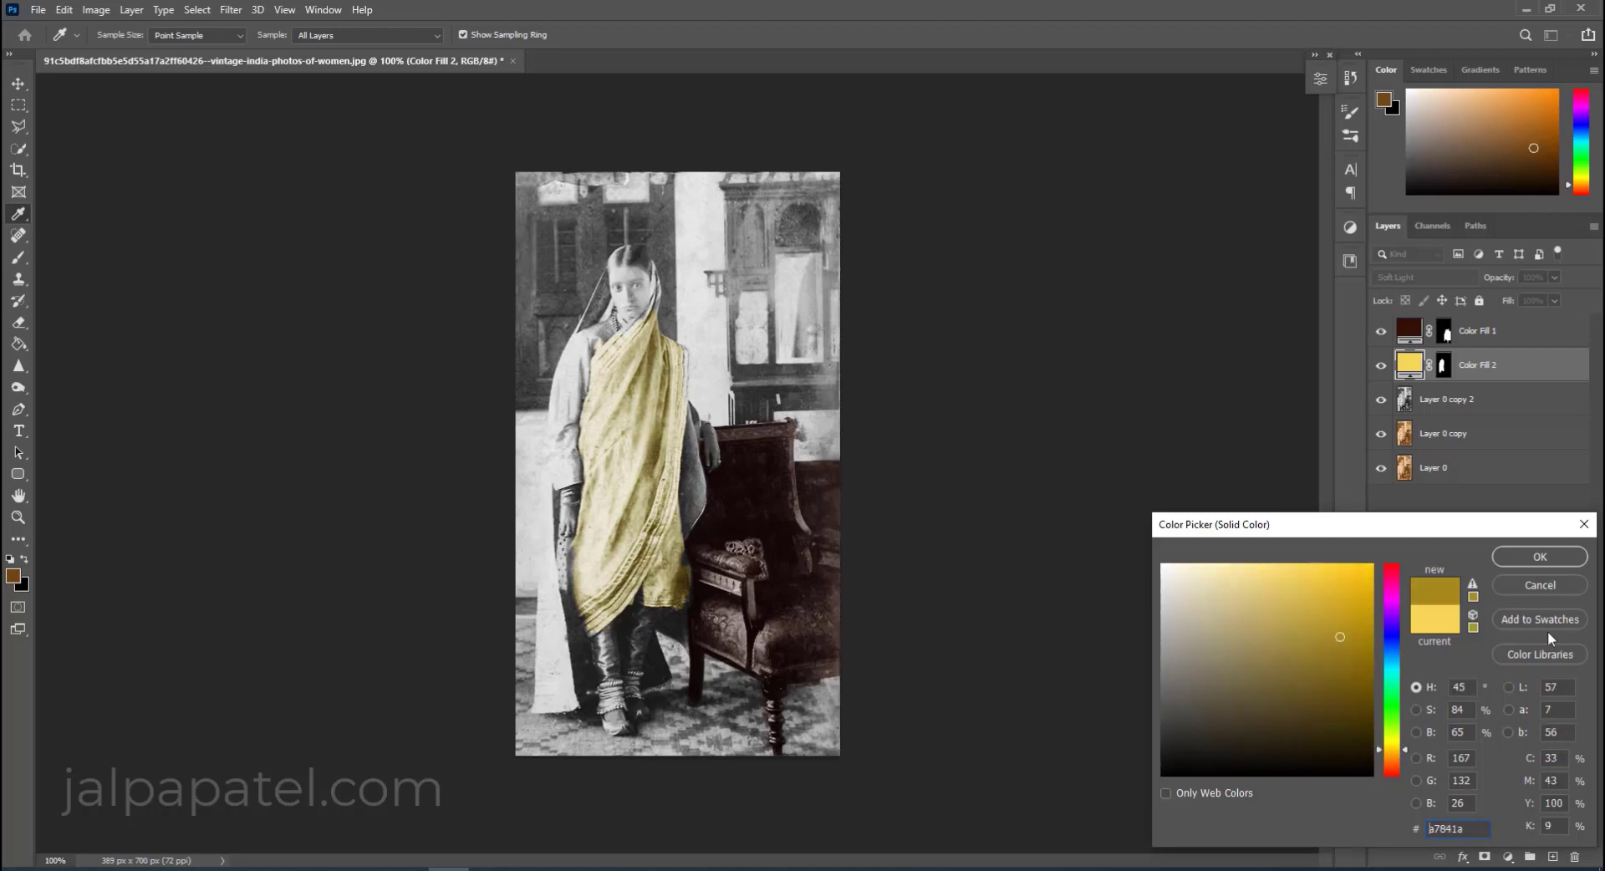
pyautogui.click(1549, 559)
pyautogui.press('w')
pyautogui.hotkey('ctrl', '+')
# Paint white on the Color Fill 2 mask over the cloth left of the sari and beside the sleeve.
pyautogui.scroll(-2, 391, 579)
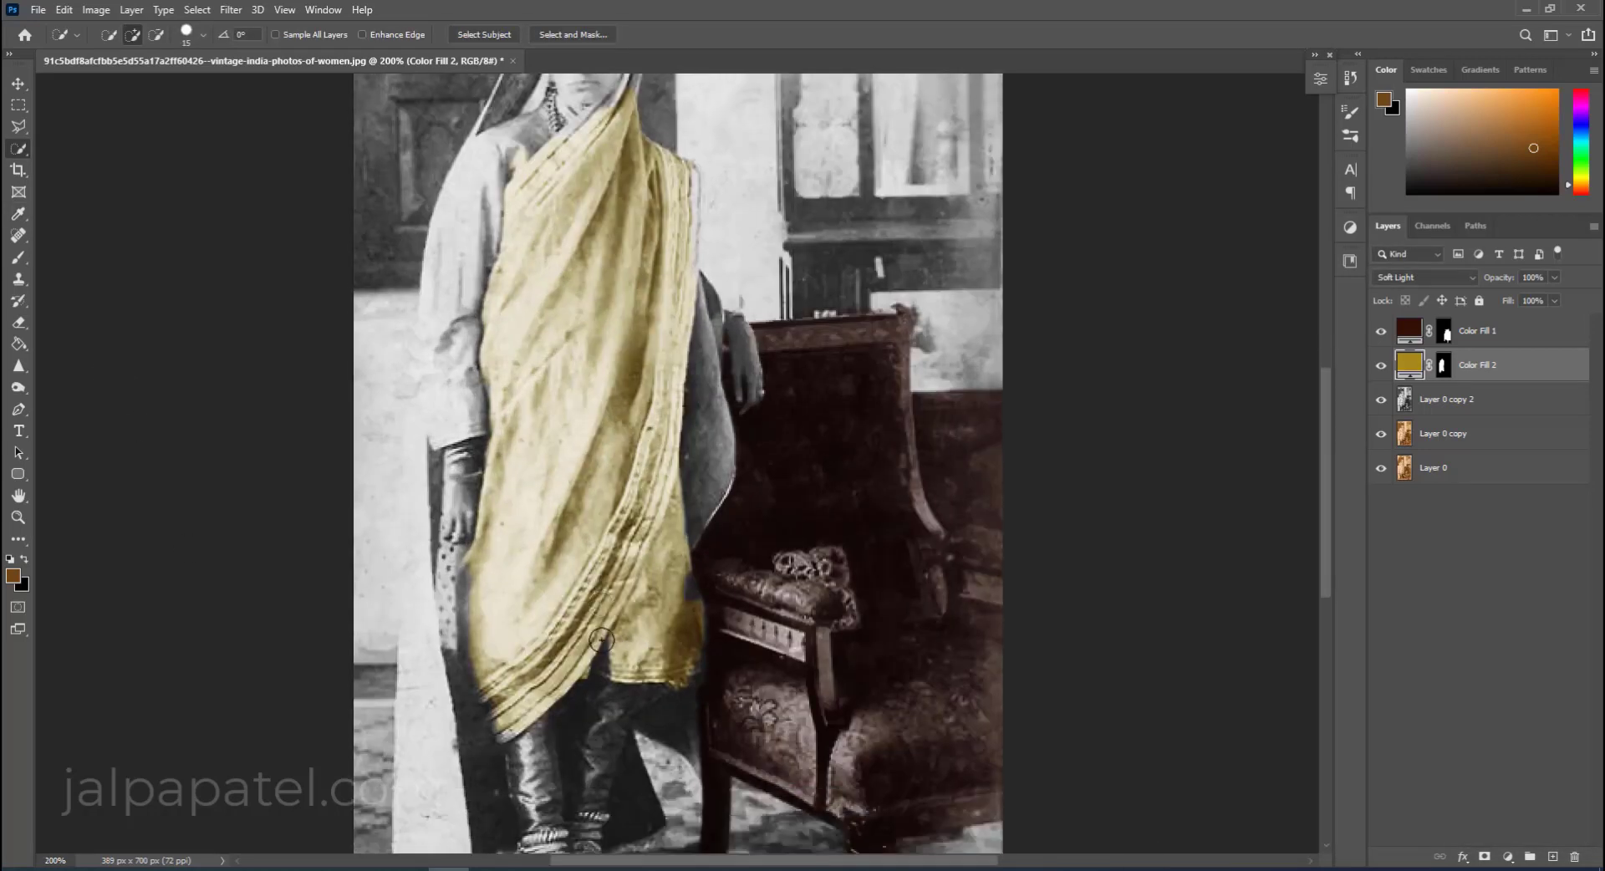
pyautogui.press('b')
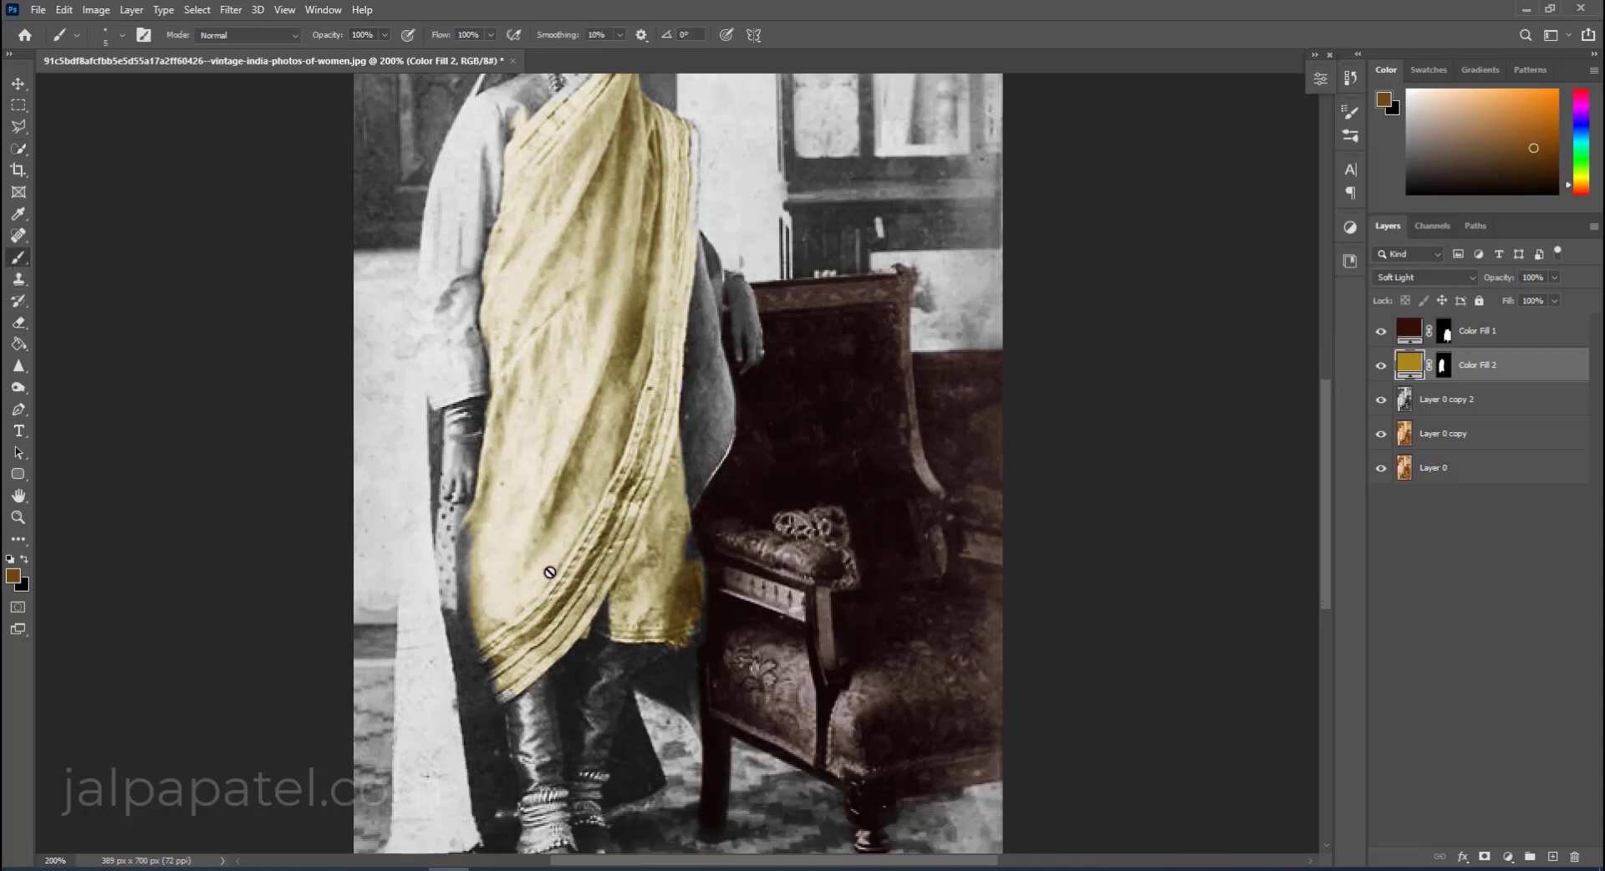
pyautogui.click(1443, 365)
pyautogui.press('d')
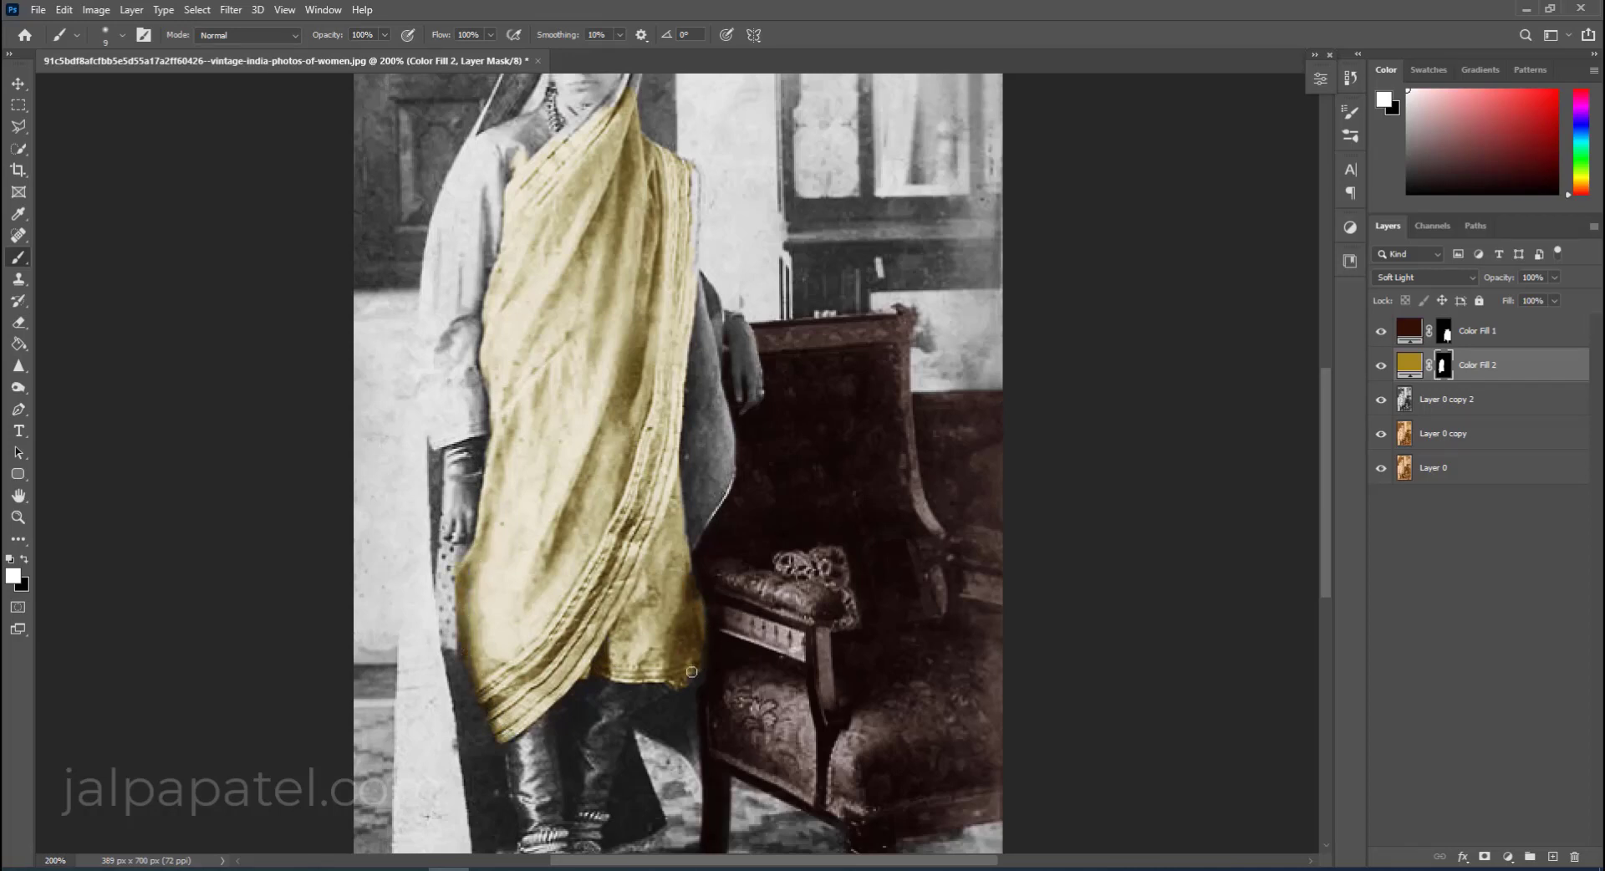
pyautogui.scroll(3, 691, 672)
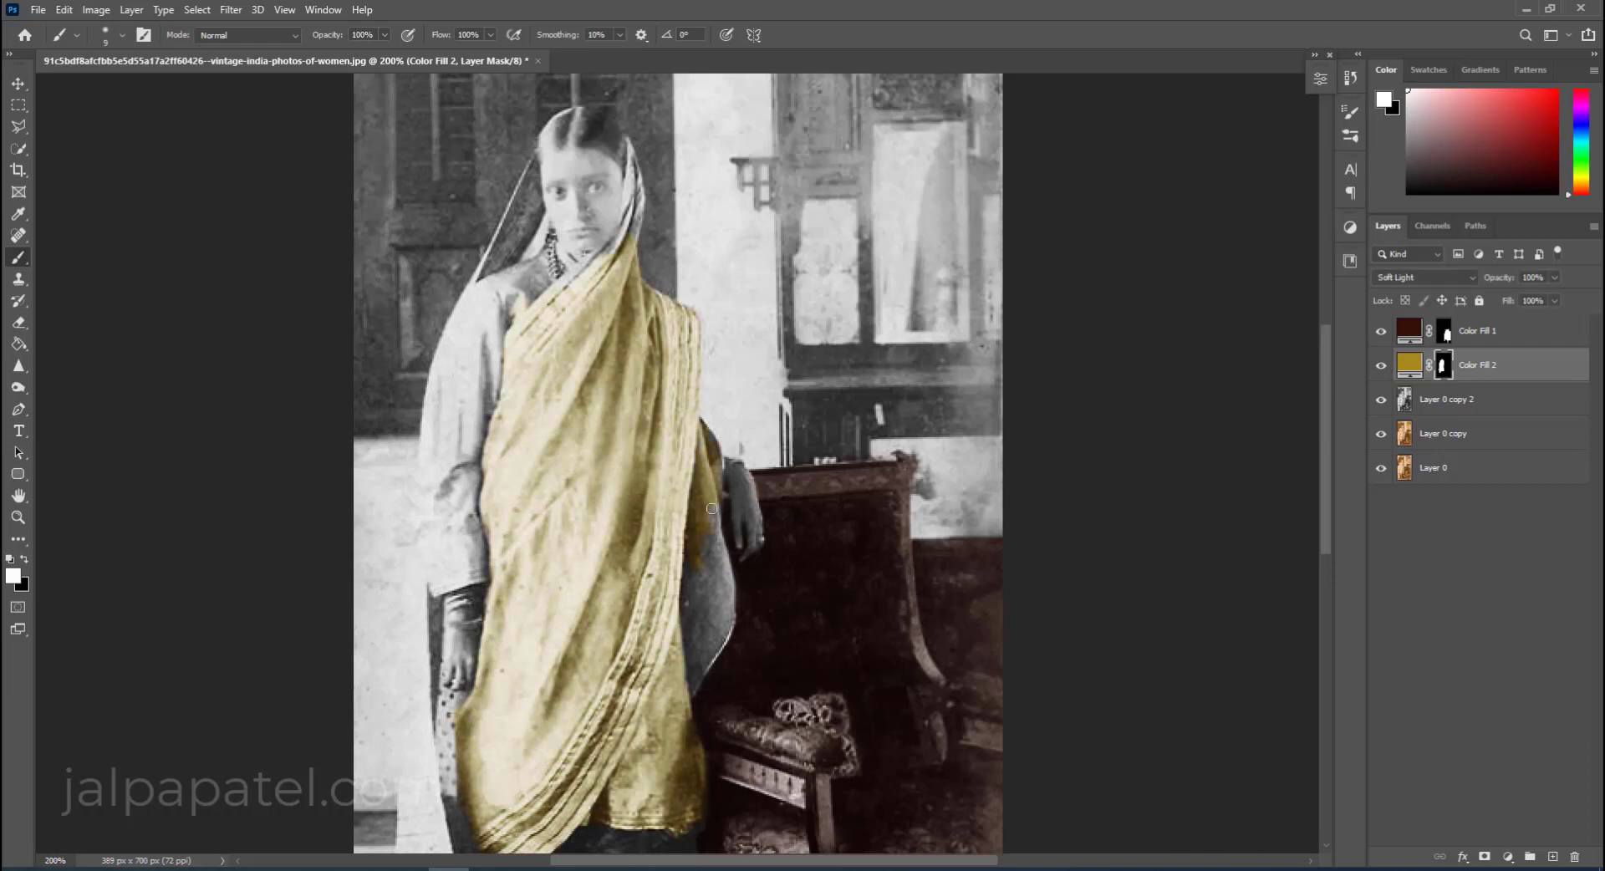
pyautogui.scroll(-3, 581, 637)
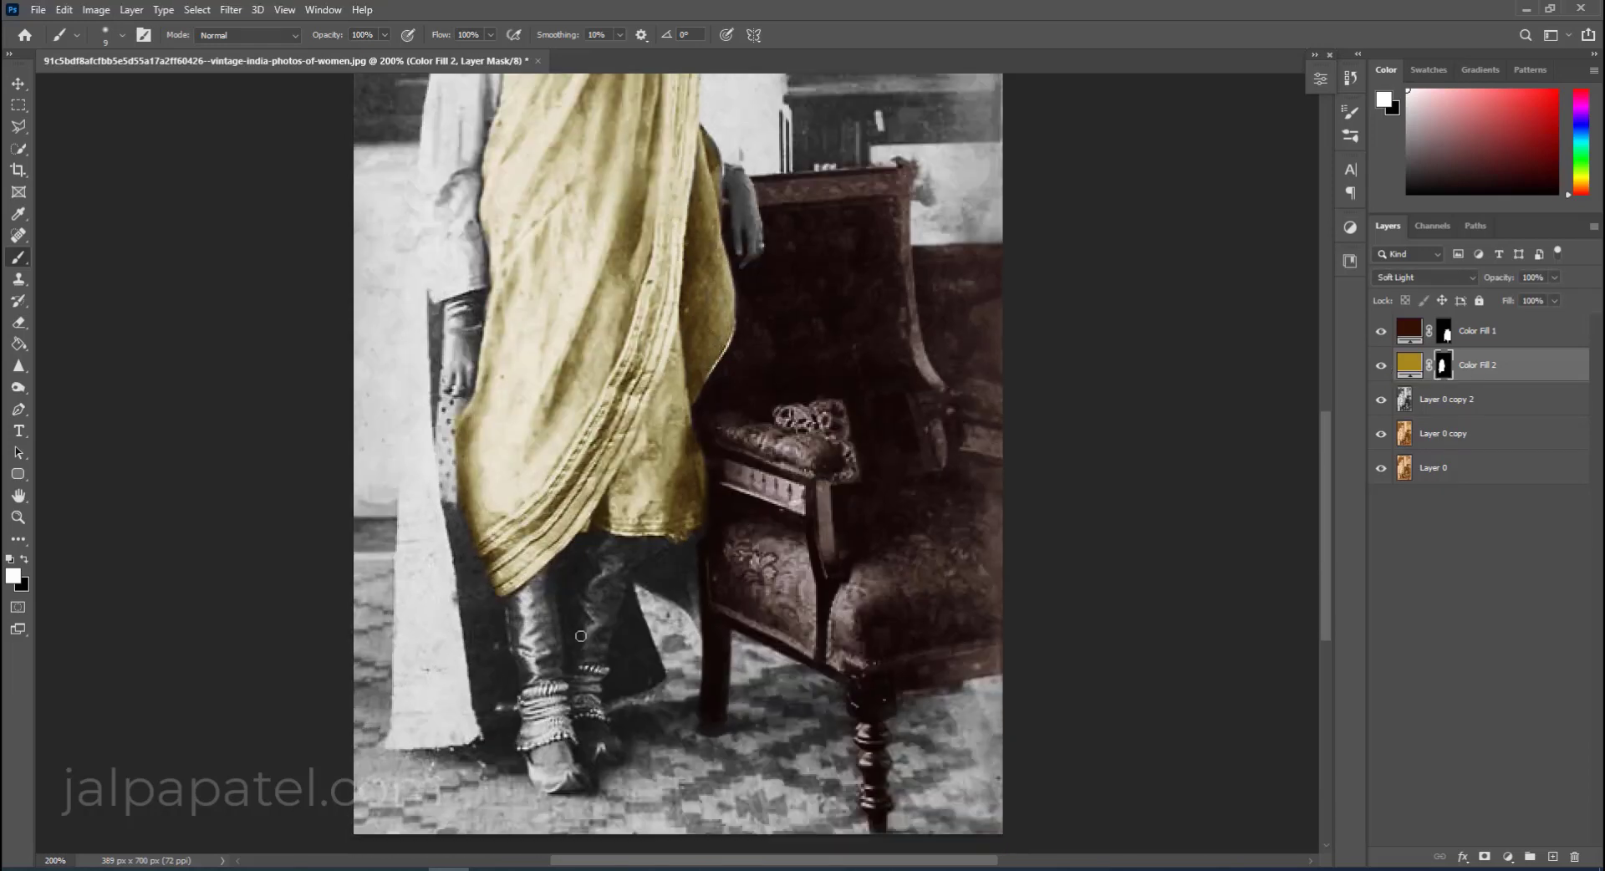
pyautogui.scroll(1, 573, 684)
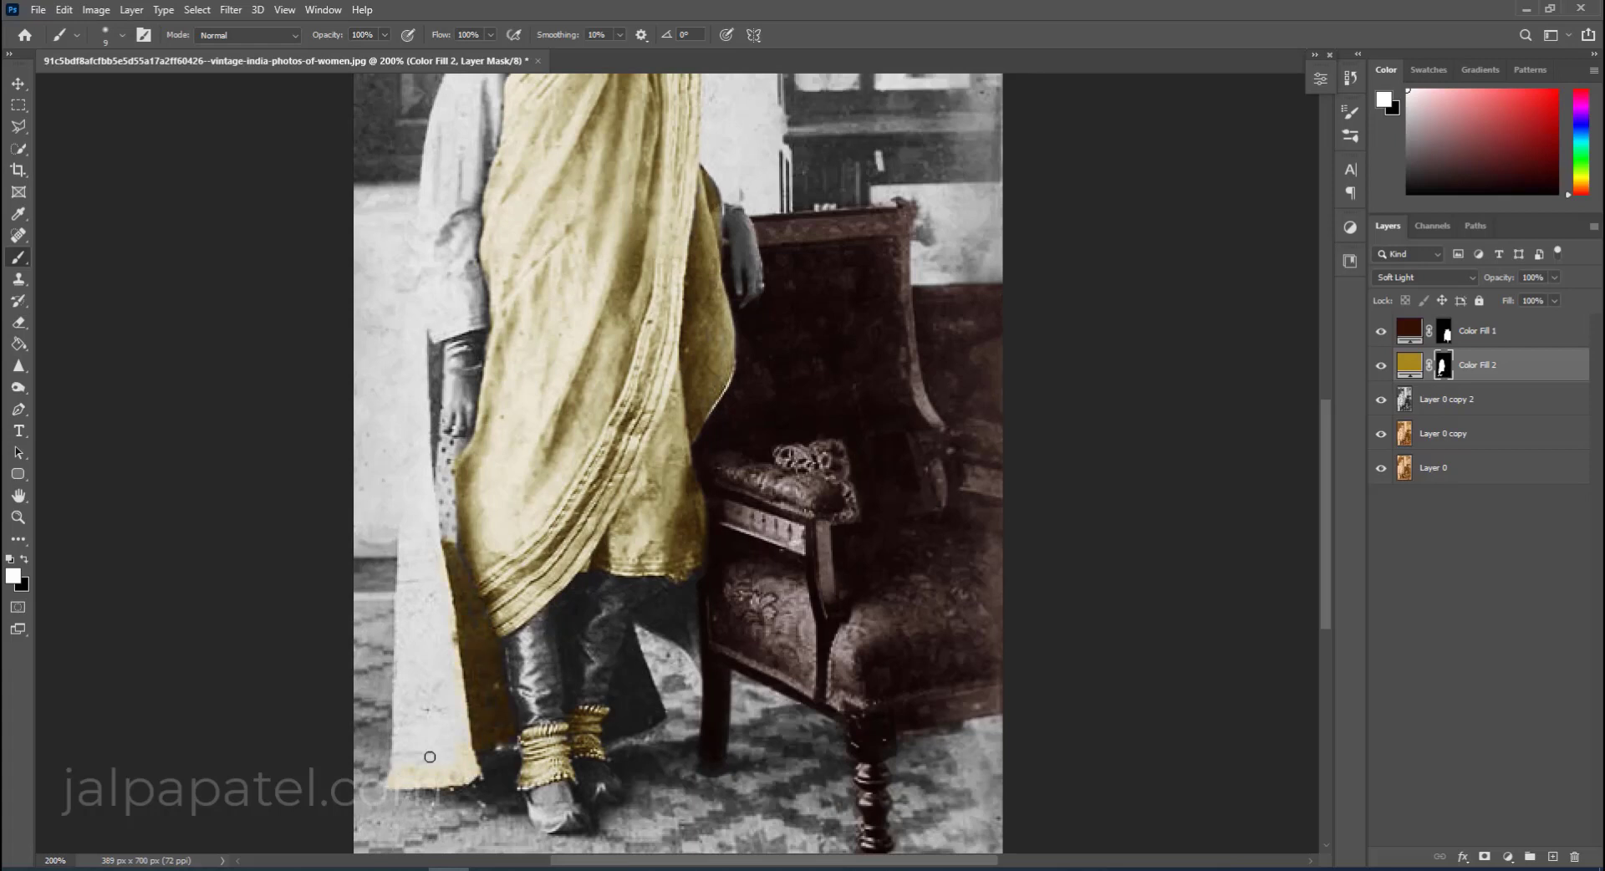
pyautogui.press(']')
pyautogui.moveTo(430, 757); pyautogui.dragTo(427, 479)
pyautogui.moveTo(412, 512); pyautogui.dragTo(419, 326)
# With a smaller brush, extend the gold tint over the veil's right edge and white stripe.
pyautogui.scroll(7, 438, 407)
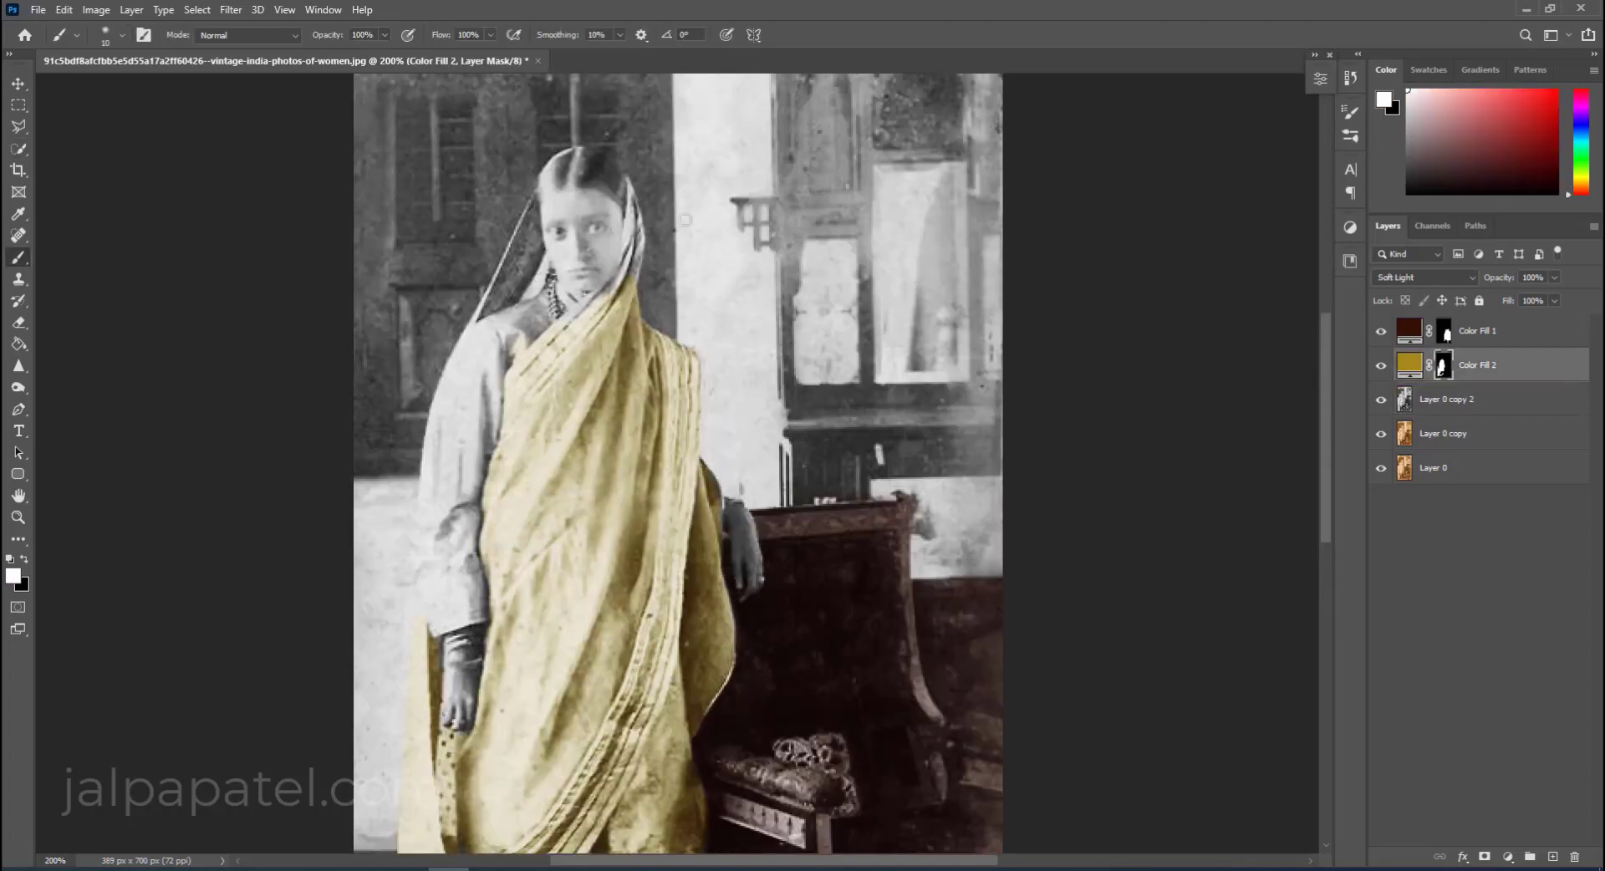
pyautogui.hotkey('ctrl', '+')
pyautogui.press('[')
pyautogui.press('[')
pyautogui.moveTo(623, 288); pyautogui.dragTo(574, 447)
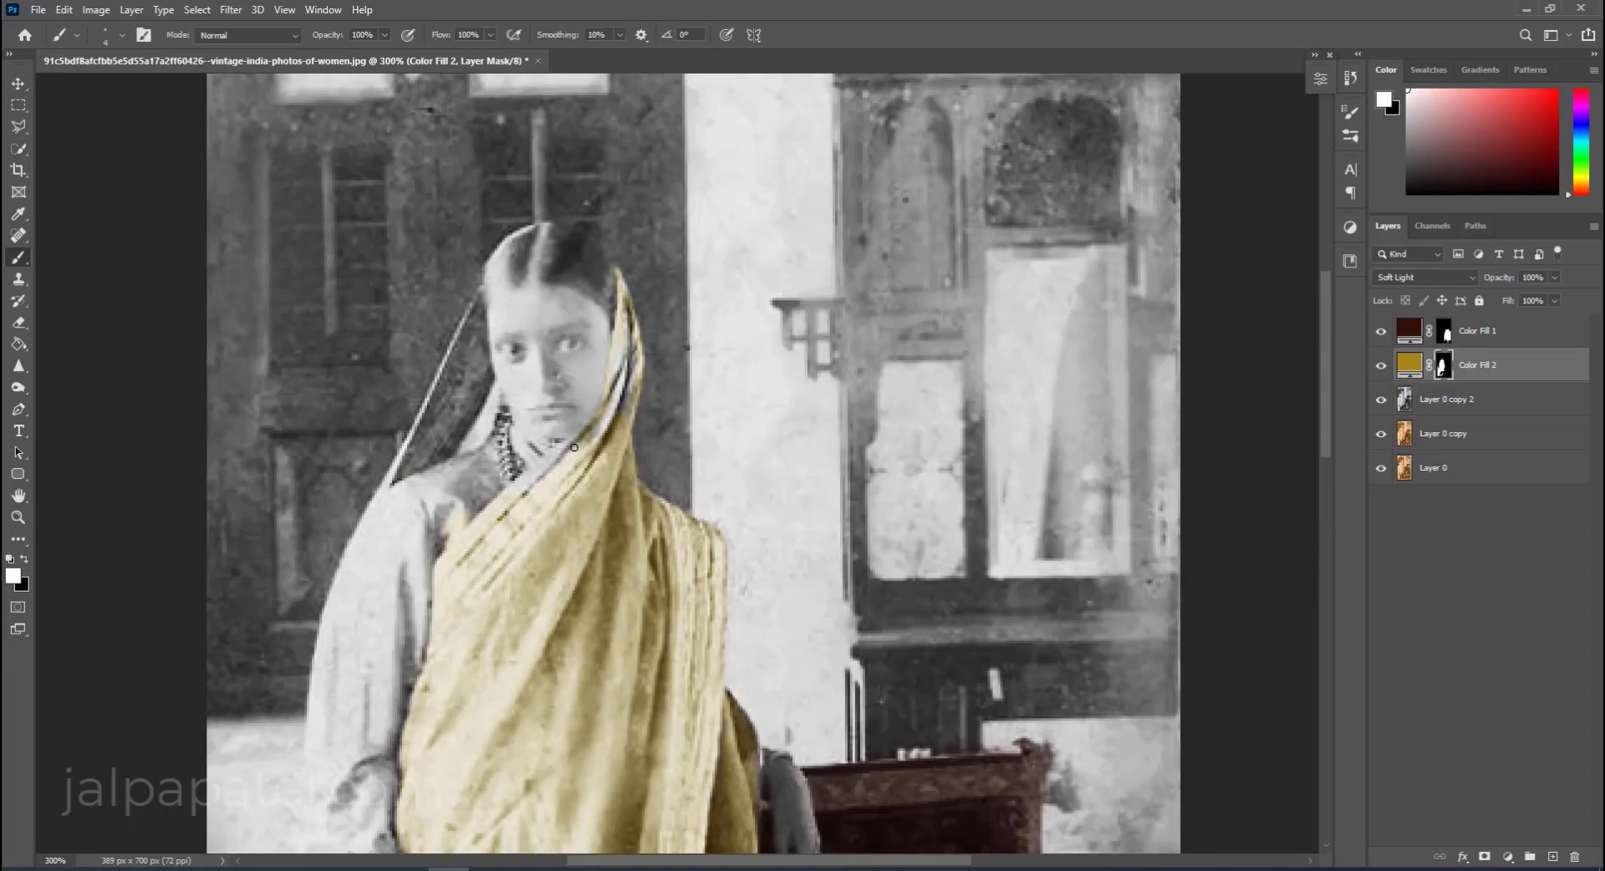
pyautogui.moveTo(632, 372); pyautogui.dragTo(637, 354)
pyautogui.hotkey('ctrl', '-')
# Tint the shoulder and sleeve gold with a size 15 brush, then view the whole photo.
pyautogui.scroll(-5, 759, 405)
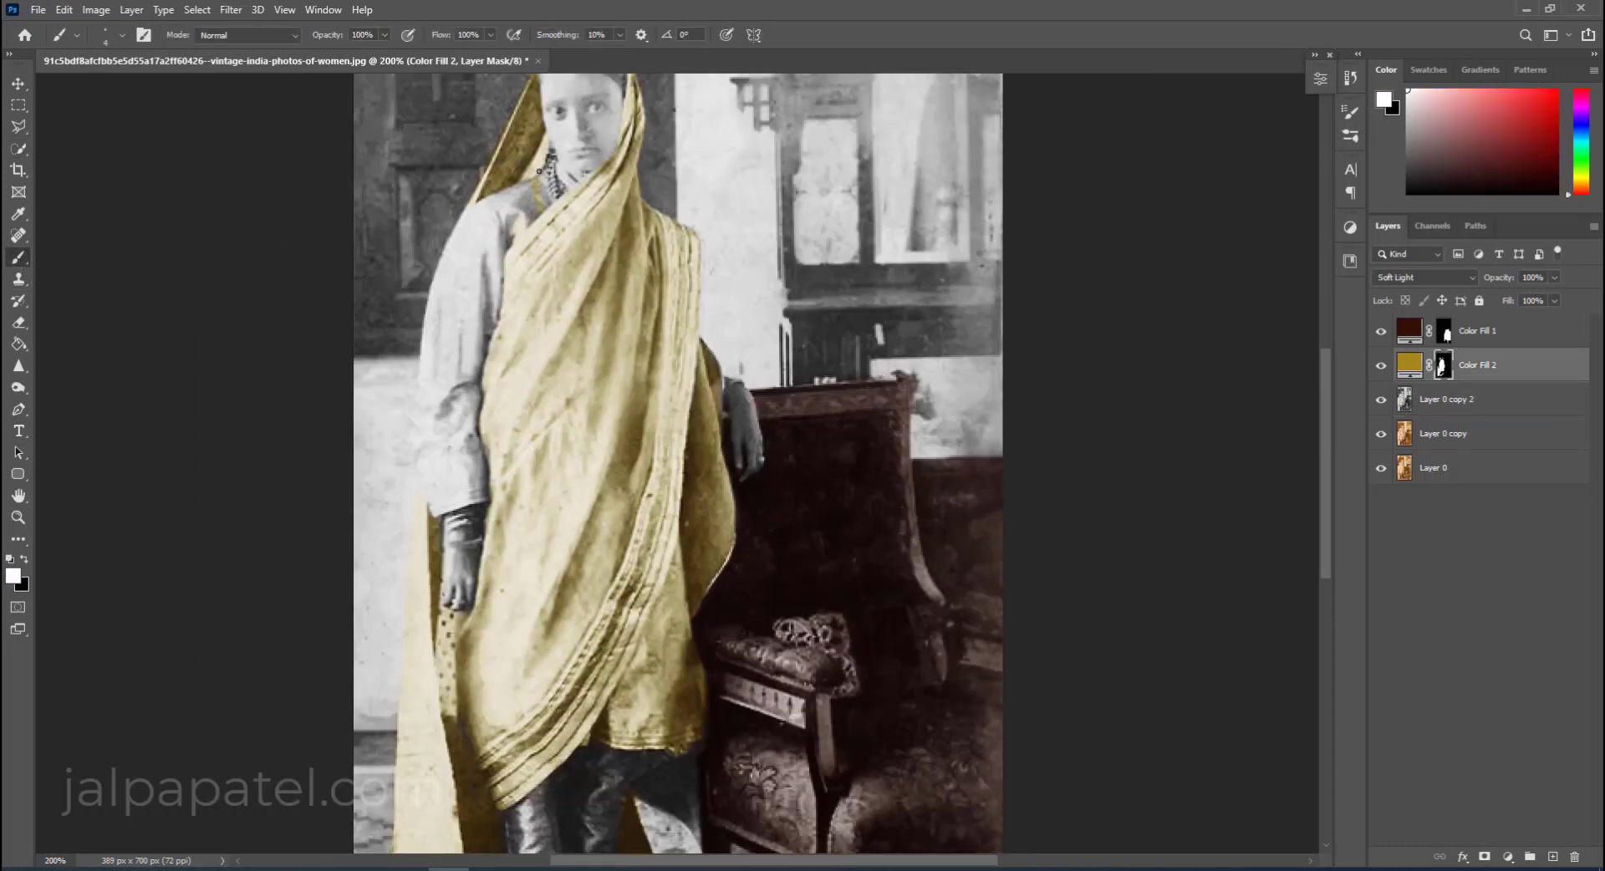
pyautogui.press(']')
pyautogui.press(']')
pyautogui.press(']')
pyautogui.moveTo(490, 209)
pyautogui.mouseDown()
pyautogui.moveTo(442, 289)
pyautogui.moveTo(479, 325)
pyautogui.moveTo(424, 358)
pyautogui.moveTo(426, 501)
pyautogui.moveTo(476, 444)
pyautogui.mouseUp()
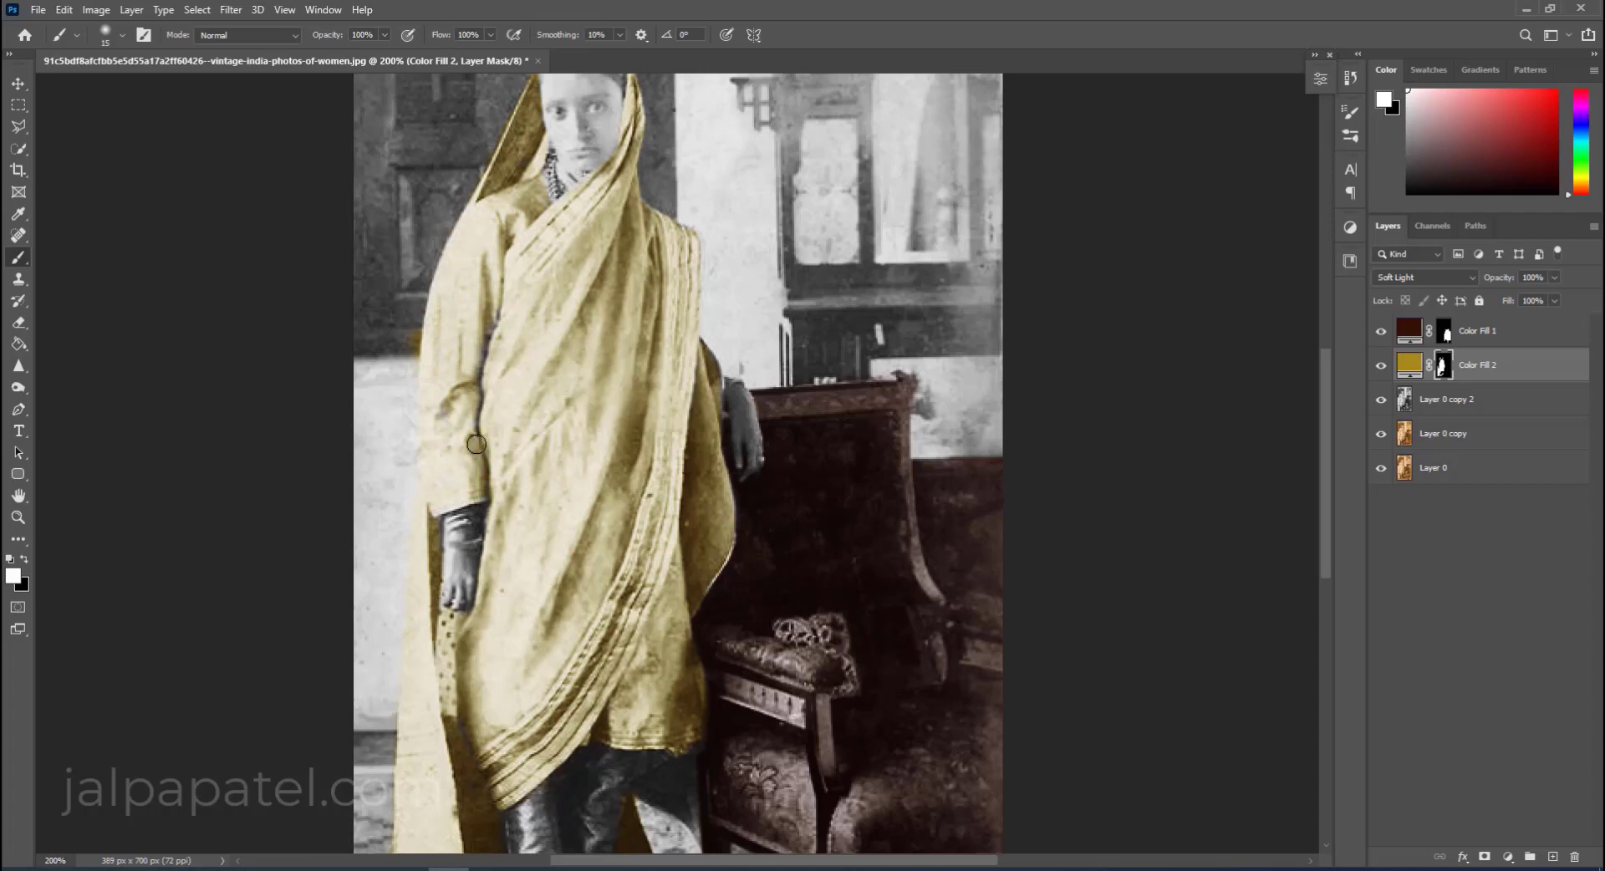
pyautogui.click(19, 322)
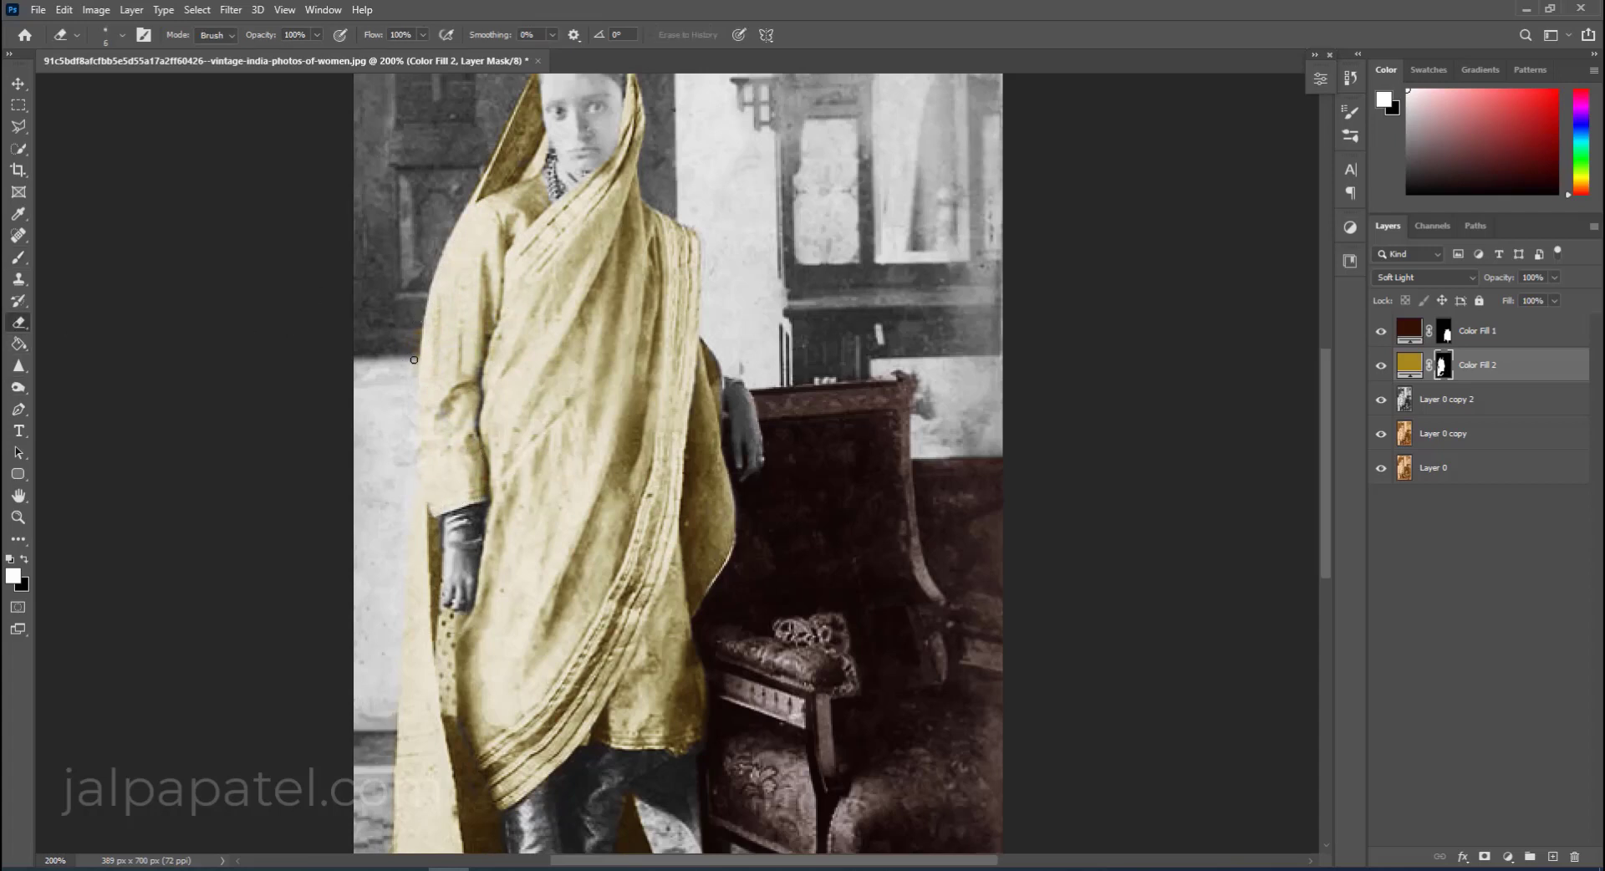
pyautogui.press('b')
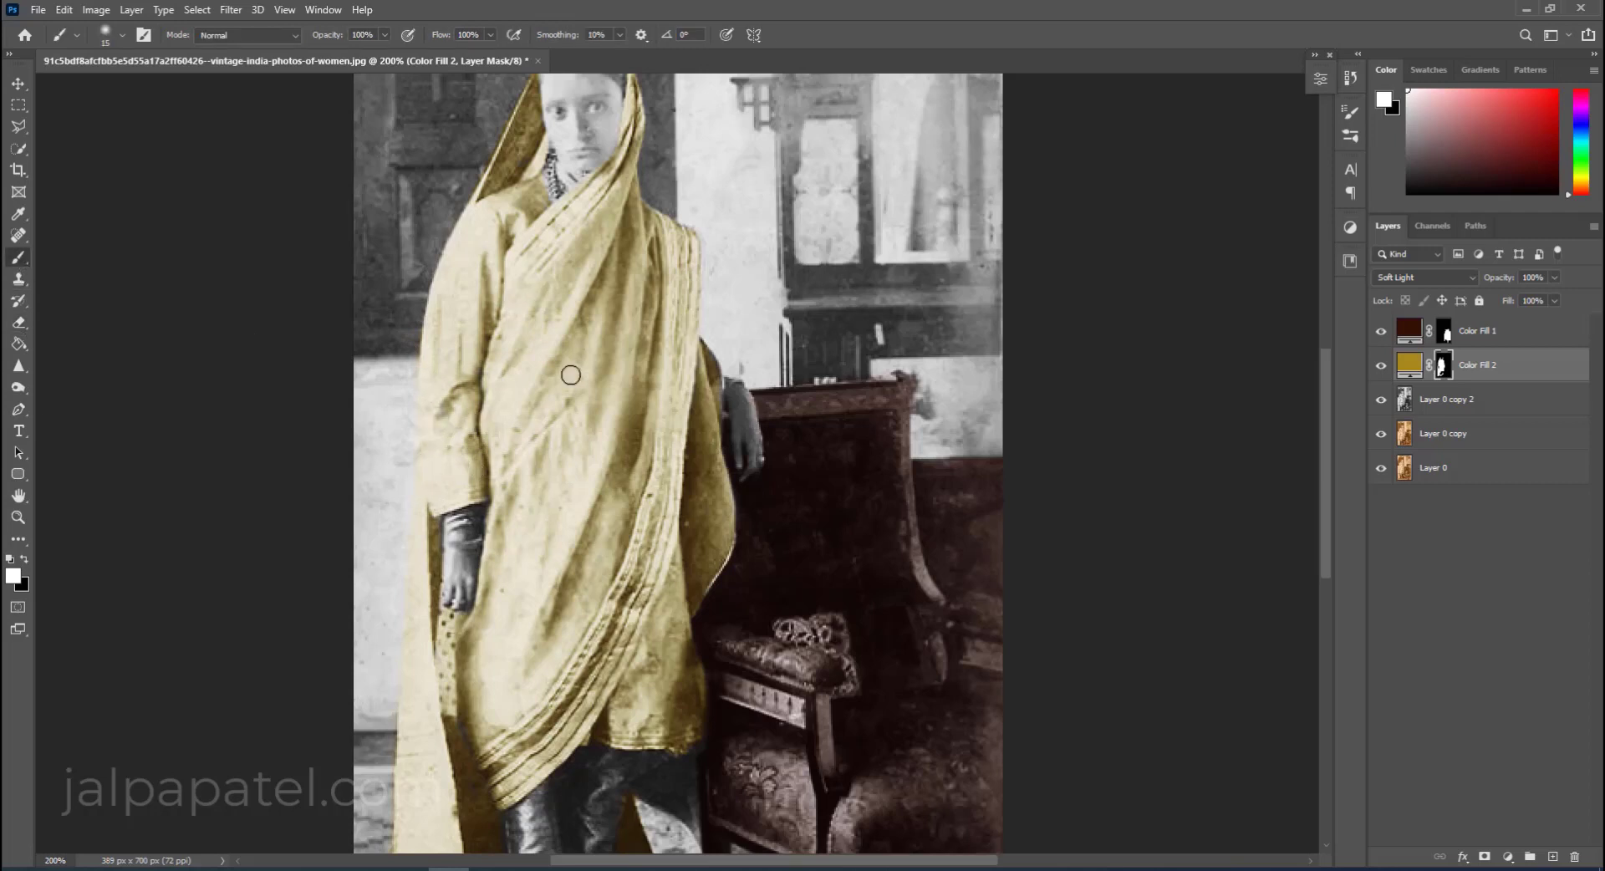
pyautogui.scroll(2, 569, 377)
pyautogui.hotkey('ctrl', '-')
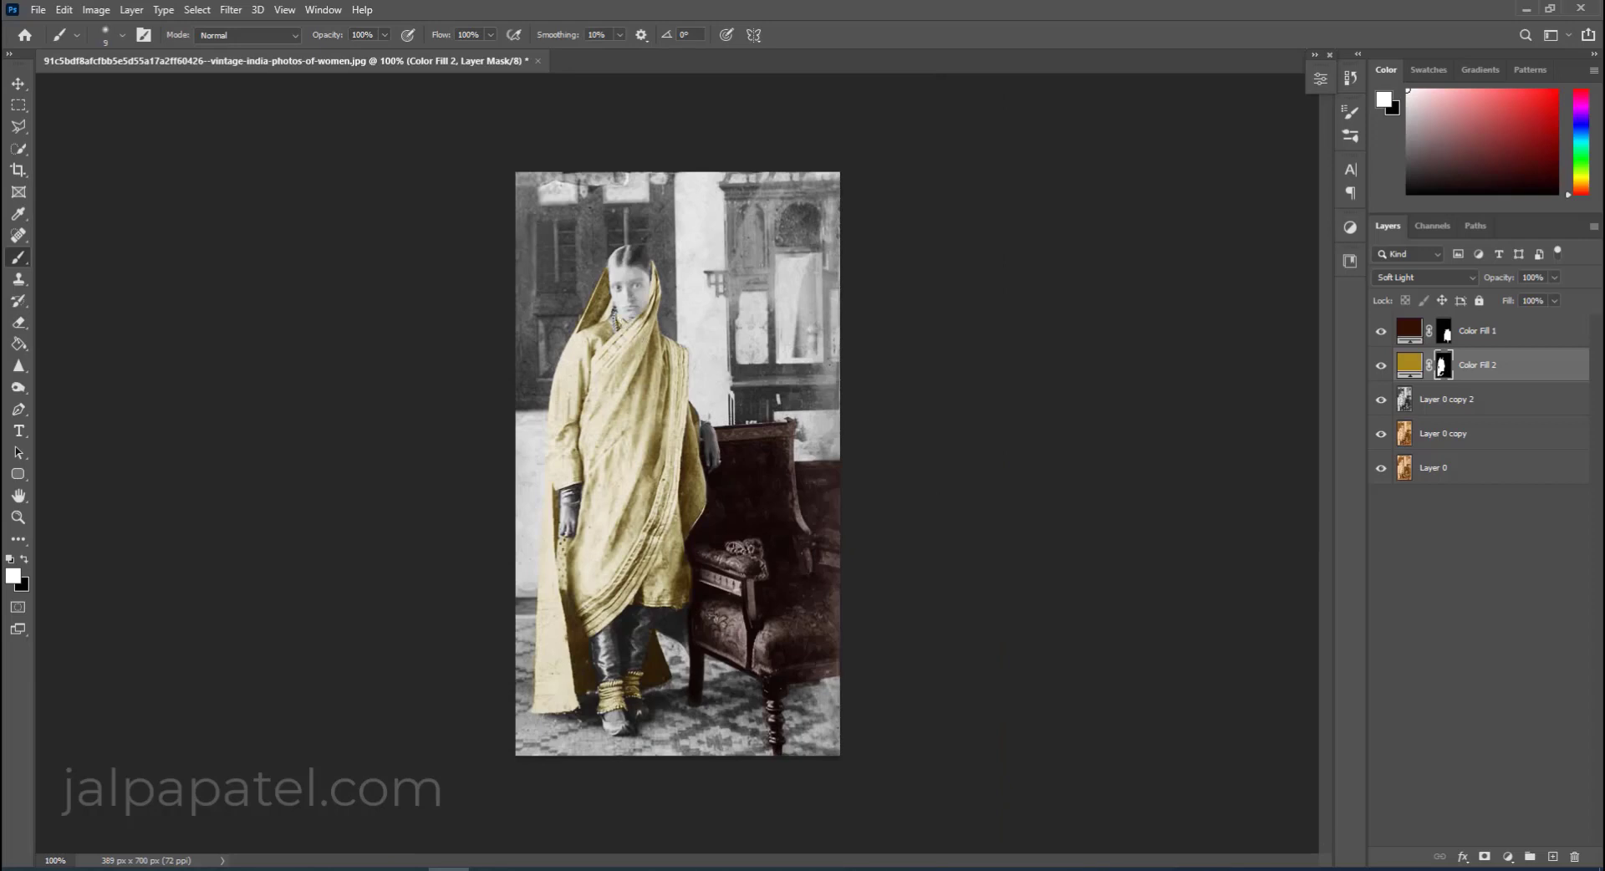
# Quick-select the trousers on the lower legs from Layer 0 copy 2.
pyautogui.click(1446, 399)
pyautogui.keyDown('alt'); pyautogui.click(572, 652); pyautogui.keyUp('alt')
pyautogui.press('w')
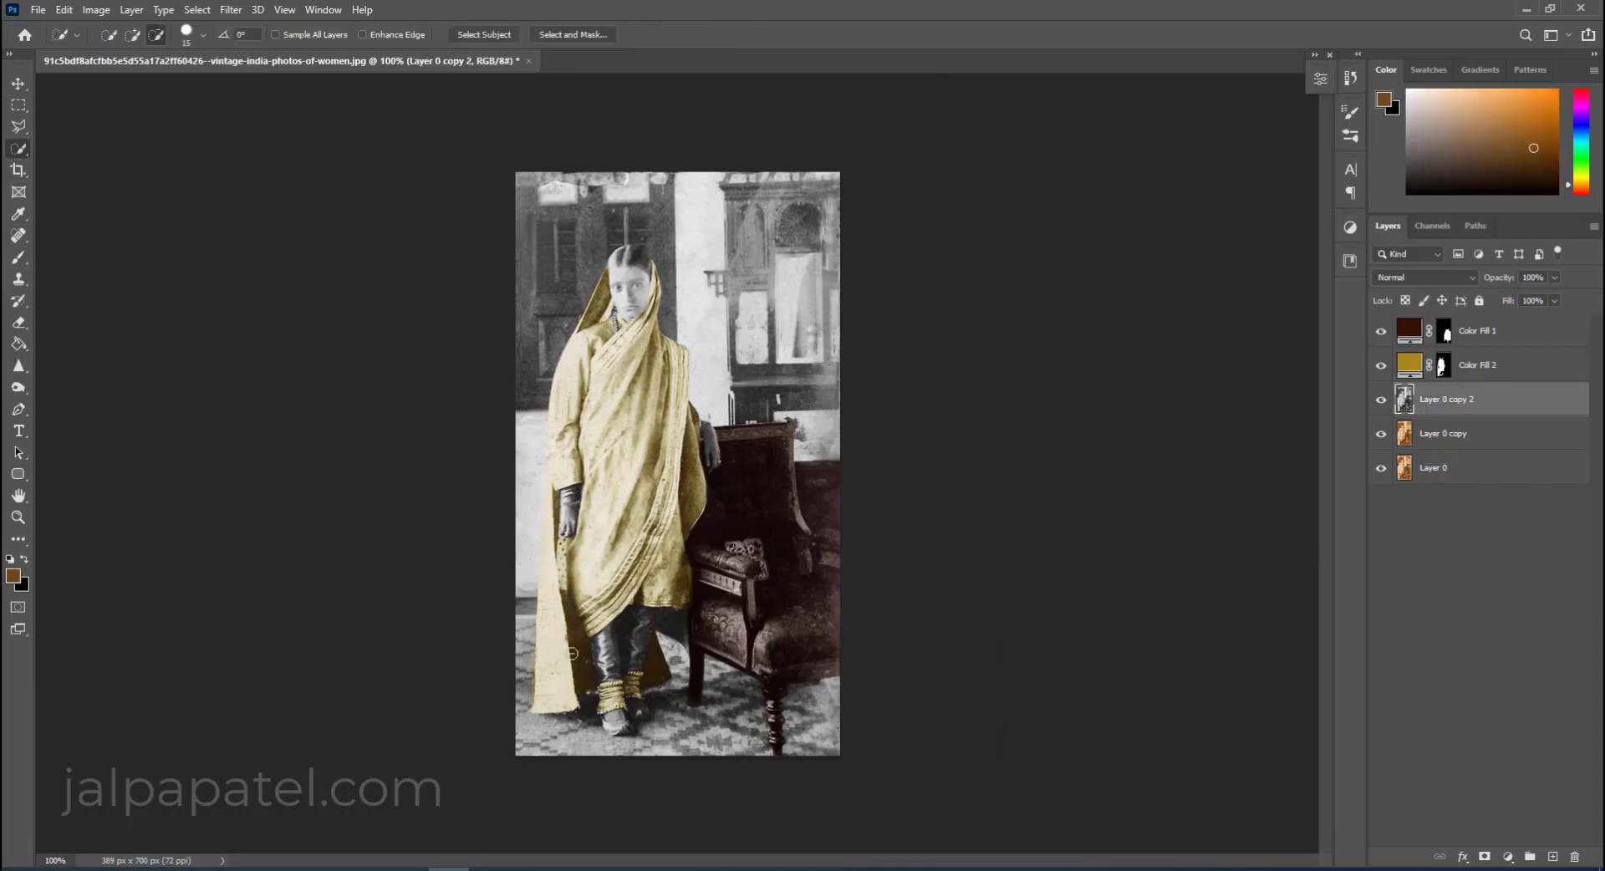
pyautogui.moveTo(608, 651); pyautogui.dragTo(577, 710)
pyautogui.moveTo(579, 610); pyautogui.dragTo(575, 706)
# Add a dark blue Solid Color fill over the trousers, blended as Soft Light.
pyautogui.click(1507, 857)
pyautogui.click(1511, 564)
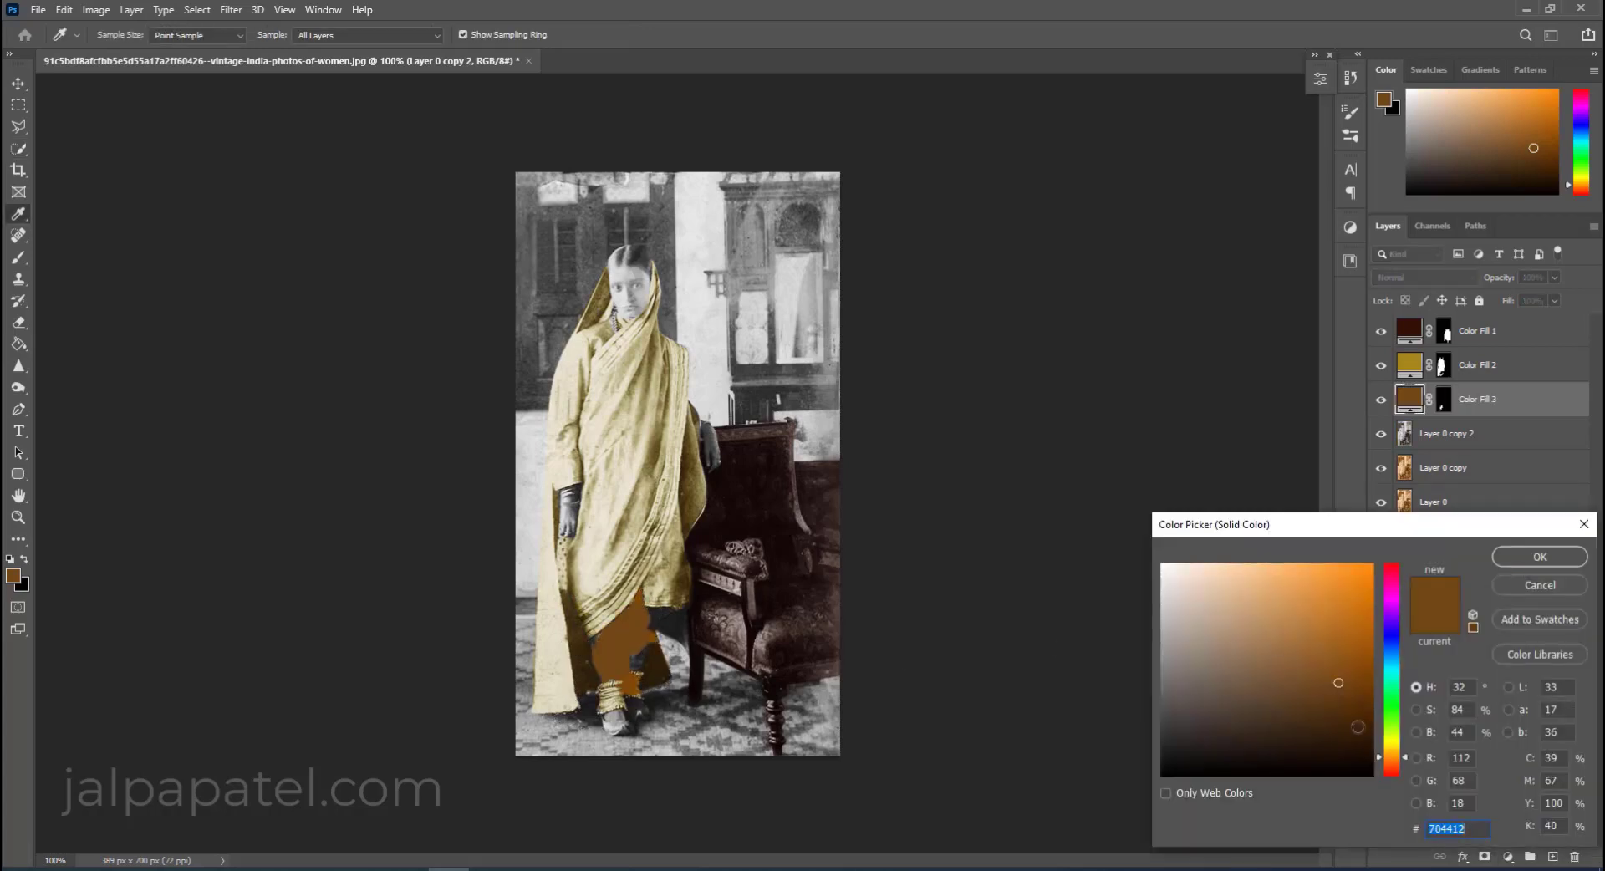
pyautogui.click(1392, 632)
pyautogui.click(1345, 717)
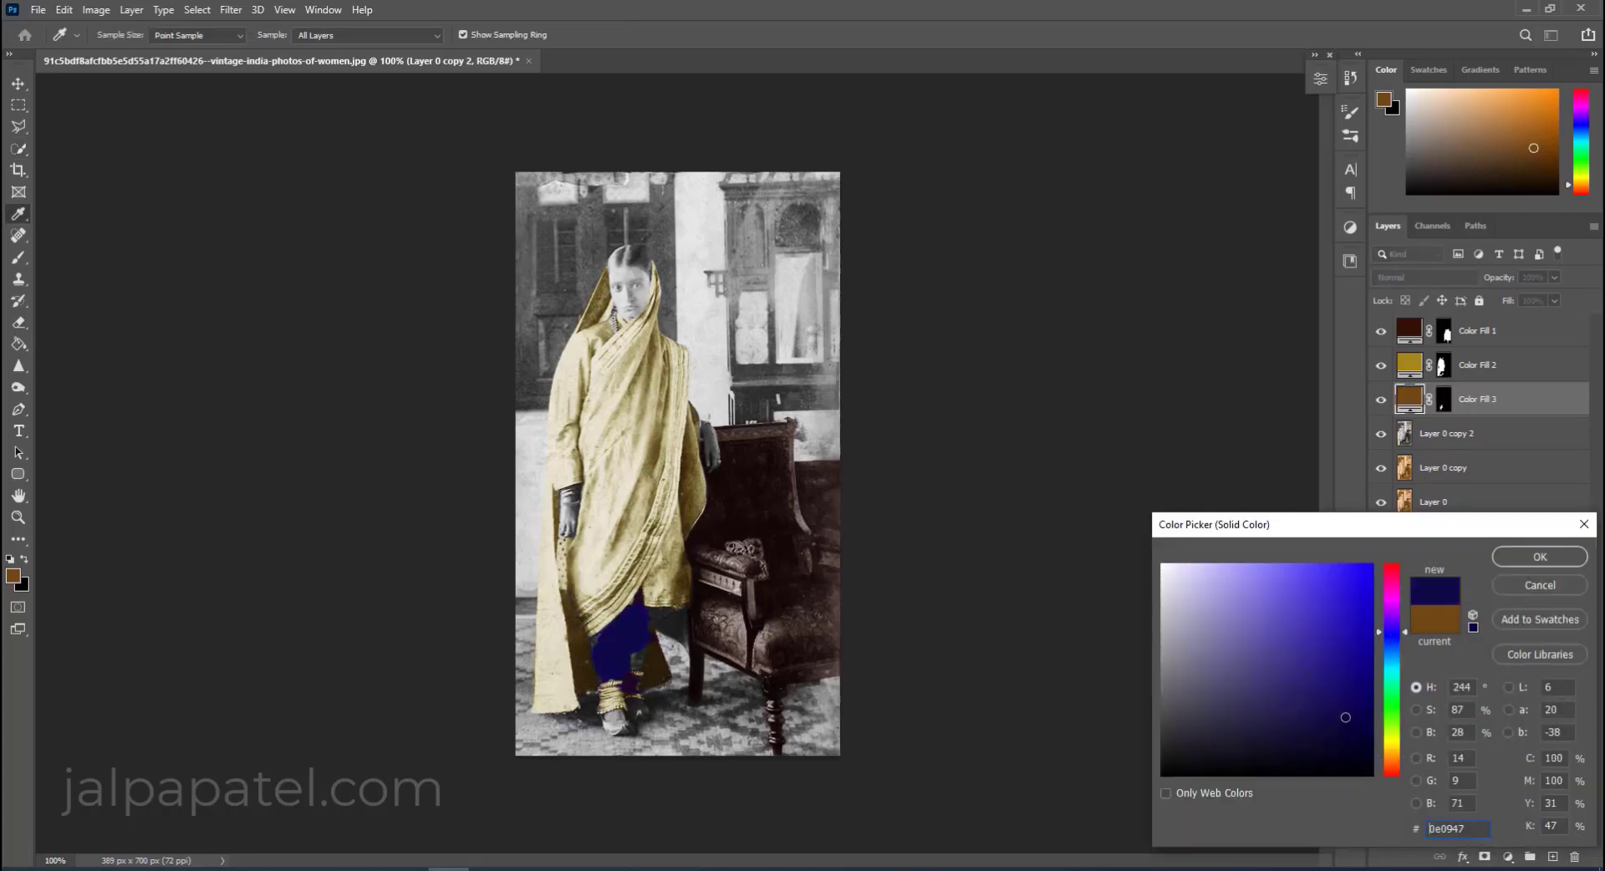
pyautogui.click(1550, 559)
pyautogui.press('w')
pyautogui.click(1422, 277)
pyautogui.click(1396, 497)
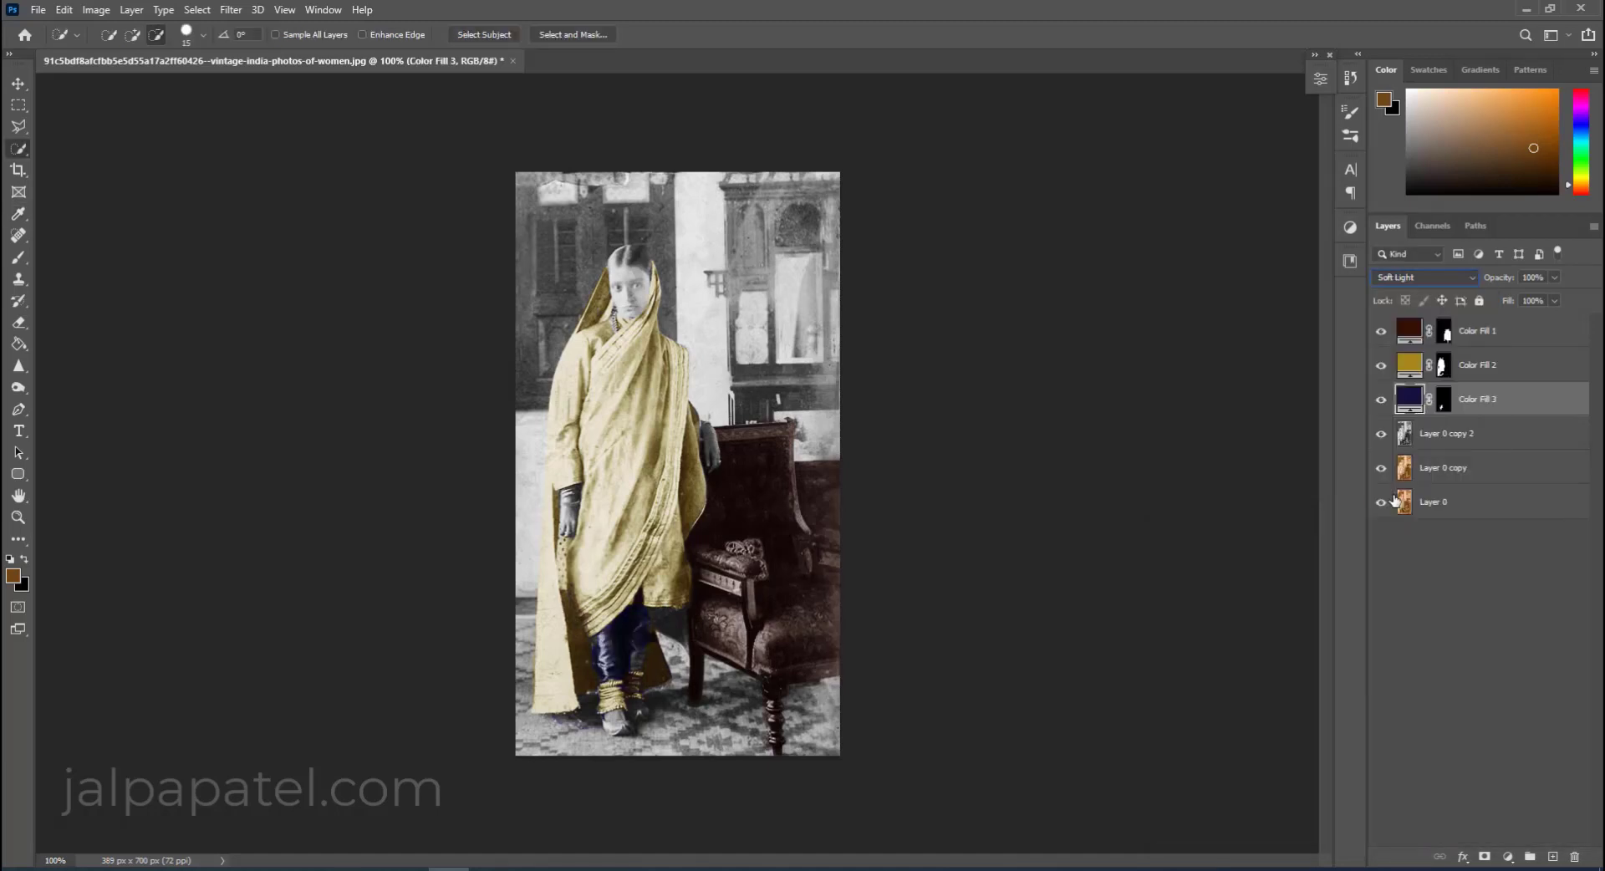
# Mute the trouser fill to a duller deep indigo (#221d6a) and zoom to 200%.
pyautogui.doubleClick(1411, 396)
pyautogui.moveTo(1350, 706); pyautogui.dragTo(1358, 676)
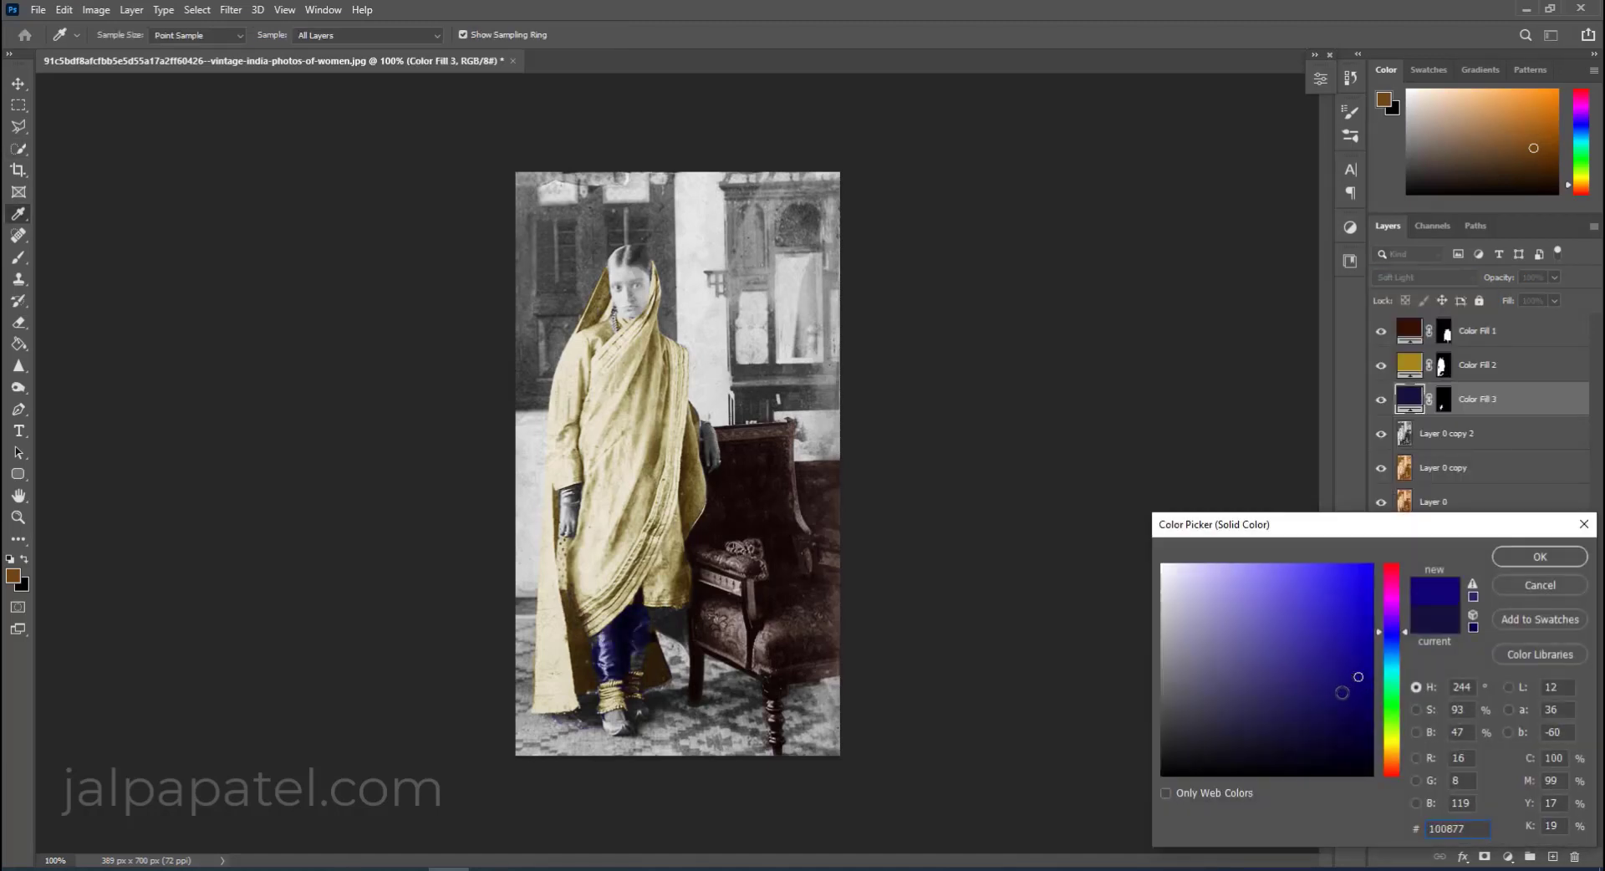
pyautogui.click(1316, 687)
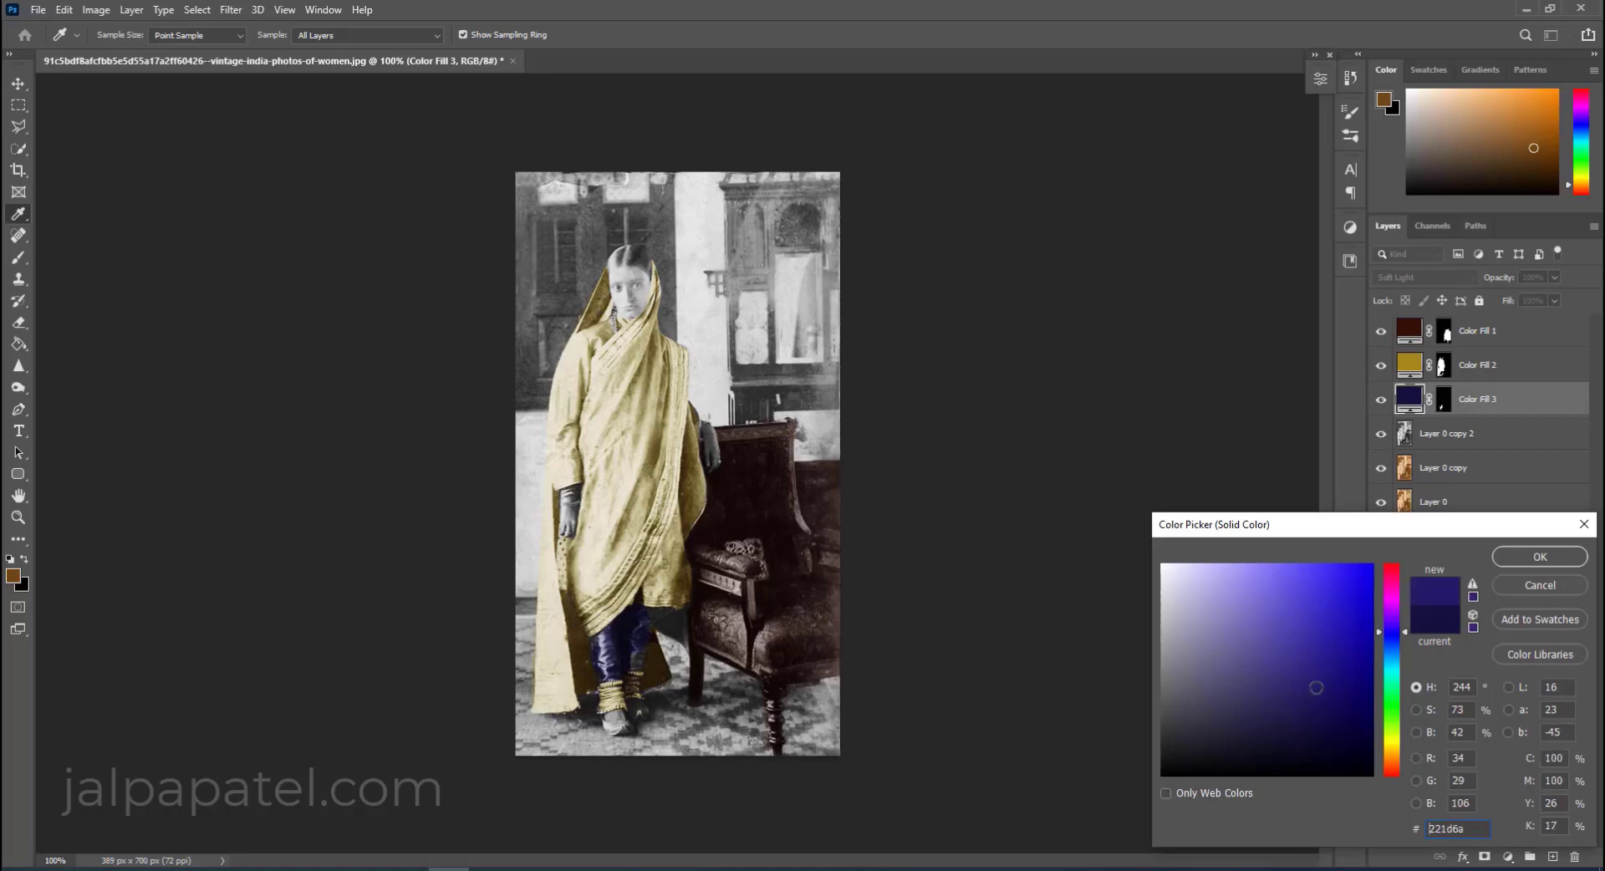
pyautogui.click(1540, 557)
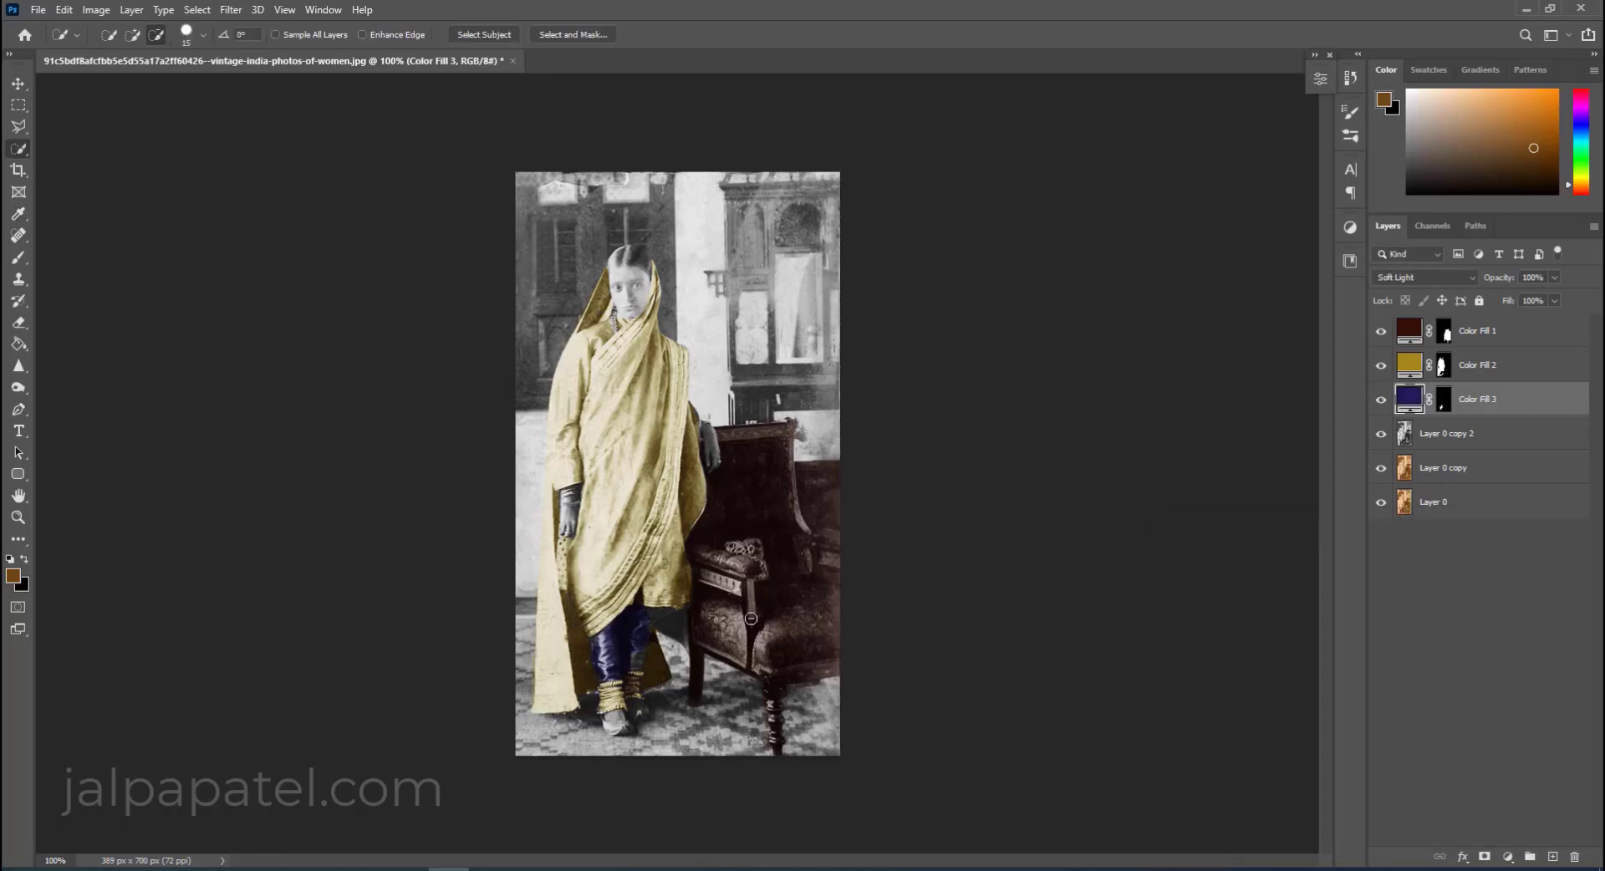
pyautogui.hotkey('ctrl', '+')
pyautogui.scroll(-5, 751, 621)
# Paint and erase Color Fill 3's mask so the blue covers the trouser leg's left edge.
pyautogui.press('b')
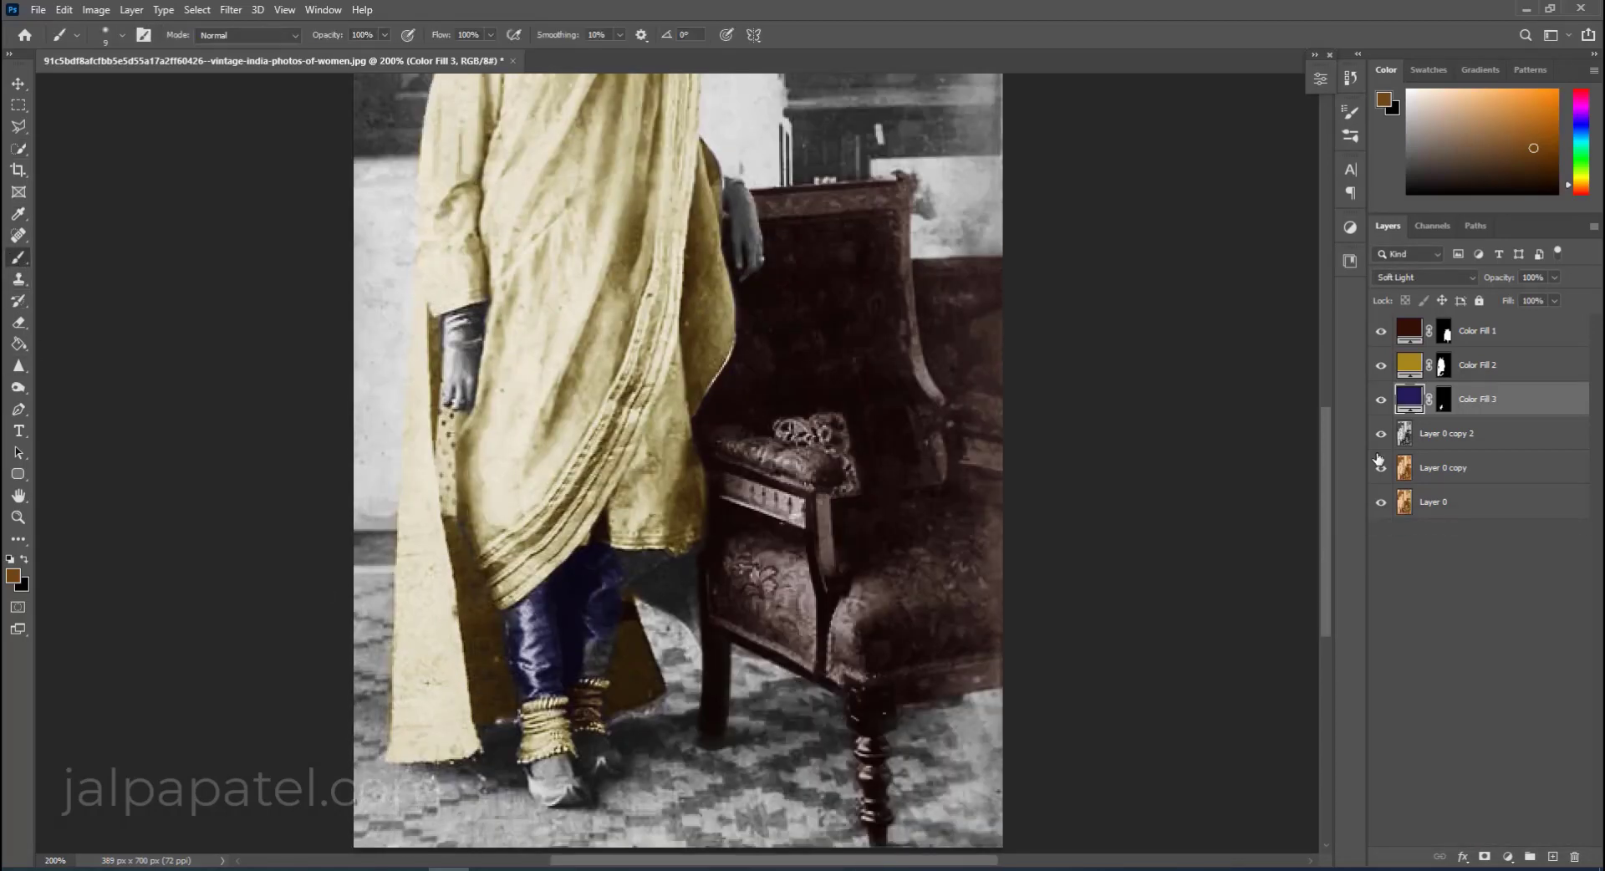
pyautogui.click(1444, 399)
pyautogui.moveTo(510, 616)
pyautogui.mouseDown()
pyautogui.moveTo(532, 664)
pyautogui.moveTo(600, 661)
pyautogui.mouseUp()
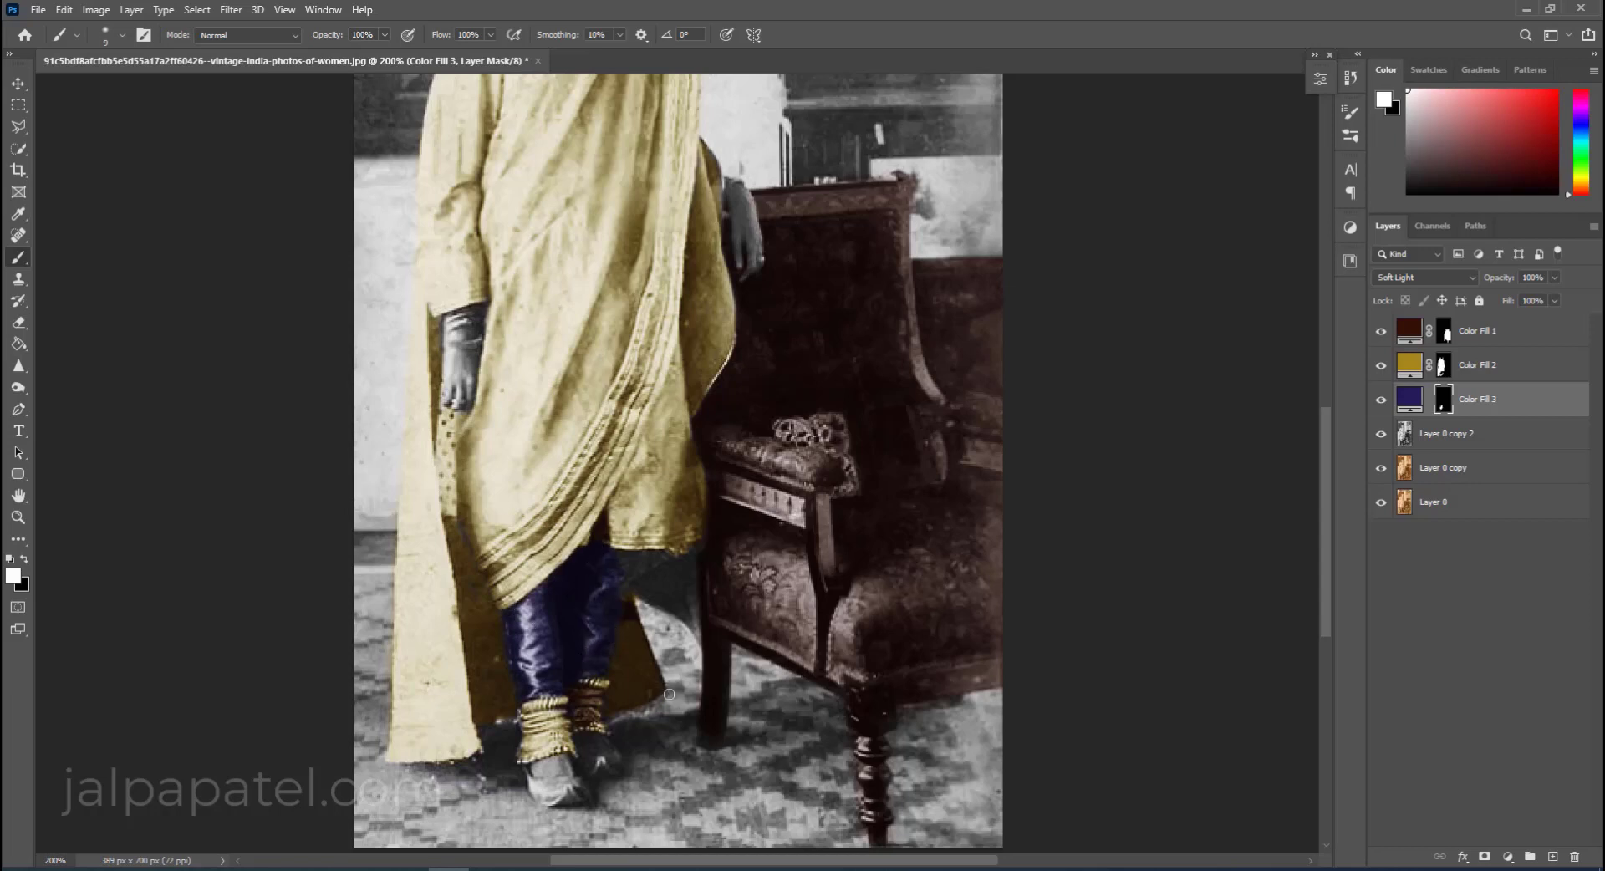
pyautogui.press('e')
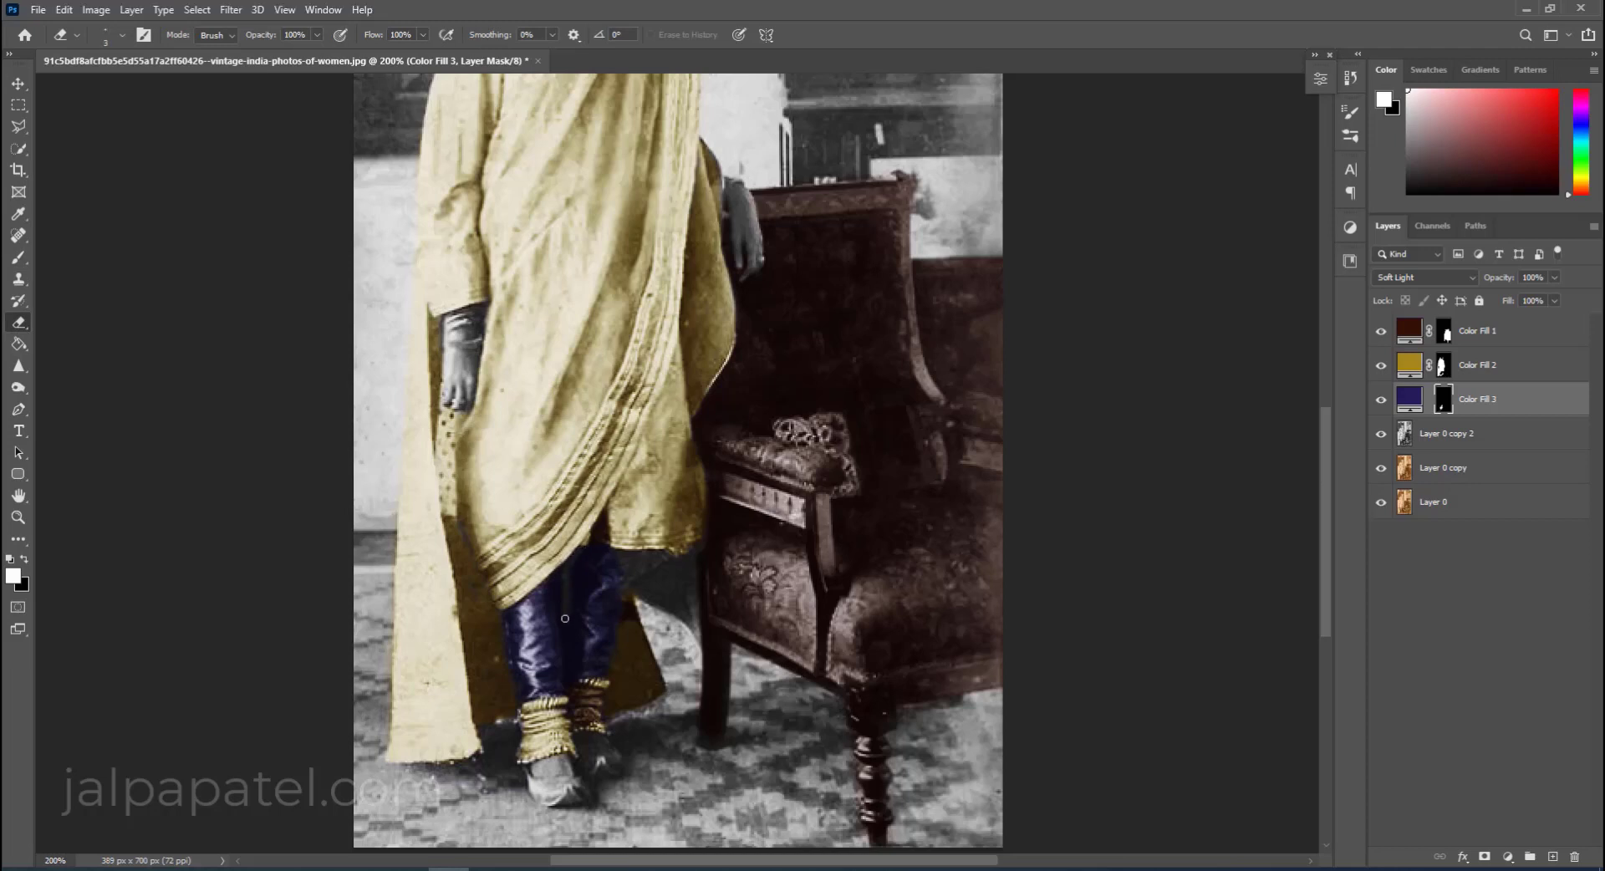
pyautogui.press('b')
# Clean up Color Fill 2's mask so the gold sari tint reaches the lower folds and hem.
pyautogui.click(1441, 368)
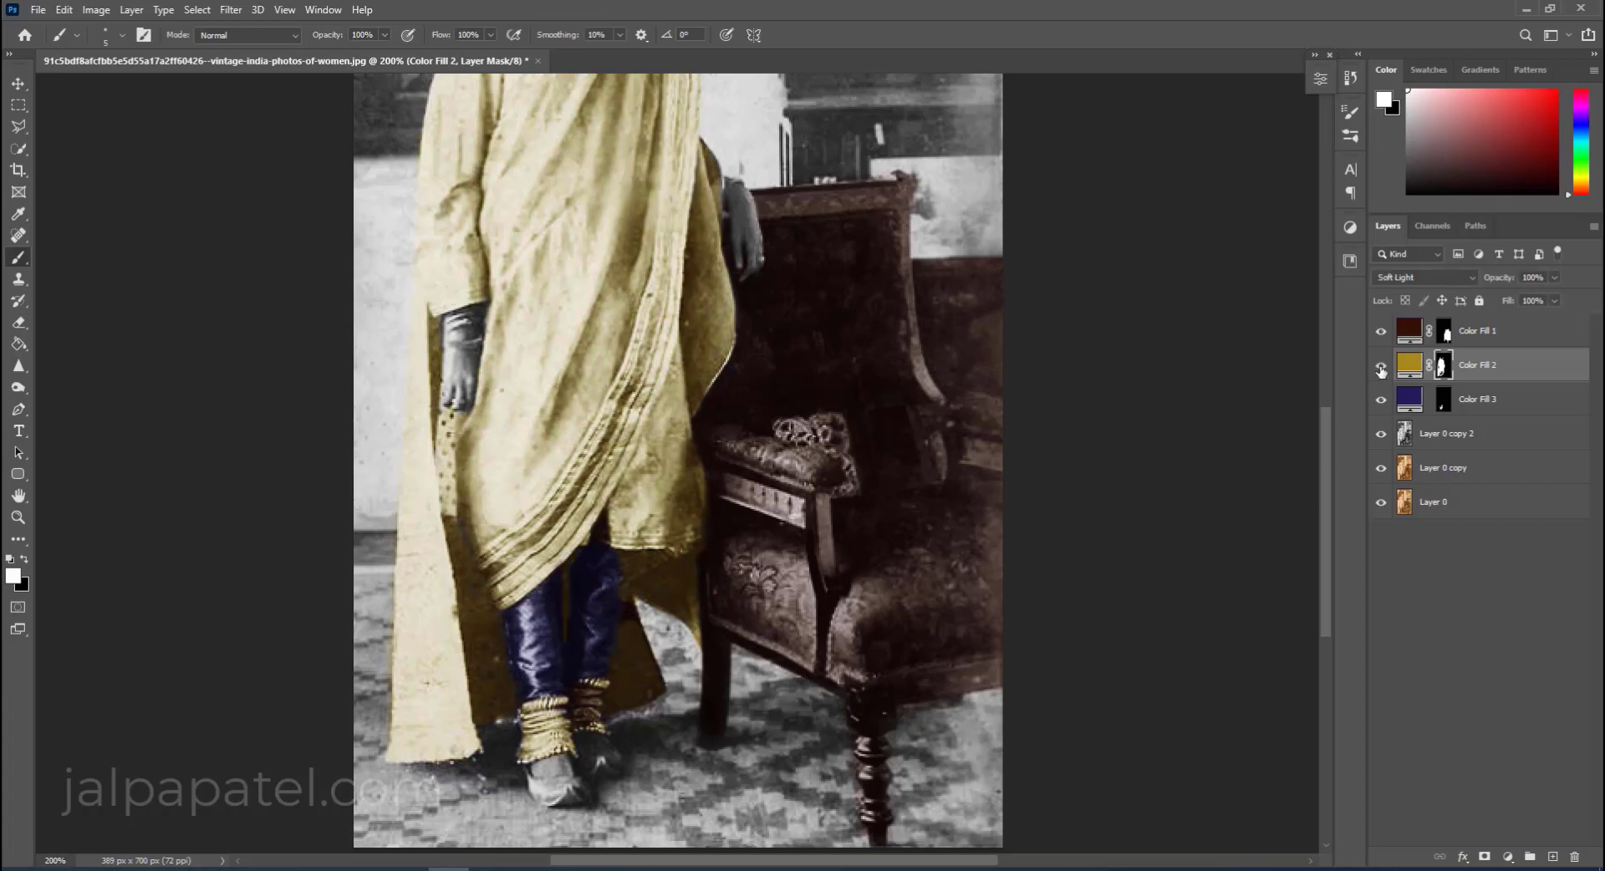
pyautogui.click(20, 322)
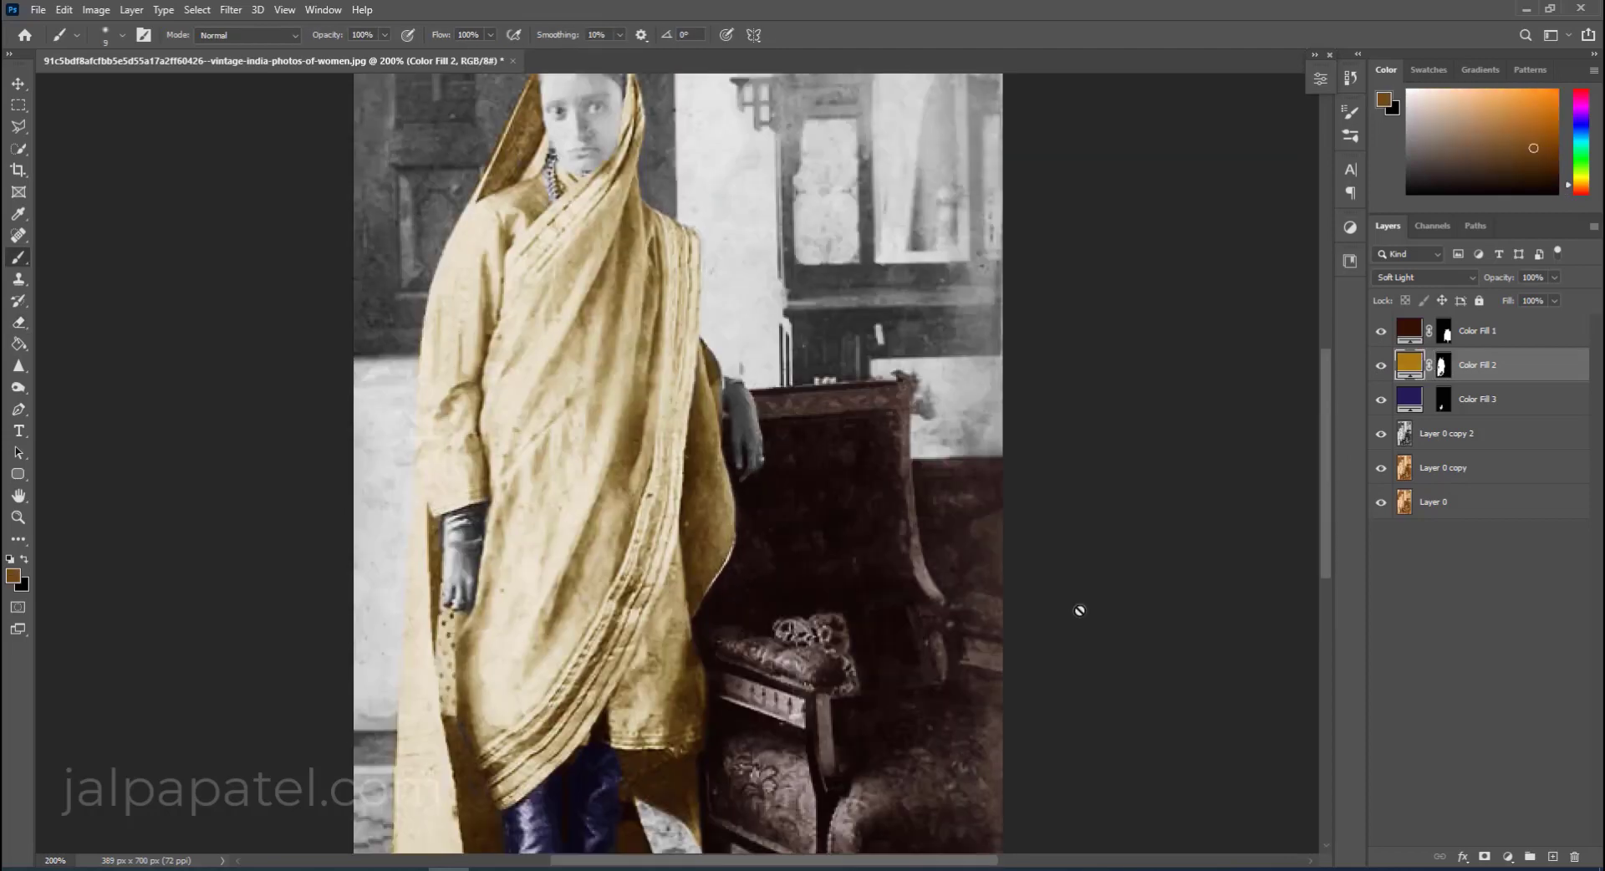
pyautogui.scroll(3, 1078, 511)
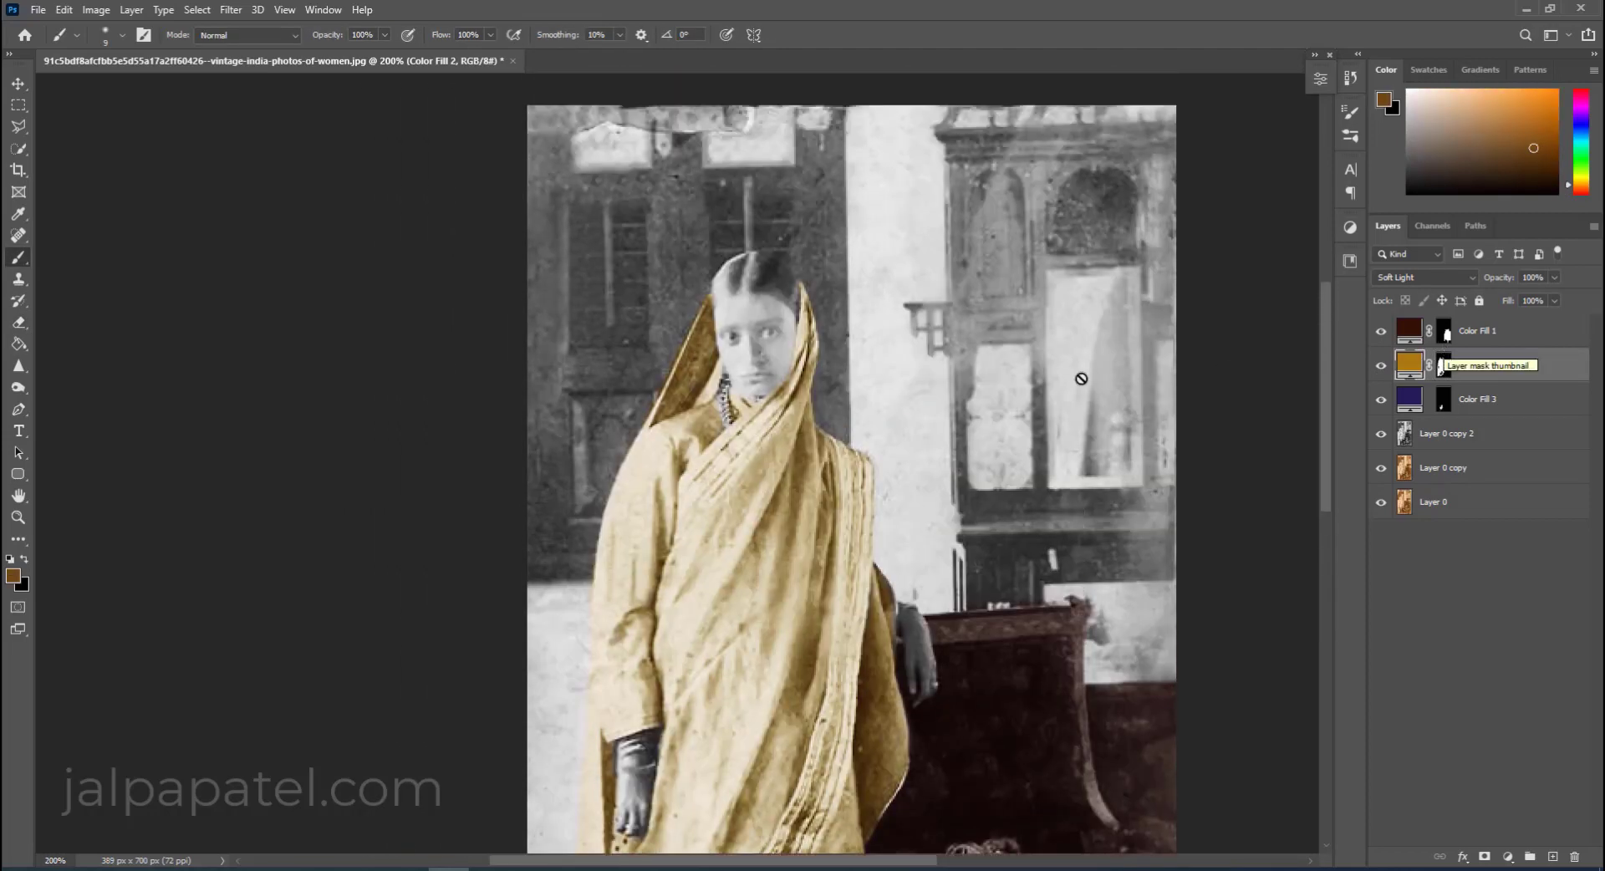
# Quick-select the woman's face, hair and both hands on the photo layer.
pyautogui.click(1453, 442)
pyautogui.press('w')
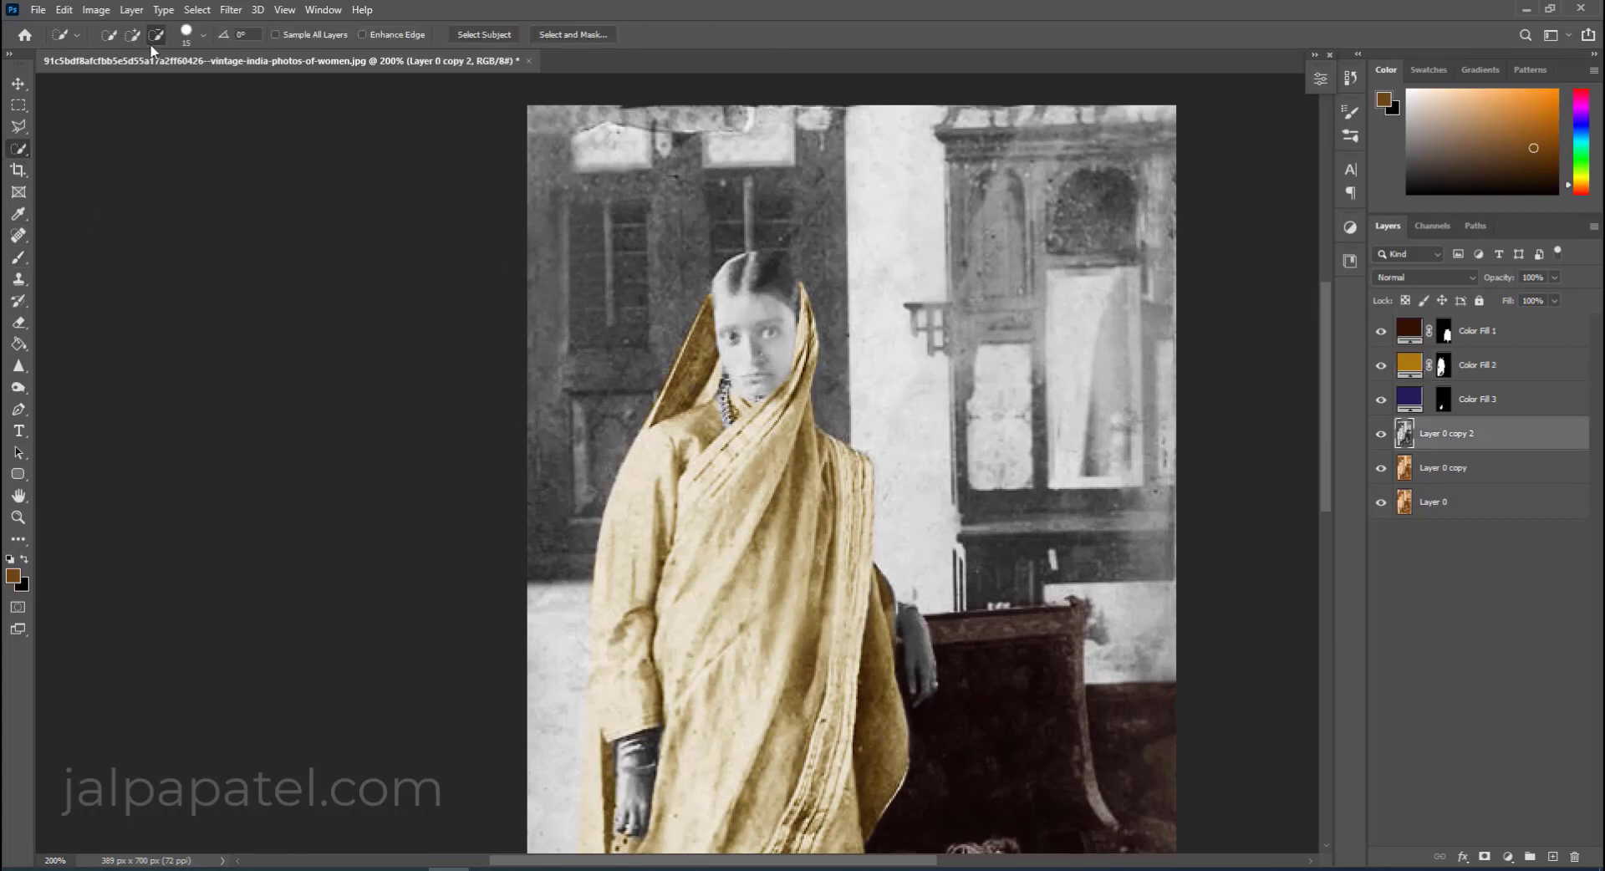
pyautogui.moveTo(752, 333); pyautogui.dragTo(770, 335)
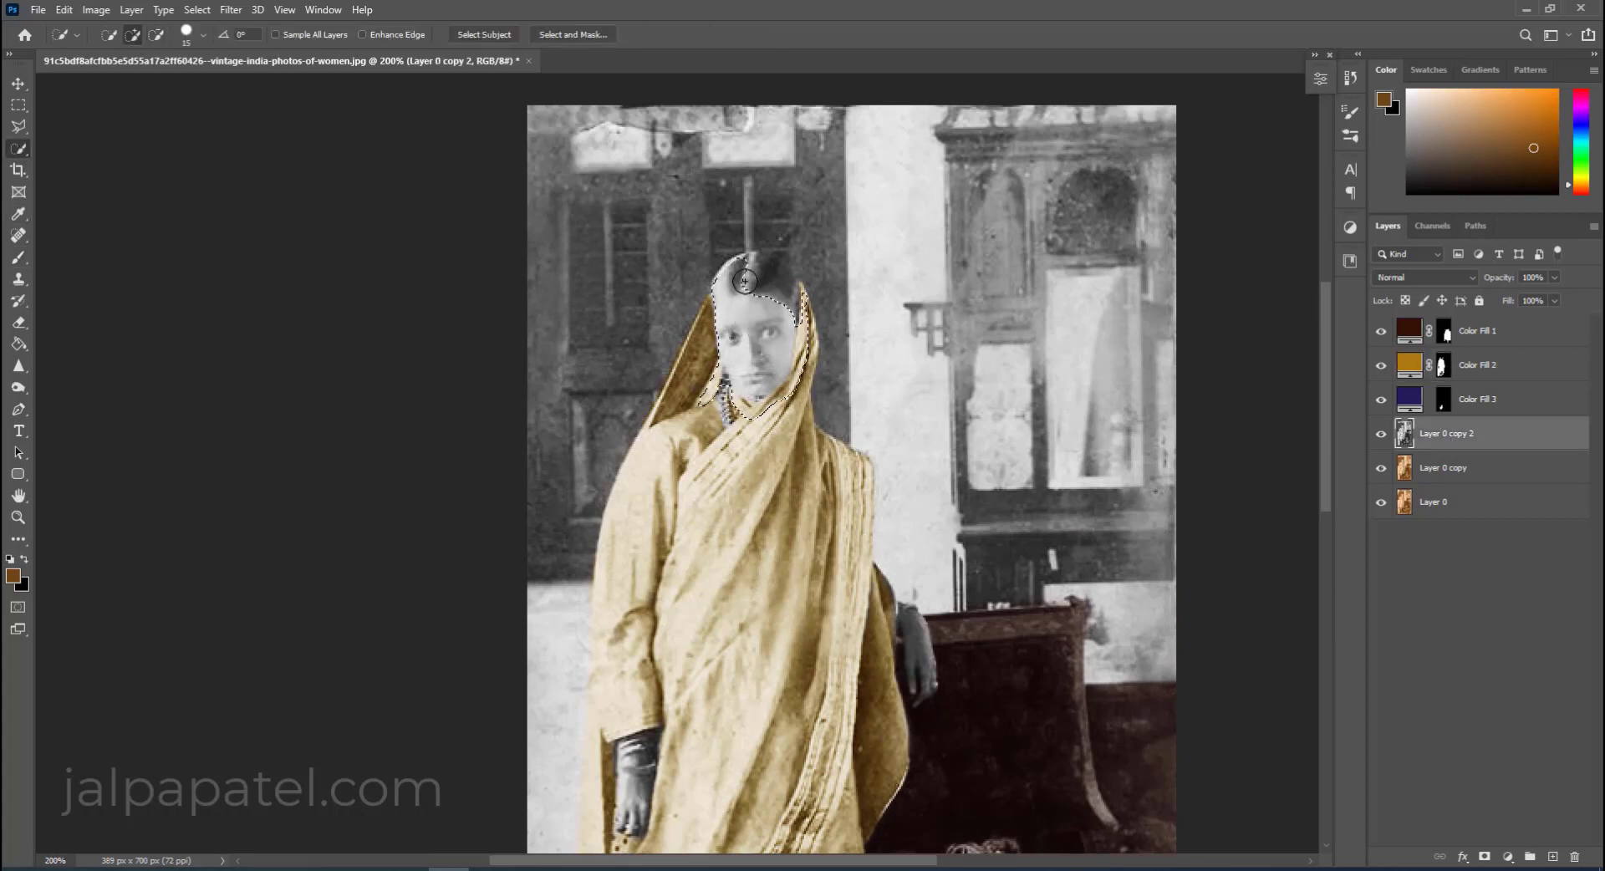
pyautogui.moveTo(633, 748); pyautogui.dragTo(637, 824)
pyautogui.moveTo(910, 623); pyautogui.dragTo(924, 694)
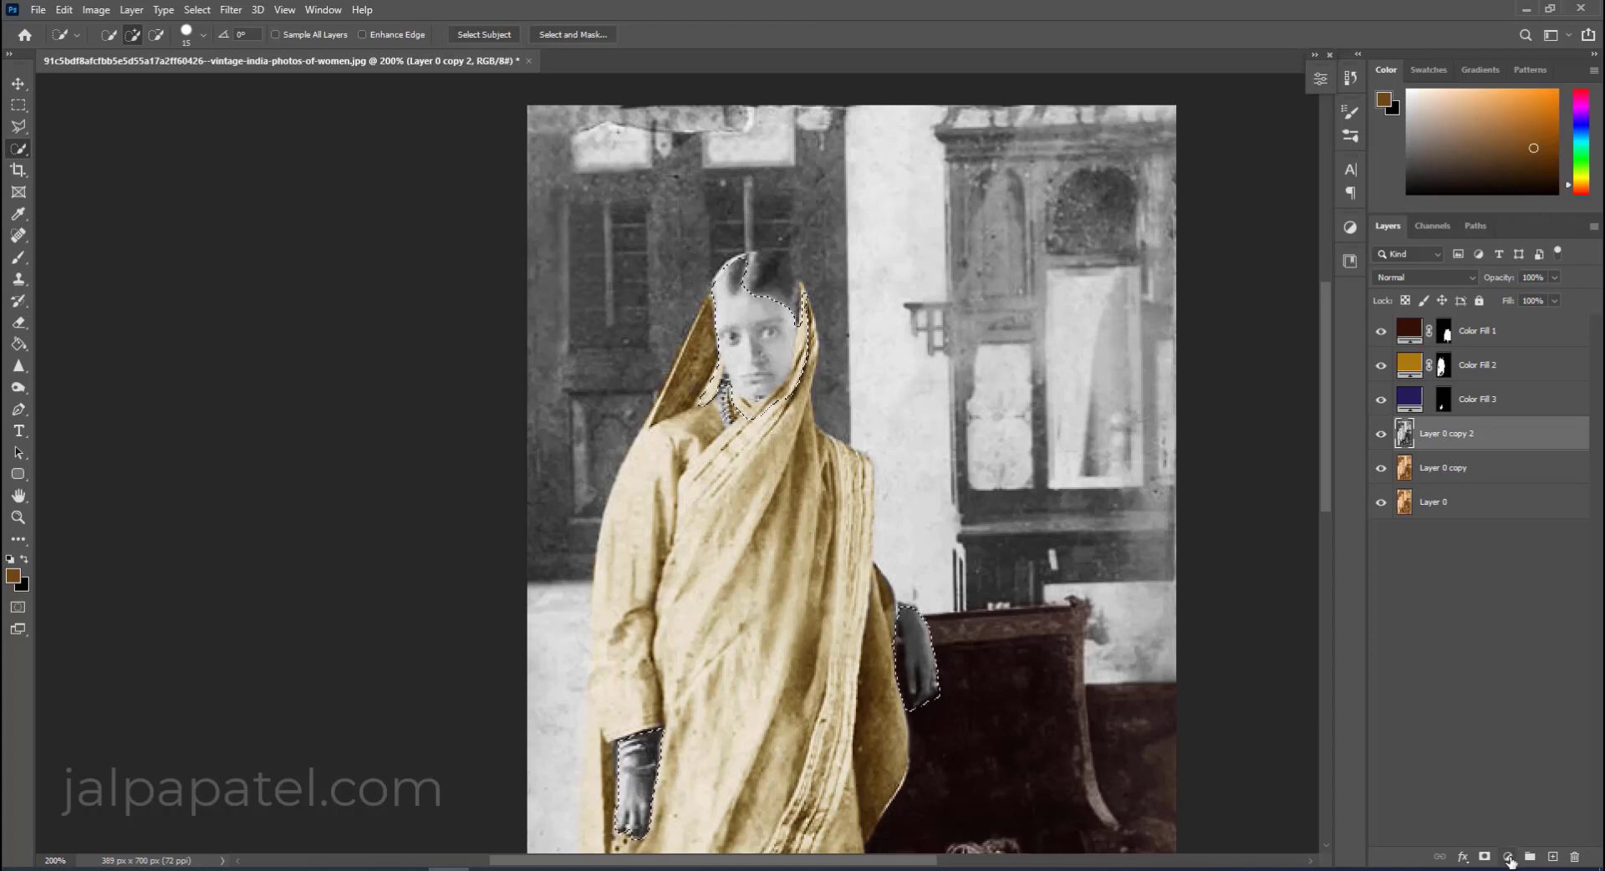
# Add a tan Solid Color fill over the selection, blended as Soft Light.
pyautogui.click(1508, 857)
pyautogui.click(1517, 562)
pyautogui.click(1285, 614)
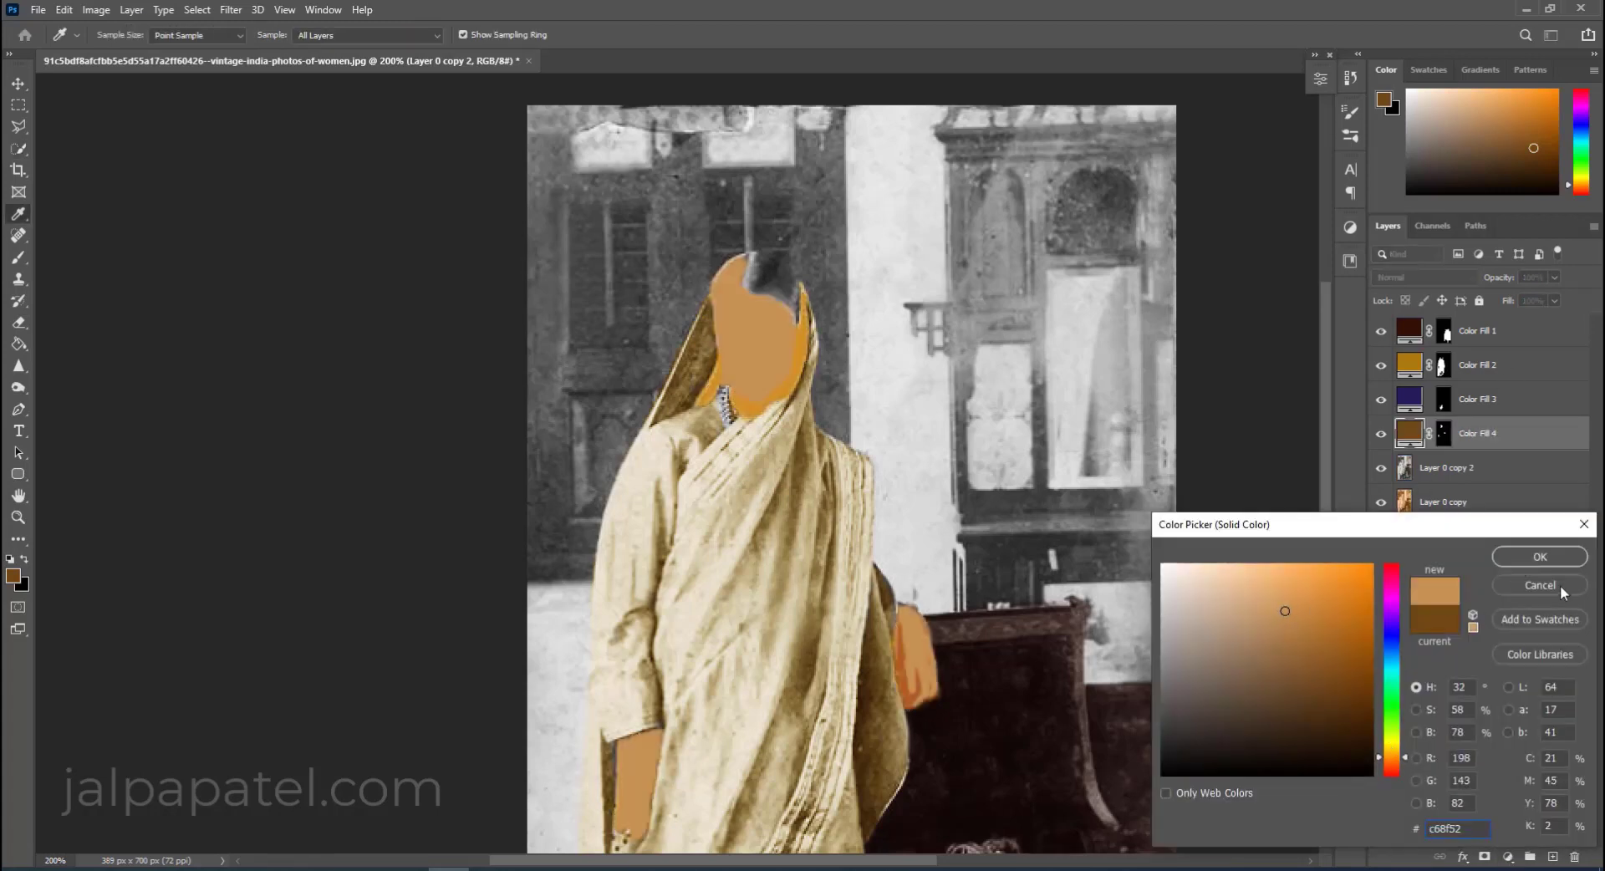
pyautogui.click(1540, 555)
pyautogui.click(1421, 277)
pyautogui.click(1413, 488)
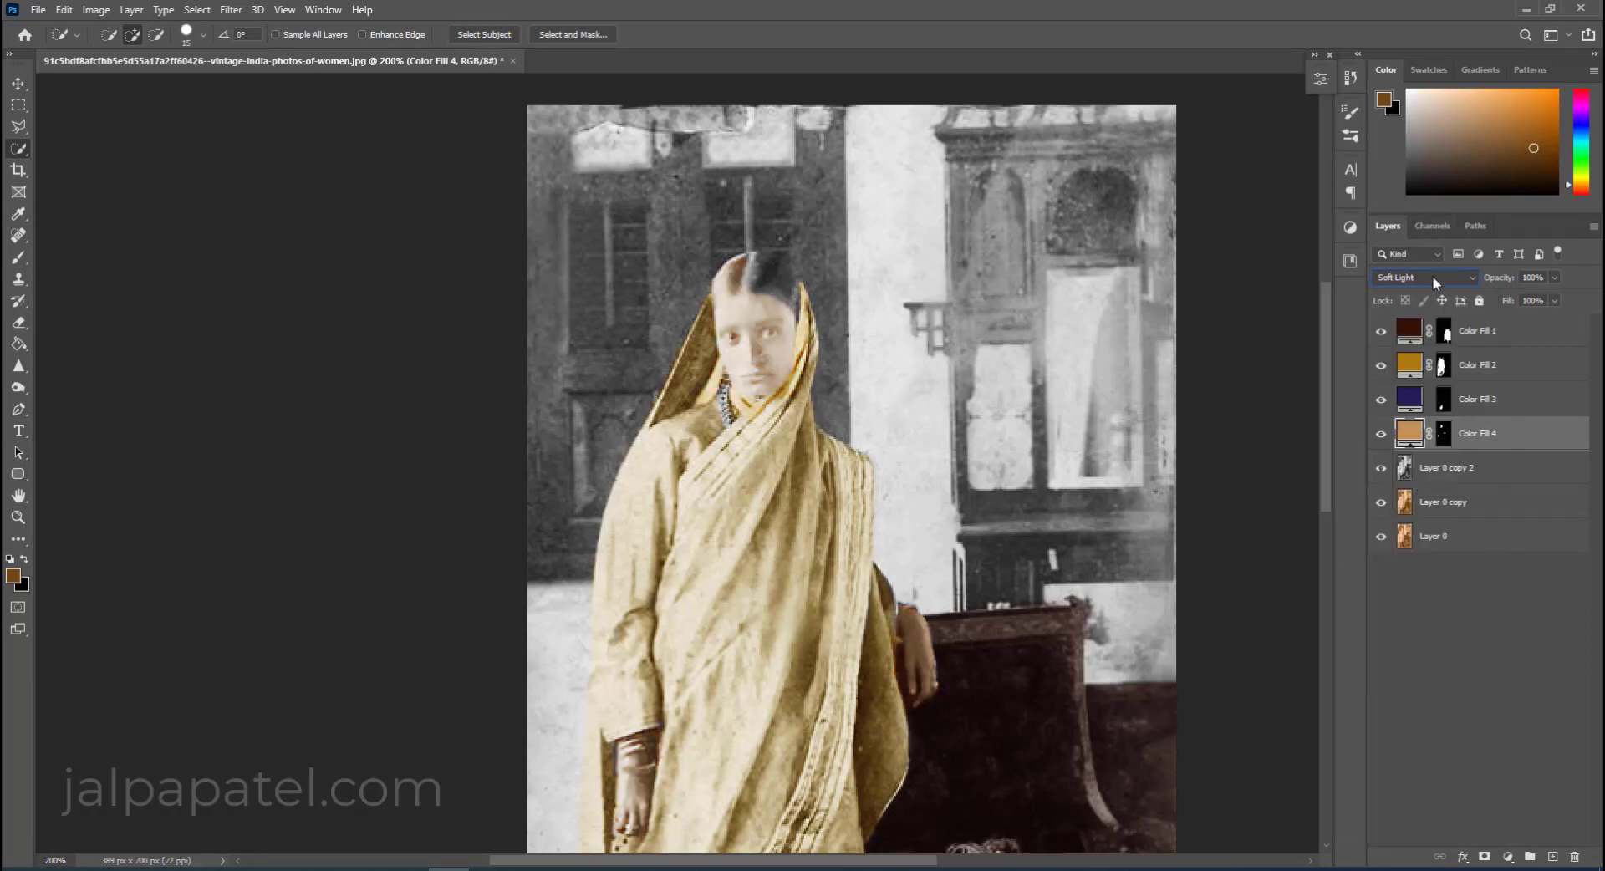
# Change the skin fill to a warm brown sampled from the photo and darkened.
pyautogui.doubleClick(1409, 432)
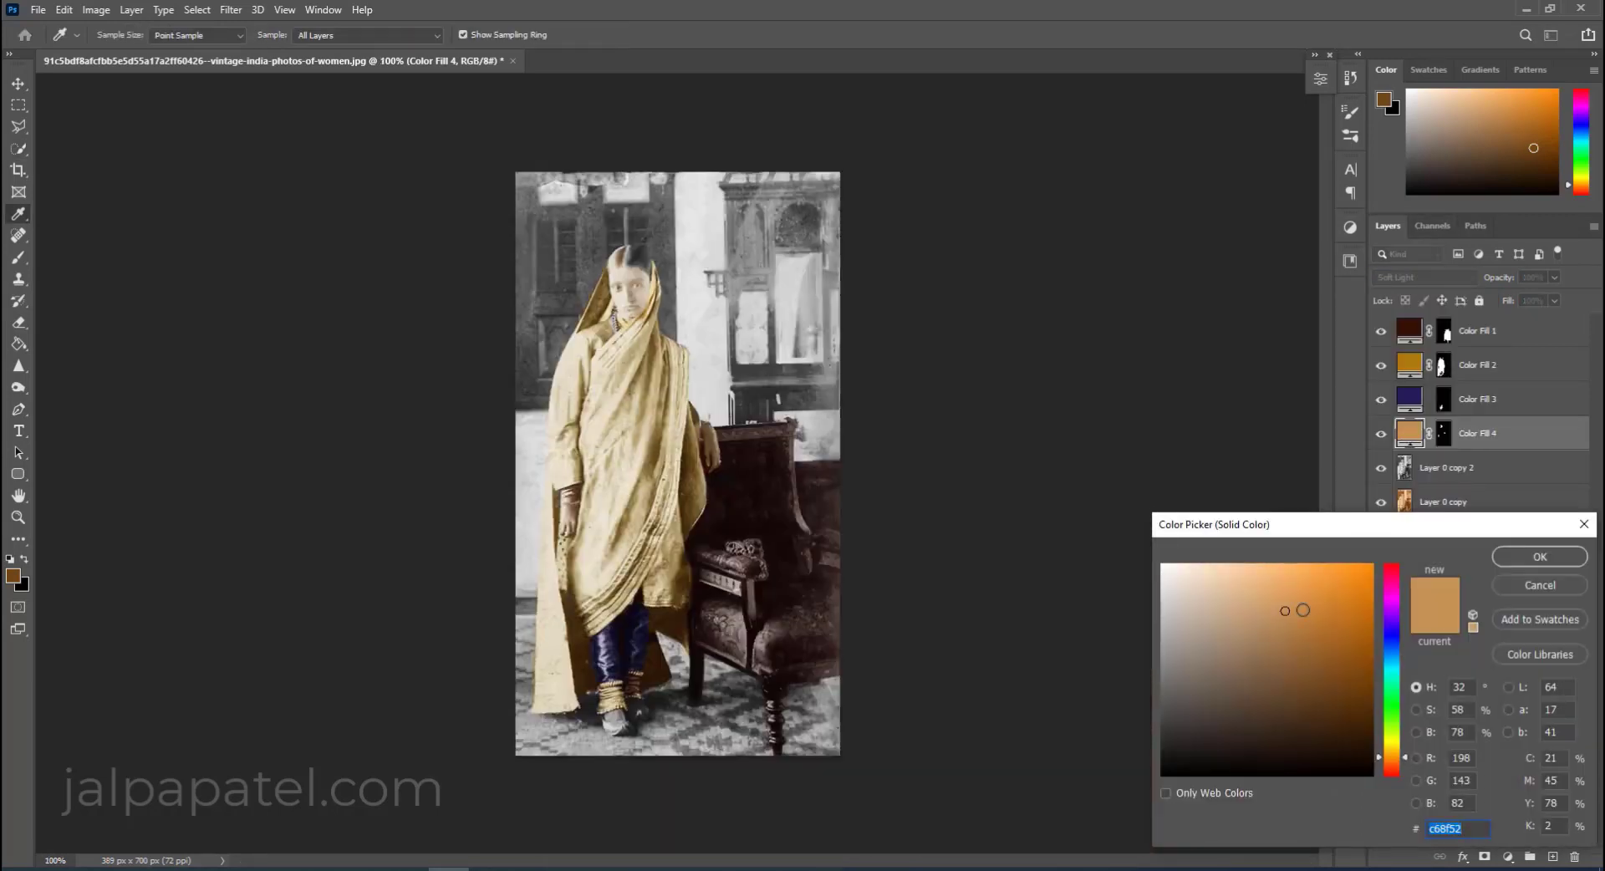
pyautogui.moveTo(1317, 634); pyautogui.dragTo(1362, 651)
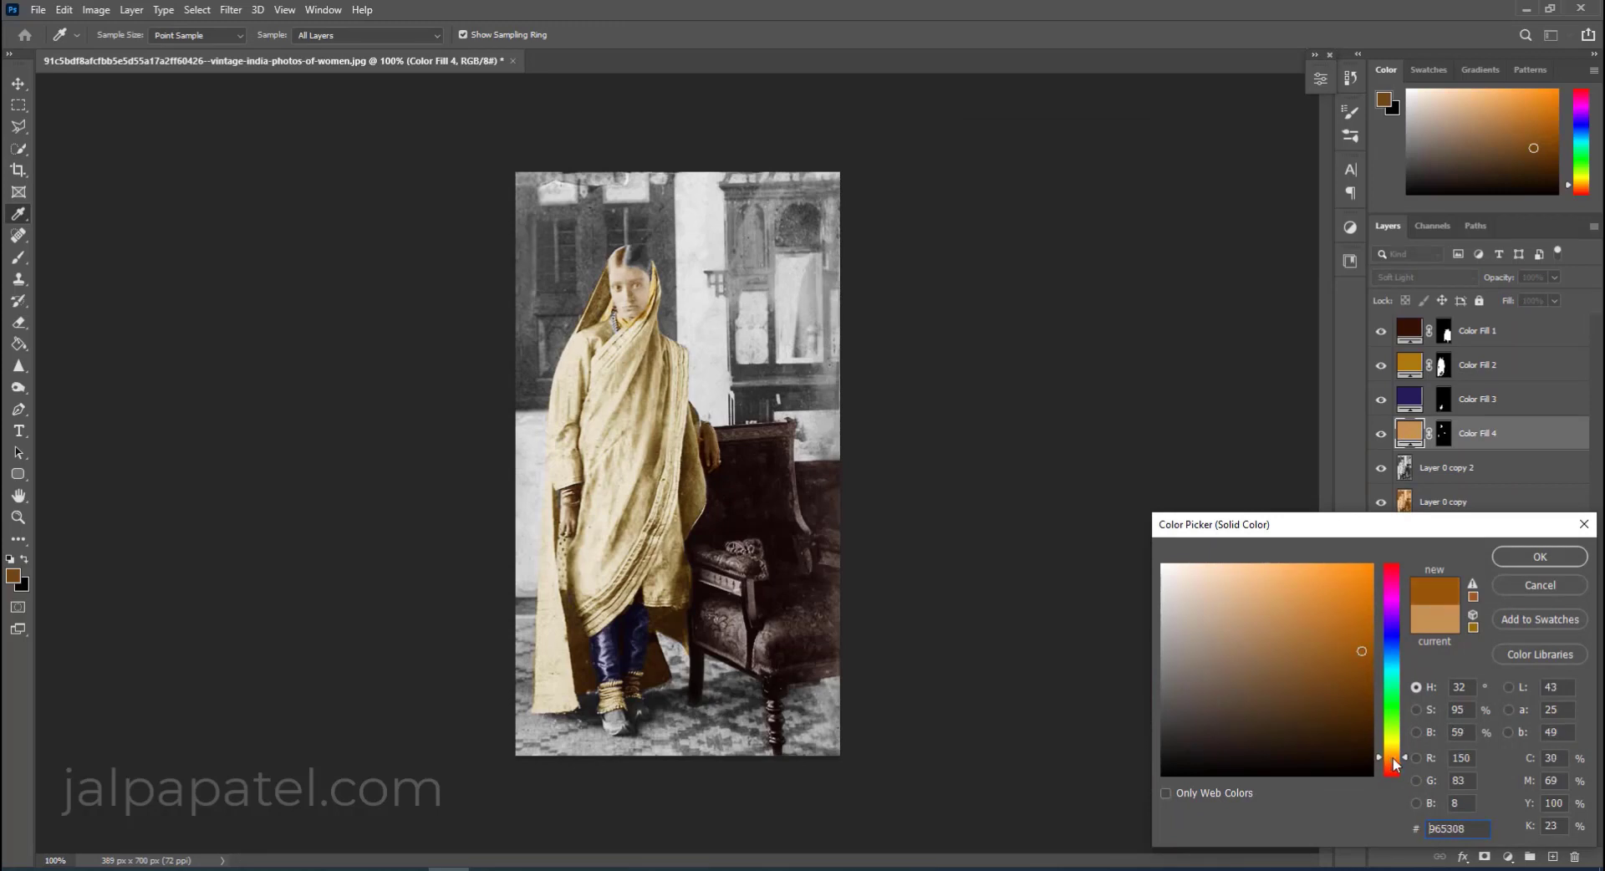
pyautogui.moveTo(1394, 757); pyautogui.dragTo(1395, 762)
pyautogui.click(623, 309)
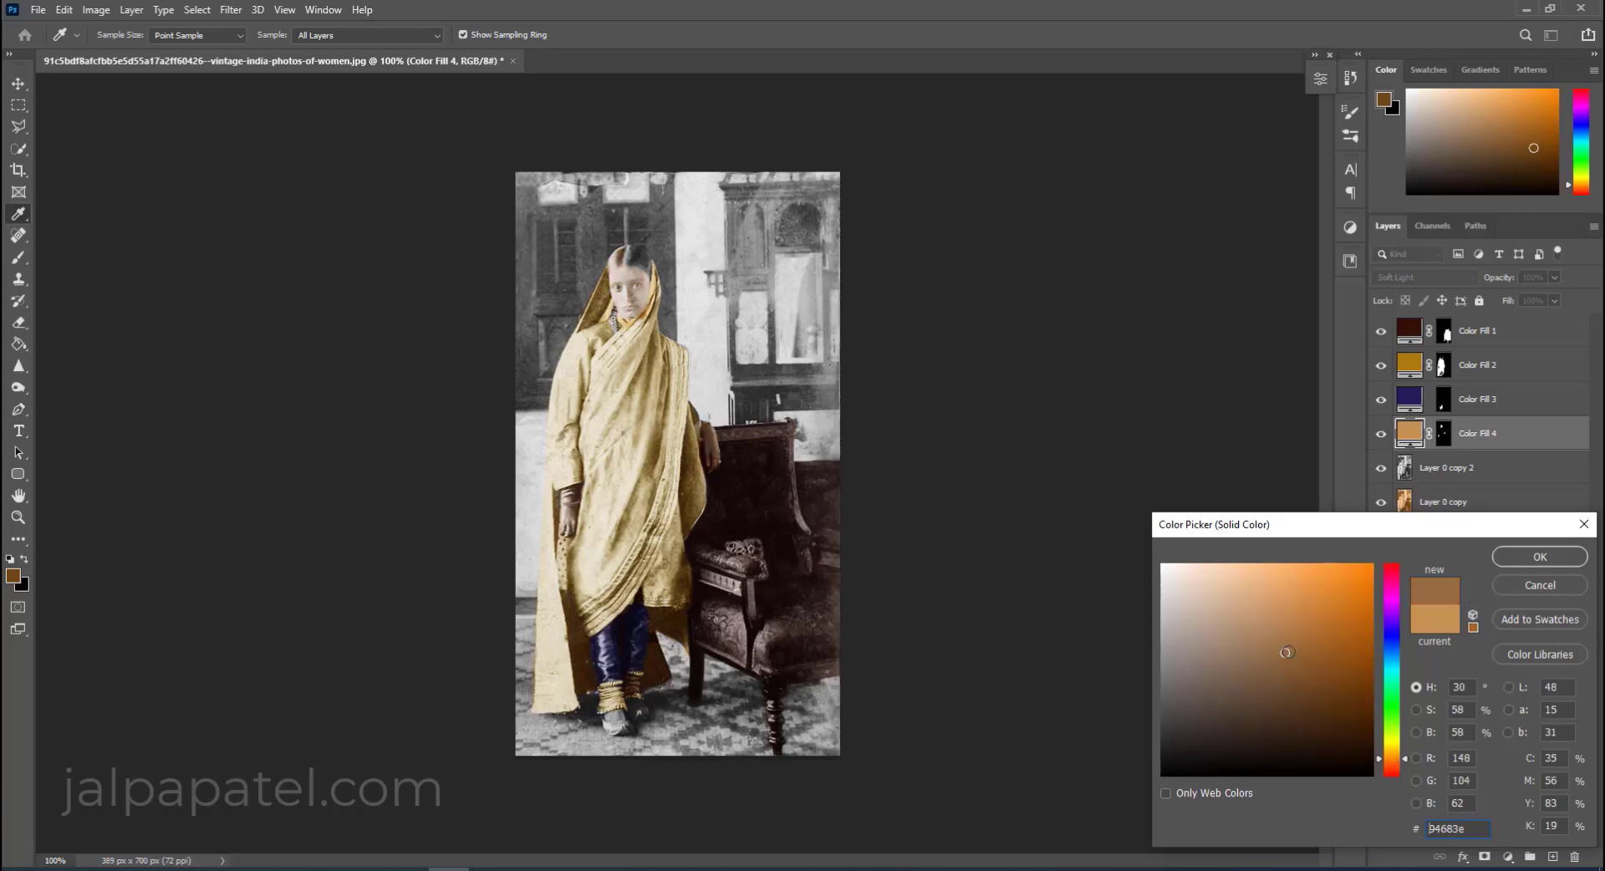
pyautogui.moveTo(1321, 656); pyautogui.dragTo(1337, 655)
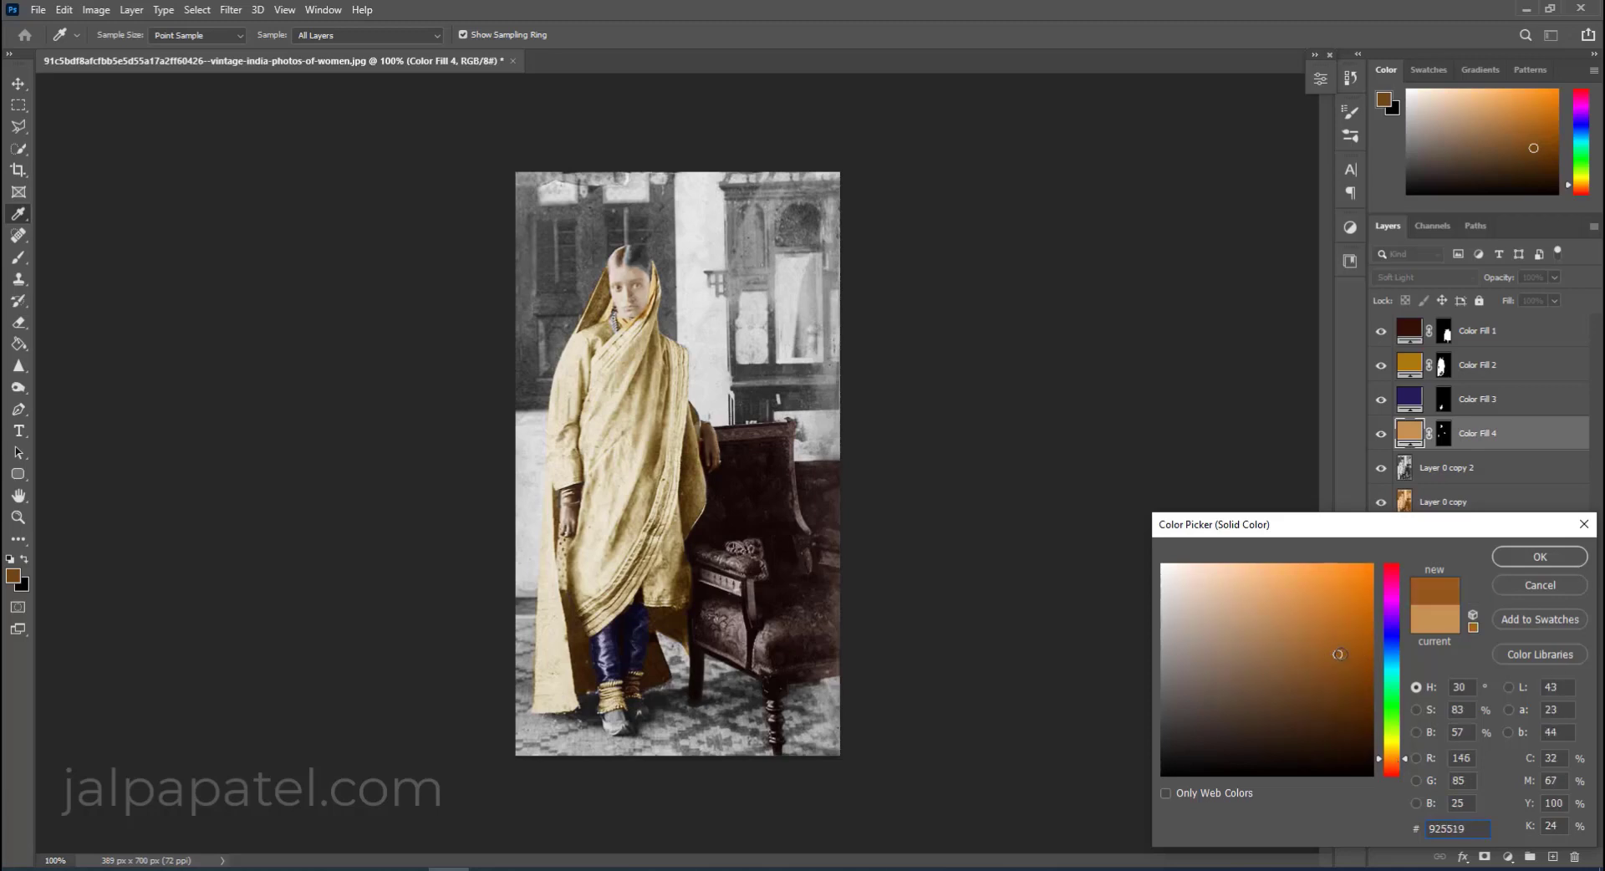
pyautogui.click(1516, 562)
# Zoom the photo to 200% and recheck the skin fill's colour.
pyautogui.press('w')
pyautogui.hotkey('ctrl', '+')
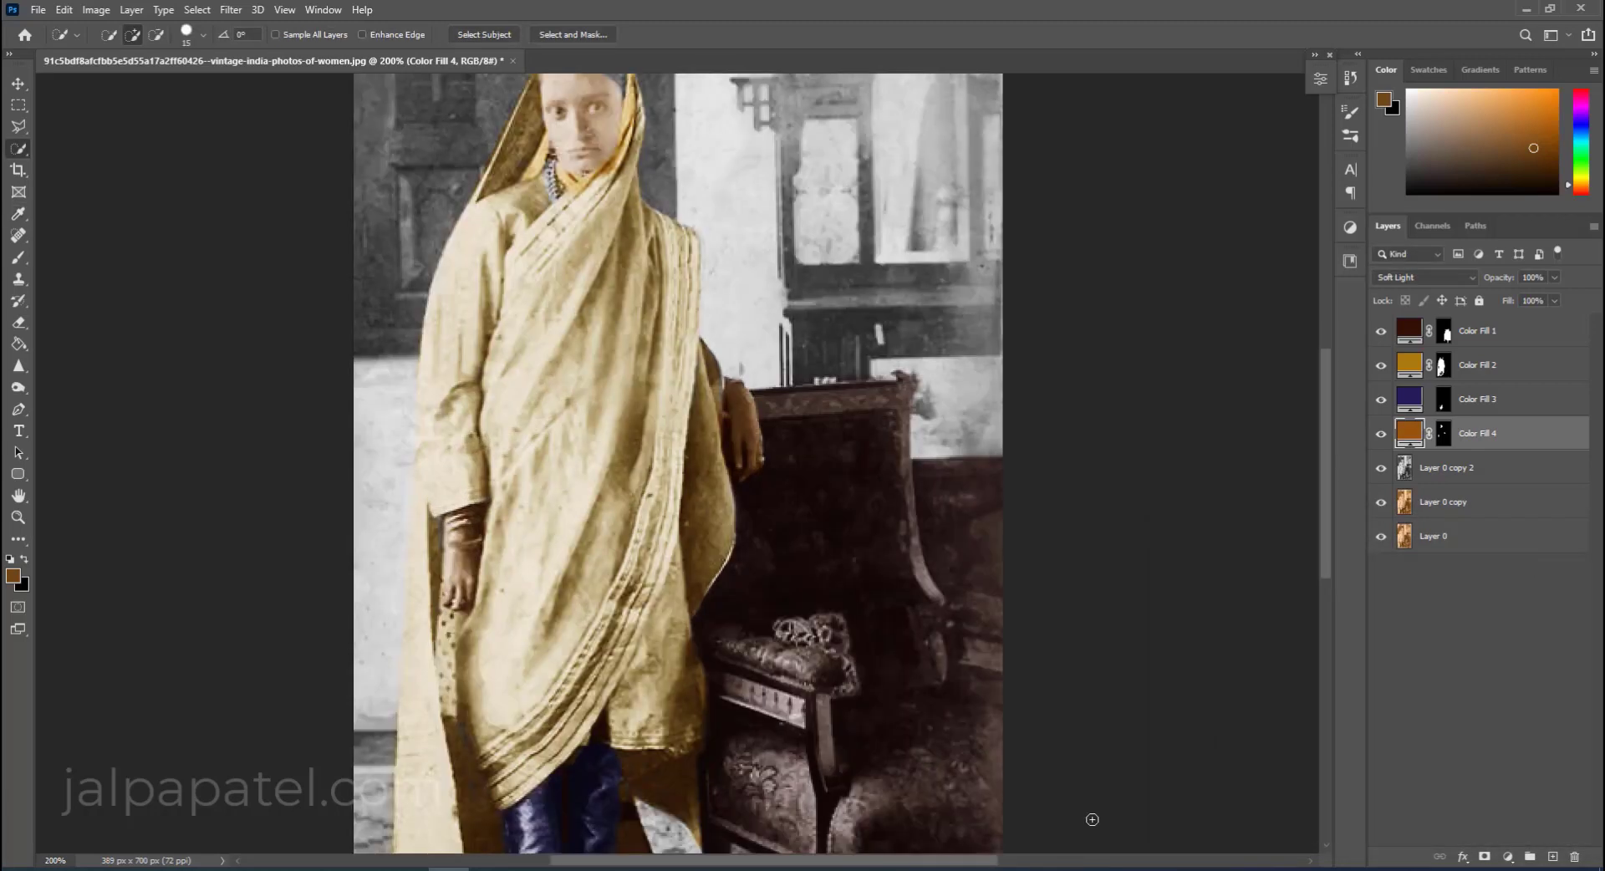
pyautogui.scroll(3, 915, 642)
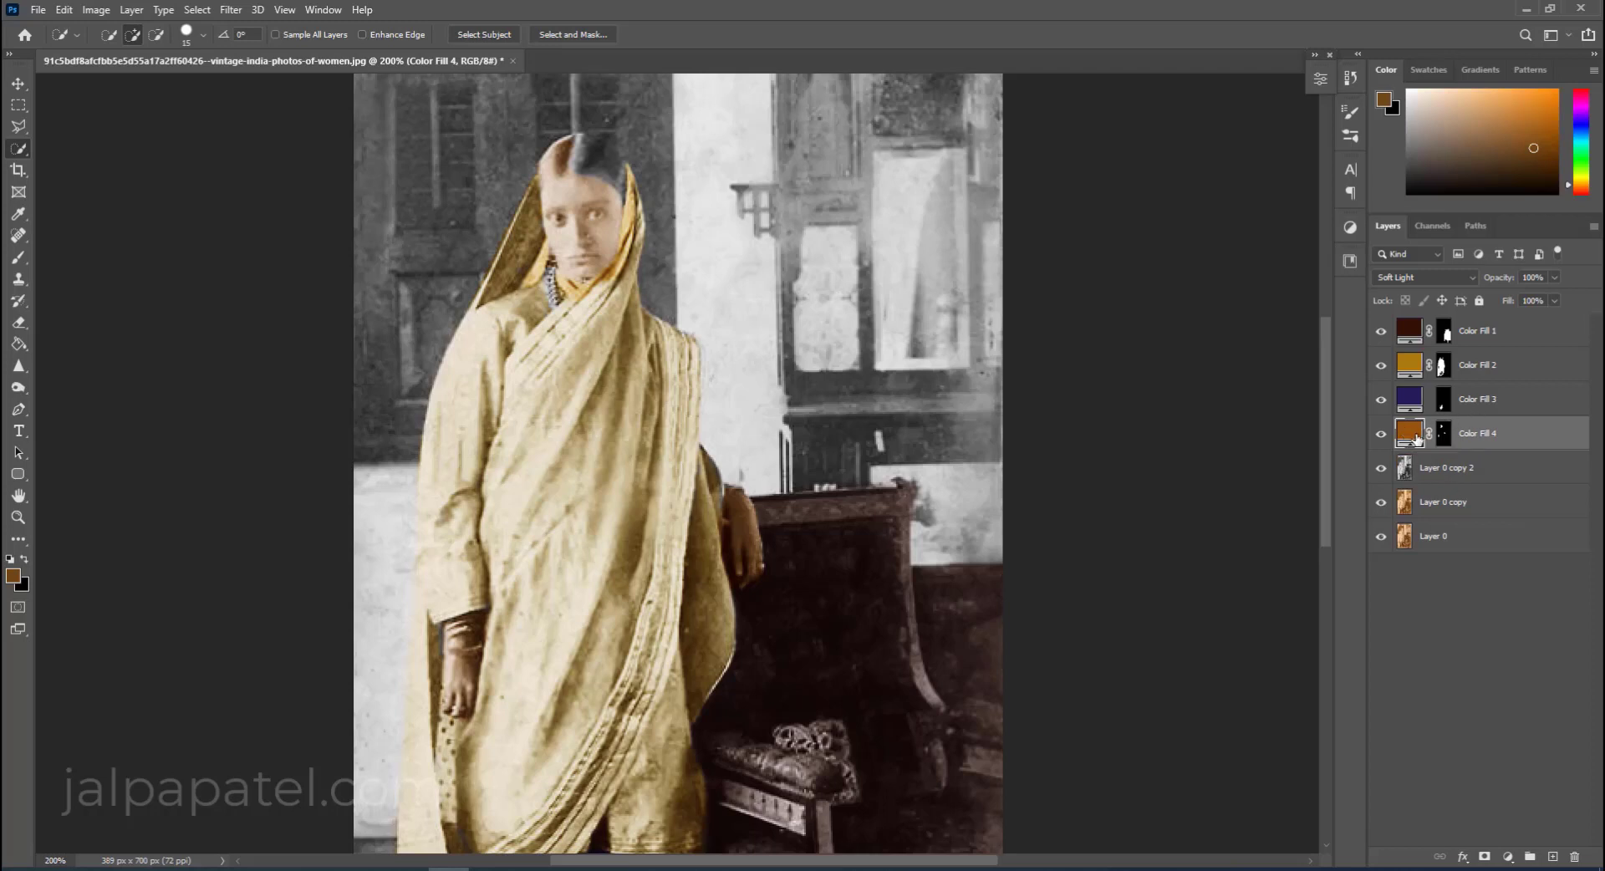
pyautogui.doubleClick(1411, 436)
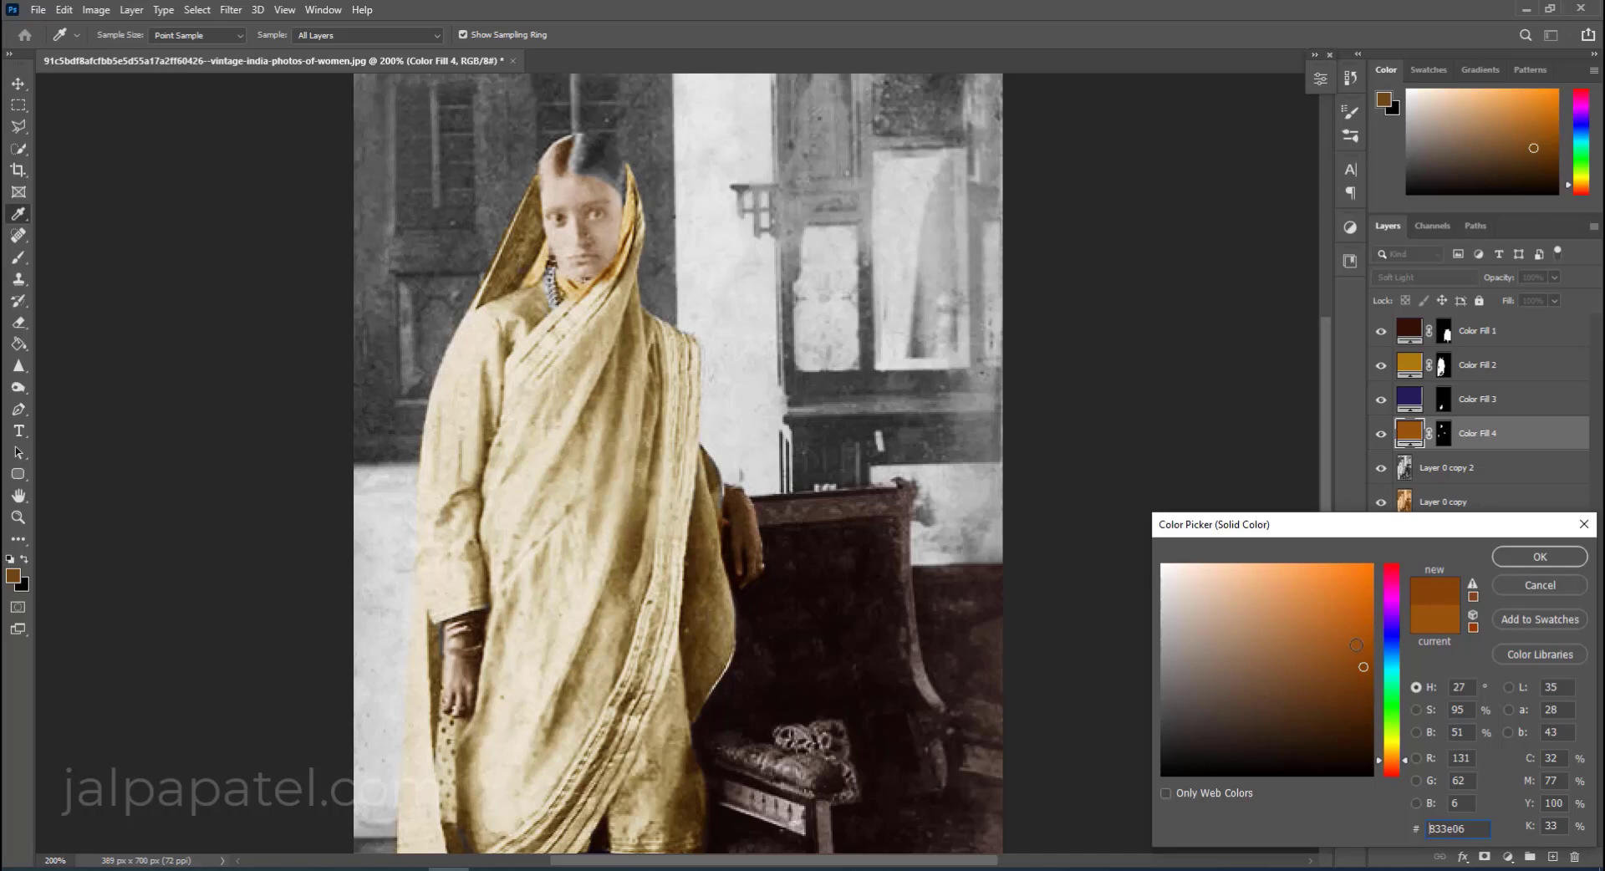
pyautogui.click(1523, 554)
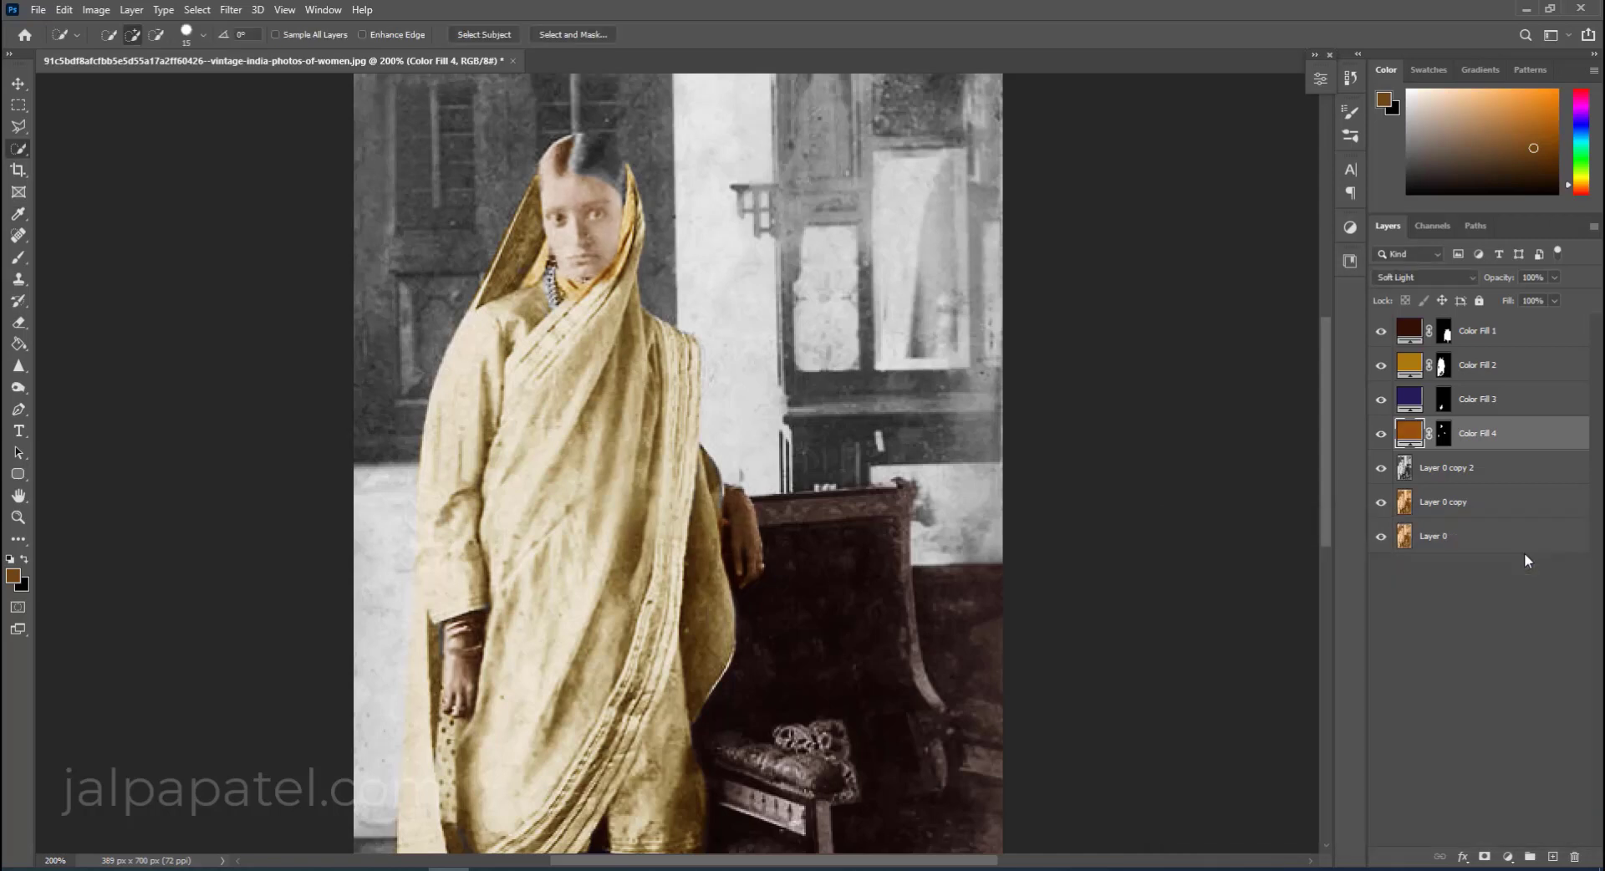
# Erase the skin tint from the top of the hair on Color Fill 4's mask.
pyautogui.click(18, 324)
pyautogui.click(1445, 442)
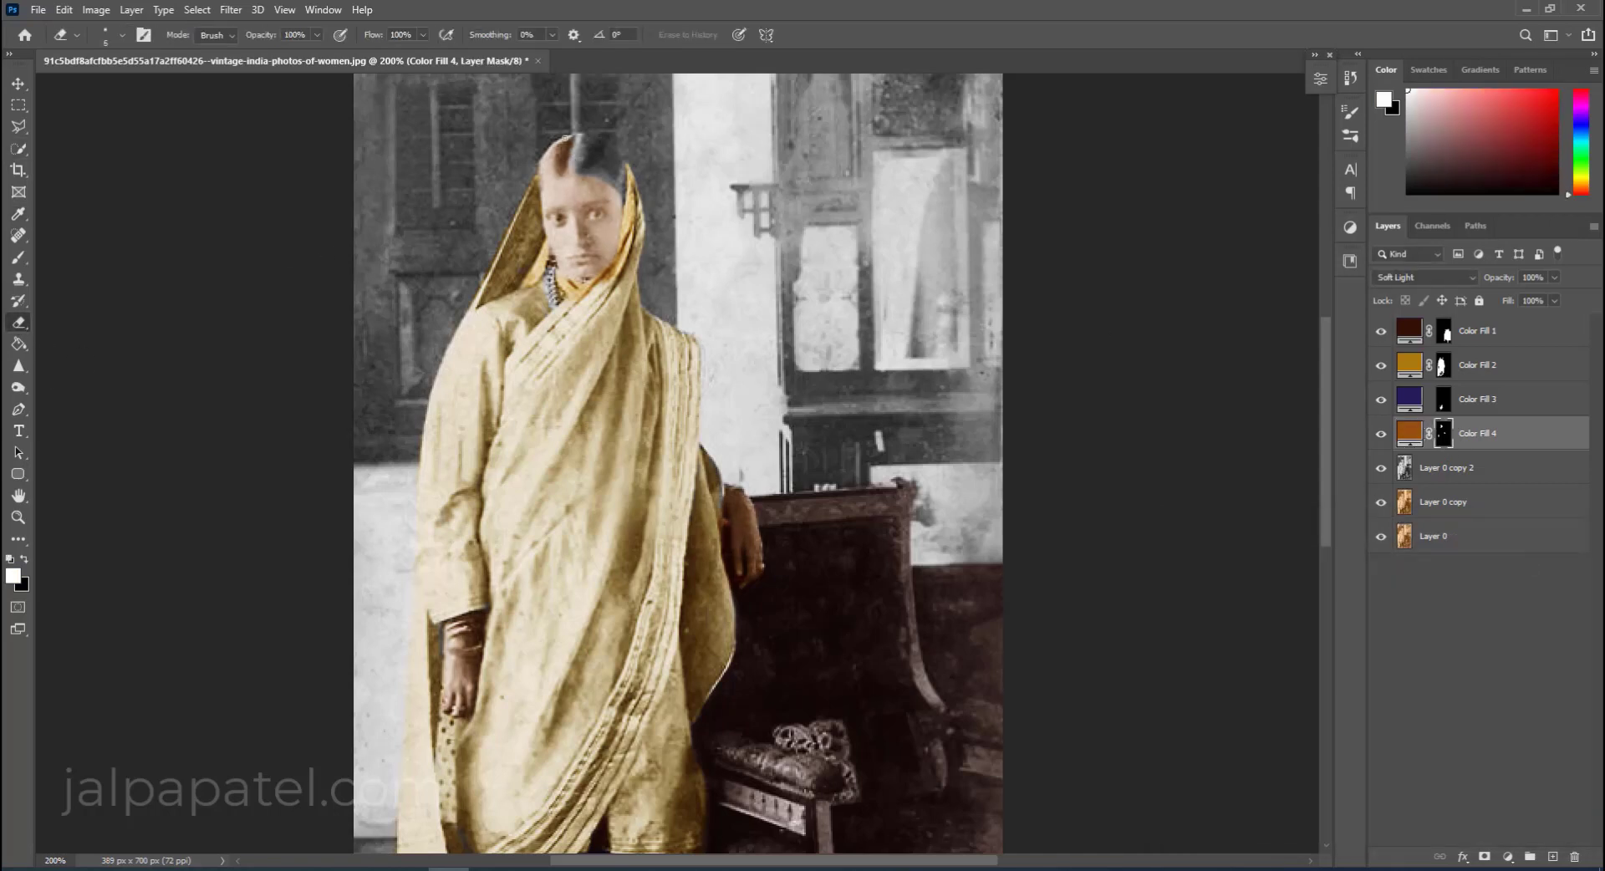
pyautogui.moveTo(569, 138)
pyautogui.mouseDown()
pyautogui.moveTo(556, 168)
pyautogui.moveTo(575, 160)
pyautogui.mouseUp()
pyautogui.scroll(-2, 889, 576)
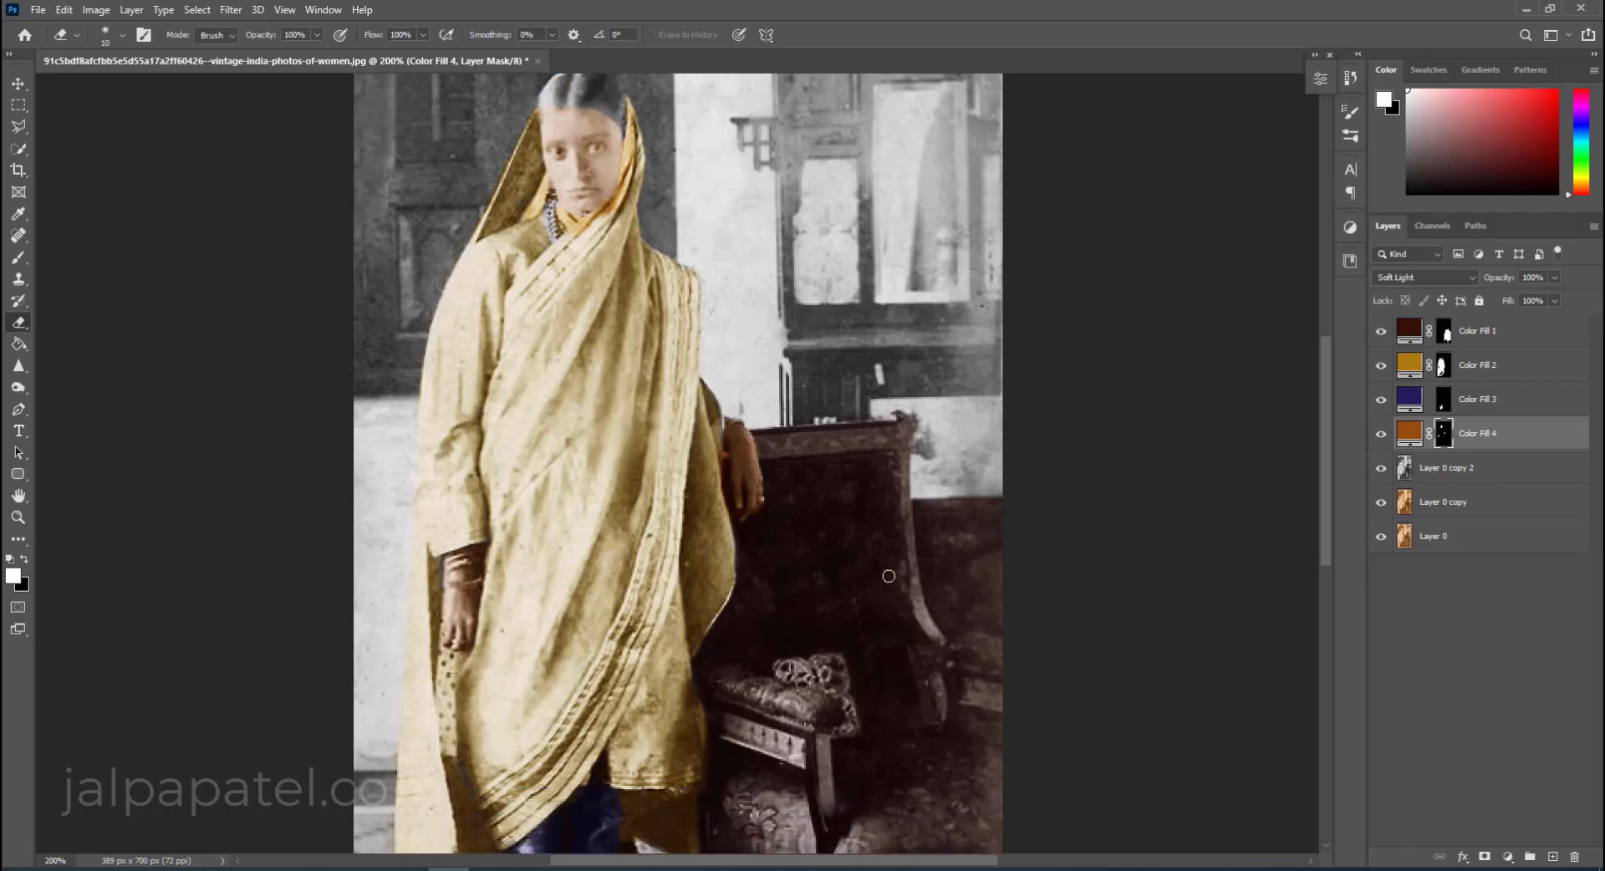
pyautogui.scroll(3, 1121, 348)
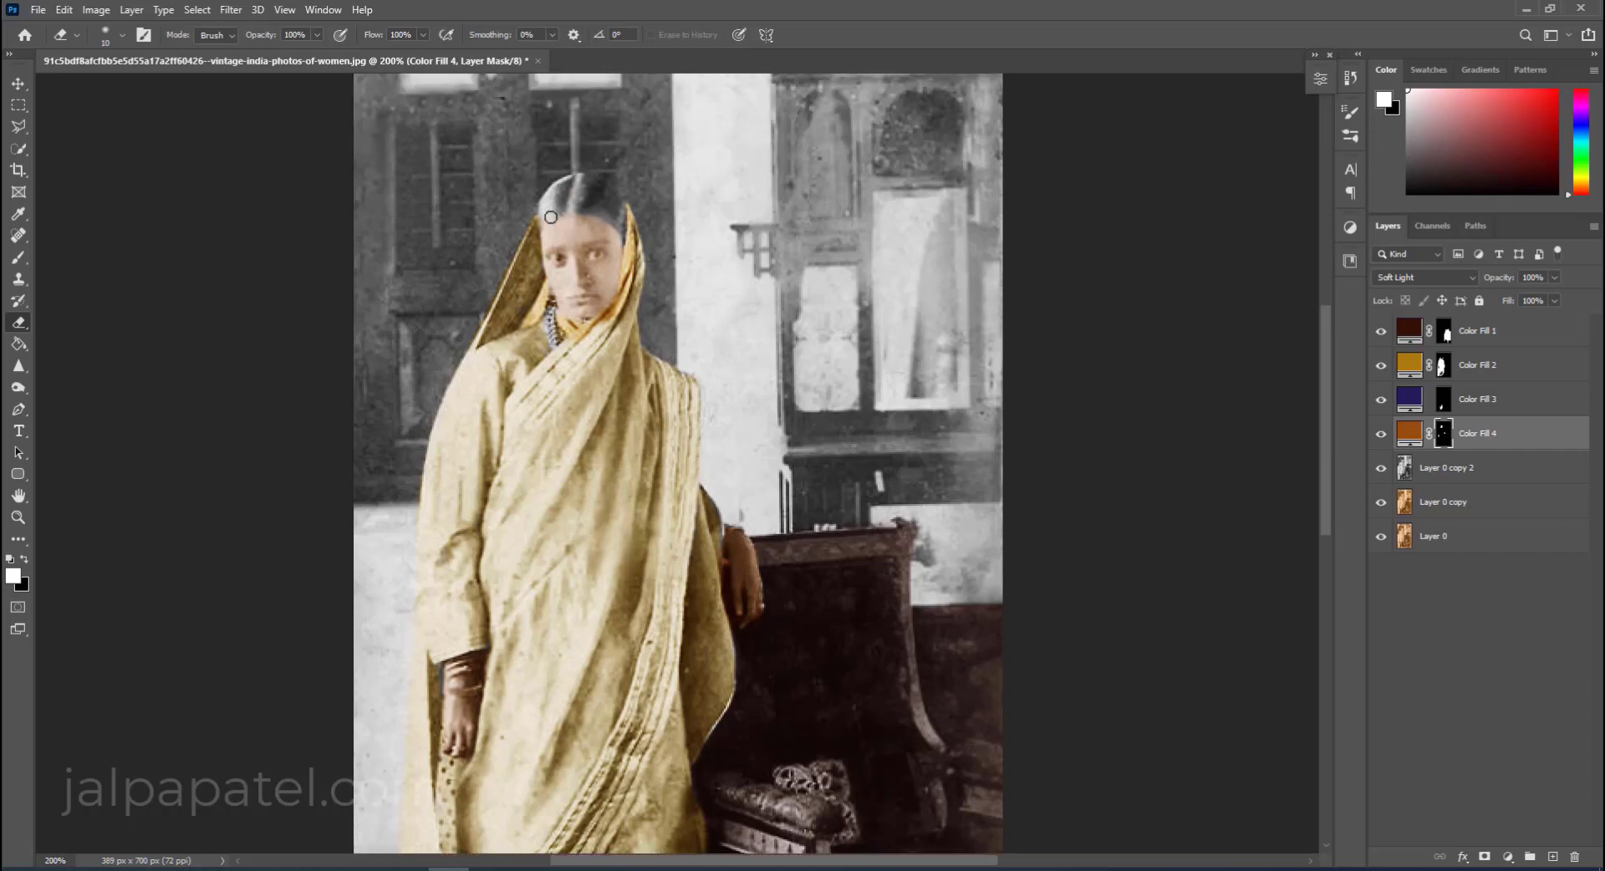
pyautogui.click(1490, 470)
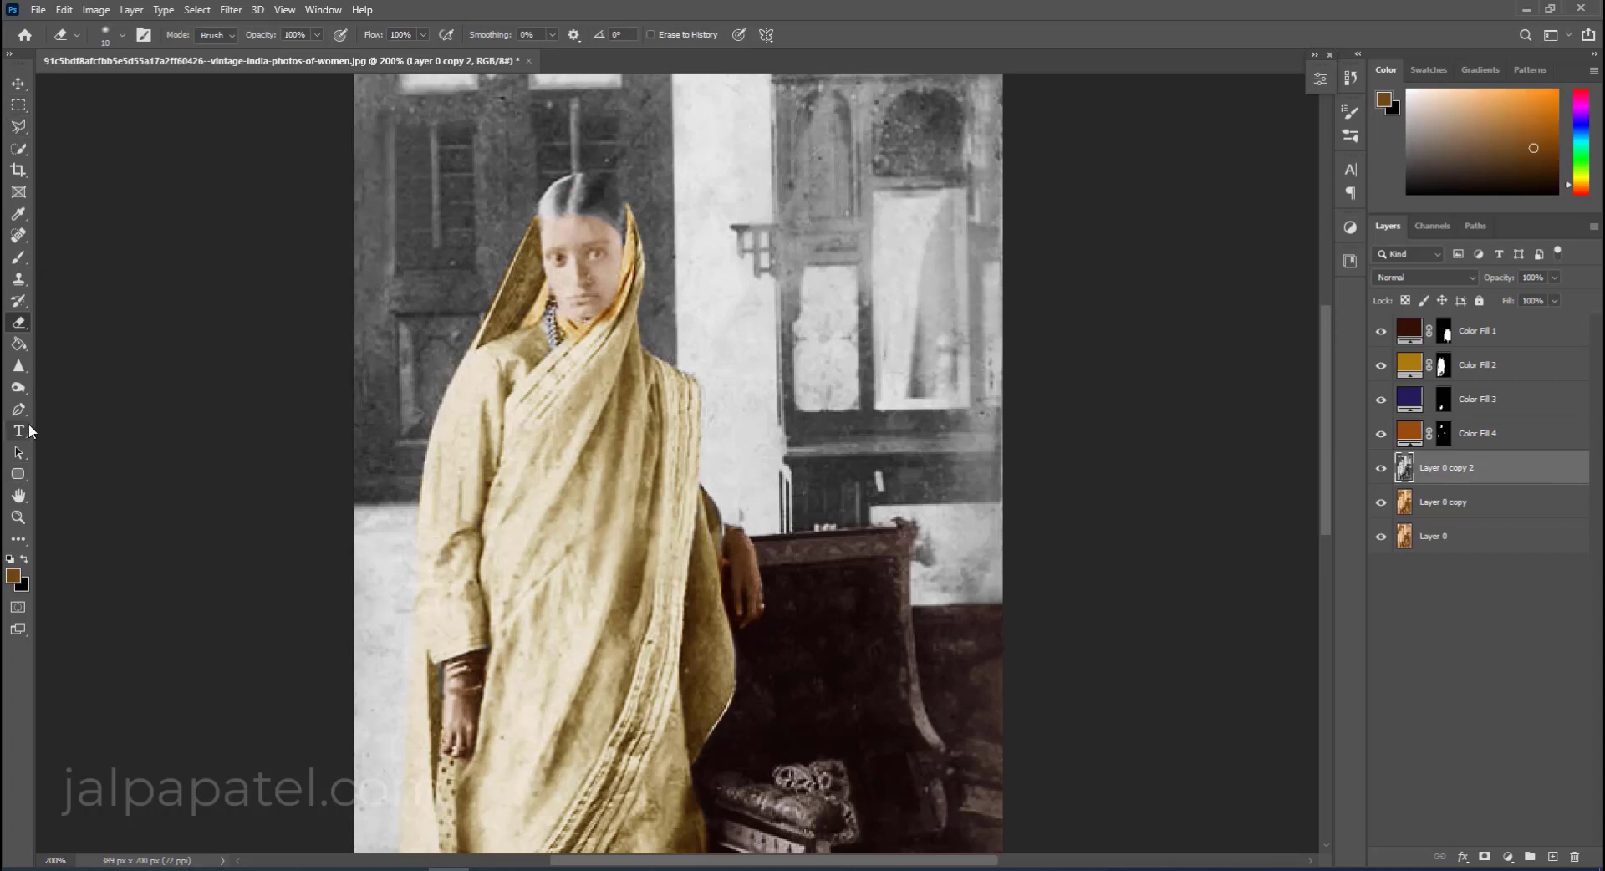
# Select the hair and add a Soft Light fill, darkened from 2b1a0e to #180d02.
pyautogui.click(14, 151)
pyautogui.moveTo(606, 205); pyautogui.dragTo(585, 276)
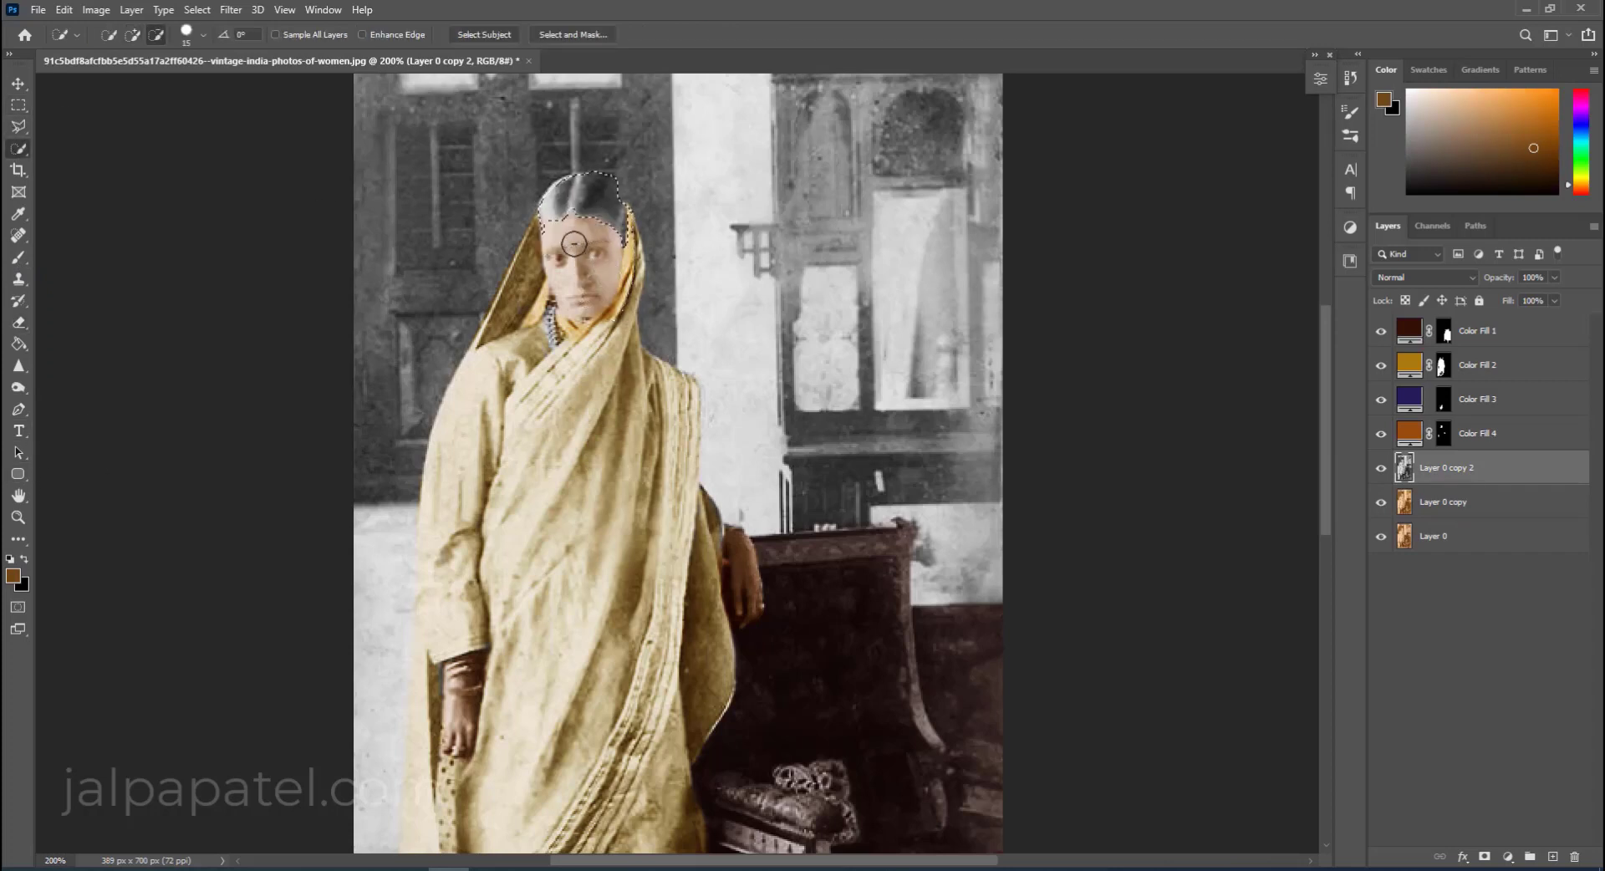
pyautogui.click(1507, 857)
pyautogui.click(1555, 563)
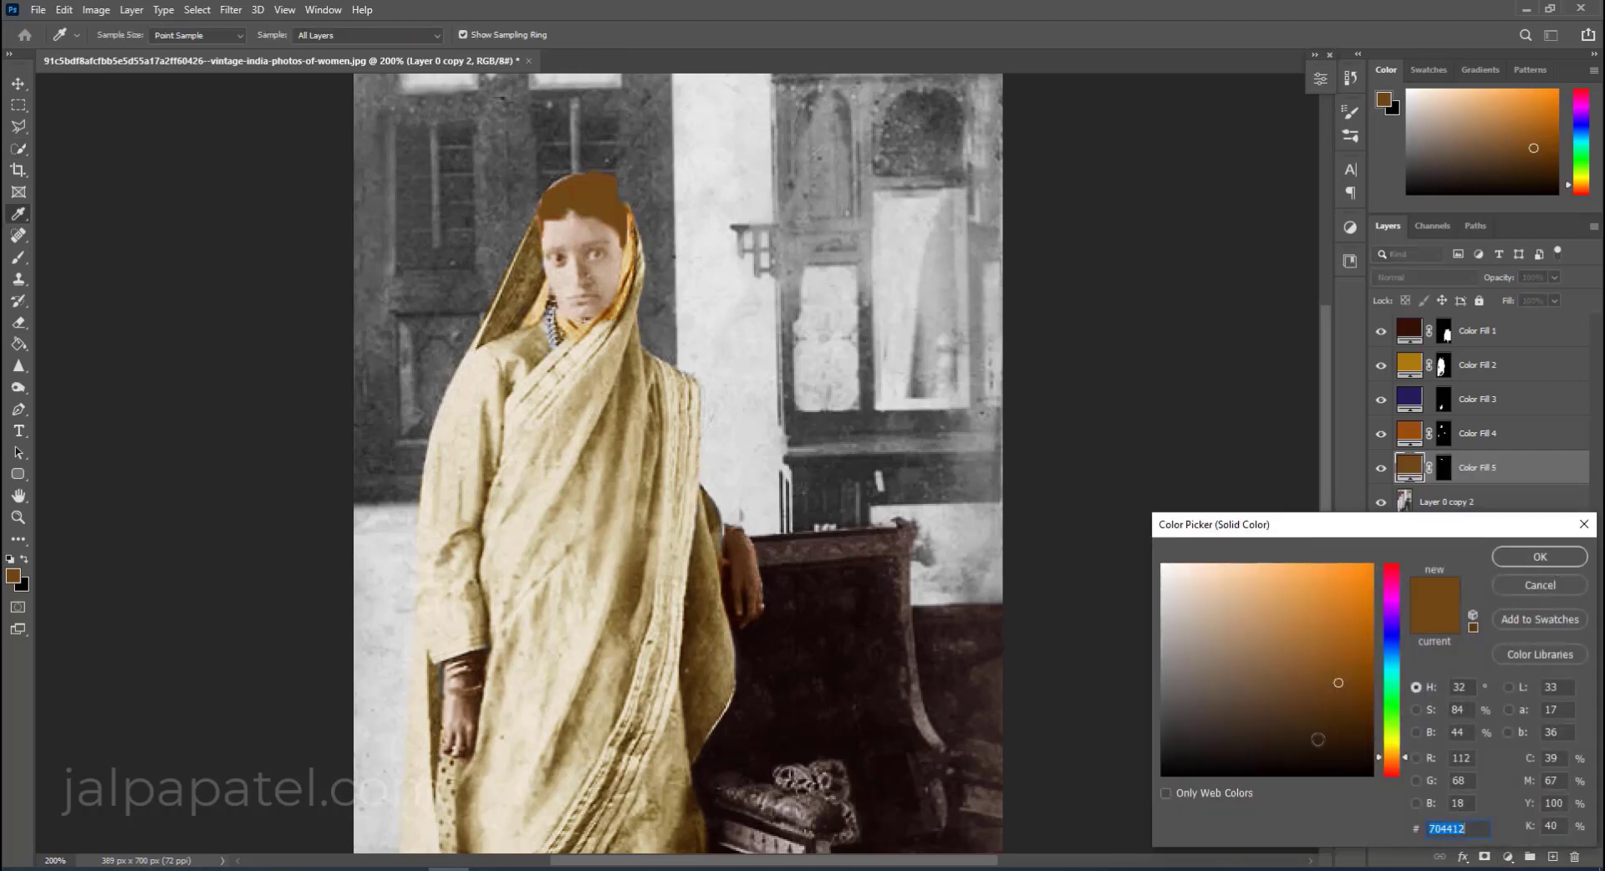
pyautogui.write('2b1a0e')
pyautogui.click(1540, 557)
pyautogui.click(1424, 277)
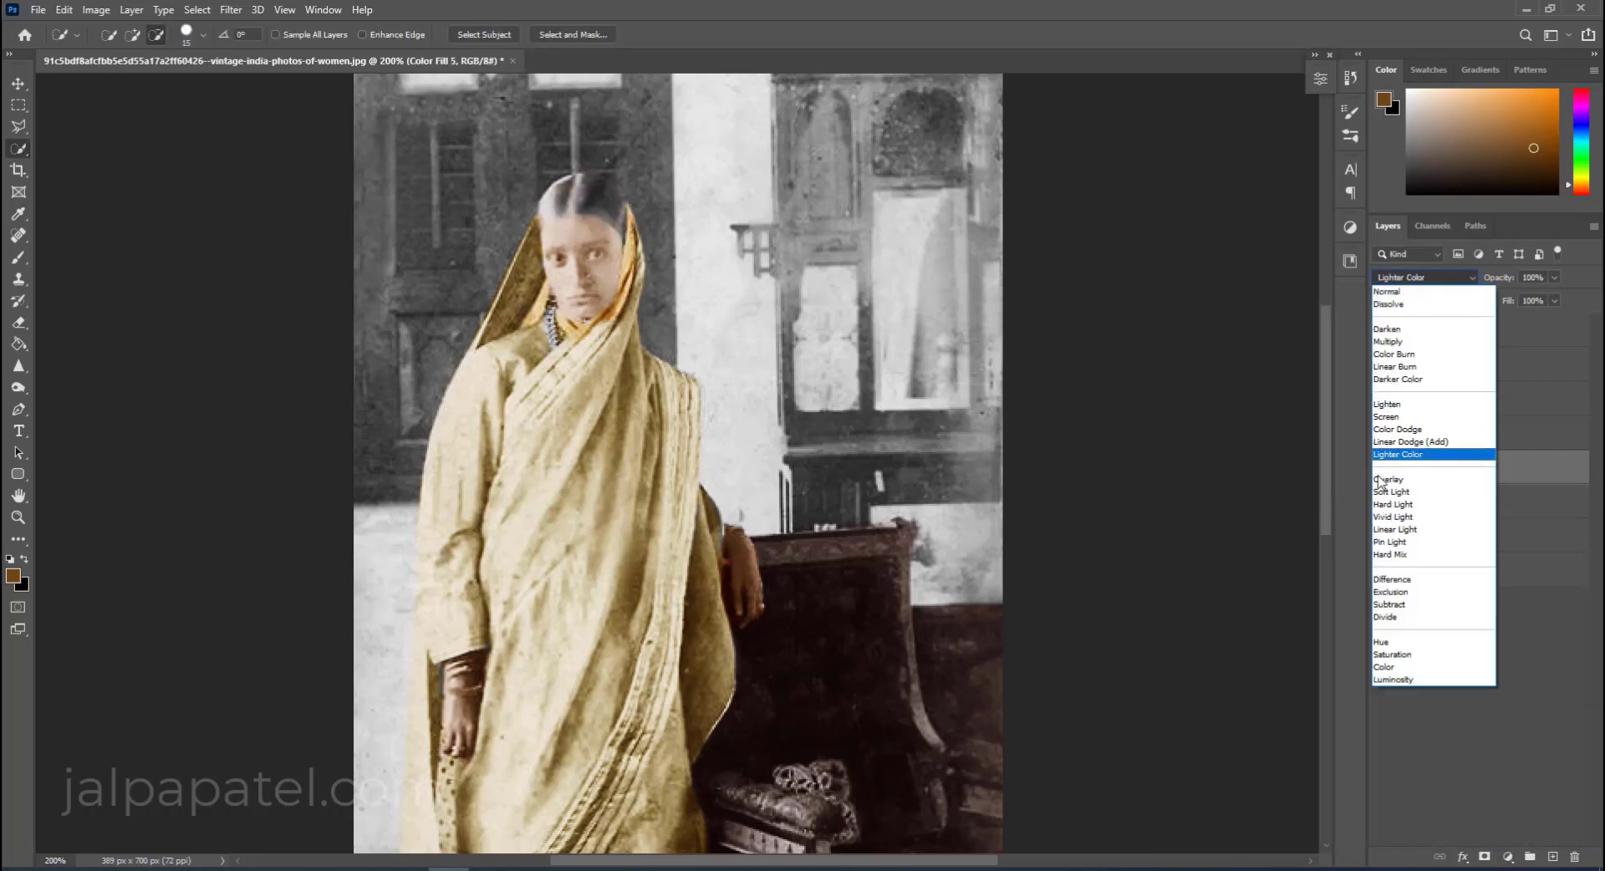
pyautogui.click(1392, 492)
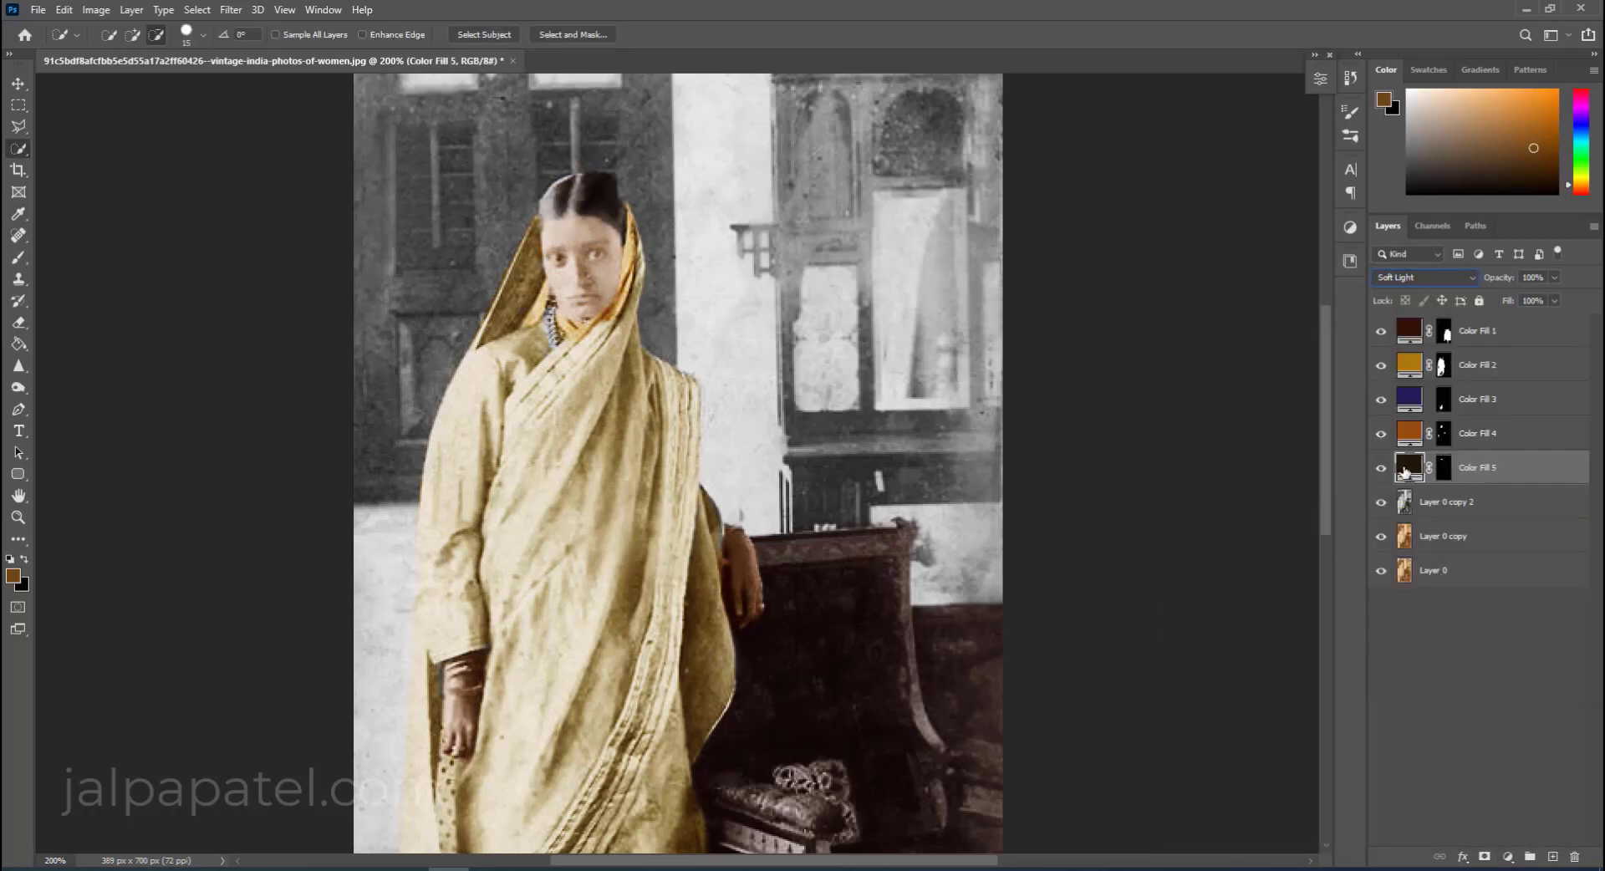
pyautogui.doubleClick(1417, 472)
pyautogui.click(1346, 757)
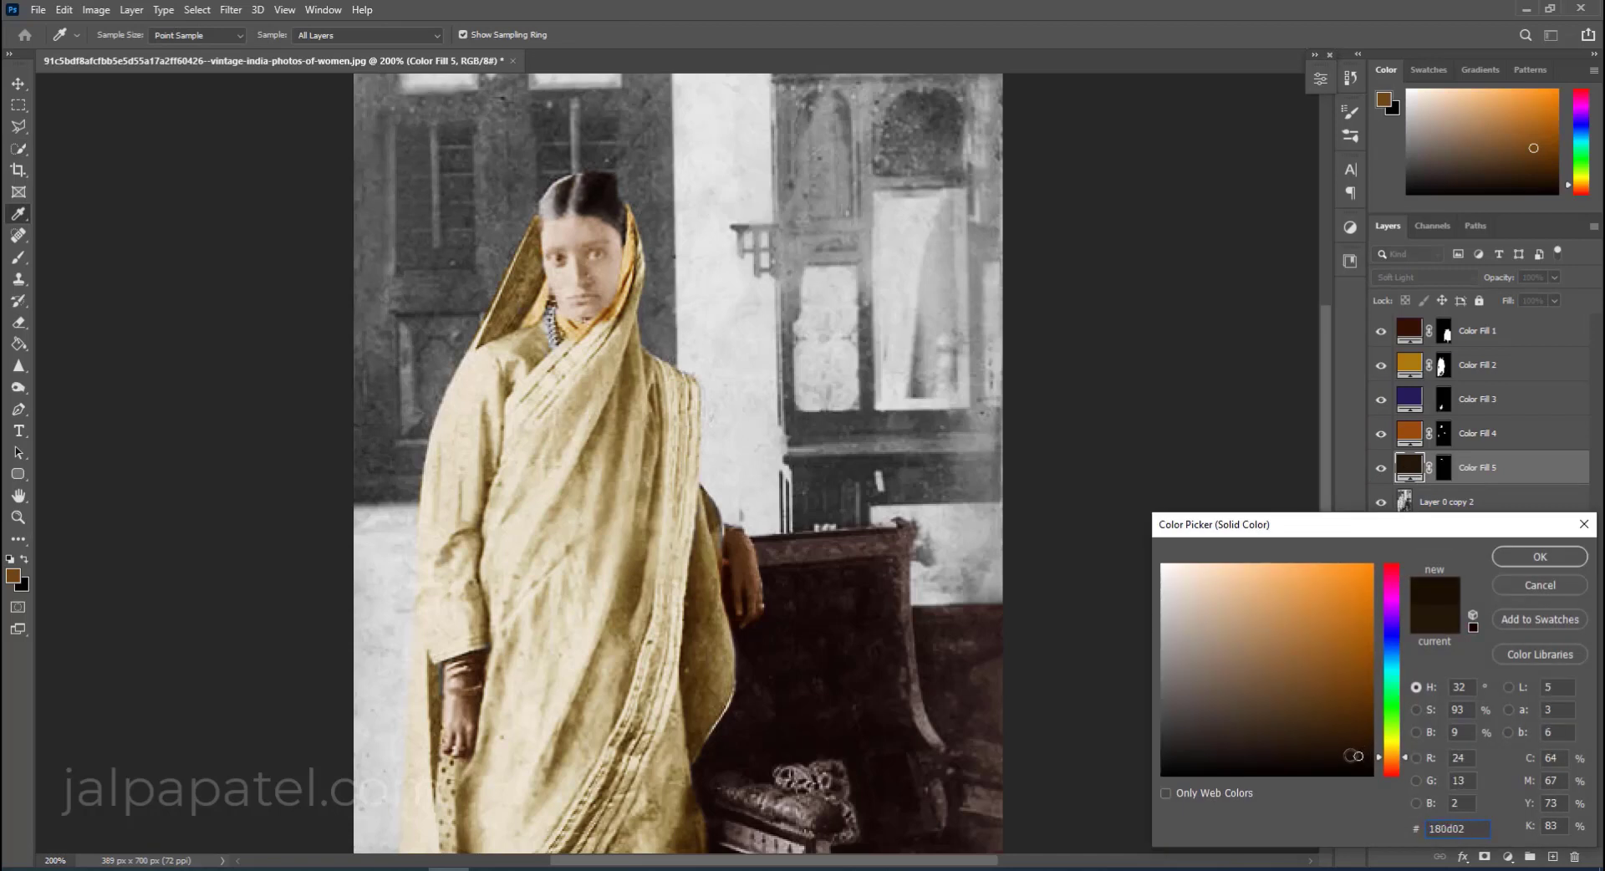
pyautogui.click(1516, 557)
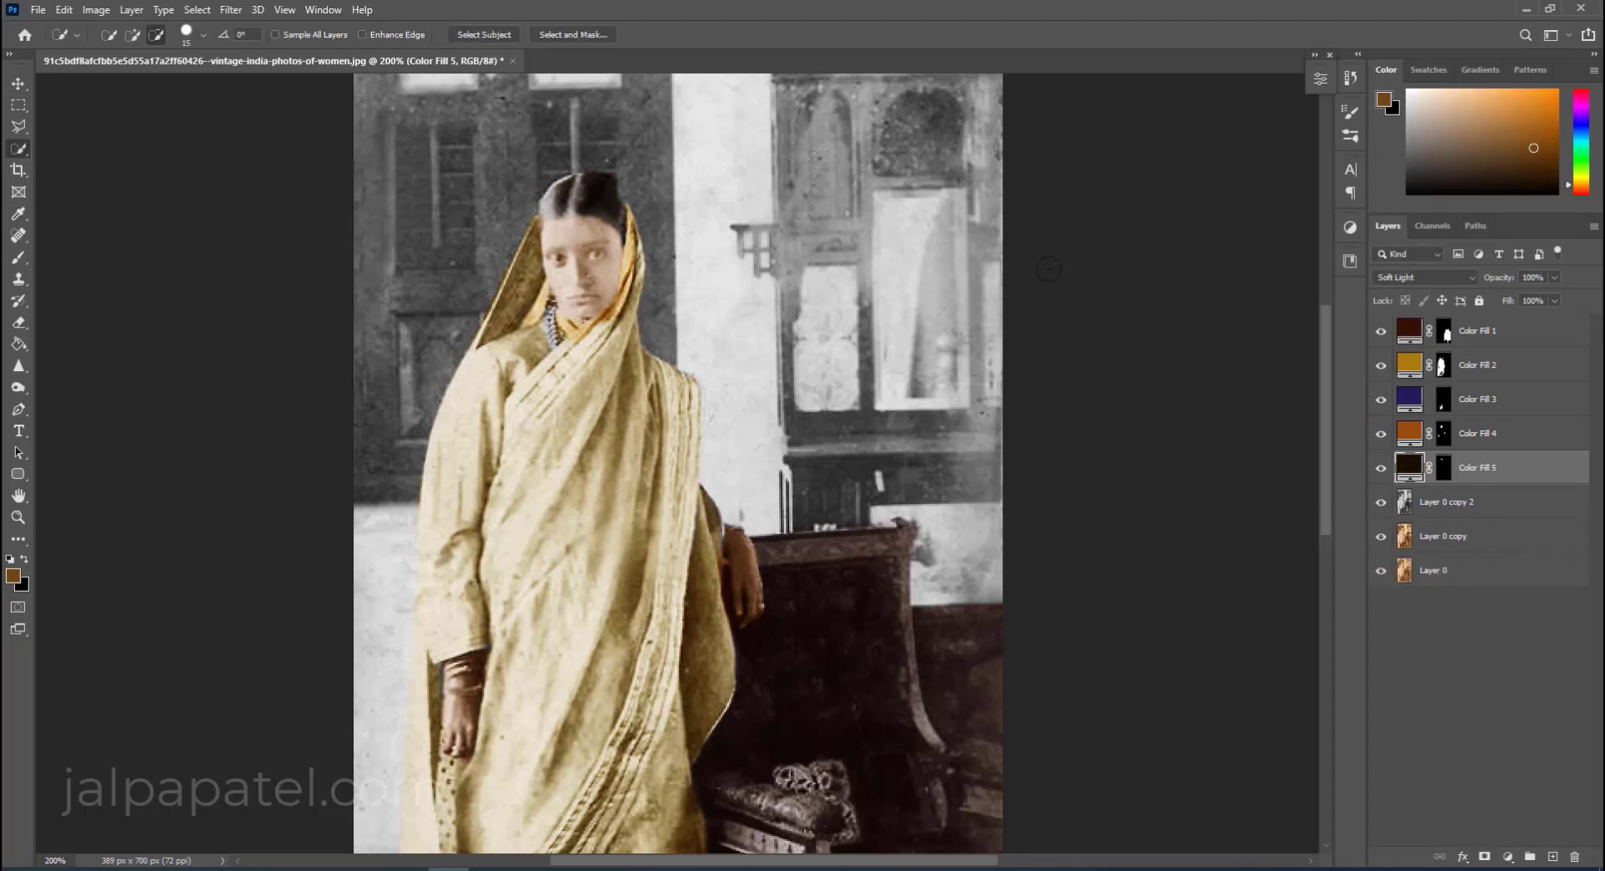
# Erase the orange skin tint off the wrist bangles on Color Fill 4's mask, returning to Layer 0 copy 2.
pyautogui.press('w')
pyautogui.press('e')
pyautogui.click(1444, 468)
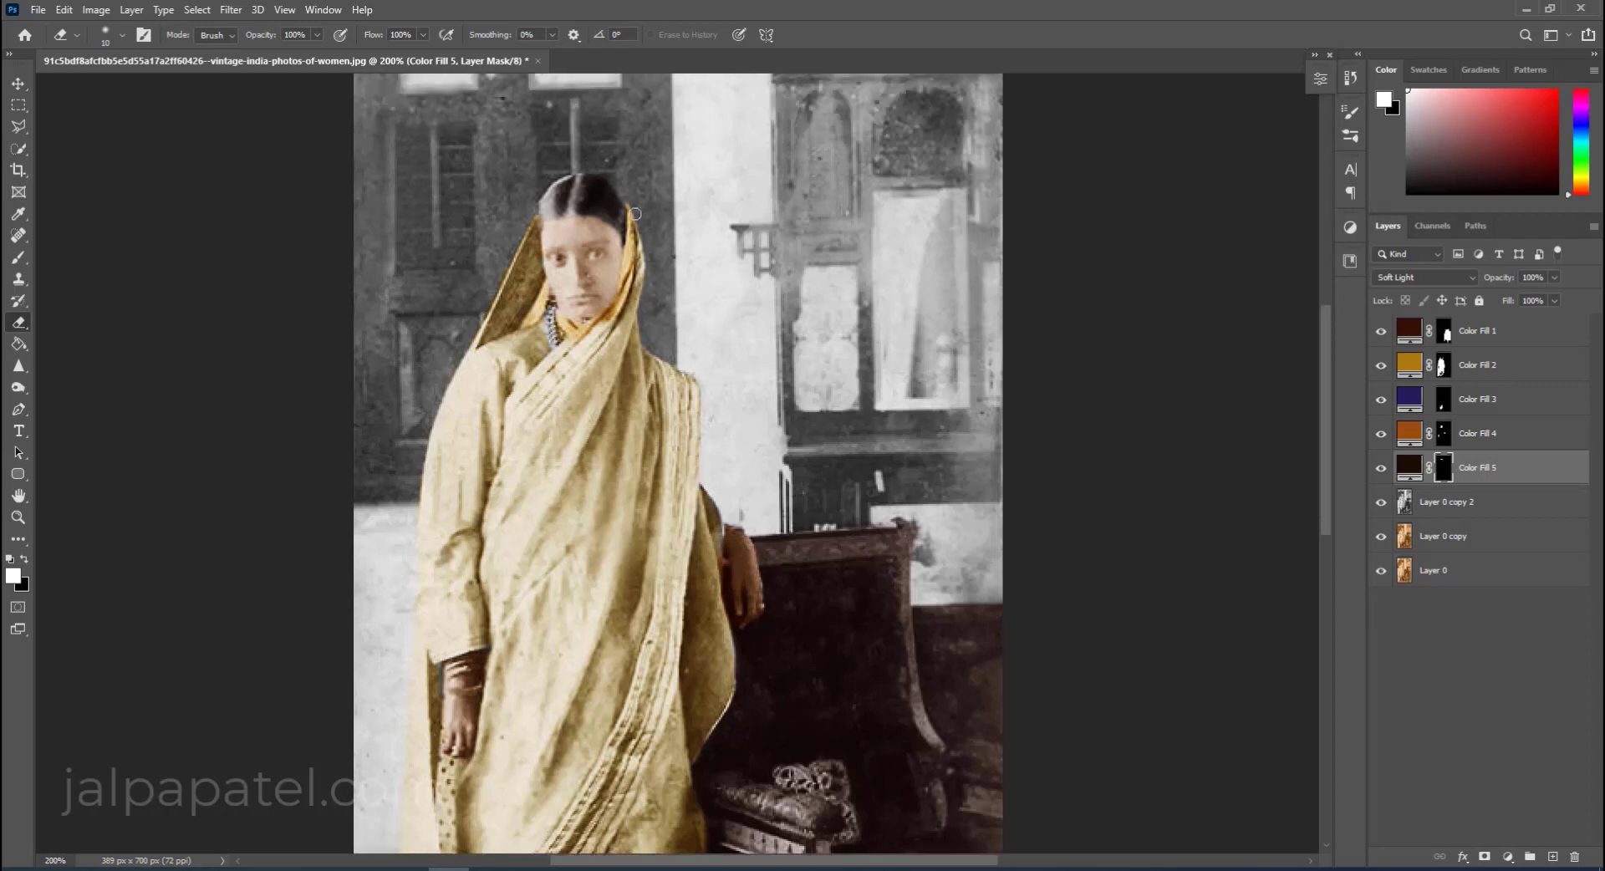
pyautogui.click(1439, 440)
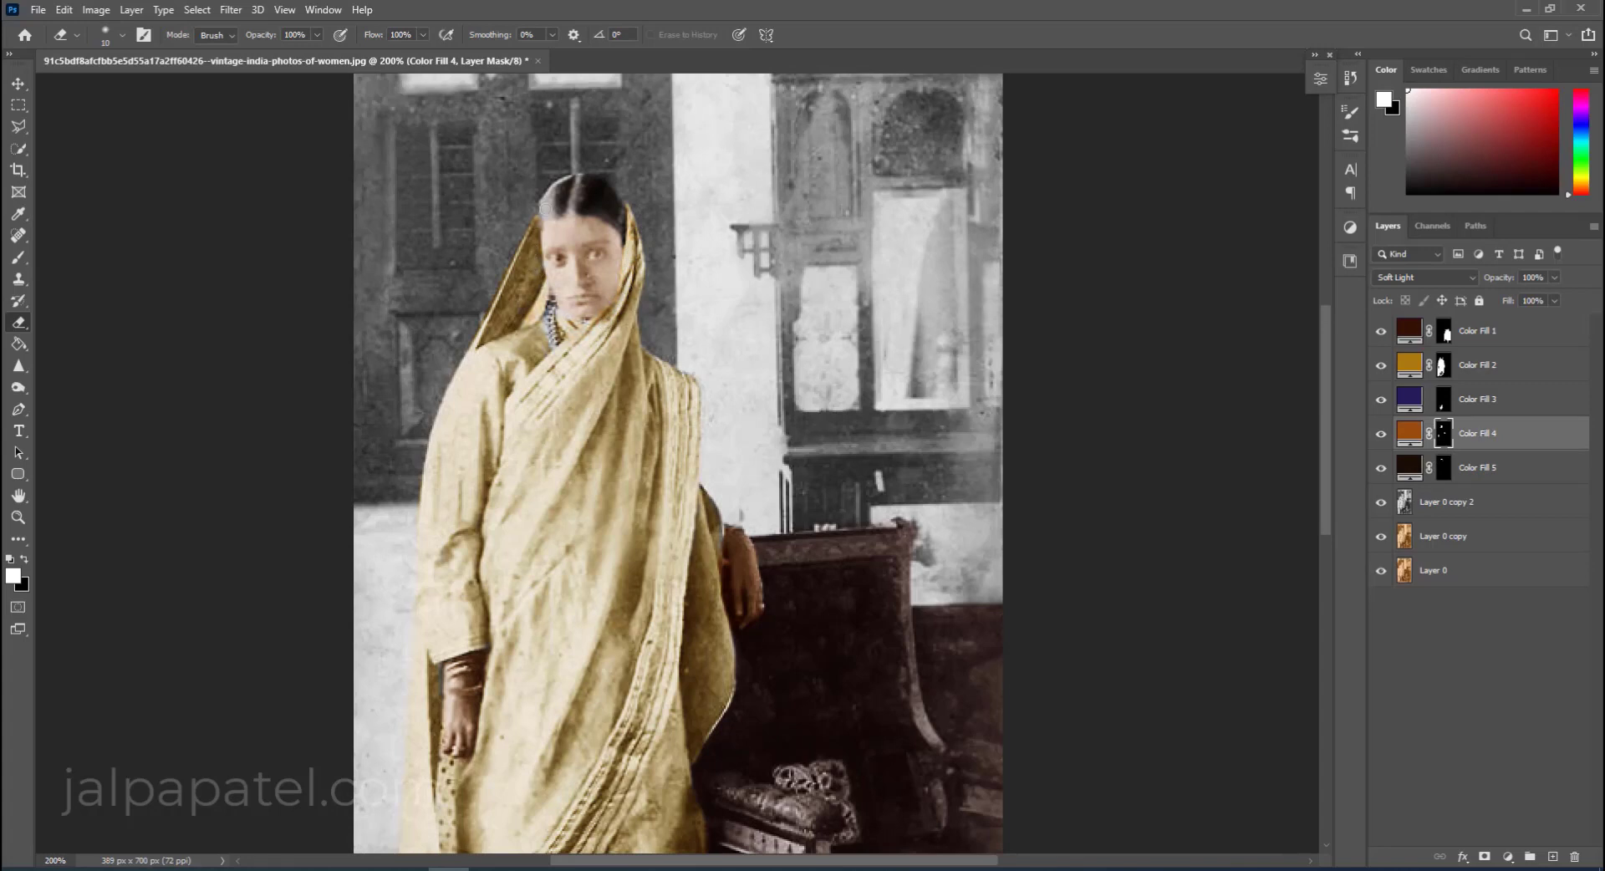
pyautogui.scroll(-2, 532, 313)
pyautogui.scroll(-2, 518, 502)
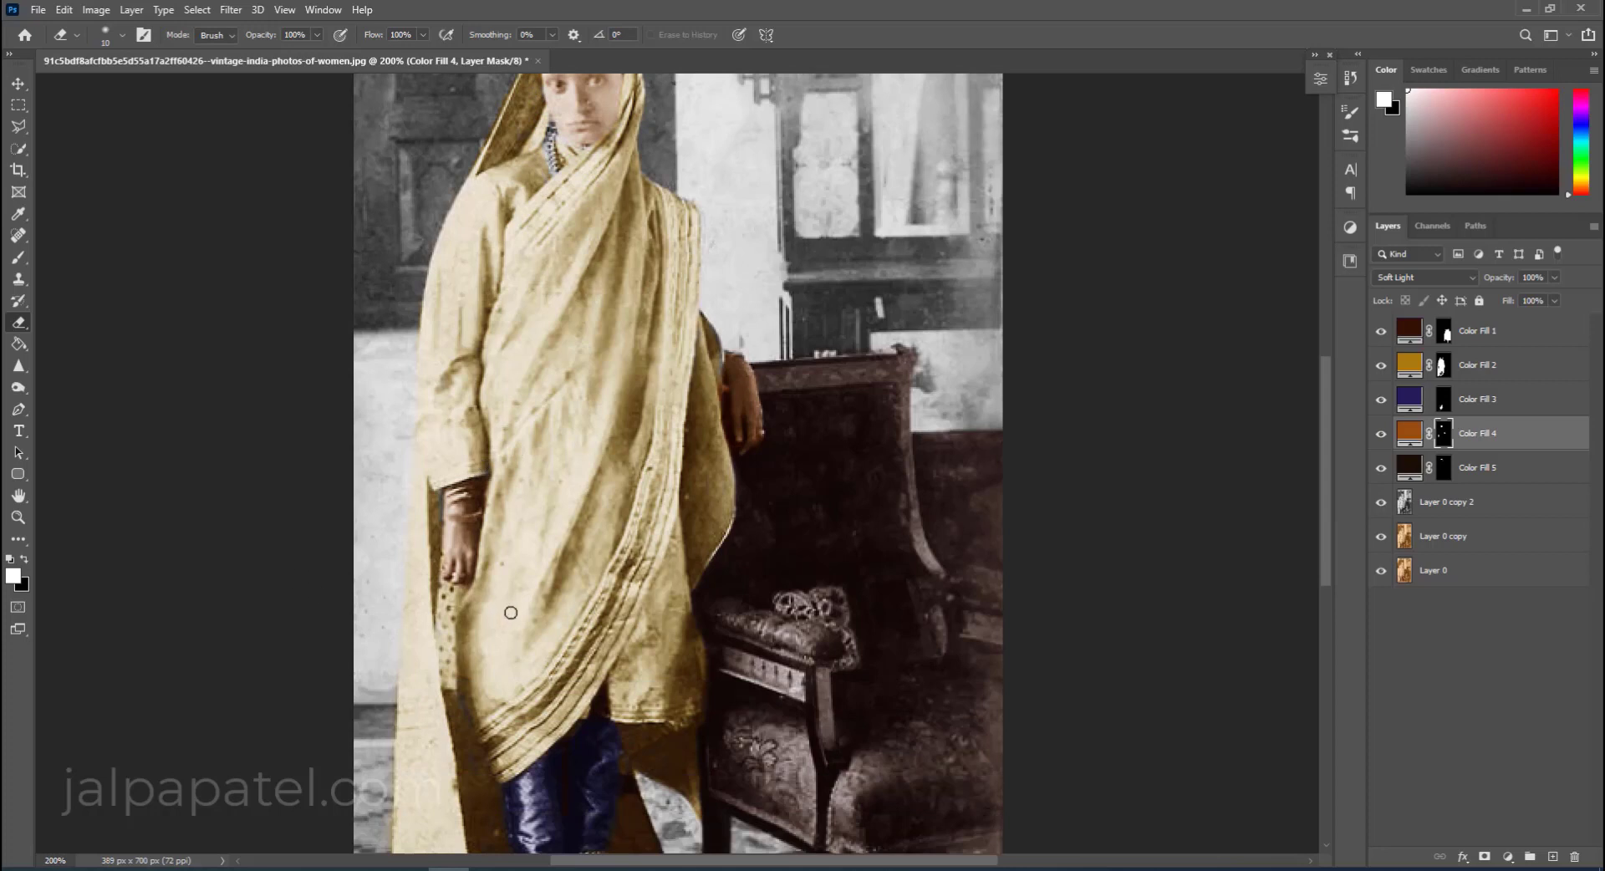
pyautogui.press('b')
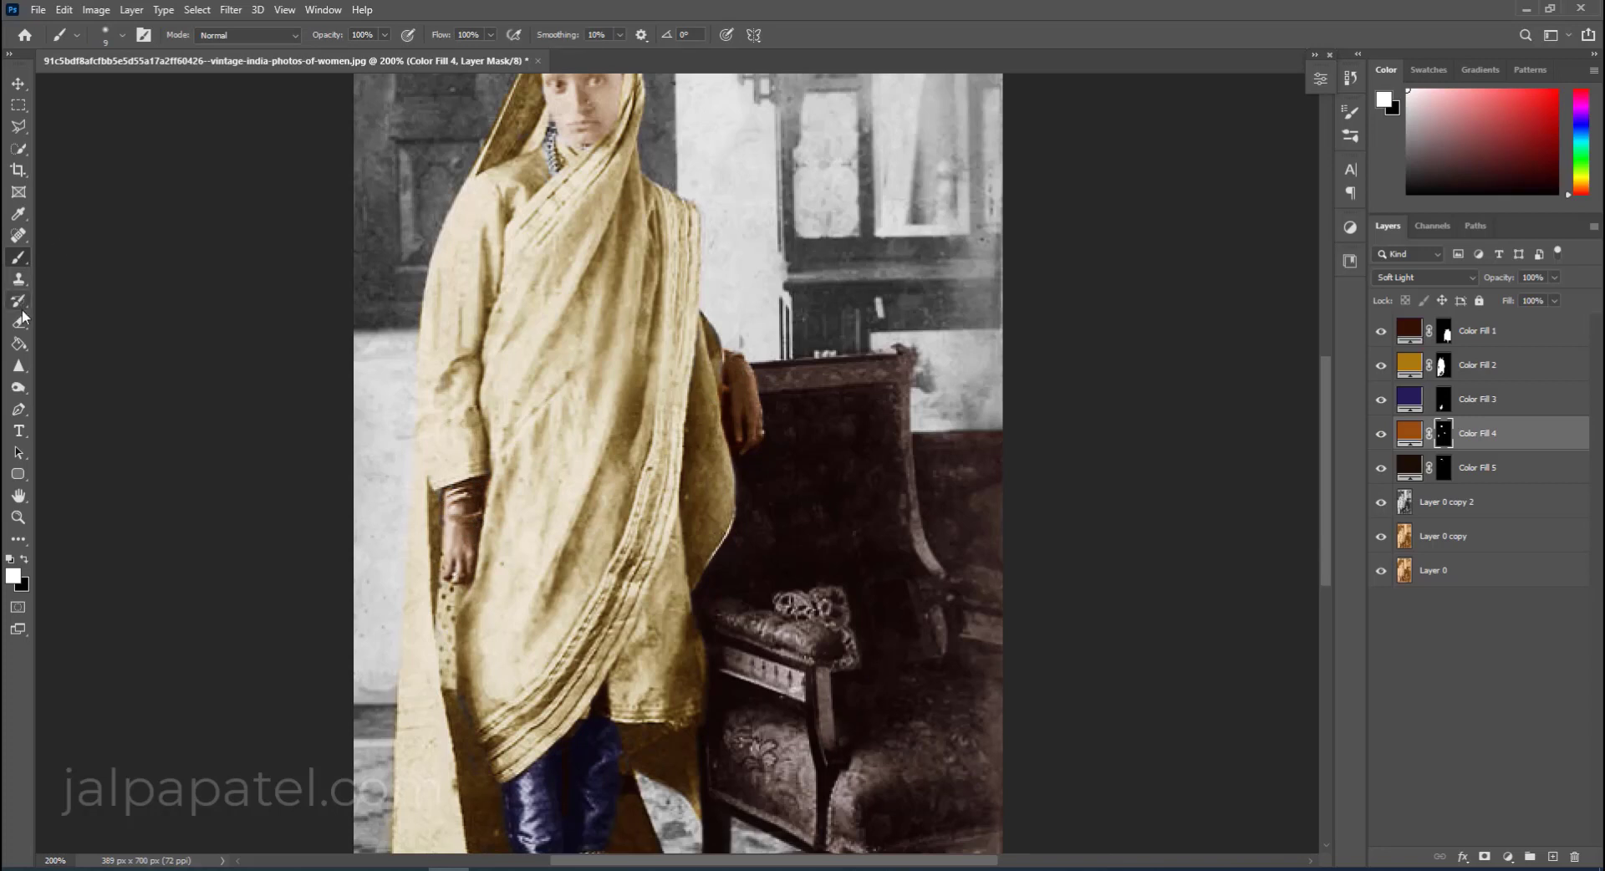
pyautogui.press('e')
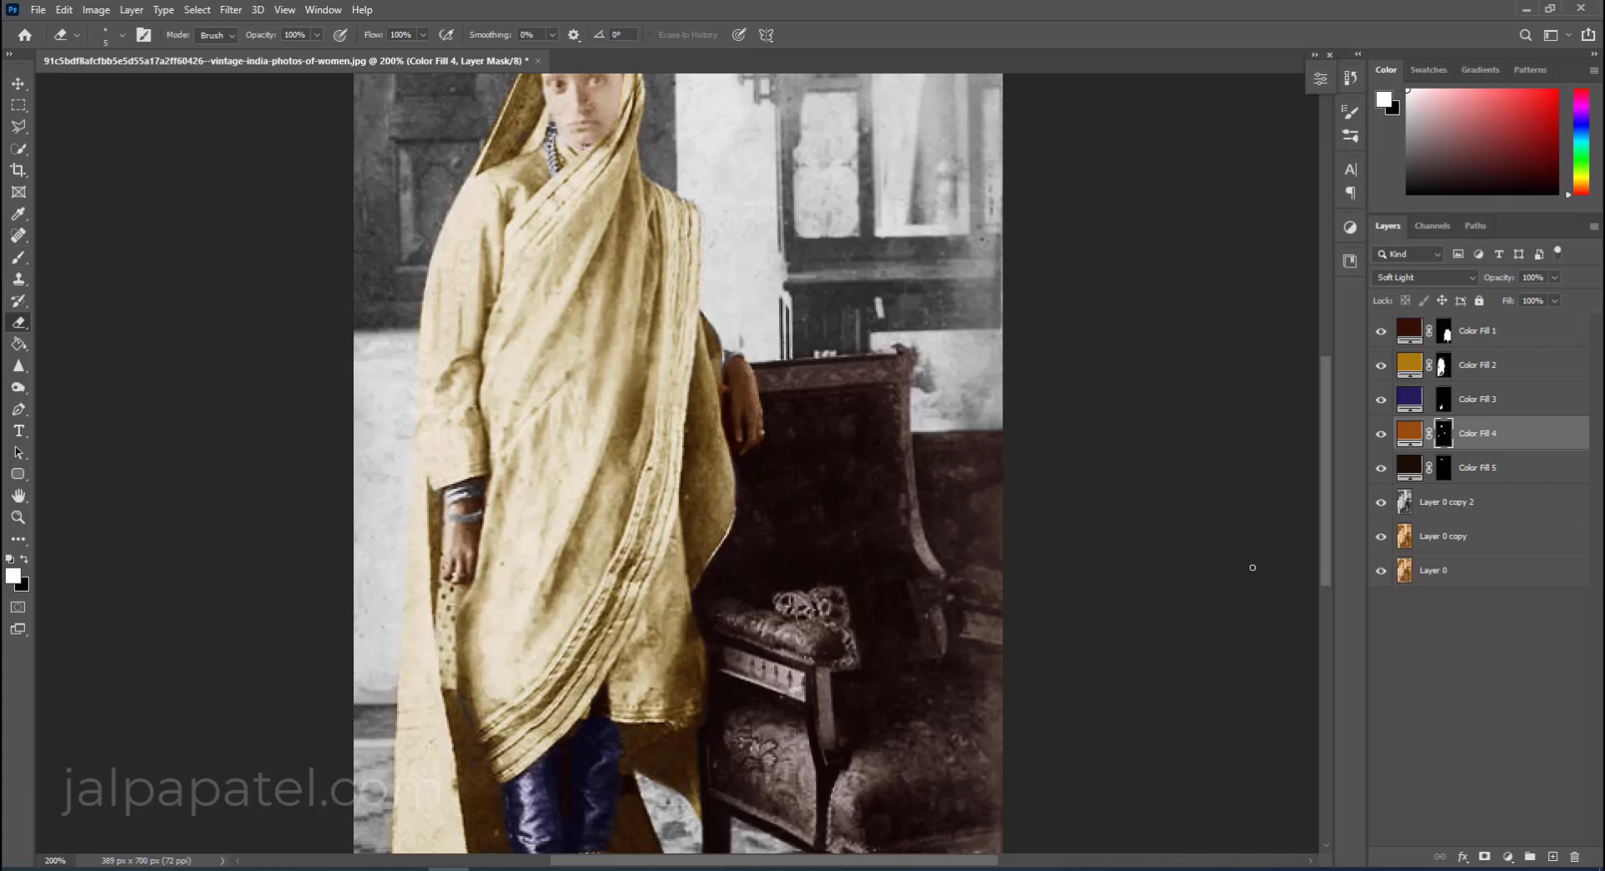
pyautogui.click(1427, 506)
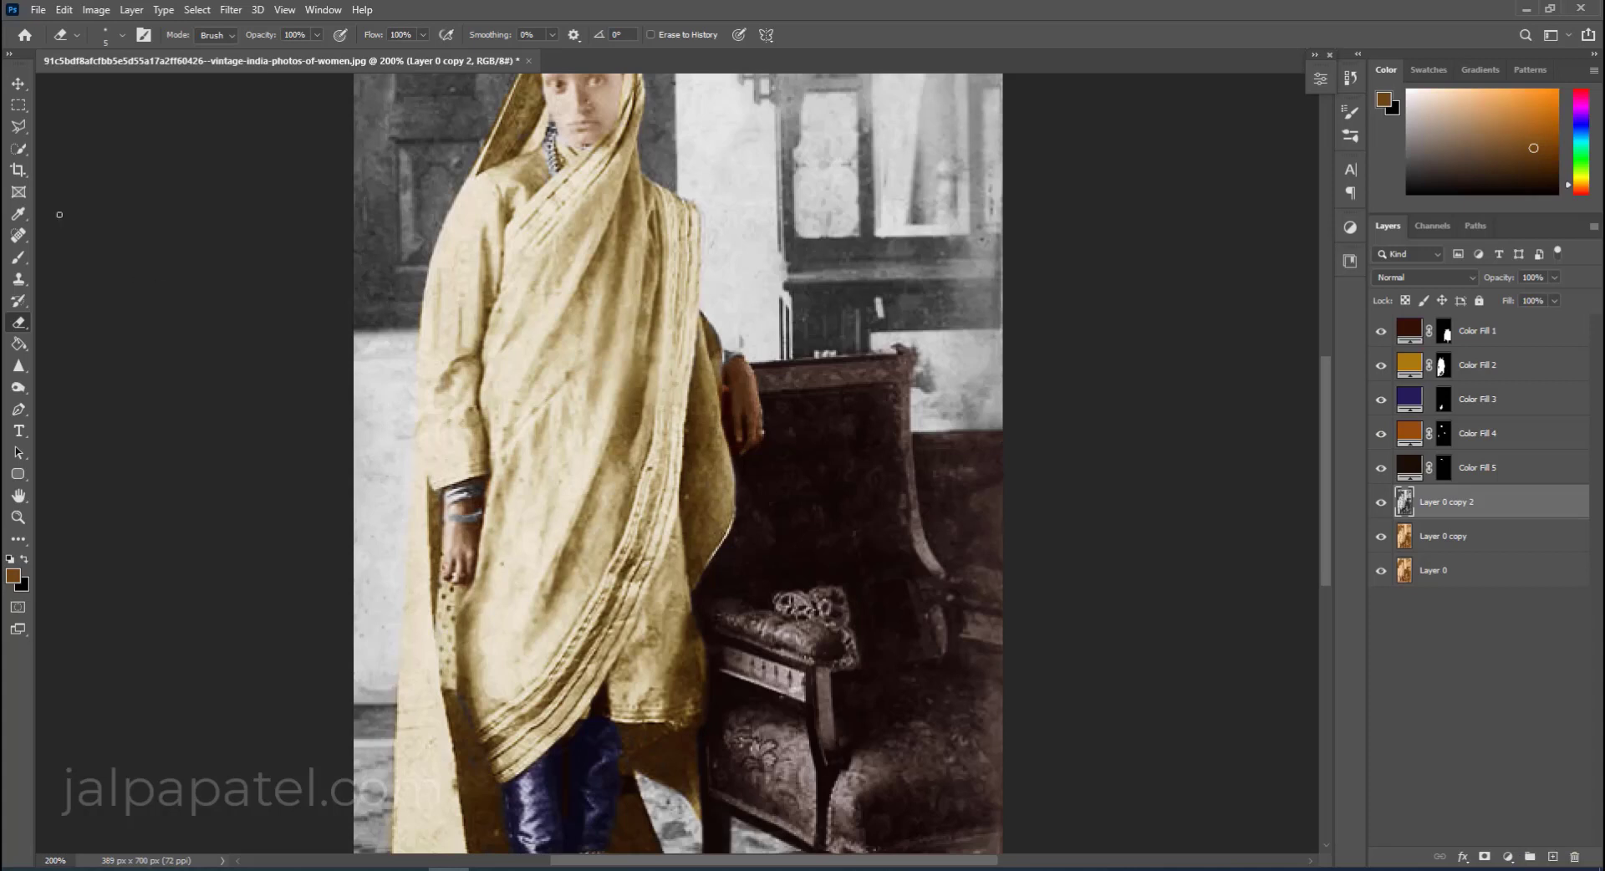
# Quick-select the wrist bangles with a smaller brush, excluding the hand.
pyautogui.press('w')
pyautogui.click(132, 34)
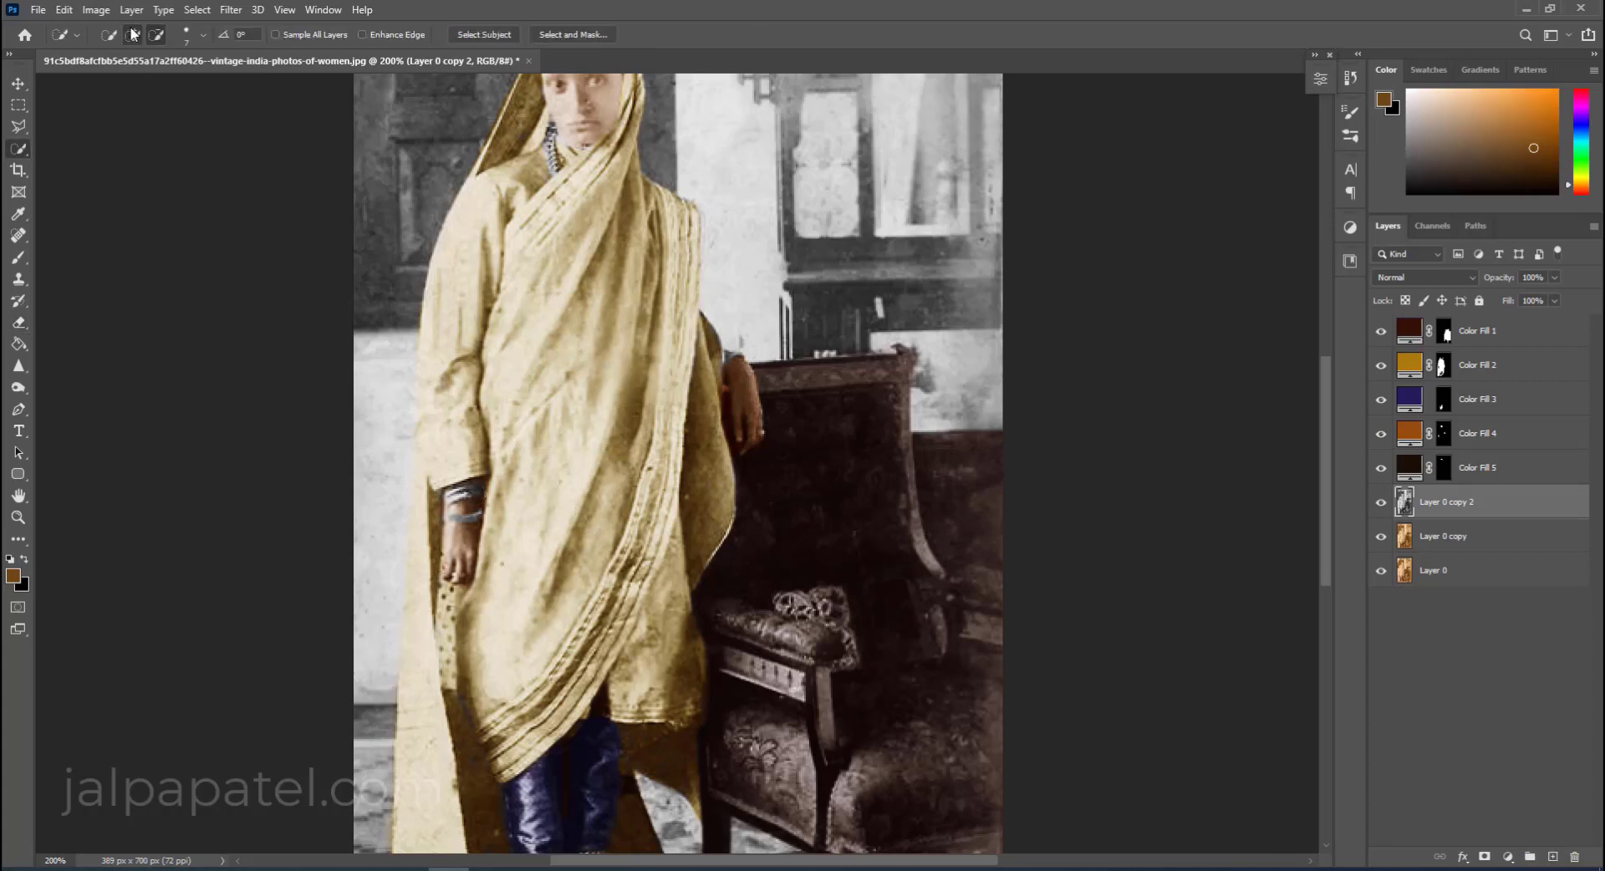
pyautogui.press('[')
pyautogui.press('[')
pyautogui.moveTo(467, 493); pyautogui.dragTo(472, 515)
pyautogui.moveTo(458, 573); pyautogui.dragTo(438, 538)
# Add a Soft Light Solid Color fill over the bangles in a deep red.
pyautogui.click(1508, 857)
pyautogui.click(1505, 564)
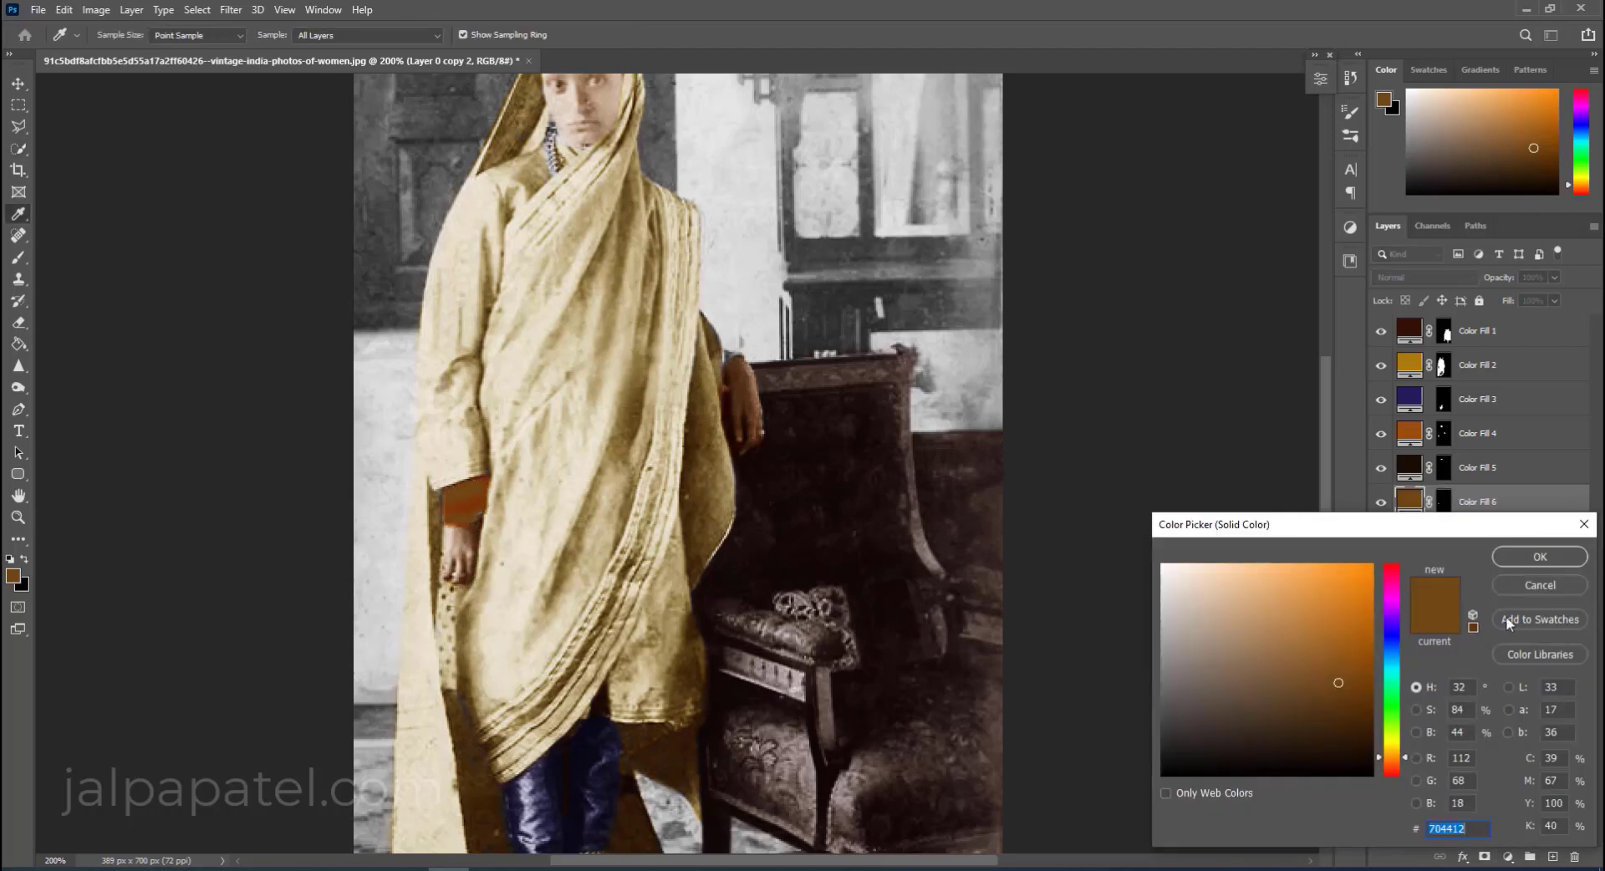
pyautogui.click(1507, 565)
pyautogui.click(1425, 276)
pyautogui.click(1405, 492)
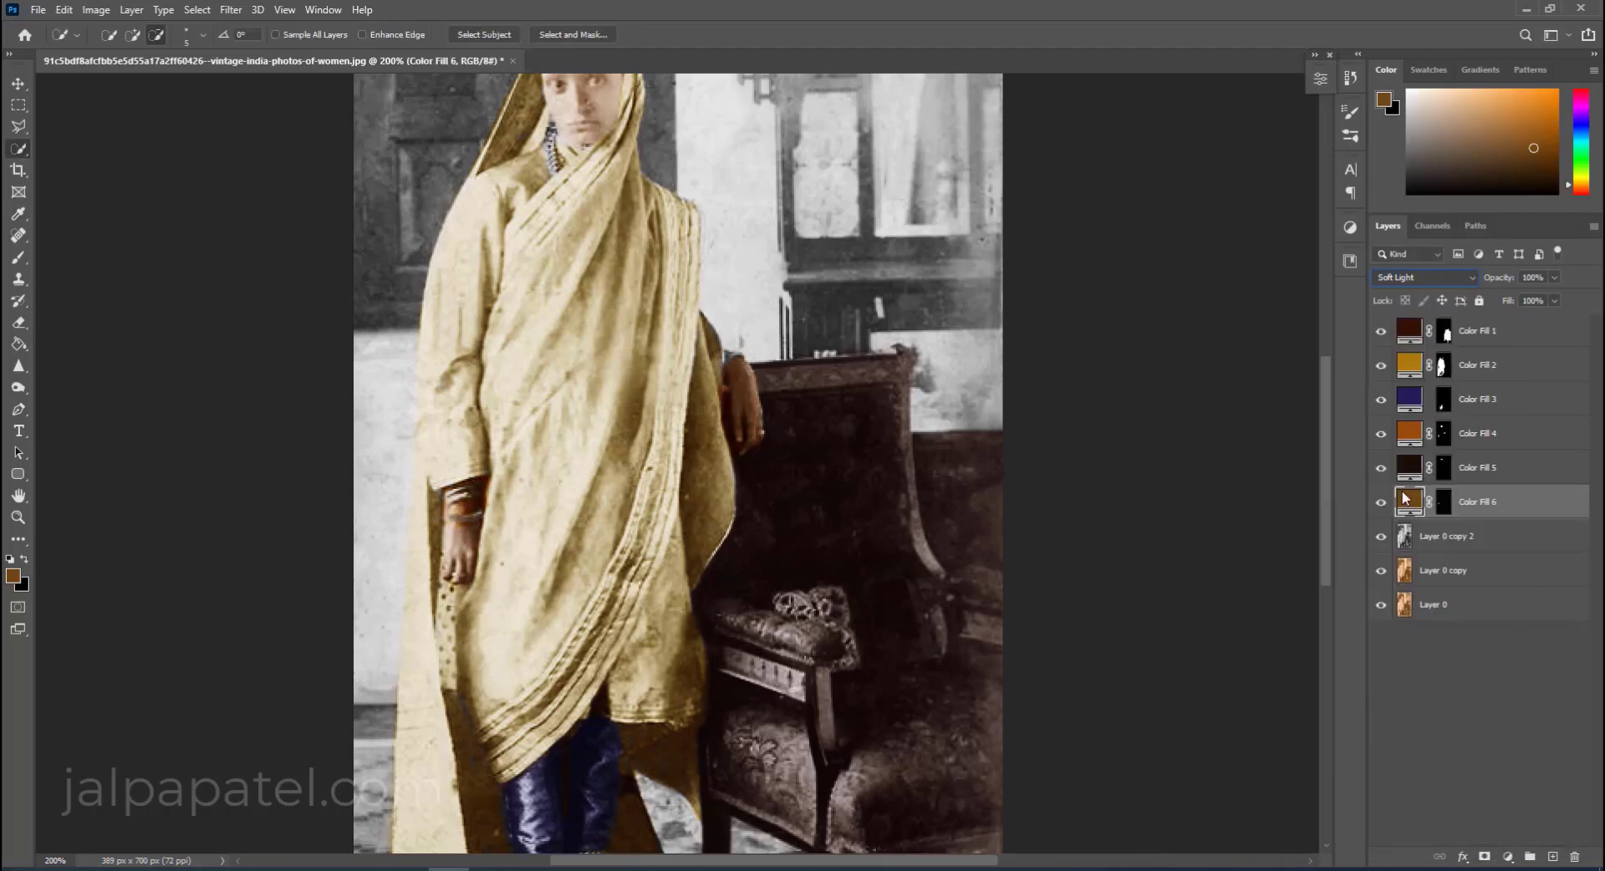
pyautogui.doubleClick(1409, 500)
pyautogui.click(1392, 771)
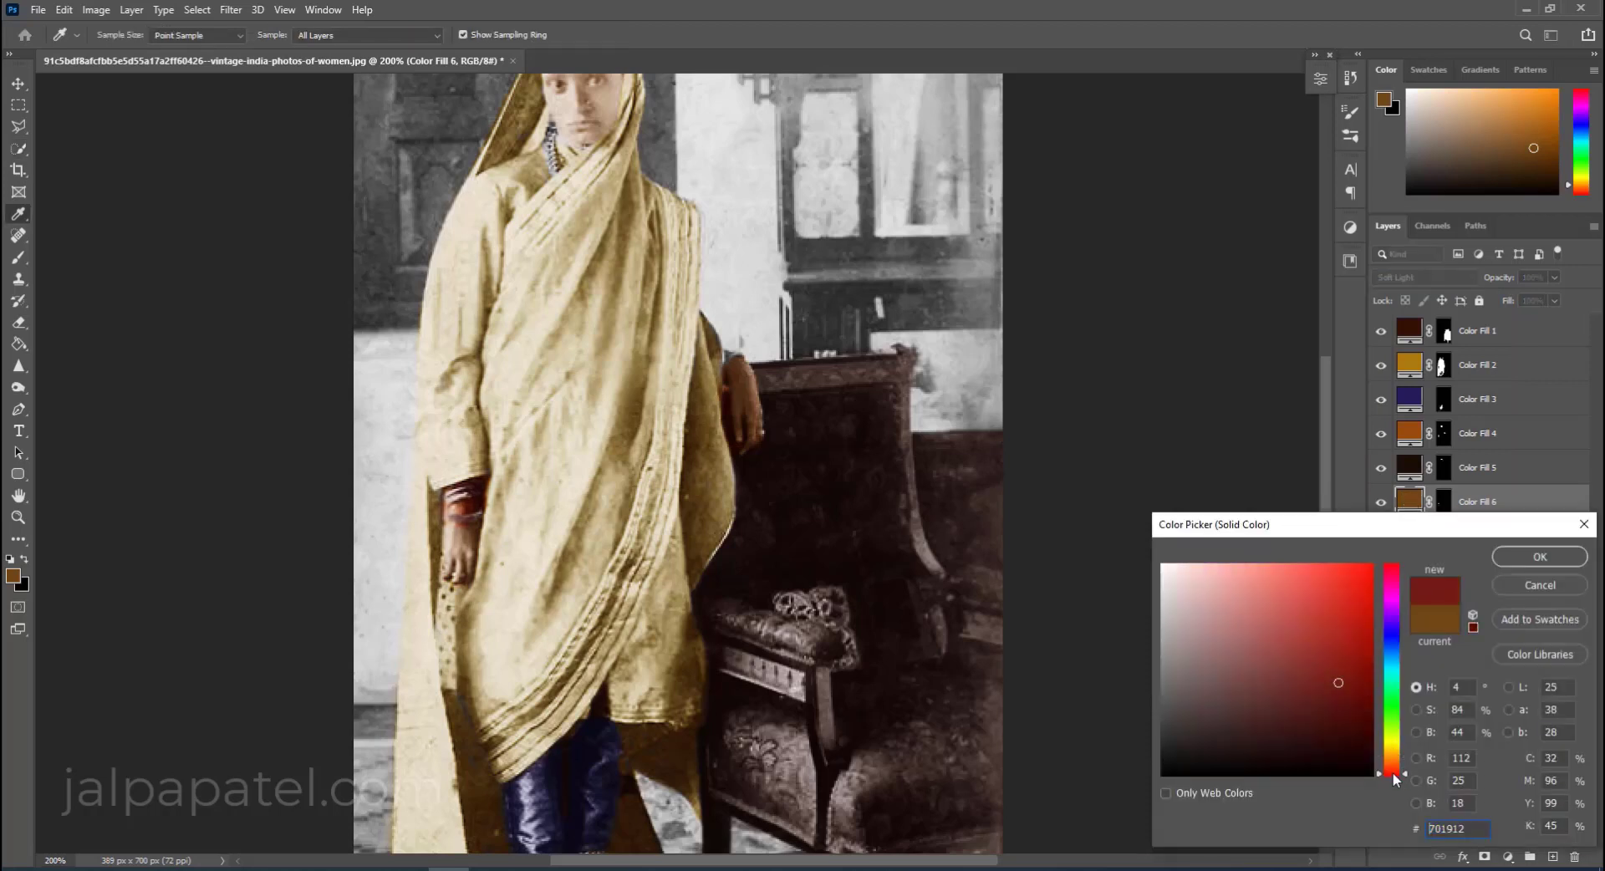
pyautogui.click(1540, 557)
pyautogui.press('w')
pyautogui.press('d')
pyautogui.press('e')
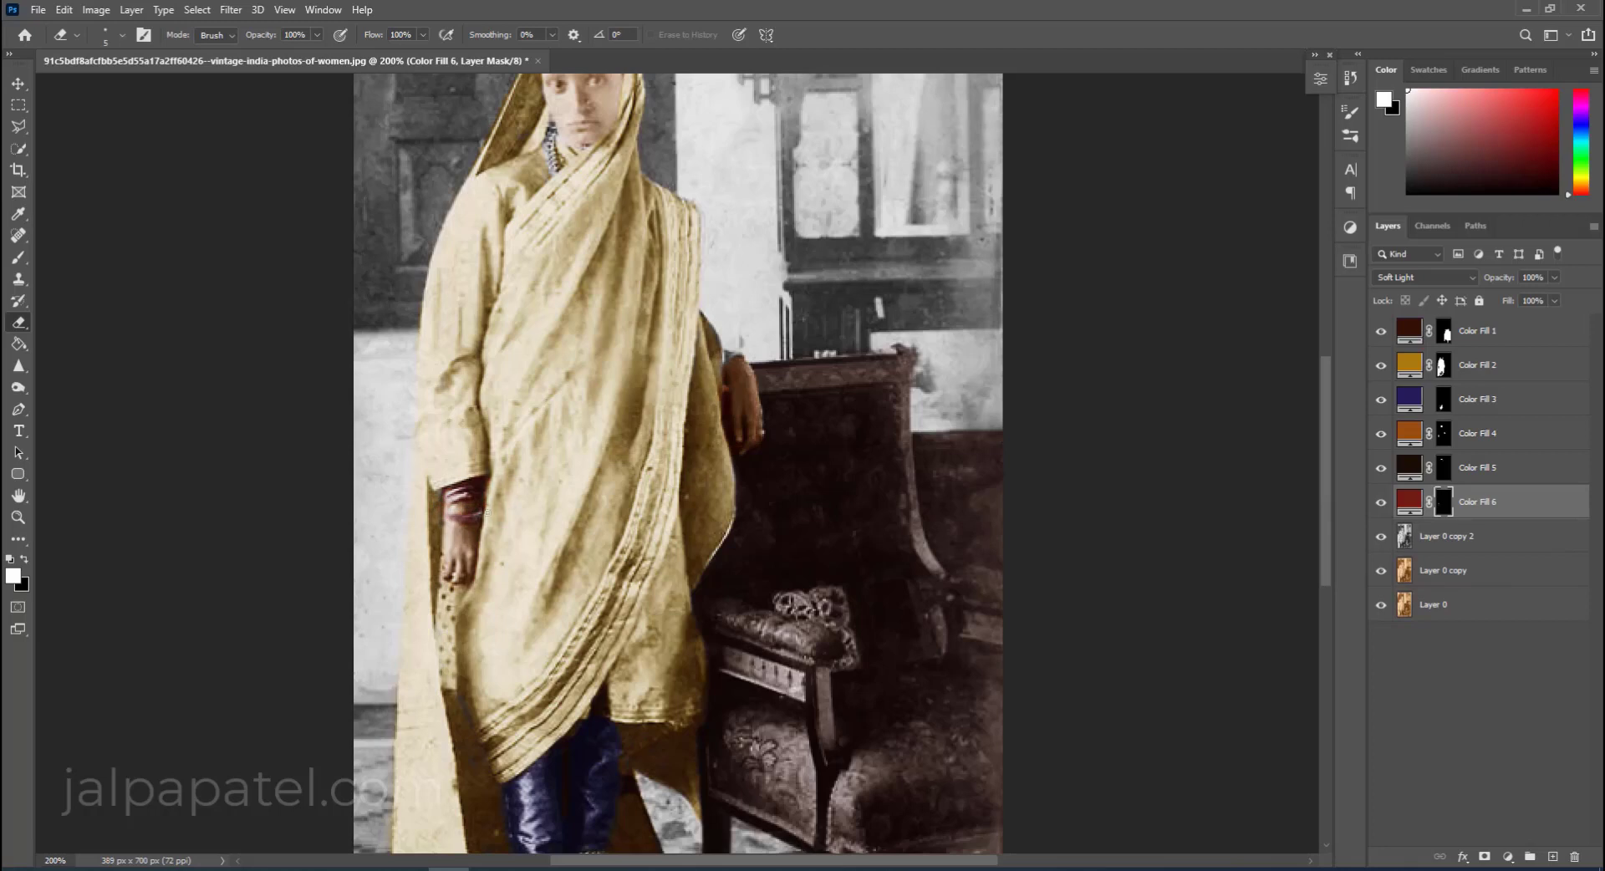
# Deepen the bangle fill, Color Fill 6, to a darker red.
pyautogui.press('b')
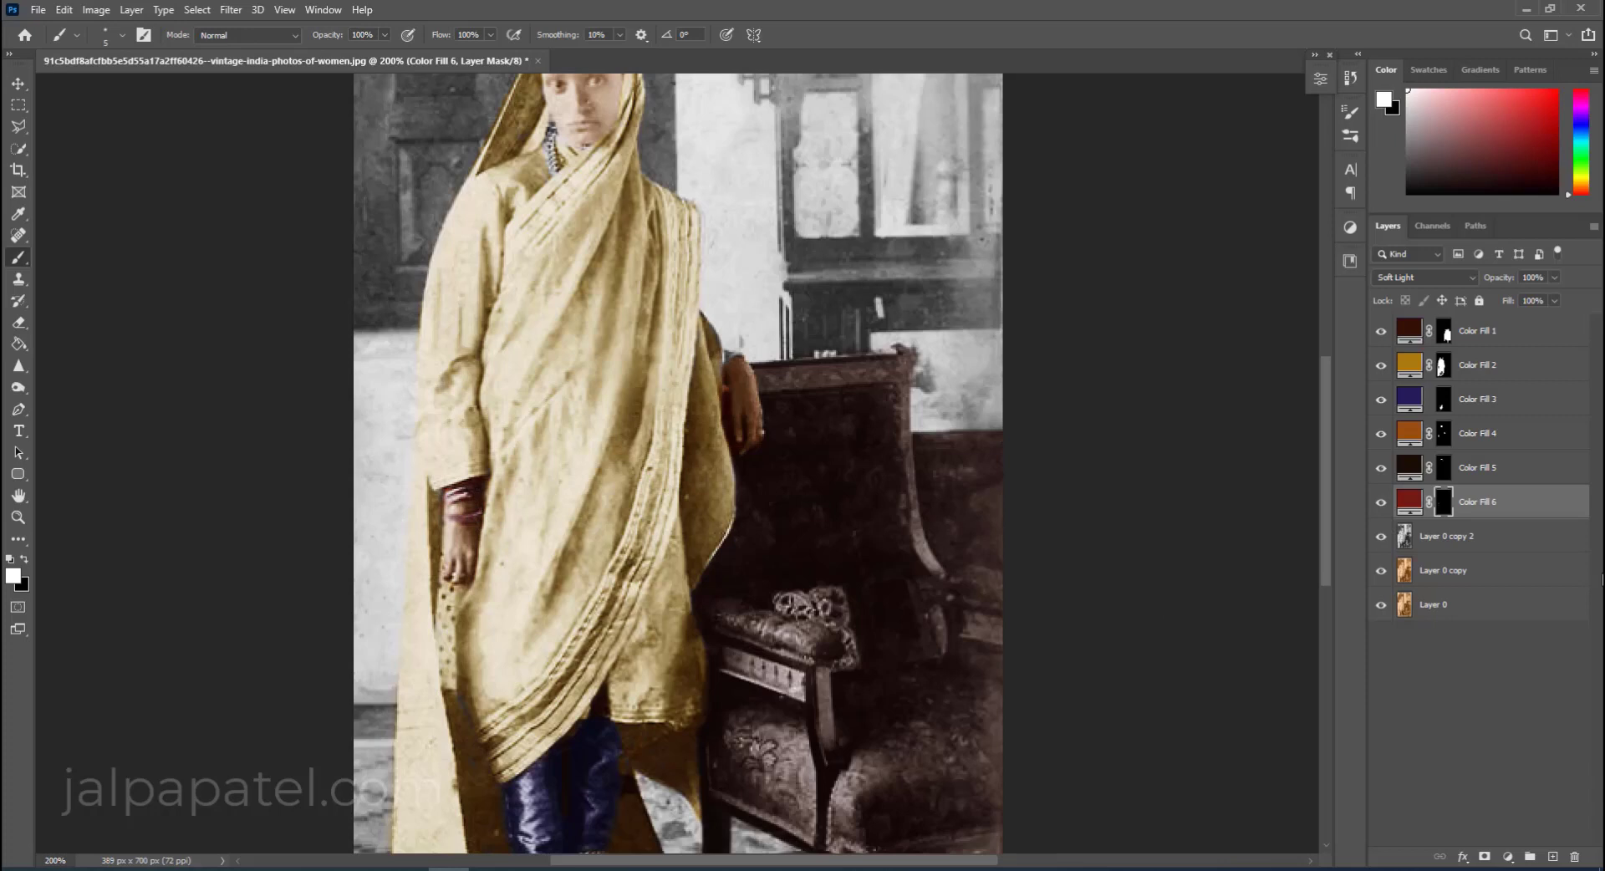
pyautogui.doubleClick(1409, 501)
pyautogui.click(1362, 688)
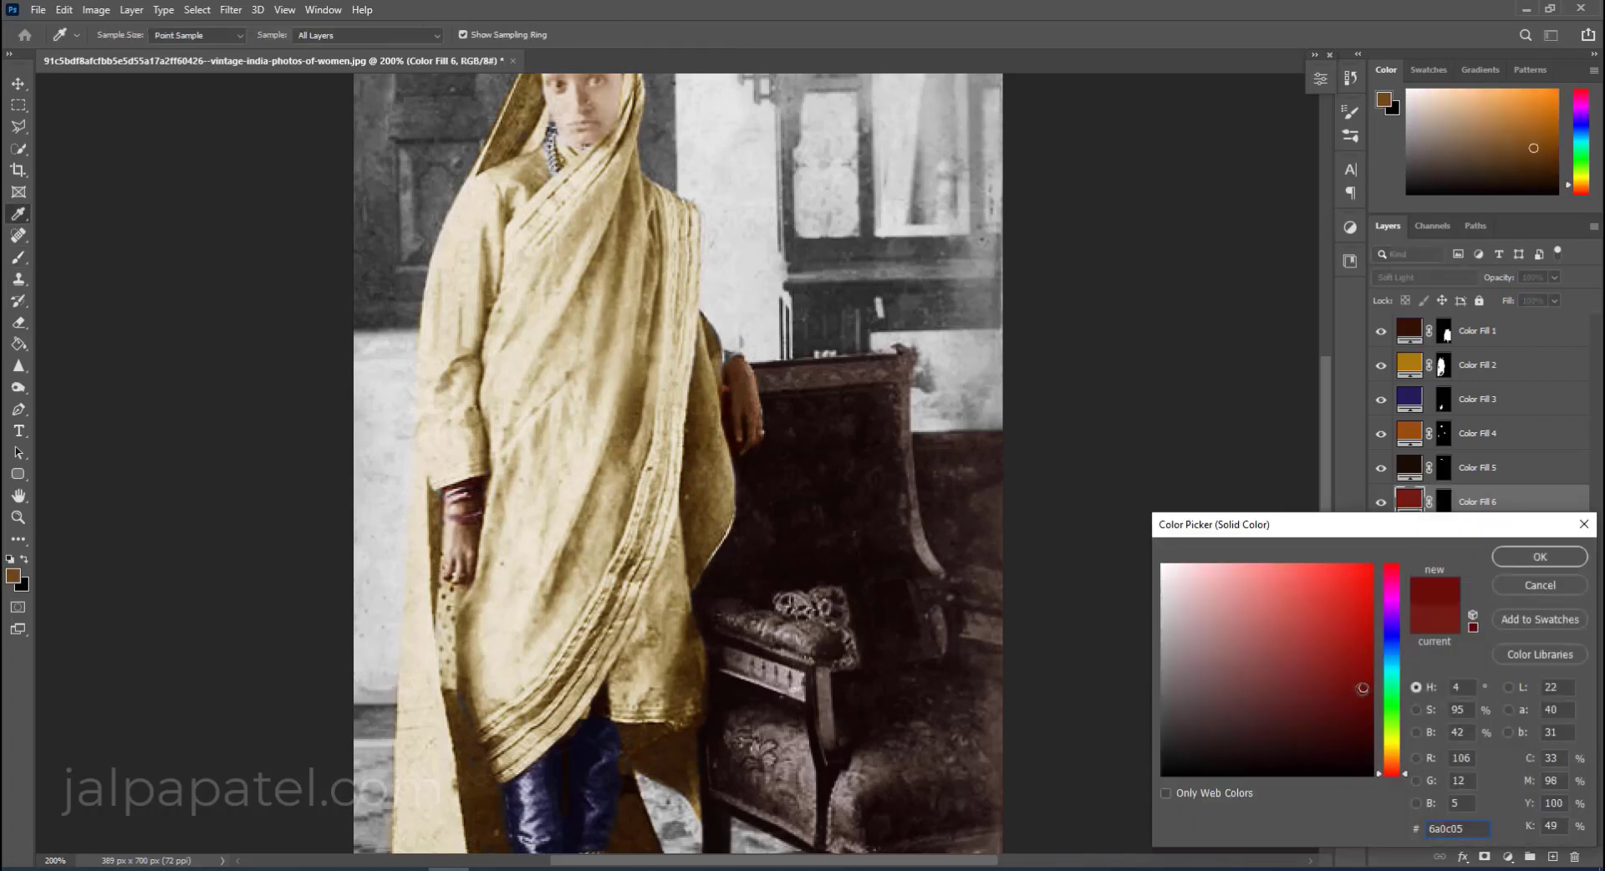
pyautogui.moveTo(1367, 643); pyautogui.dragTo(1359, 681)
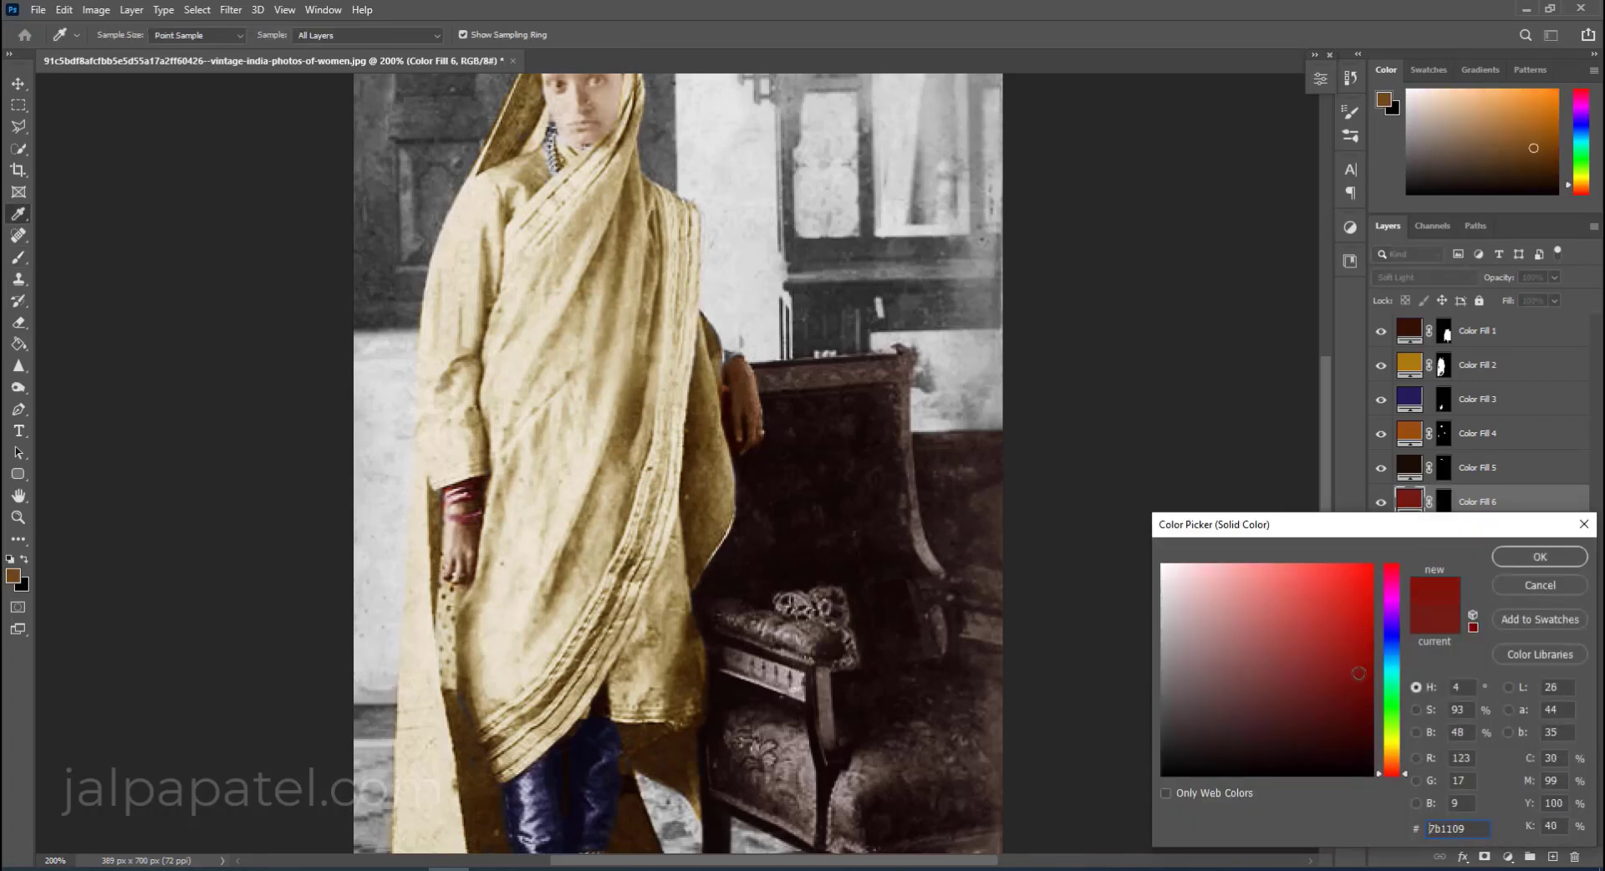
pyautogui.click(1540, 557)
# Zoom out to review the whole photo and try a brighter bangle red, #7f1209.
pyautogui.press('b')
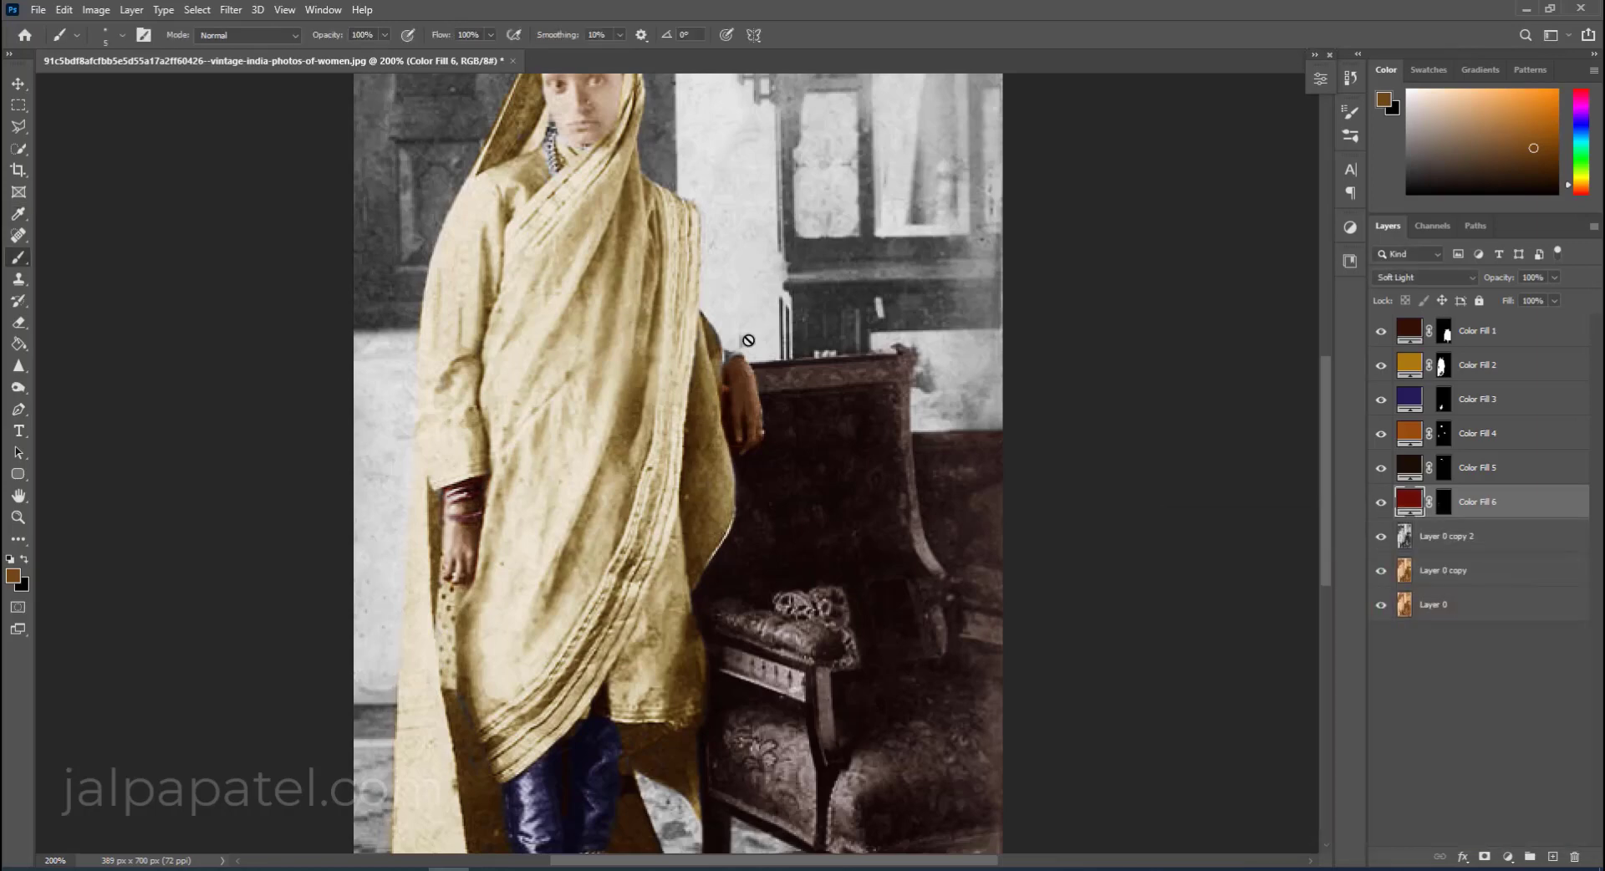
pyautogui.click(1445, 502)
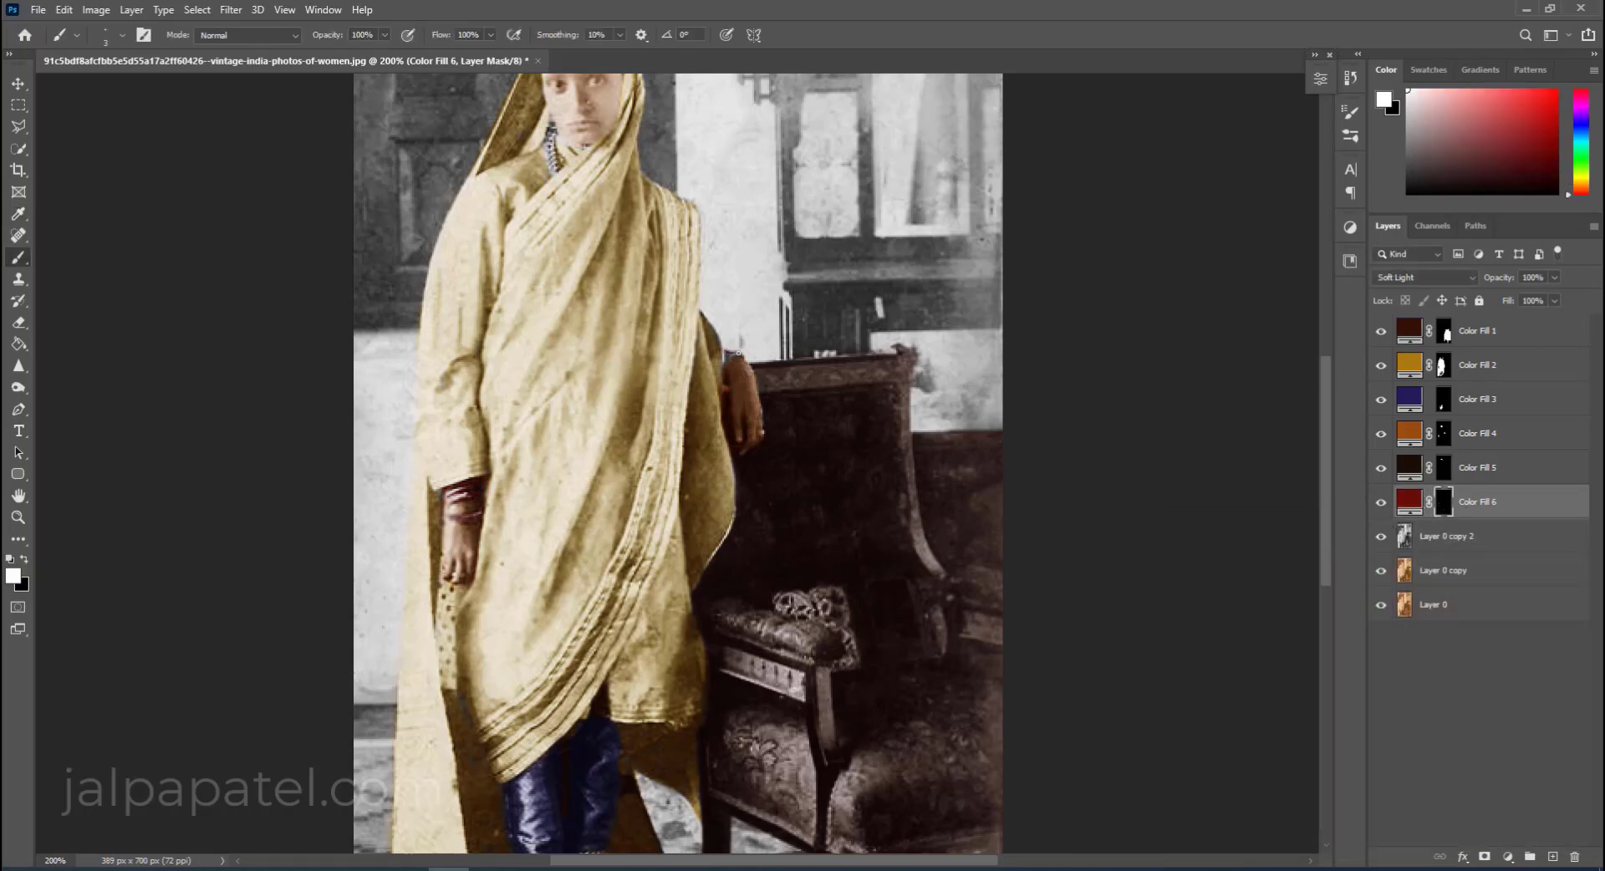
pyautogui.scroll(3, 830, 474)
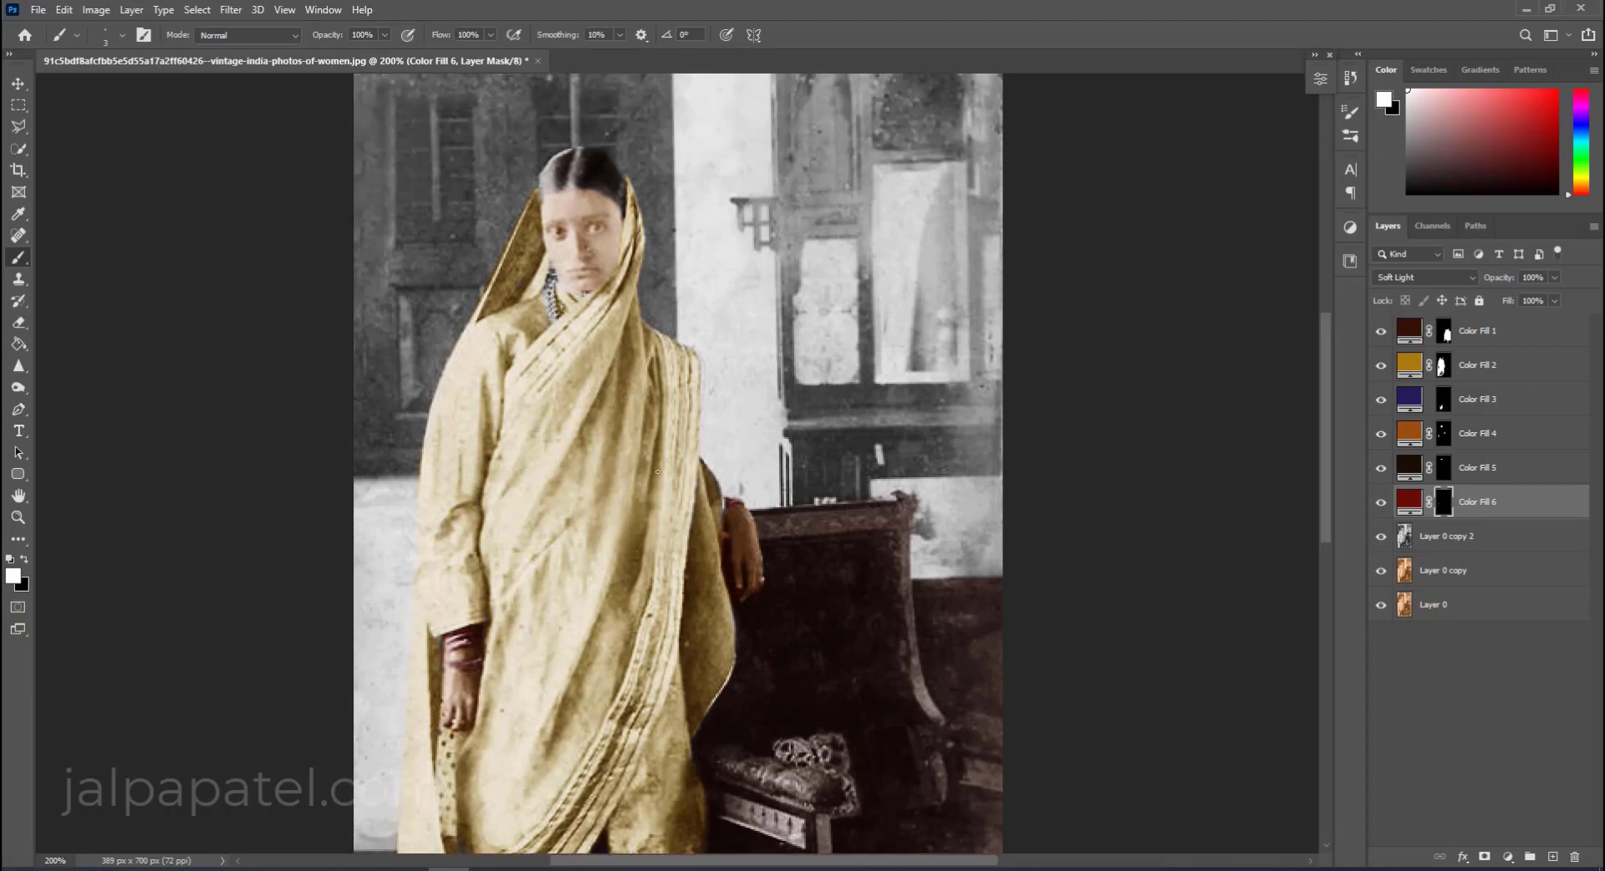
pyautogui.hotkey('ctrl', '-')
pyautogui.hotkey('ctrl', '-')
pyautogui.hotkey('ctrl', '-')
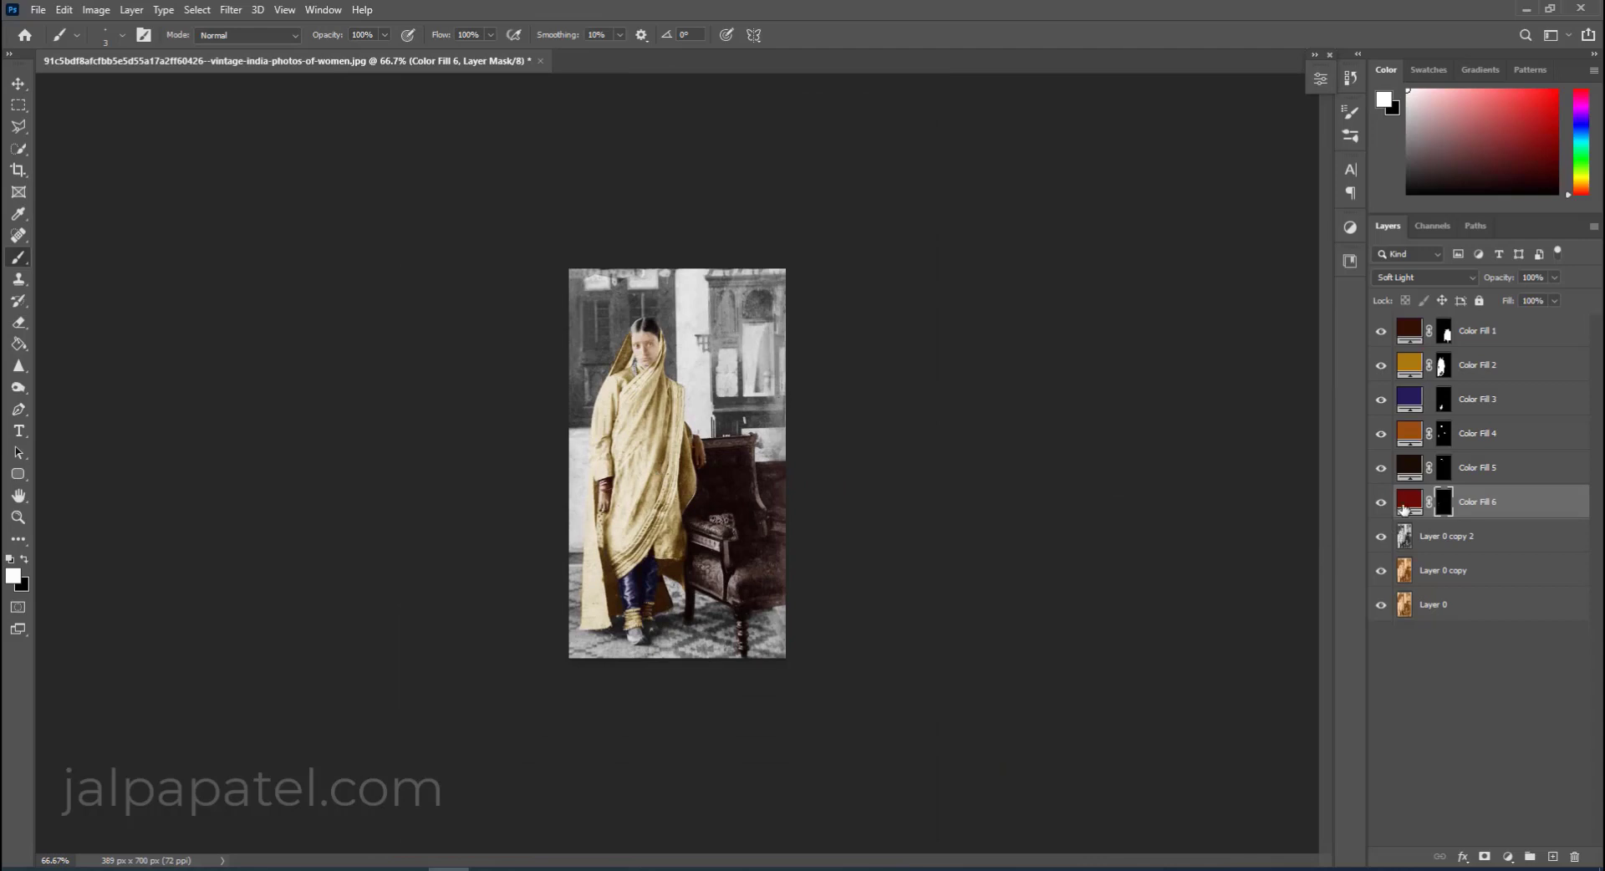
pyautogui.doubleClick(1405, 507)
pyautogui.click(1354, 570)
# Recolour Color Fill 3's trousers from indigo to deep maroon #5e0d04.
pyautogui.click(1359, 670)
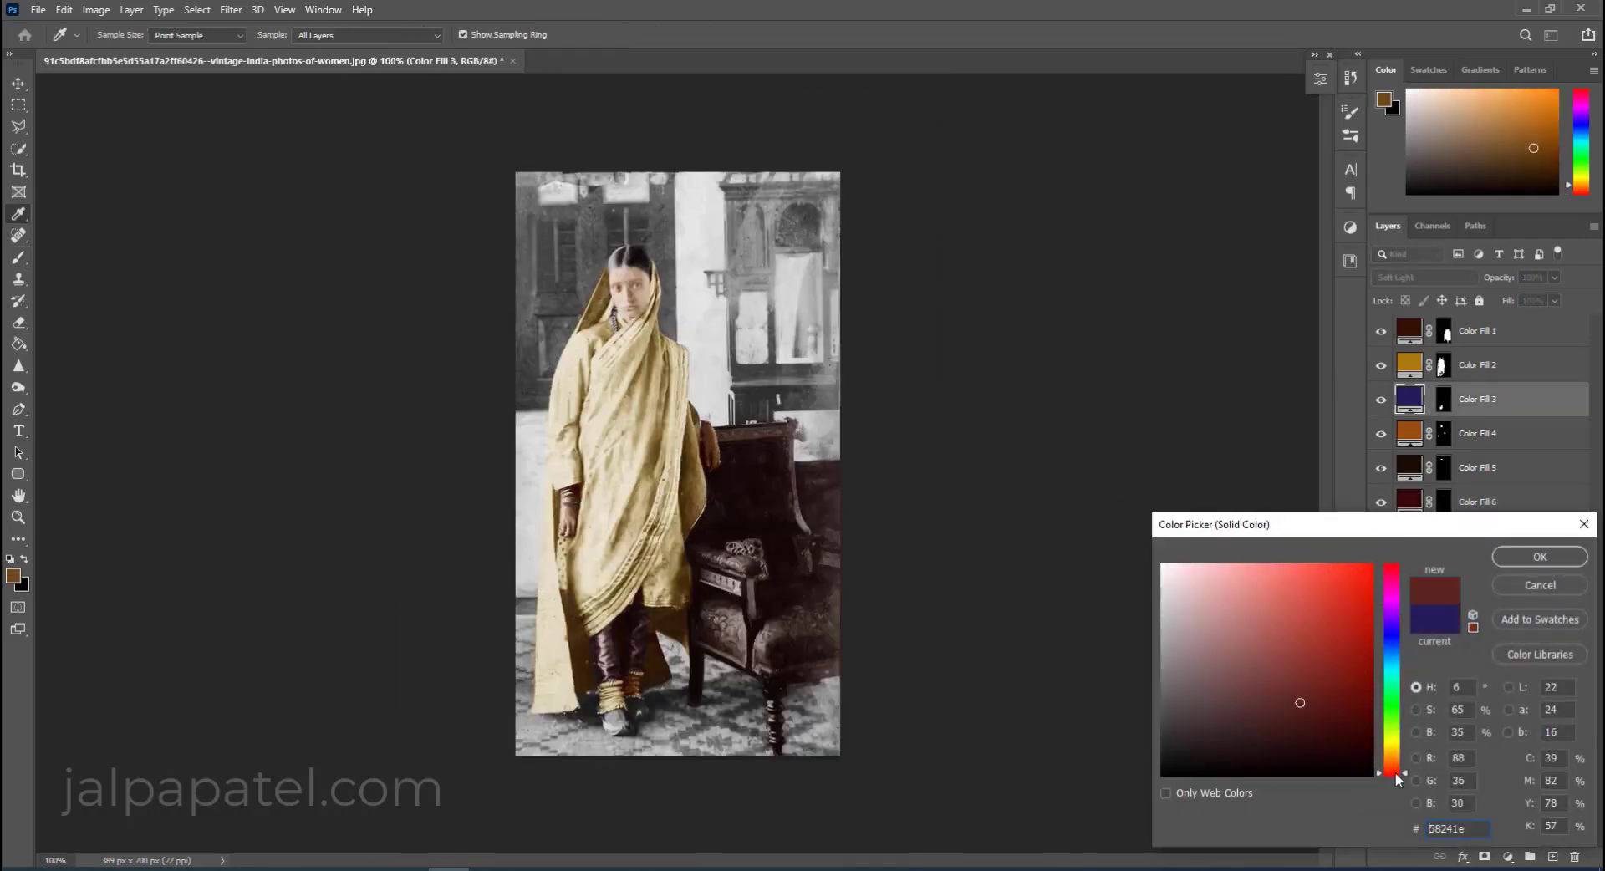
pyautogui.click(1352, 729)
pyautogui.moveTo(1355, 728); pyautogui.dragTo(1363, 695)
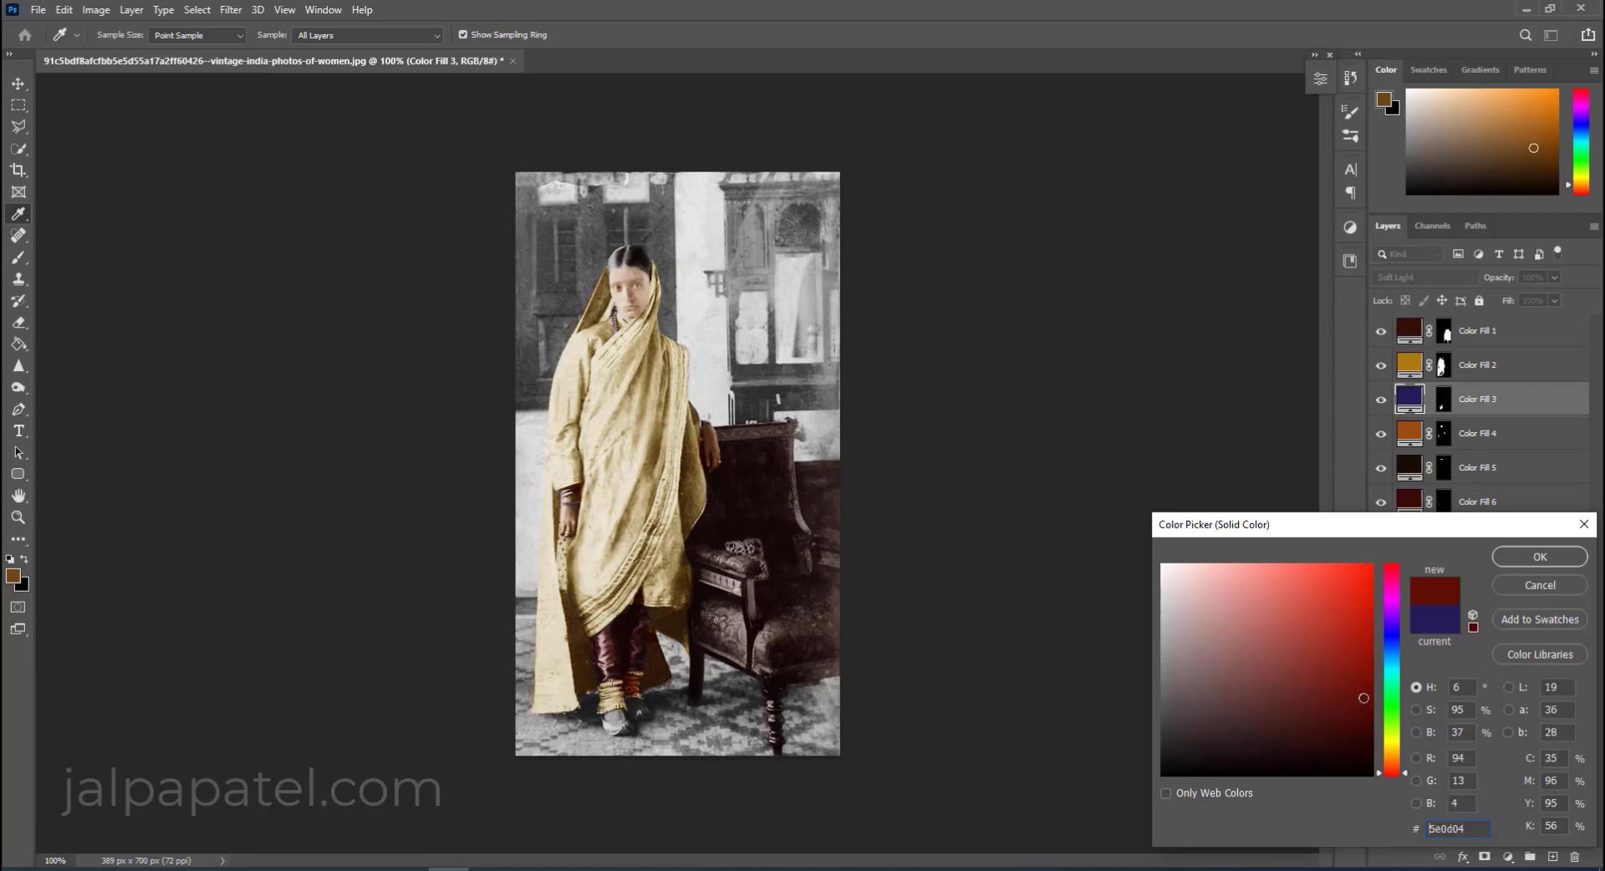
pyautogui.press('Return')
# Zoom in and erase the maroon trouser tint below the sari hem and around the right ankle cuff.
pyautogui.press('e')
pyautogui.hotkey('ctrl', '+')
pyautogui.hotkey('ctrl', '+')
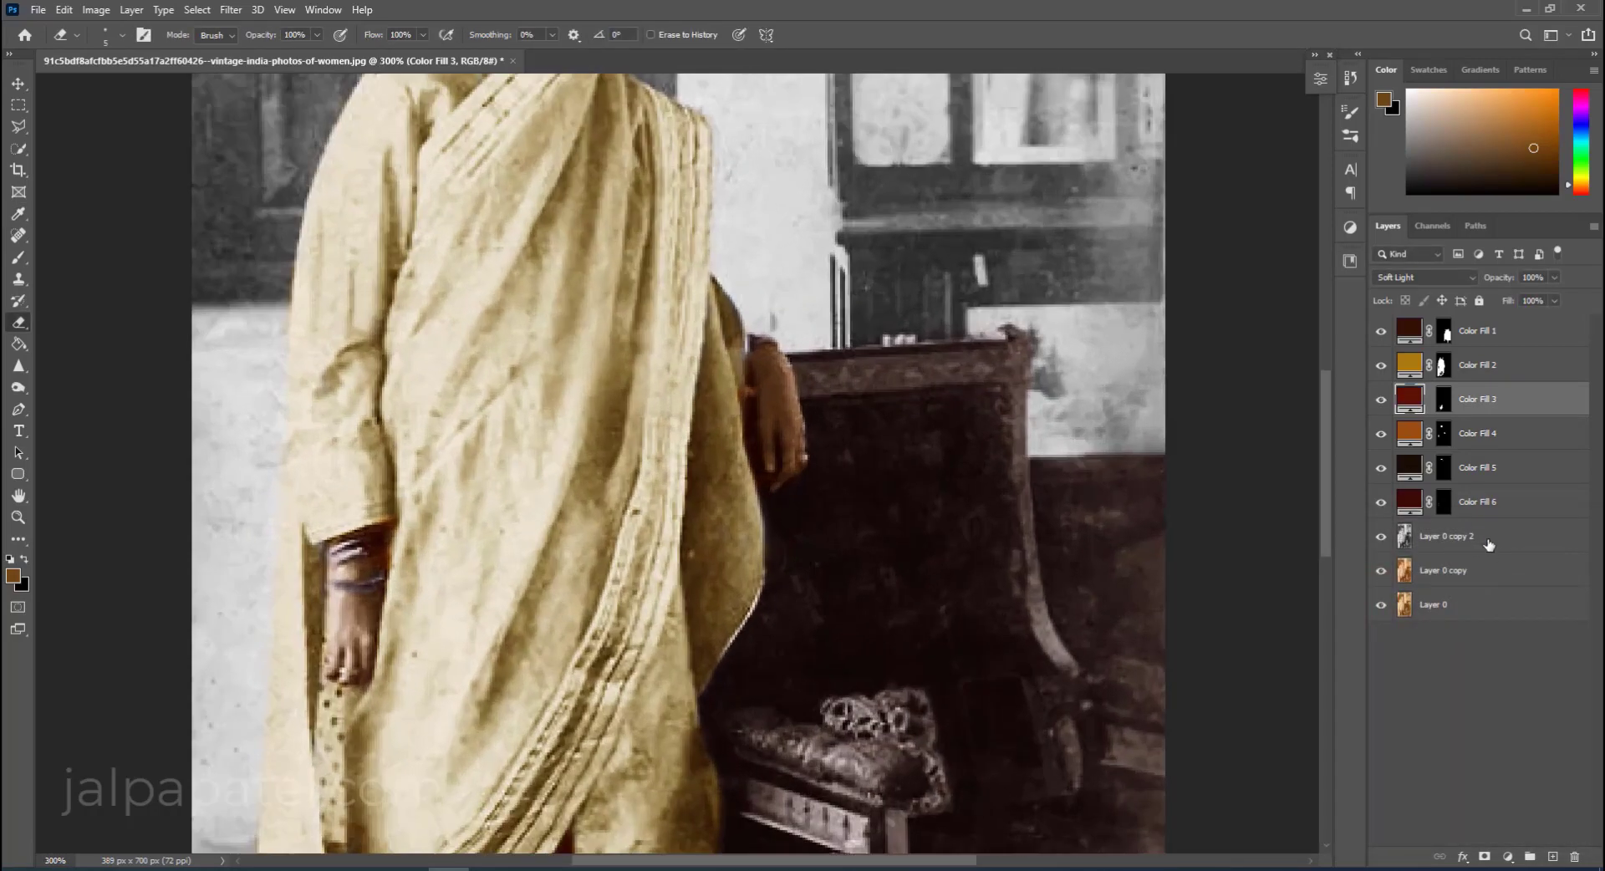
pyautogui.scroll(-6, 669, 460)
pyautogui.press('b')
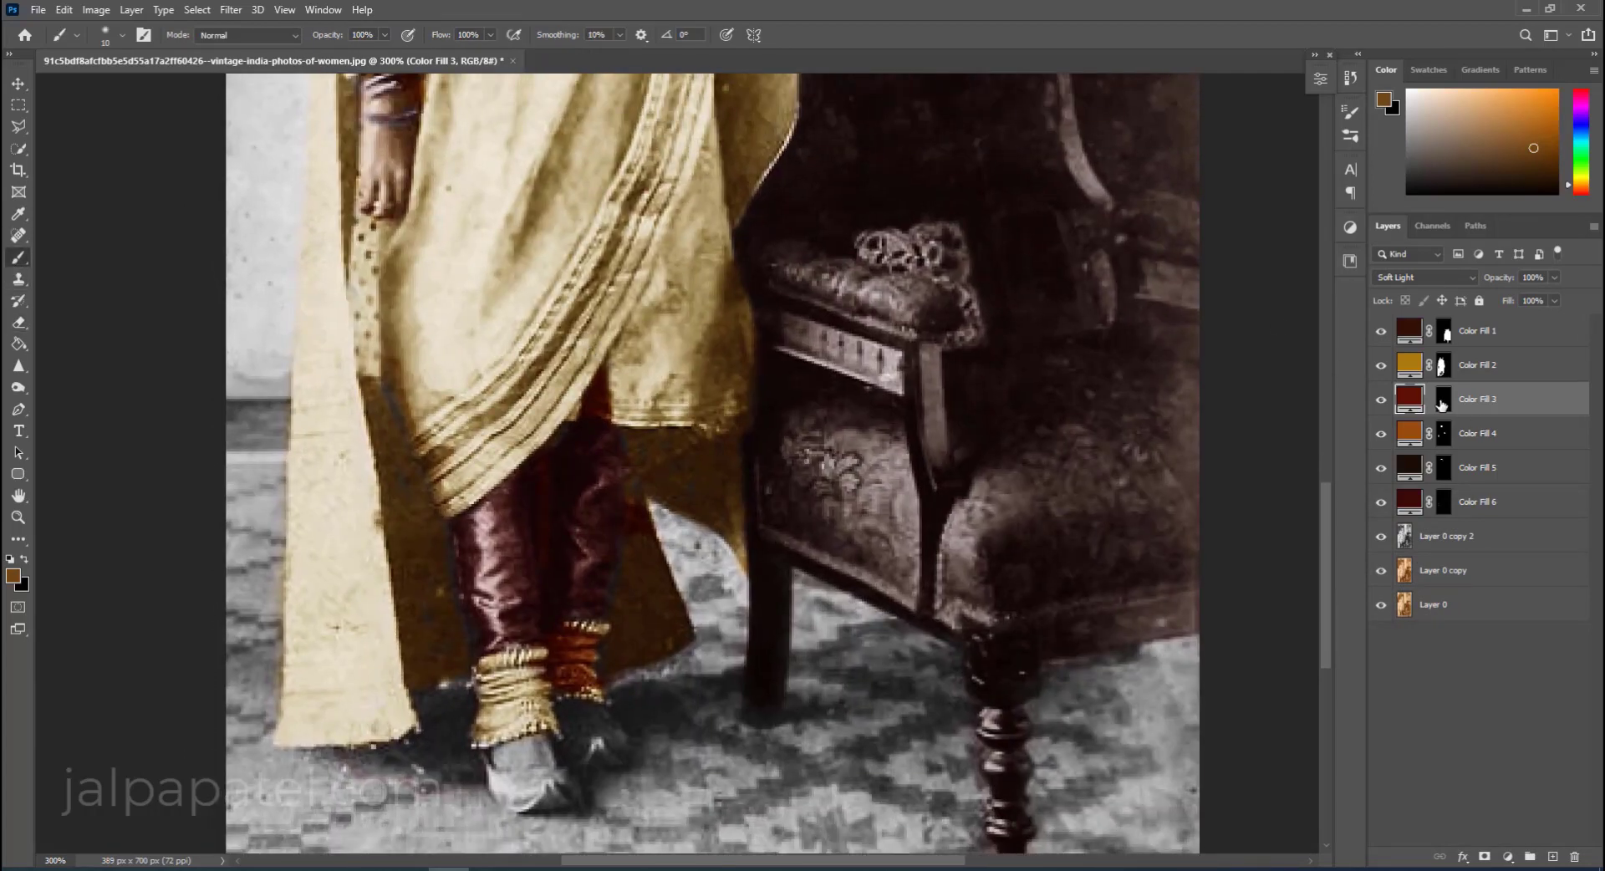
pyautogui.click(1441, 405)
pyautogui.press('e')
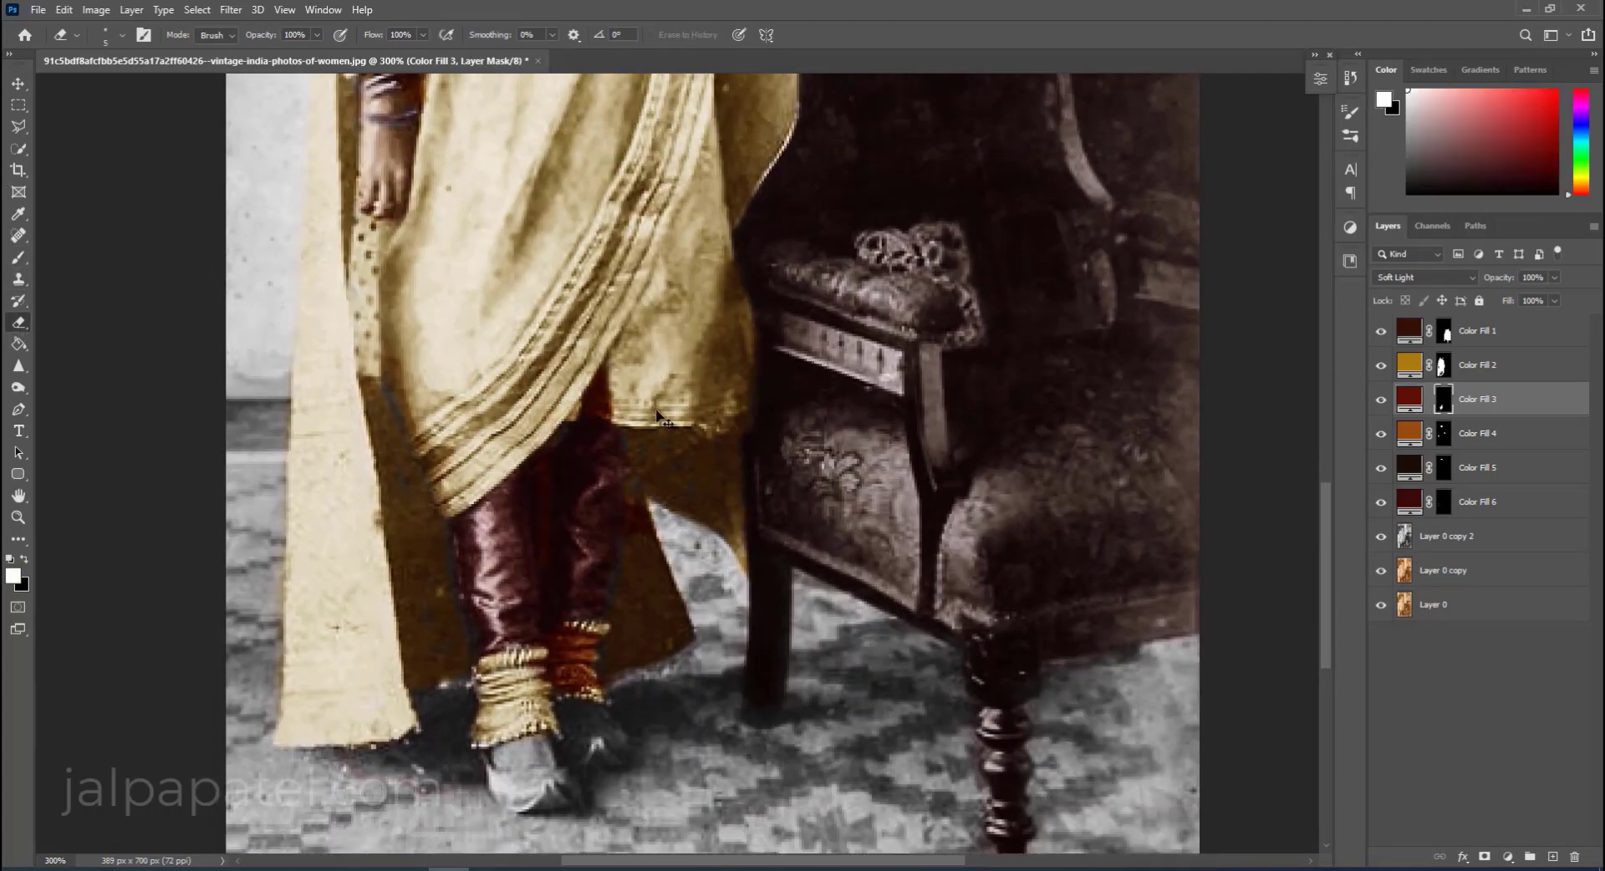
pyautogui.moveTo(629, 404); pyautogui.dragTo(585, 381)
pyautogui.moveTo(581, 636); pyautogui.dragTo(581, 681)
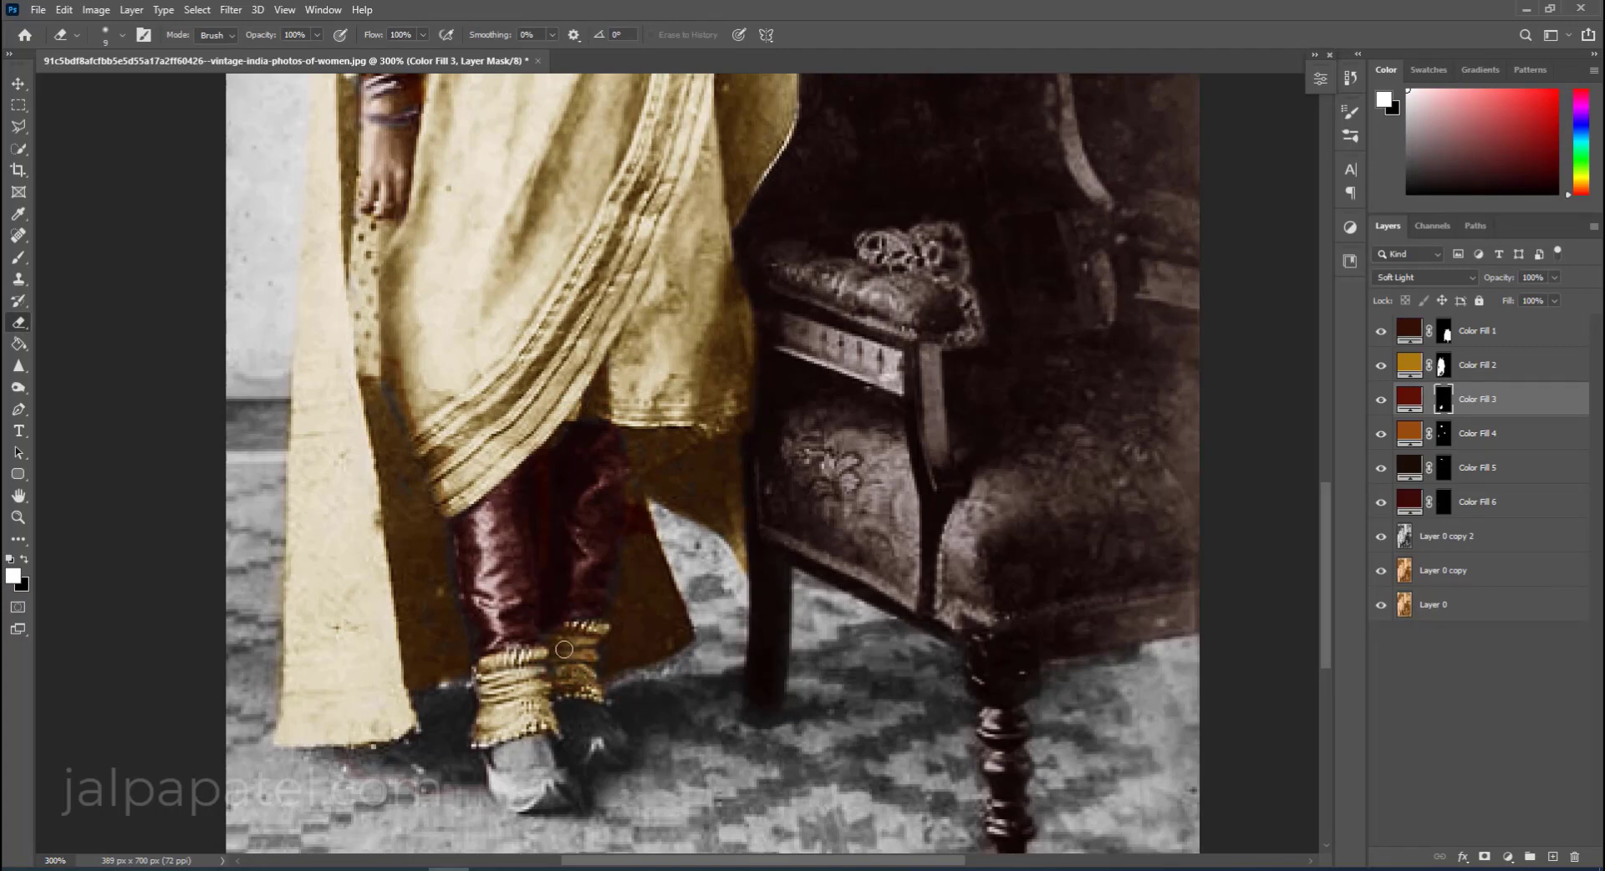
# Touch up Color Fill 2's sari mask with the brush, alternating with the trouser mask.
pyautogui.click(1443, 365)
pyautogui.press('b')
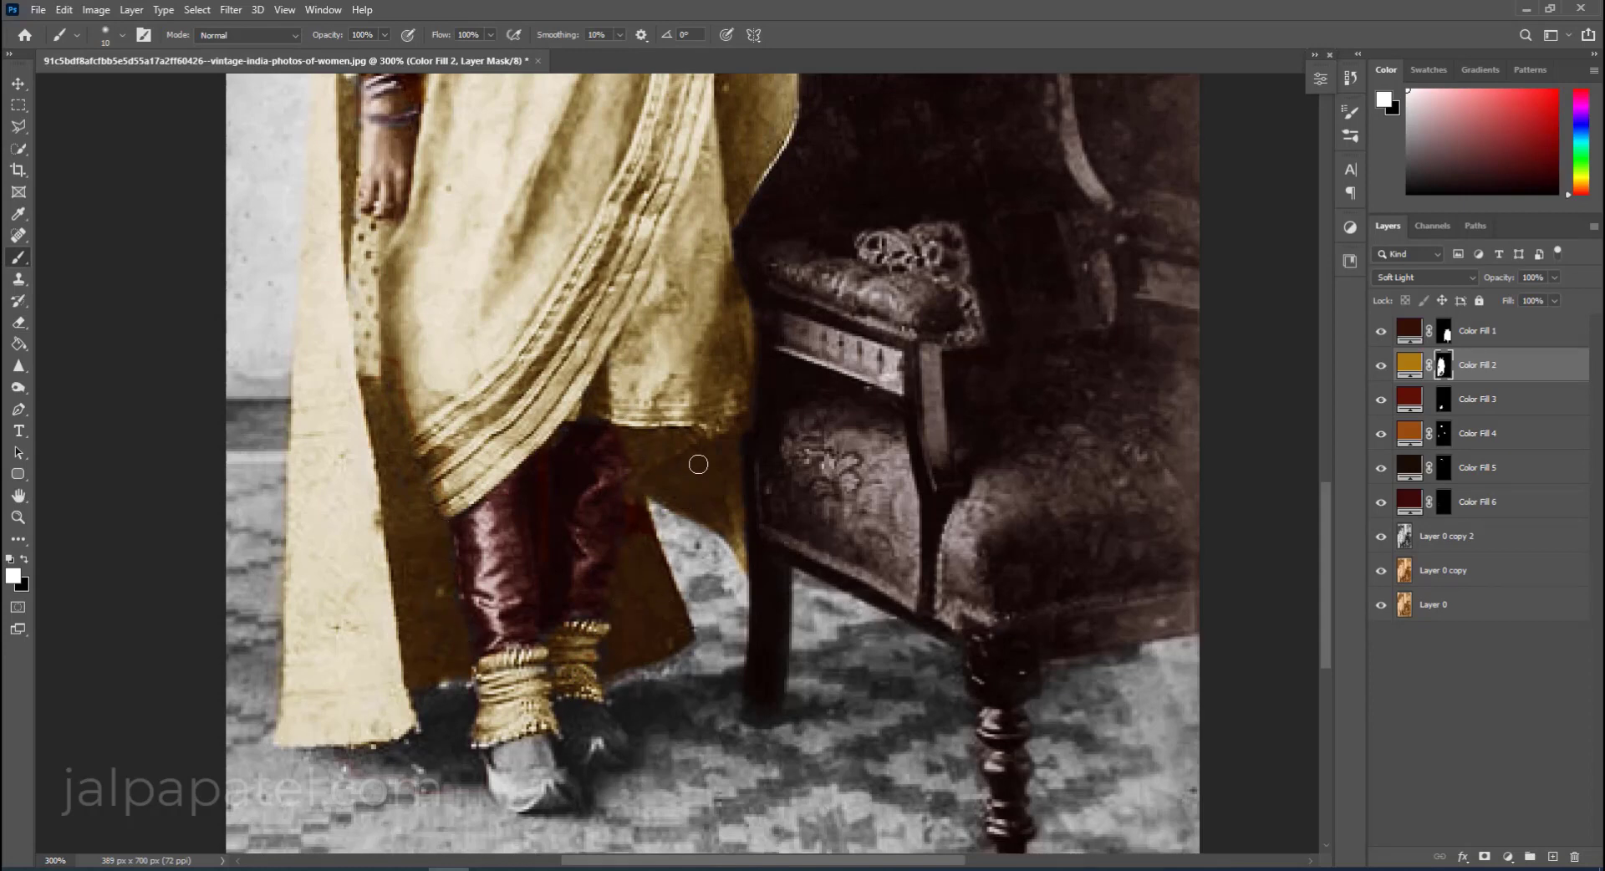
pyautogui.click(1441, 403)
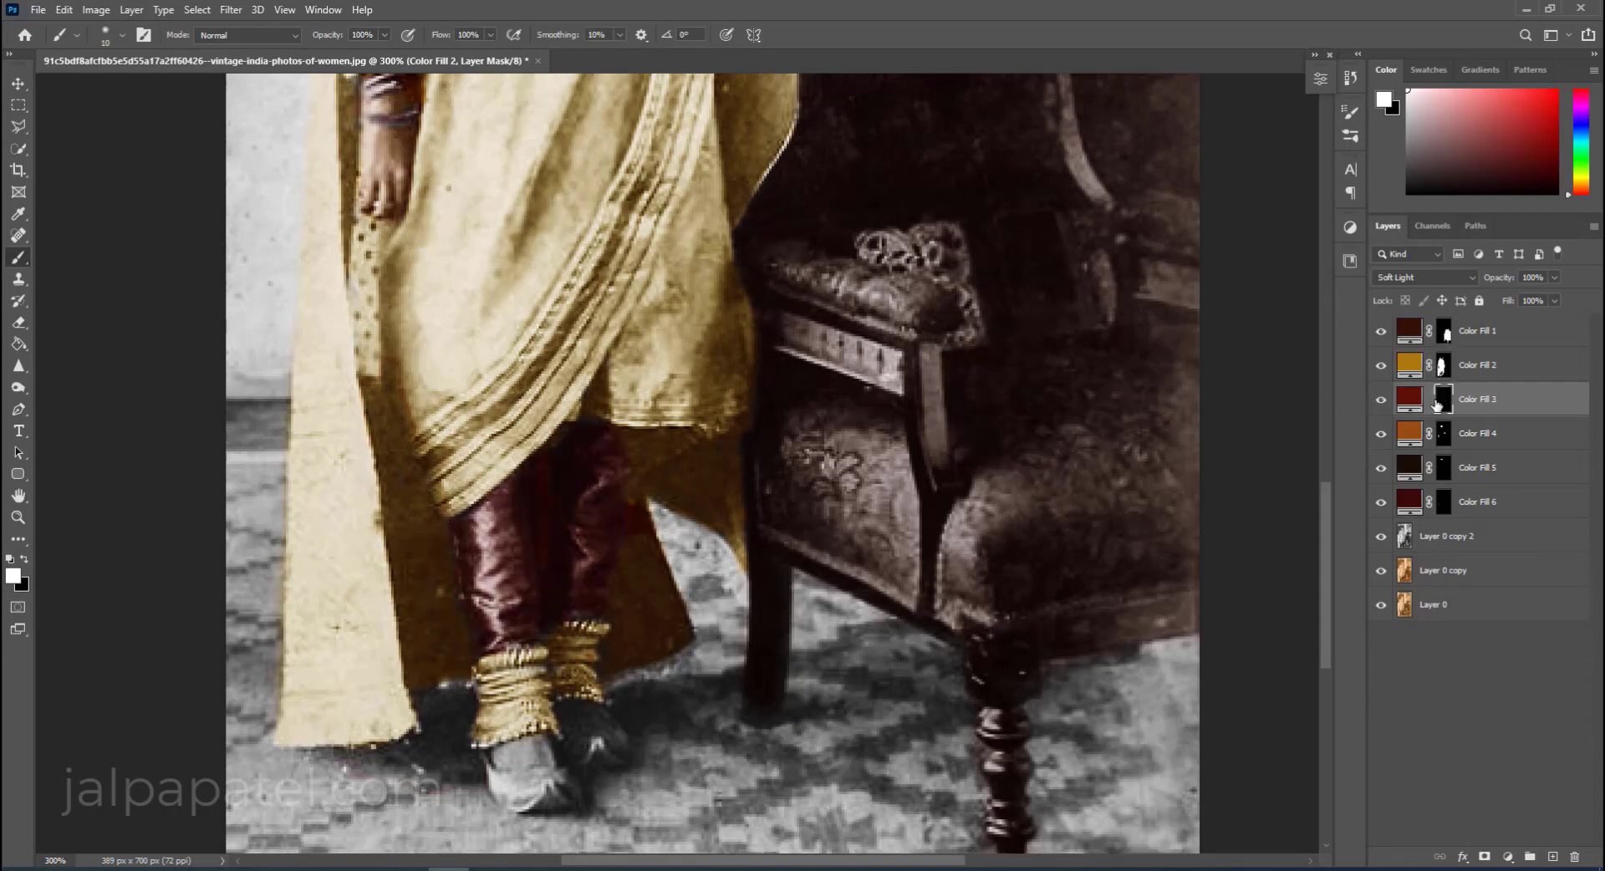
pyautogui.click(18, 325)
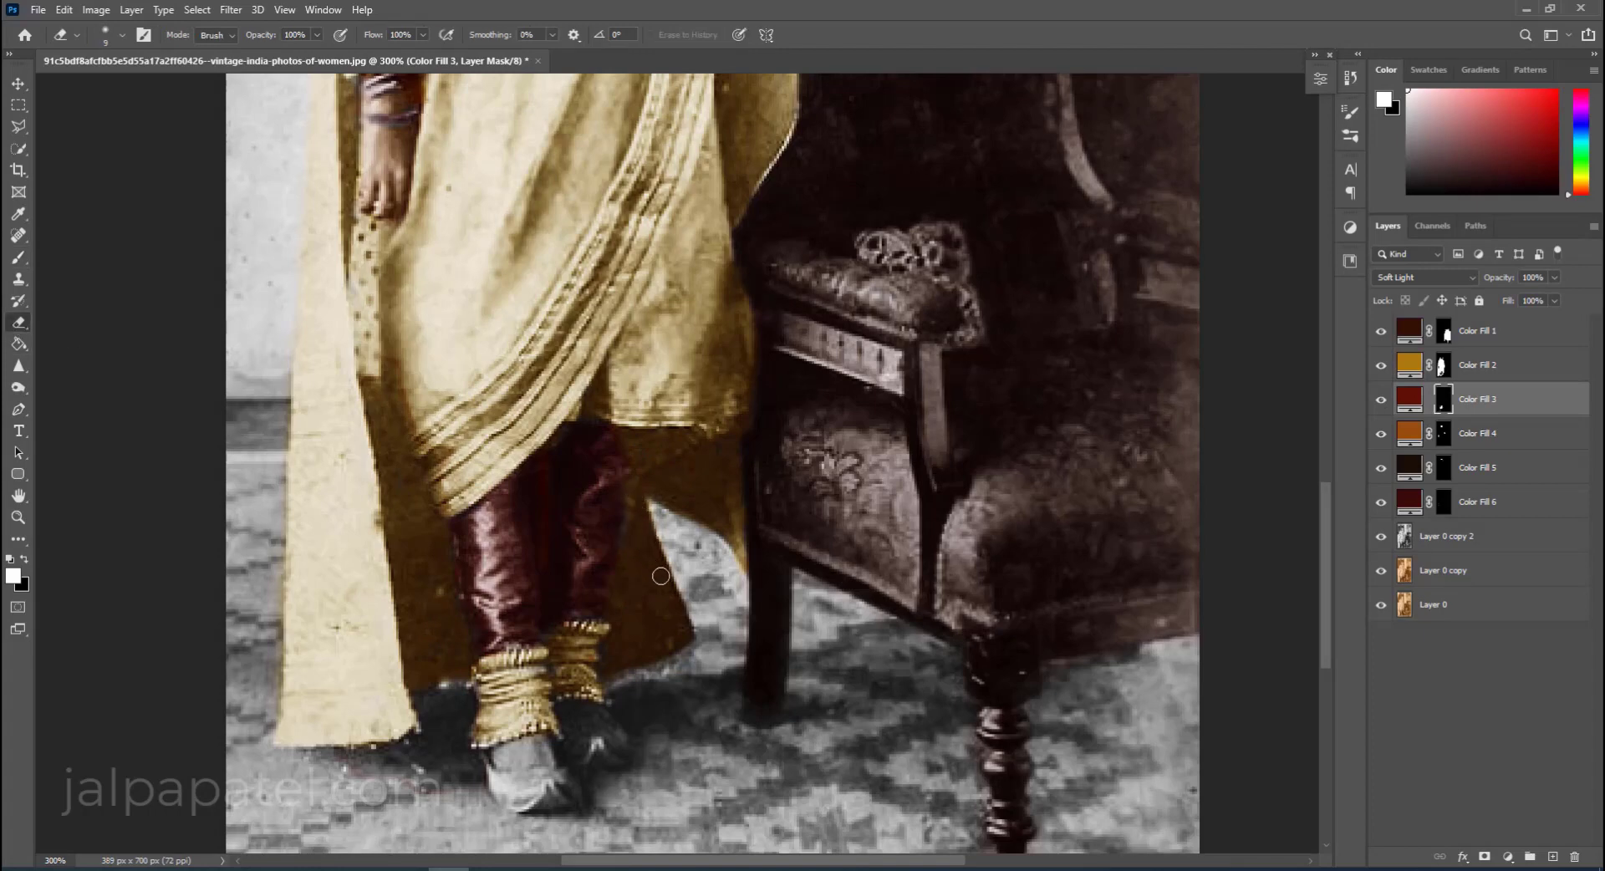
pyautogui.click(1443, 365)
pyautogui.click(17, 258)
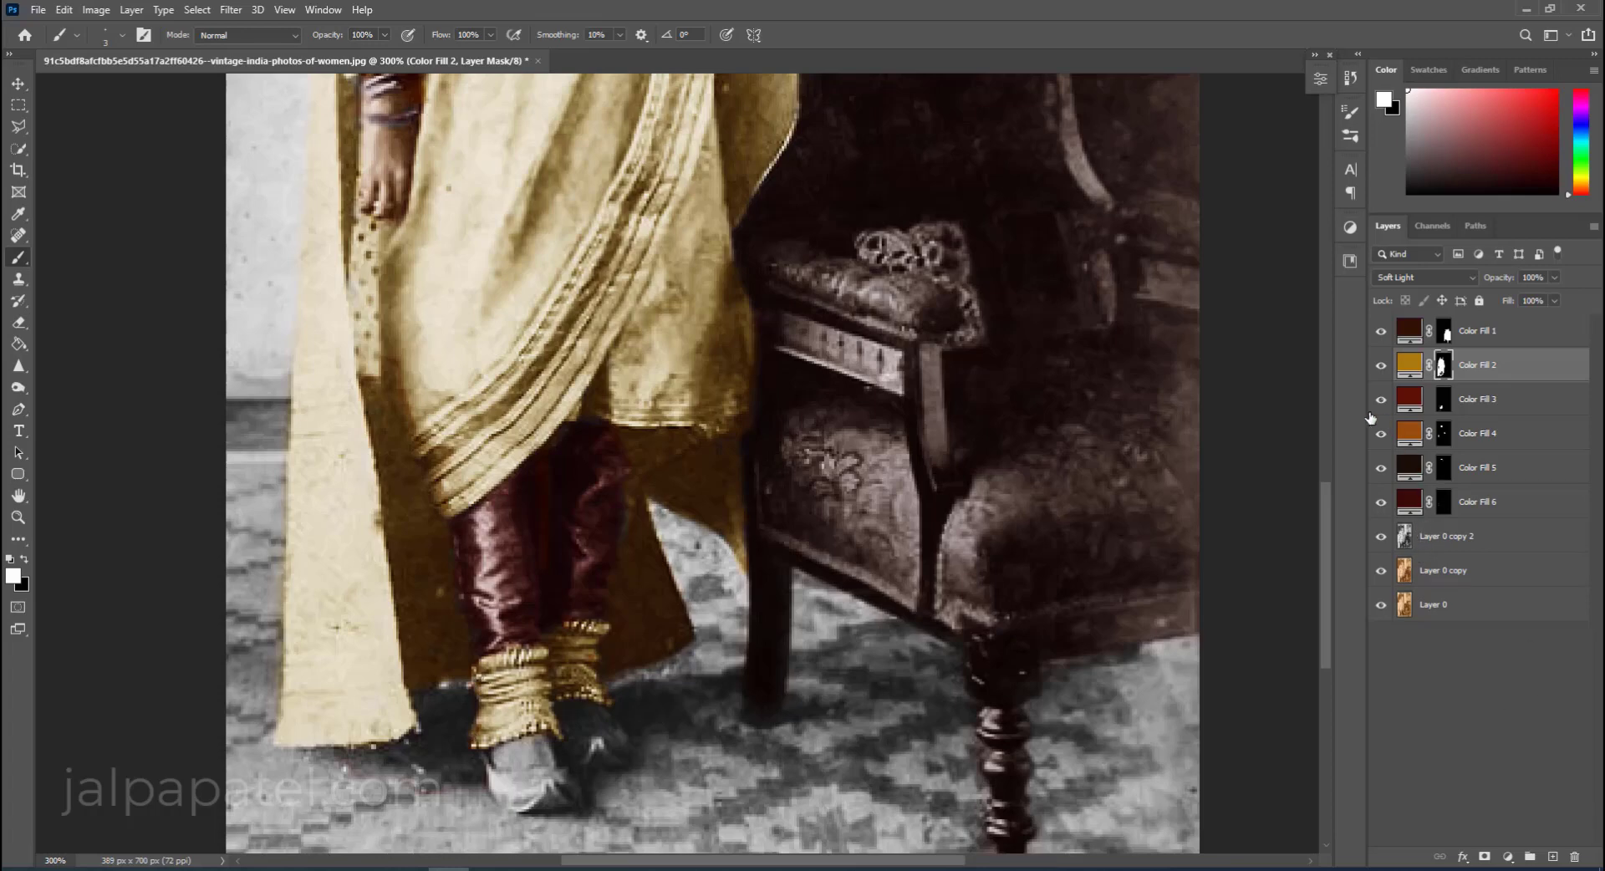
# Warm the anklet gap on the Color Fill 4 mask and paint both shoes maroon on the Color Fill 3 mask.
pyautogui.click(1434, 442)
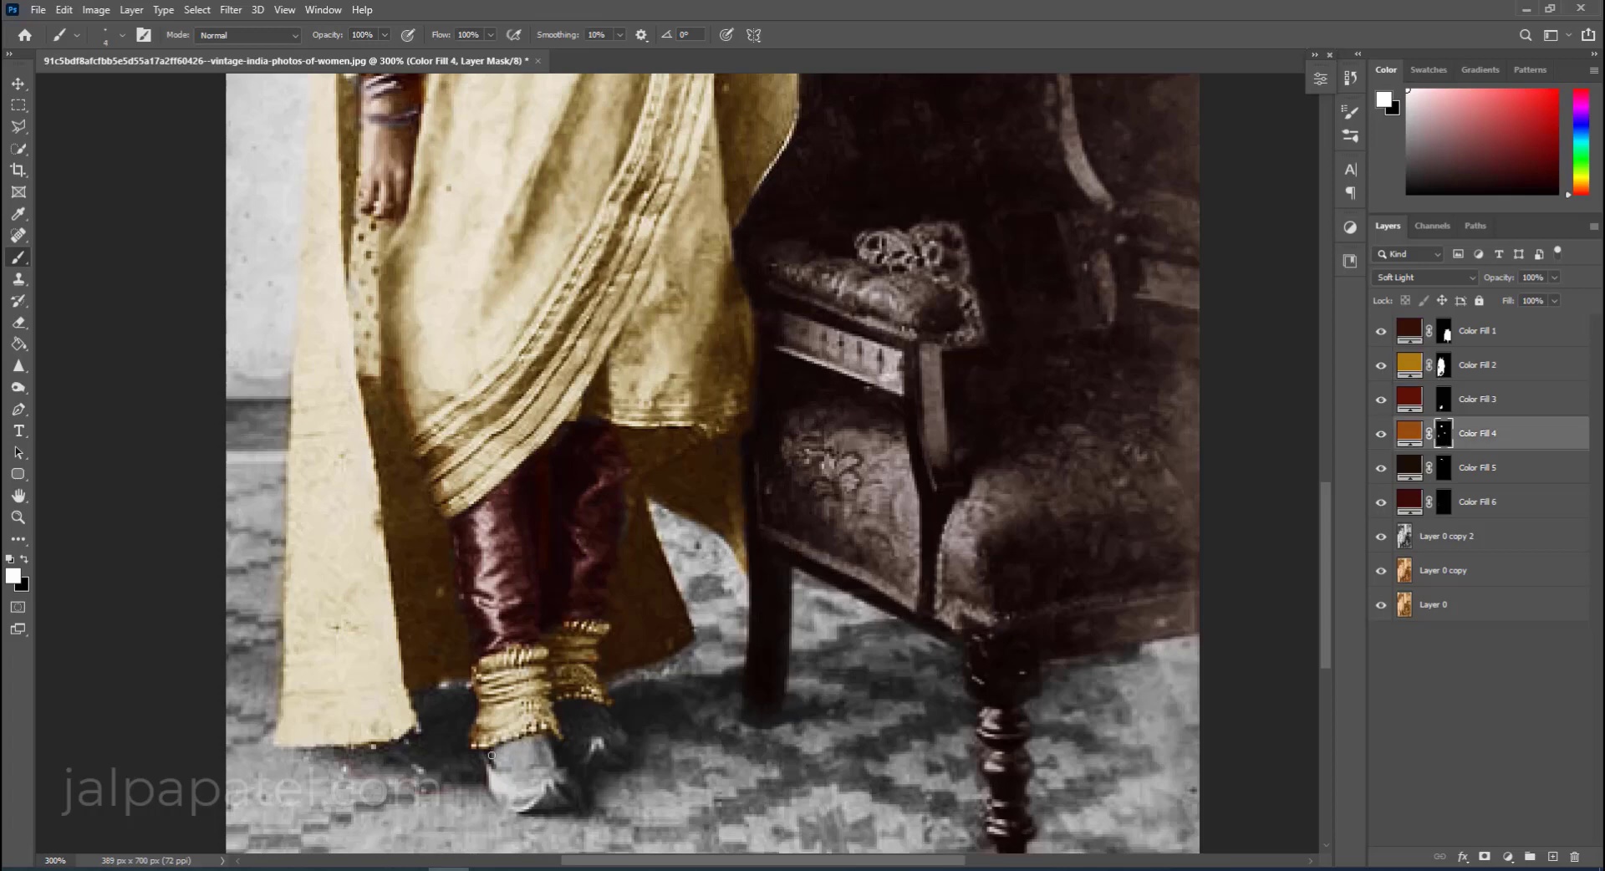
pyautogui.moveTo(491, 755)
pyautogui.mouseDown()
pyautogui.moveTo(517, 743)
pyautogui.moveTo(506, 762)
pyautogui.mouseUp()
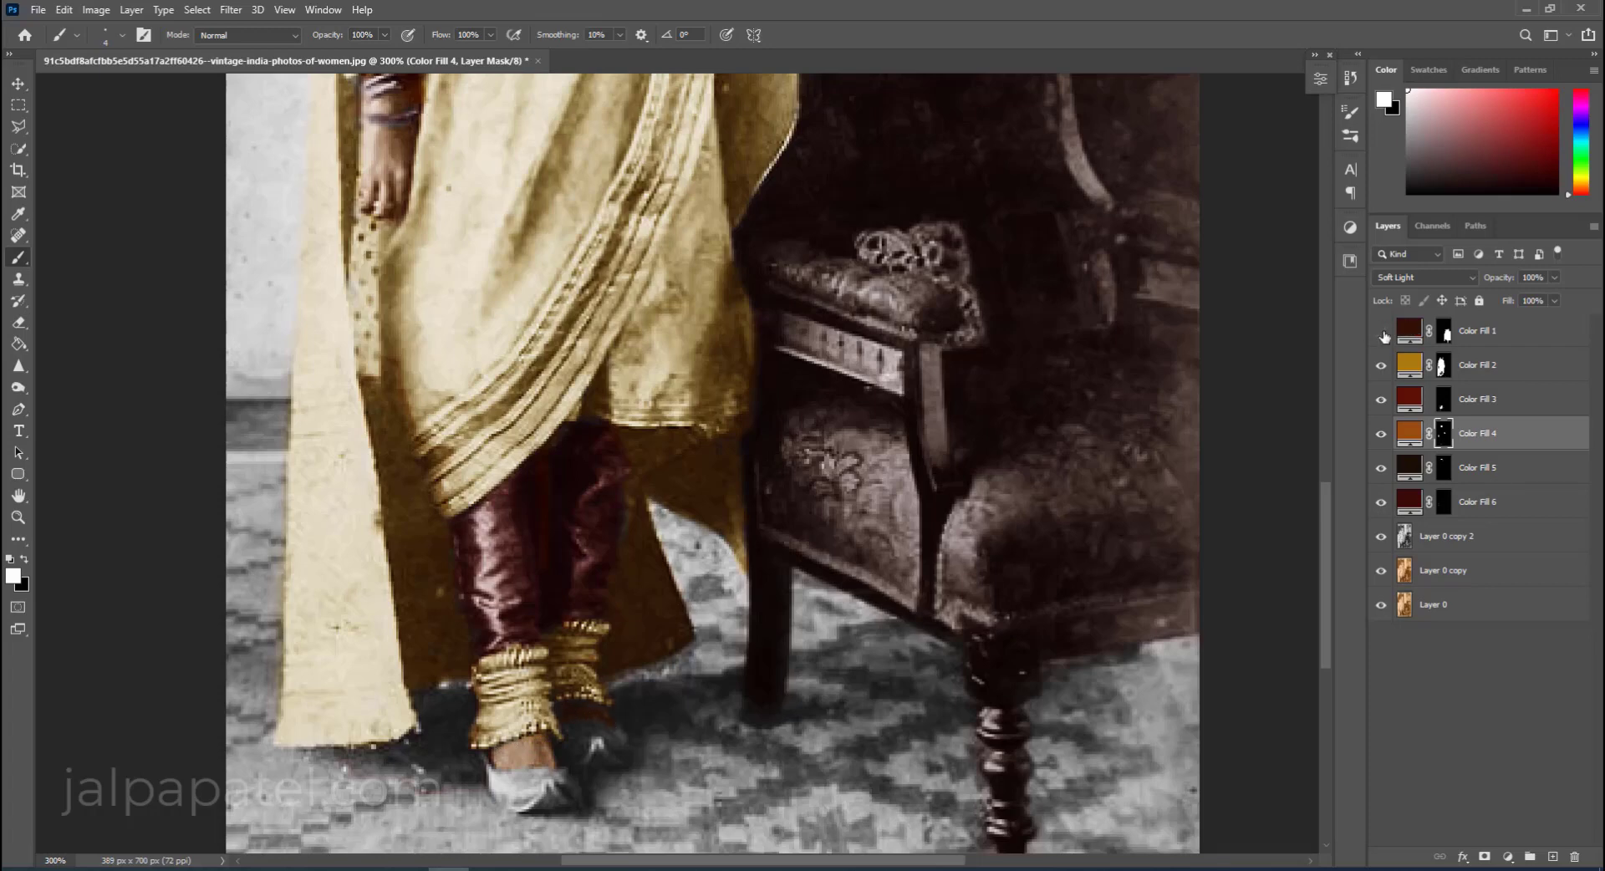
pyautogui.click(1380, 503)
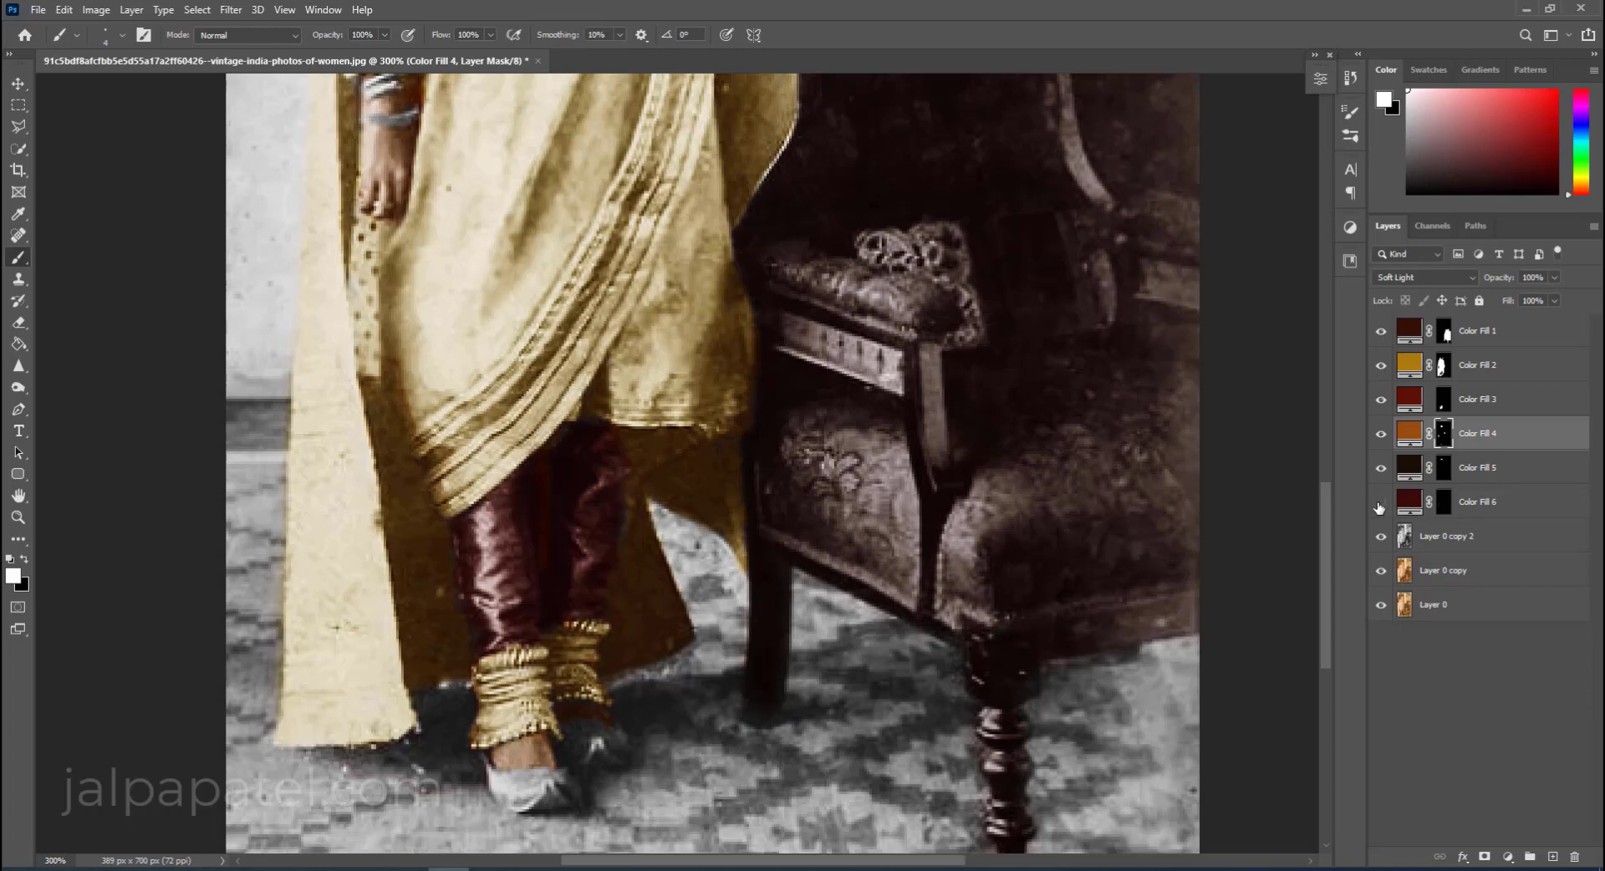
pyautogui.click(1380, 405)
pyautogui.click(1444, 398)
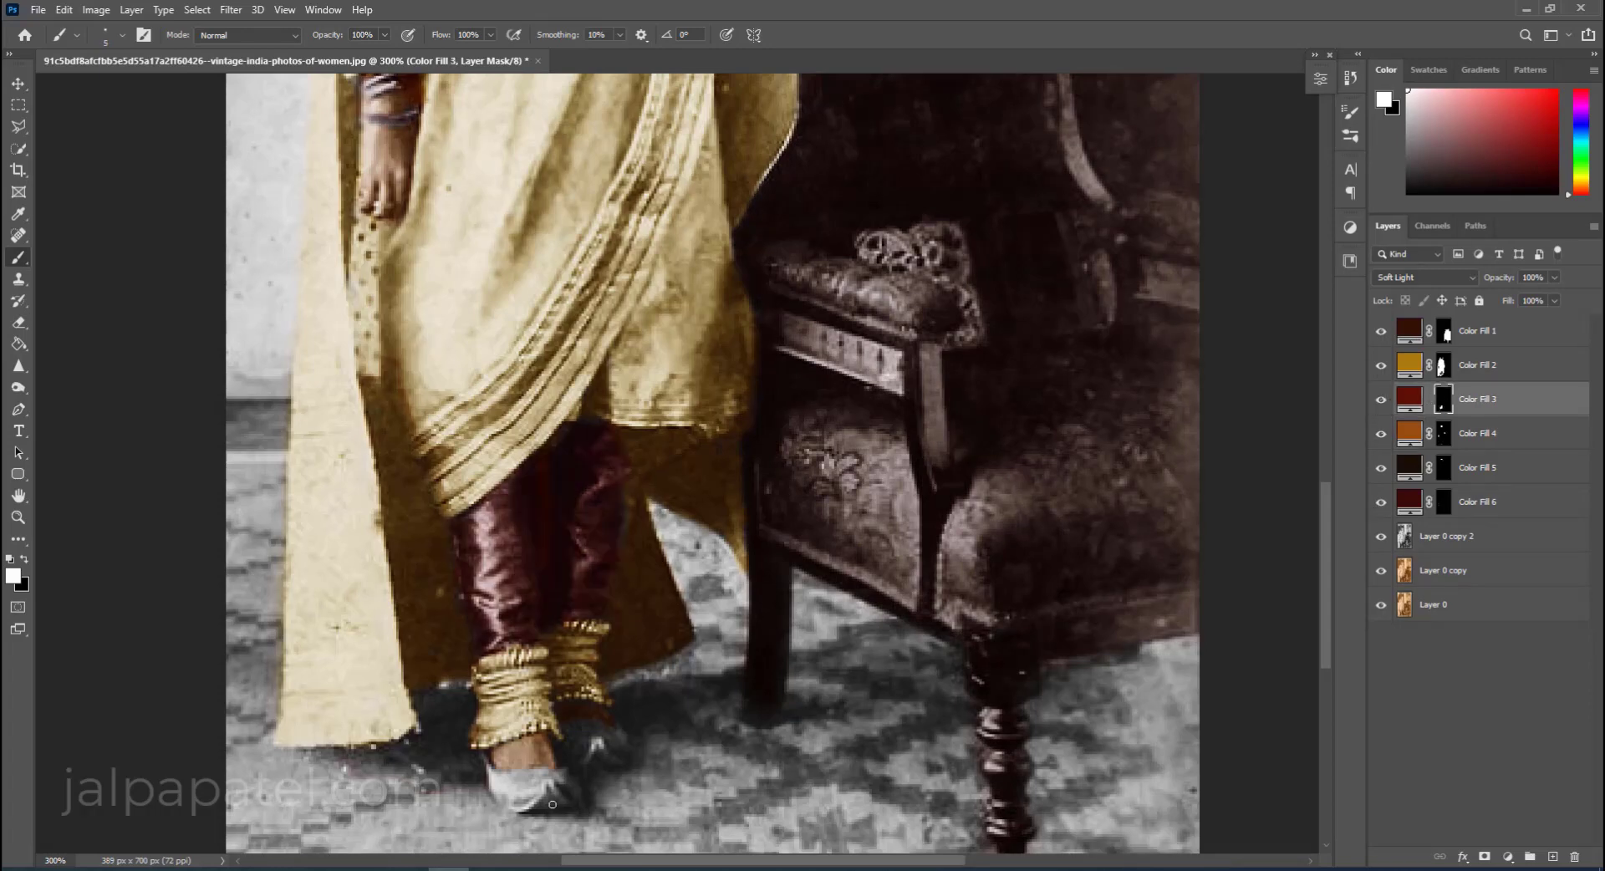
pyautogui.moveTo(553, 804)
pyautogui.mouseDown()
pyautogui.moveTo(566, 775)
pyautogui.moveTo(510, 781)
pyautogui.moveTo(485, 765)
pyautogui.moveTo(518, 803)
pyautogui.moveTo(550, 791)
pyautogui.mouseUp()
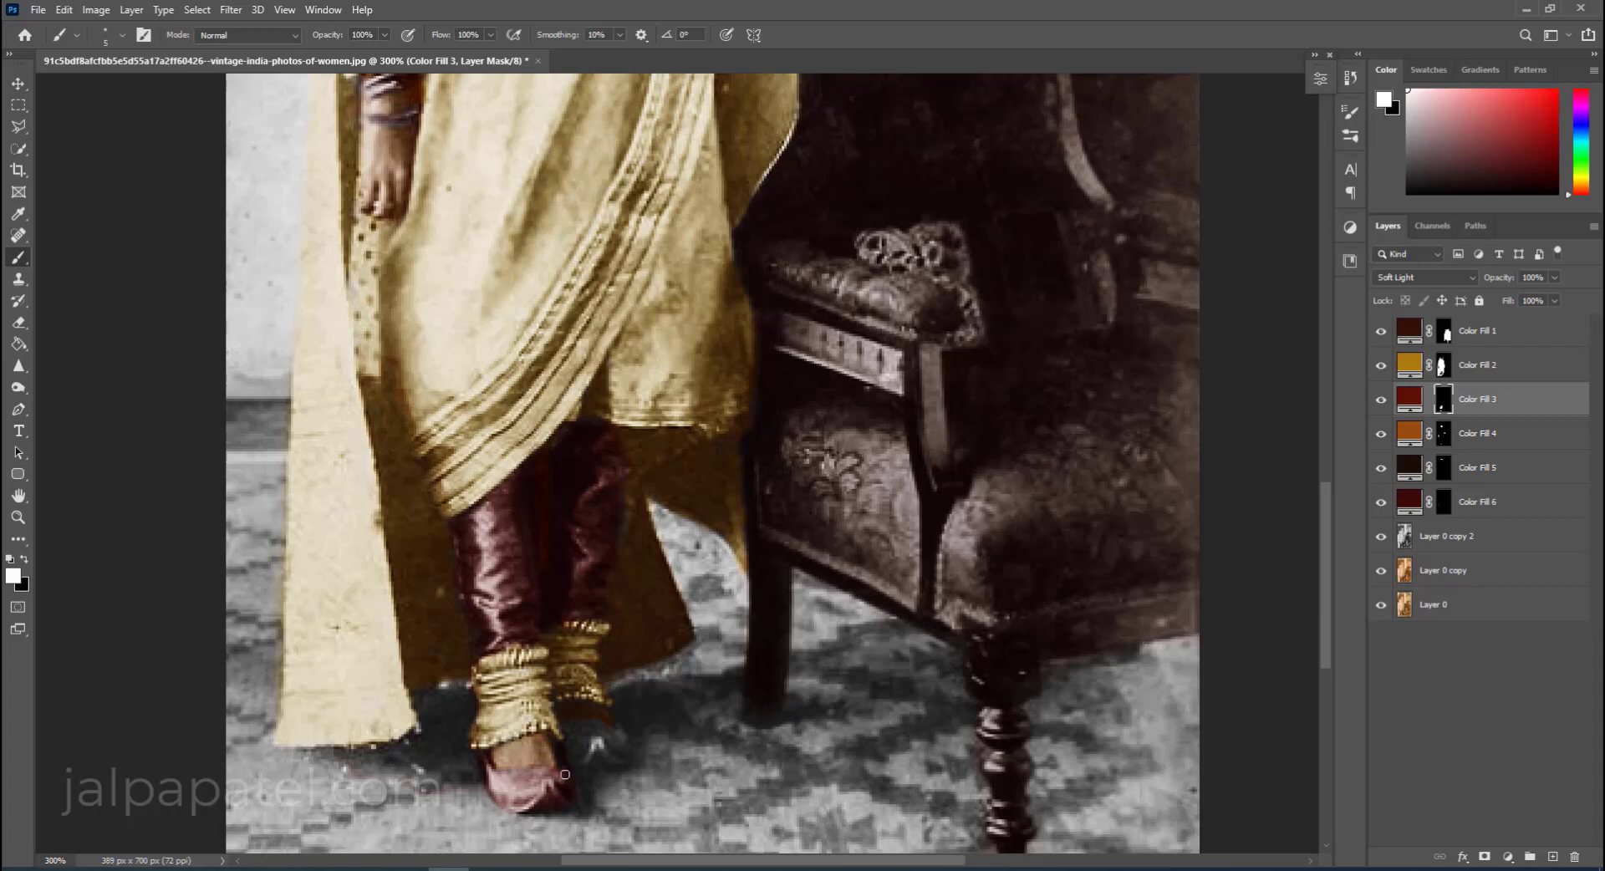
pyautogui.moveTo(570, 732)
pyautogui.mouseDown()
pyautogui.moveTo(610, 733)
pyautogui.moveTo(575, 757)
pyautogui.moveTo(623, 744)
pyautogui.moveTo(574, 738)
pyautogui.mouseUp()
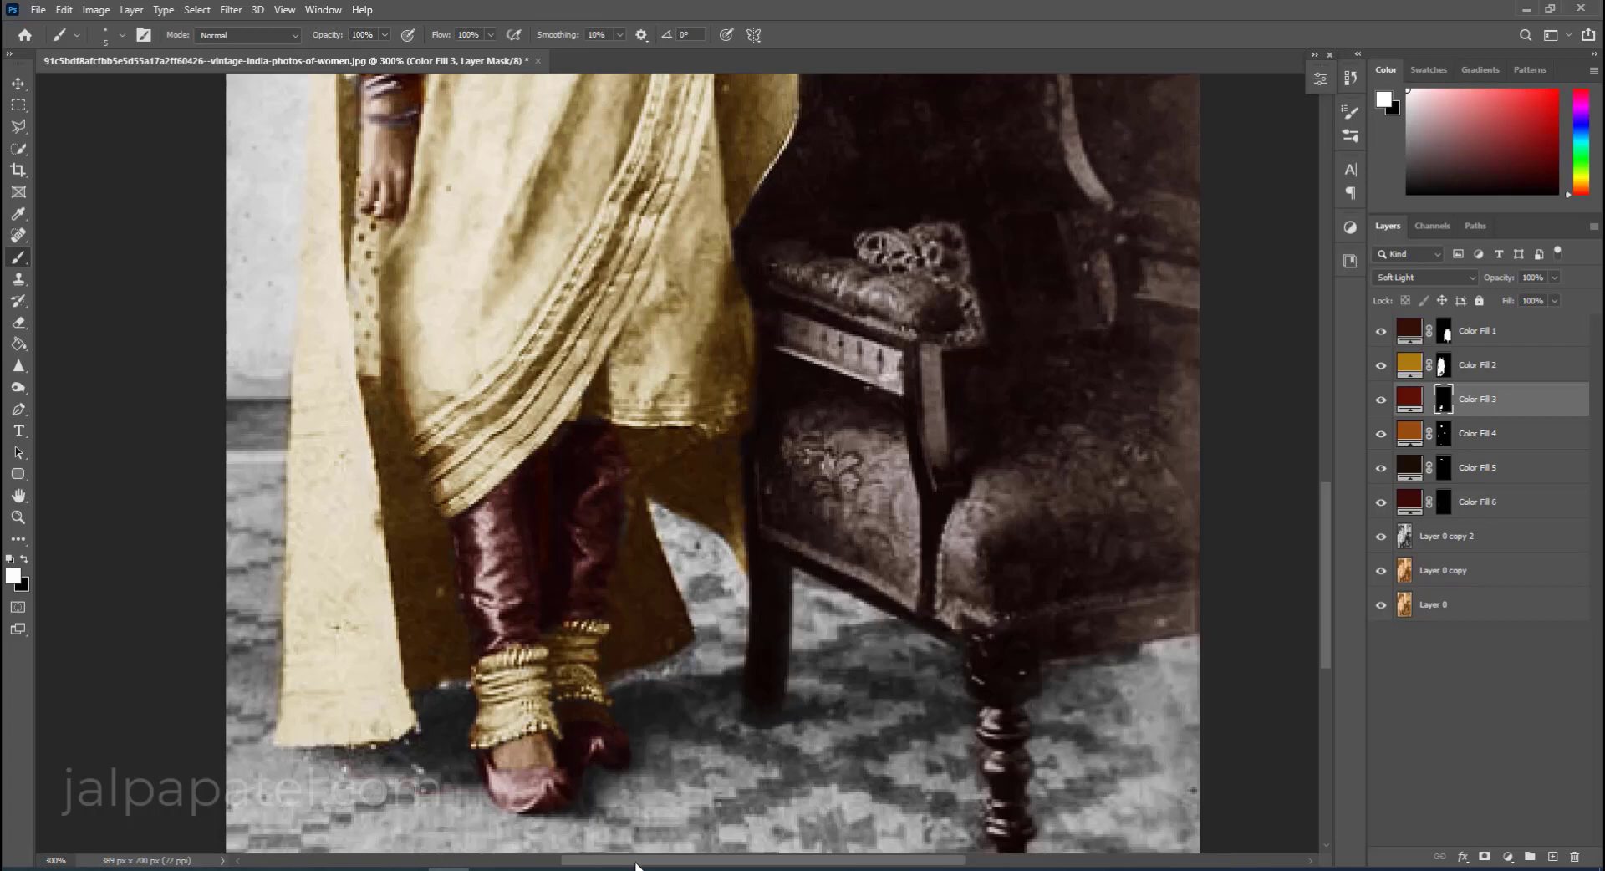
# Quick-select the patterned floor rug on Layer 0 copy 2.
pyautogui.hotkey('ctrl', '-')
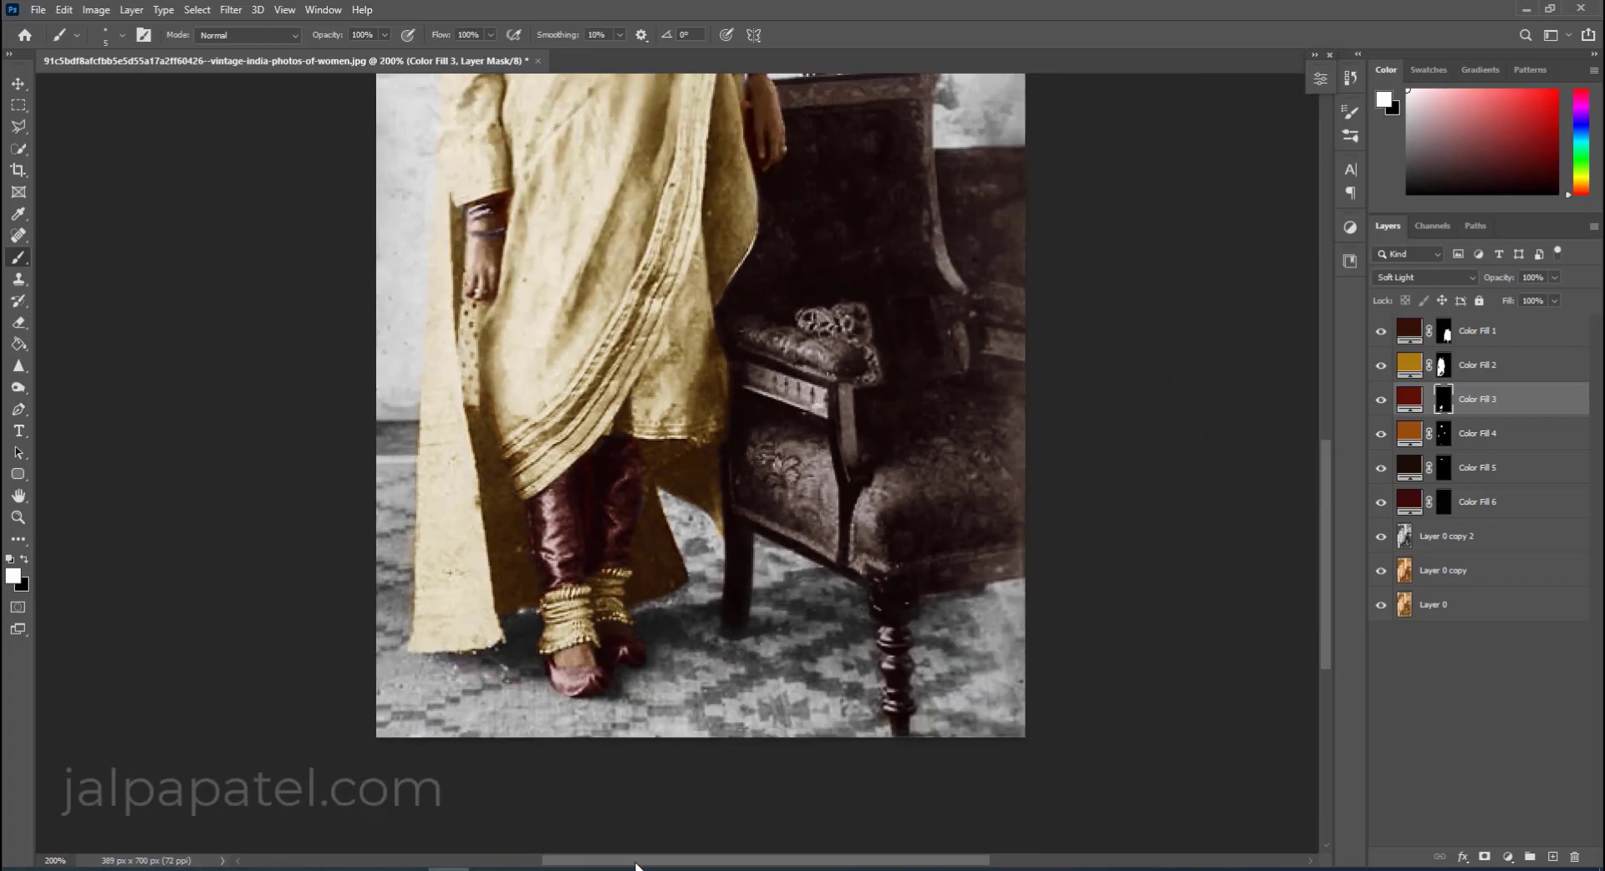
pyautogui.press('w')
pyautogui.click(1496, 536)
pyautogui.moveTo(802, 682); pyautogui.dragTo(683, 670)
pyautogui.moveTo(541, 764); pyautogui.dragTo(548, 728)
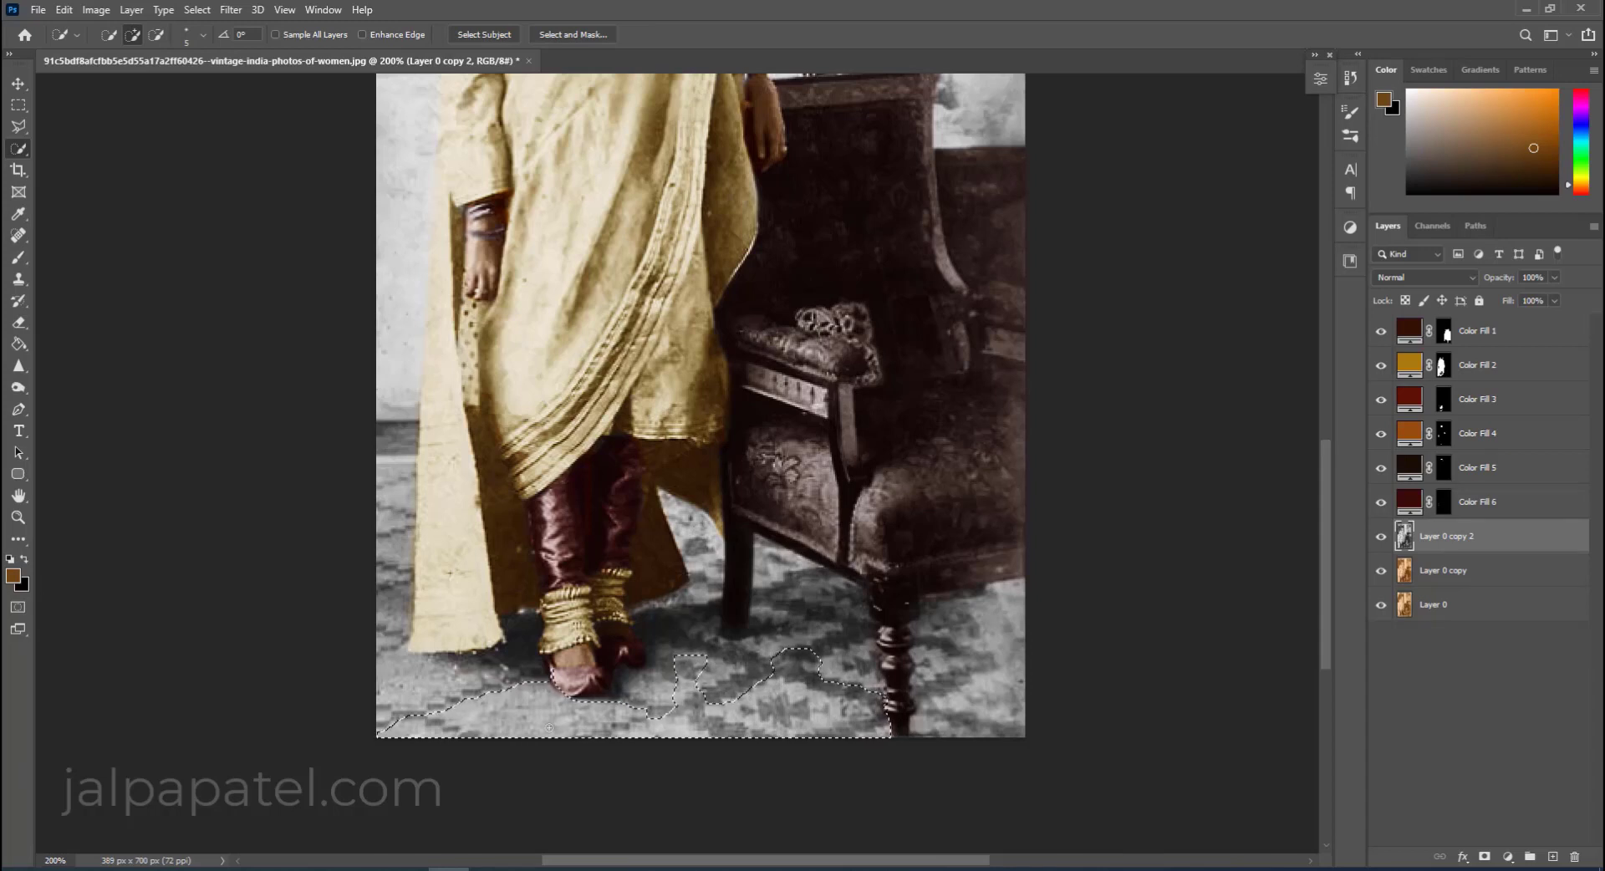
# Add a Soft Light Solid Color fill over the floor in dark blue (042538).
pyautogui.click(1508, 857)
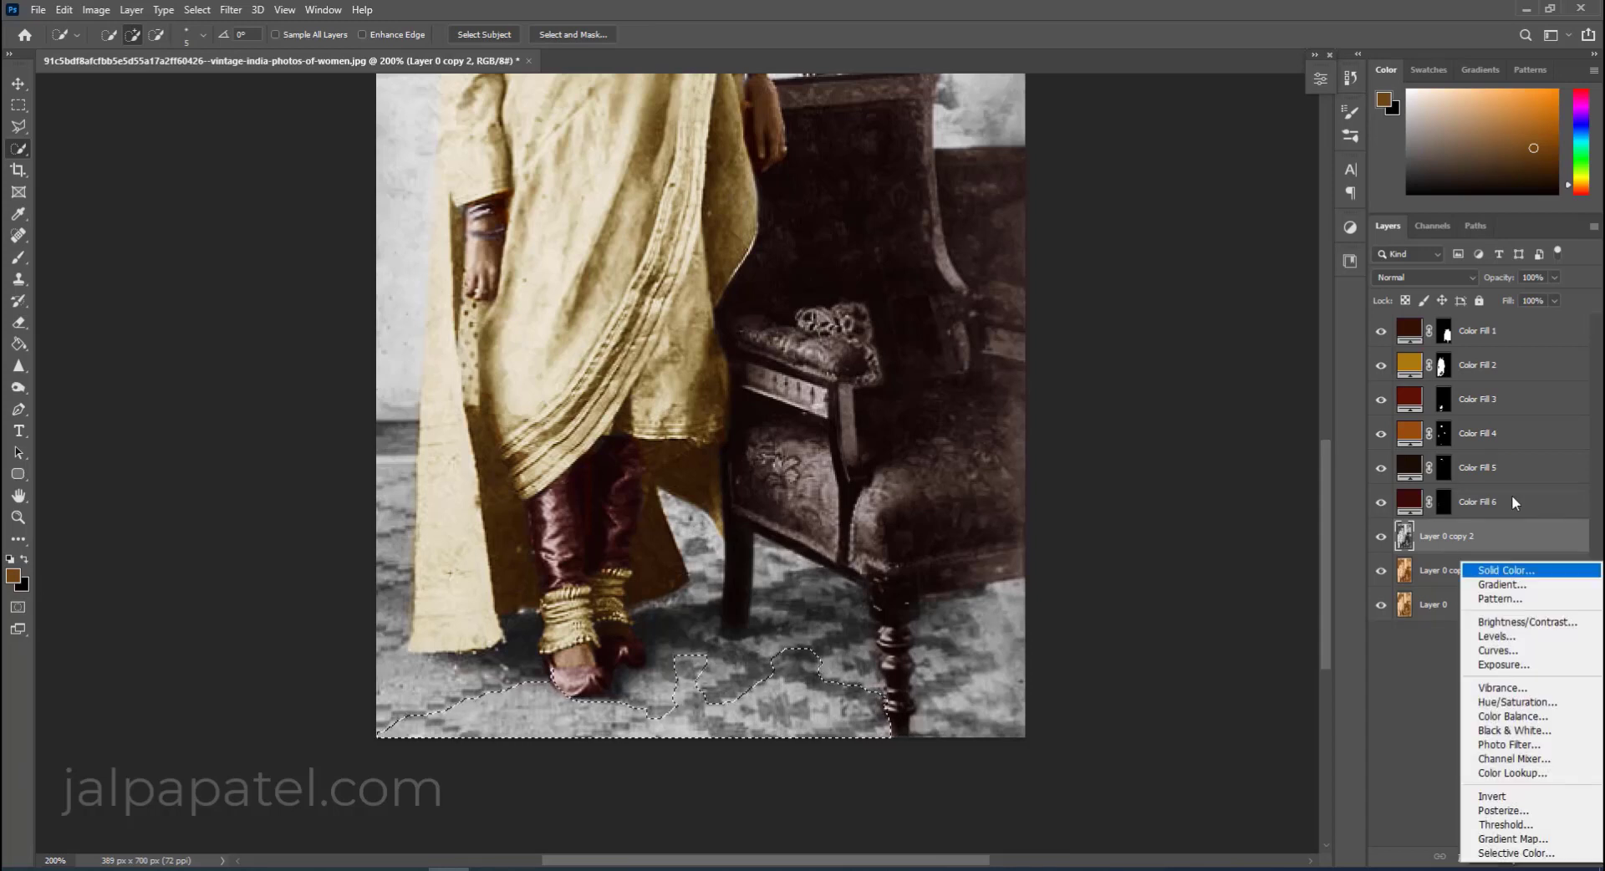
pyautogui.click(1509, 567)
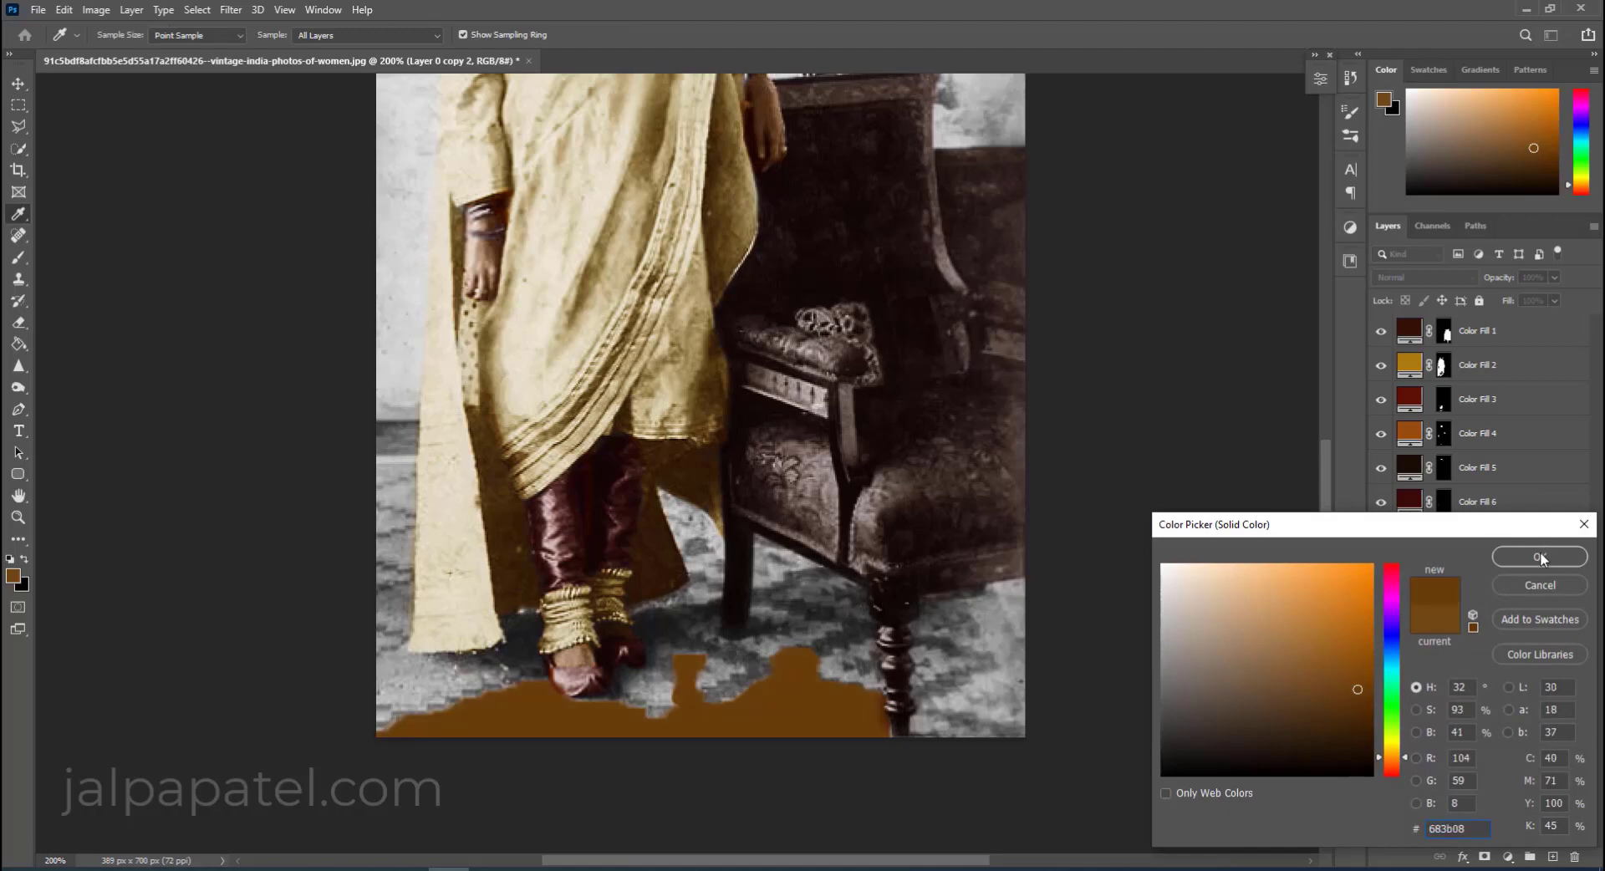
pyautogui.click(1540, 556)
pyautogui.click(1421, 276)
pyautogui.click(1427, 492)
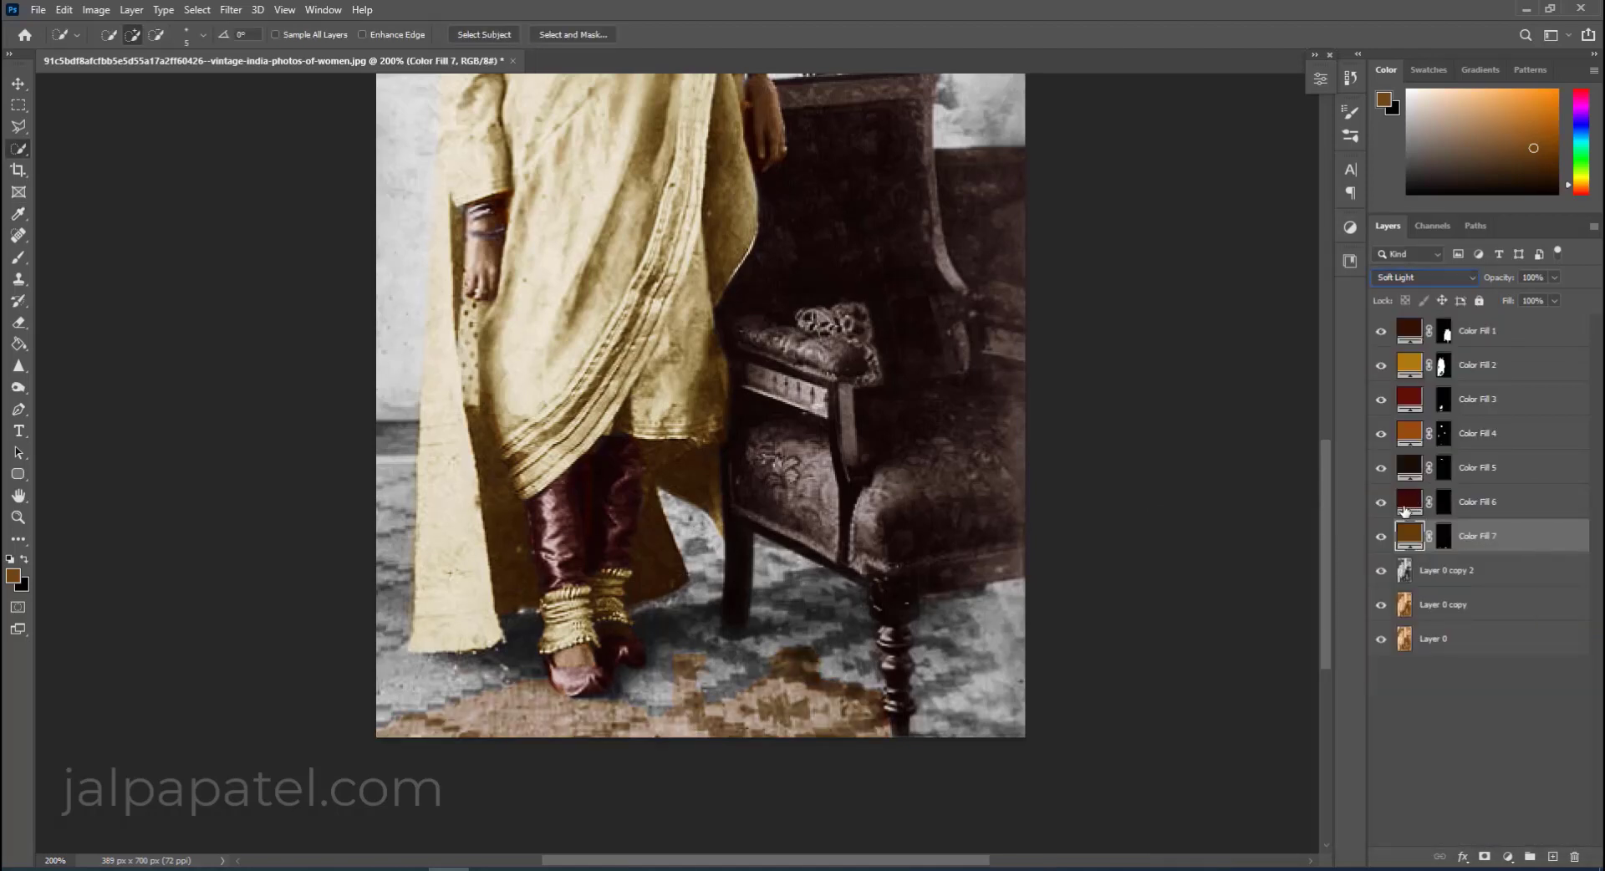
pyautogui.doubleClick(1409, 536)
pyautogui.click(1359, 595)
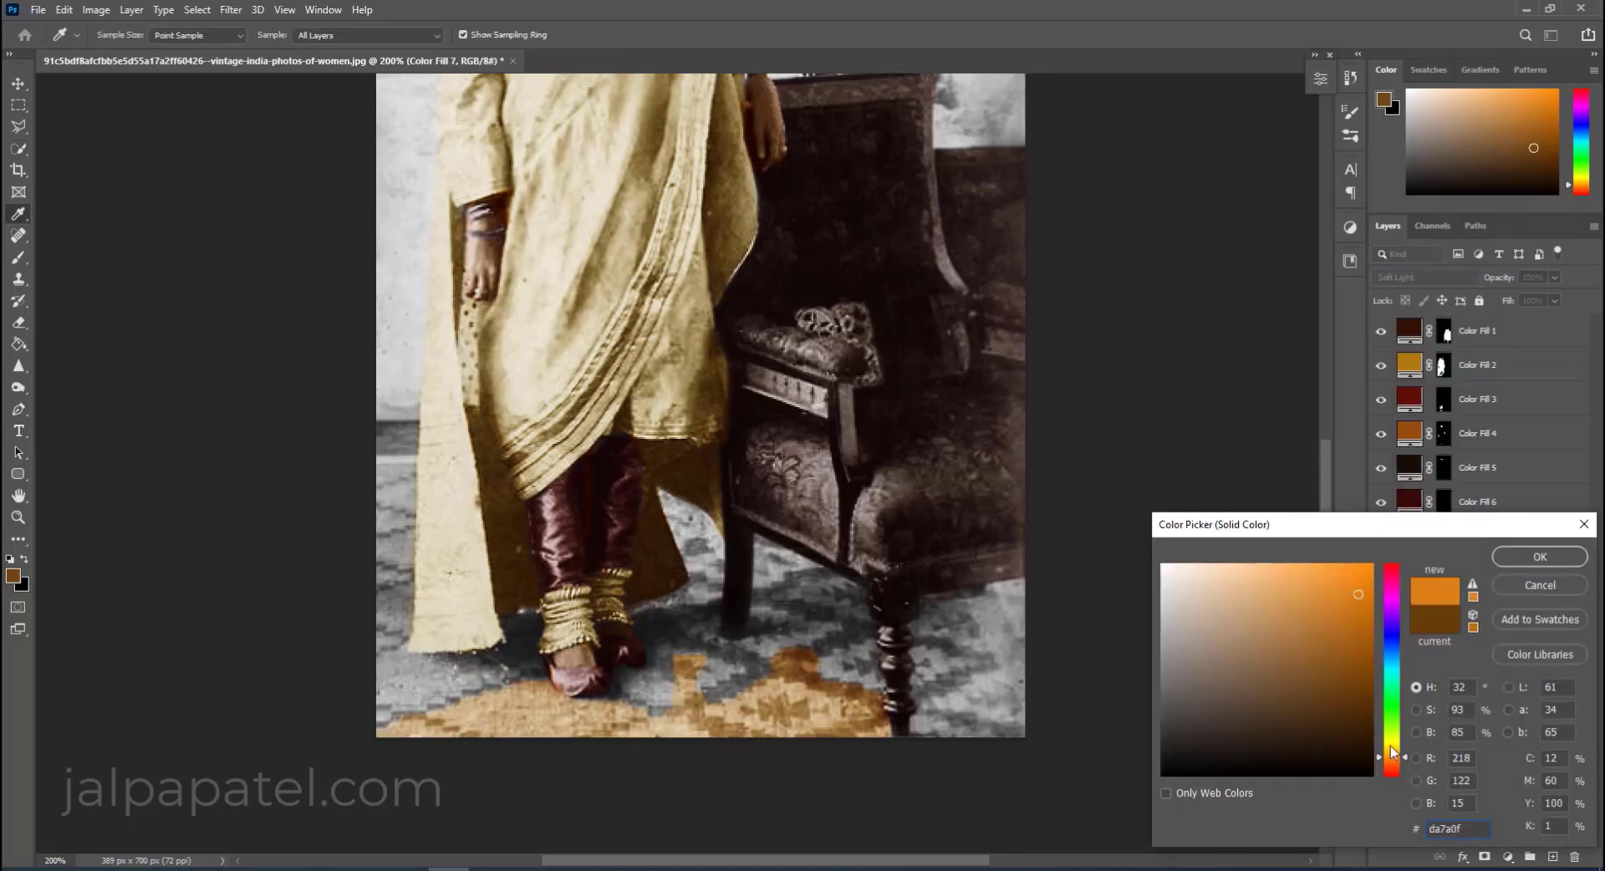
pyautogui.moveTo(1392, 751); pyautogui.dragTo(1399, 770)
pyautogui.click(1356, 684)
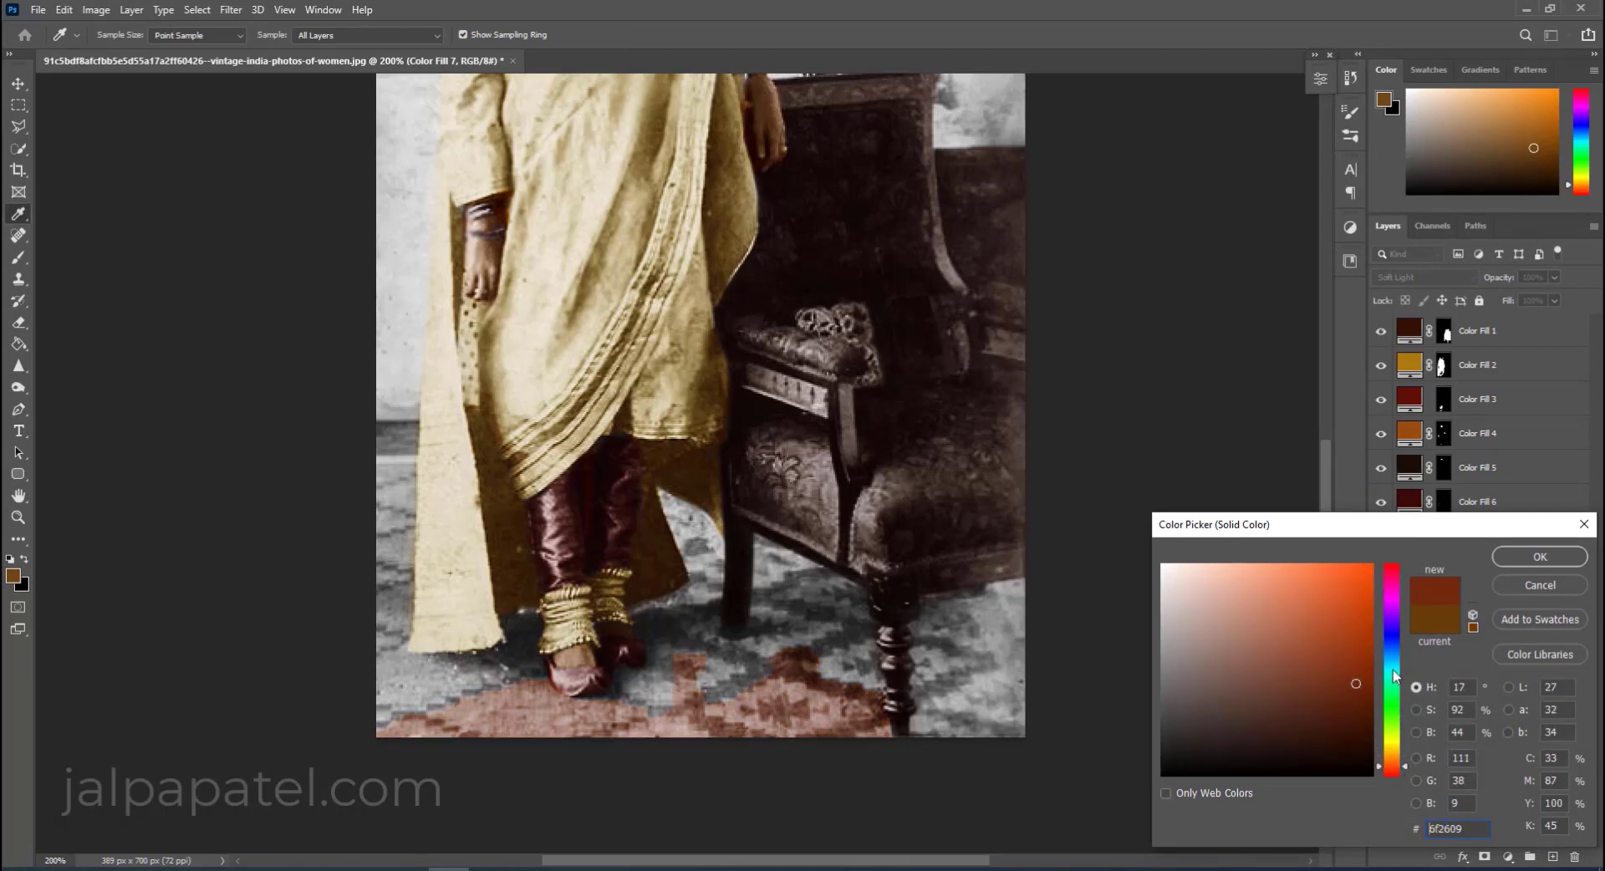
pyautogui.moveTo(1393, 669); pyautogui.dragTo(1393, 657)
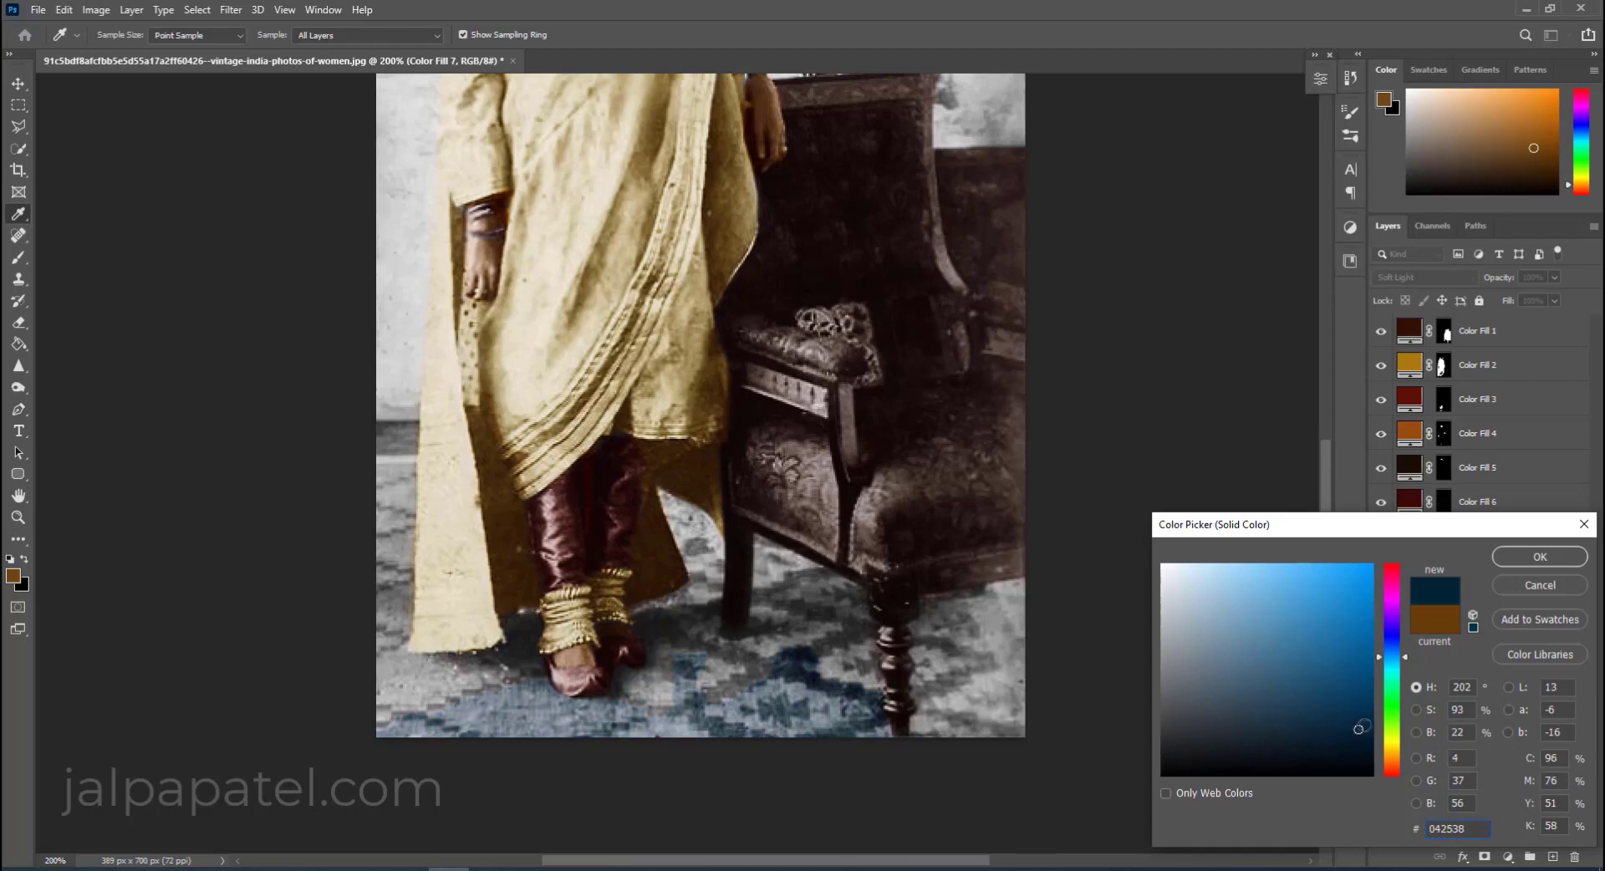
pyautogui.click(1540, 557)
# Paint the Color Fill 7 mask to spread blue across the rug and around the chair legs.
pyautogui.click(1444, 536)
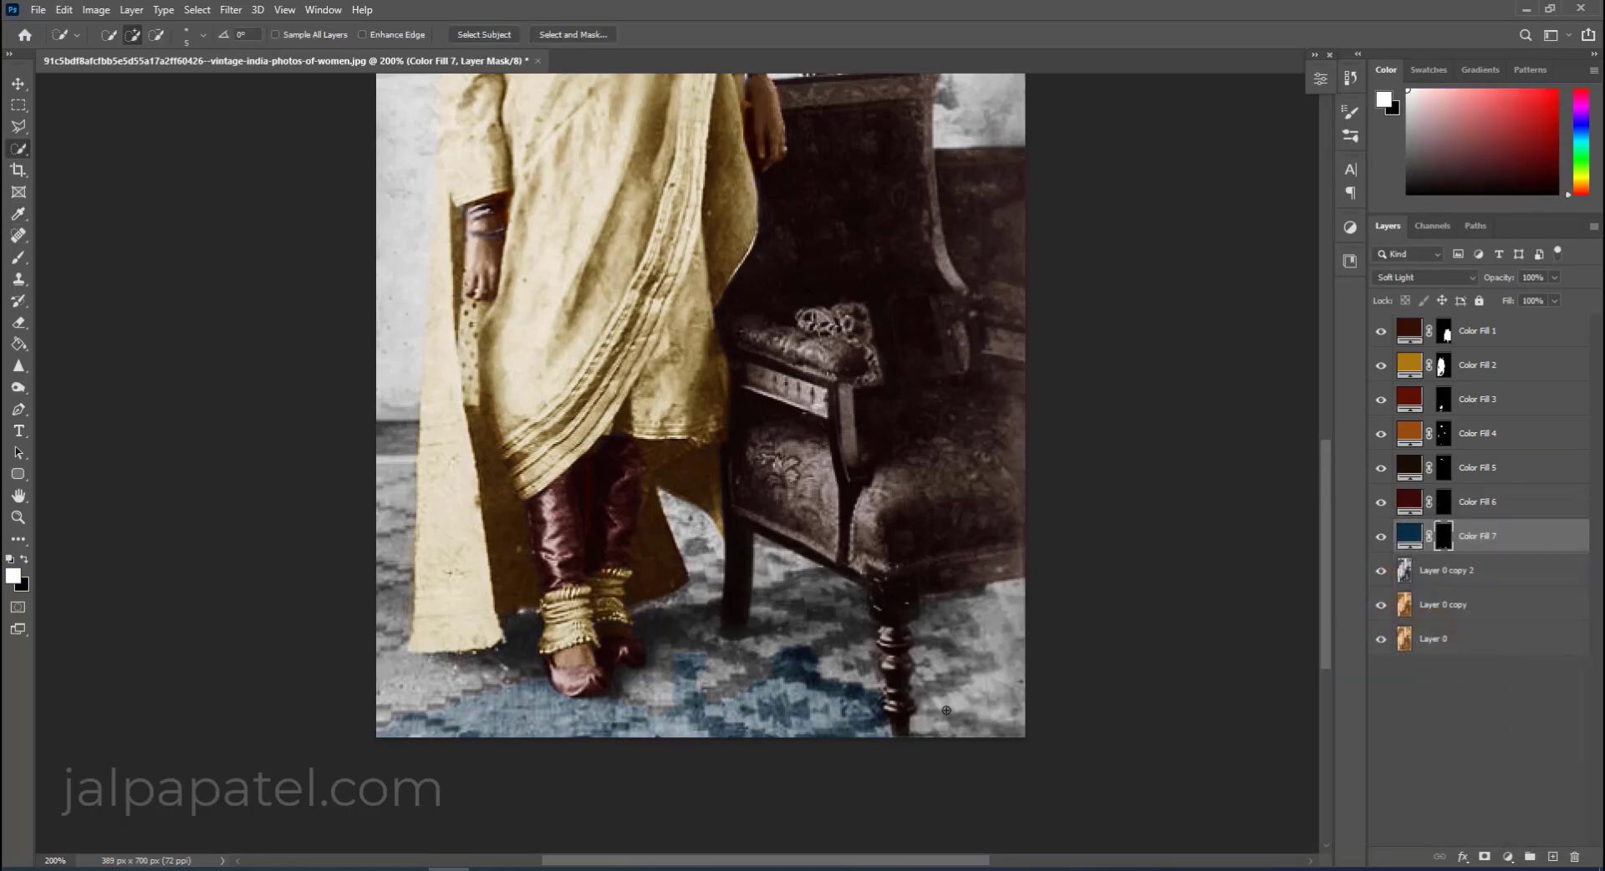
pyautogui.press('b')
pyautogui.press(']')
pyautogui.moveTo(937, 723)
pyautogui.mouseDown()
pyautogui.moveTo(972, 639)
pyautogui.moveTo(994, 702)
pyautogui.mouseUp()
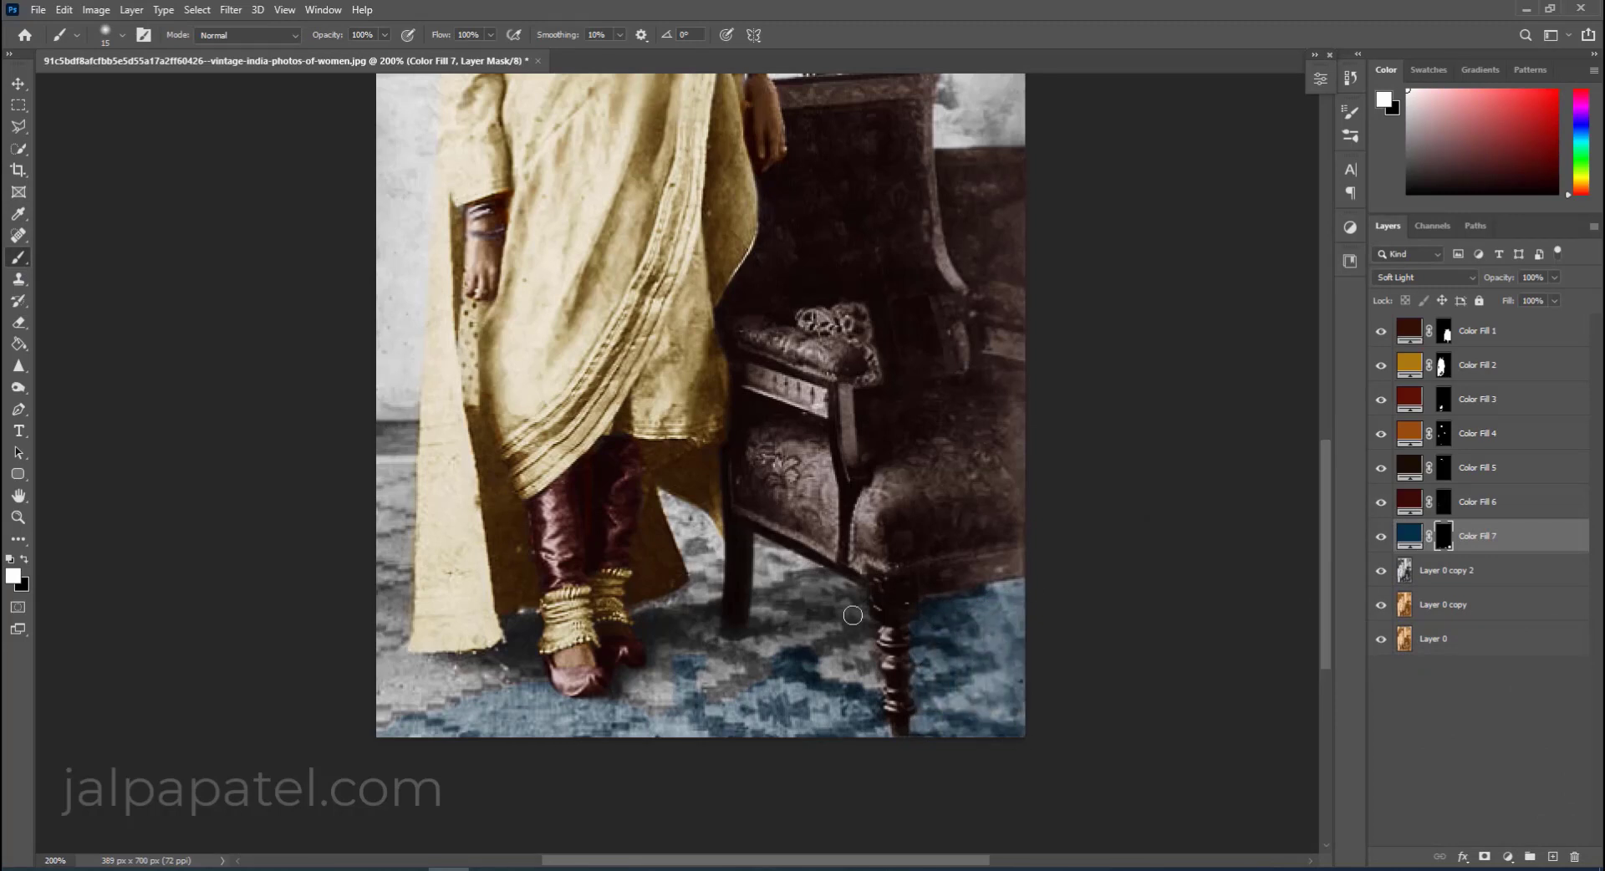
pyautogui.press('[')
pyautogui.press('[')
pyautogui.press('[')
pyautogui.moveTo(758, 540)
pyautogui.mouseDown()
pyautogui.moveTo(717, 670)
pyautogui.moveTo(735, 650)
pyautogui.moveTo(702, 540)
pyautogui.mouseUp()
pyautogui.press(']')
pyautogui.press('[')
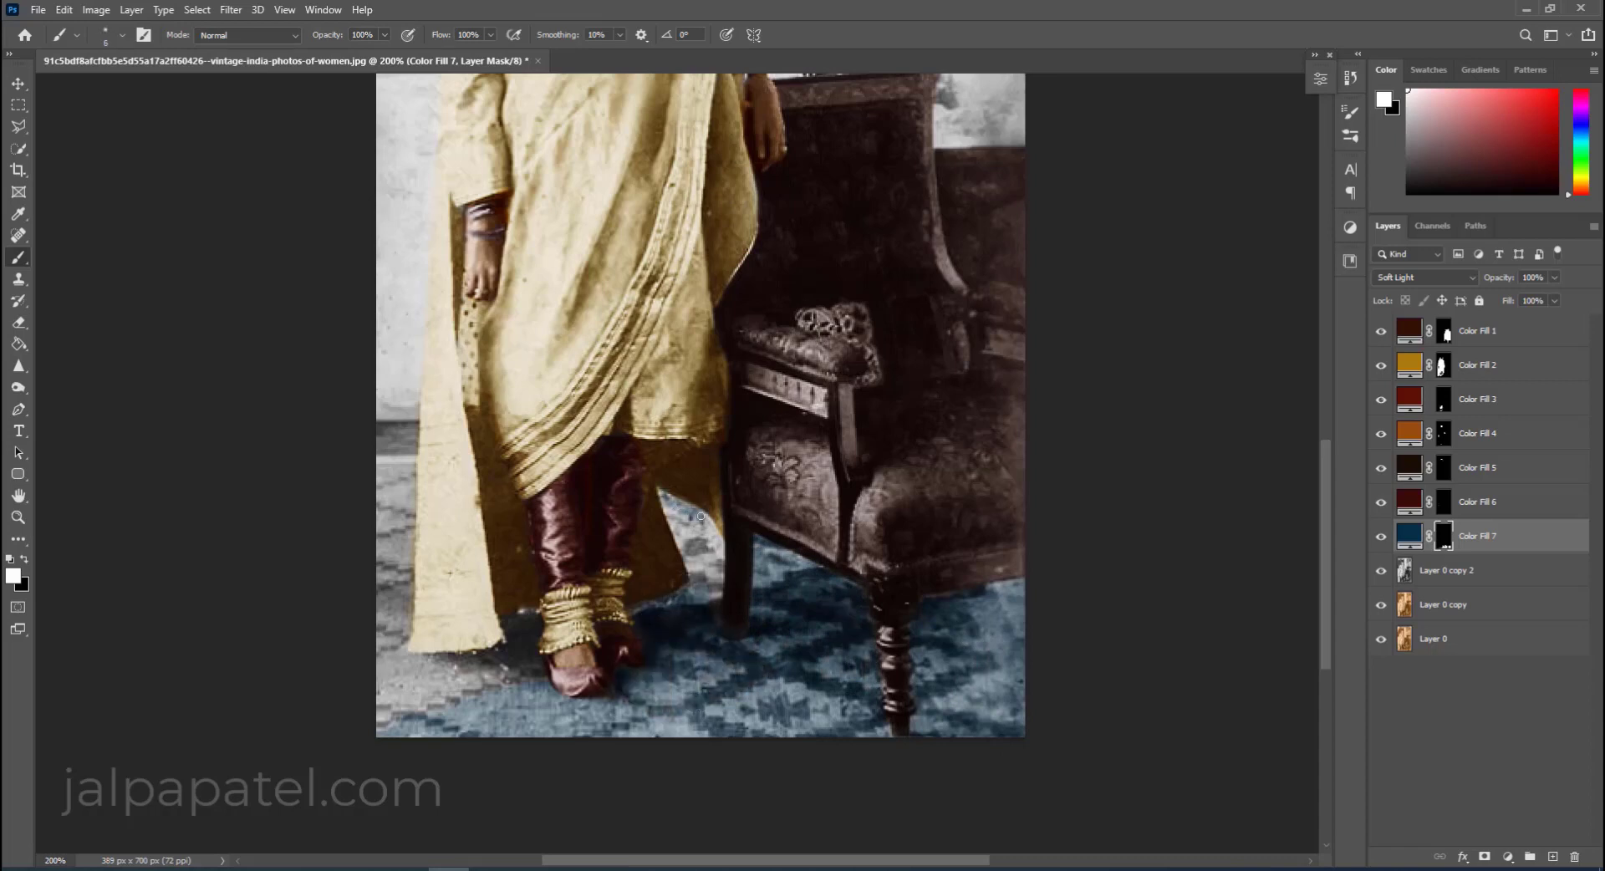
# Paint more blue onto the rug along its left edge.
pyautogui.scroll(1, 702, 540)
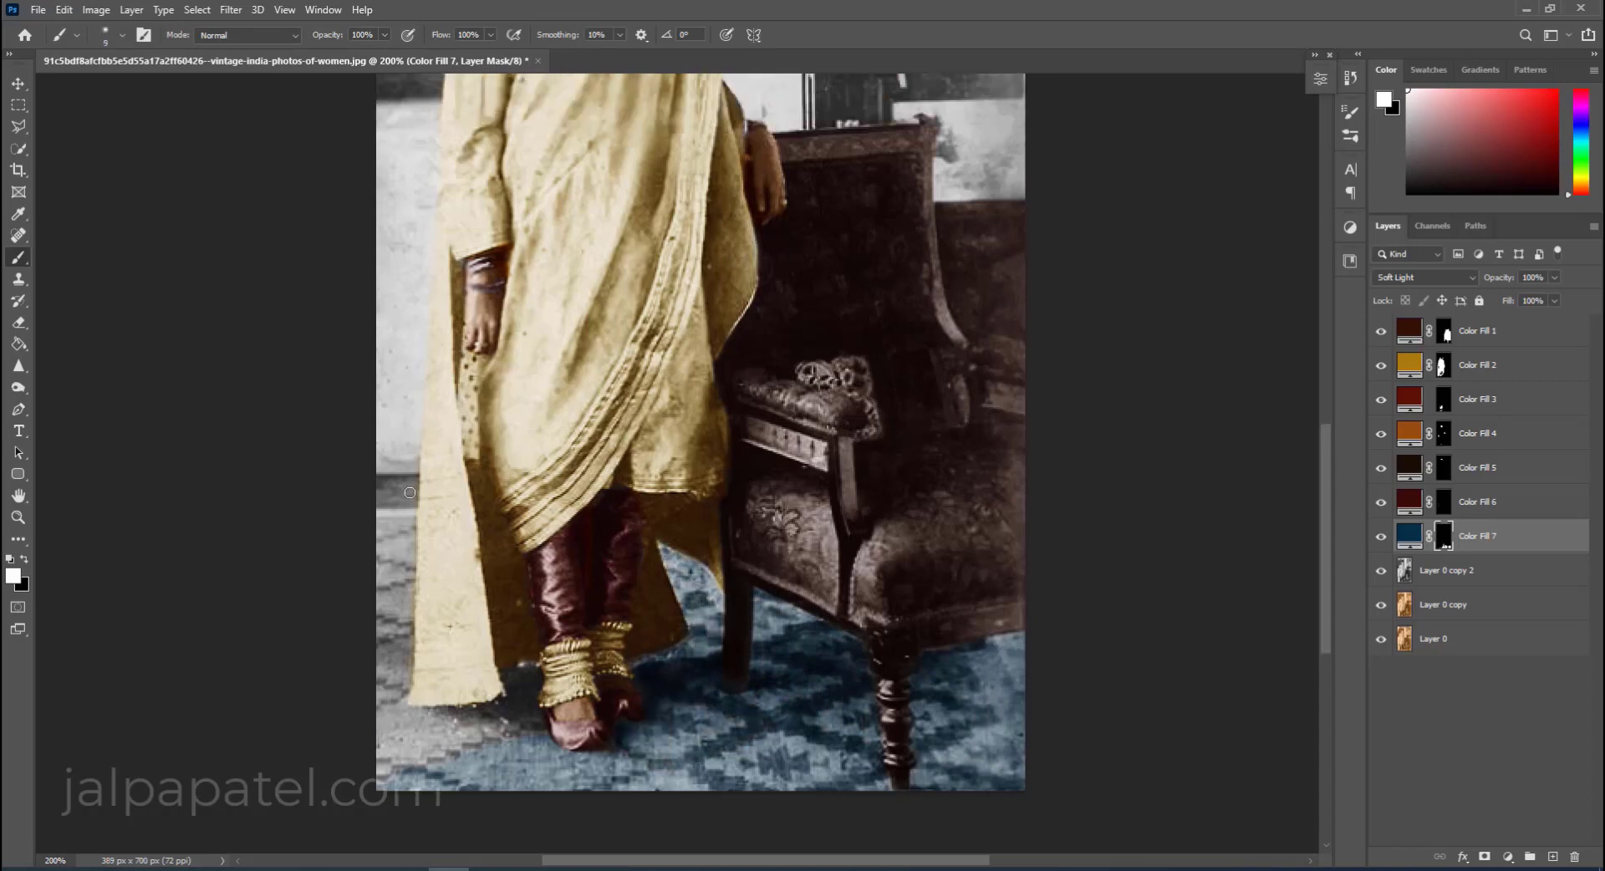
pyautogui.moveTo(406, 523)
pyautogui.mouseDown()
pyautogui.moveTo(392, 775)
pyautogui.moveTo(648, 763)
pyautogui.mouseUp()
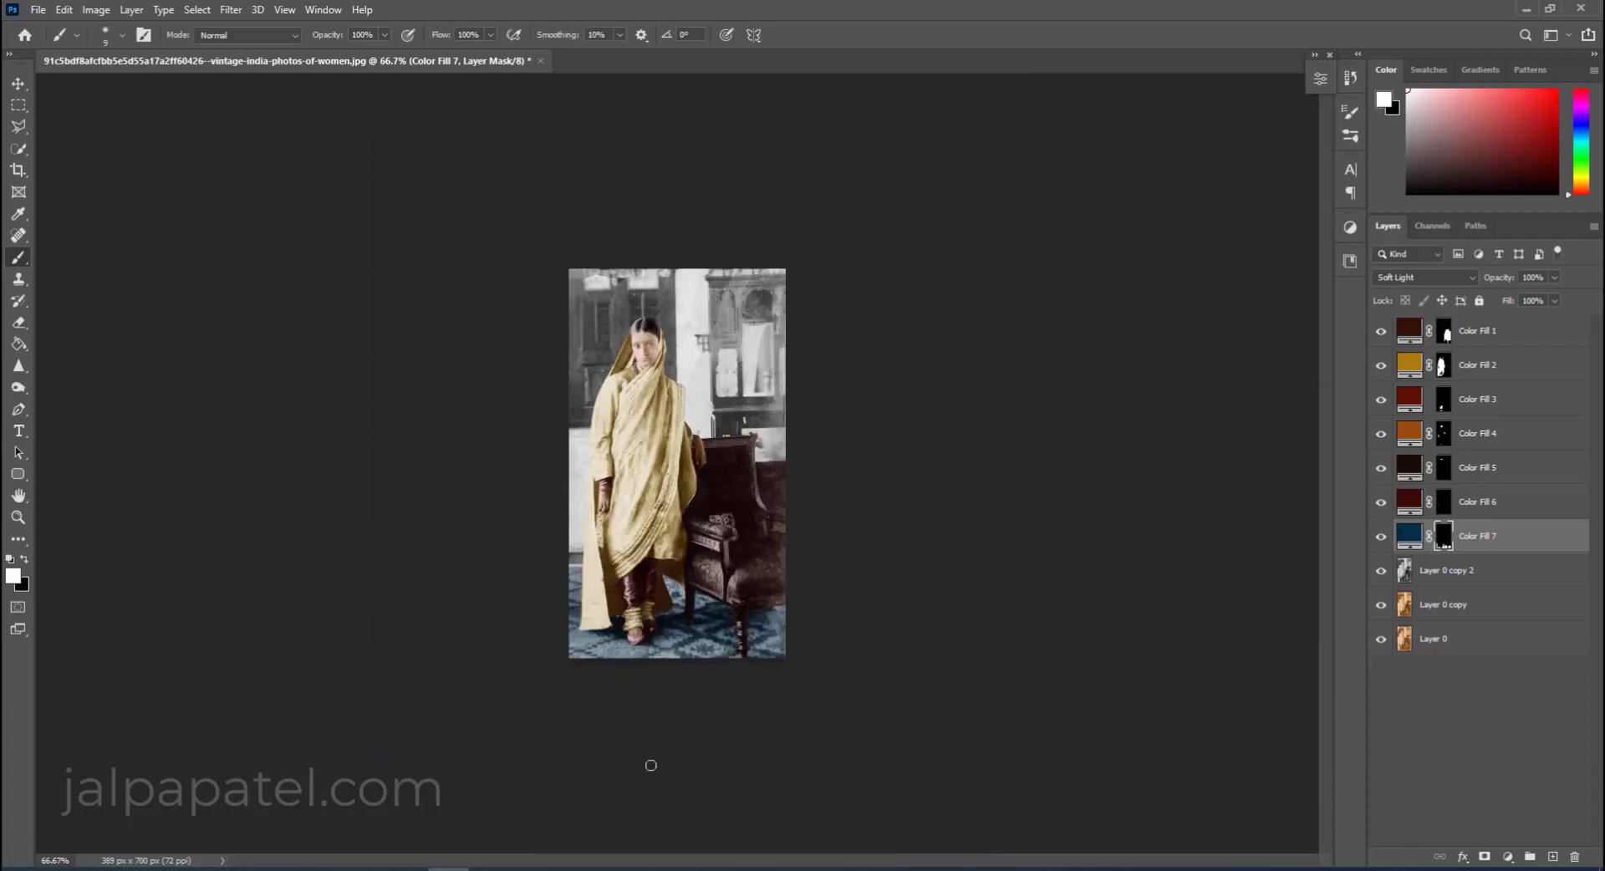
pyautogui.scroll(8, 632, 591)
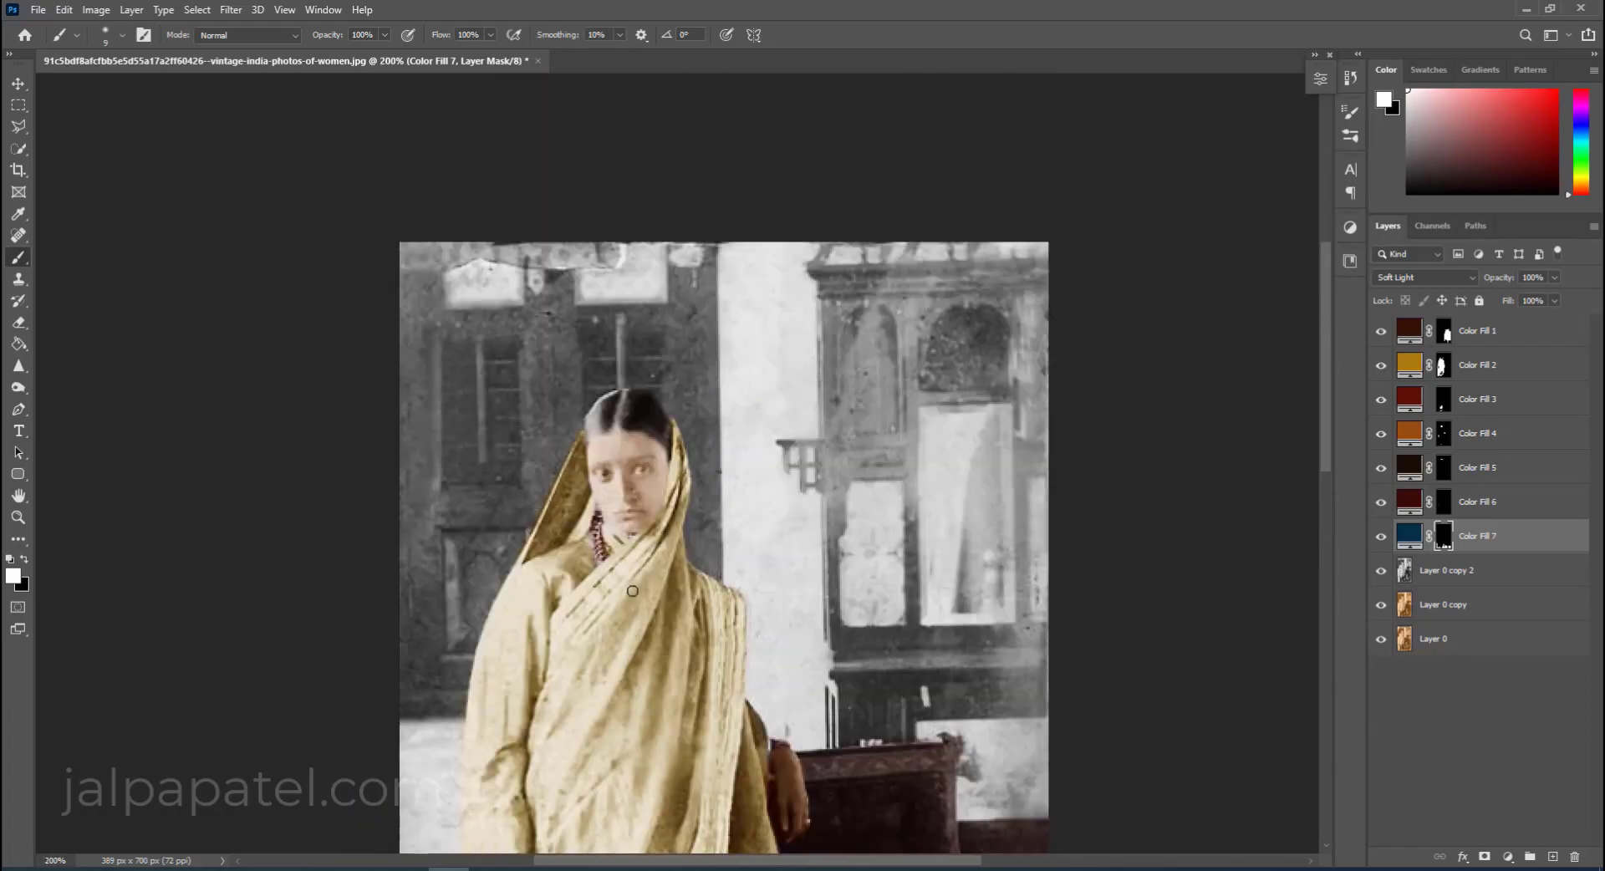
# Quick-select the background around the woman on Layer 0 copy 2.
pyautogui.click(18, 149)
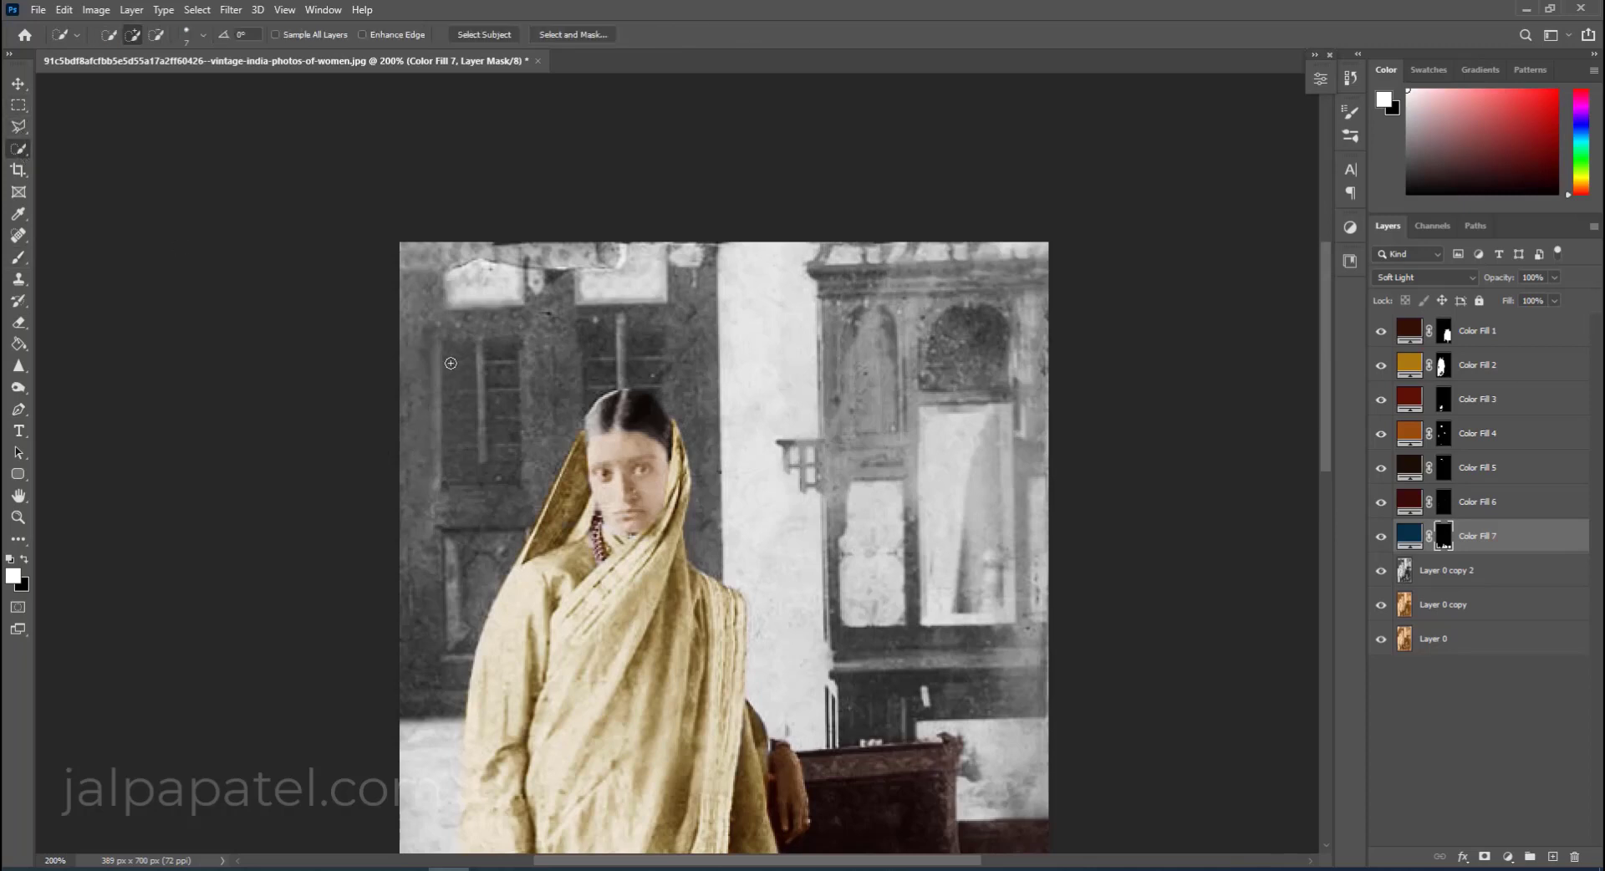
pyautogui.moveTo(468, 452)
pyautogui.mouseDown()
pyautogui.moveTo(685, 349)
pyautogui.moveTo(999, 511)
pyautogui.moveTo(1027, 766)
pyautogui.mouseUp()
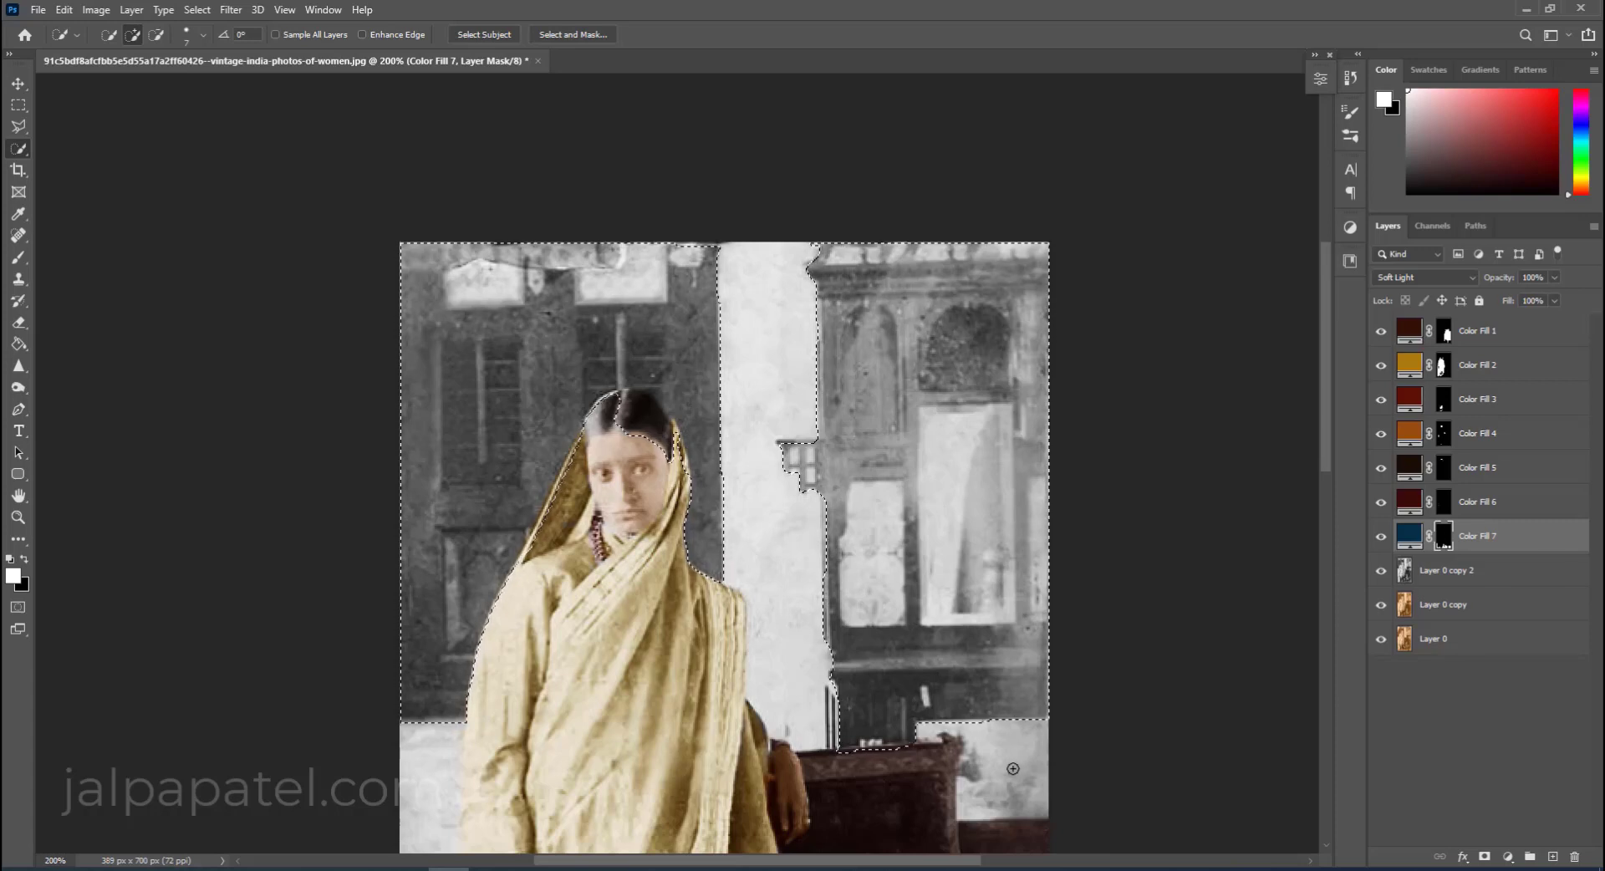
pyautogui.scroll(-2, 1028, 767)
pyautogui.click(1446, 570)
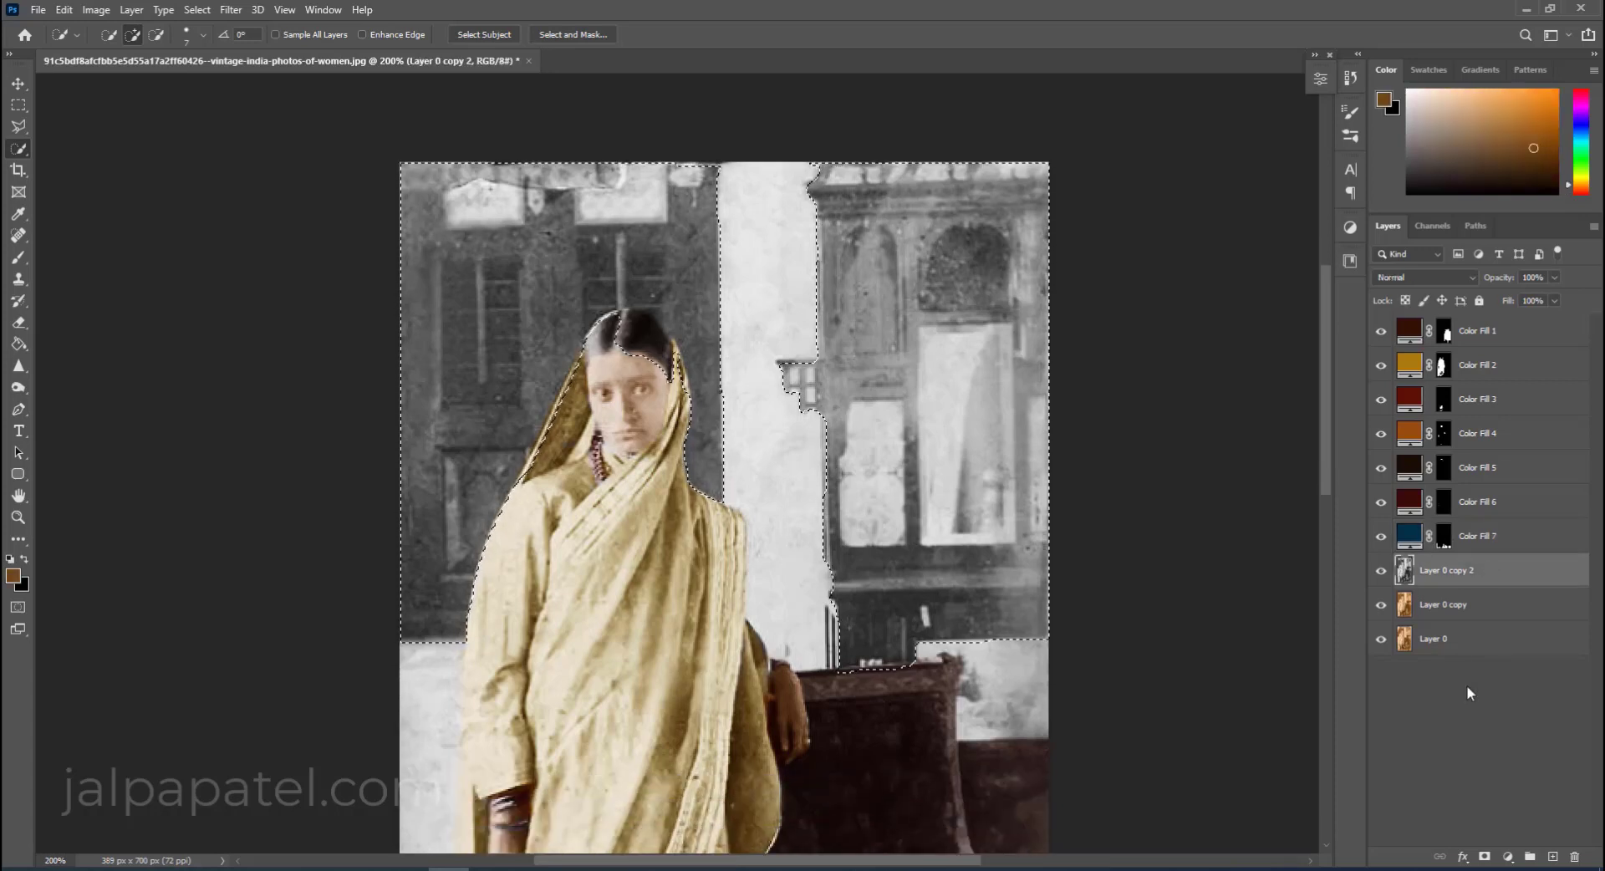
# Add a Solid Color fill layer over the background selection, discarding a stray Gradient fill.
pyautogui.click(1507, 857)
pyautogui.click(1490, 576)
pyautogui.click(1226, 228)
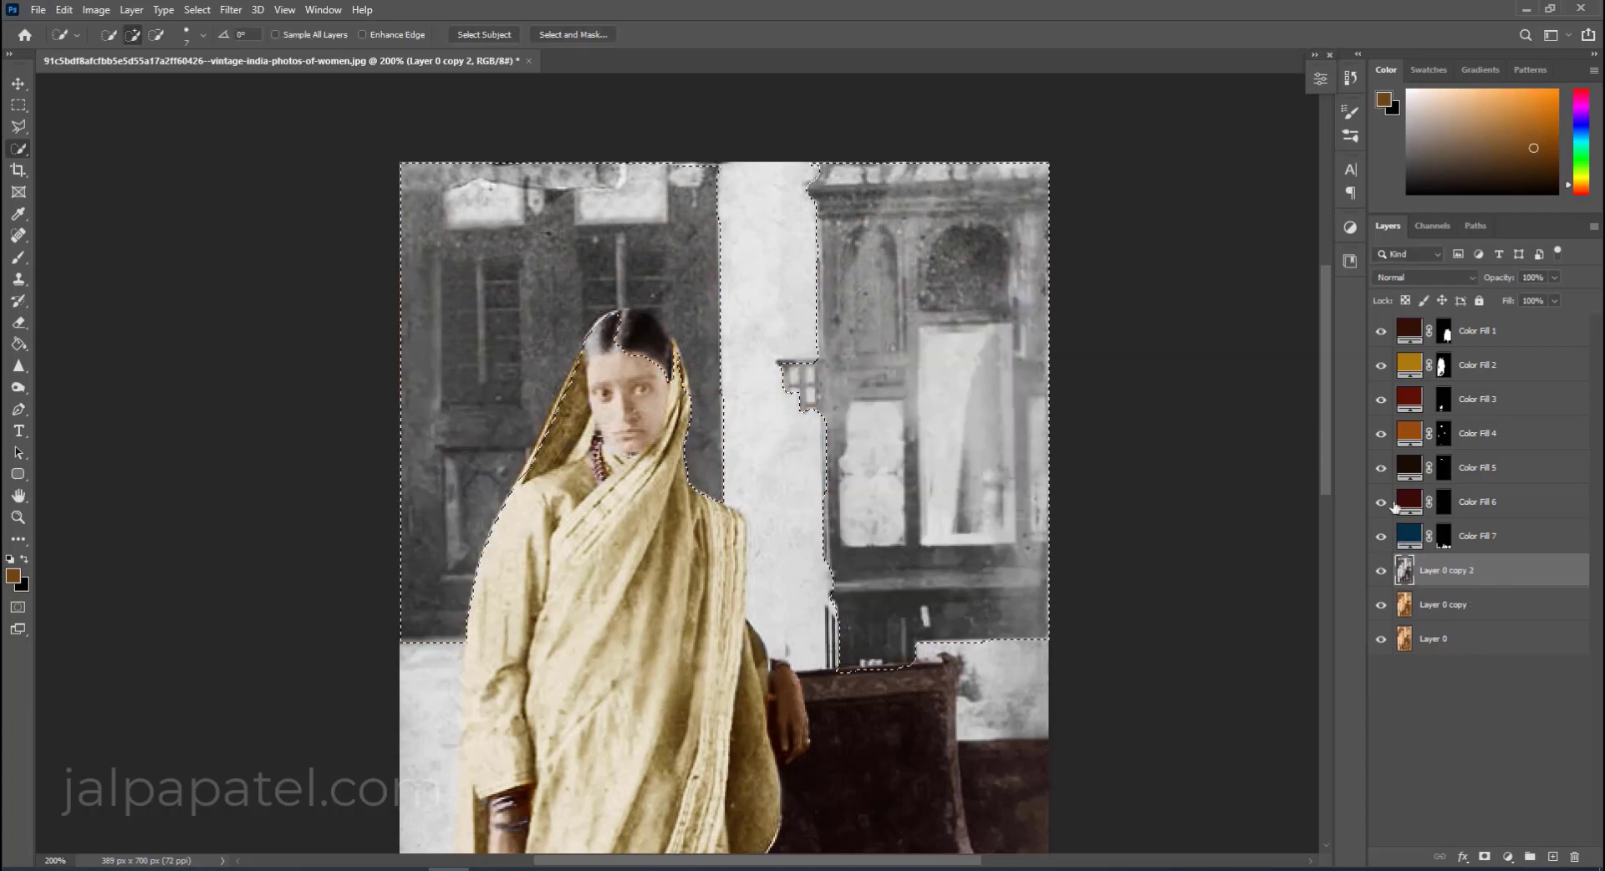
pyautogui.click(1507, 857)
pyautogui.click(1491, 561)
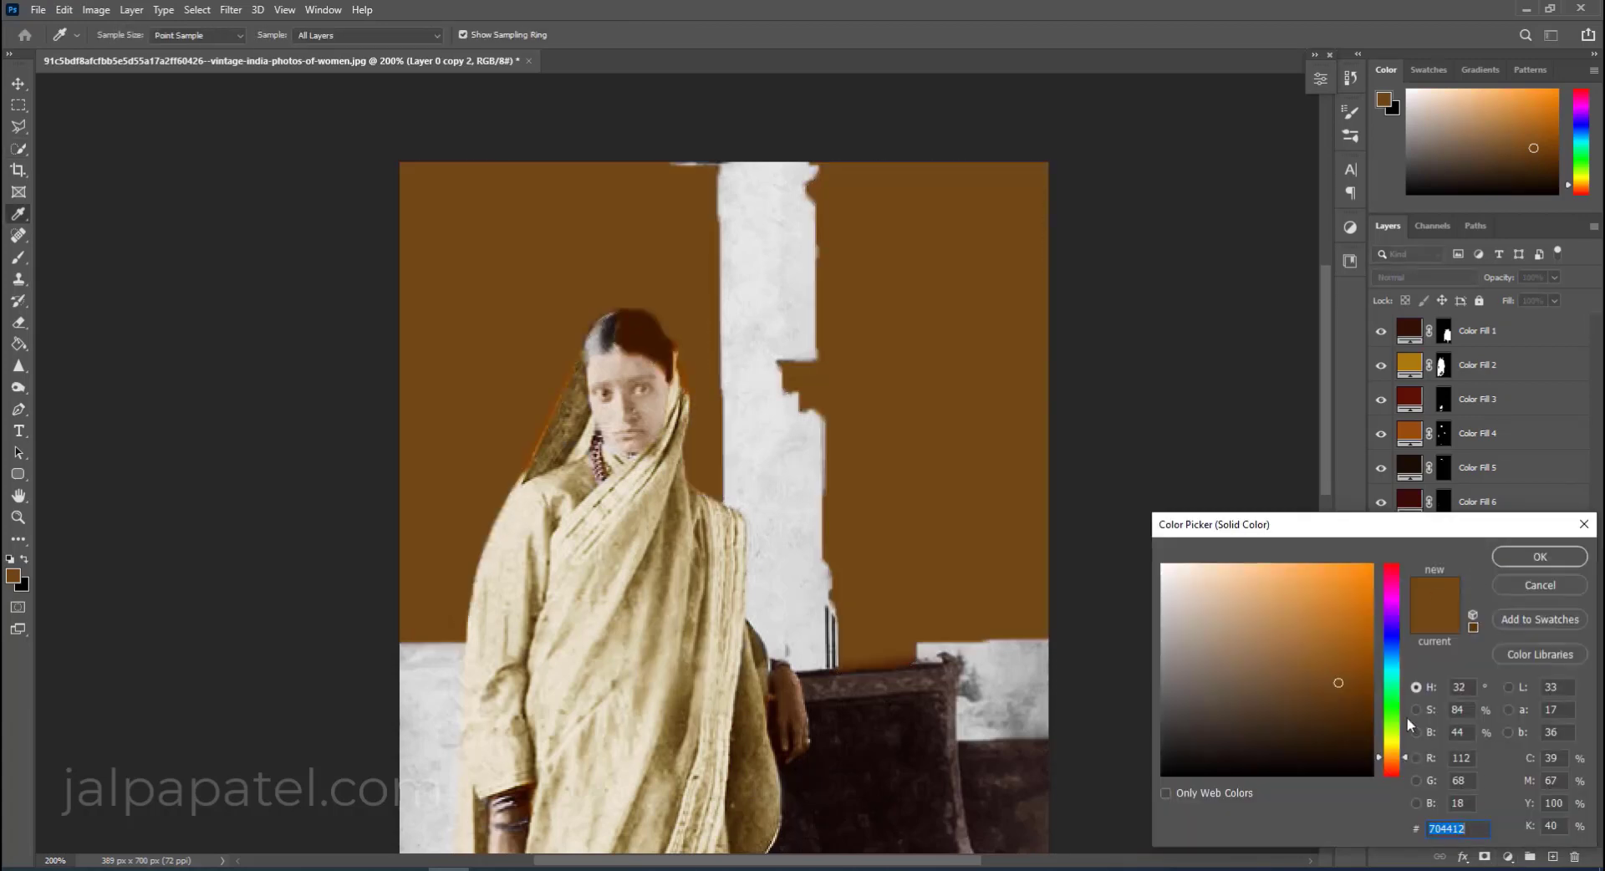
# Give Color Fill 8 a dark brown (4c2e06) in Soft Light blend mode.
pyautogui.click(1394, 776)
pyautogui.moveTo(1357, 711); pyautogui.dragTo(1354, 692)
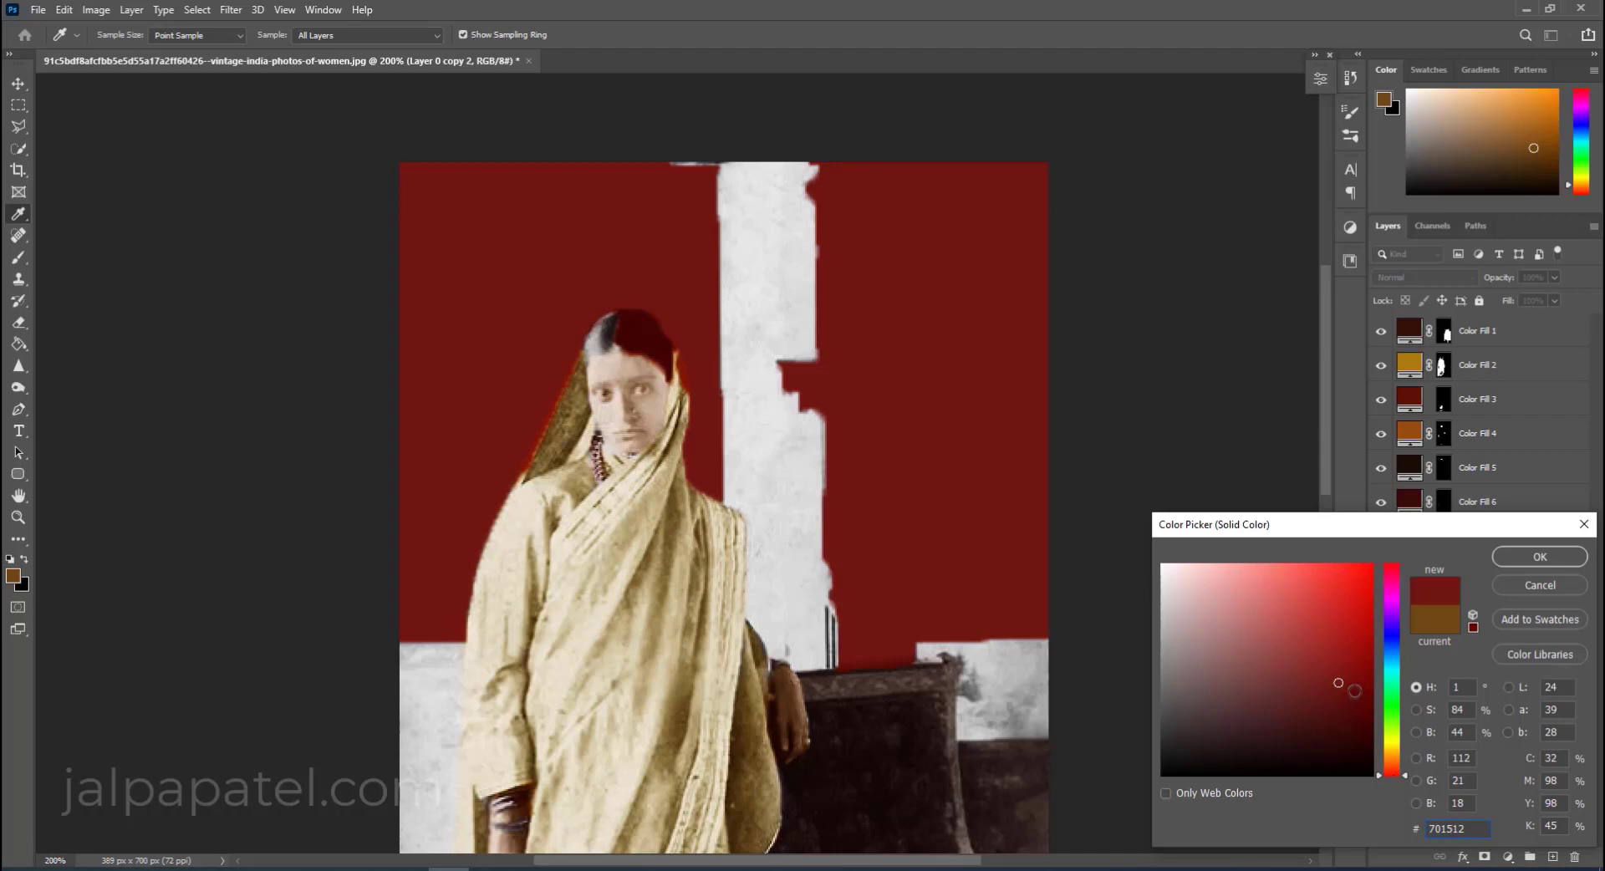
pyautogui.moveTo(1394, 765); pyautogui.dragTo(1394, 756)
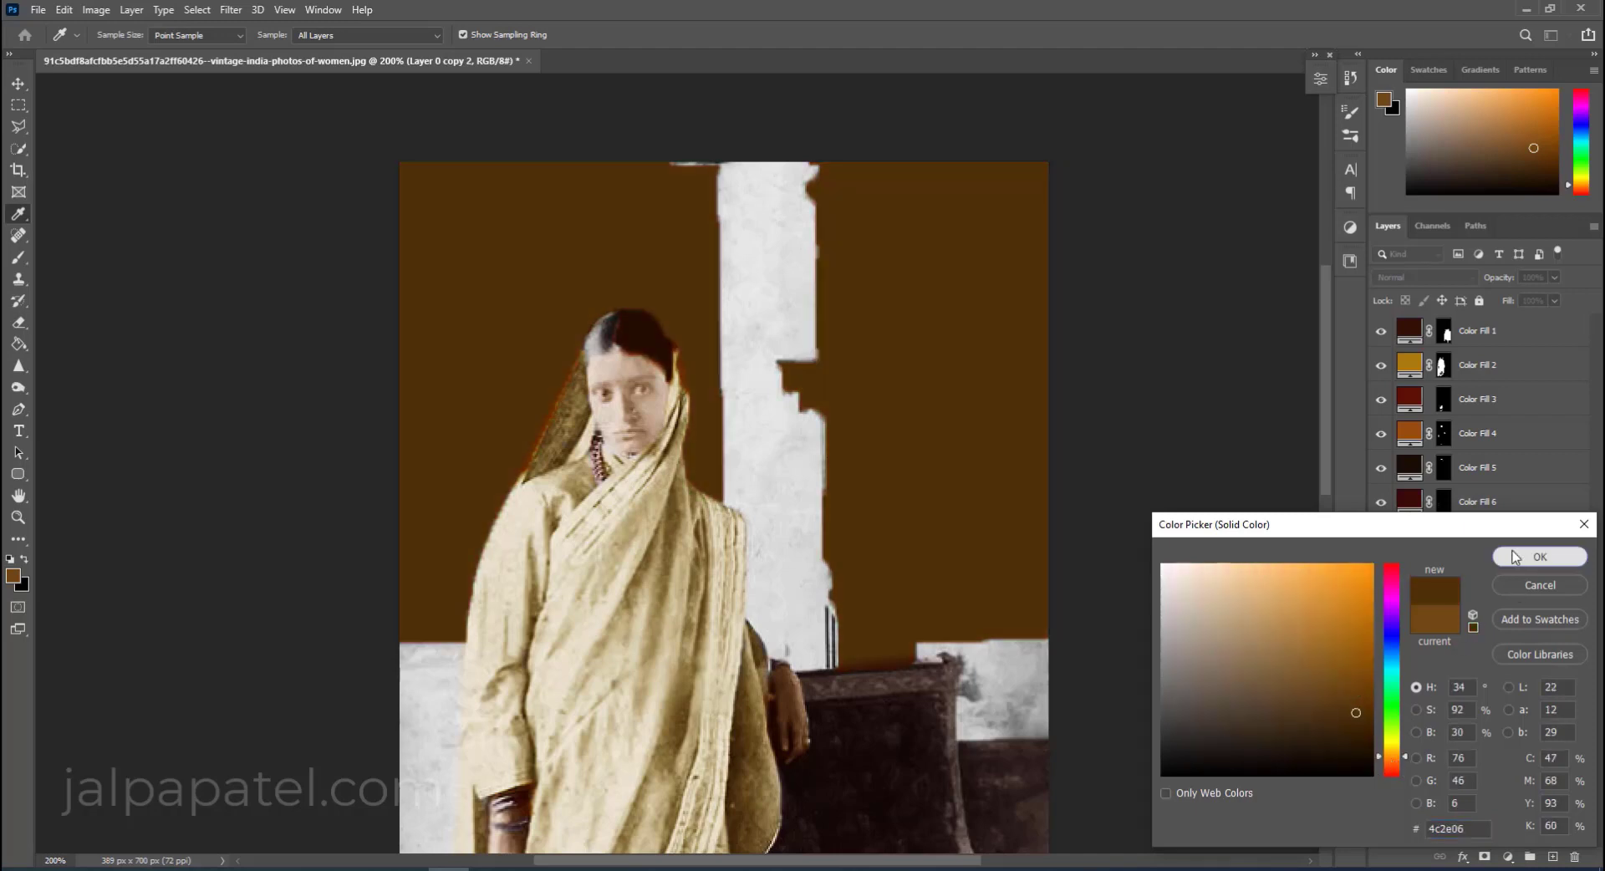
pyautogui.click(1540, 556)
pyautogui.click(1424, 277)
pyautogui.click(1395, 492)
pyautogui.hotkey('ctrl', '-')
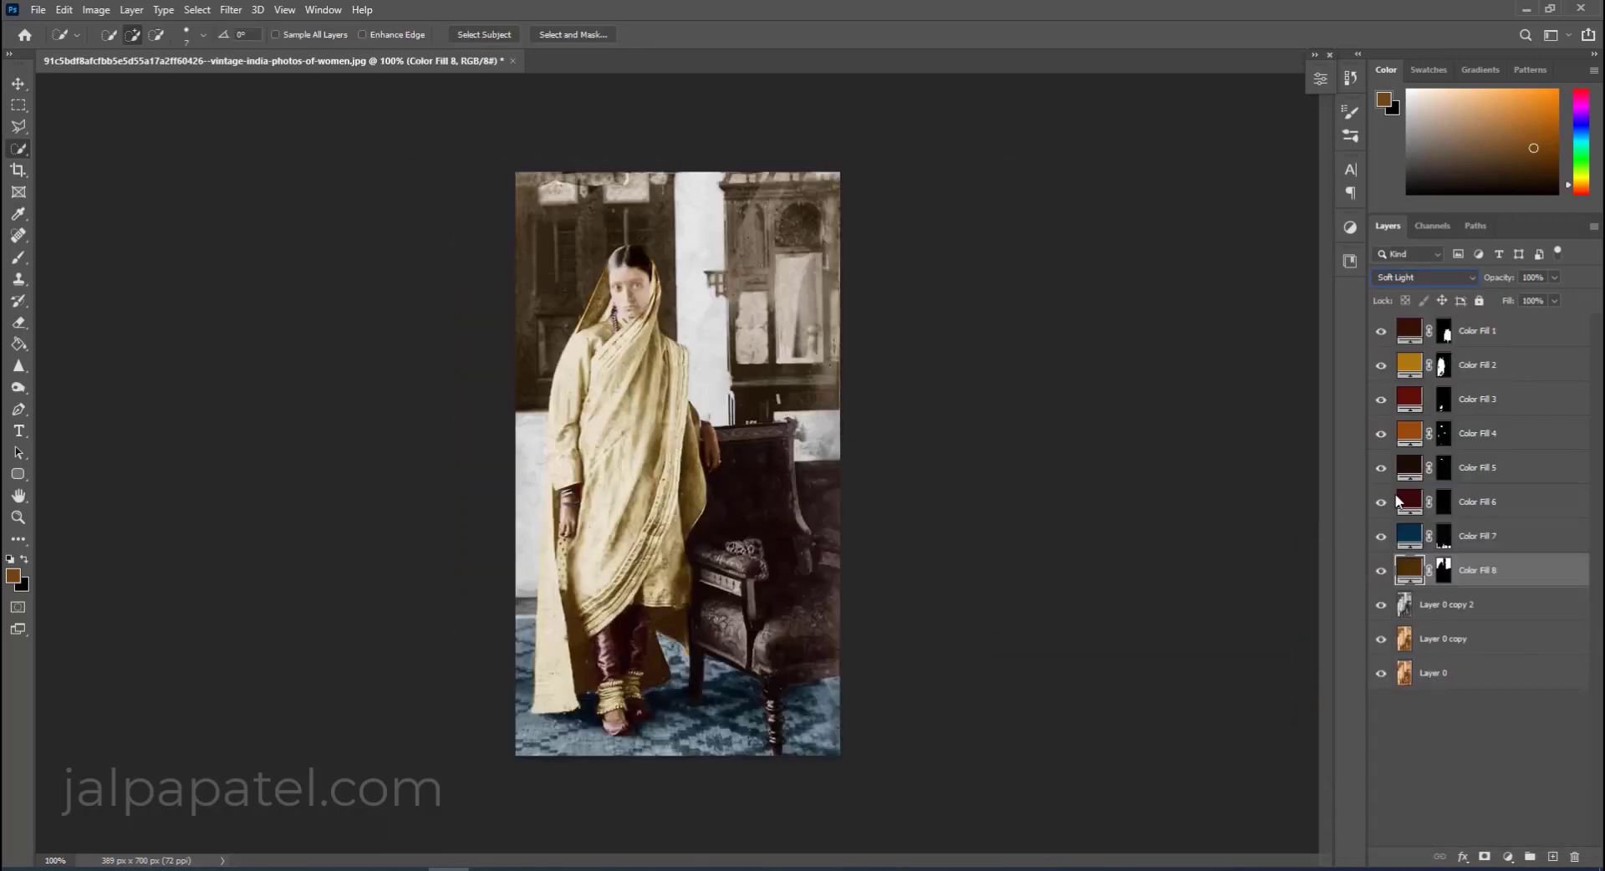
pyautogui.hotkey('ctrl', '-')
# Shift Color Fill 8 to a richer, slightly redder brown.
pyautogui.doubleClick(1409, 570)
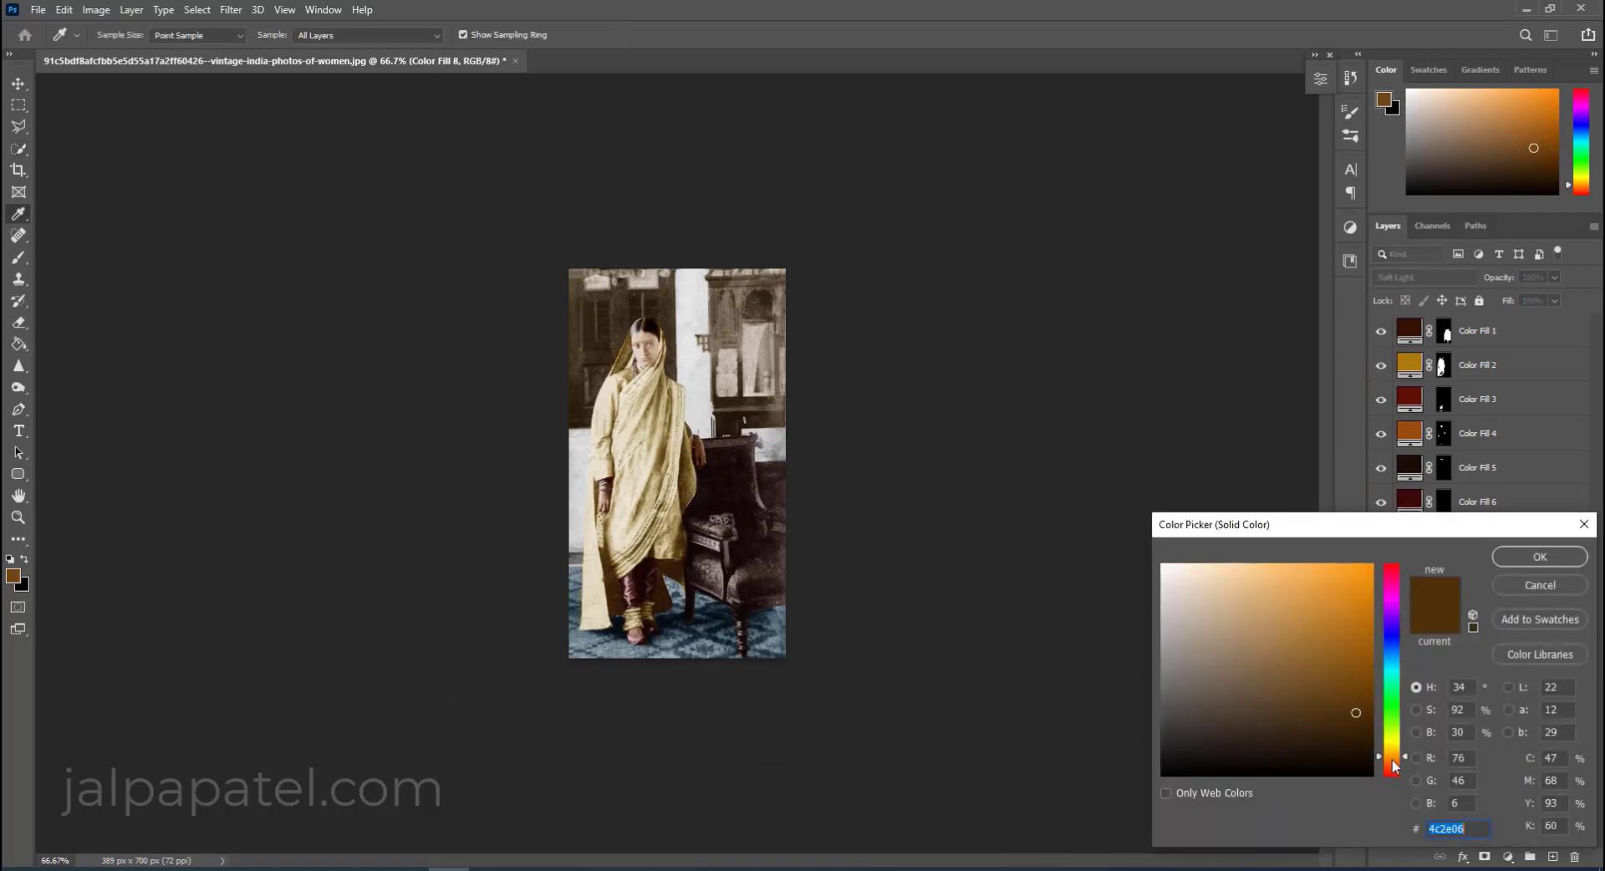
pyautogui.moveTo(1394, 765); pyautogui.dragTo(1395, 768)
pyautogui.moveTo(1362, 706); pyautogui.dragTo(1366, 710)
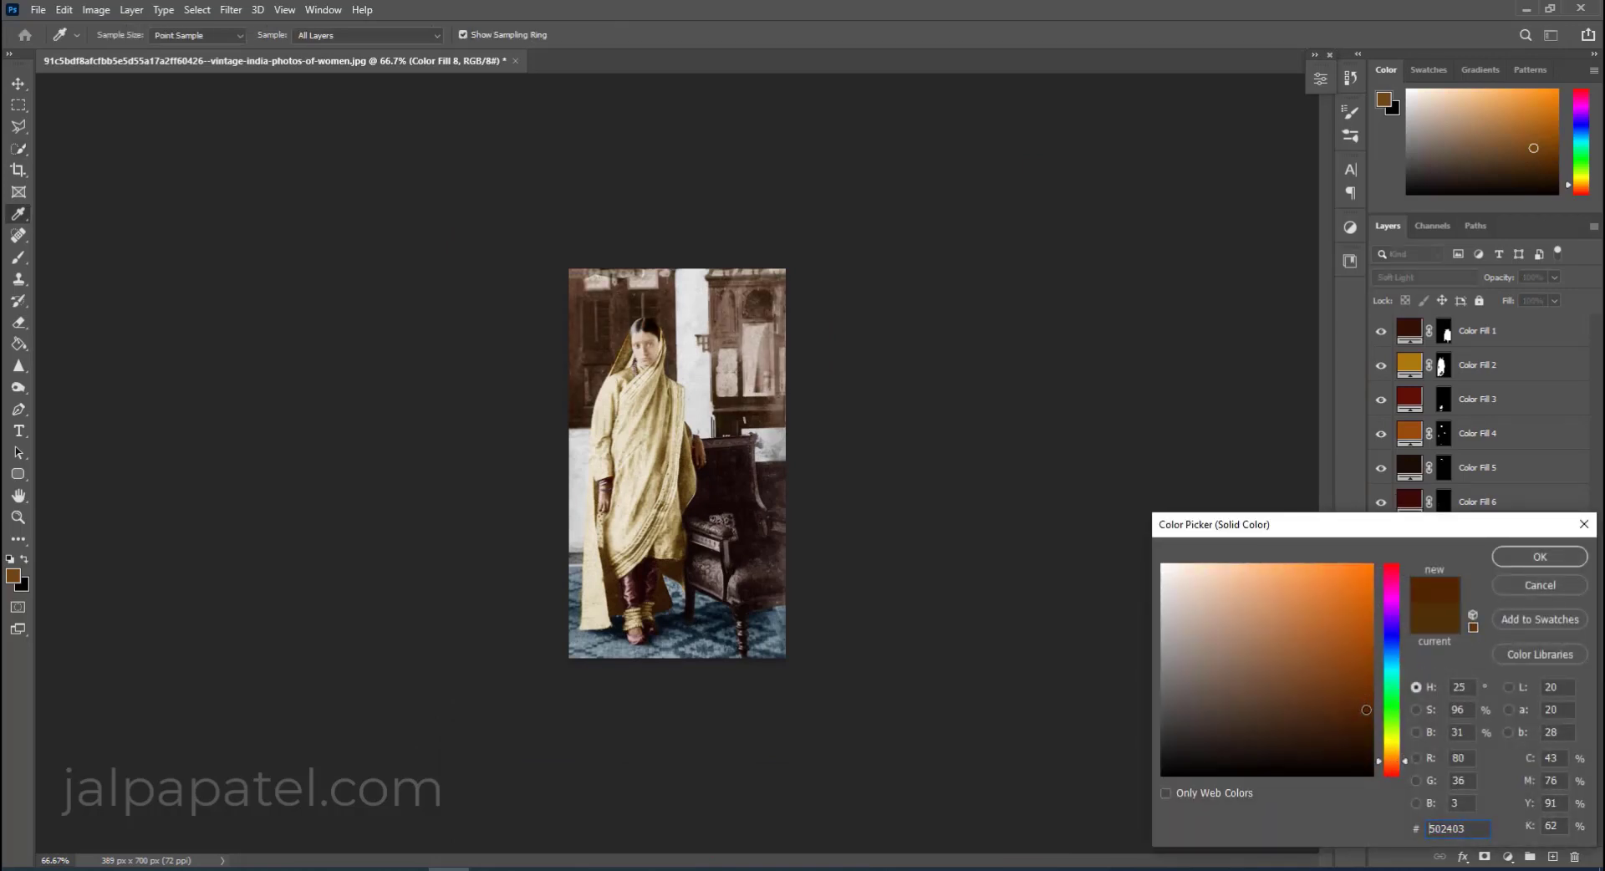
pyautogui.moveTo(1394, 761)
pyautogui.mouseDown()
pyautogui.moveTo(1312, 737)
pyautogui.moveTo(1338, 737)
pyautogui.mouseUp()
pyautogui.click(1393, 761)
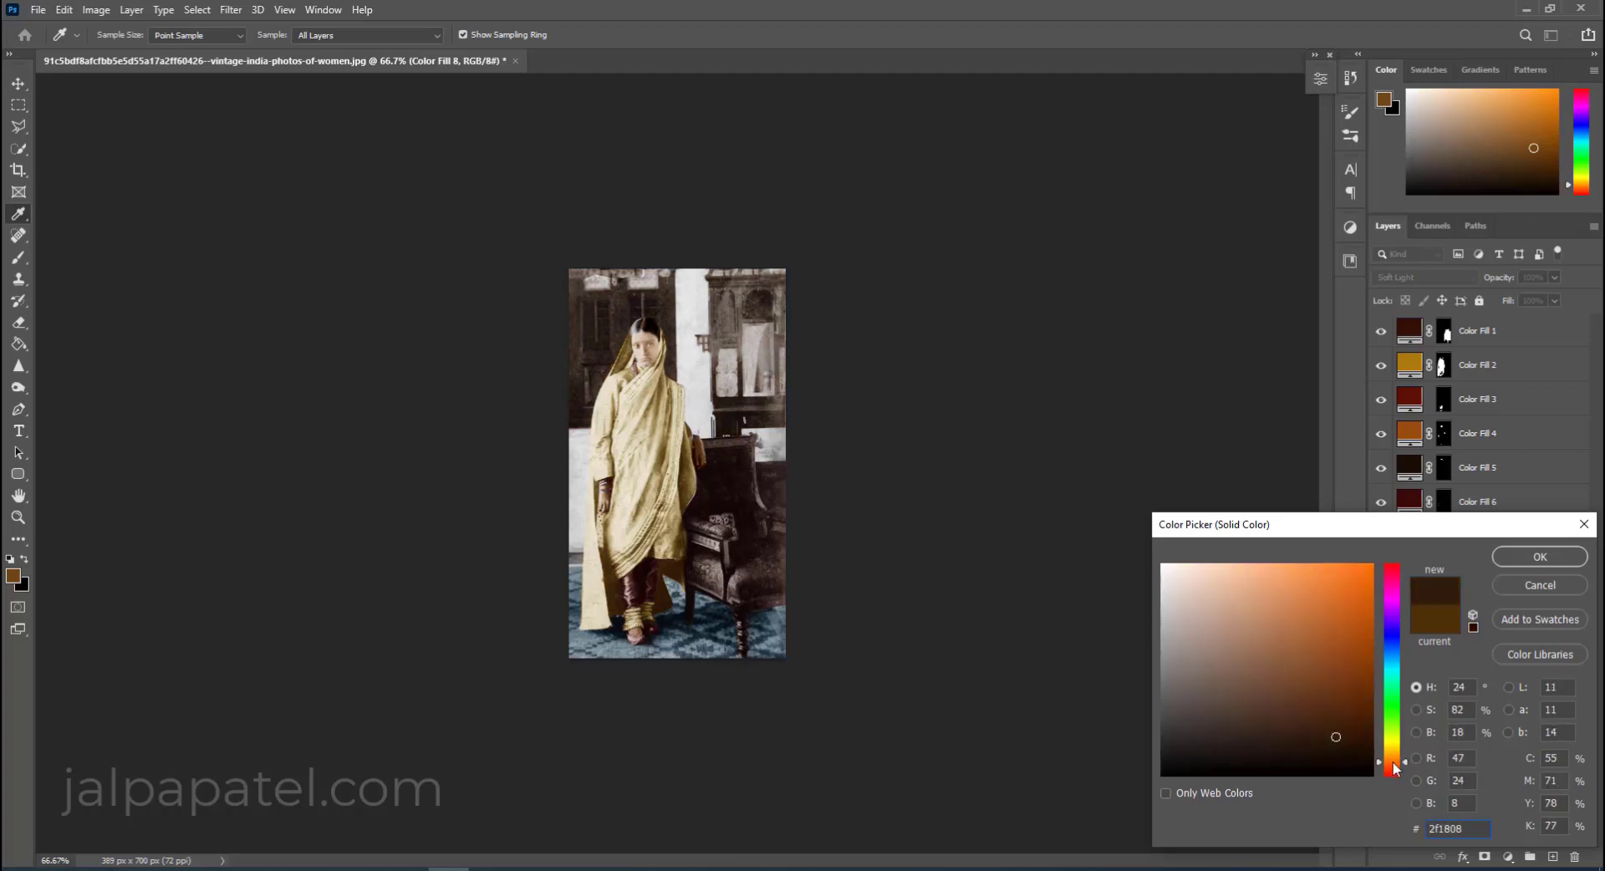
pyautogui.click(1361, 728)
pyautogui.click(1548, 553)
pyautogui.press('w')
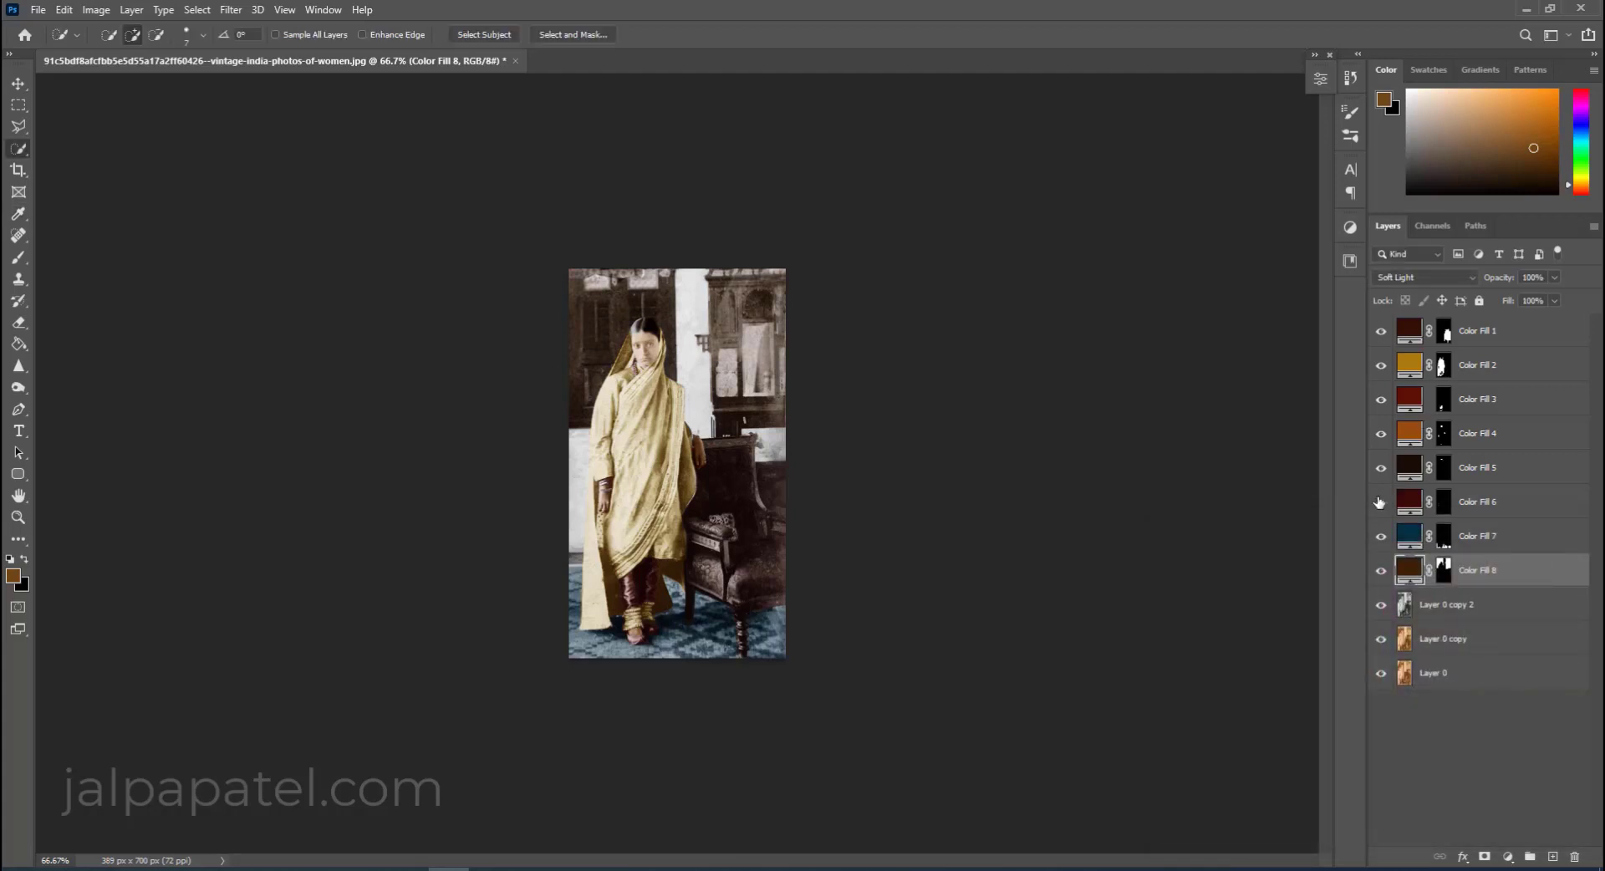
# Change Color Fill 1 to a darker, redder colour.
pyautogui.doubleClick(1408, 335)
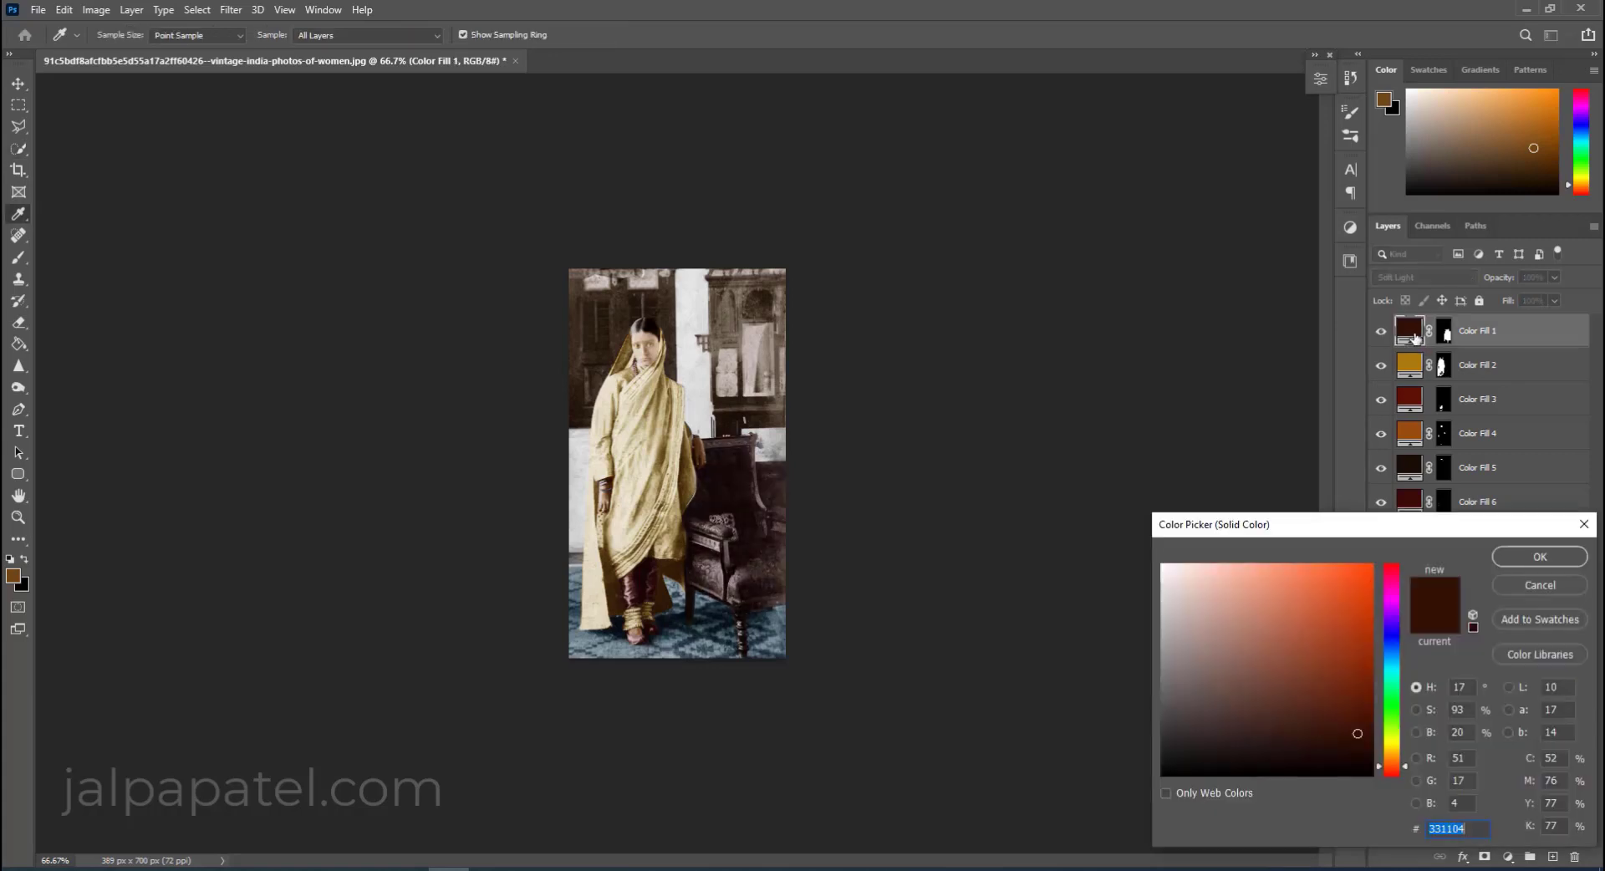
pyautogui.click(1392, 774)
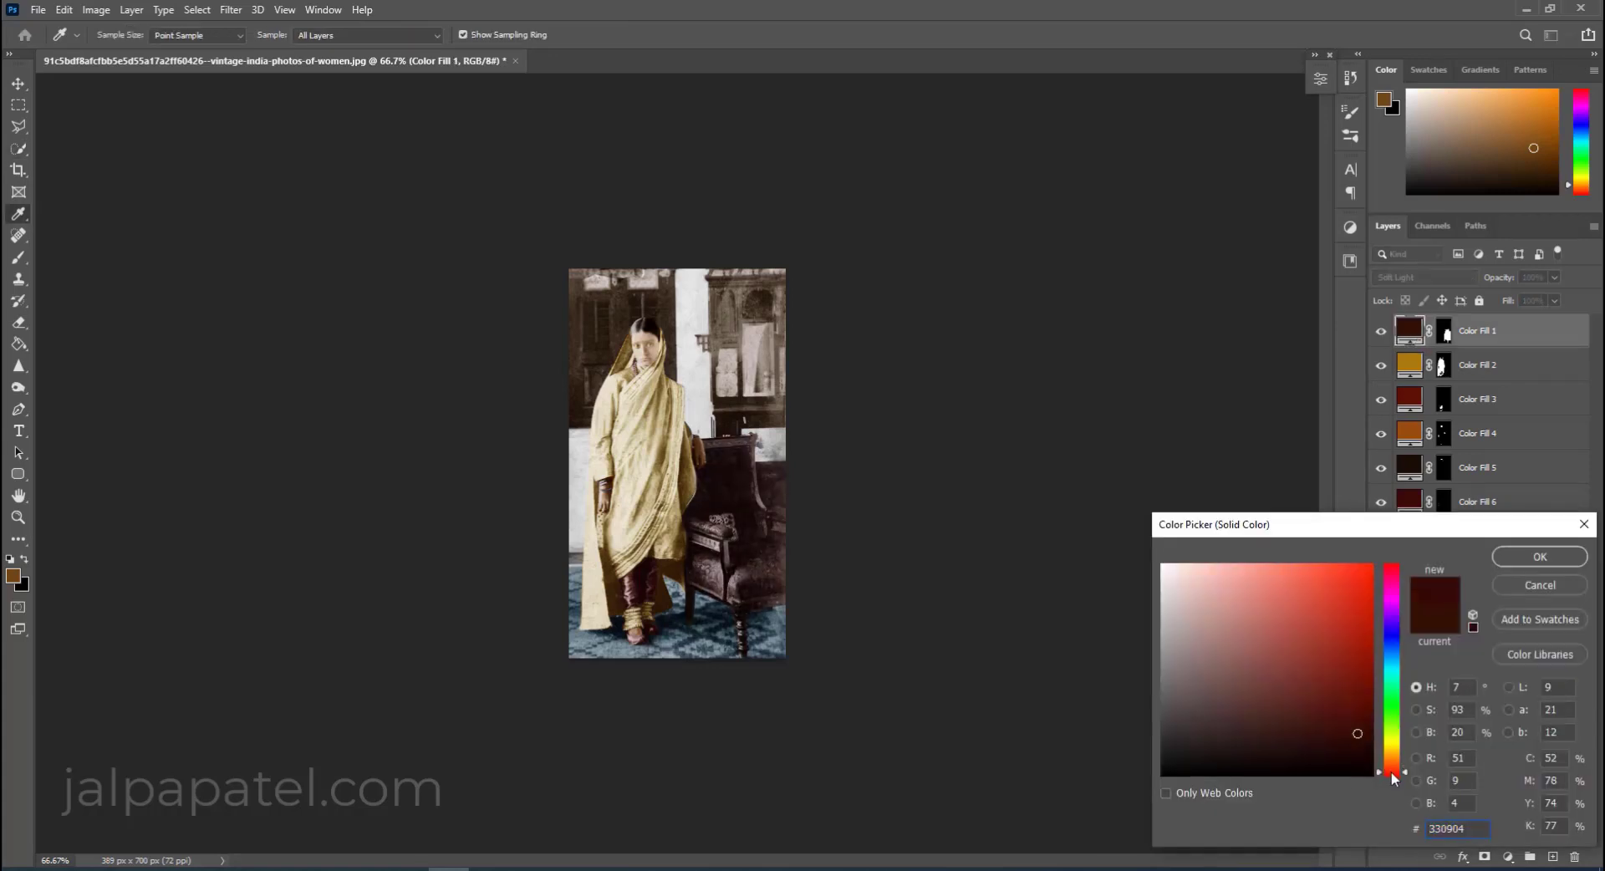
pyautogui.moveTo(1343, 741); pyautogui.dragTo(1331, 746)
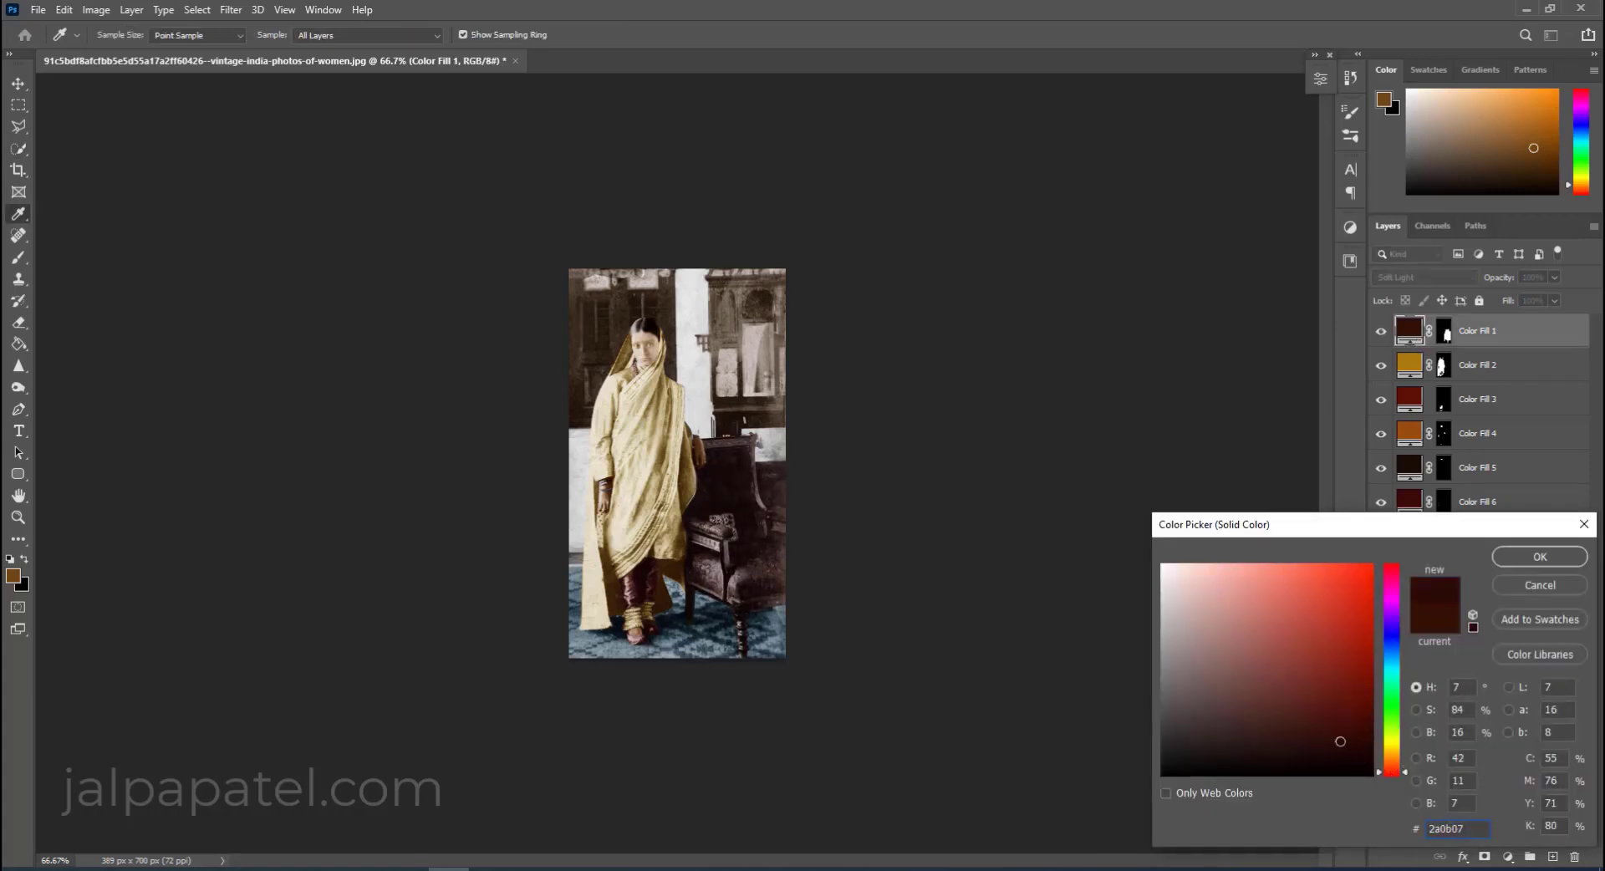
pyautogui.click(1539, 557)
# Turn Color Fill 3 purple so the trousers read purple.
pyautogui.doubleClick(1410, 399)
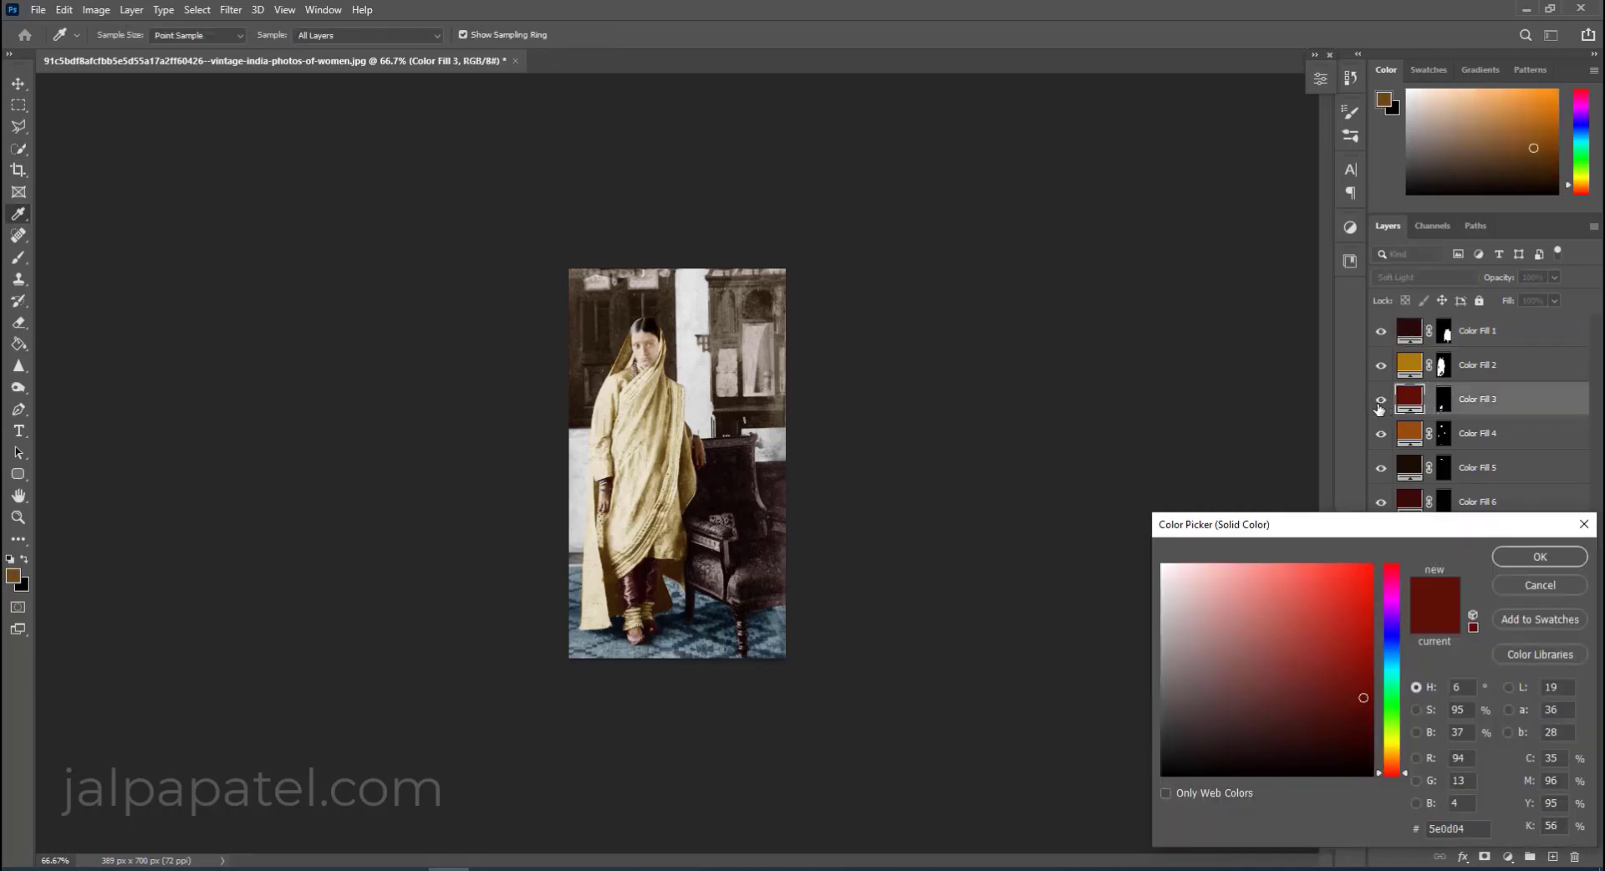
pyautogui.click(1539, 585)
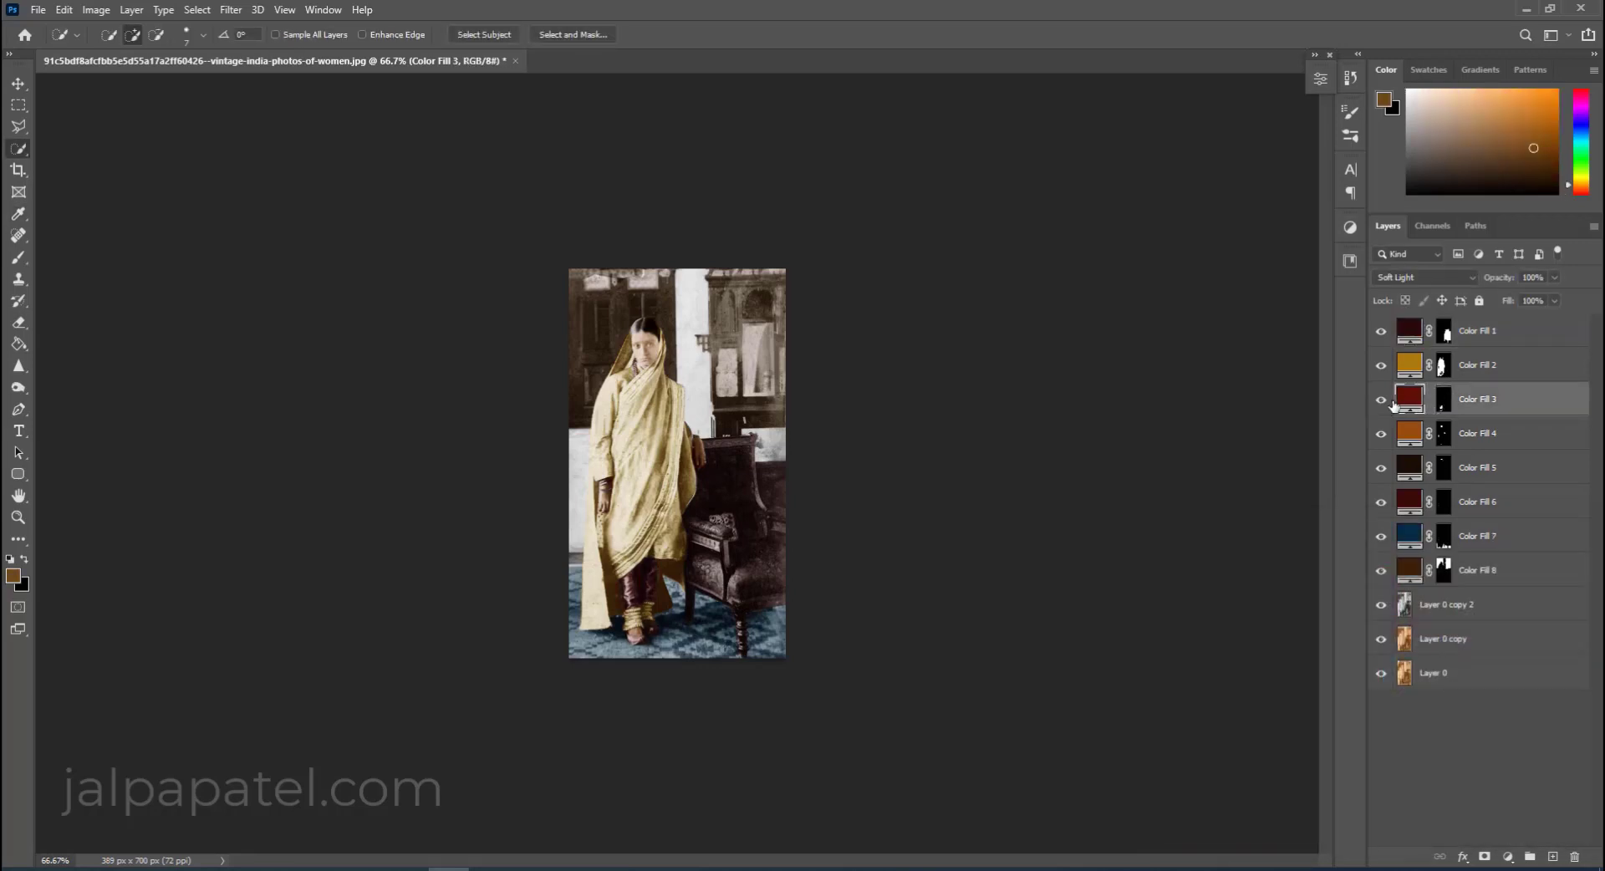
pyautogui.doubleClick(1411, 403)
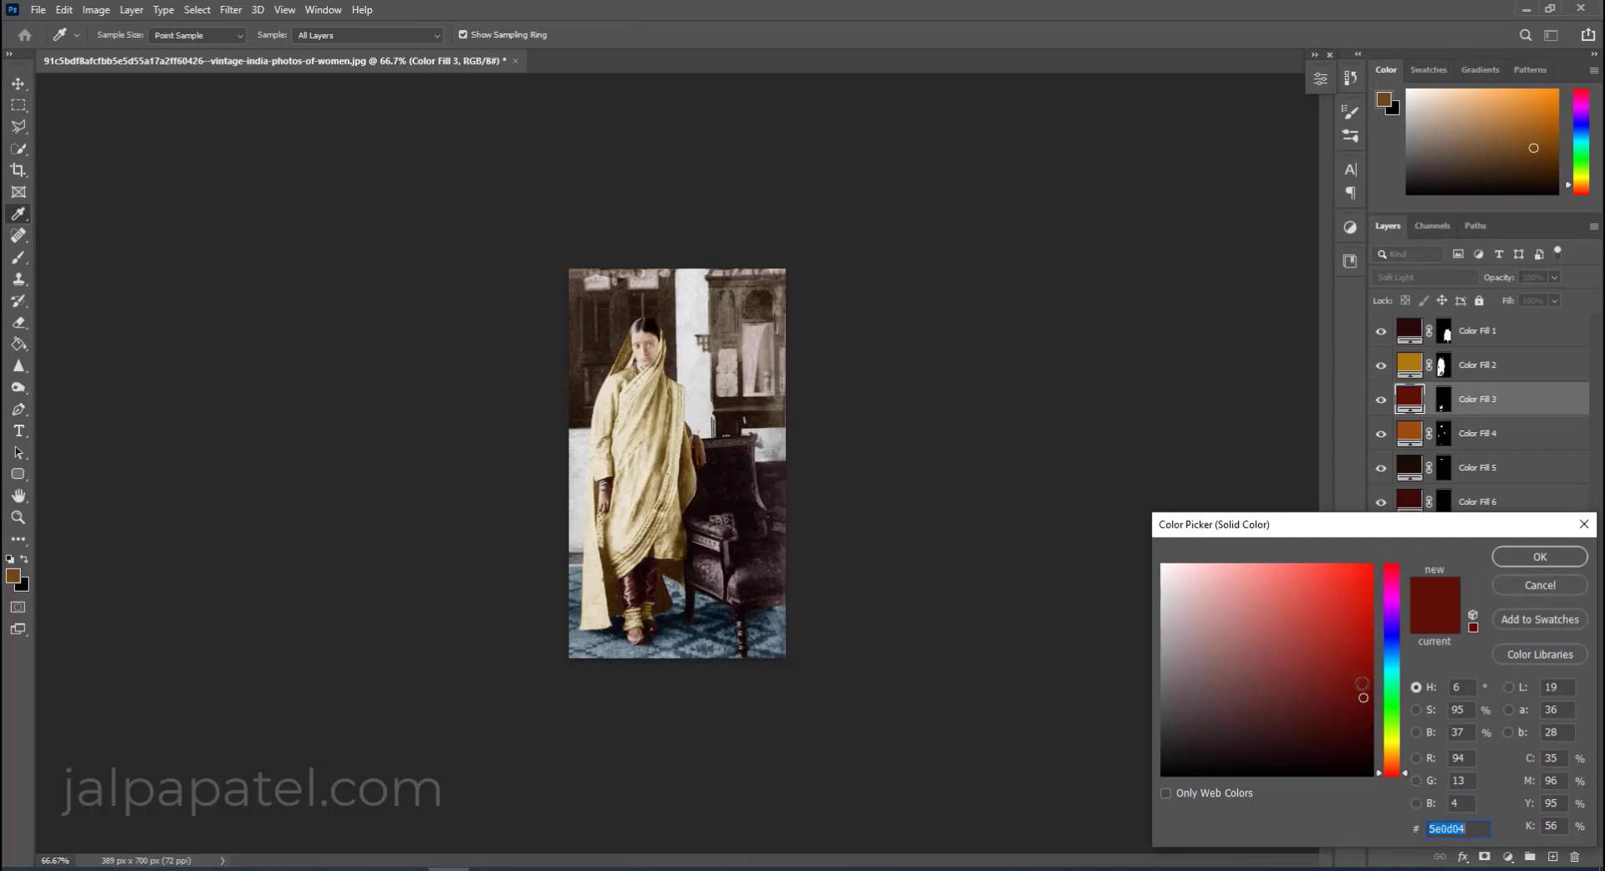
pyautogui.moveTo(1362, 683); pyautogui.dragTo(1367, 689)
pyautogui.click(1391, 567)
pyautogui.moveTo(1363, 687); pyautogui.dragTo(1366, 701)
pyautogui.click(1392, 576)
pyautogui.click(1392, 582)
pyautogui.click(1364, 702)
pyautogui.click(1521, 557)
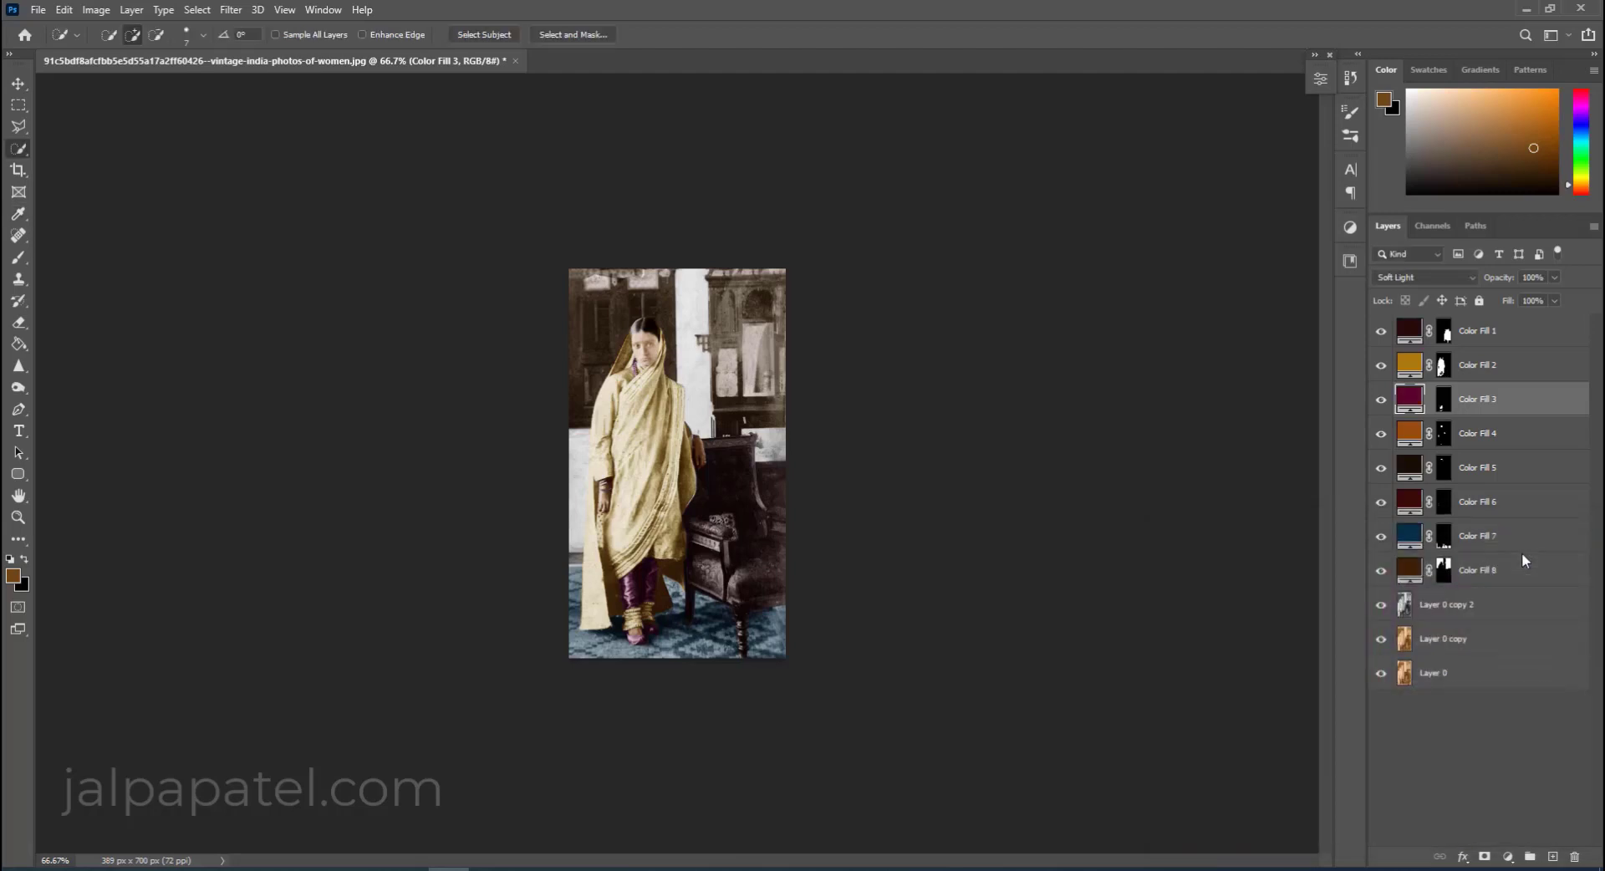
# Nudge Color Fill 8 redder and set Color Fill 1 to deep dark red (320504).
pyautogui.doubleClick(1409, 570)
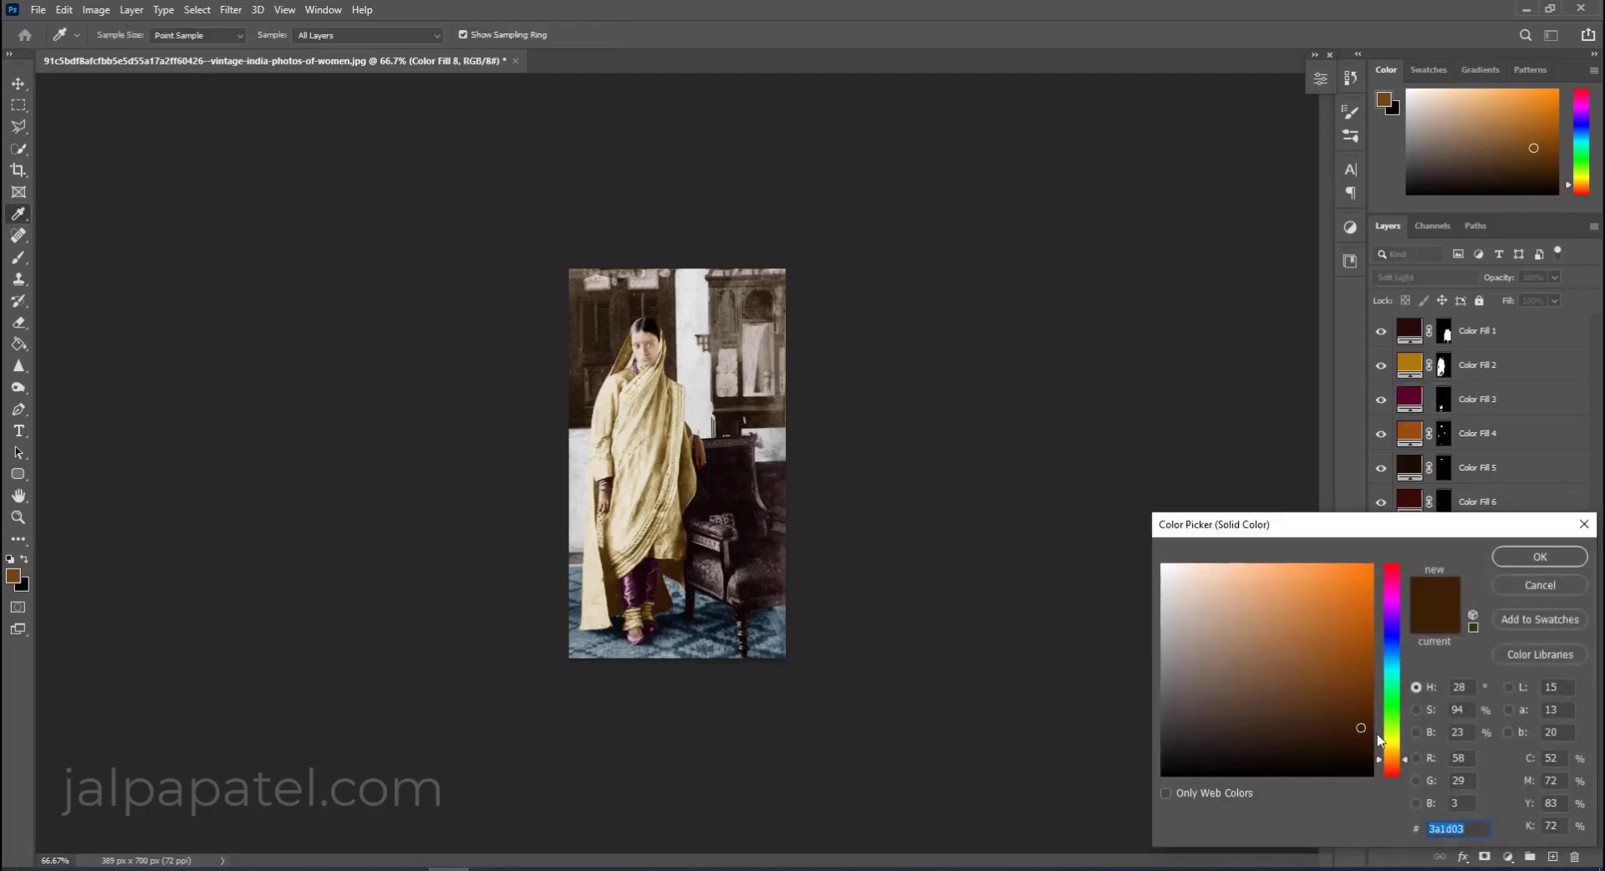
pyautogui.moveTo(1392, 761); pyautogui.dragTo(1368, 714)
pyautogui.click(1540, 557)
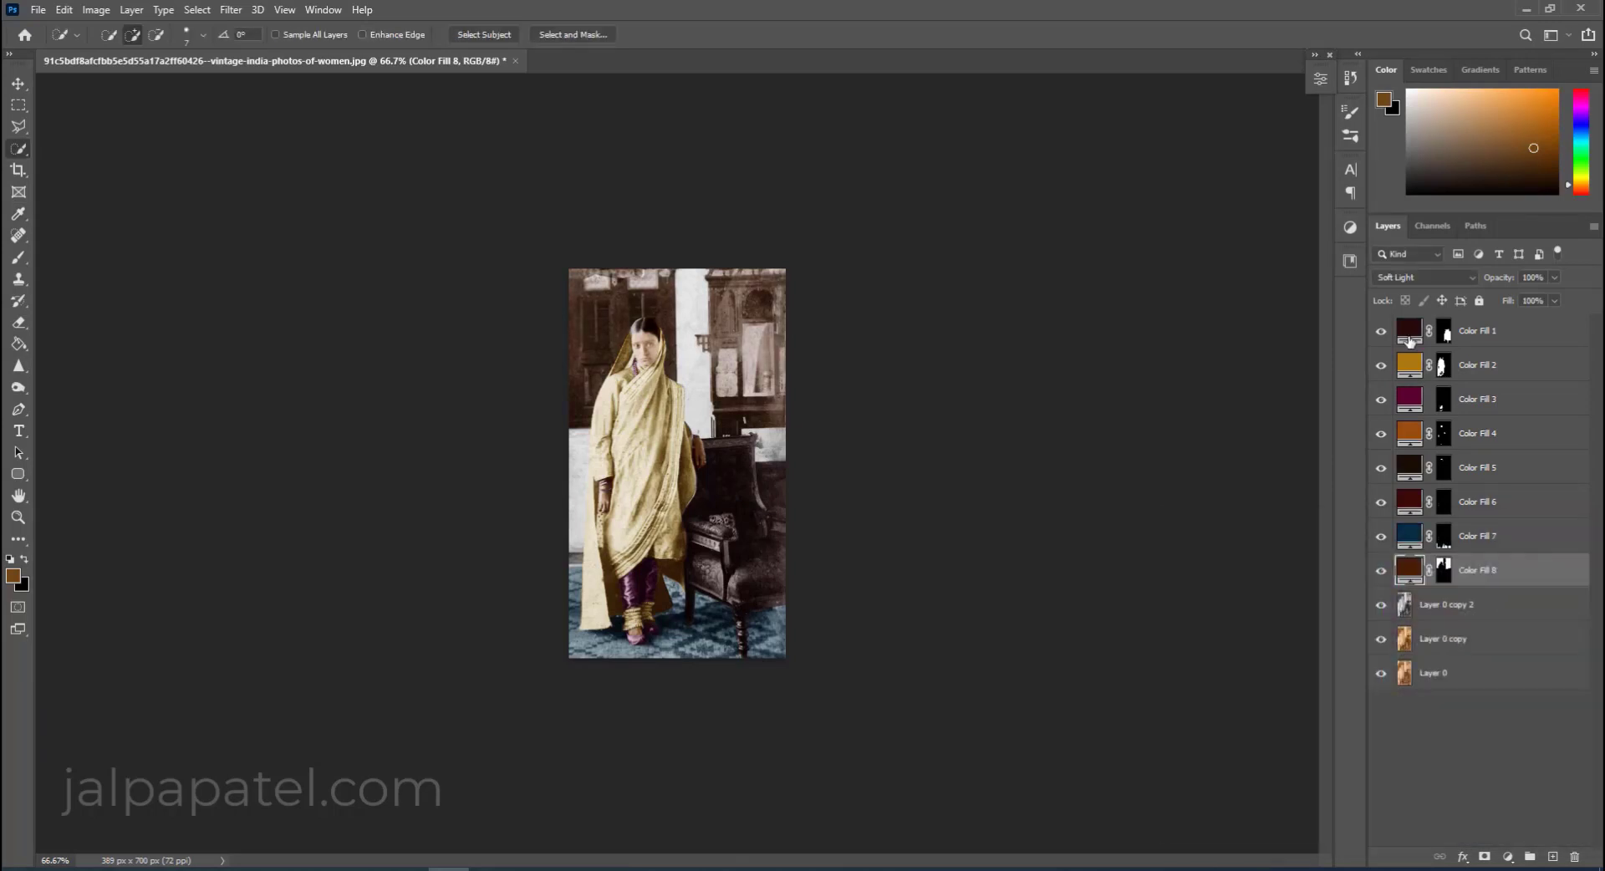
pyautogui.doubleClick(1409, 330)
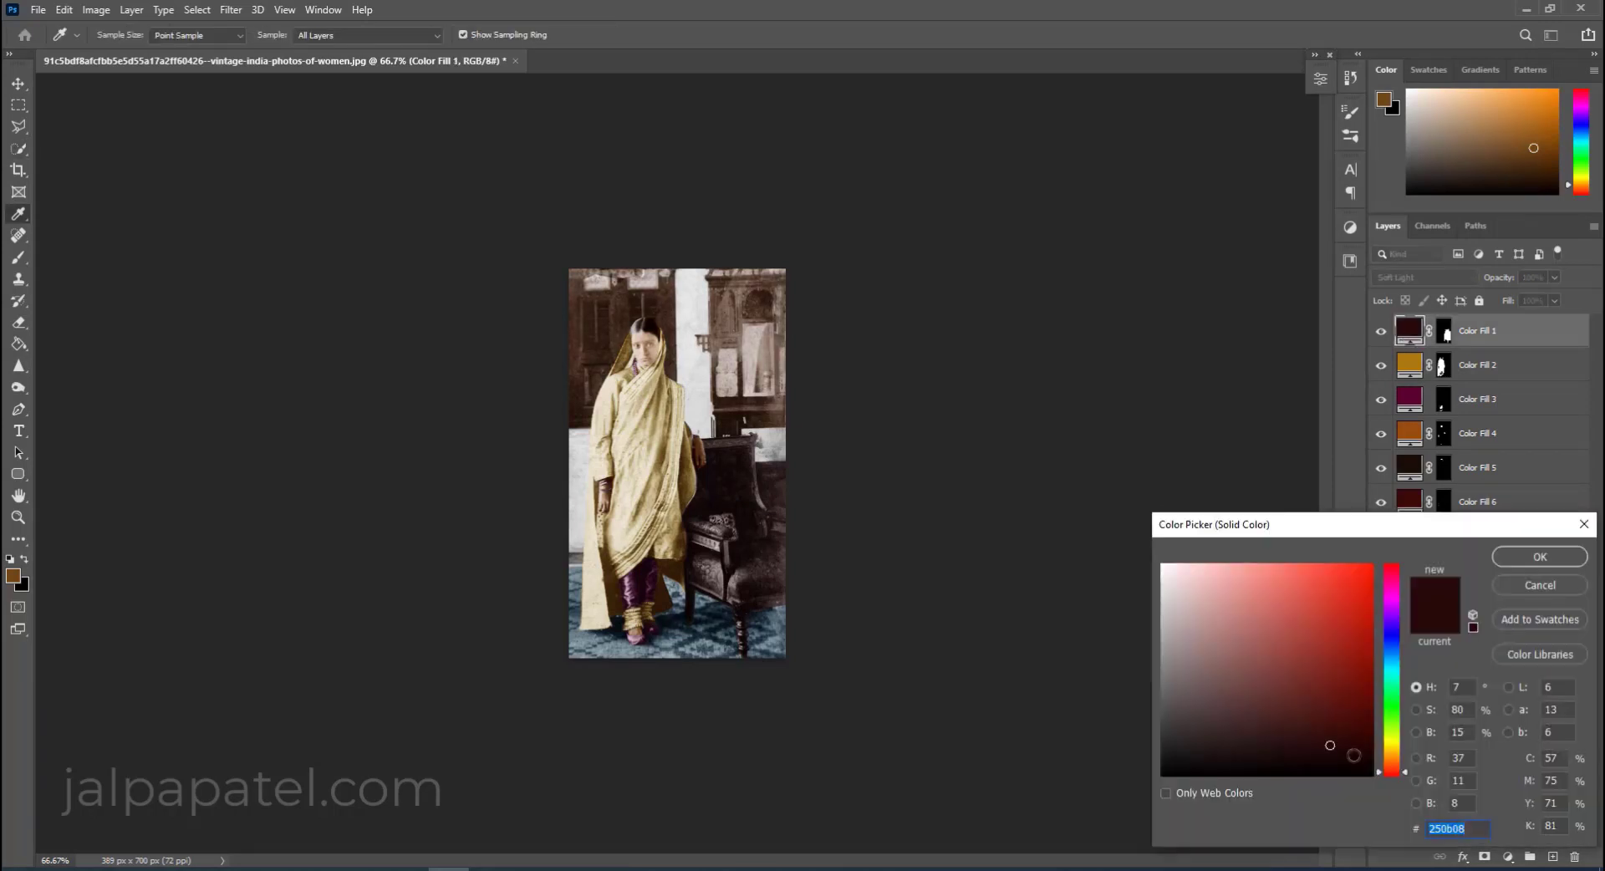
pyautogui.click(1392, 775)
pyautogui.click(1358, 735)
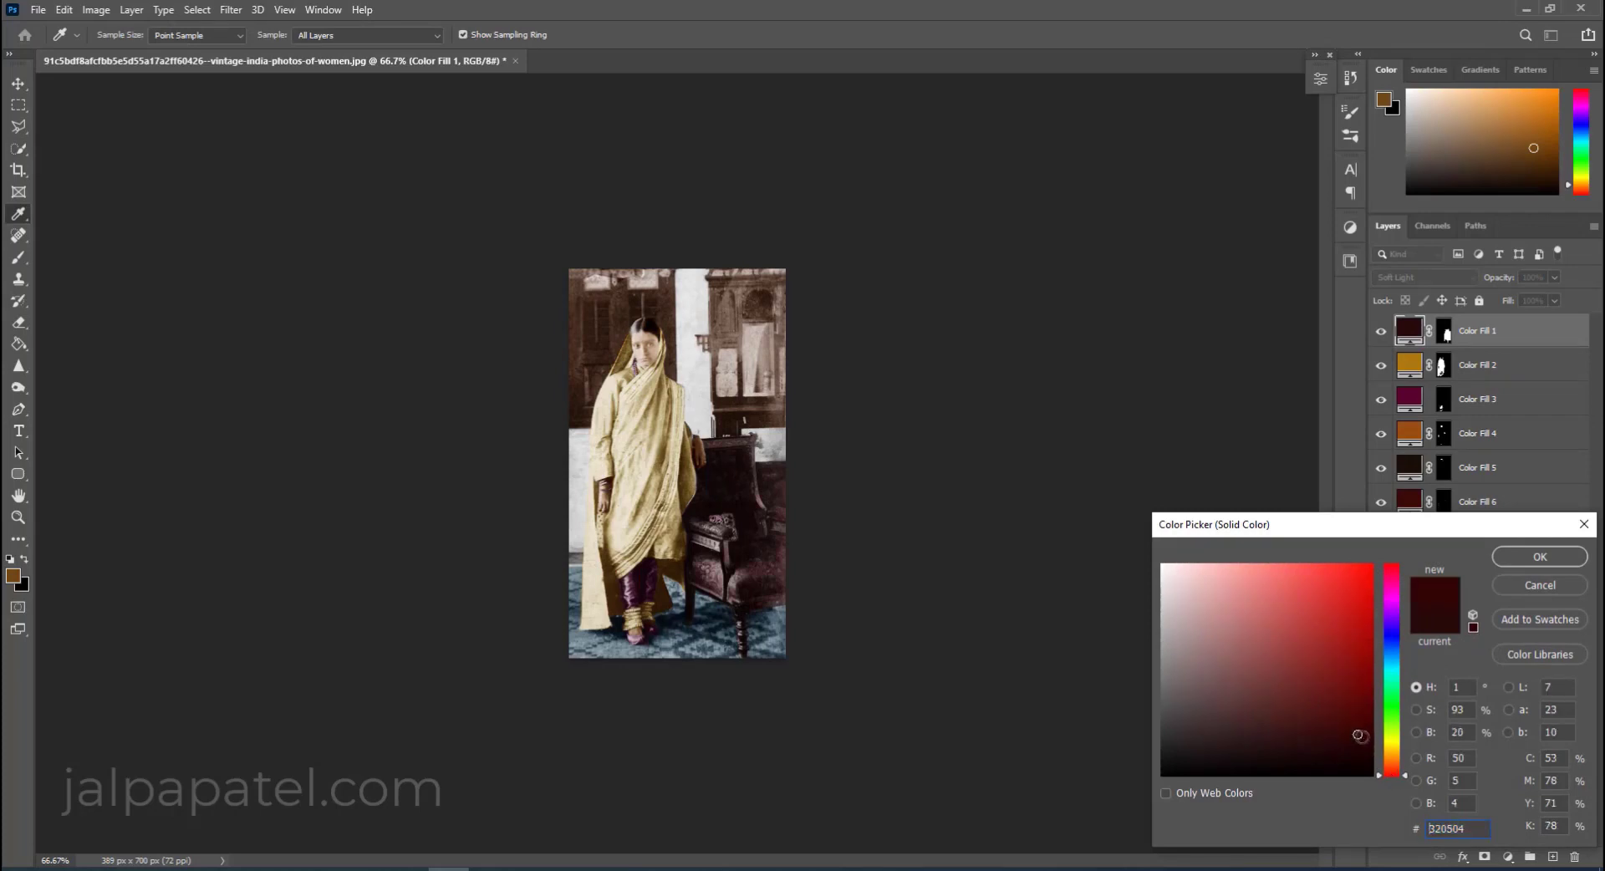
pyautogui.click(1357, 736)
pyautogui.click(1540, 557)
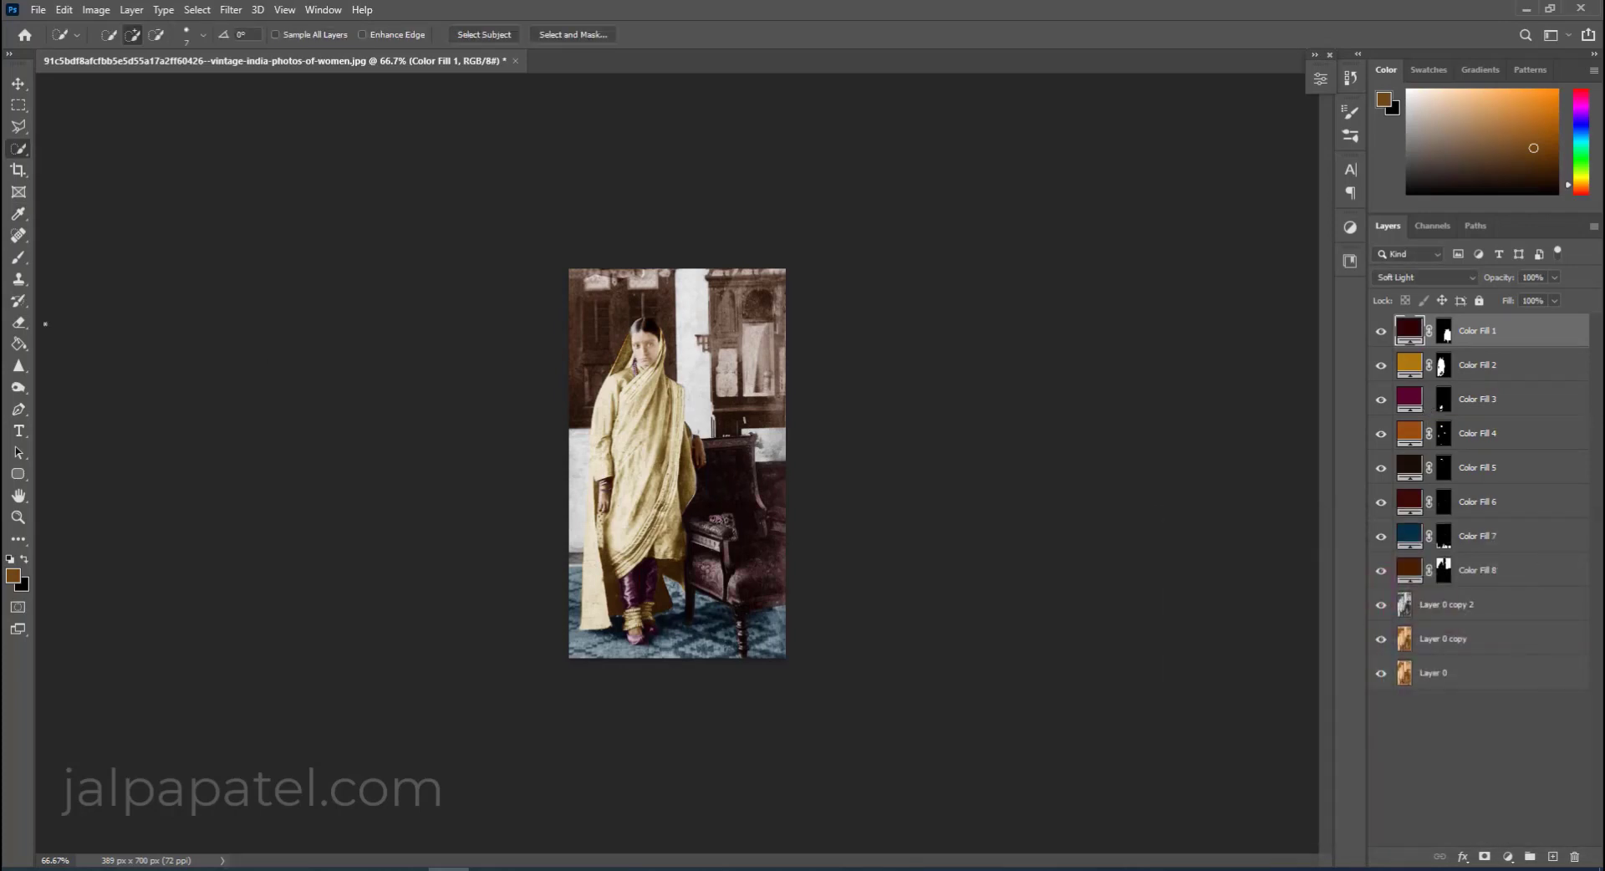
# Toggle Color Fill 1 and 8 visibility to compare, then select Color Fill 8's mask.
pyautogui.click(19, 257)
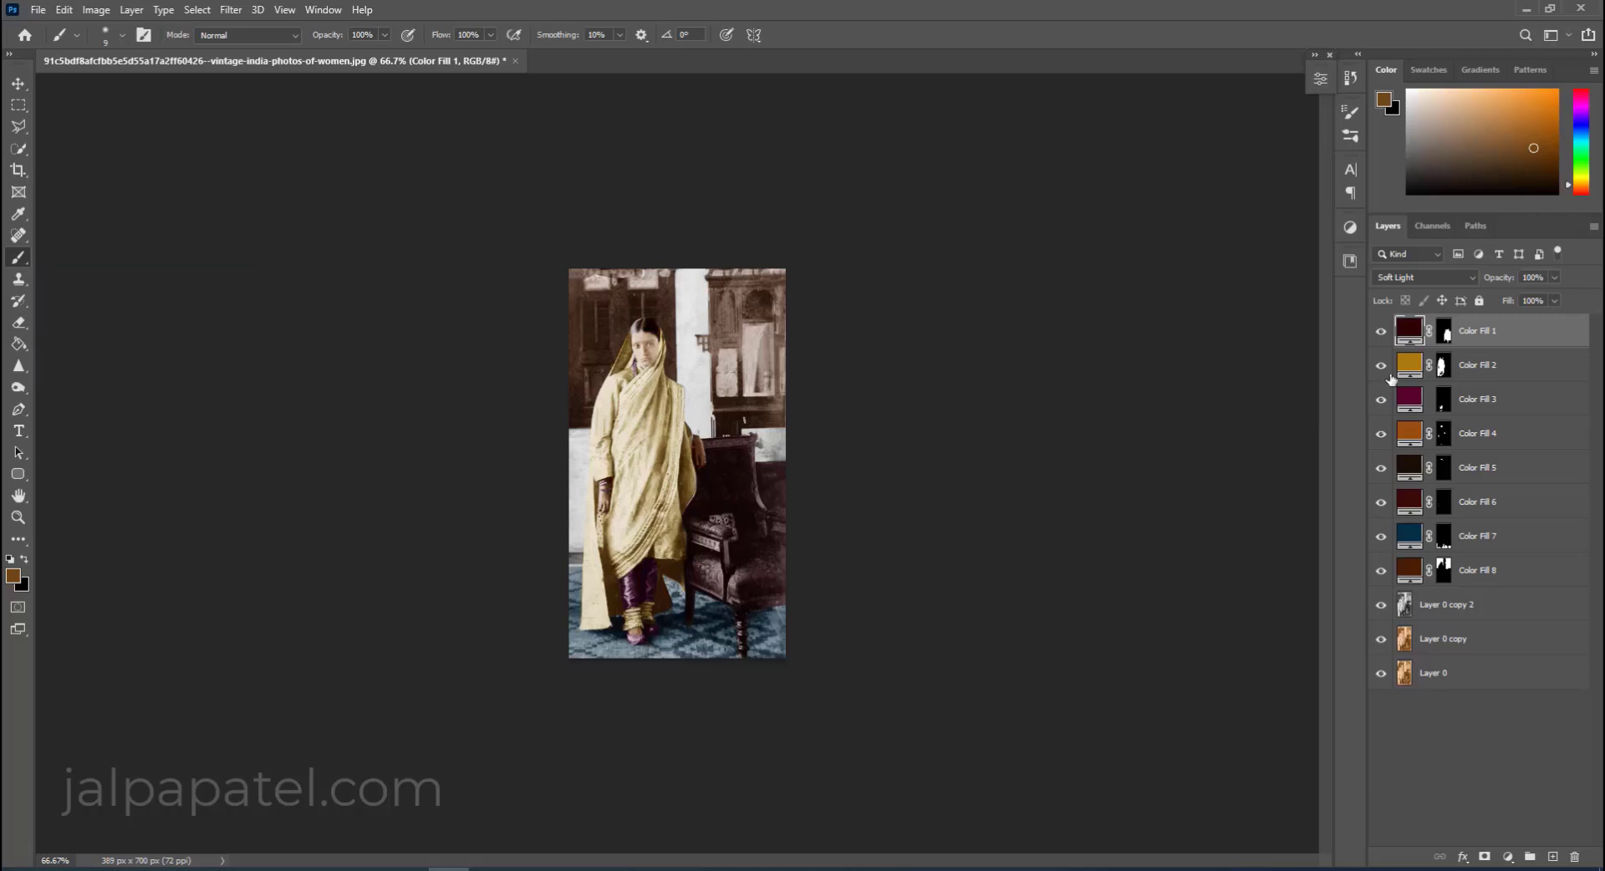
pyautogui.click(1381, 331)
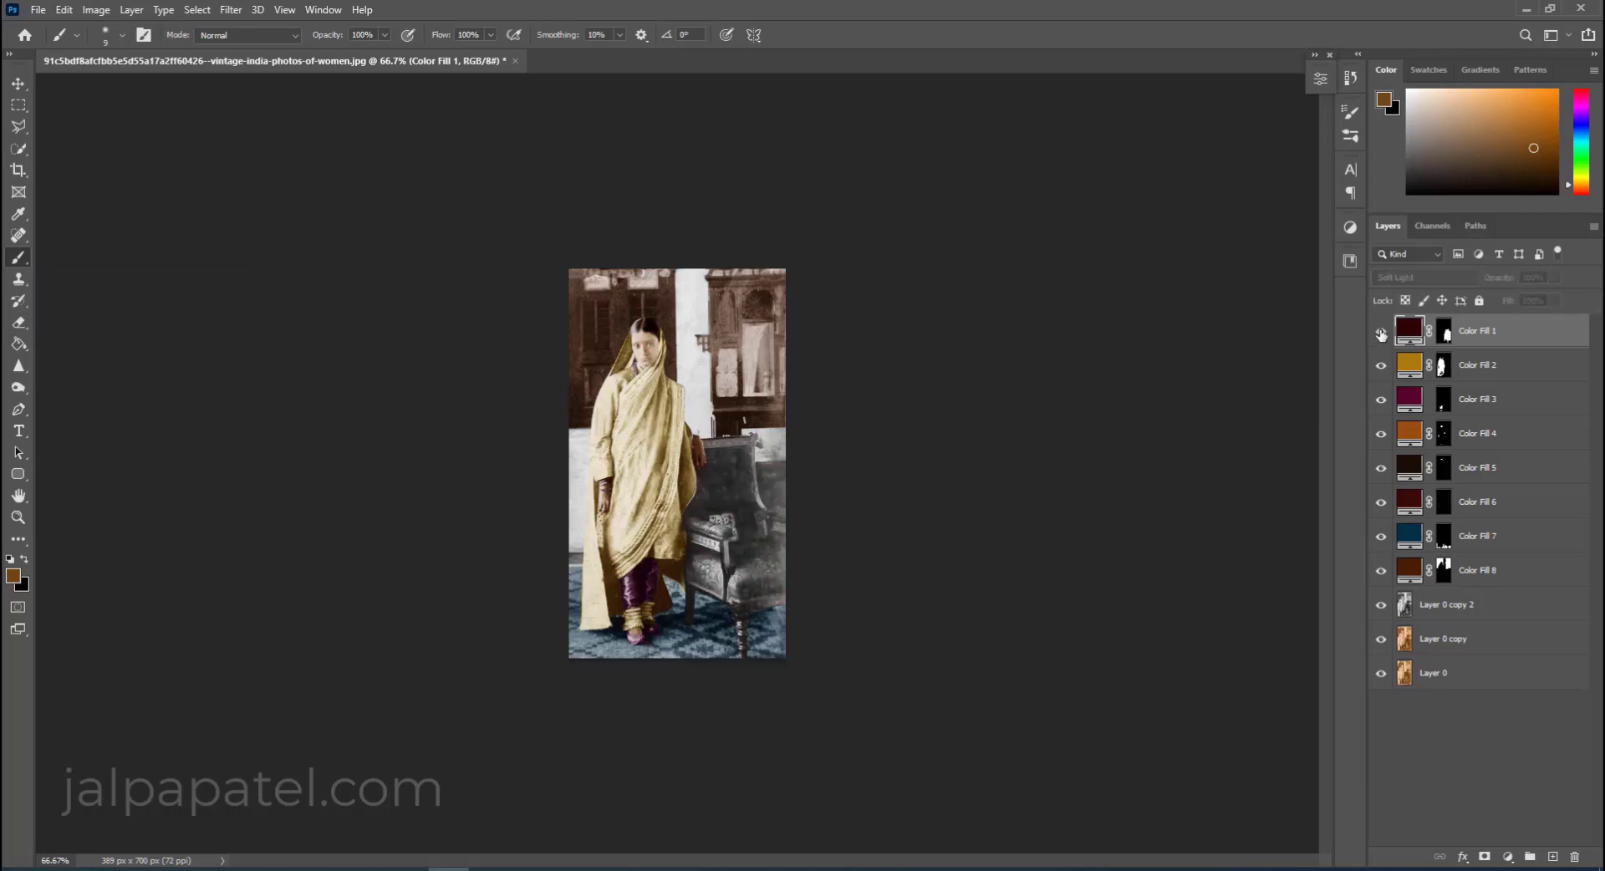
pyautogui.click(1381, 570)
pyautogui.click(1381, 570)
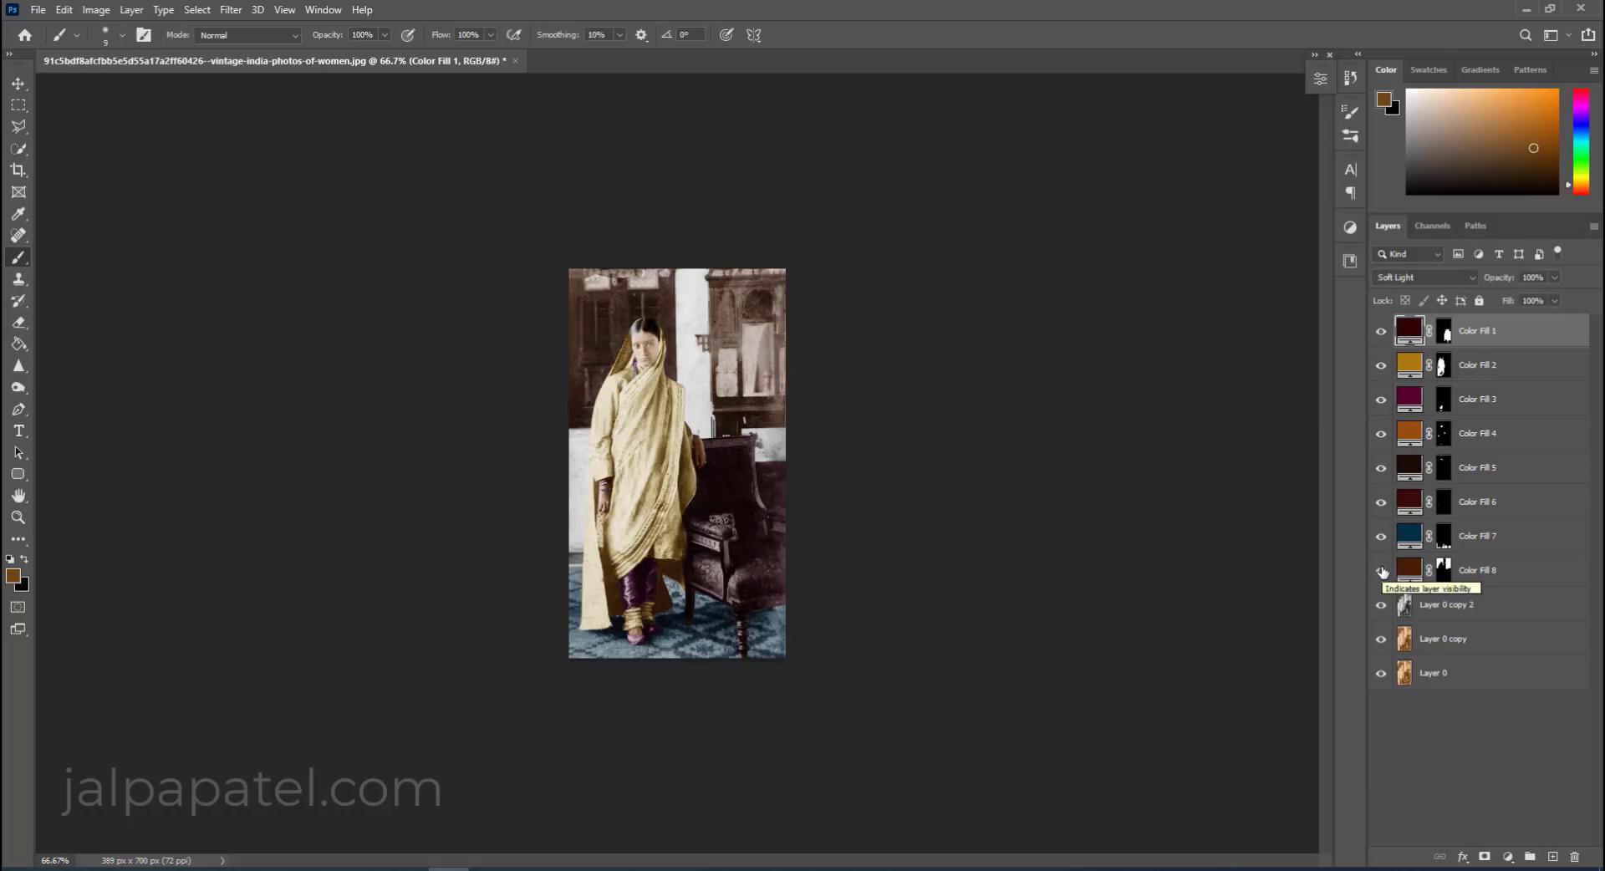
pyautogui.click(1441, 572)
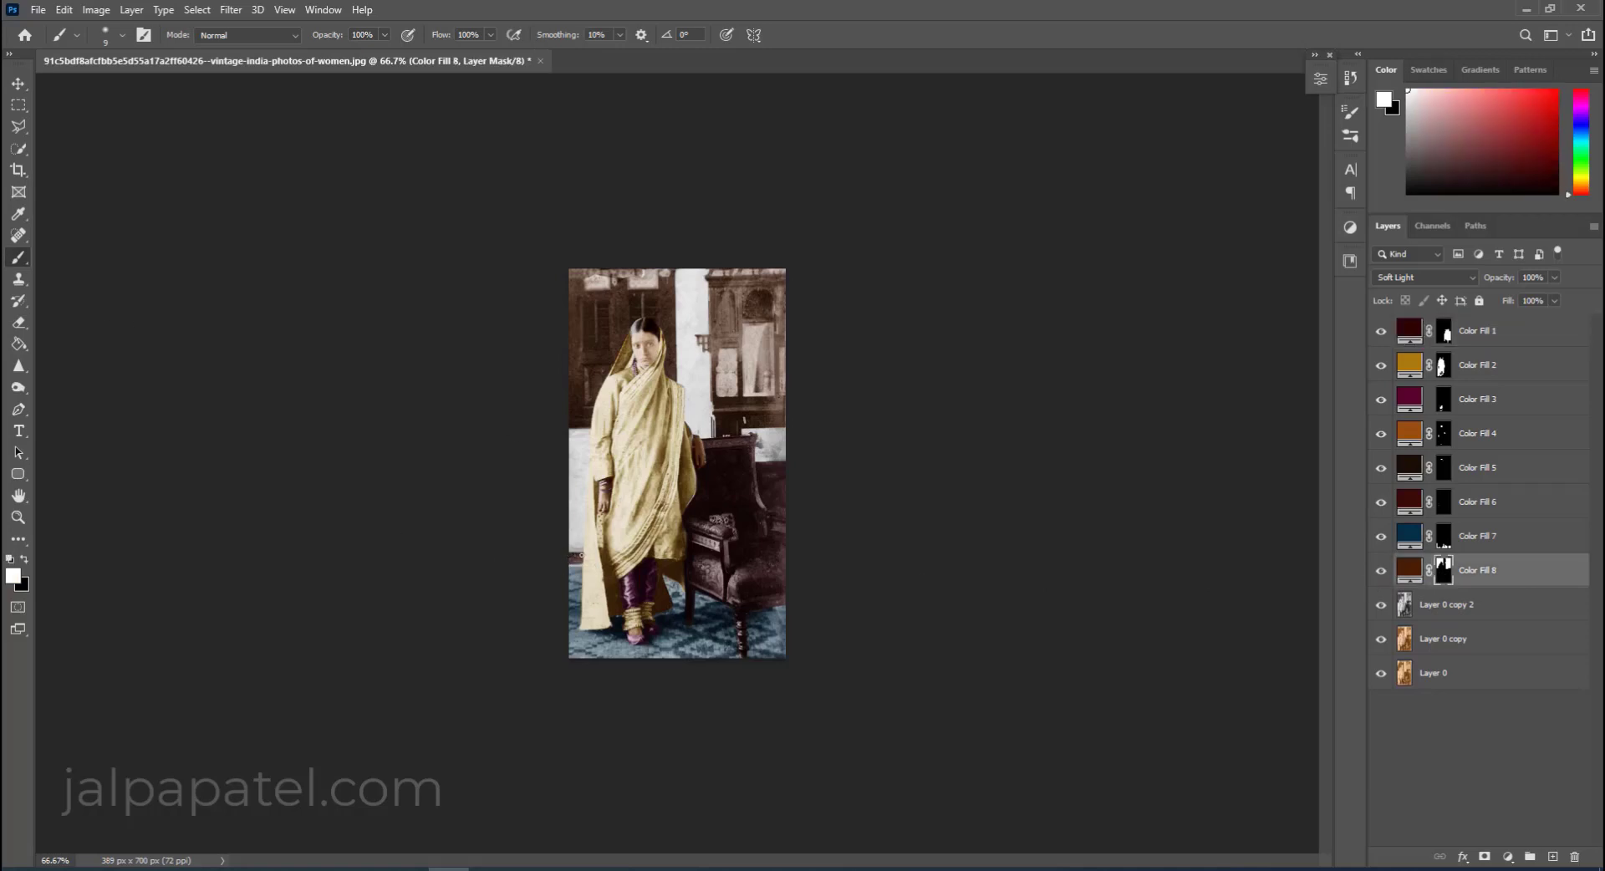
# Quick-select the white upper background strip behind the woman on Layer 0 copy 2.
pyautogui.click(1523, 604)
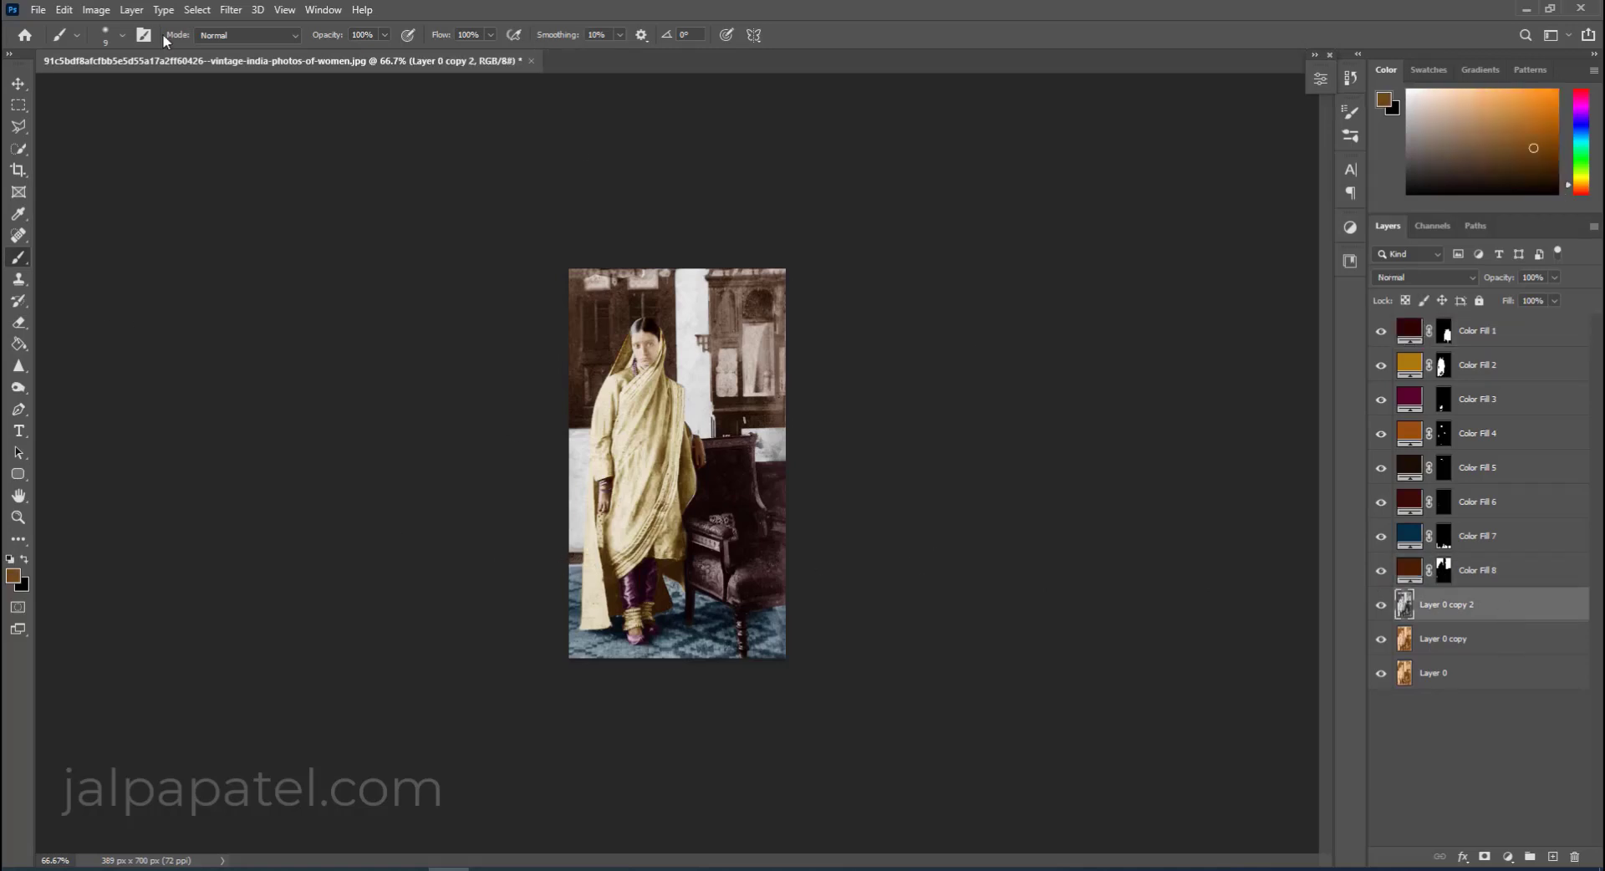
pyautogui.press('w')
pyautogui.moveTo(579, 455); pyautogui.dragTo(581, 402)
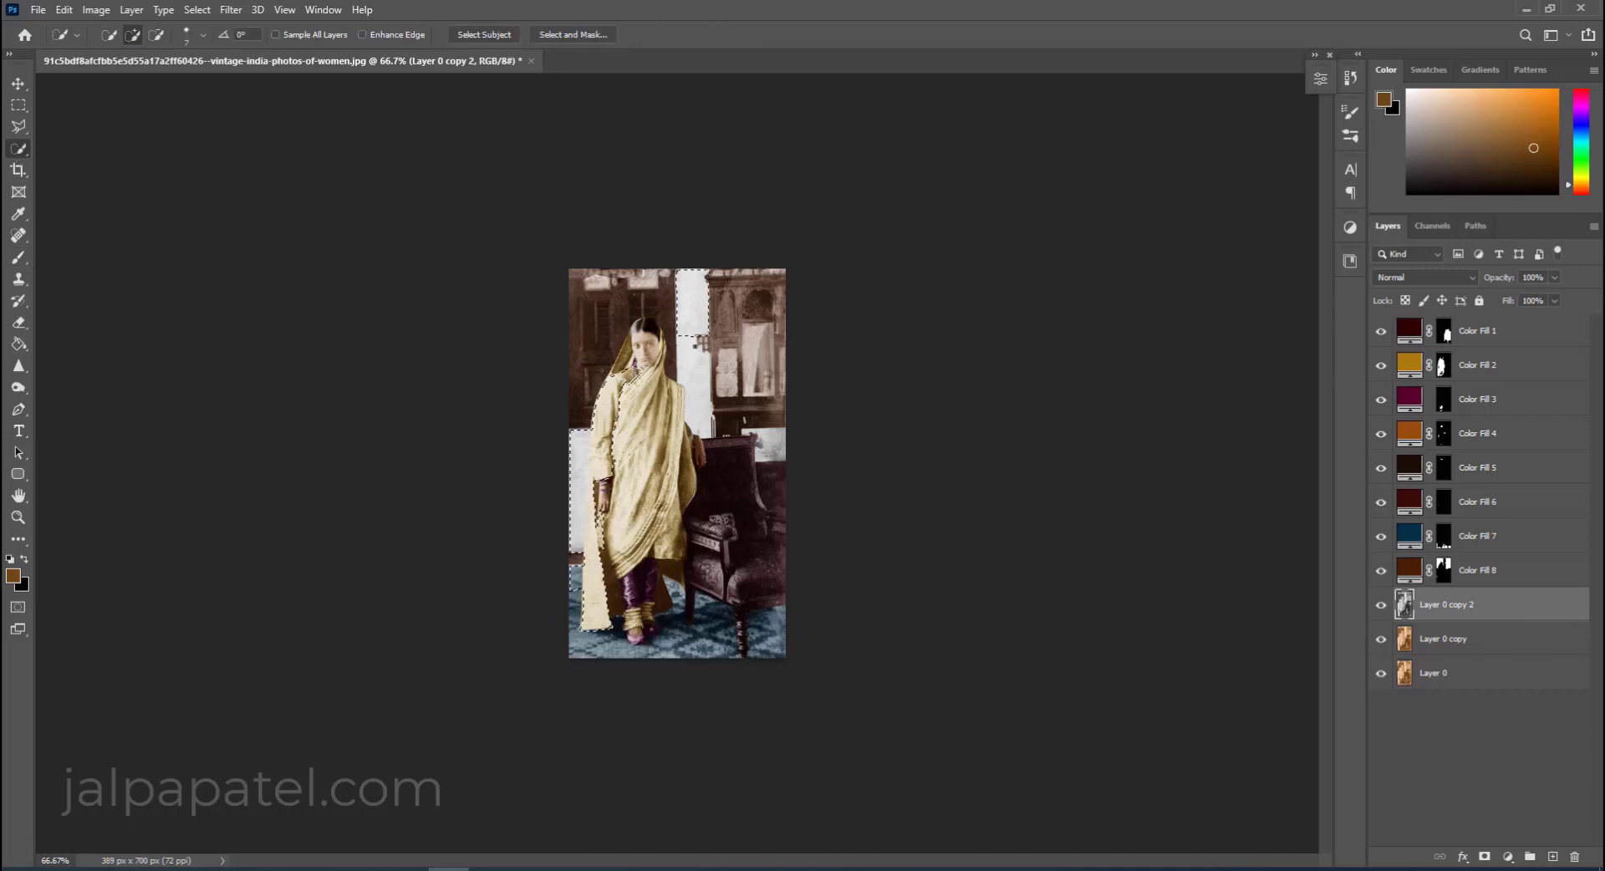
pyautogui.moveTo(693, 285); pyautogui.dragTo(696, 388)
pyautogui.click(1508, 856)
pyautogui.click(1505, 568)
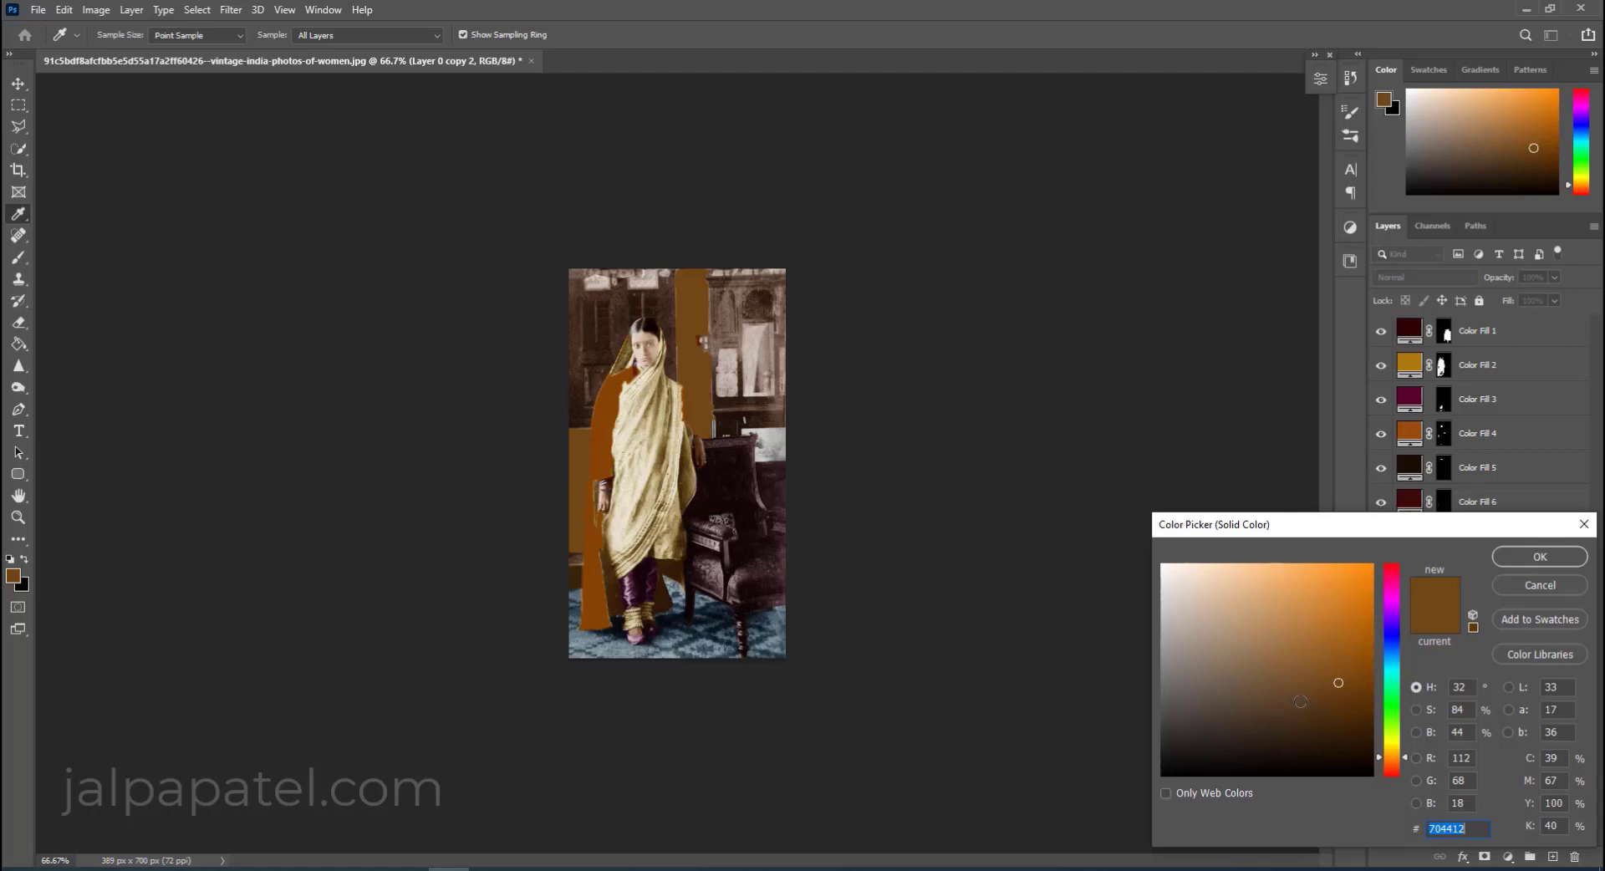
pyautogui.click(1540, 585)
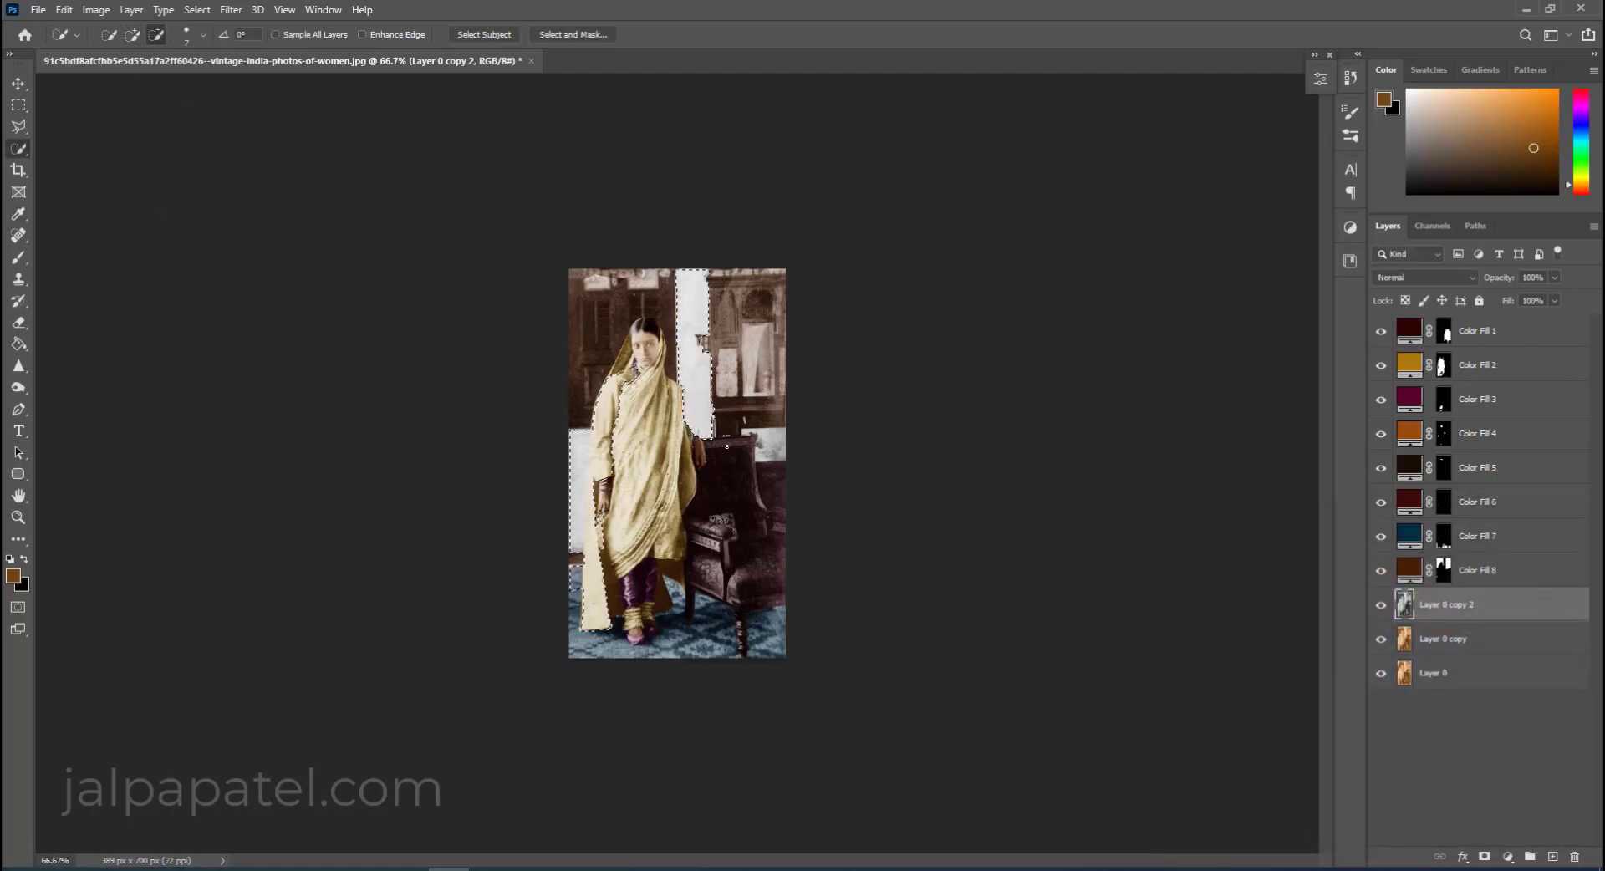
pyautogui.moveTo(581, 535); pyautogui.dragTo(577, 462)
# Add a teal Solid Color fill, Color Fill 9, in Soft Light mode.
pyautogui.click(1508, 857)
pyautogui.click(1507, 558)
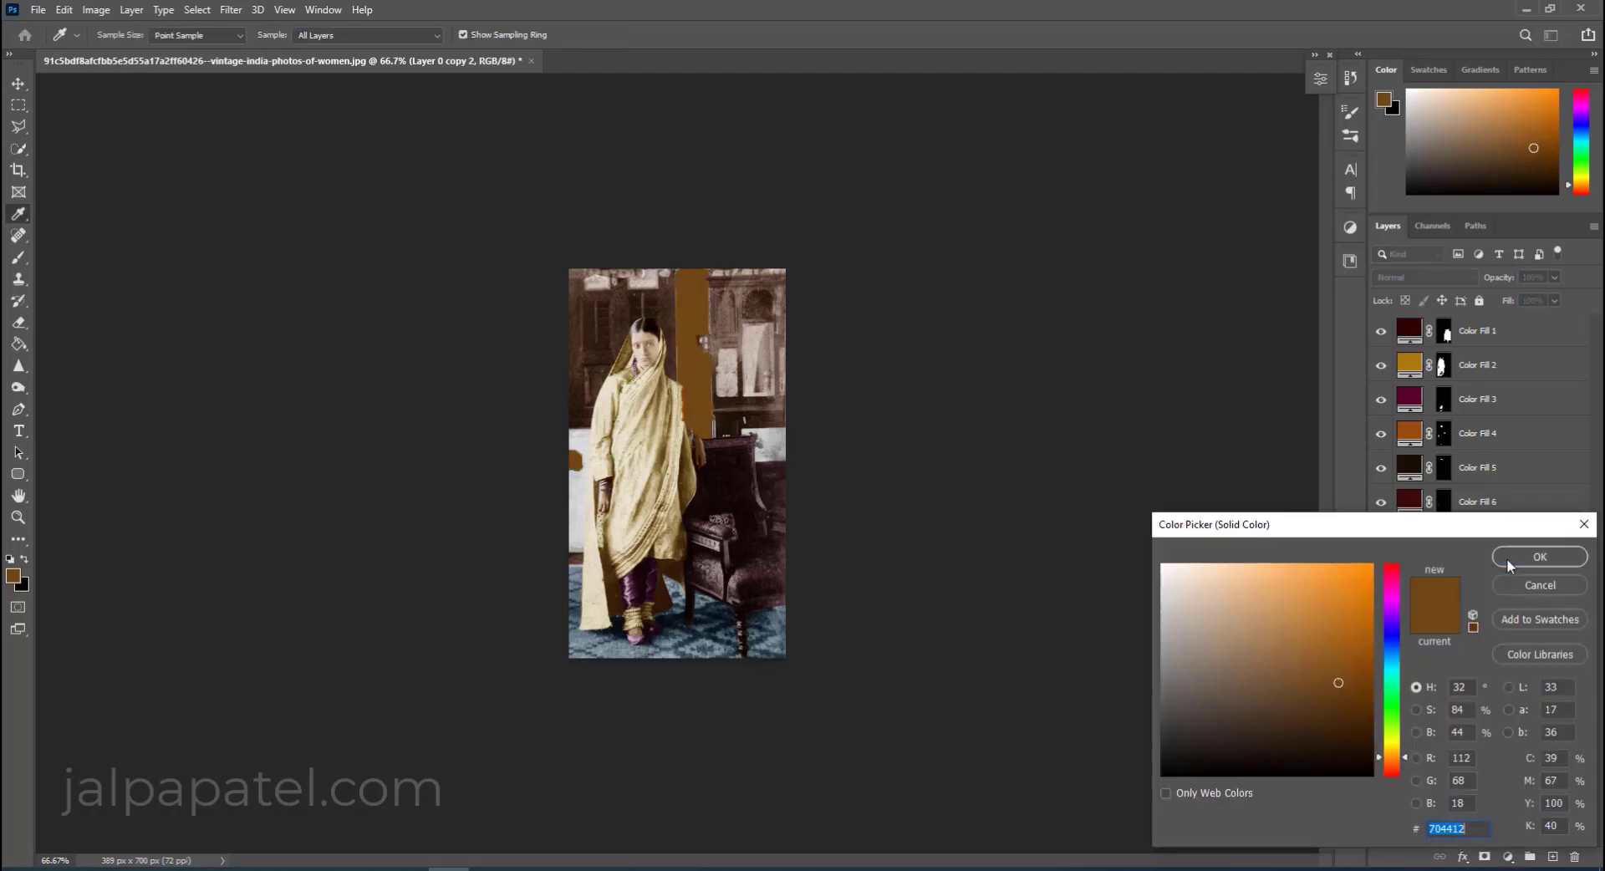
pyautogui.click(1398, 676)
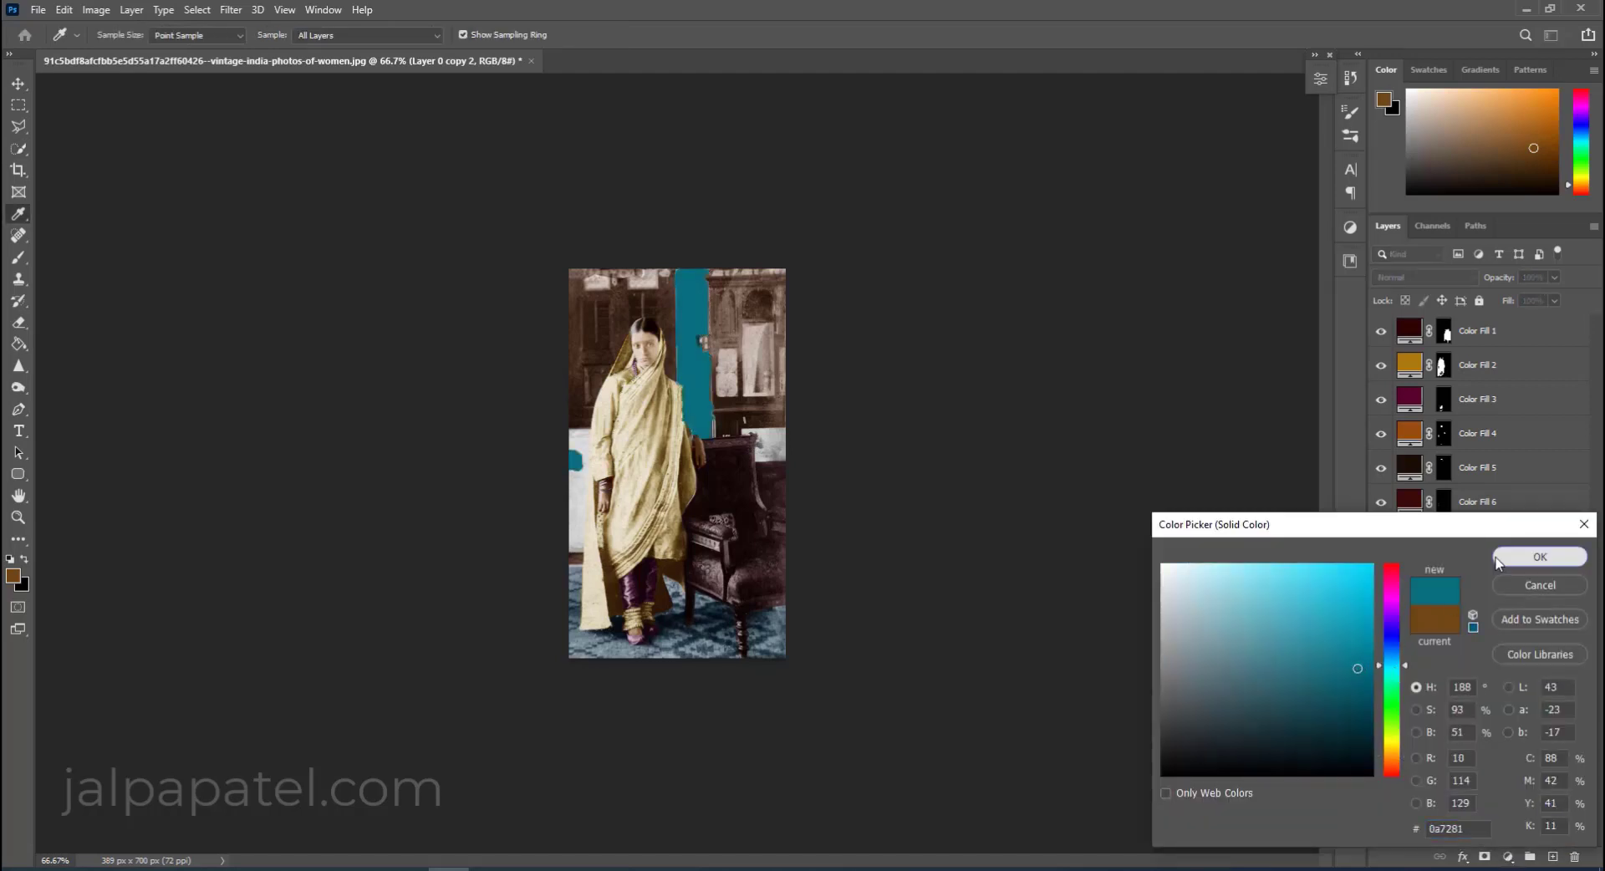
pyautogui.click(1540, 556)
pyautogui.click(1421, 277)
pyautogui.click(1425, 491)
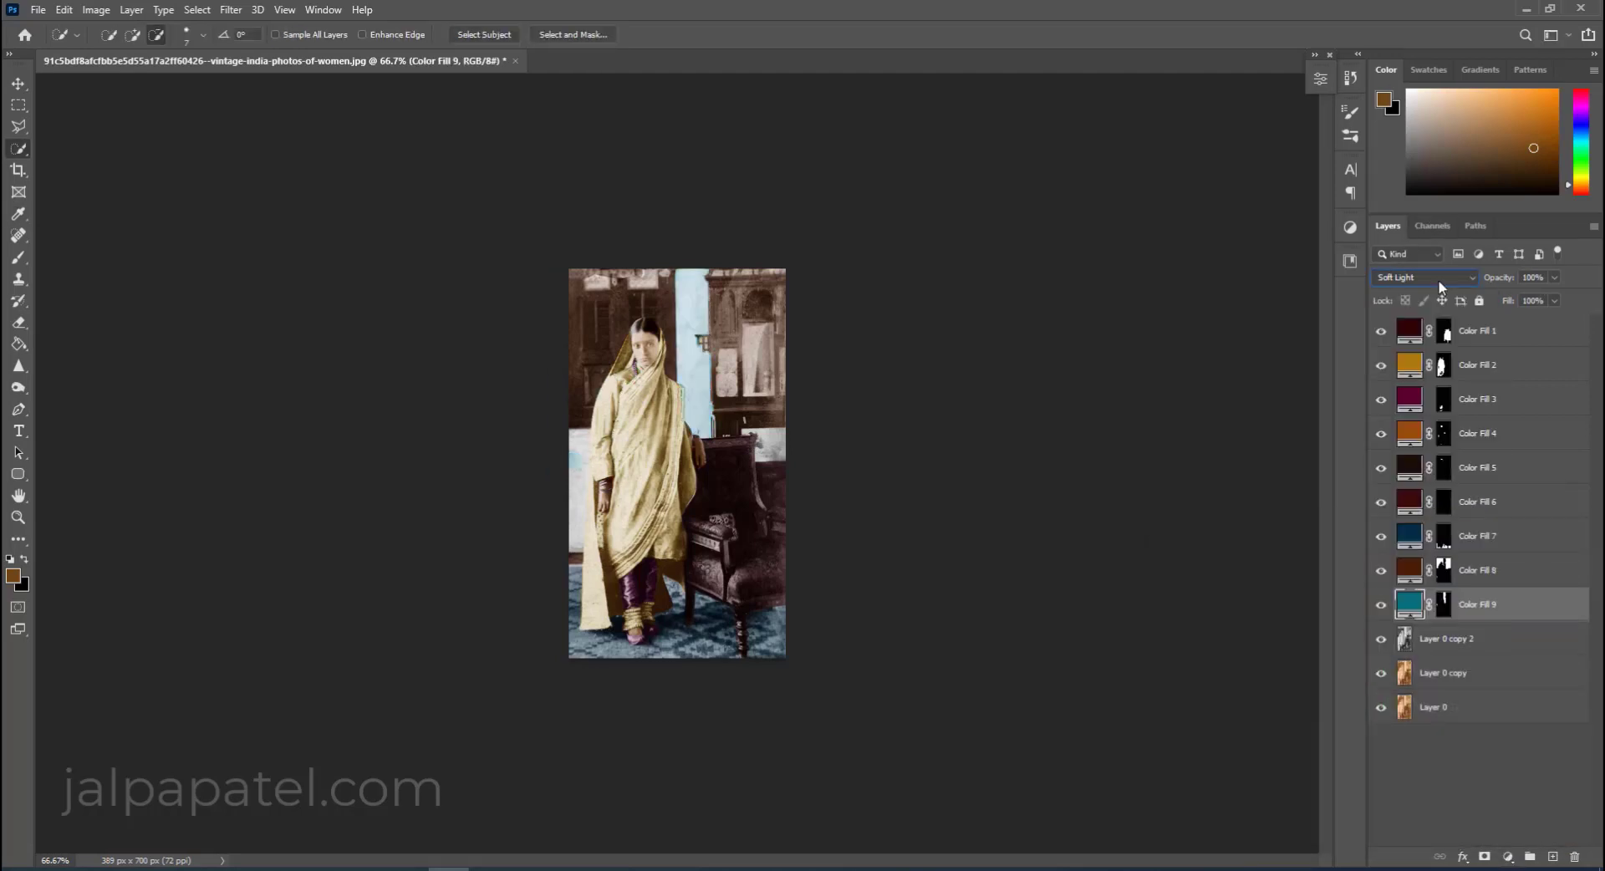
# Change Color Fill 9's colour from teal to deep blue (0b5086).
pyautogui.doubleClick(1428, 617)
pyautogui.moveTo(1375, 660)
pyautogui.mouseDown()
pyautogui.moveTo(1355, 591)
pyautogui.moveTo(1284, 601)
pyautogui.moveTo(1324, 675)
pyautogui.mouseUp()
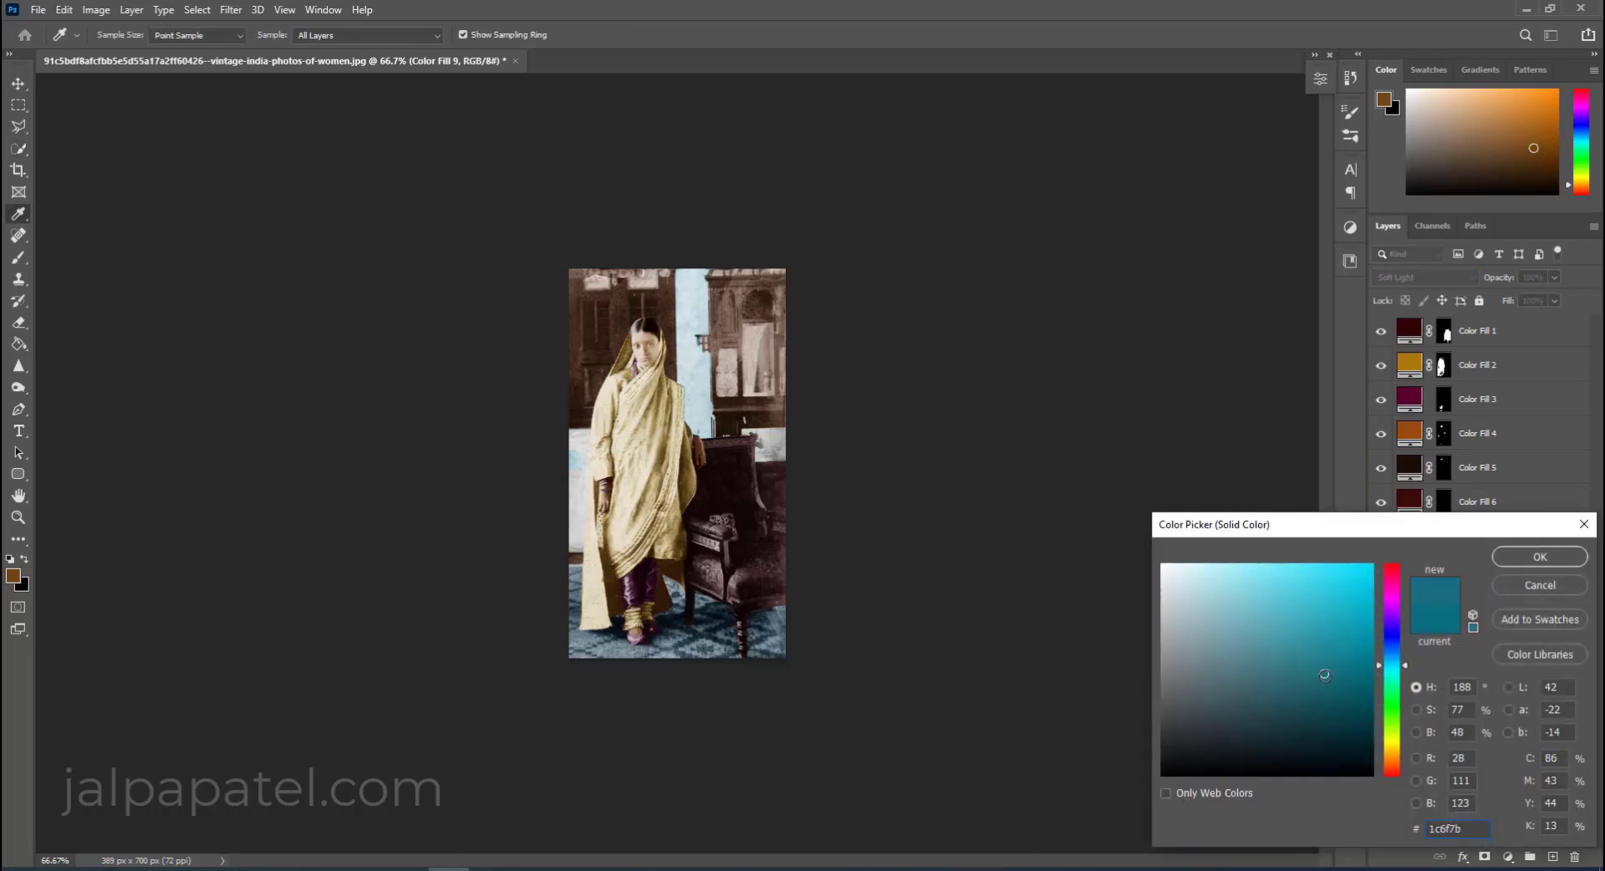
pyautogui.click(1393, 655)
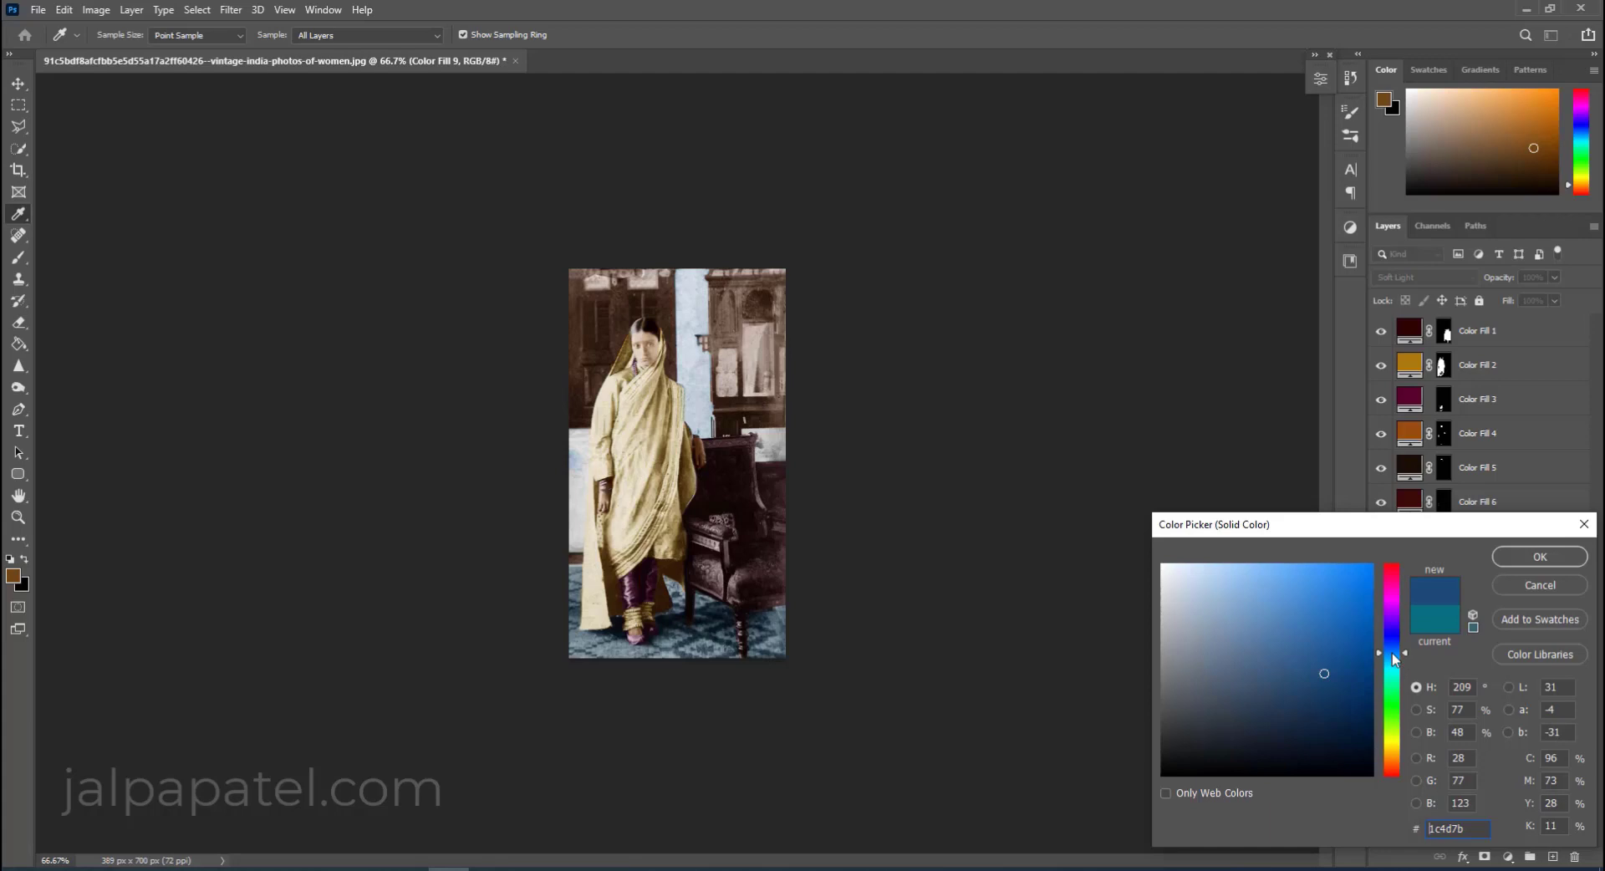
pyautogui.moveTo(1324, 673); pyautogui.dragTo(1344, 674)
pyautogui.click(1357, 664)
pyautogui.click(1392, 645)
pyautogui.click(1546, 558)
pyautogui.press('w')
pyautogui.hotkey('ctrl', '1')
# Paint Color Fill 9's mask white with a size-20 brush over the wall beside the woman and chair.
pyautogui.press('b')
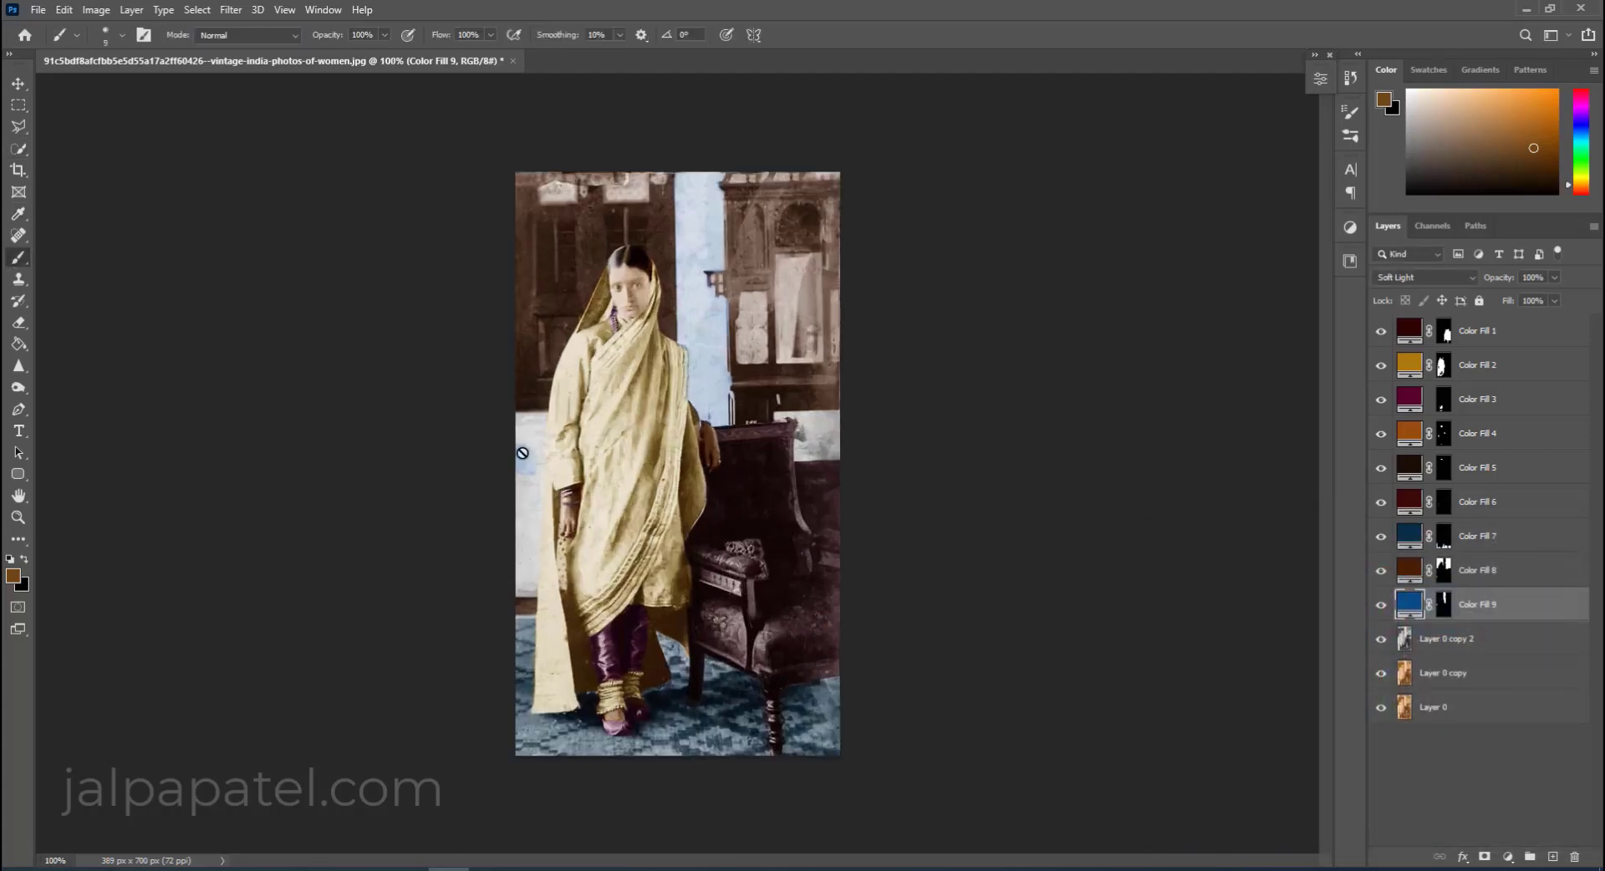
pyautogui.hotkey('ctrl', '\\')
pyautogui.press('d')
pyautogui.press(']')
pyautogui.press(']')
pyautogui.press(']')
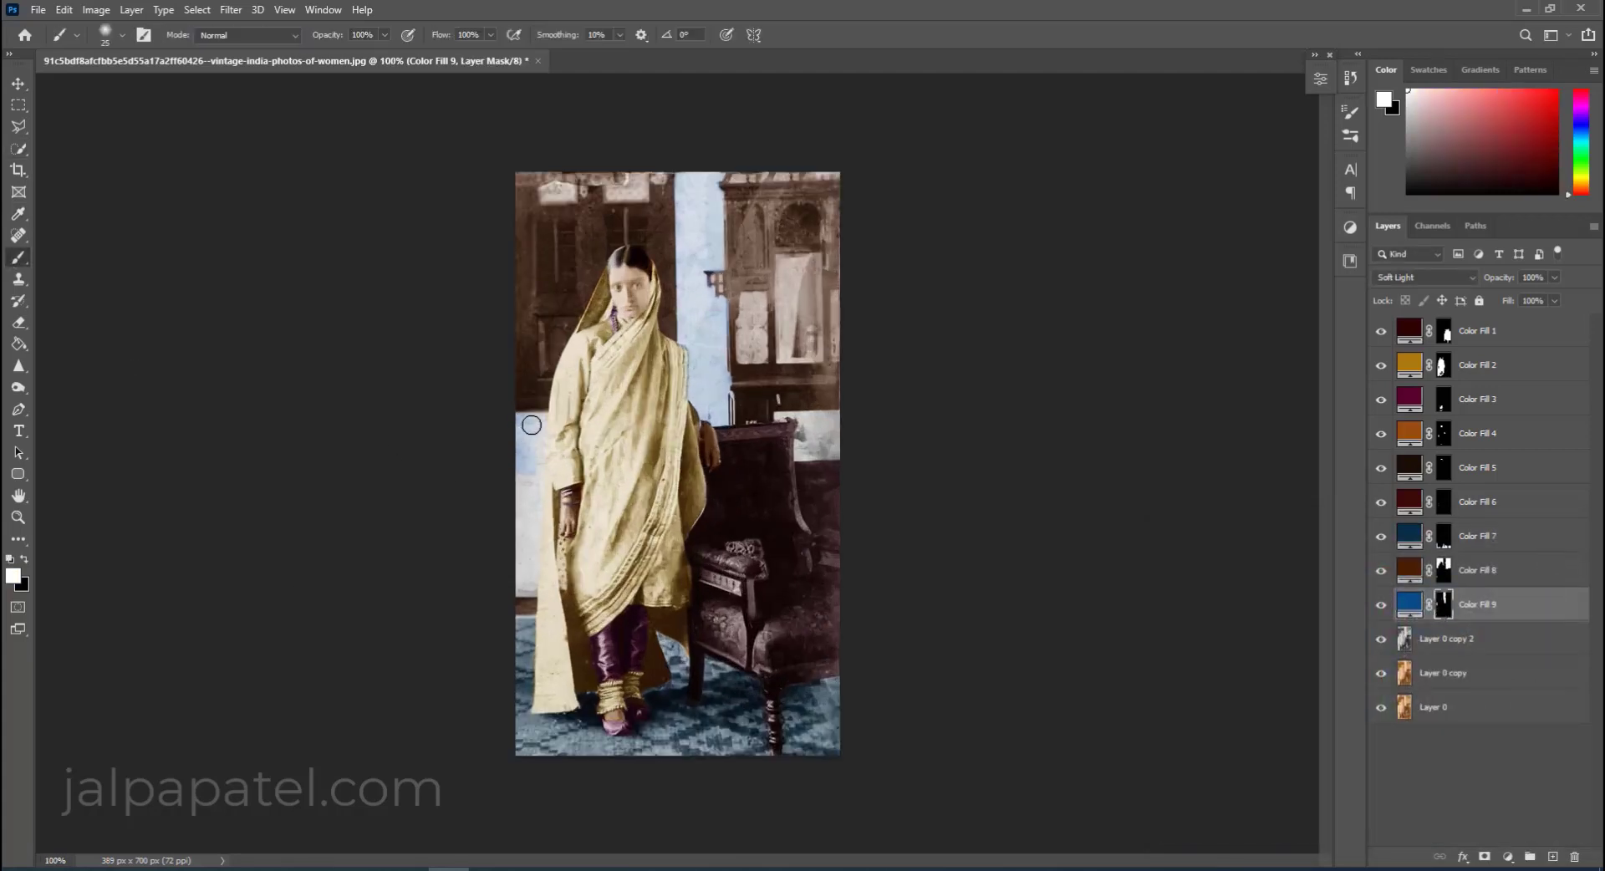
pyautogui.moveTo(540, 478)
pyautogui.mouseDown()
pyautogui.moveTo(530, 589)
pyautogui.moveTo(519, 543)
pyautogui.moveTo(525, 577)
pyautogui.mouseUp()
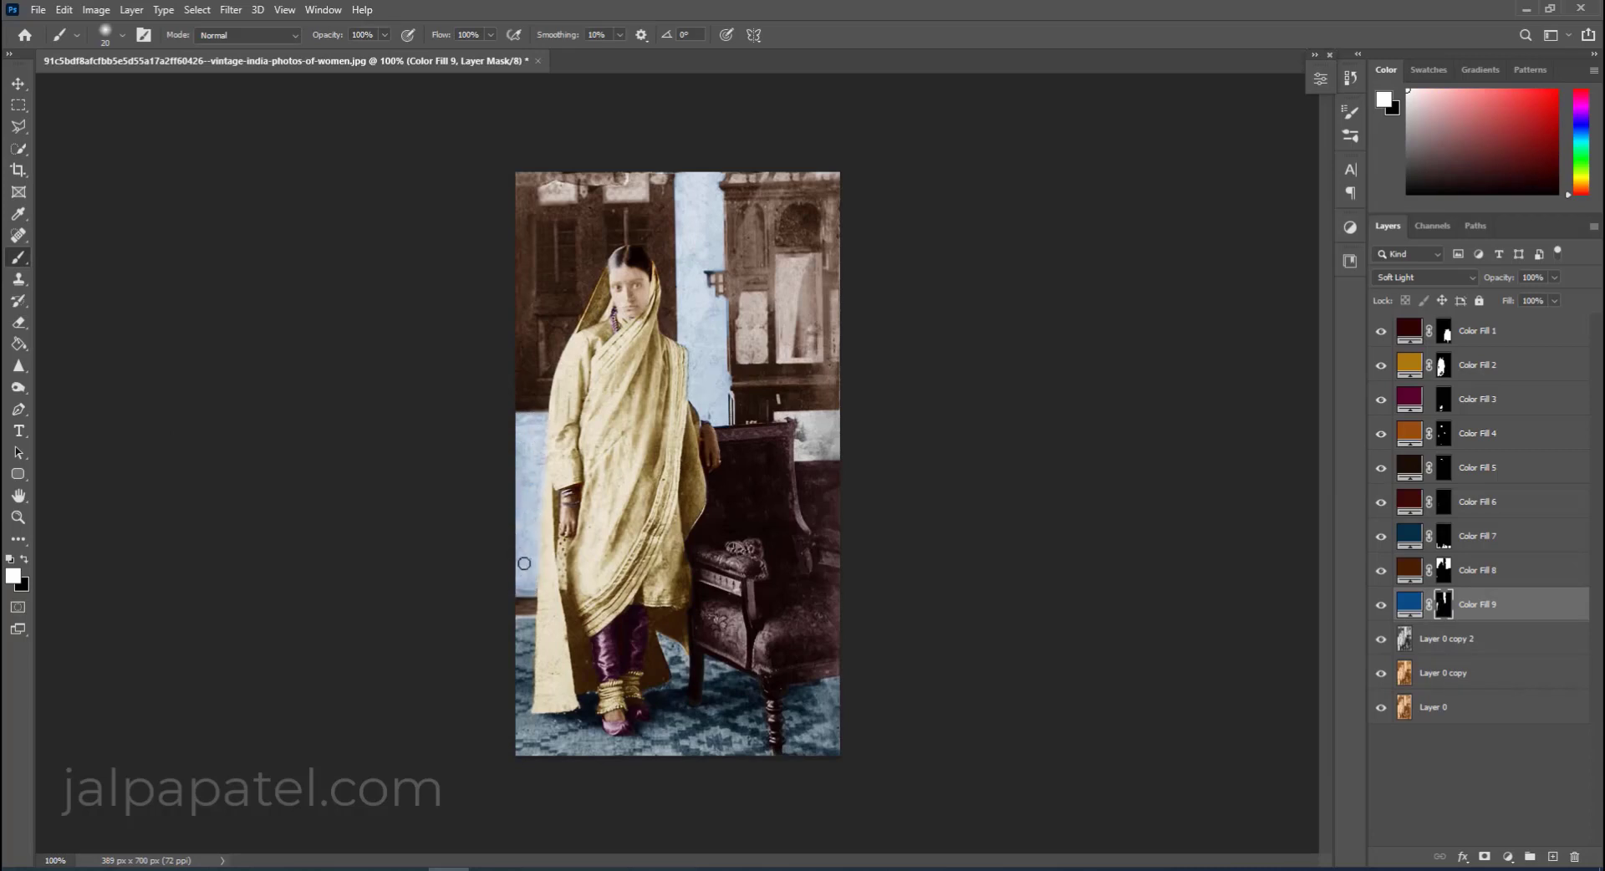
pyautogui.moveTo(774, 412)
pyautogui.mouseDown()
pyautogui.moveTo(836, 417)
pyautogui.moveTo(801, 450)
pyautogui.moveTo(836, 455)
pyautogui.moveTo(843, 432)
pyautogui.mouseUp()
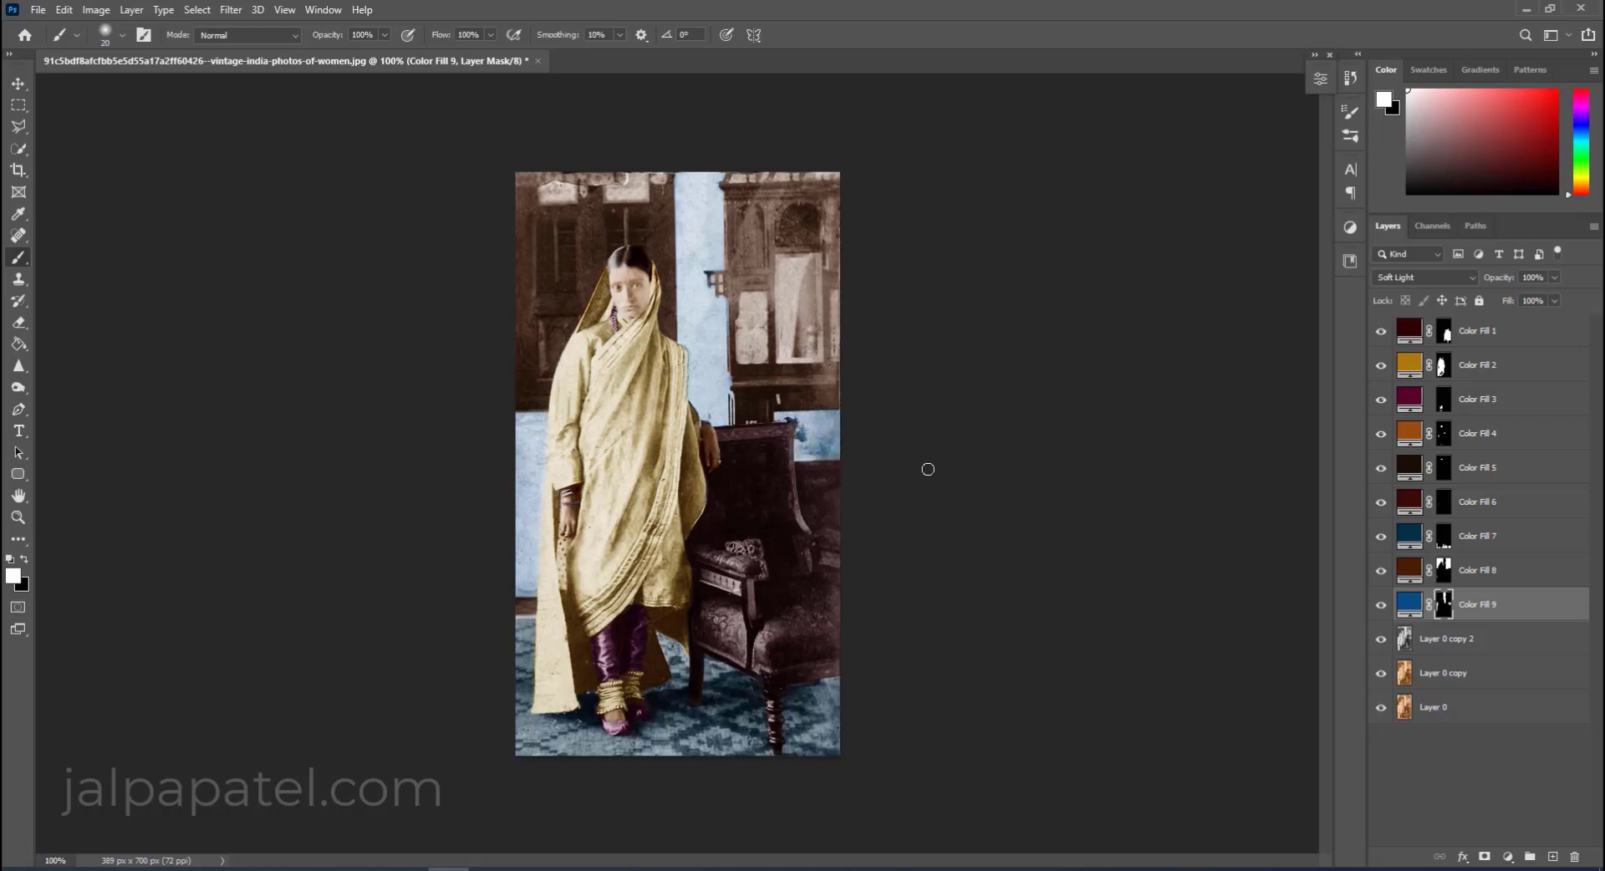
# Extend the blue tint onto the cabinet mirror, the panel beside it and the top strip.
pyautogui.moveTo(784, 260)
pyautogui.mouseDown()
pyautogui.moveTo(782, 358)
pyautogui.moveTo(815, 255)
pyautogui.mouseUp()
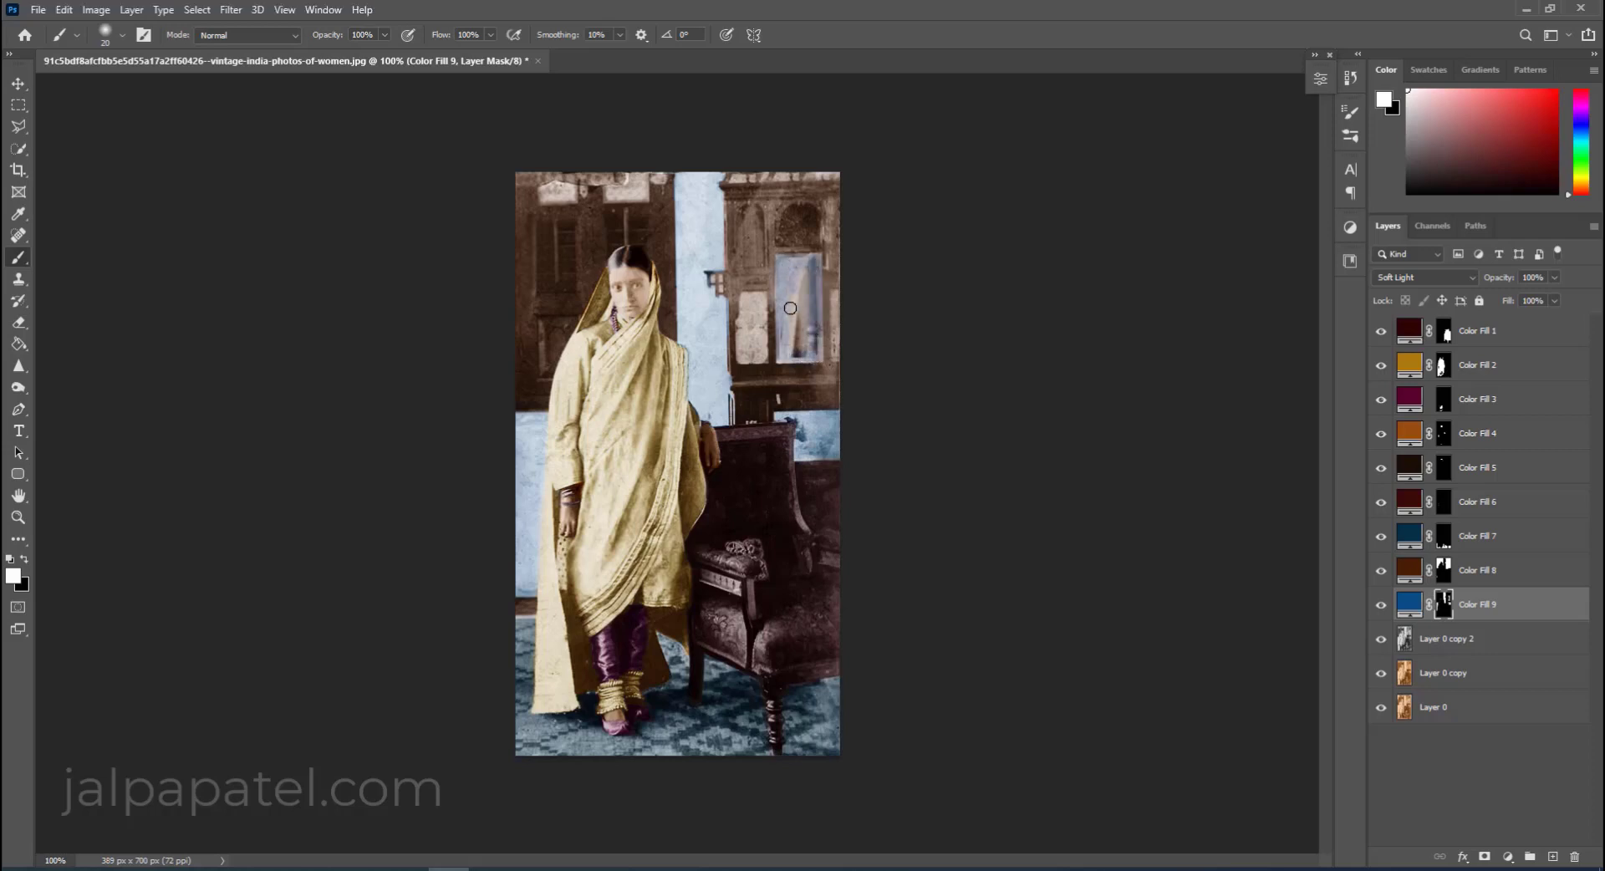
pyautogui.moveTo(793, 356); pyautogui.dragTo(803, 274)
pyautogui.hotkey('ctrl', '-')
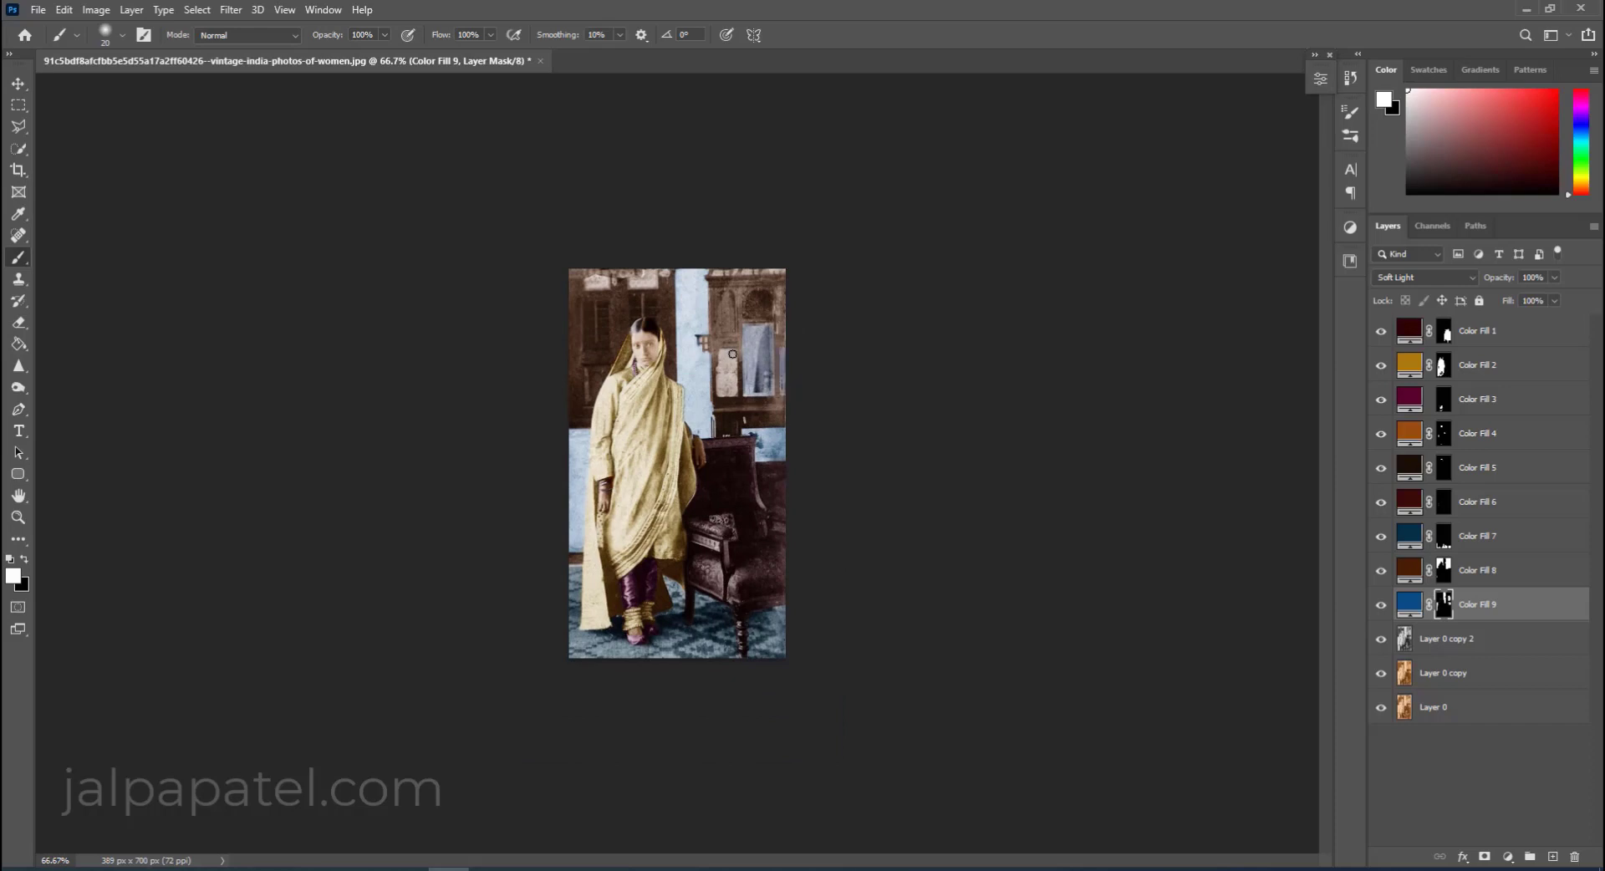
pyautogui.moveTo(733, 392); pyautogui.dragTo(722, 355)
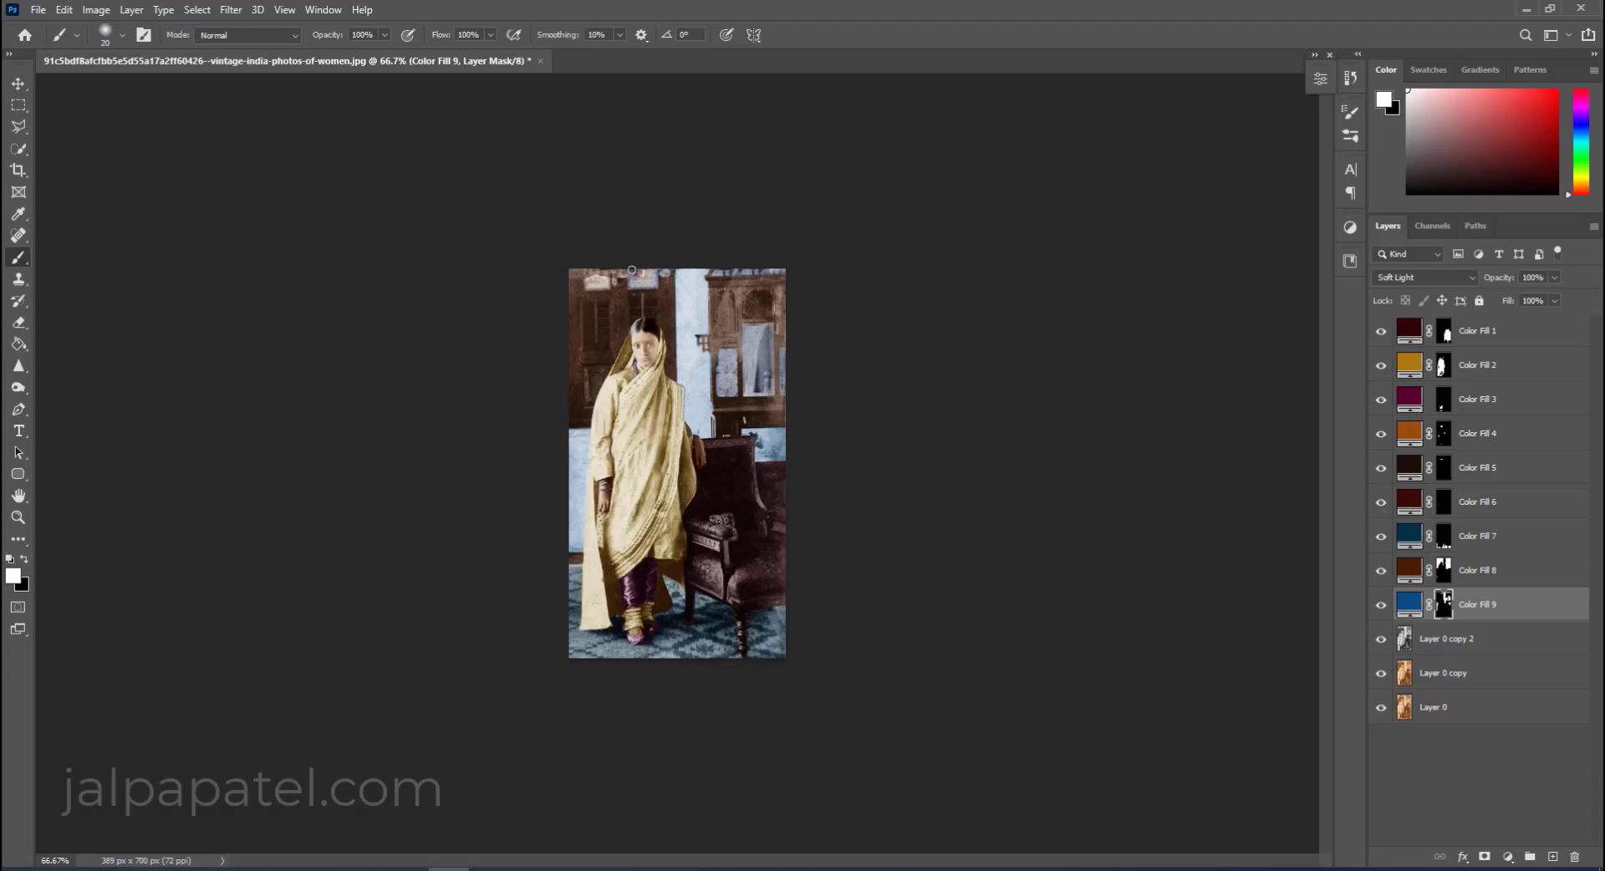
pyautogui.moveTo(613, 275); pyautogui.dragTo(568, 274)
pyautogui.press('[')
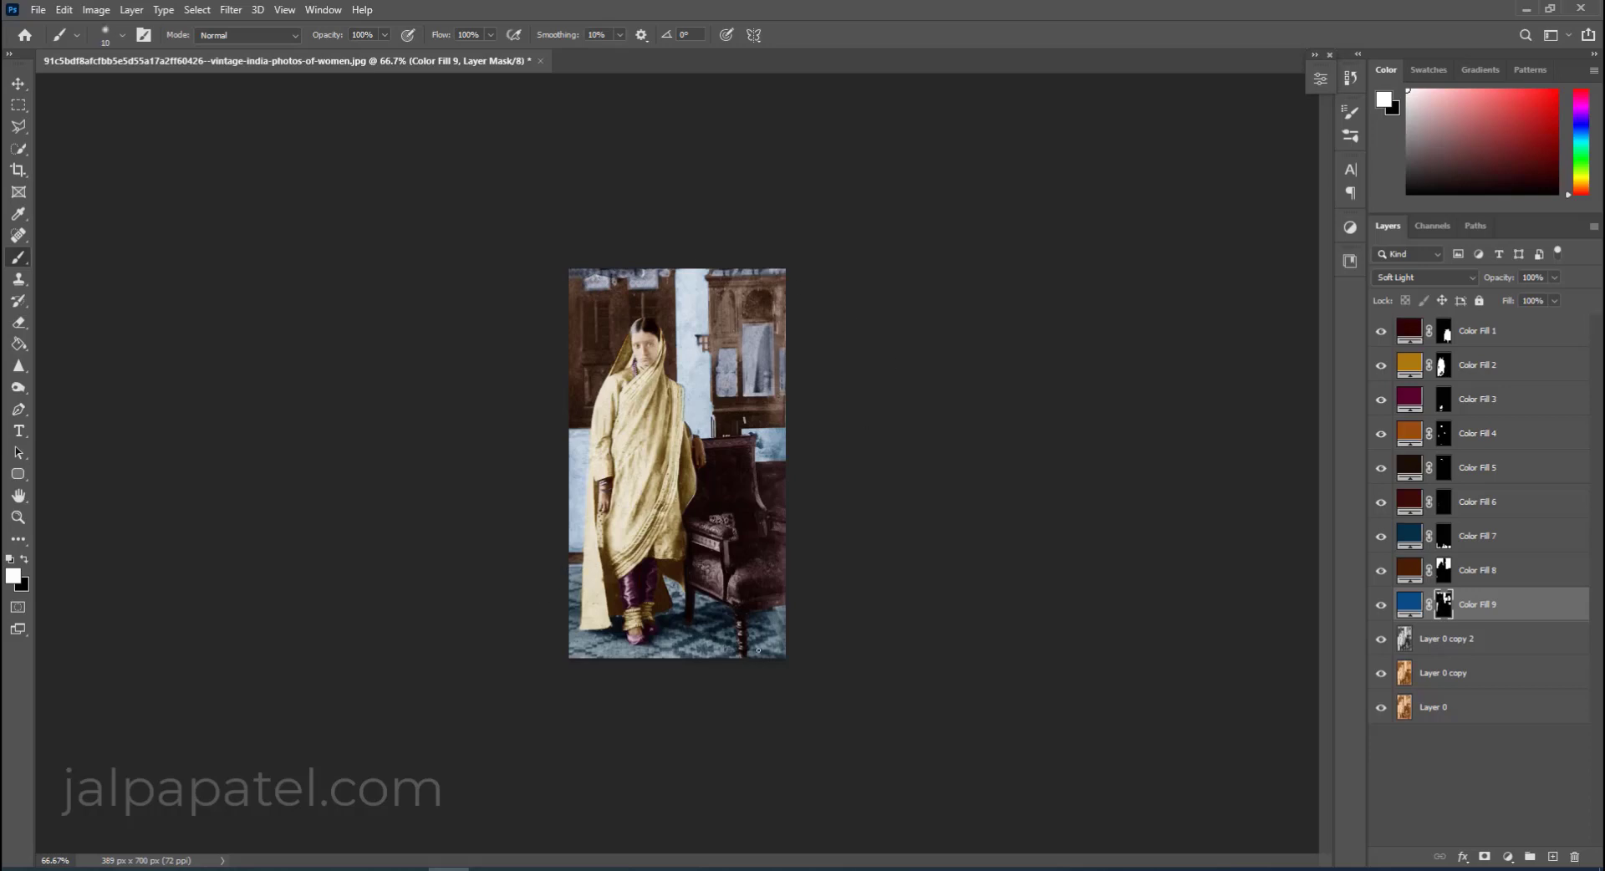
# Zoom in to 300% and erase the brown Color Fill 8 off the saree's left edge.
pyautogui.scroll(3, 758, 651)
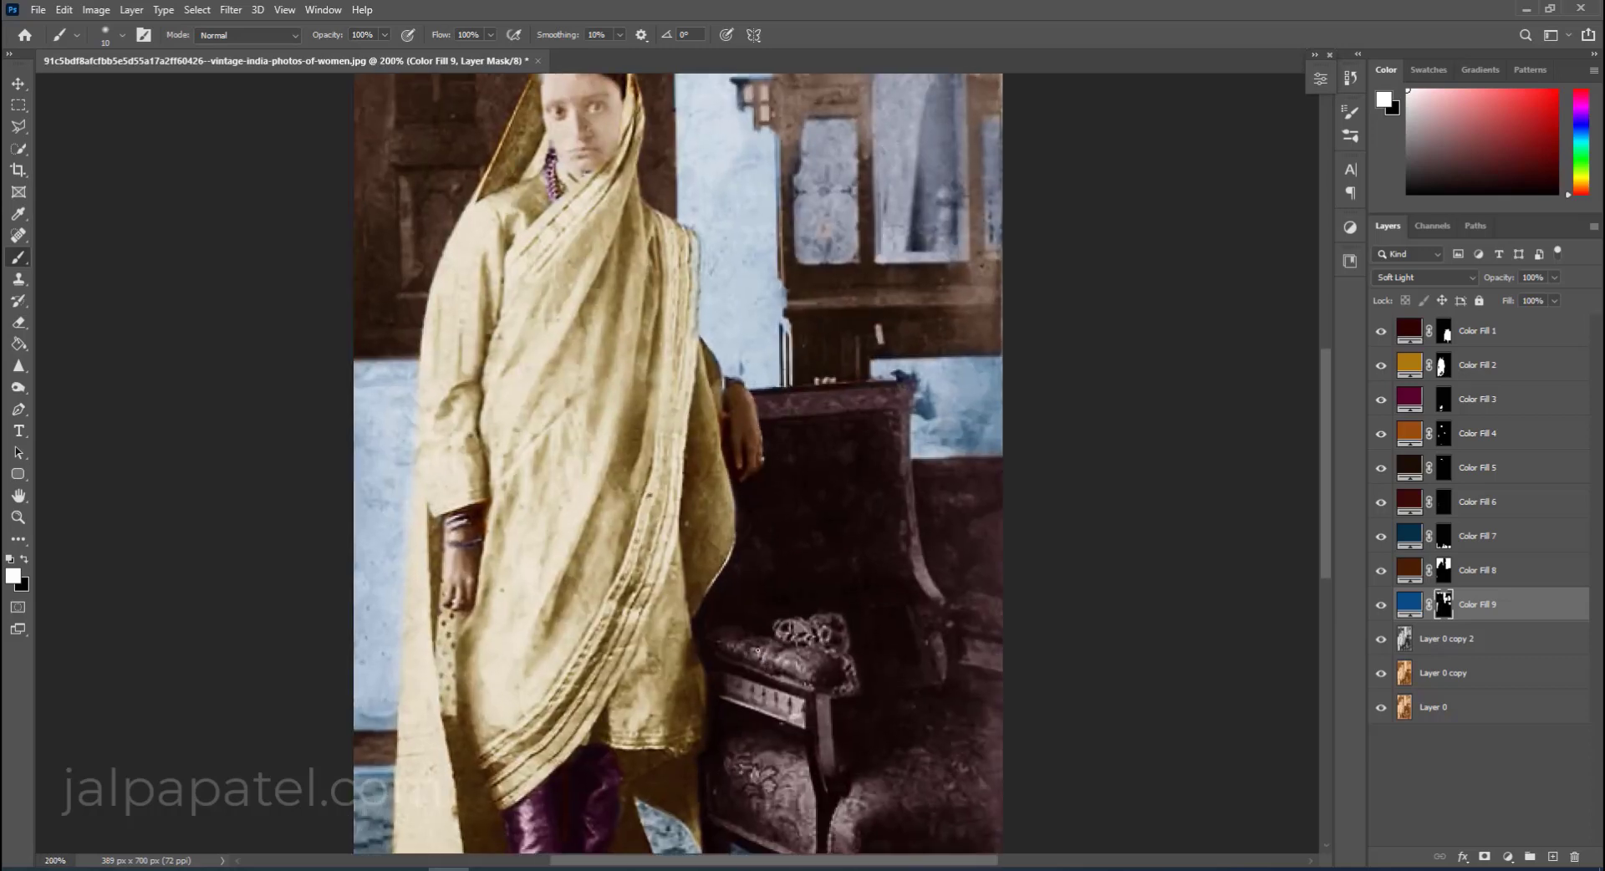
pyautogui.scroll(5, 836, 702)
pyautogui.scroll(1, 840, 707)
pyautogui.hotkey('ctrl', '+')
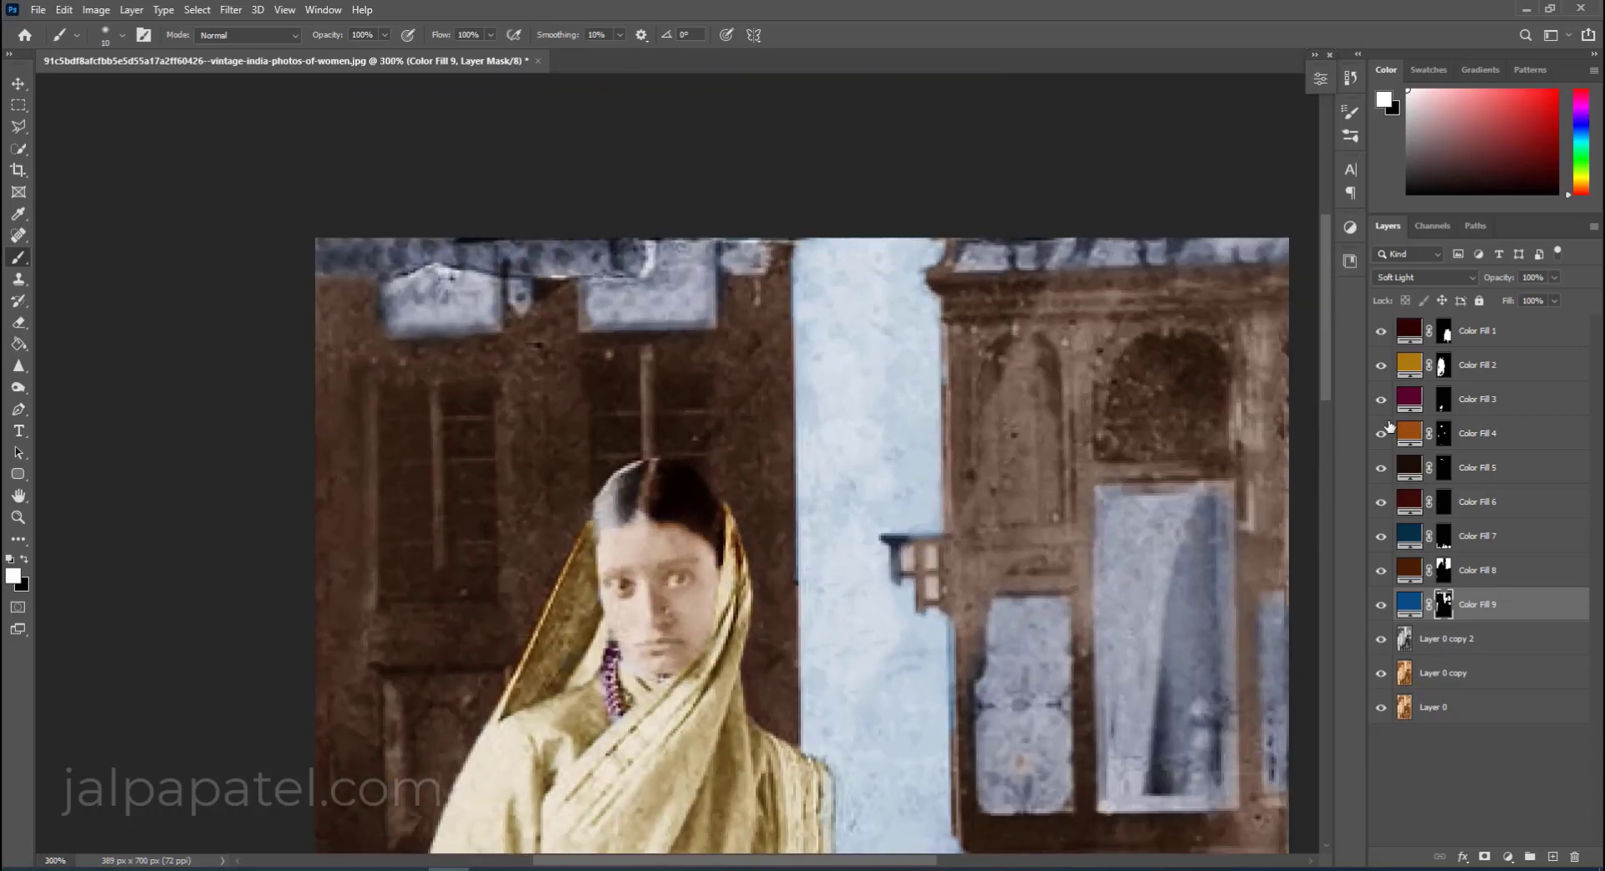
pyautogui.click(1443, 571)
pyautogui.click(15, 321)
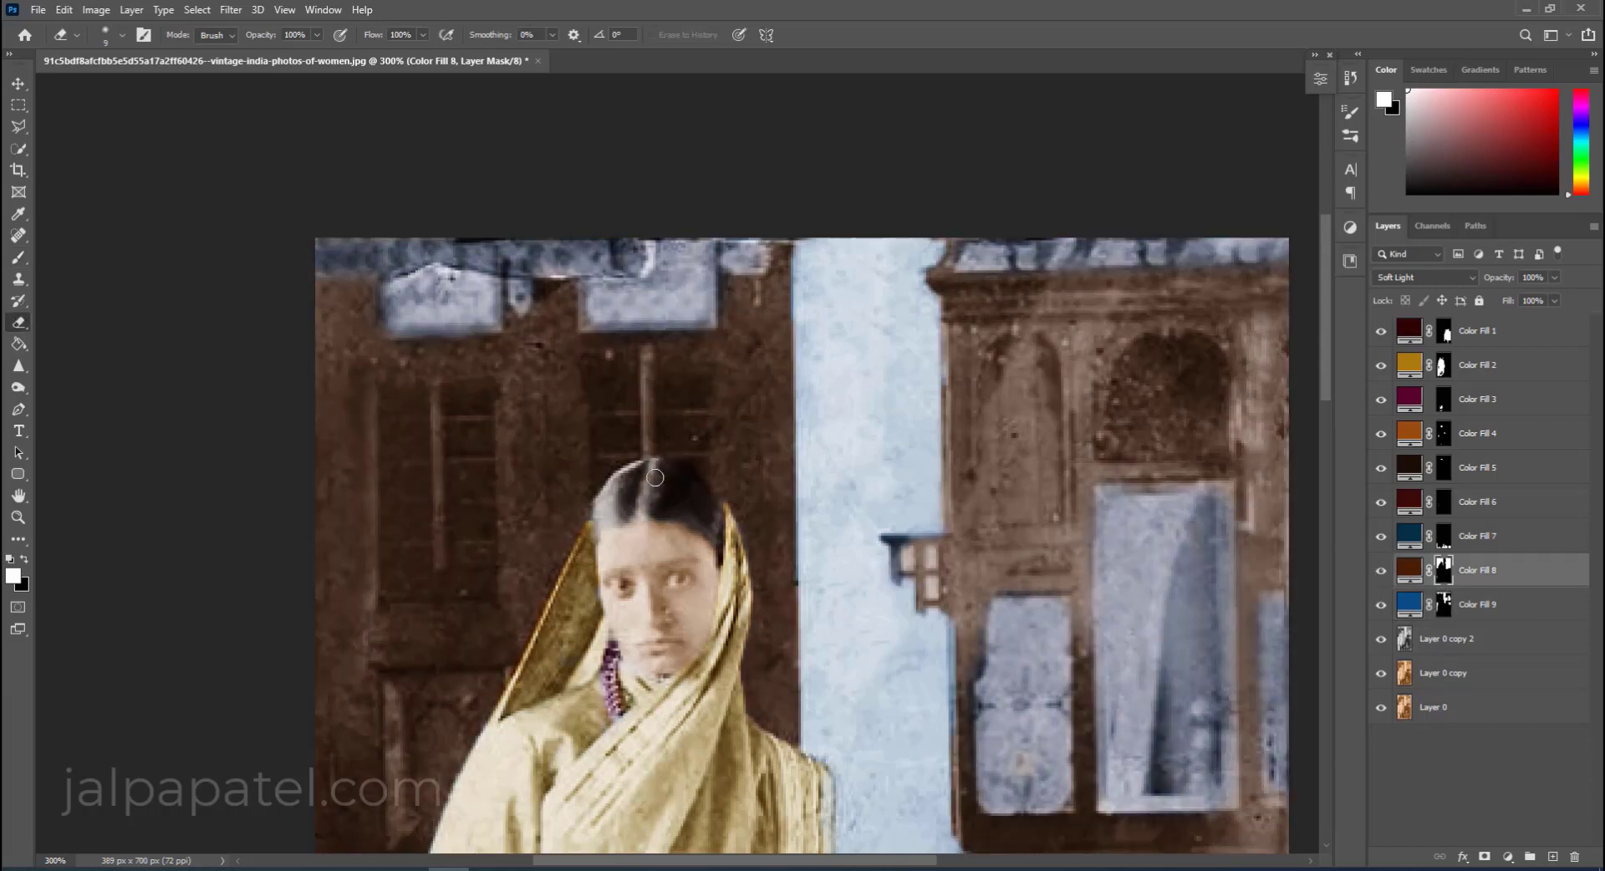
pyautogui.moveTo(544, 634)
pyautogui.mouseDown()
pyautogui.moveTo(577, 537)
pyautogui.moveTo(510, 707)
pyautogui.mouseUp()
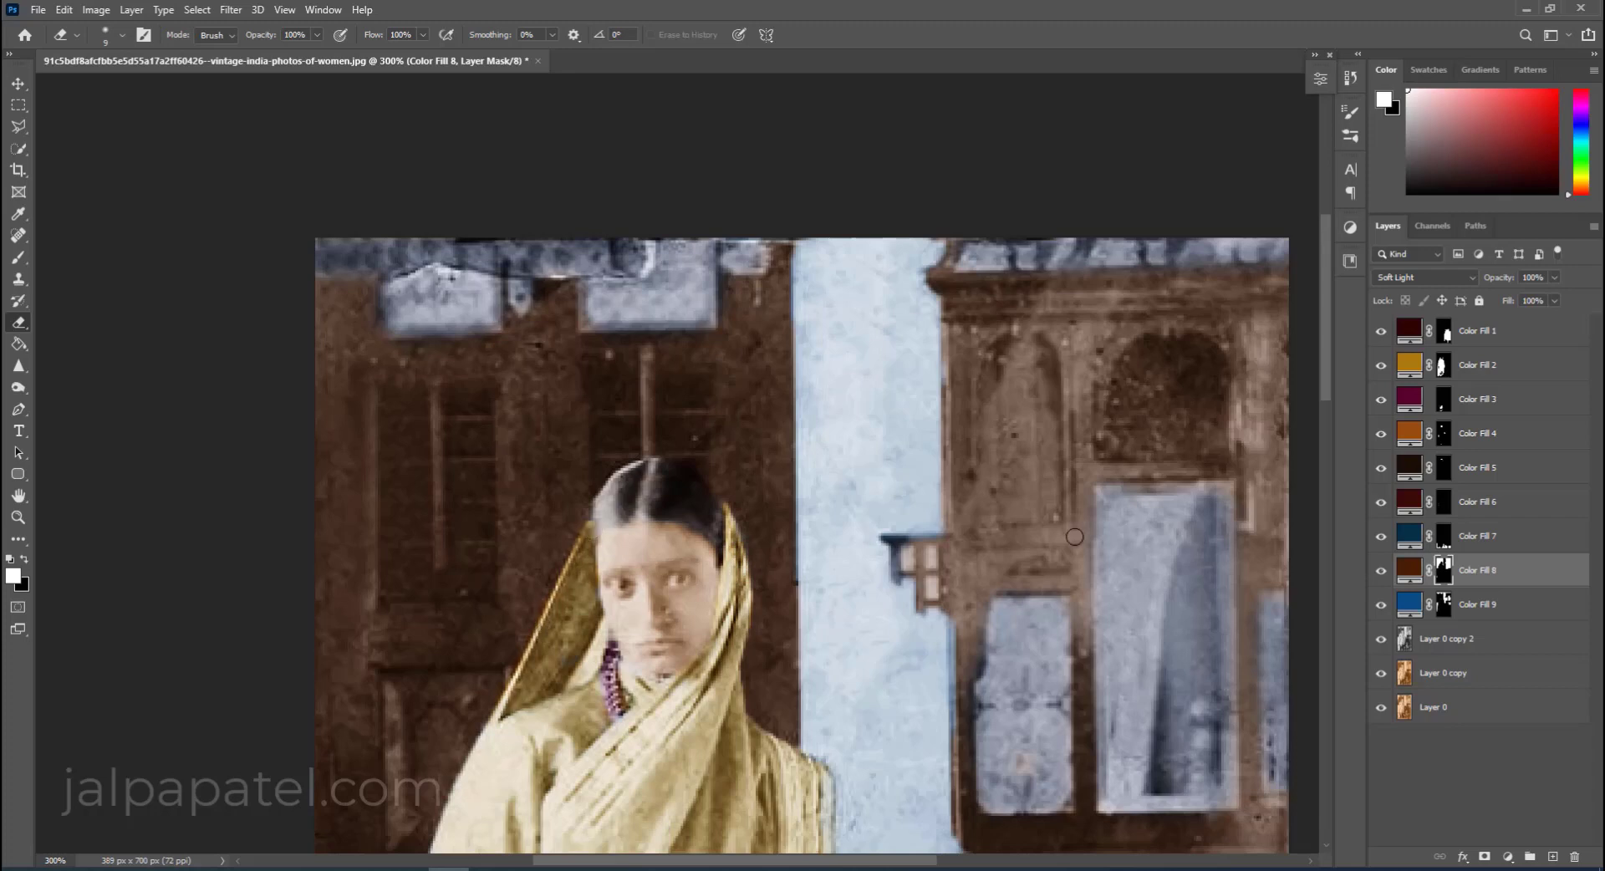
# Check Color Fill 5's colour, then ready a size-6 white brush on the Color Fill 2 mask.
pyautogui.doubleClick(1415, 473)
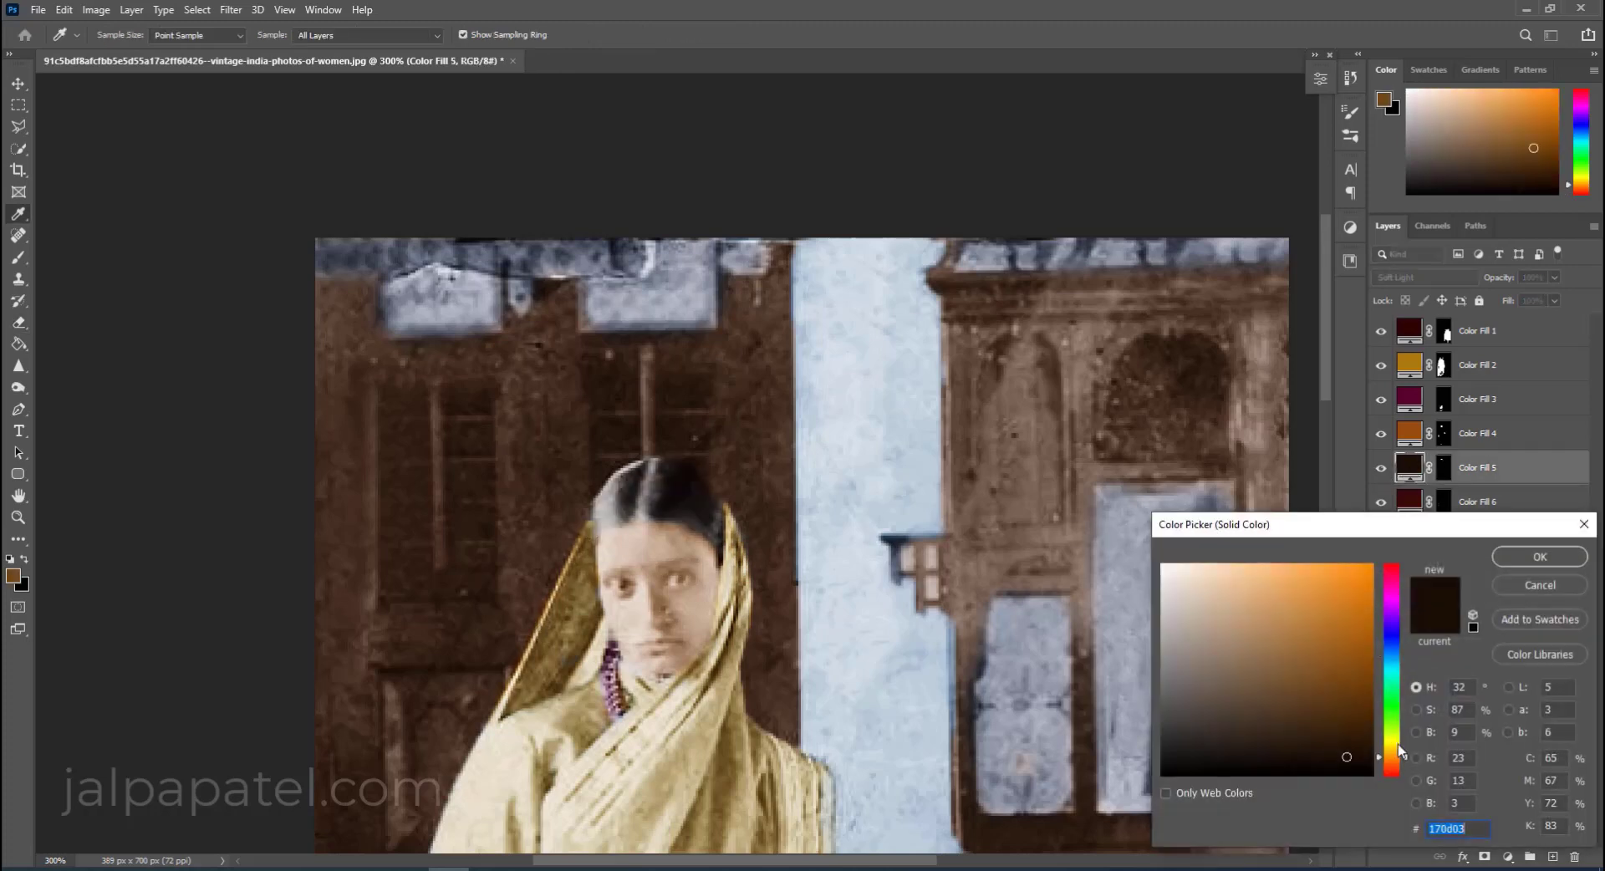
pyautogui.click(1536, 557)
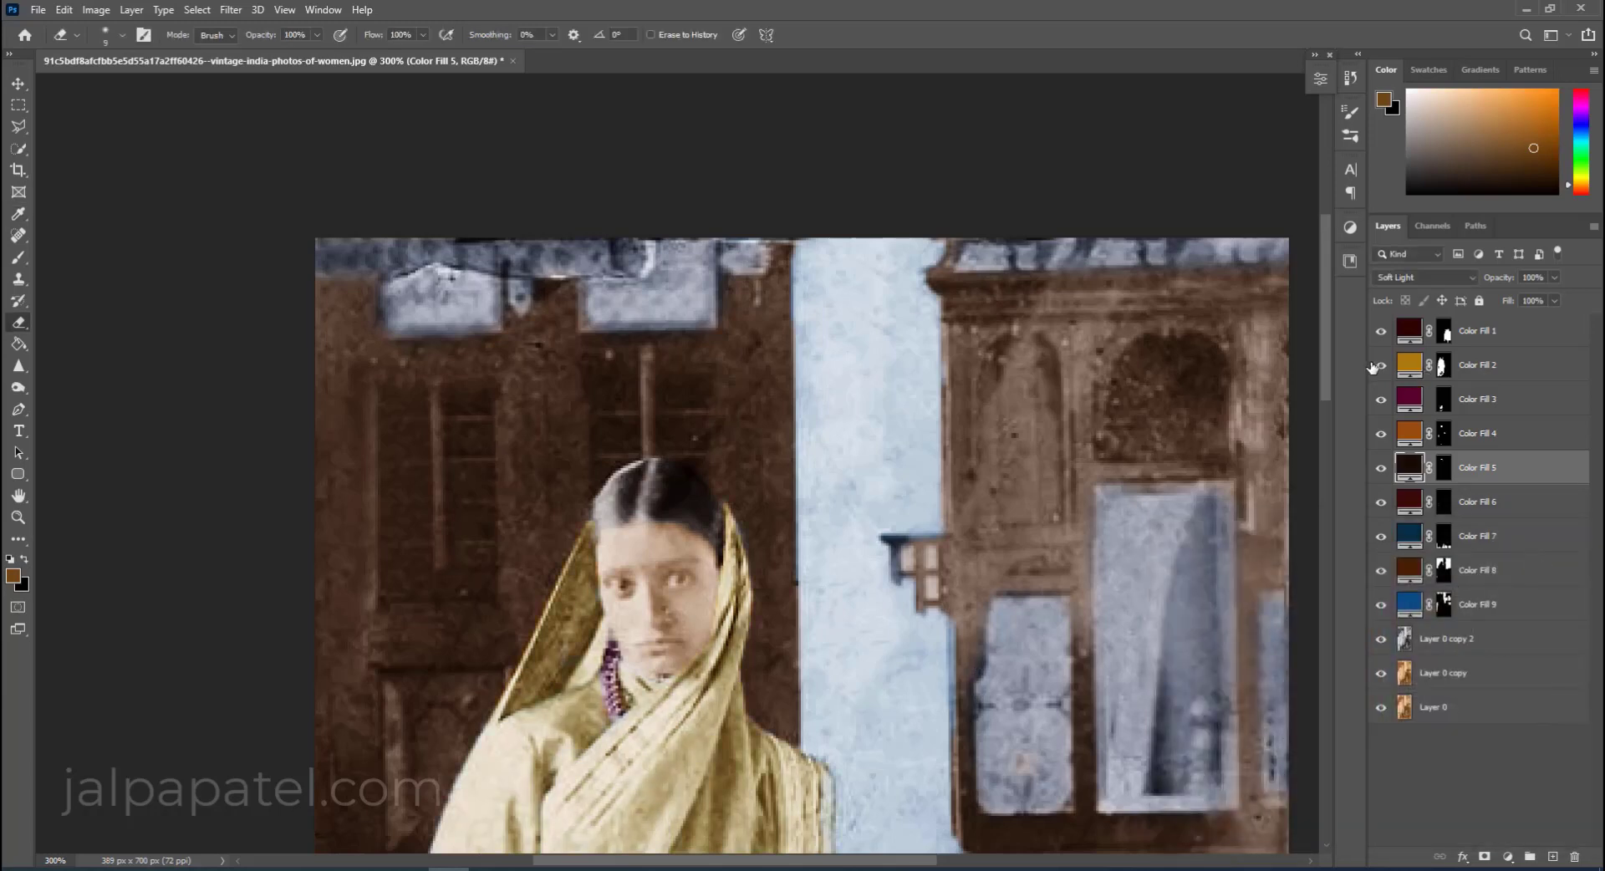
pyautogui.click(1442, 366)
pyautogui.press('b')
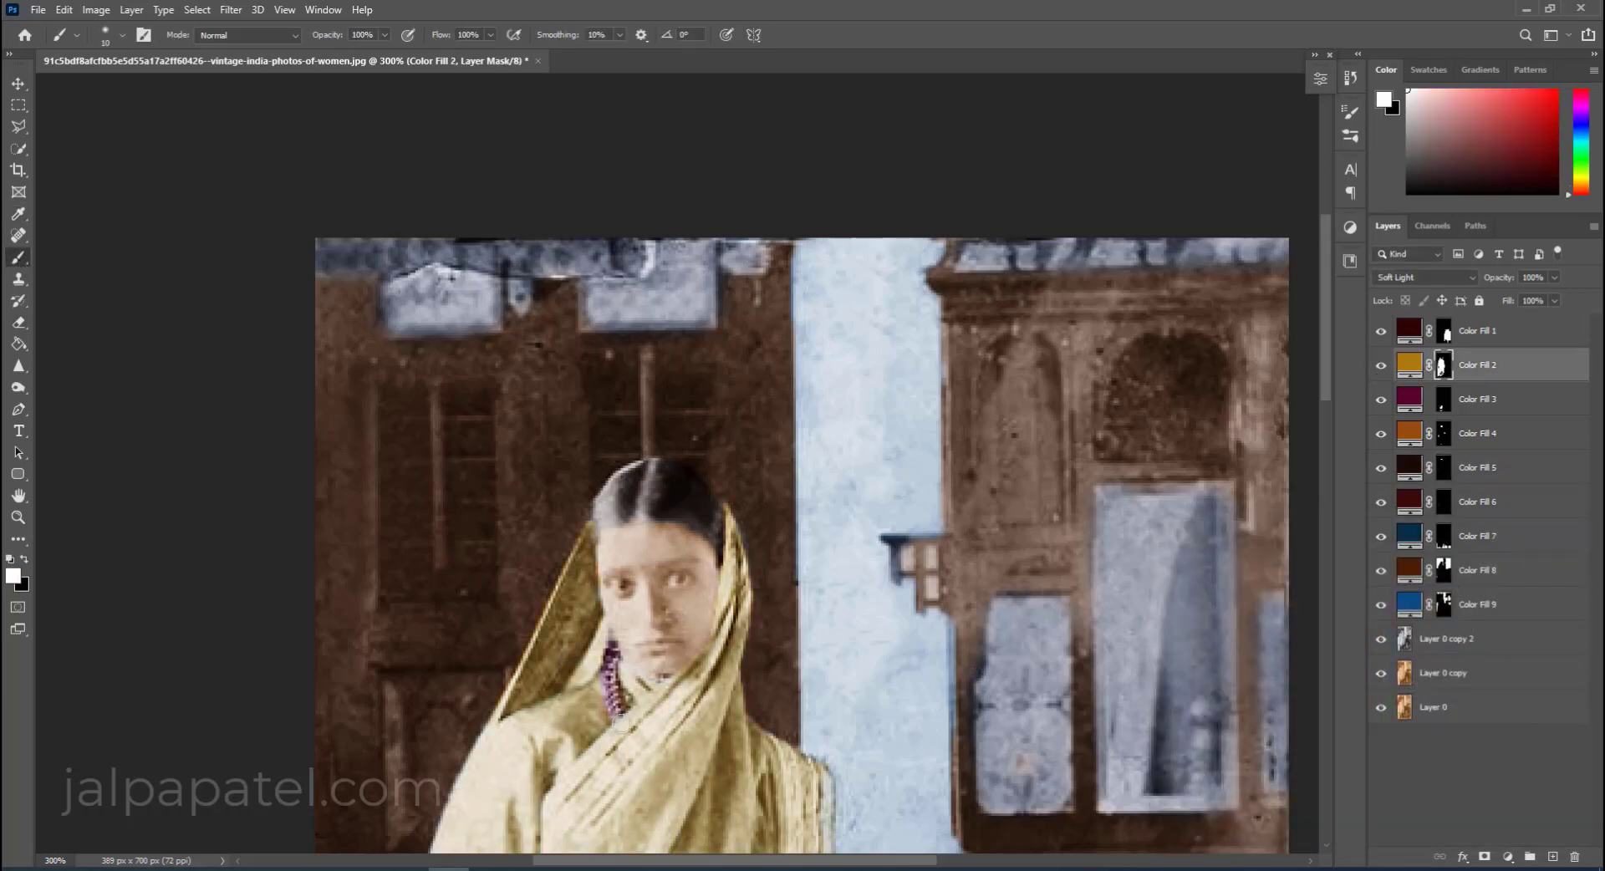
pyautogui.press('[')
pyautogui.press('[')
pyautogui.press('[')
# Erase the magenta Color Fill 3 from the earring with a size-4 eraser.
pyautogui.click(1374, 403)
pyautogui.click(1443, 400)
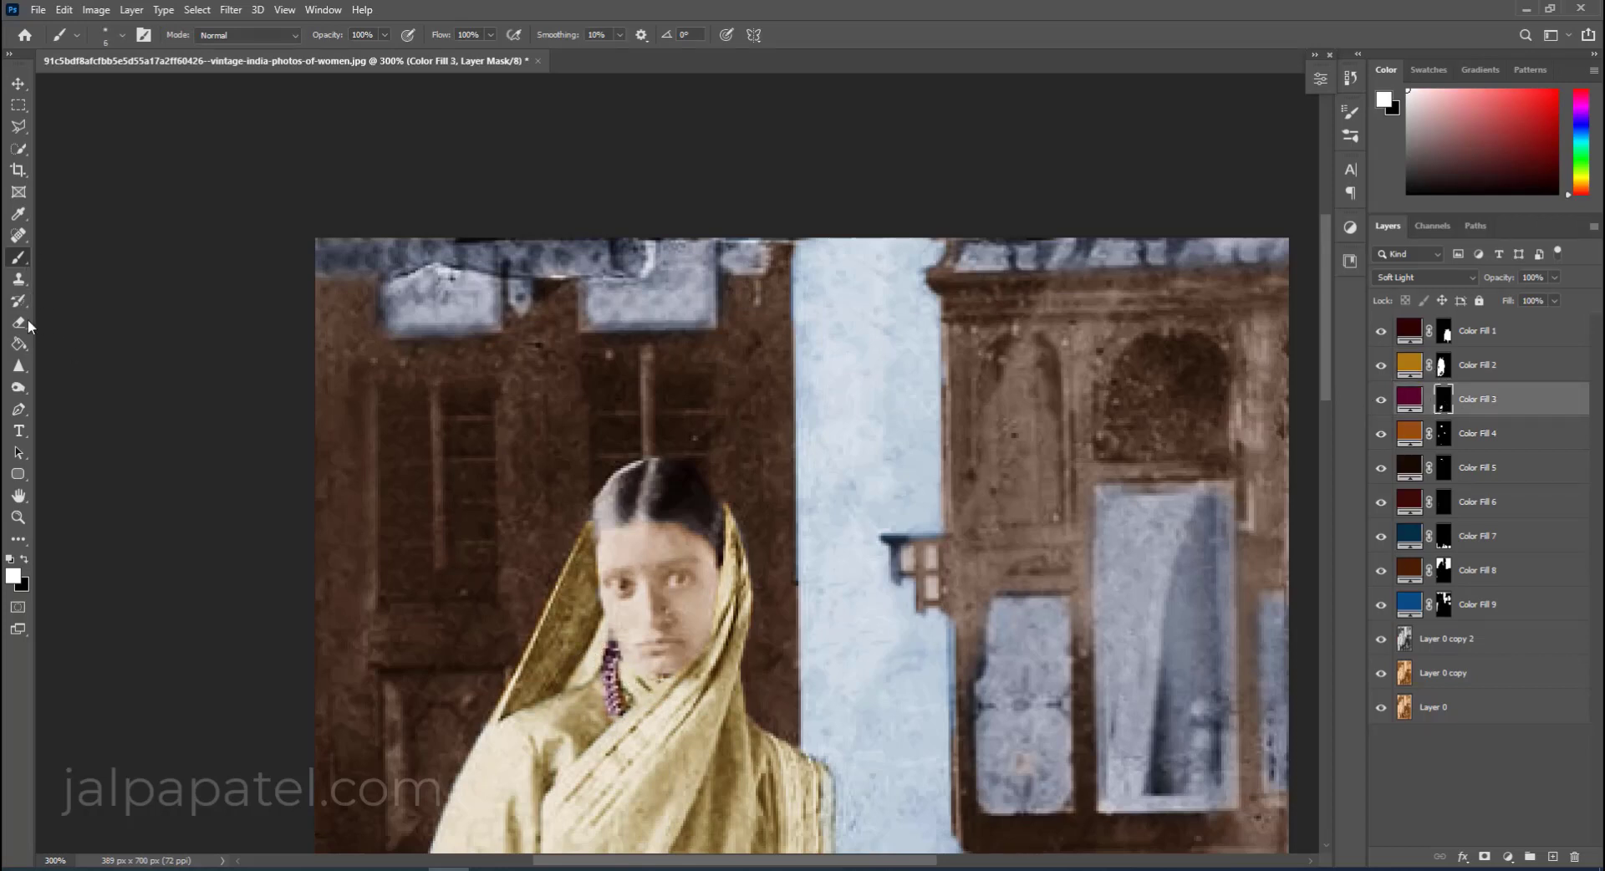
pyautogui.press('e')
pyautogui.press('[')
pyautogui.press('[')
pyautogui.press('[')
pyautogui.moveTo(612, 643); pyautogui.dragTo(616, 677)
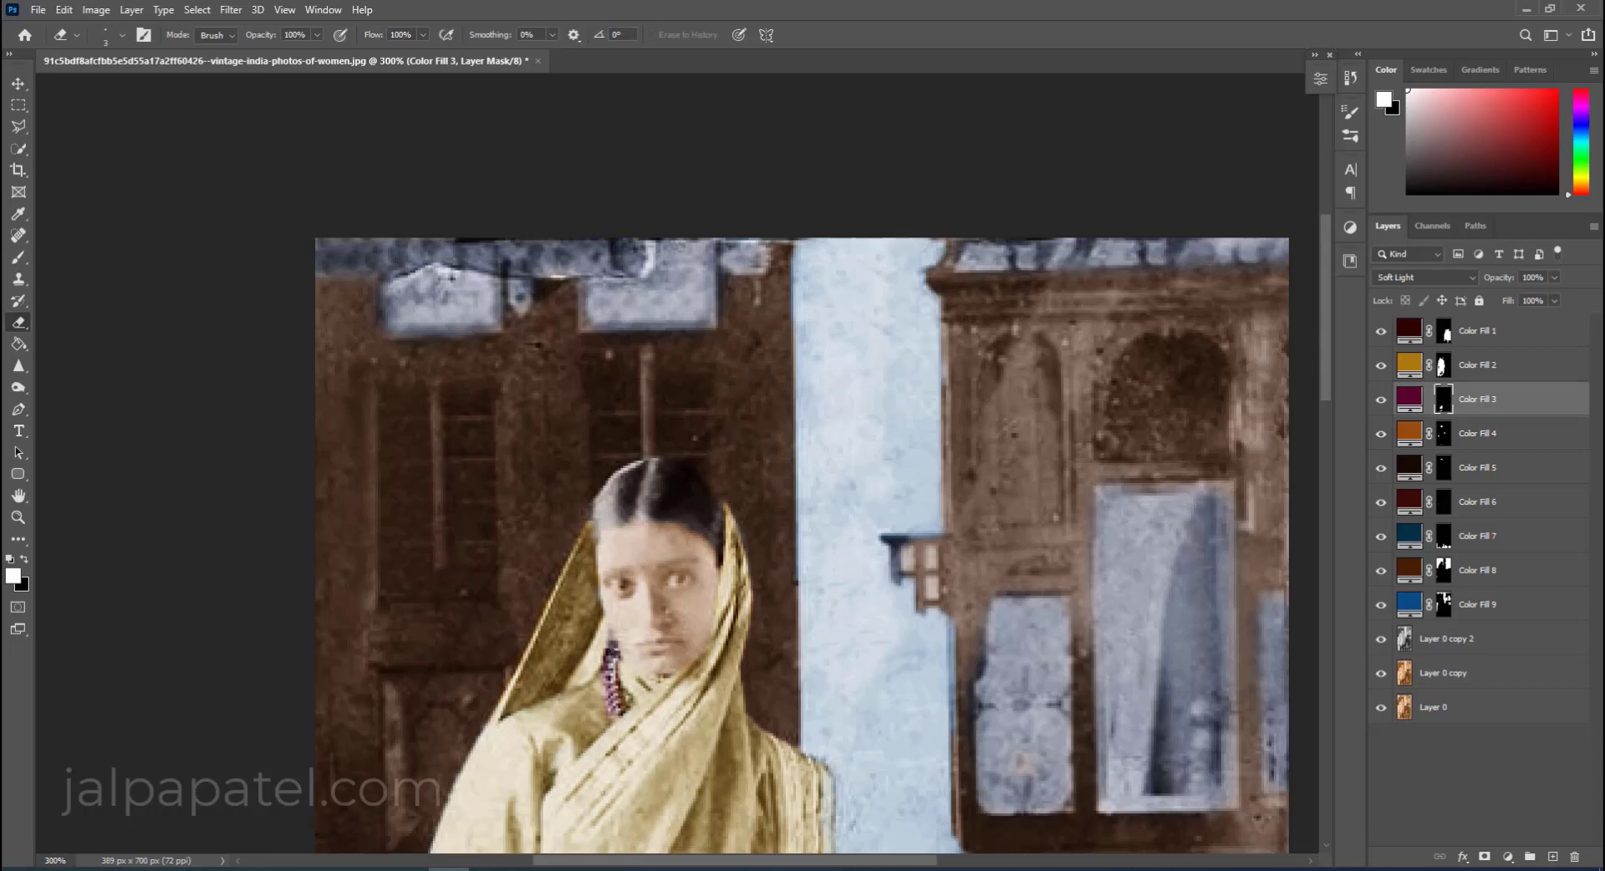
pyautogui.press('b')
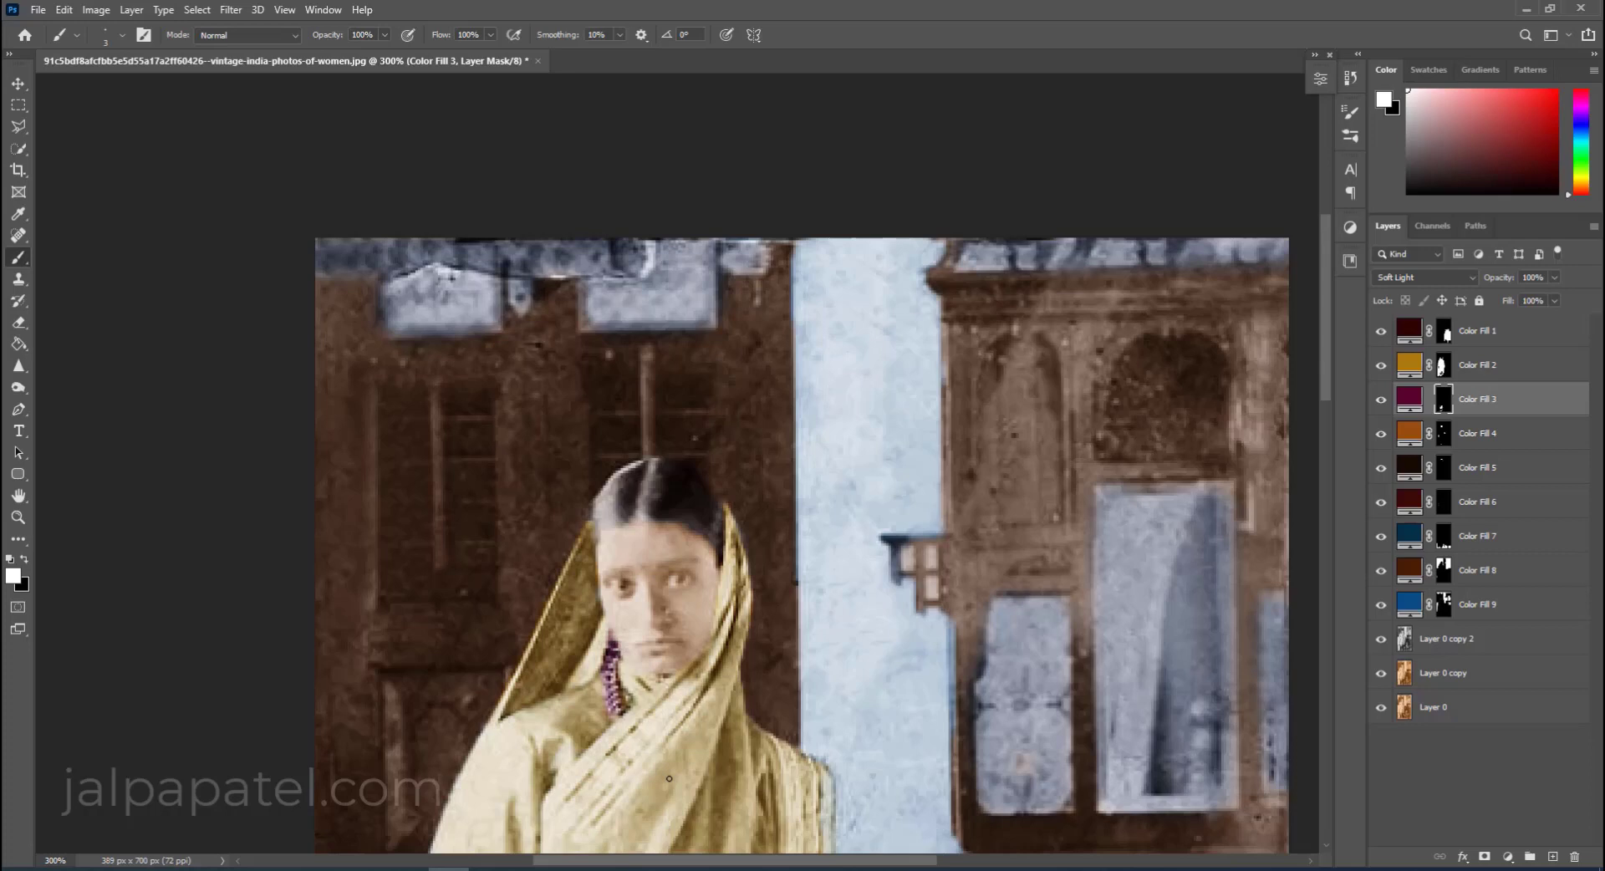
pyautogui.press('e')
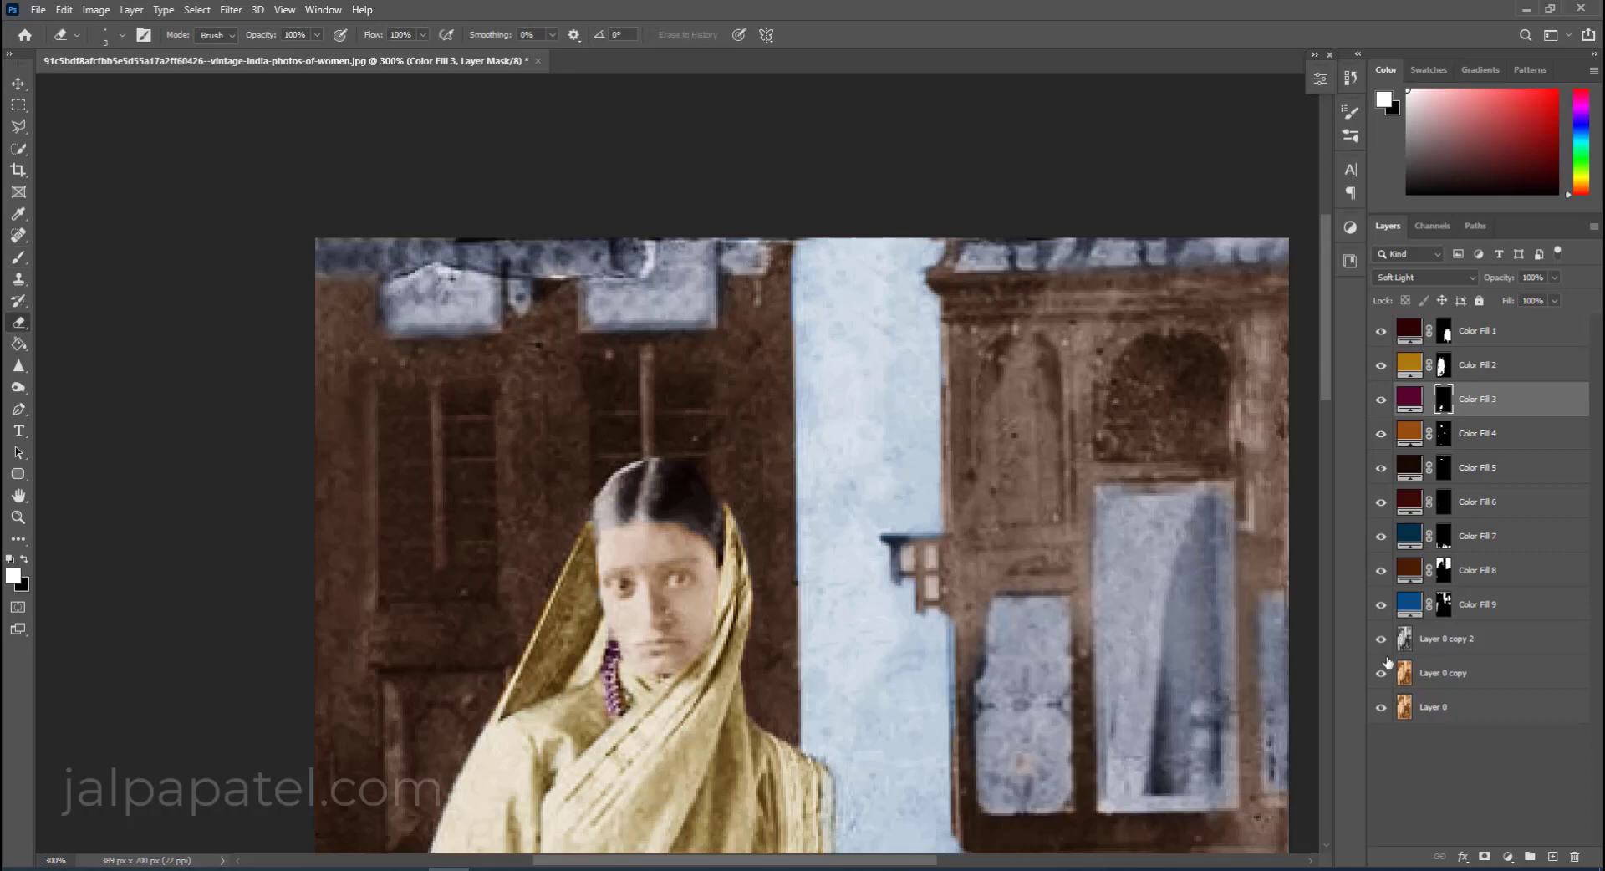
pyautogui.click(1444, 365)
pyautogui.press('b')
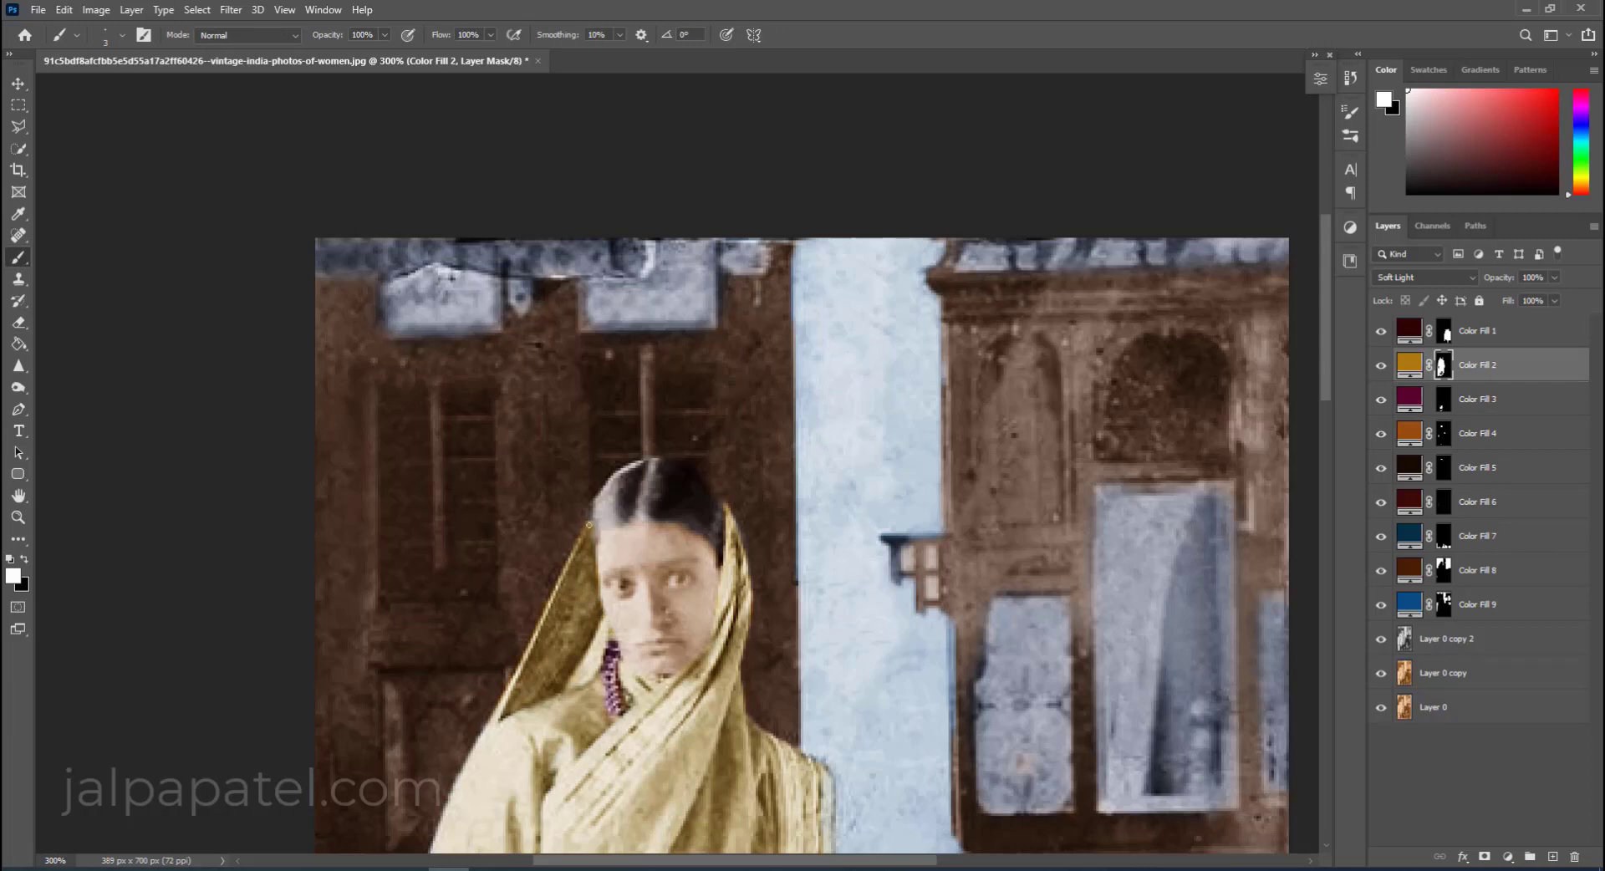
pyautogui.scroll(-1, 801, 533)
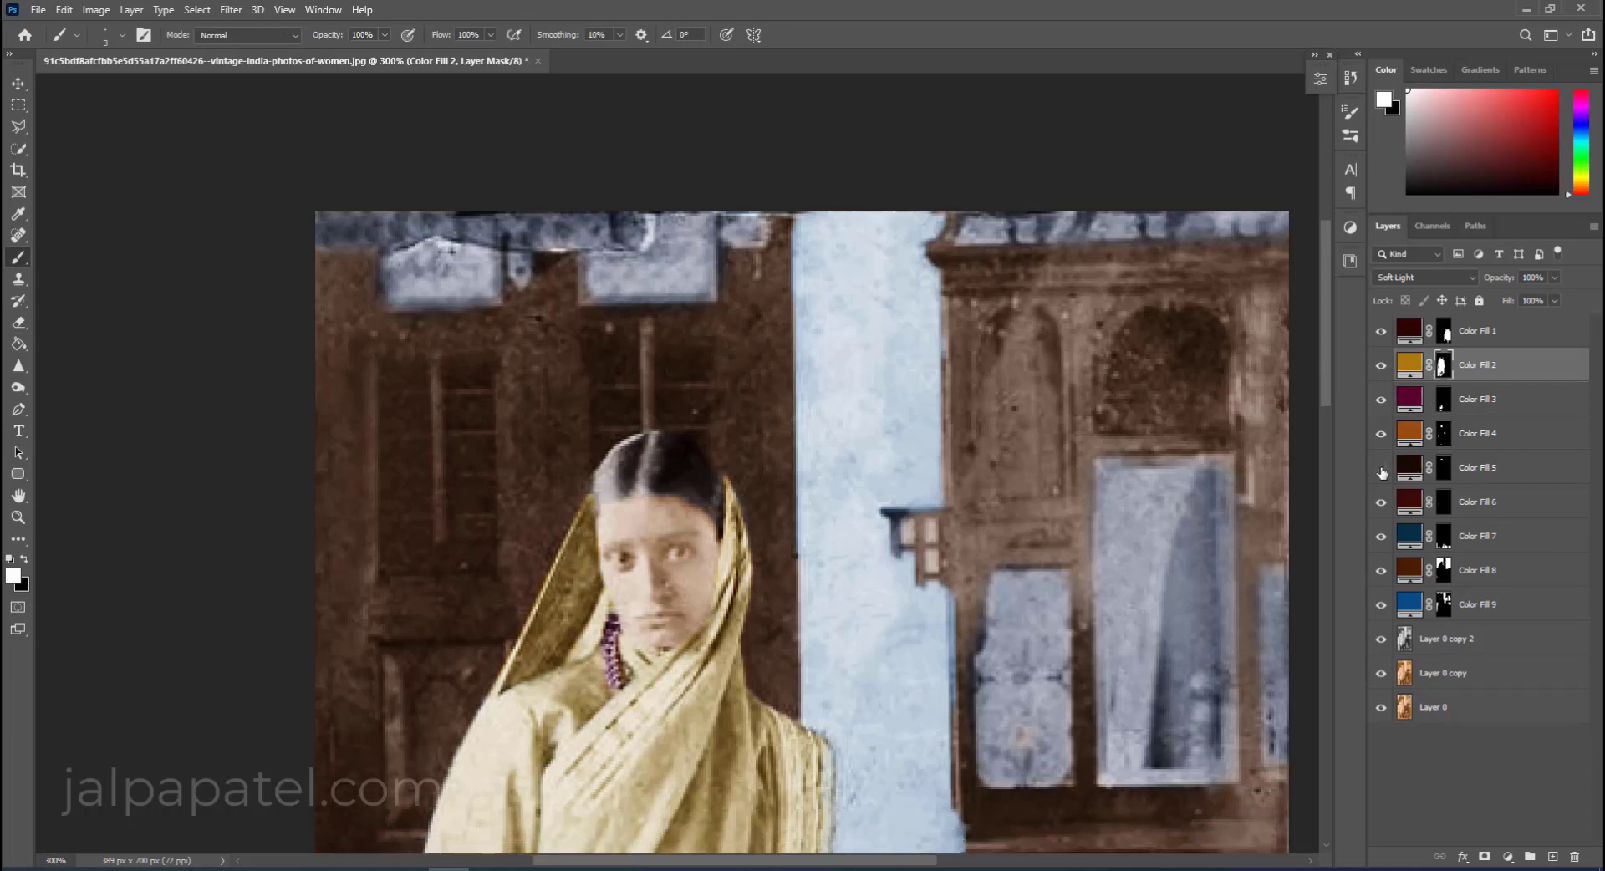
# Recolour Color Fill 5 to a redder dark brown (#230803) and reset default colours.
pyautogui.doubleClick(1408, 466)
pyautogui.click(1529, 298)
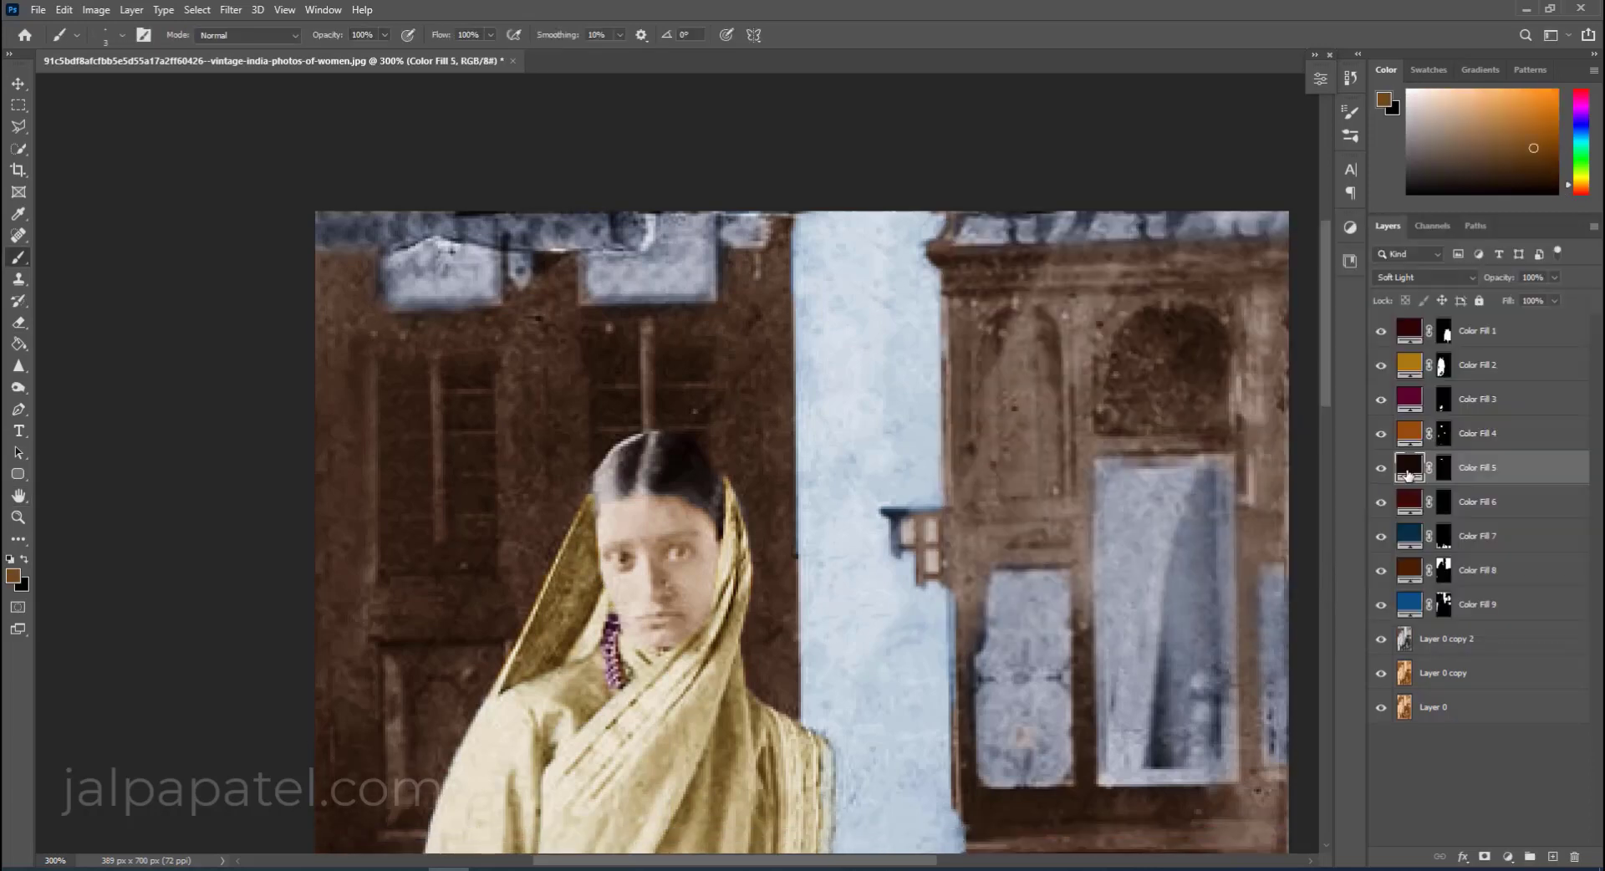
pyautogui.doubleClick(1409, 467)
pyautogui.moveTo(1334, 763); pyautogui.dragTo(1365, 741)
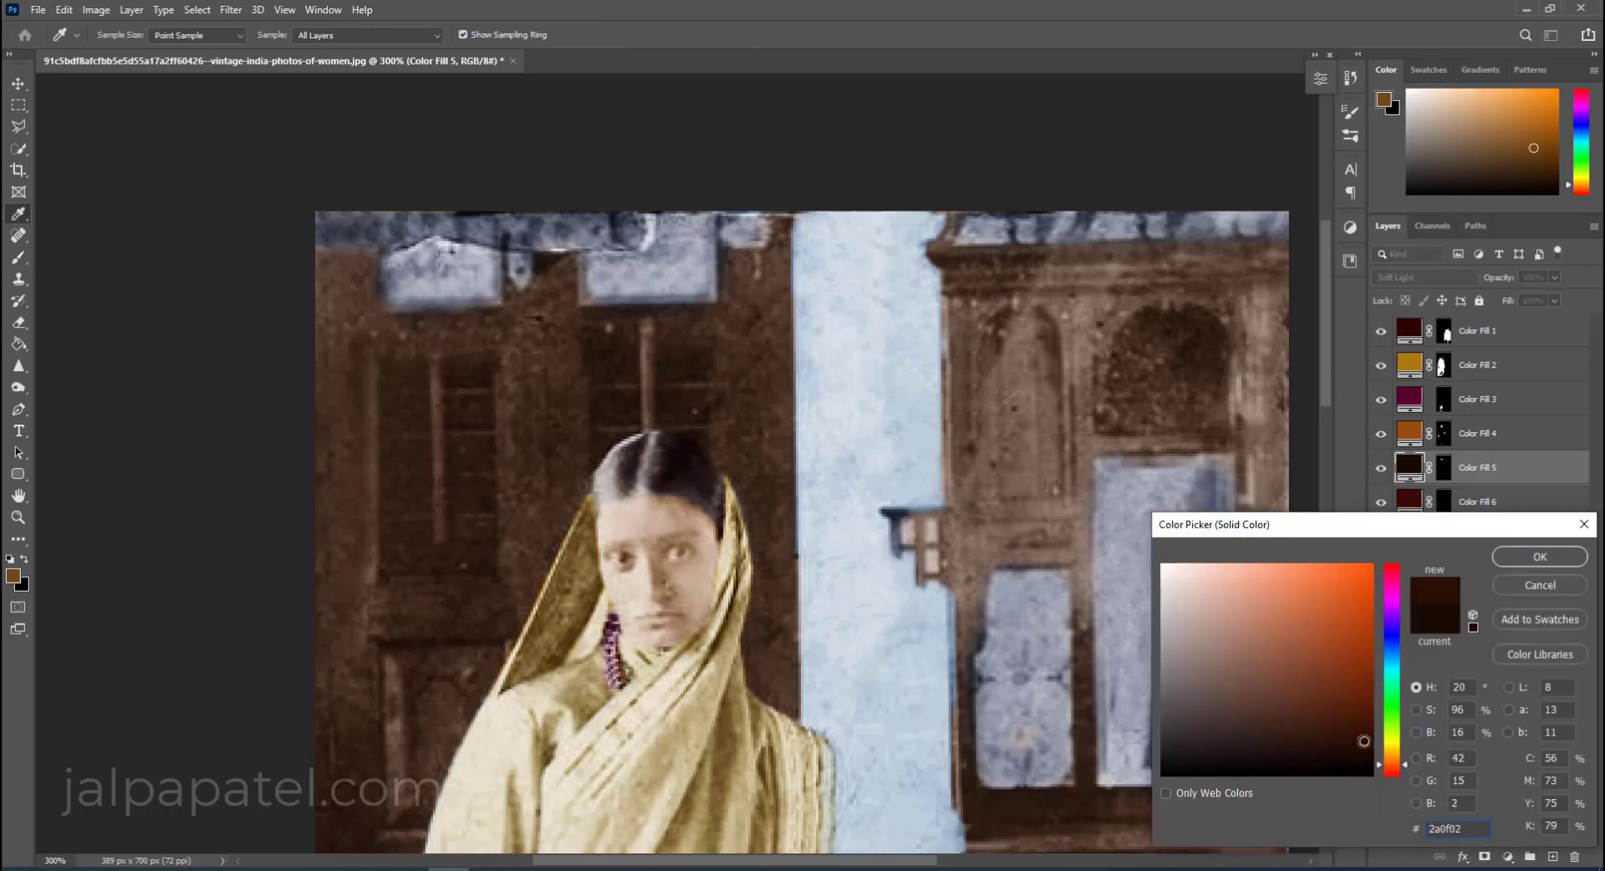
pyautogui.click(1393, 771)
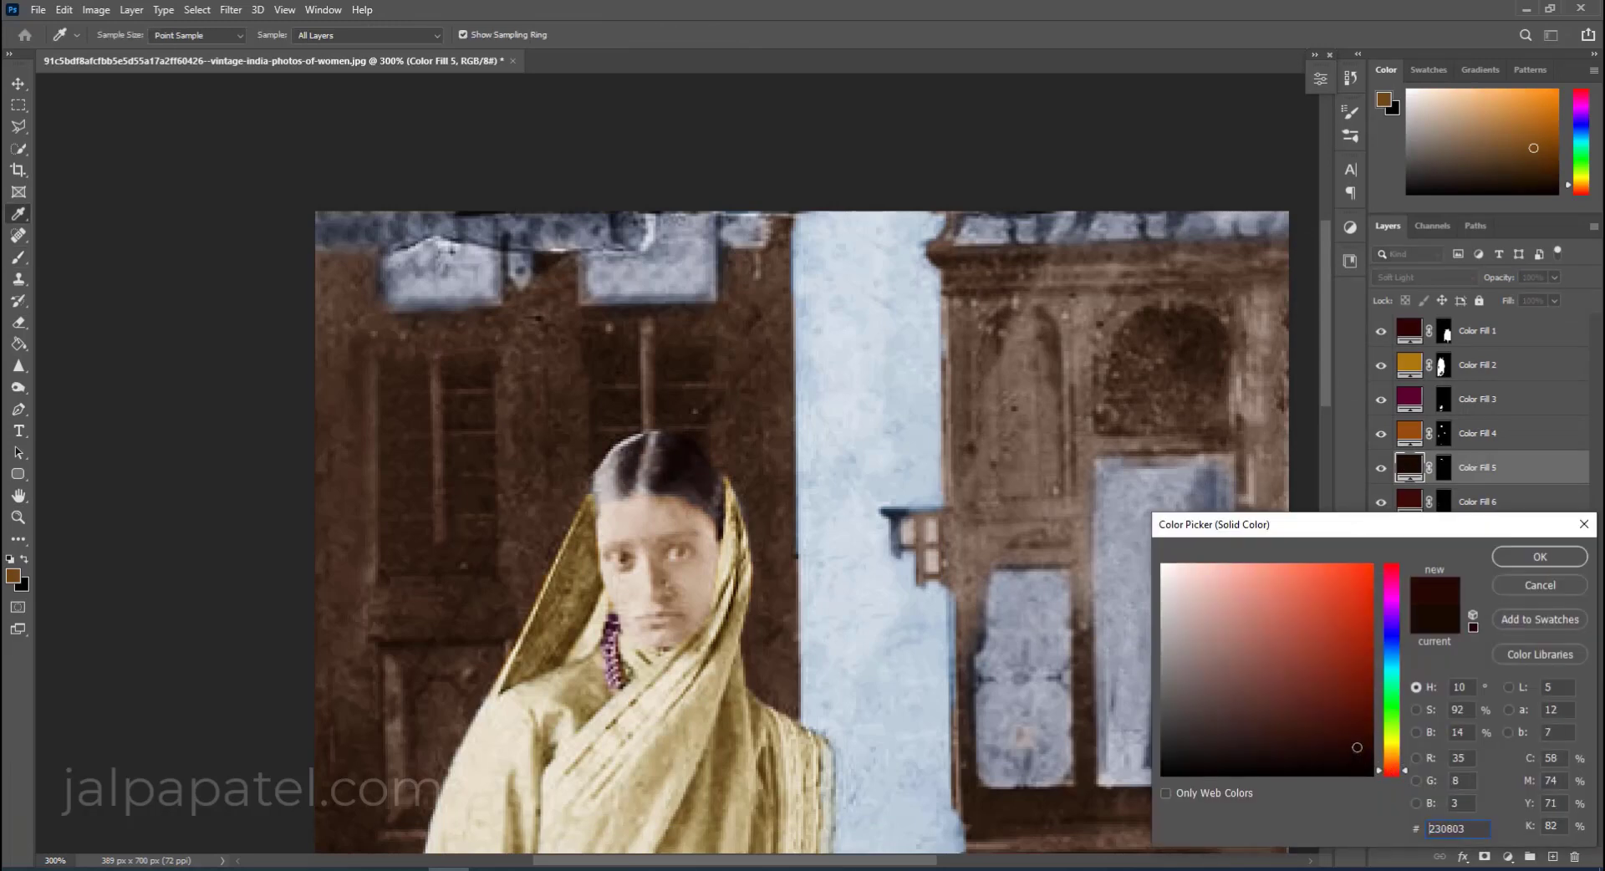
pyautogui.click(1540, 556)
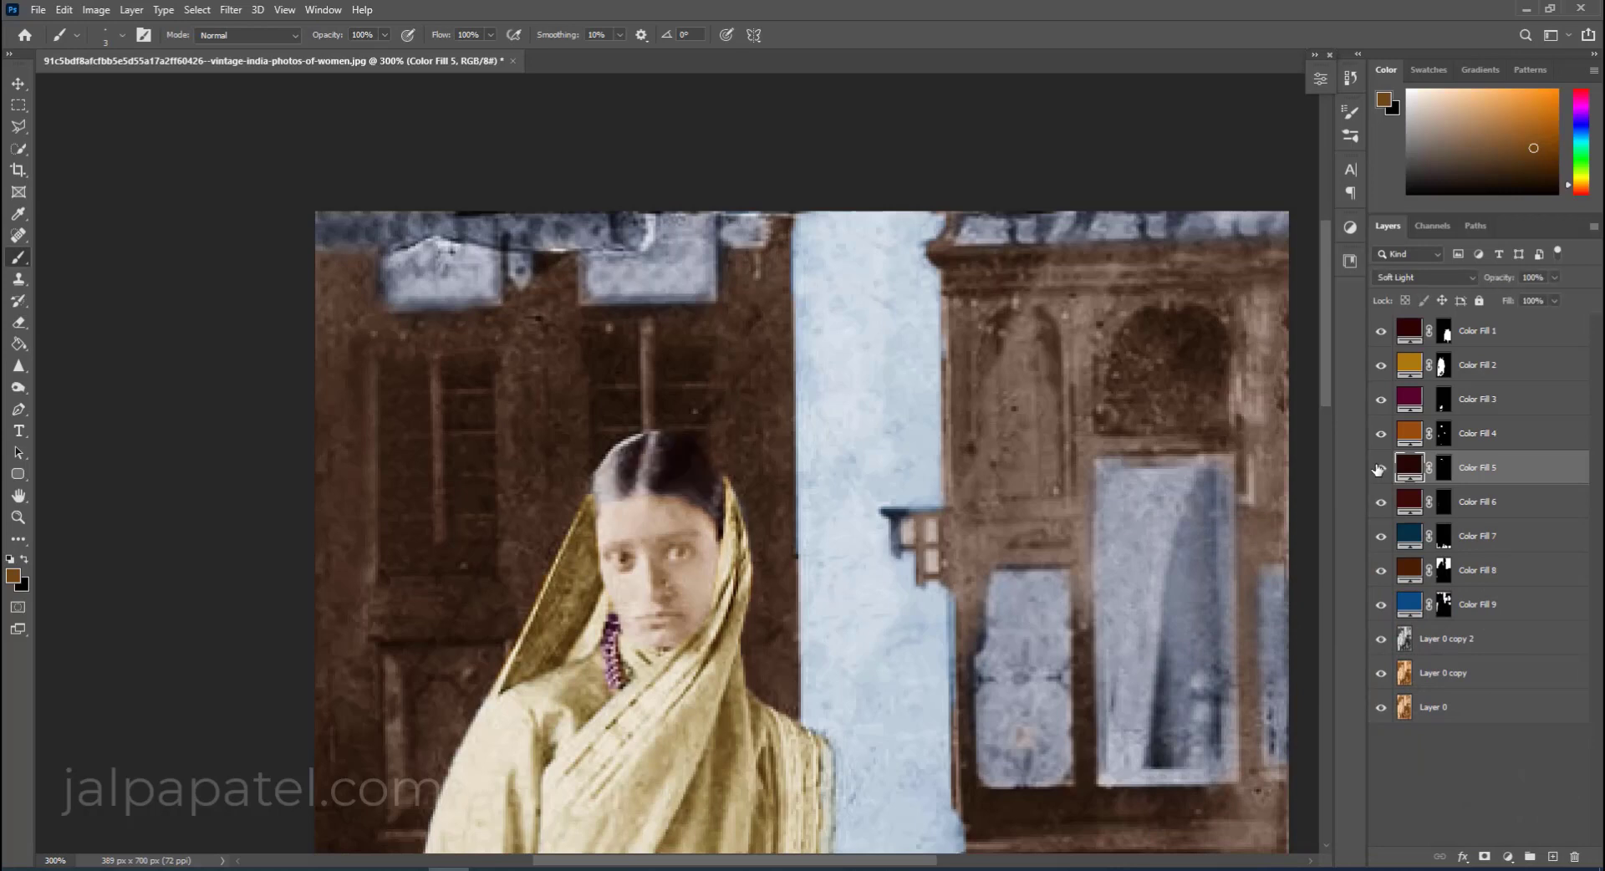
pyautogui.click(1444, 468)
pyautogui.press('d')
# On a new layer, paint dark brown eyebrows using a colour sampled from the hair.
pyautogui.click(1553, 857)
pyautogui.click(13, 576)
pyautogui.click(672, 473)
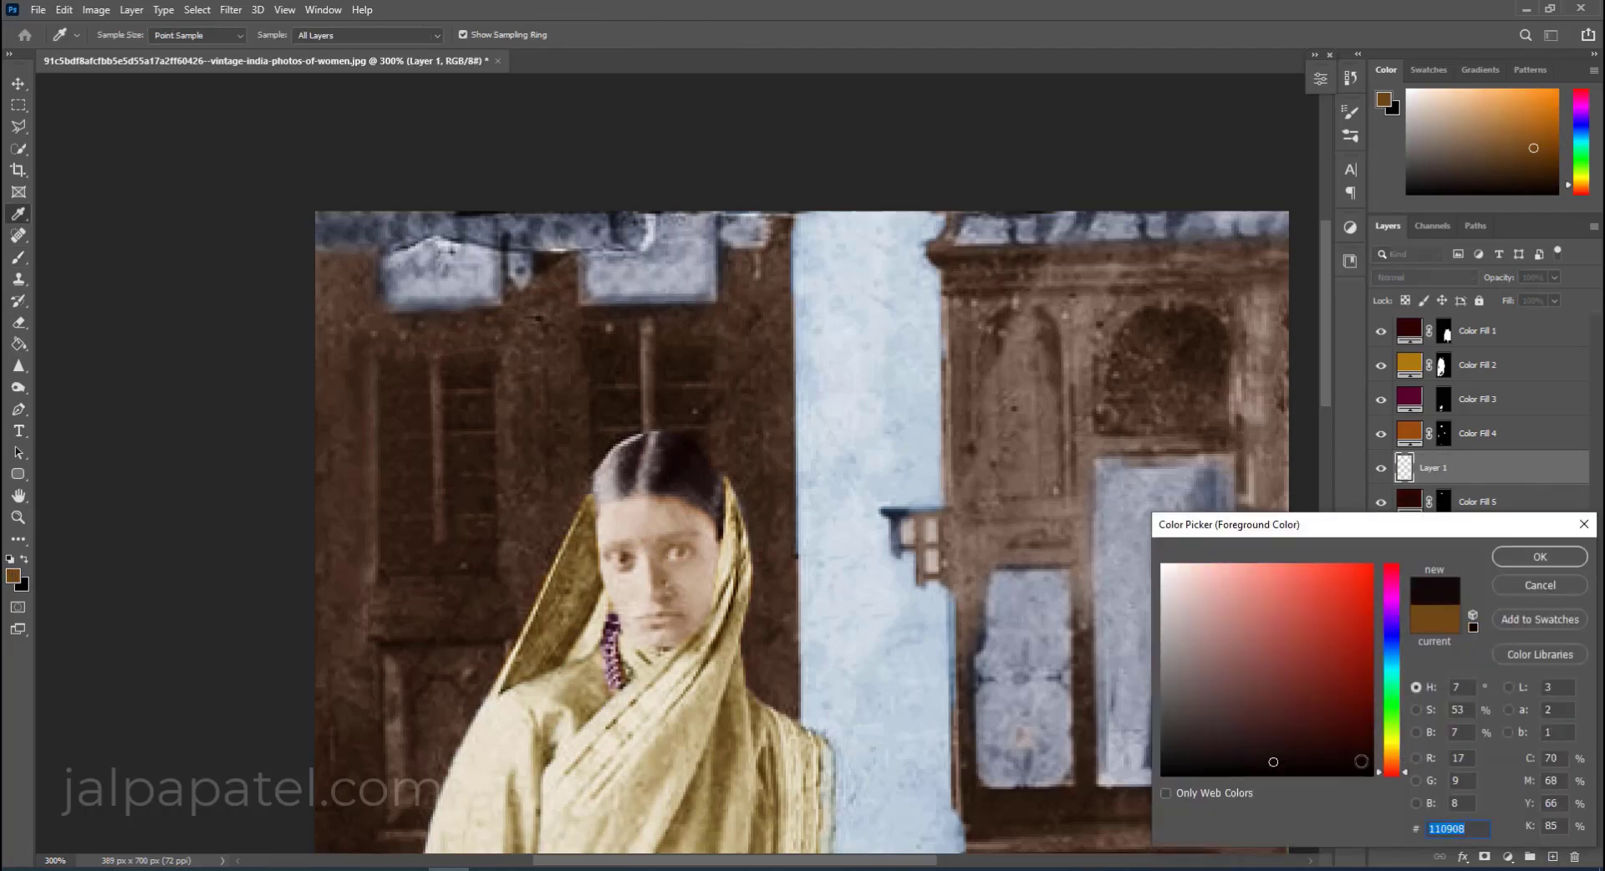
pyautogui.click(1540, 557)
pyautogui.moveTo(667, 538)
pyautogui.mouseDown()
pyautogui.moveTo(706, 535)
pyautogui.moveTo(601, 545)
pyautogui.mouseUp()
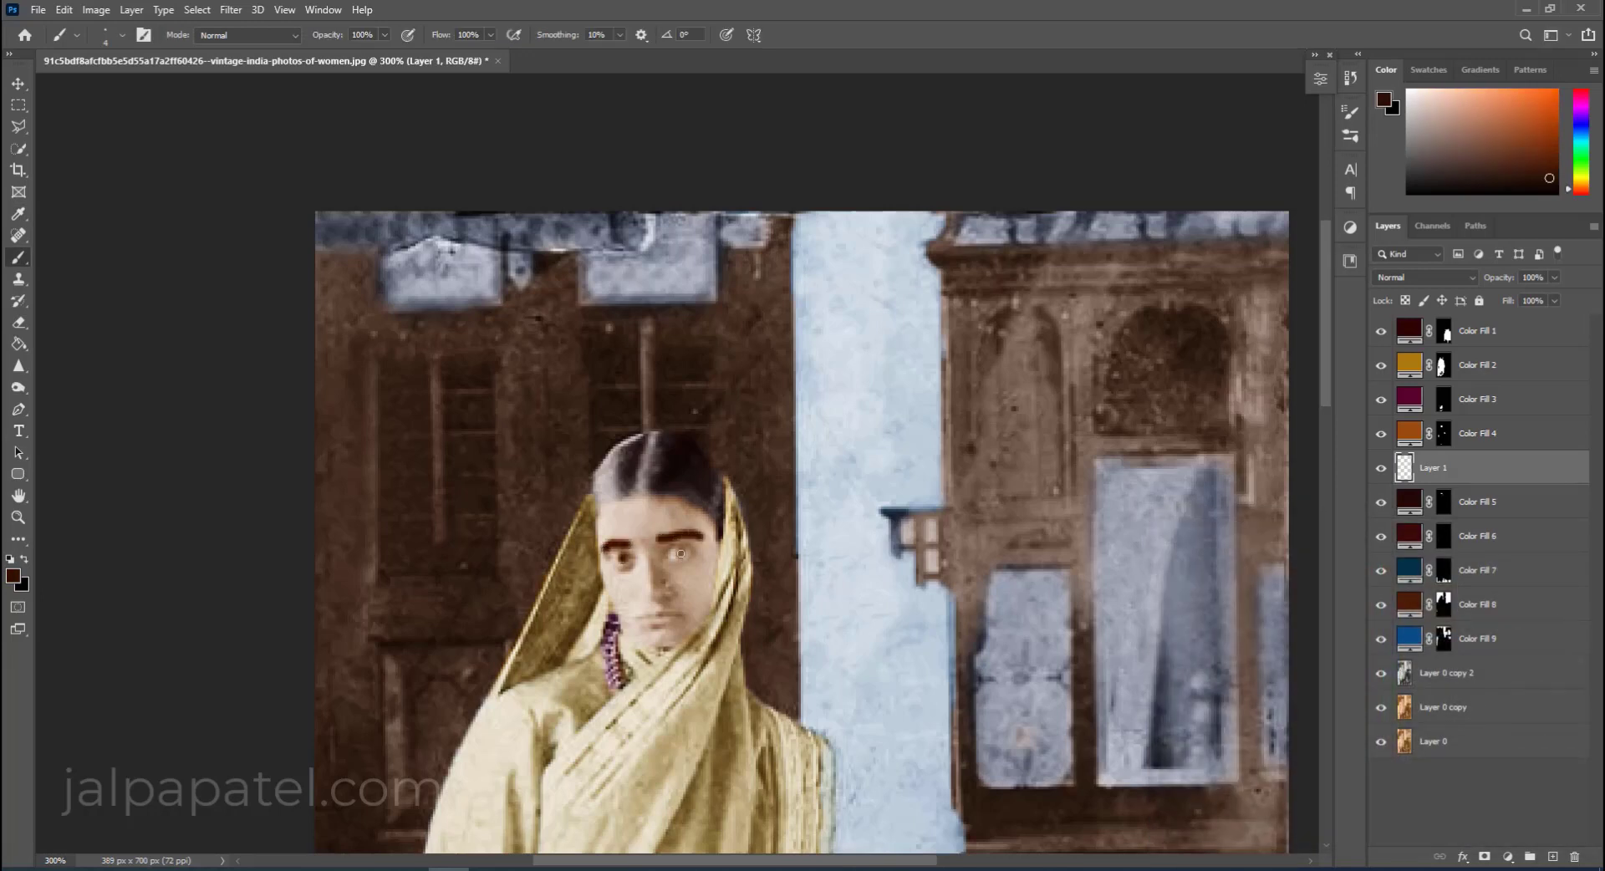
# Fade the eyebrow layer's opacity down to about 12–21%.
pyautogui.click(1497, 296)
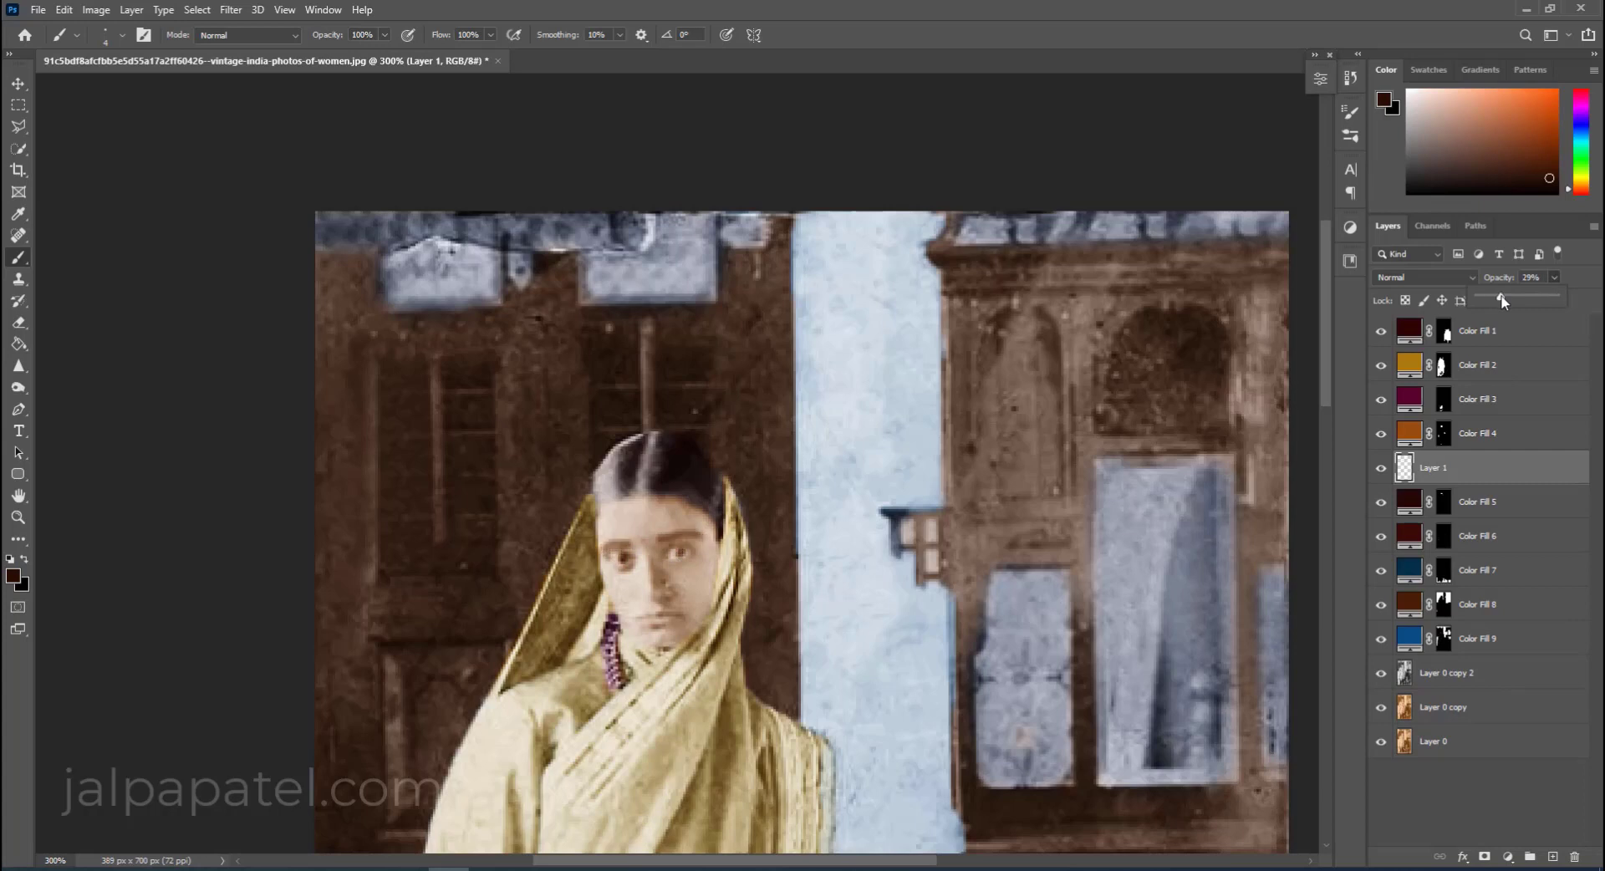
pyautogui.press('e')
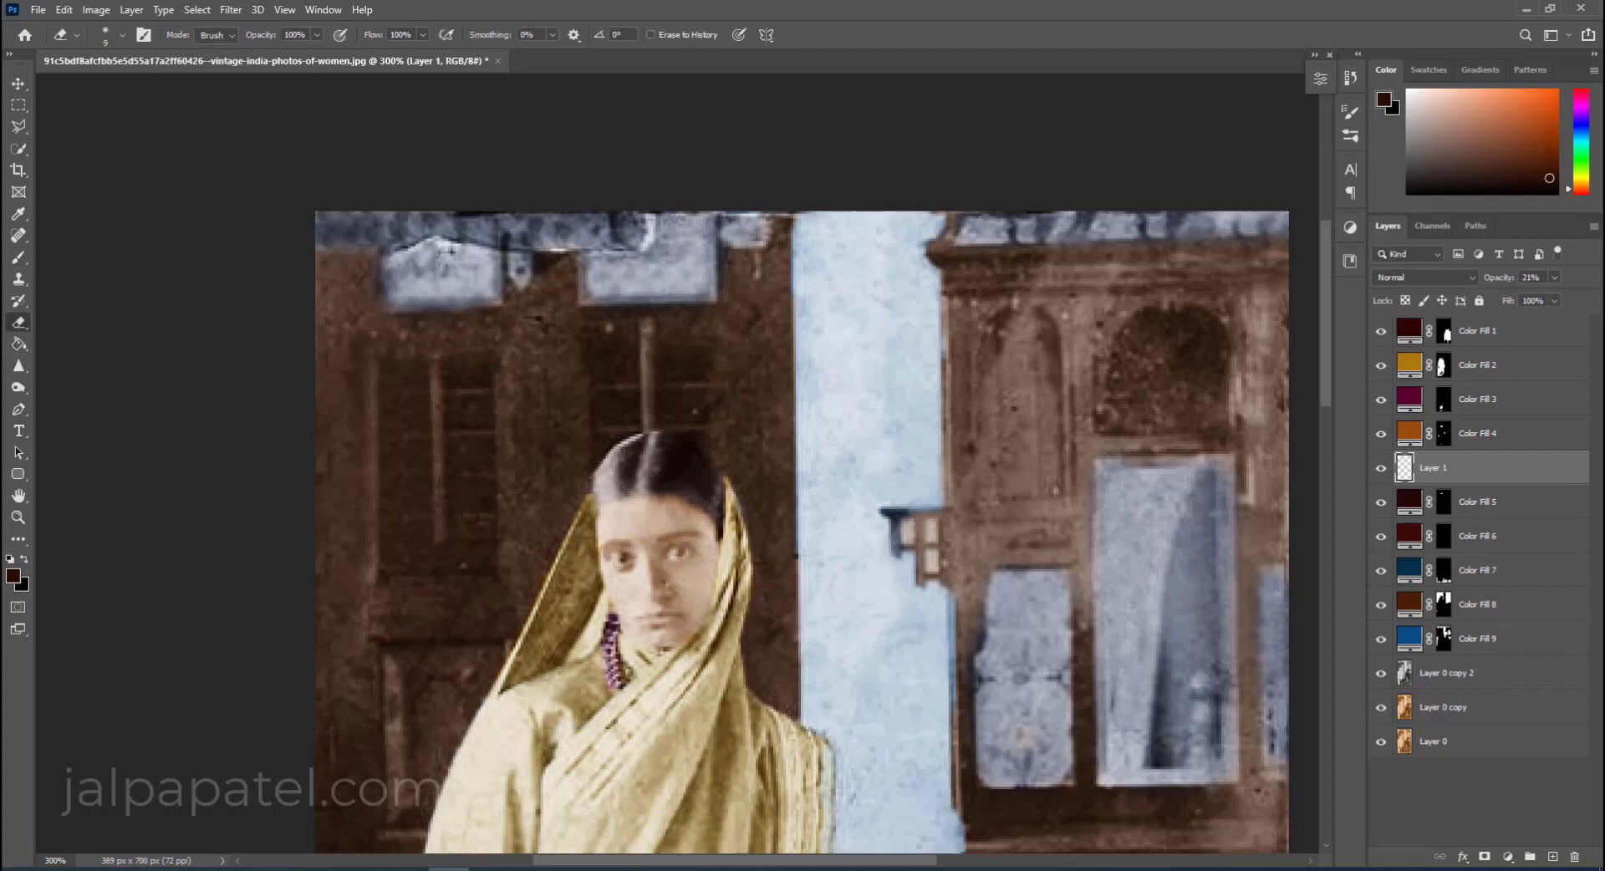
pyautogui.press('b')
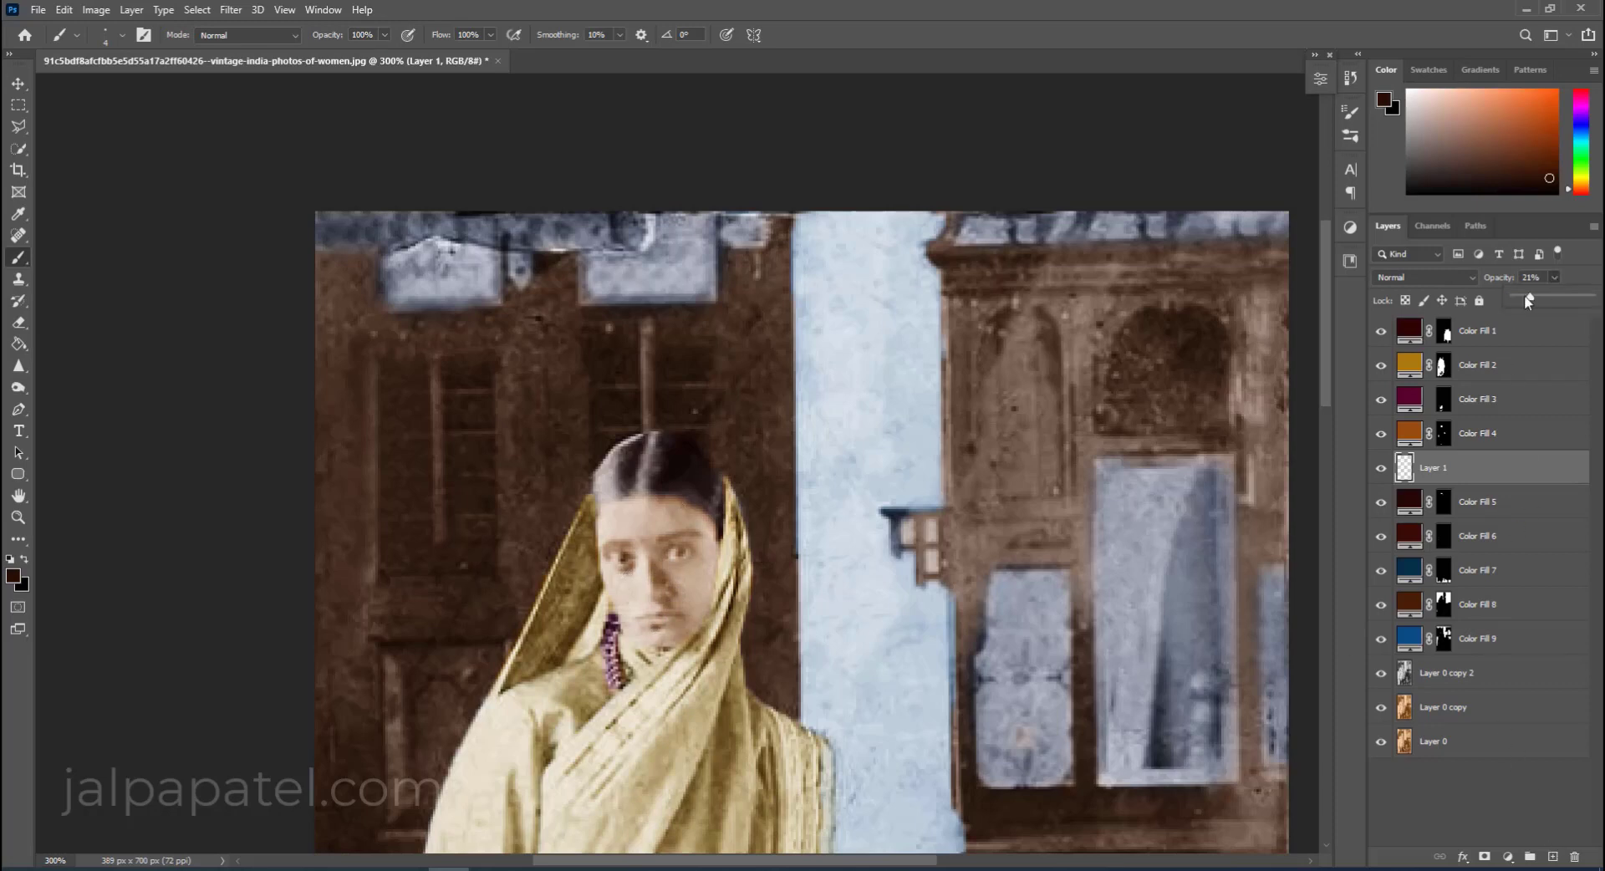
pyautogui.moveTo(1527, 301); pyautogui.dragTo(1521, 301)
# On a new layer, paint the woman's lips dark magenta.
pyautogui.click(1554, 857)
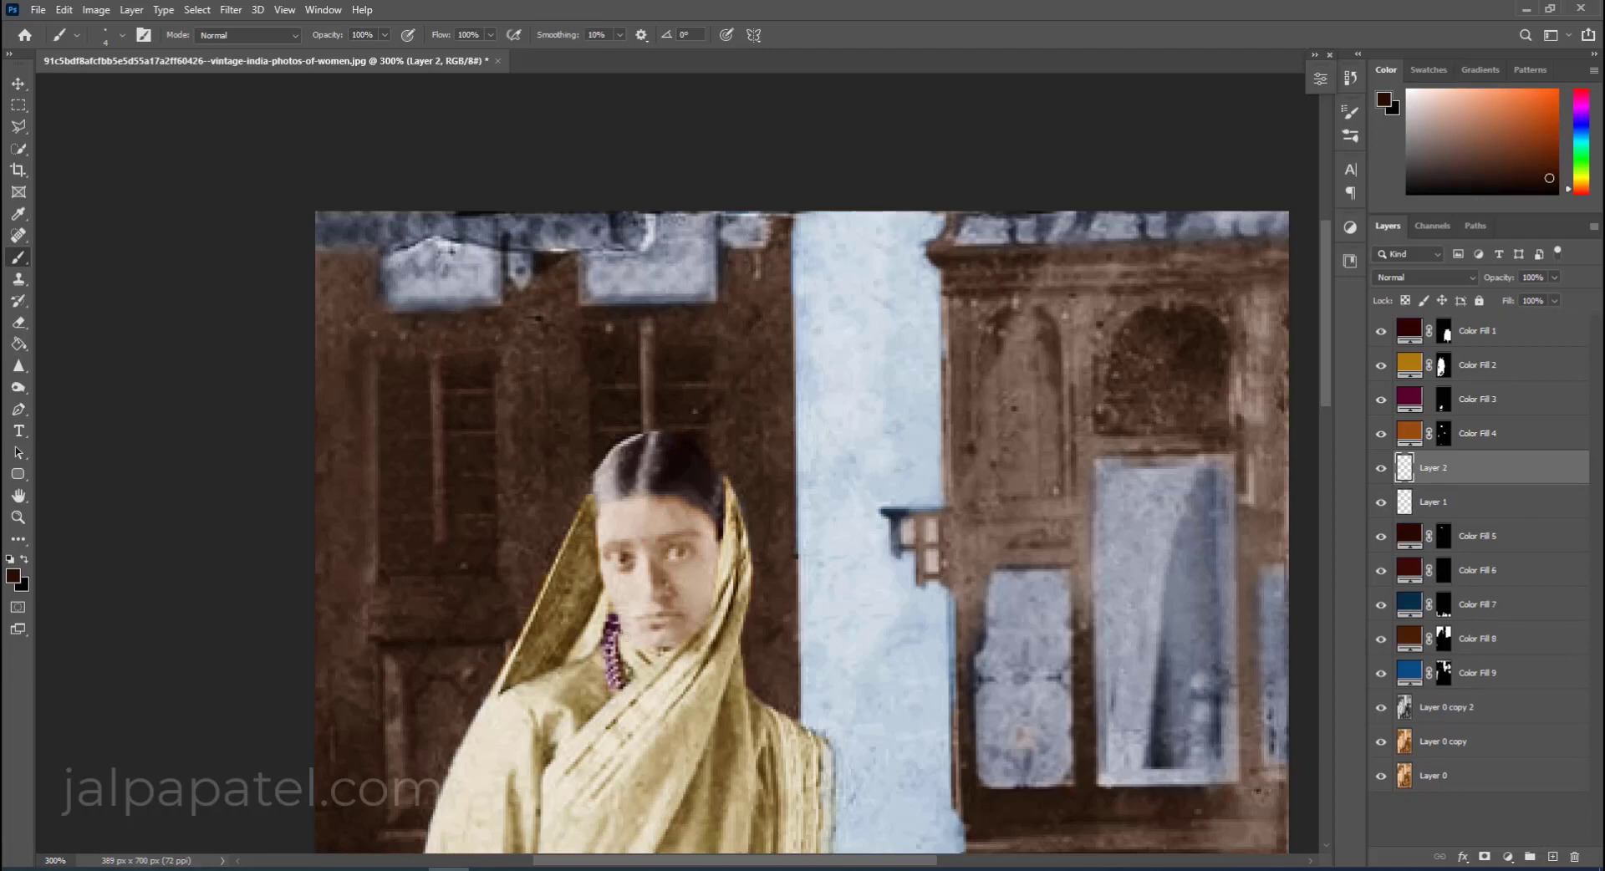
pyautogui.click(13, 576)
pyautogui.moveTo(1394, 773); pyautogui.dragTo(1394, 592)
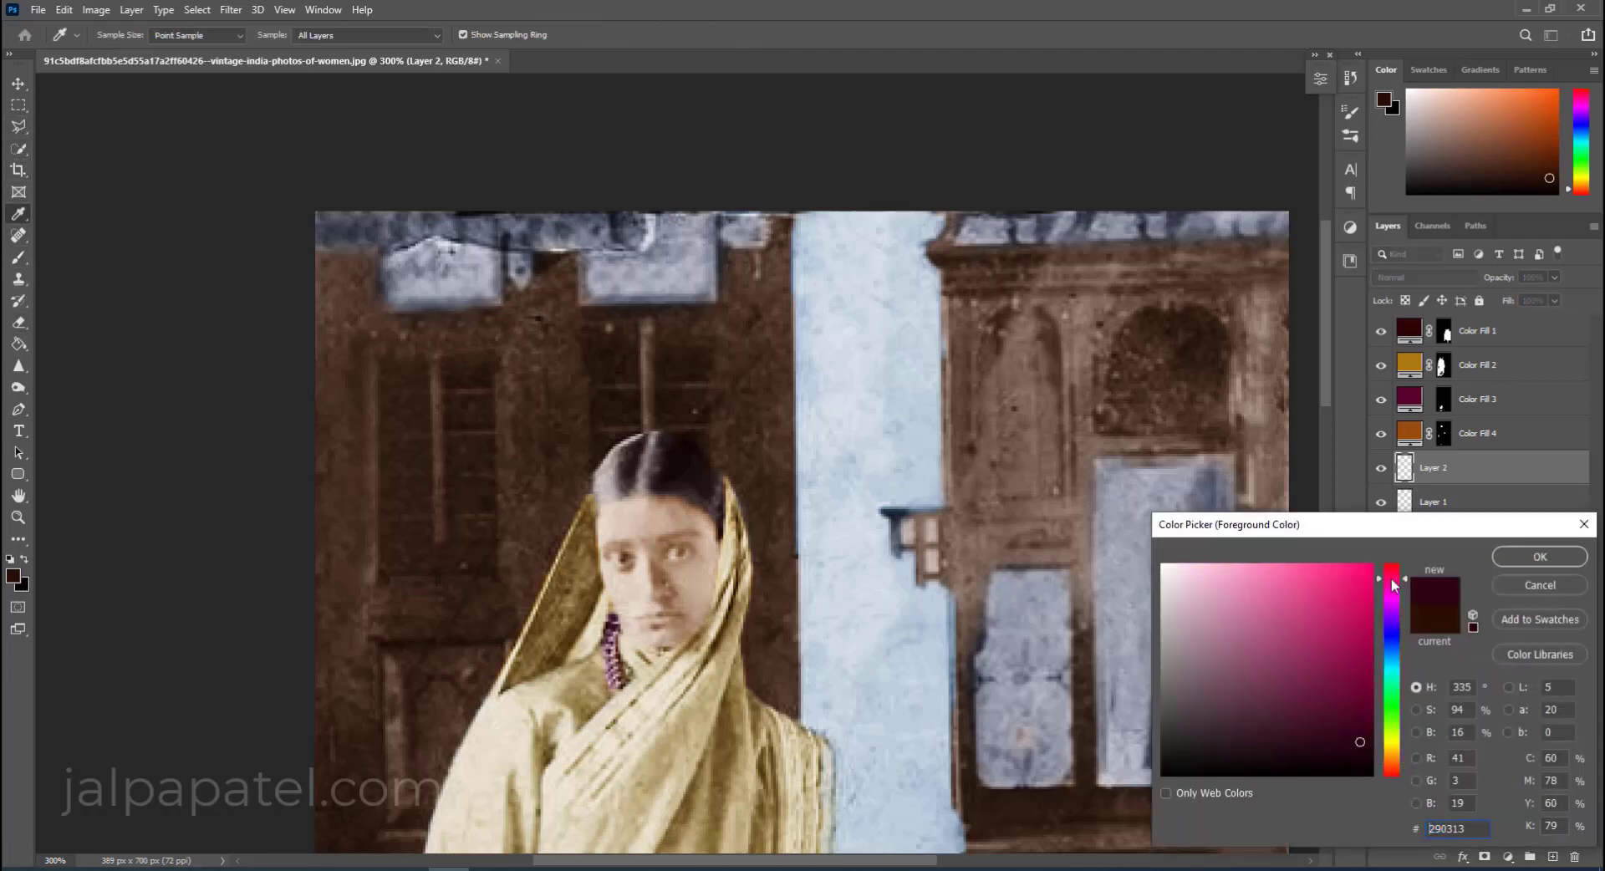
pyautogui.click(1540, 557)
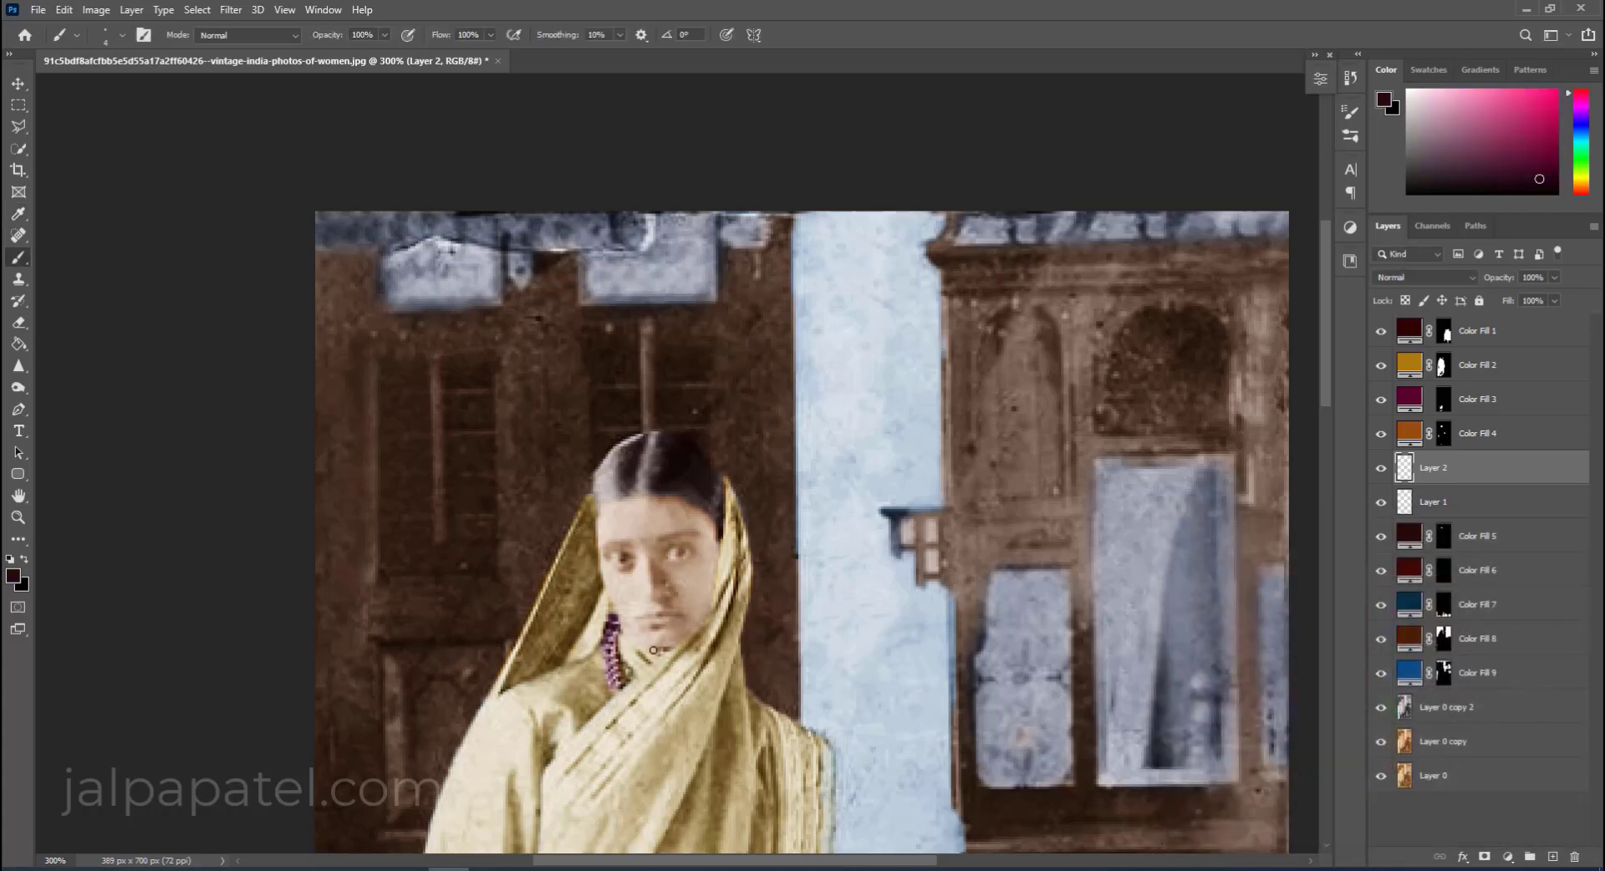
pyautogui.moveTo(637, 617); pyautogui.dragTo(673, 617)
# Set the lip layer to Soft Light and adjust its opacity between 78% and 87%.
pyautogui.click(1452, 276)
pyautogui.click(1461, 456)
pyautogui.click(1554, 276)
pyautogui.moveTo(1542, 304); pyautogui.dragTo(1536, 304)
pyautogui.press('e')
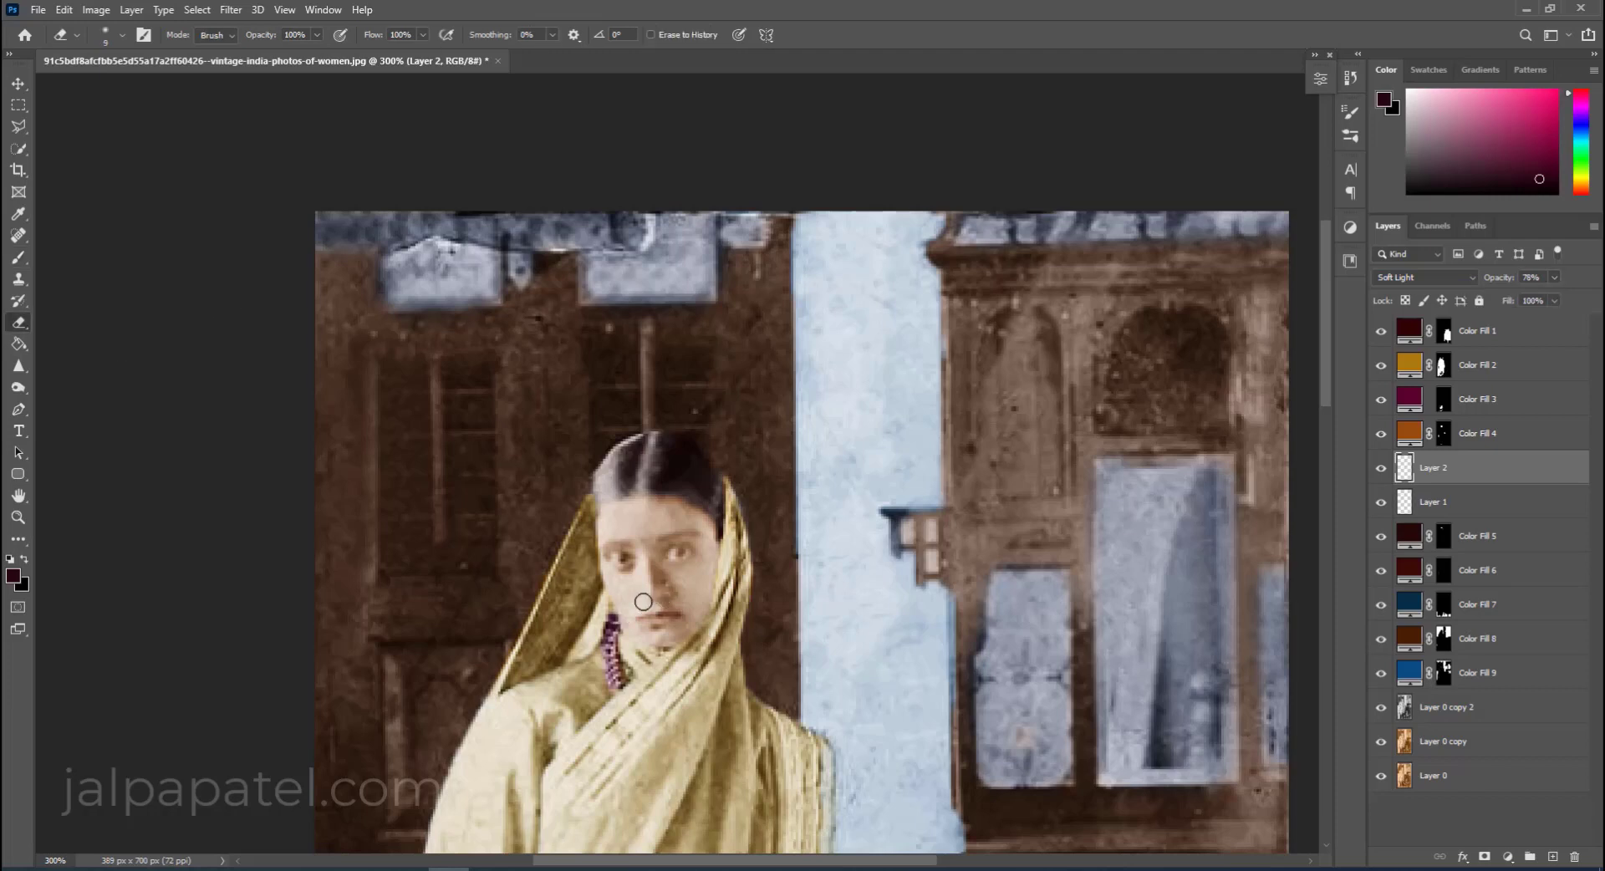
pyautogui.press('[')
pyautogui.press('[')
pyautogui.press('b')
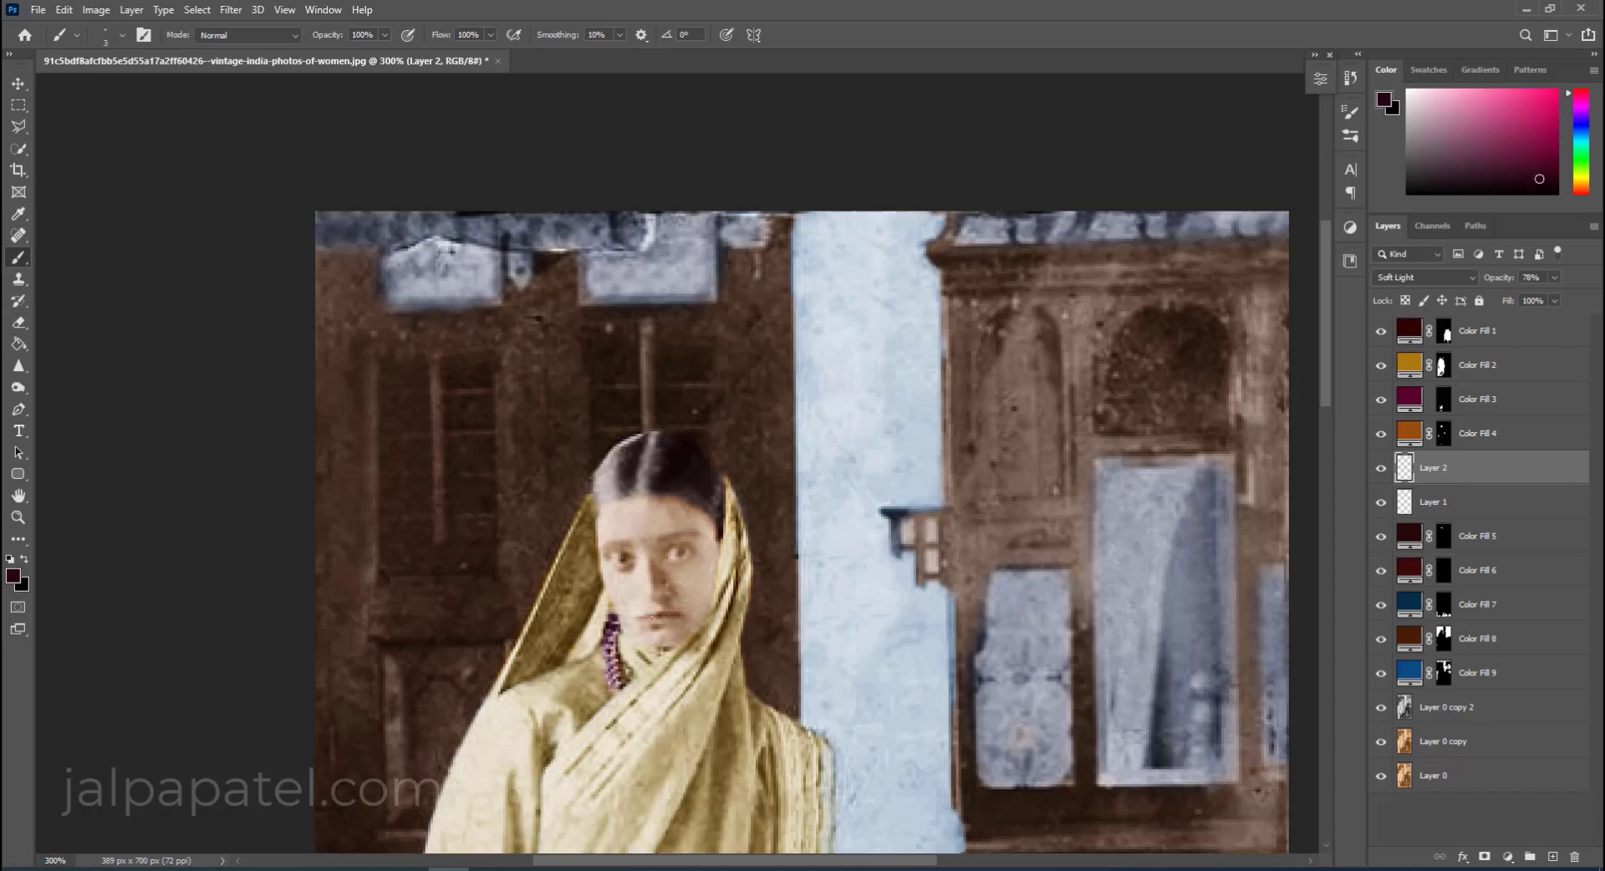
pyautogui.click(1554, 277)
pyautogui.moveTo(1536, 303); pyautogui.dragTo(1572, 303)
# View the photo at 100% and set the eraser opacity to 28%.
pyautogui.hotkey('ctrl', '1')
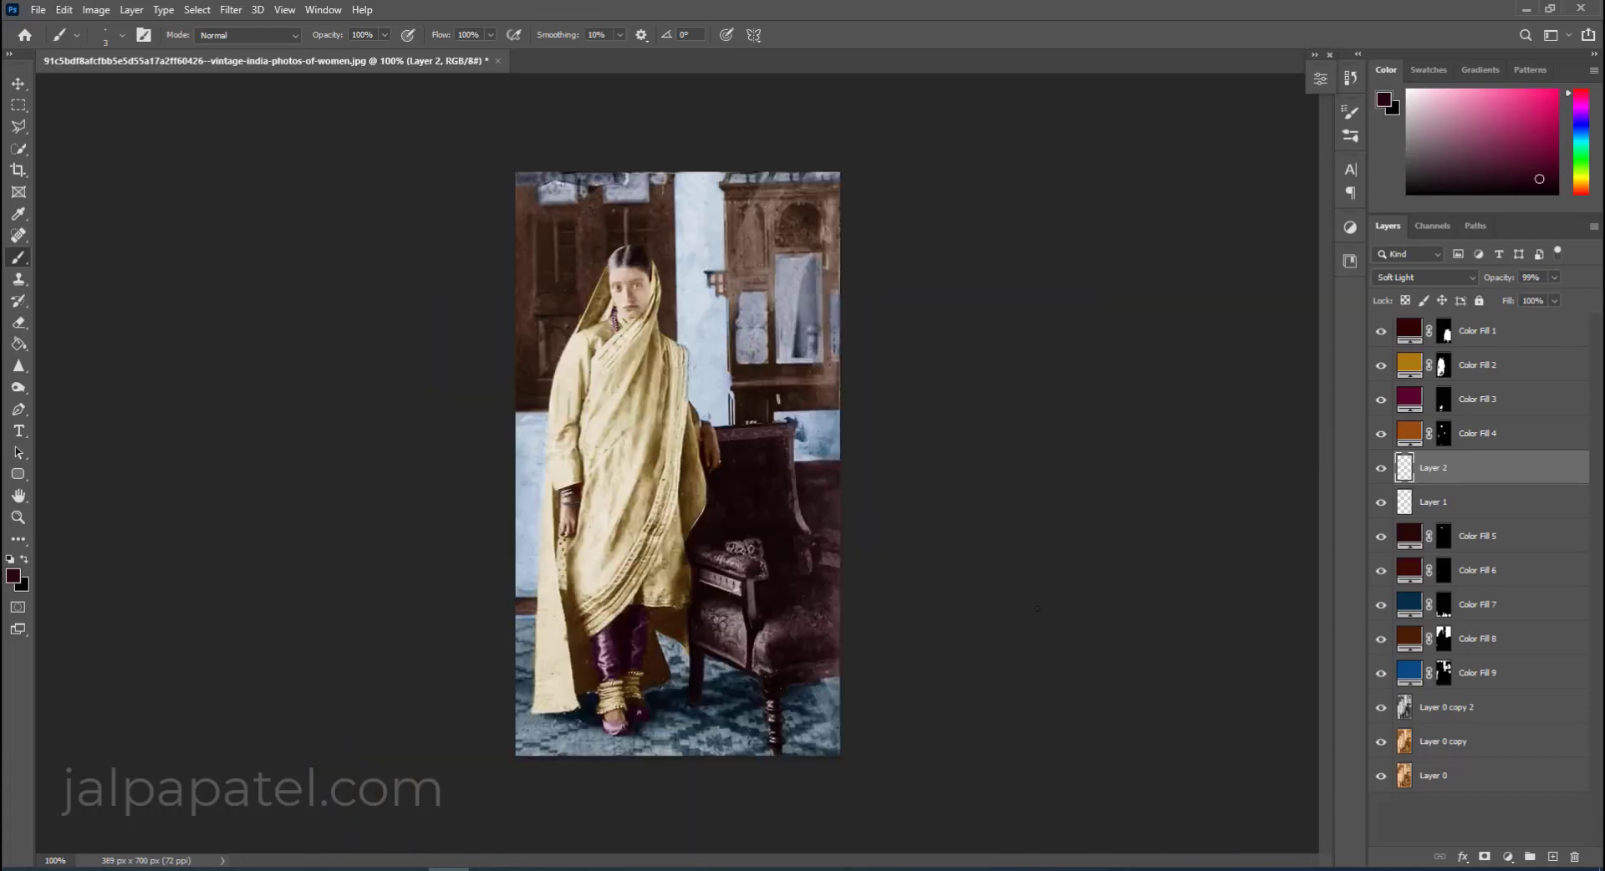
pyautogui.press('e')
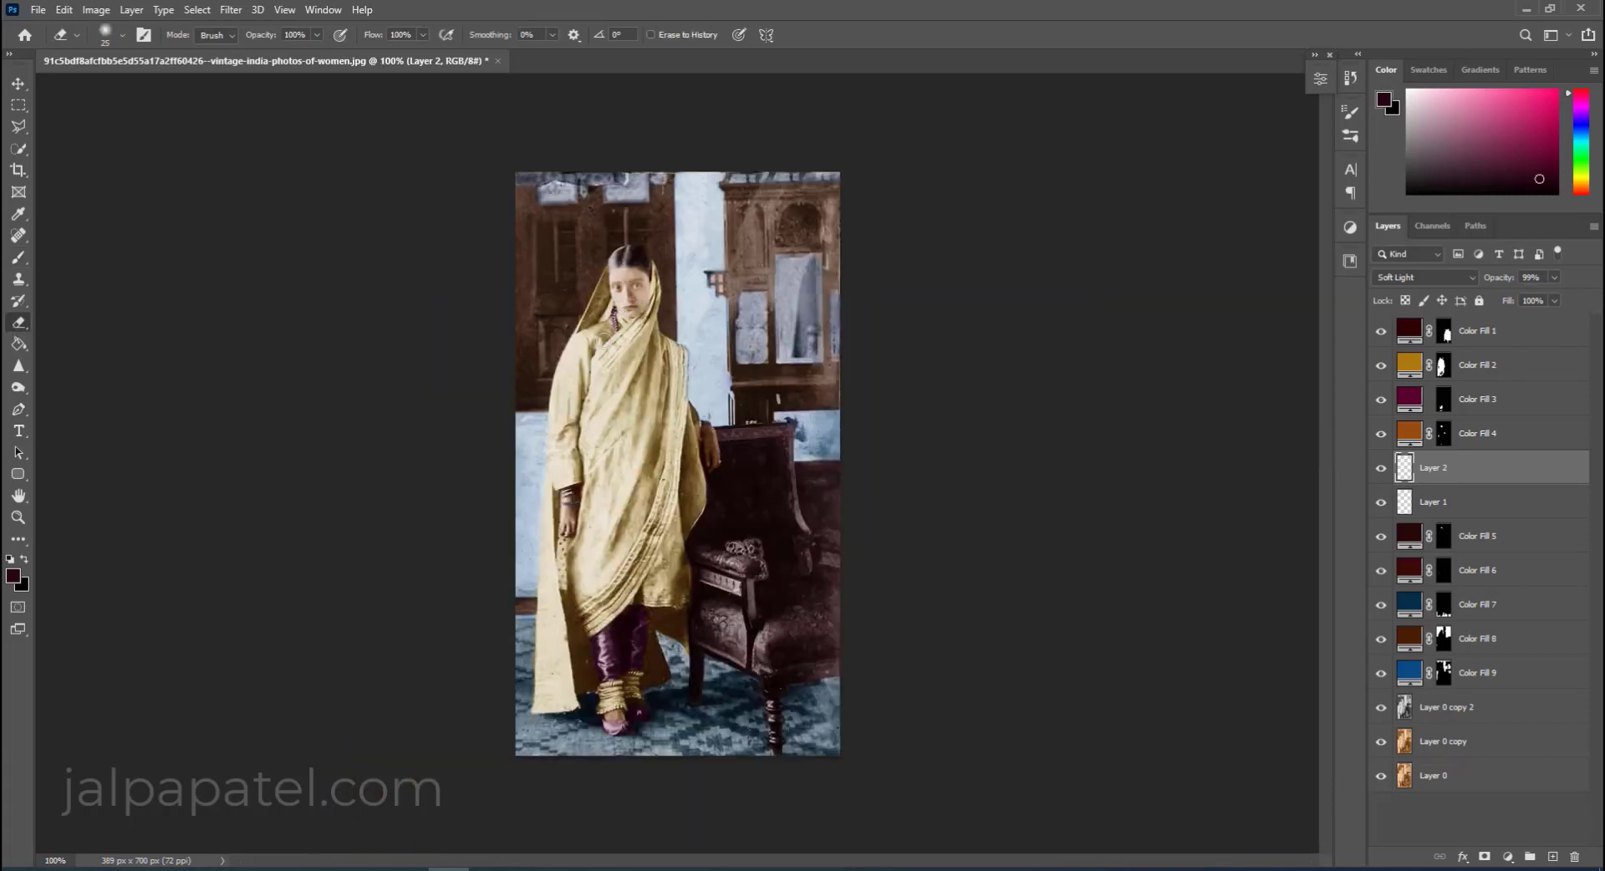
pyautogui.click(317, 34)
pyautogui.click(262, 54)
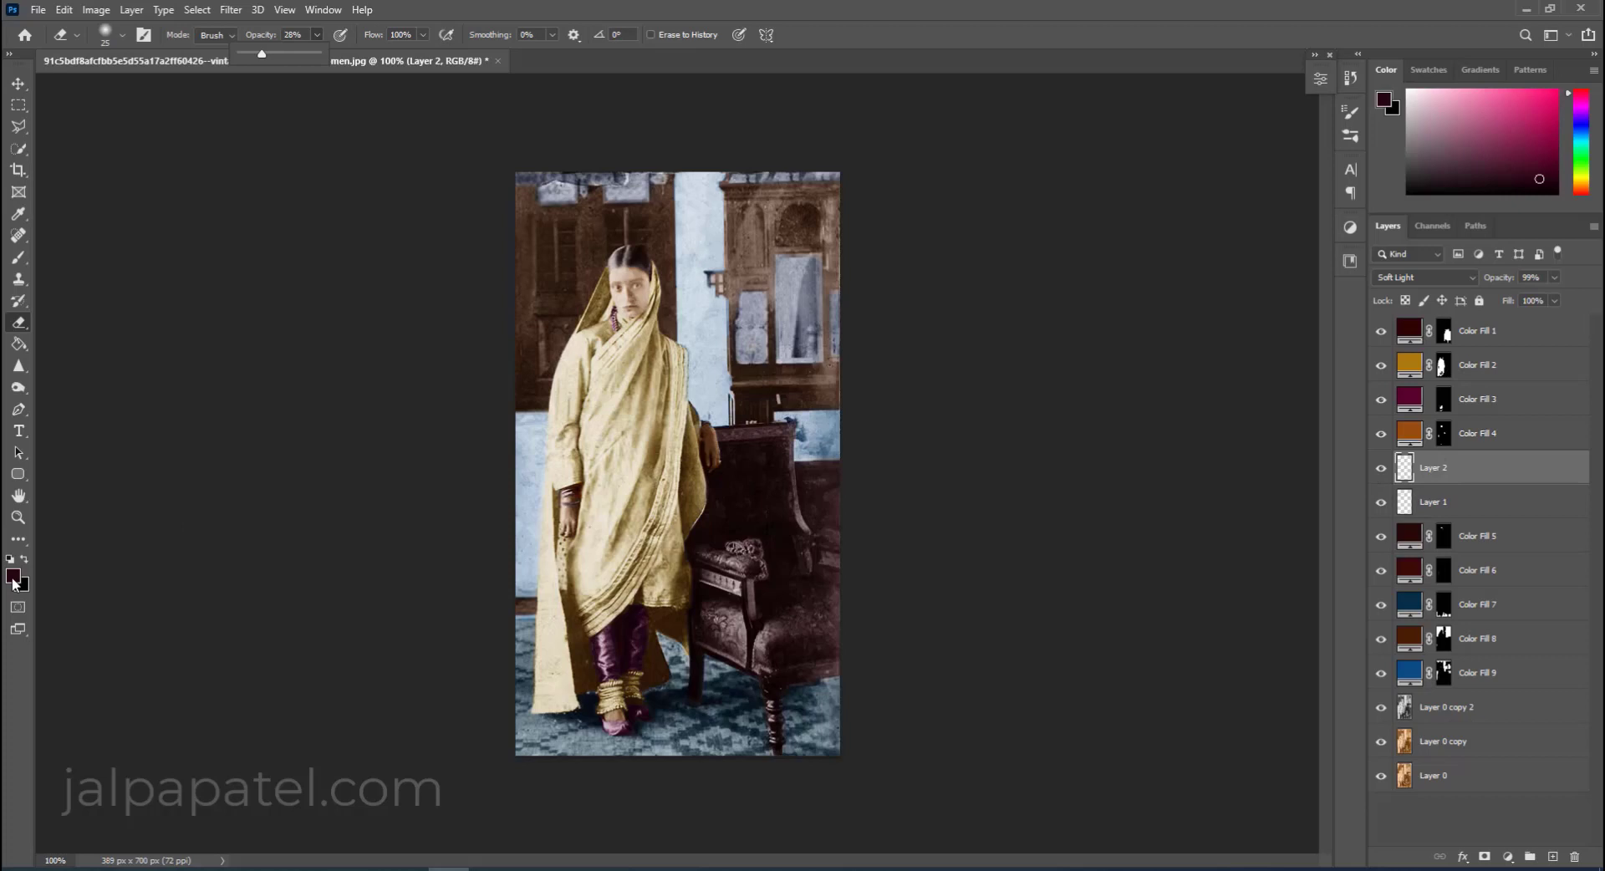
# Prepare a white brush on the Color Fill 2 mask, sized 15 to 40, at 100% opacity.
pyautogui.hotkey('ctrl', '+')
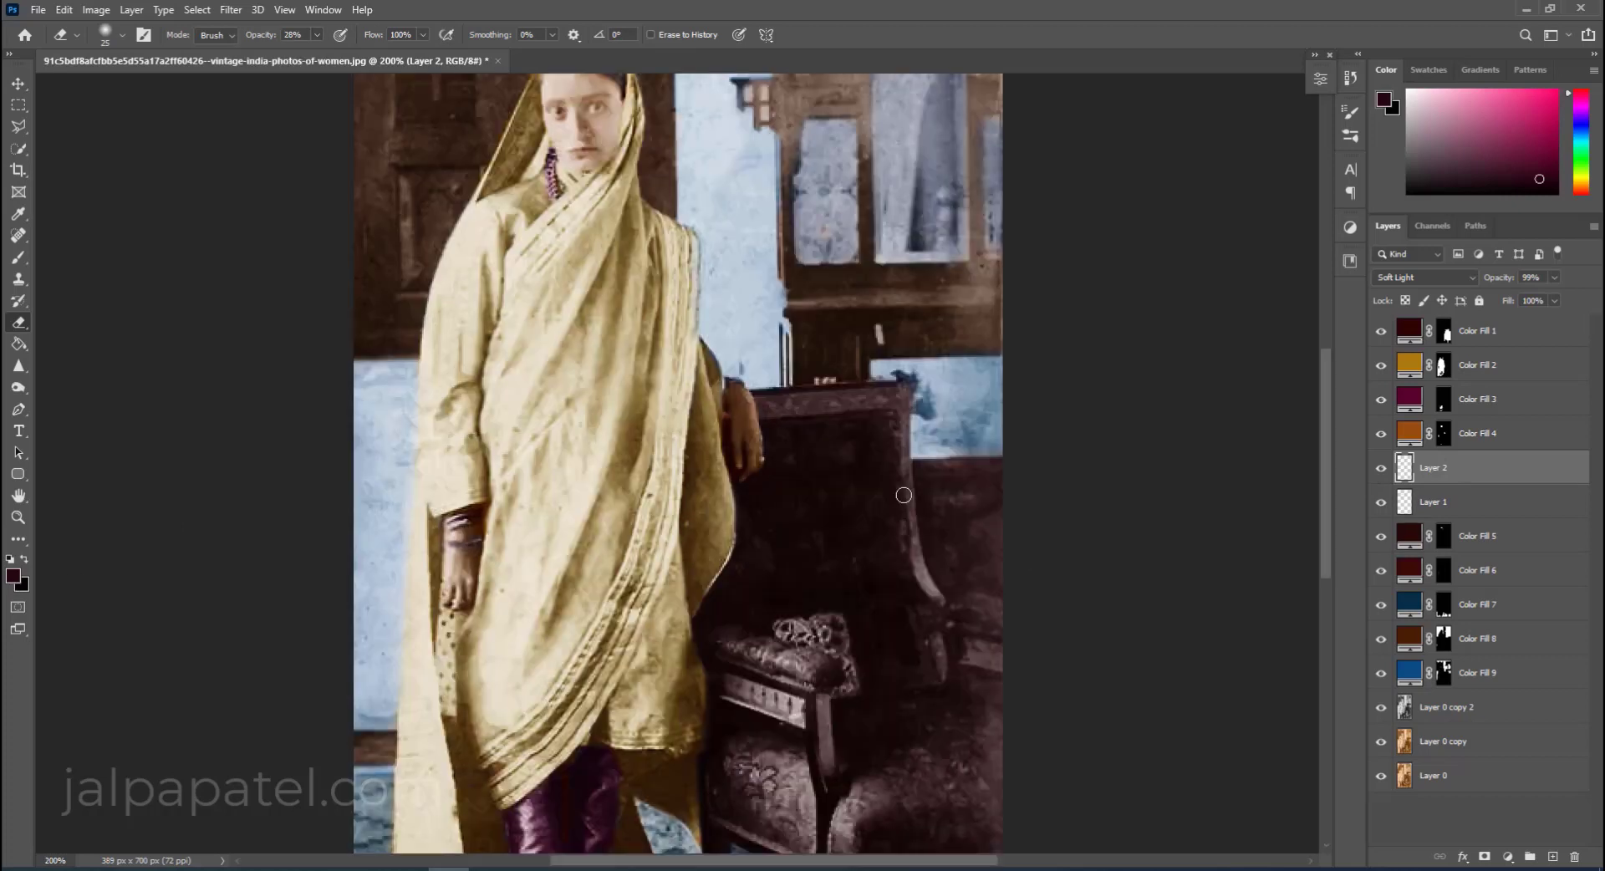
pyautogui.click(1444, 365)
pyautogui.press('b')
pyautogui.press('d')
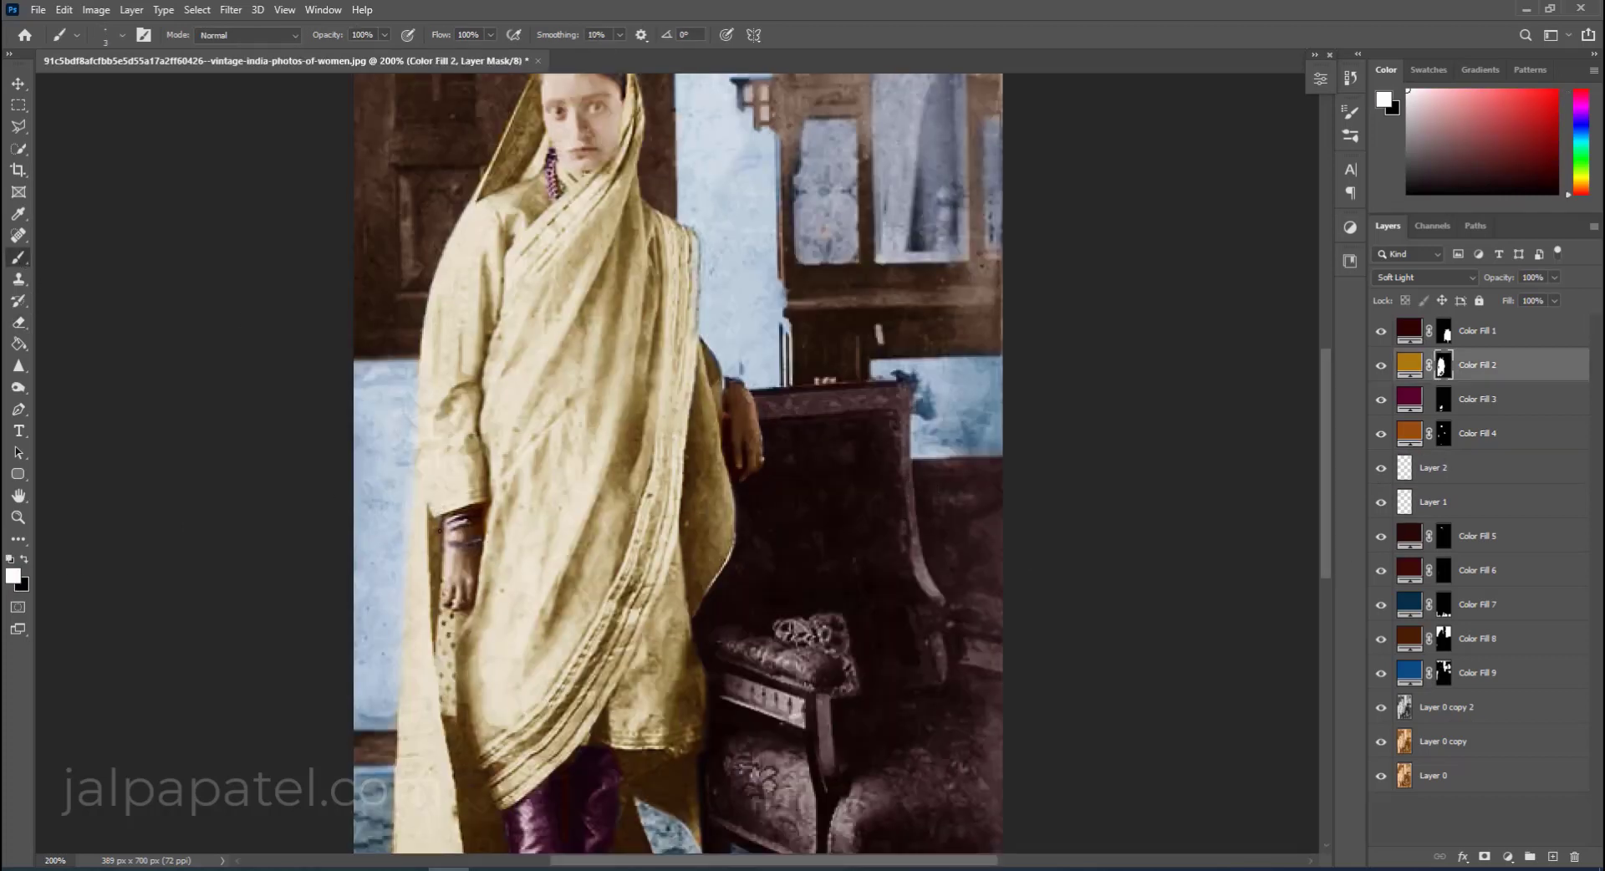
pyautogui.press(']')
pyautogui.press(']')
pyautogui.press(']')
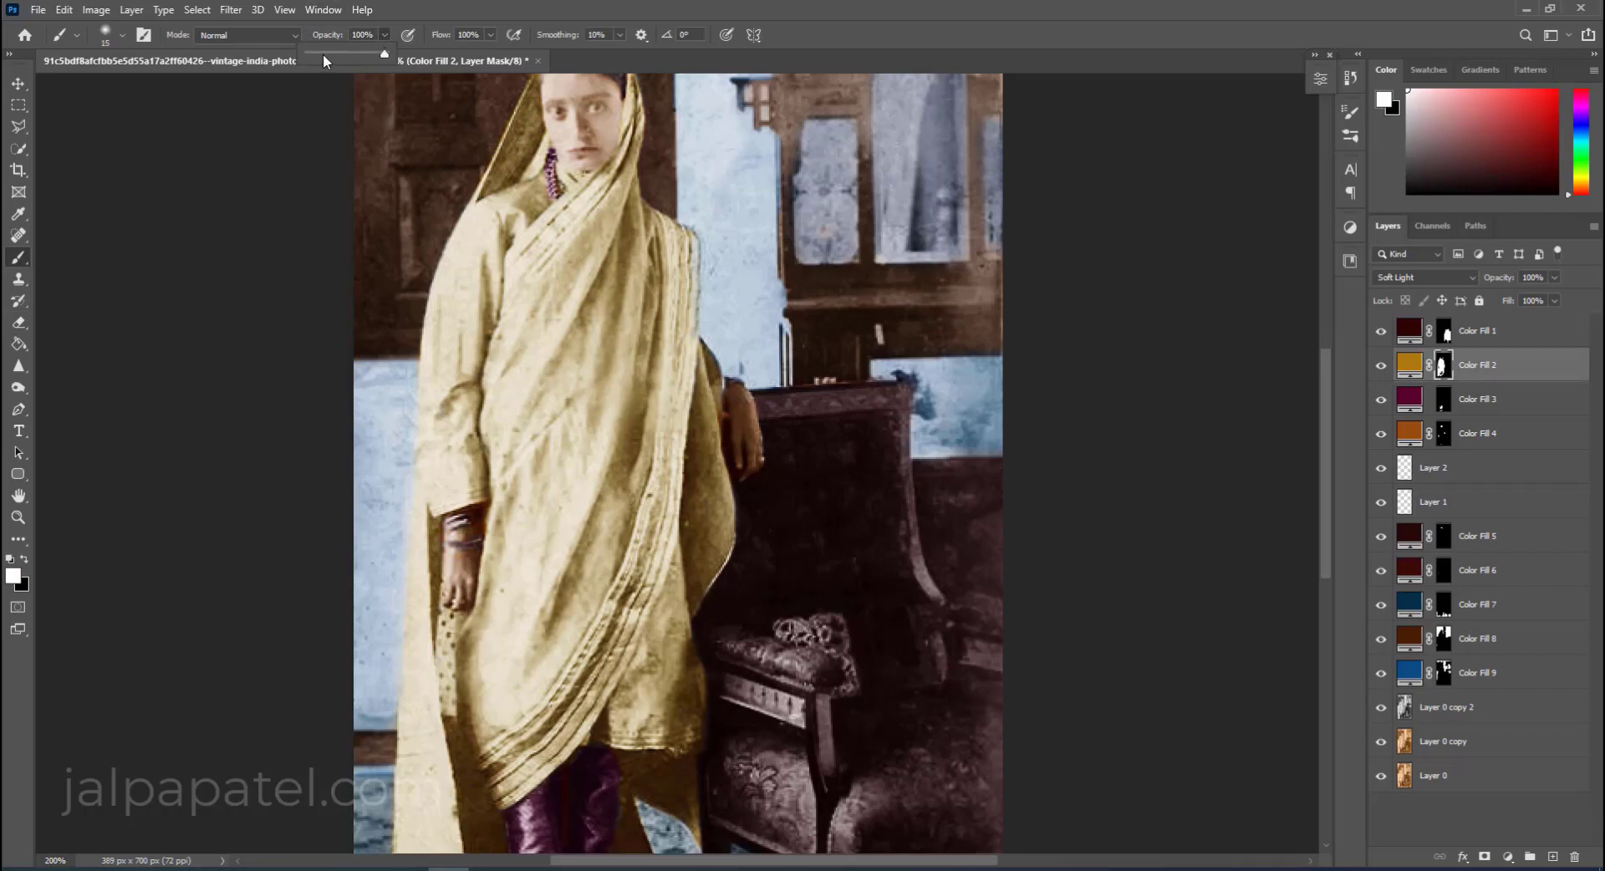
pyautogui.moveTo(385, 35); pyautogui.dragTo(325, 55)
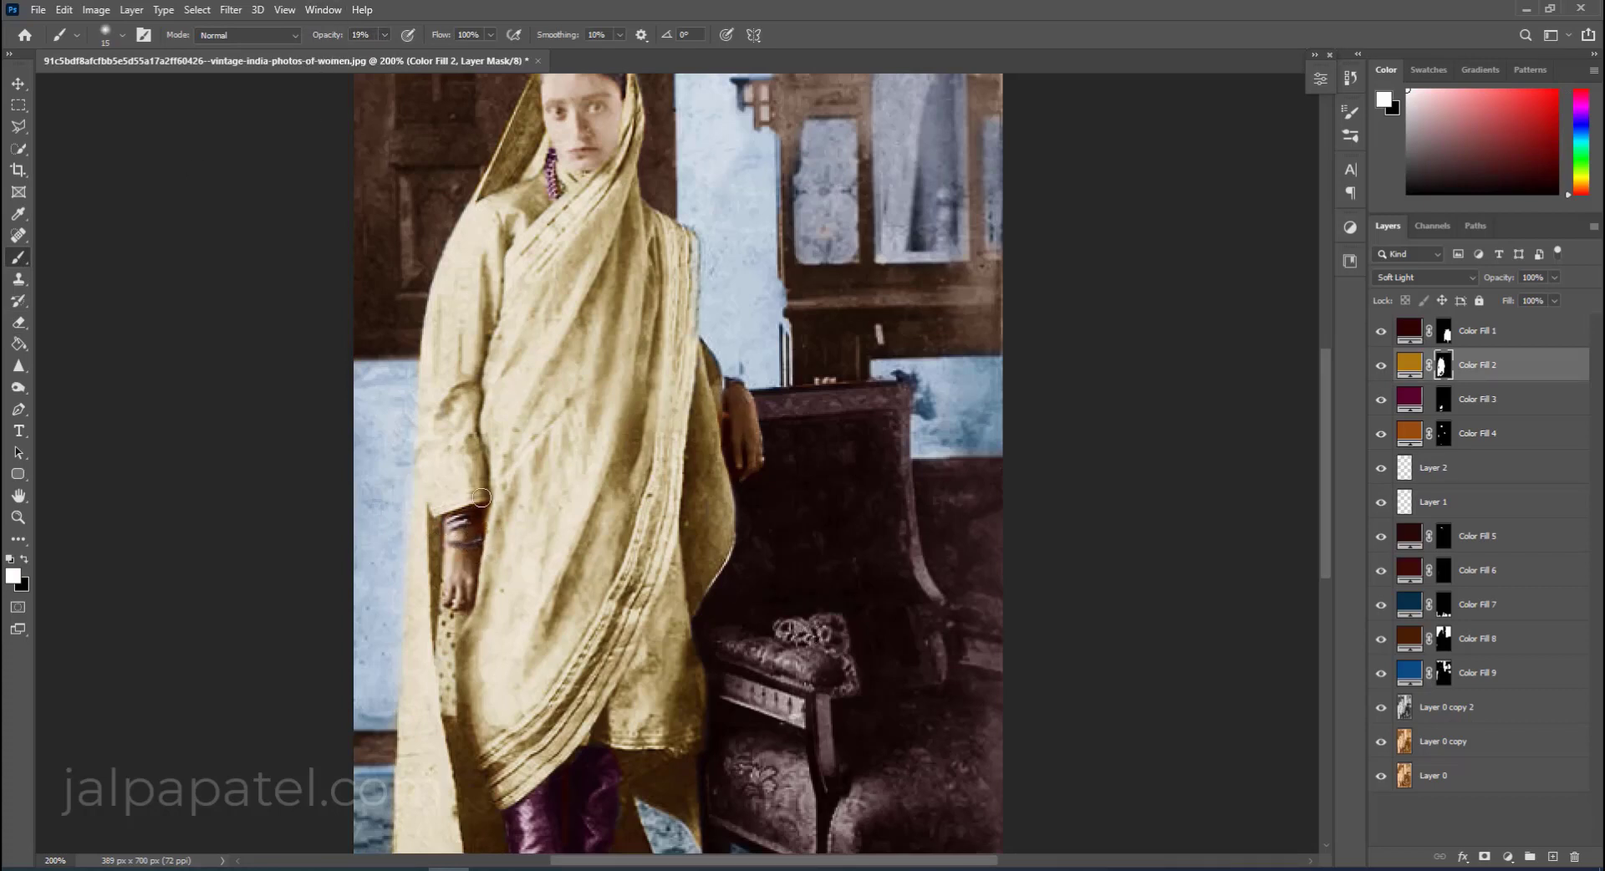
pyautogui.scroll(-1, 735, 601)
pyautogui.scroll(-2, 735, 601)
pyautogui.press(']')
pyautogui.press(']')
pyautogui.press(']')
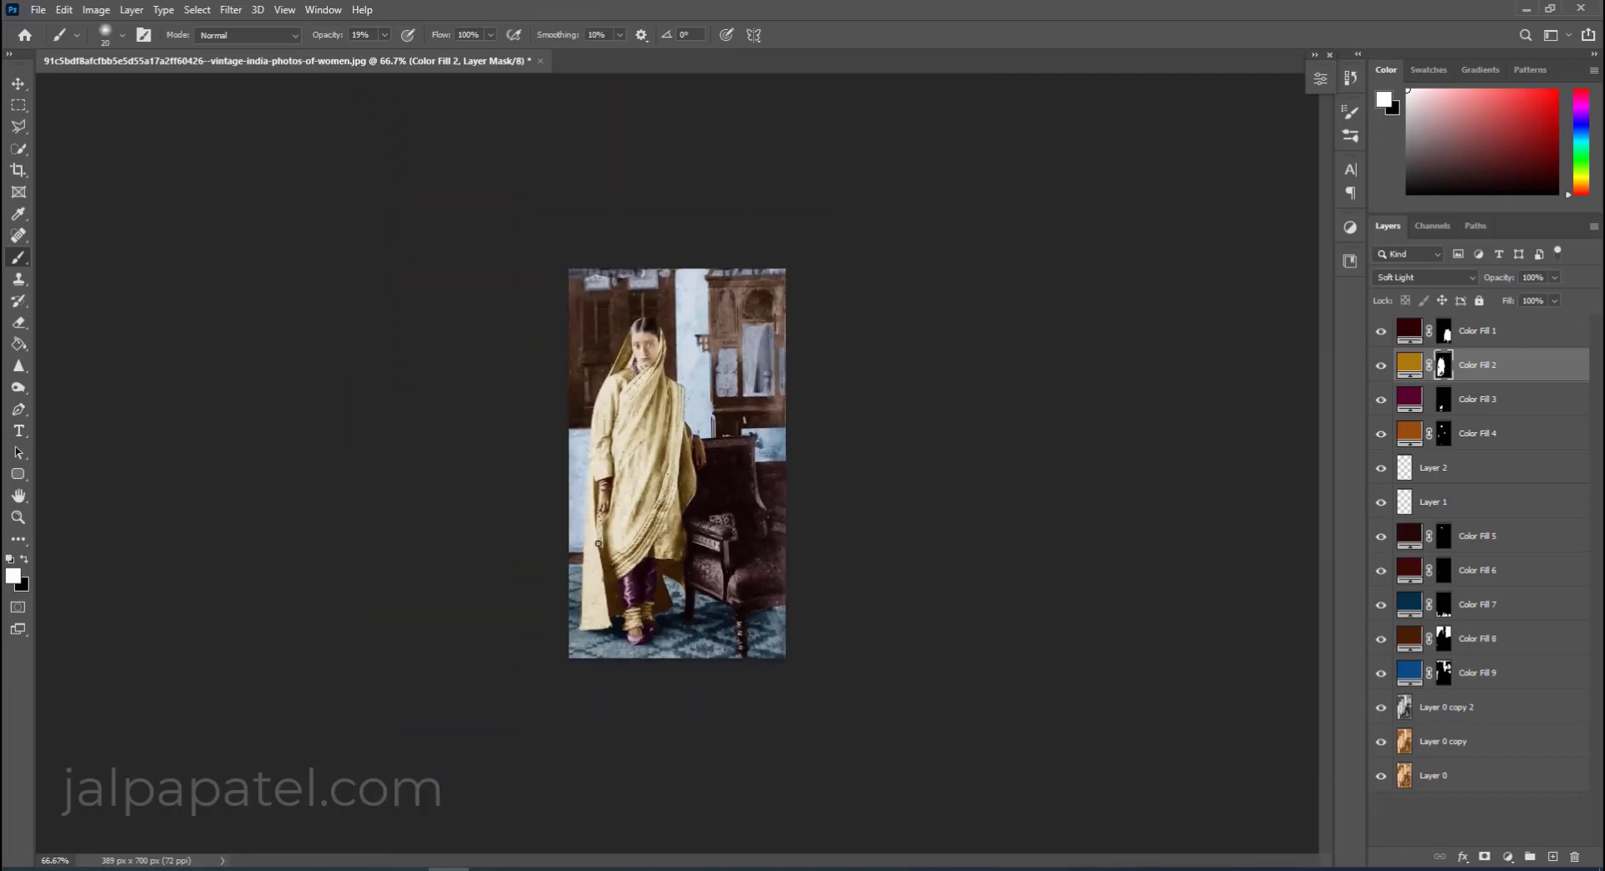
pyautogui.moveTo(385, 35); pyautogui.dragTo(446, 53)
pyautogui.press(']')
pyautogui.hotkey('ctrl', '1')
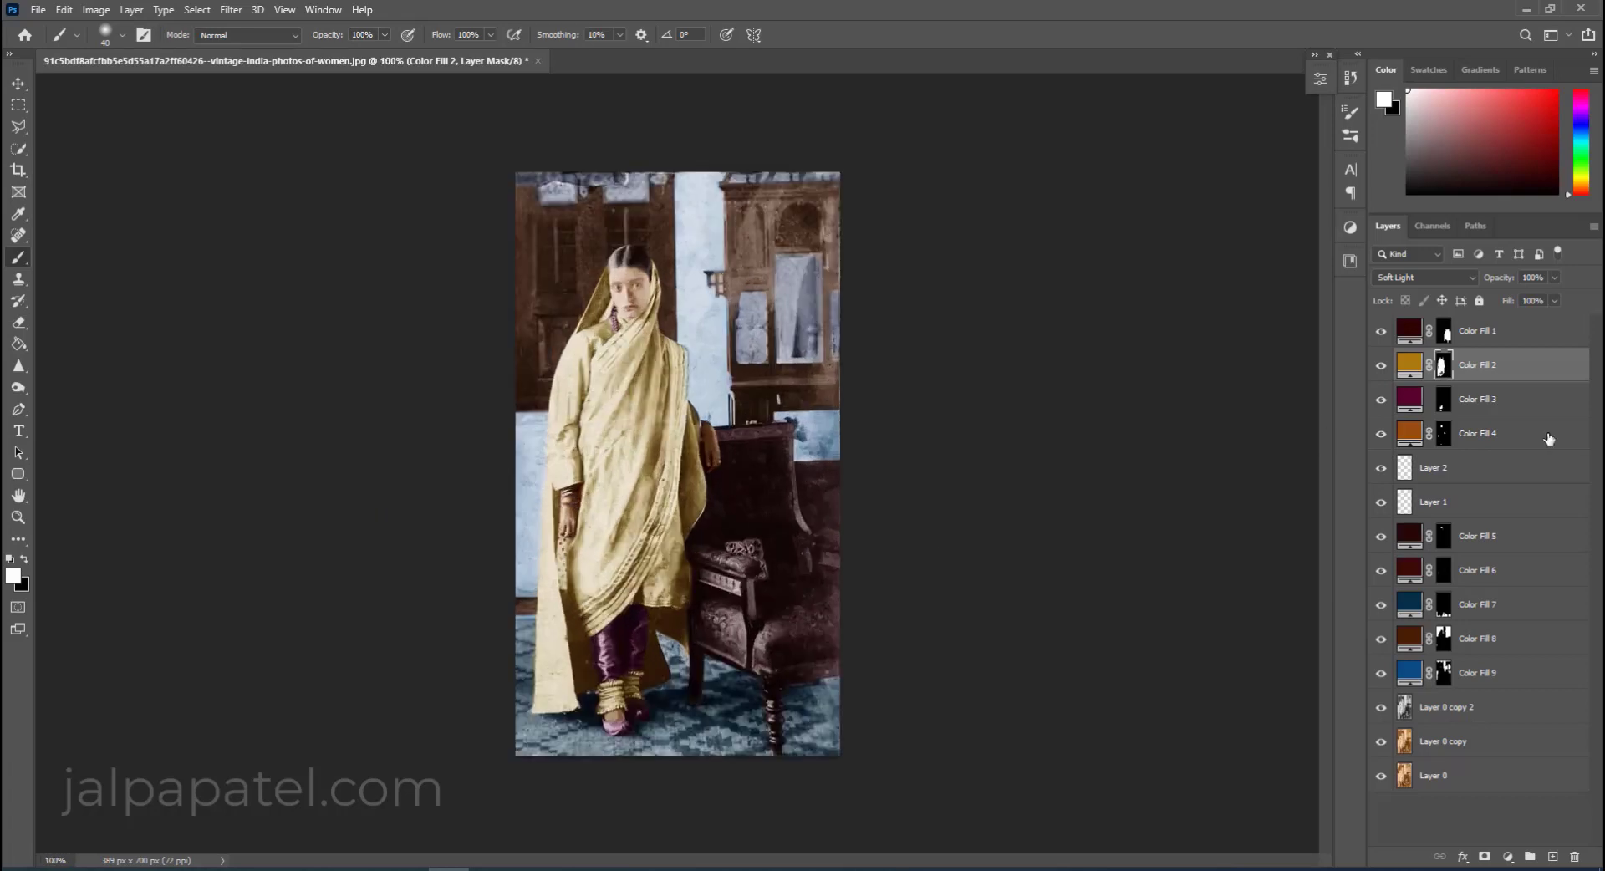
# Select the lip layer, Layer 2, and lower its opacity to about 86%.
pyautogui.click(1524, 412)
pyautogui.click(1528, 477)
pyautogui.click(1554, 300)
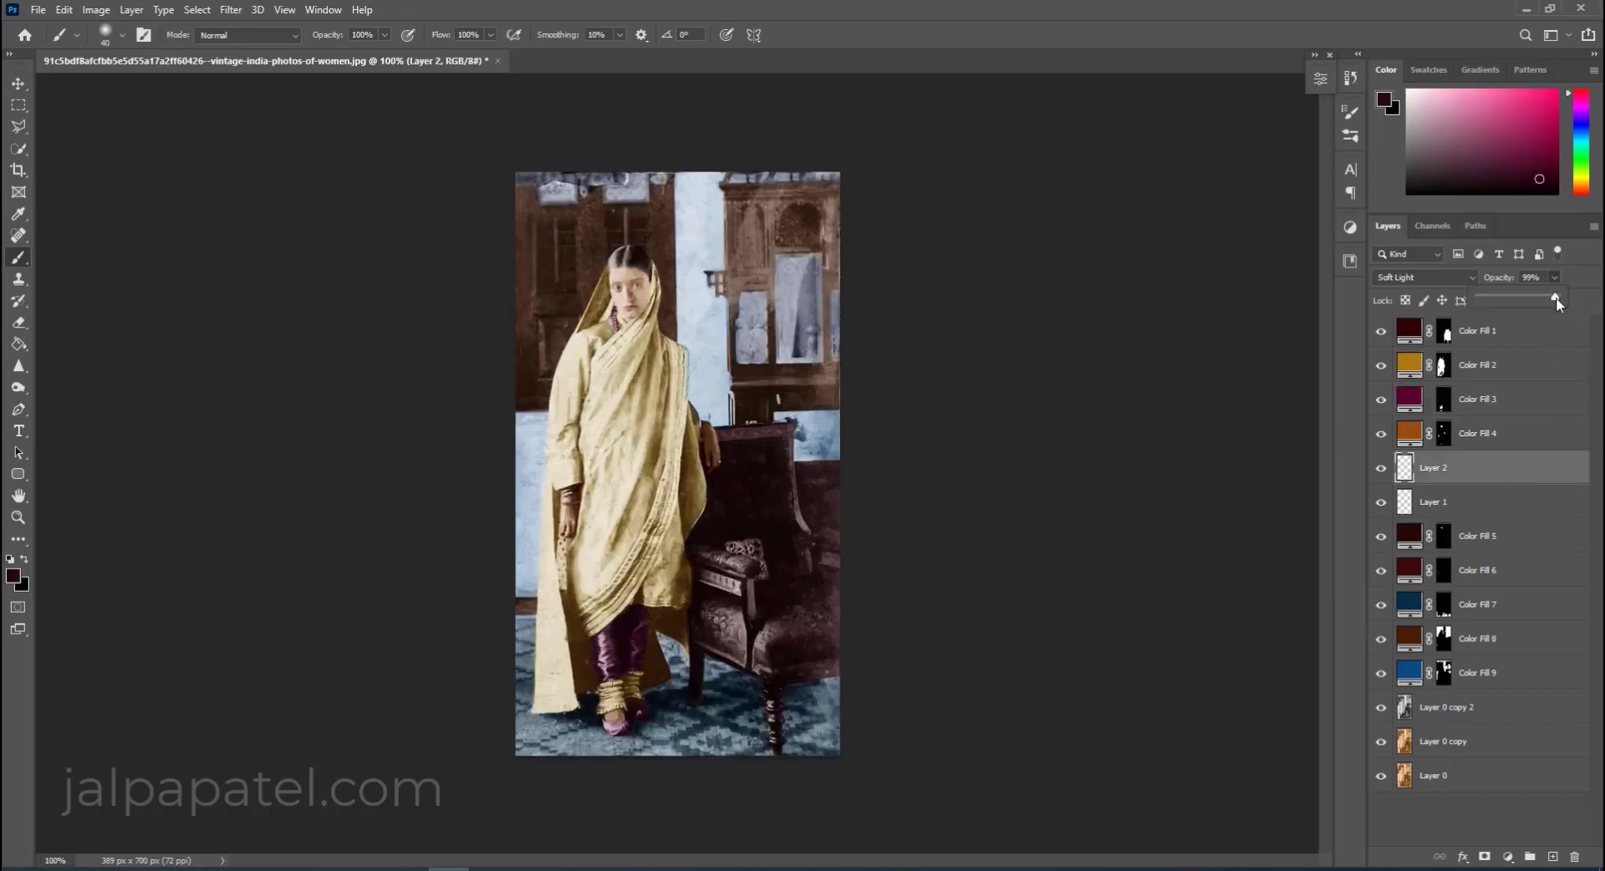
pyautogui.press('Escape')
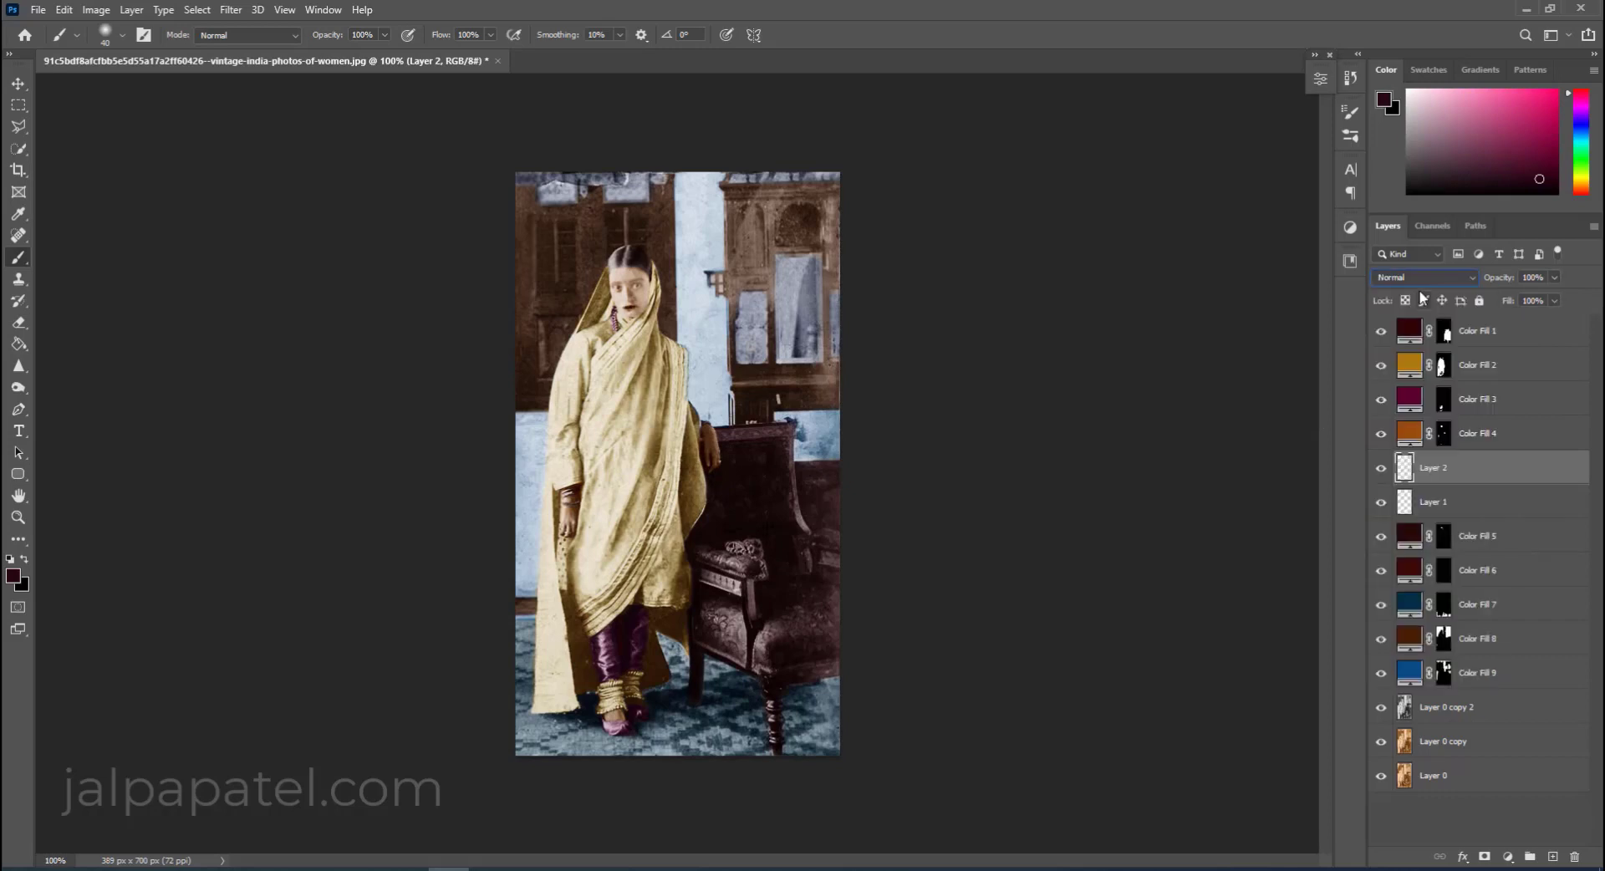
pyautogui.scroll(-3, 1422, 286)
pyautogui.scroll(-3, 1422, 285)
pyautogui.scroll(-3, 1422, 285)
pyautogui.scroll(-3, 1422, 285)
pyautogui.scroll(-1, 1436, 274)
pyautogui.moveTo(1553, 277); pyautogui.dragTo(1543, 299)
# Group all the layers from Layer 3 down to Layer 0 copy into Group 1.
pyautogui.hotkey('ctrl', '-')
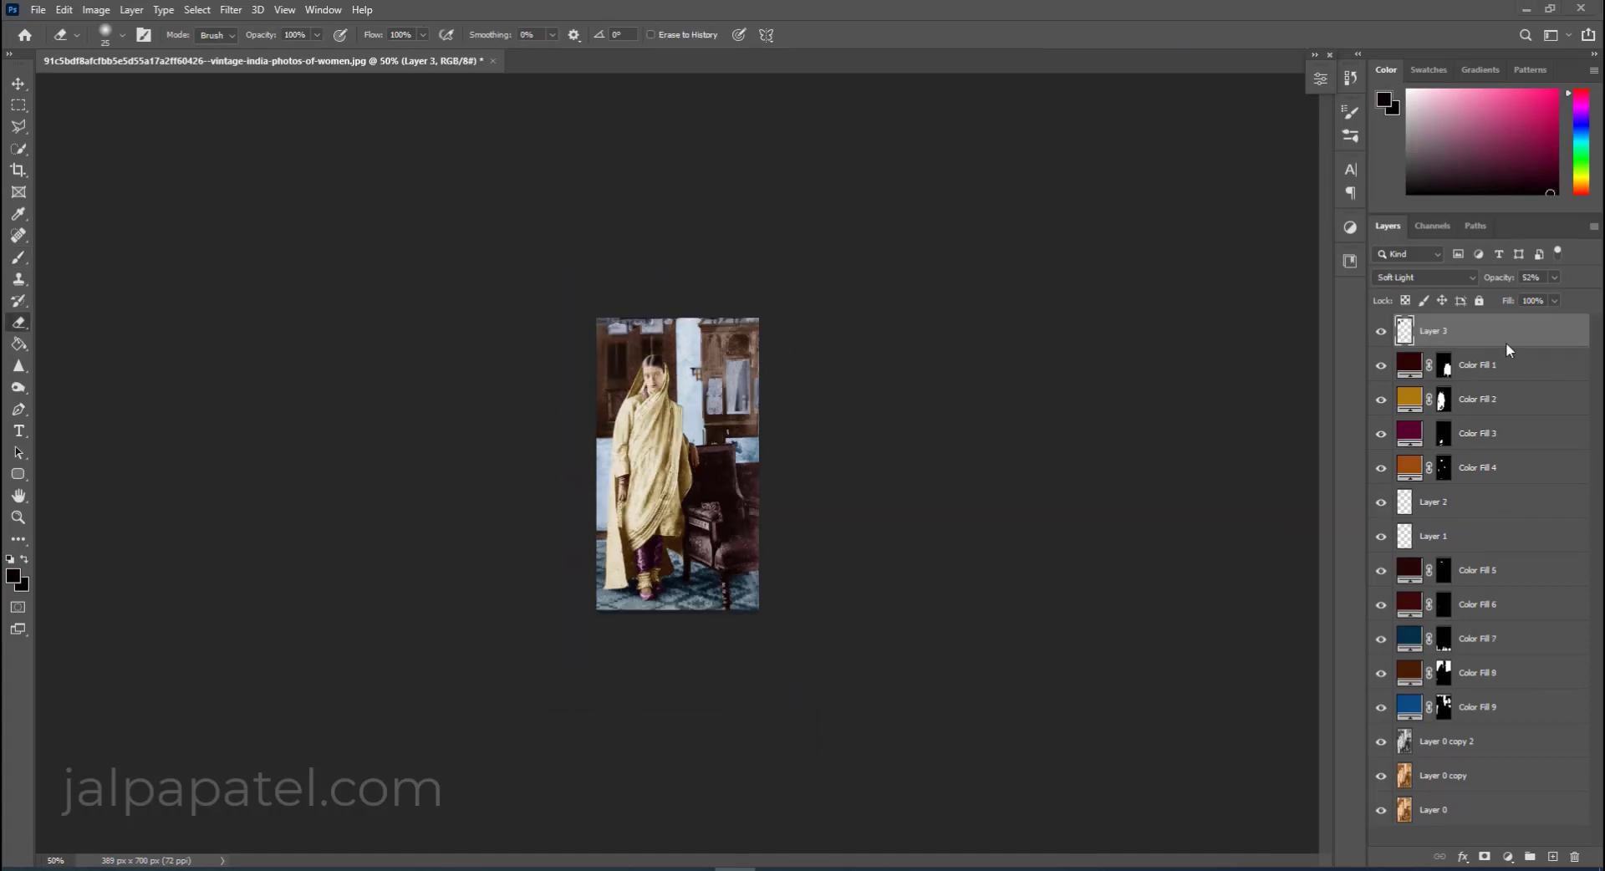
pyautogui.keyDown('shift'); pyautogui.click(1499, 774); pyautogui.keyUp('shift')
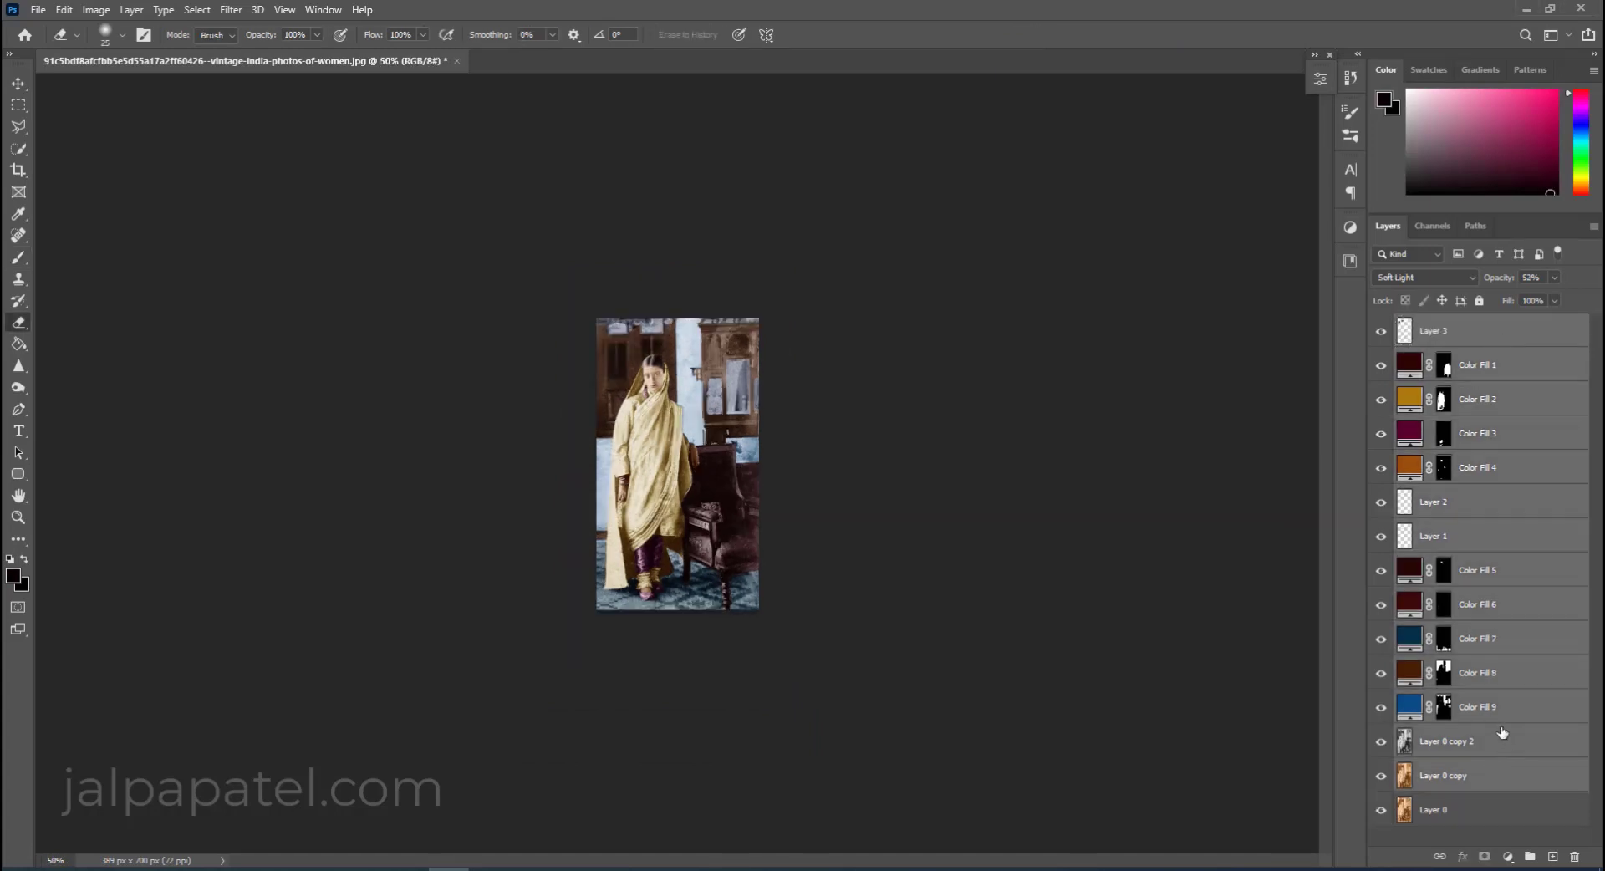
pyautogui.hotkey('ctrl', 'g')
pyautogui.click(1384, 324)
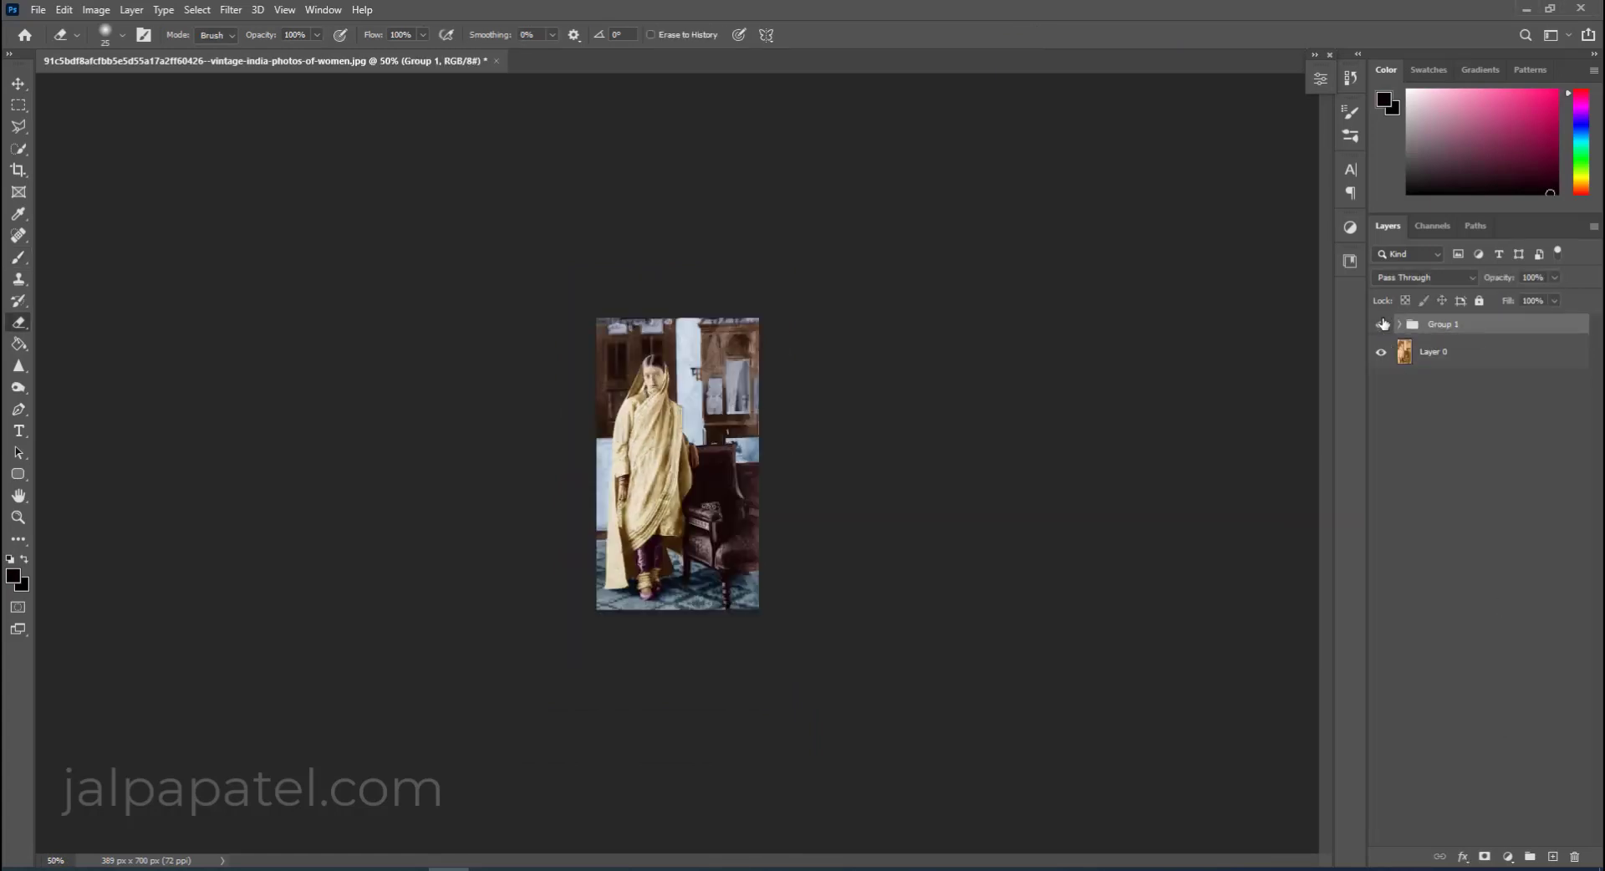
# Toggle Group 1's visibility to compare the colourised photo with the sepia original.
pyautogui.click(1384, 324)
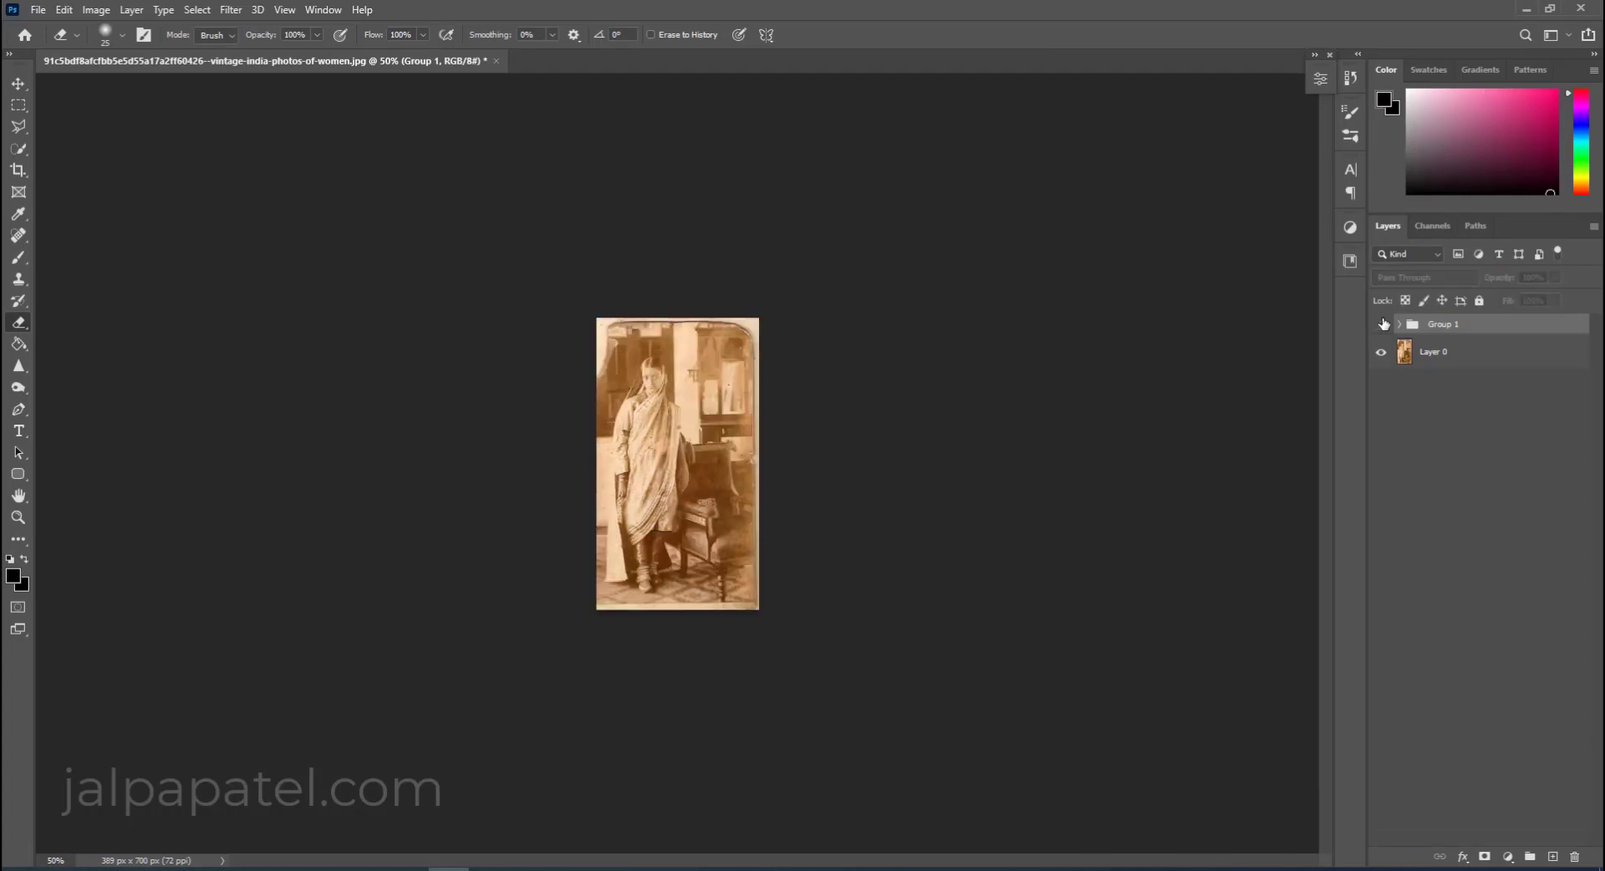
pyautogui.click(1384, 325)
pyautogui.click(1384, 325)
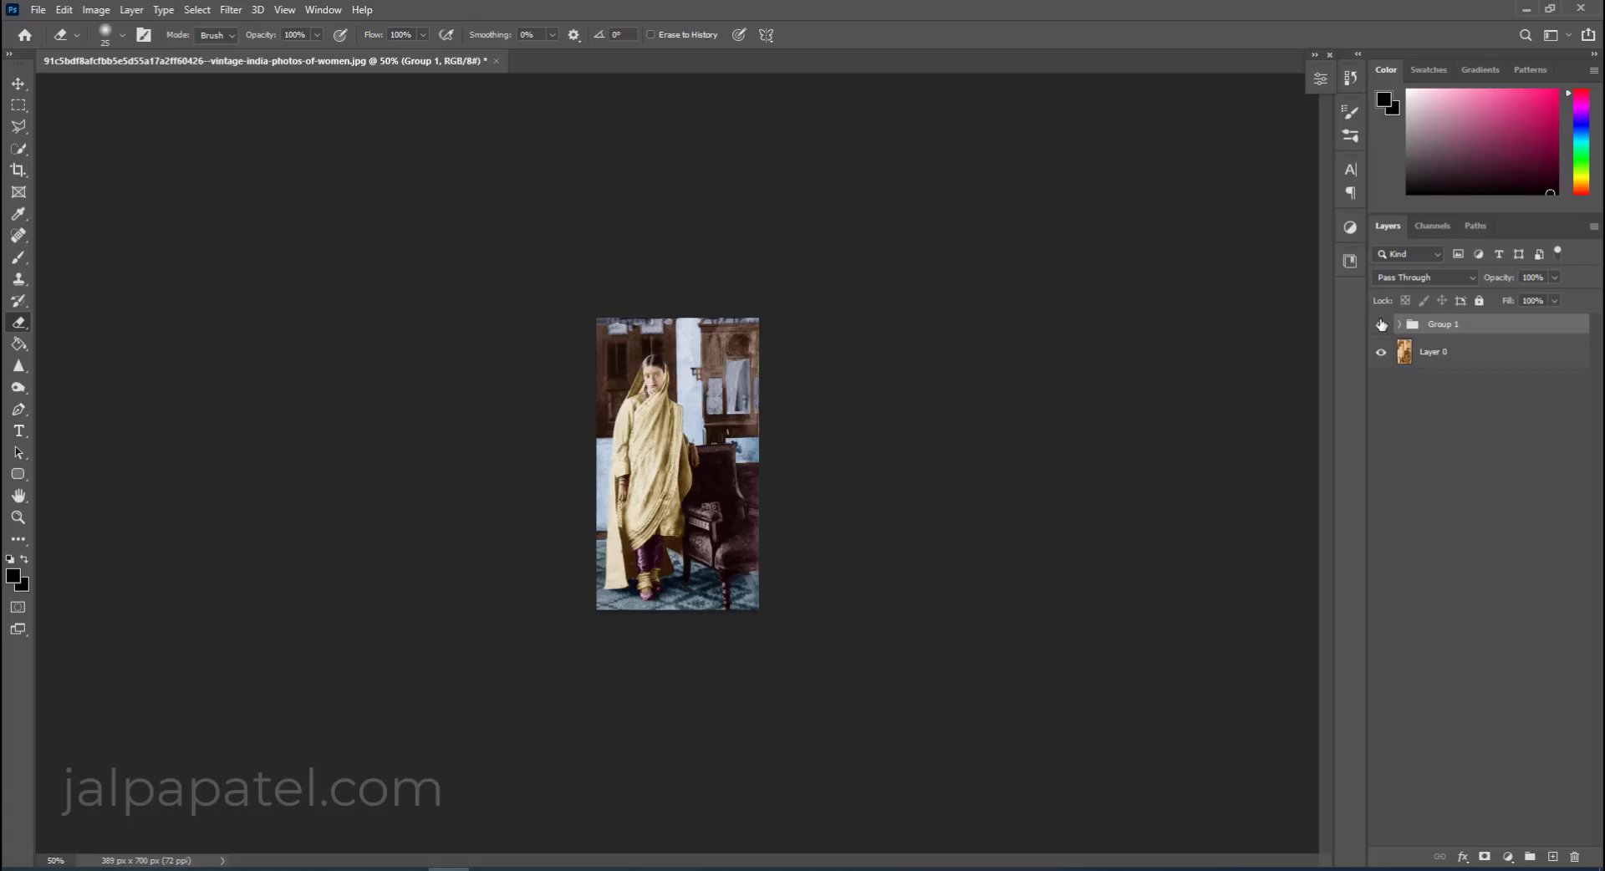
pyautogui.click(1384, 324)
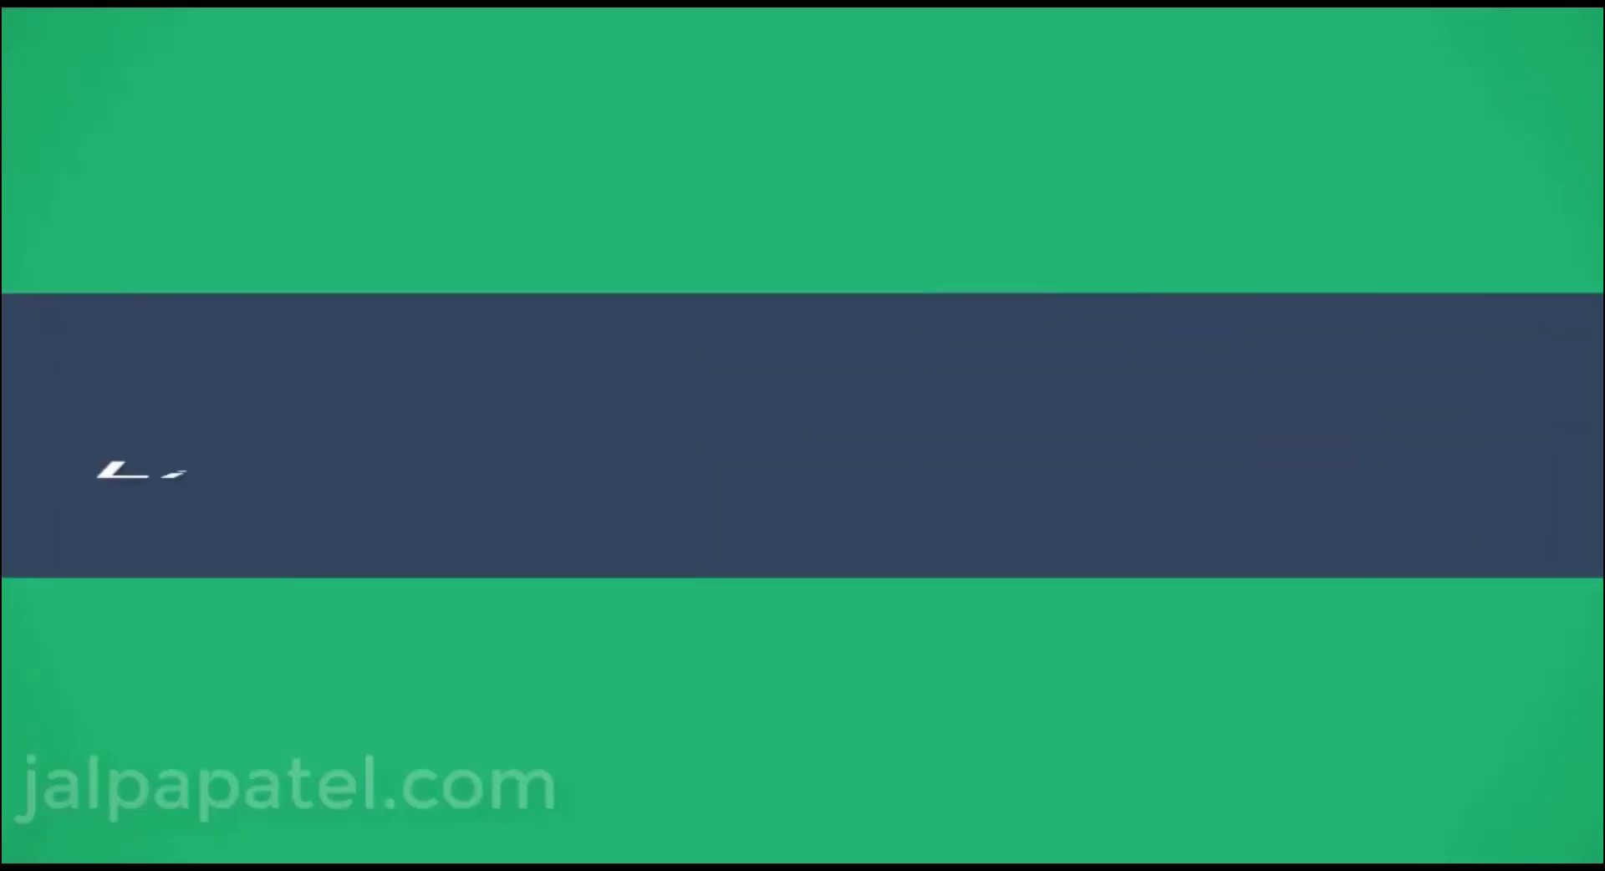